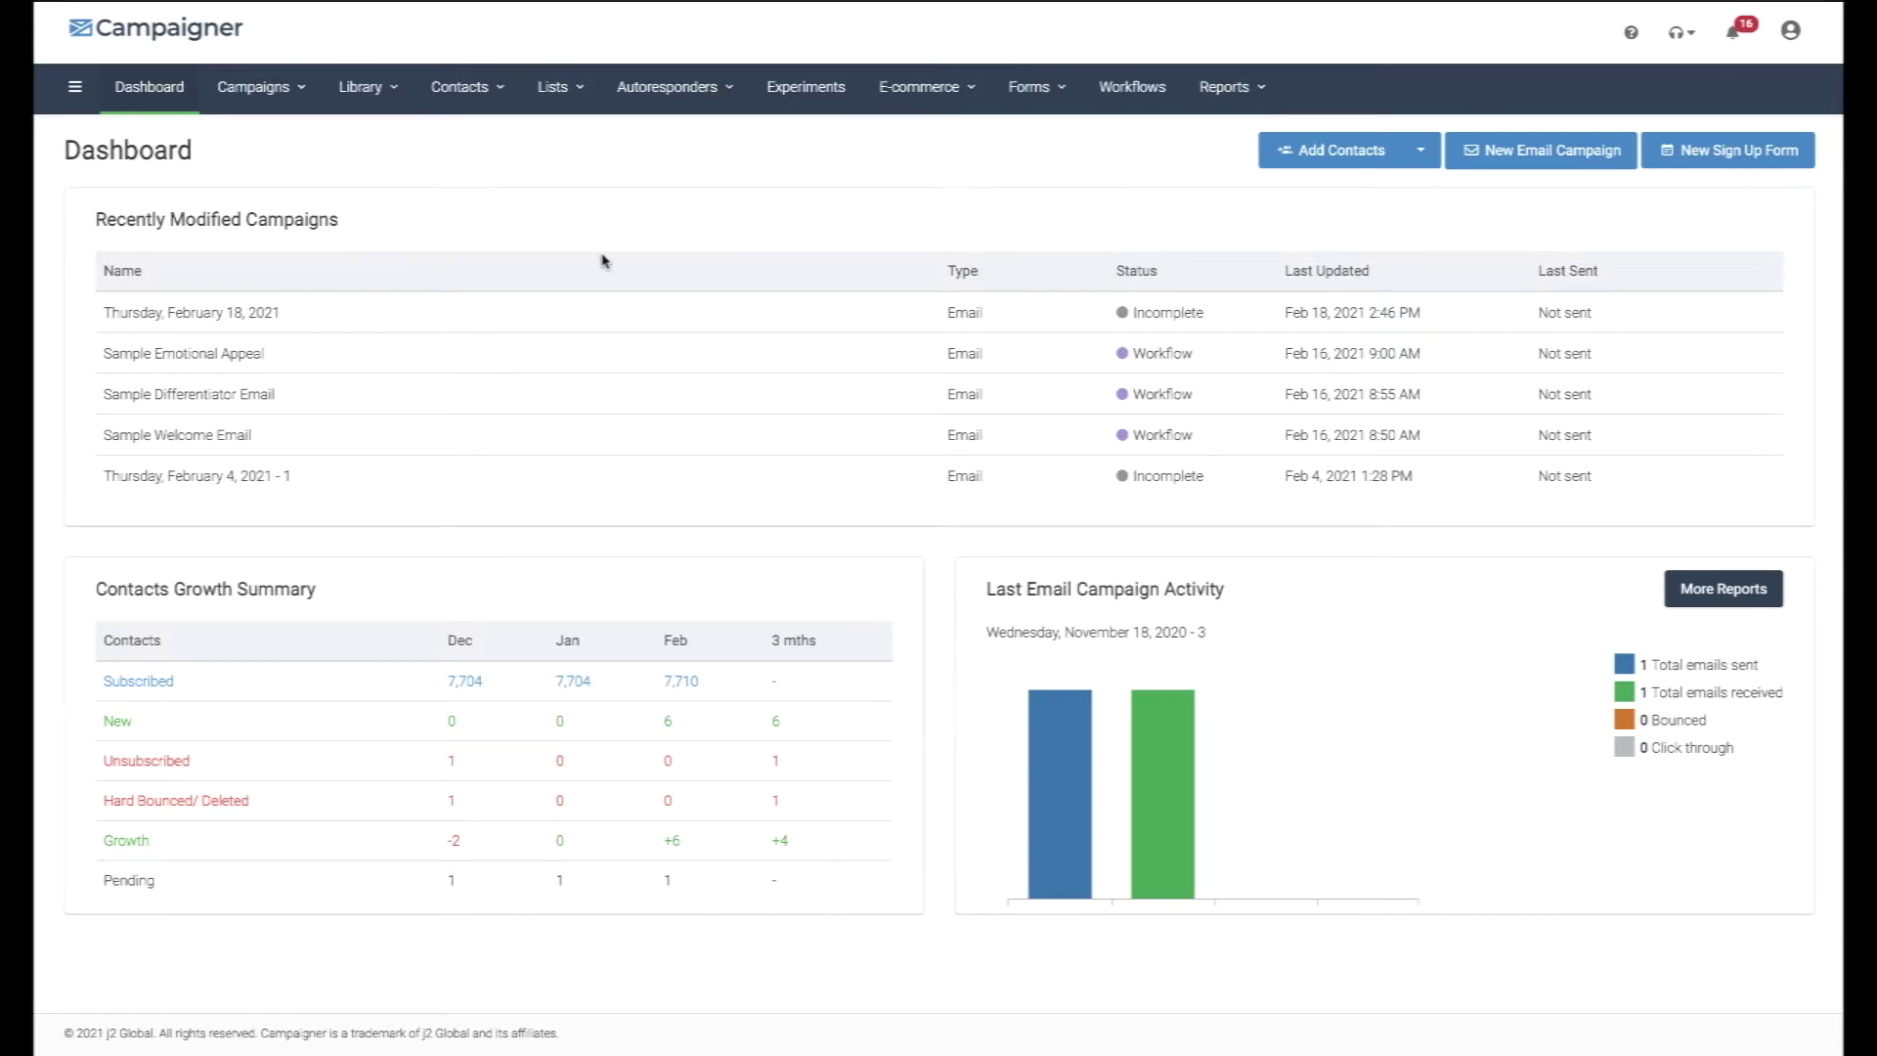
Open the media library and the Footer_v1 article from the library's articles.
click(372, 90)
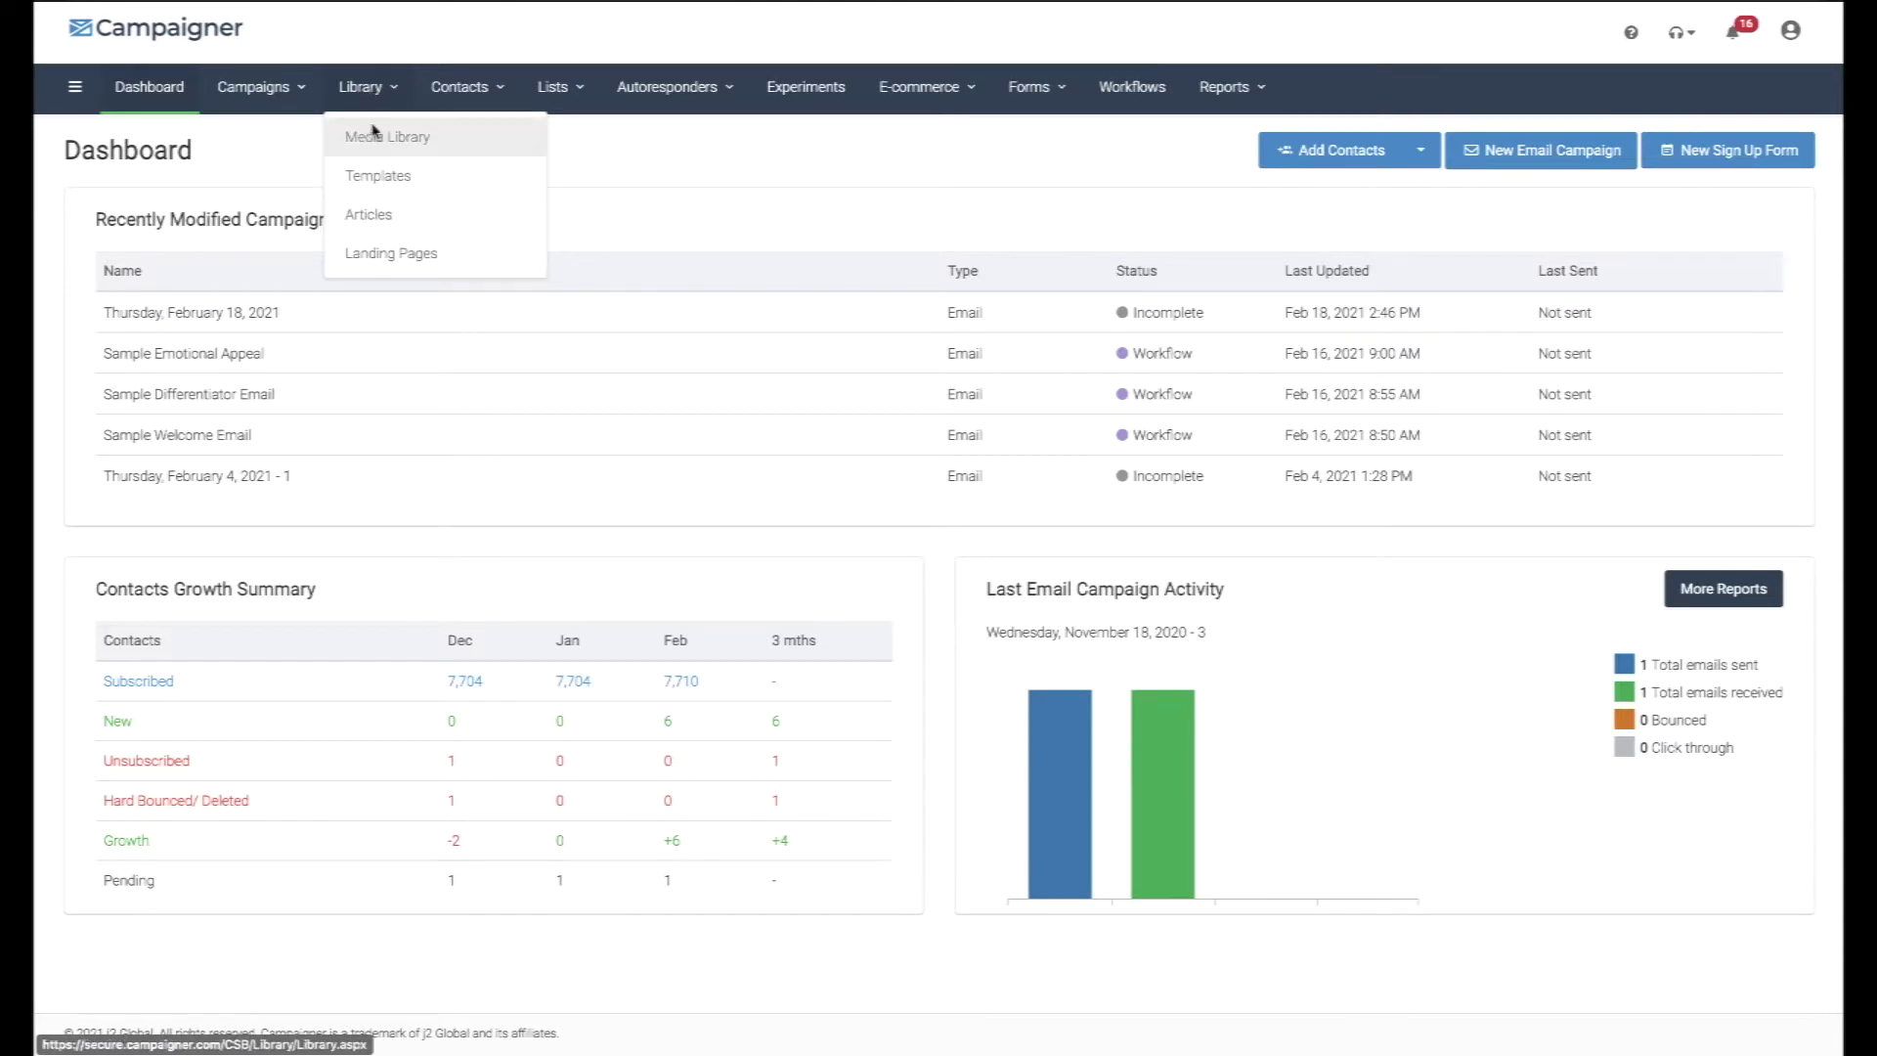
click(372, 133)
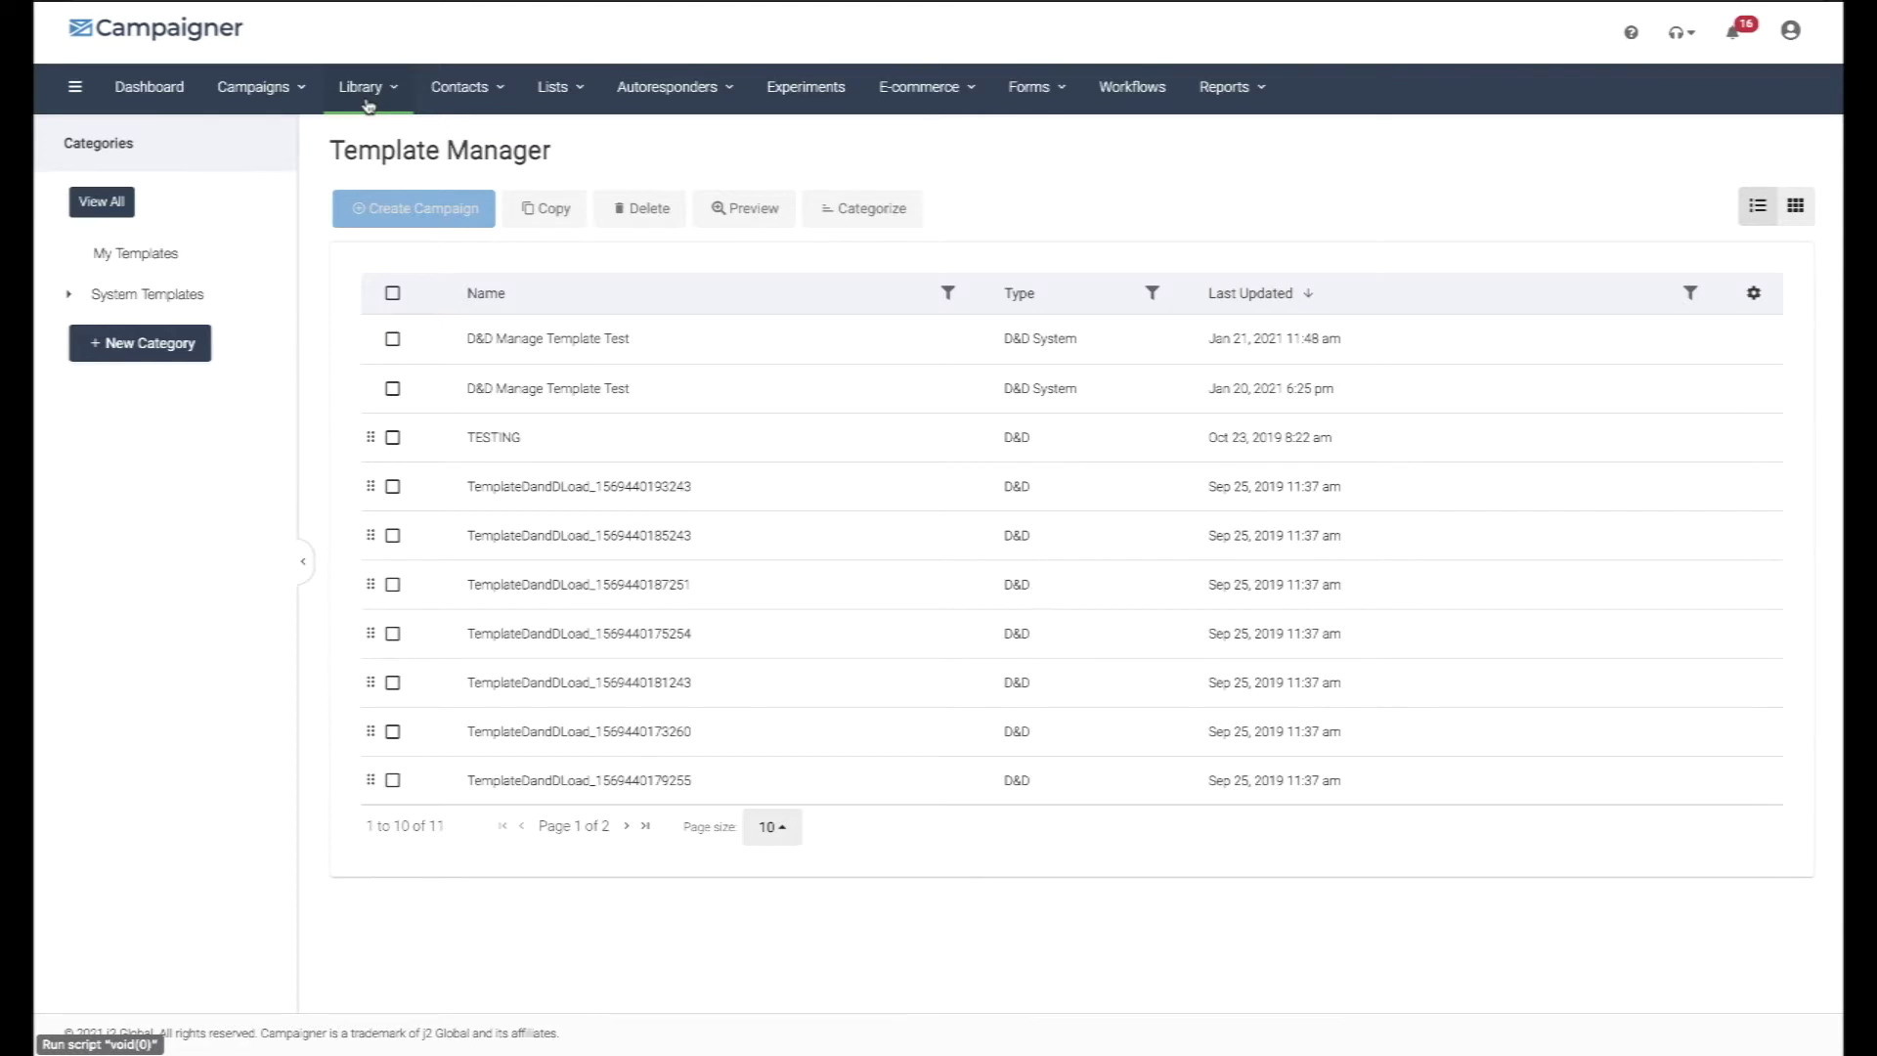
click(368, 101)
click(370, 214)
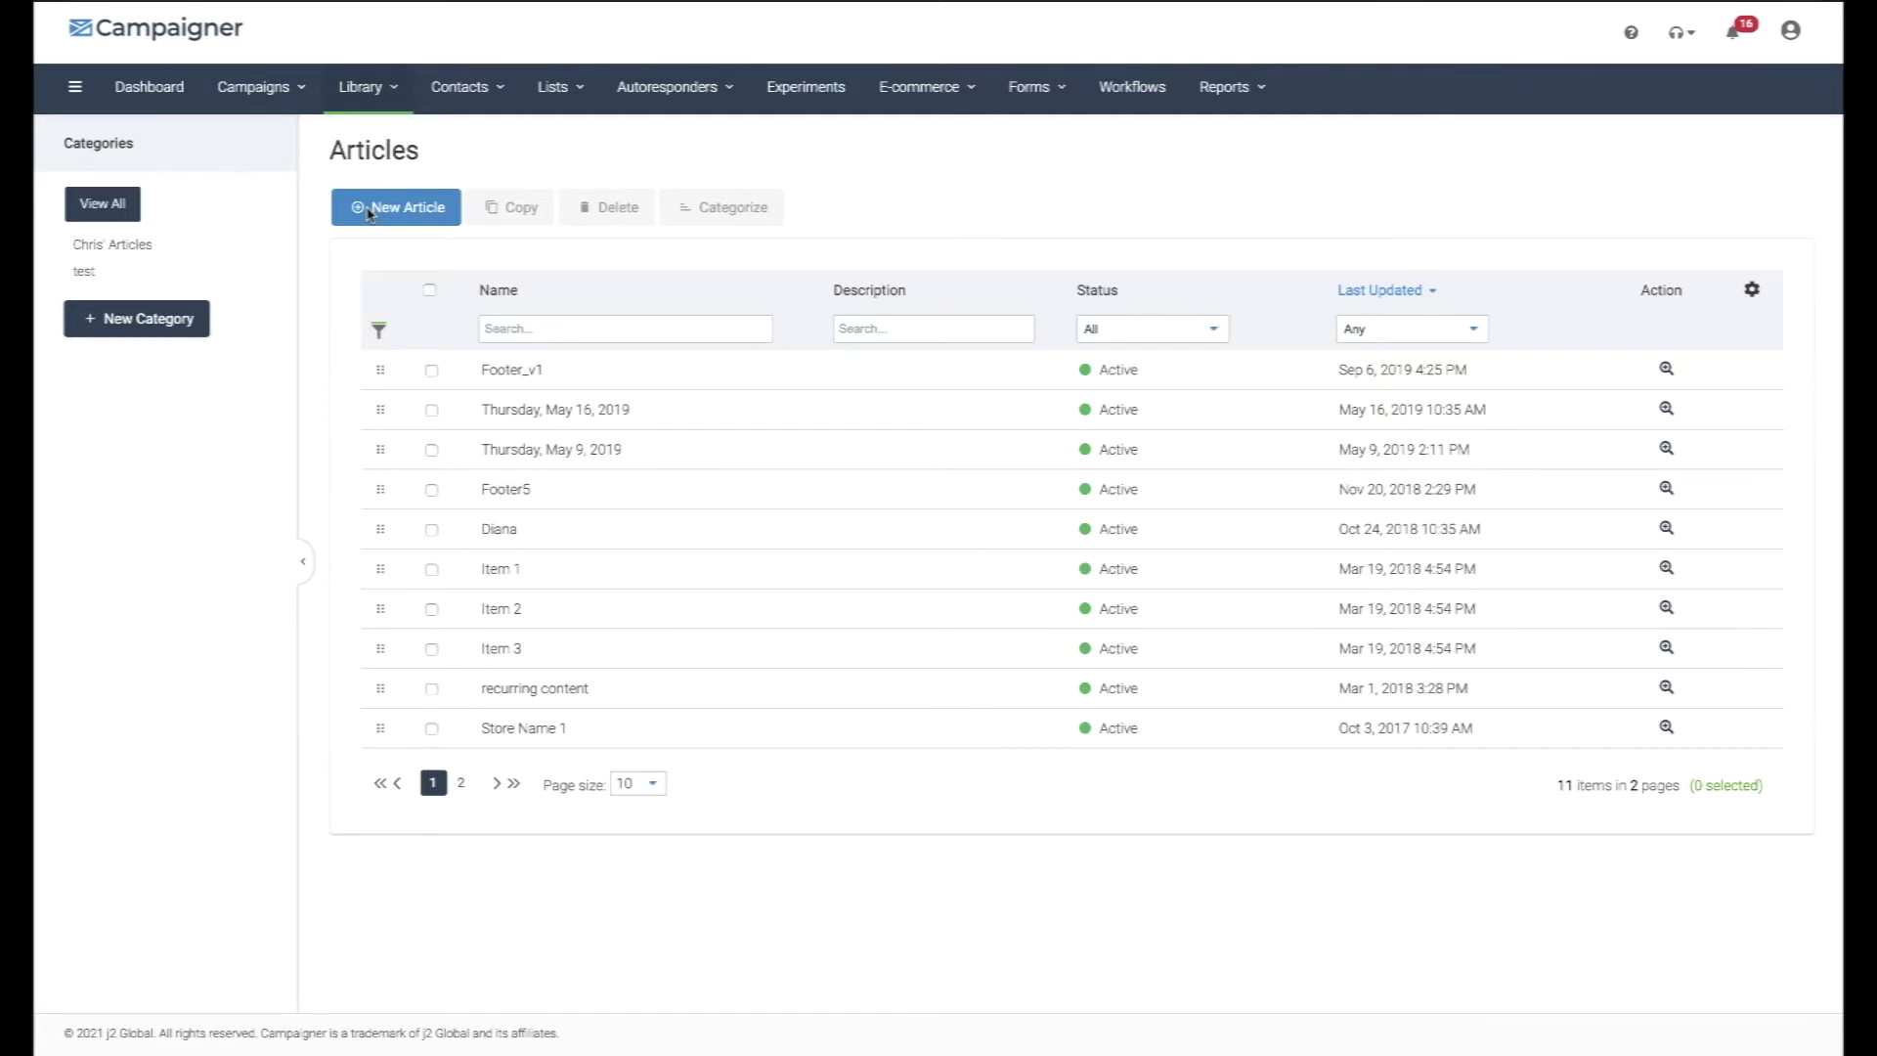
click(513, 370)
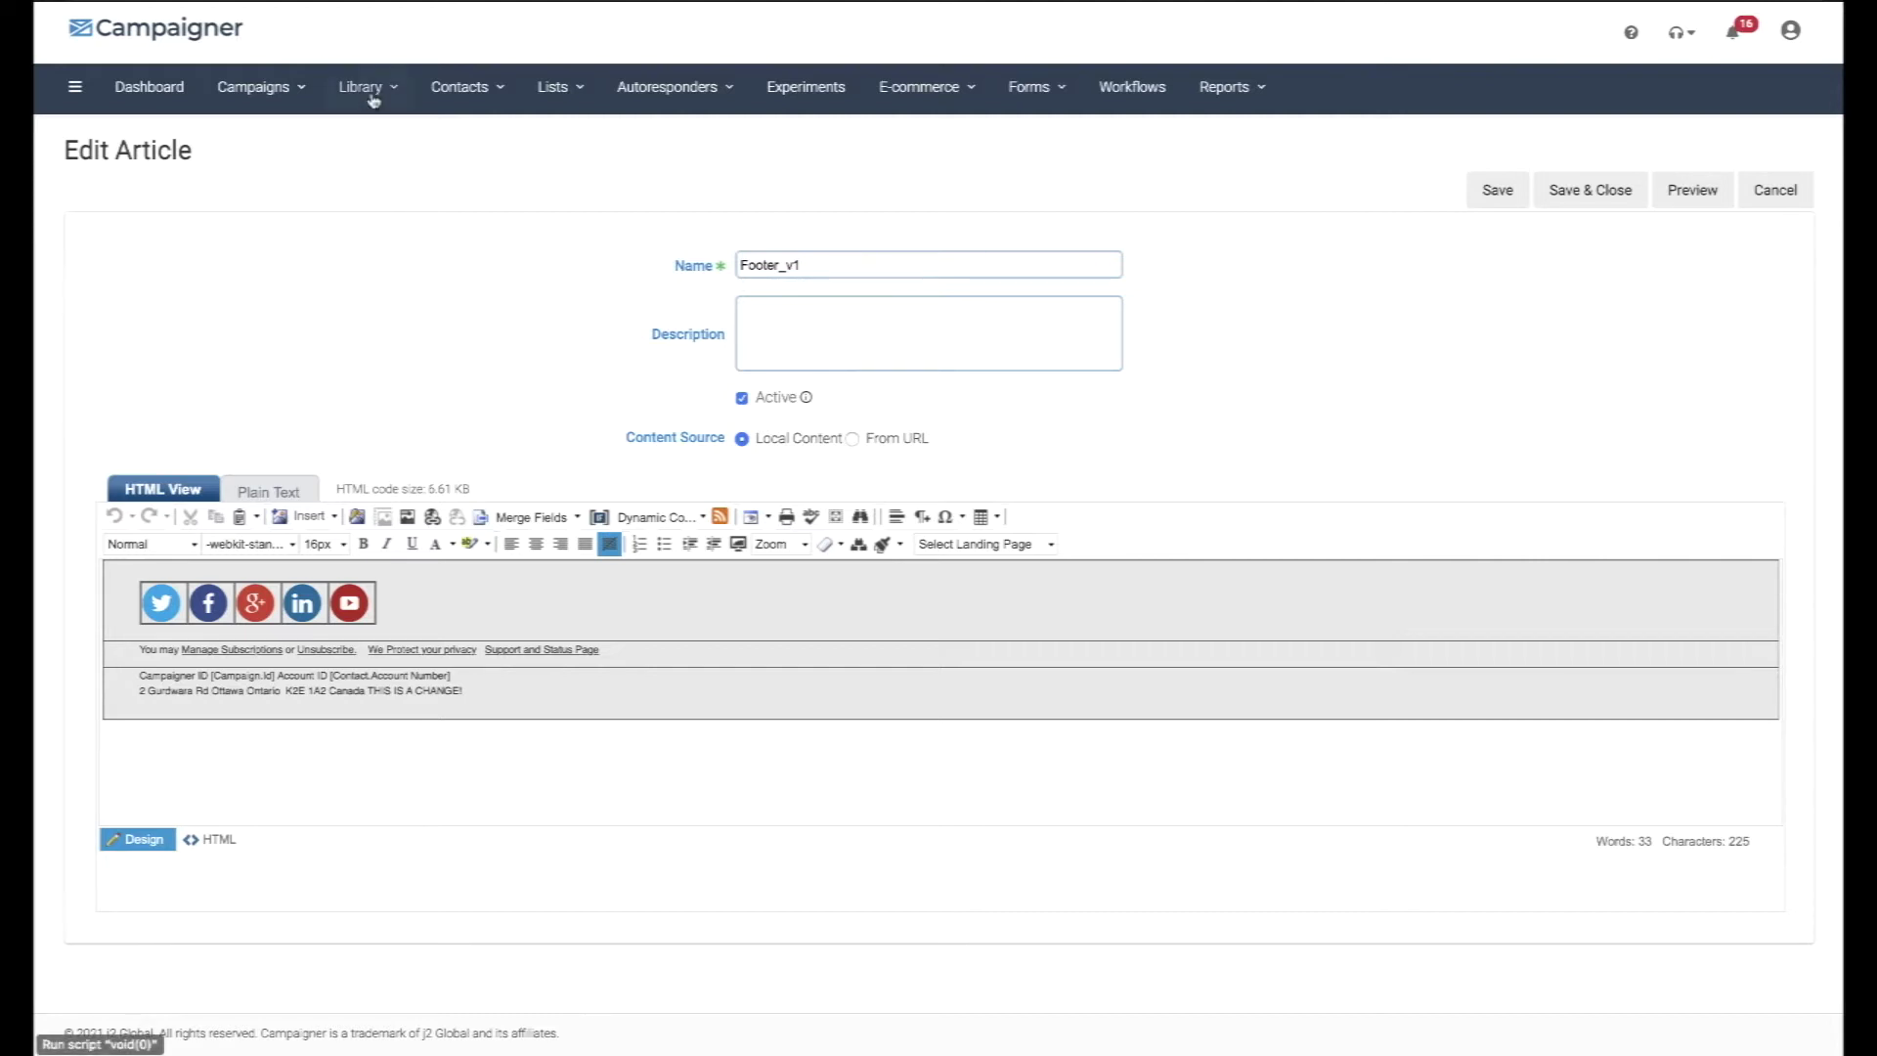
Open the landing page "Your Software Company: Request Demo" from the library and look through its content.
mouse_move(371, 102)
click(394, 254)
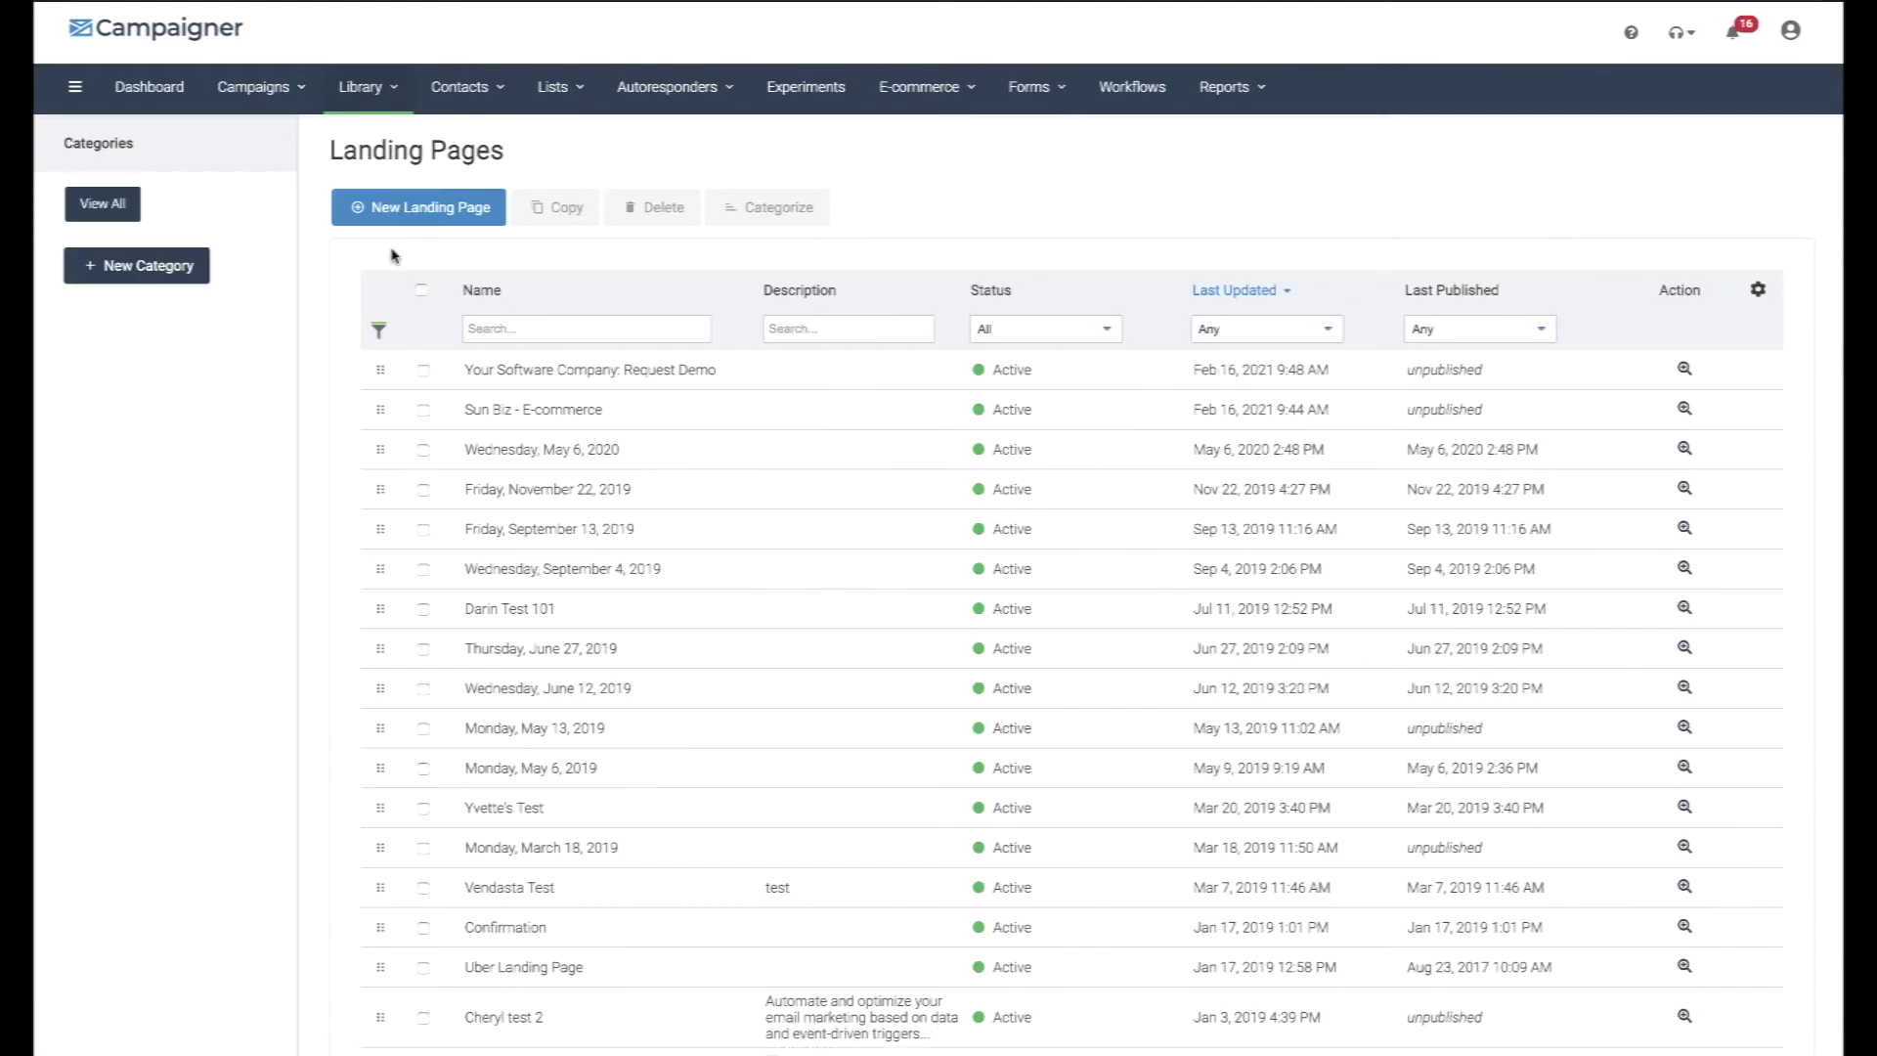
click(565, 378)
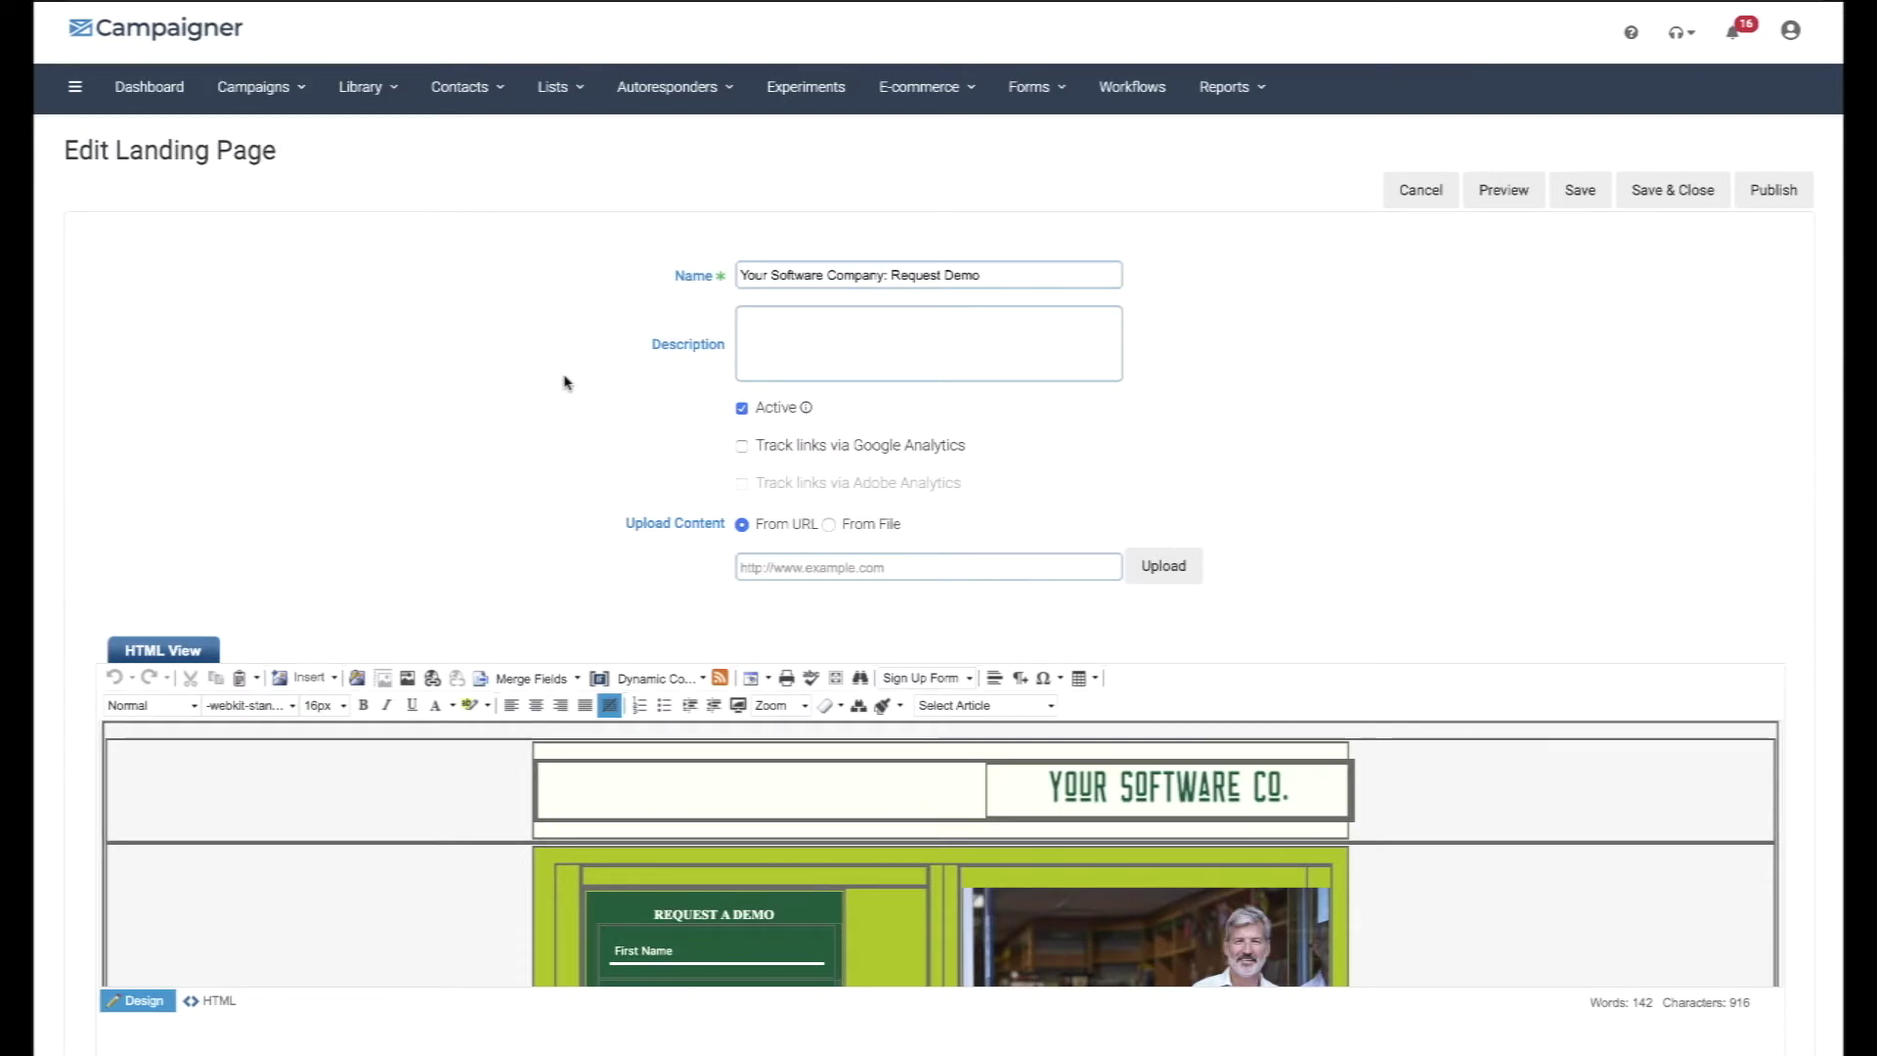
scroll(629, 733, down, 2)
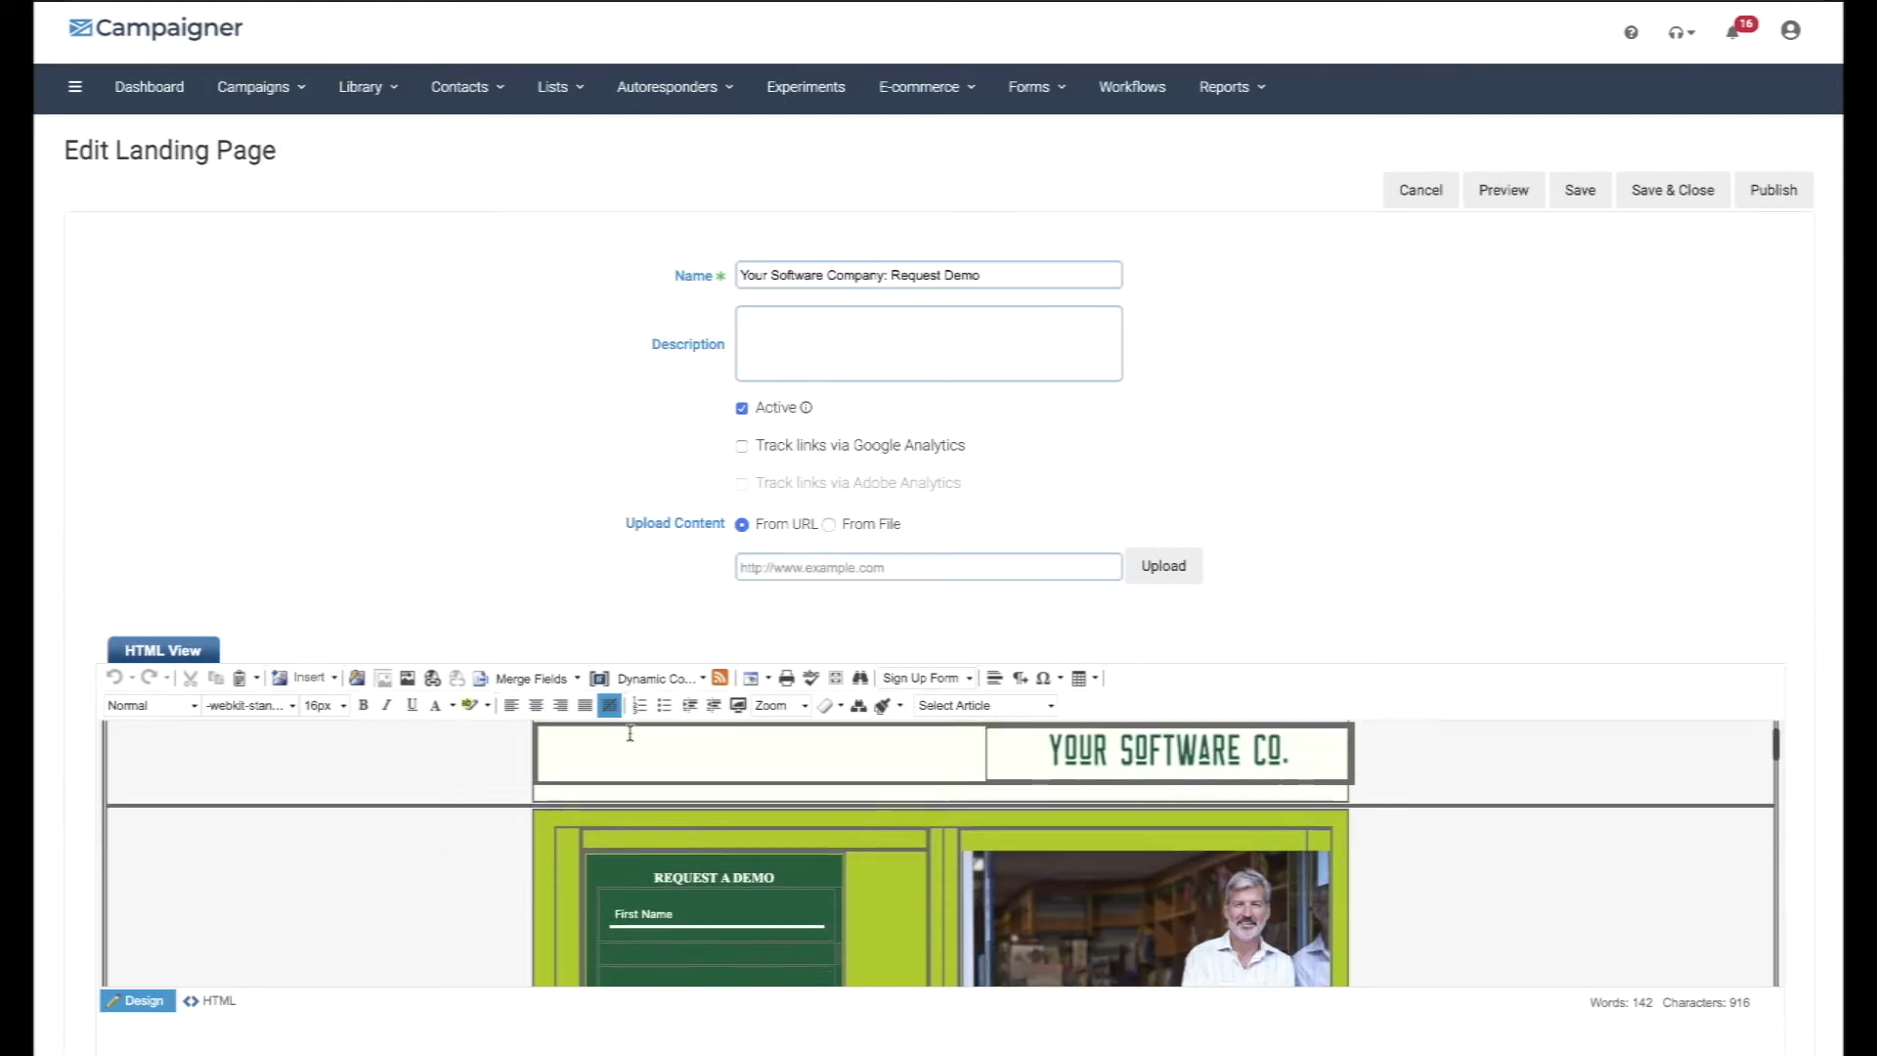
scroll(630, 733, down, 6)
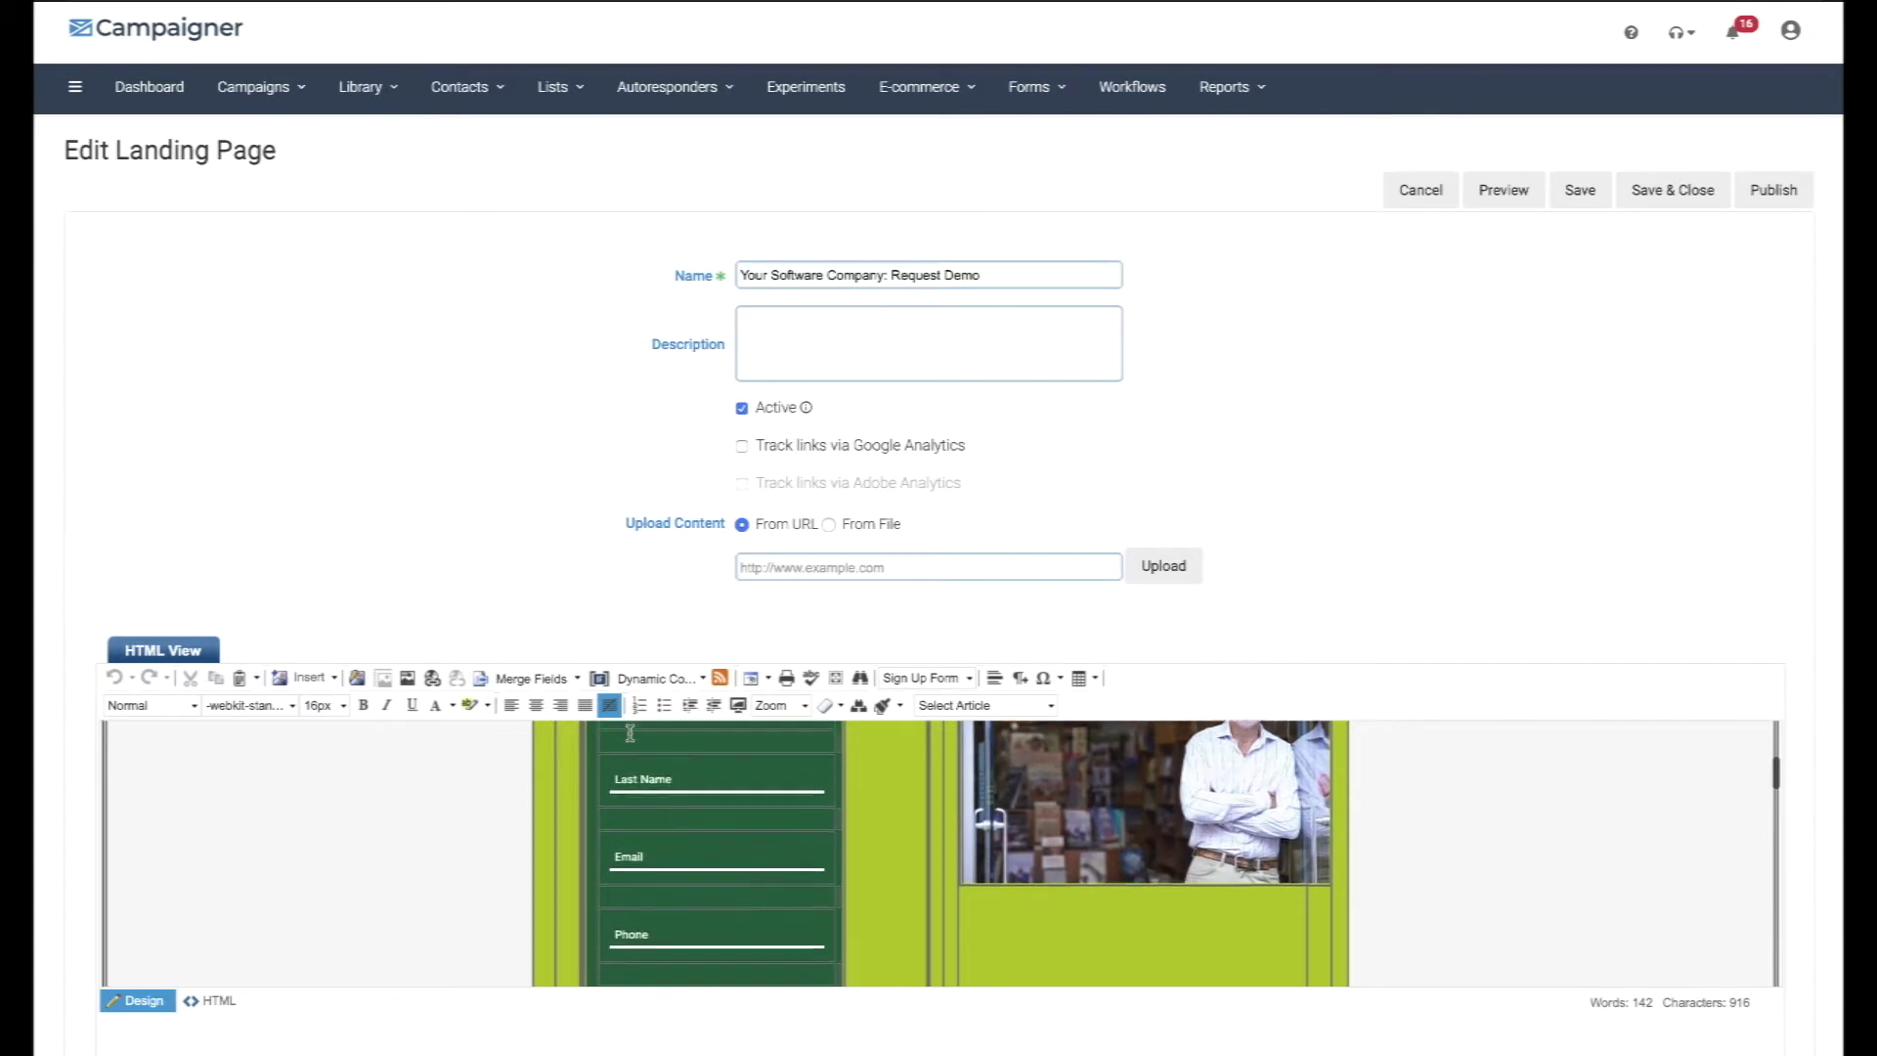
scroll(629, 733, down, 8)
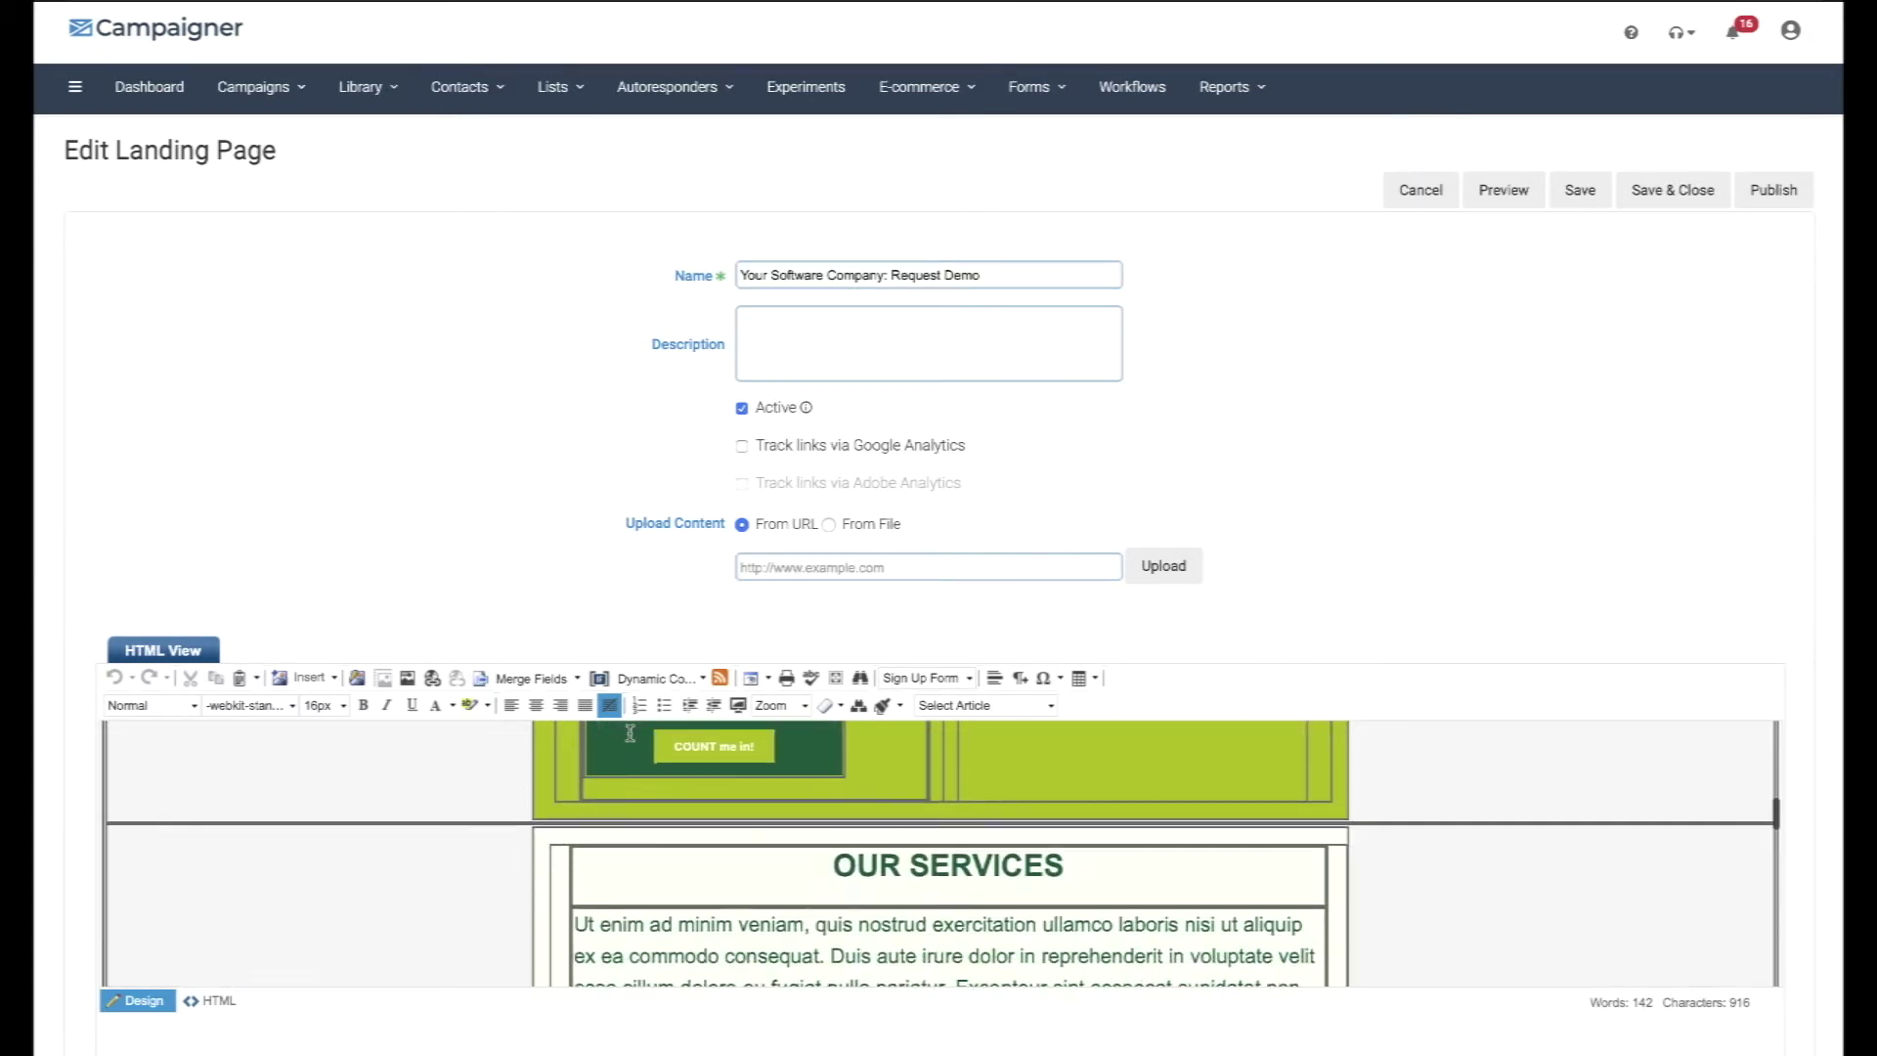
Preview the request-demo landing page down through its services section, and open a blank form for a new landing page.
click(1496, 194)
scroll(1290, 411, down, 2)
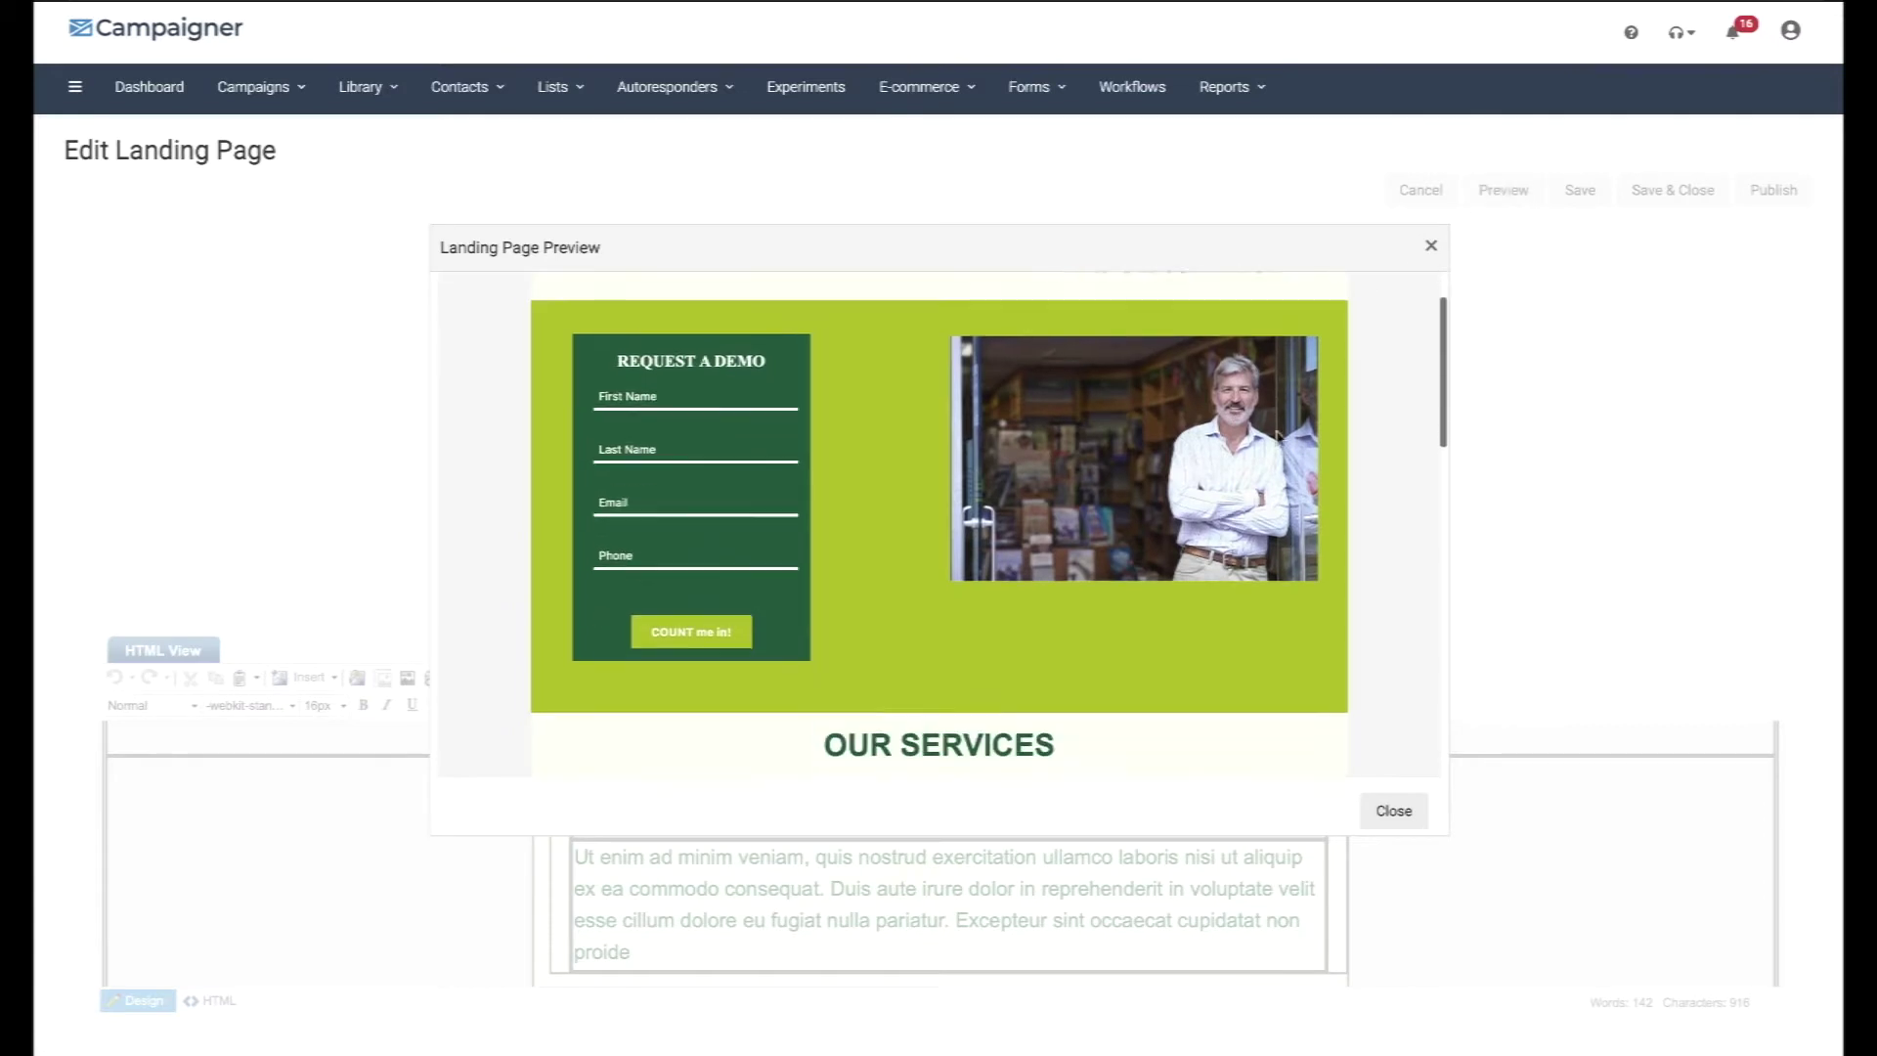
scroll(1278, 437, down, 3)
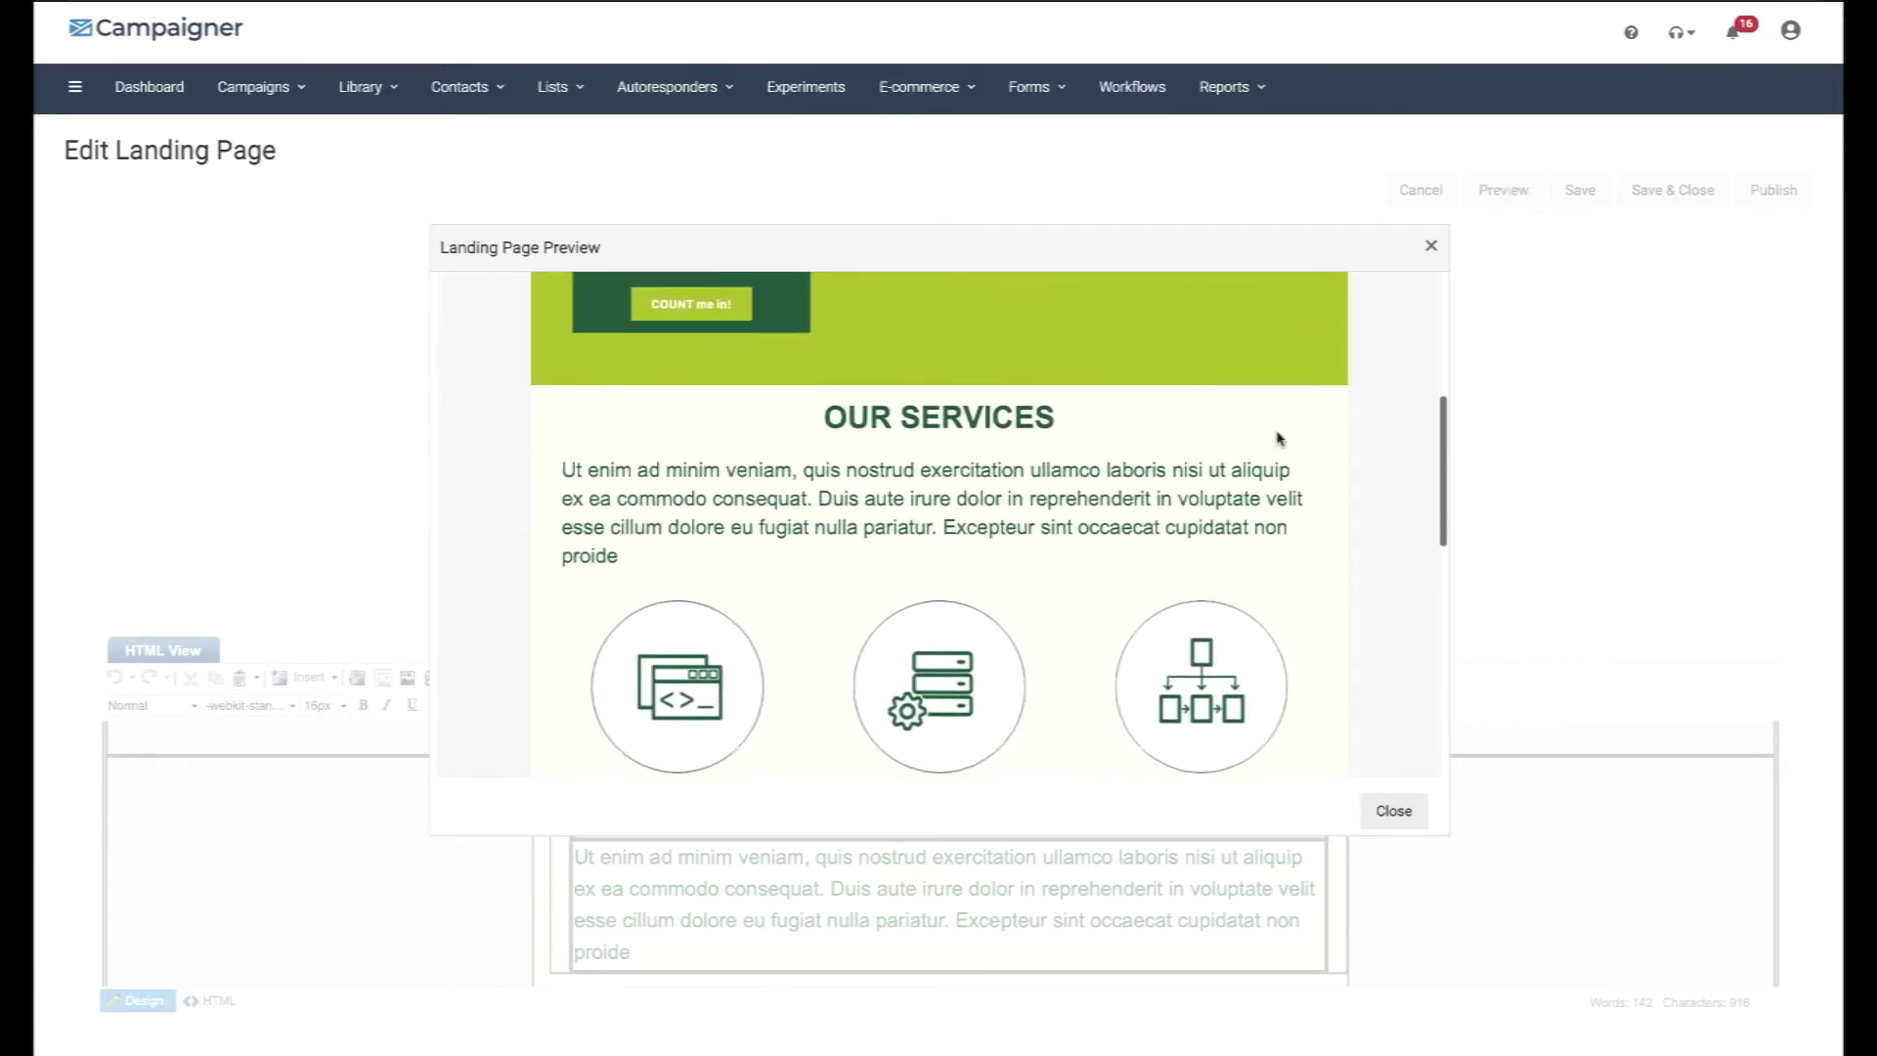
scroll(1278, 437, down, 5)
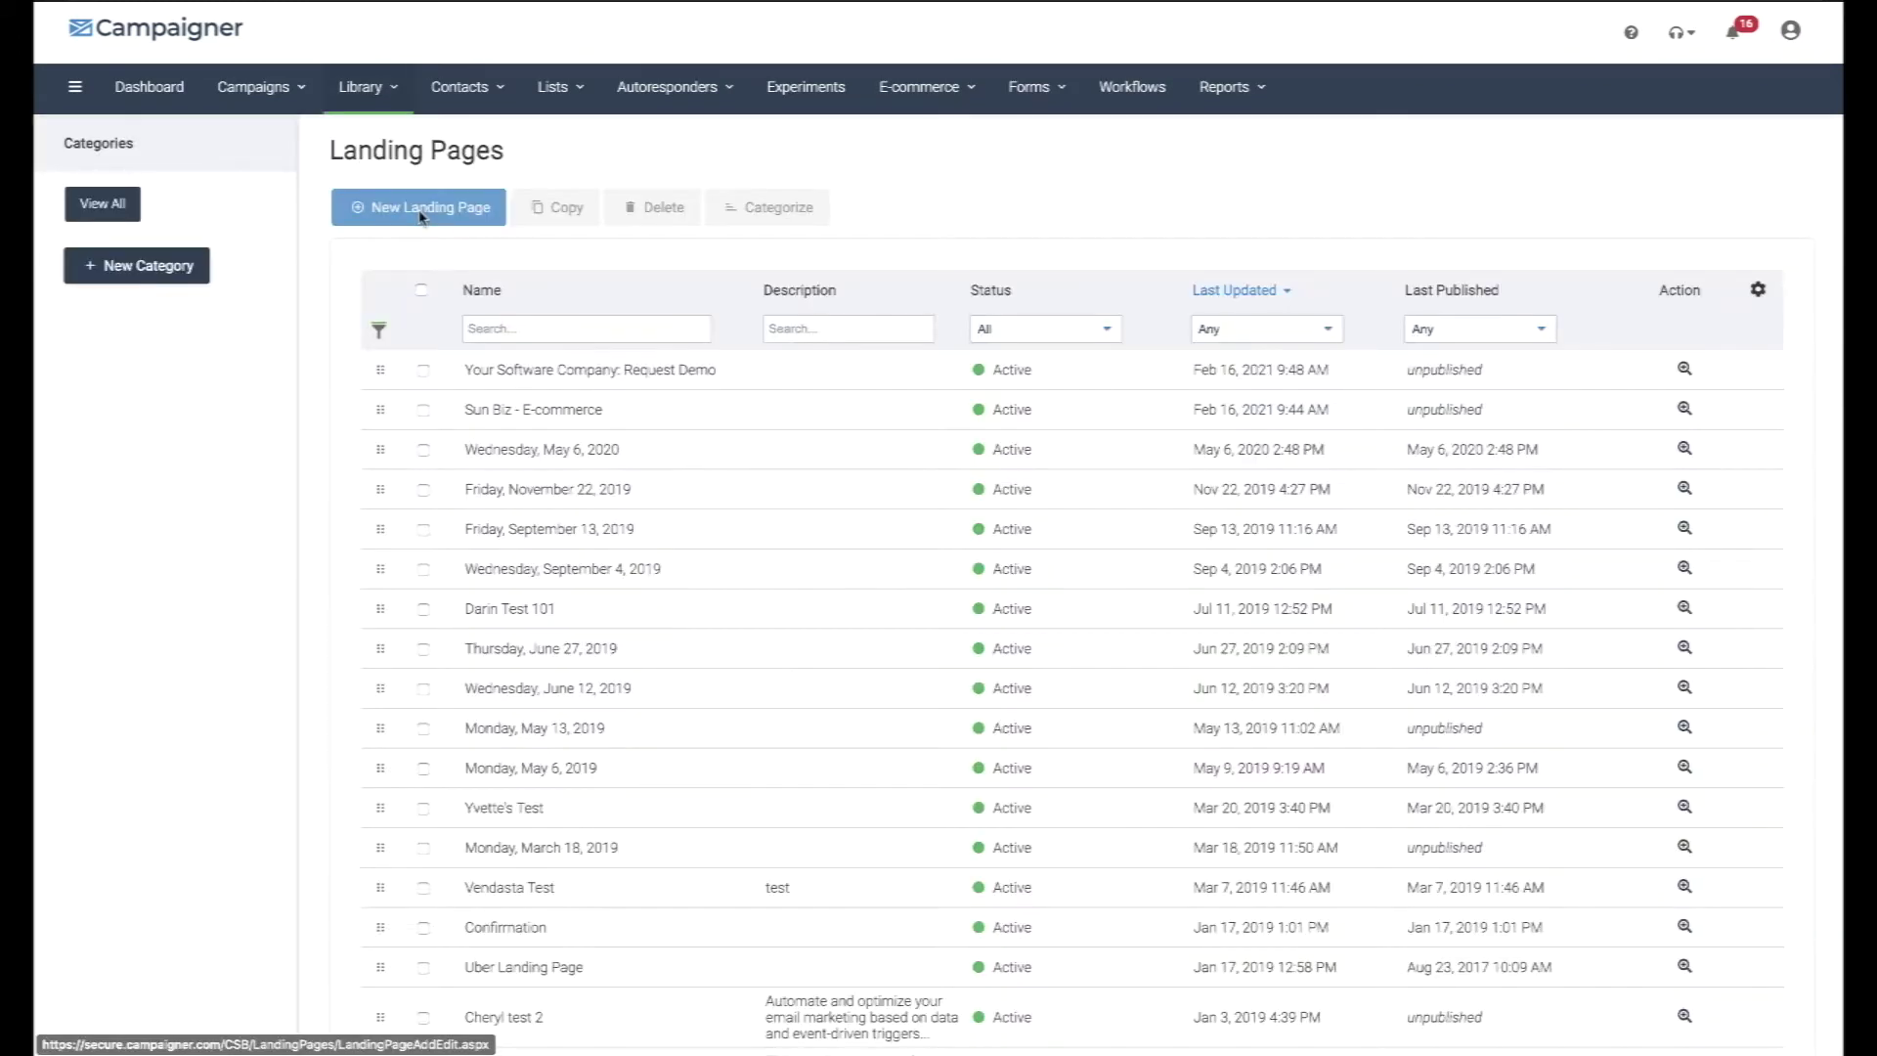
click(422, 209)
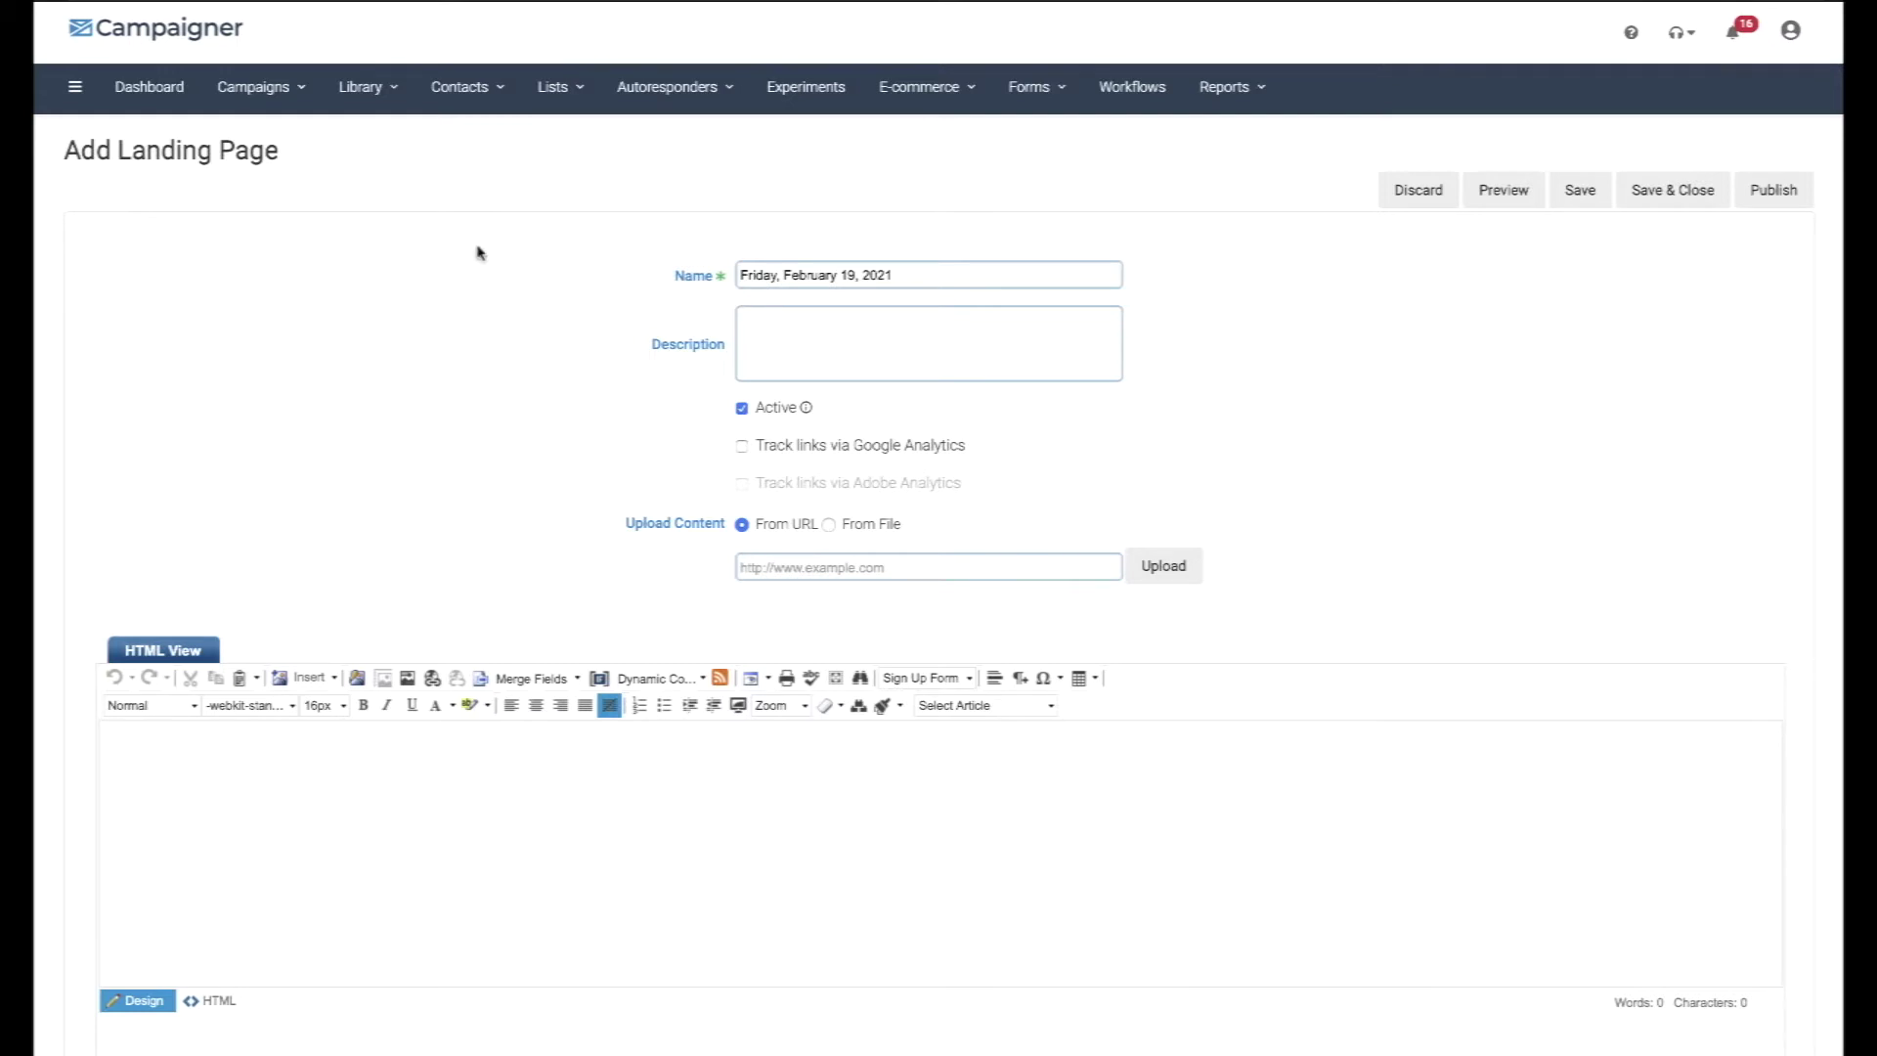
Open contact management, check the additional contact actions, and open the contact import page.
mouse_move(459, 88)
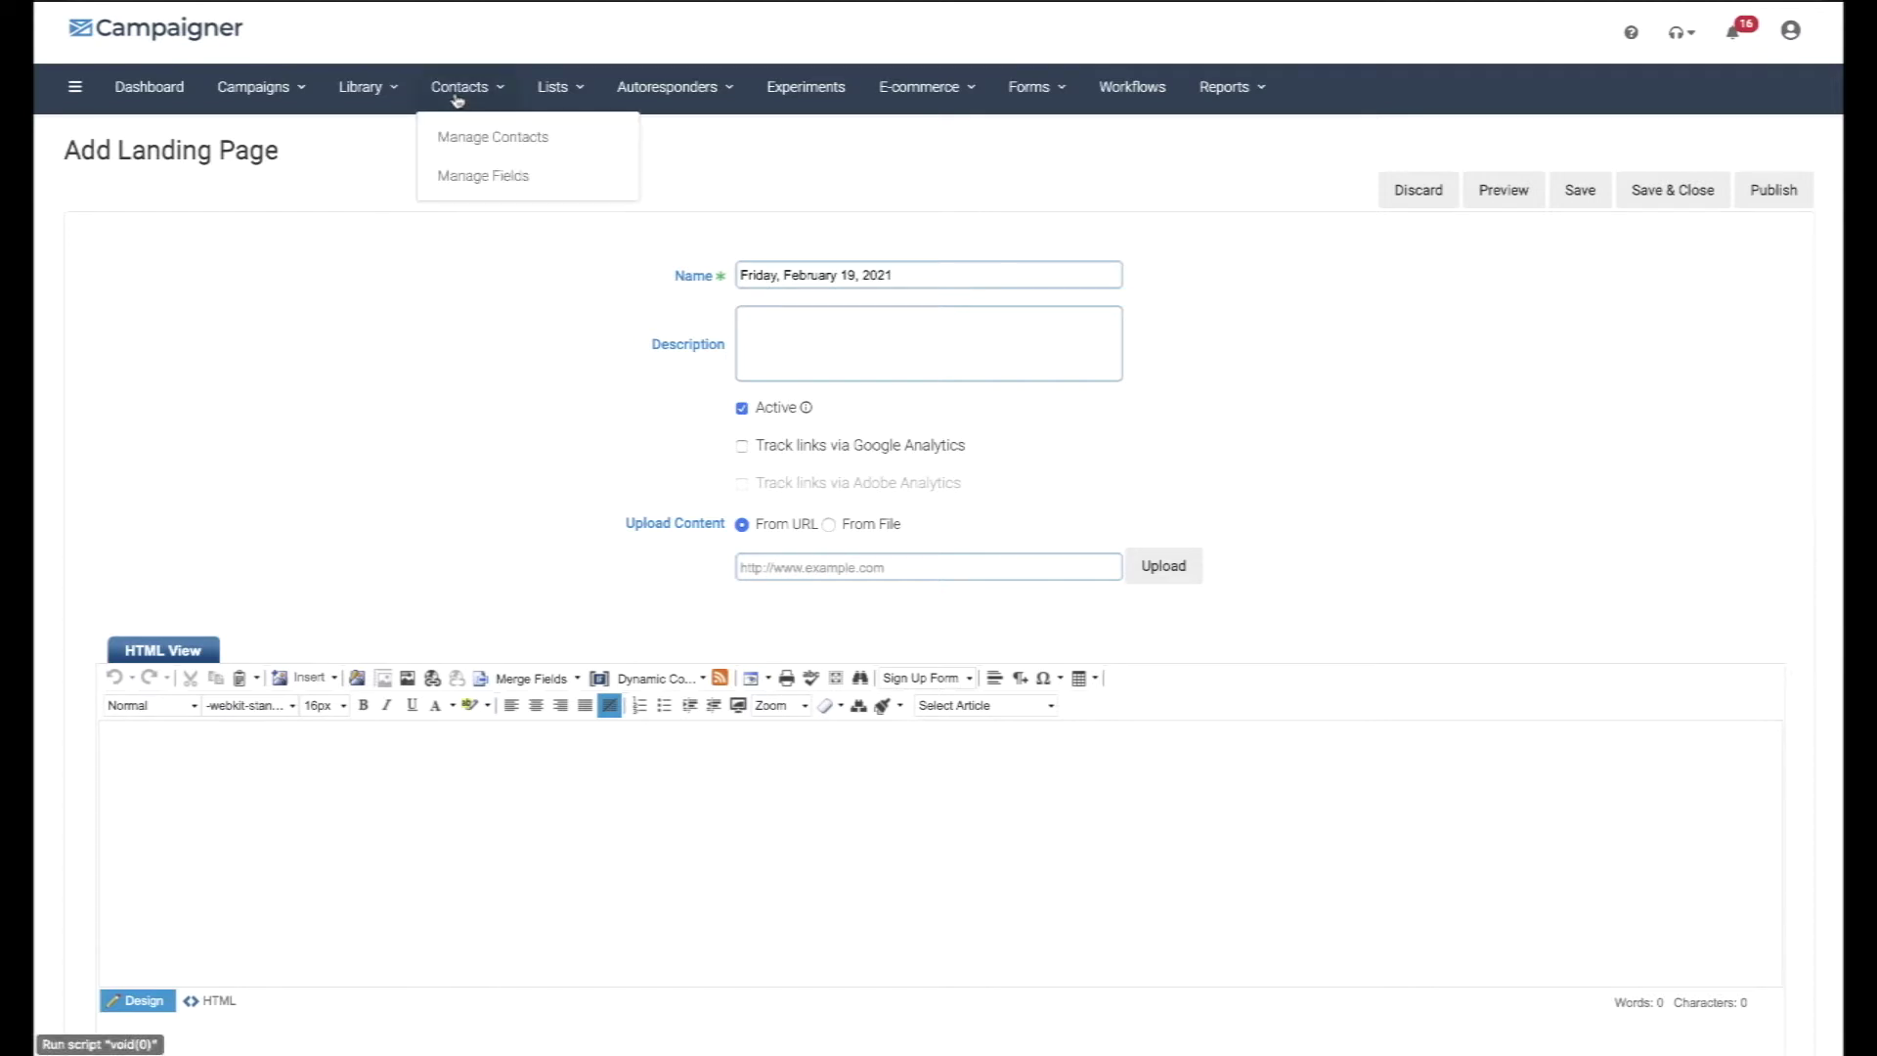
click(461, 140)
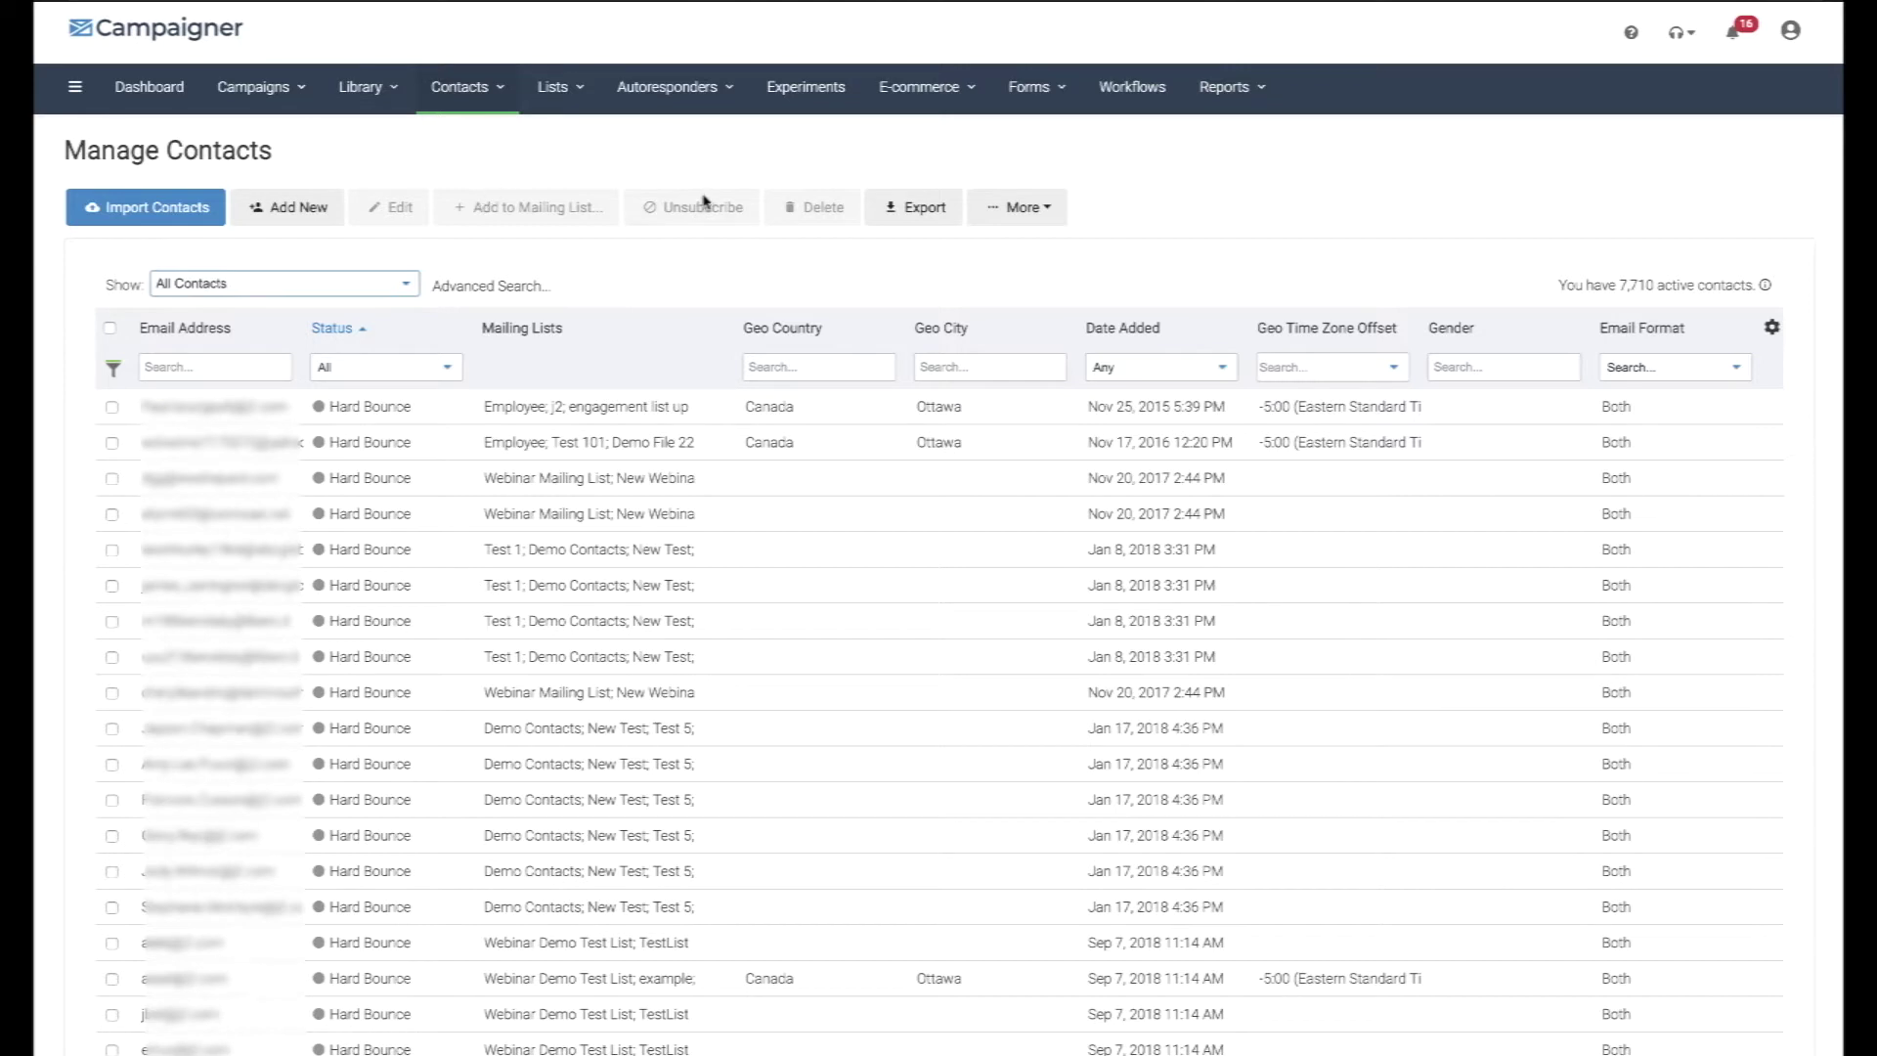
click(1018, 206)
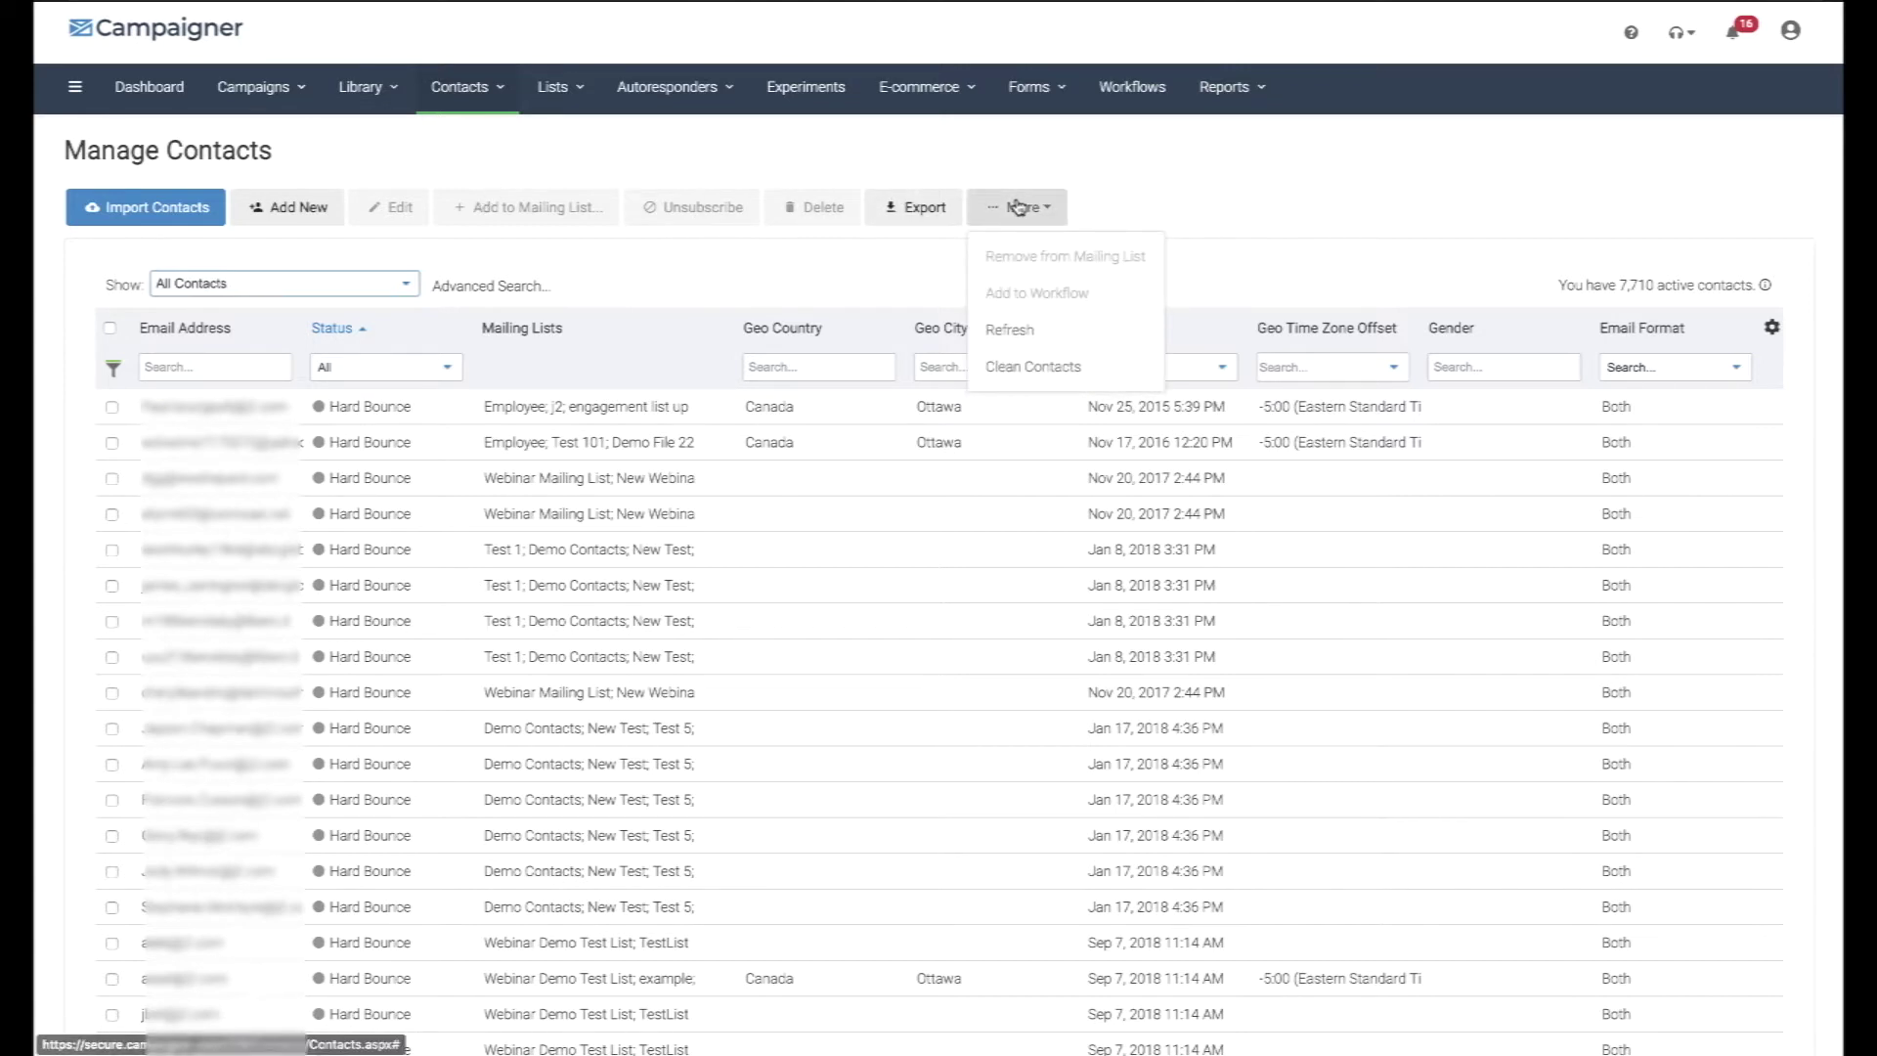
click(1252, 194)
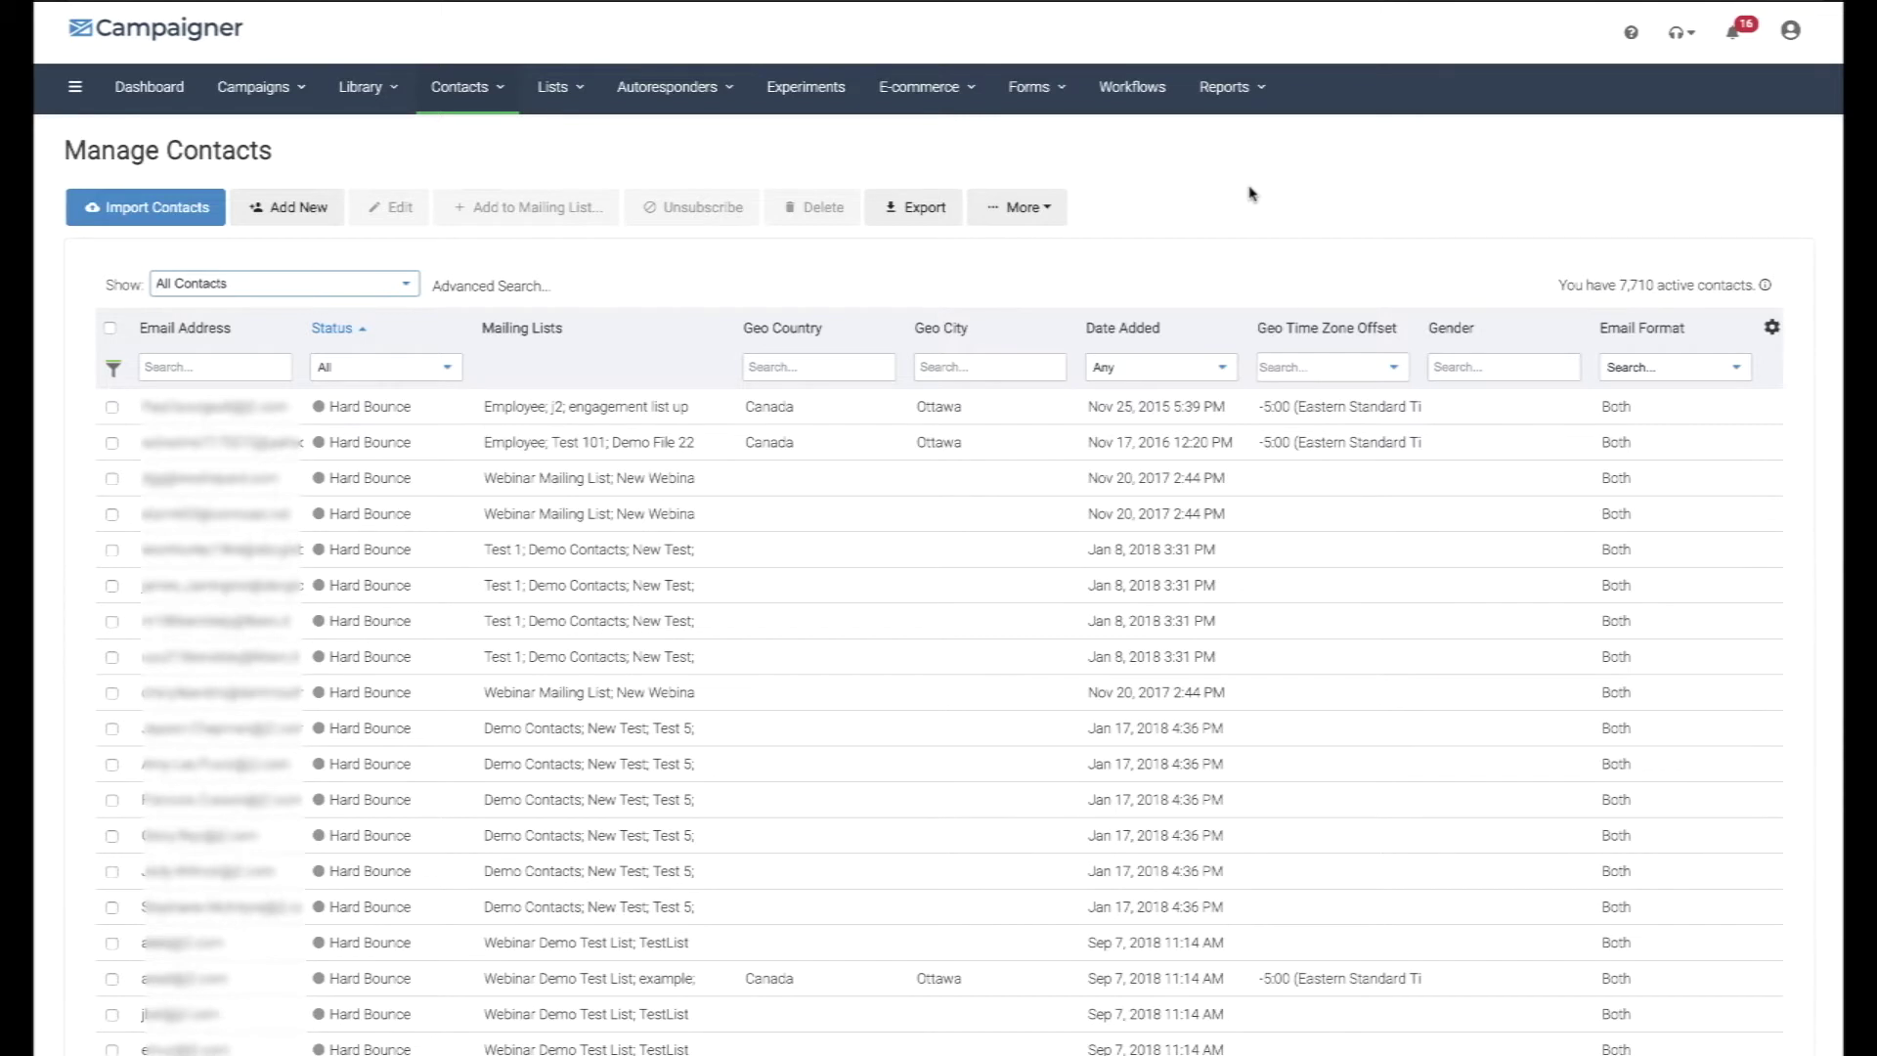
click(188, 209)
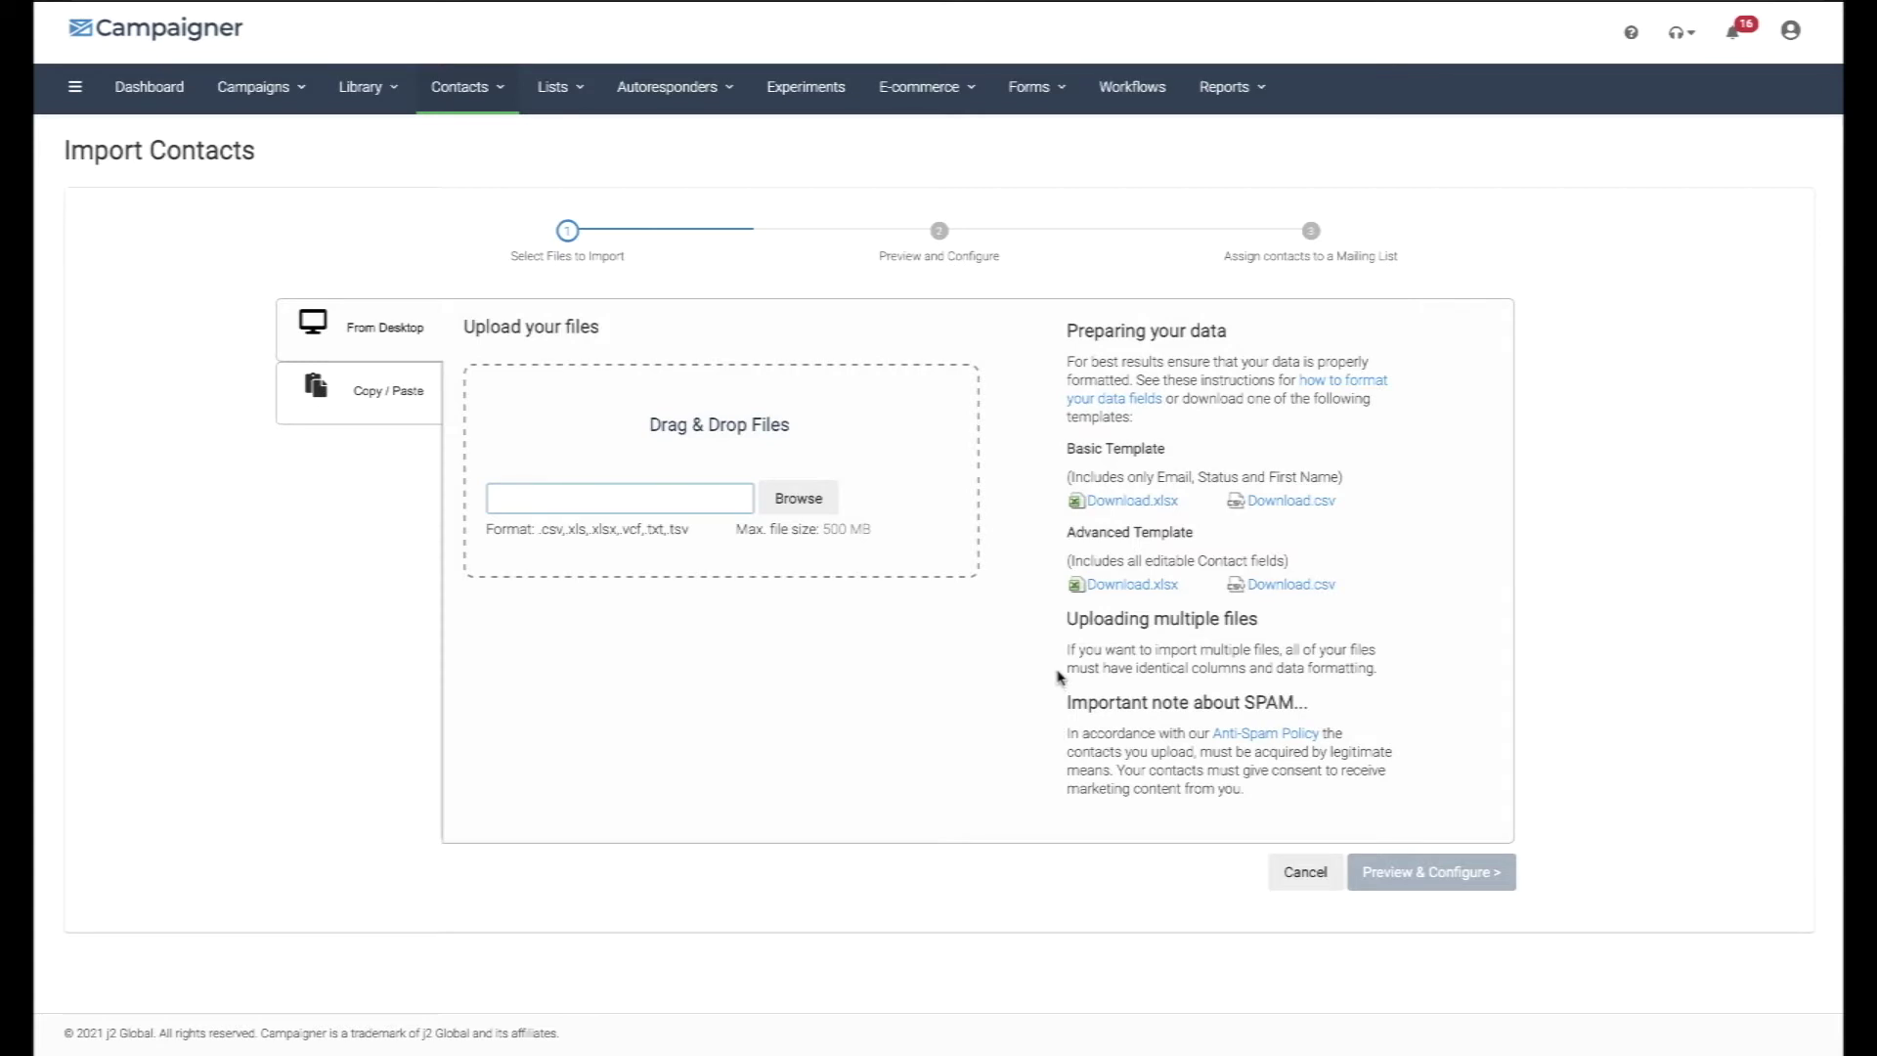
Open the contact fields page and examine the types available for a new custom field without creating one.
click(459, 86)
click(489, 174)
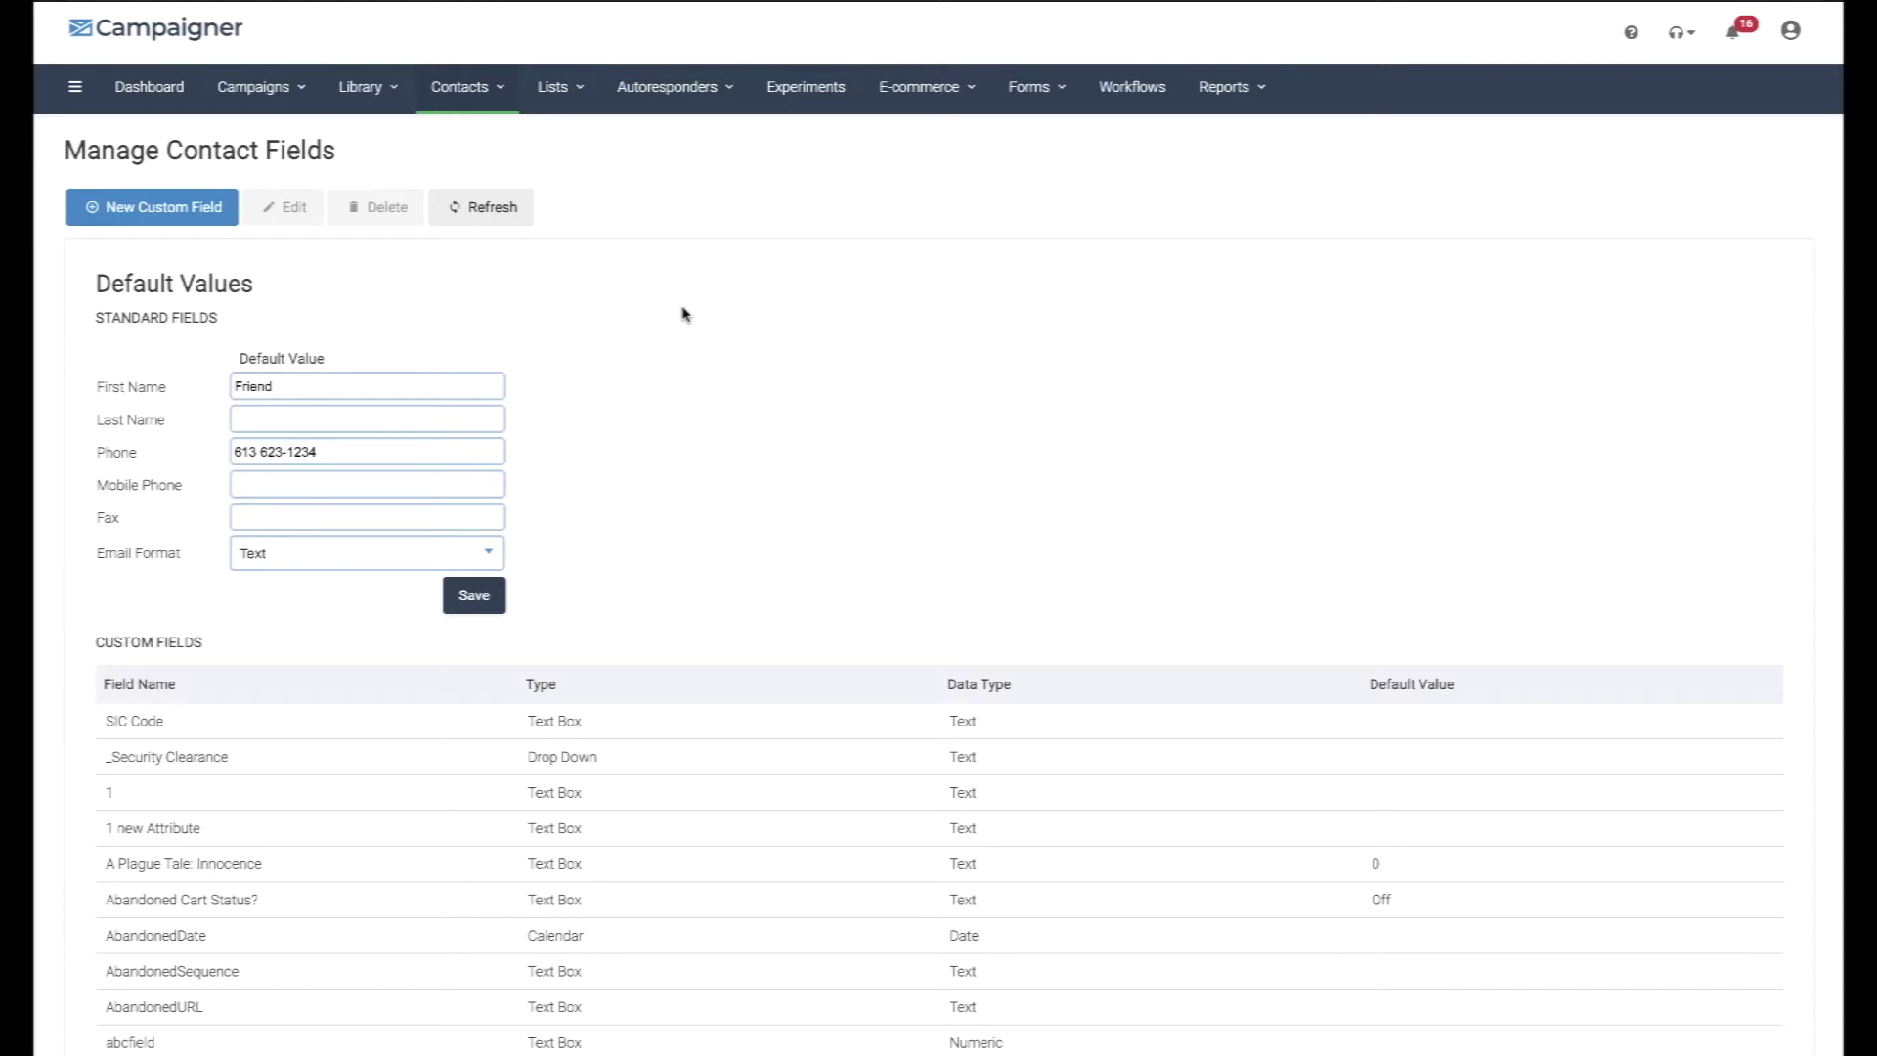
click(177, 218)
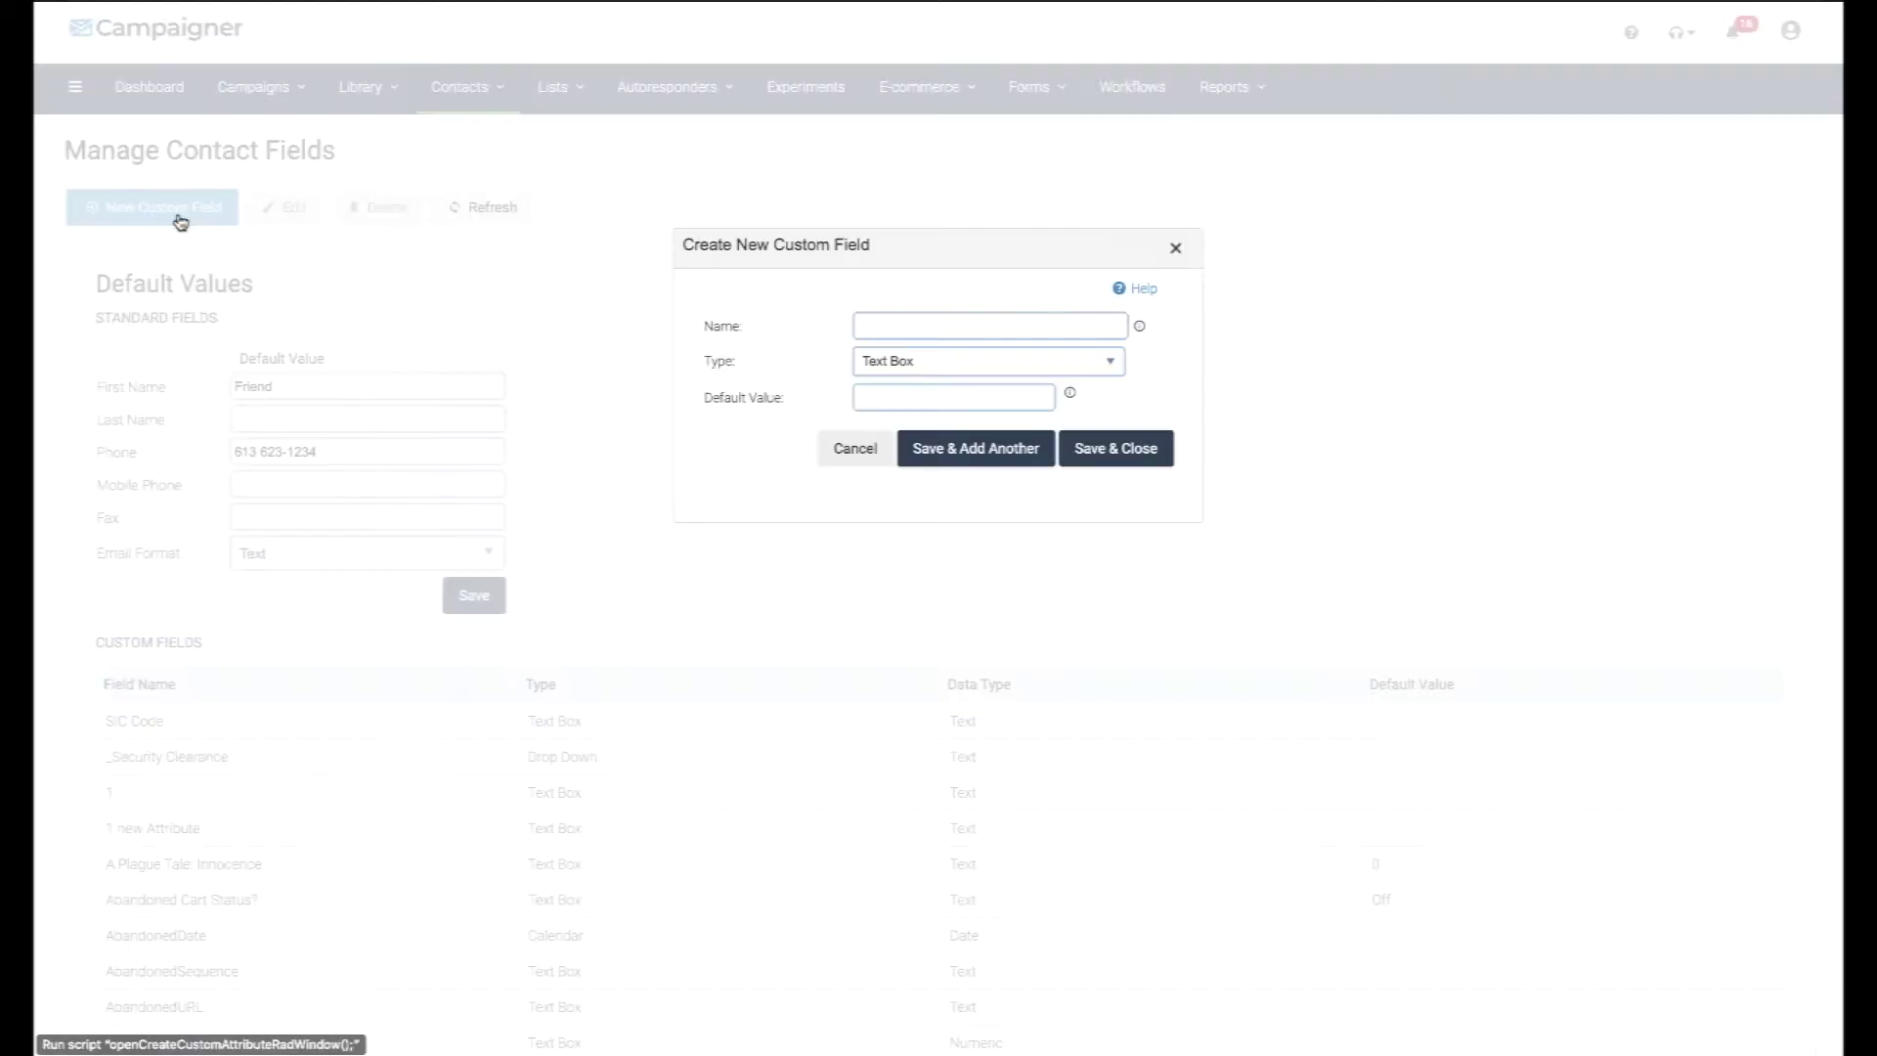
click(942, 362)
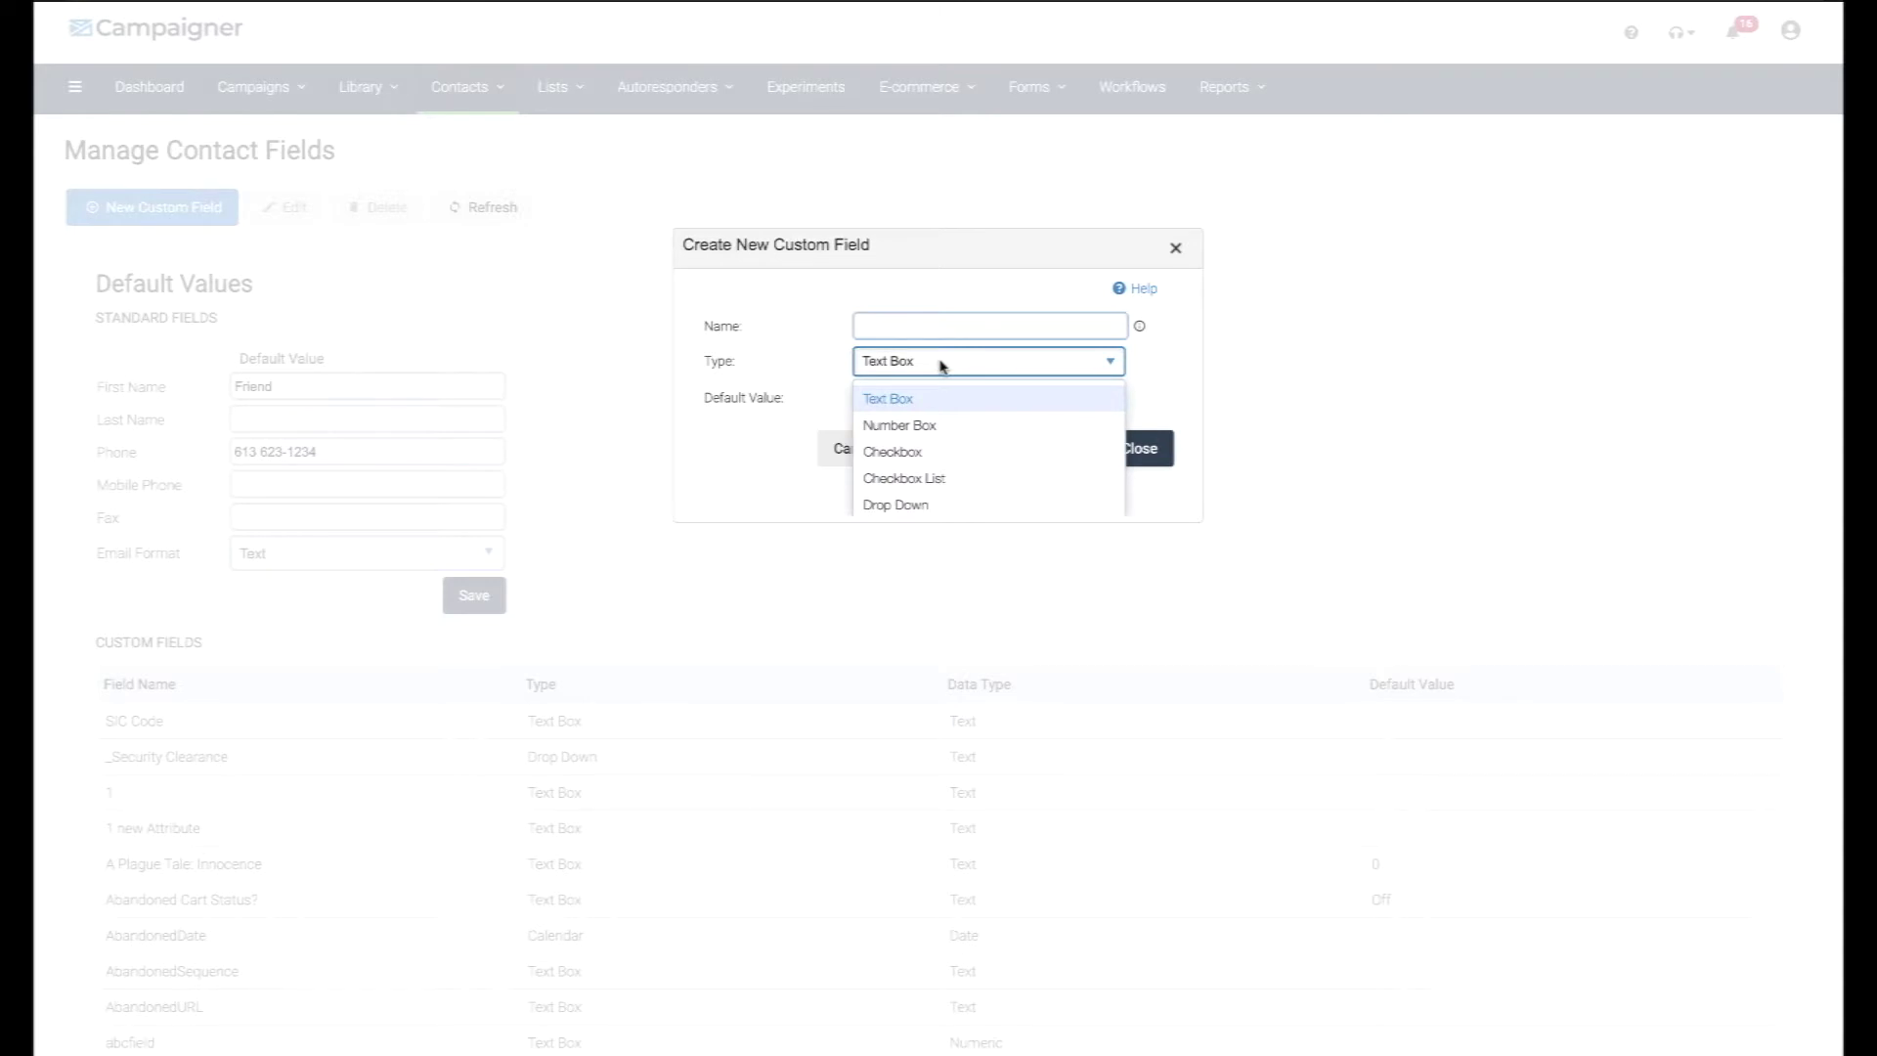
click(1015, 286)
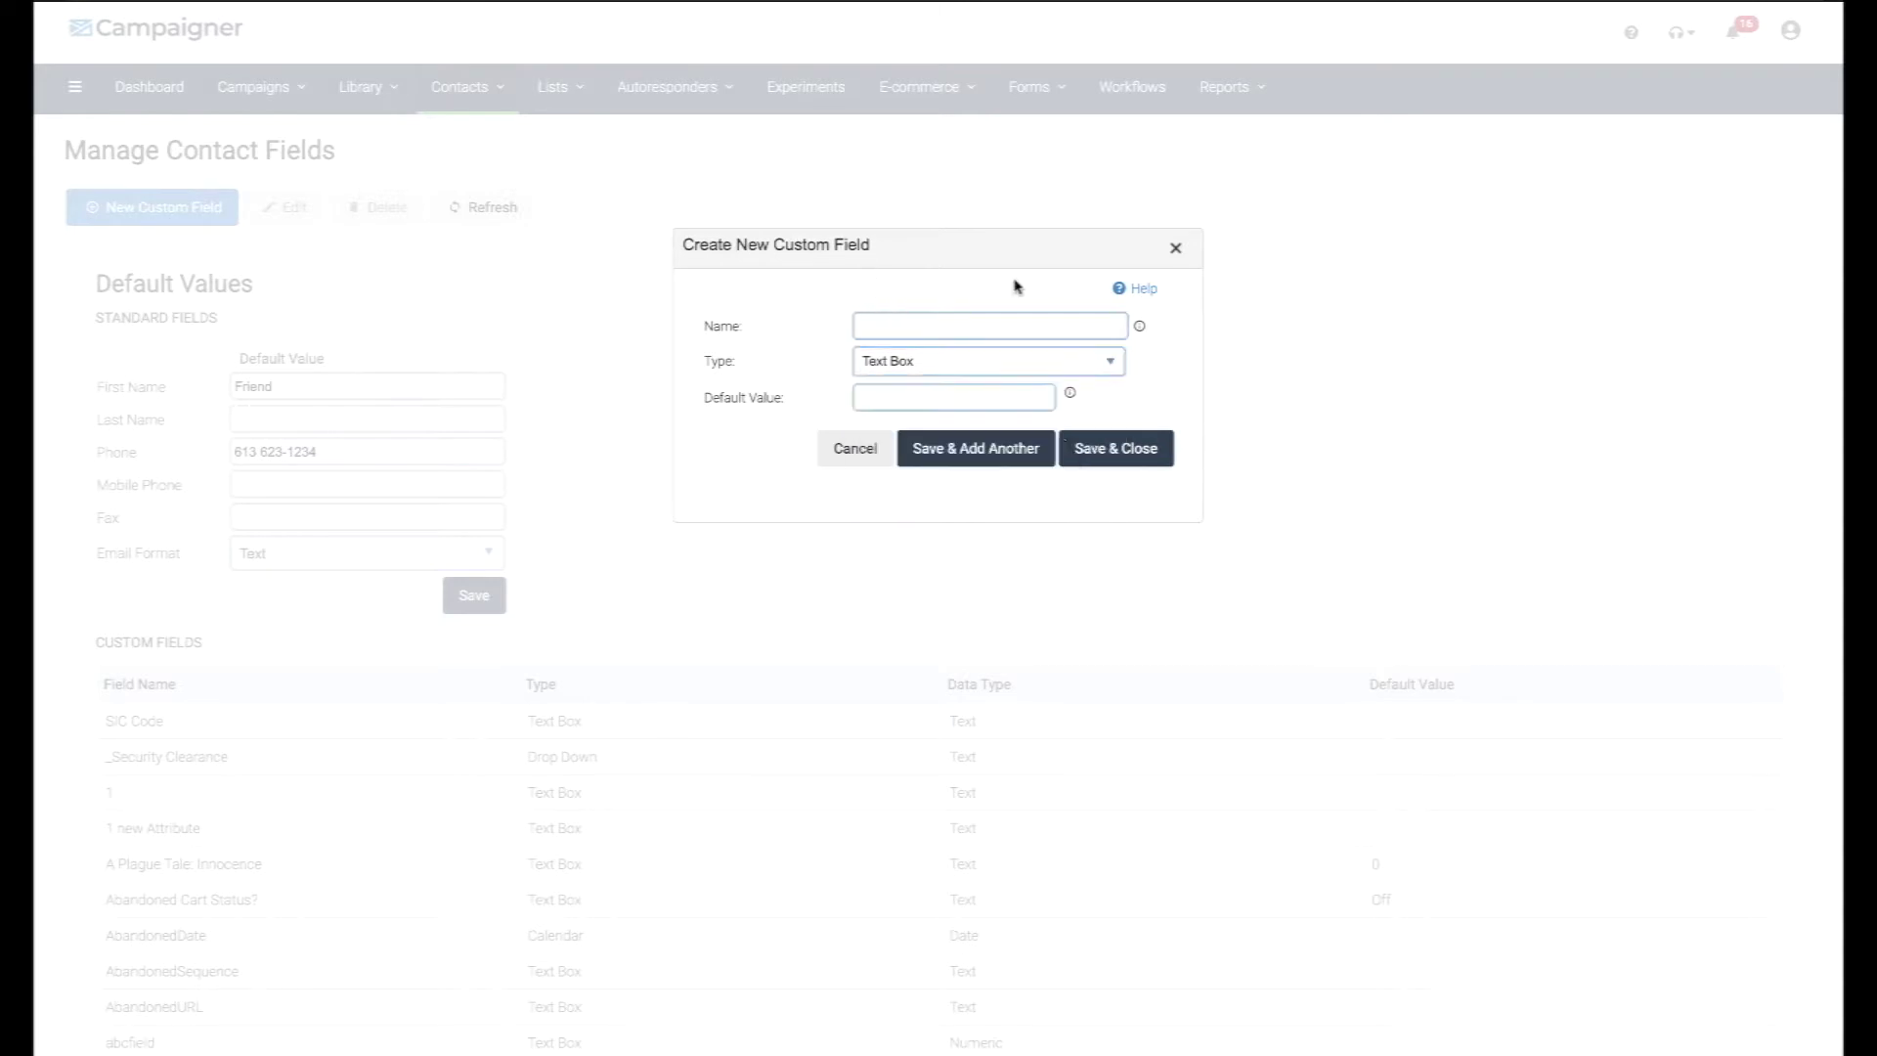
click(870, 450)
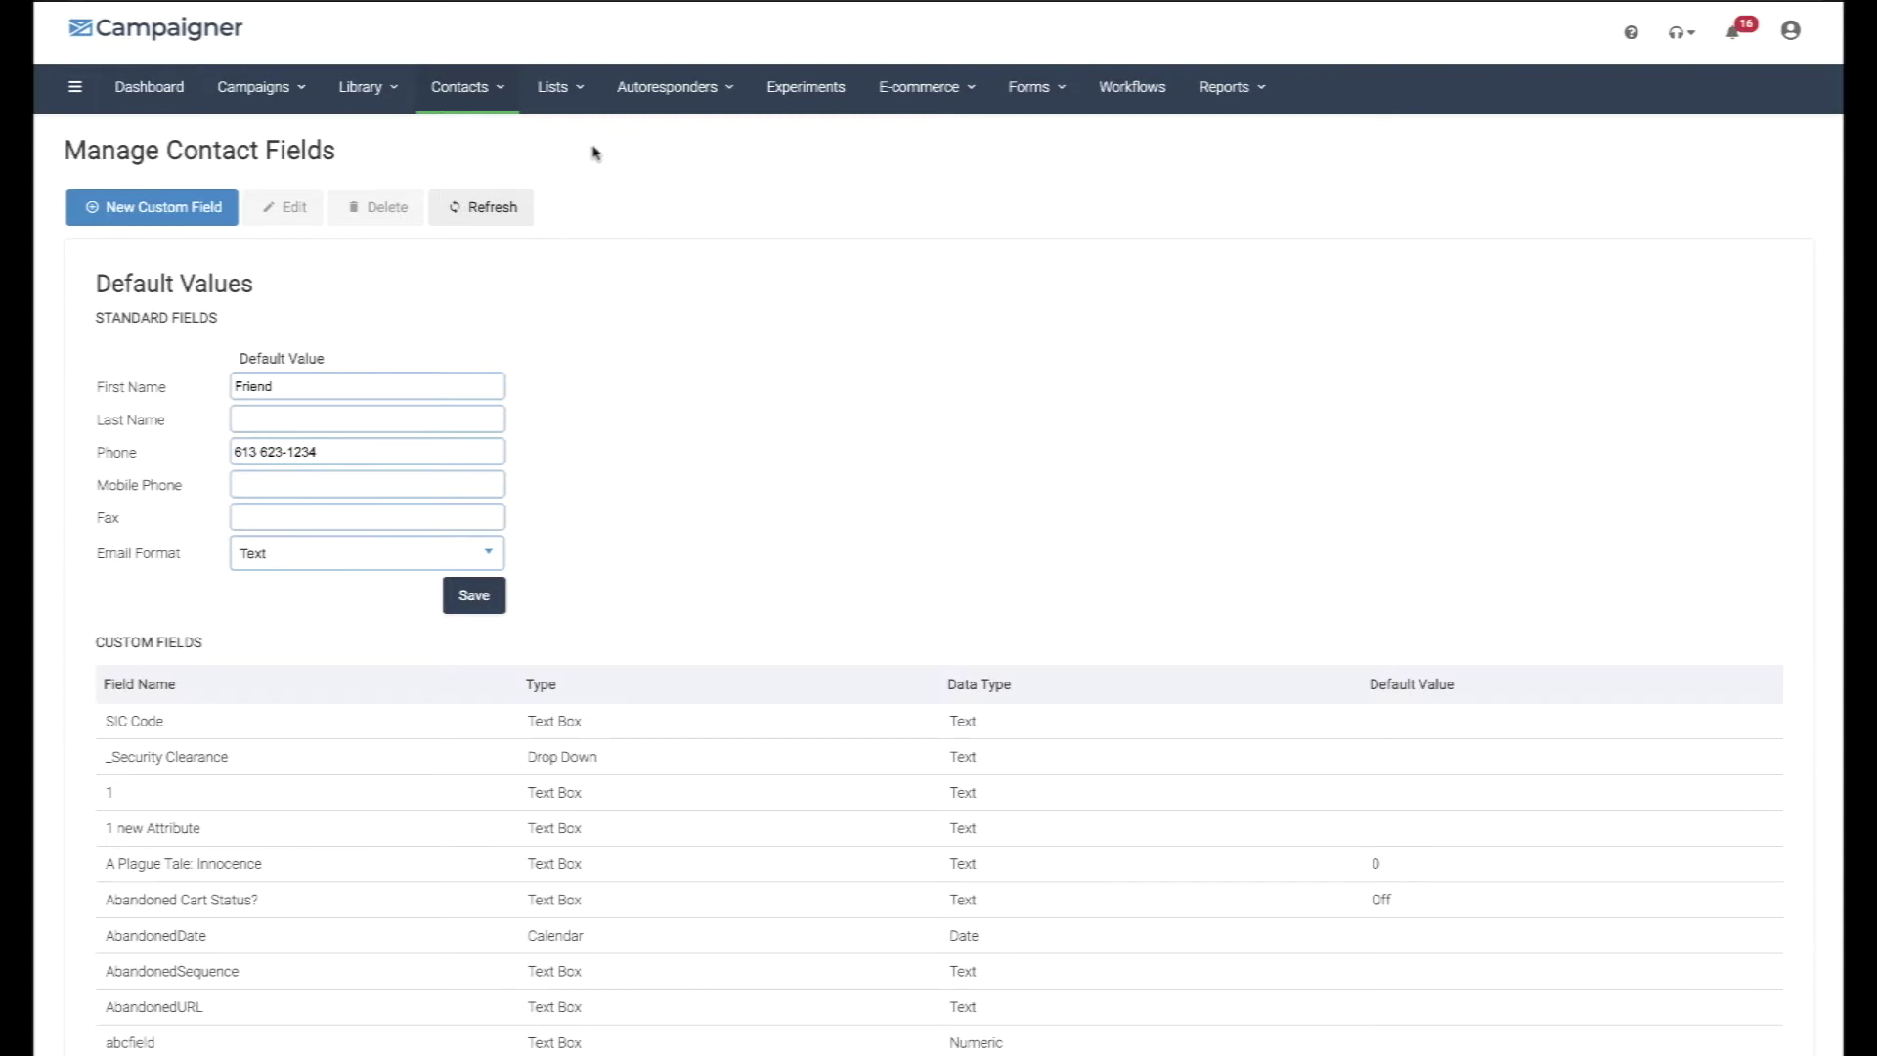
View the mailing lists and the segments overview.
click(557, 86)
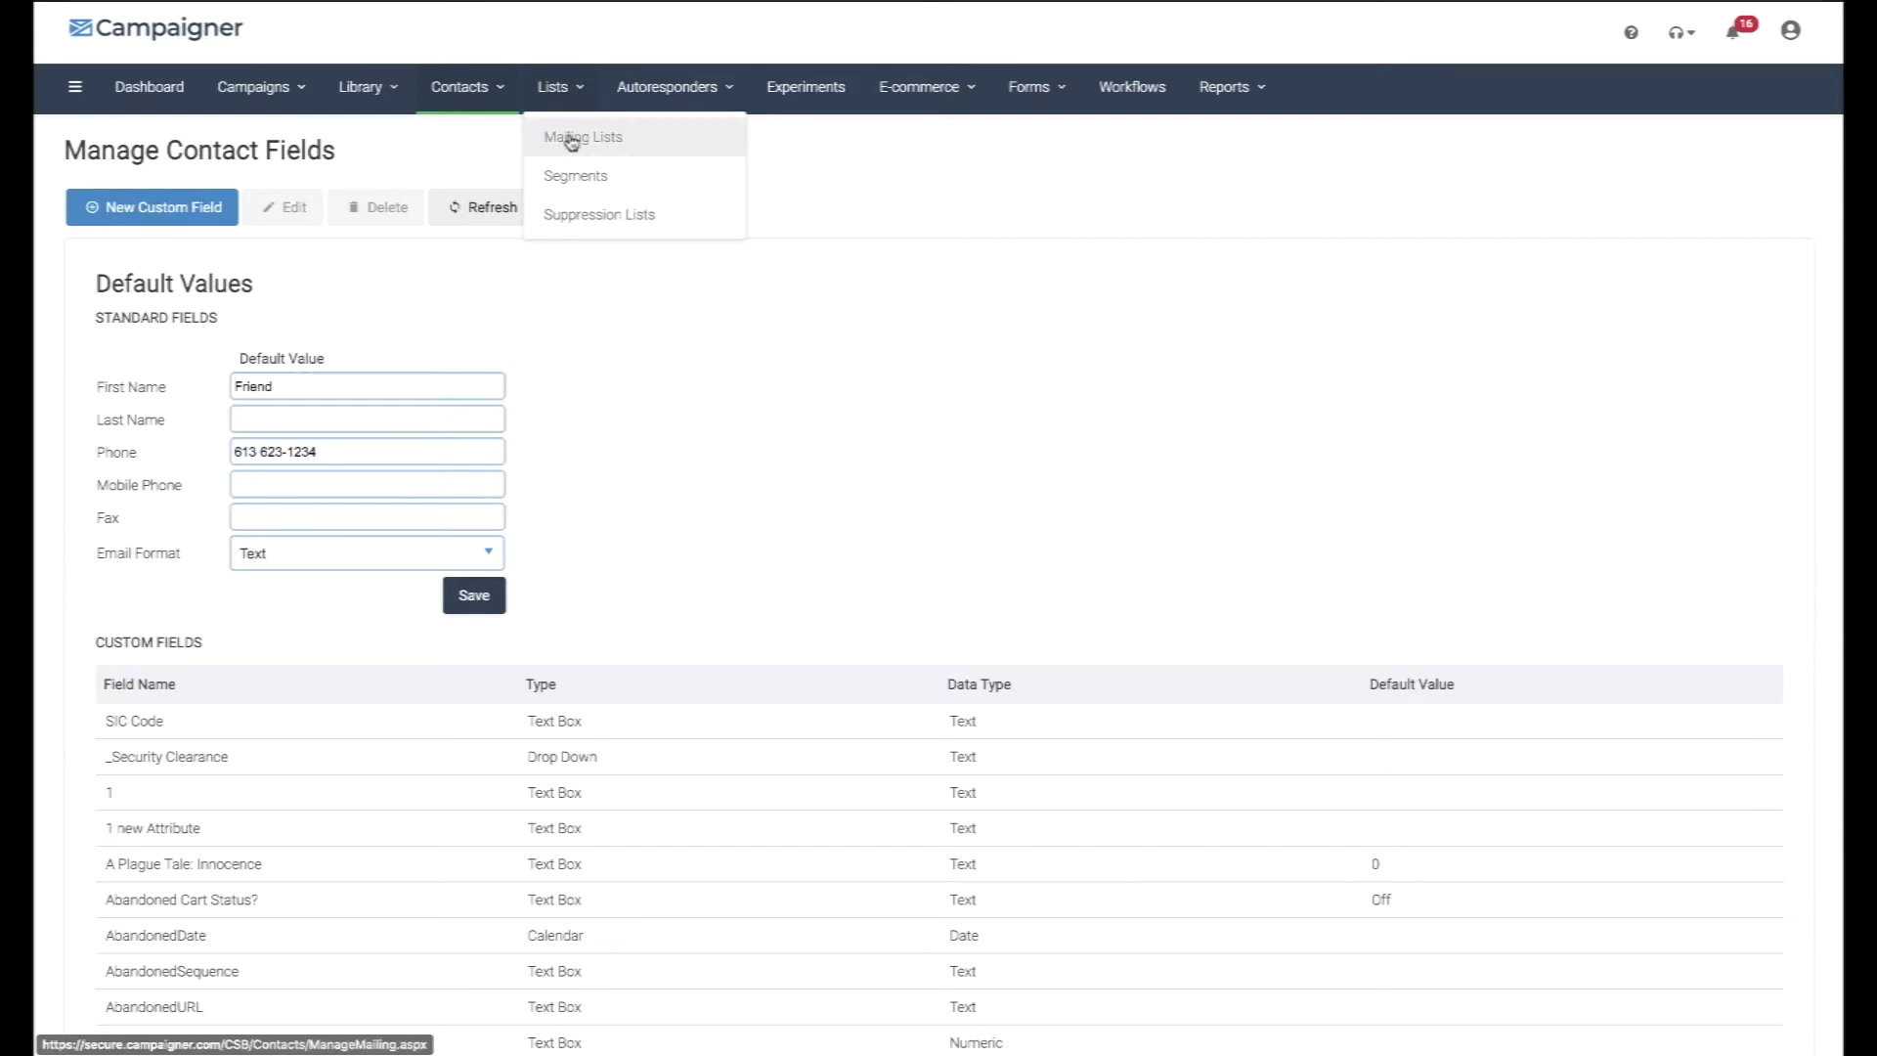
click(572, 140)
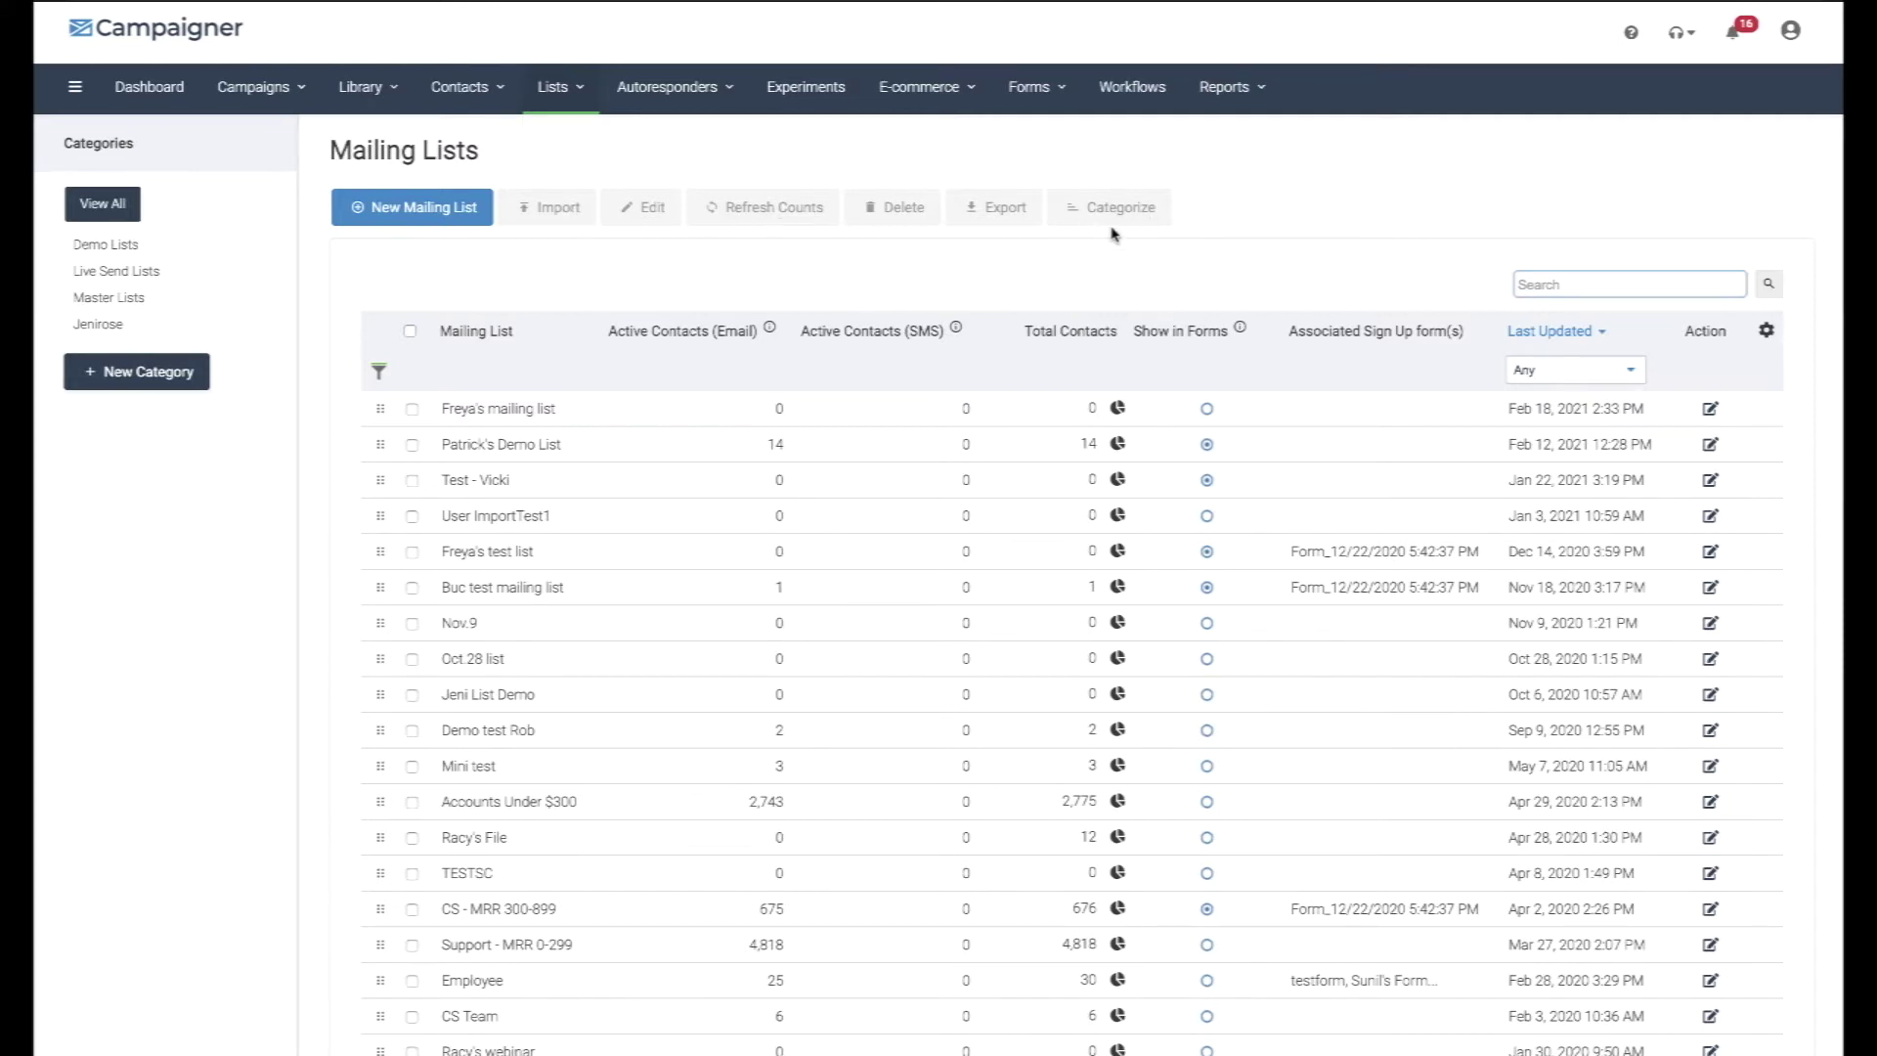
click(533, 94)
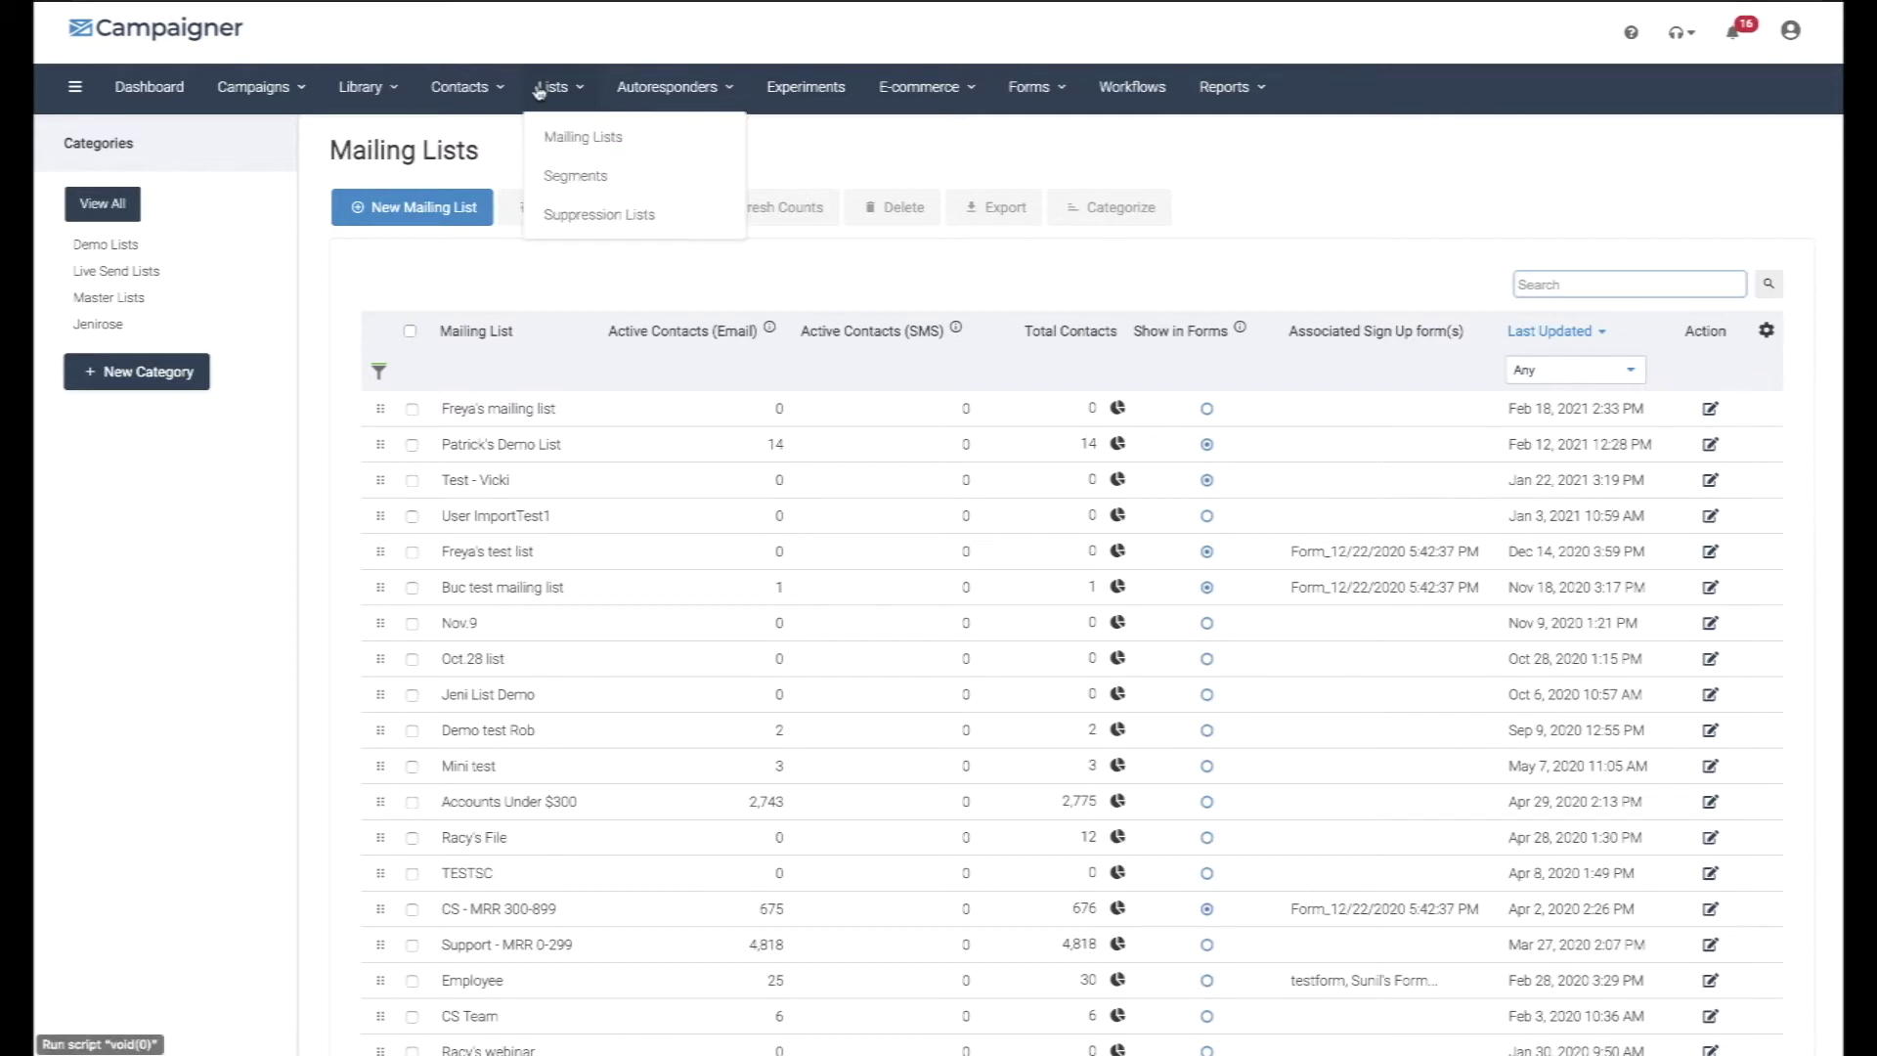
click(559, 178)
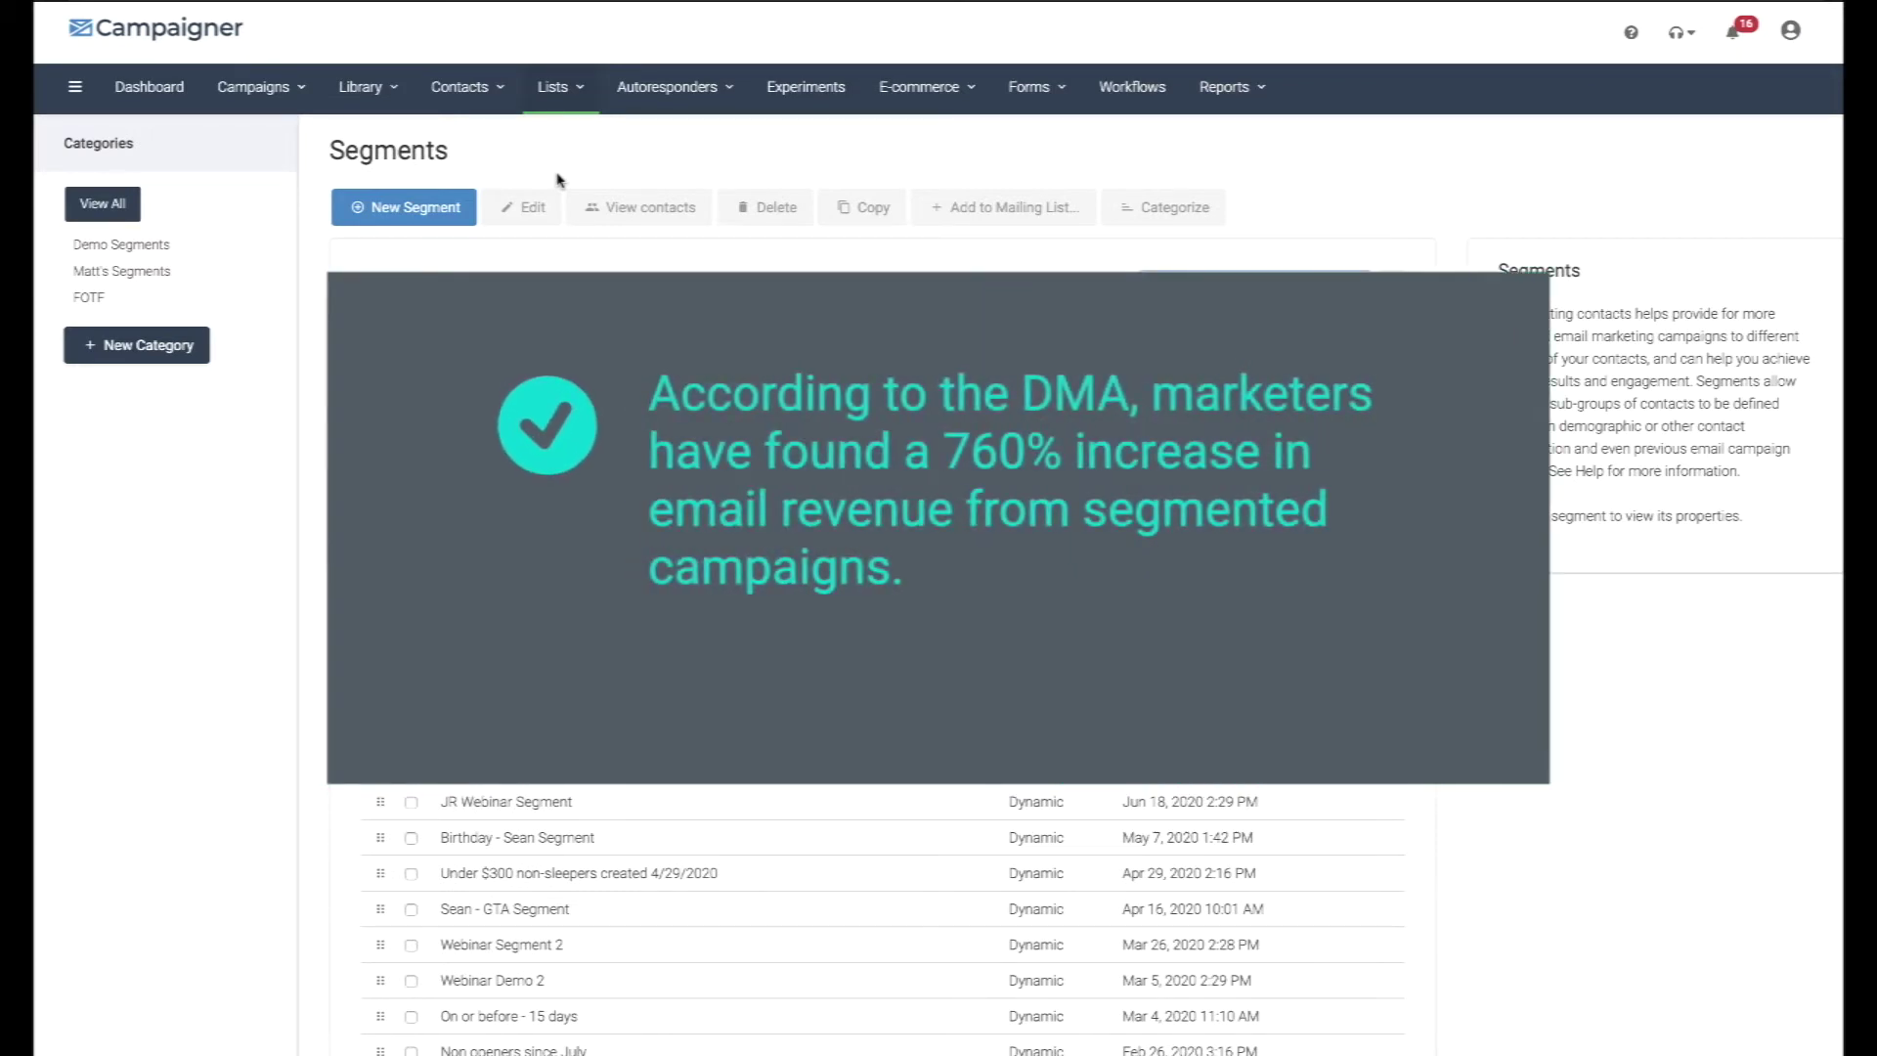
Start a new segment, check its AND/OR options, and set the first filter type to Email Action.
click(404, 209)
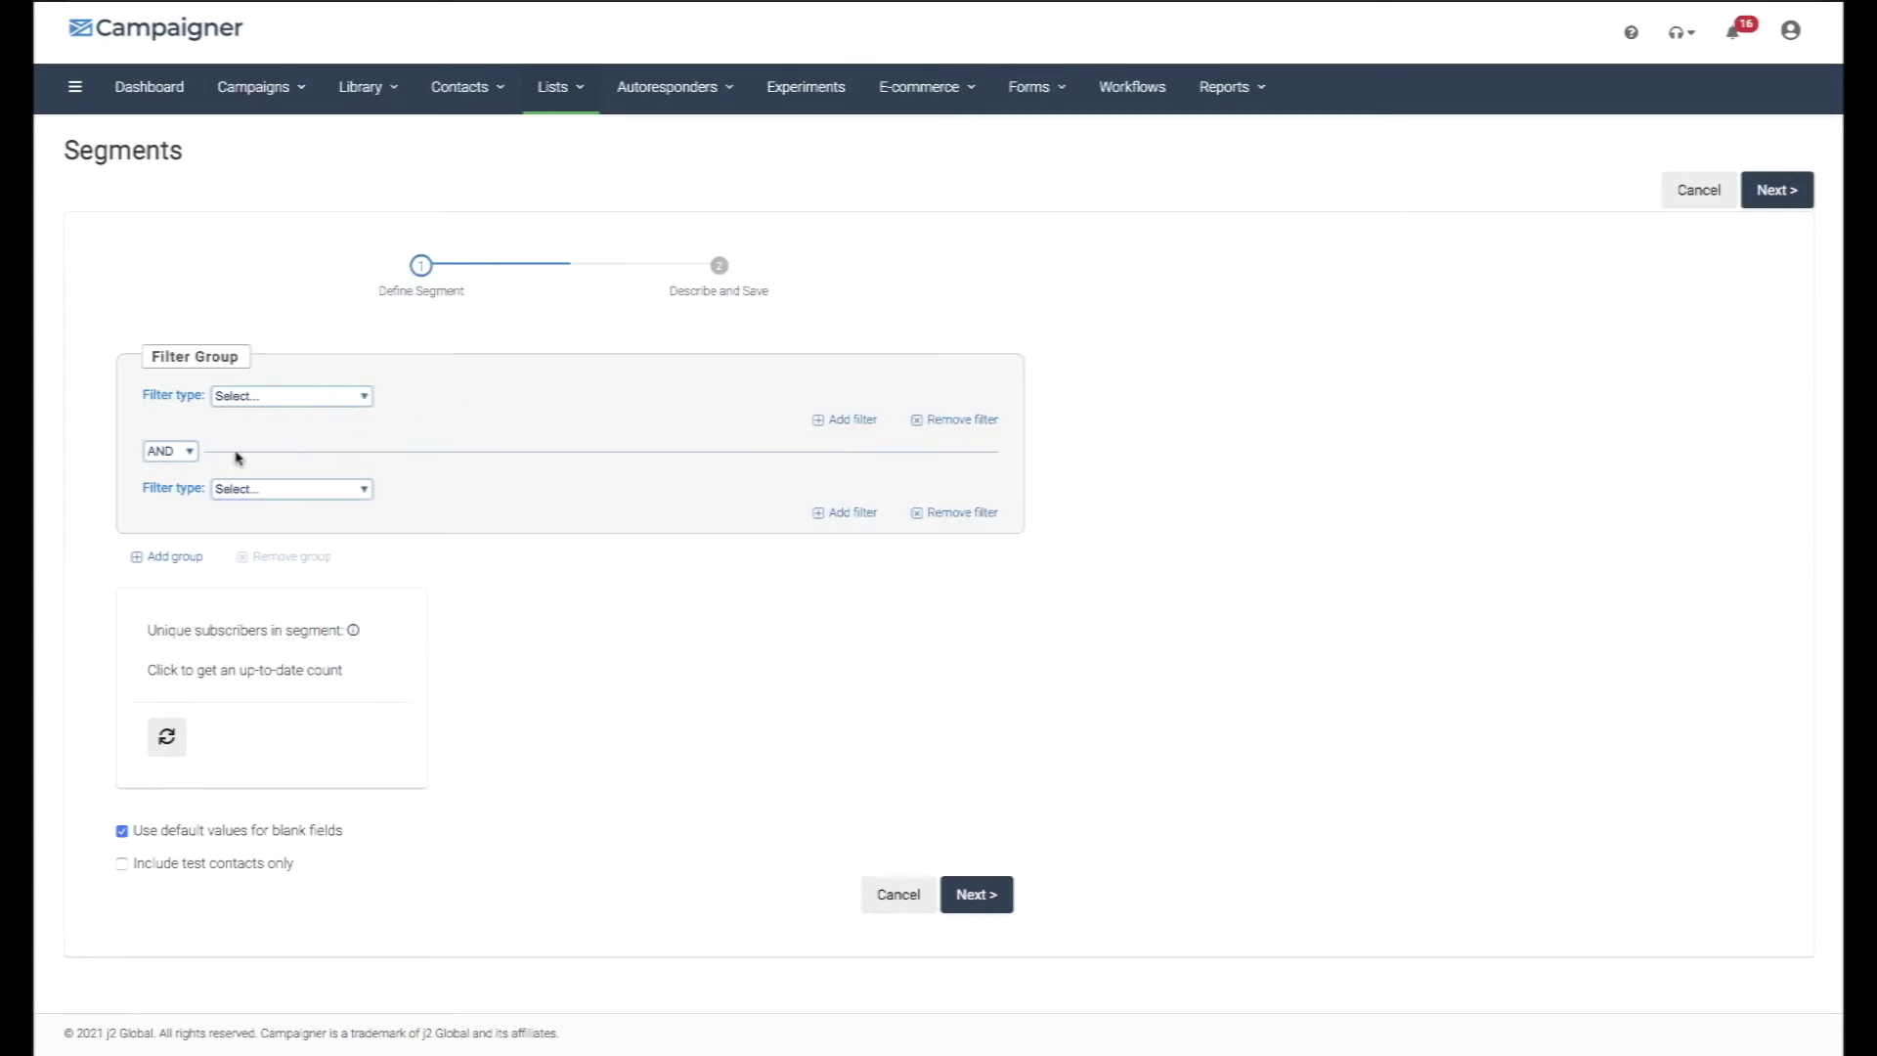
click(190, 452)
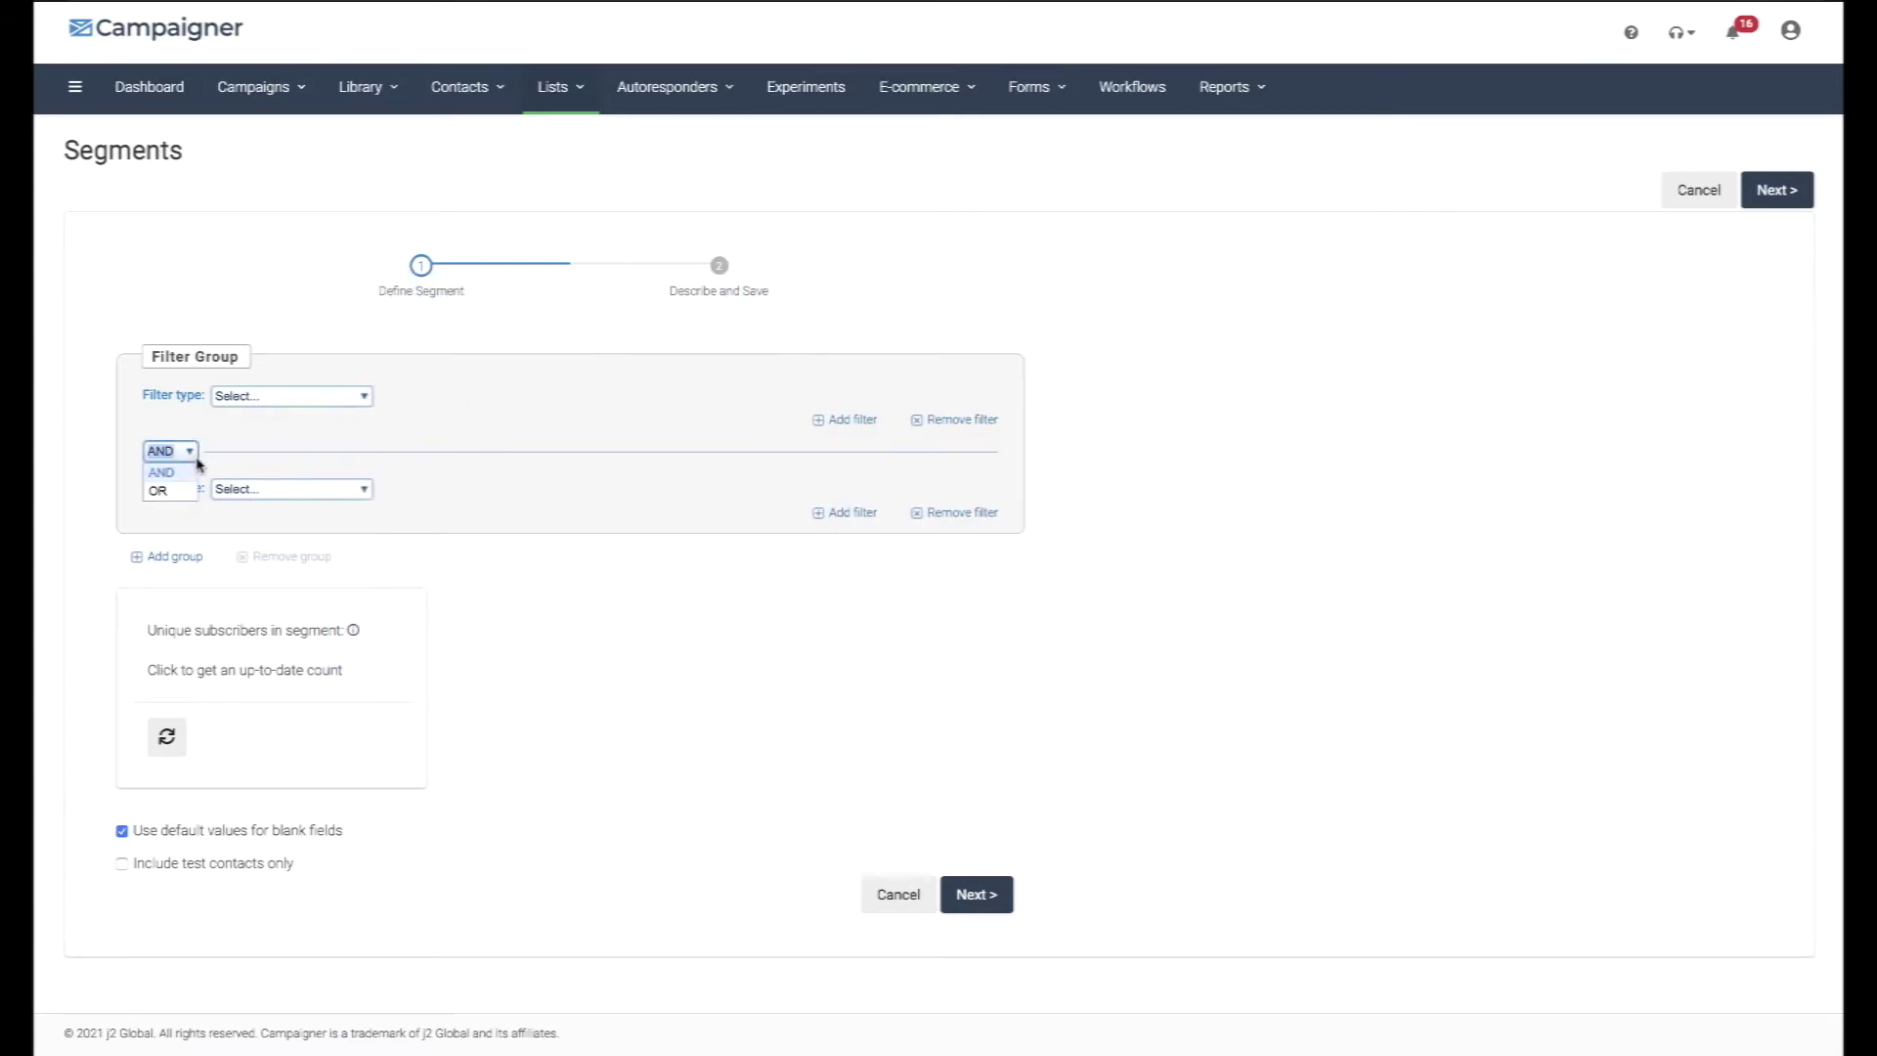
click(307, 431)
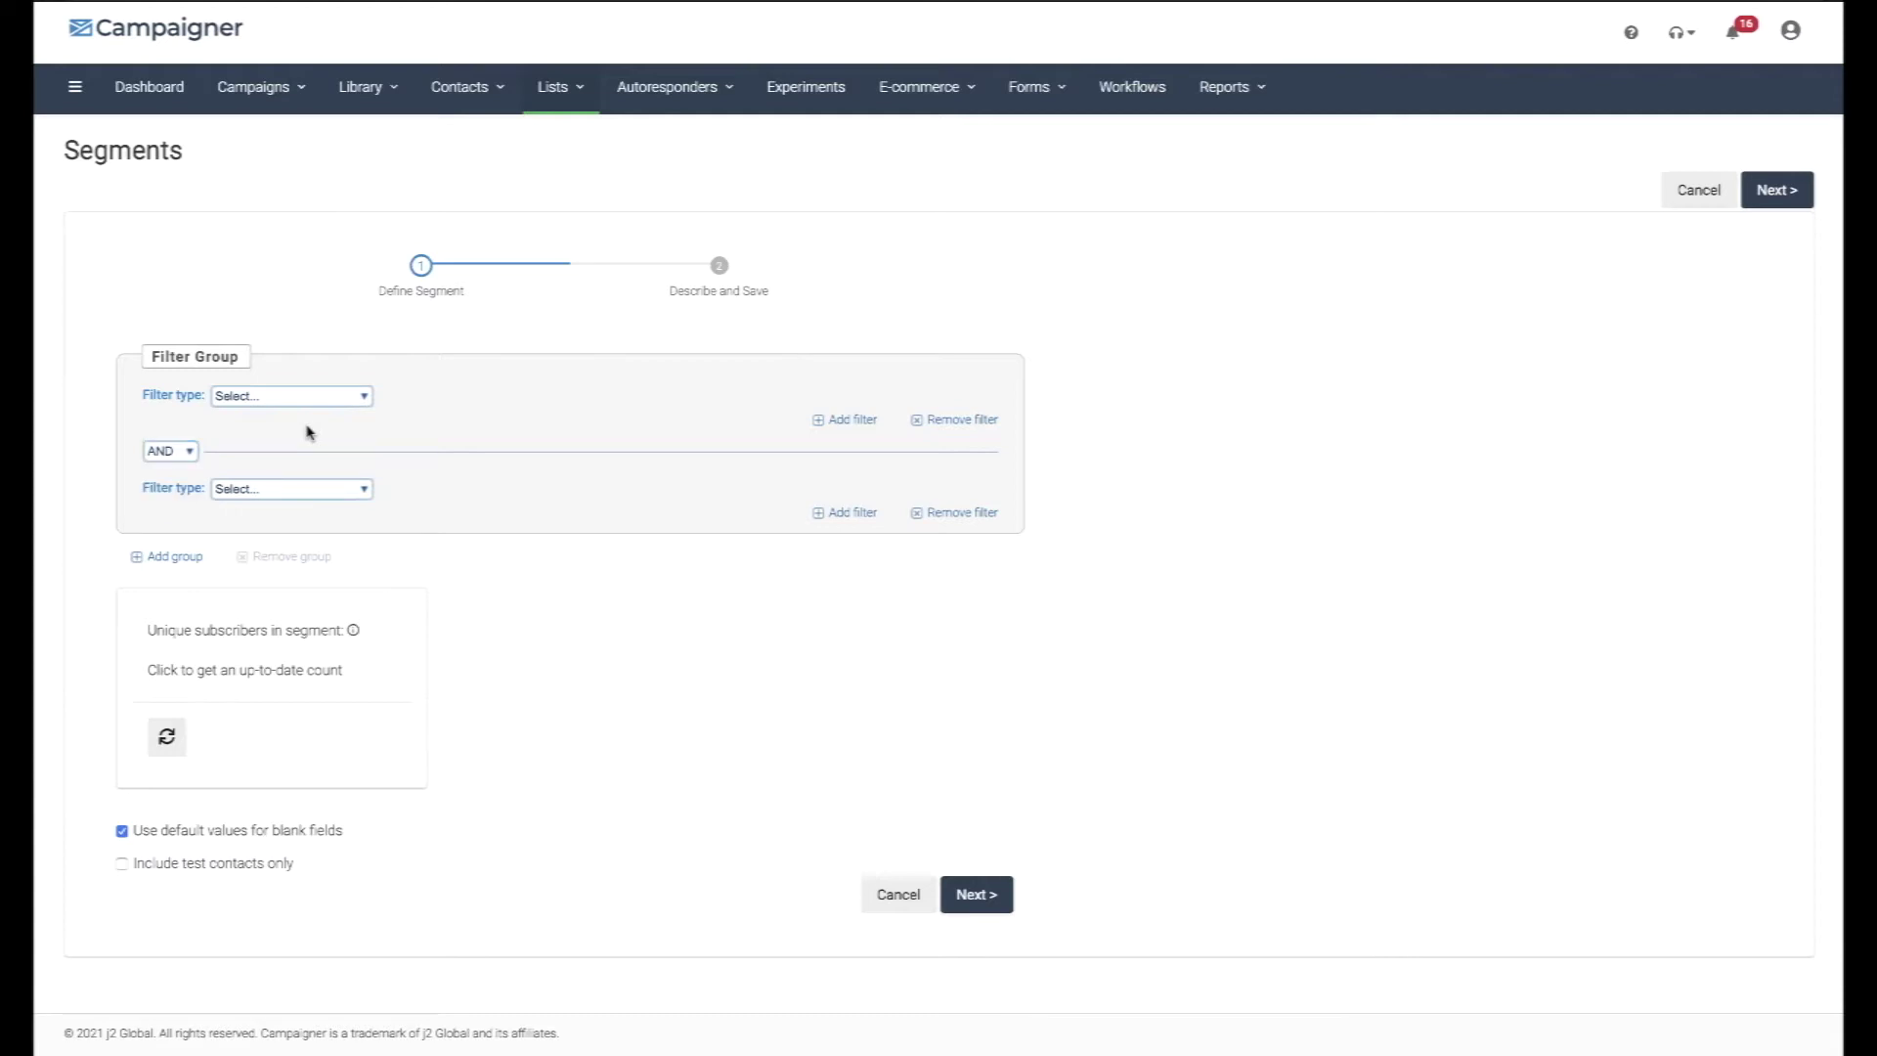
click(274, 399)
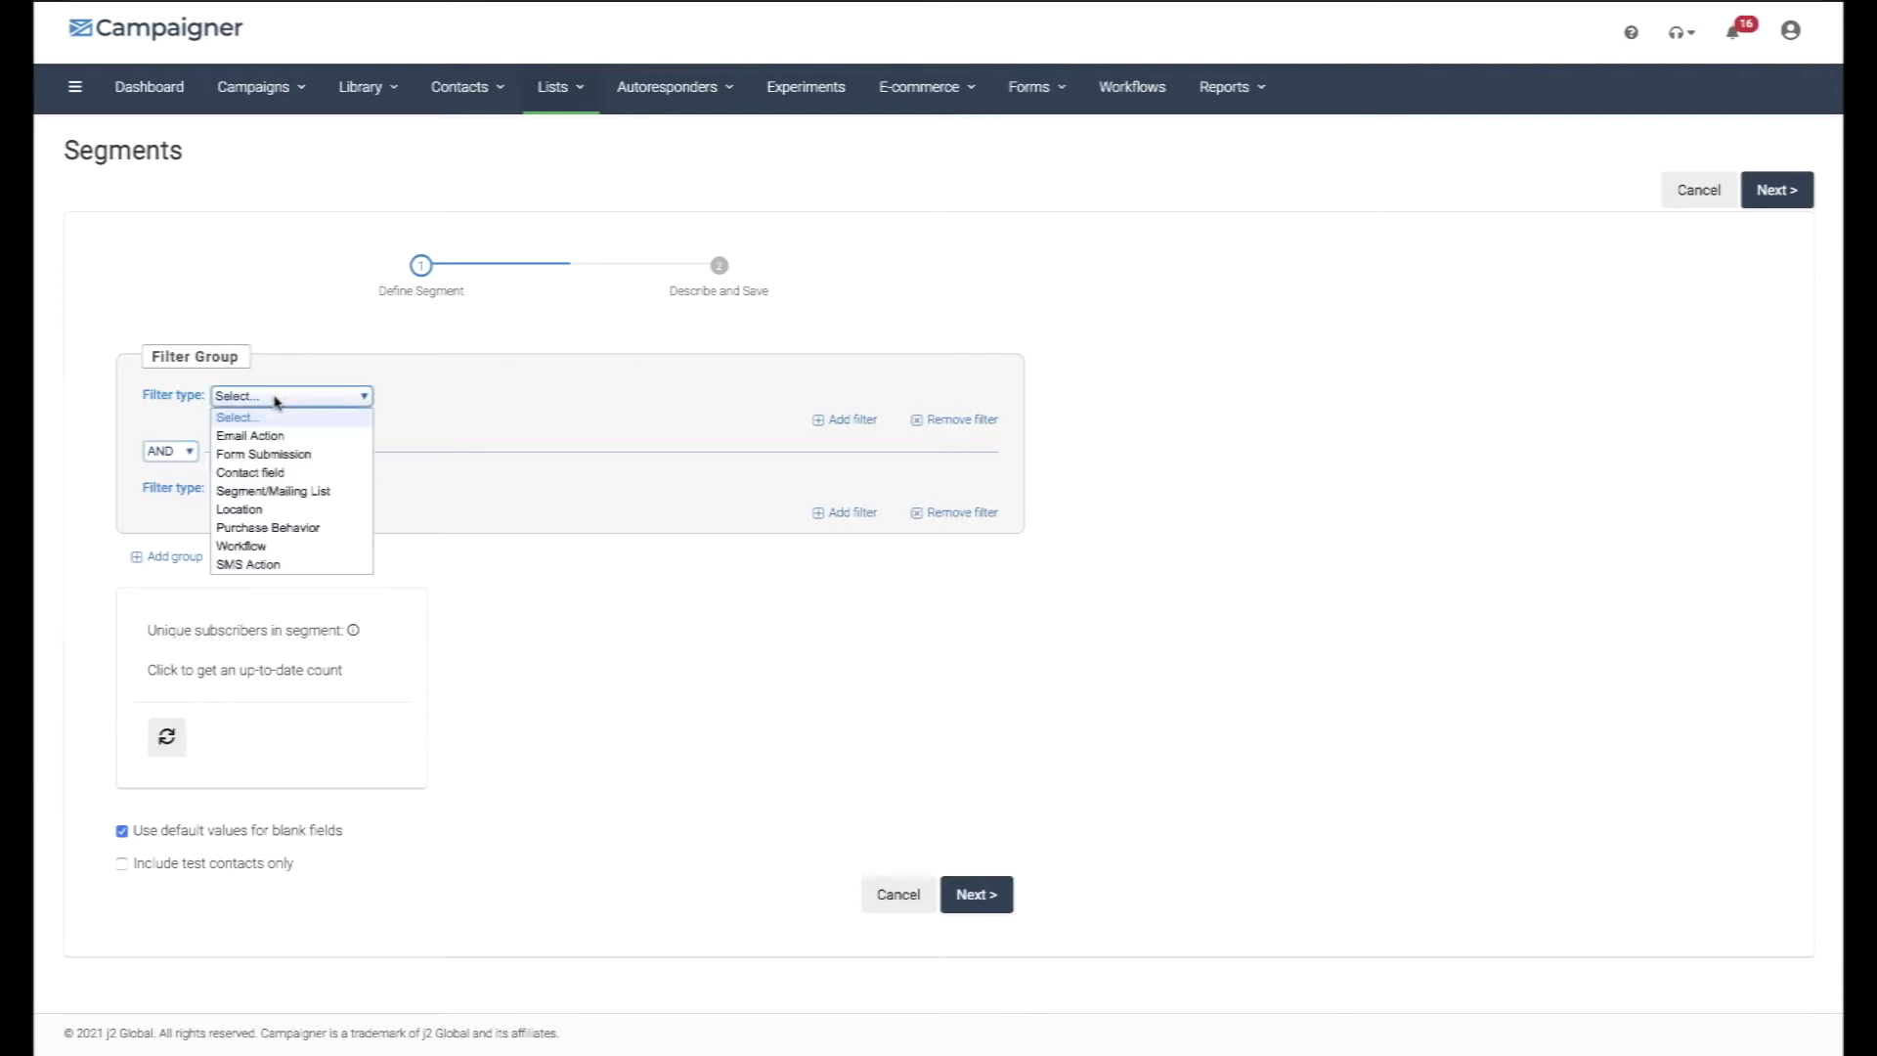
click(268, 439)
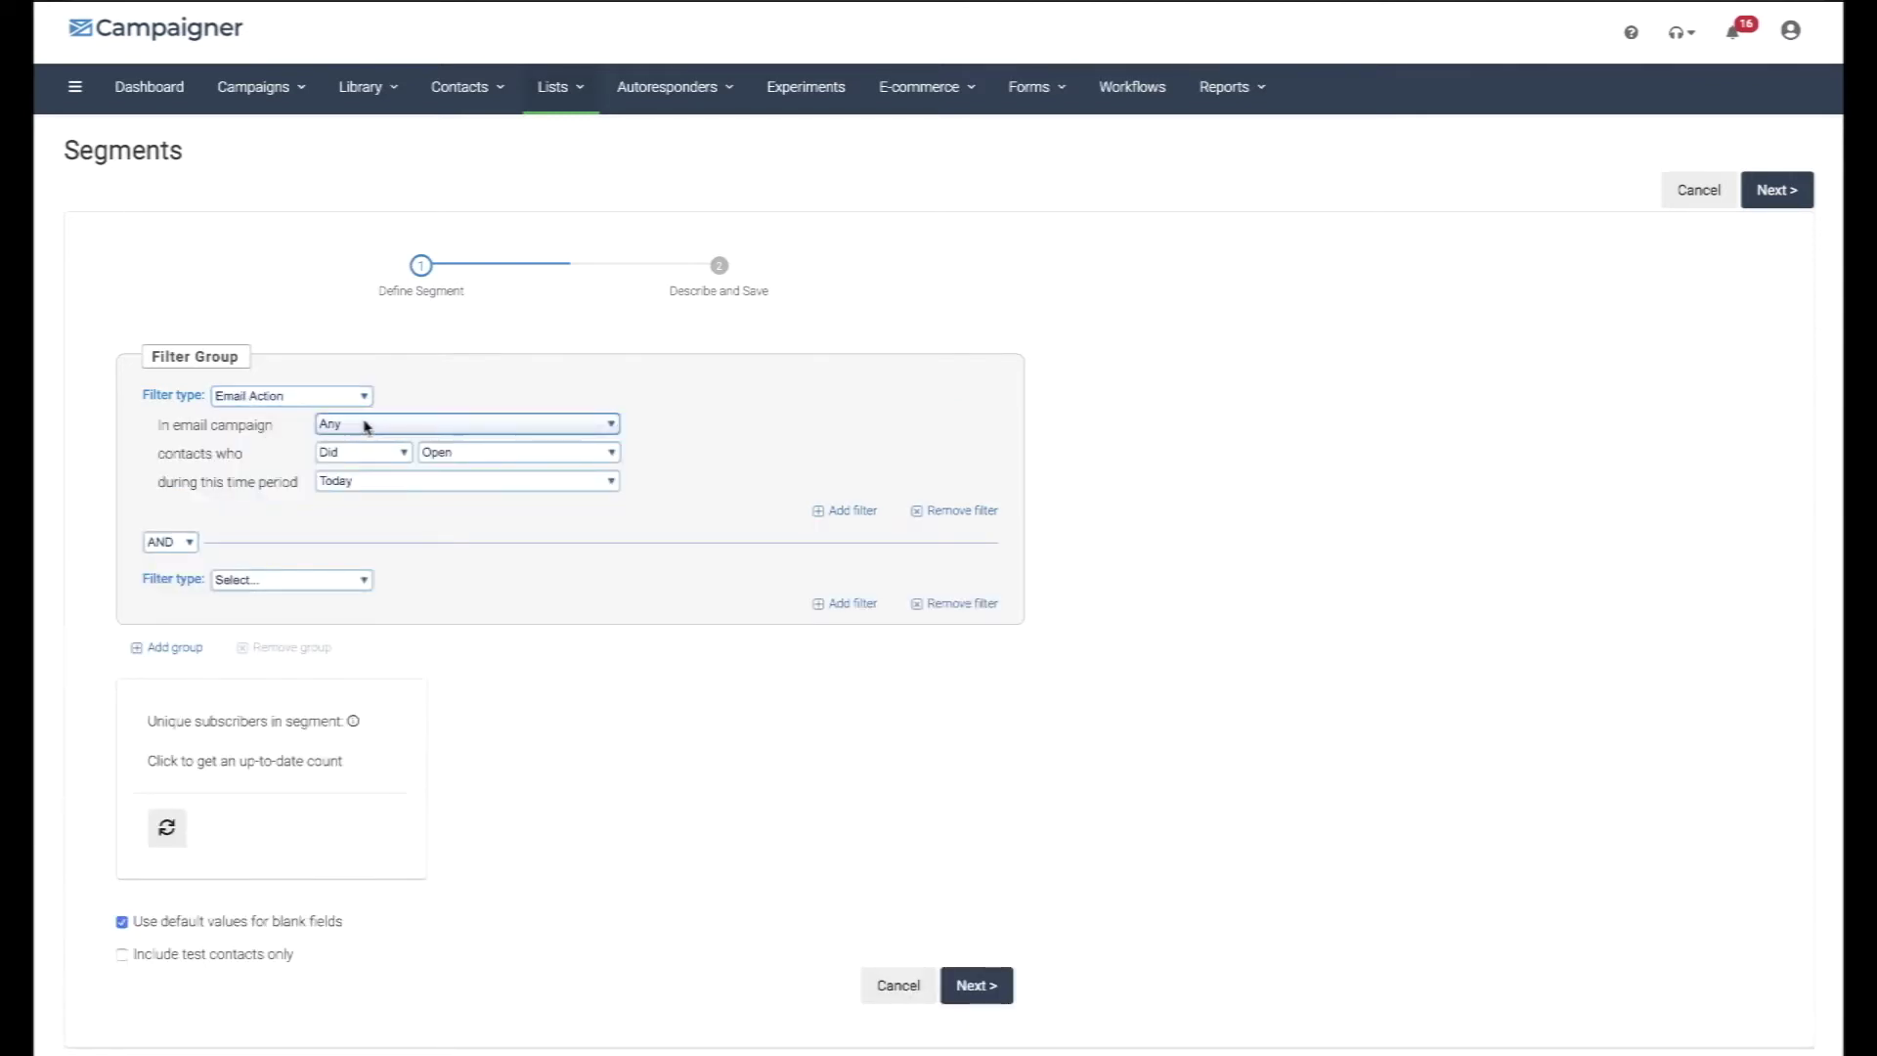
Set the email action filter's campaign to Newsletter 1 - TEST and check its action and time period options.
click(364, 425)
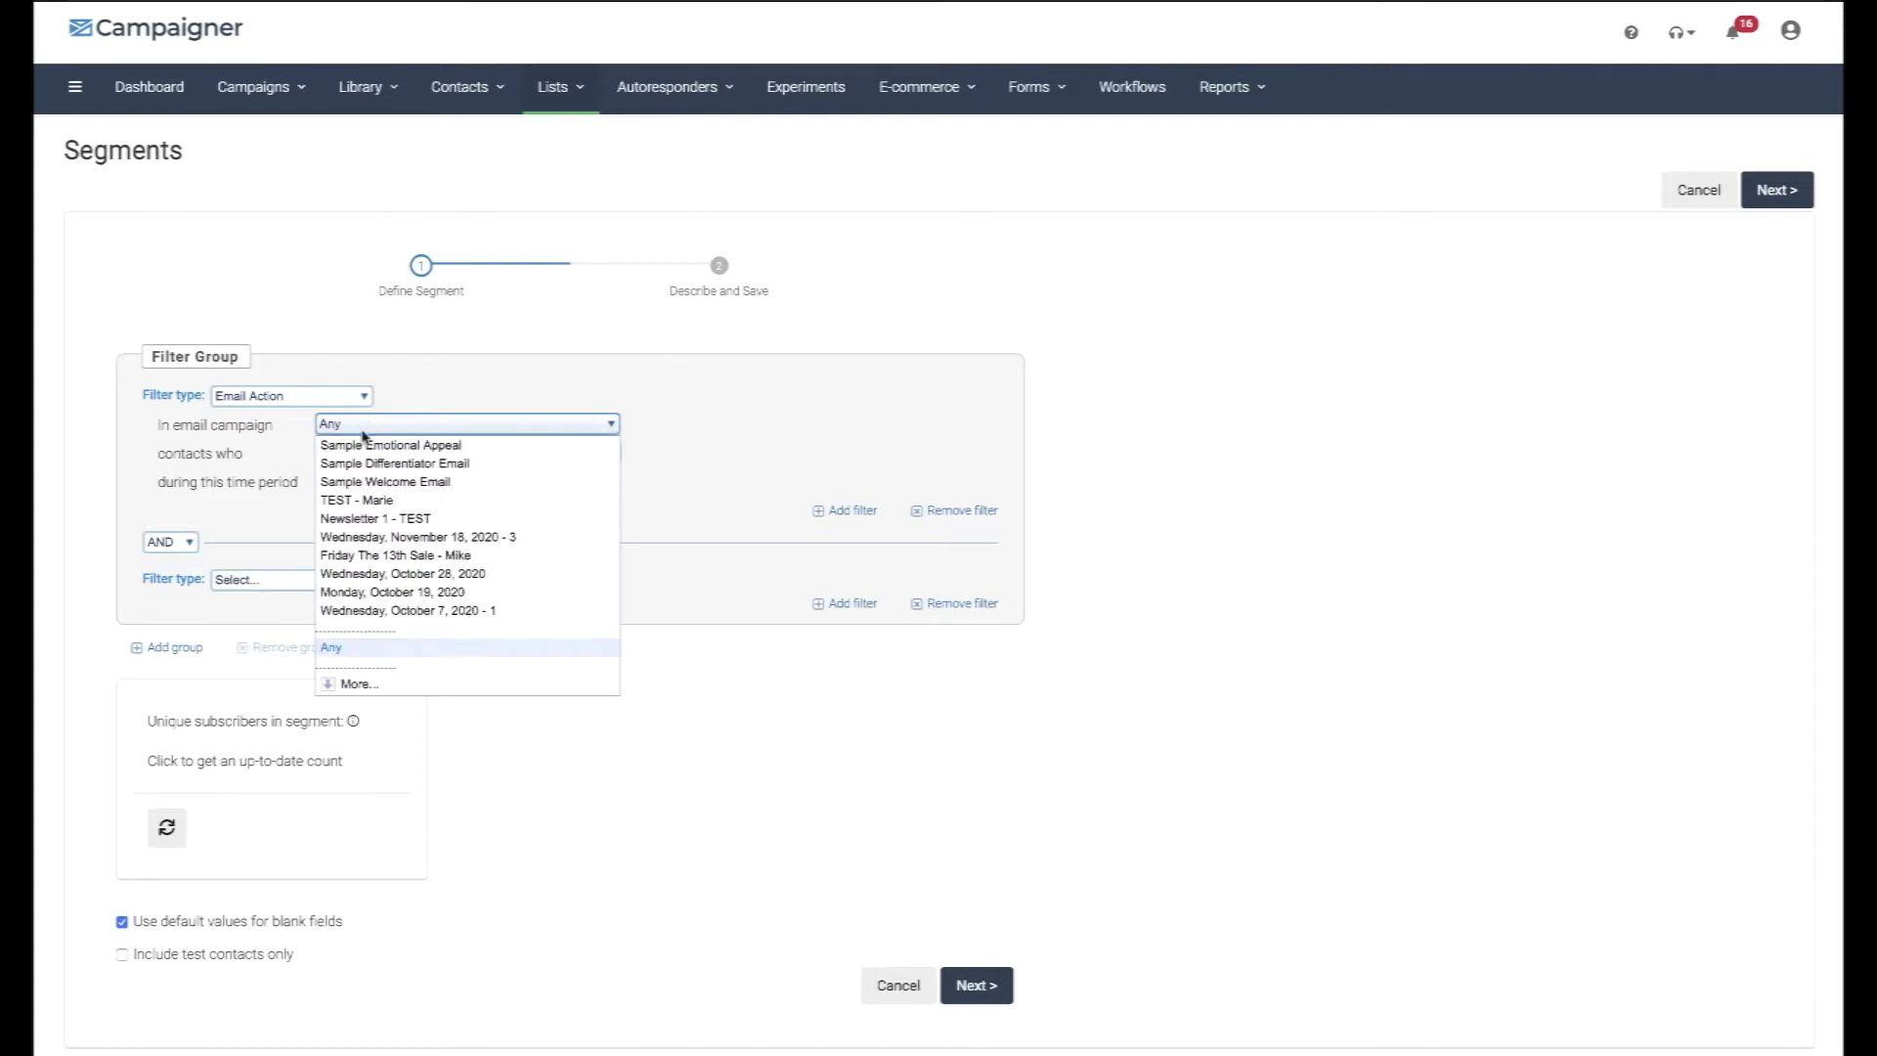
click(358, 519)
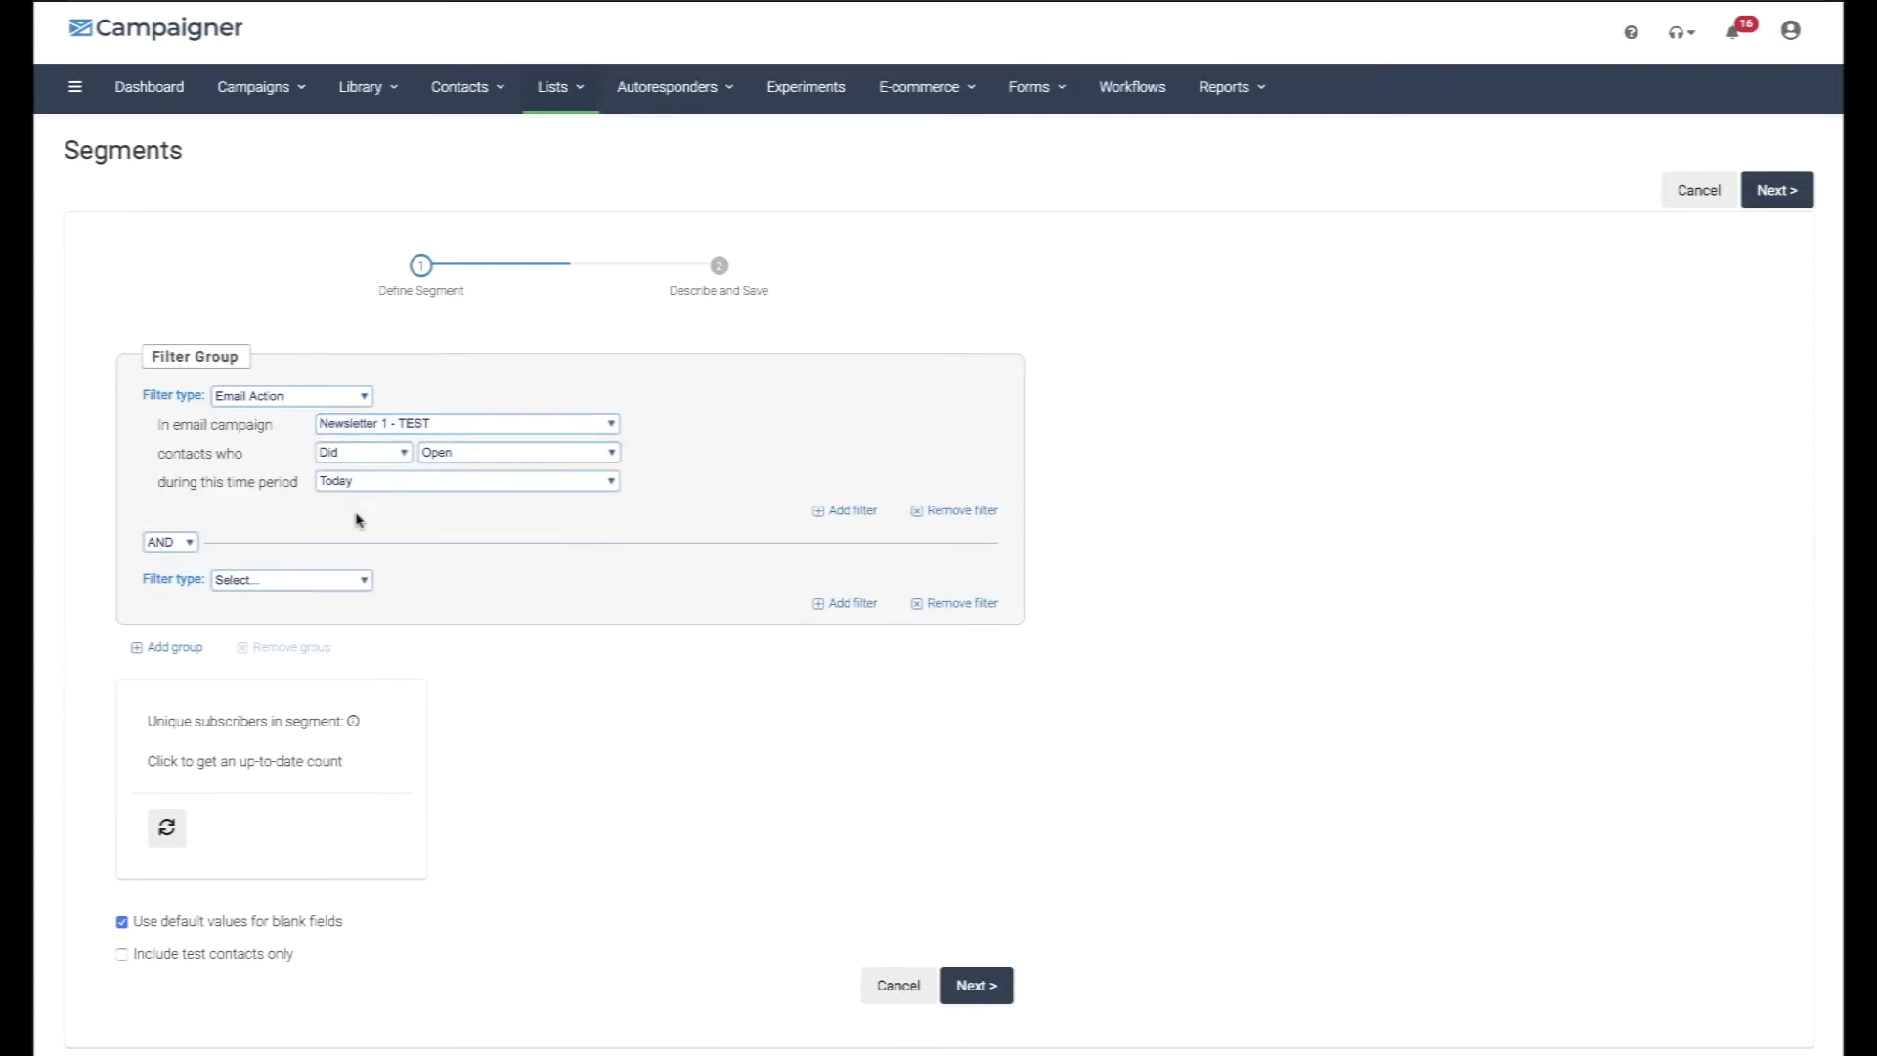
click(361, 452)
click(439, 453)
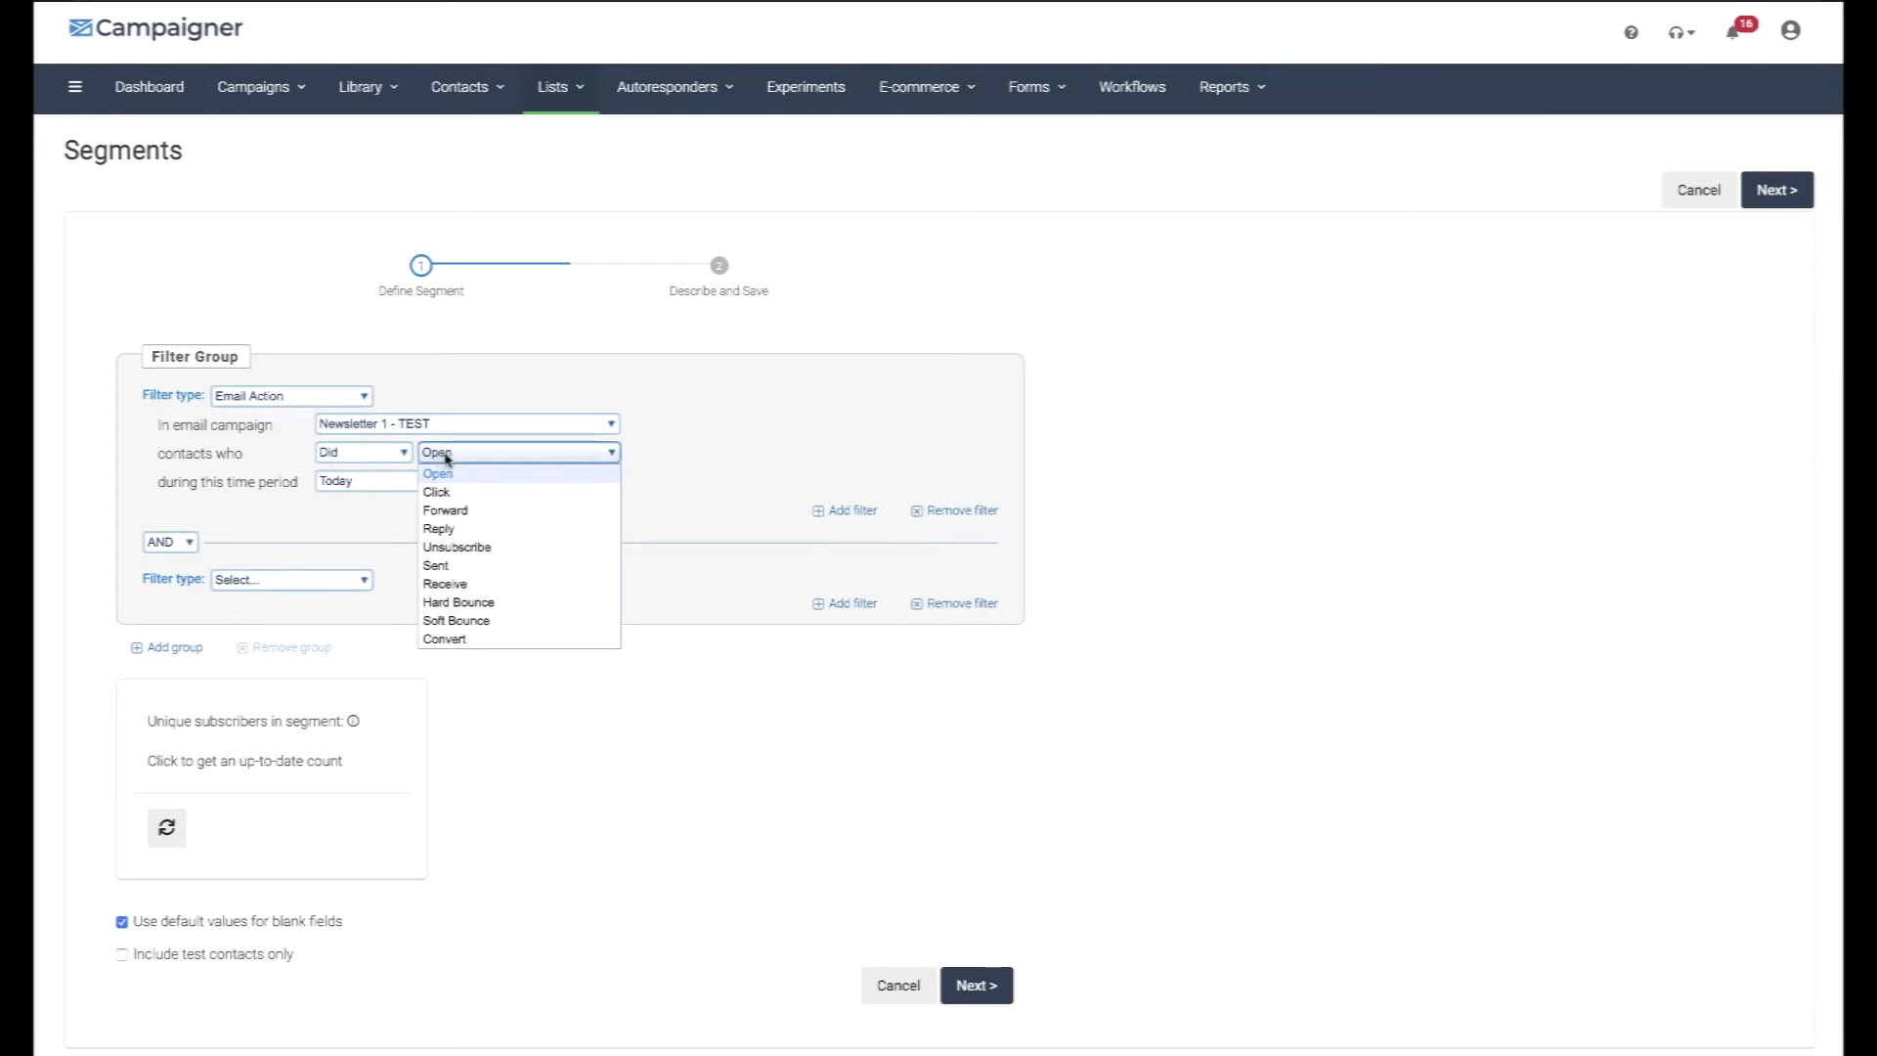
click(279, 474)
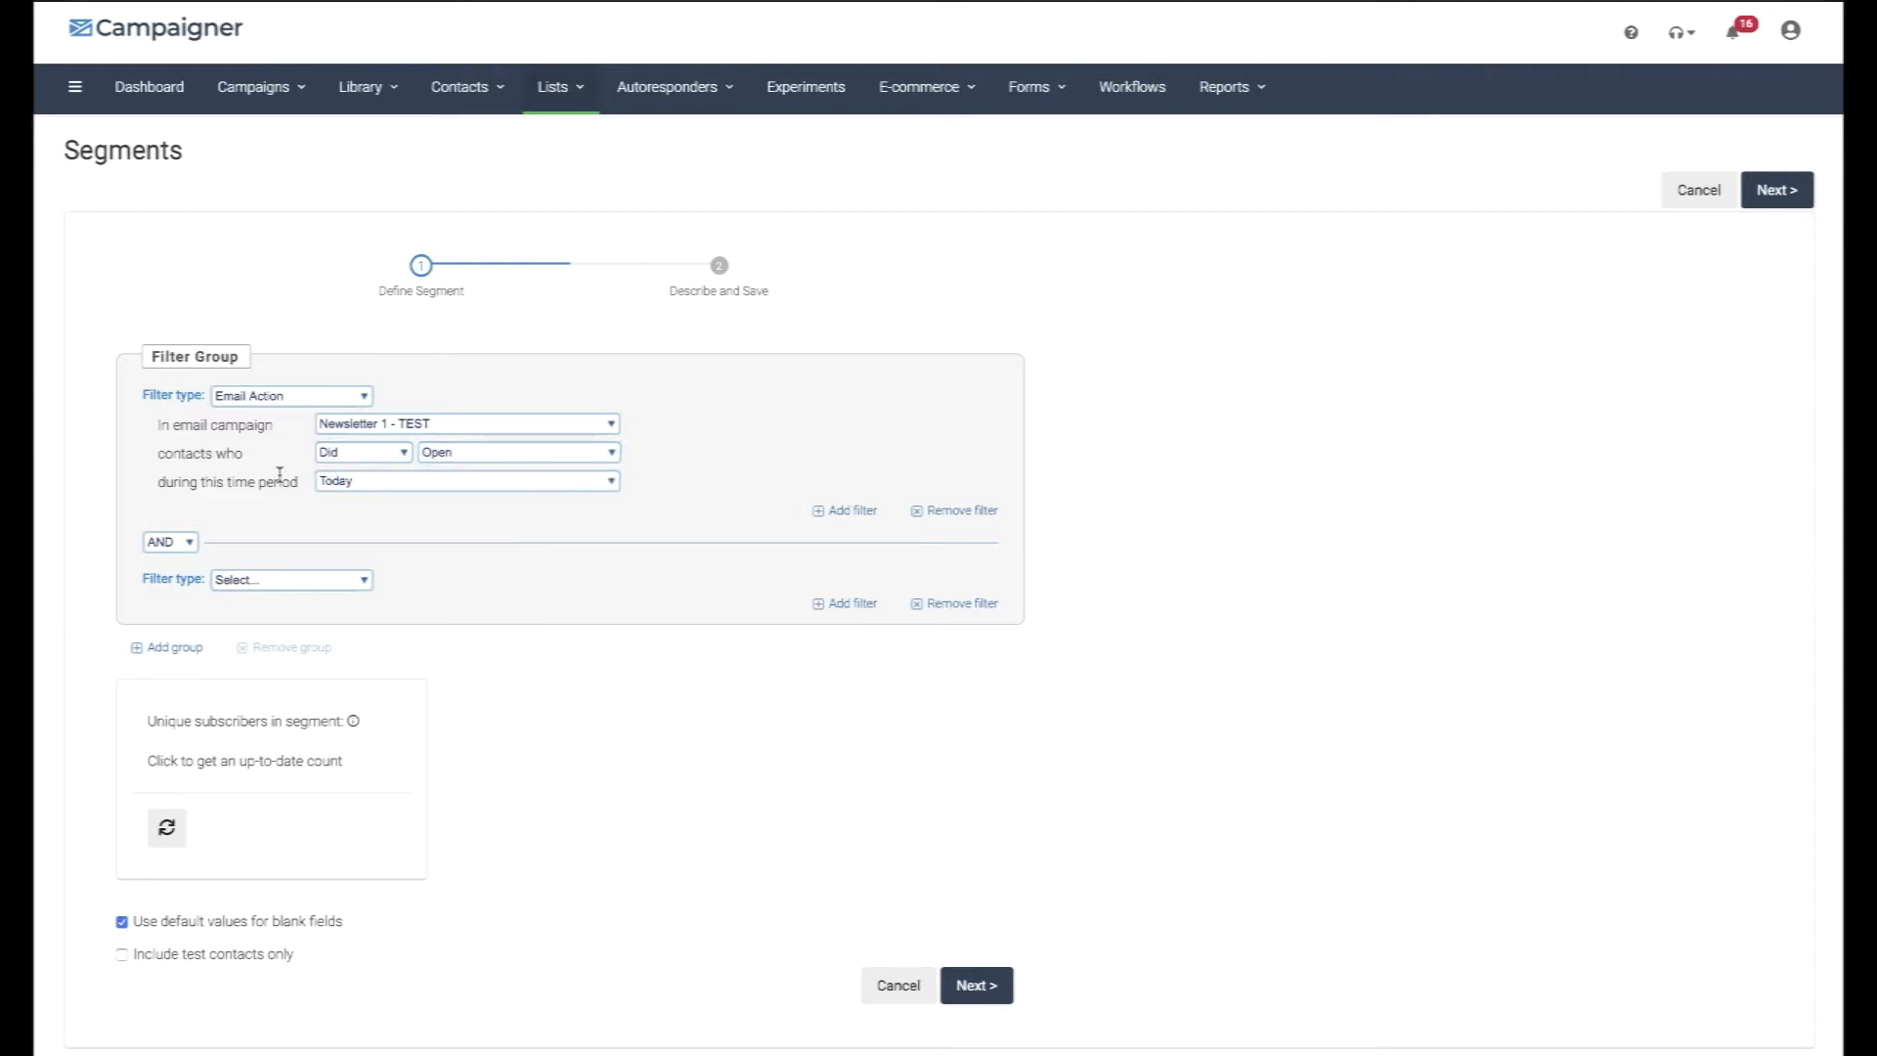
click(358, 483)
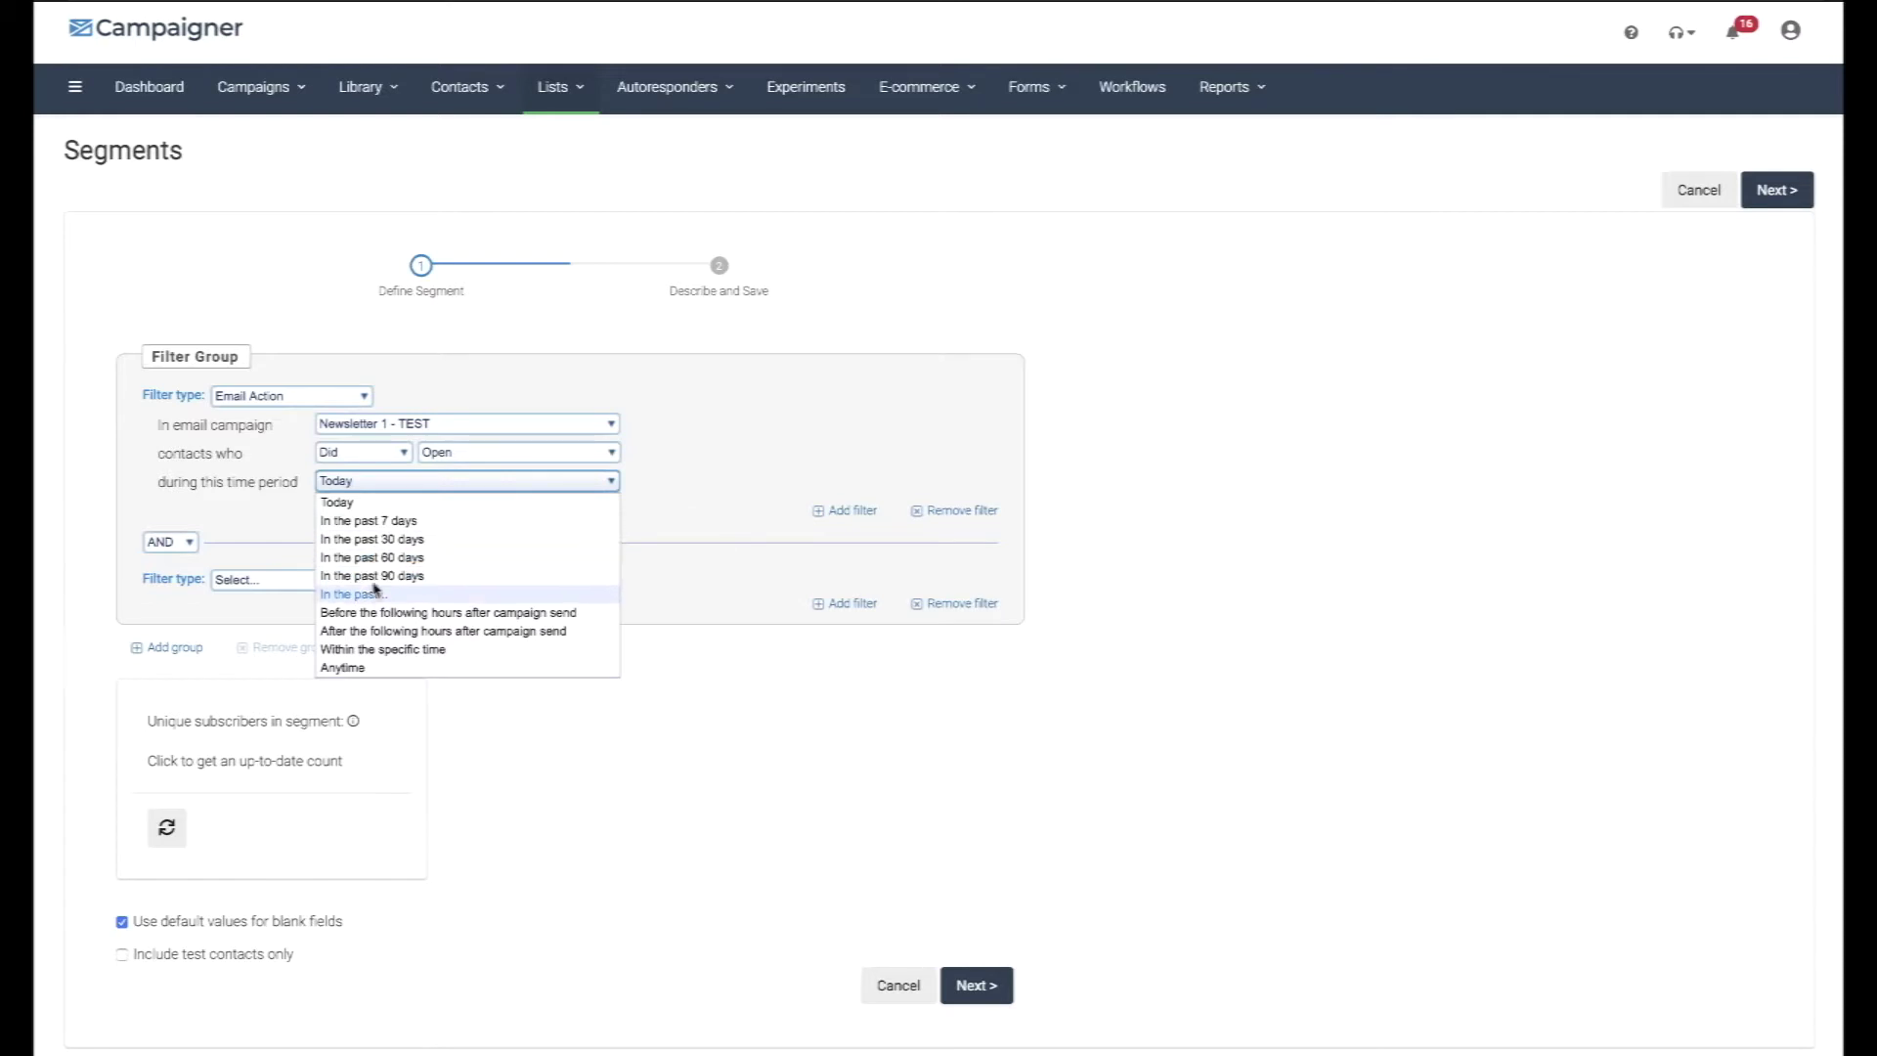
click(298, 523)
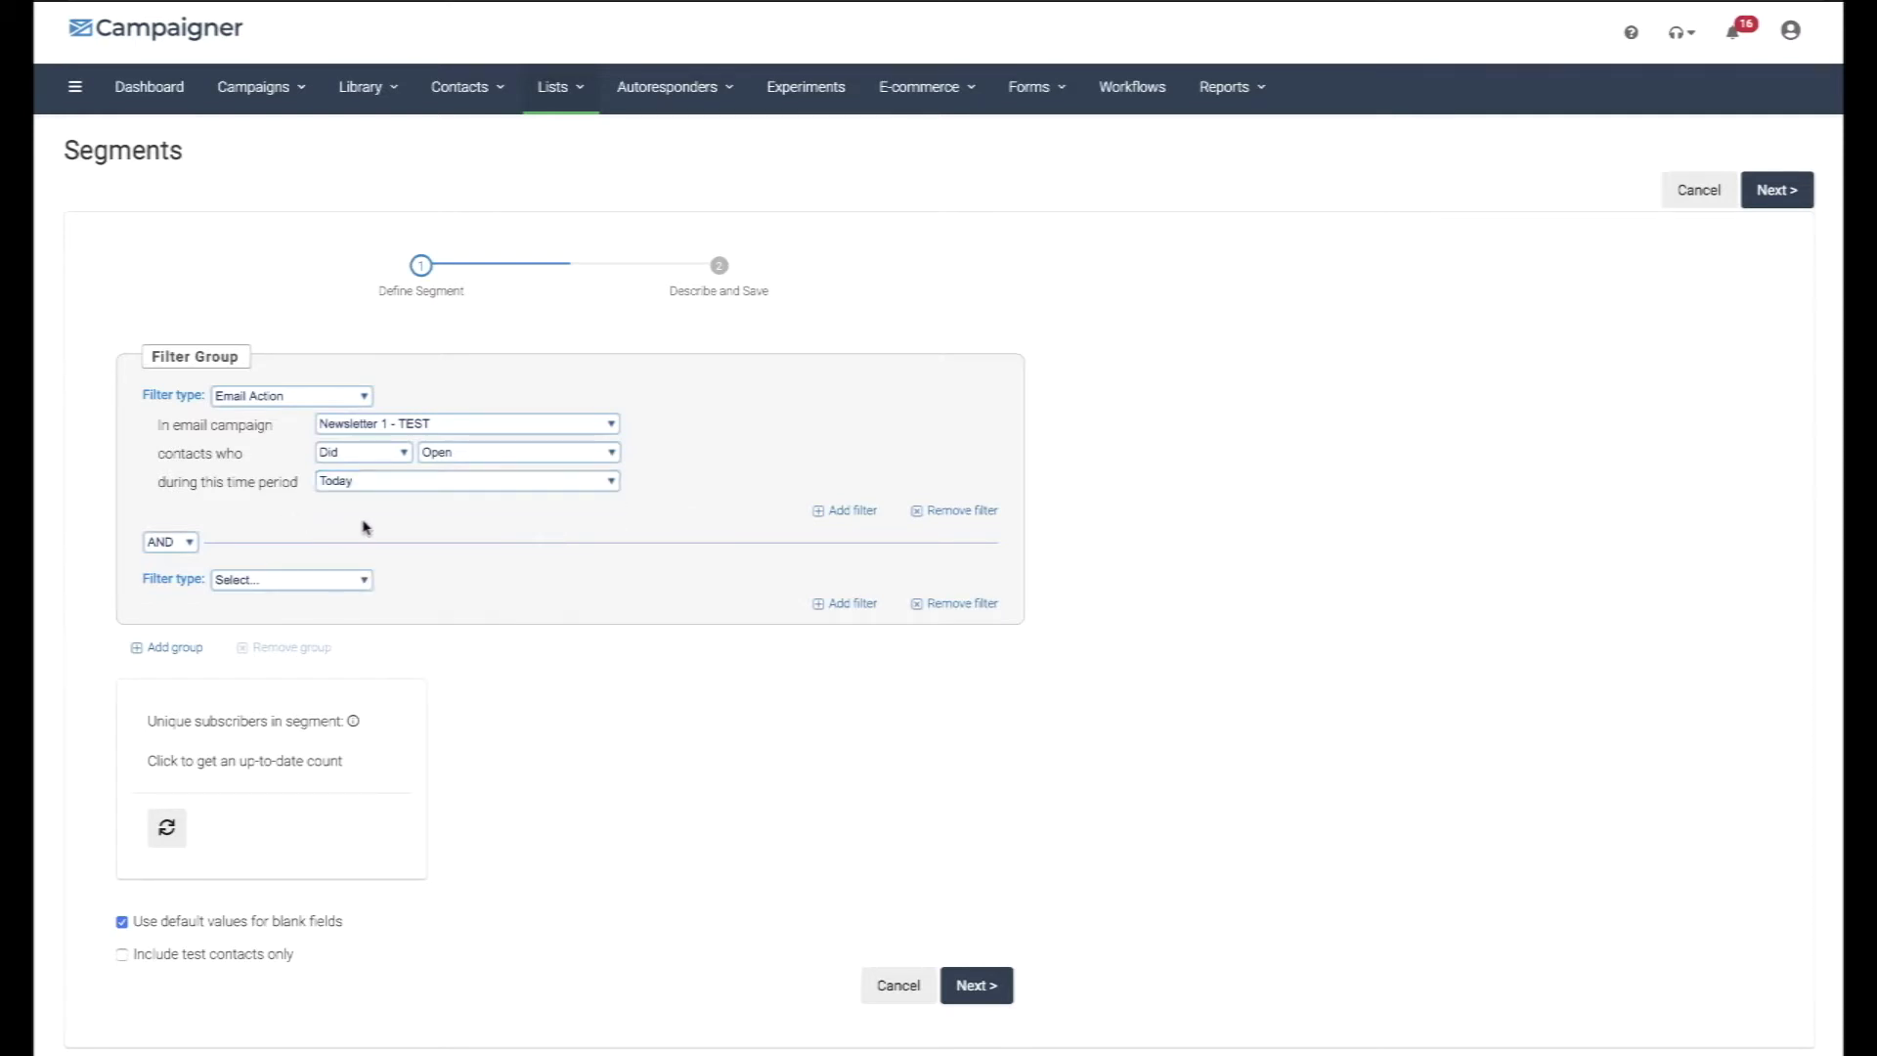
Set the second filter type to Form Submission and check its contact status and time period options.
click(252, 580)
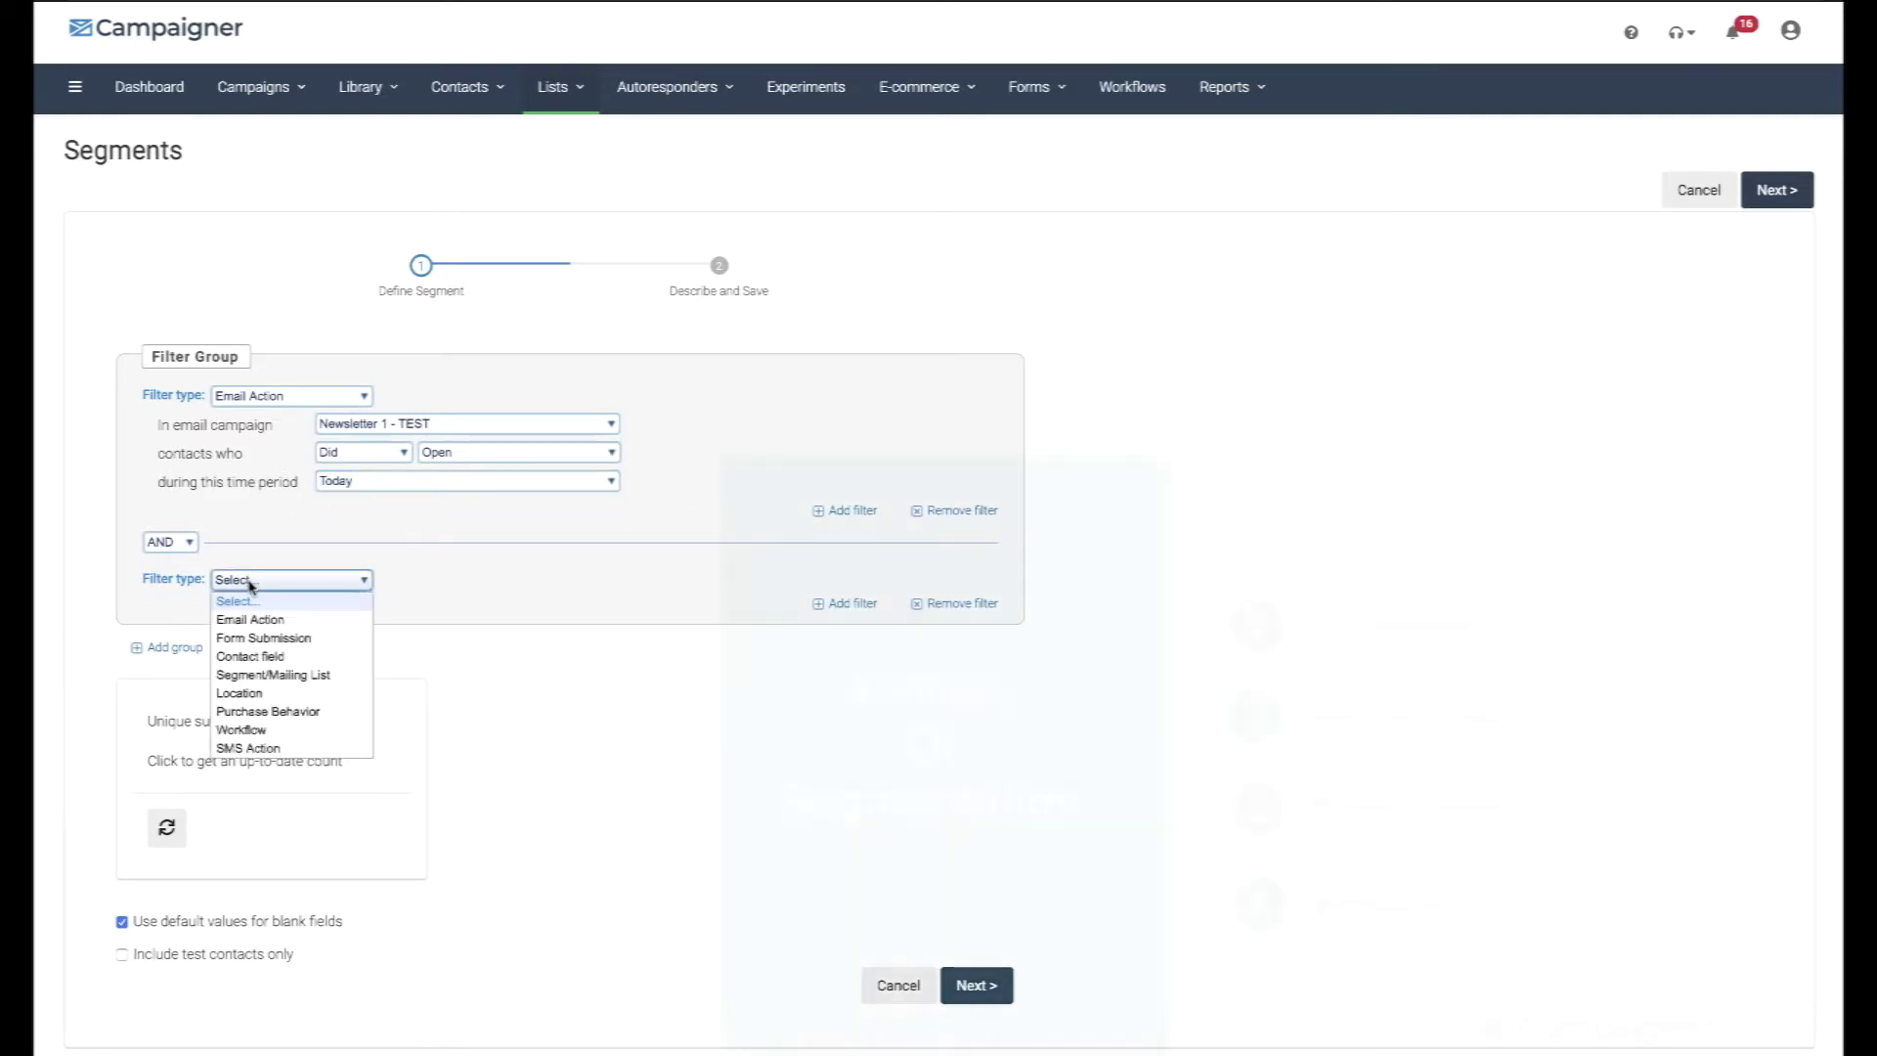
click(252, 634)
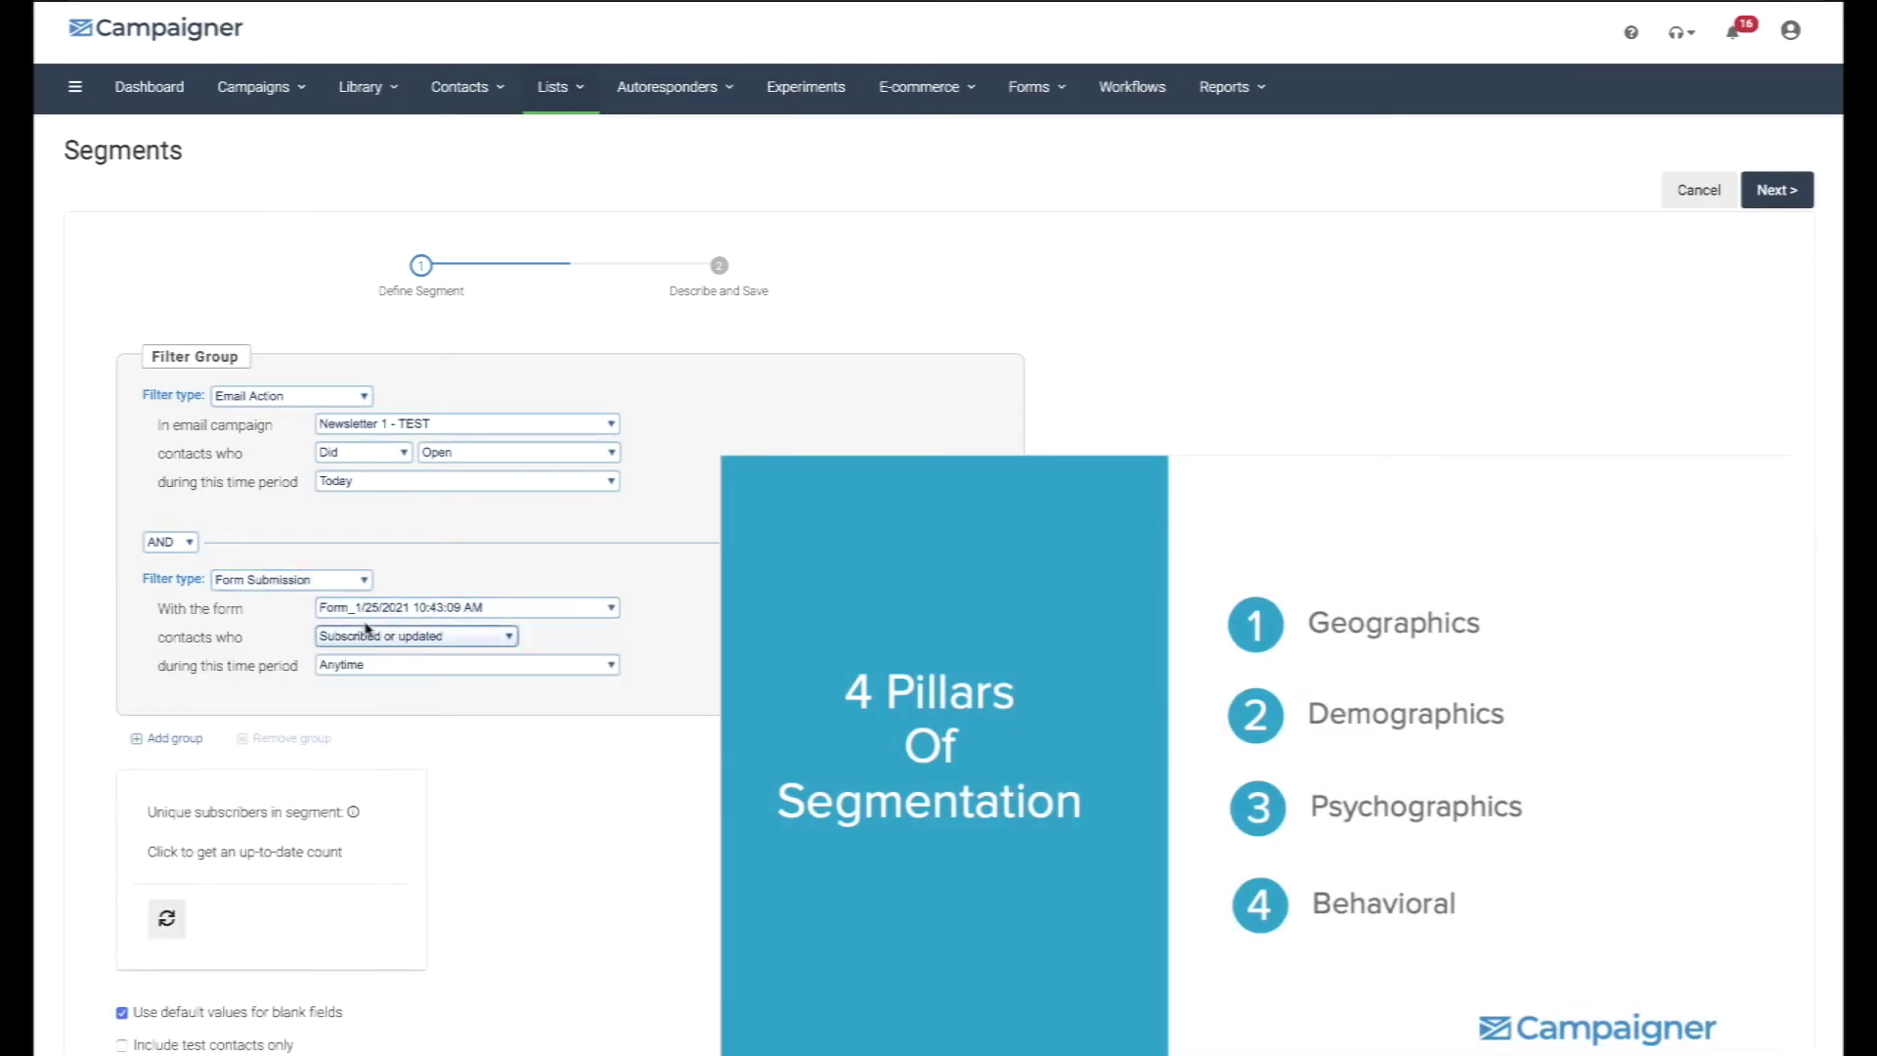
click(396, 642)
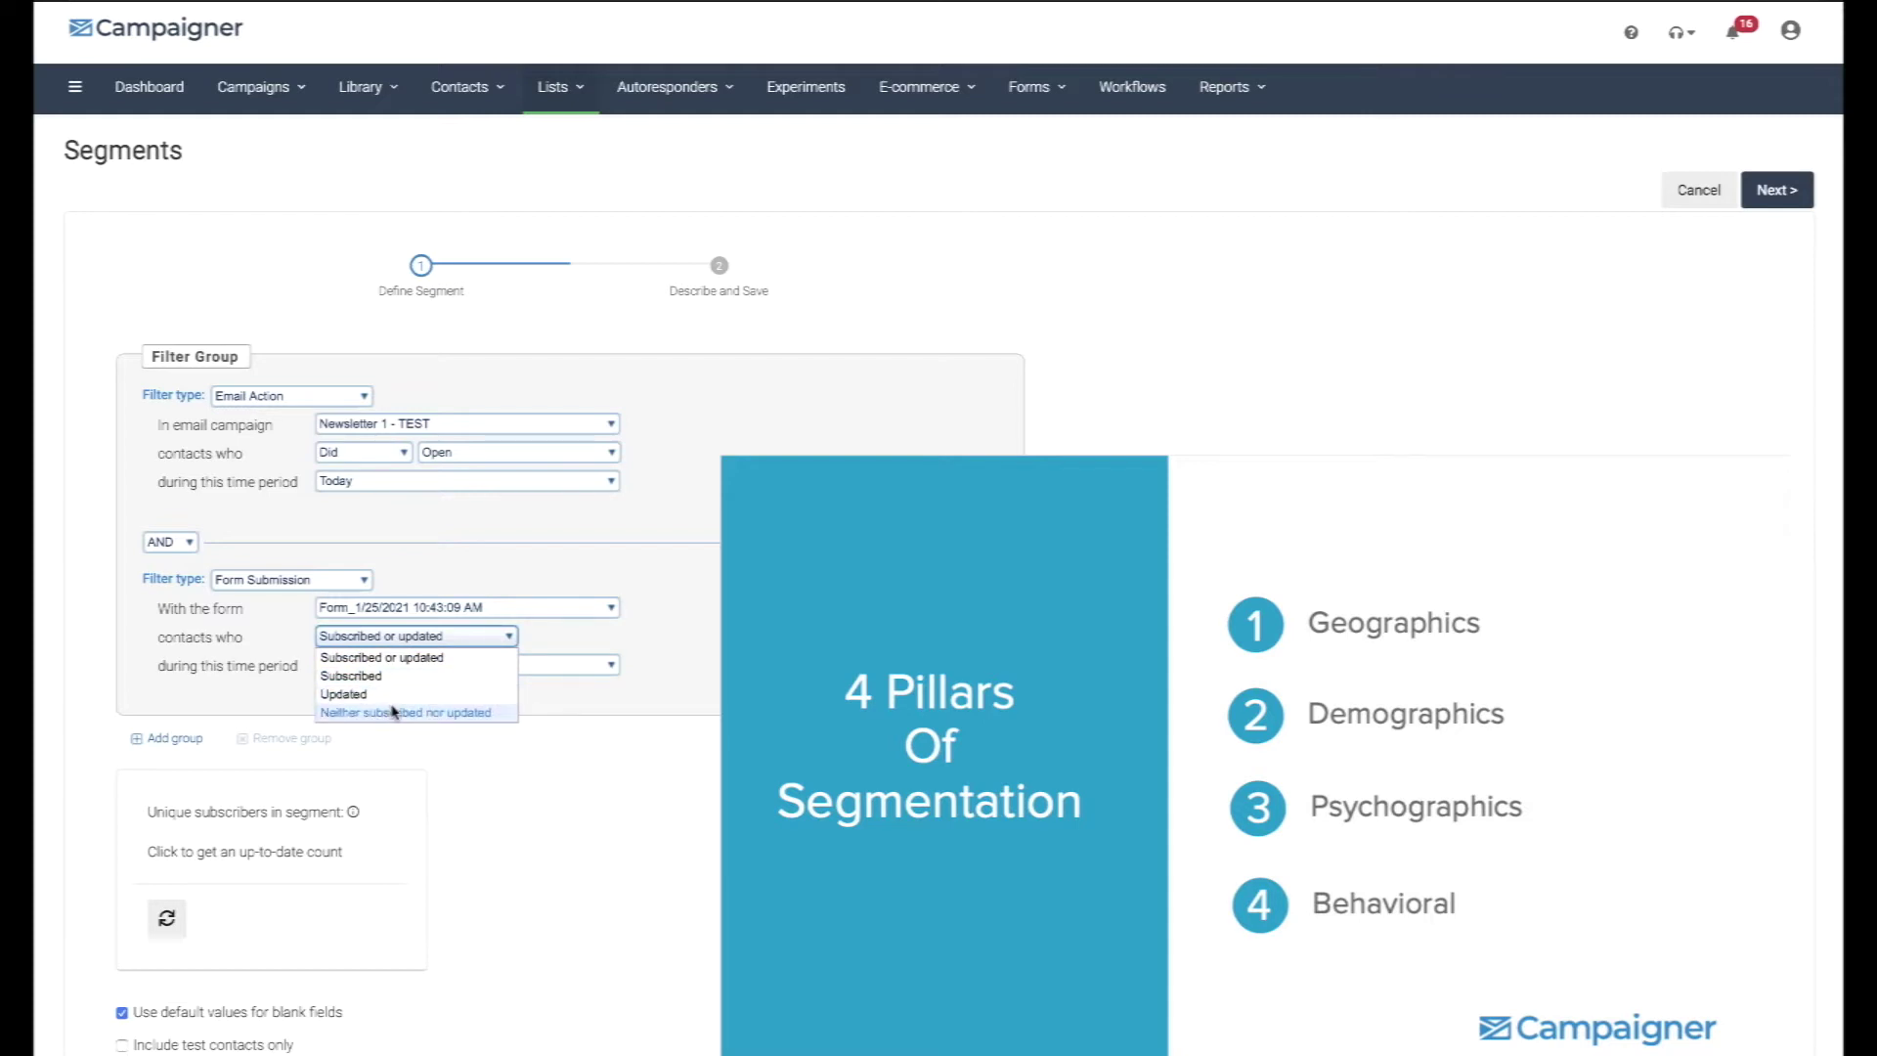
click(389, 658)
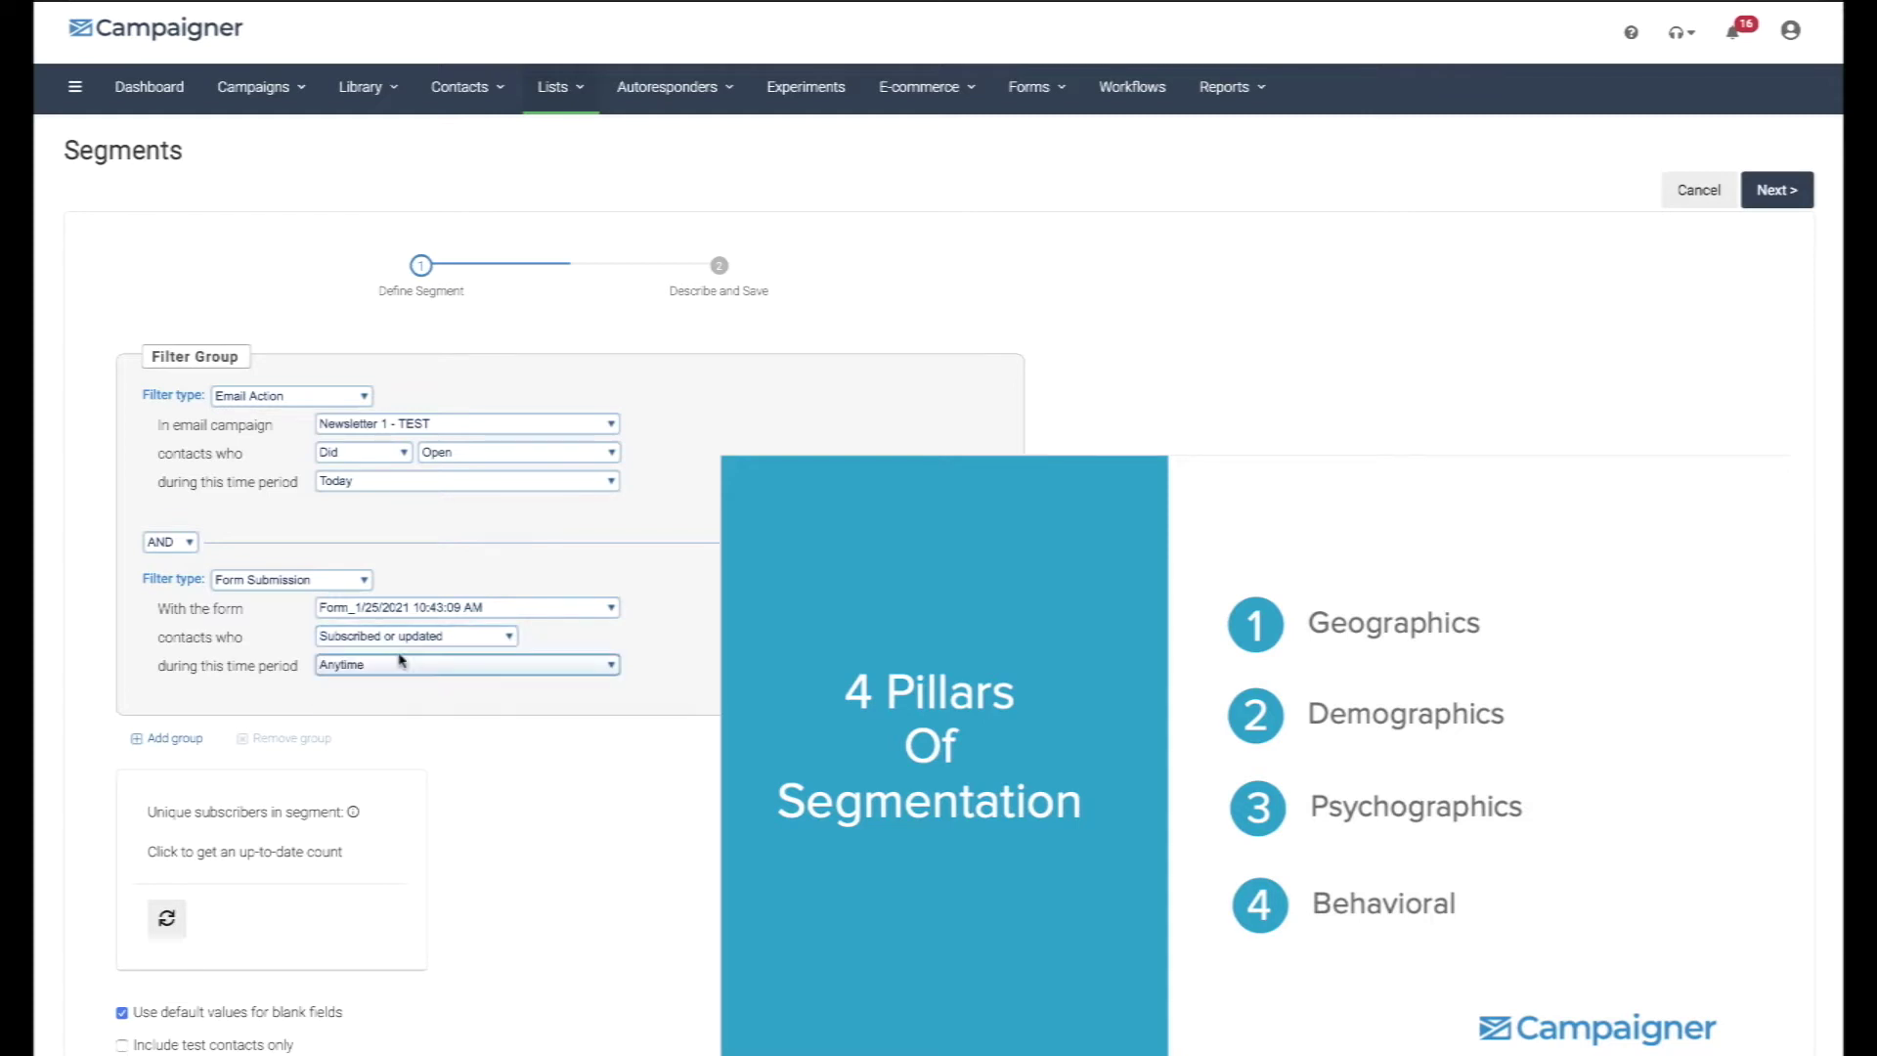
click(343, 669)
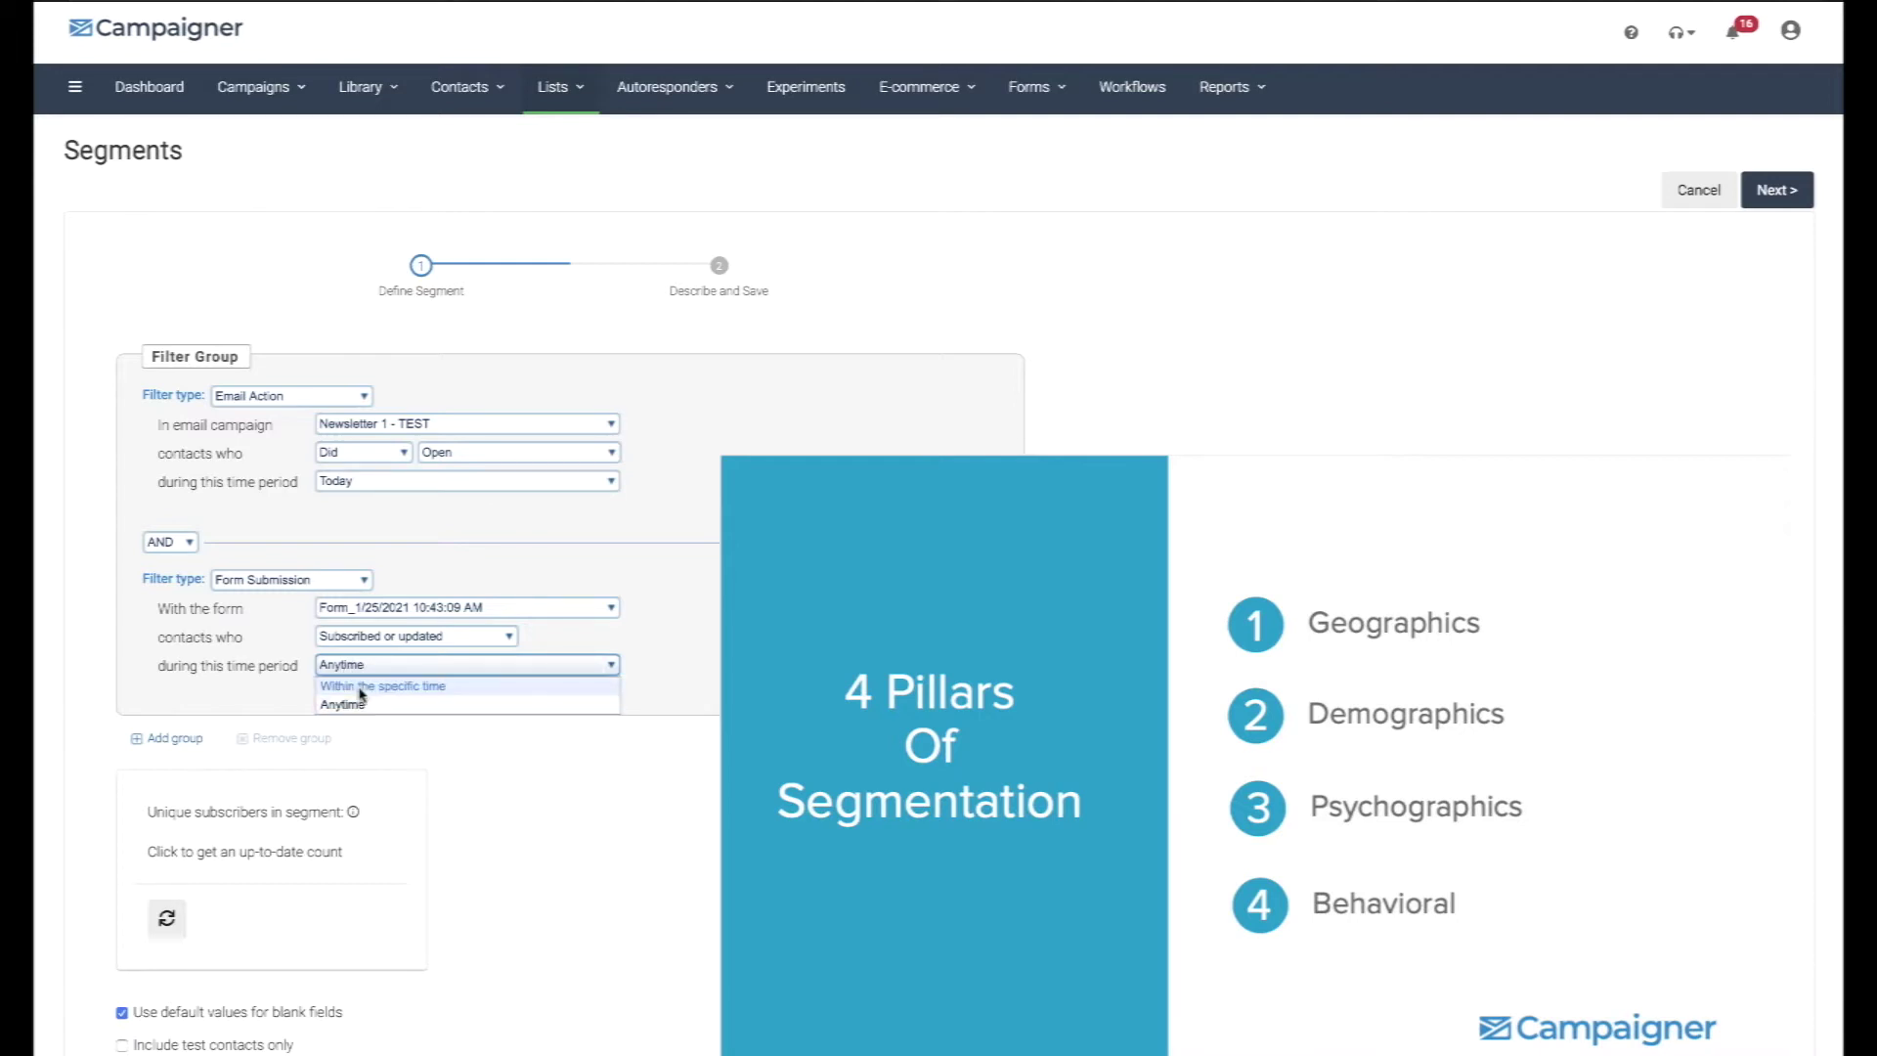
click(288, 684)
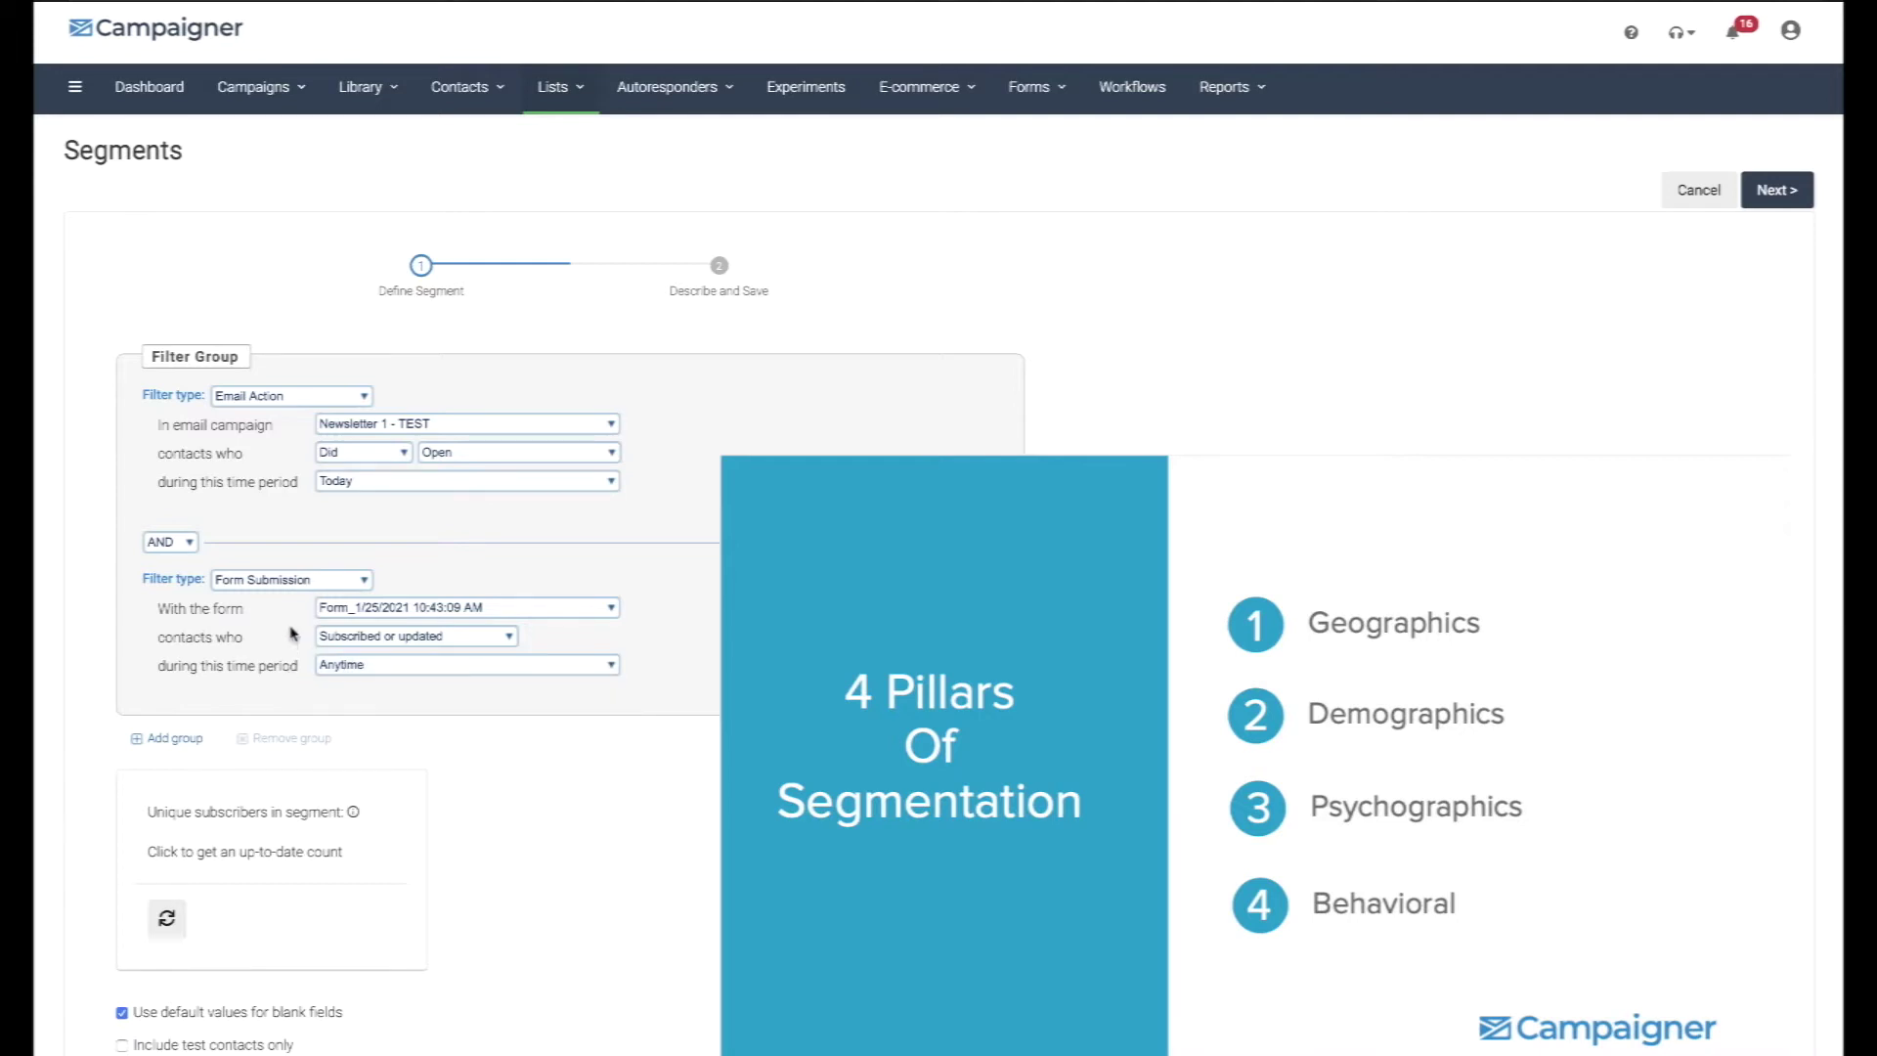
Change the second filter type to Contact field and choose the email address field.
click(297, 583)
click(274, 651)
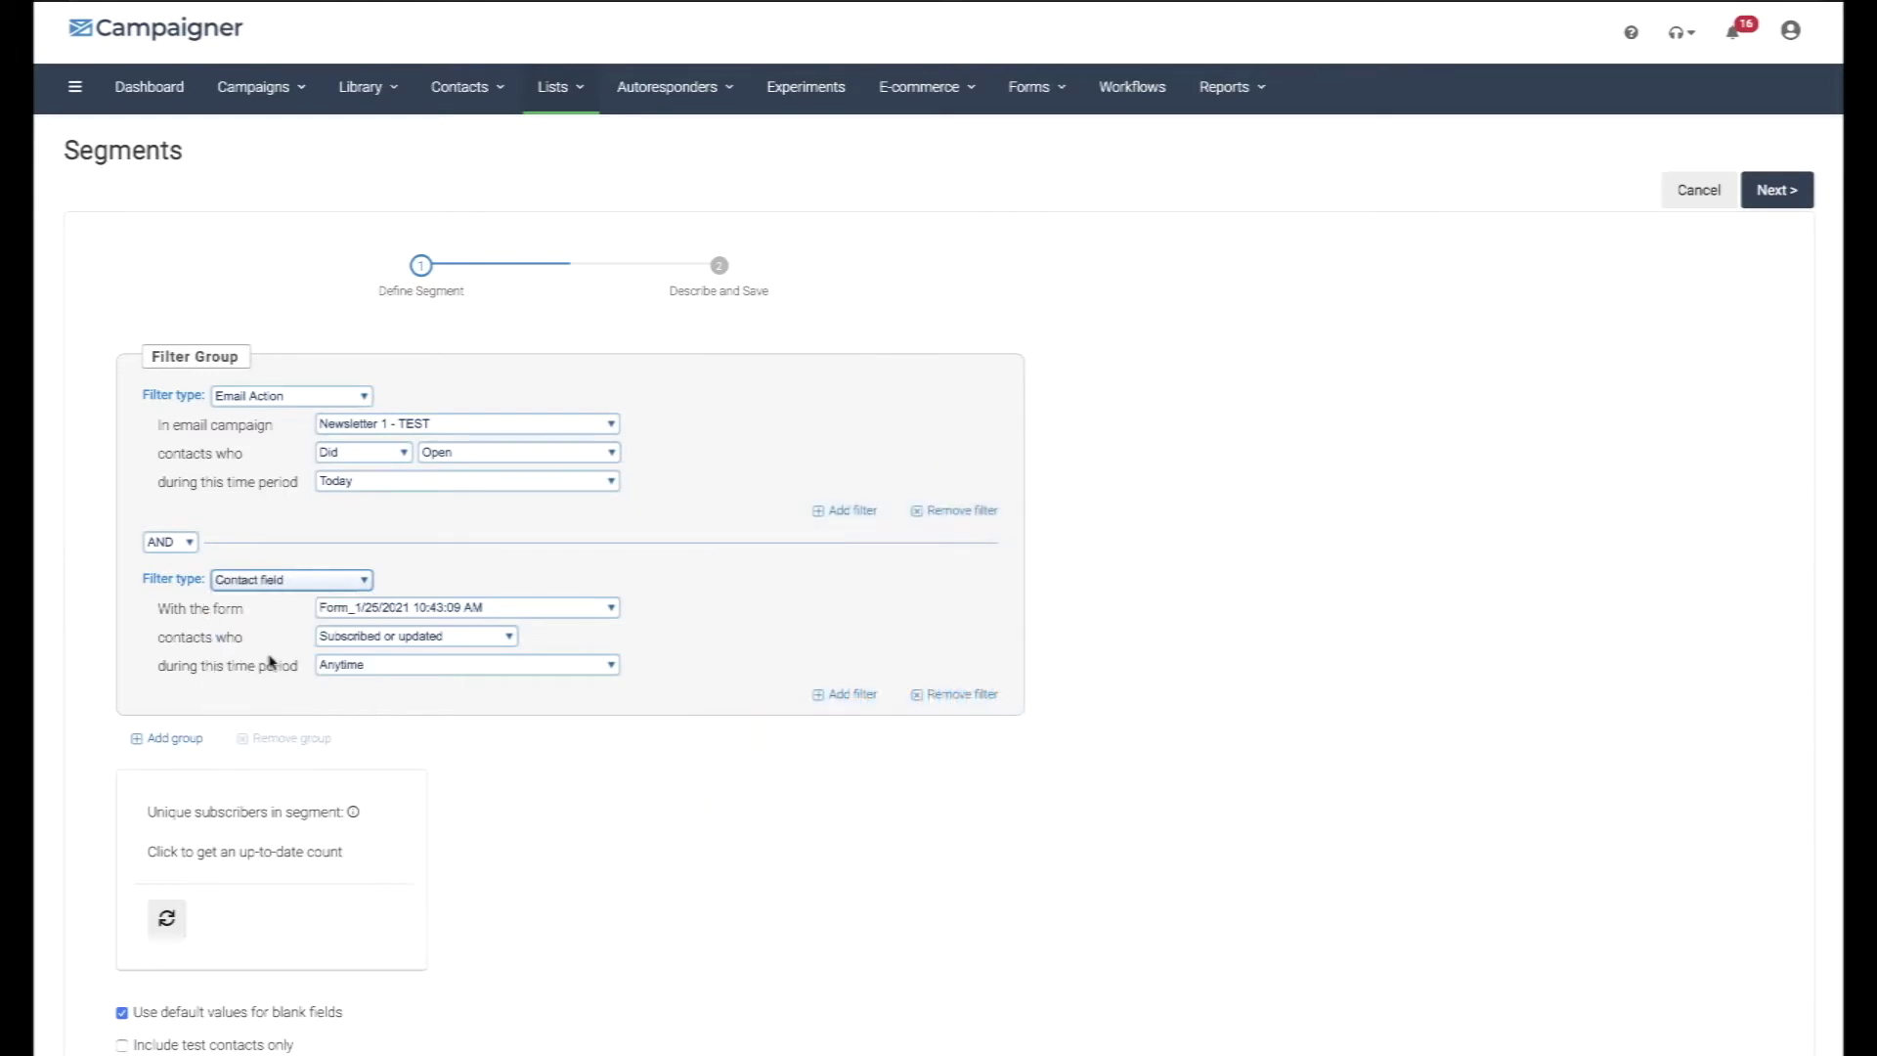
click(358, 610)
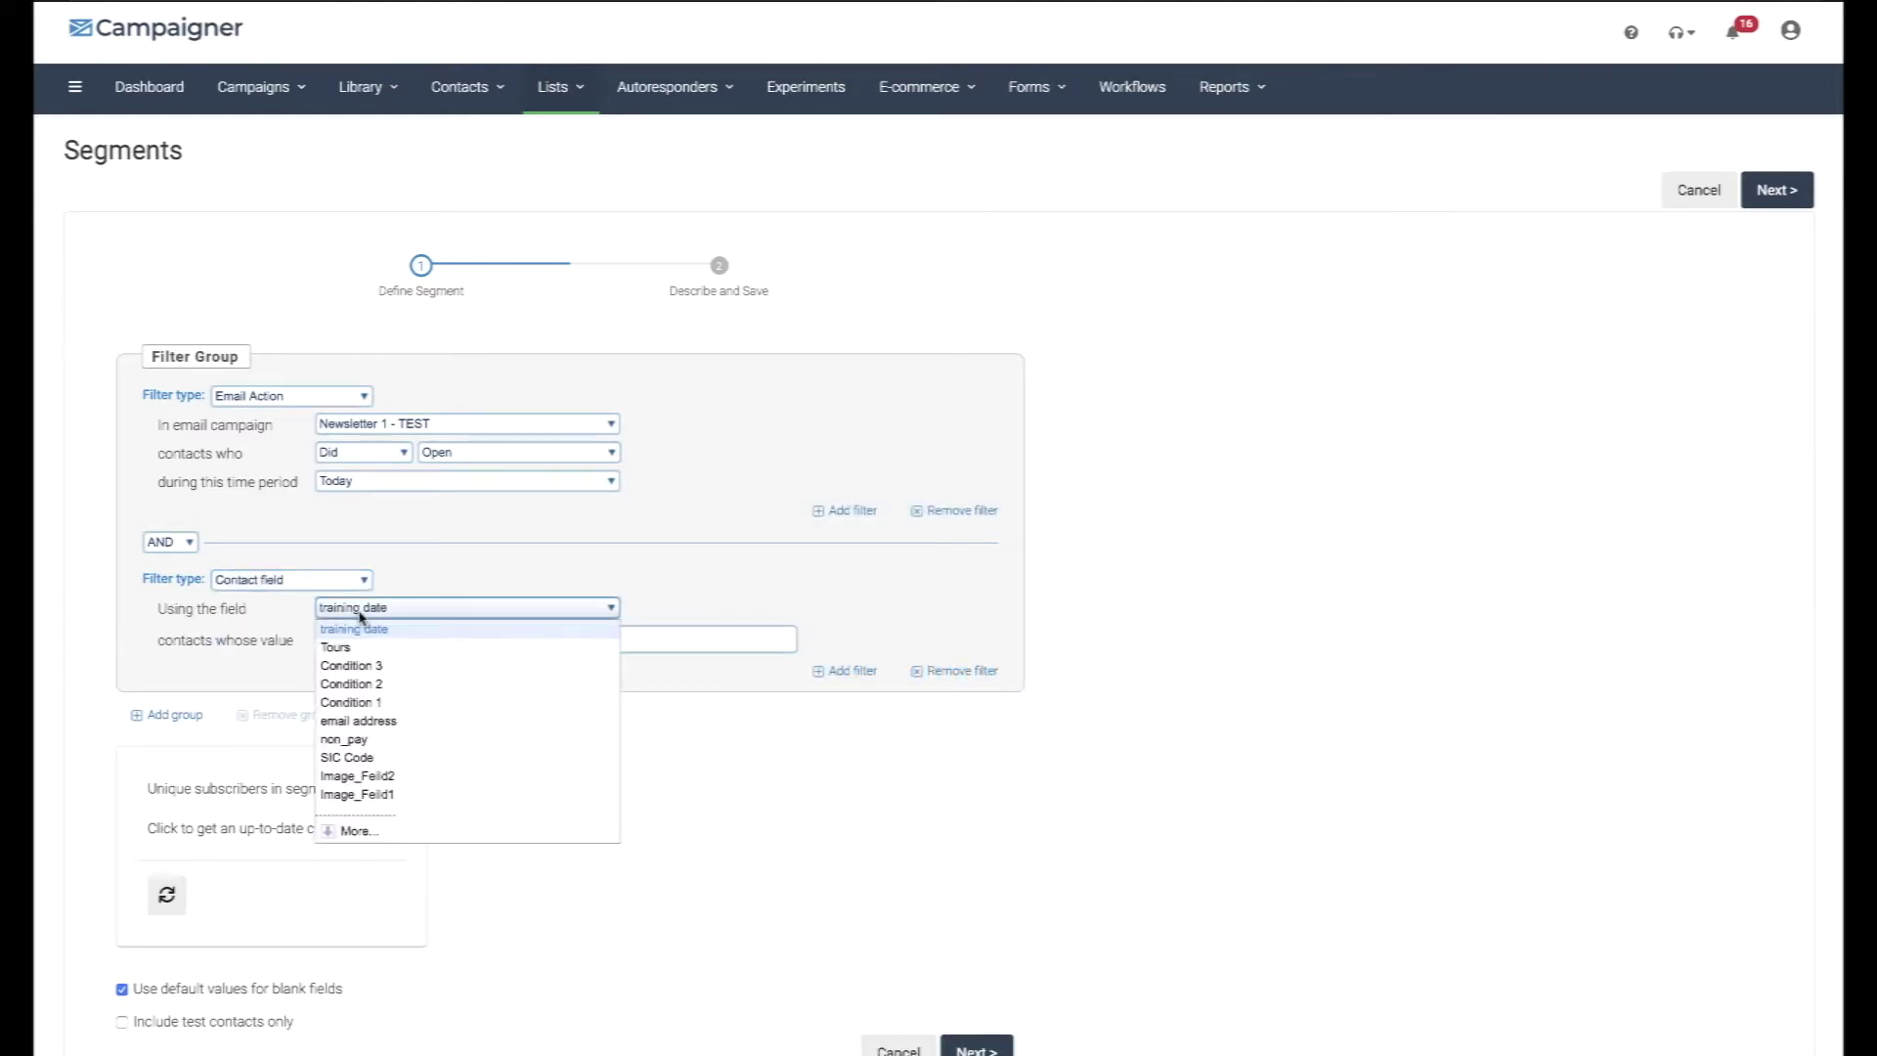
click(360, 721)
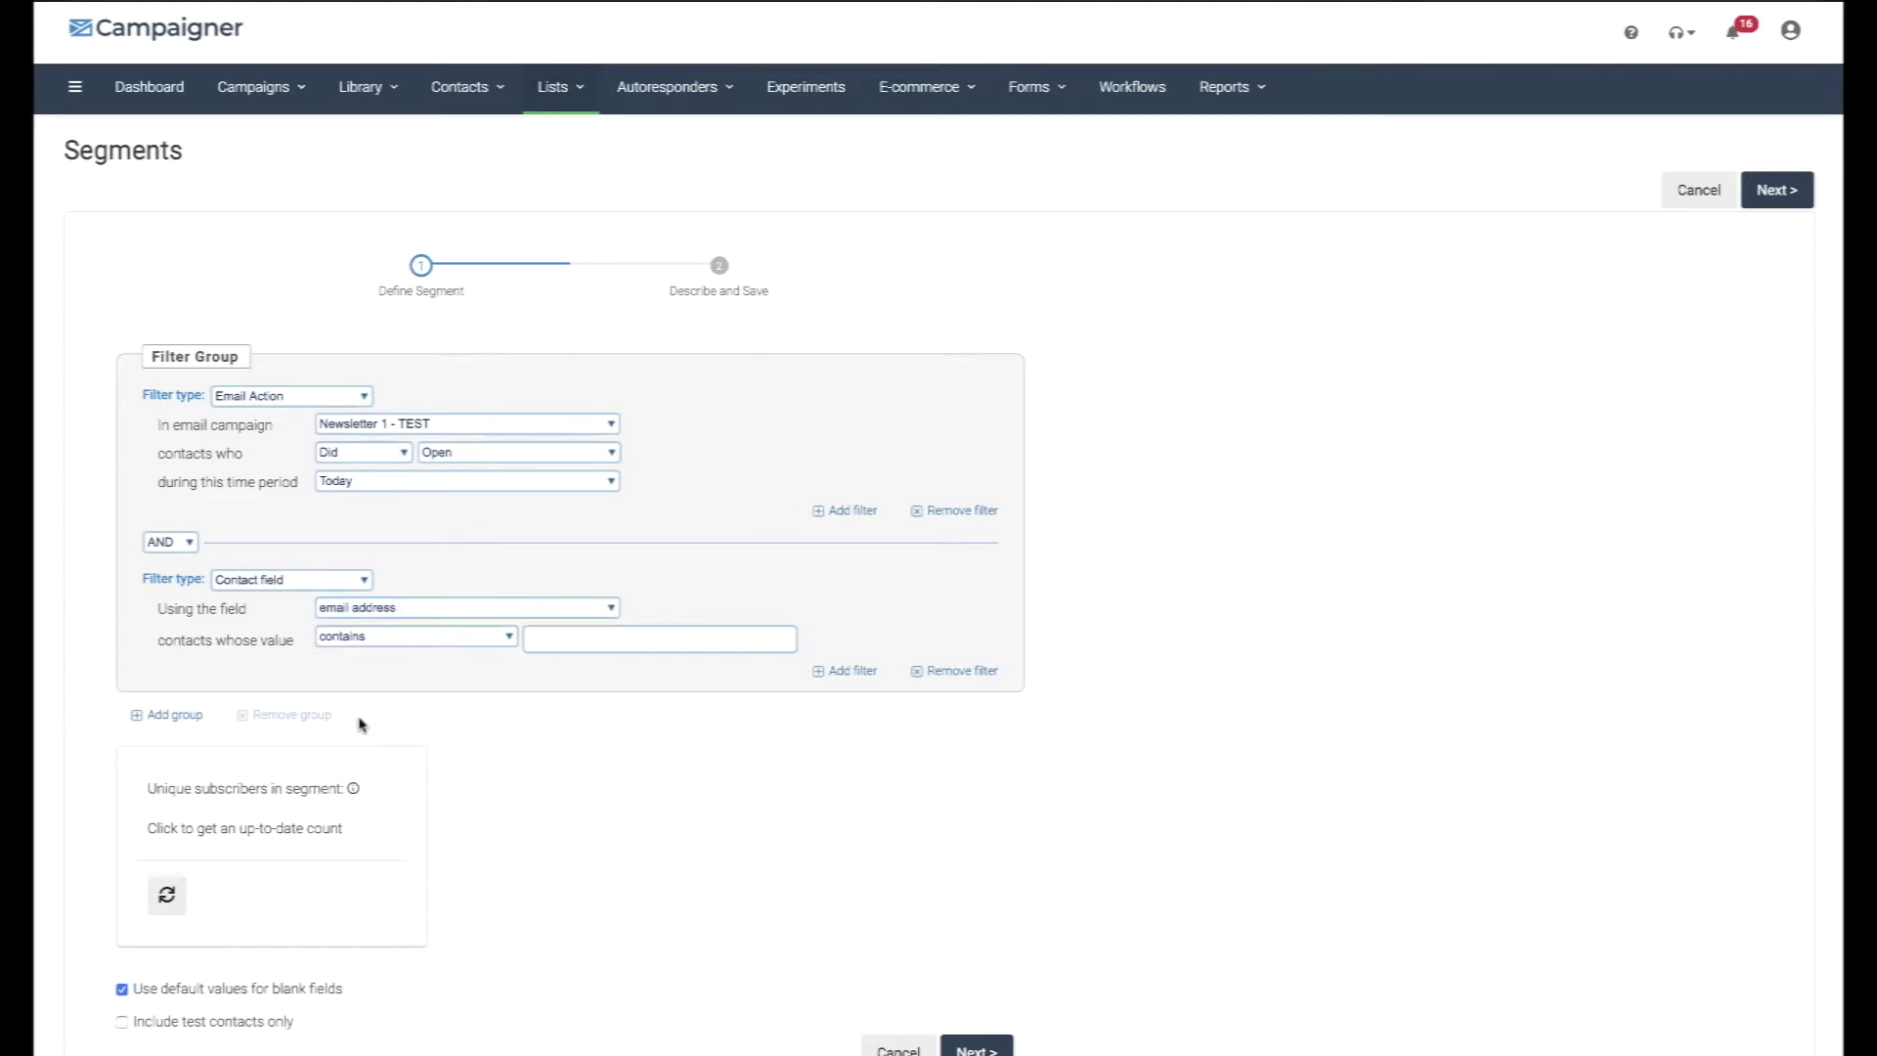
click(381, 610)
click(382, 610)
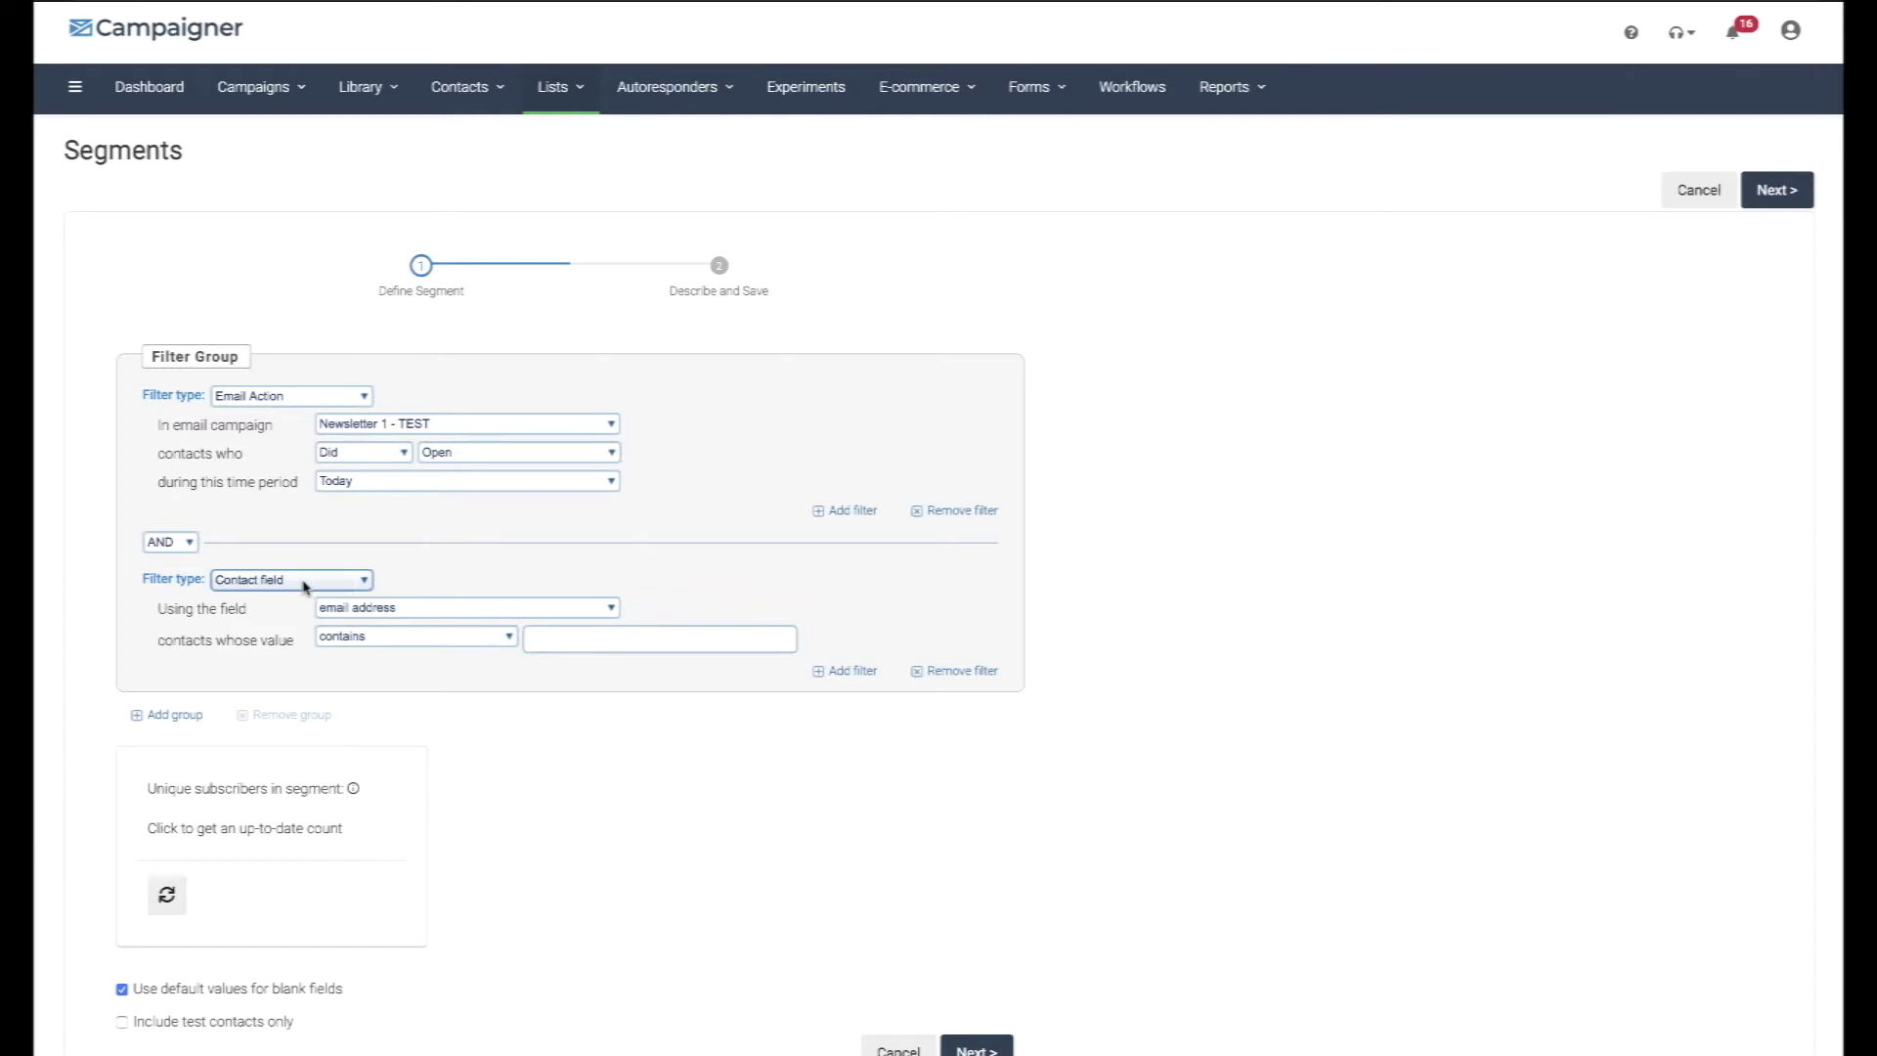
Change the second filter type to Segment/Mailing List and check the available lists and the Are/Are not options.
click(304, 583)
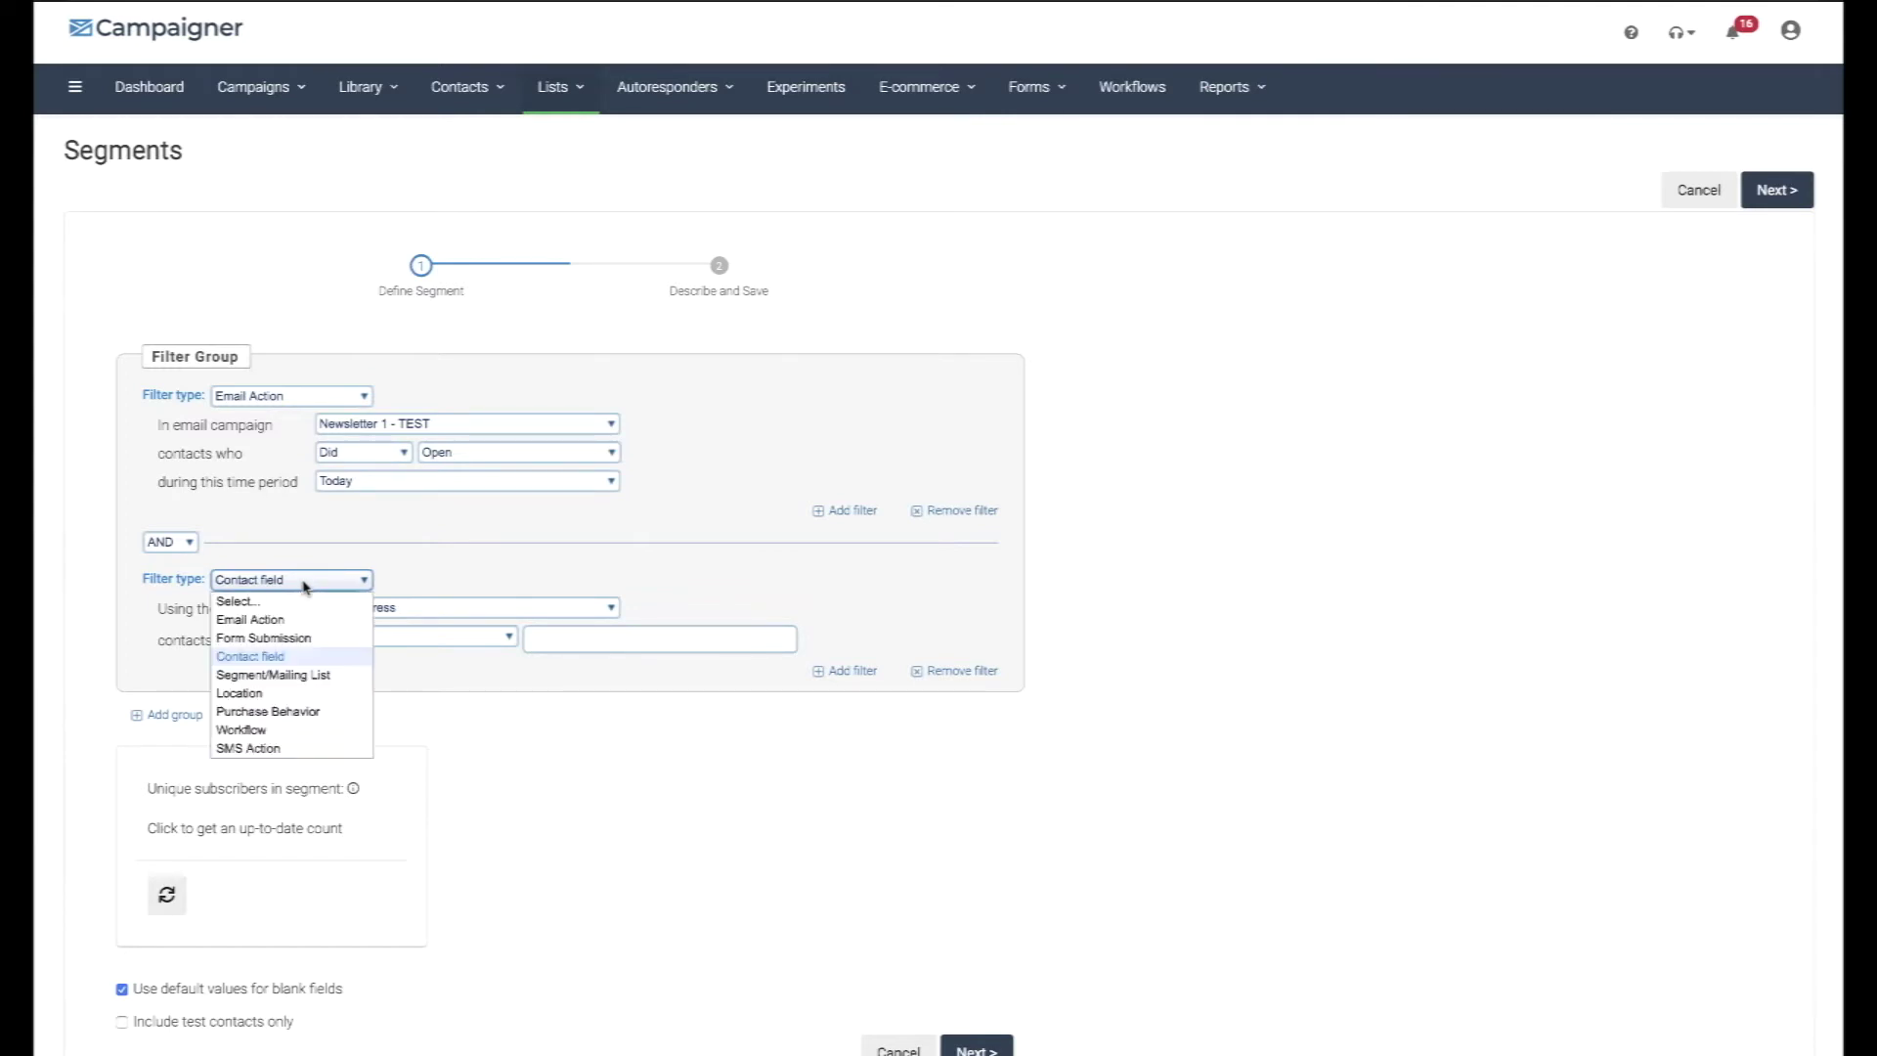
click(285, 675)
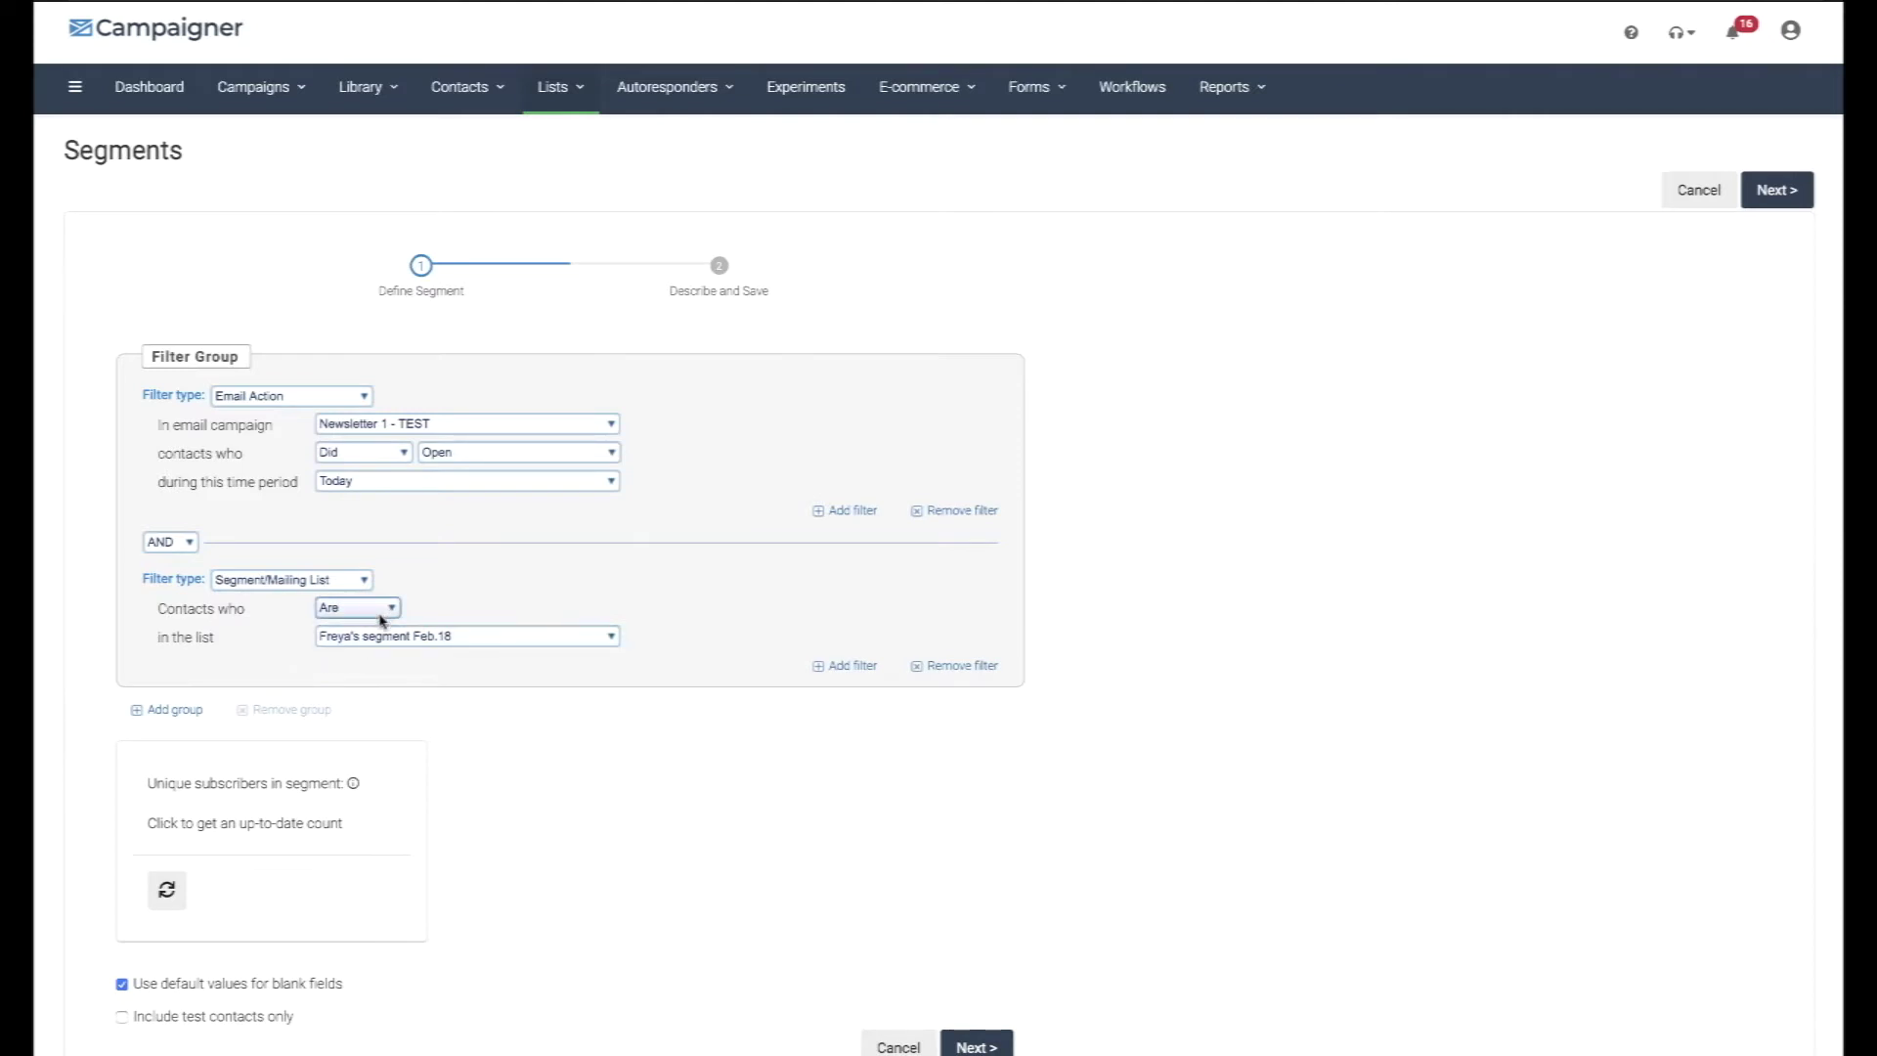
click(386, 637)
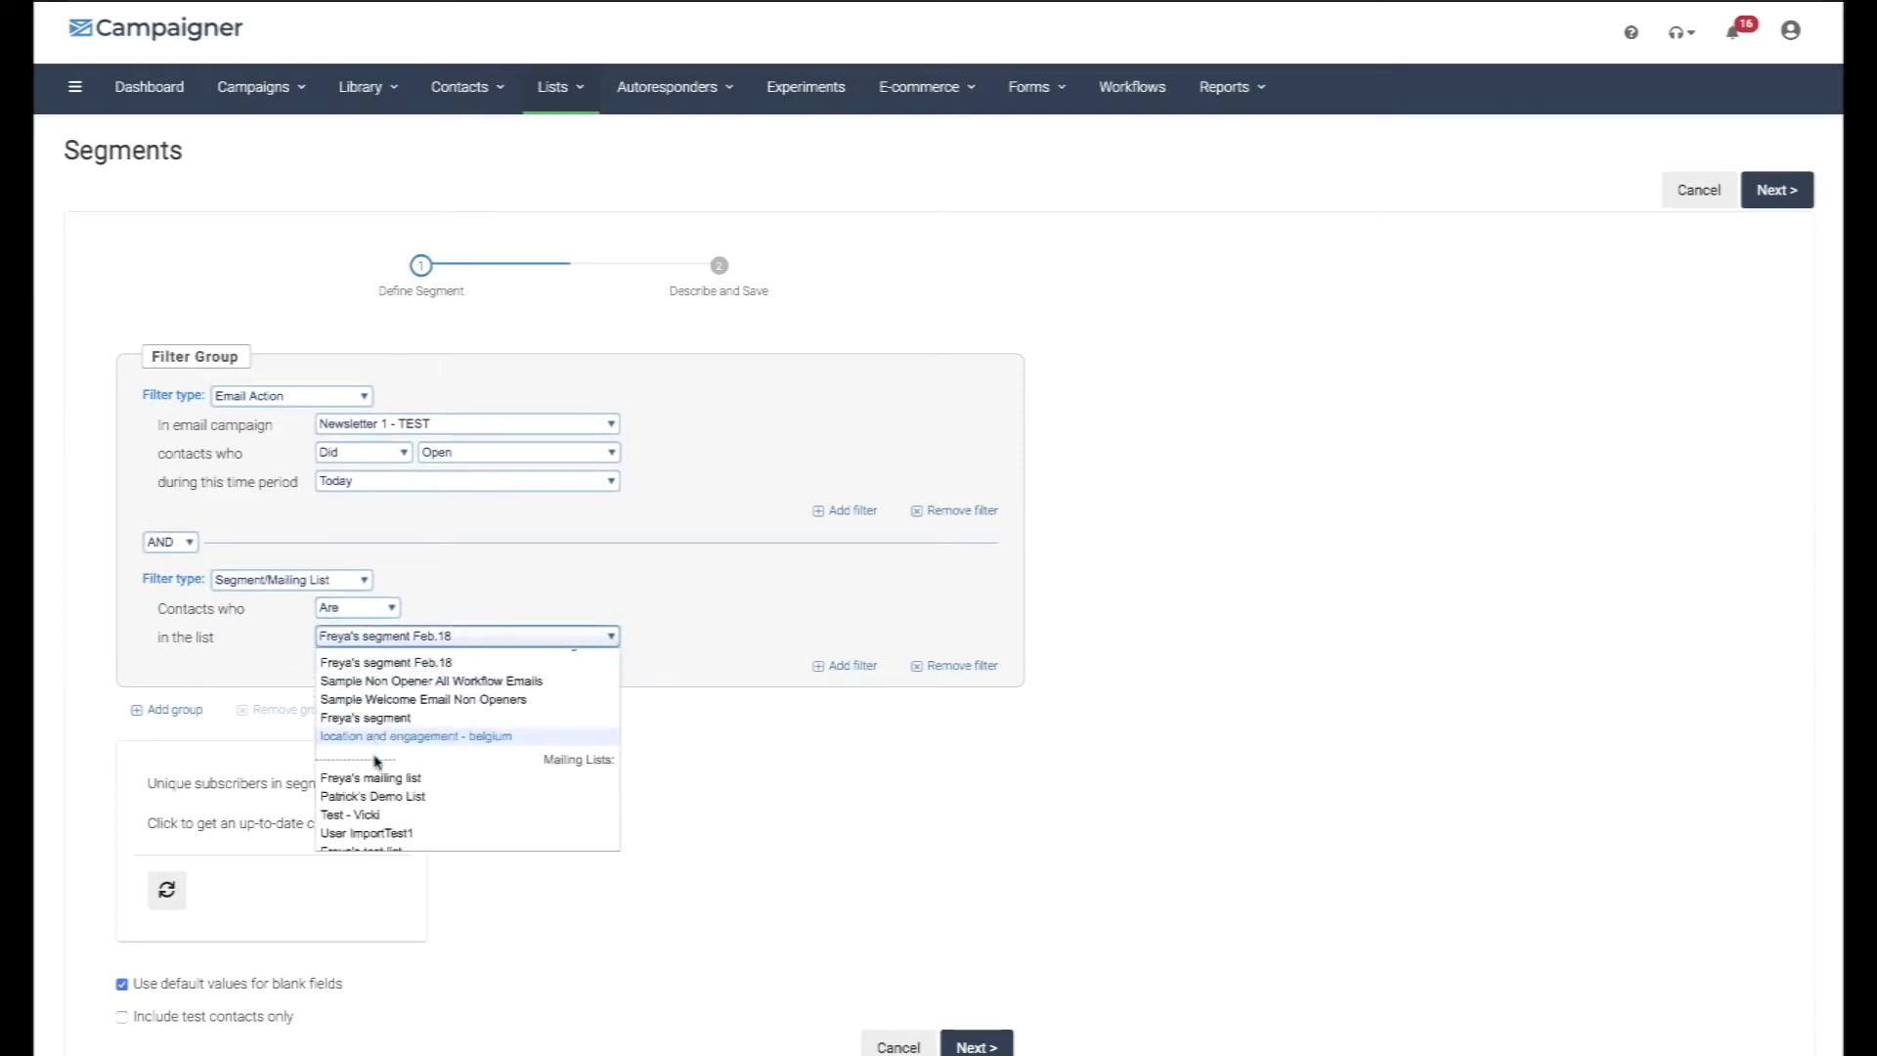
click(281, 653)
click(337, 611)
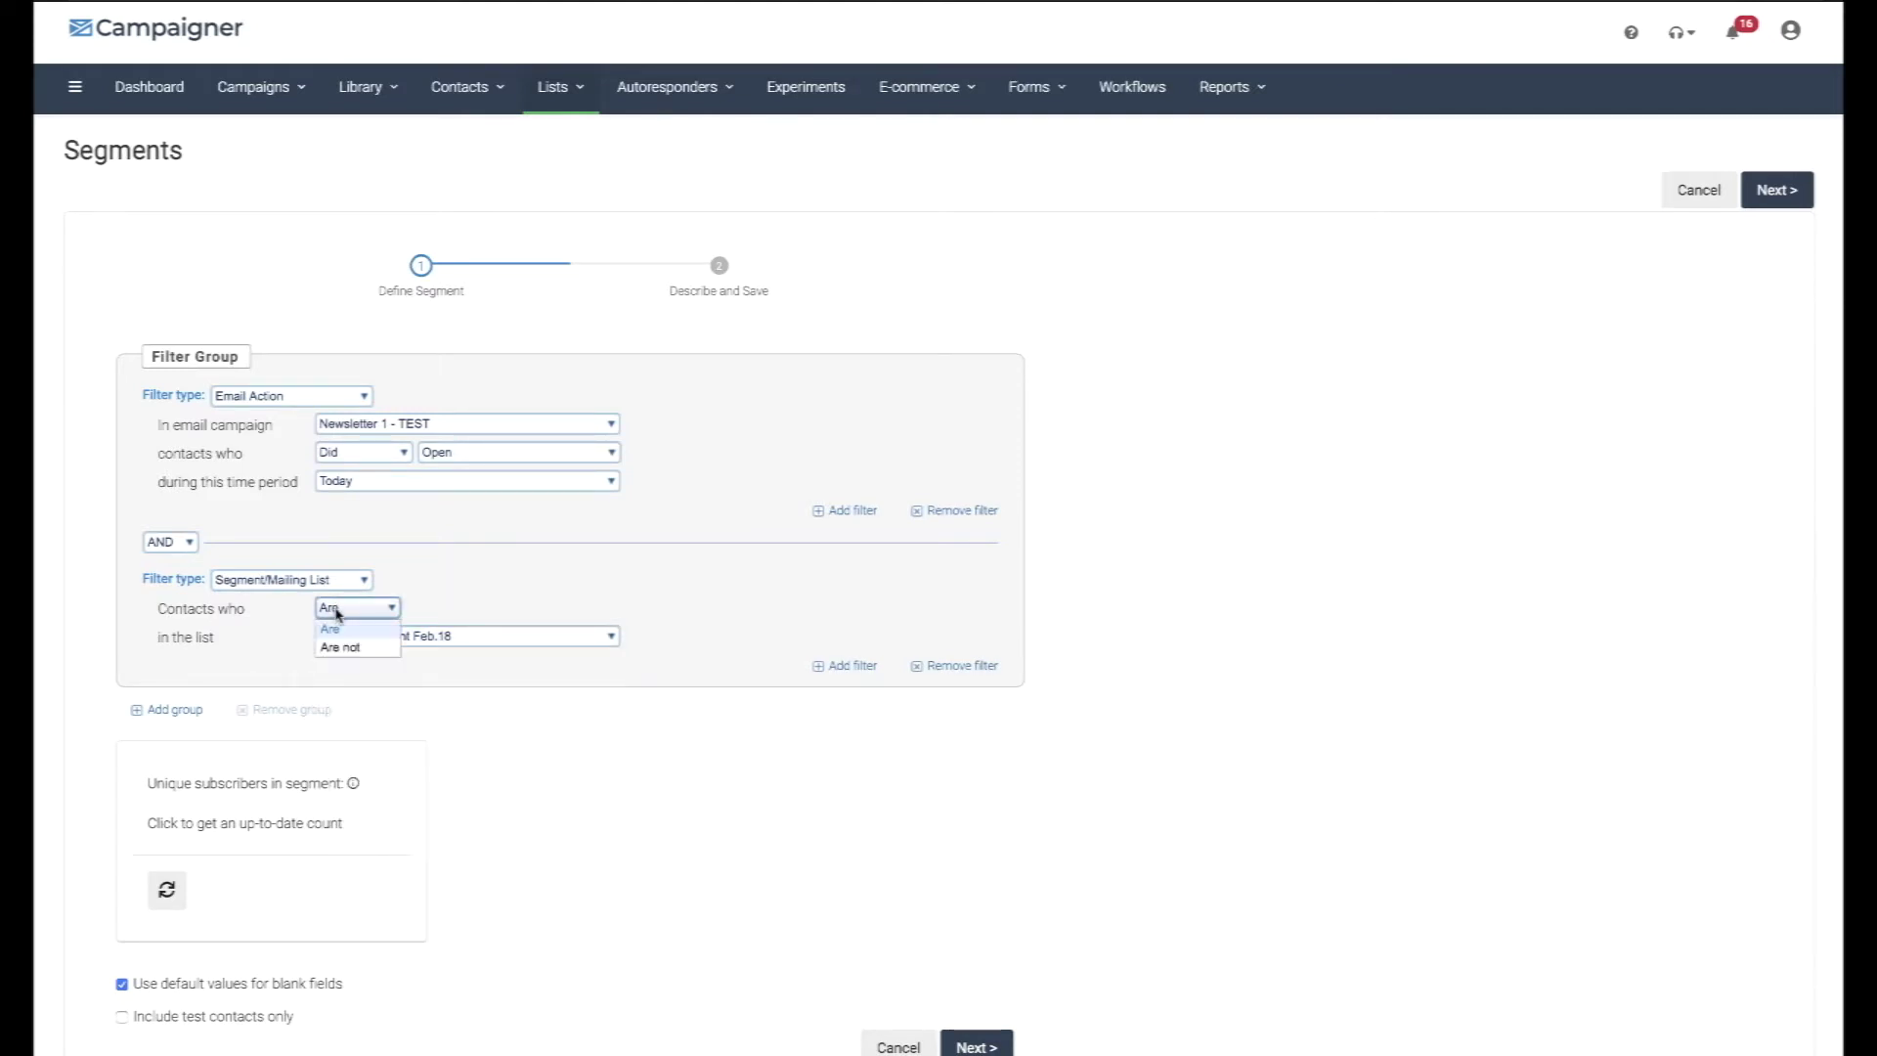
click(289, 634)
Change the second filter type to Location and set the zone radius centre to Graham, NC 27253, USA.
click(289, 587)
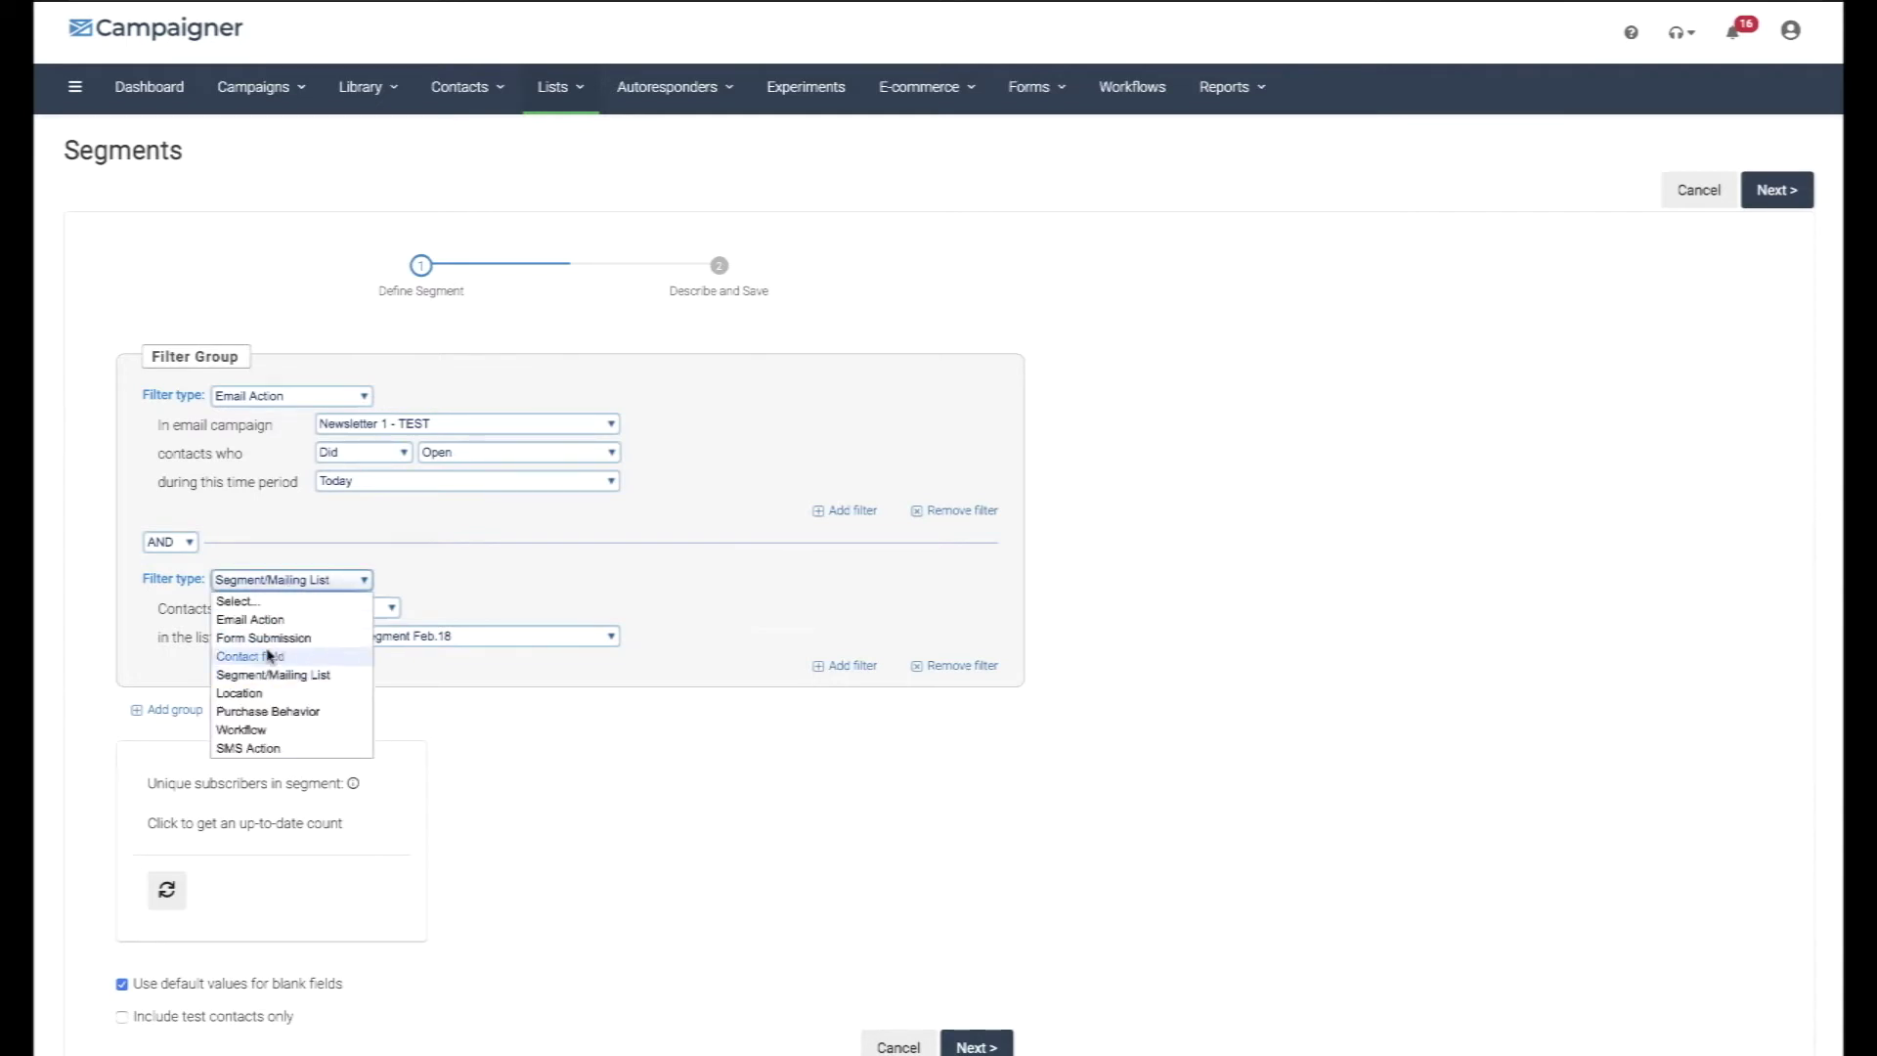
click(257, 694)
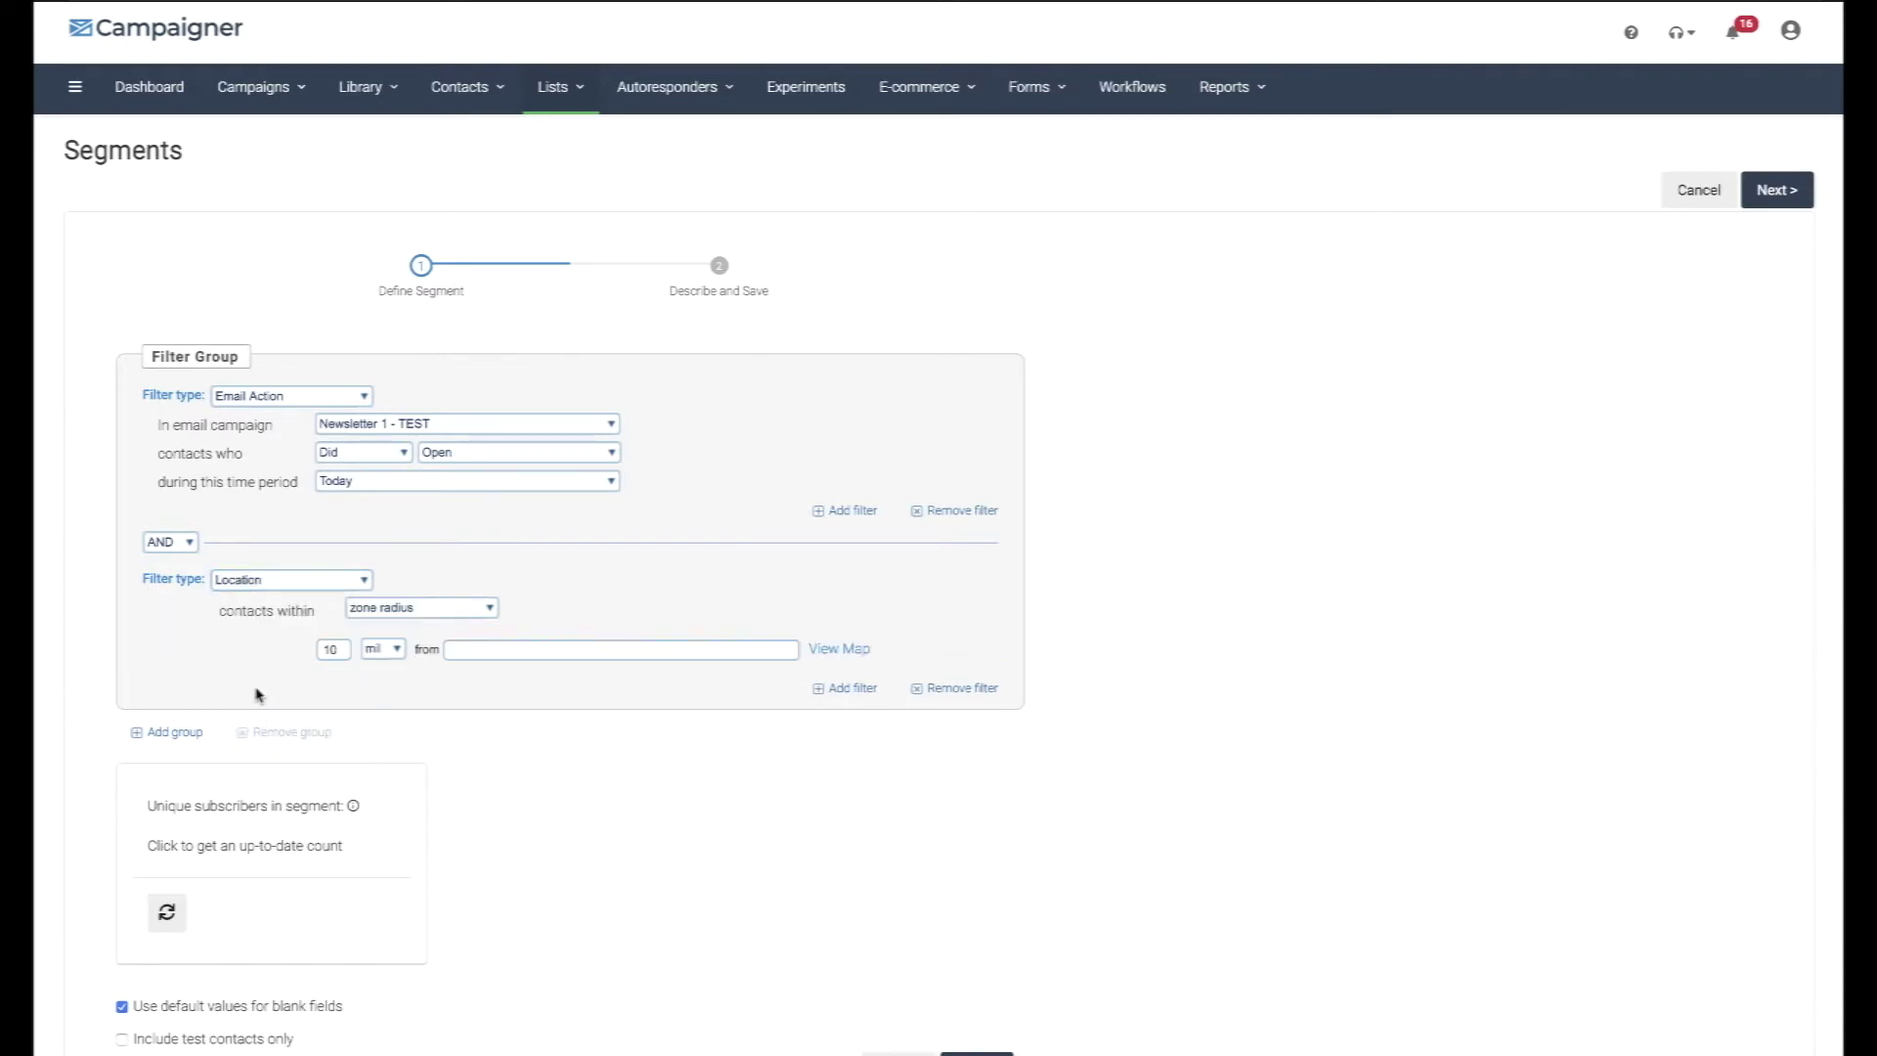
click(469, 647)
text(27253)
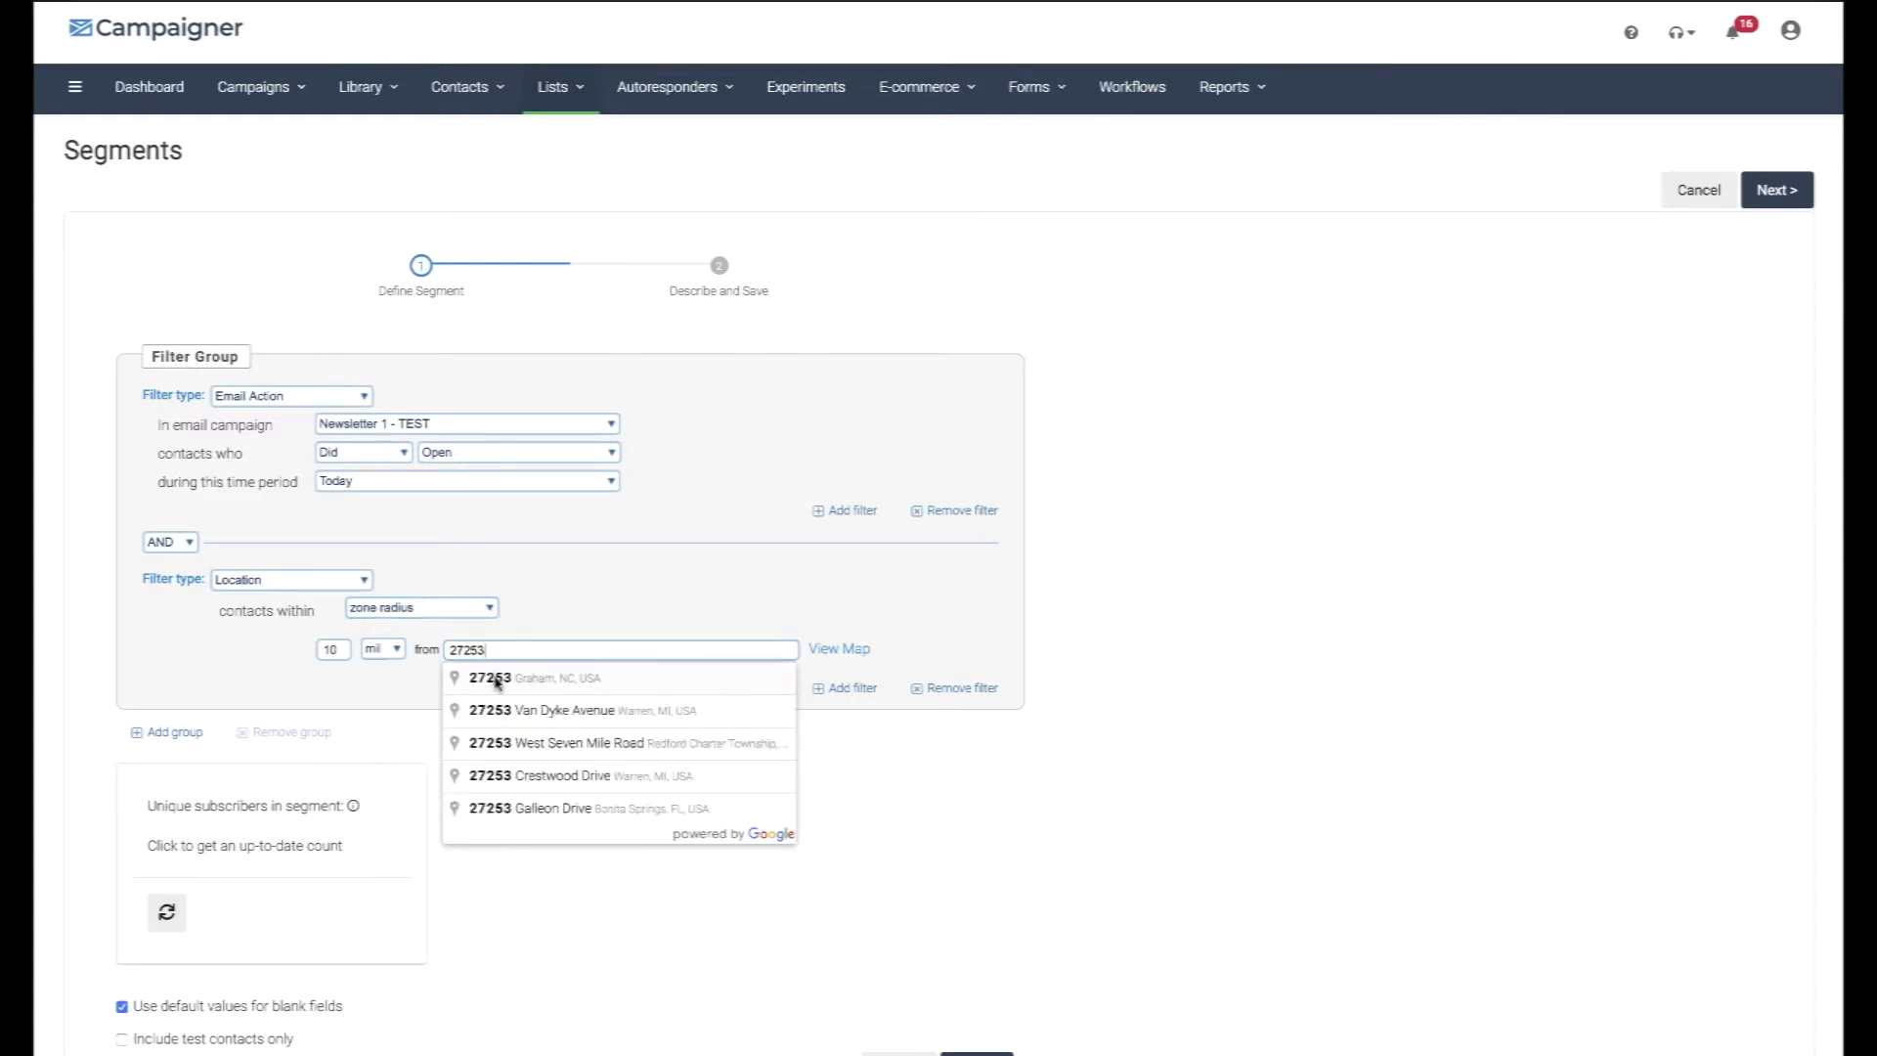
click(497, 680)
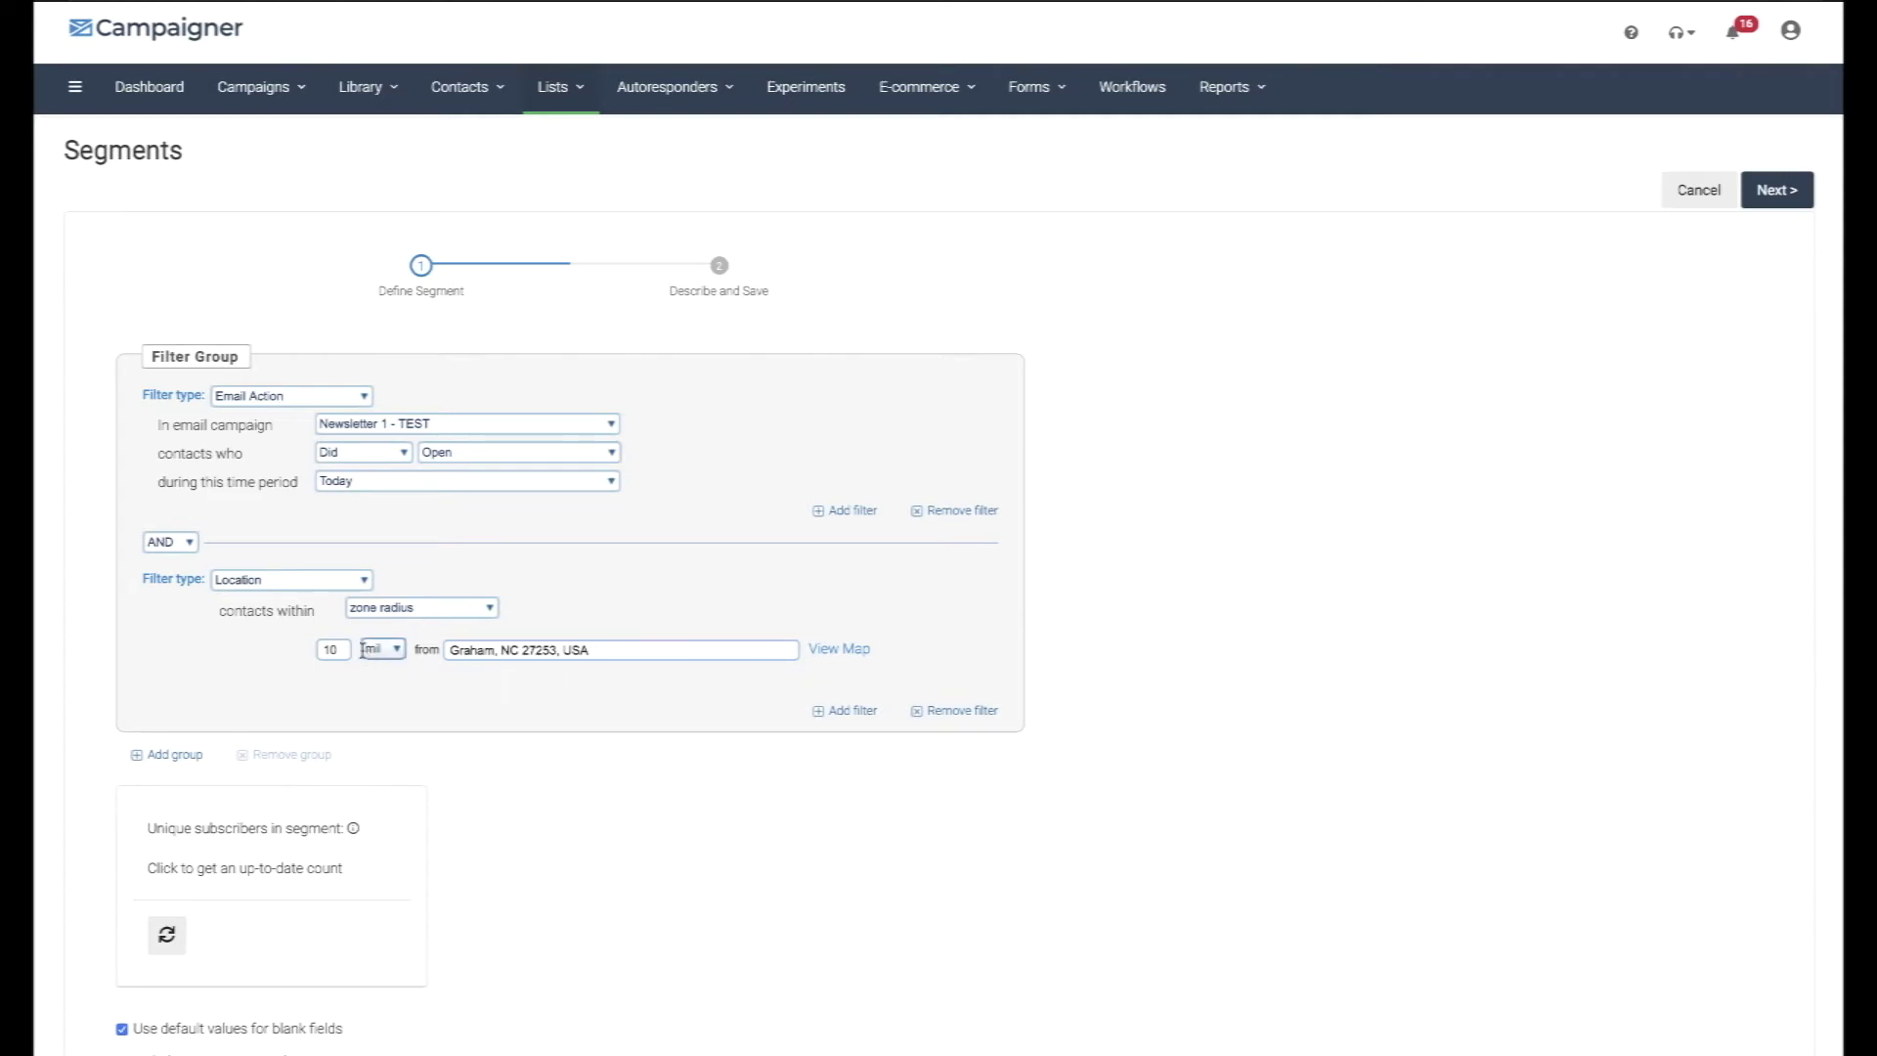
Switch the location filter to zip/postal code regions, enter 27253, and save it in the list of multiple codes.
click(431, 608)
click(407, 641)
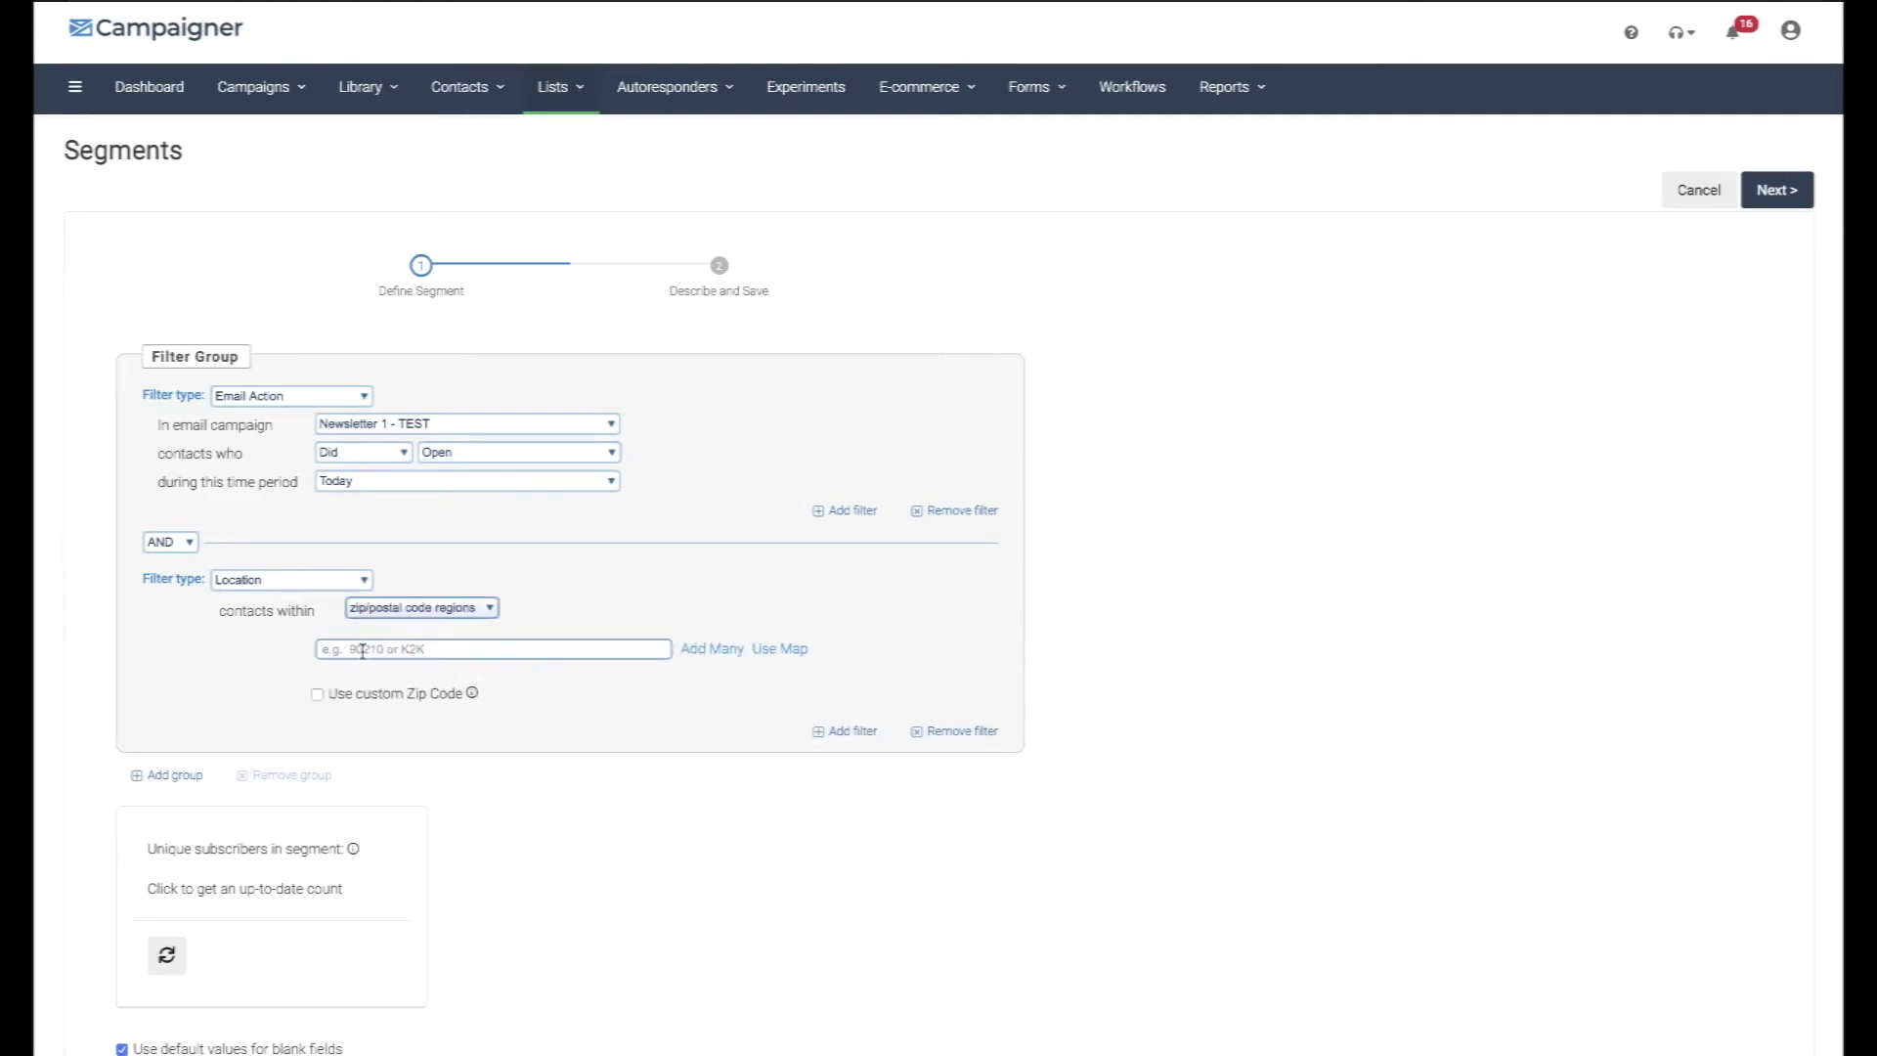
click(362, 652)
text(27253)
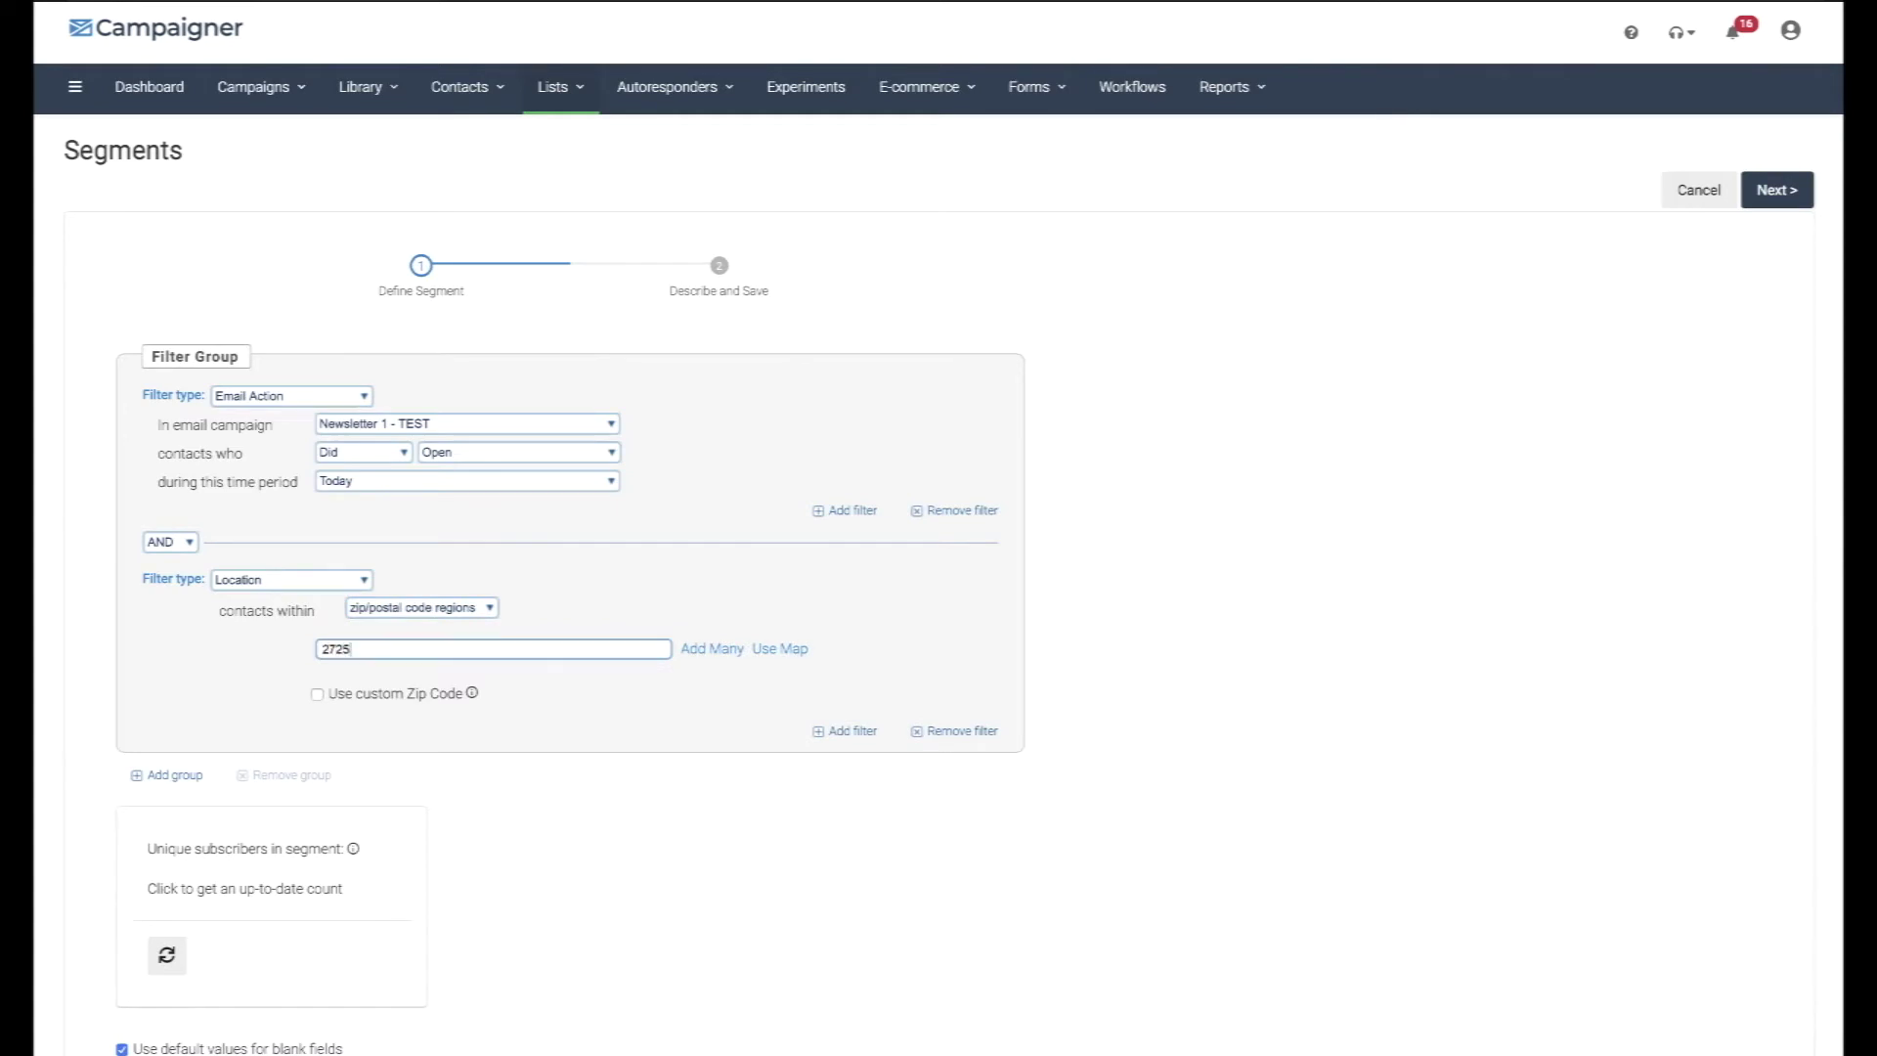
click(699, 653)
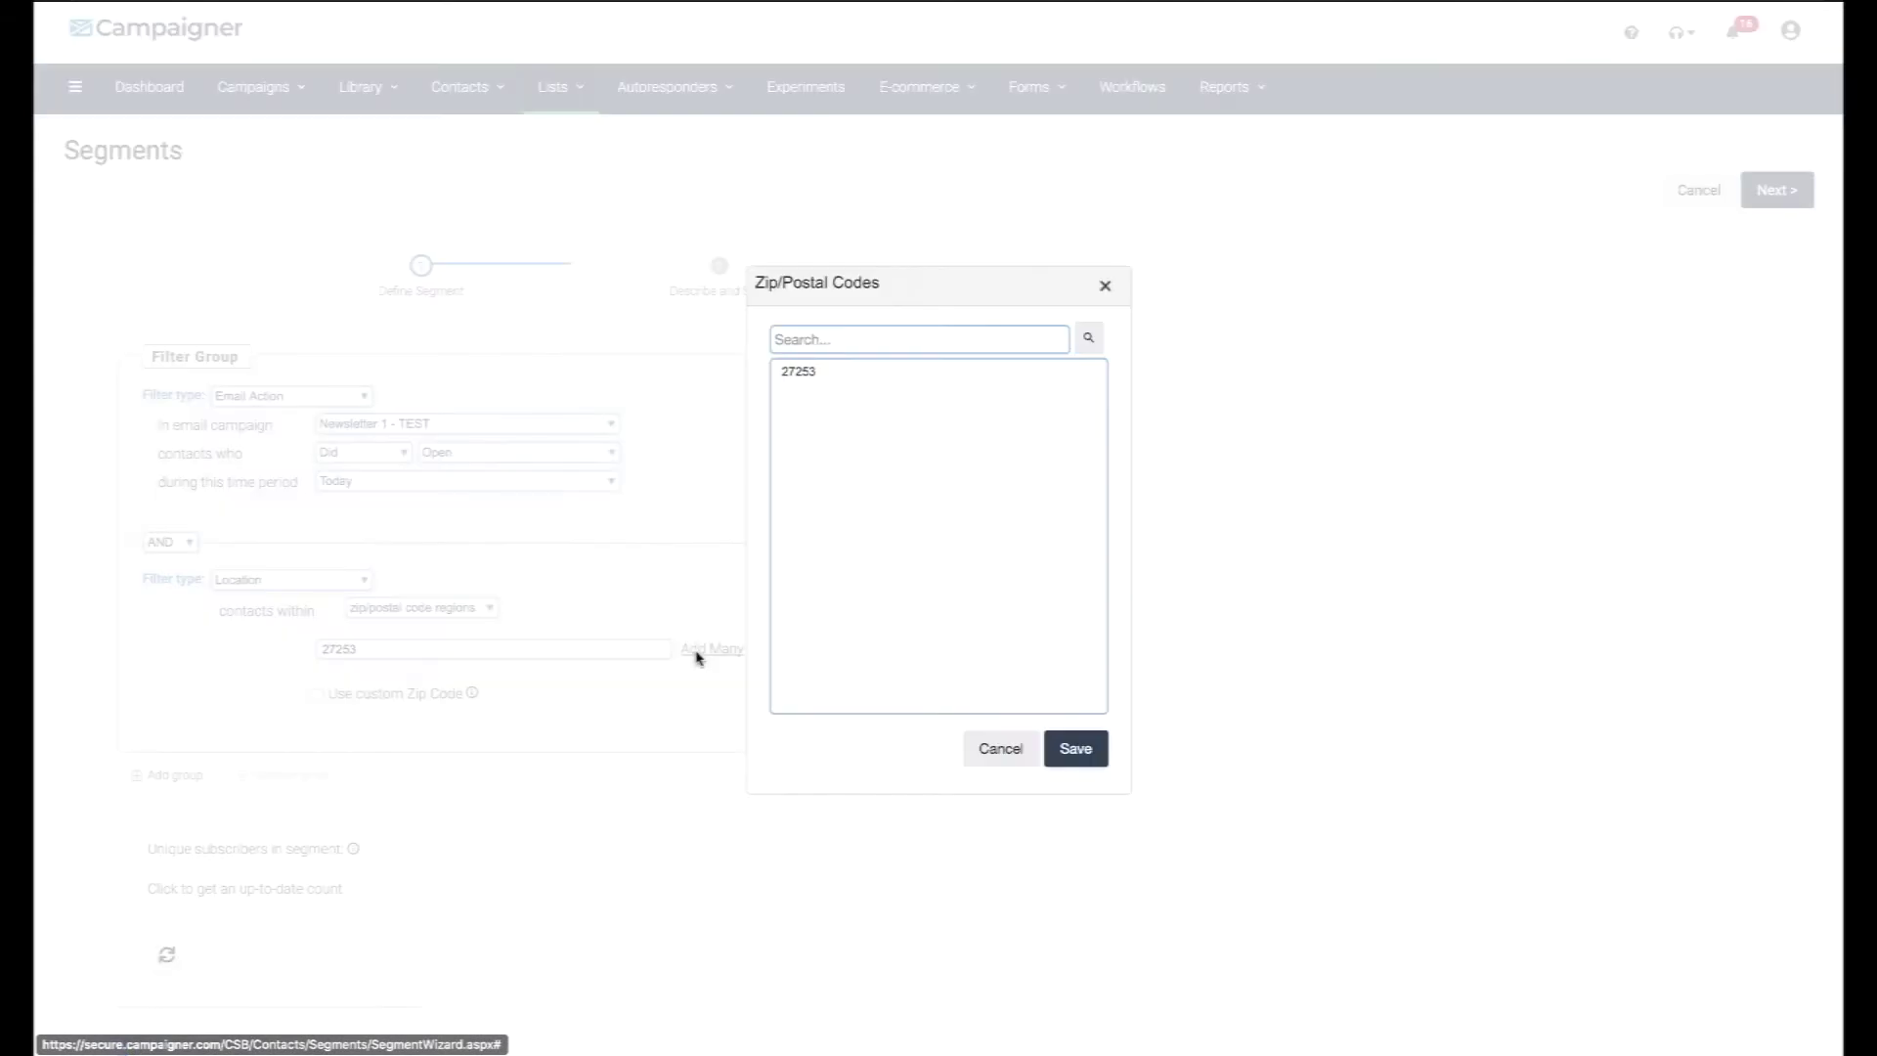
click(1071, 751)
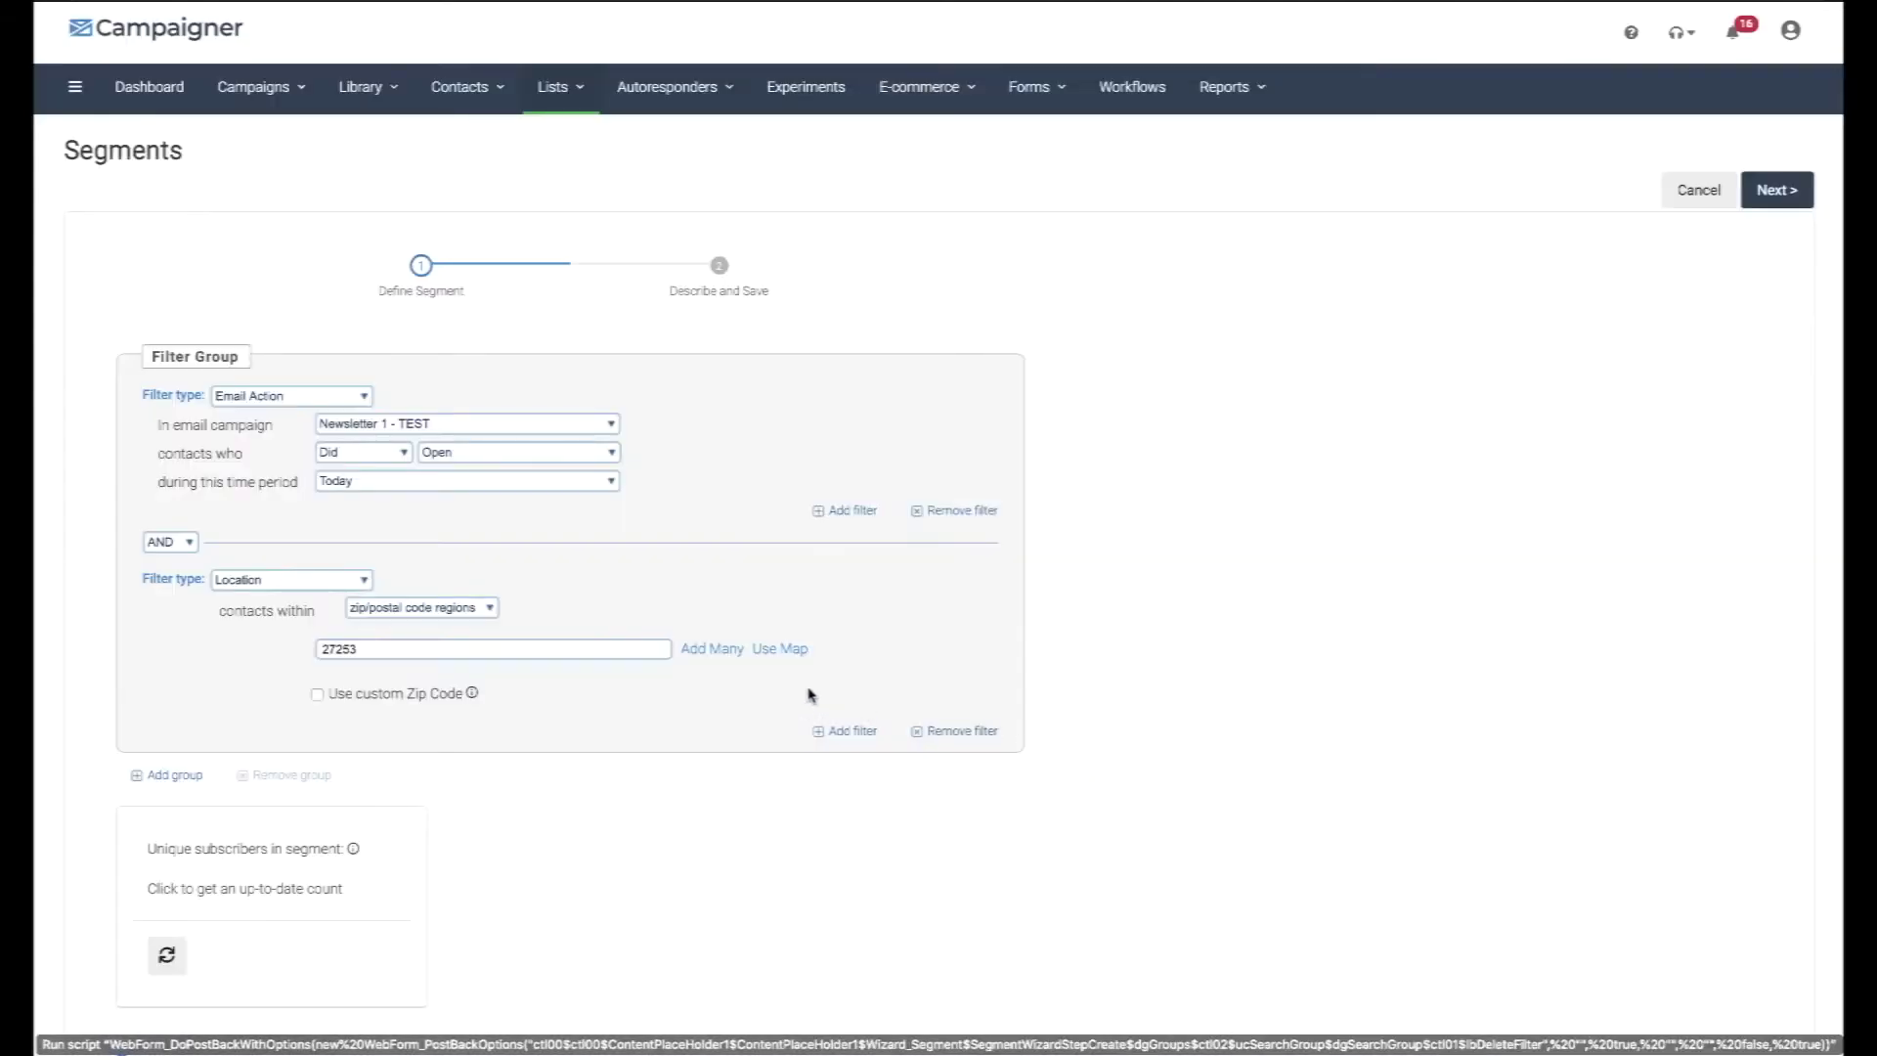
Preview the zip code region on the map and try a 10 mi radius around a point east of Burlington without saving.
click(775, 650)
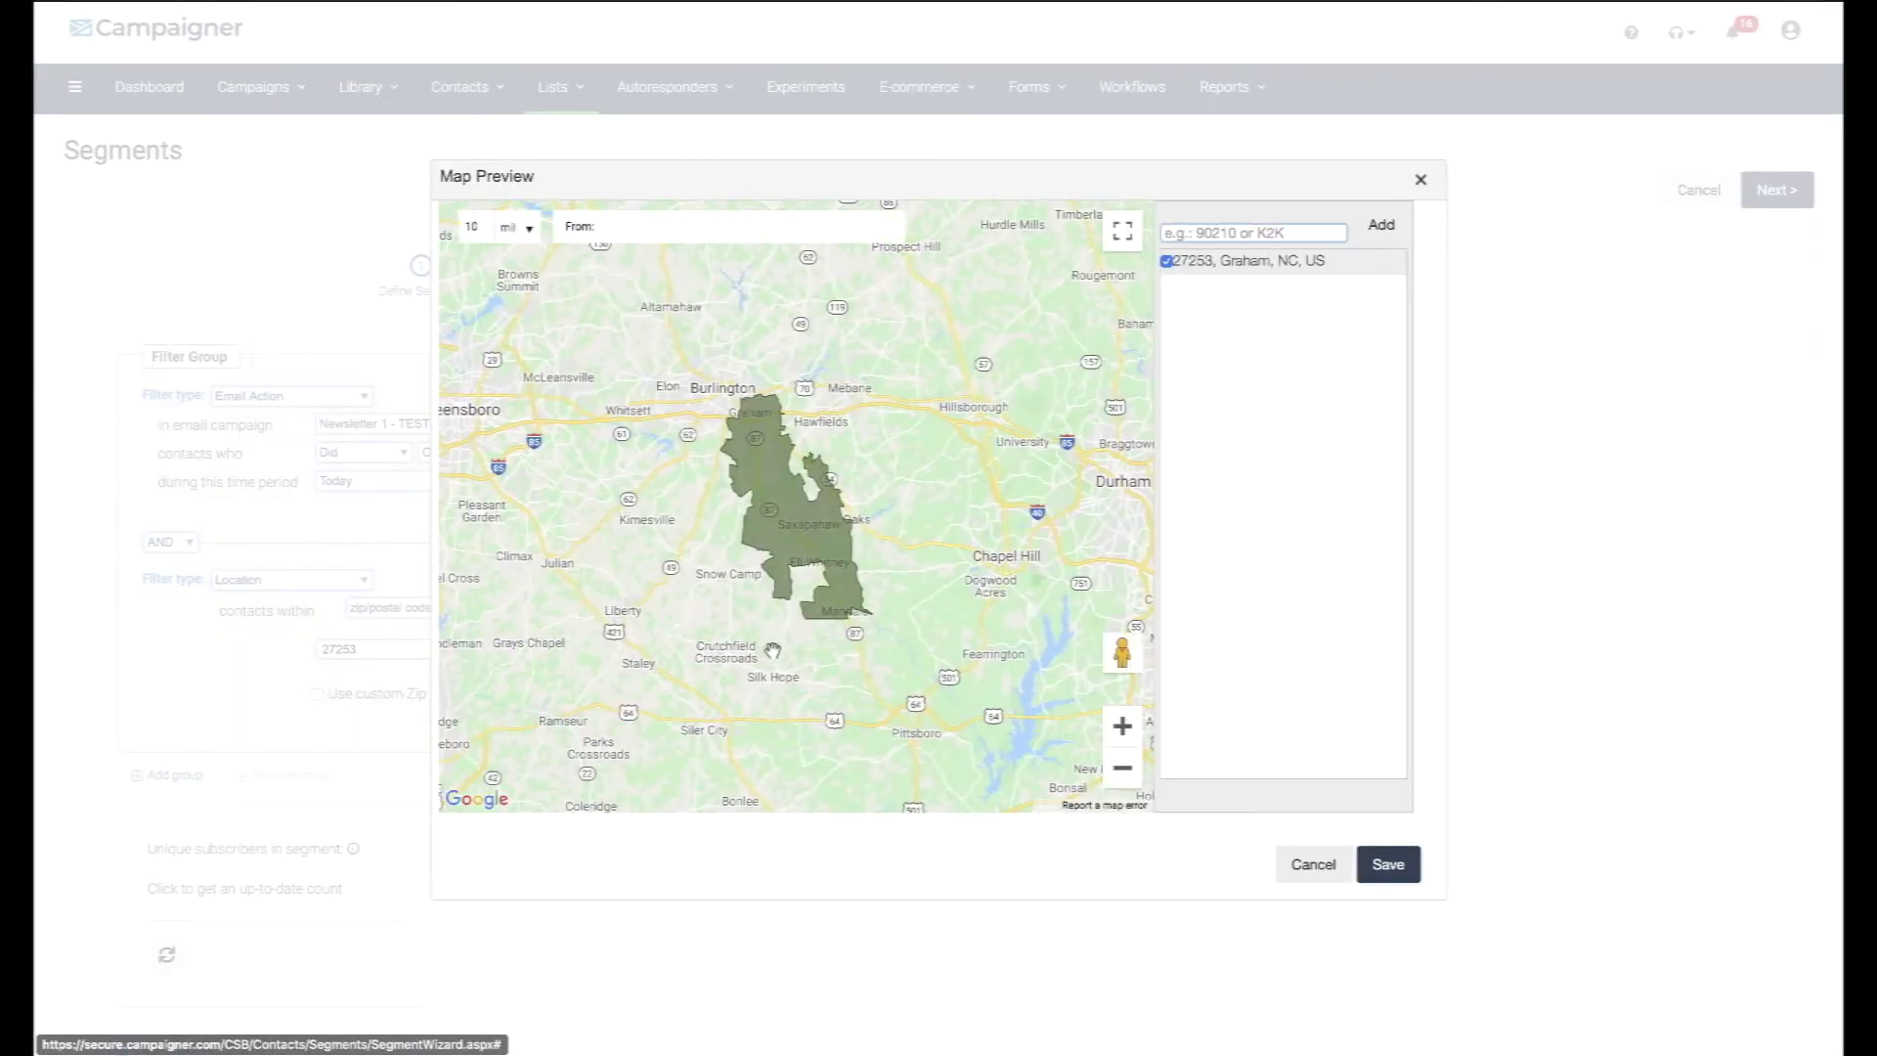
click(805, 421)
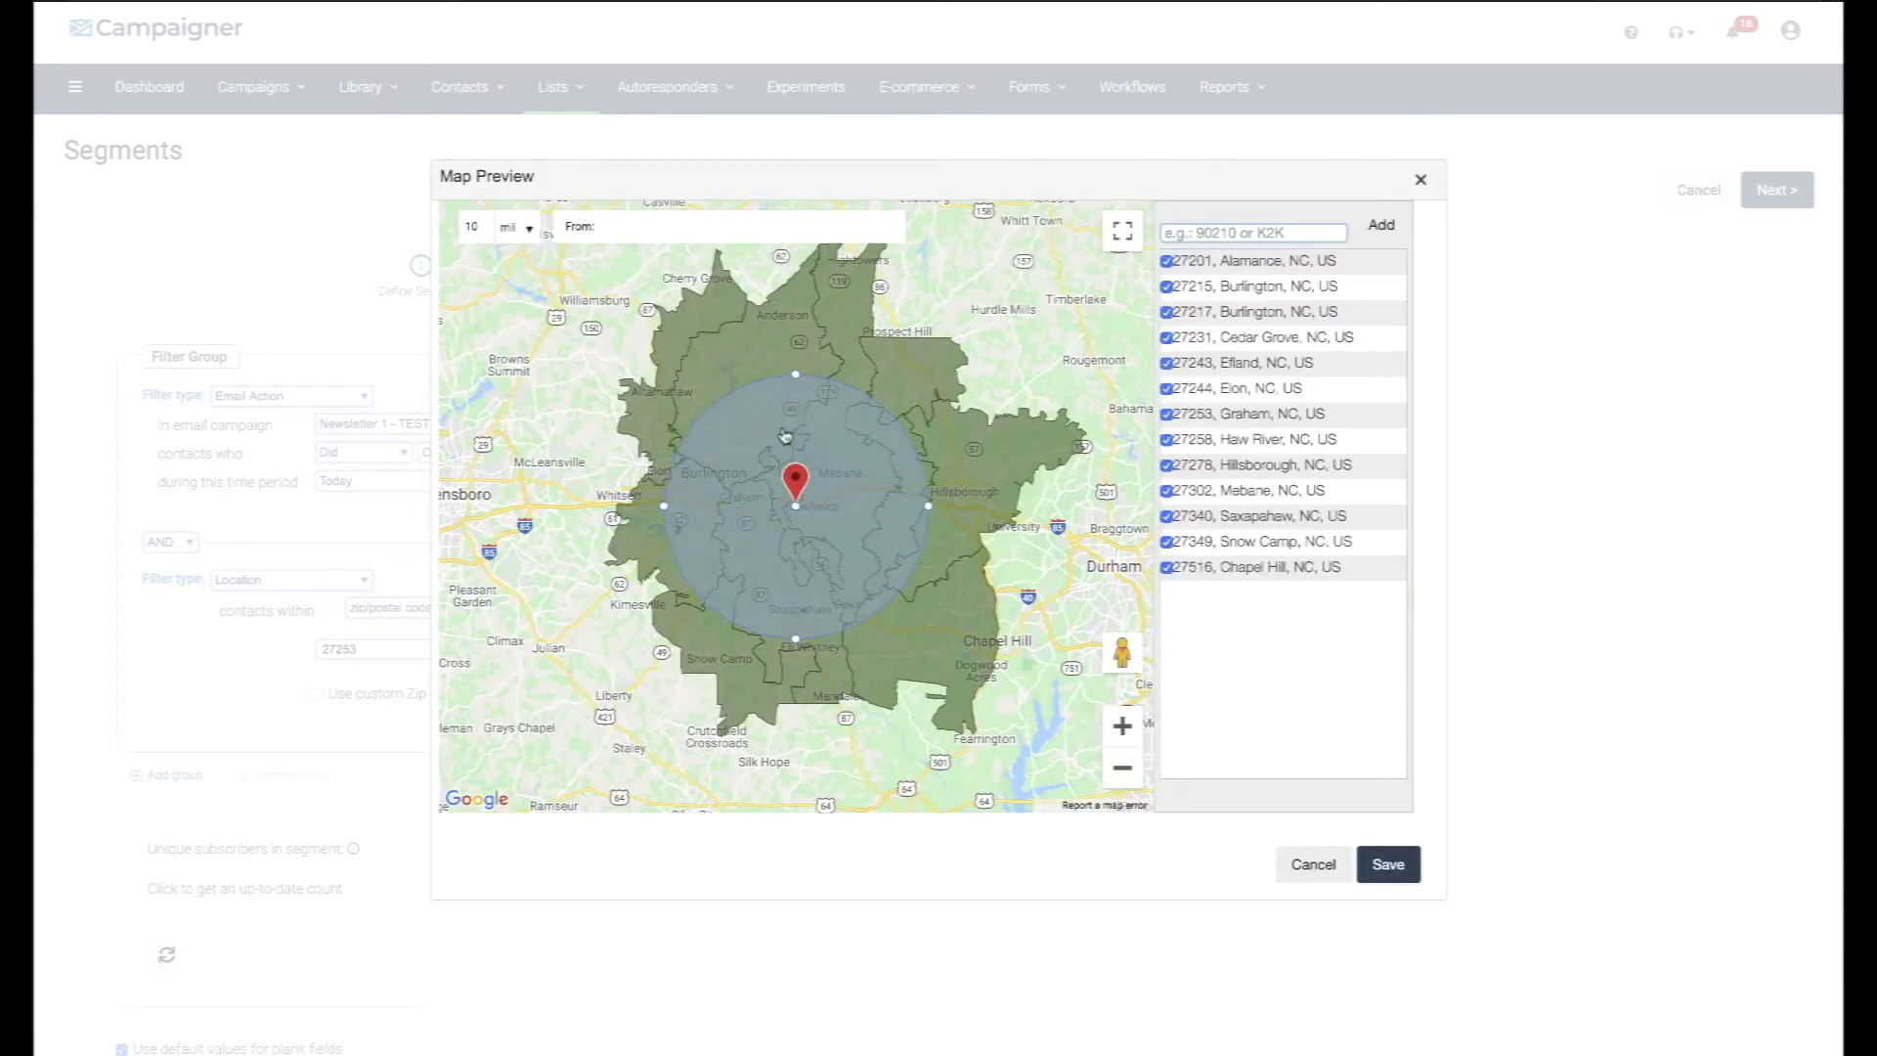
click(1312, 865)
Change the second filter type to Purchase Behavior using Orders and check the available order status options.
click(290, 580)
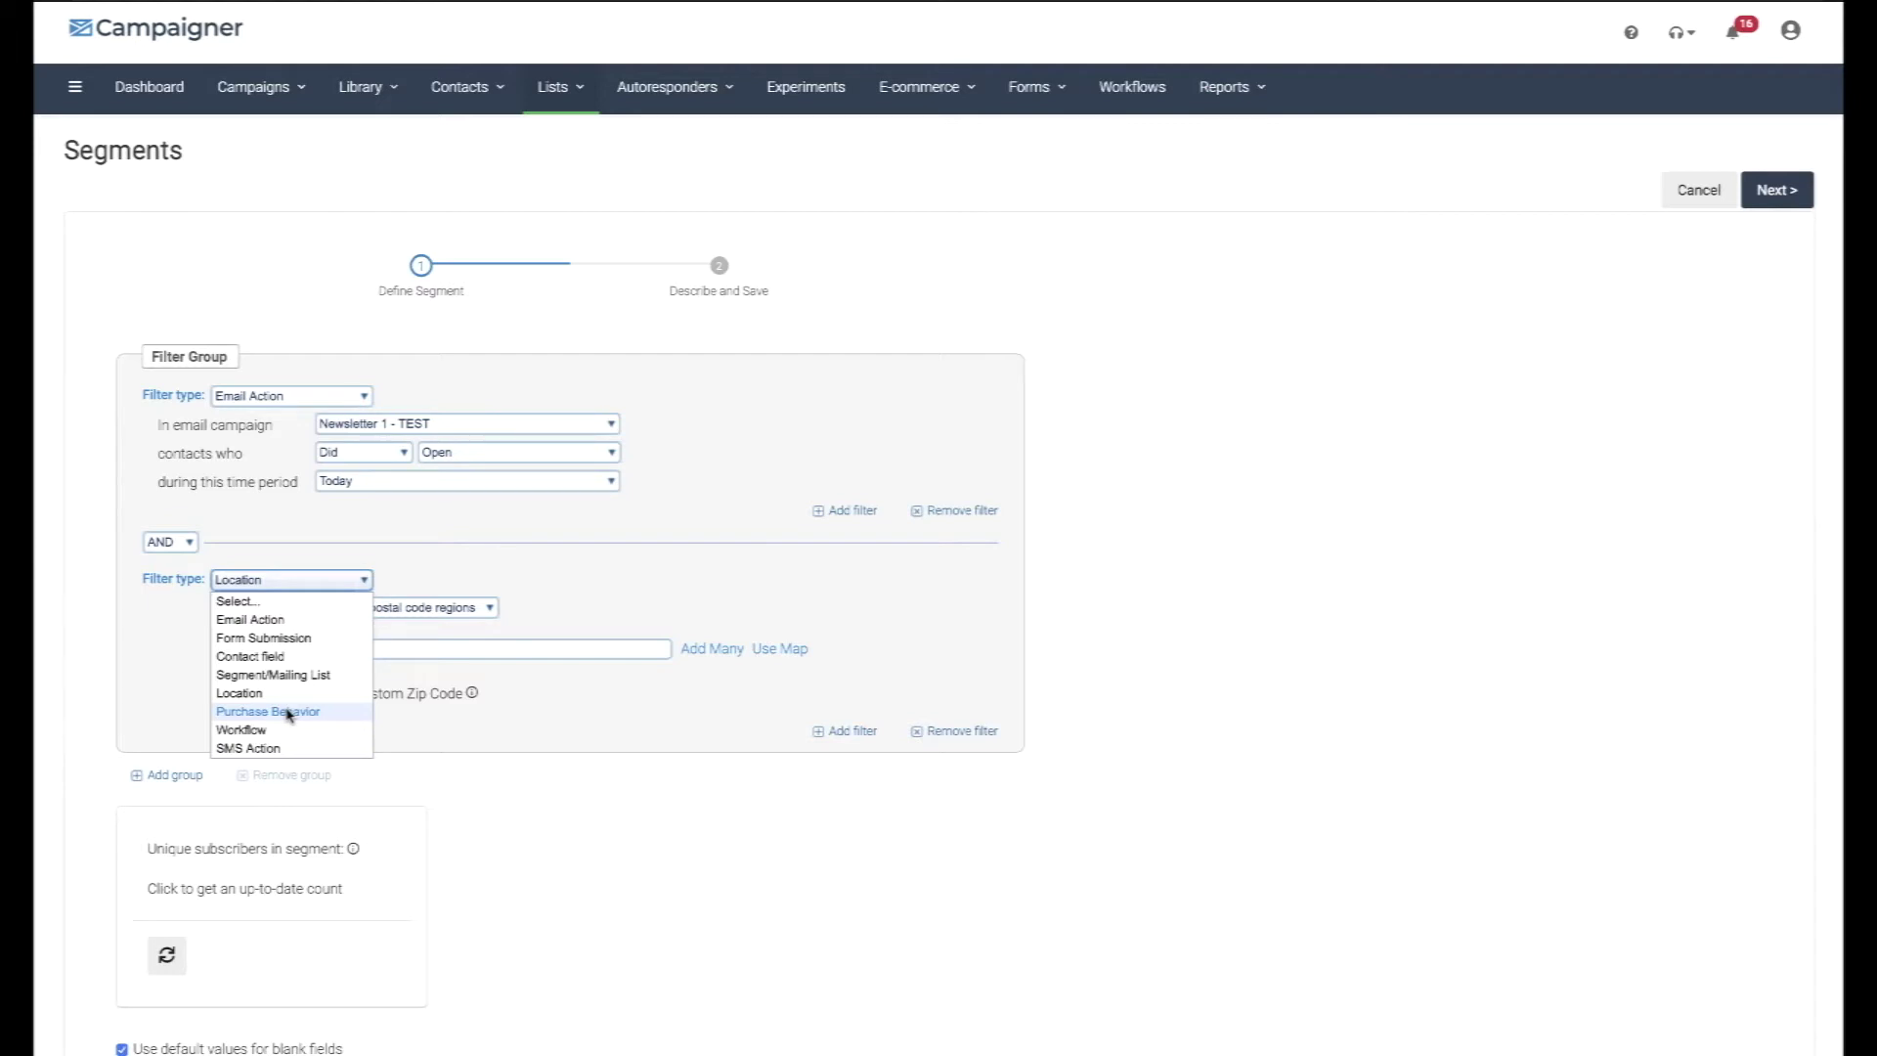
click(289, 712)
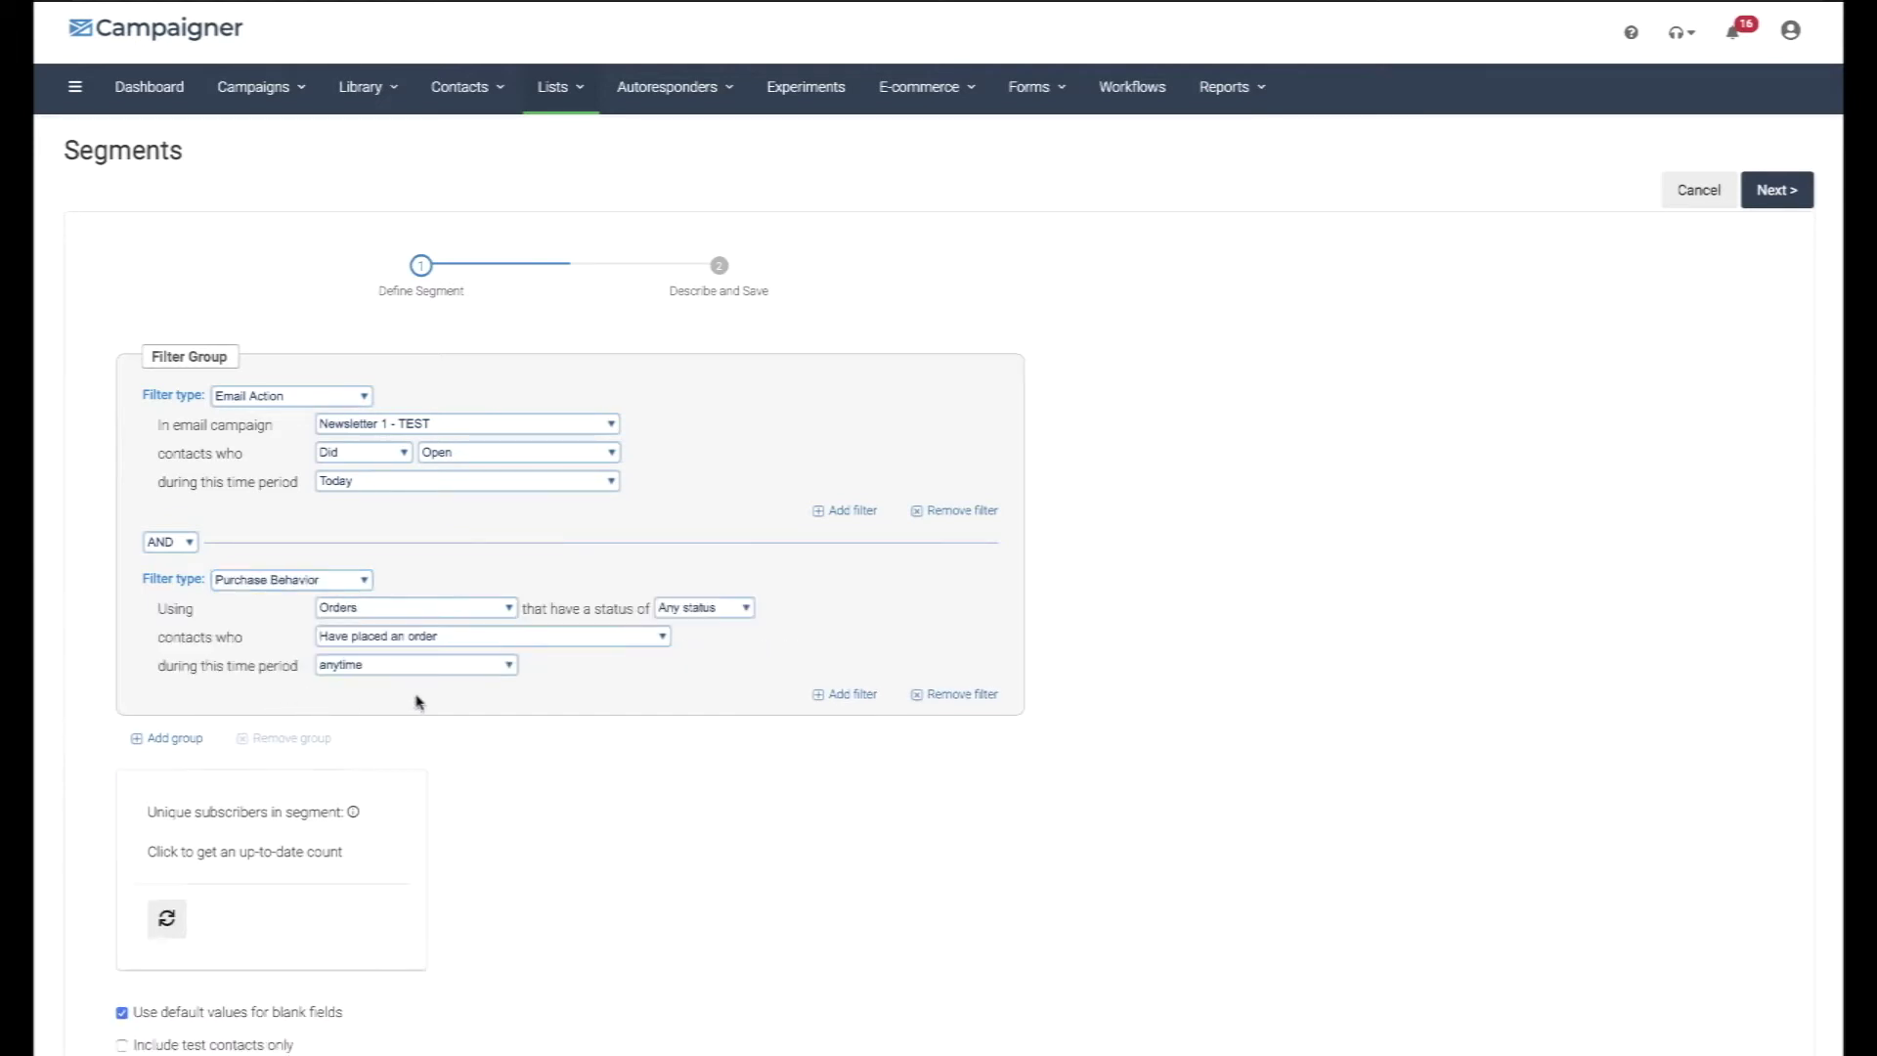
click(396, 611)
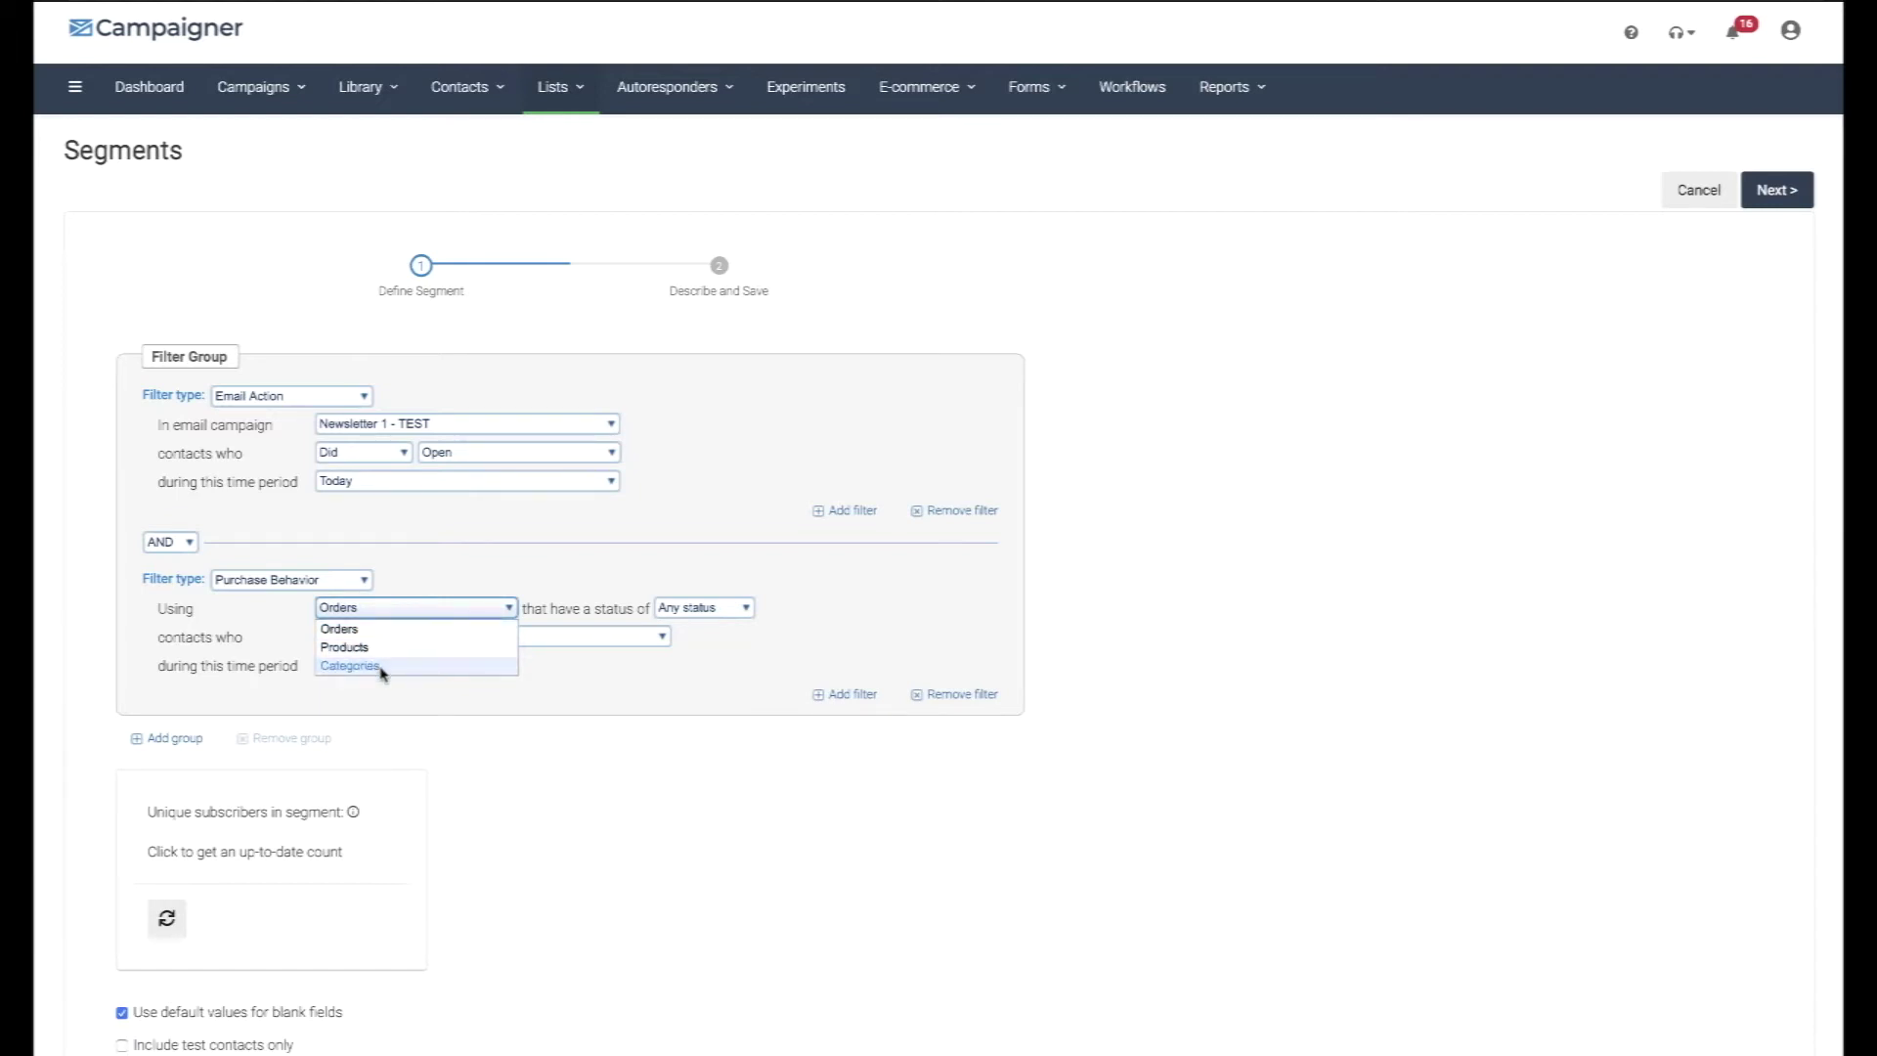
click(389, 624)
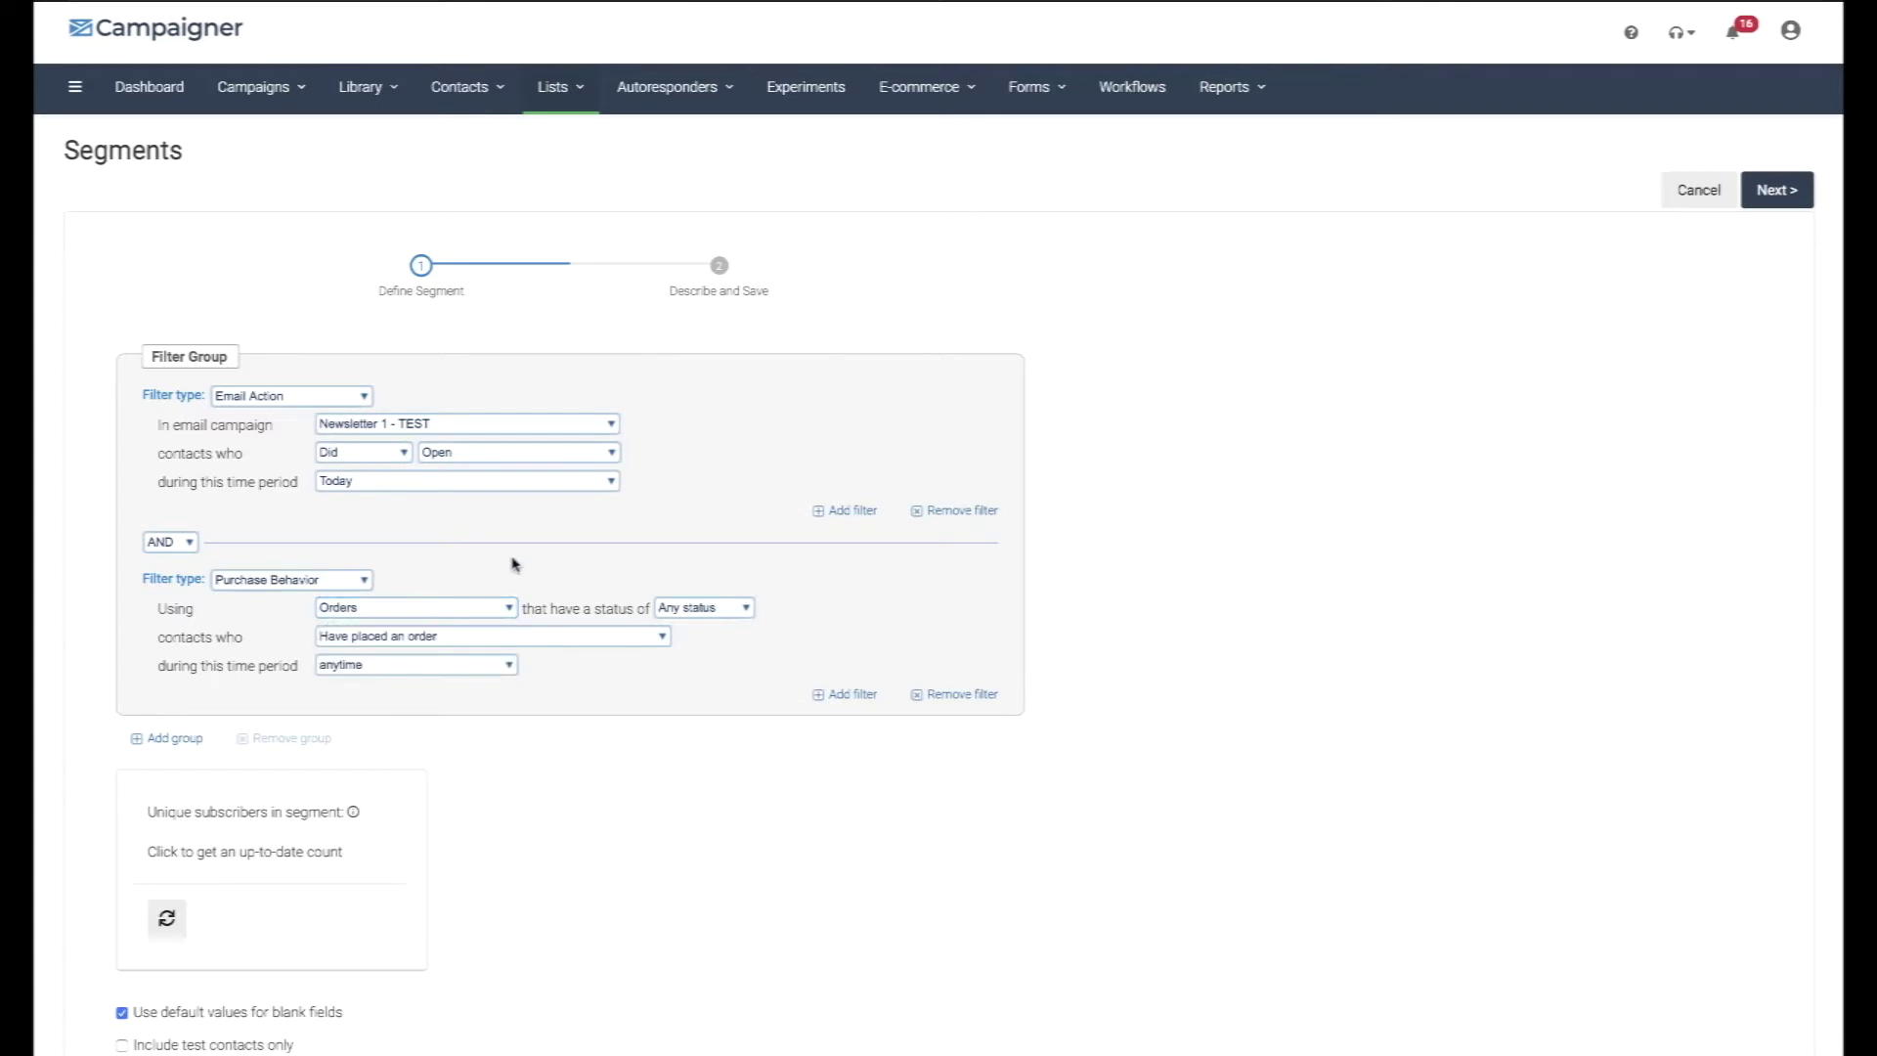
click(688, 608)
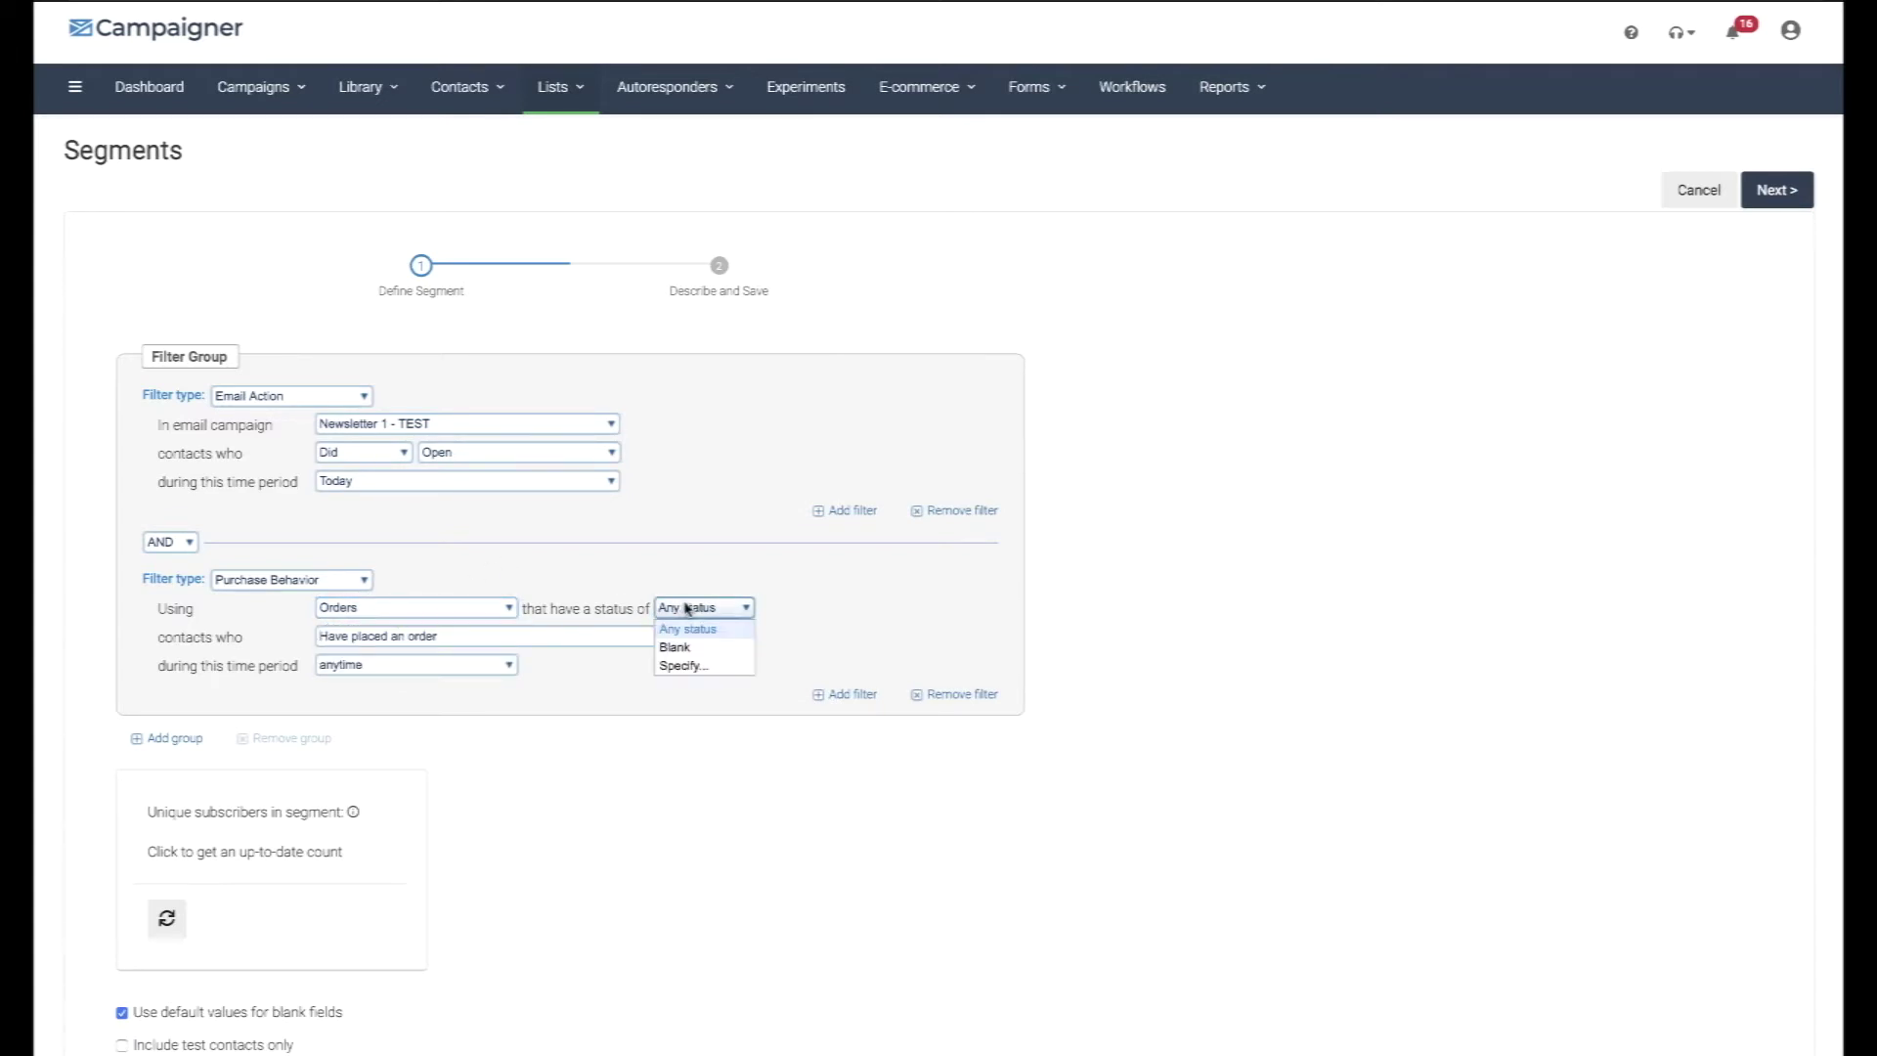
click(637, 564)
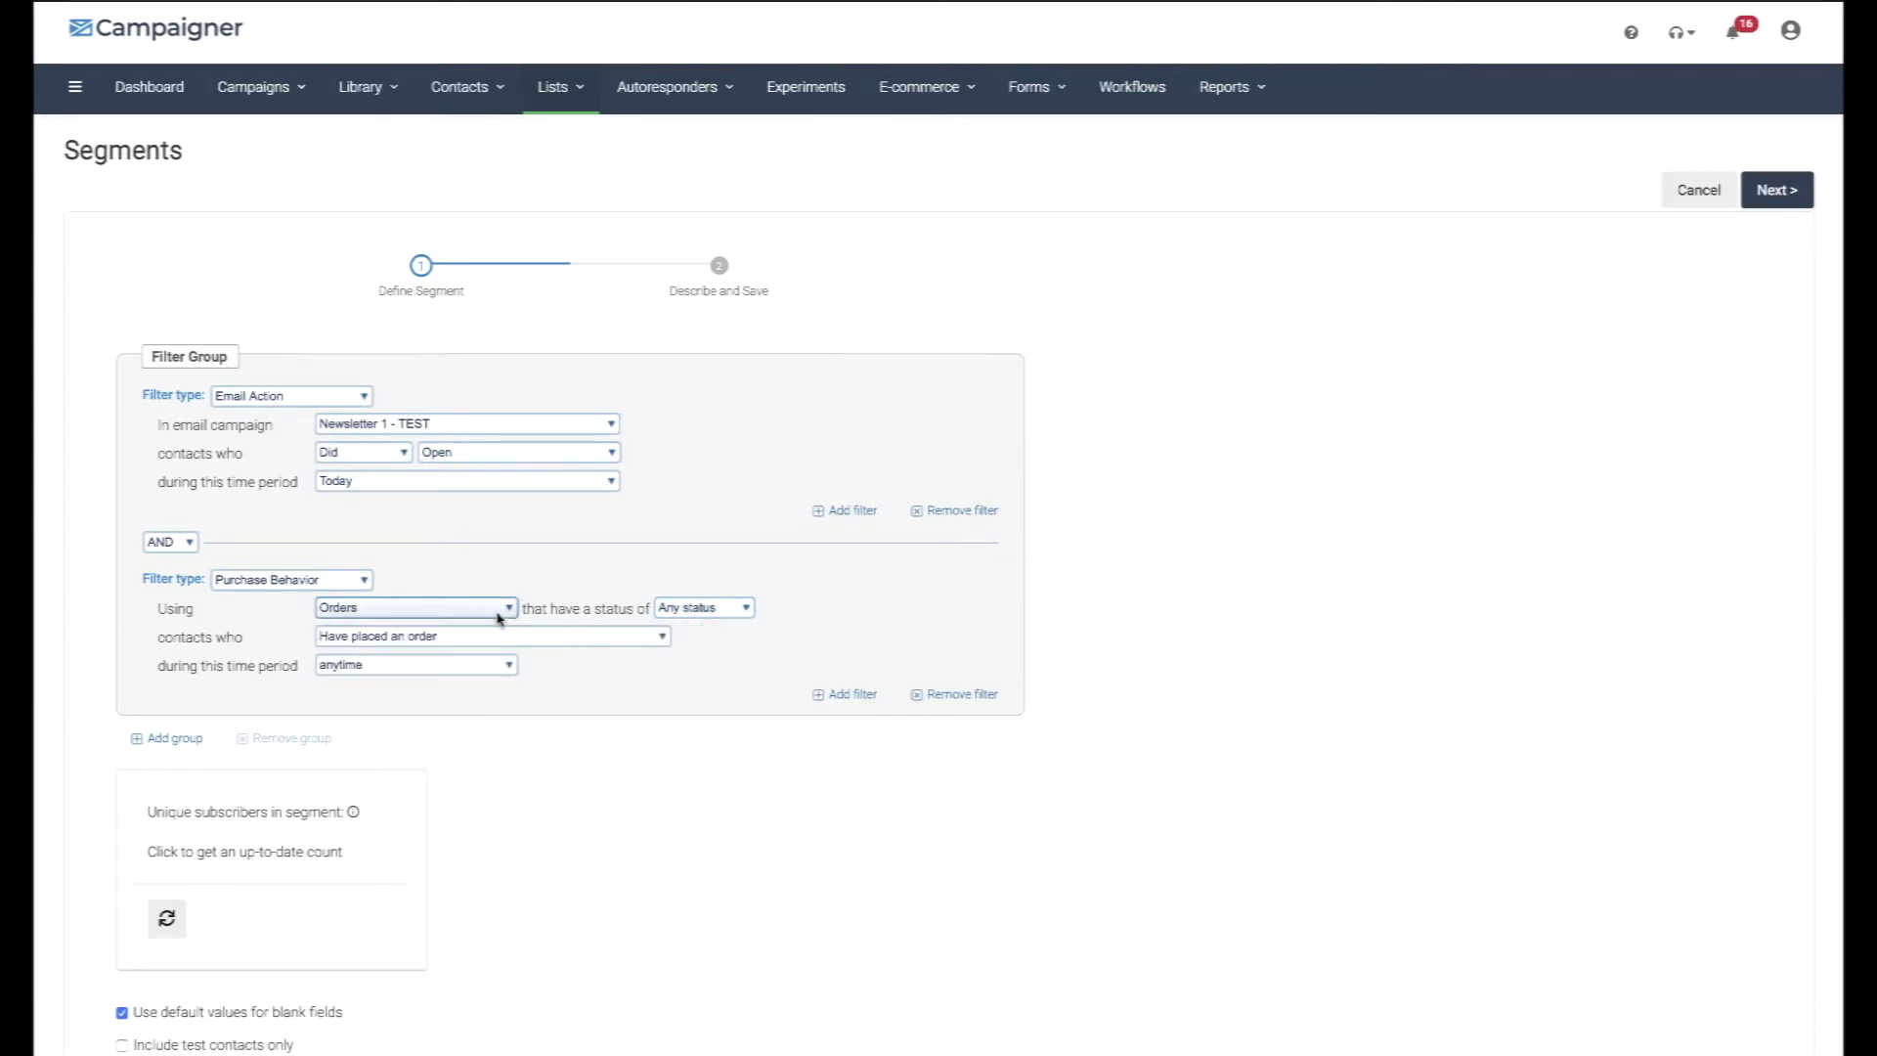
Check the contact order conditions of the purchase filter and set its time period to in the last 90 days.
click(419, 638)
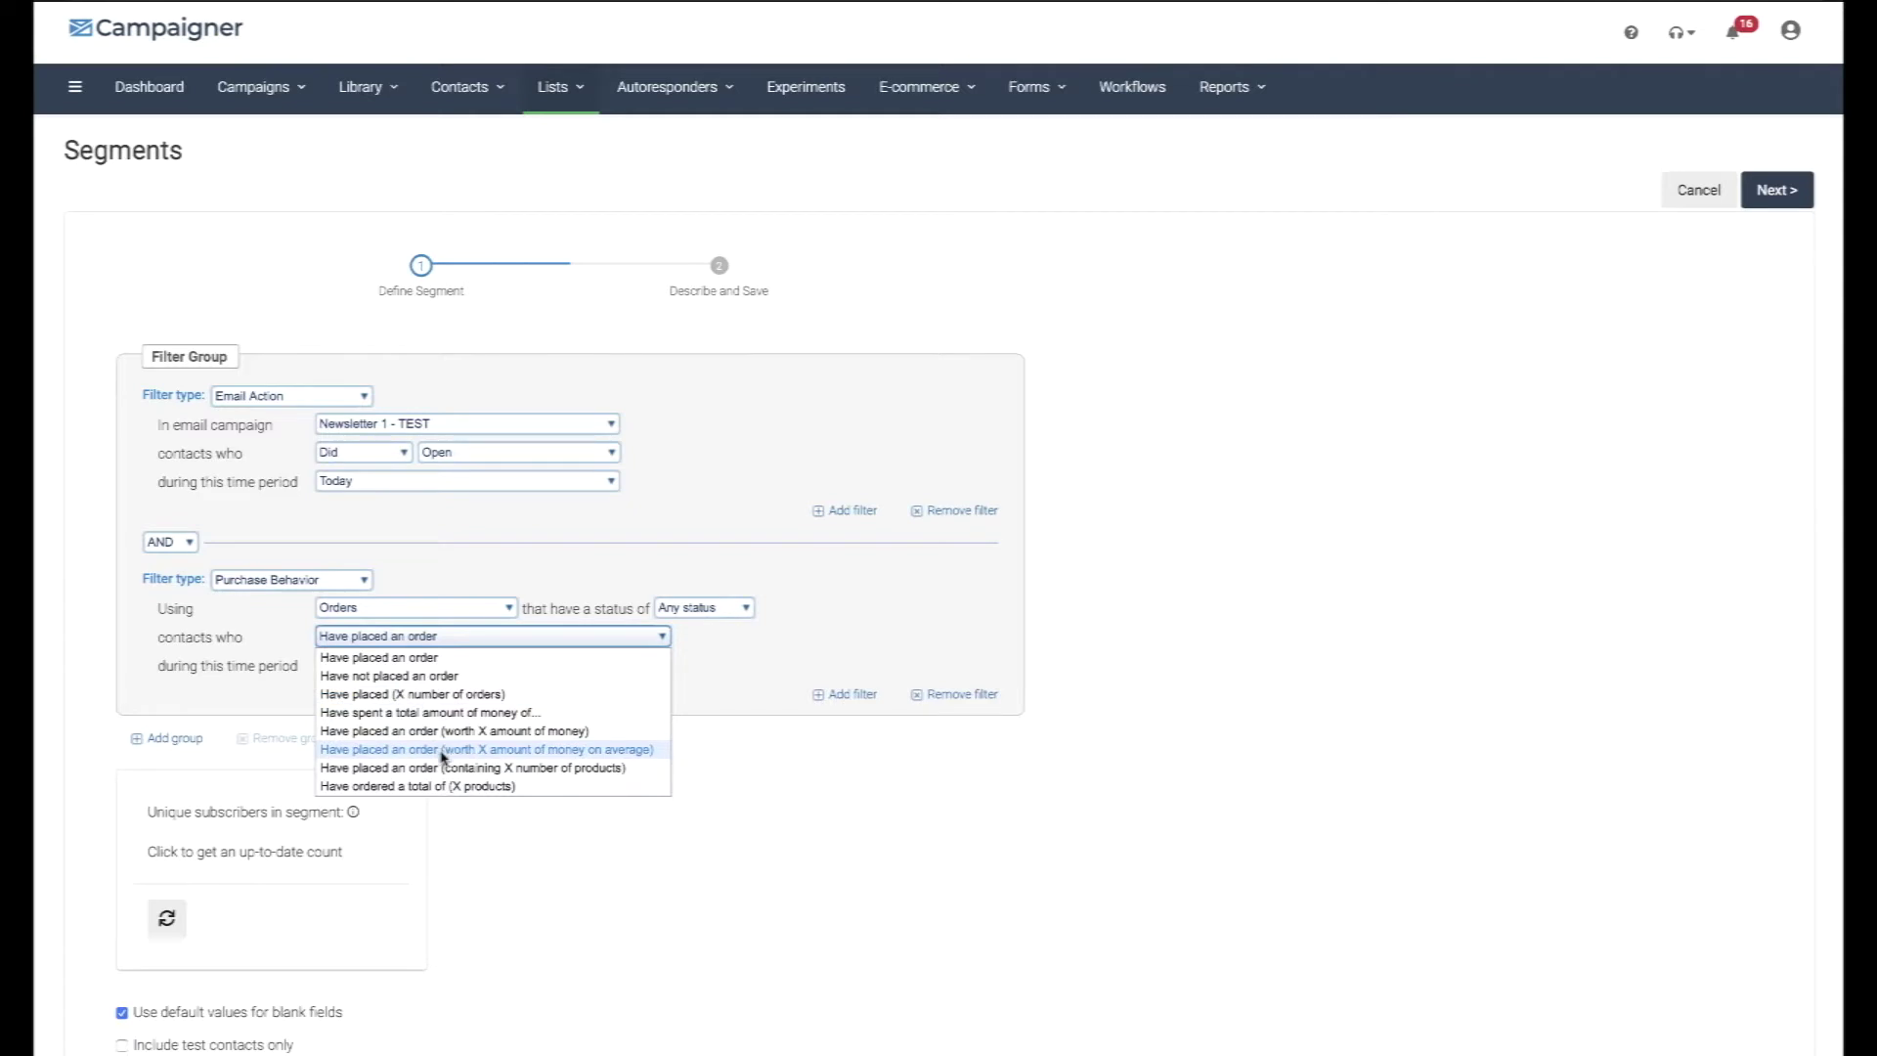
click(749, 659)
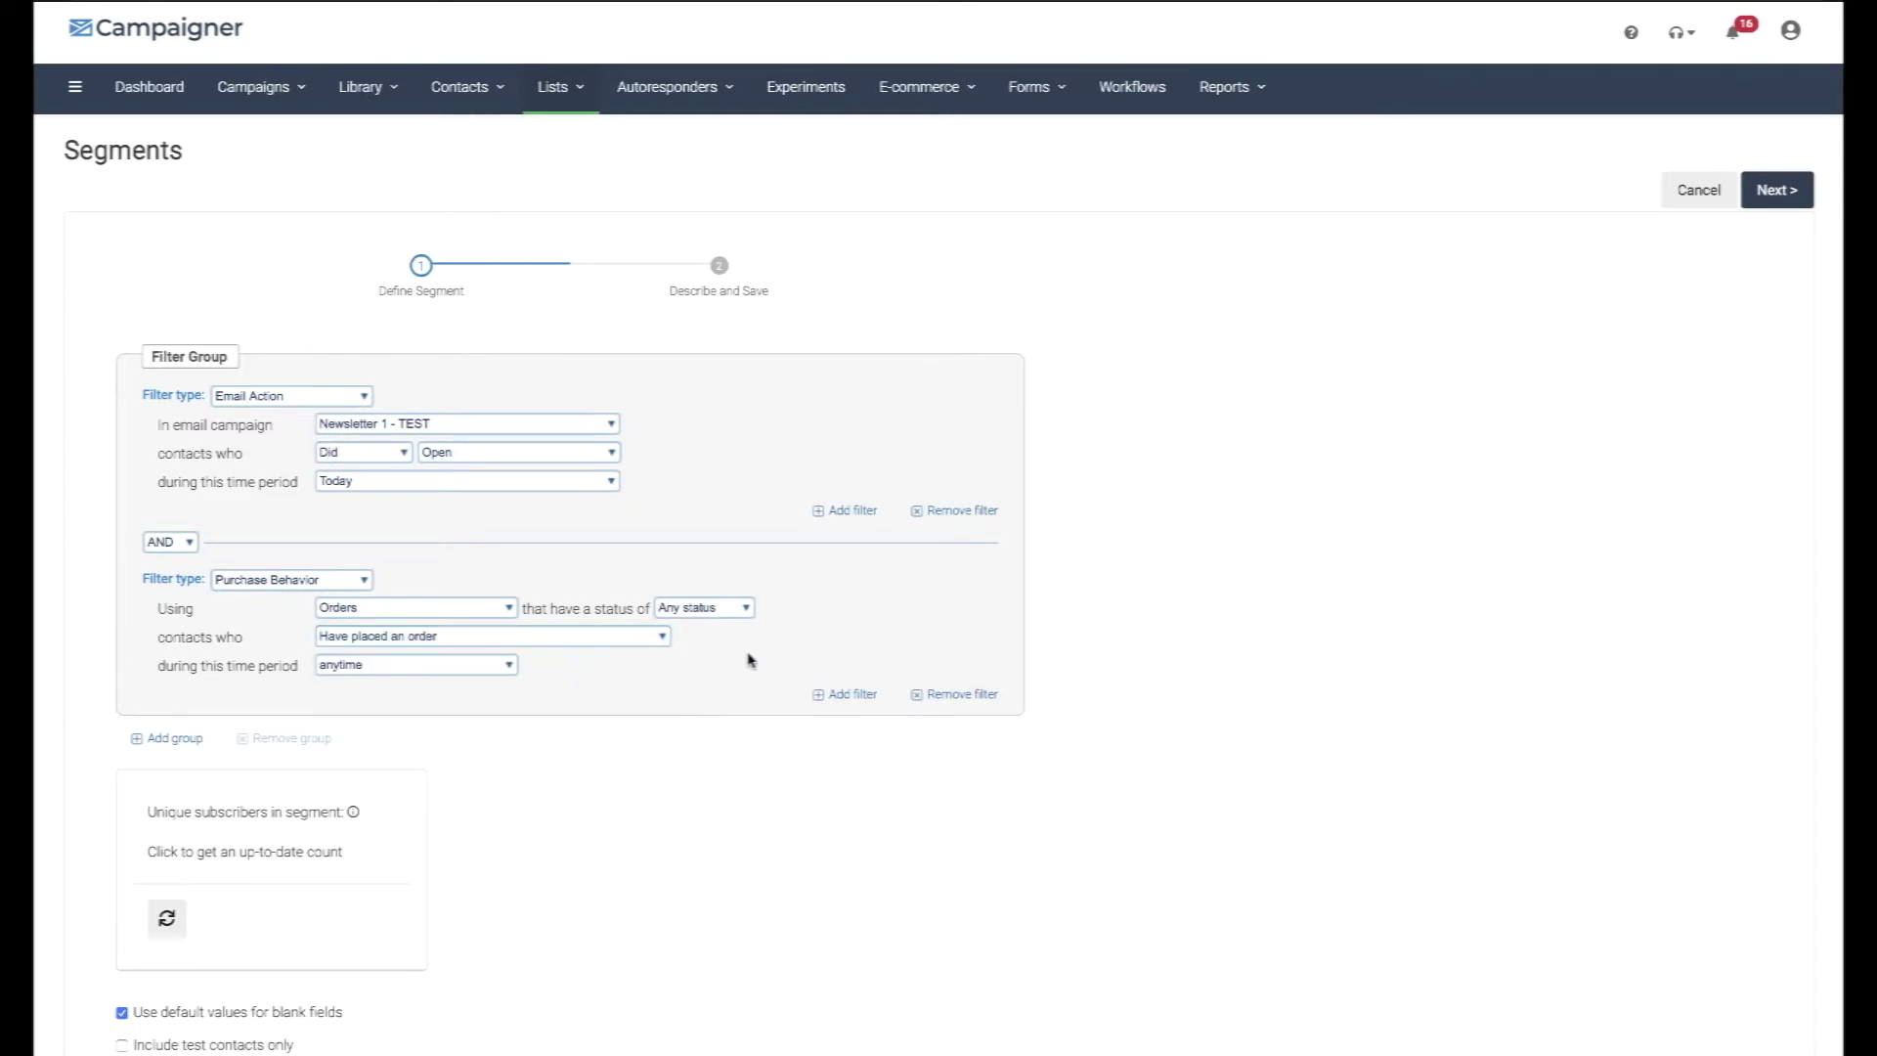
click(419, 668)
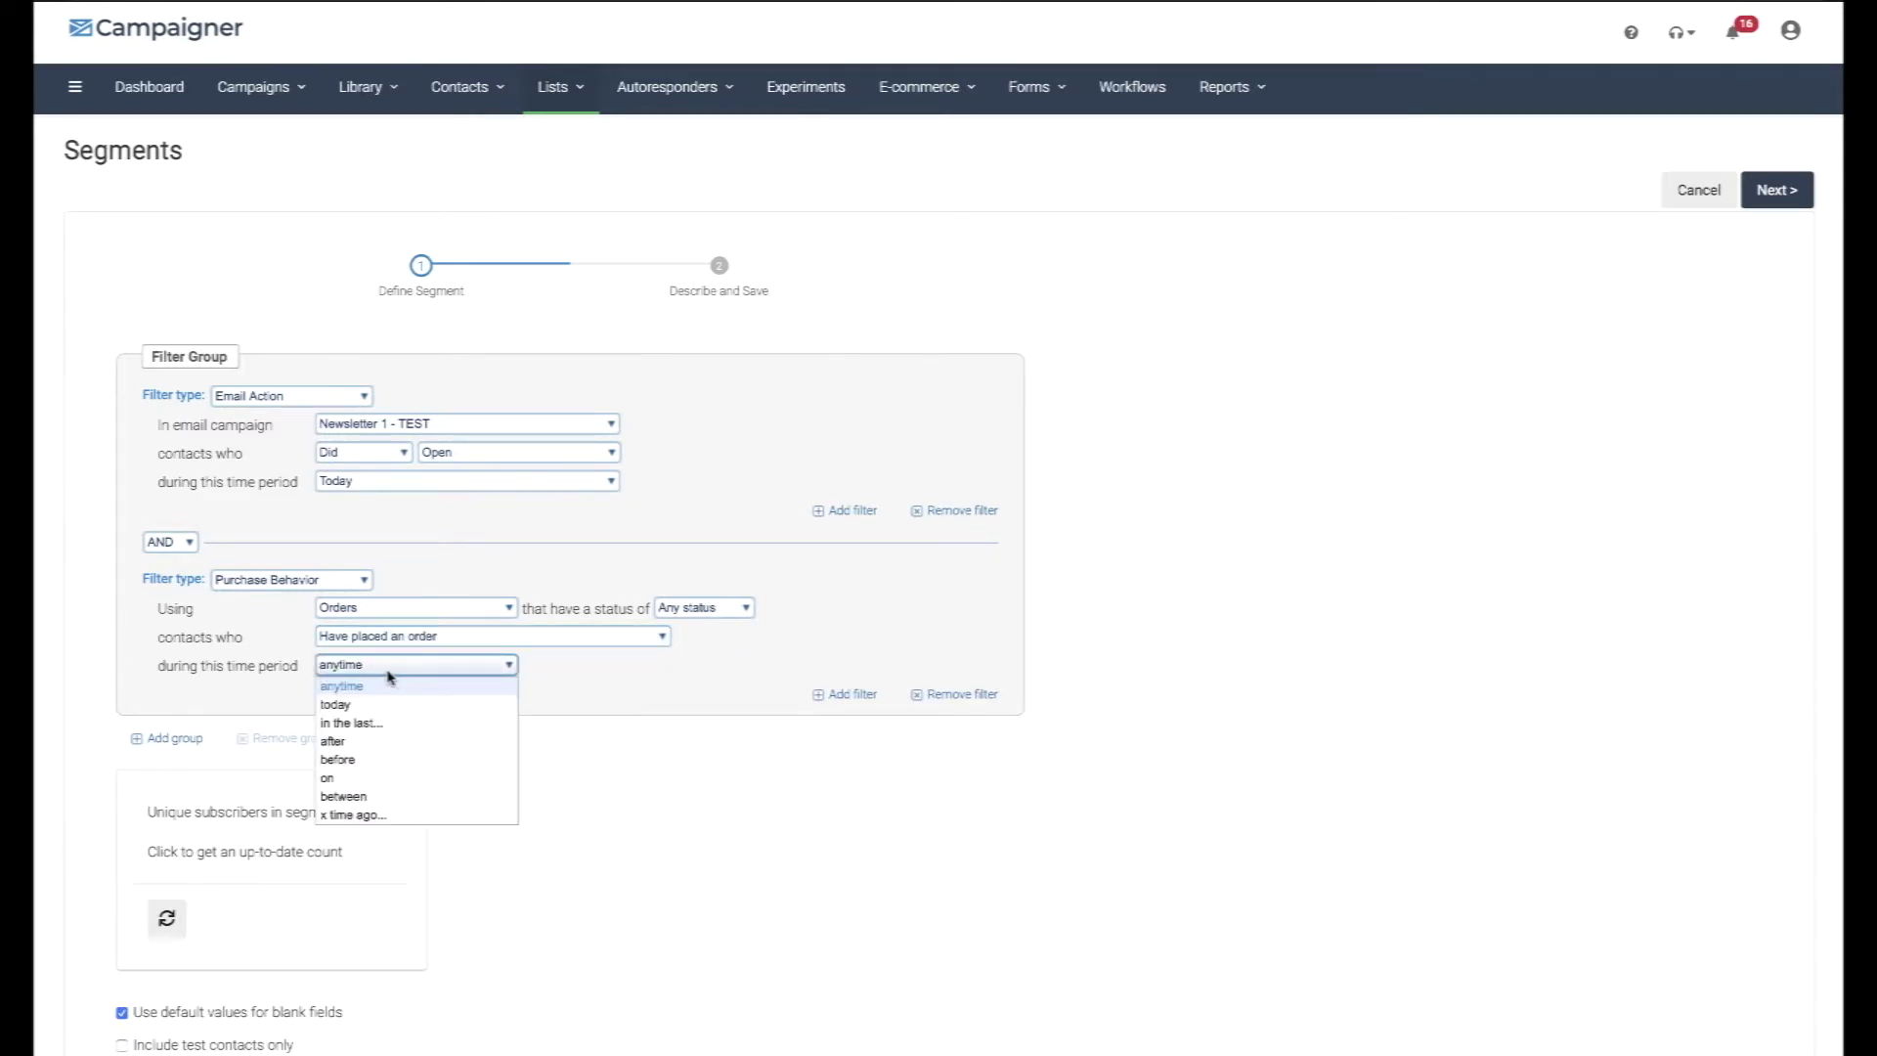
click(369, 724)
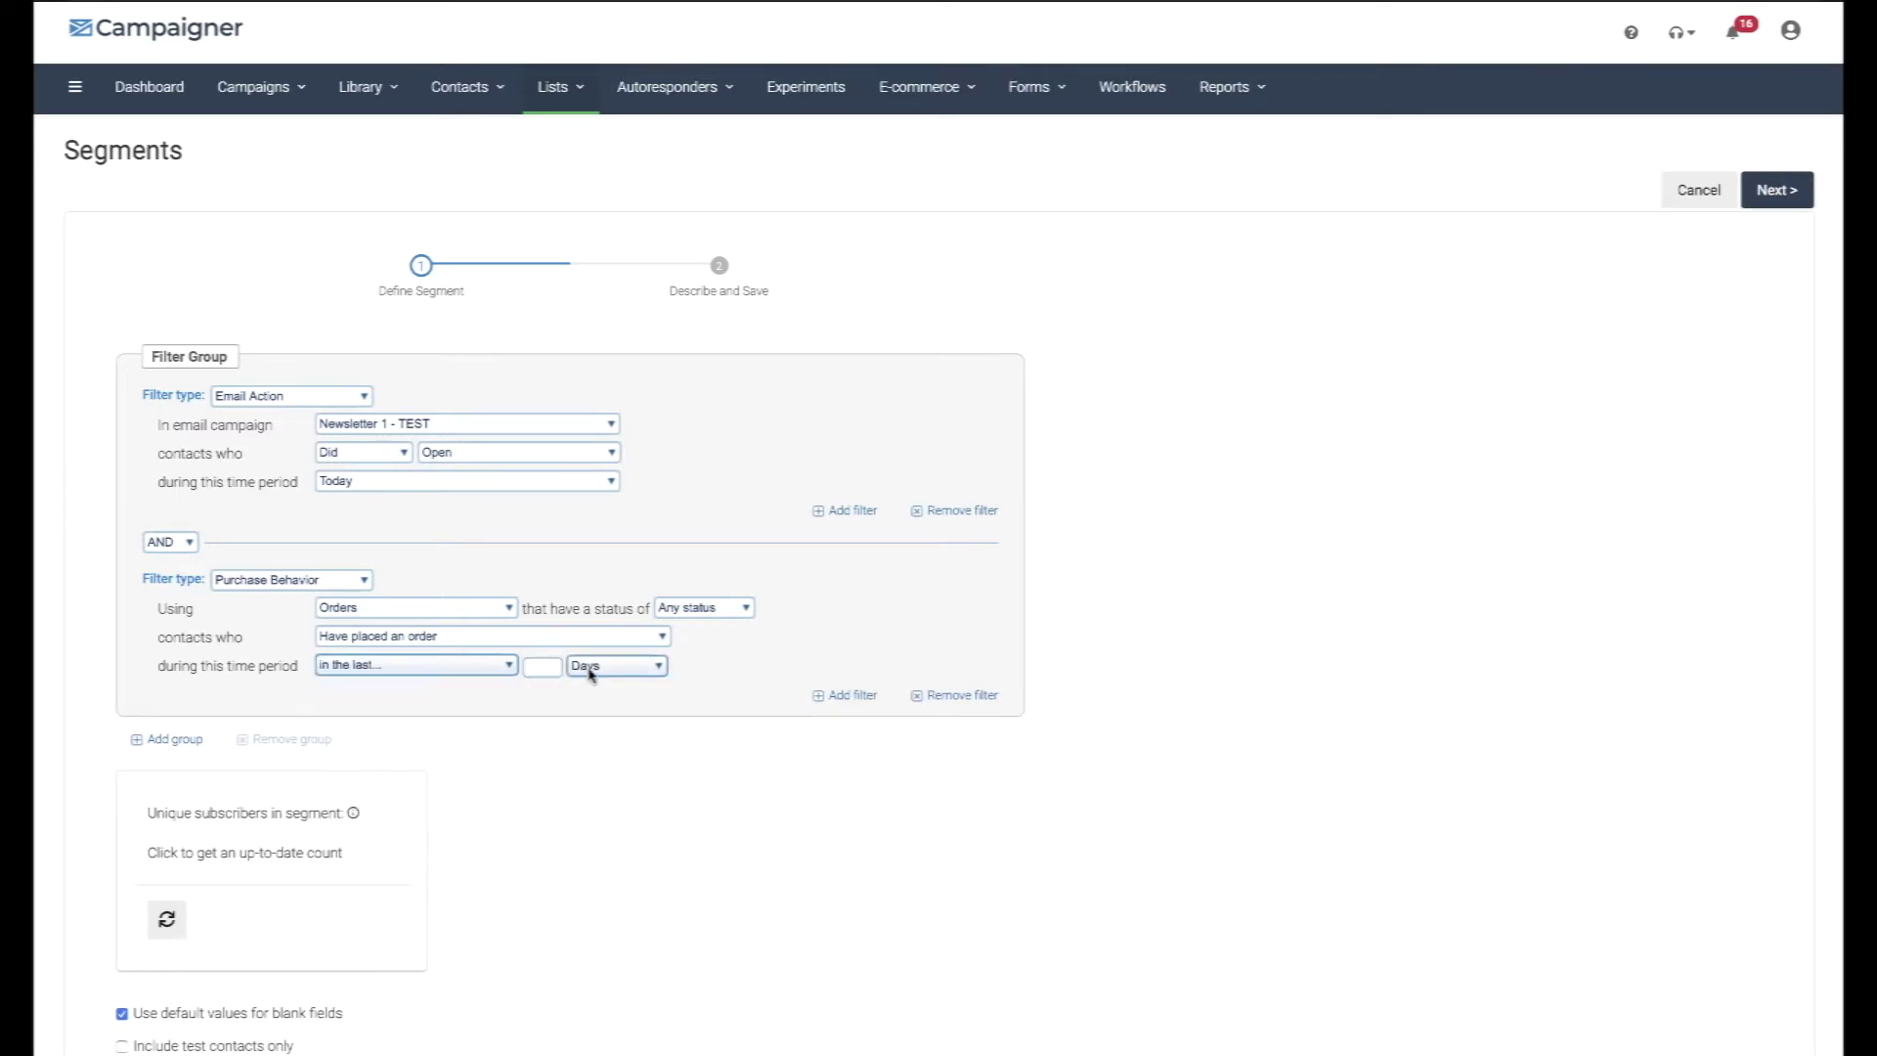
click(539, 673)
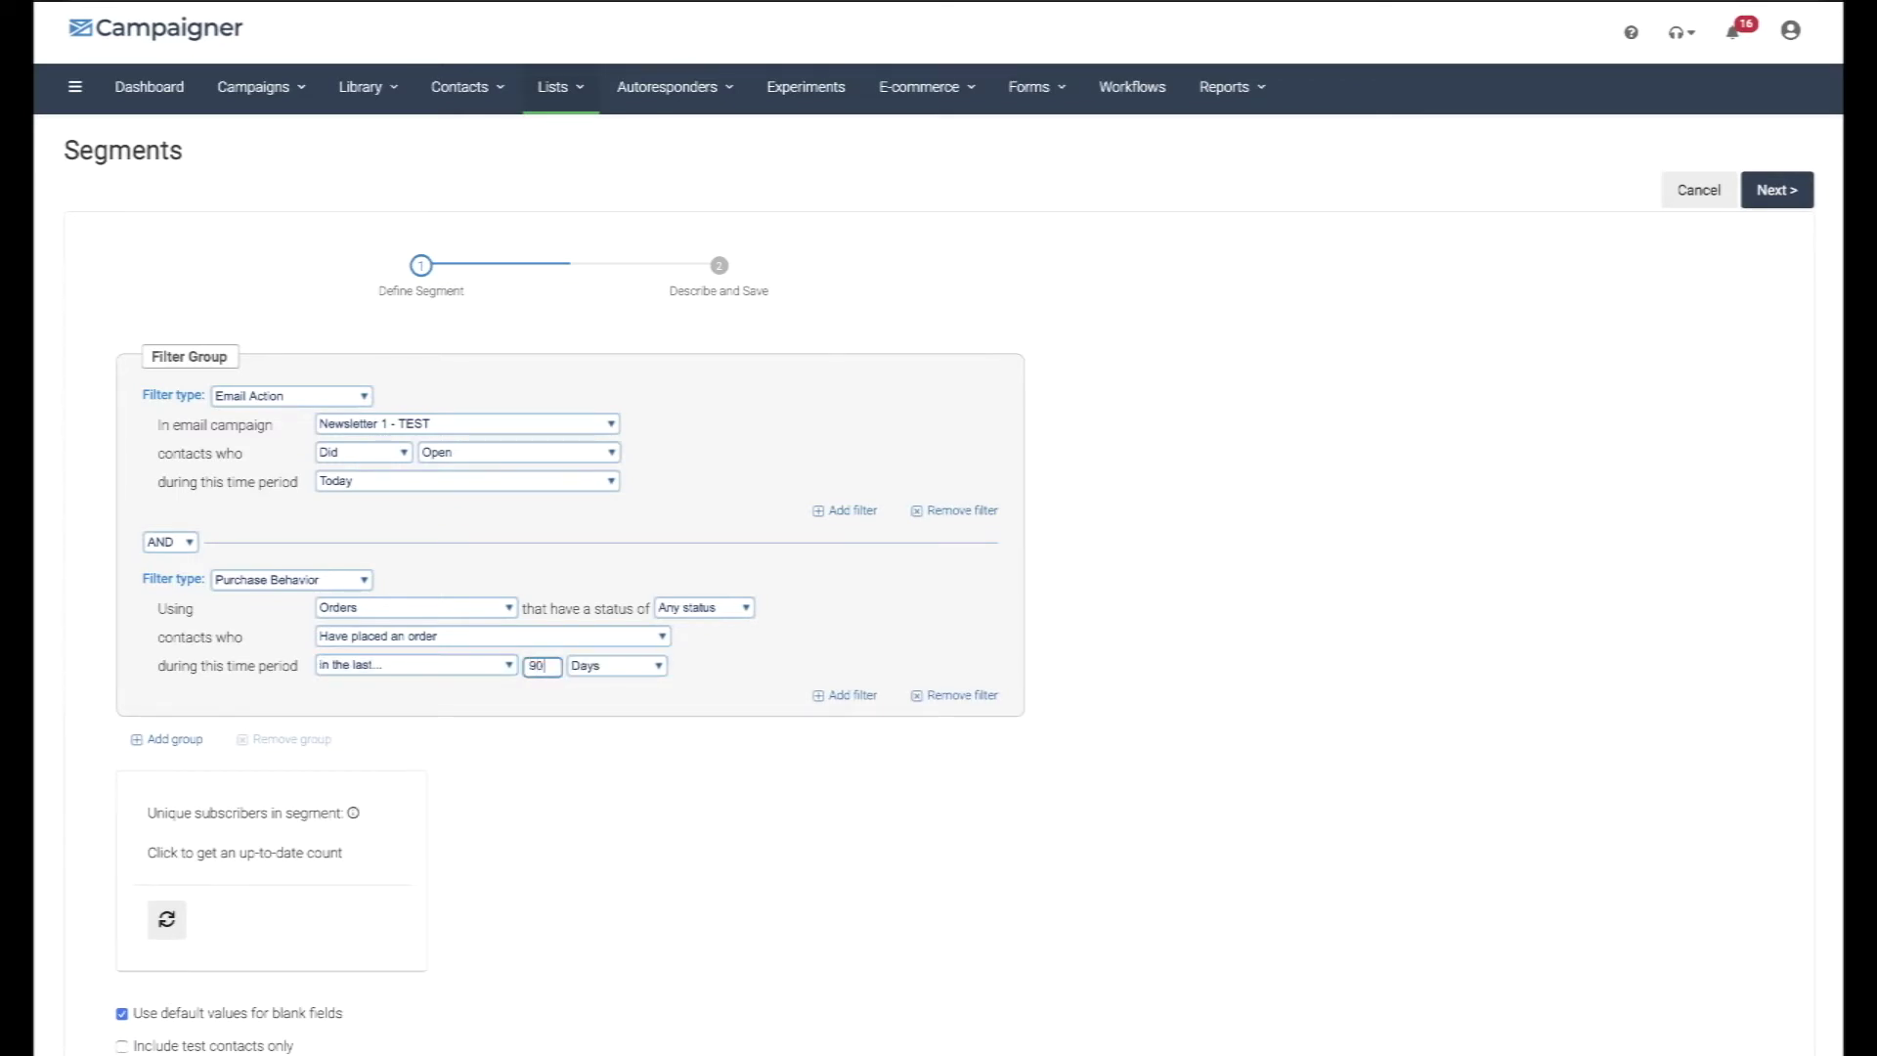
Change the second filter type to Workflow, pick the Thursday, February 4, 2021 workflow, and check the contact action and time period options.
click(291, 580)
click(259, 725)
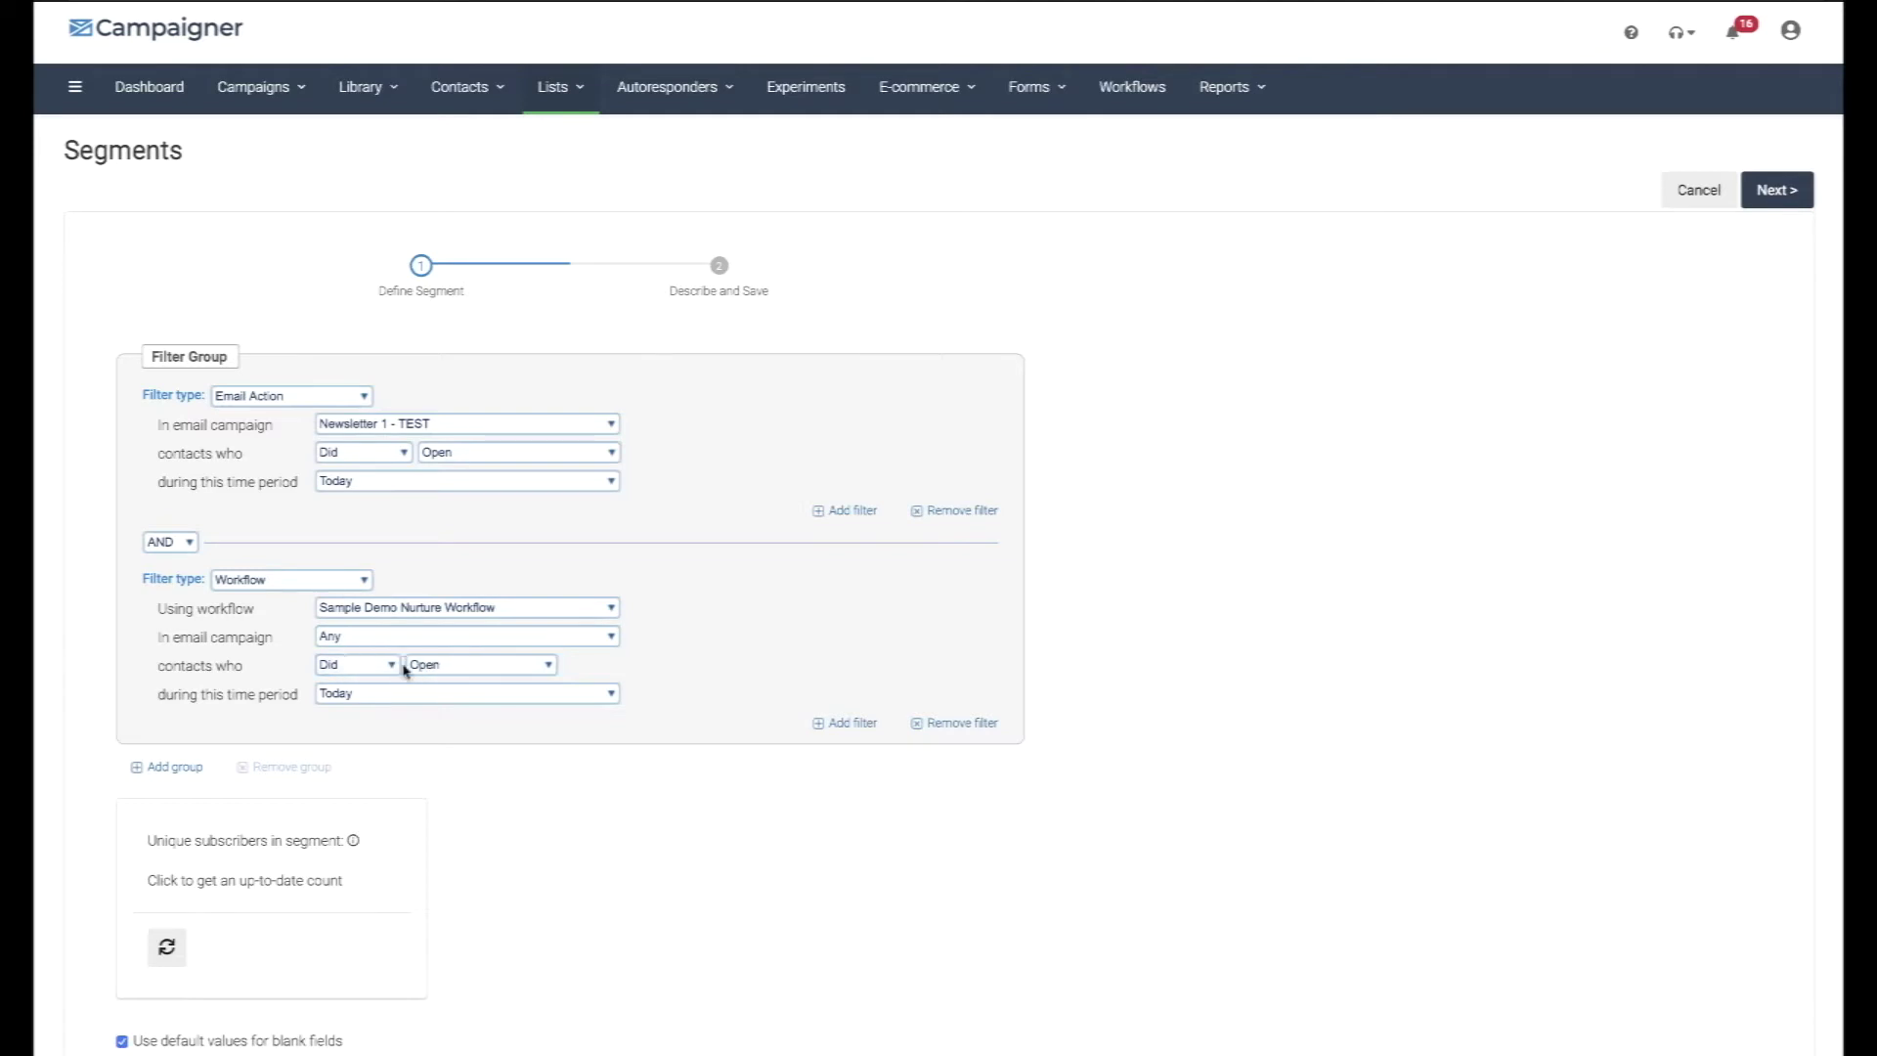
click(369, 609)
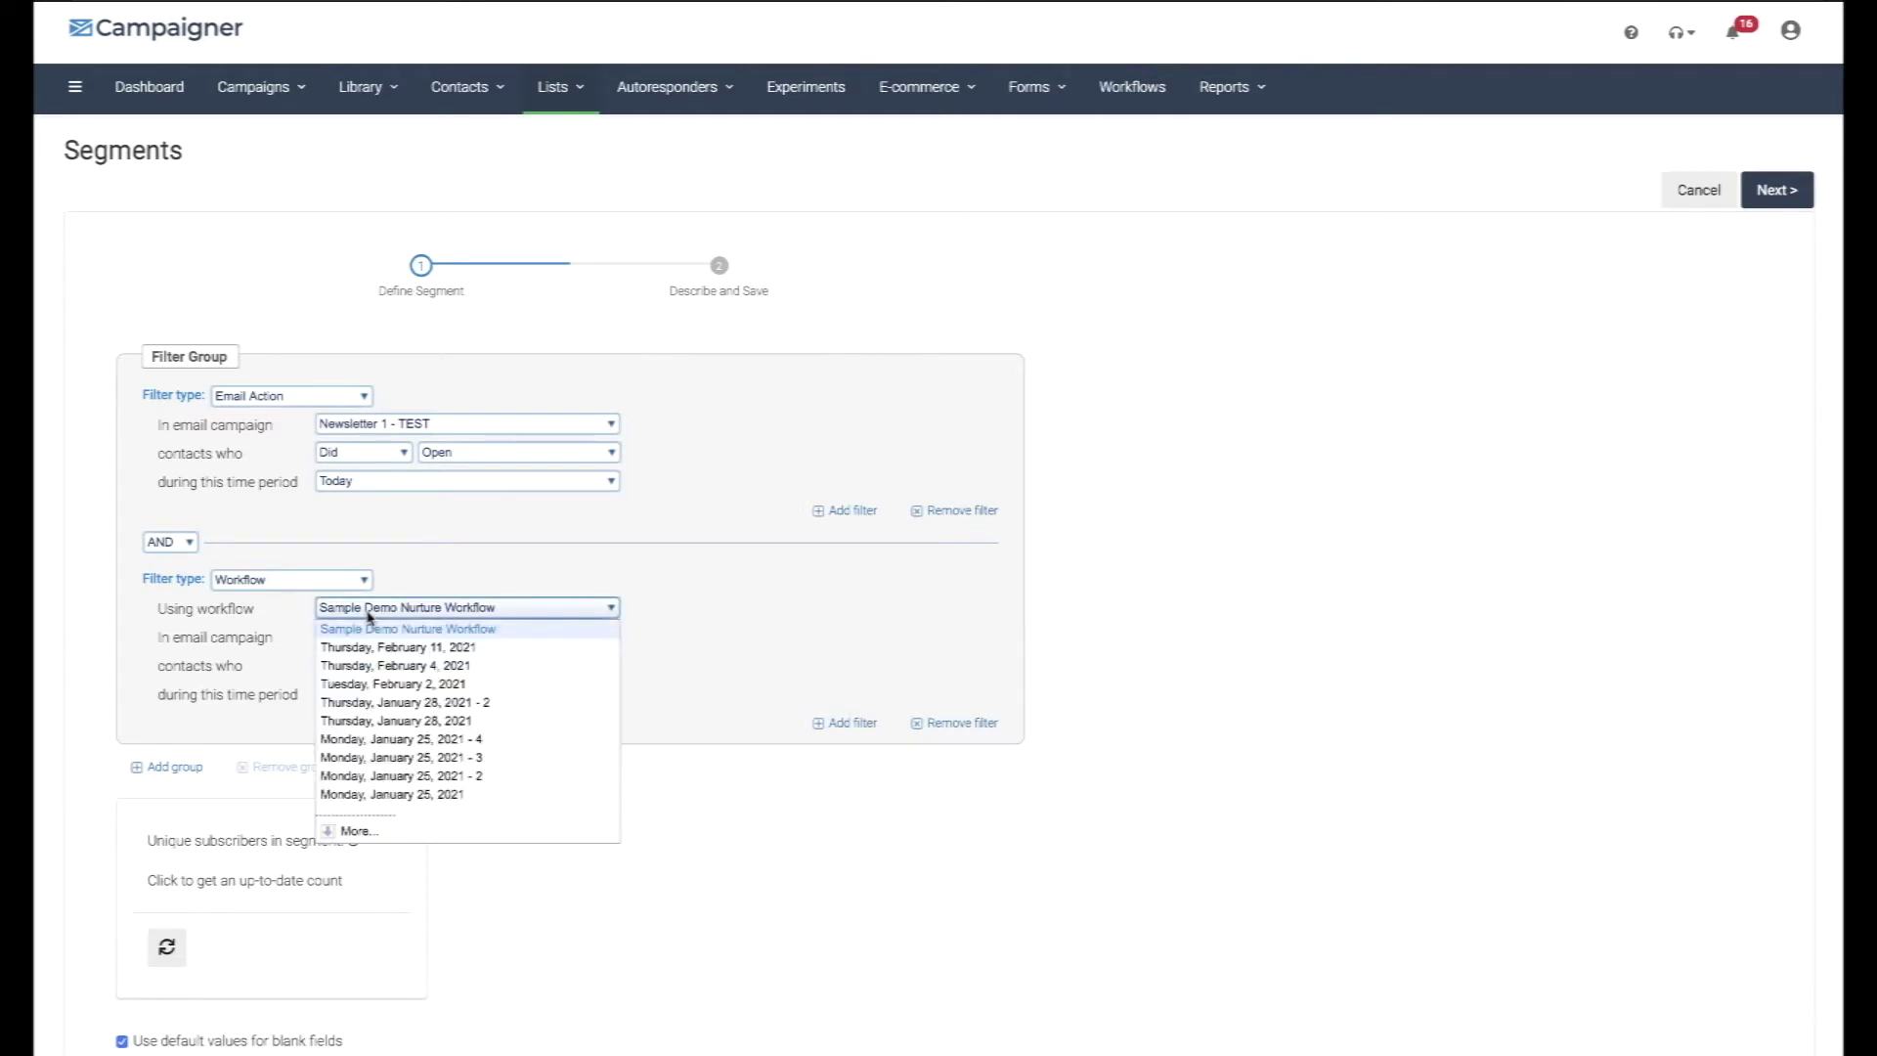
click(352, 665)
click(435, 665)
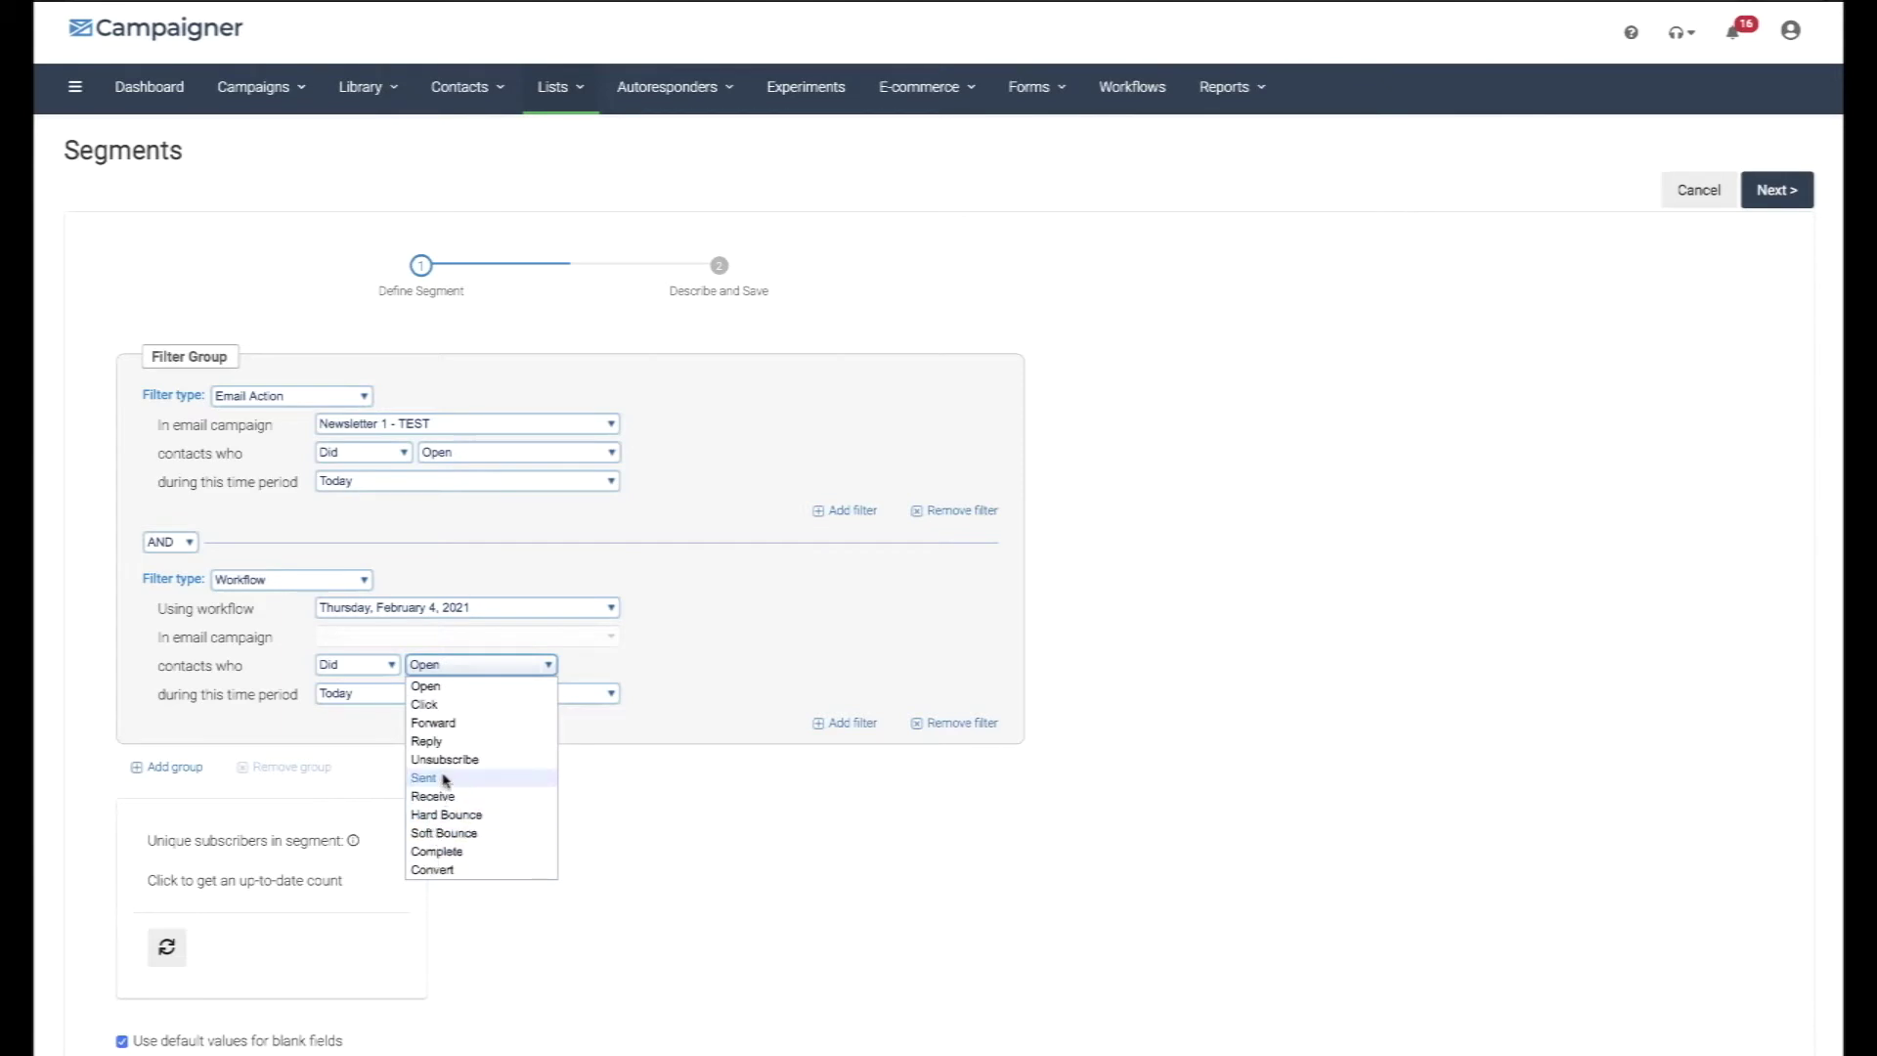
click(354, 731)
click(363, 706)
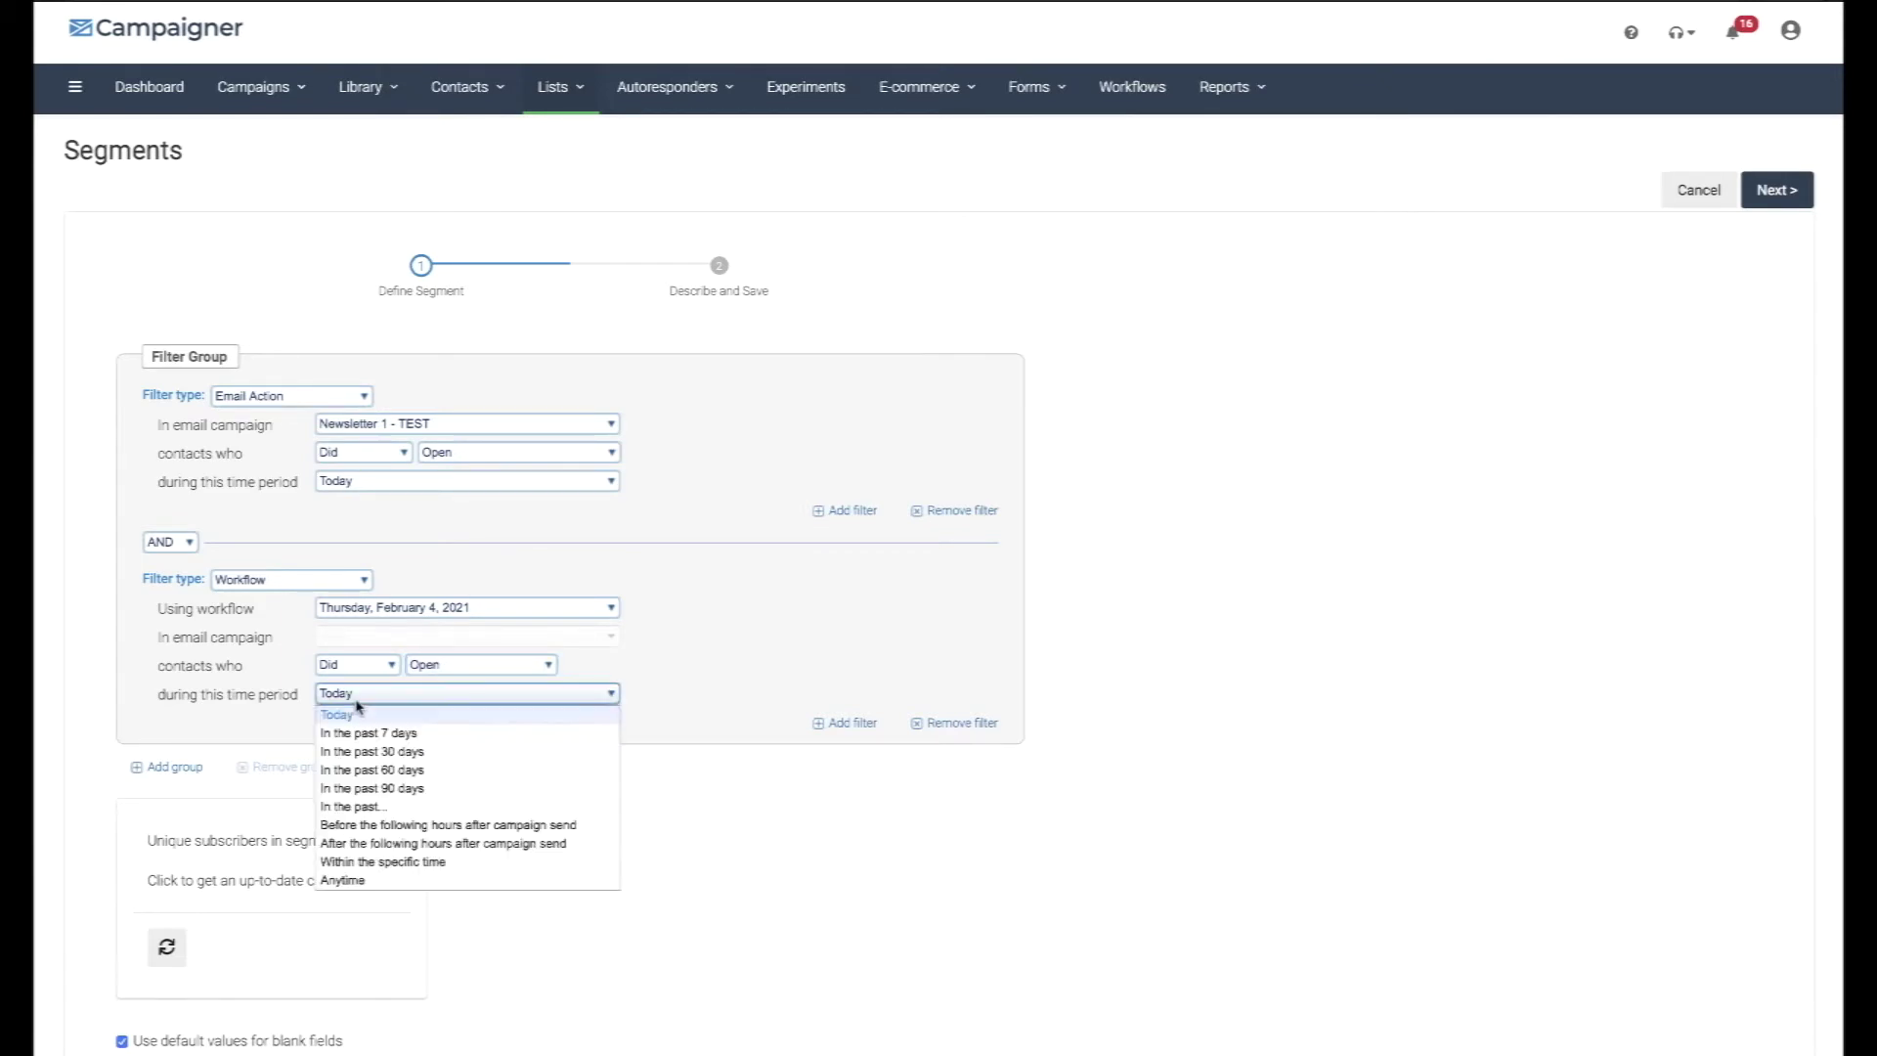
click(286, 668)
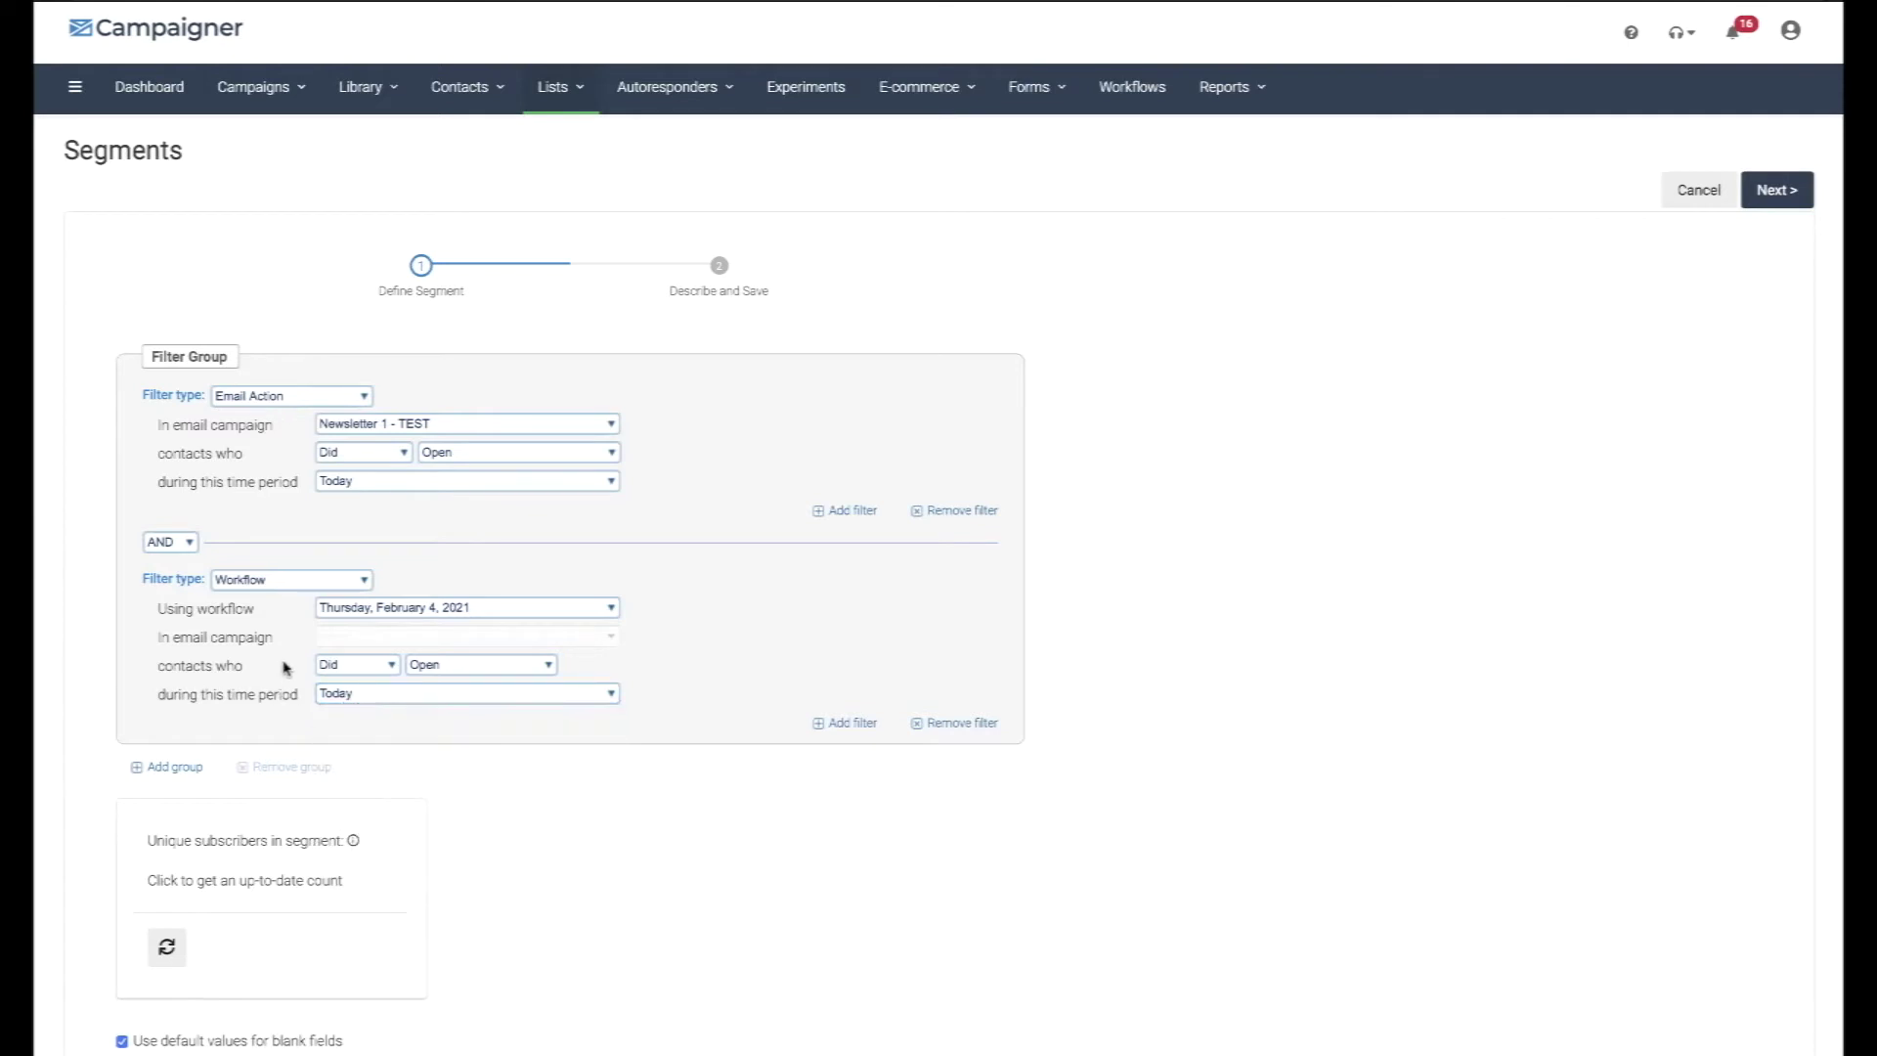
Change the second filter type to SMS Action and check its campaign, contact action and time period options.
click(271, 580)
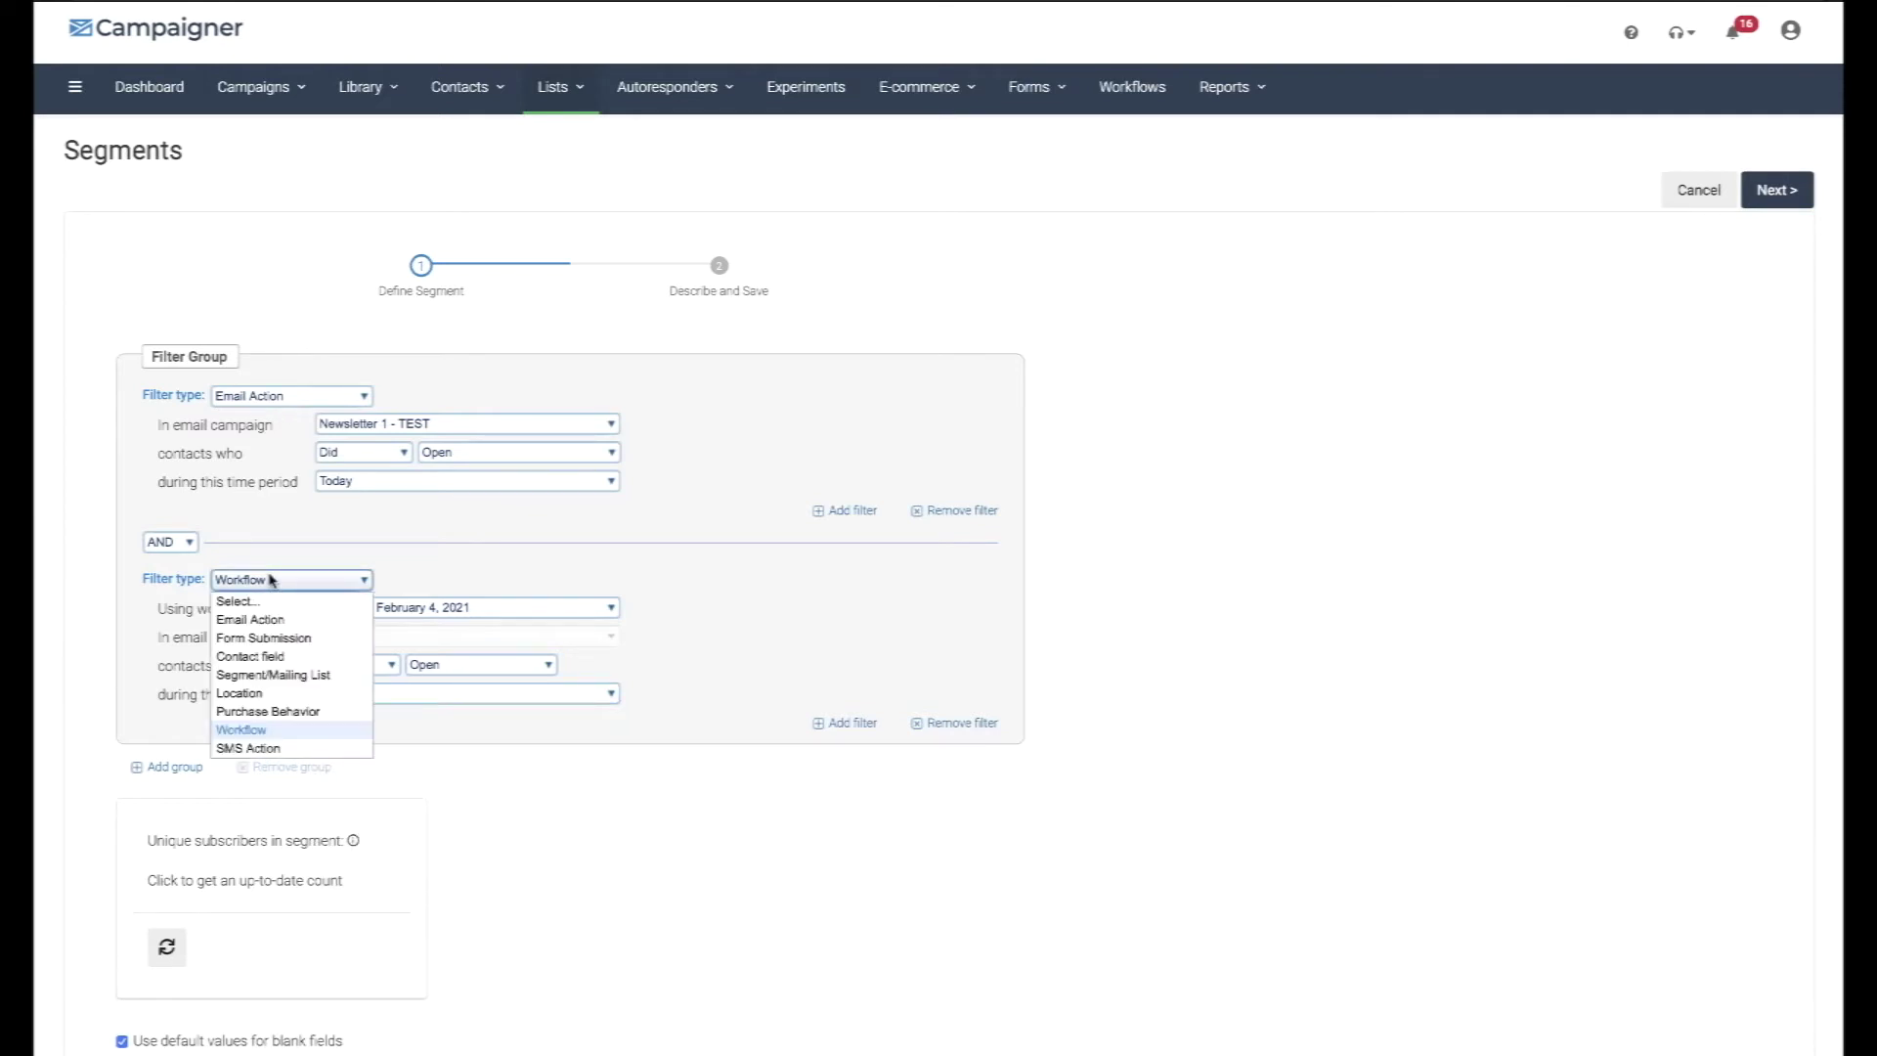
click(277, 748)
click(349, 609)
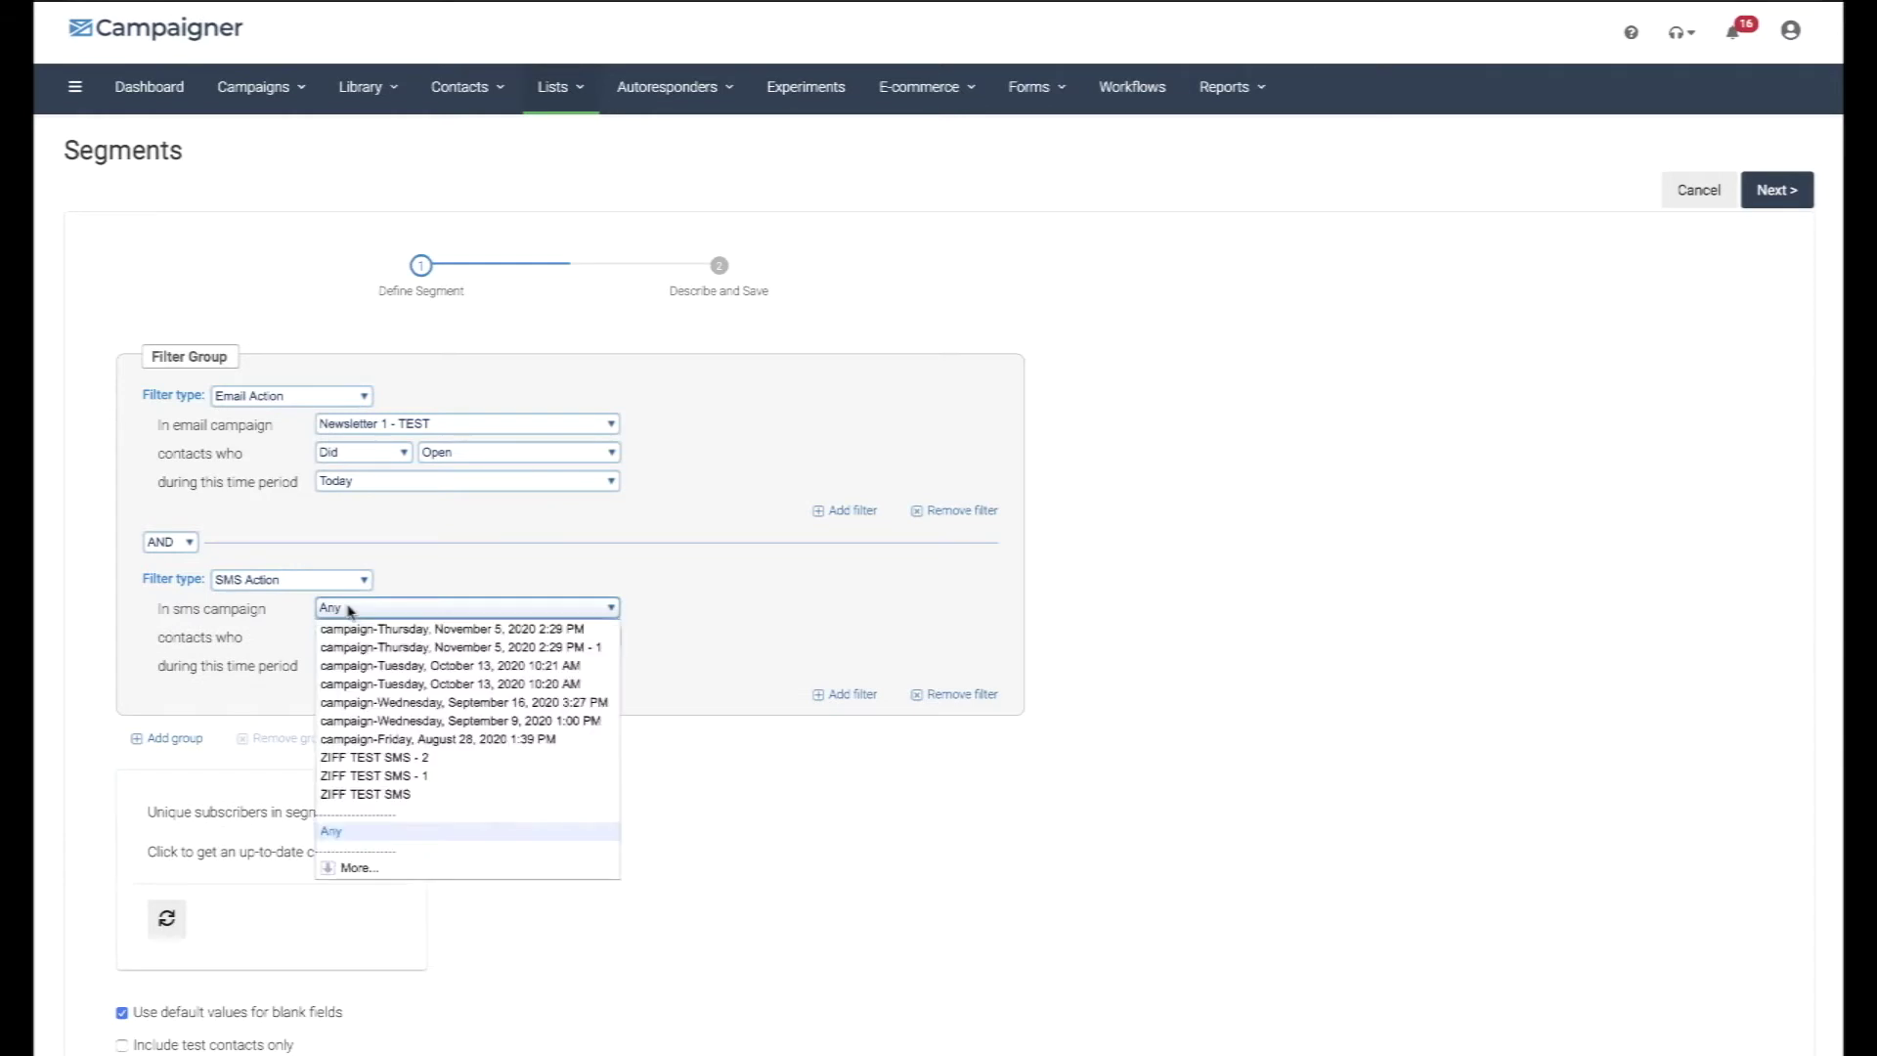
click(304, 635)
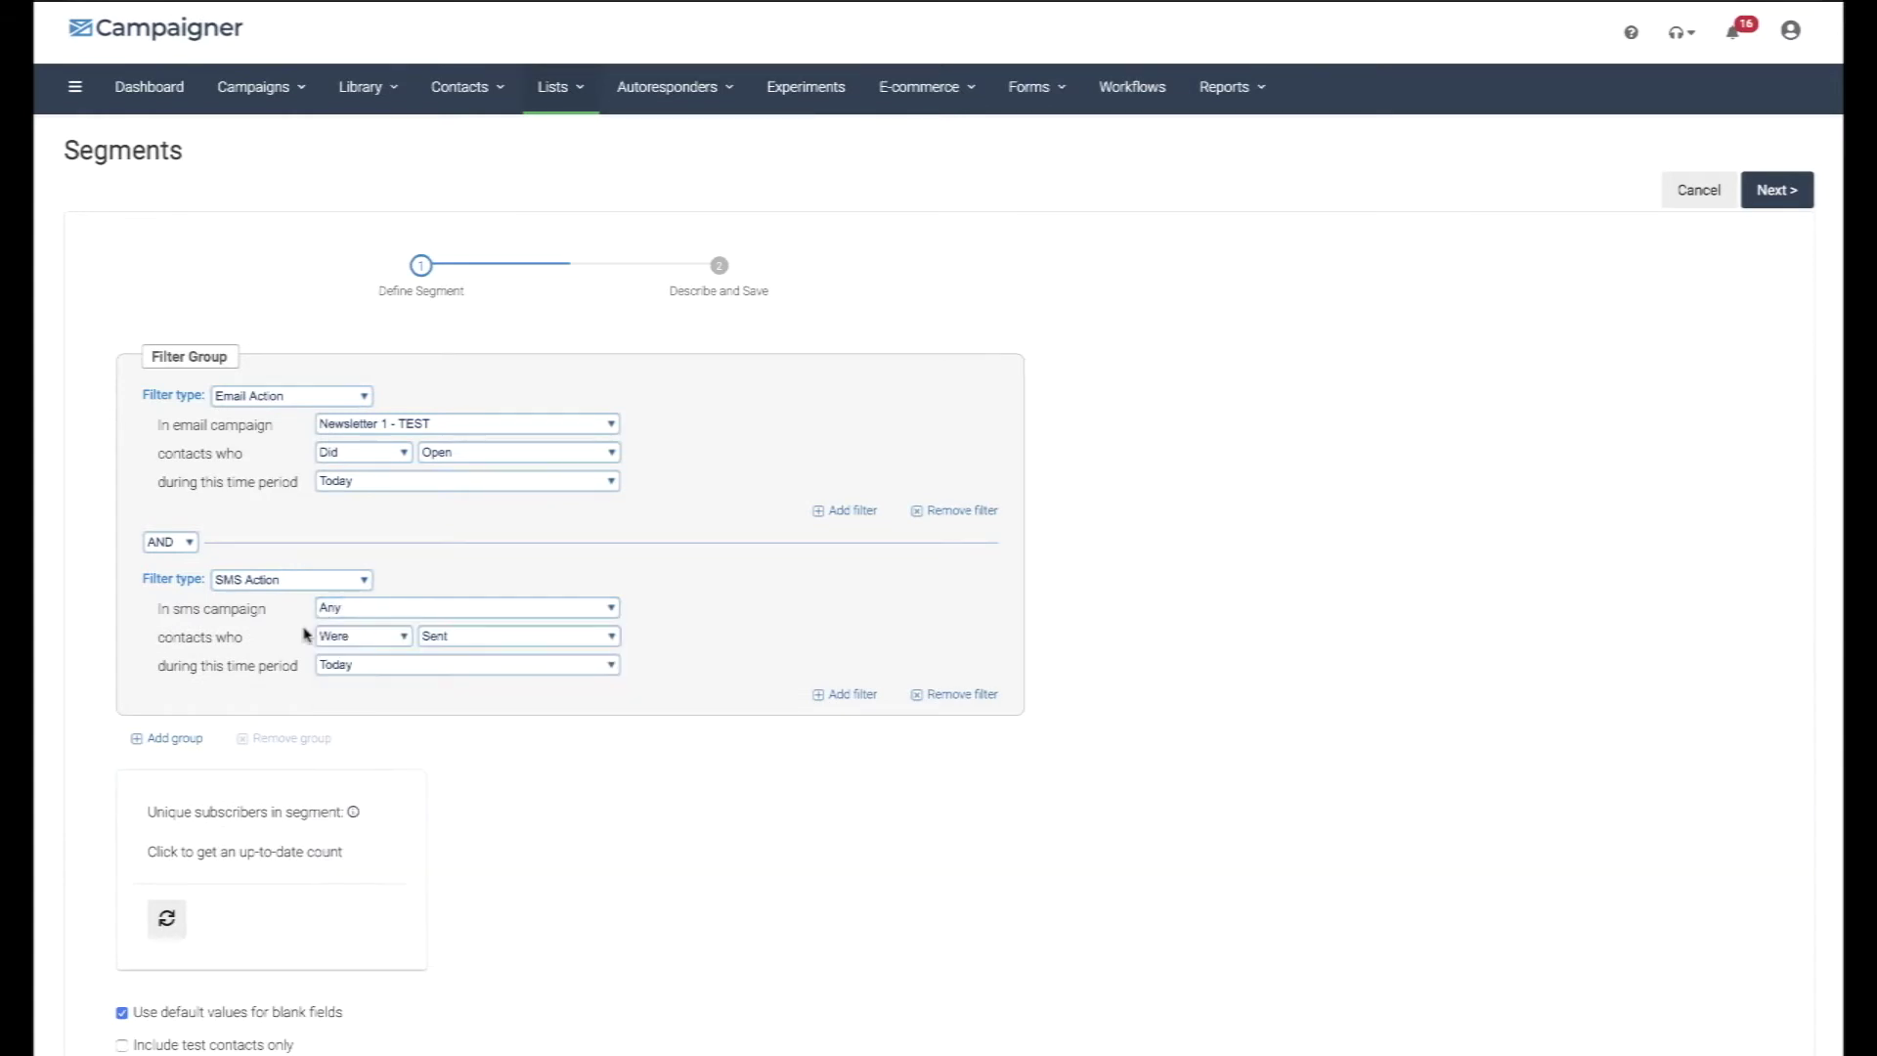
click(341, 642)
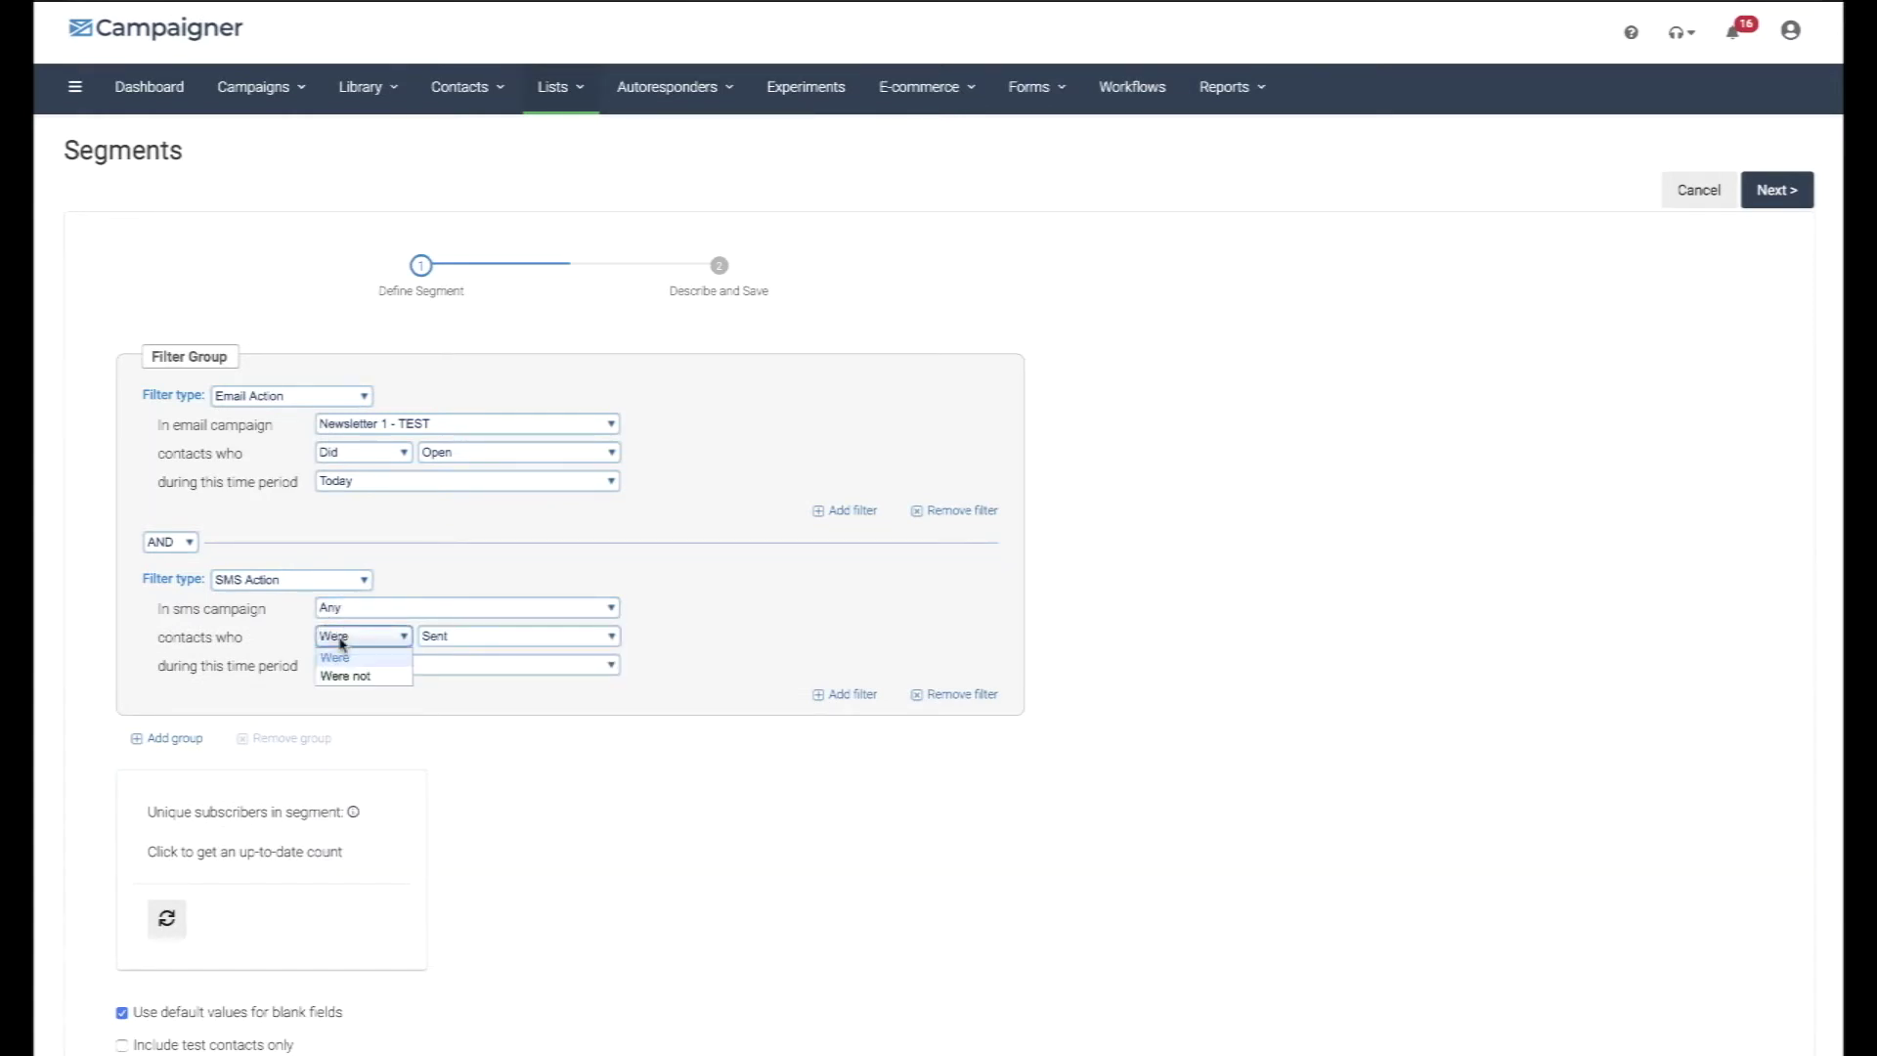
click(465, 637)
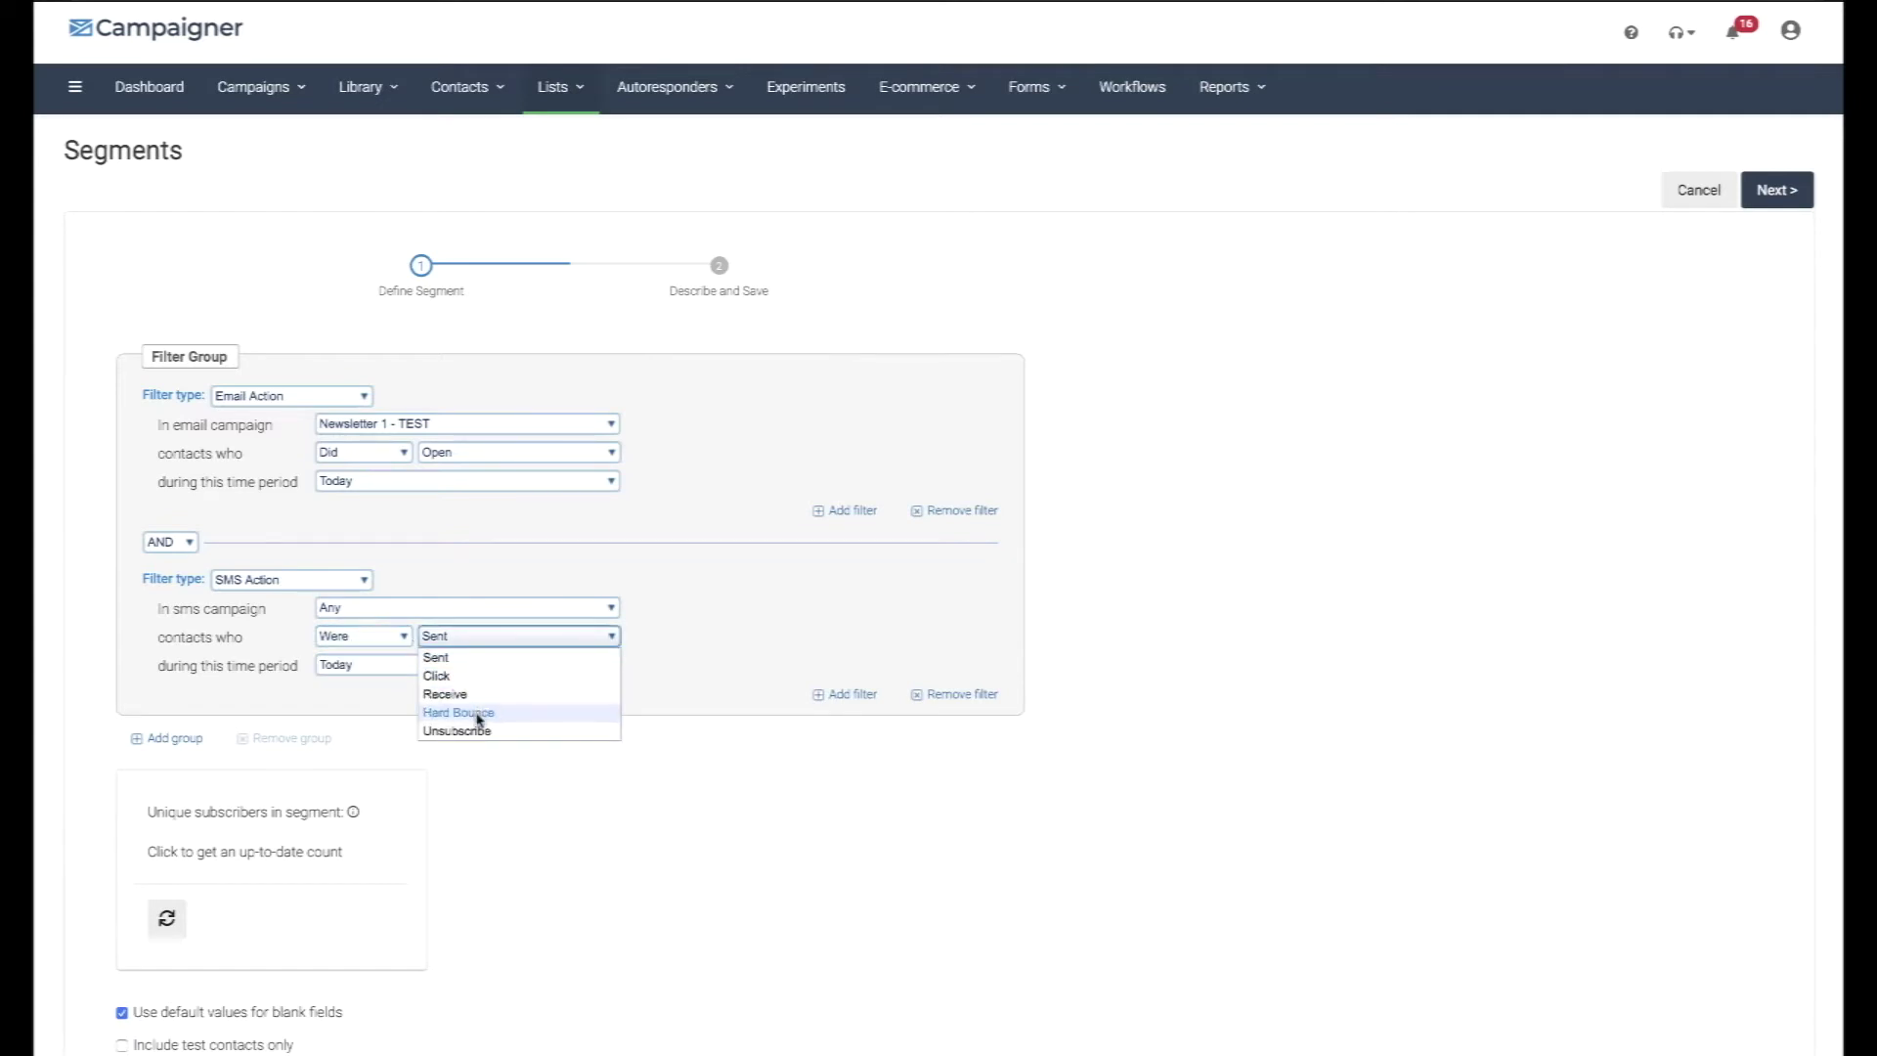
click(387, 694)
click(381, 666)
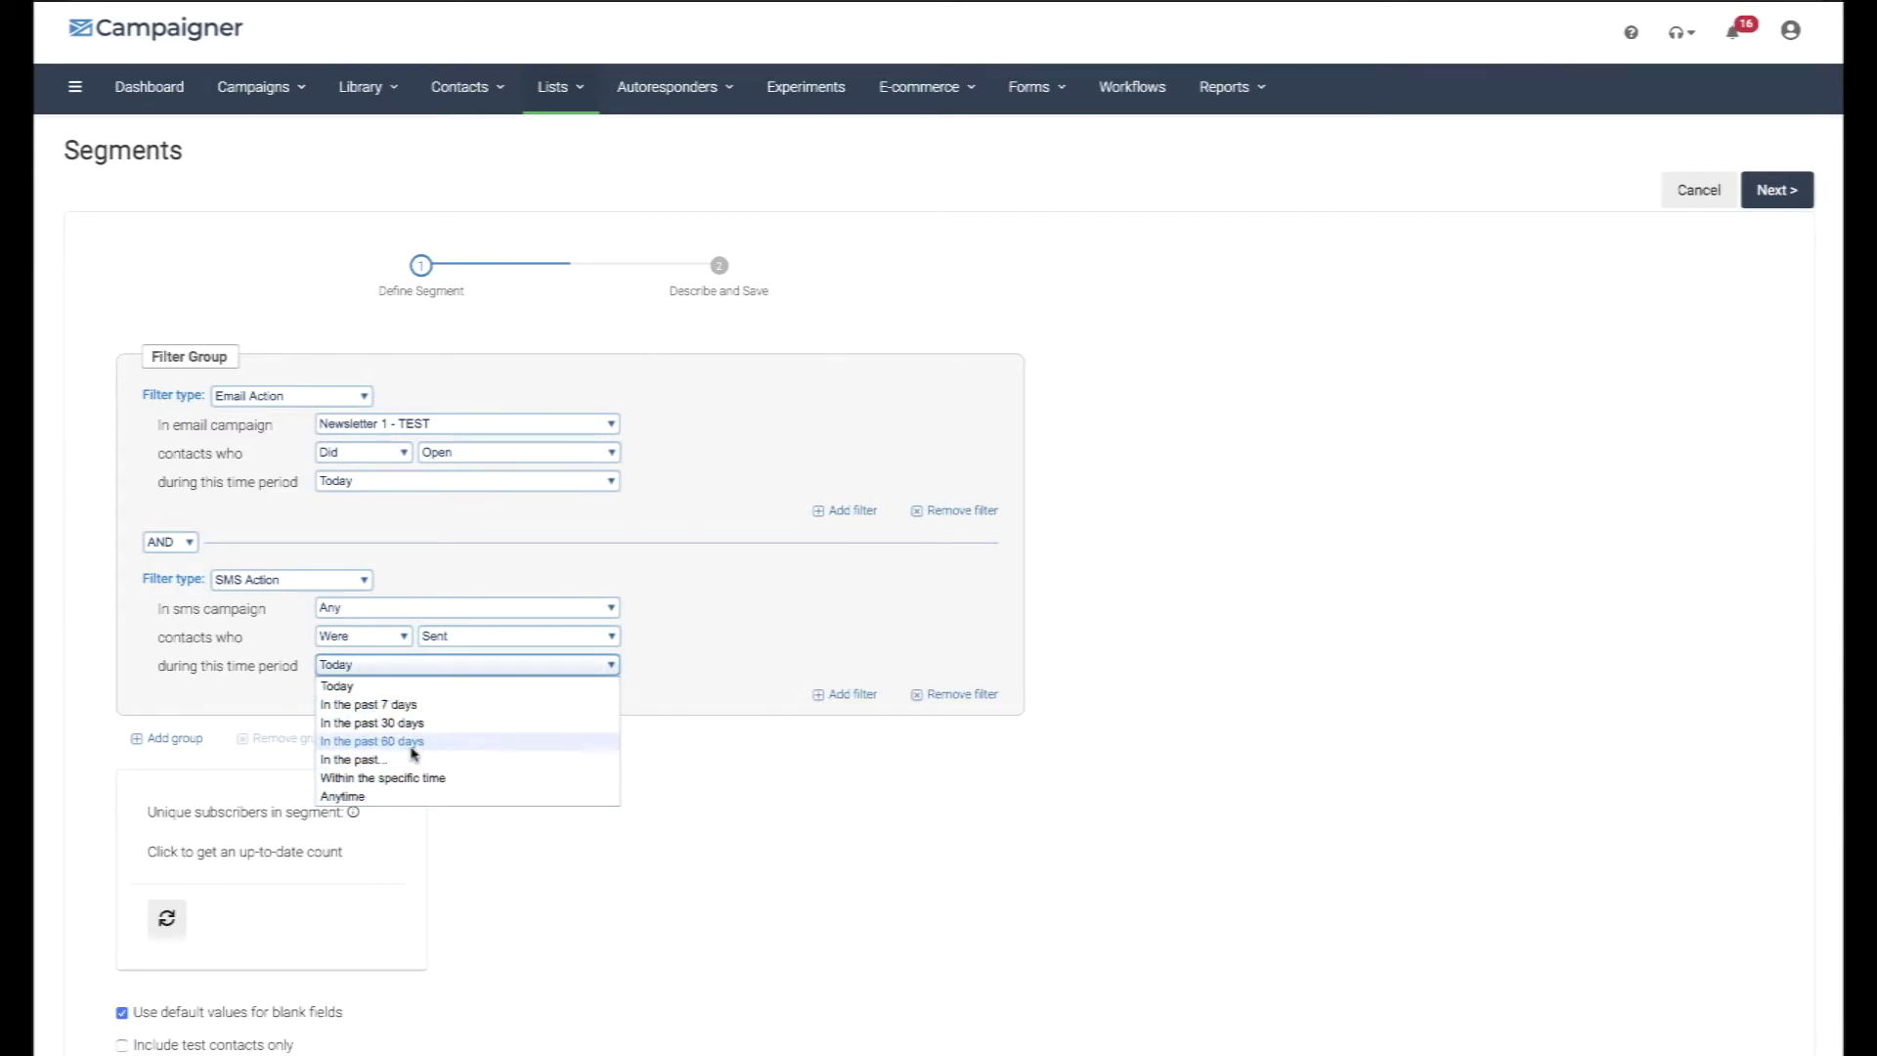
click(279, 688)
click(259, 581)
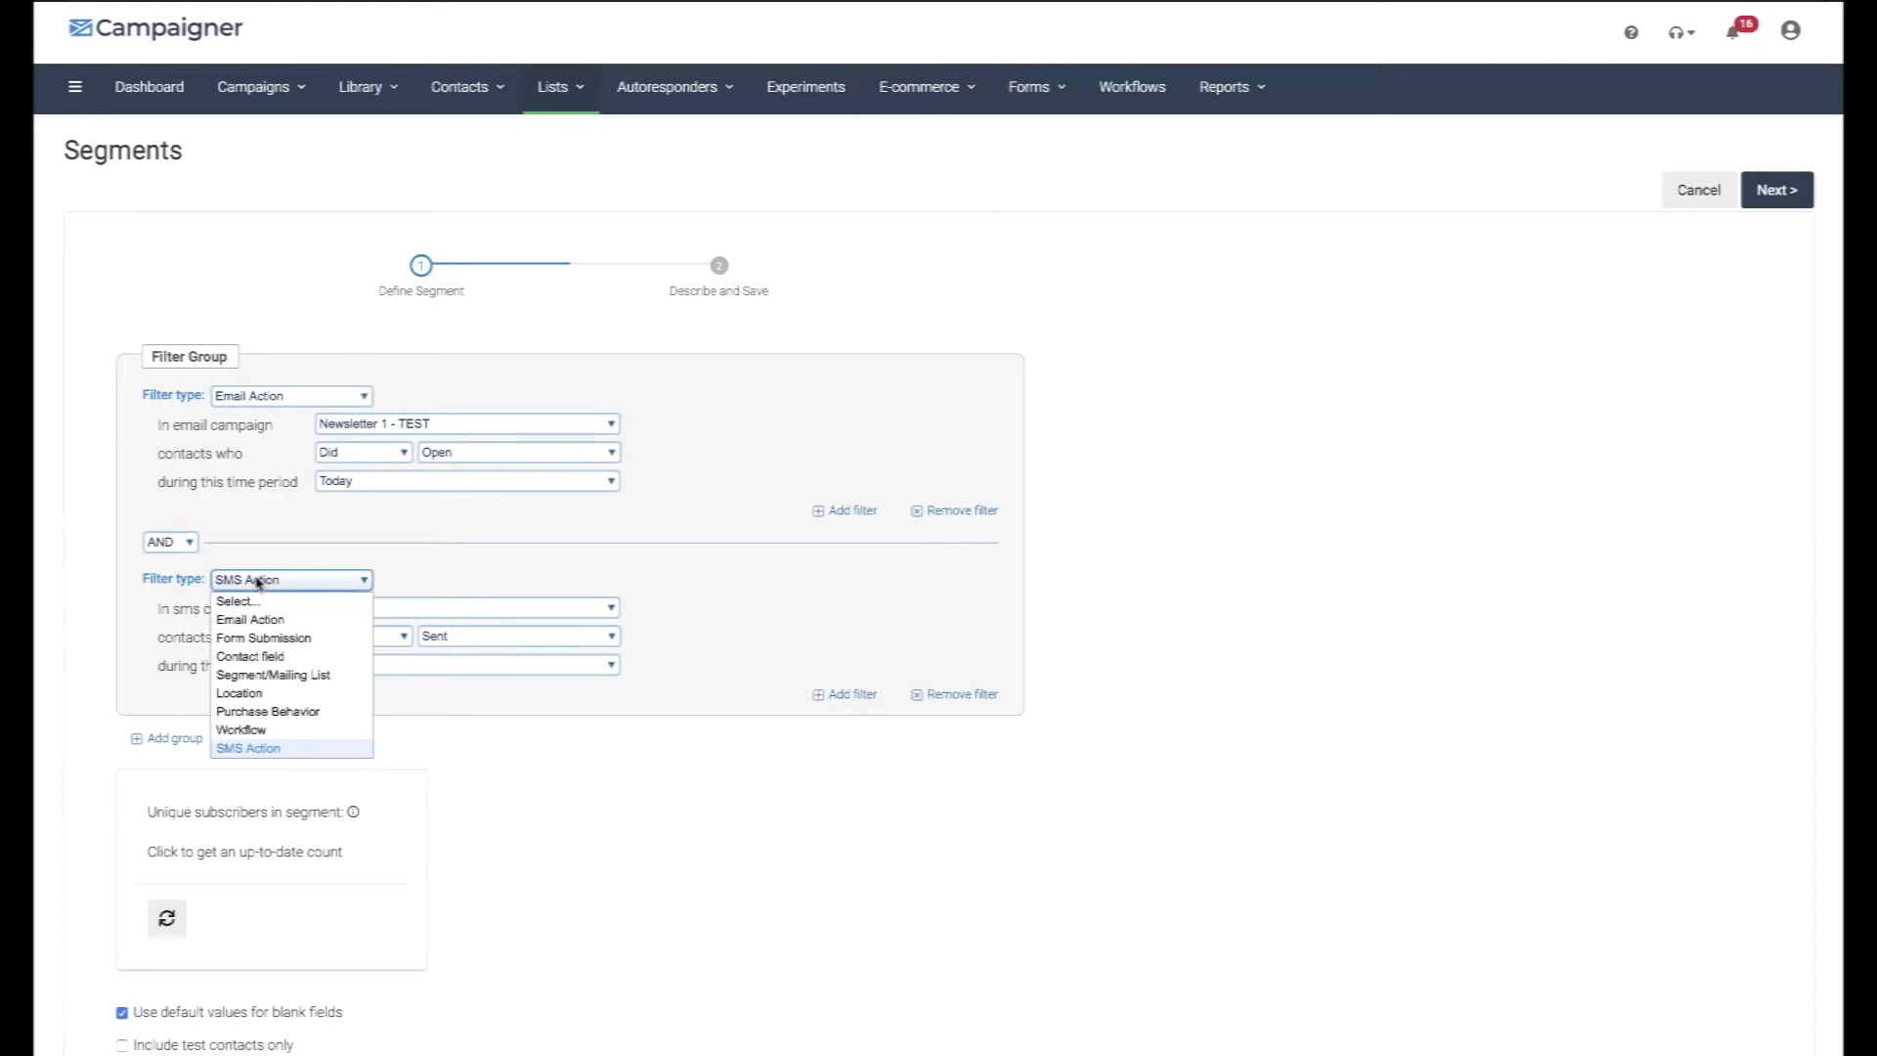
click(315, 555)
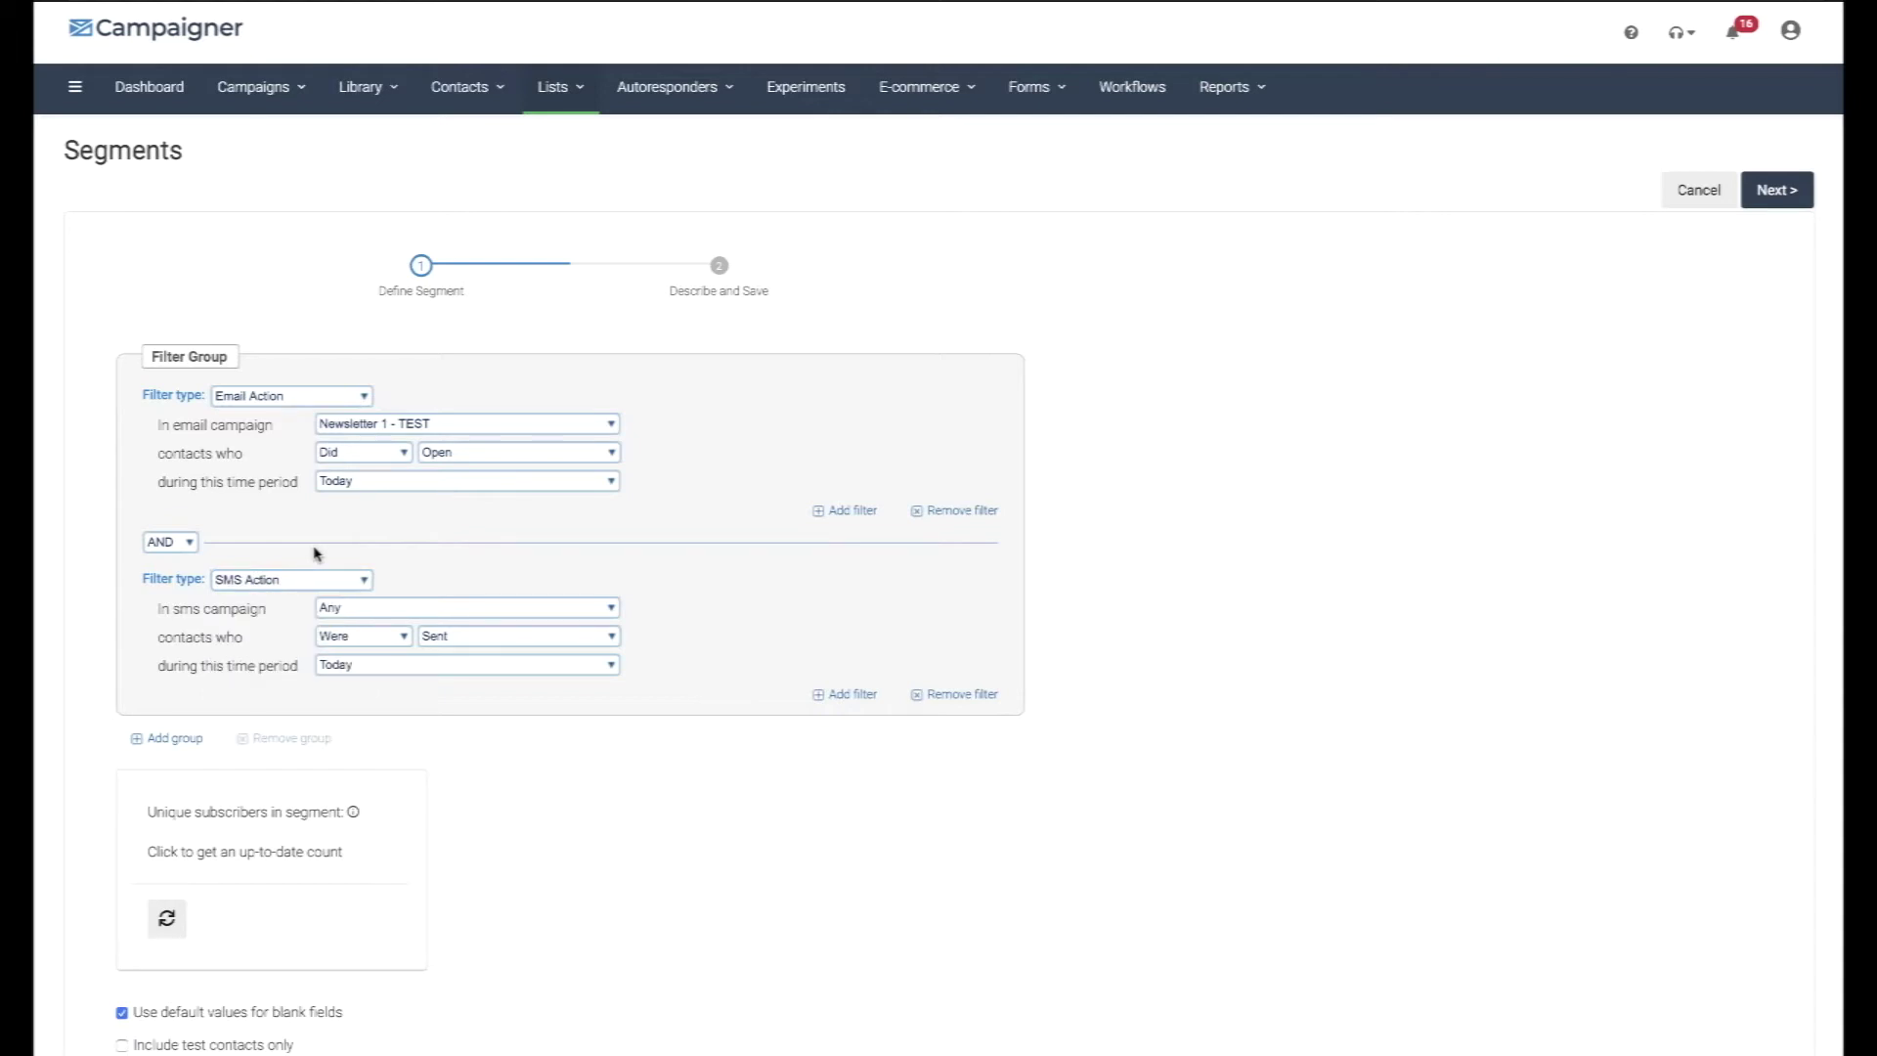
scroll(315, 554, down, 2)
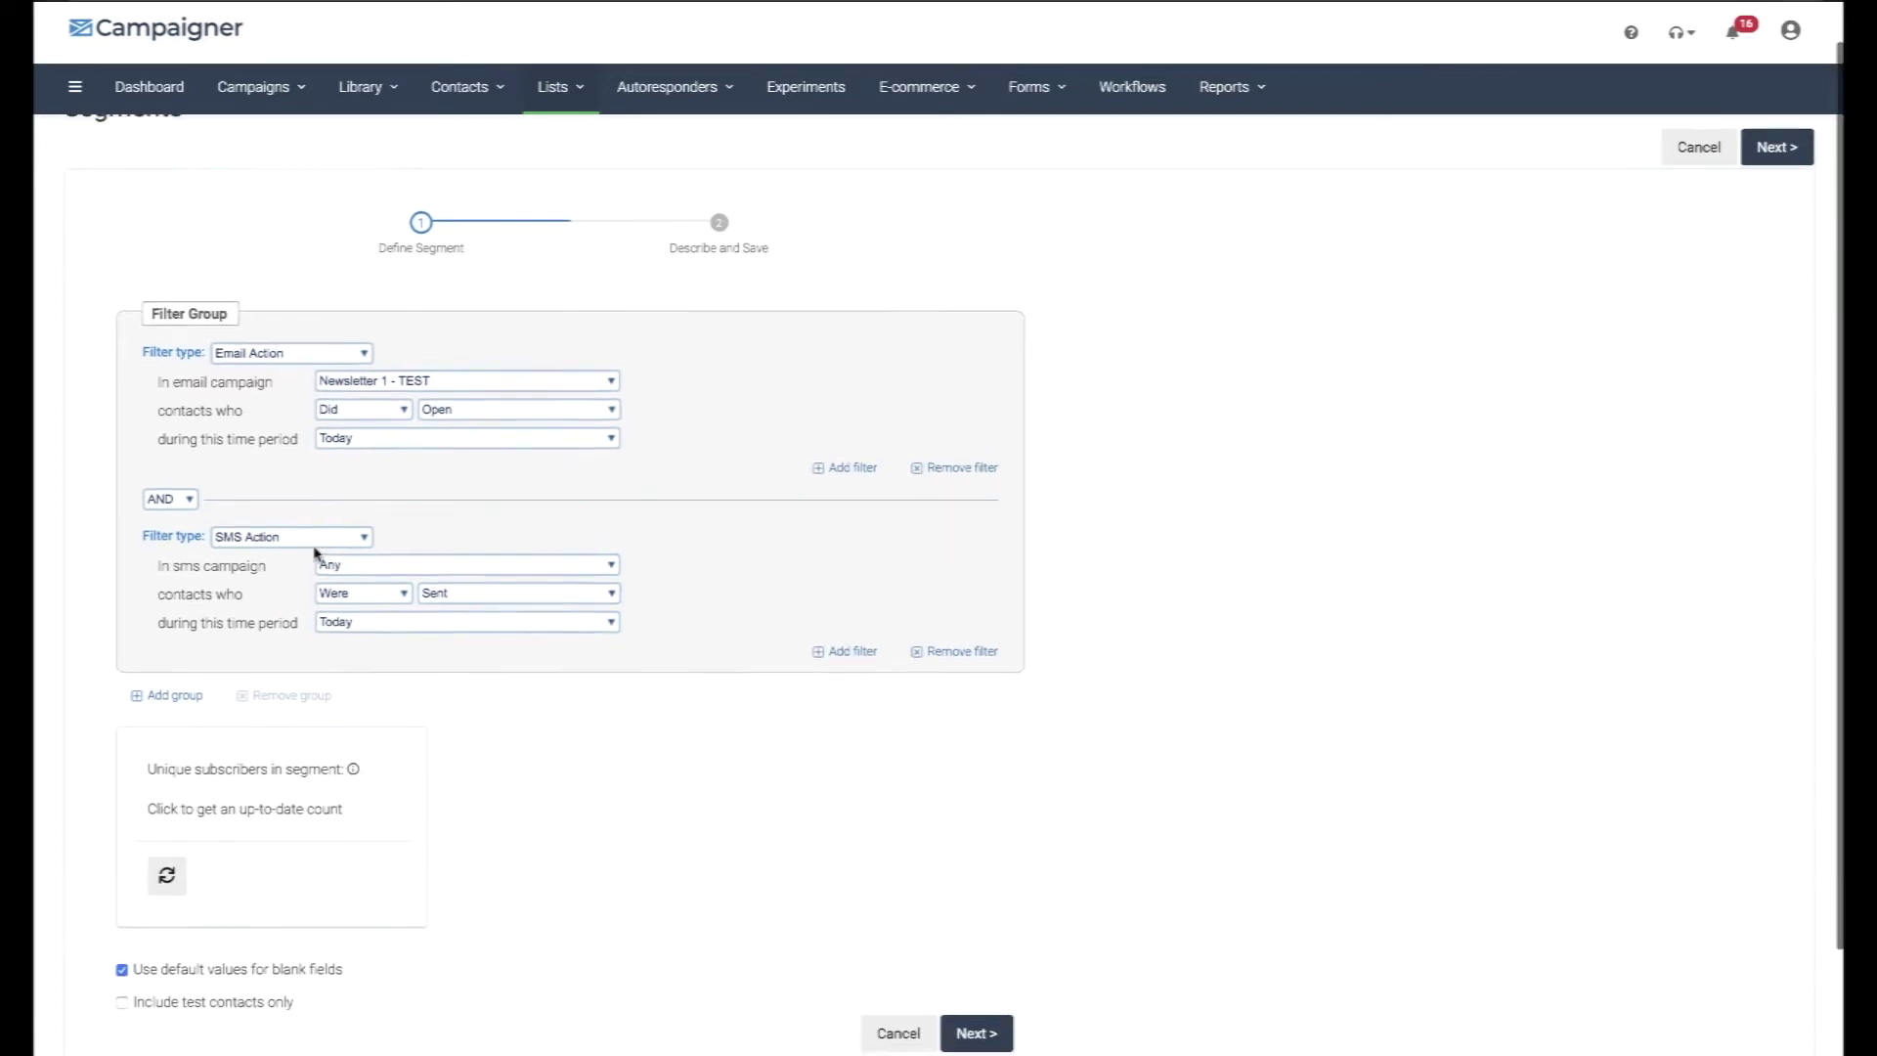
scroll(315, 554, up, 2)
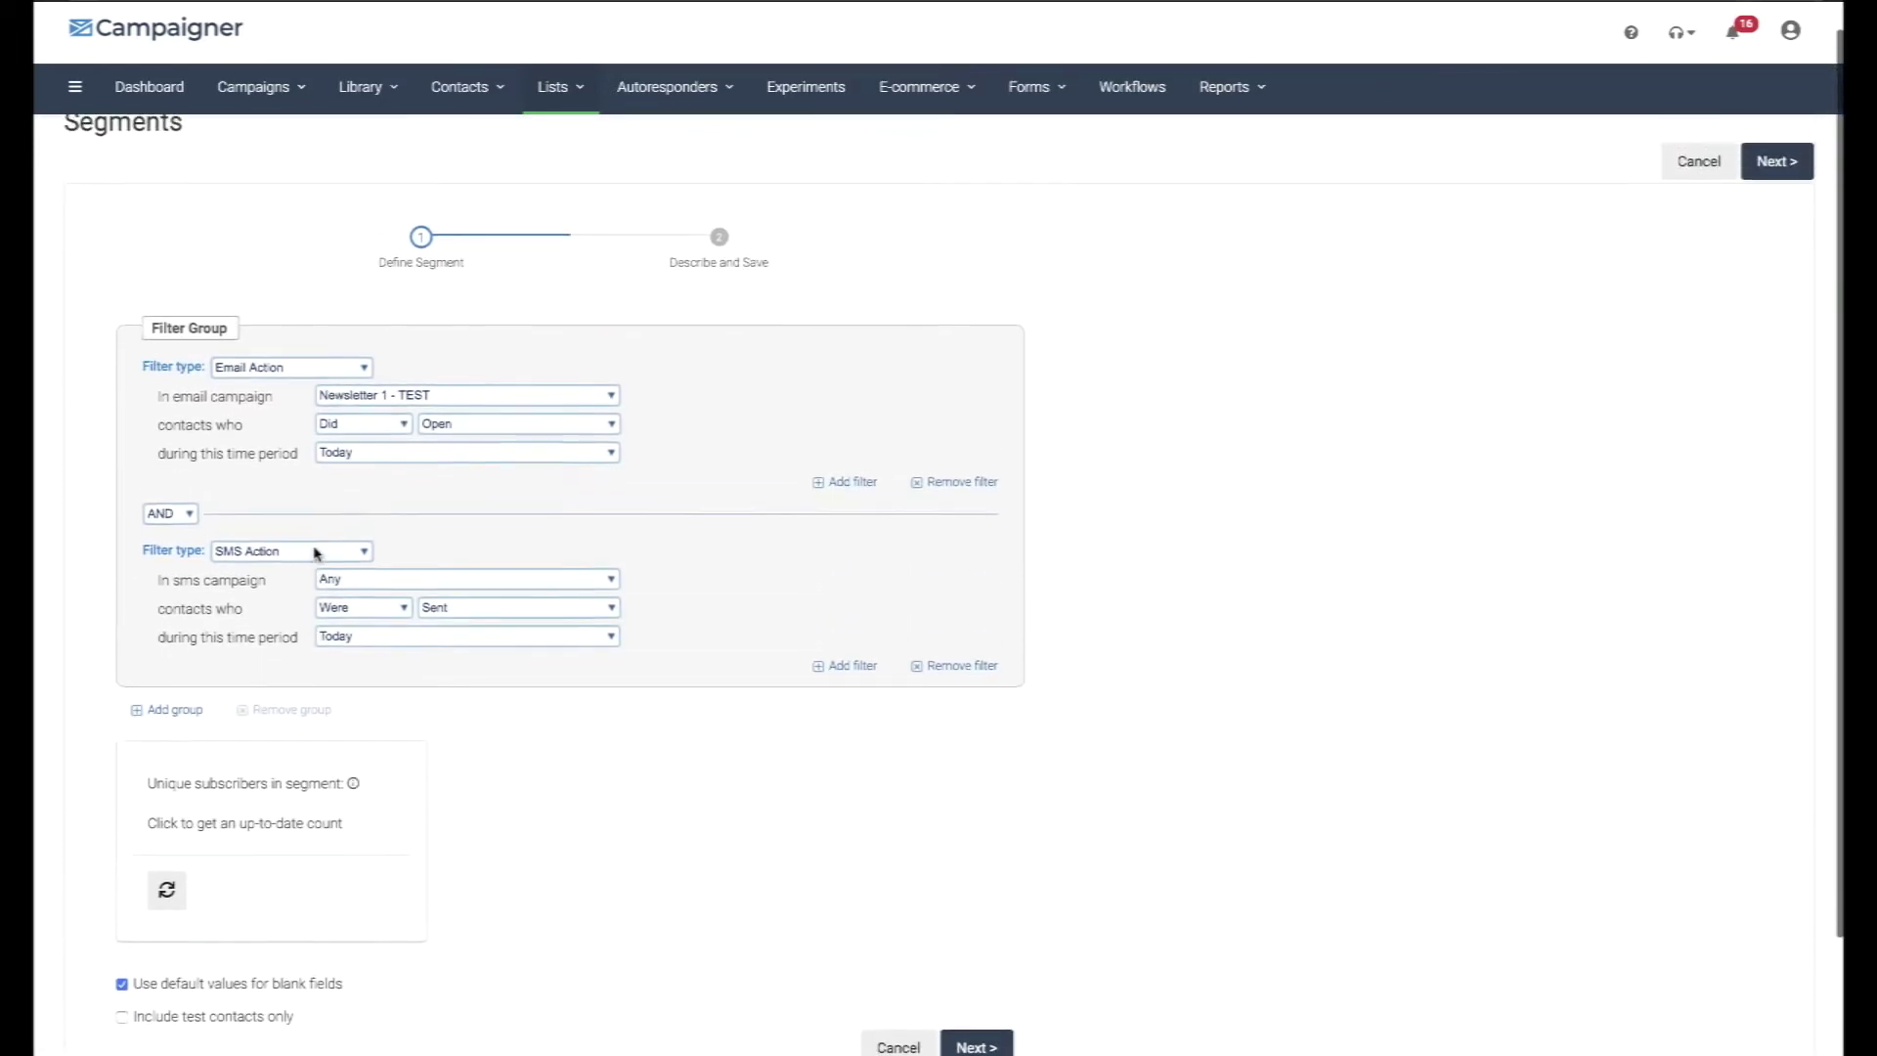
click(536, 102)
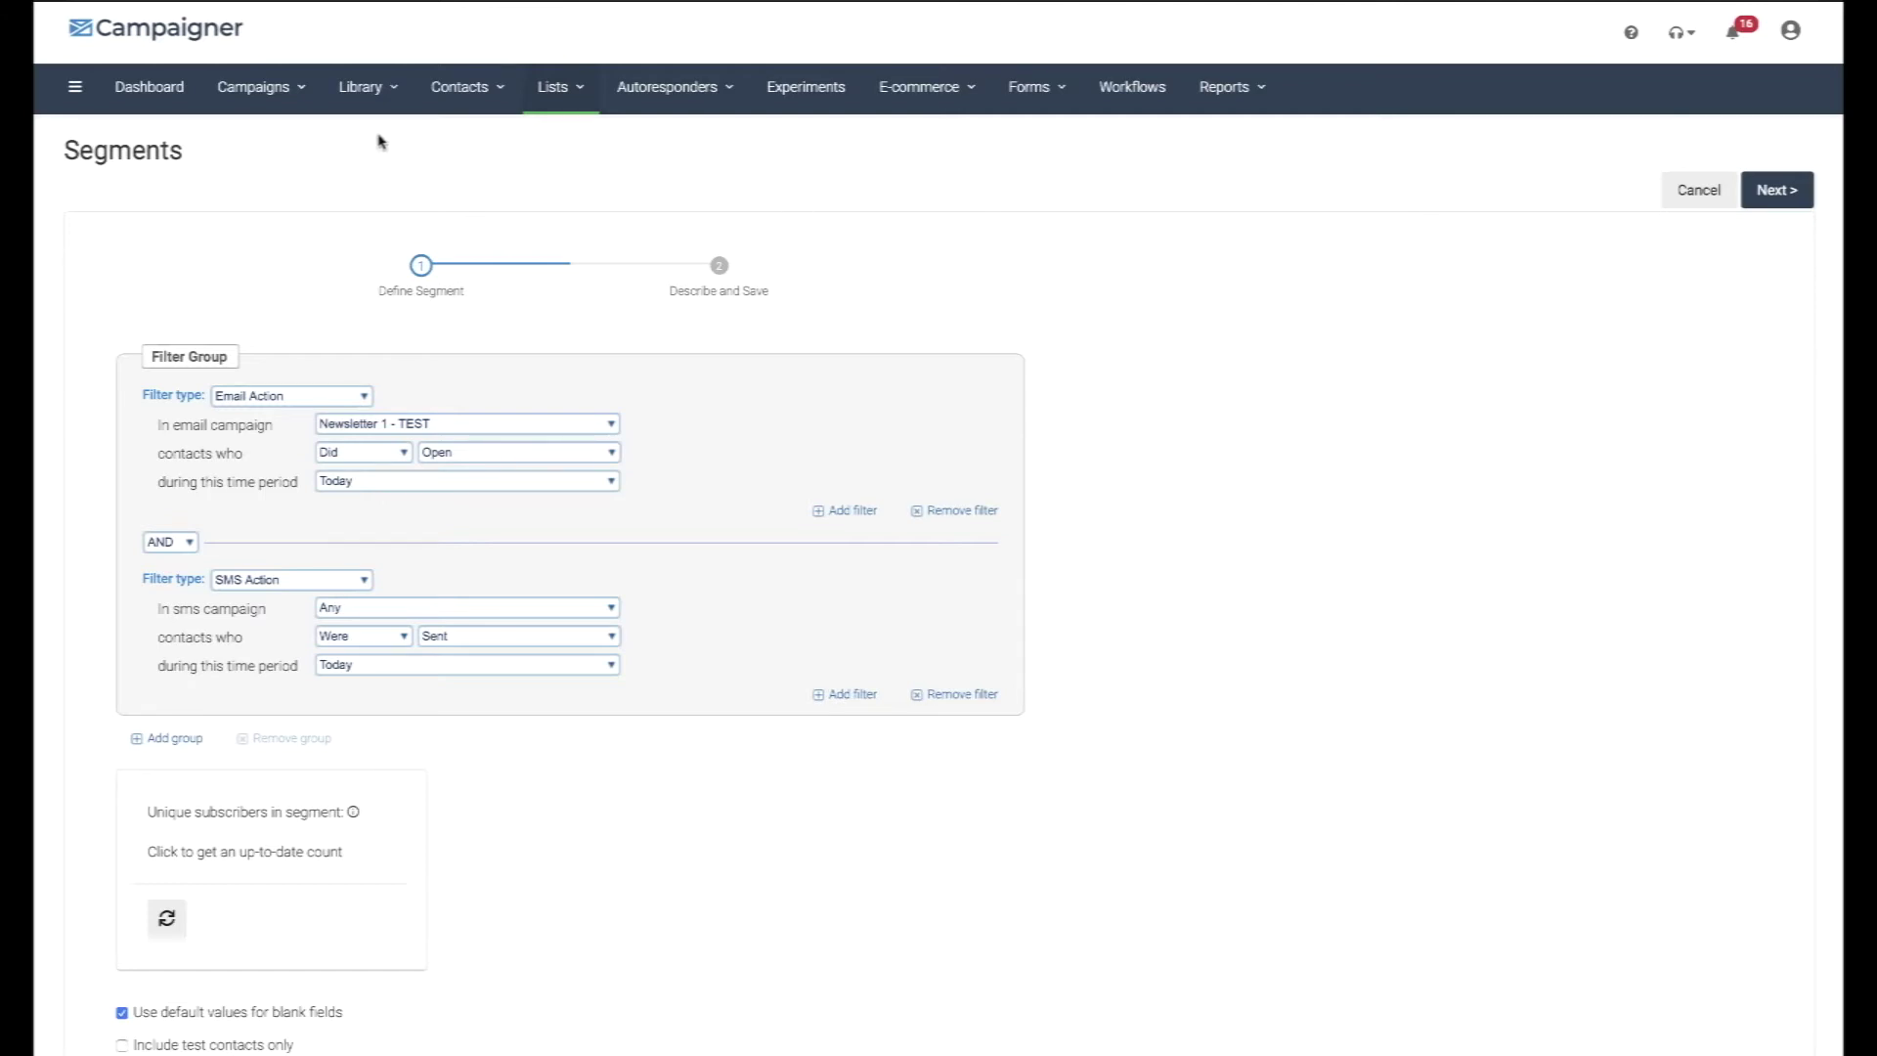
Go to the email campaigns and start a new campaign with the Drag & Drop Editor.
mouse_move(305, 100)
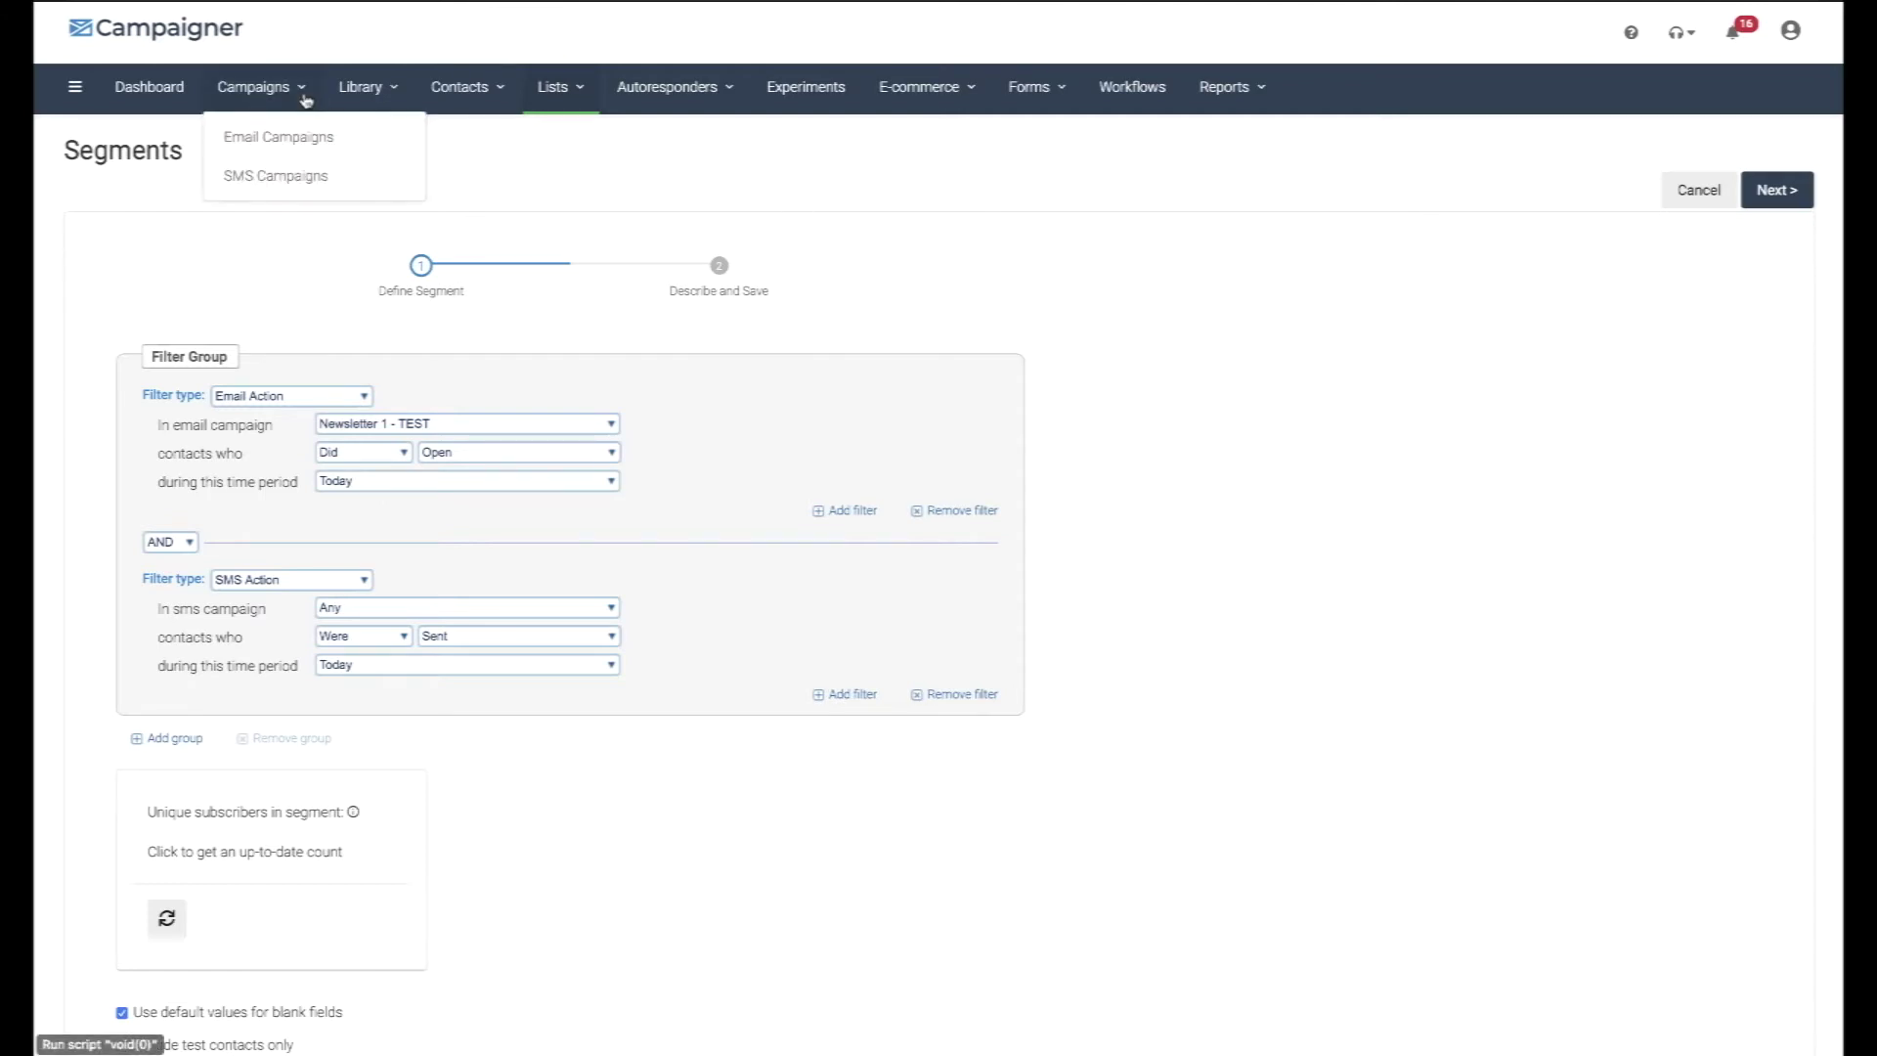
click(275, 143)
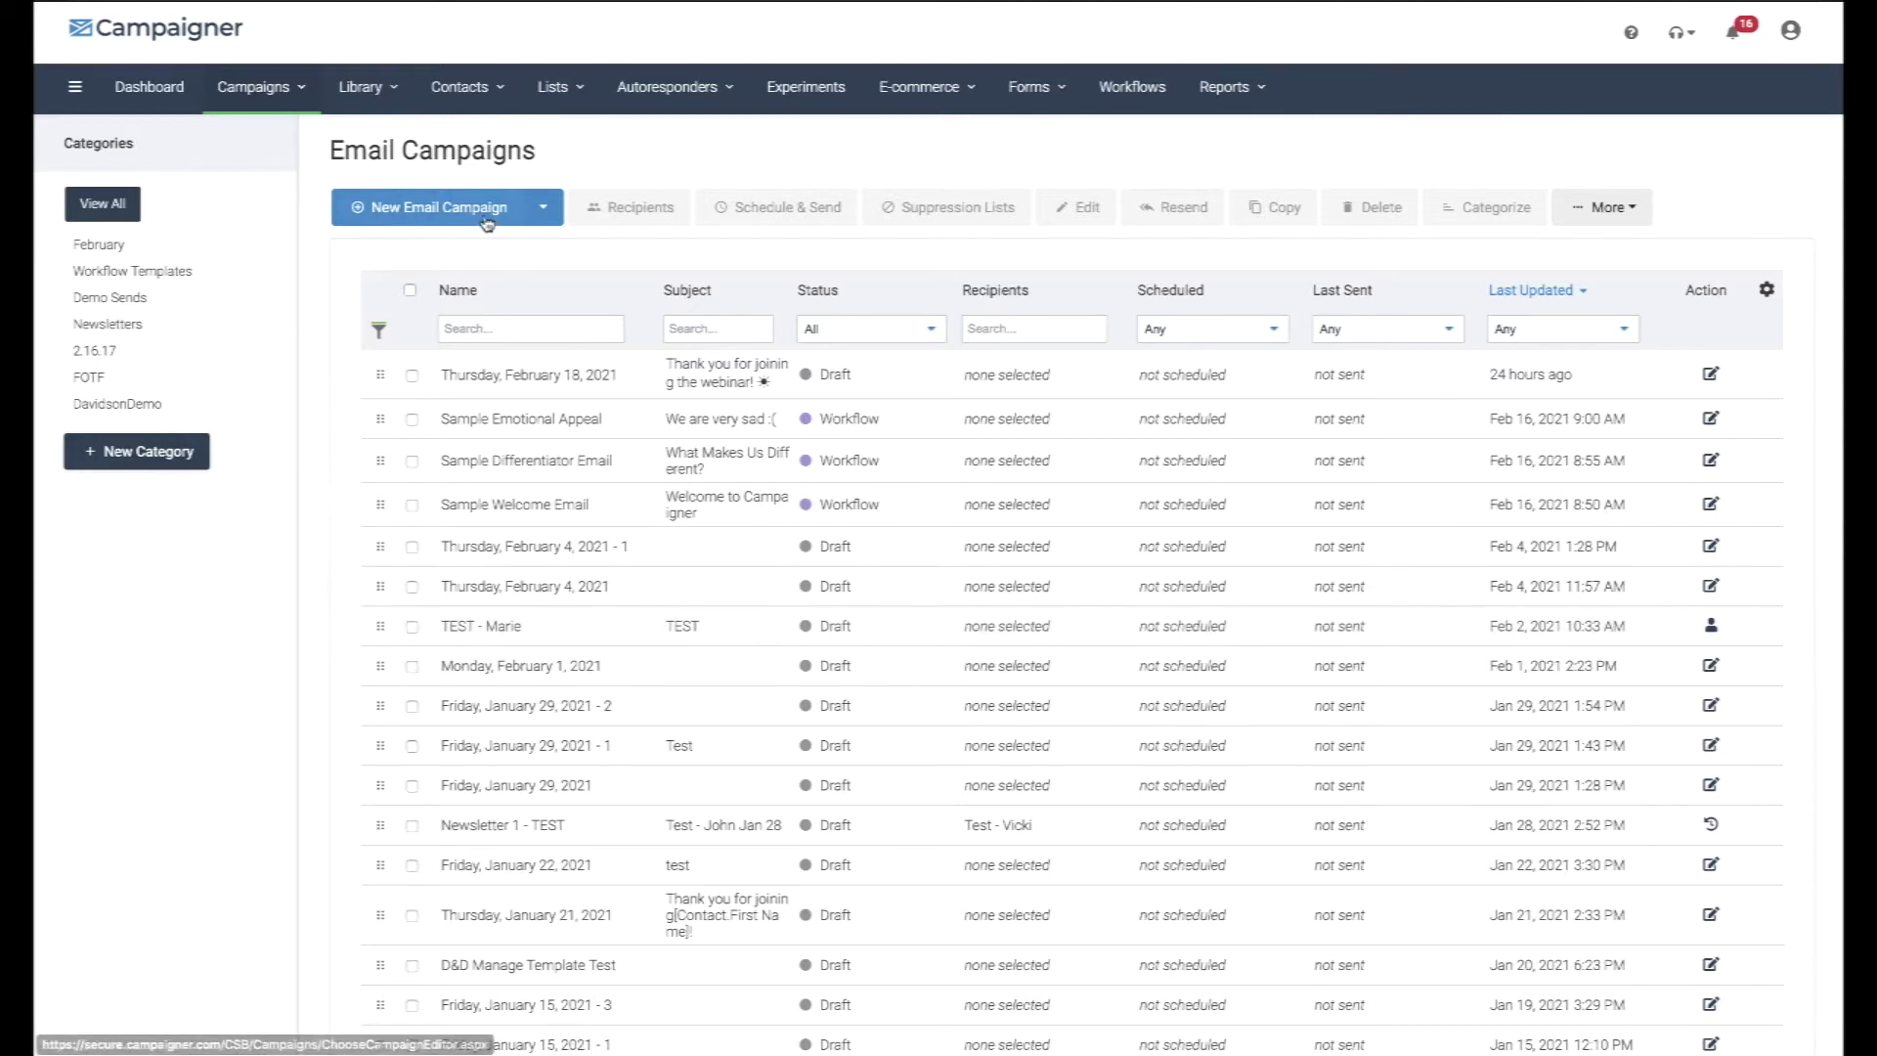
click(545, 210)
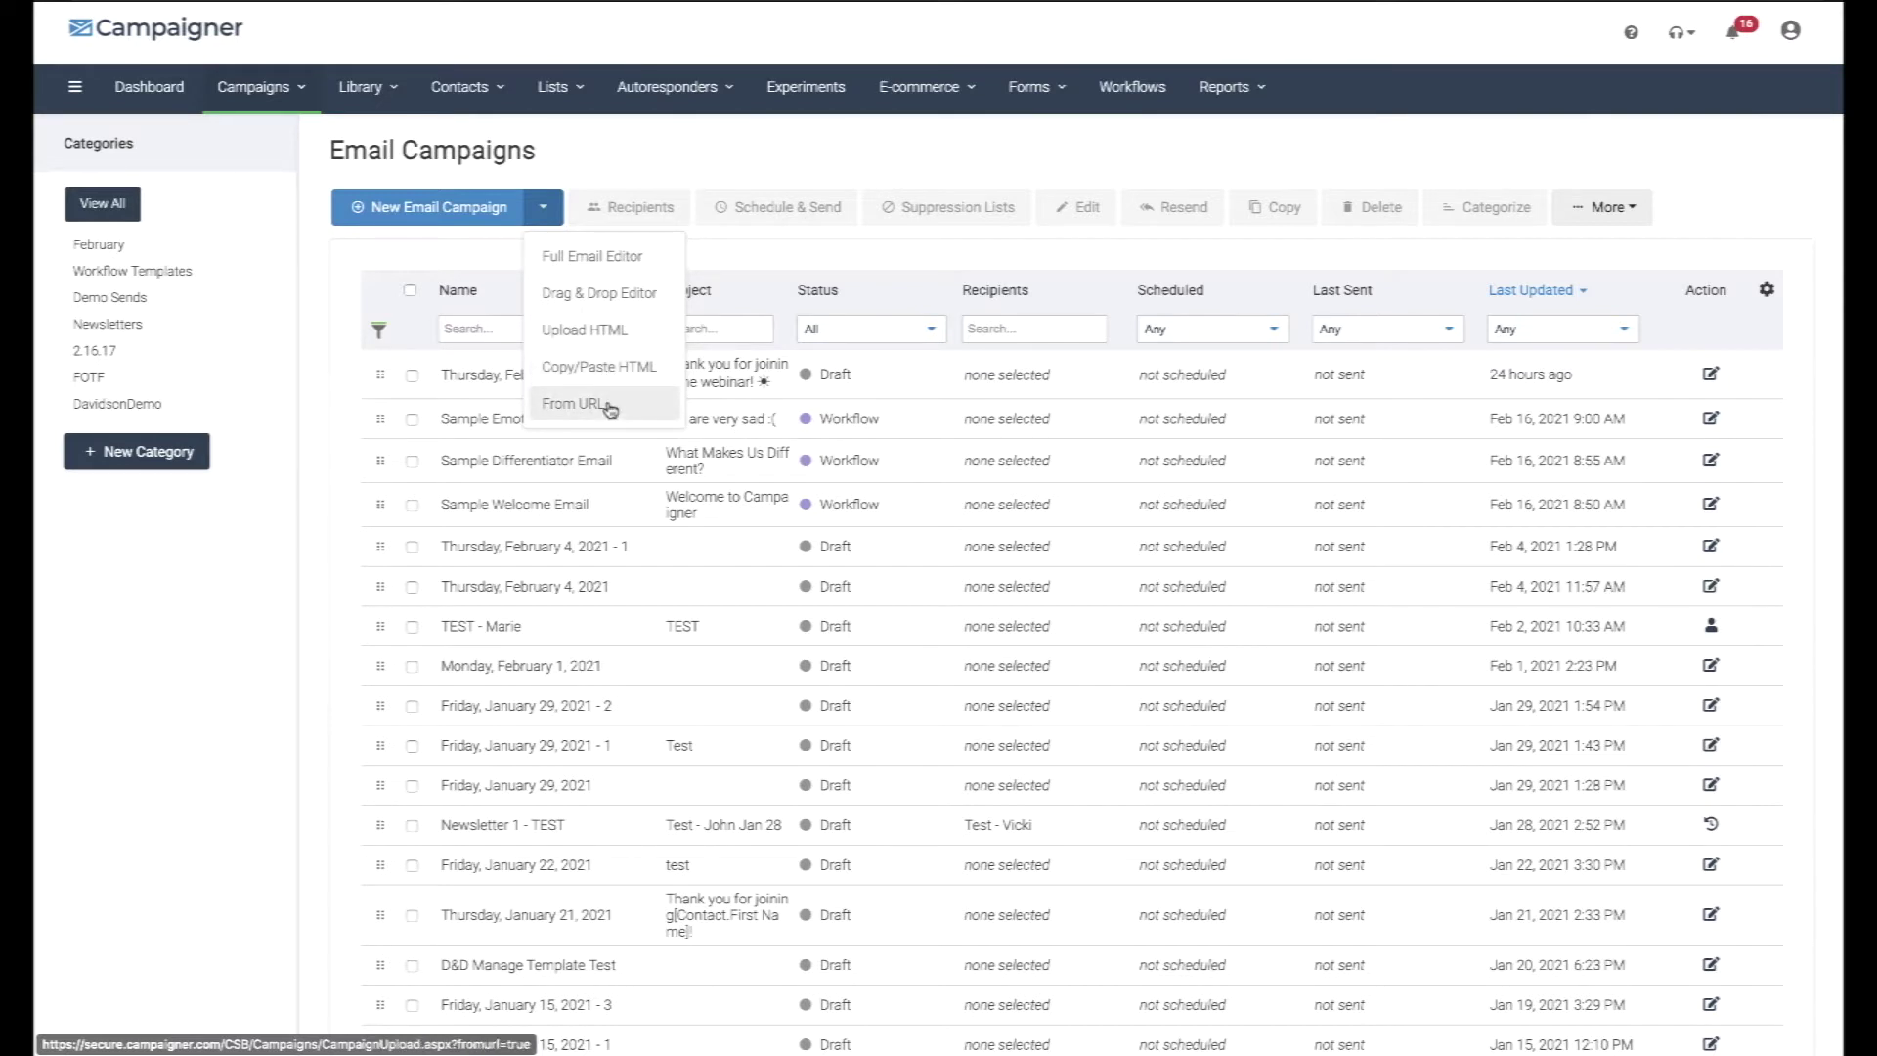
click(611, 295)
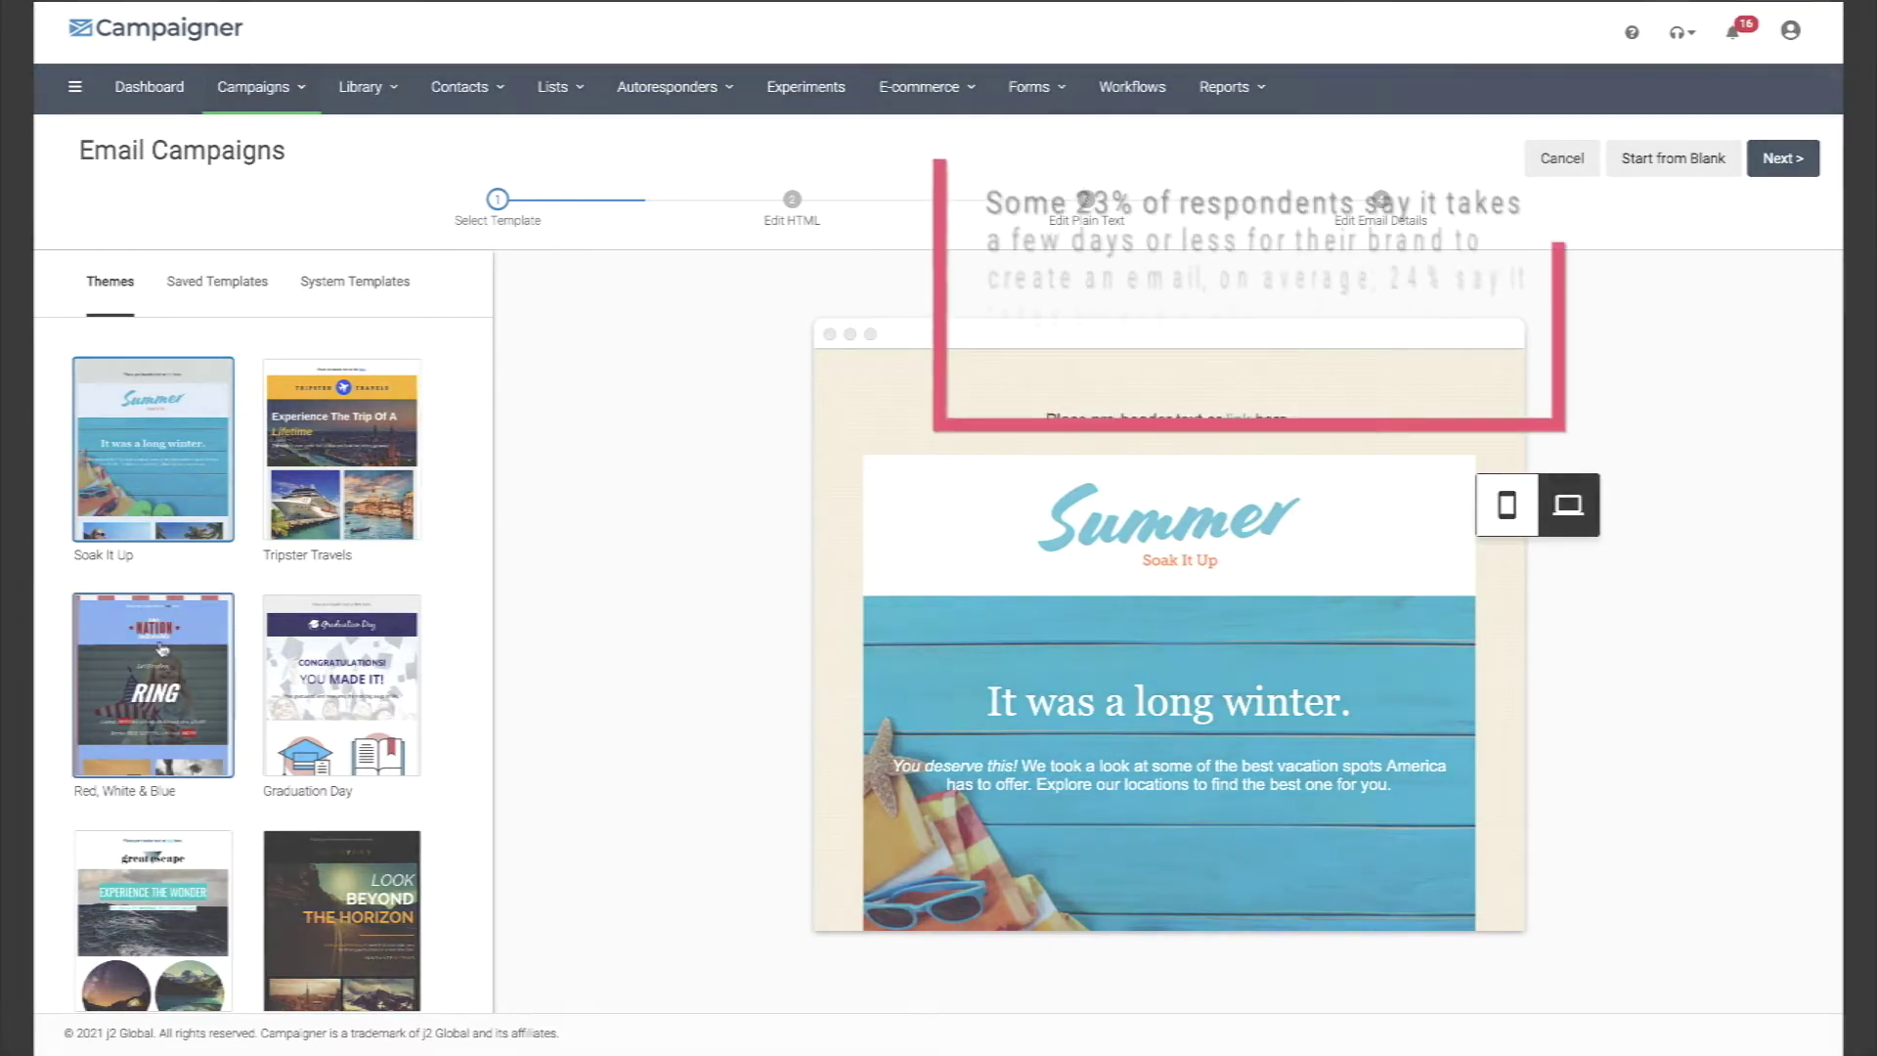
Choose the Great Escape theme with the Newsletter 2 layout for the new email campaign.
scroll(313, 700, down, 1)
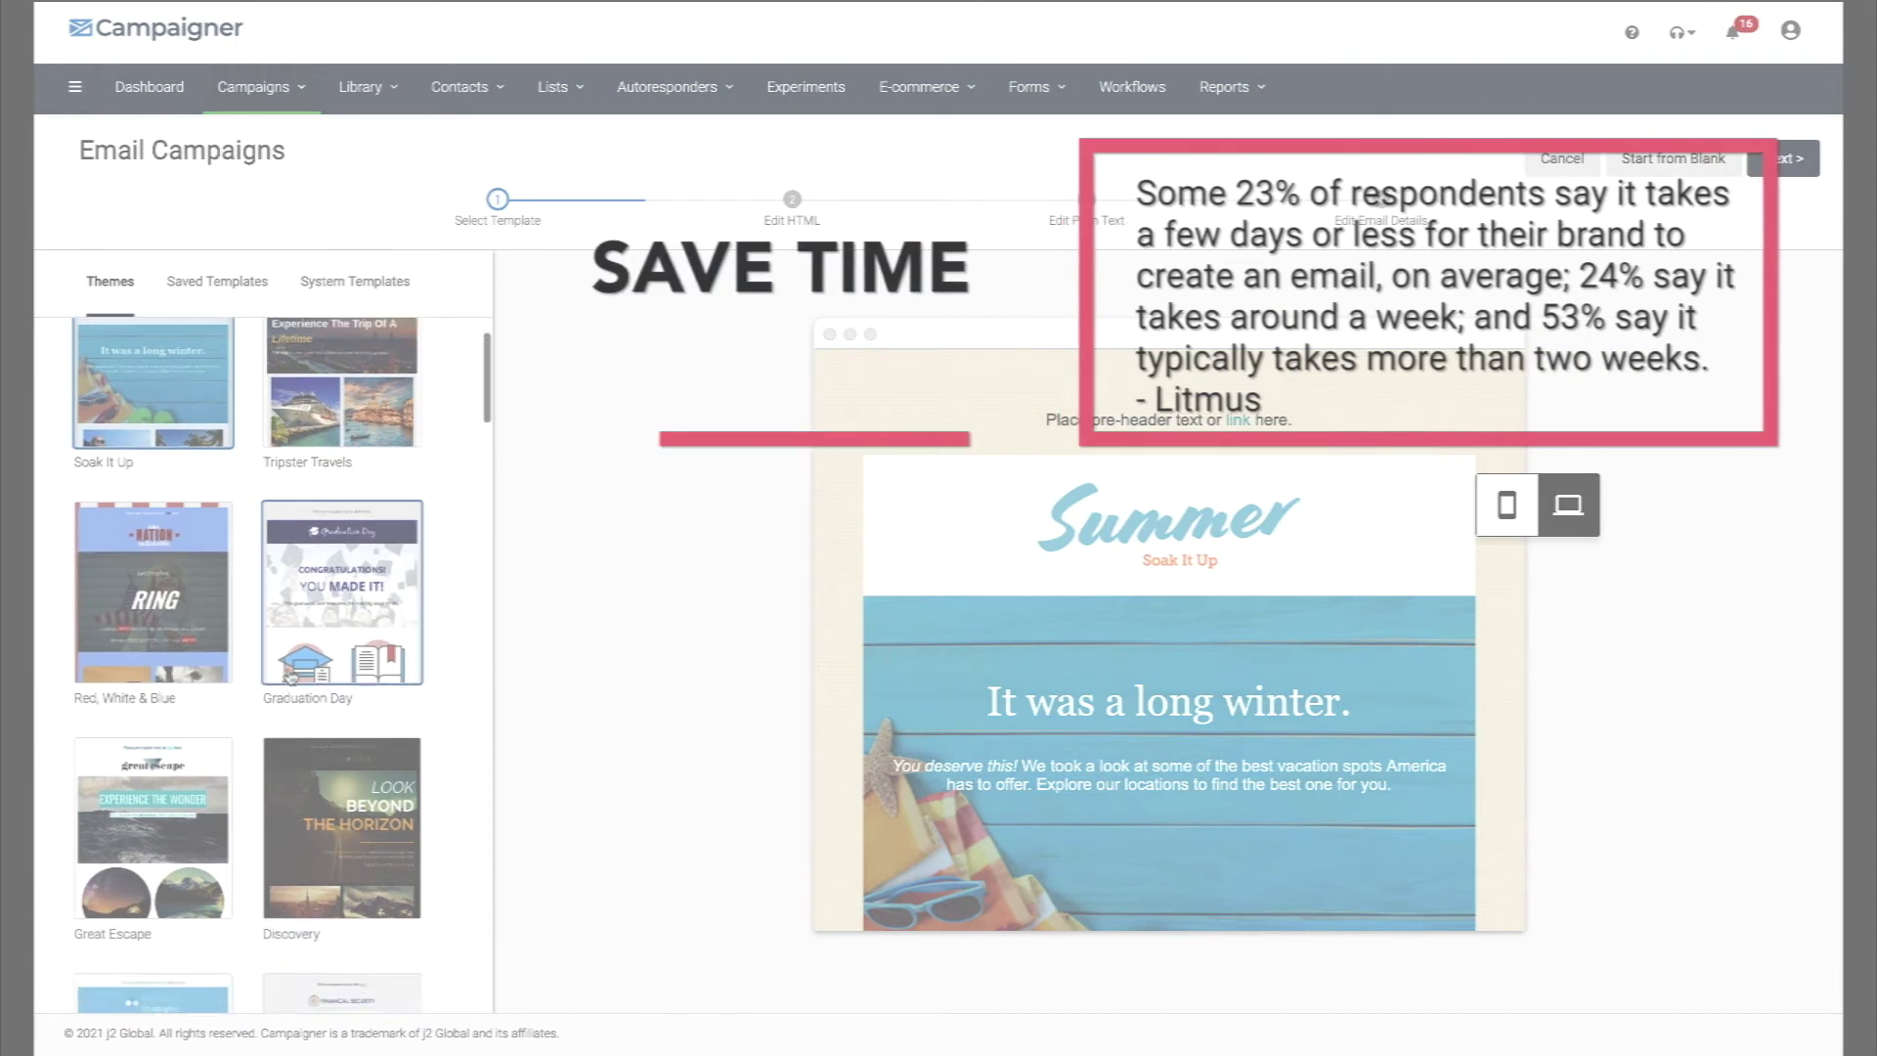
click(156, 813)
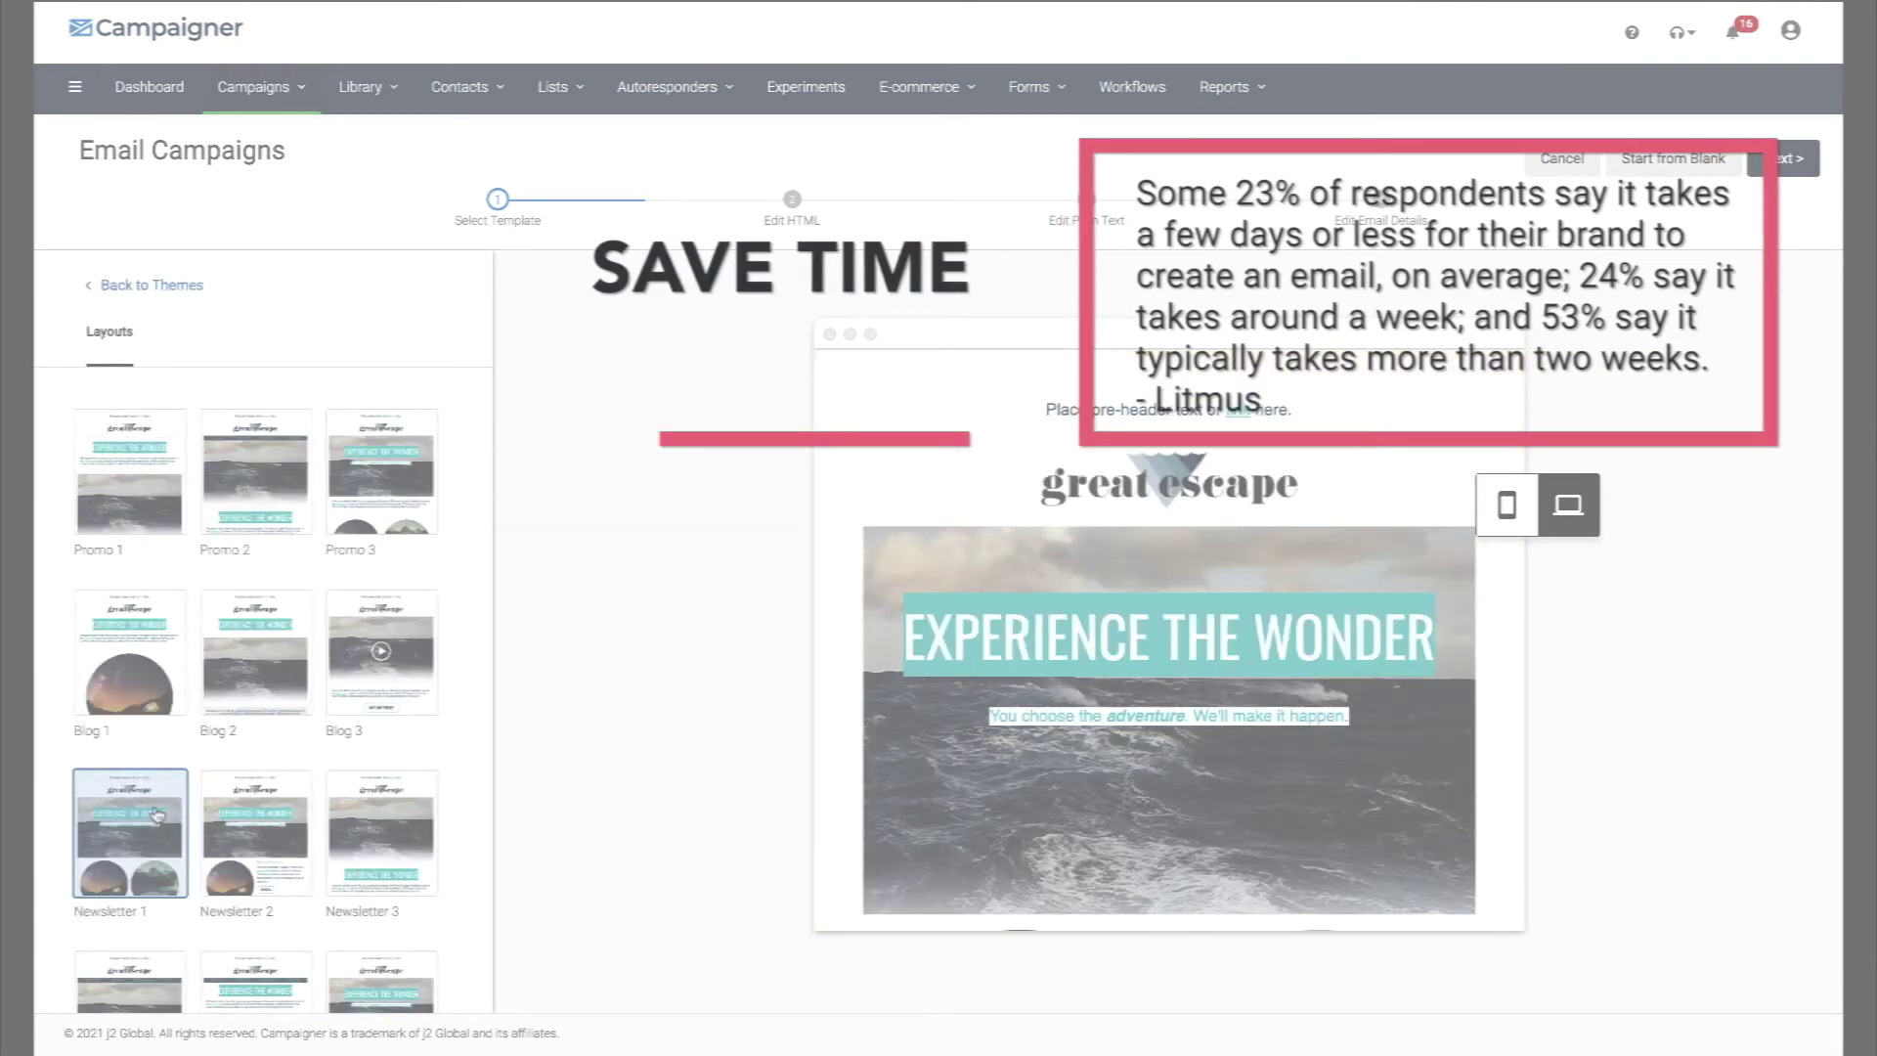
scroll(157, 813, down, 1)
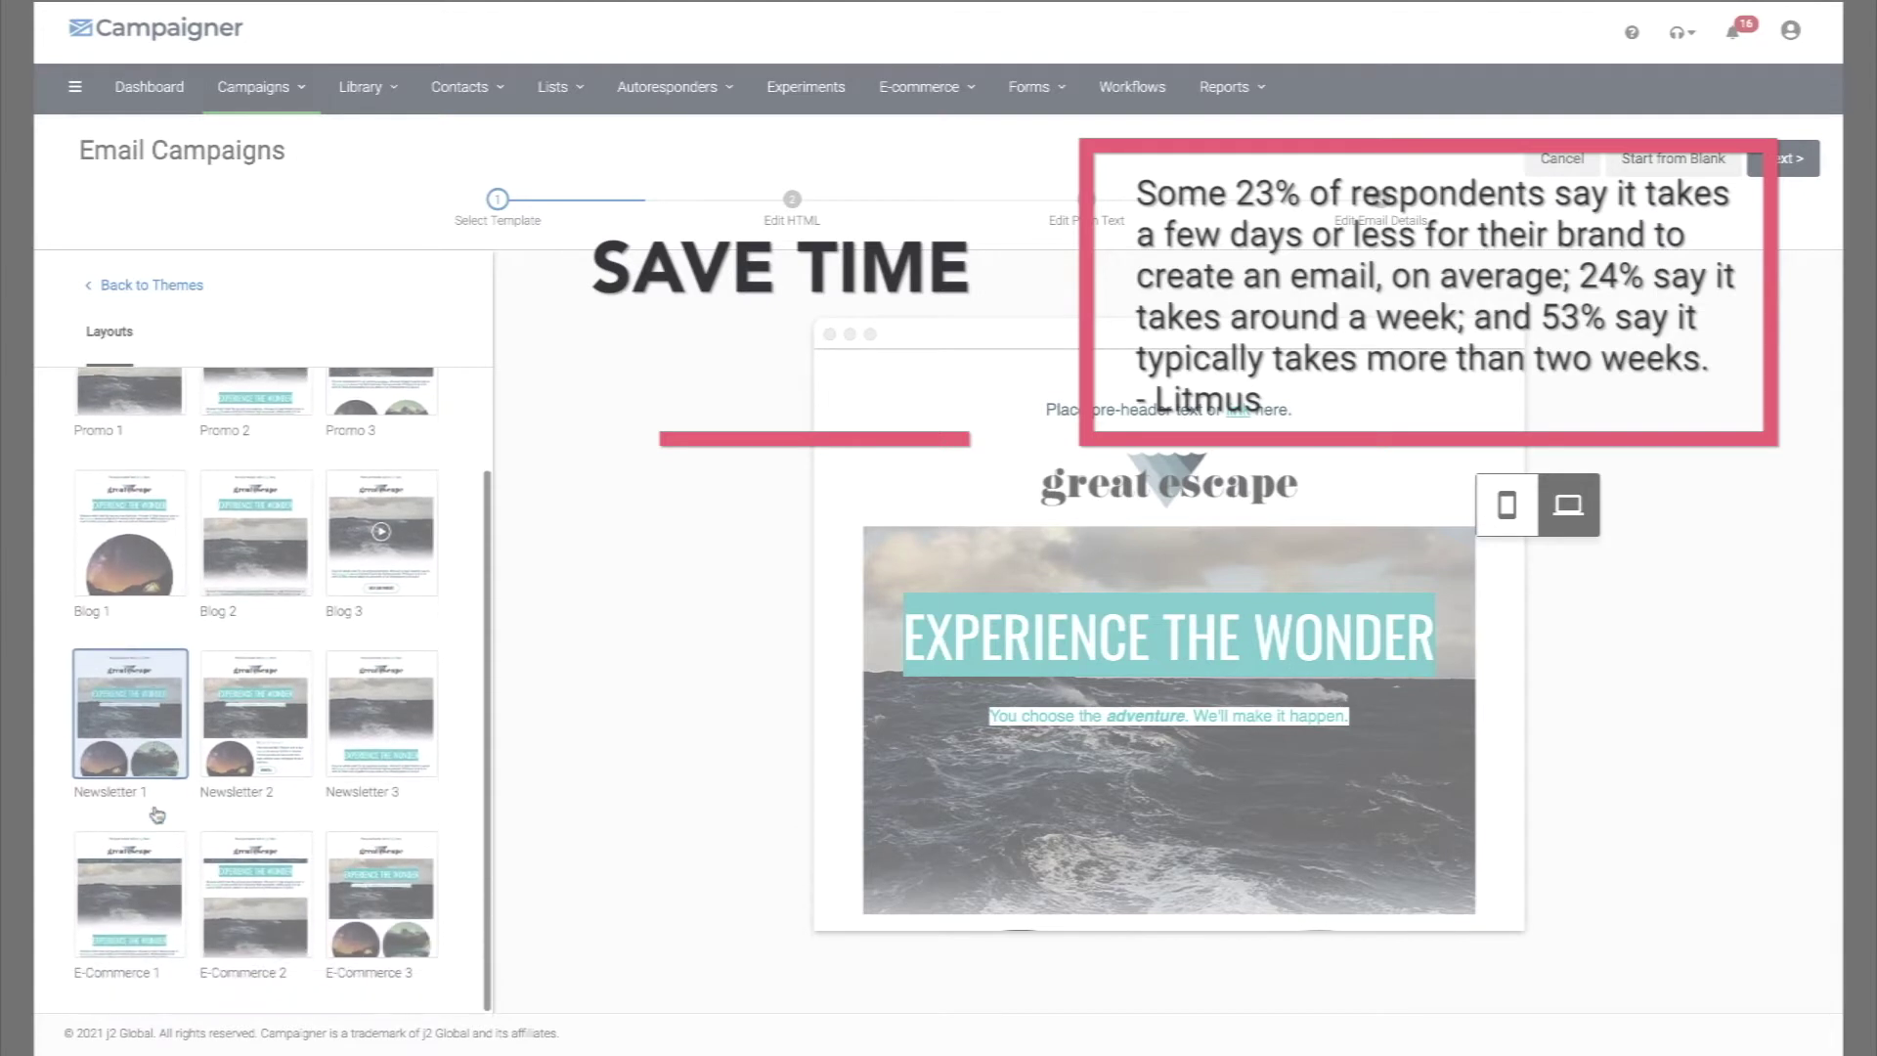
click(264, 765)
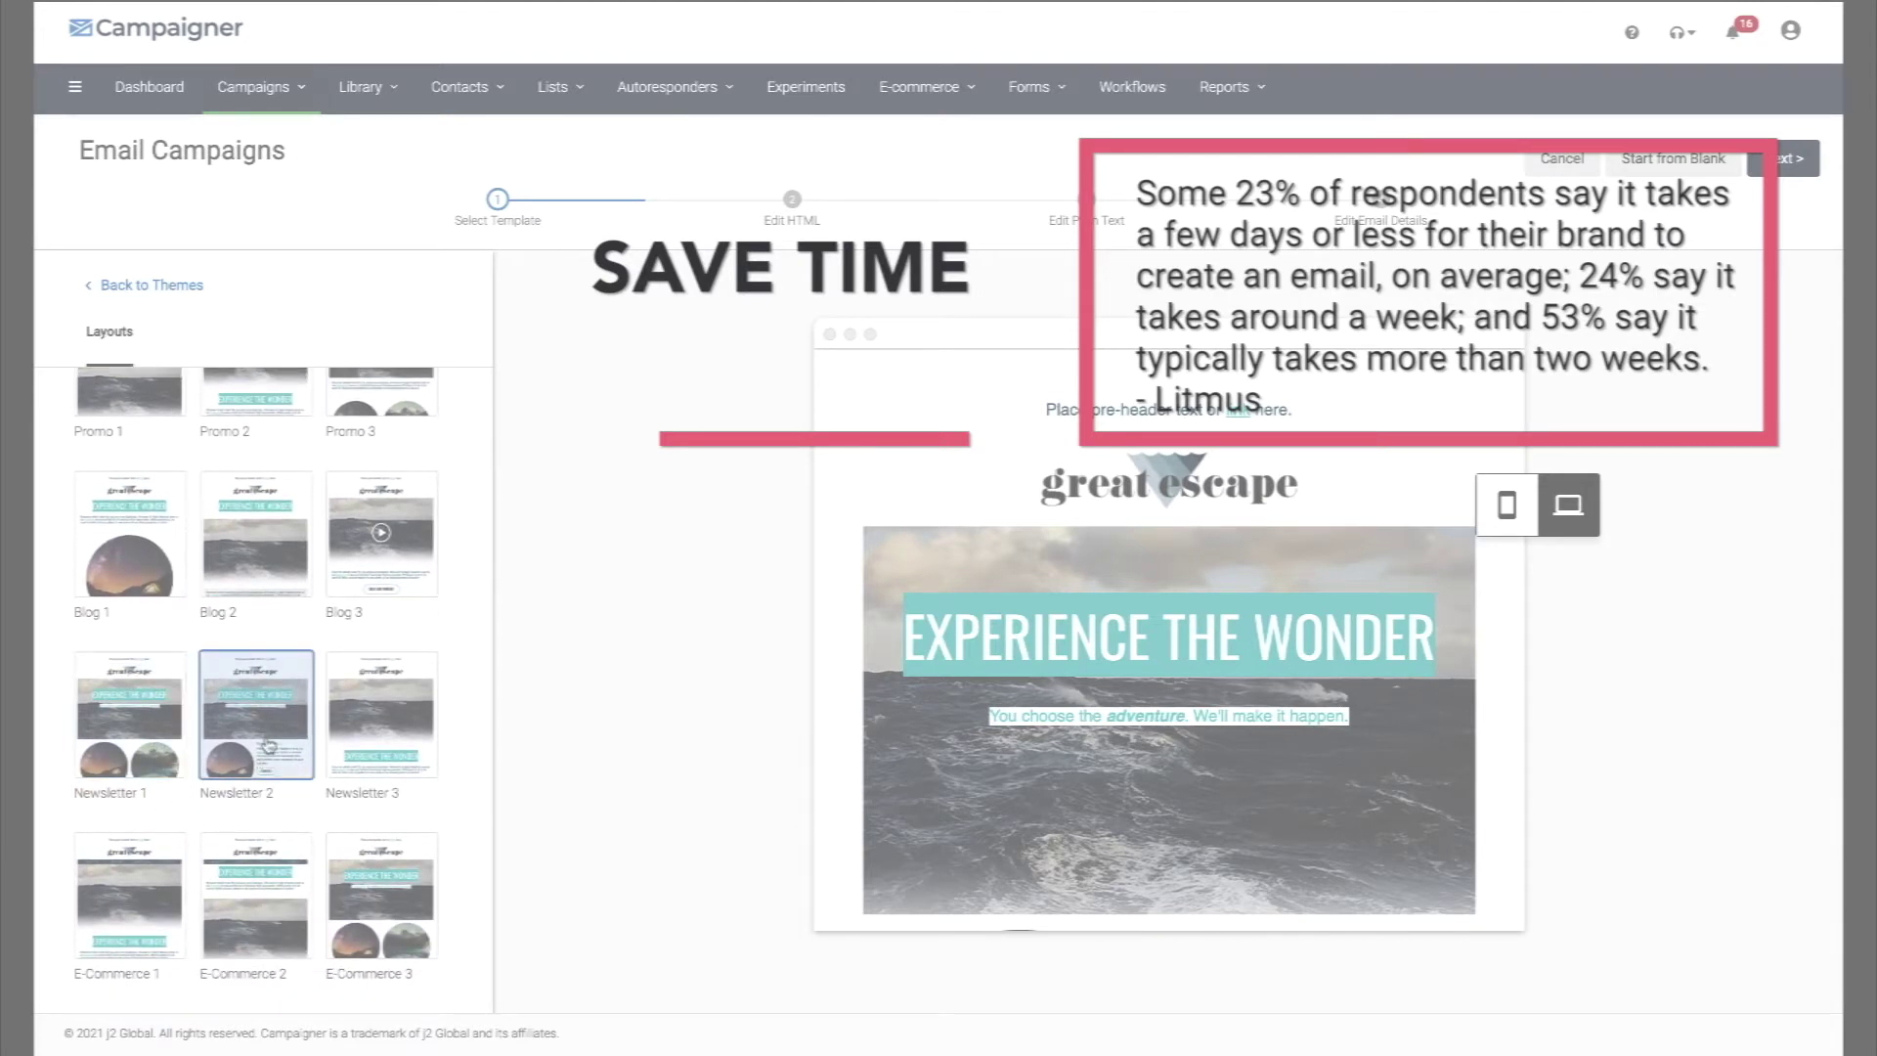
Compare the Newsletter 3 and Blog 3 layouts of the Great Escape theme, and select the Promo 3 layout.
click(377, 720)
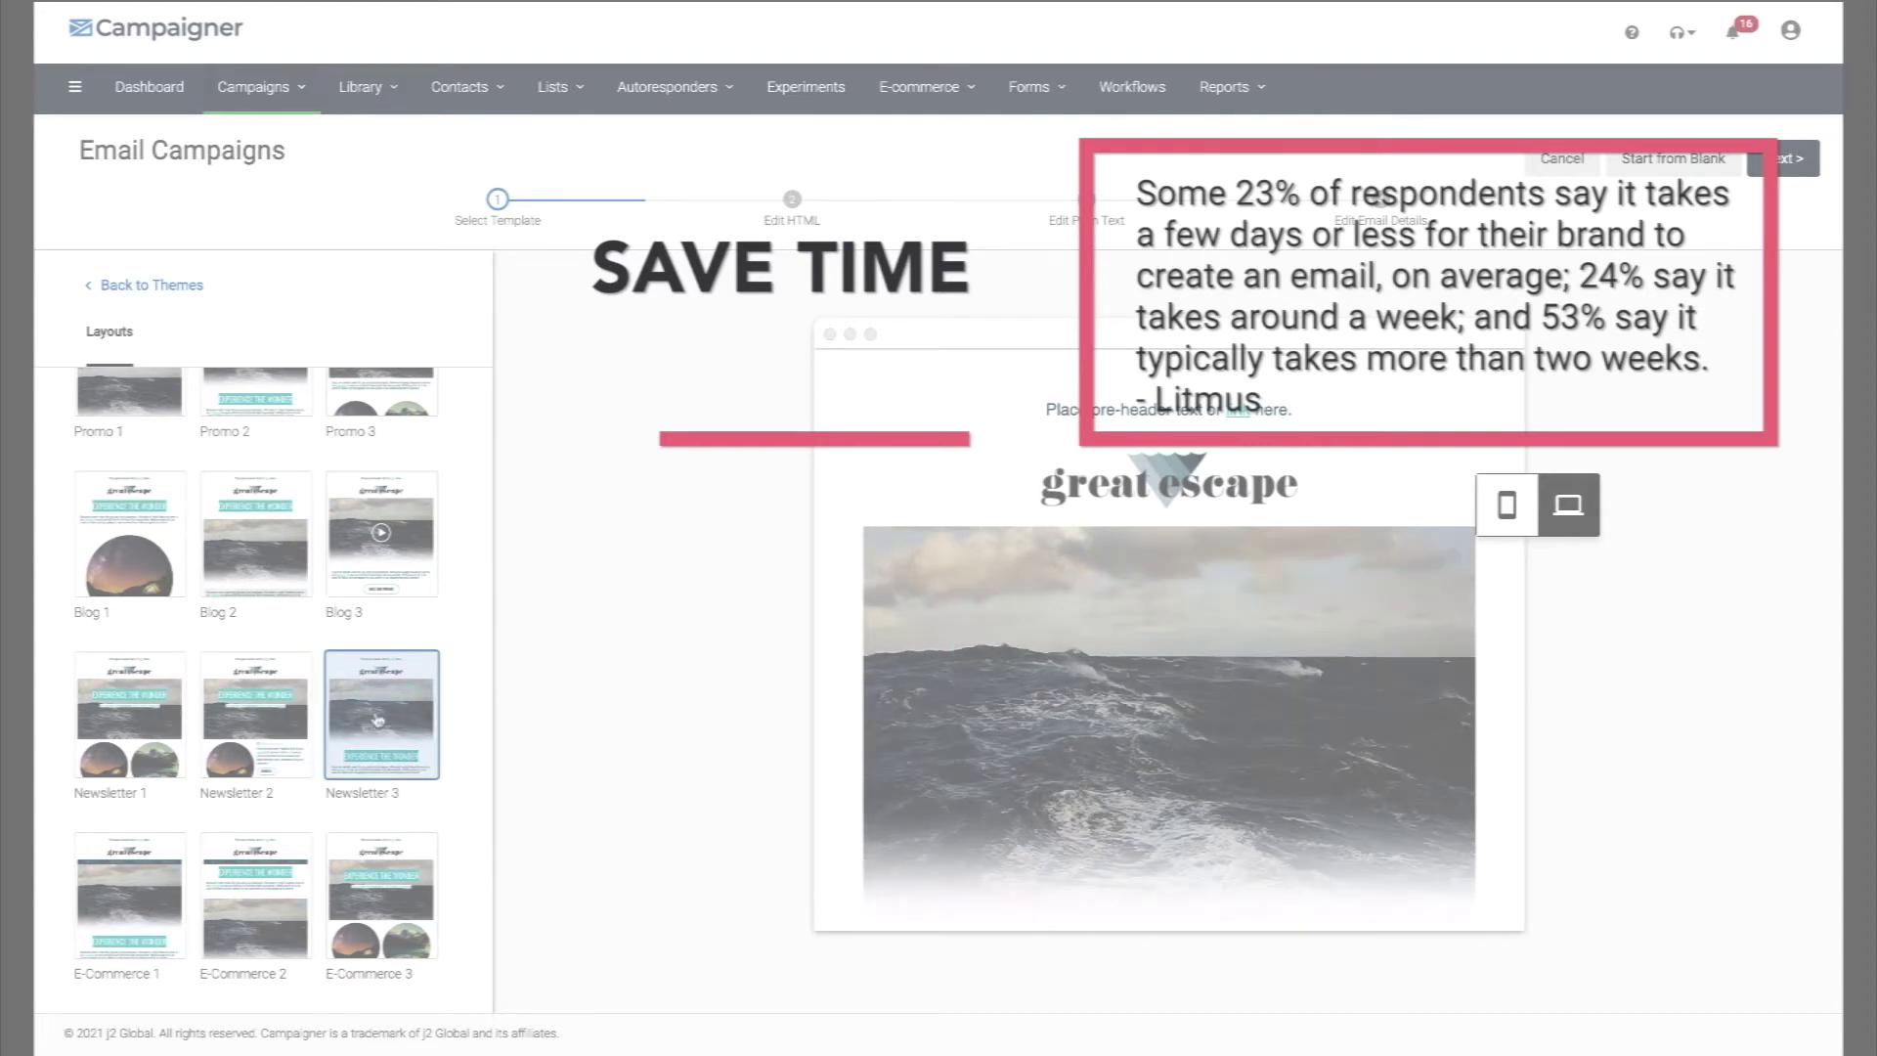
click(401, 600)
scroll(395, 528, up, 1)
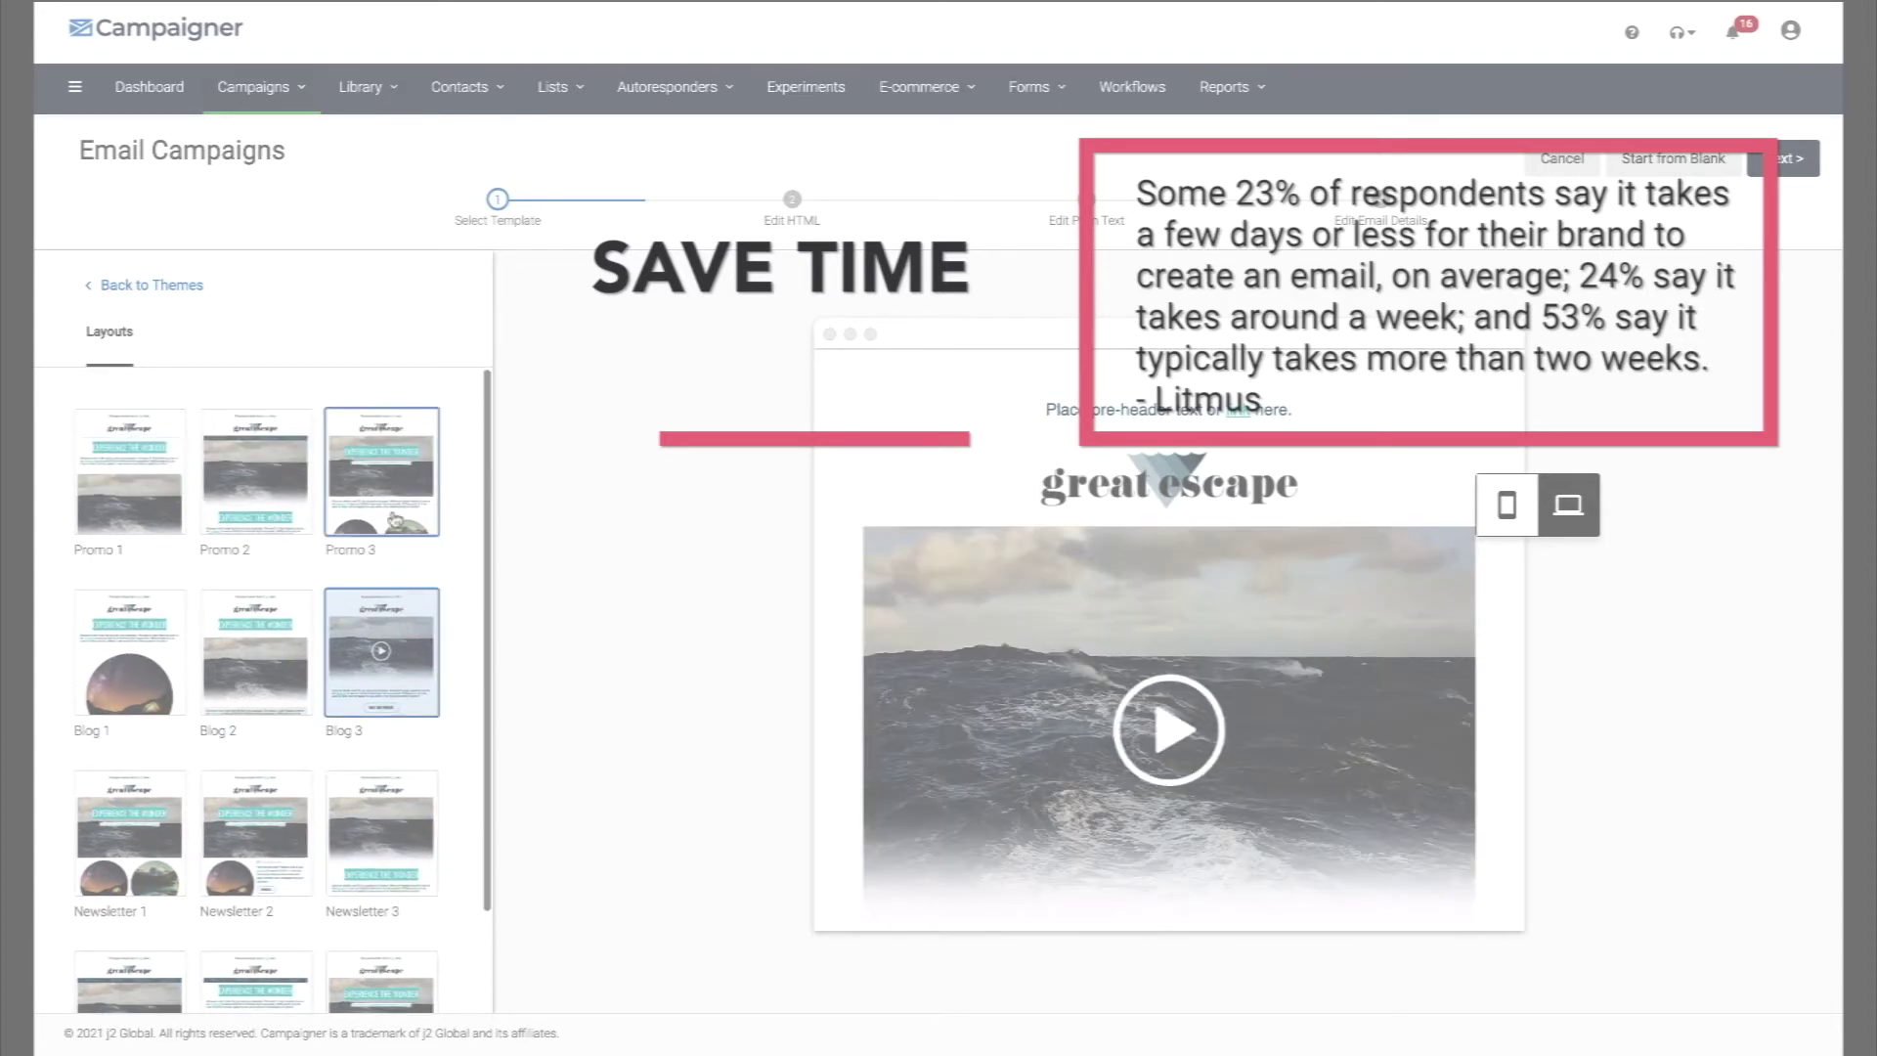
click(395, 509)
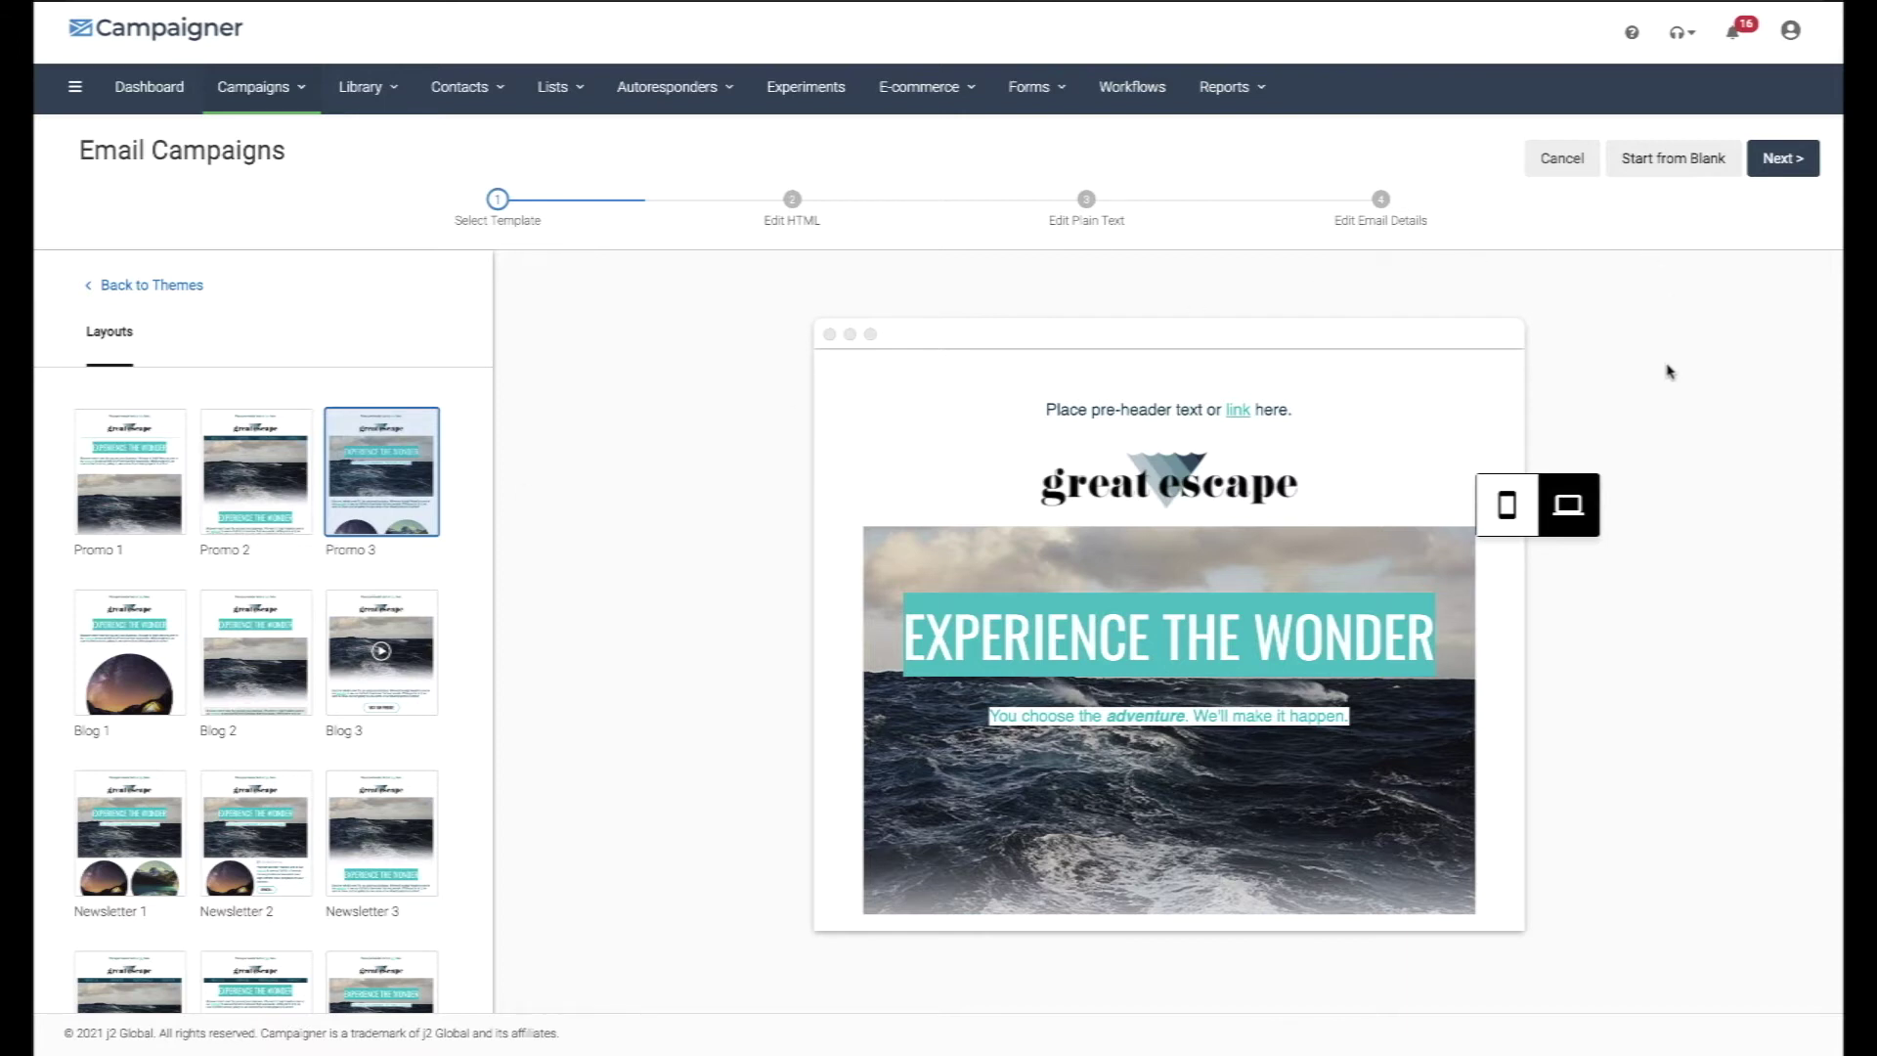
Preview the Promo 3 layout in mobile and desktop view, and continue to the Edit HTML stage.
click(1505, 514)
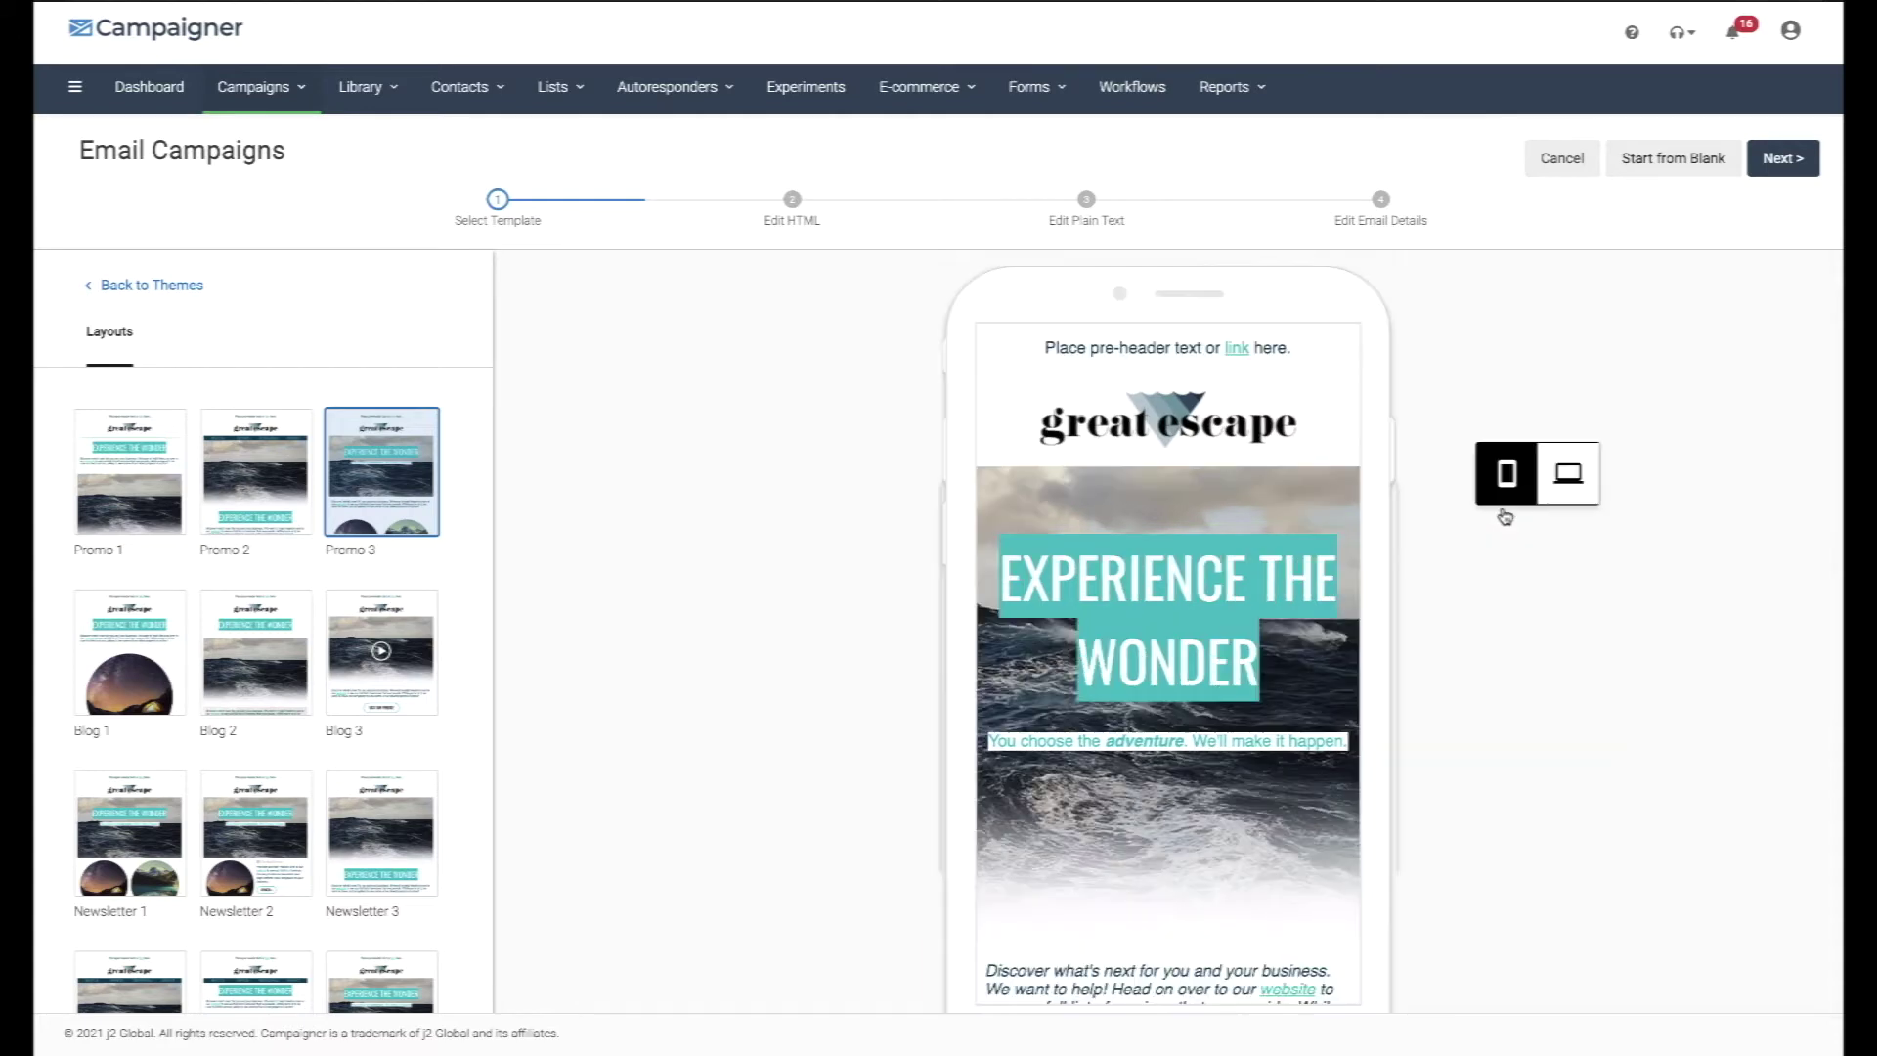
click(1557, 483)
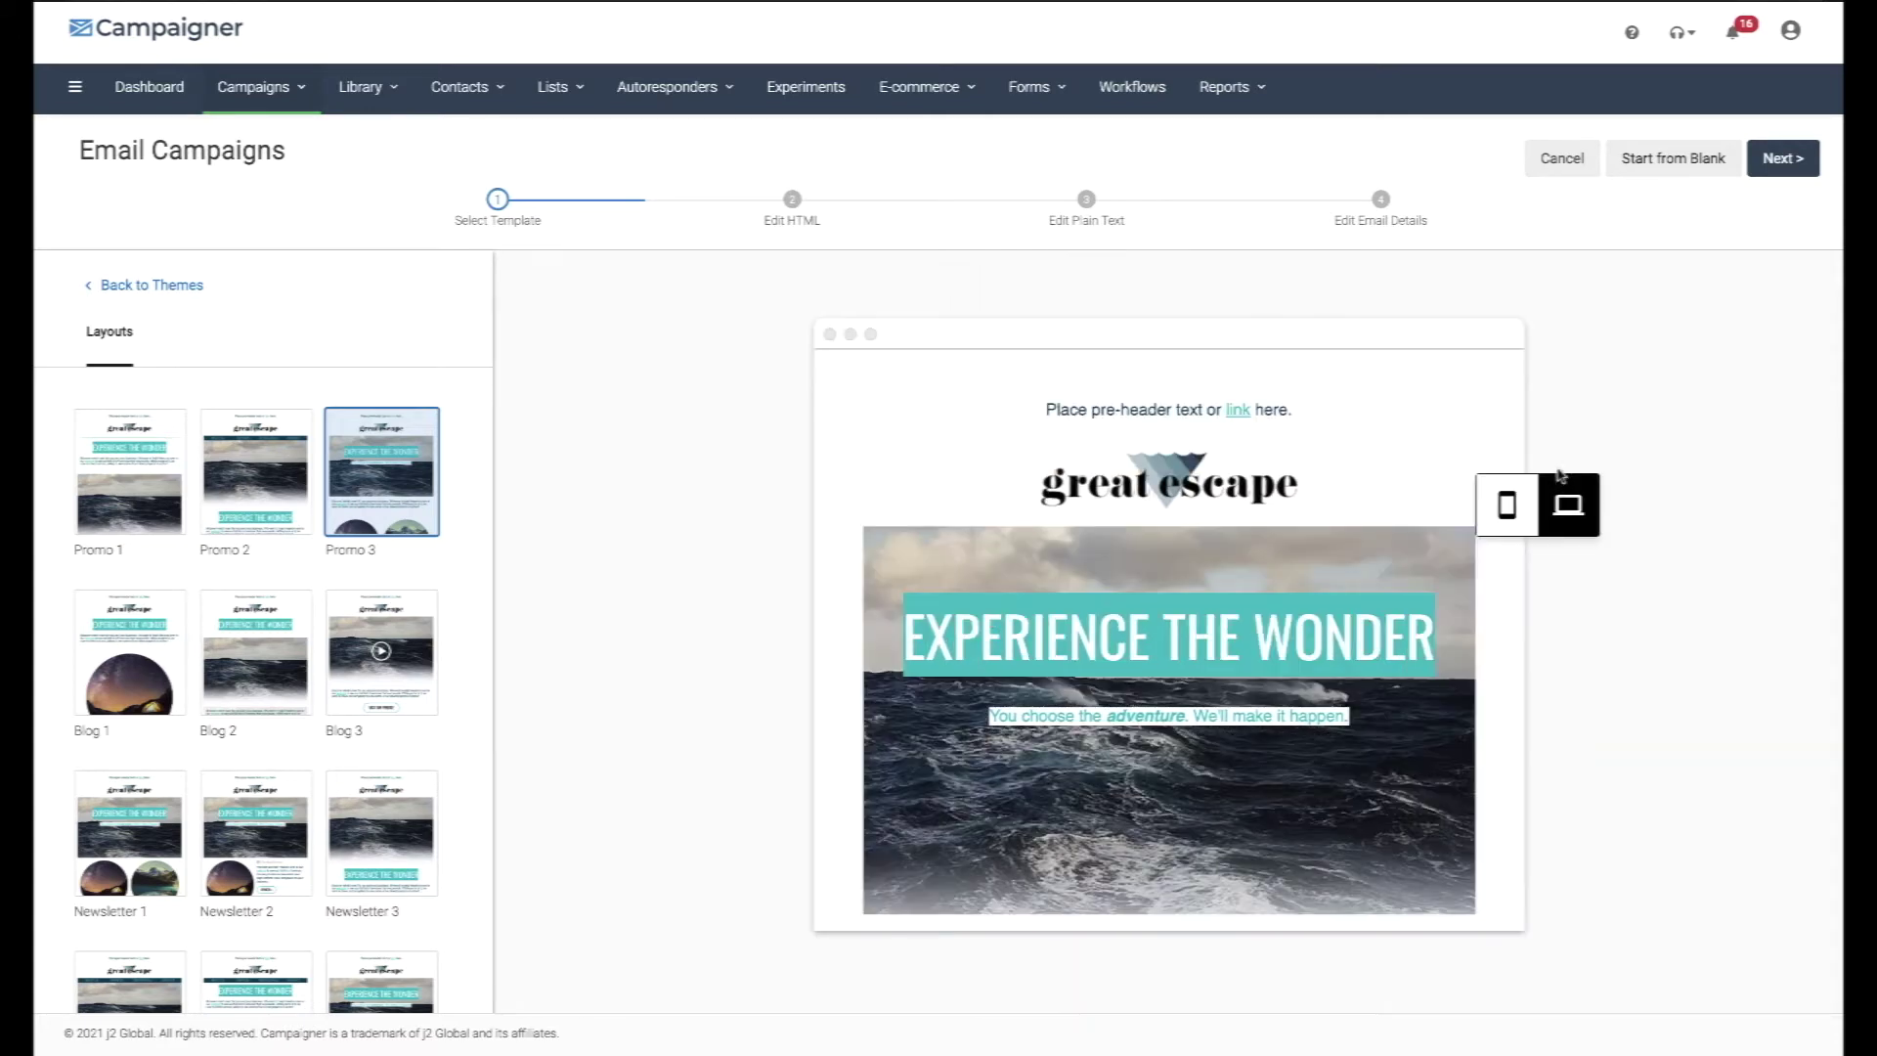
click(1777, 161)
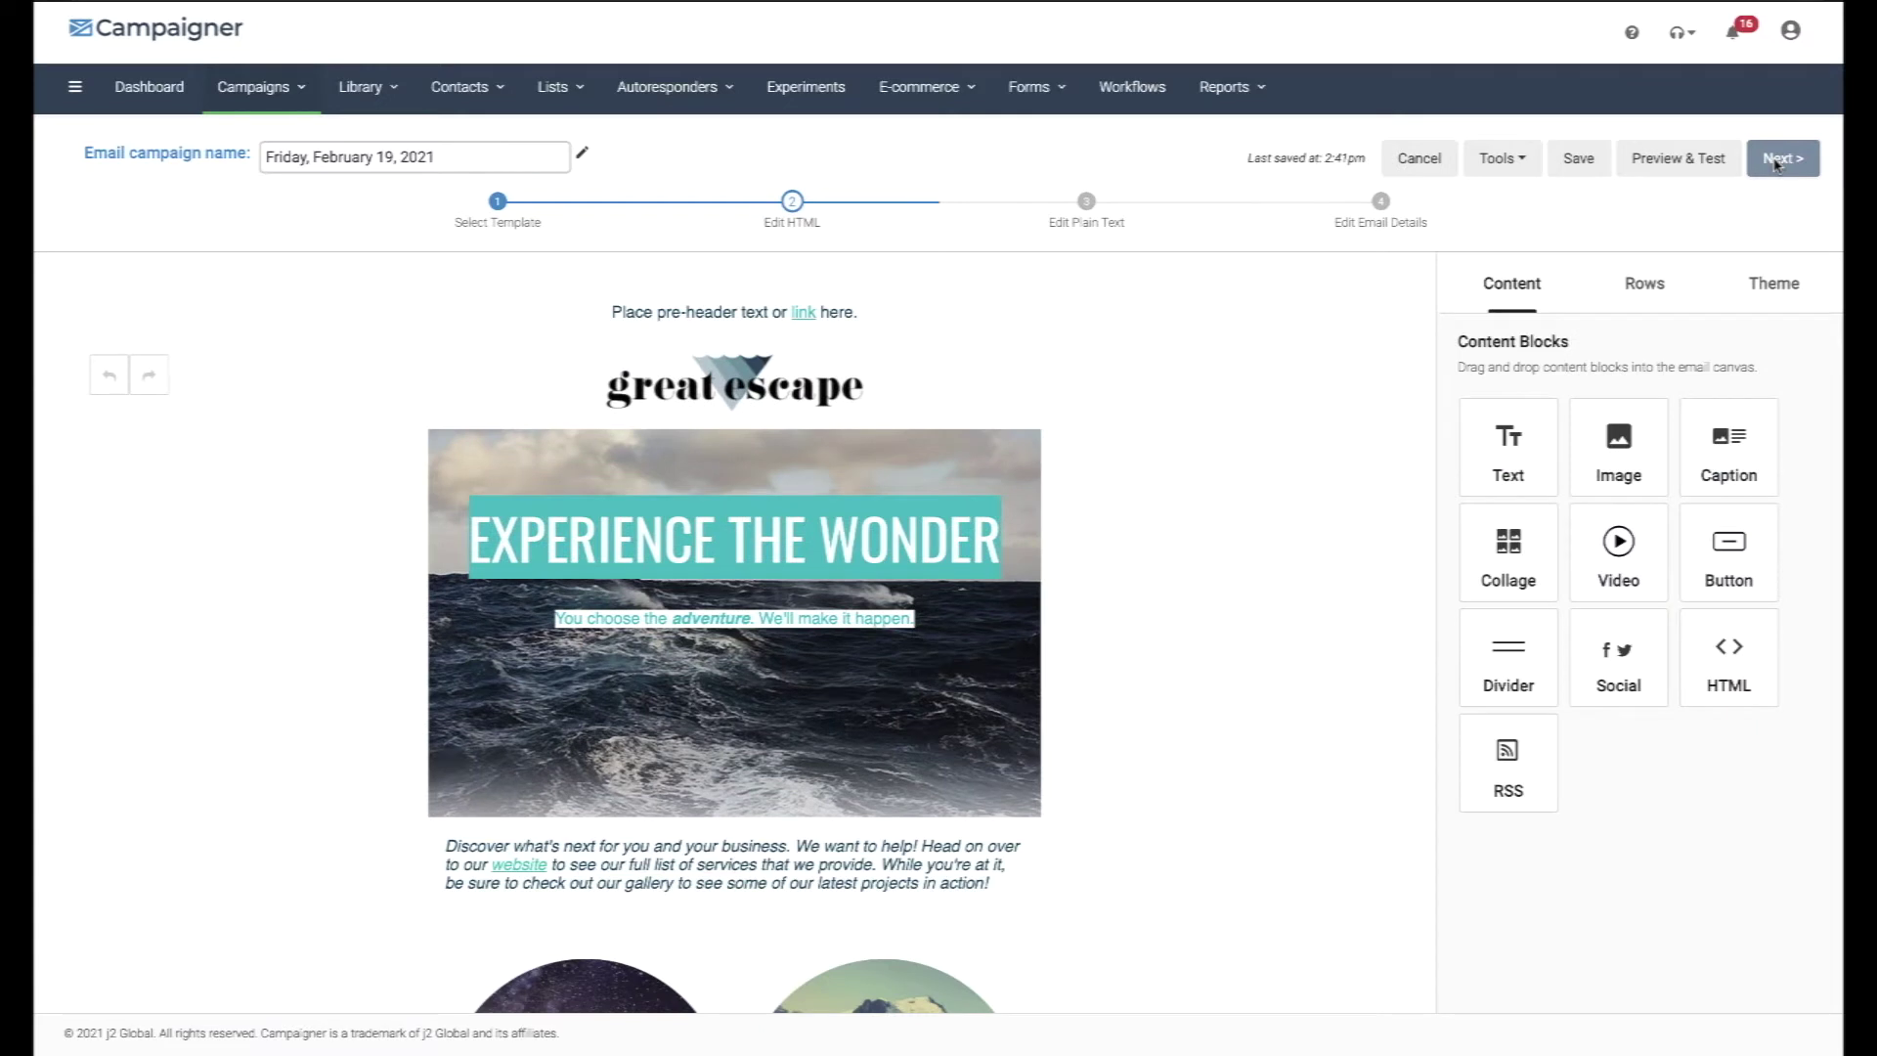
Open the email campaign name for editing and check the template, export and copy options available for the campaign.
click(479, 155)
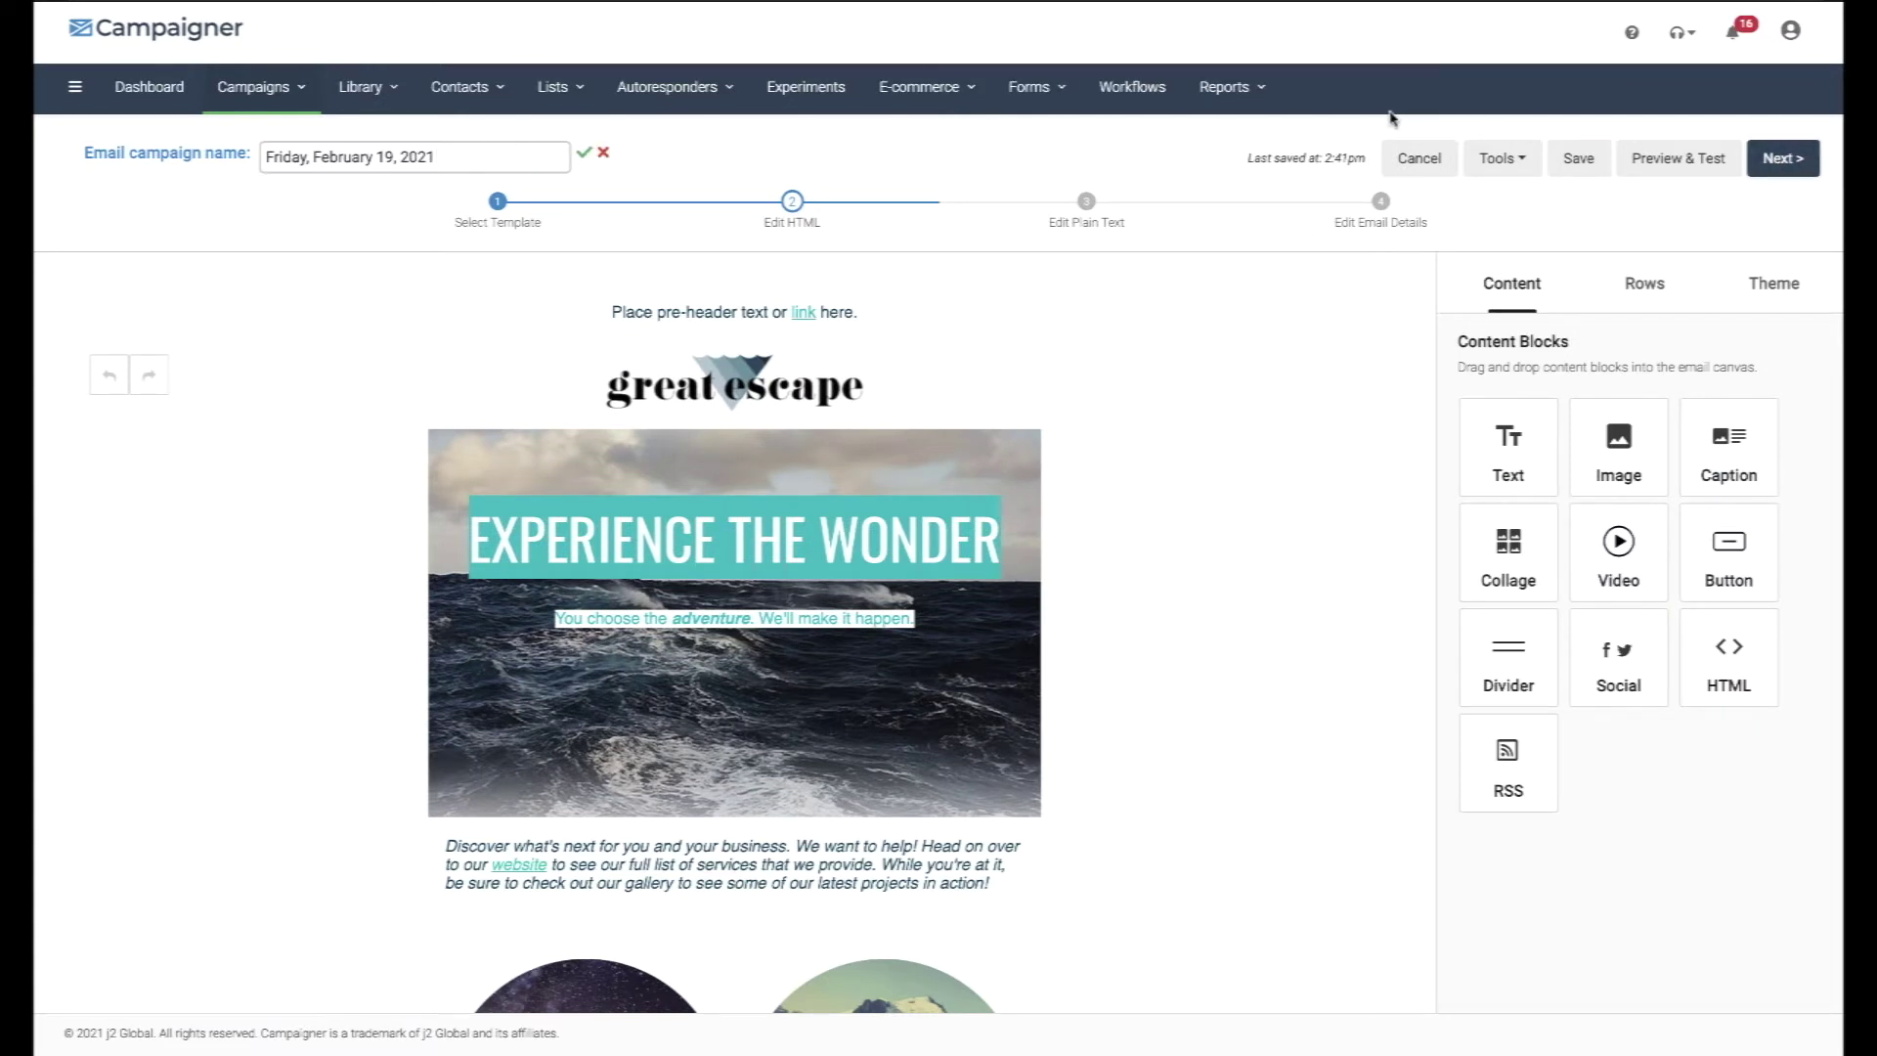
click(1502, 162)
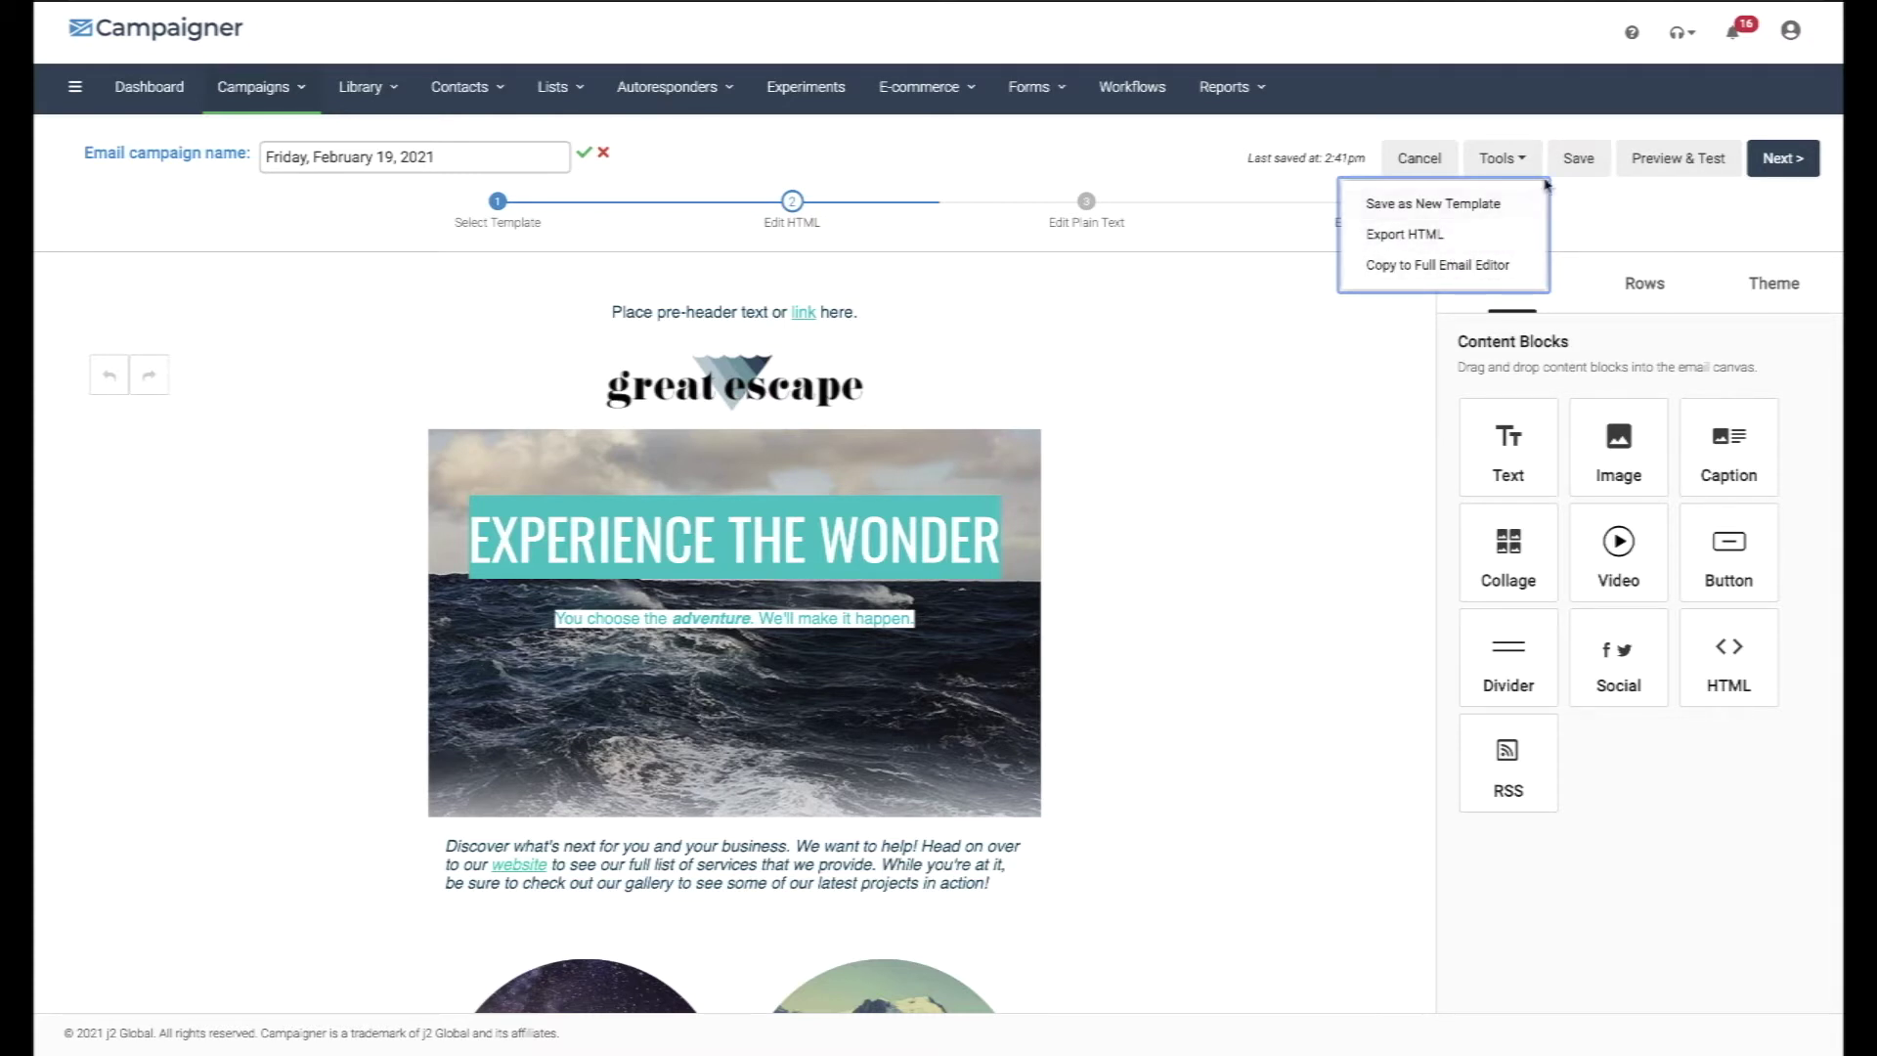
click(1625, 217)
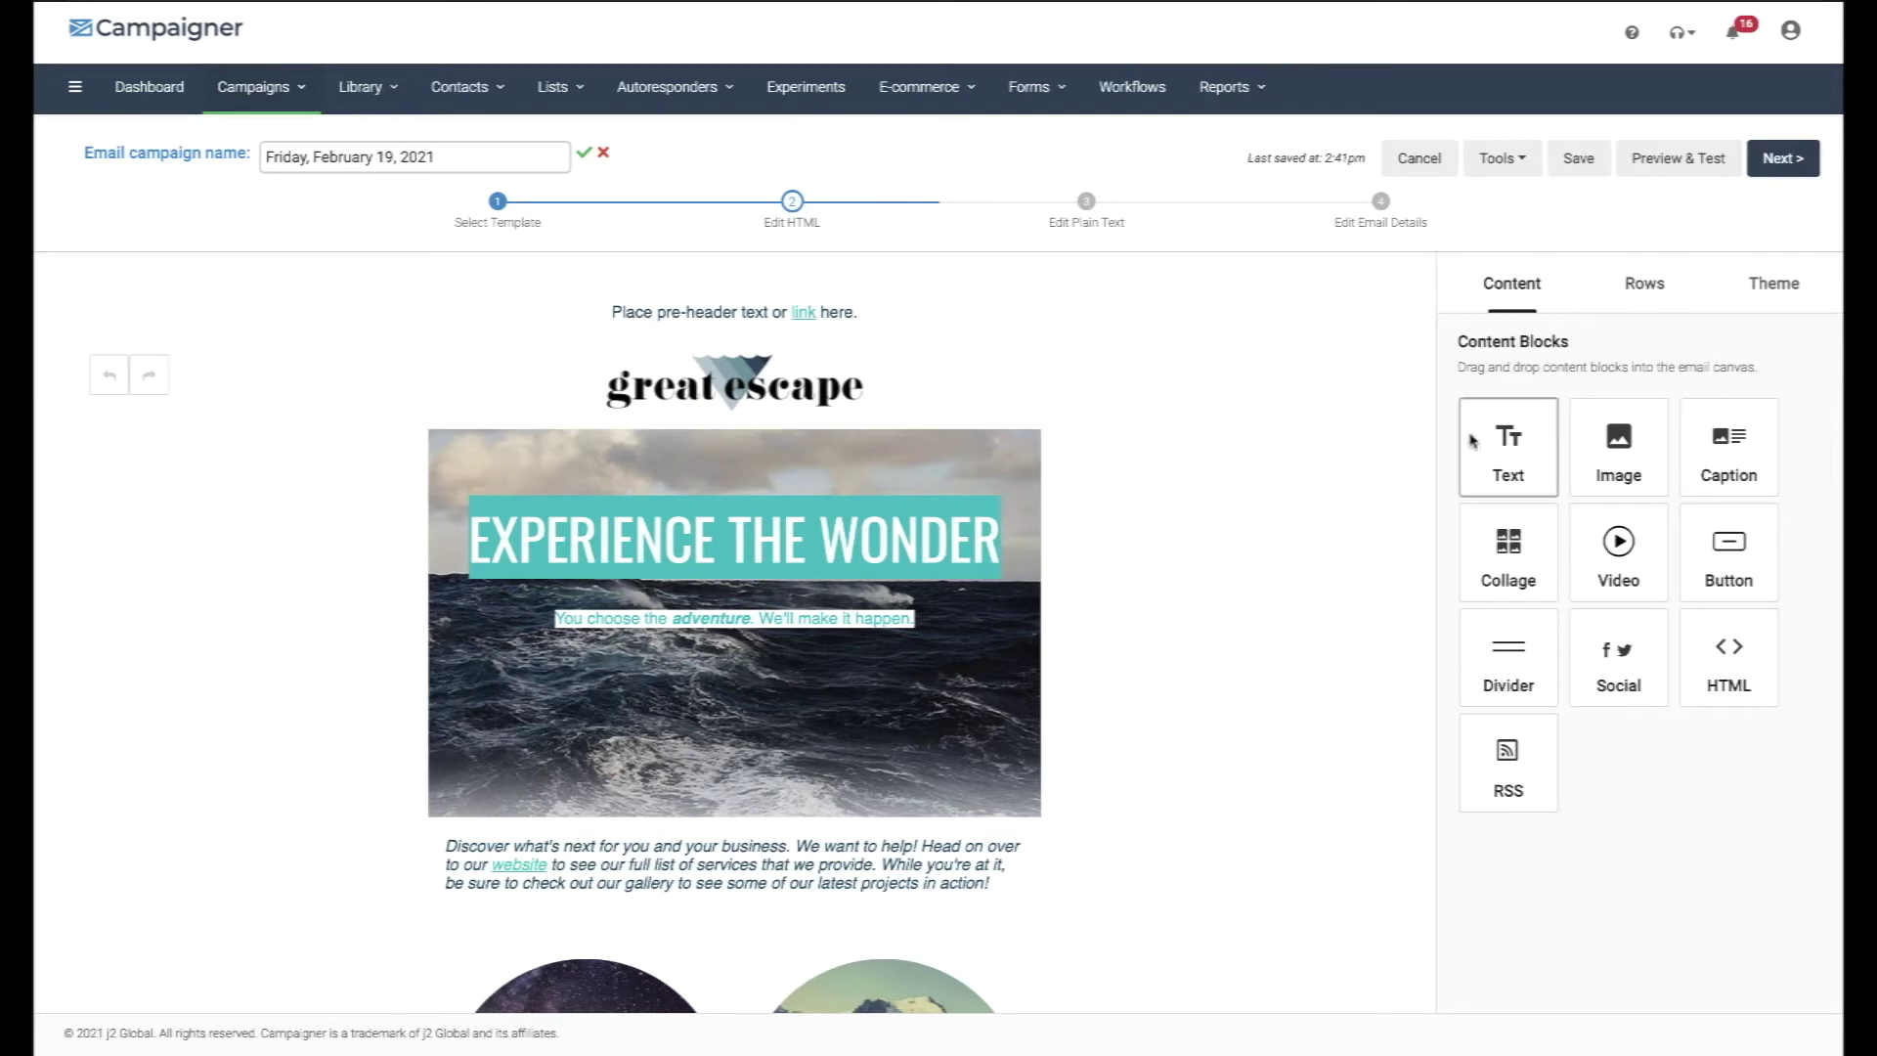
Review the image properties of the Great Escape logo and close them.
click(865, 520)
click(743, 393)
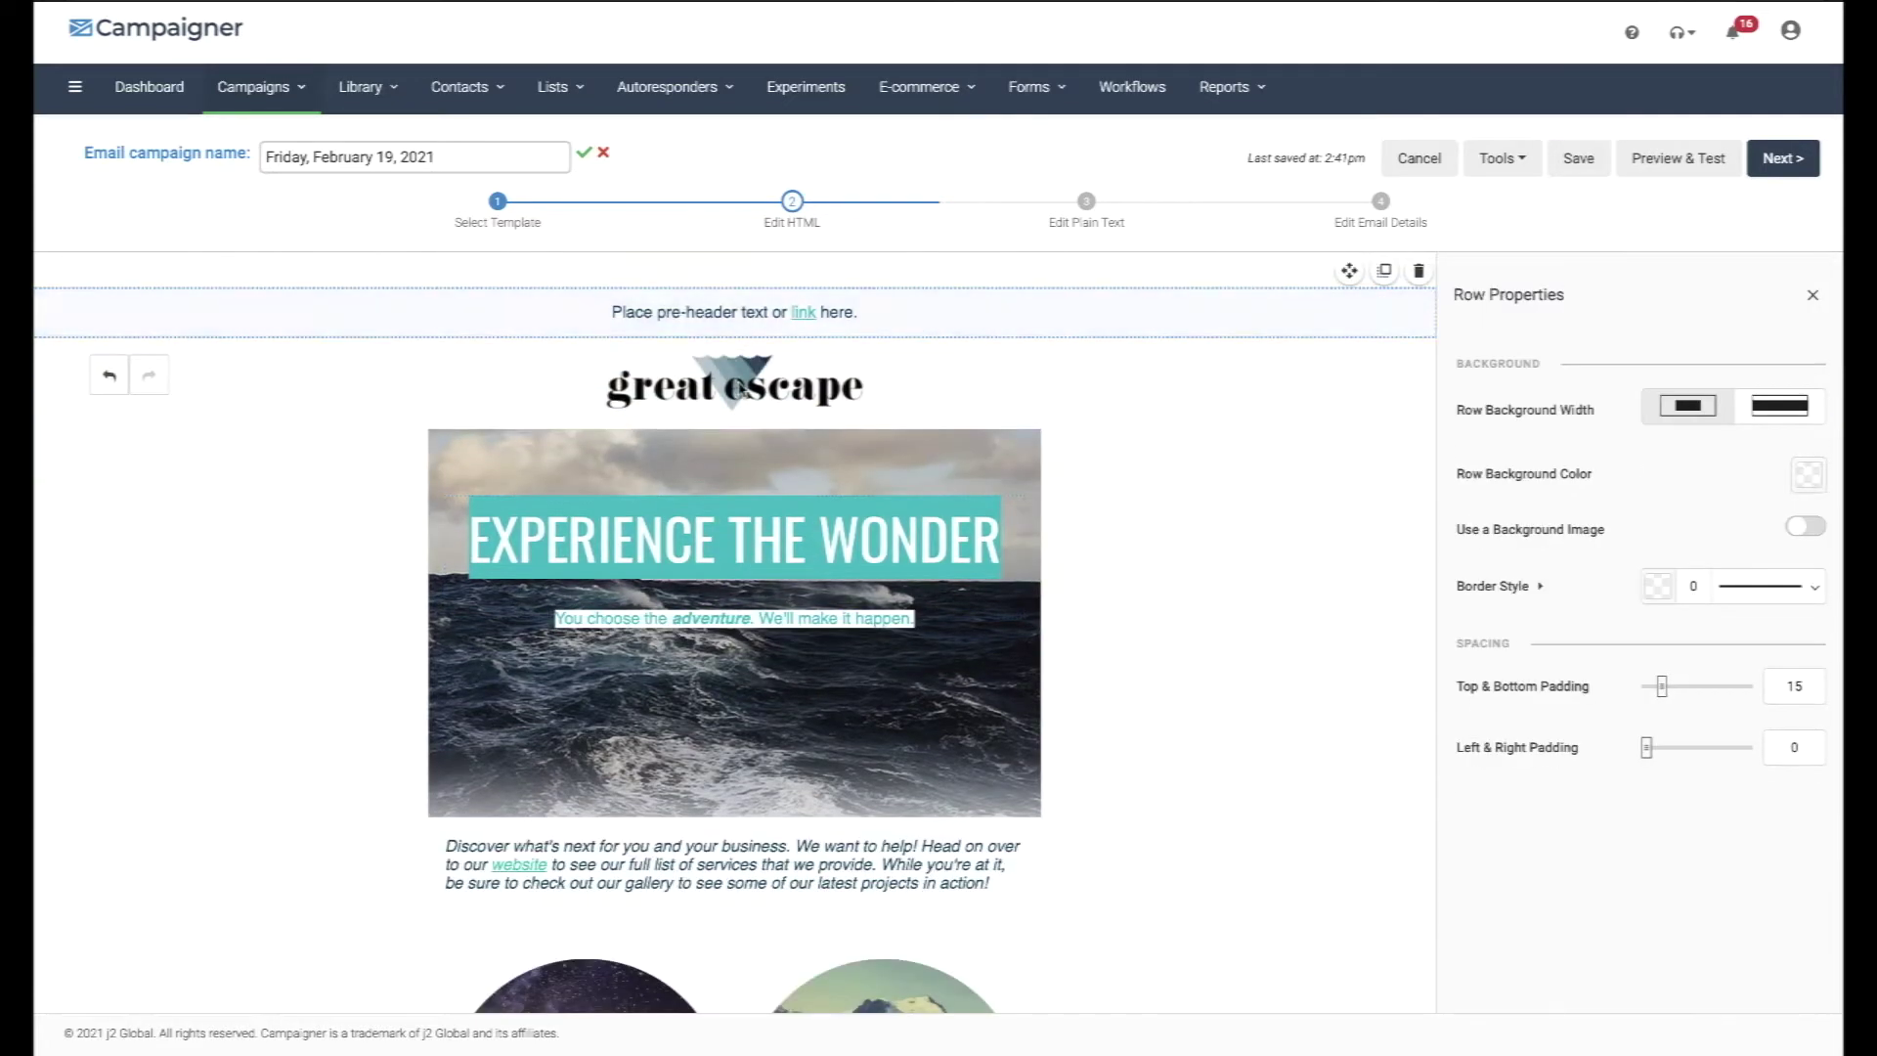
click(741, 396)
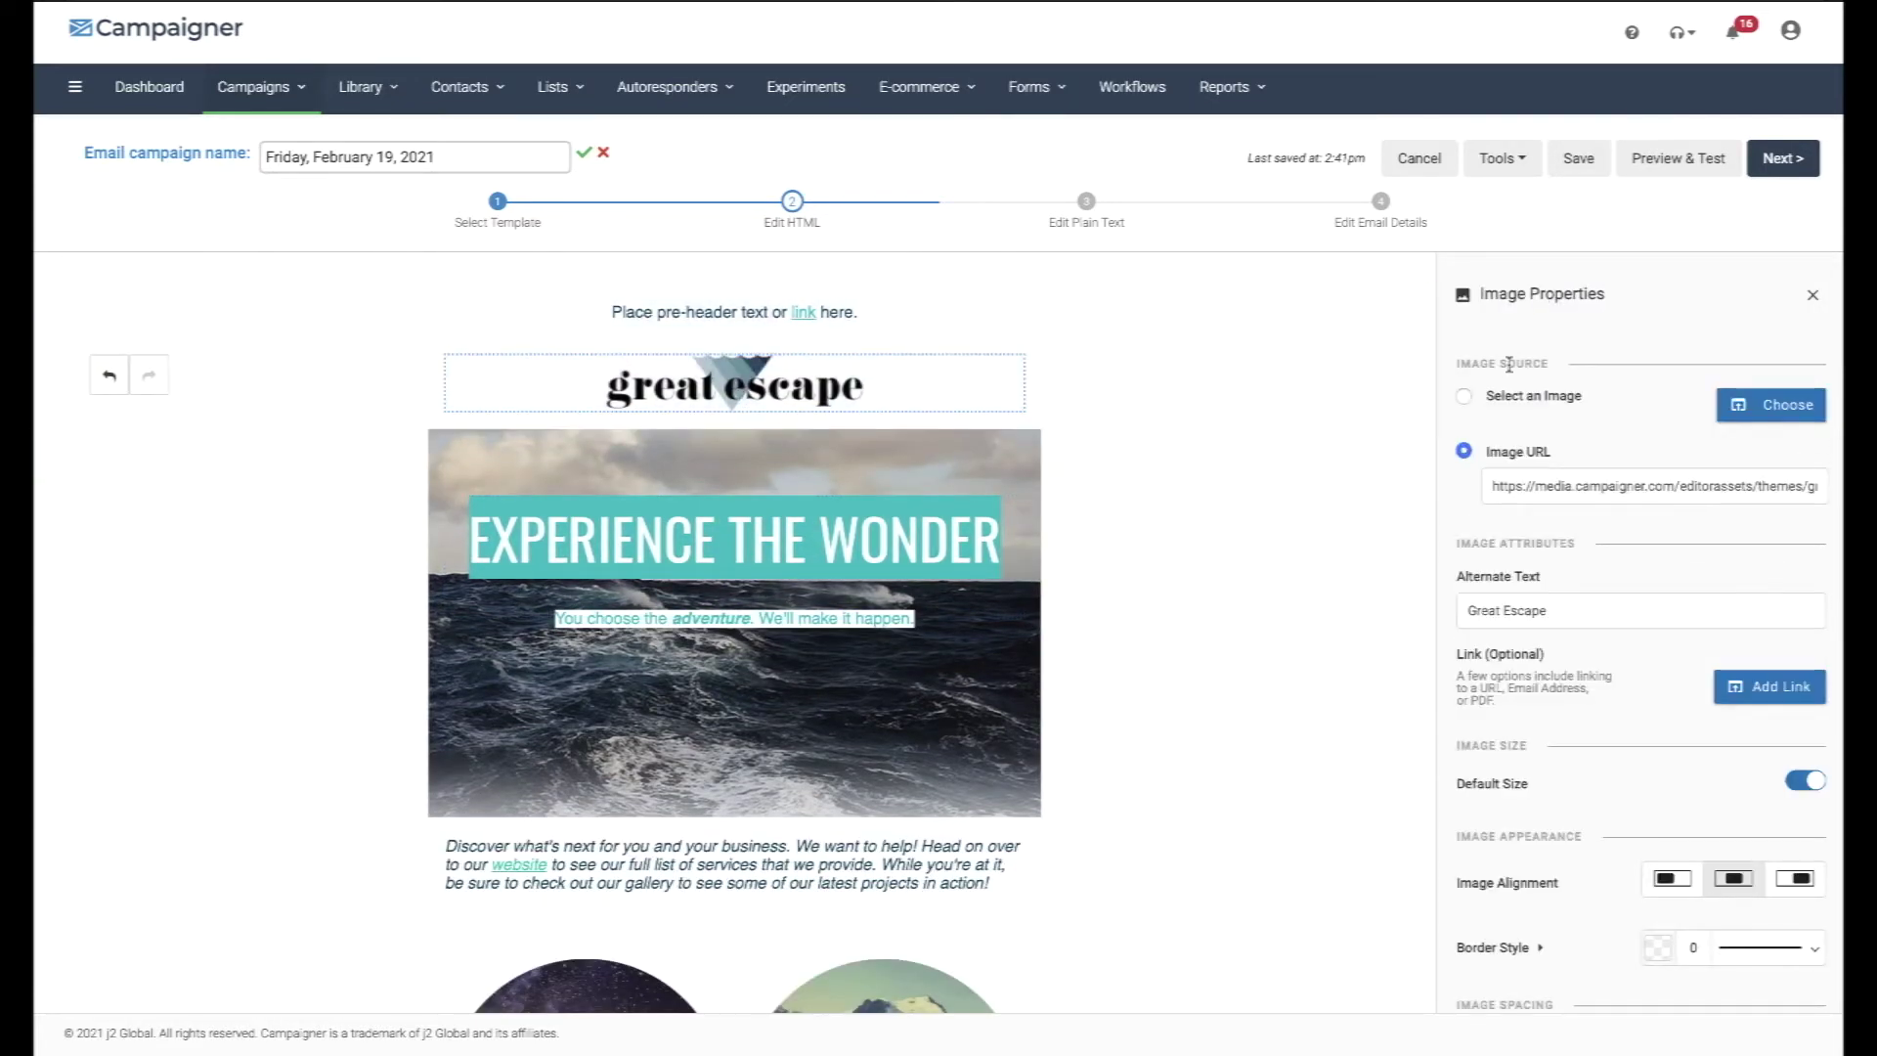
click(1808, 296)
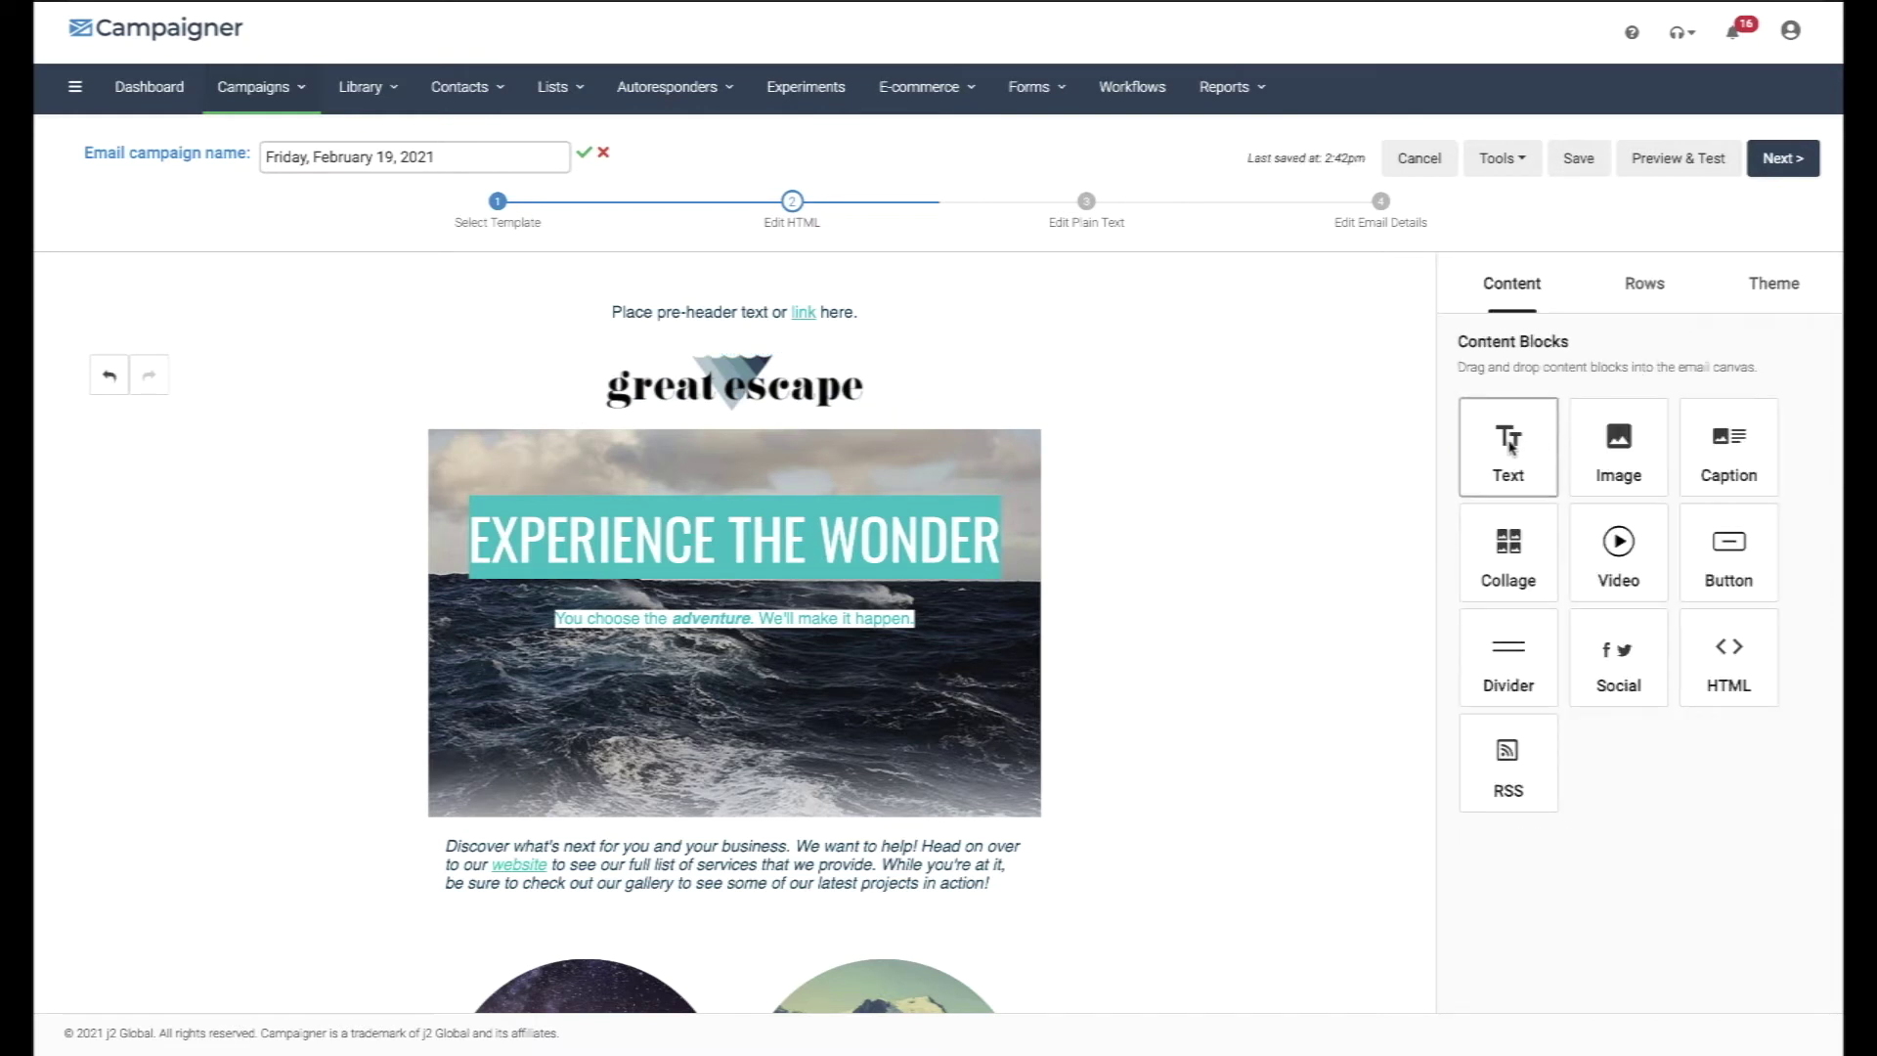
Add a text block directly below the Great Escape logo, and review and close its text properties.
drag(1523, 448, 860, 403)
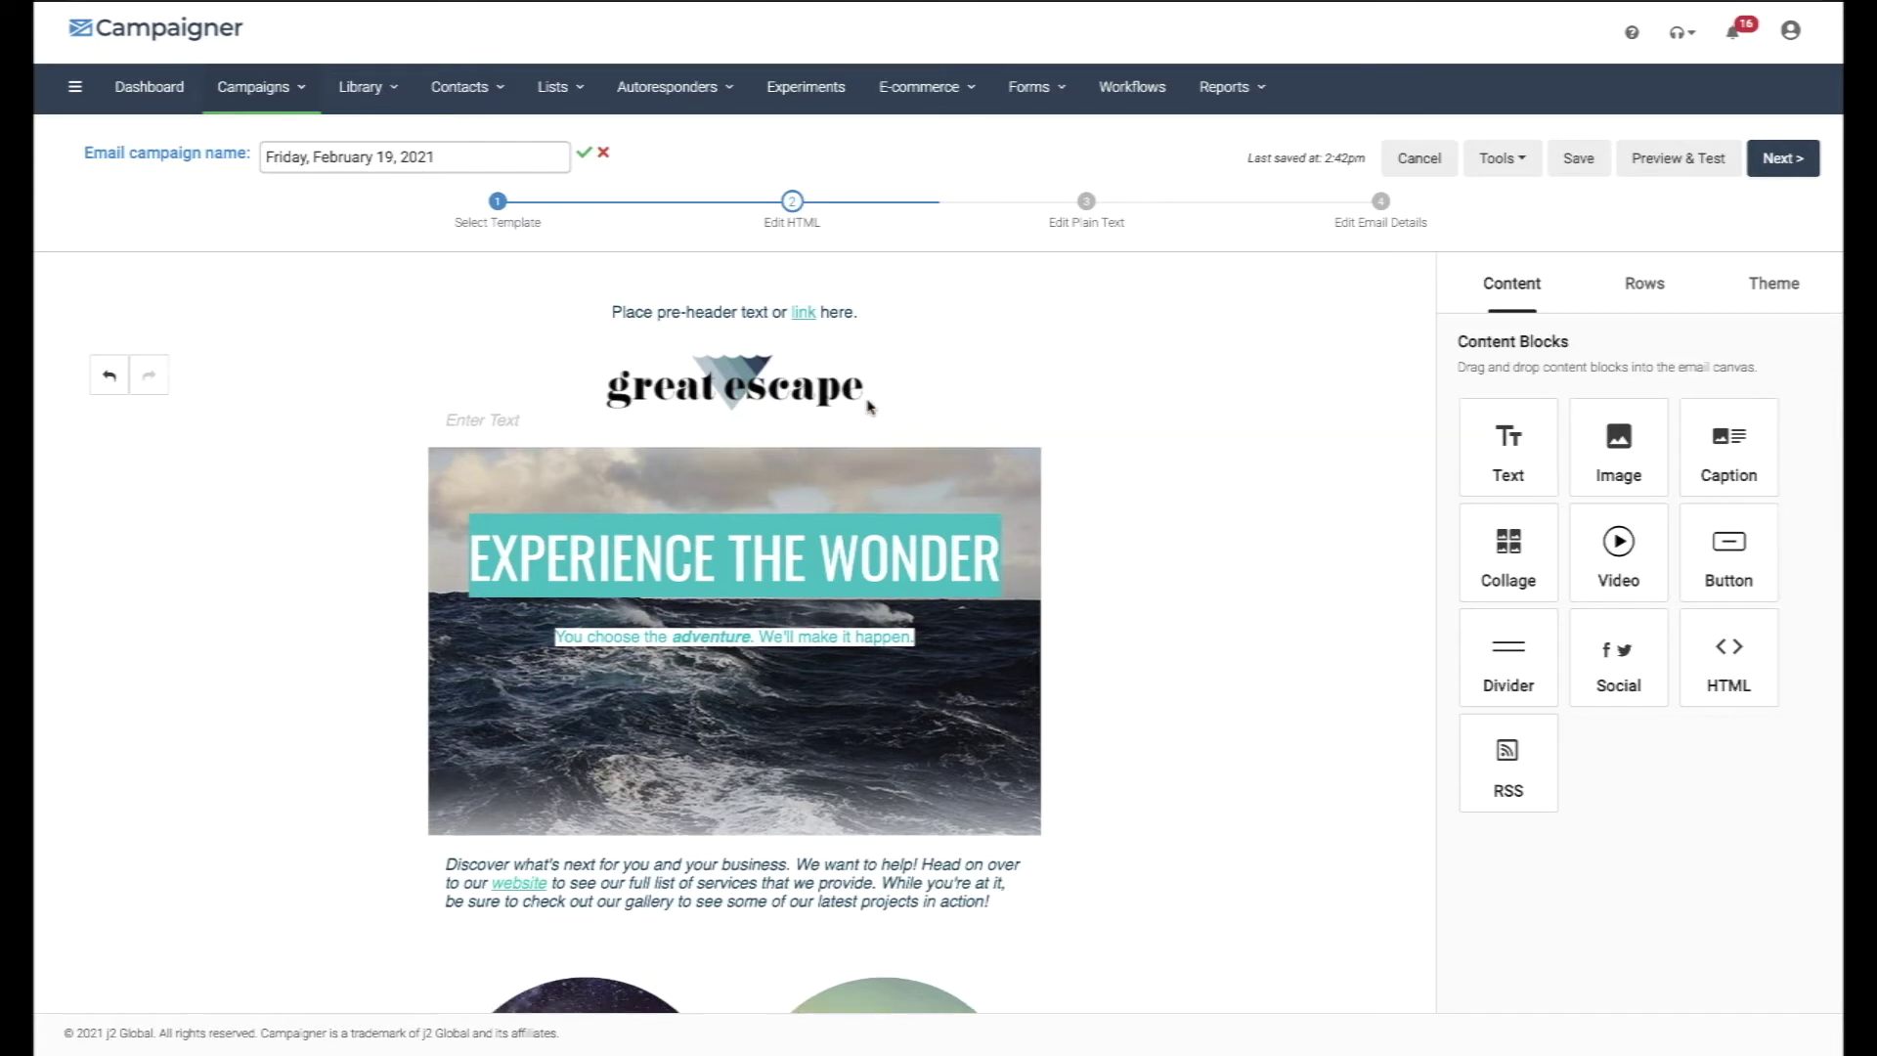
click(787, 430)
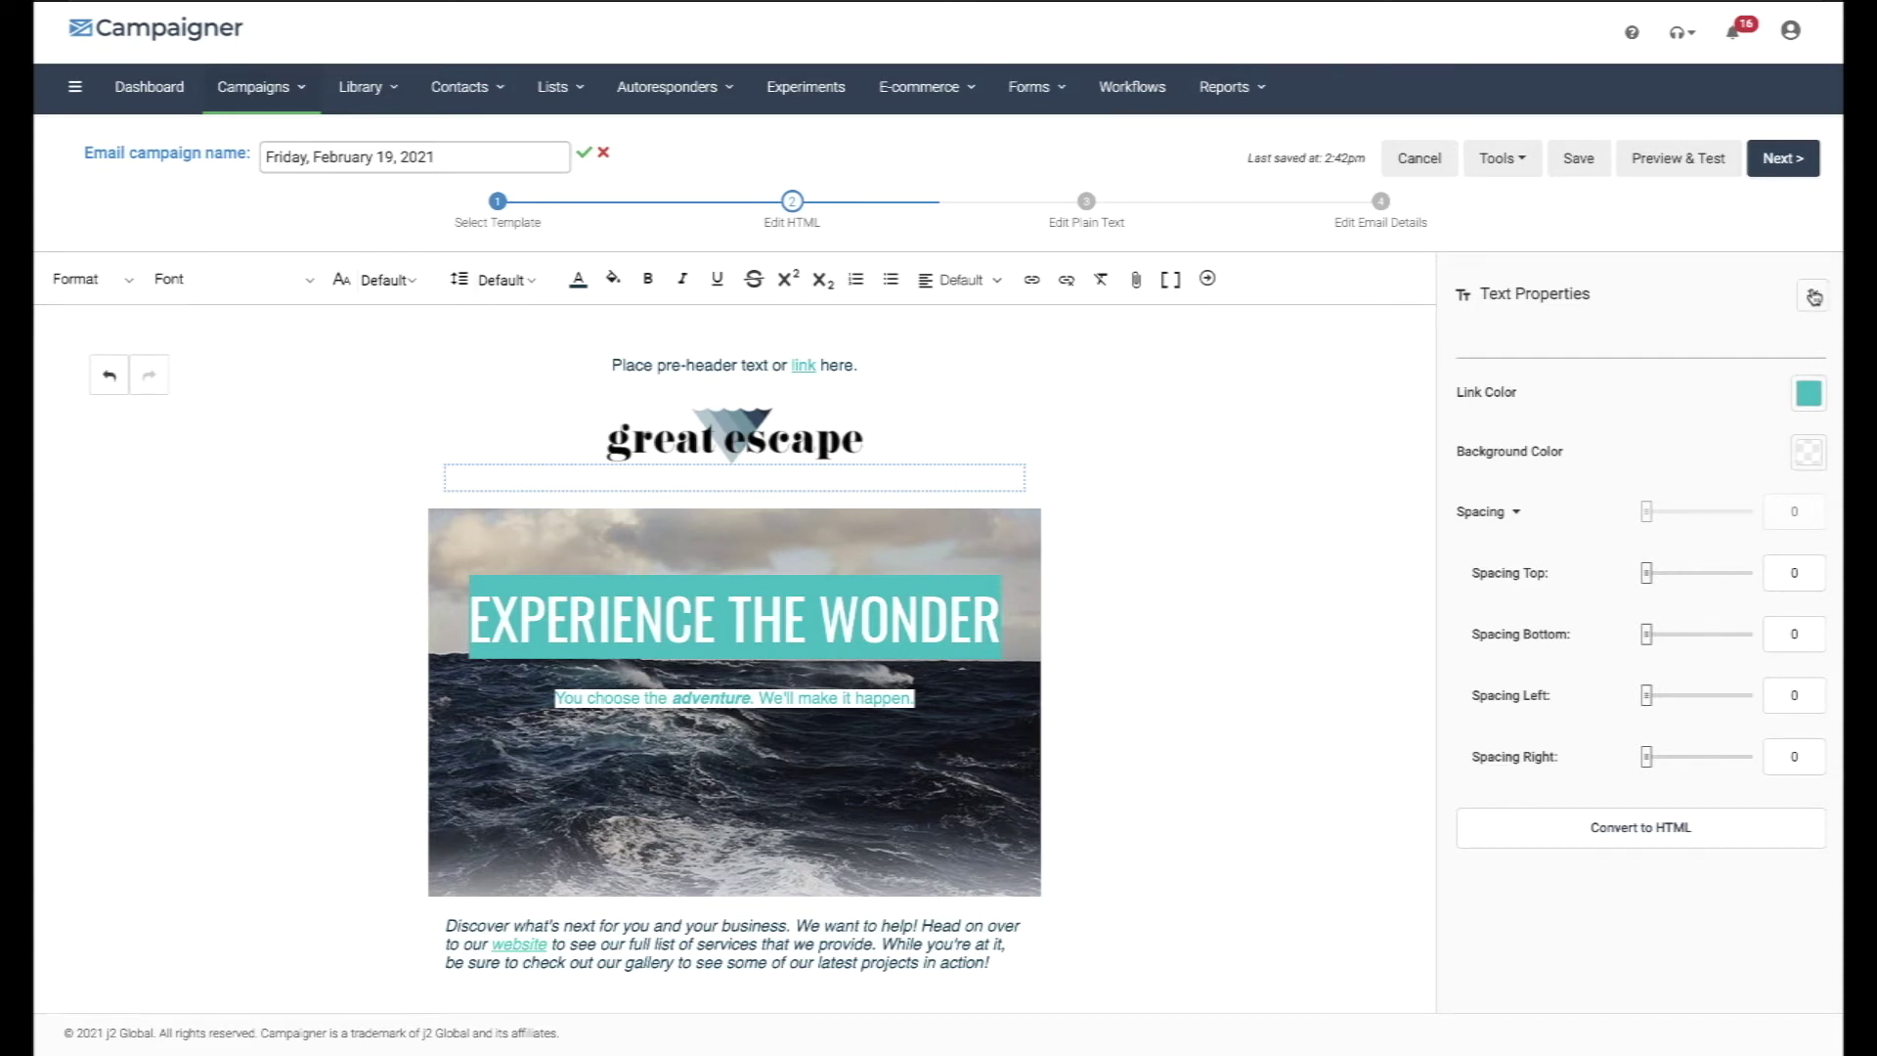
click(1814, 297)
Insert an image block between the logo and the empty text block, using the pug photo from the Campaigner Demo folder.
drag(1623, 445, 657, 418)
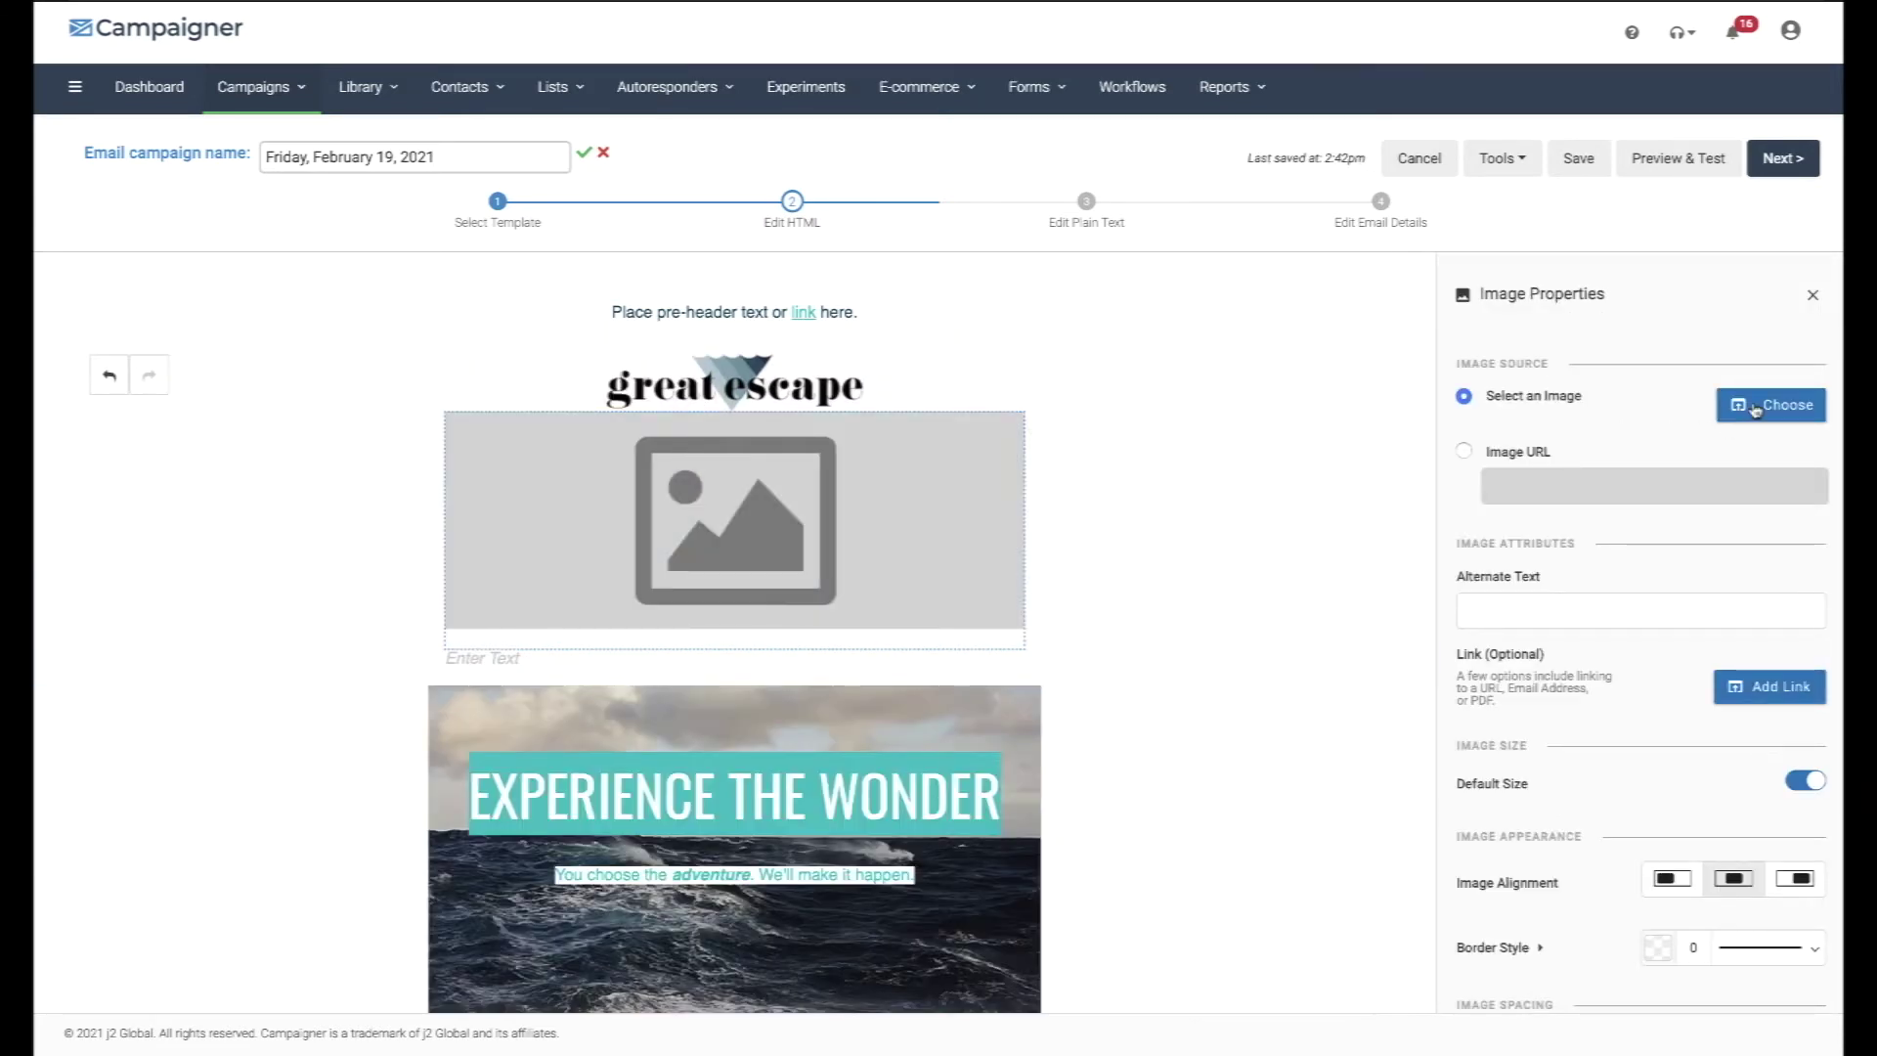
click(1756, 410)
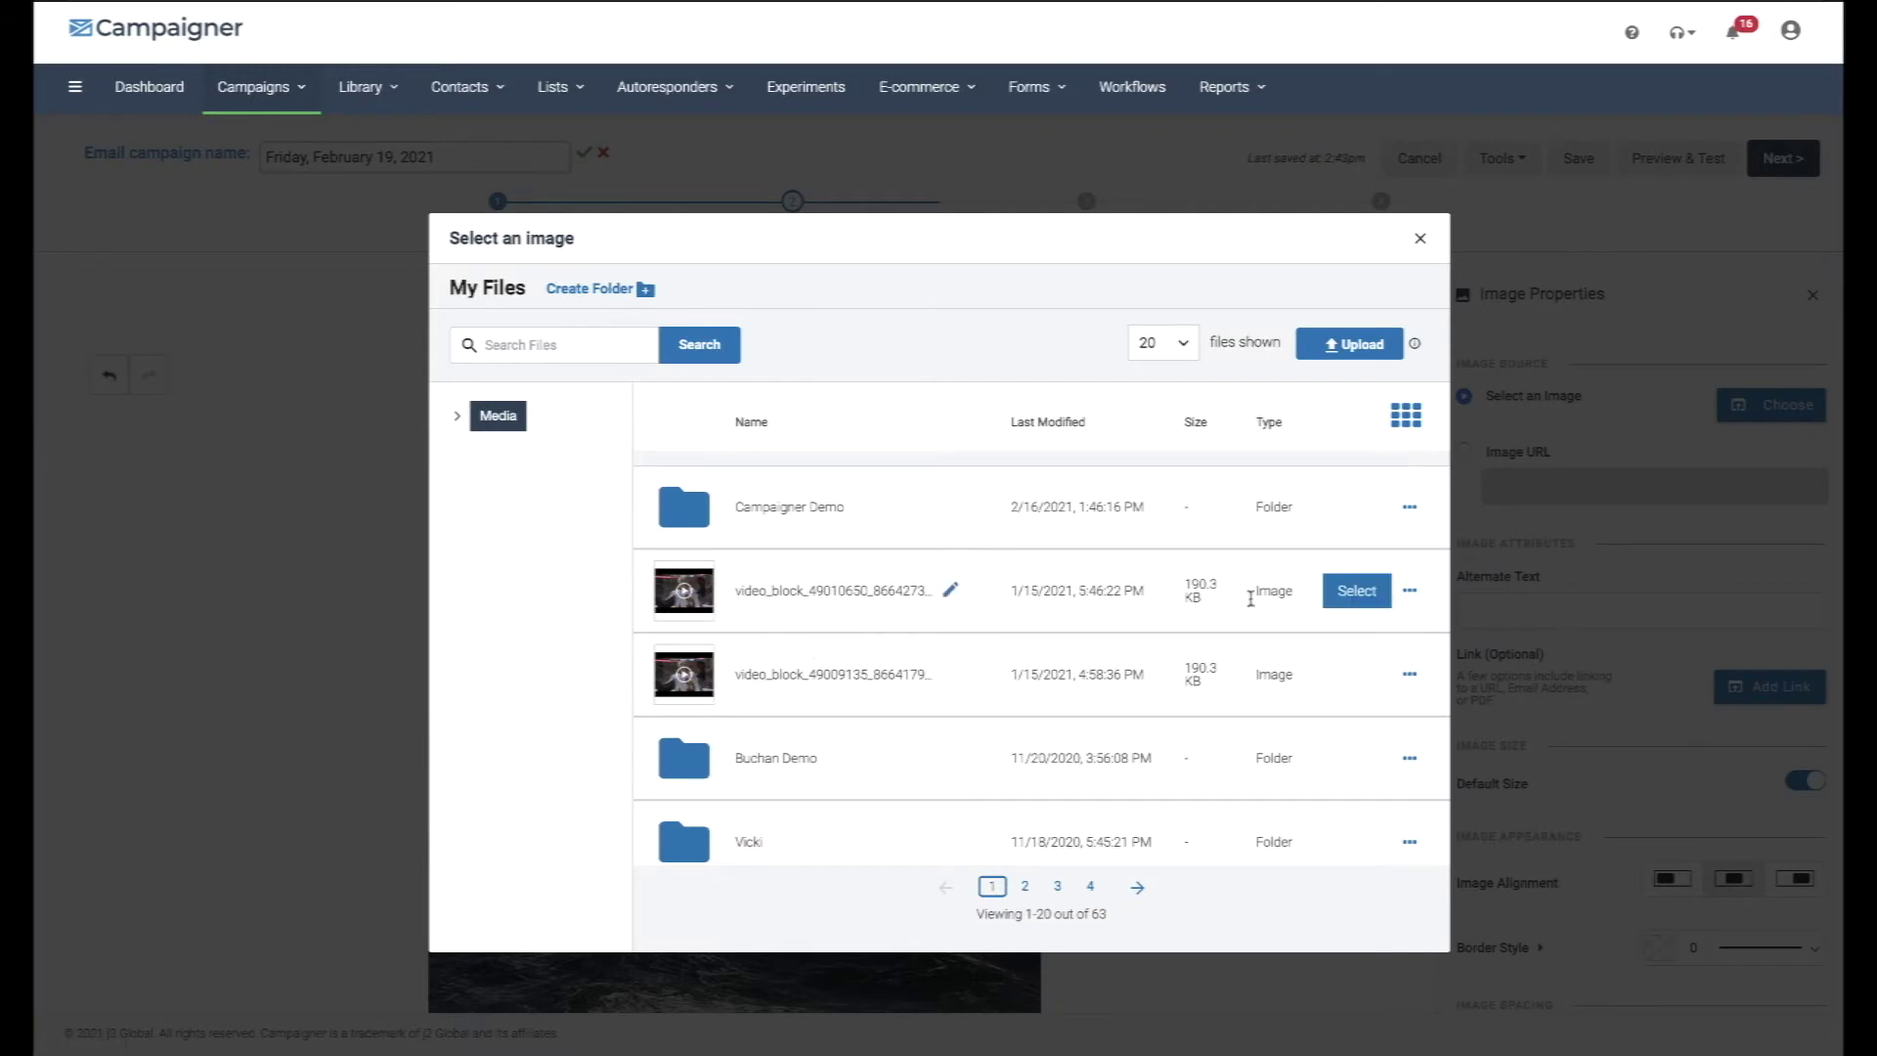
click(793, 514)
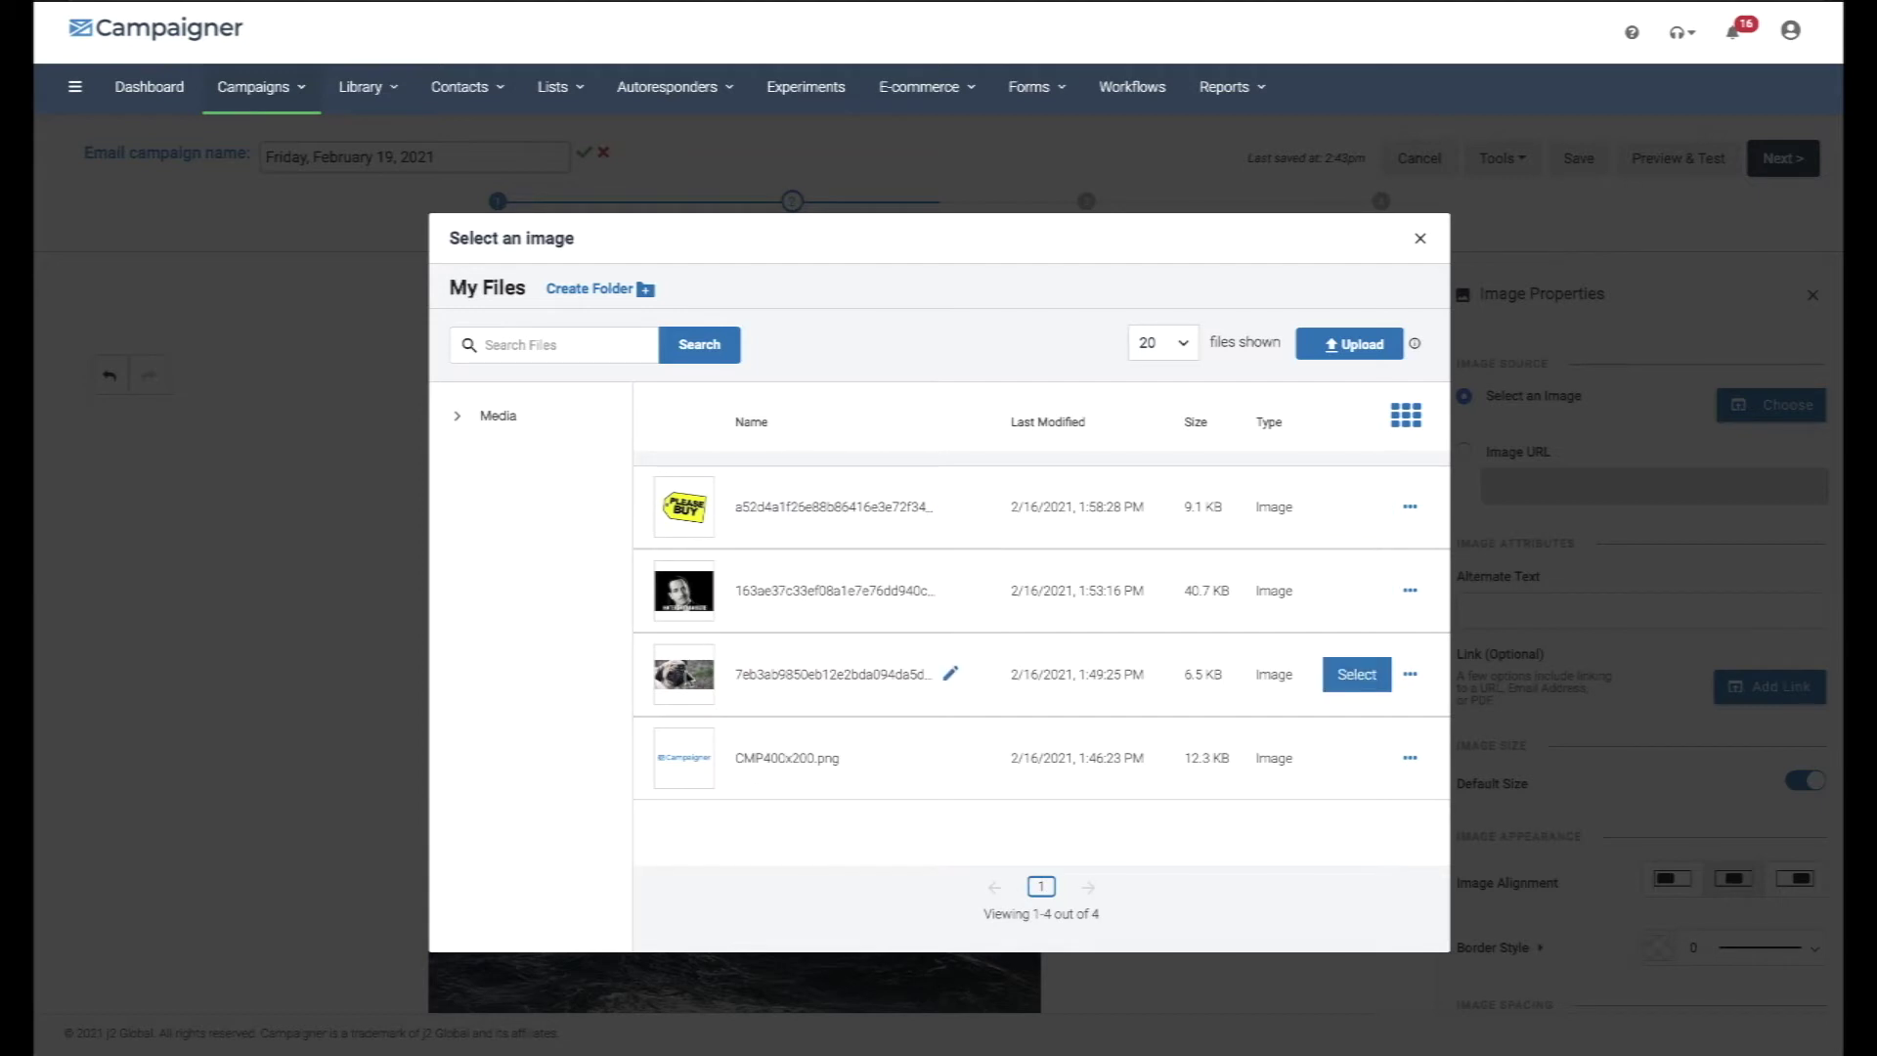
click(1356, 677)
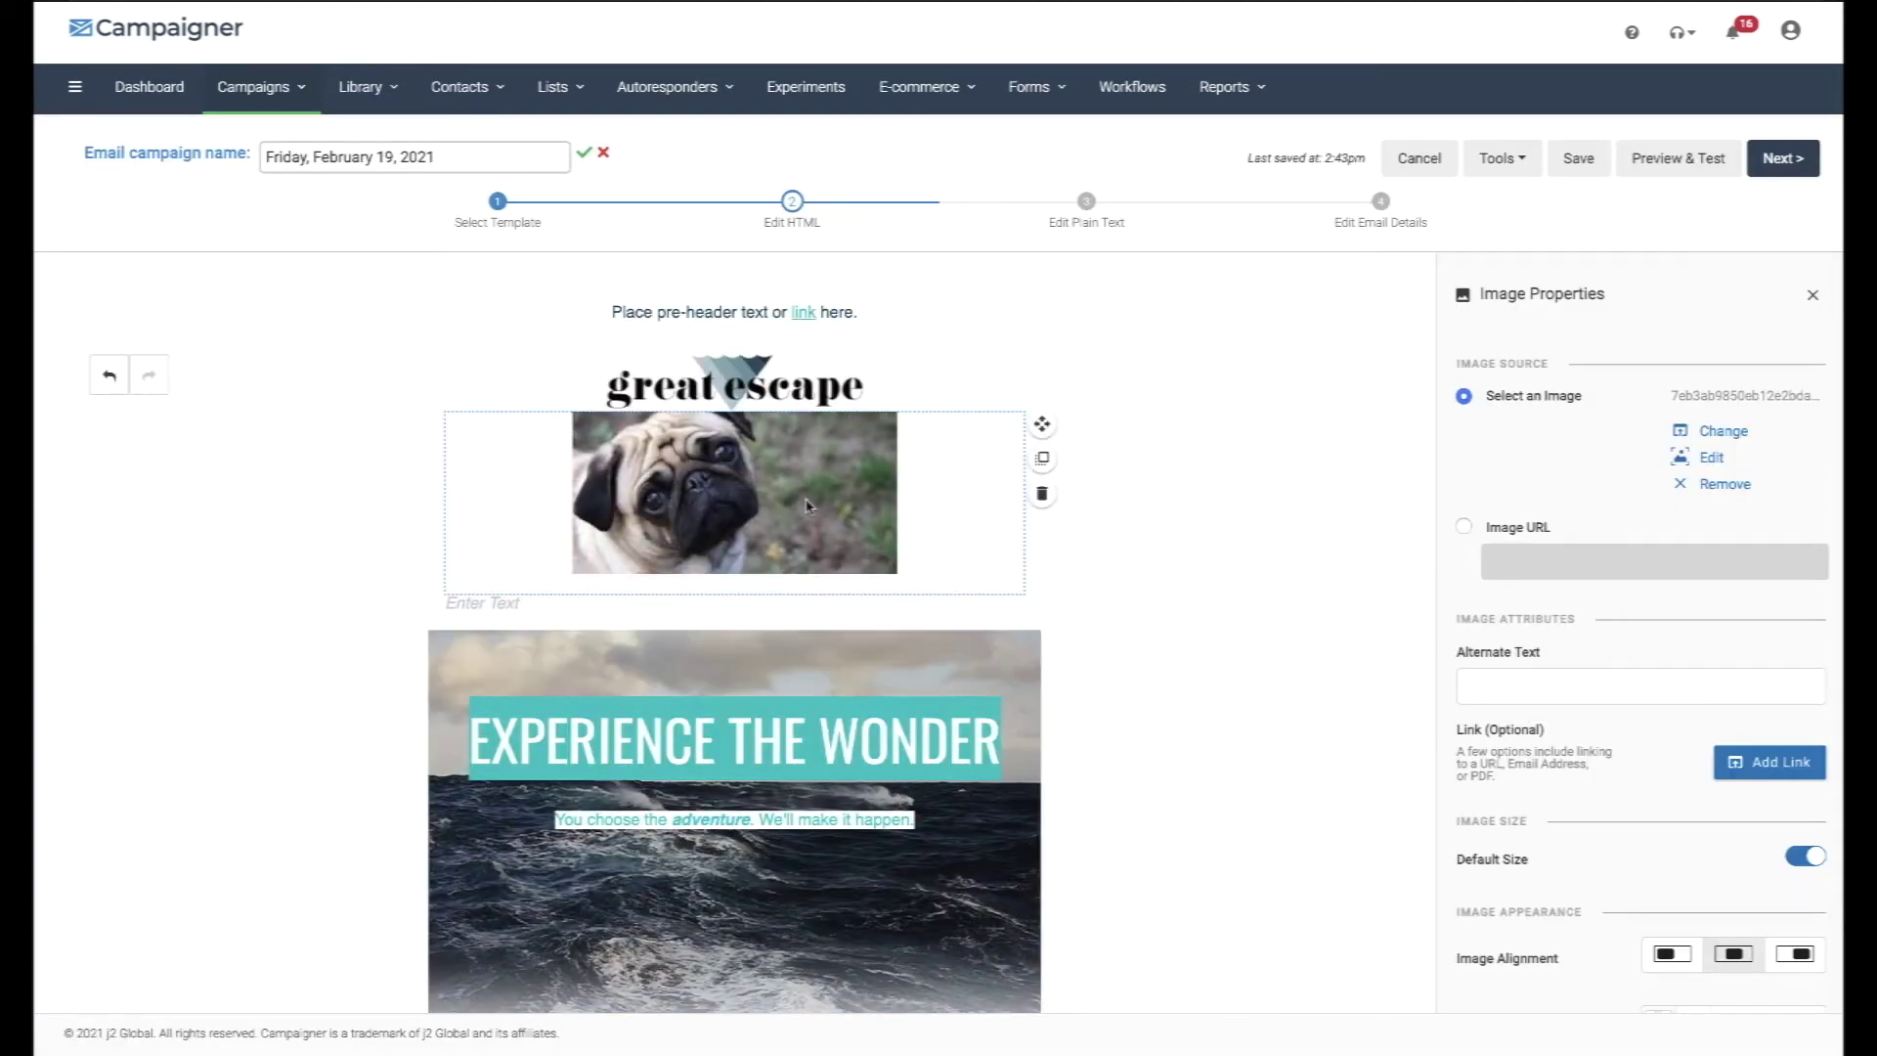
Turn off the pug image's default size and set its image width to 63.
click(1528, 680)
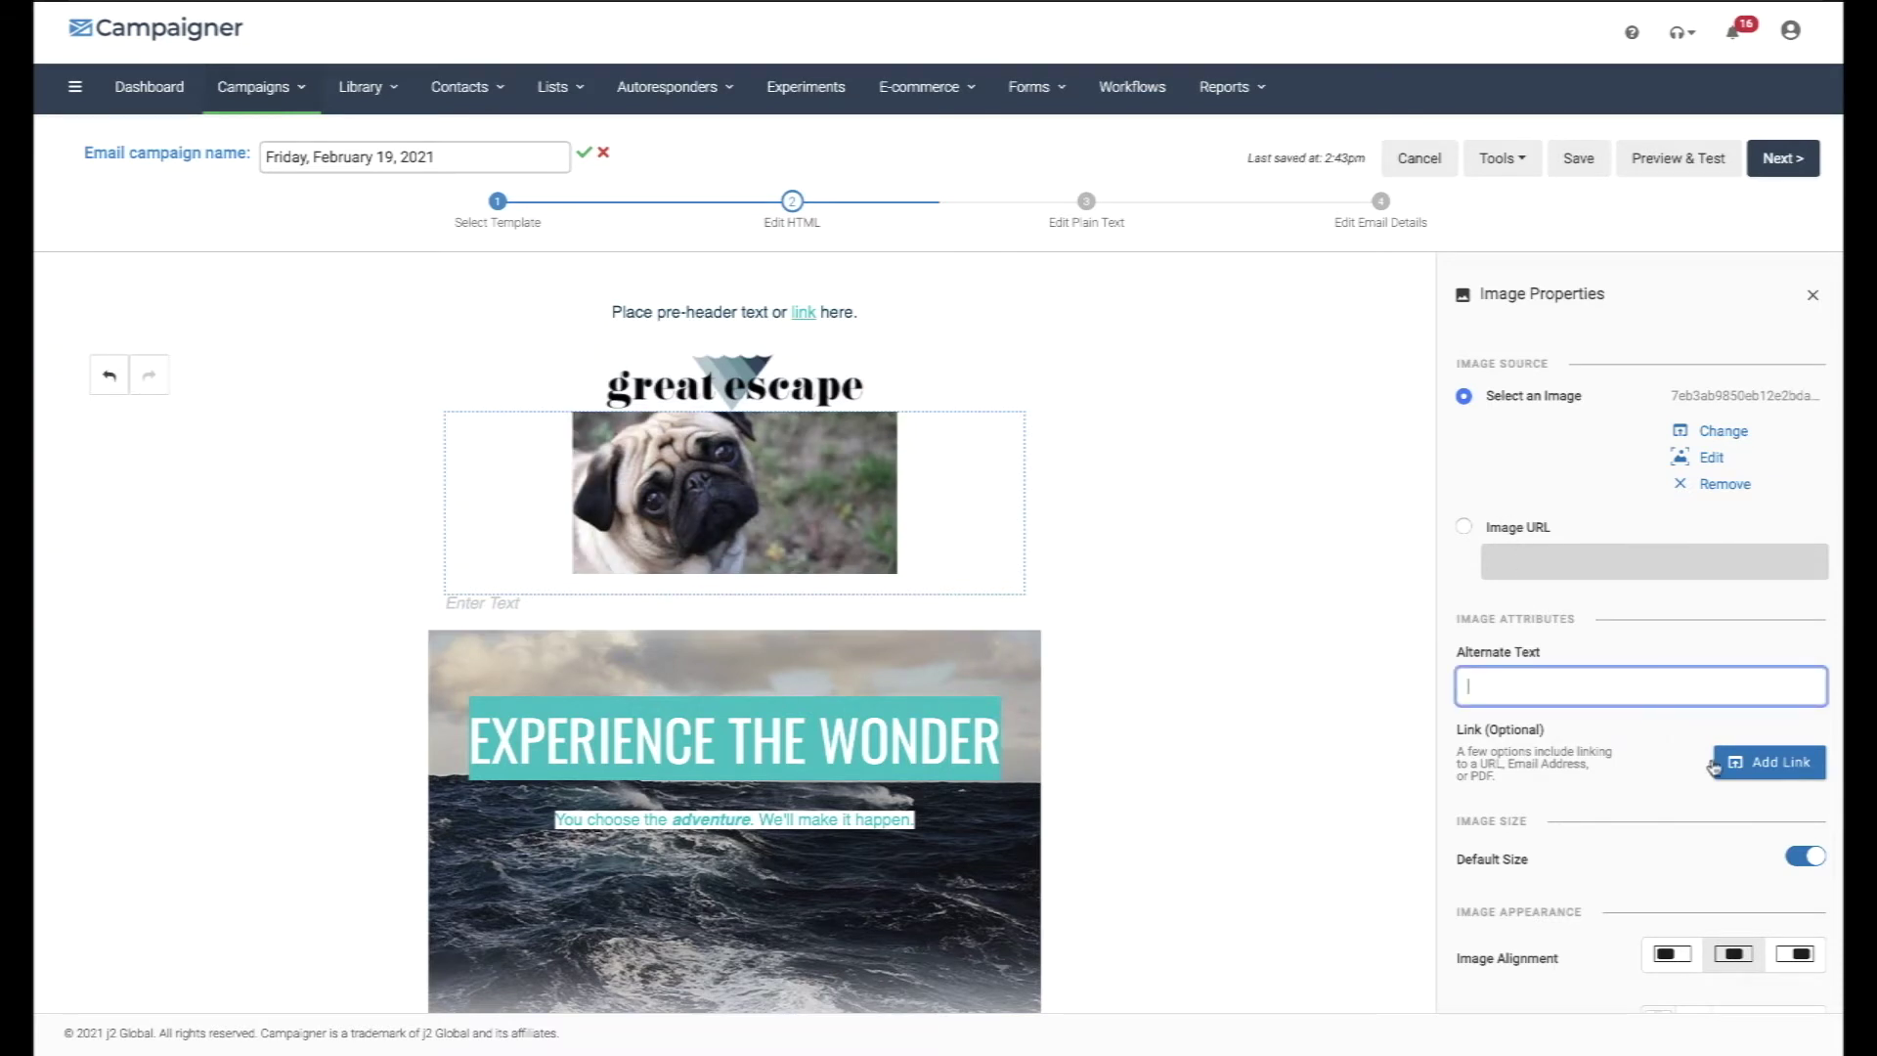
scroll(1716, 768, down, 3)
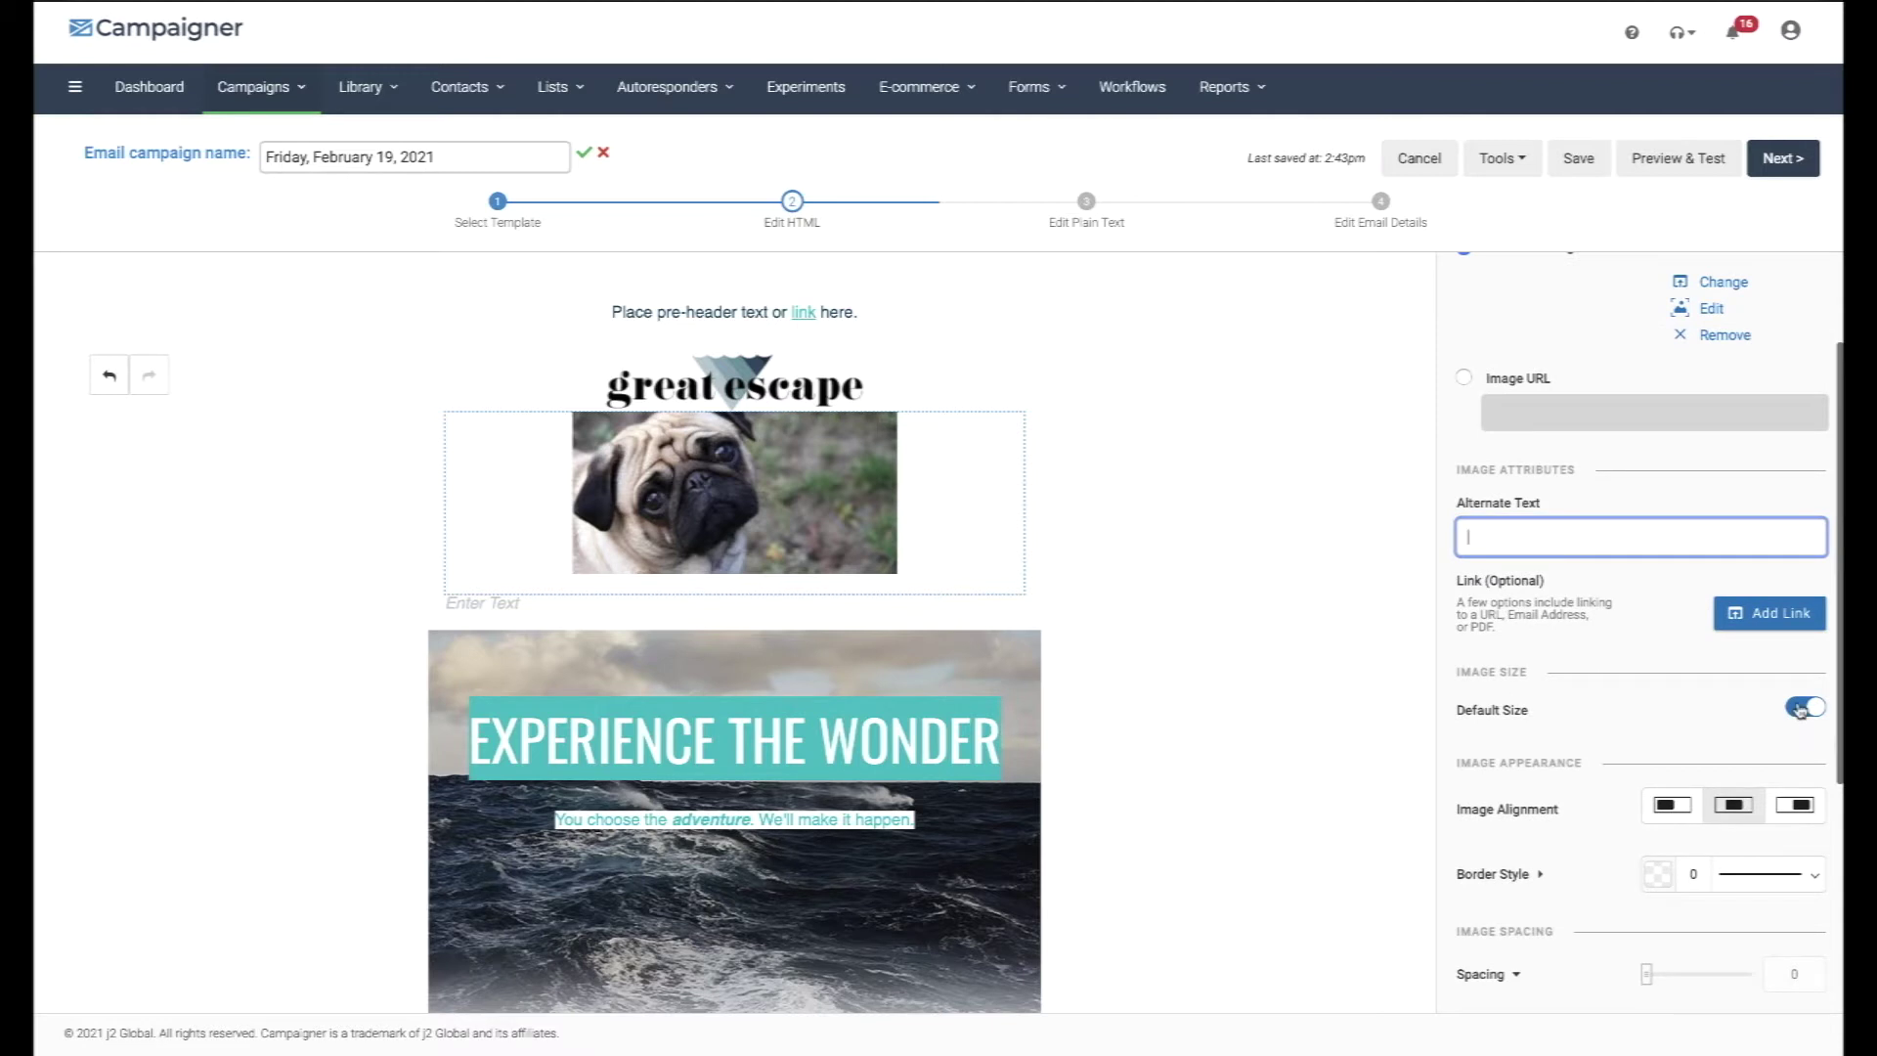
click(1802, 709)
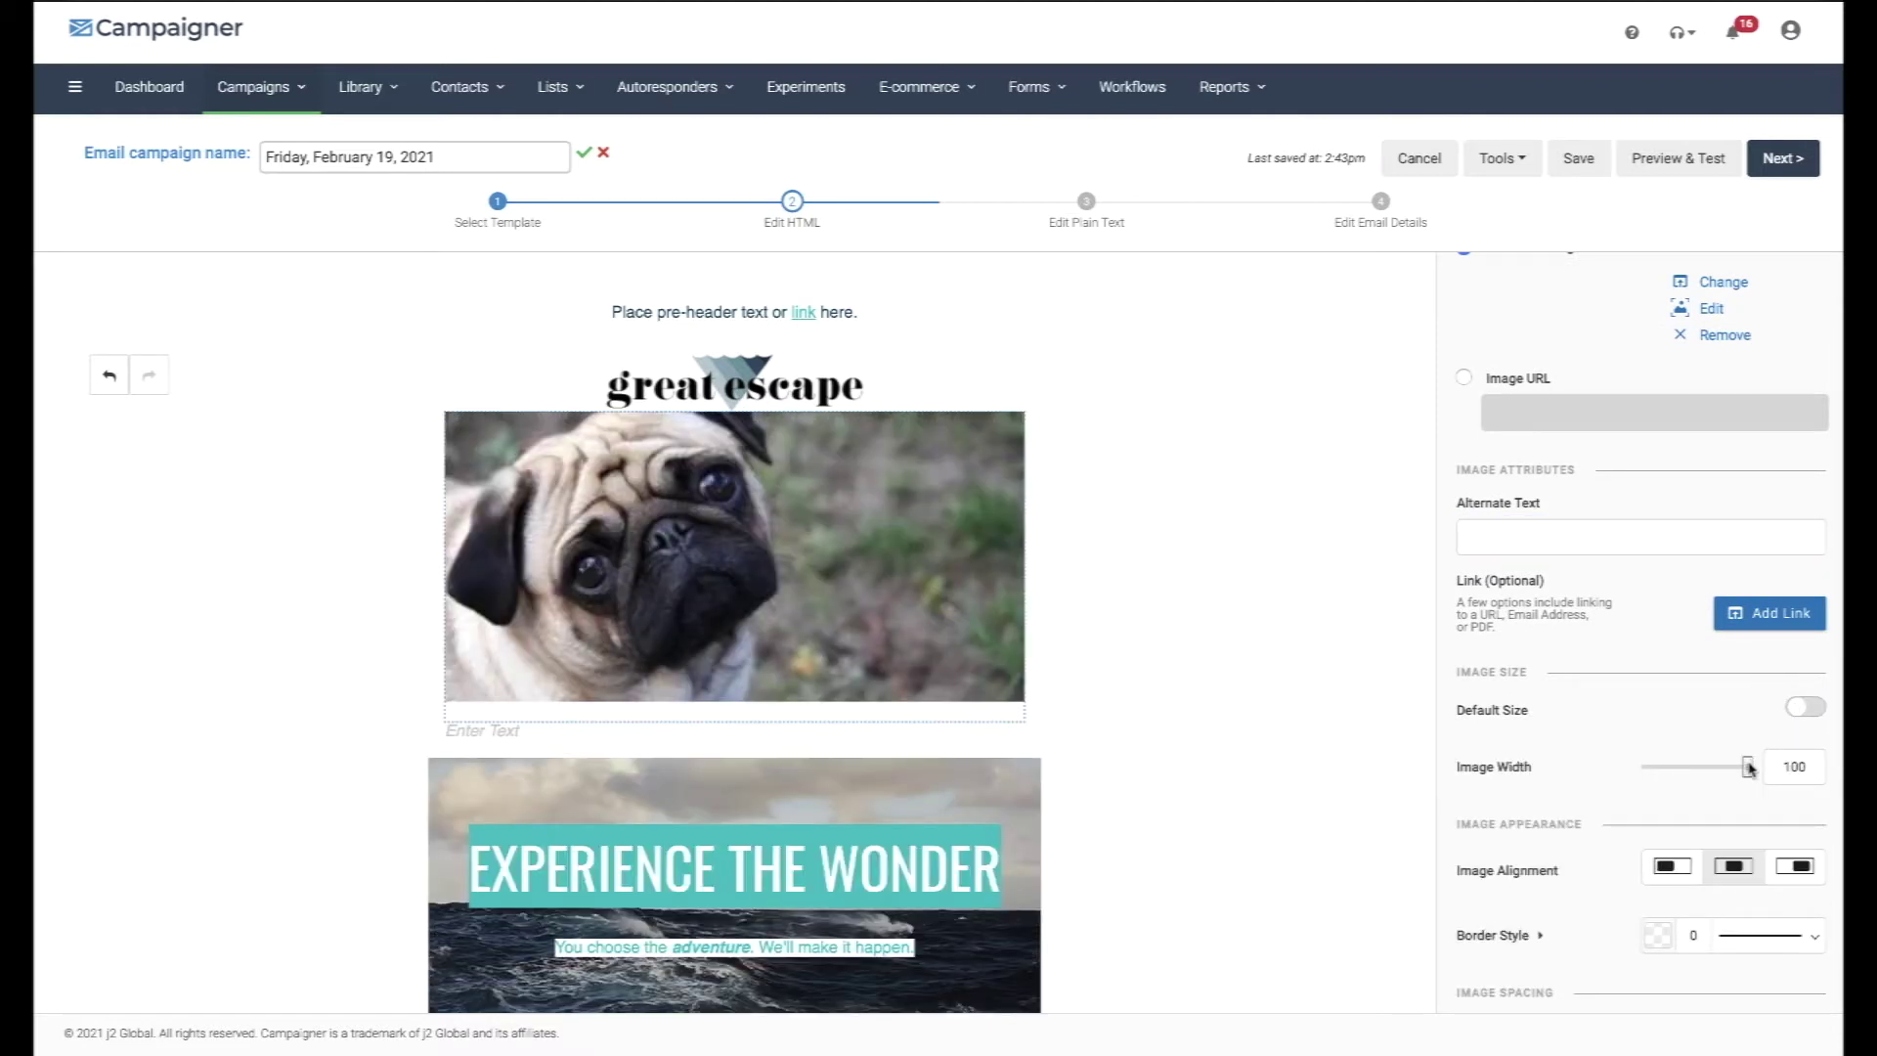
drag(1736, 769, 1702, 771)
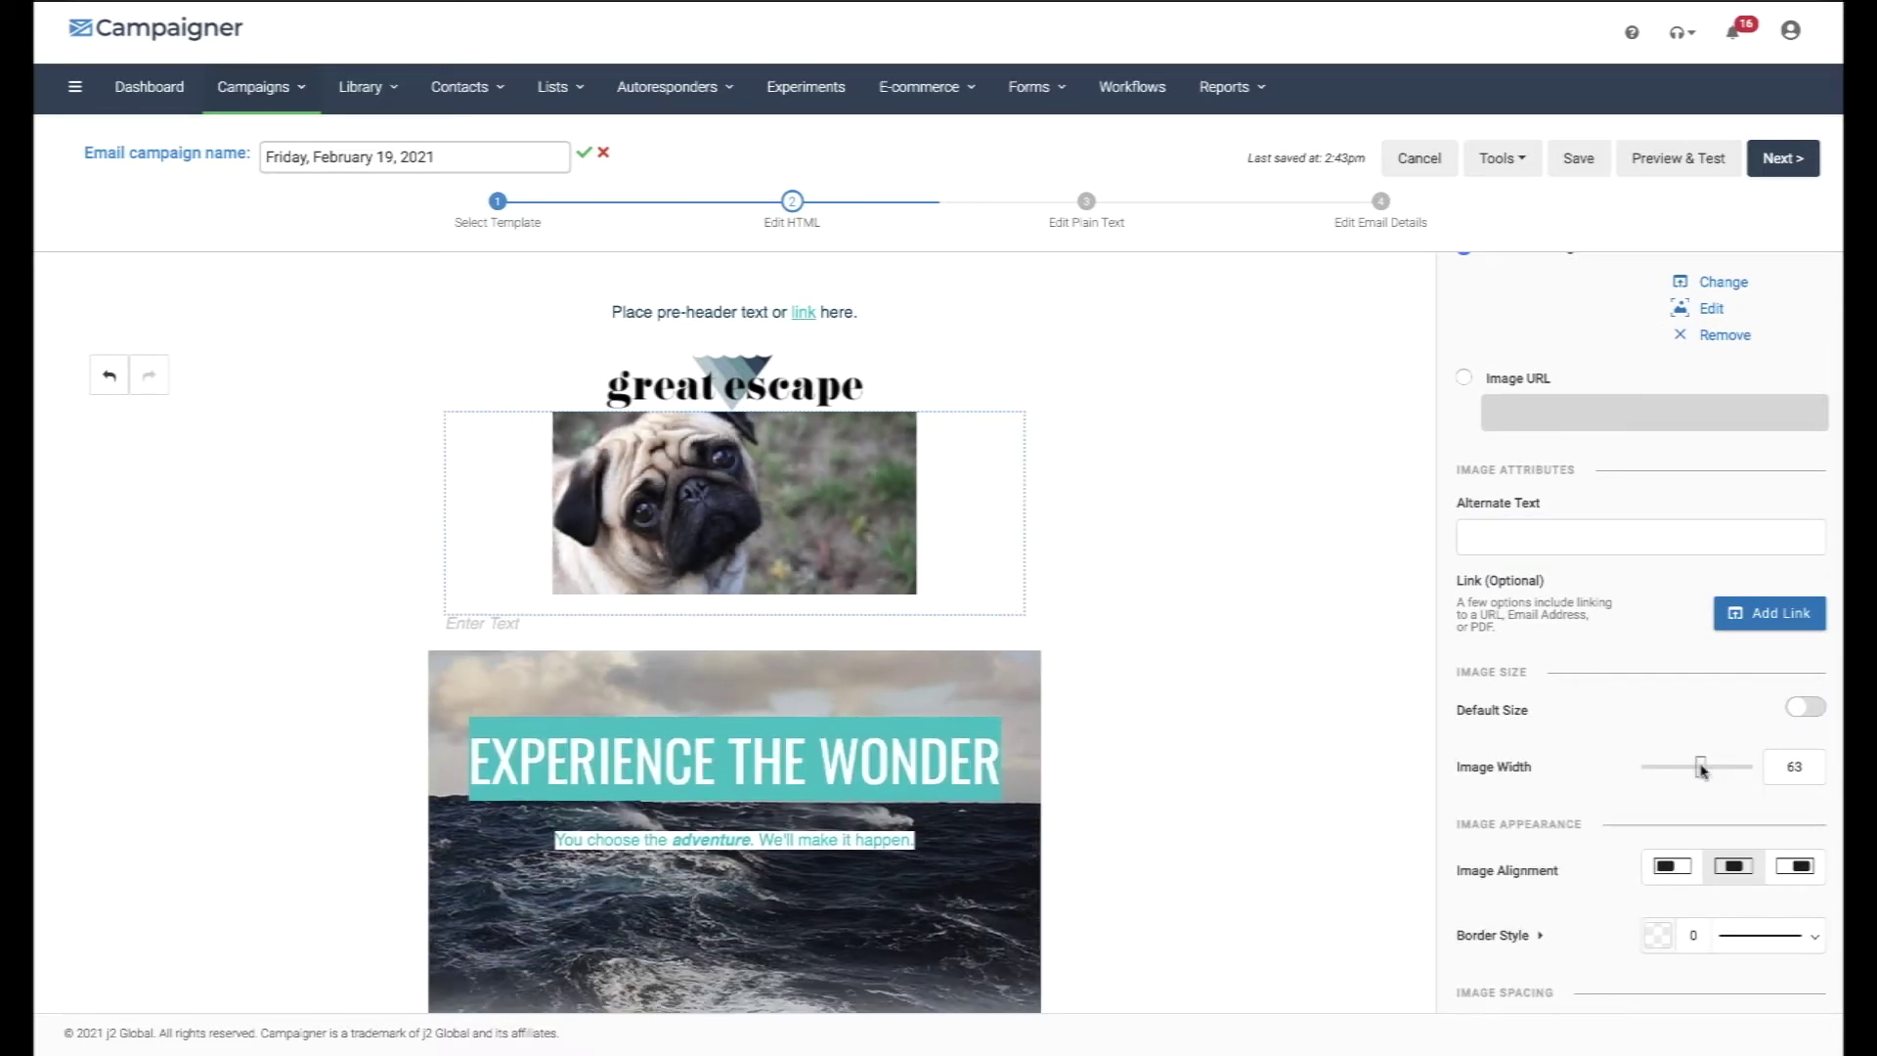
Set the pug image's top spacing to 16 and close its image properties.
scroll(1678, 735, down, 3)
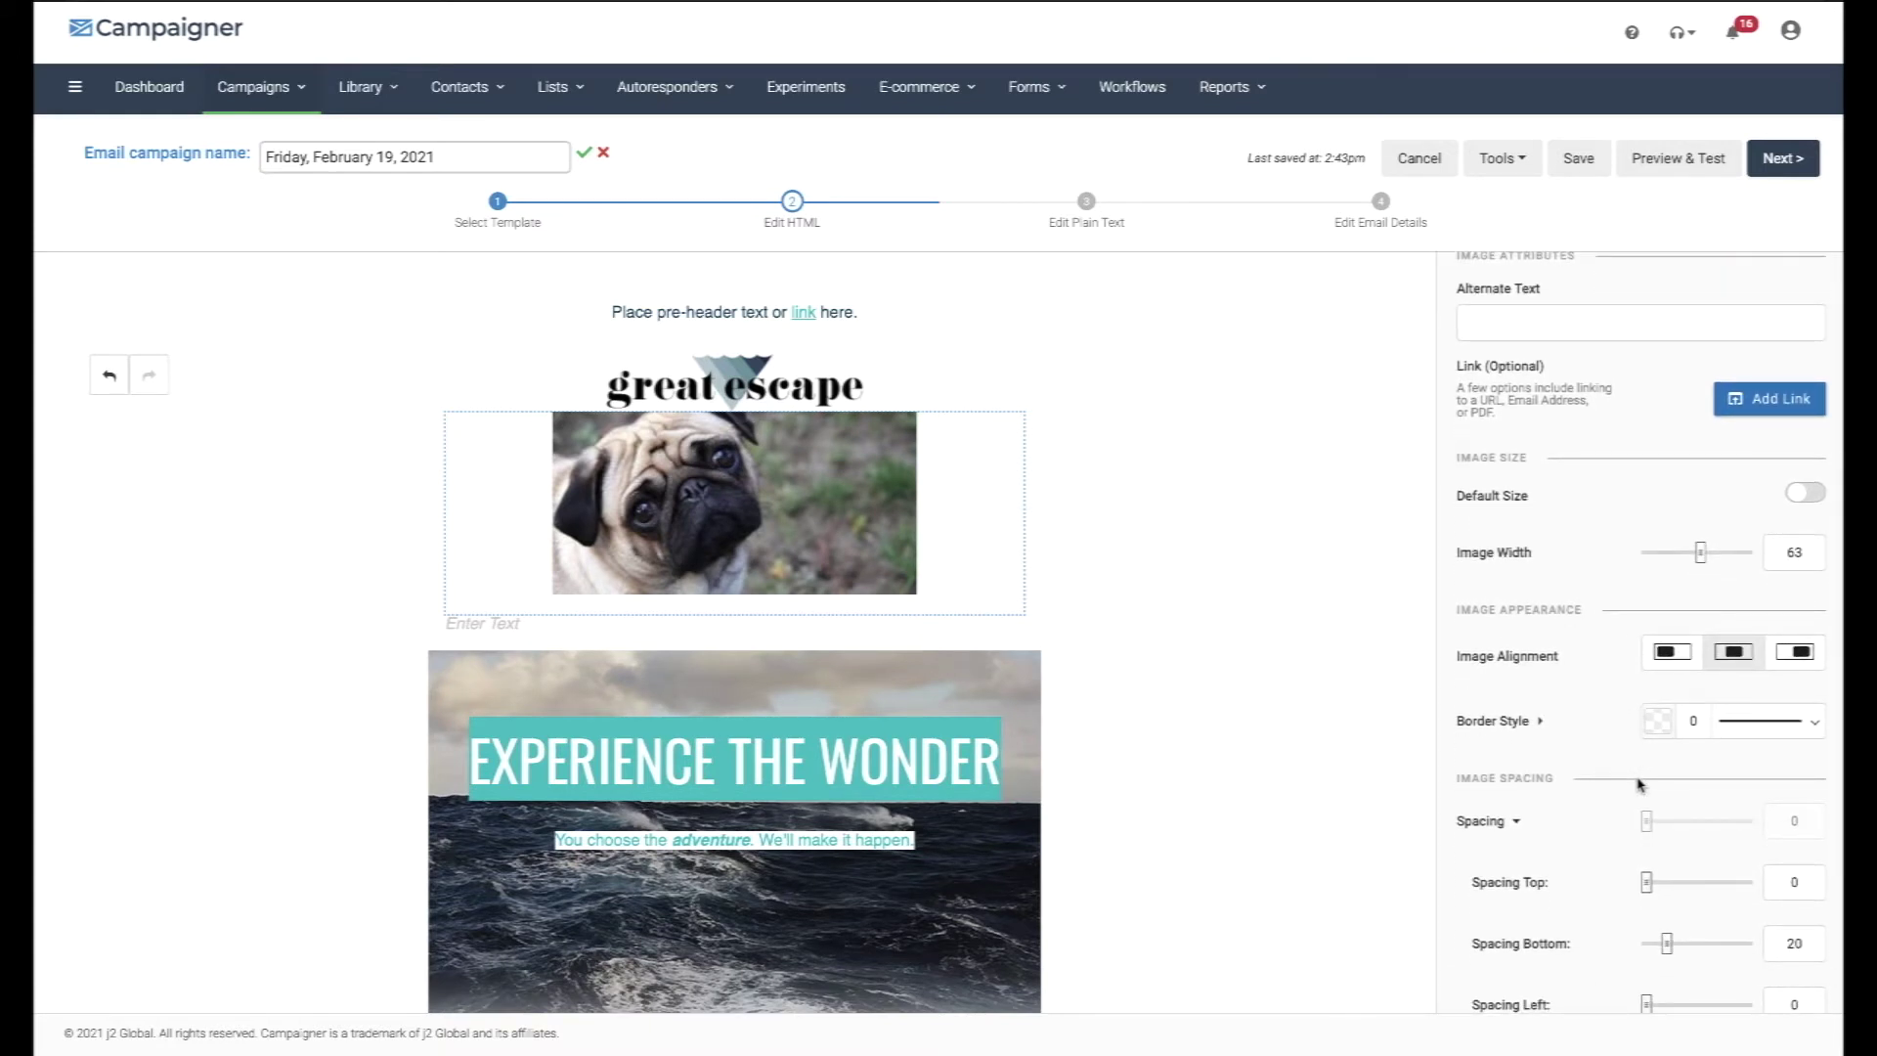
scroll(1640, 782, down, 3)
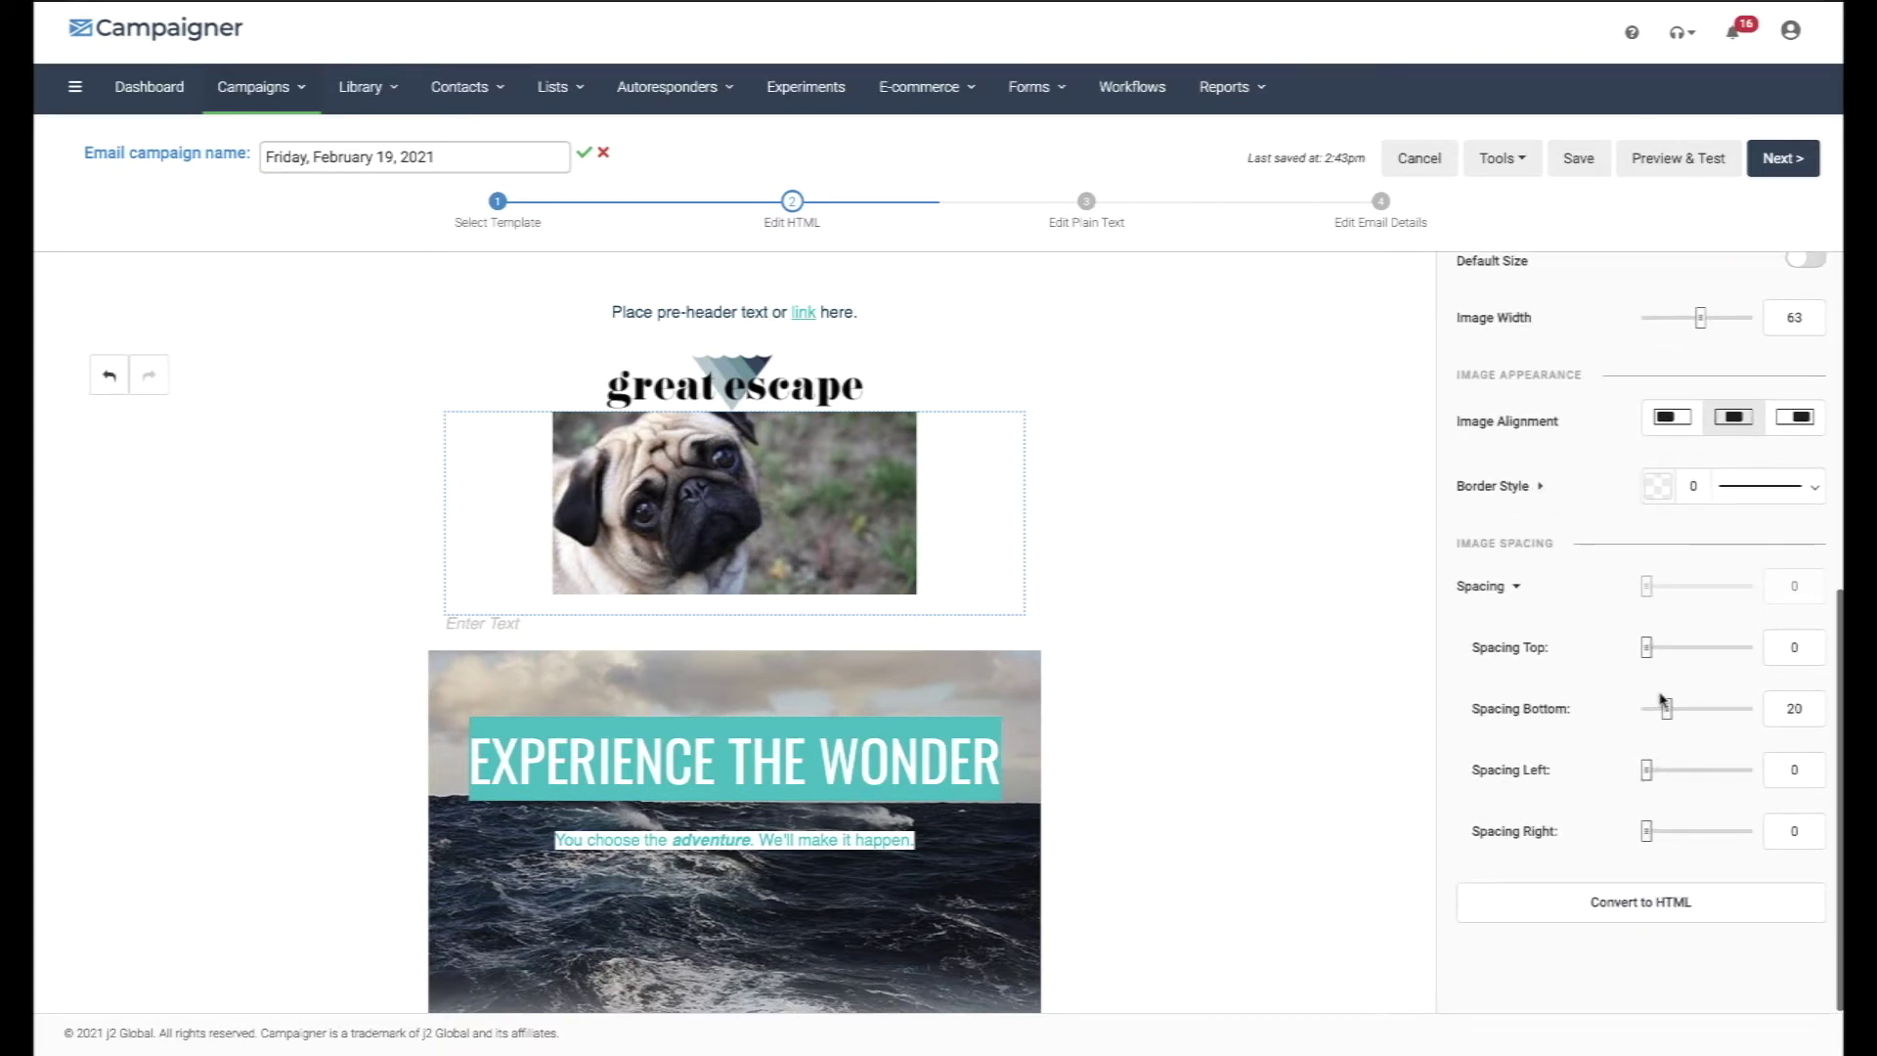
drag(1651, 650, 1664, 652)
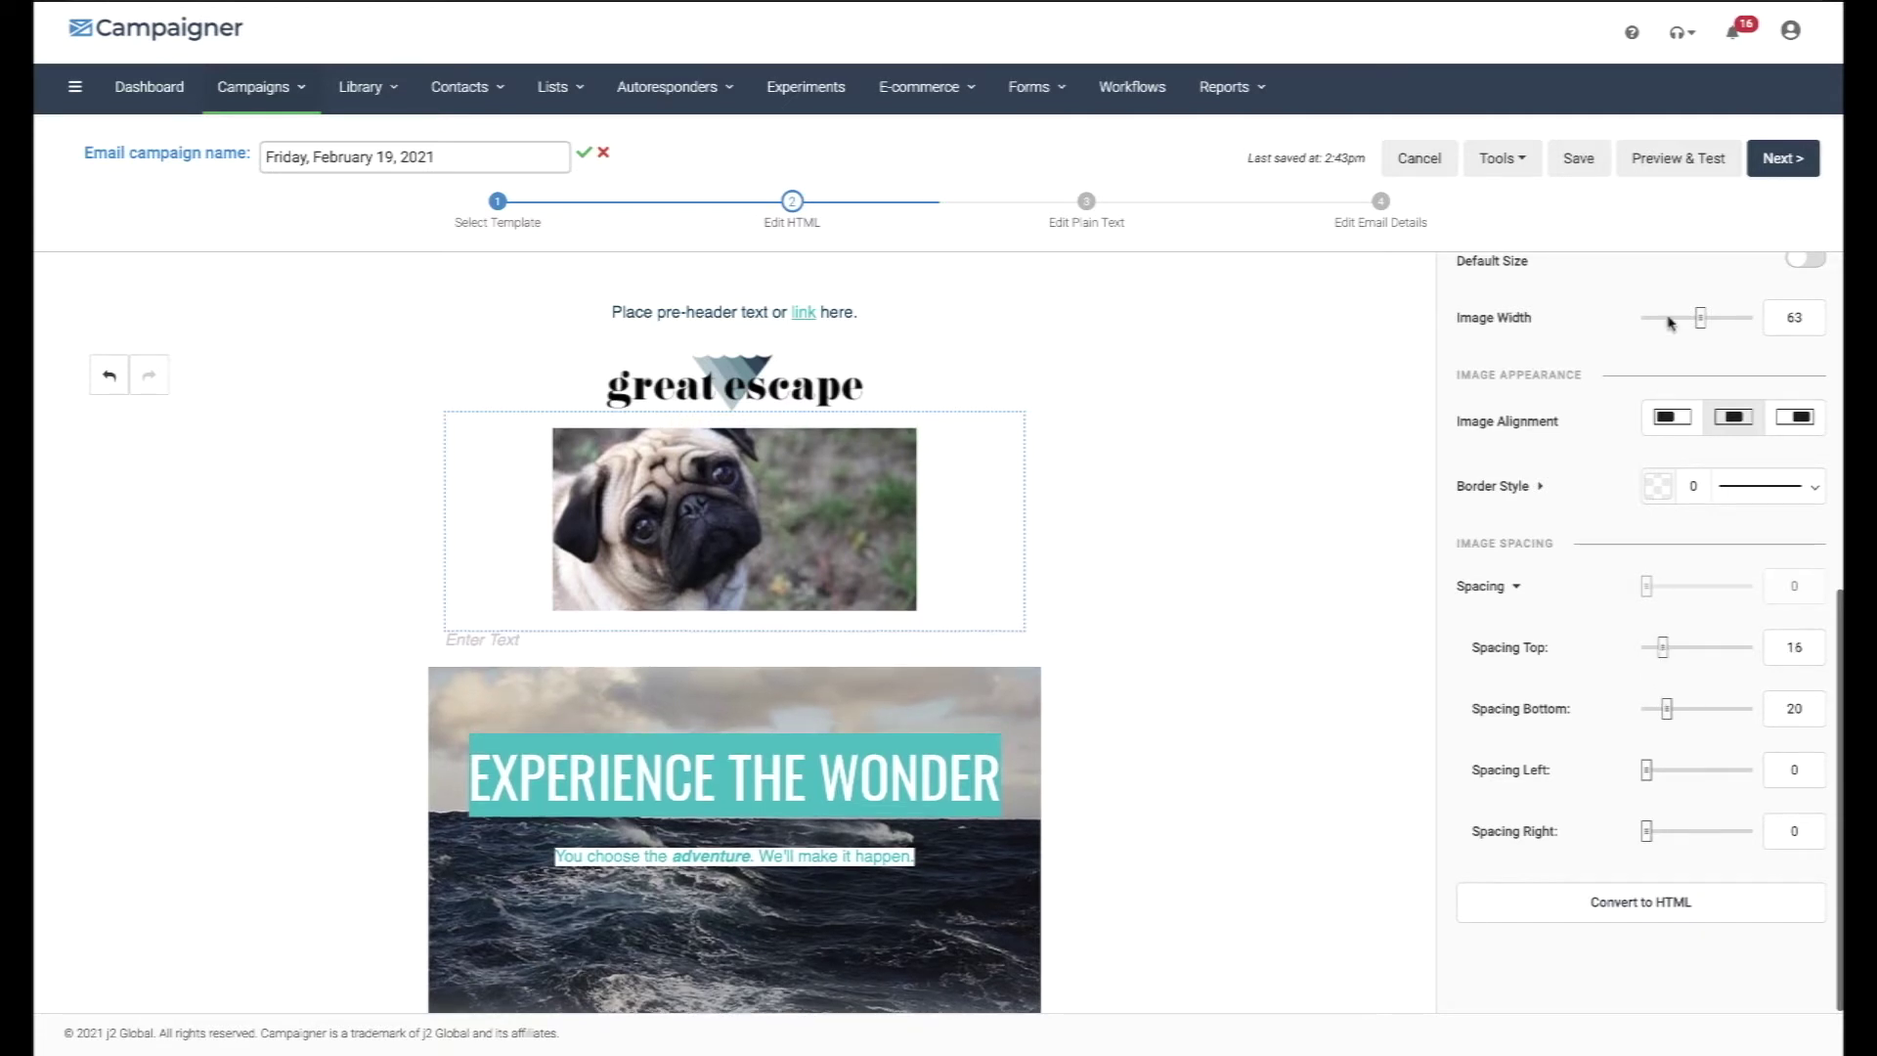
scroll(1693, 322, up, 6)
click(1819, 301)
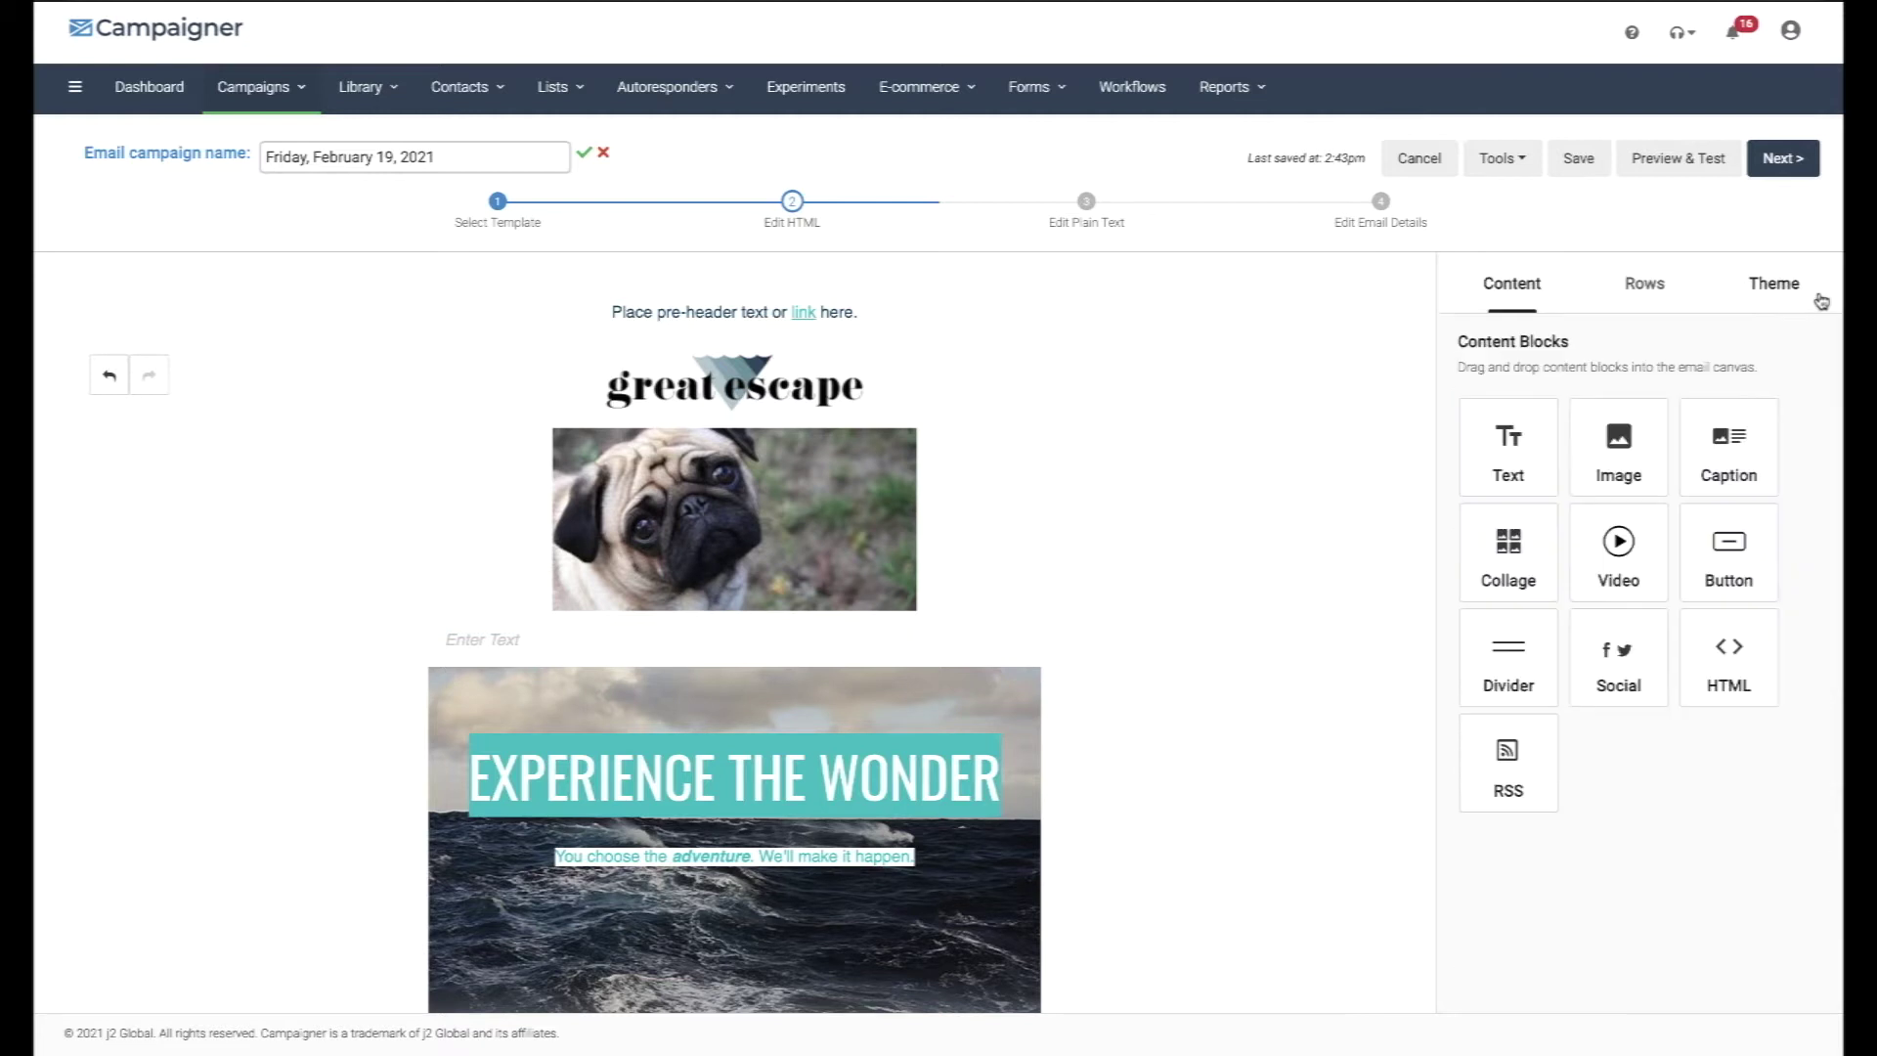
Add a caption block below the pug image, and set its layout to place the image above the text.
drag(1727, 447, 740, 596)
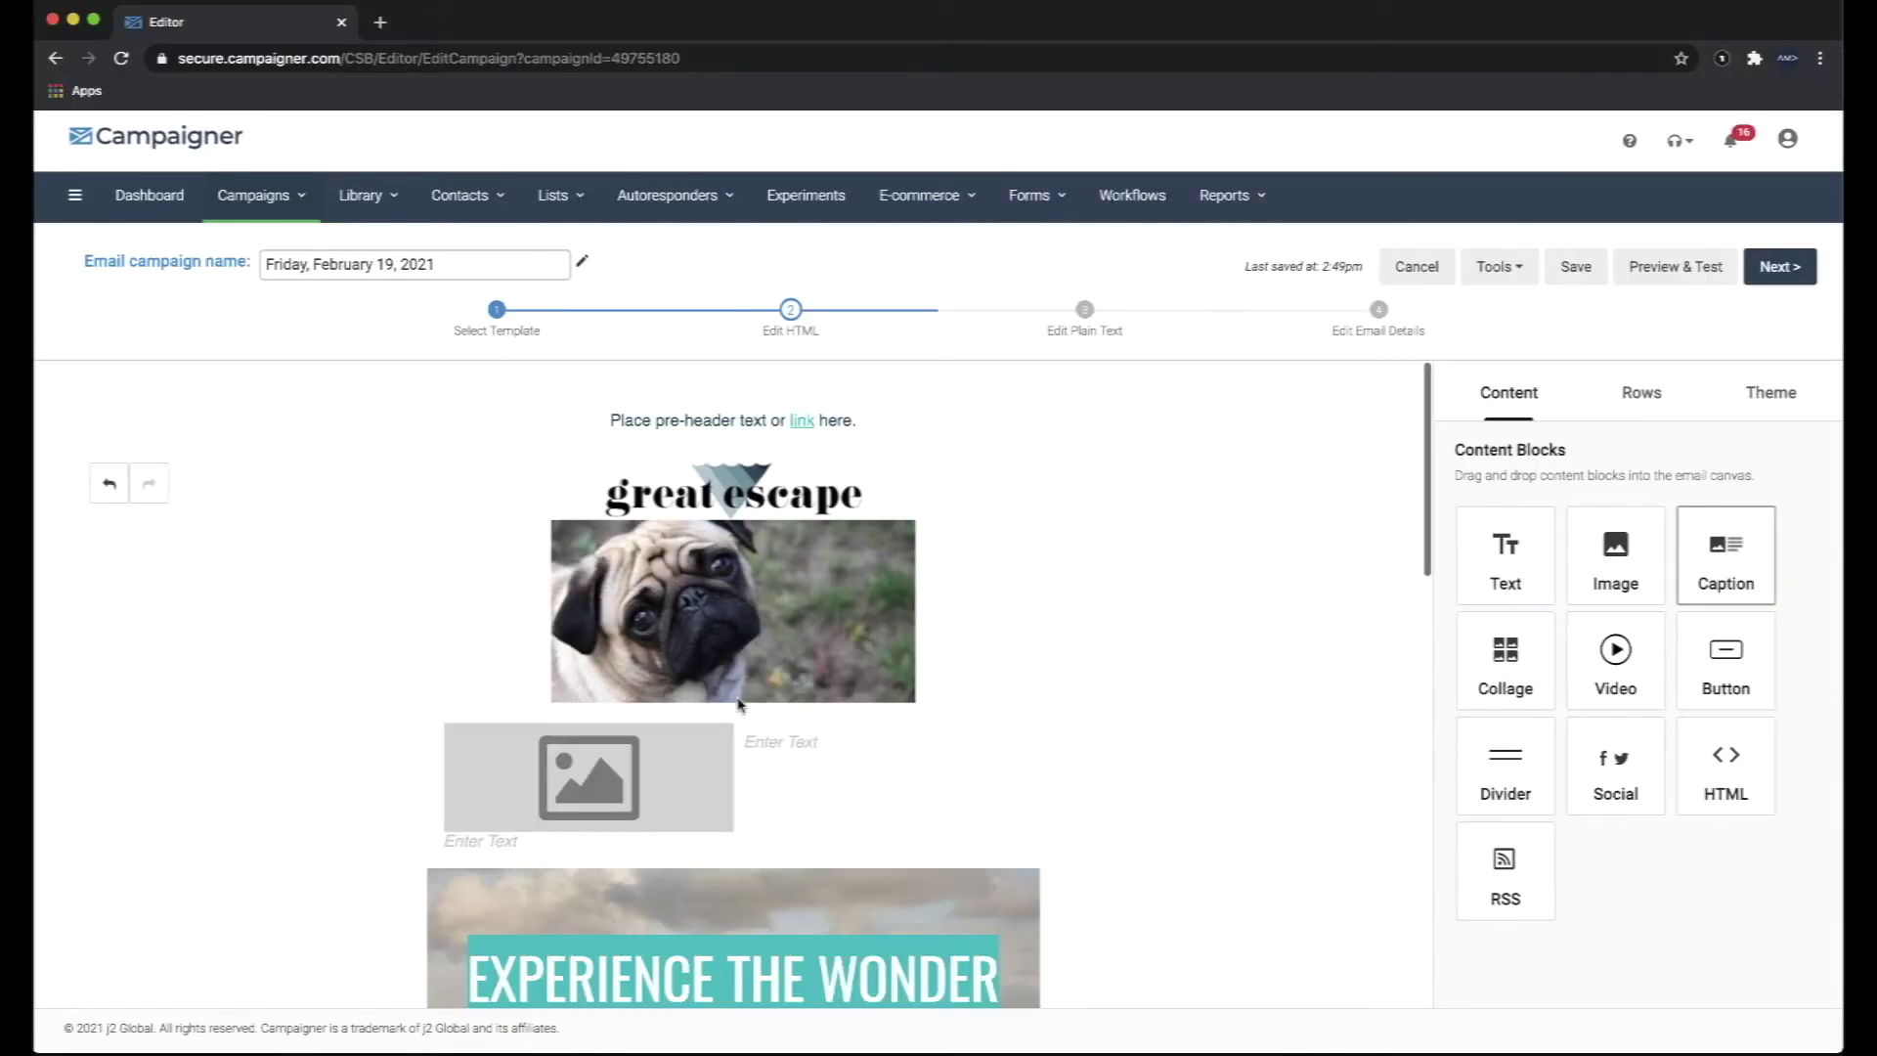
click(603, 776)
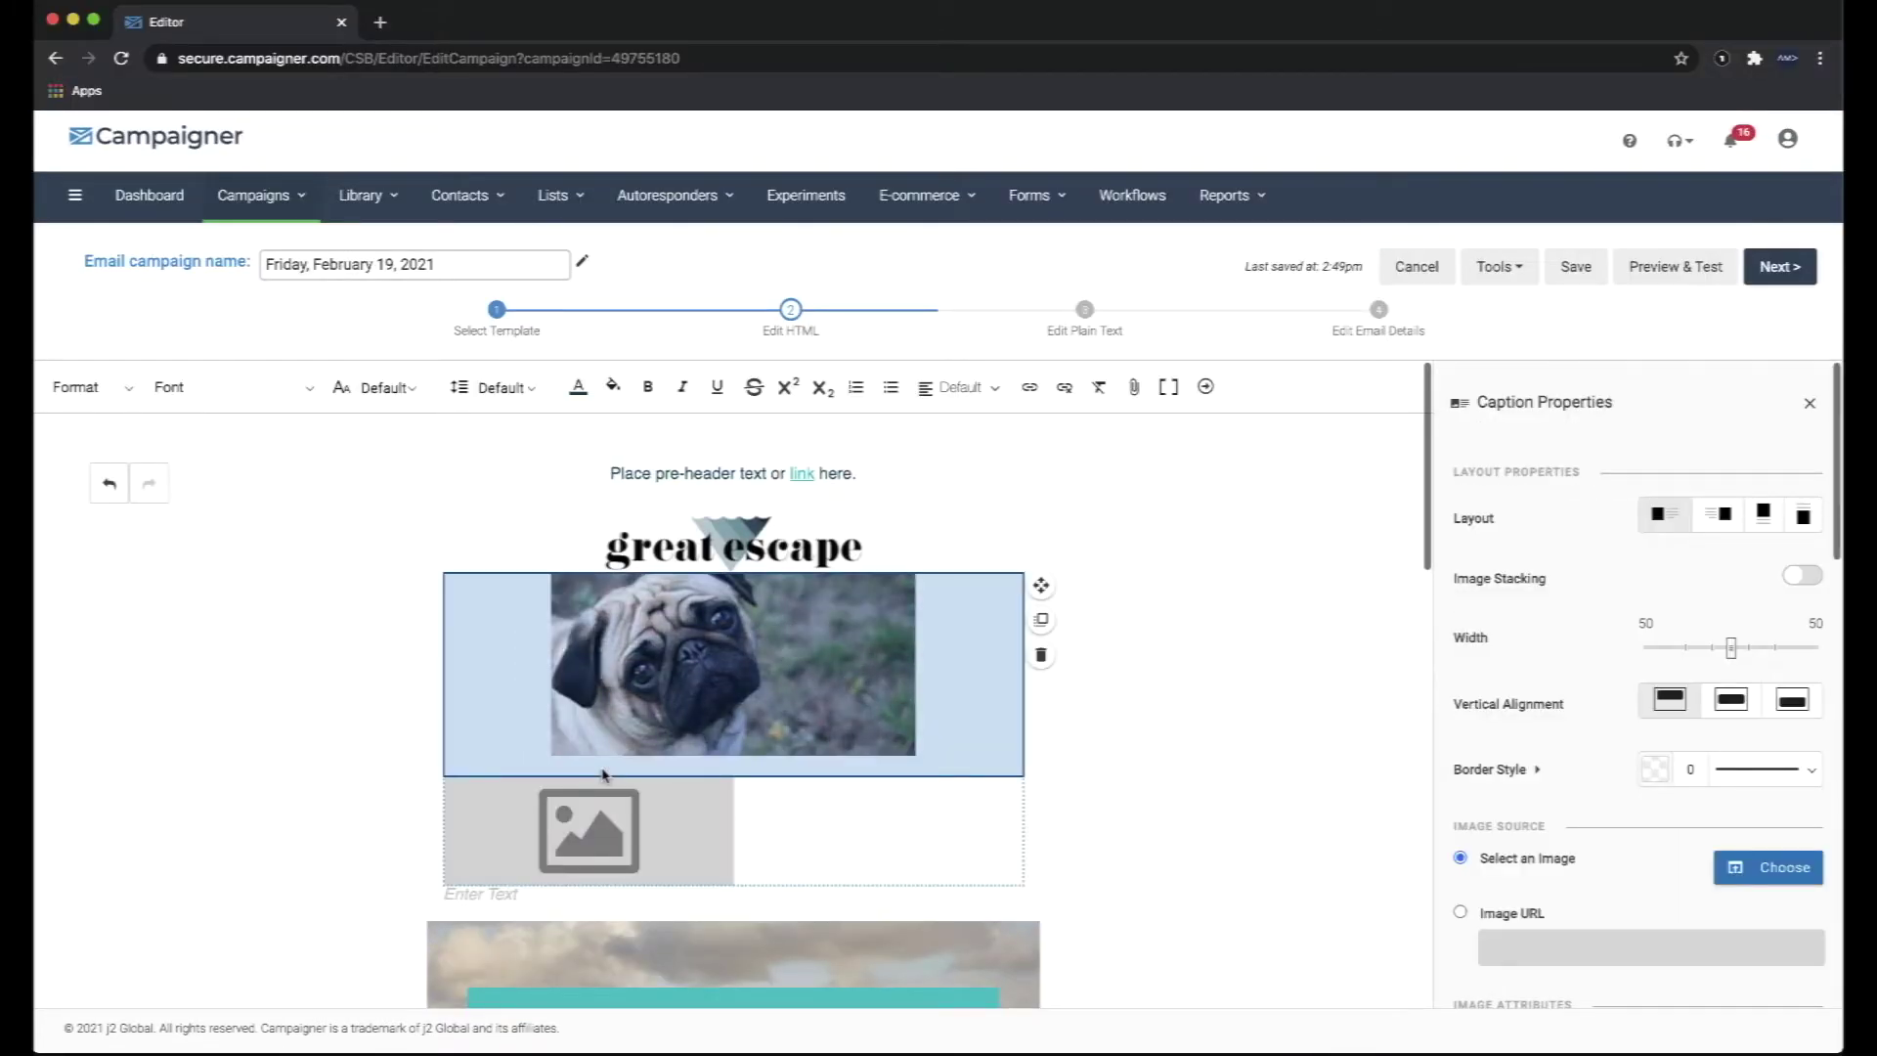
click(1719, 519)
click(1763, 515)
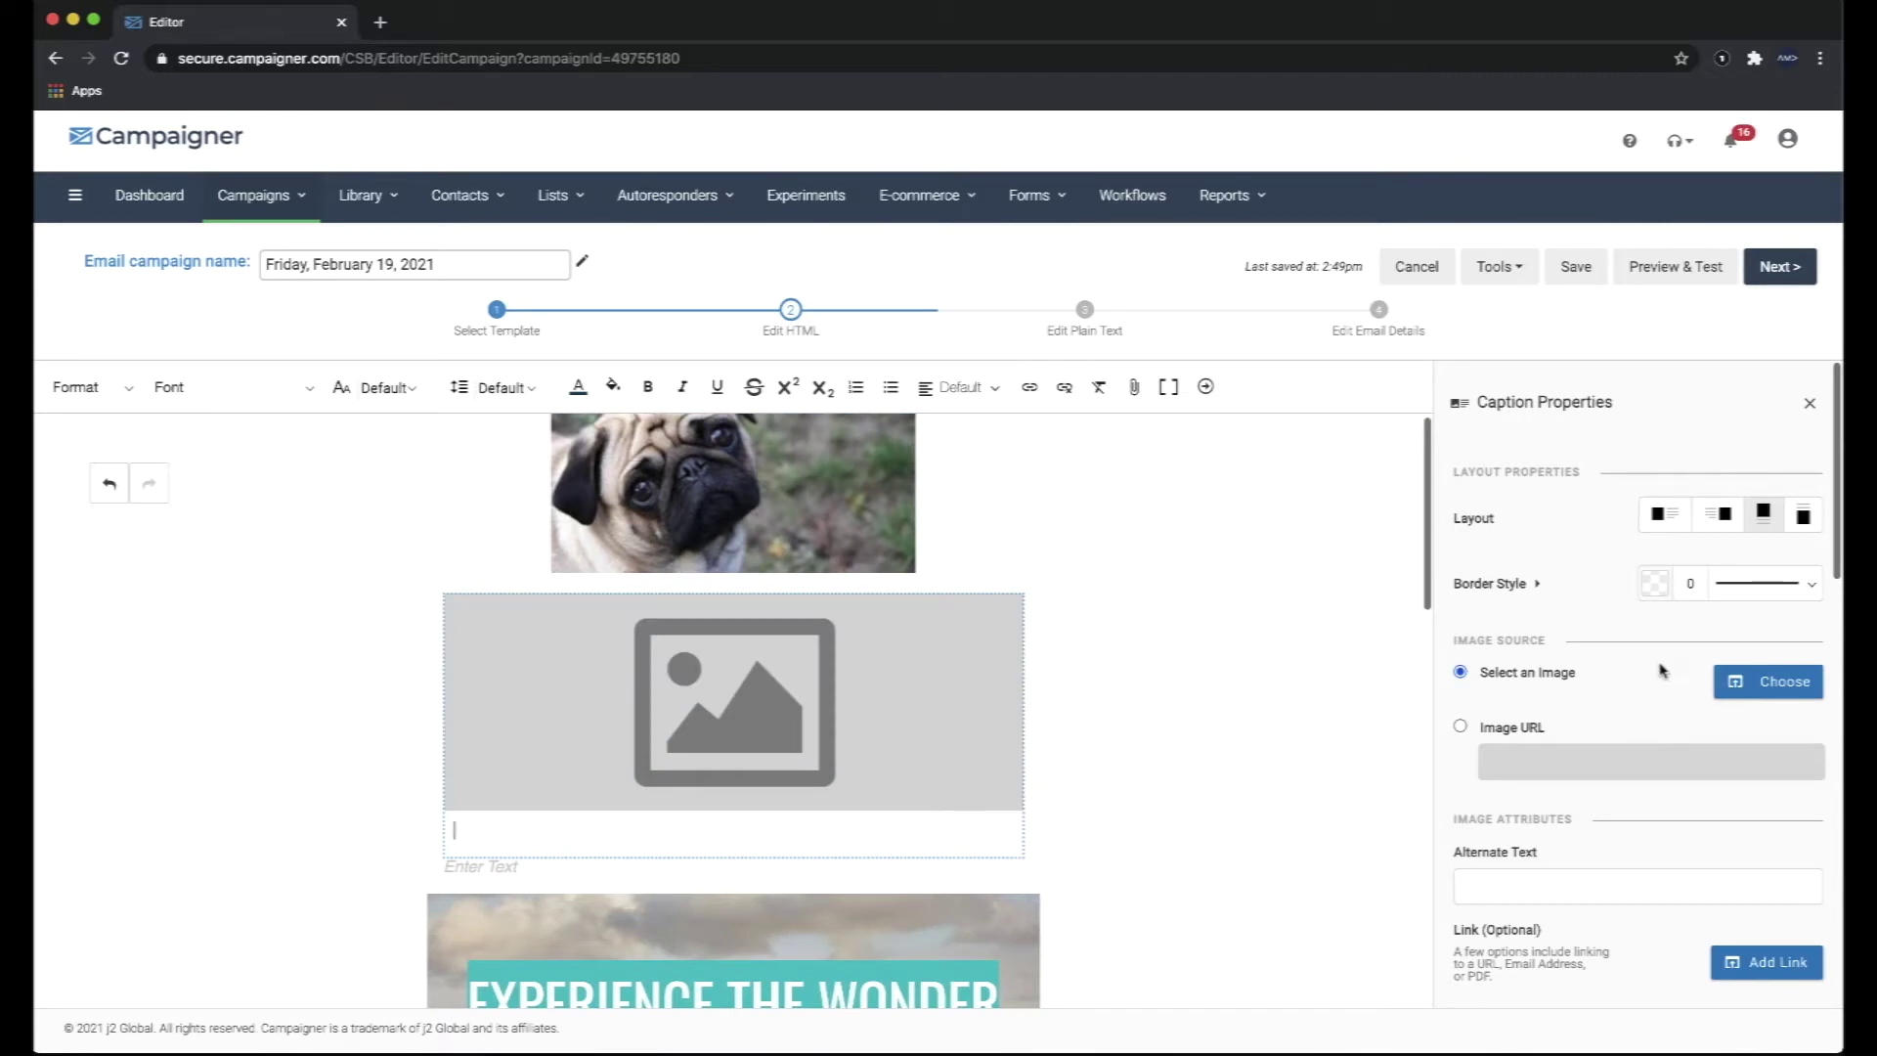
Examine the caption block's image source, attributes, size, appearance, spacing and text property settings.
scroll(1642, 735, down, 5)
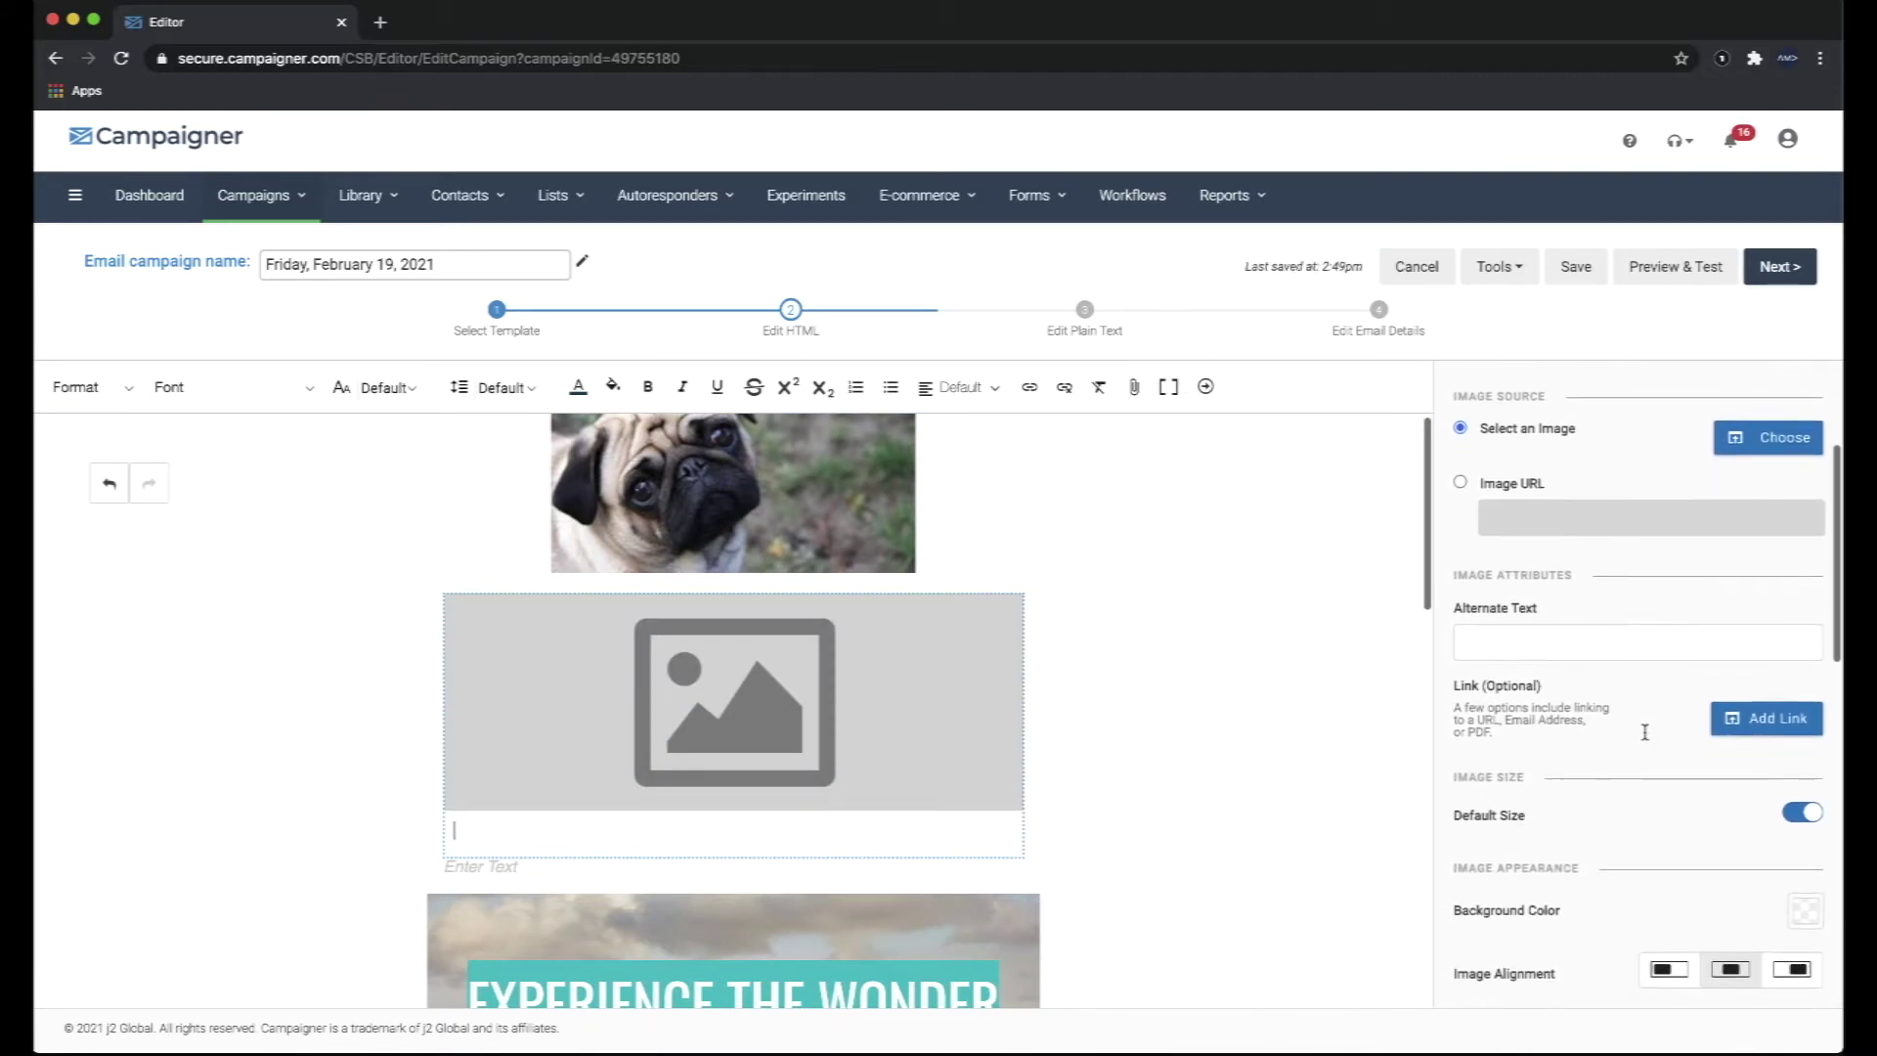
scroll(1646, 733, down, 2)
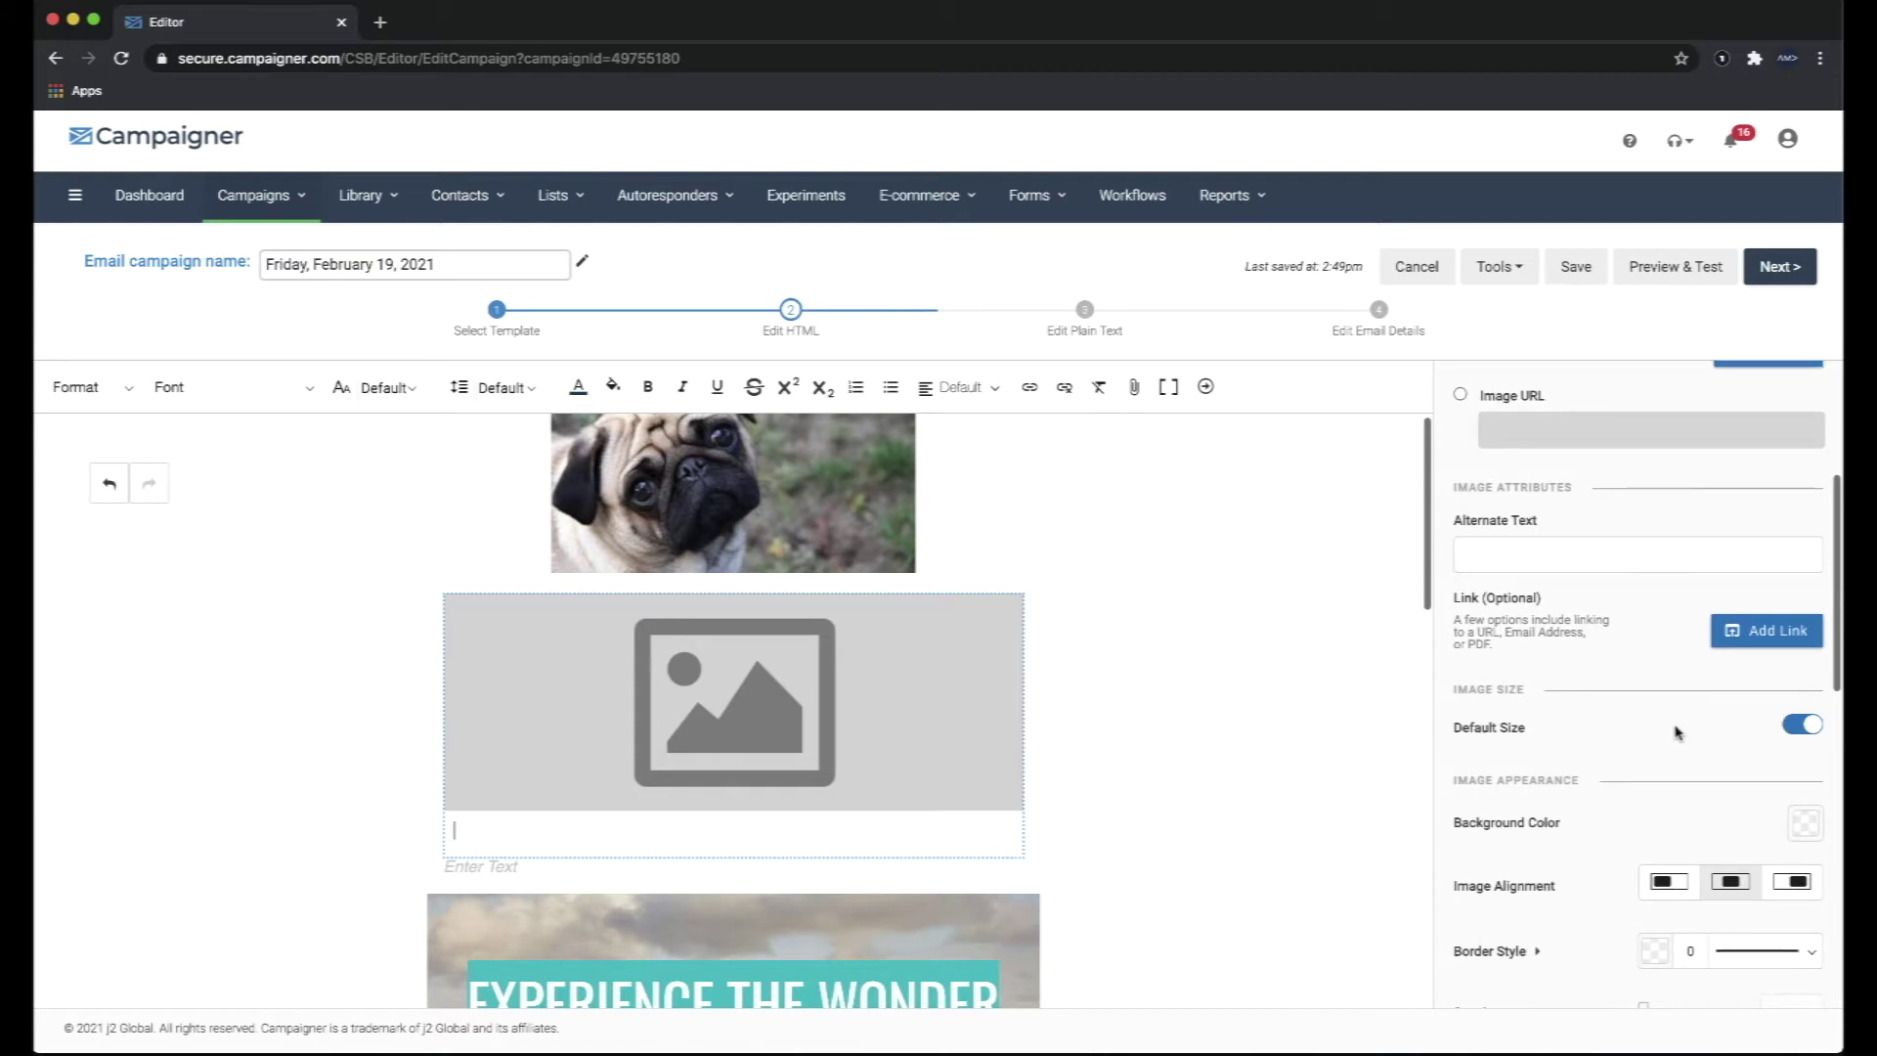
scroll(1678, 732, down, 7)
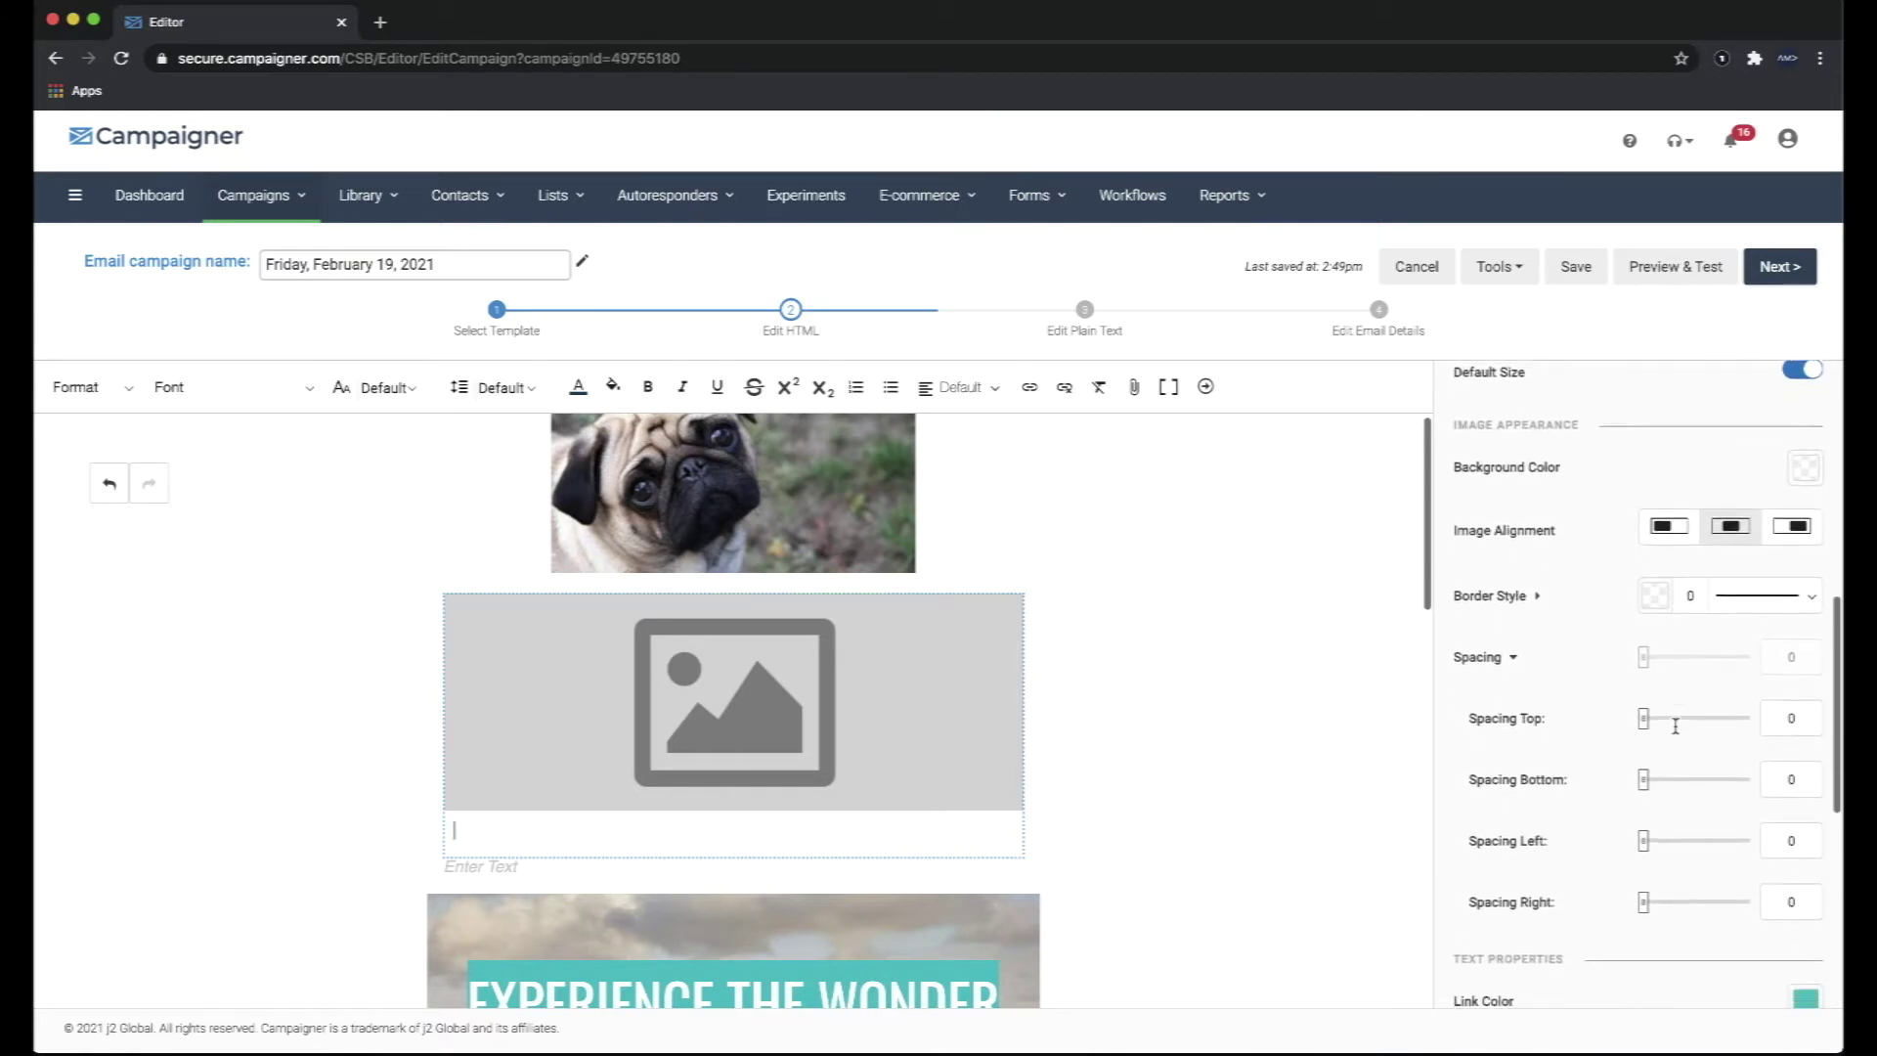
scroll(1676, 726, down, 3)
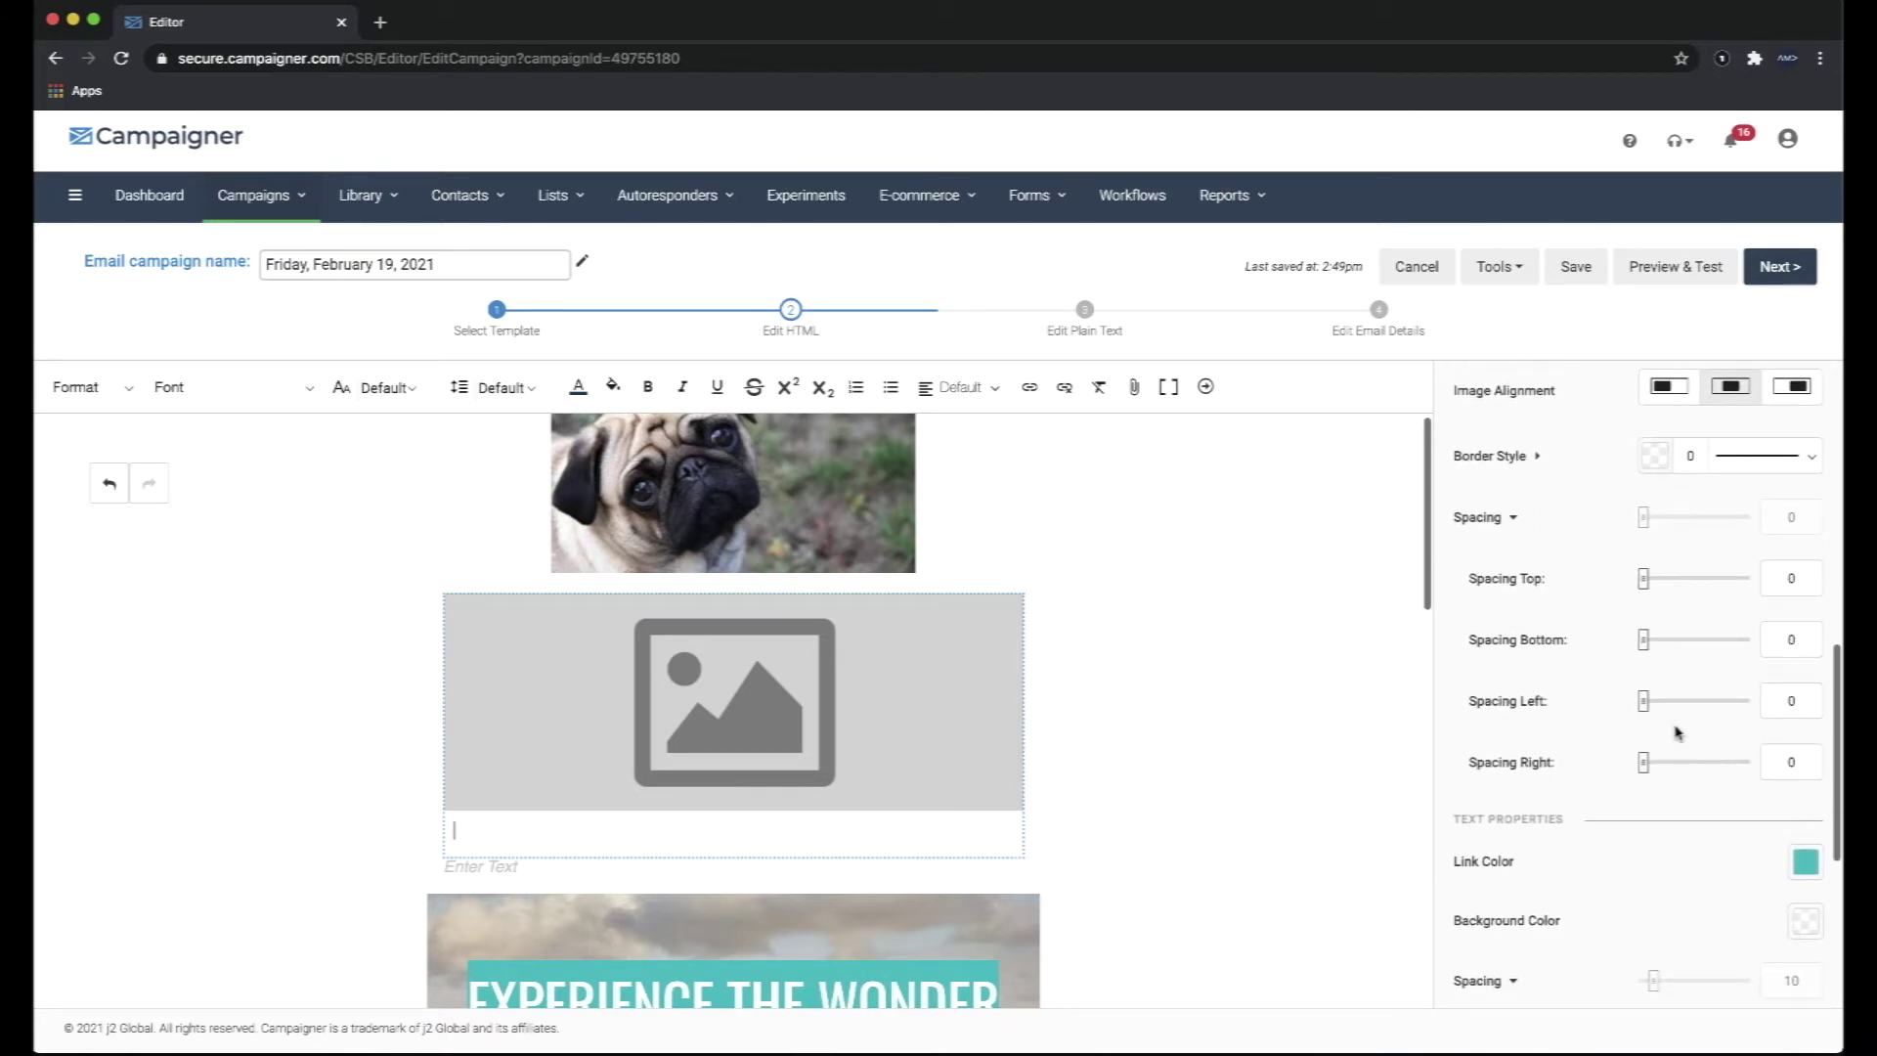
scroll(1678, 733, down, 9)
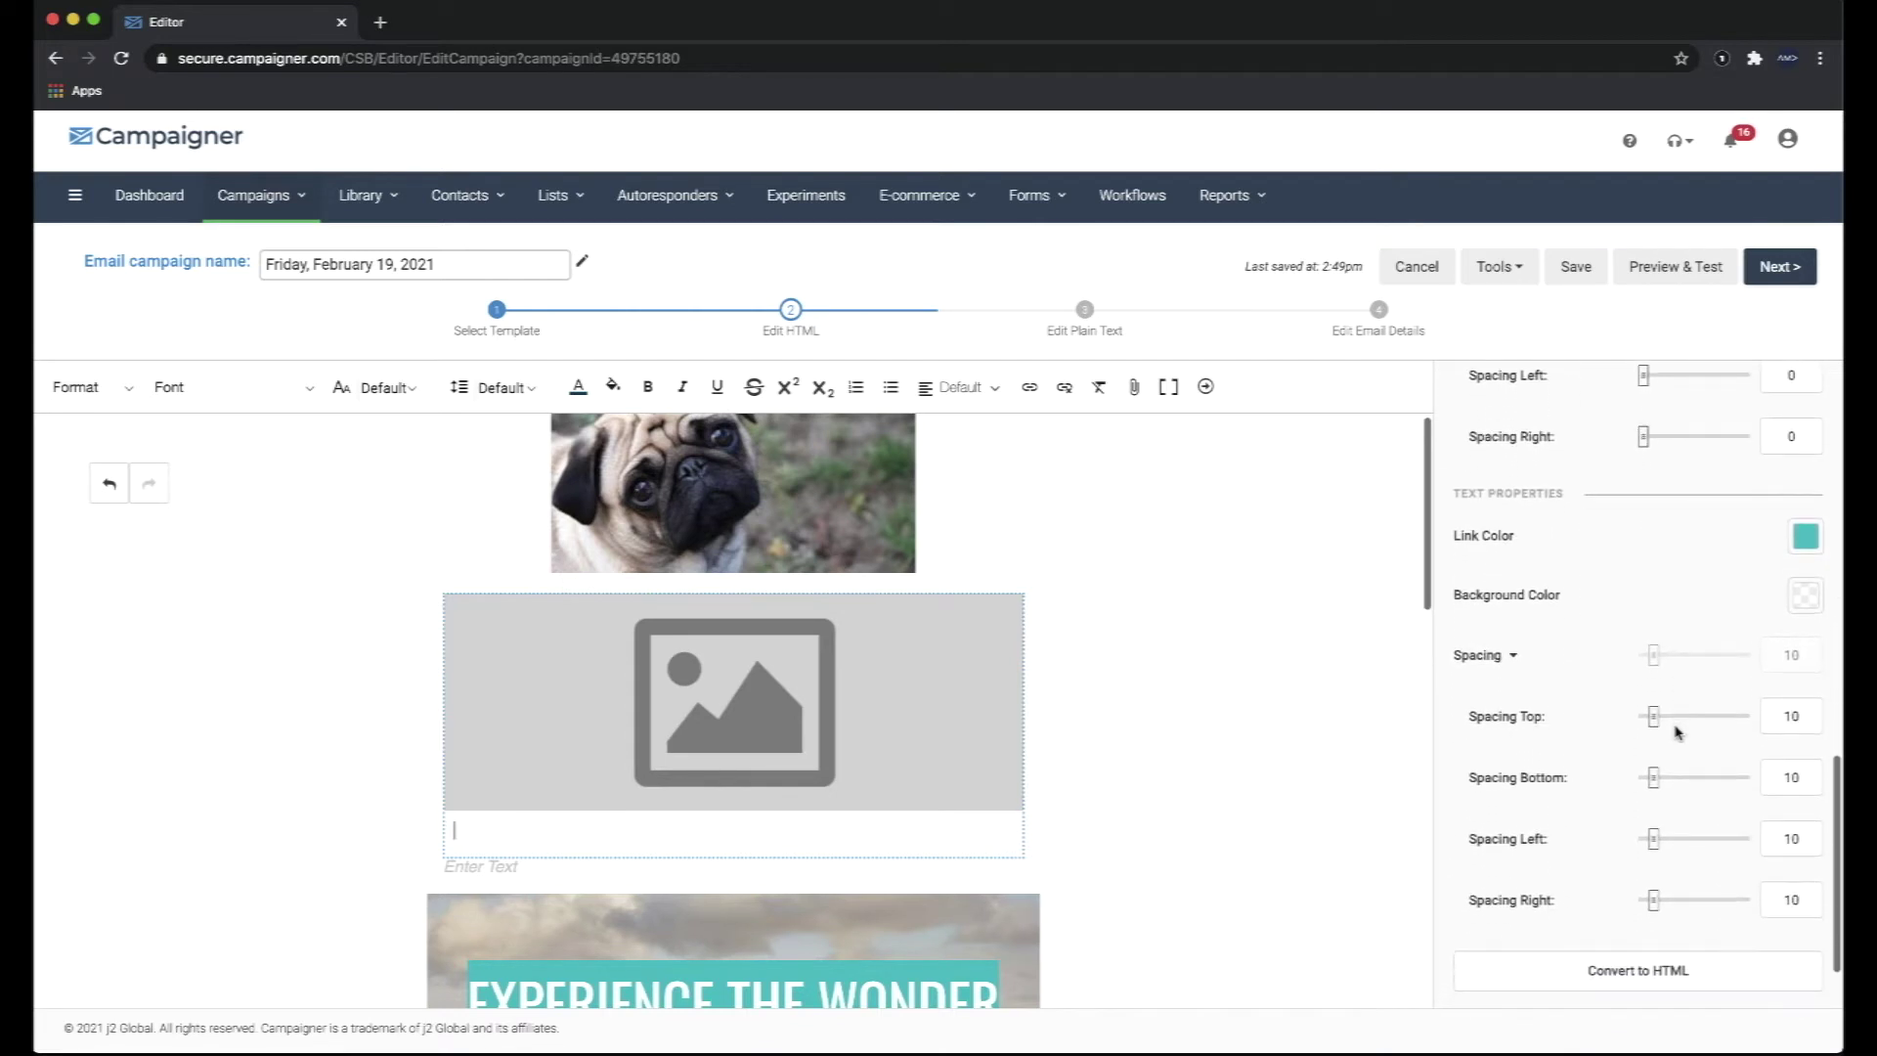
scroll(1678, 733, up, 15)
scroll(1678, 732, down, 6)
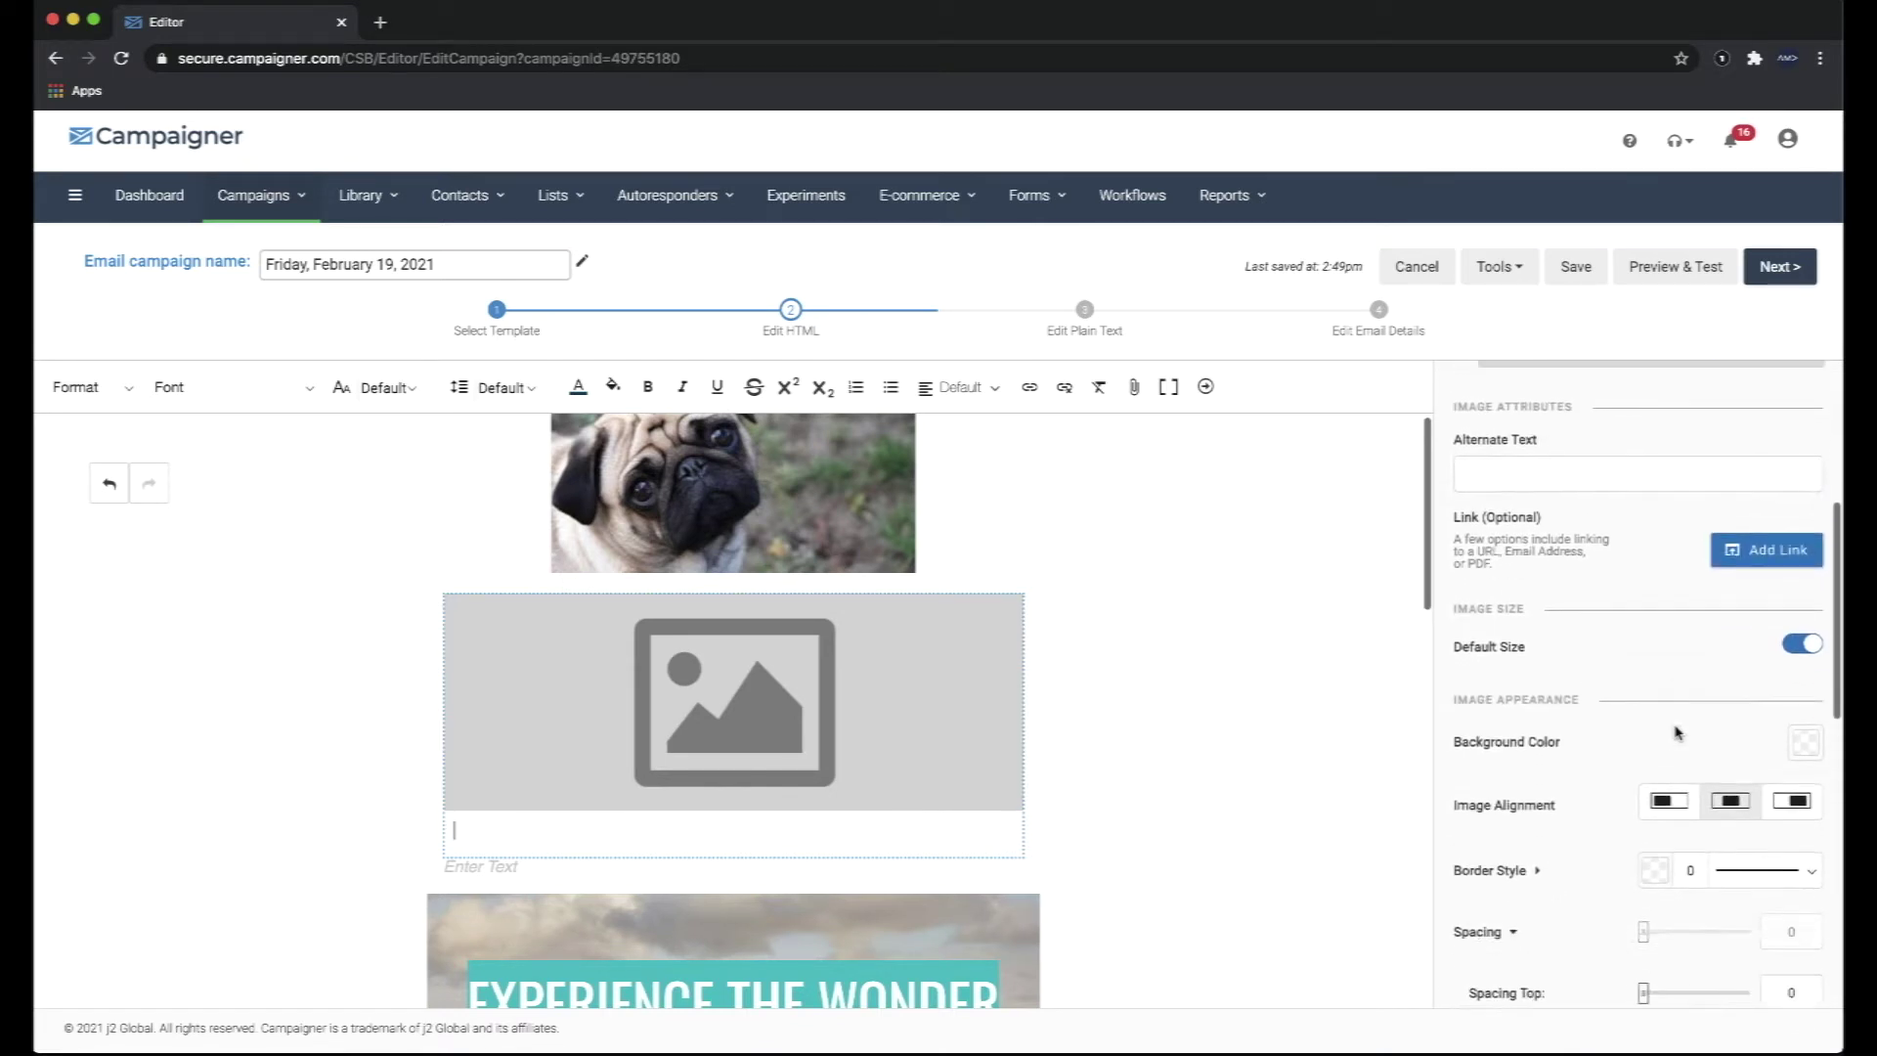
Move the caption block below the empty text placeholder, and delete the caption blocks from the email.
scroll(1678, 732, down, 10)
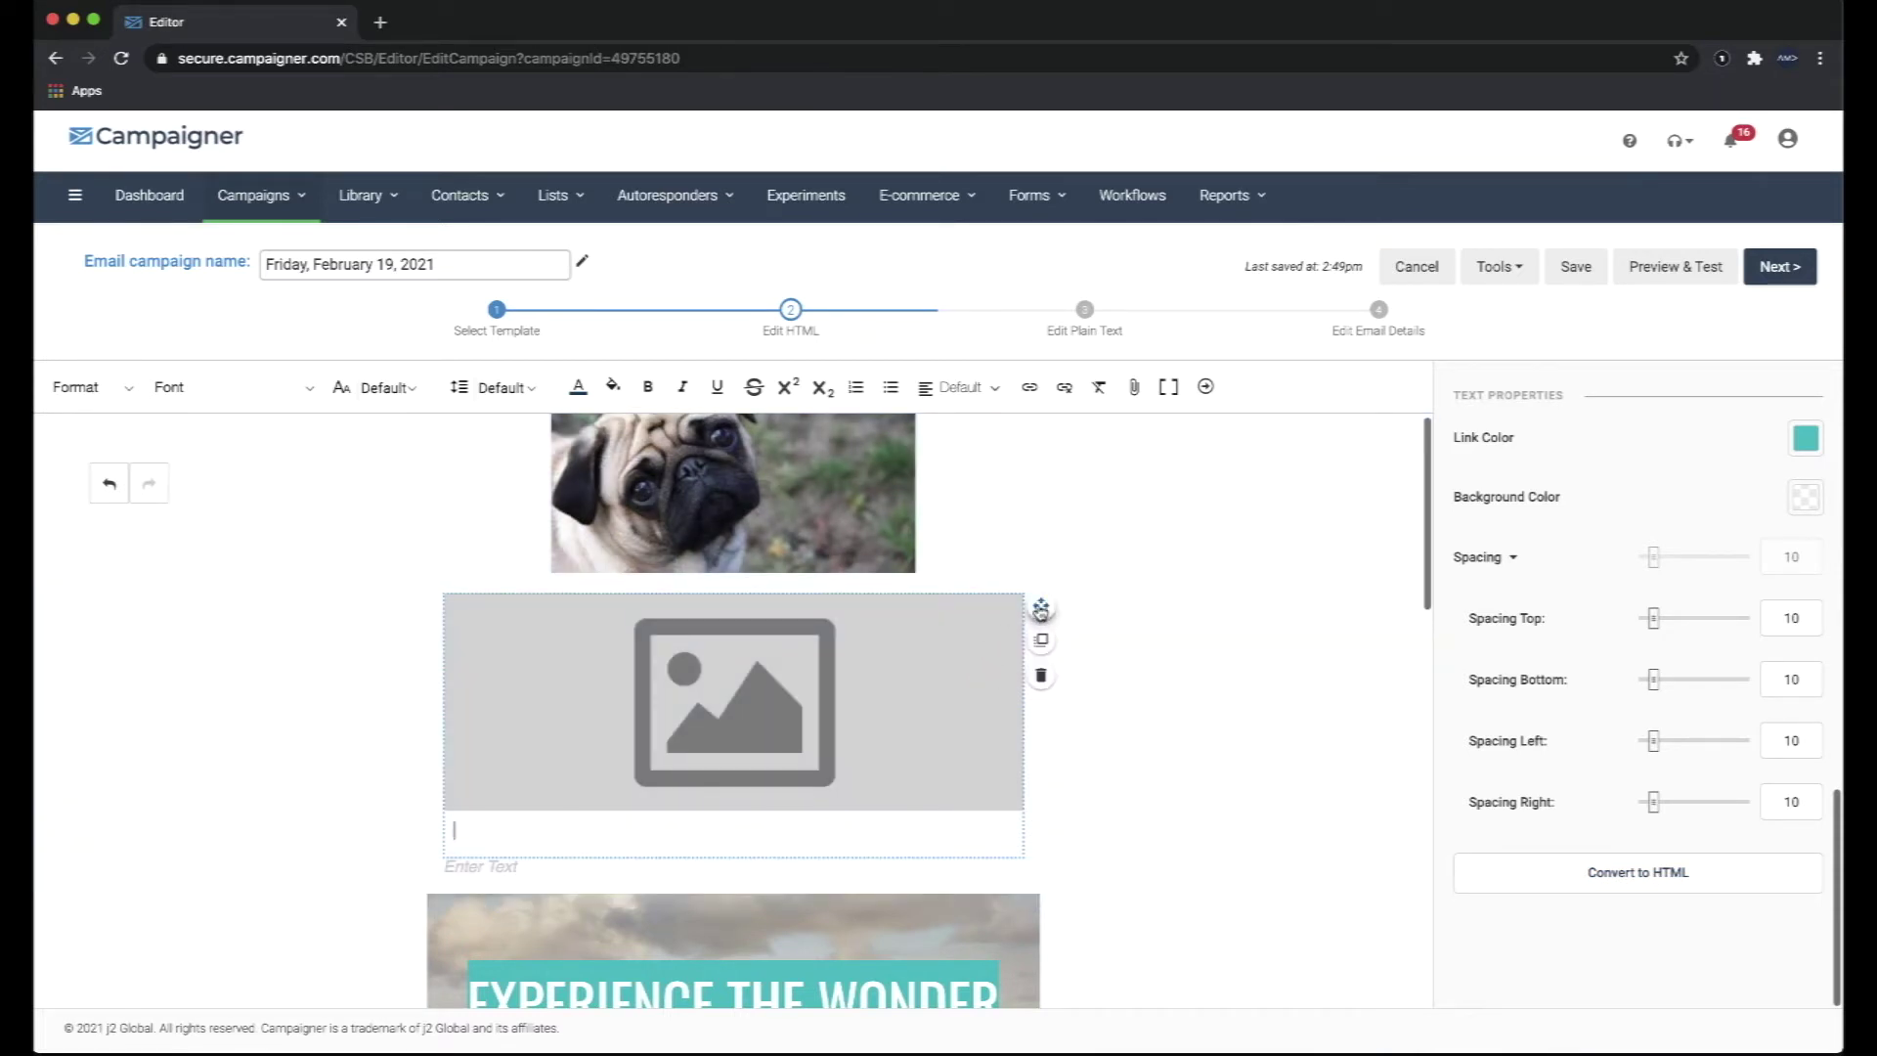
drag(1041, 609, 868, 881)
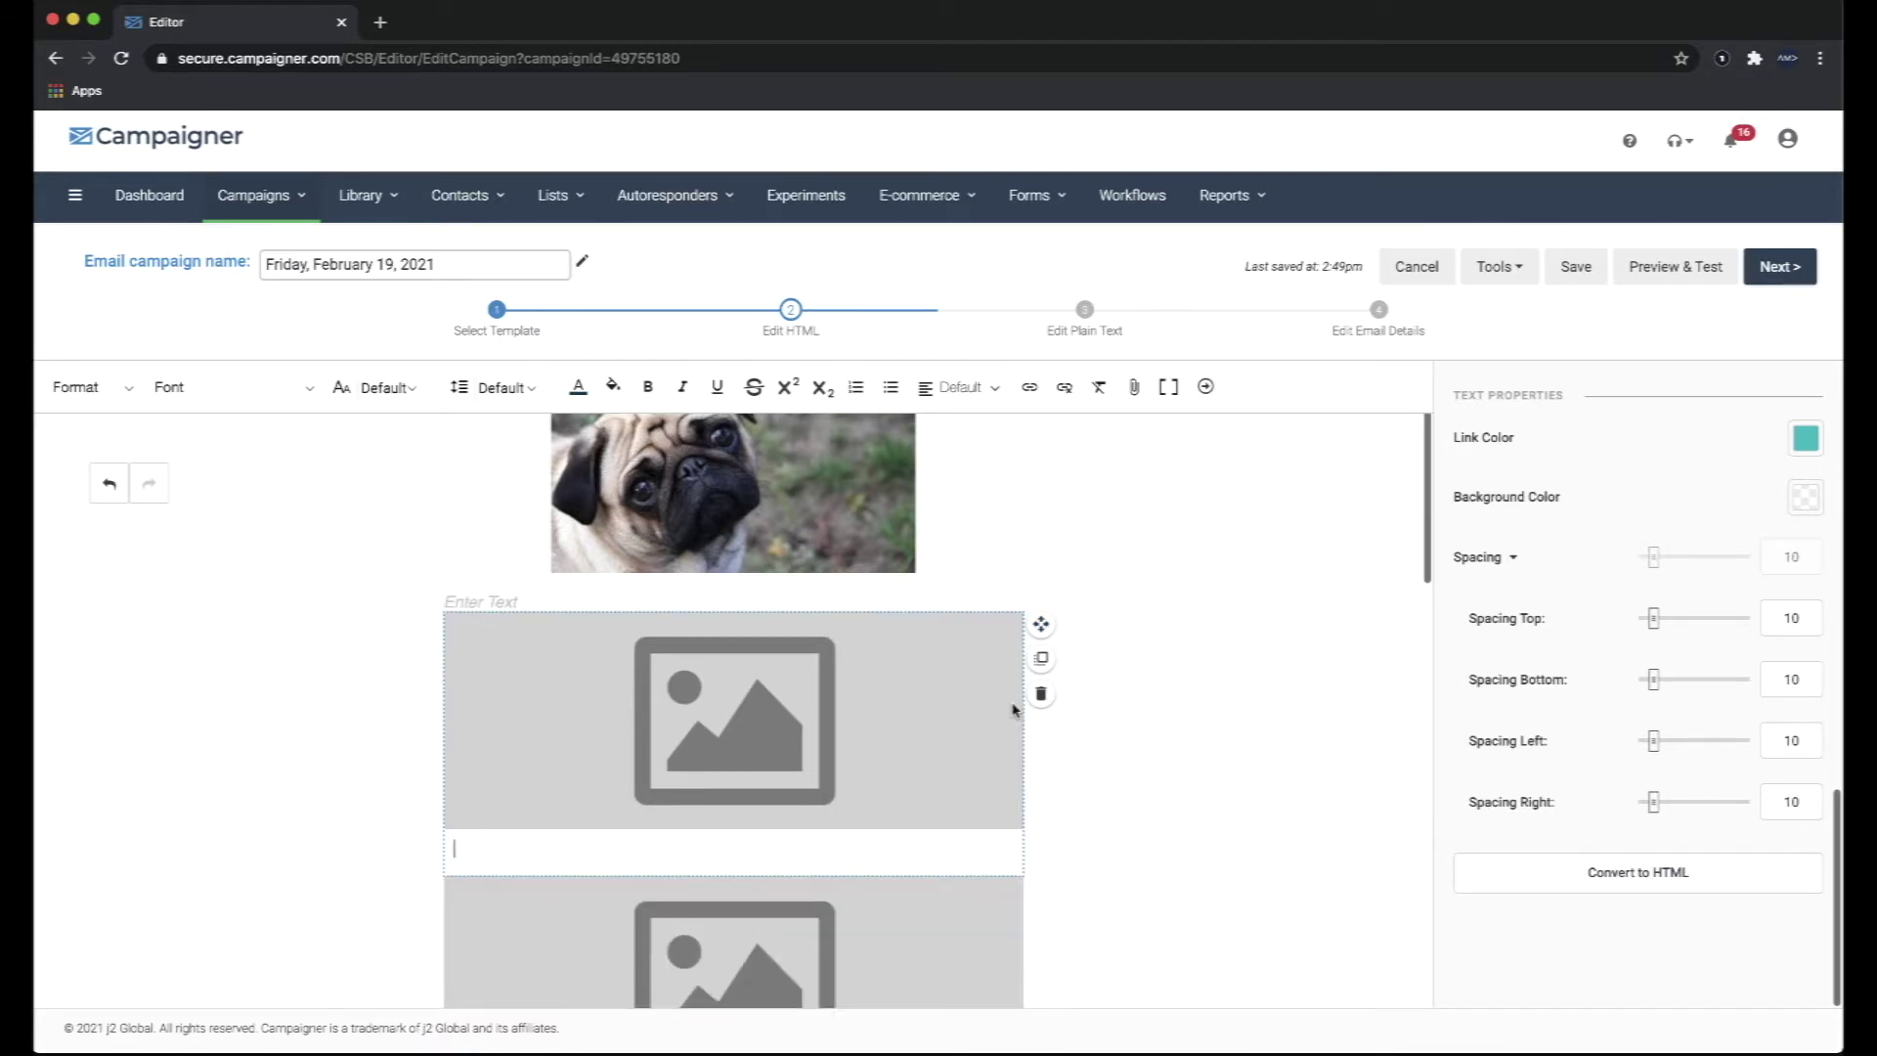
click(1040, 695)
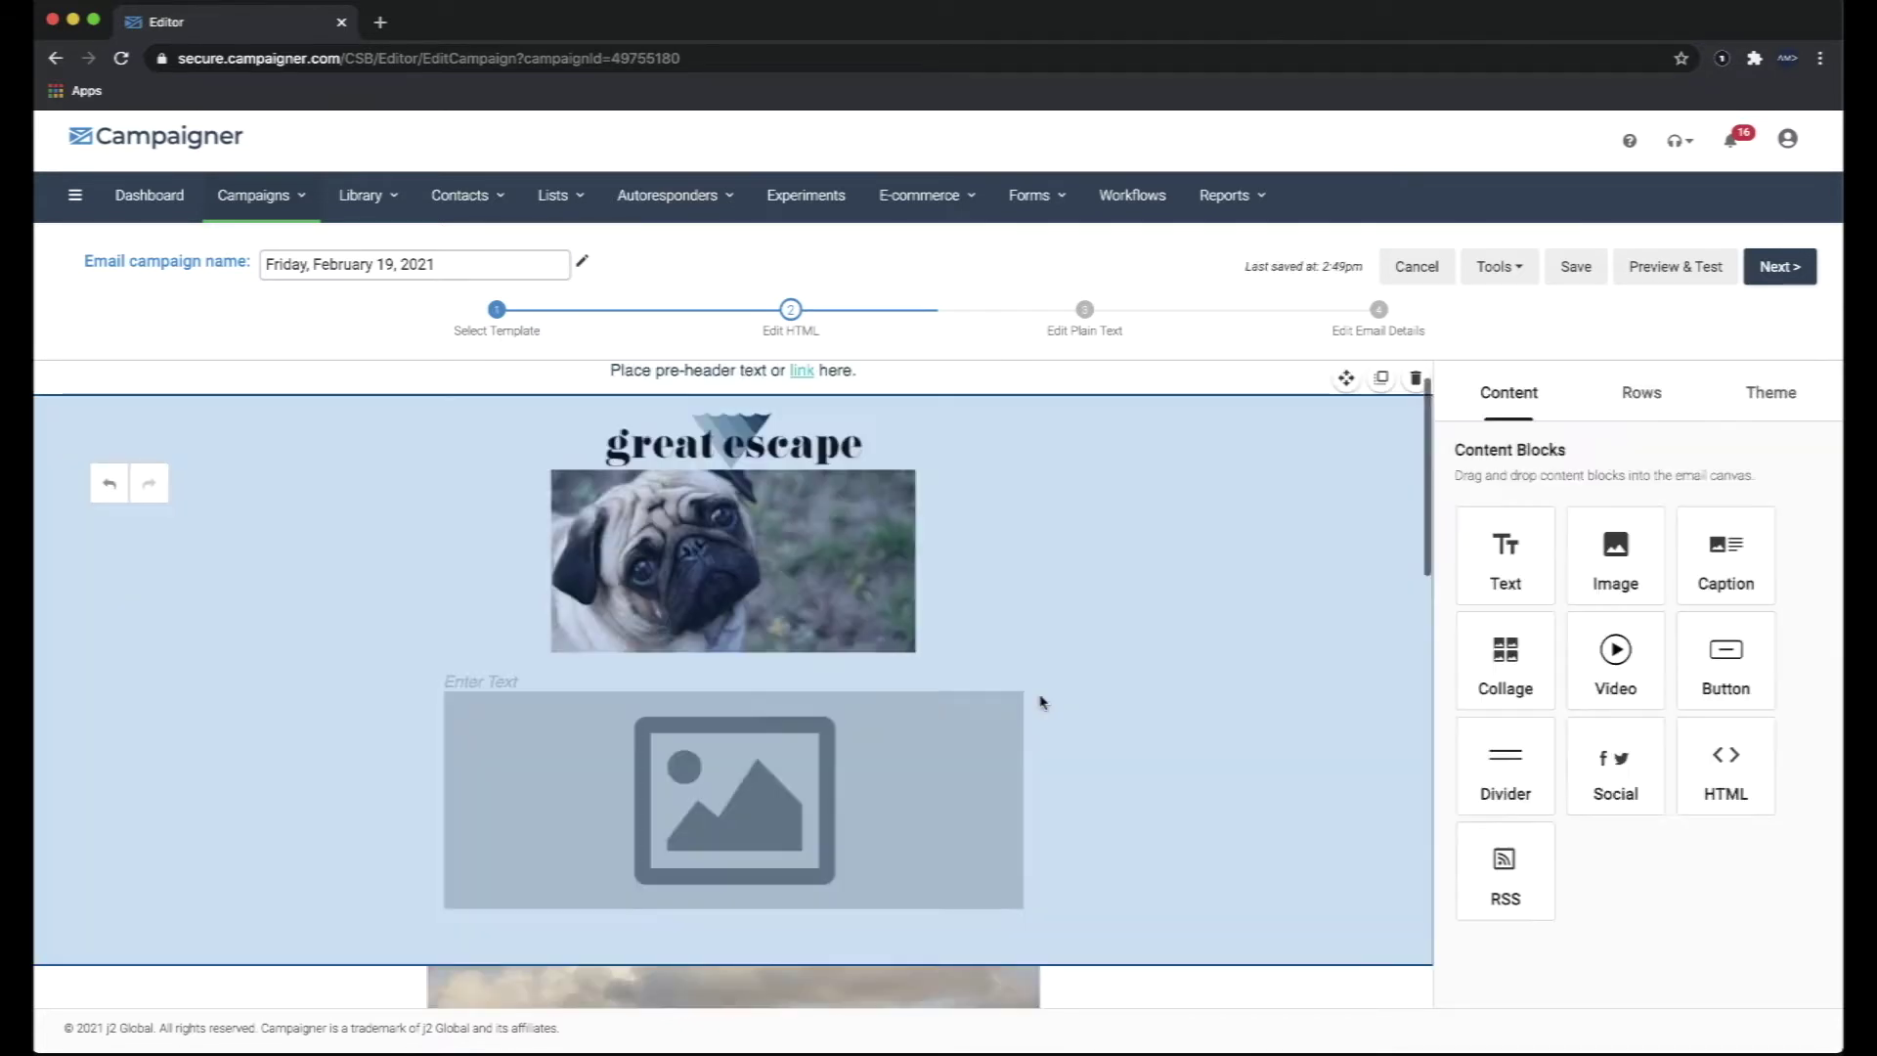
click(1040, 775)
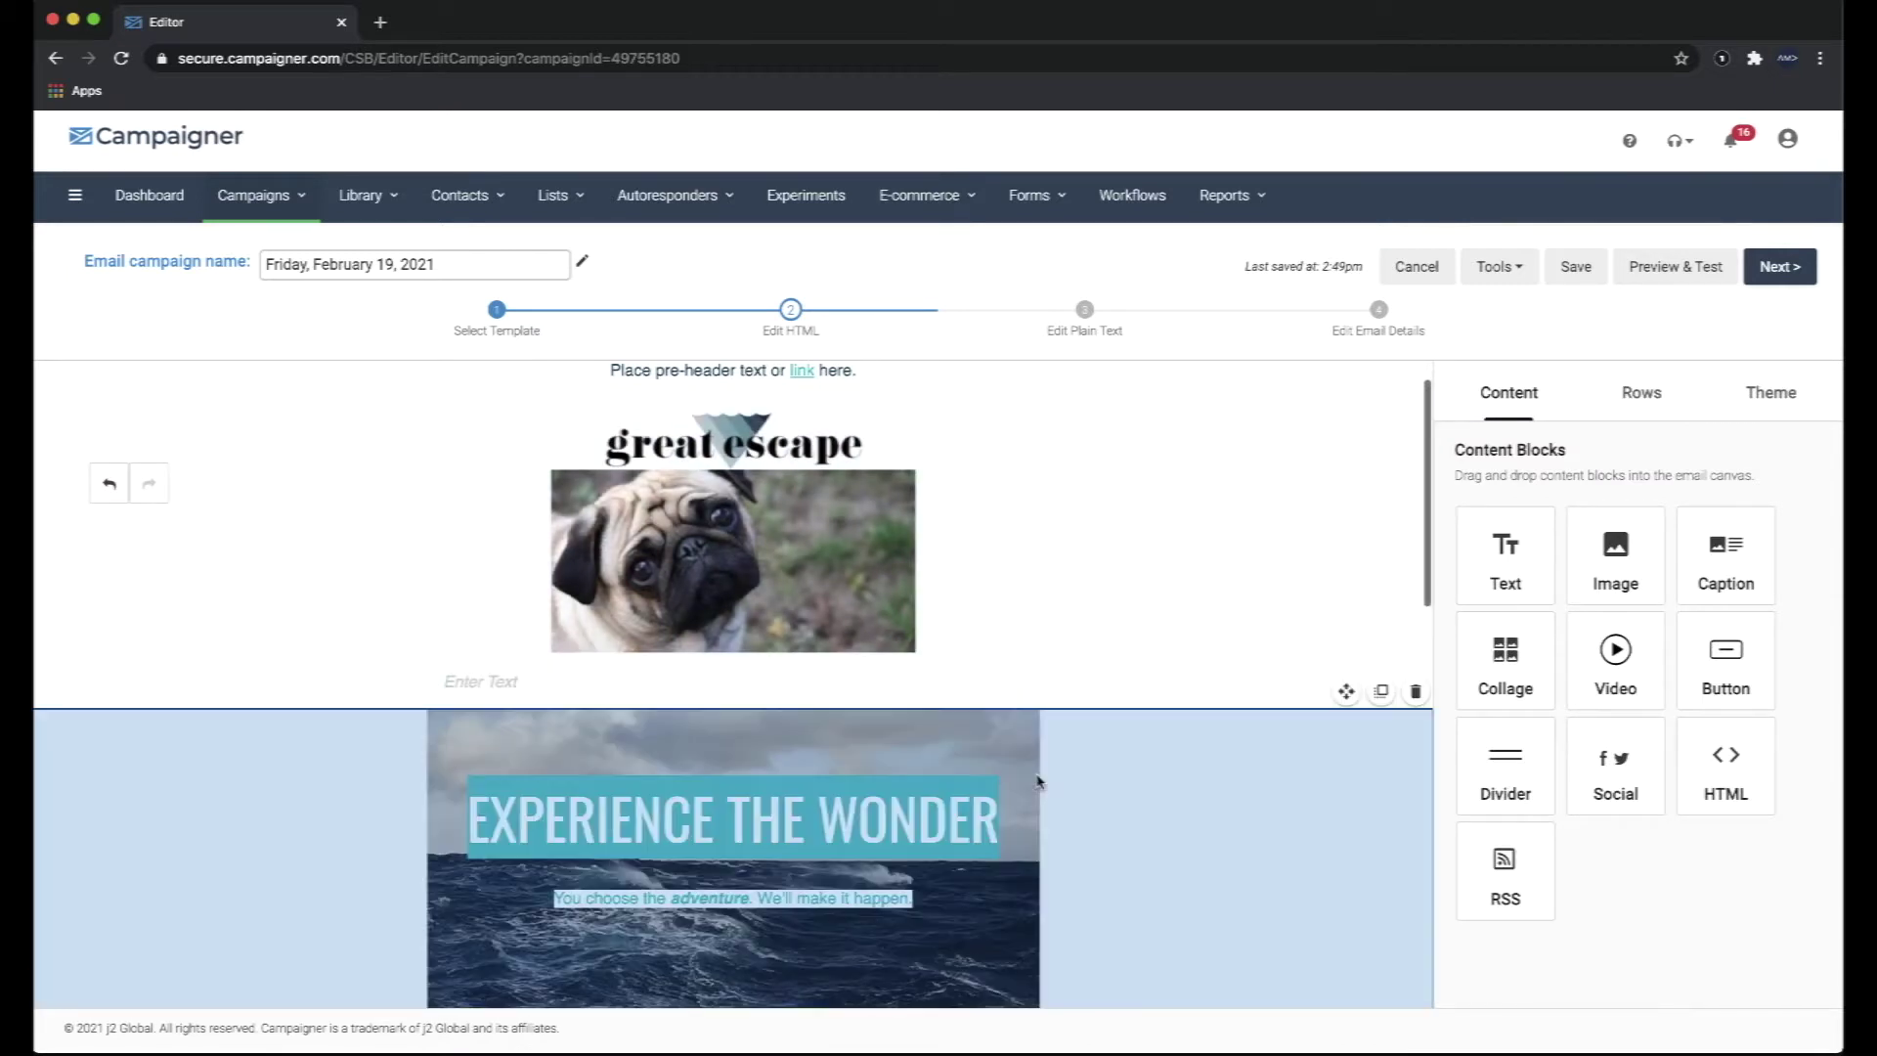
Add a collage block below the pug image and set its layout to 4 Images.
drag(1506, 665, 867, 671)
click(657, 791)
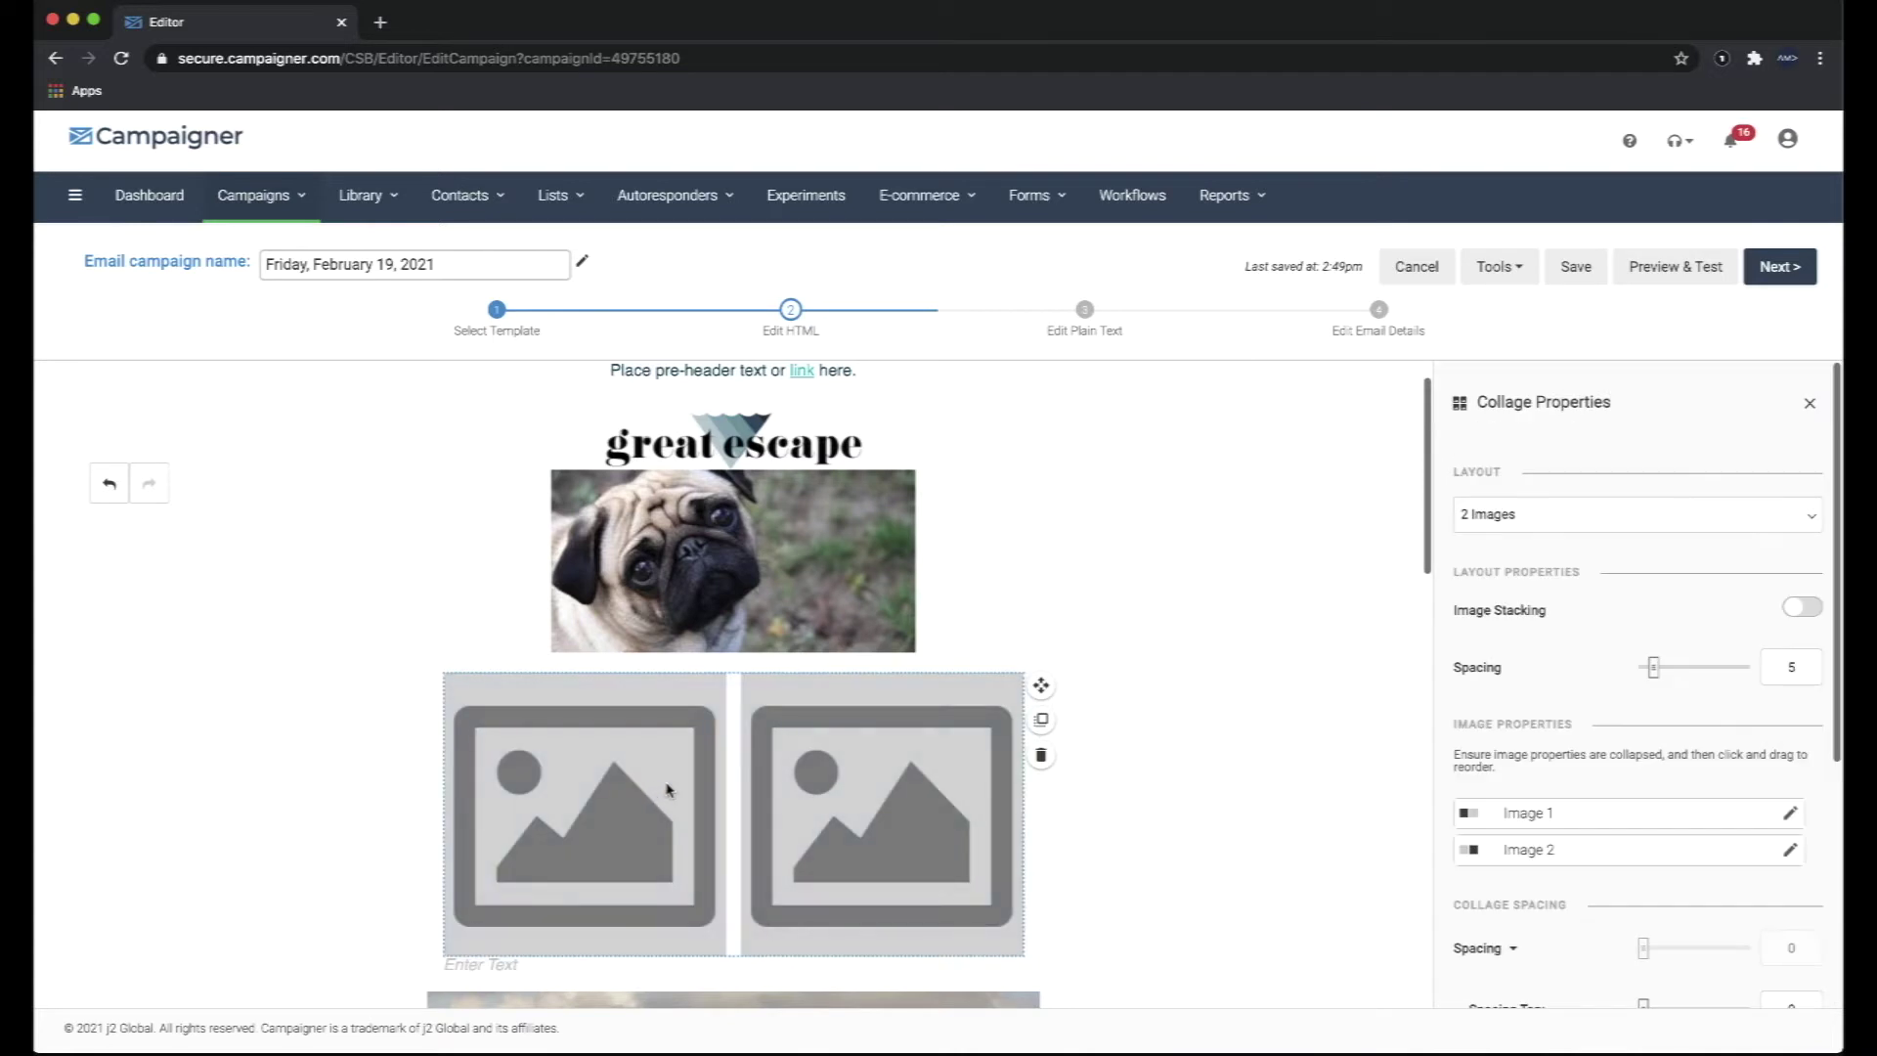
click(1493, 521)
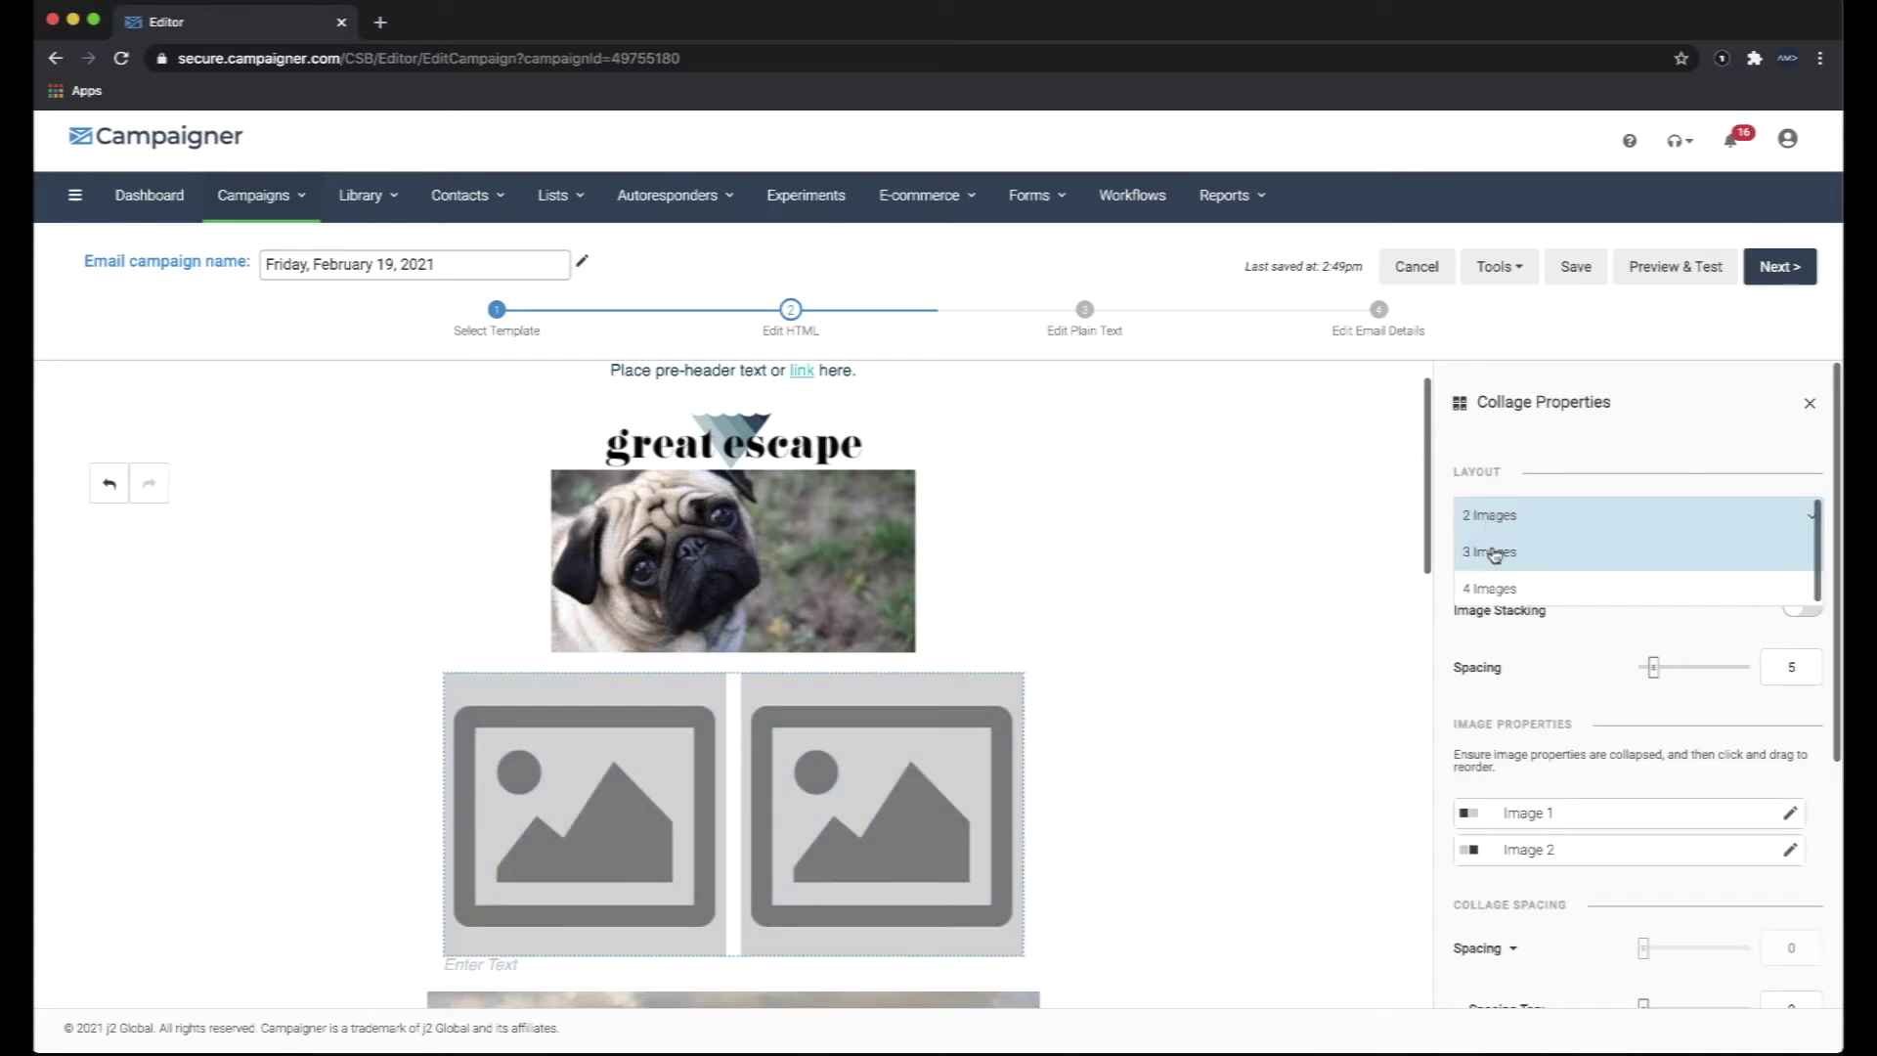
click(1493, 588)
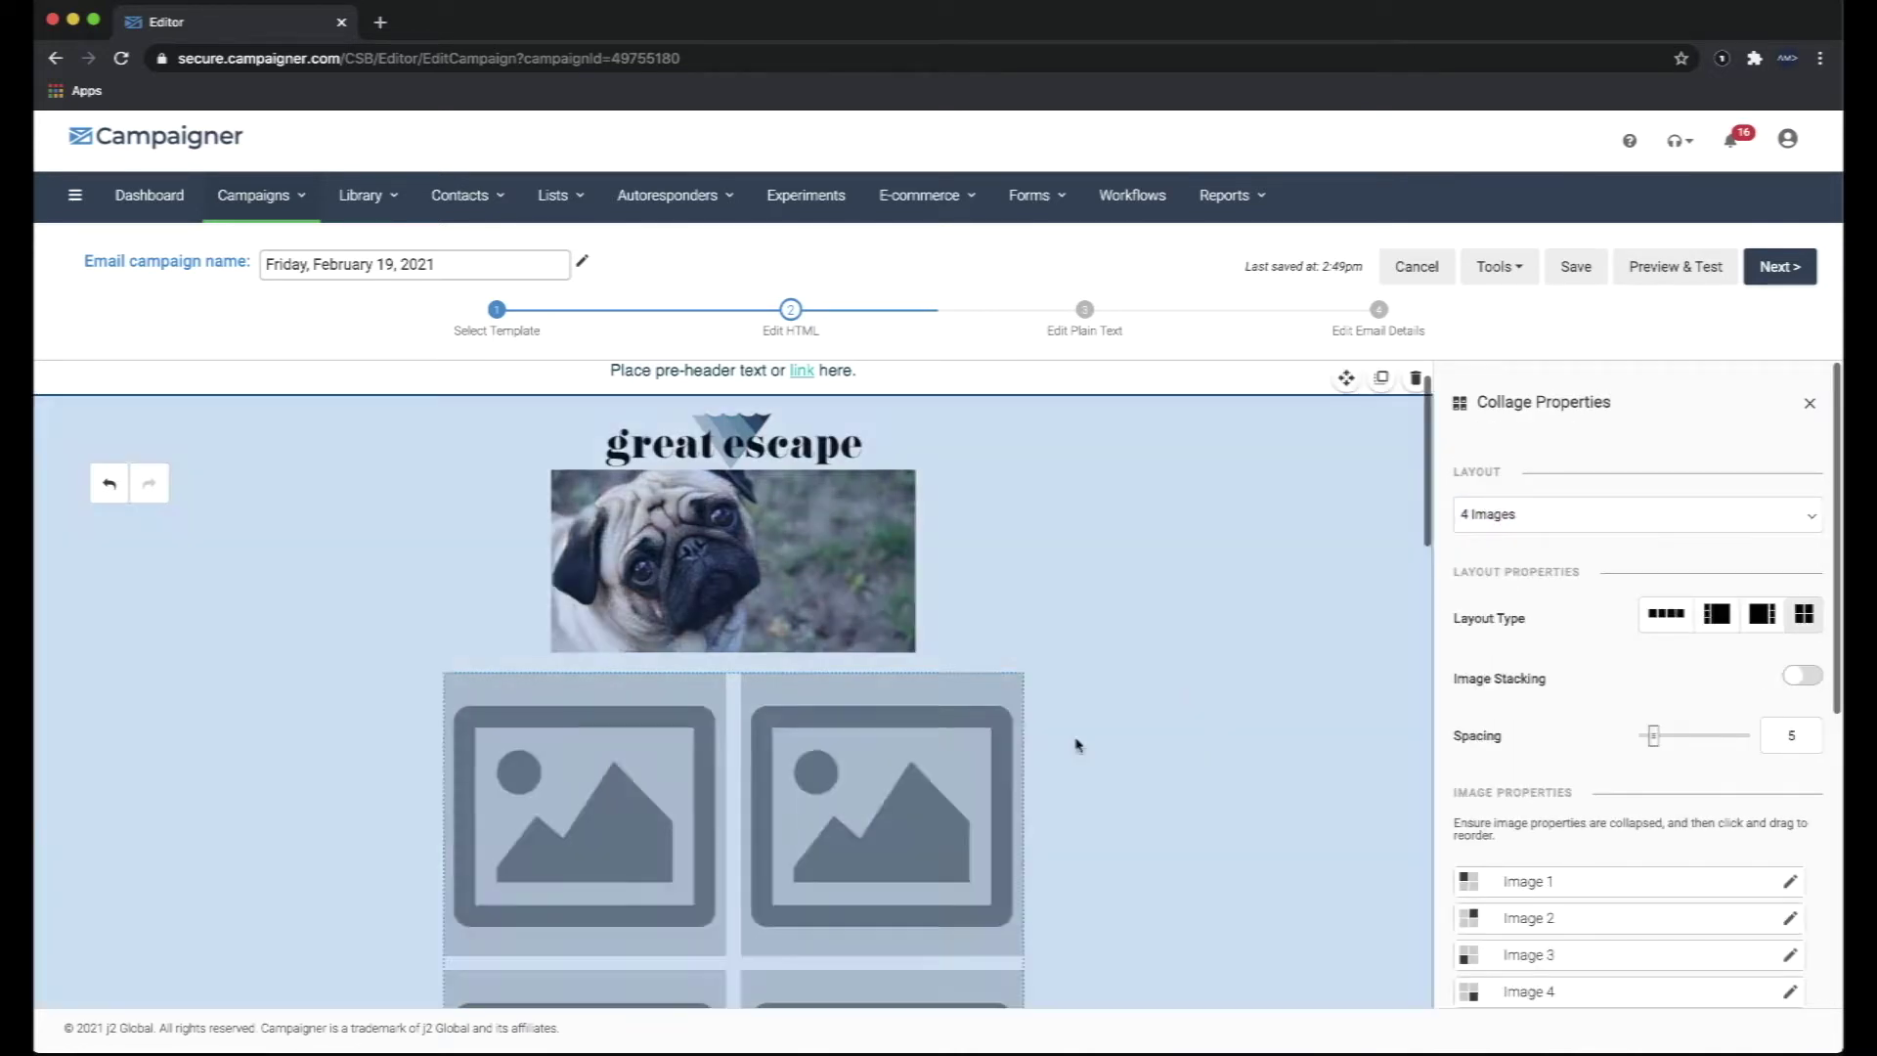
Try the collage's single-row and large-image-right layout types, and set the large image beside three small images stacked on its right.
scroll(959, 859, down, 3)
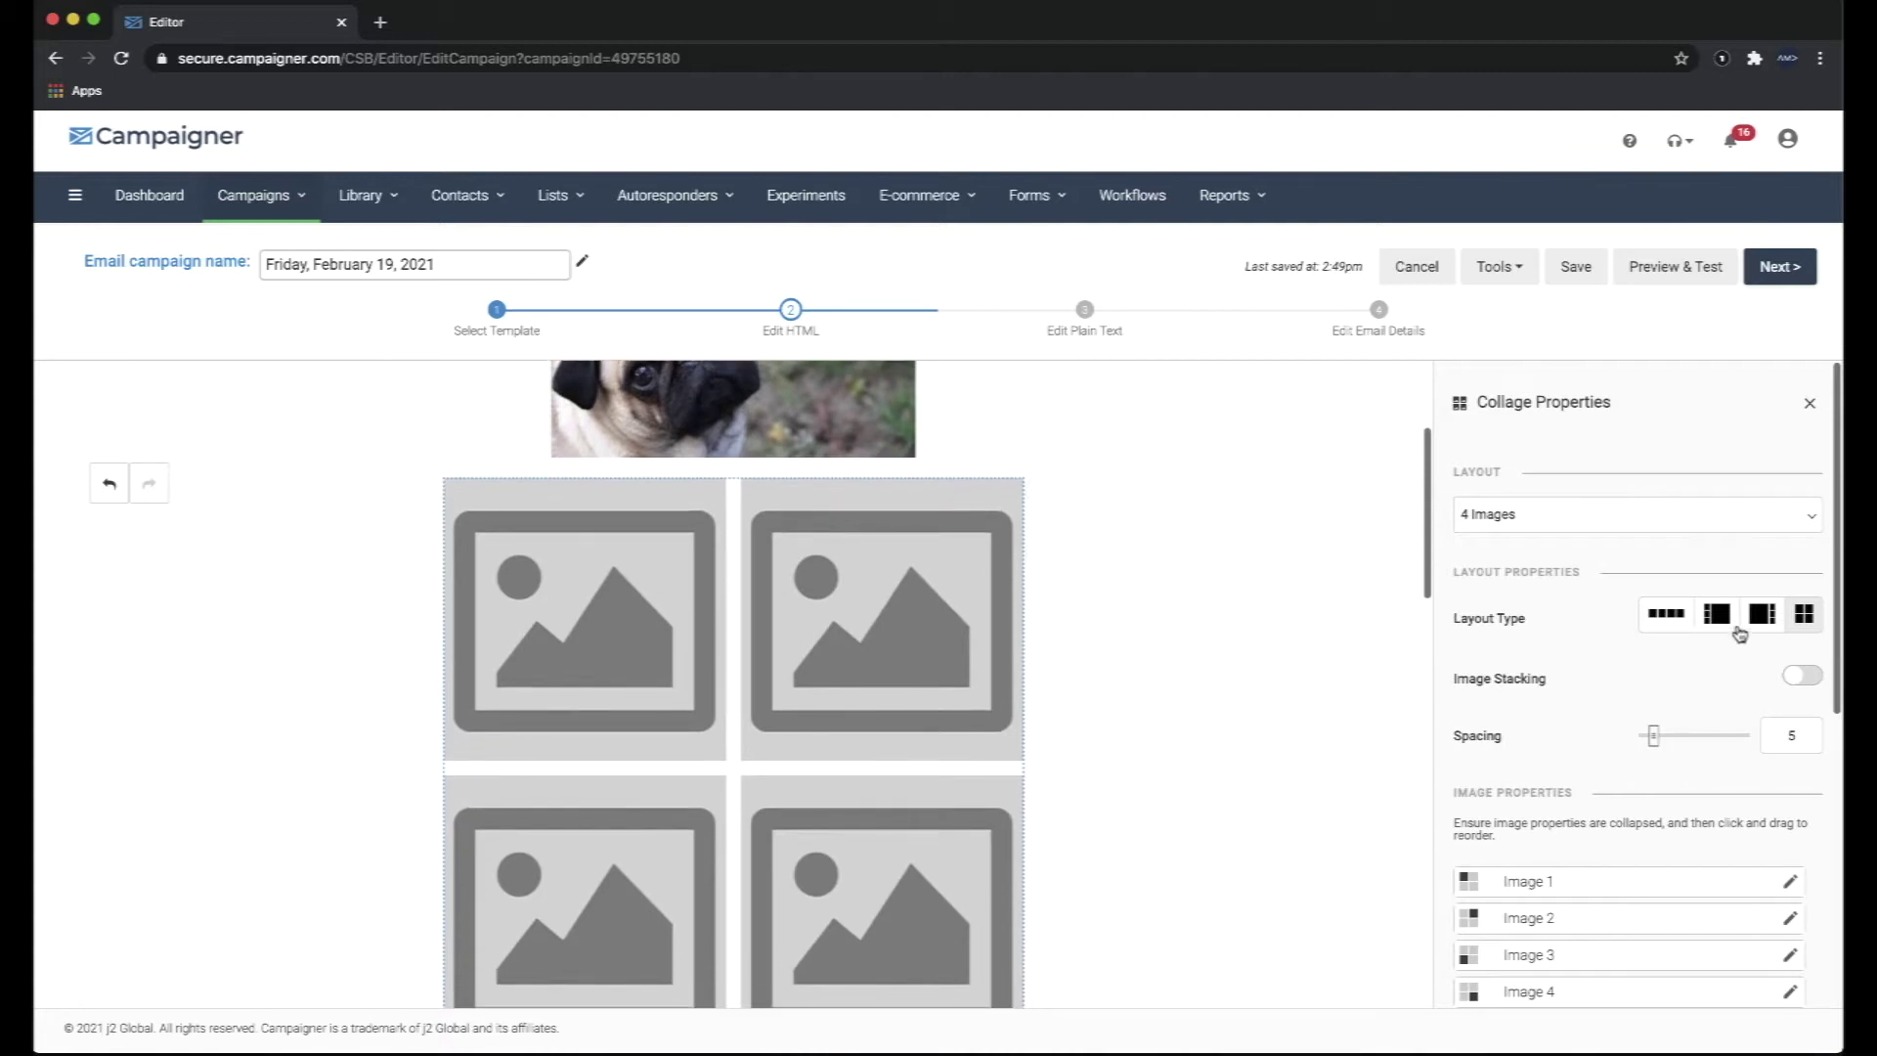
click(1667, 616)
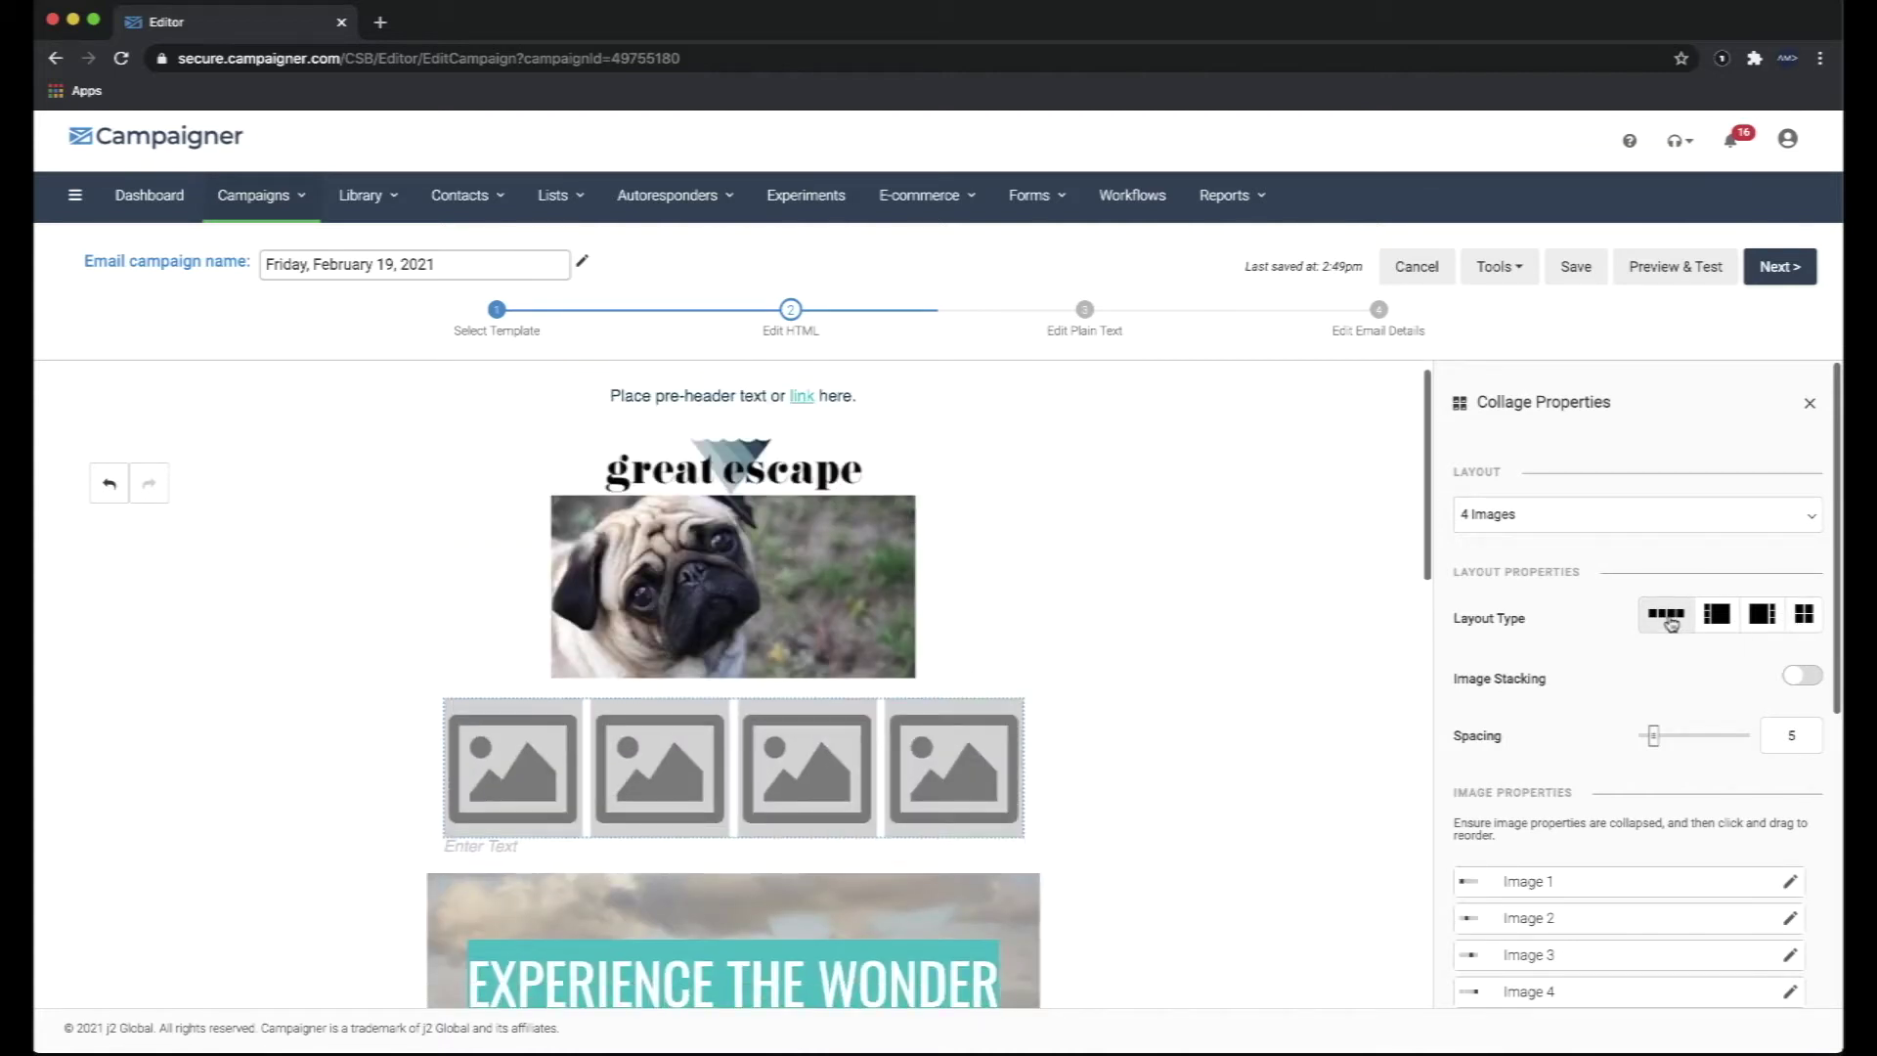
click(1717, 616)
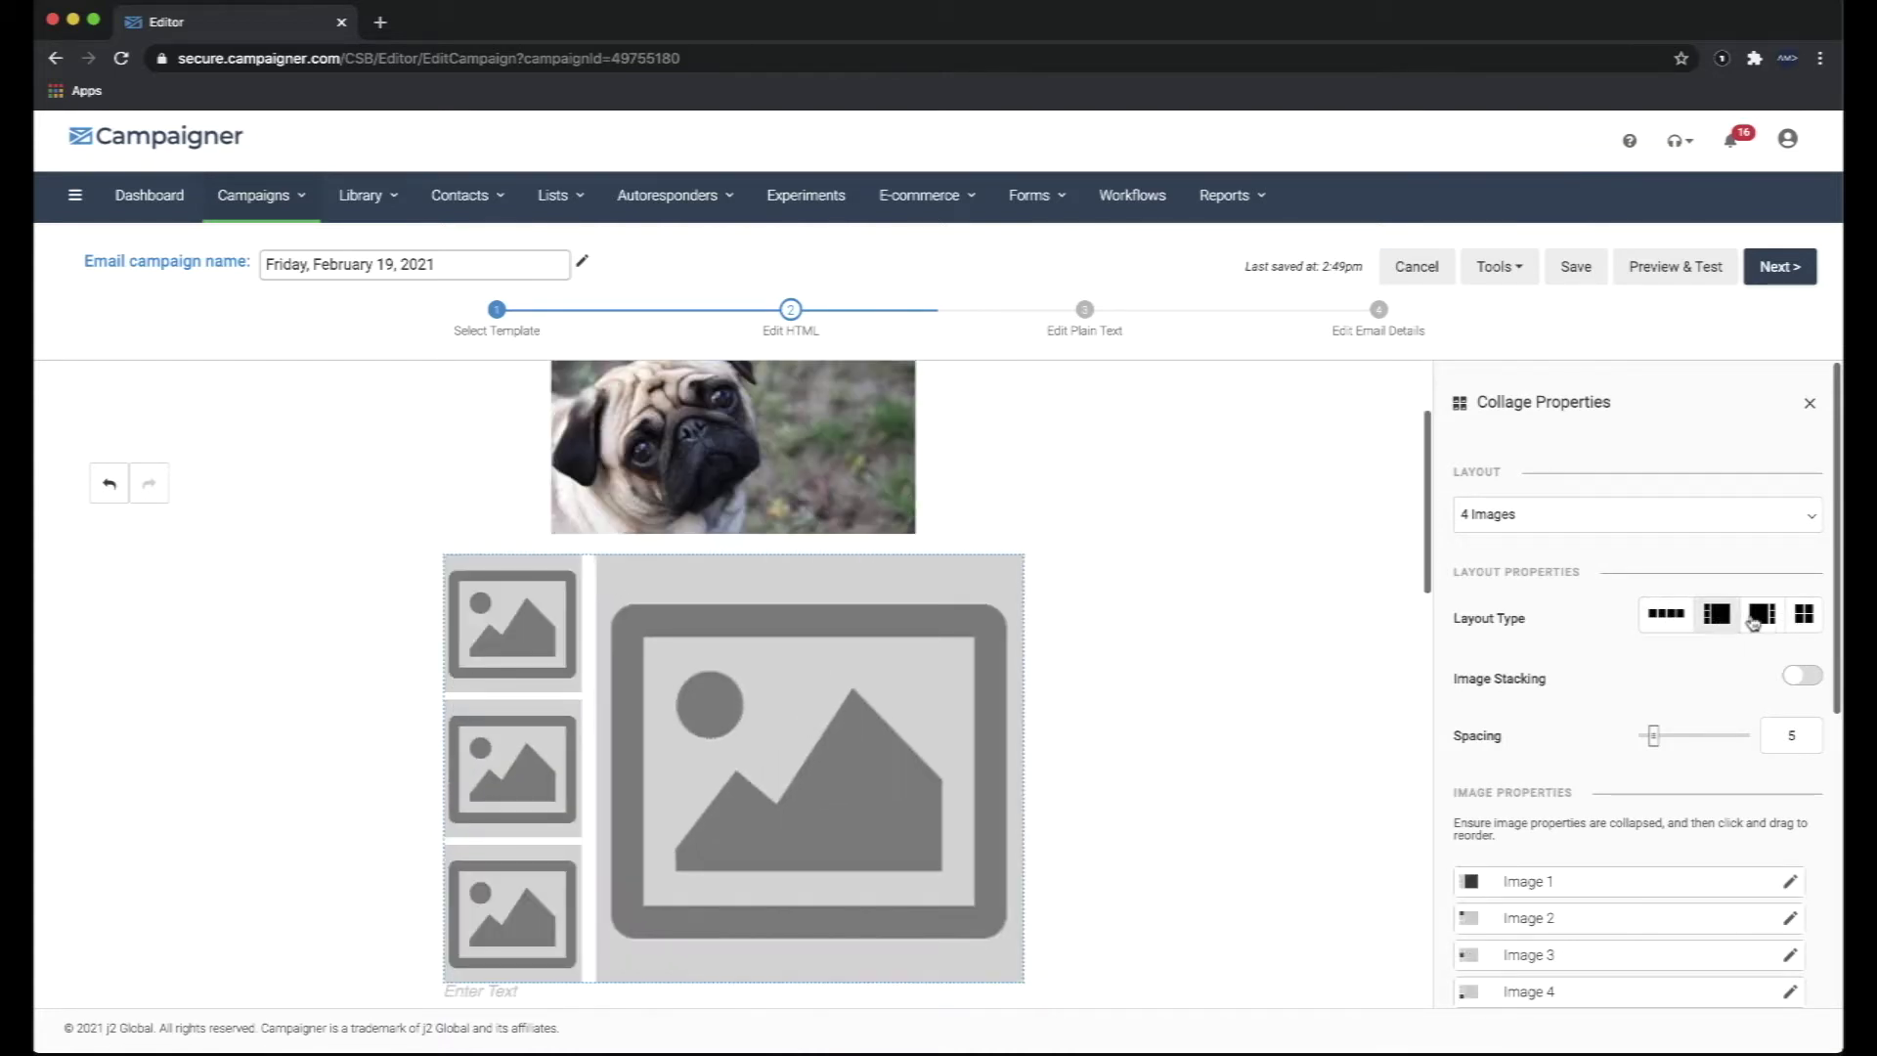
click(1762, 616)
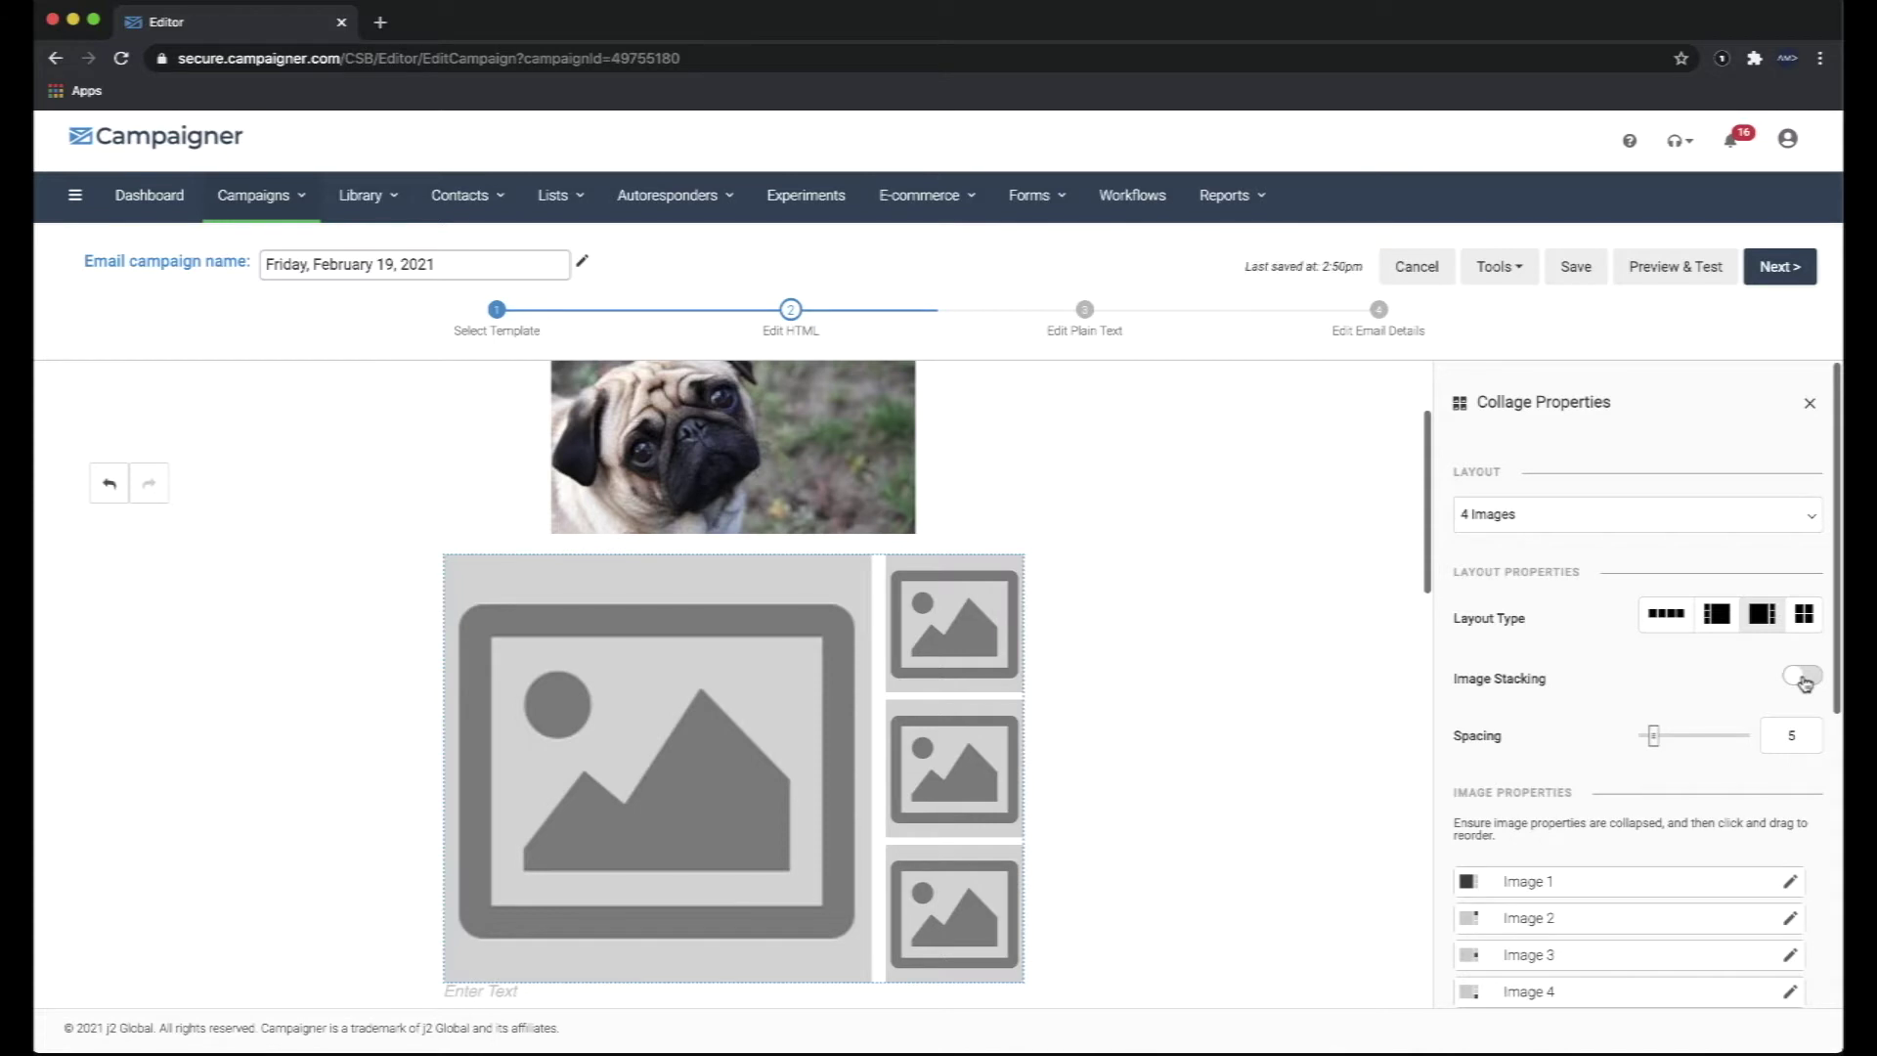
Review the collage's stacking, image and spacing properties, and delete the collage block.
scroll(1684, 722, down, 1)
scroll(1684, 721, down, 2)
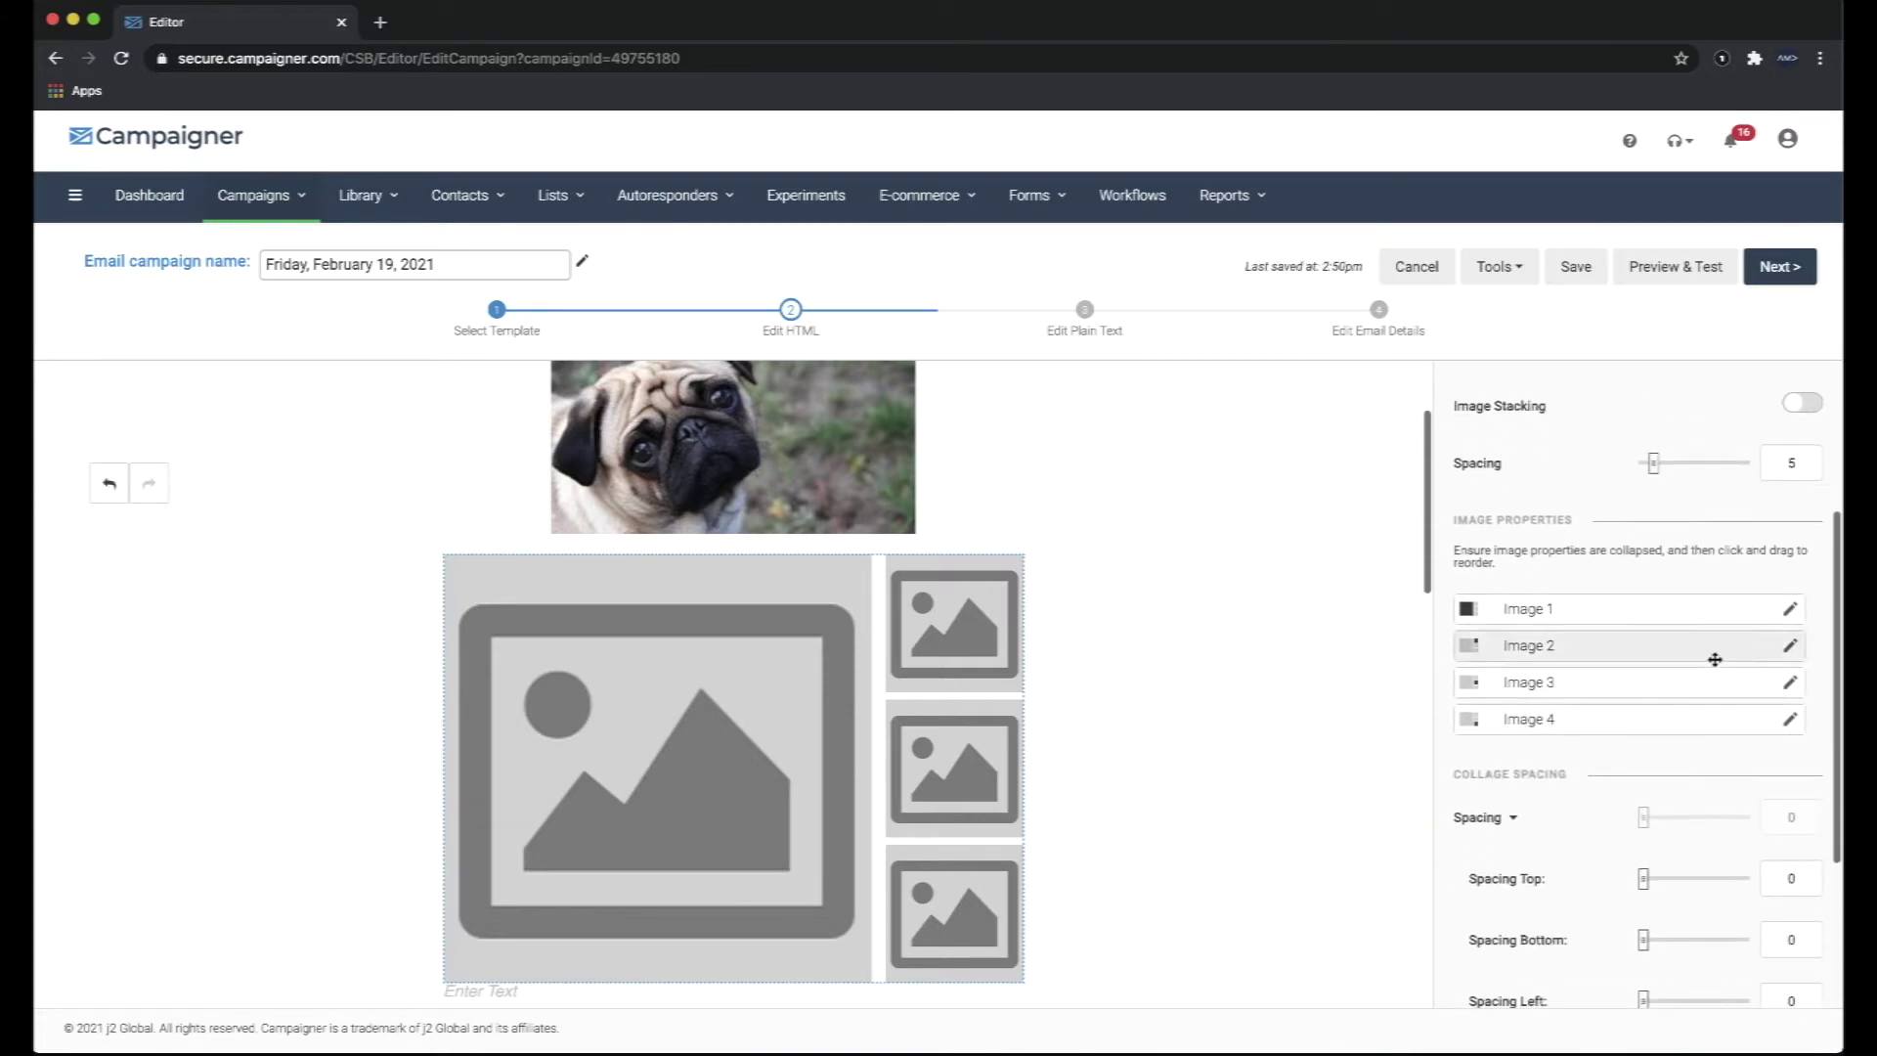
scroll(1737, 702, down, 3)
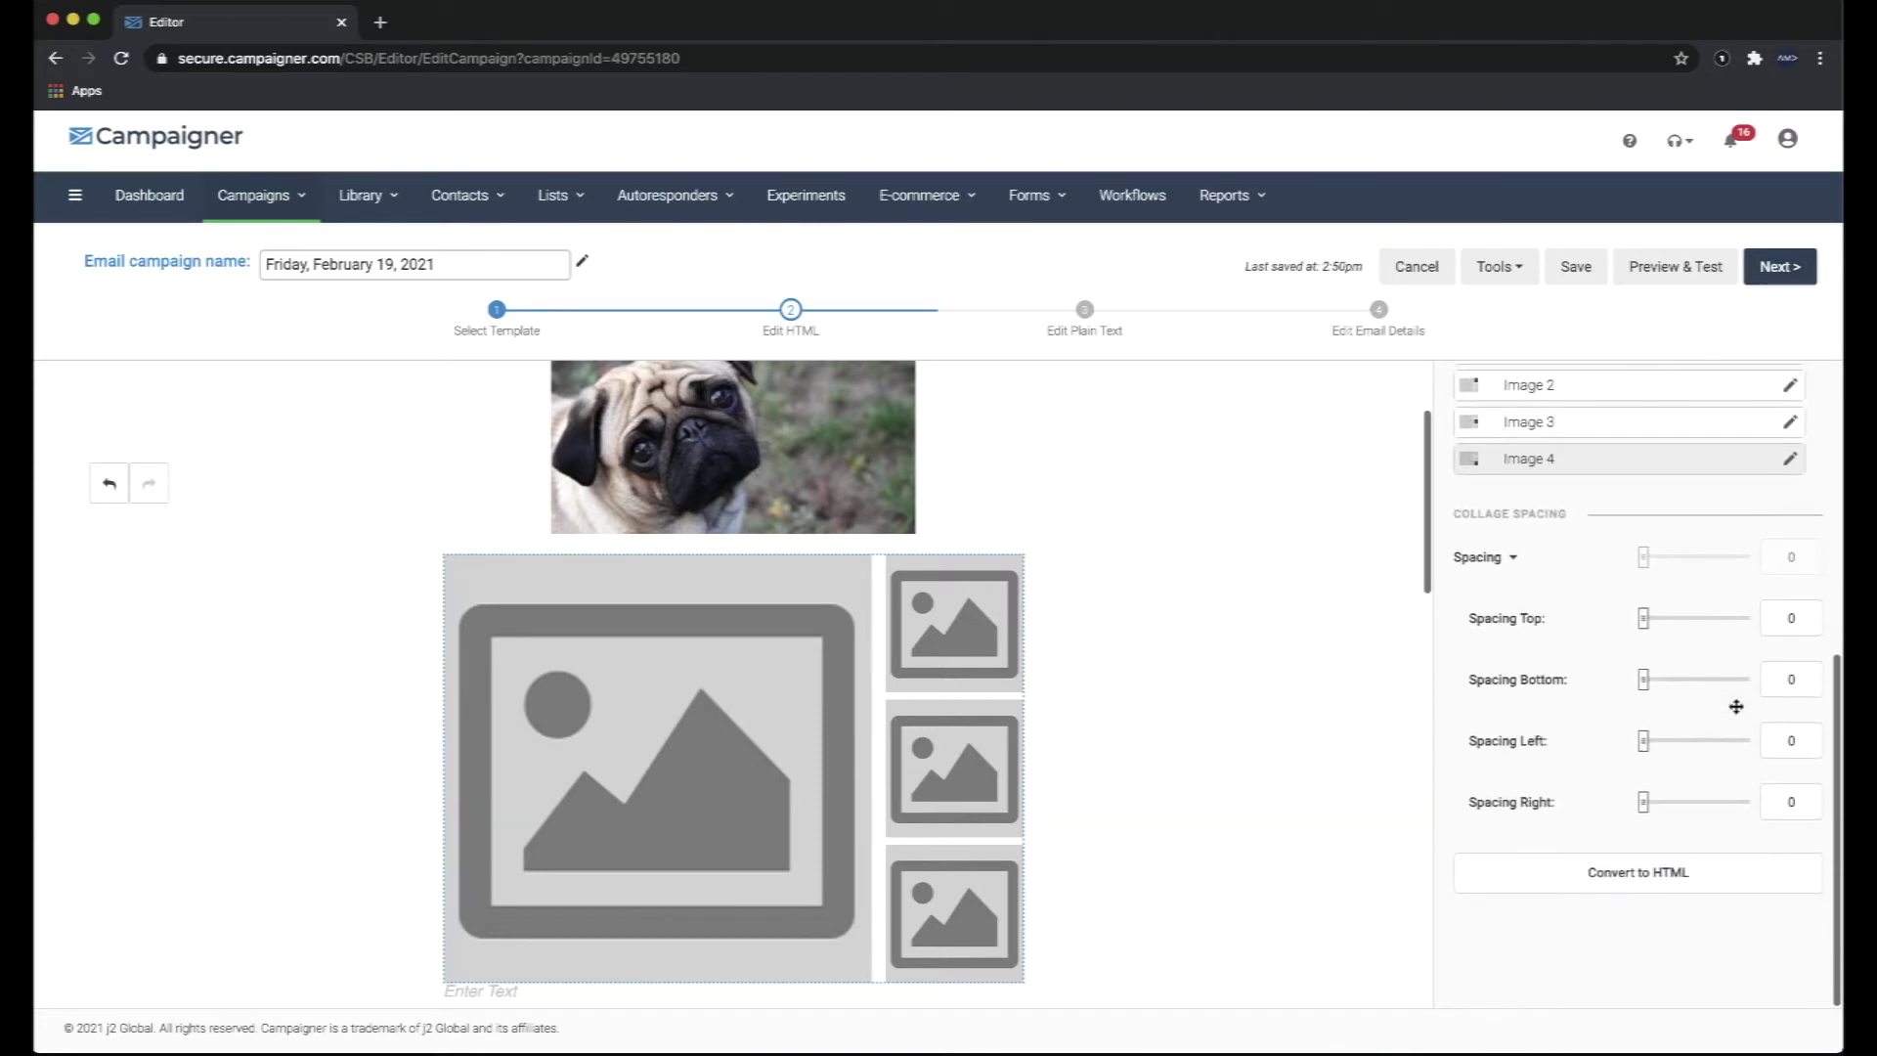
scroll(1736, 706, up, 6)
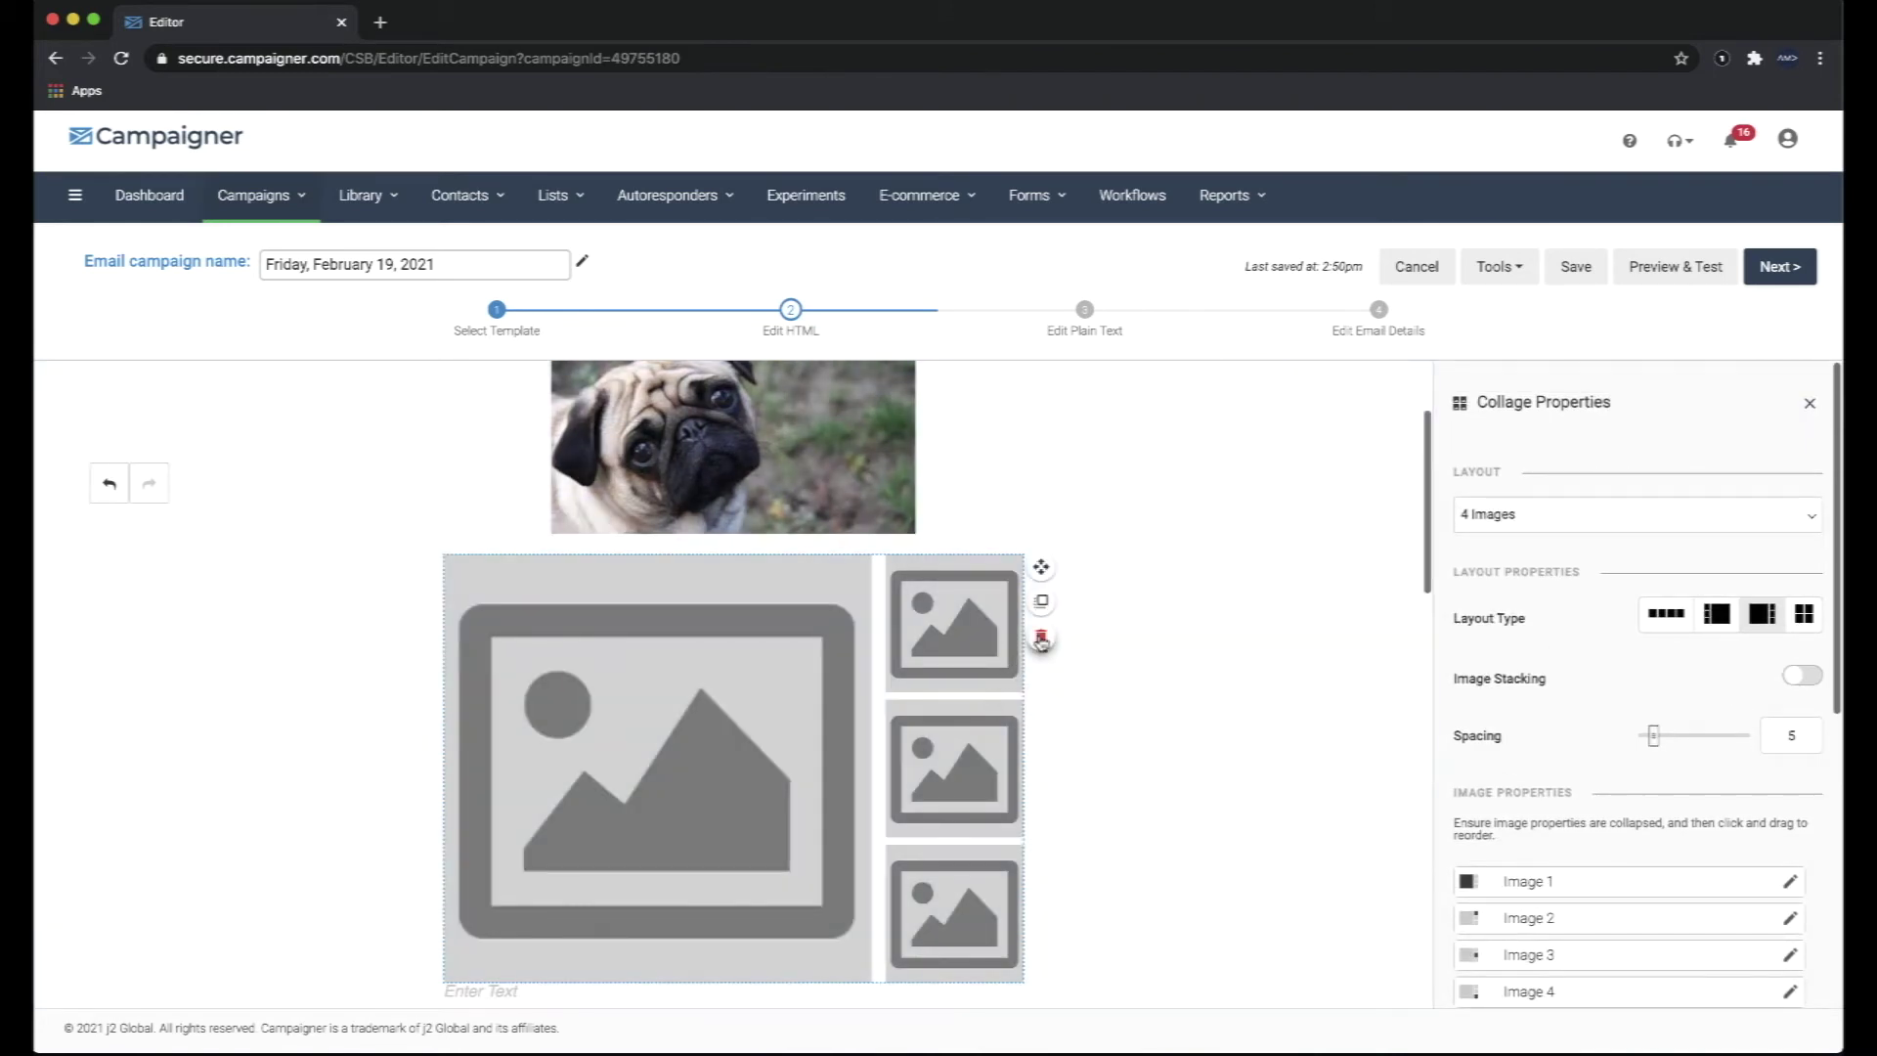
click(1040, 637)
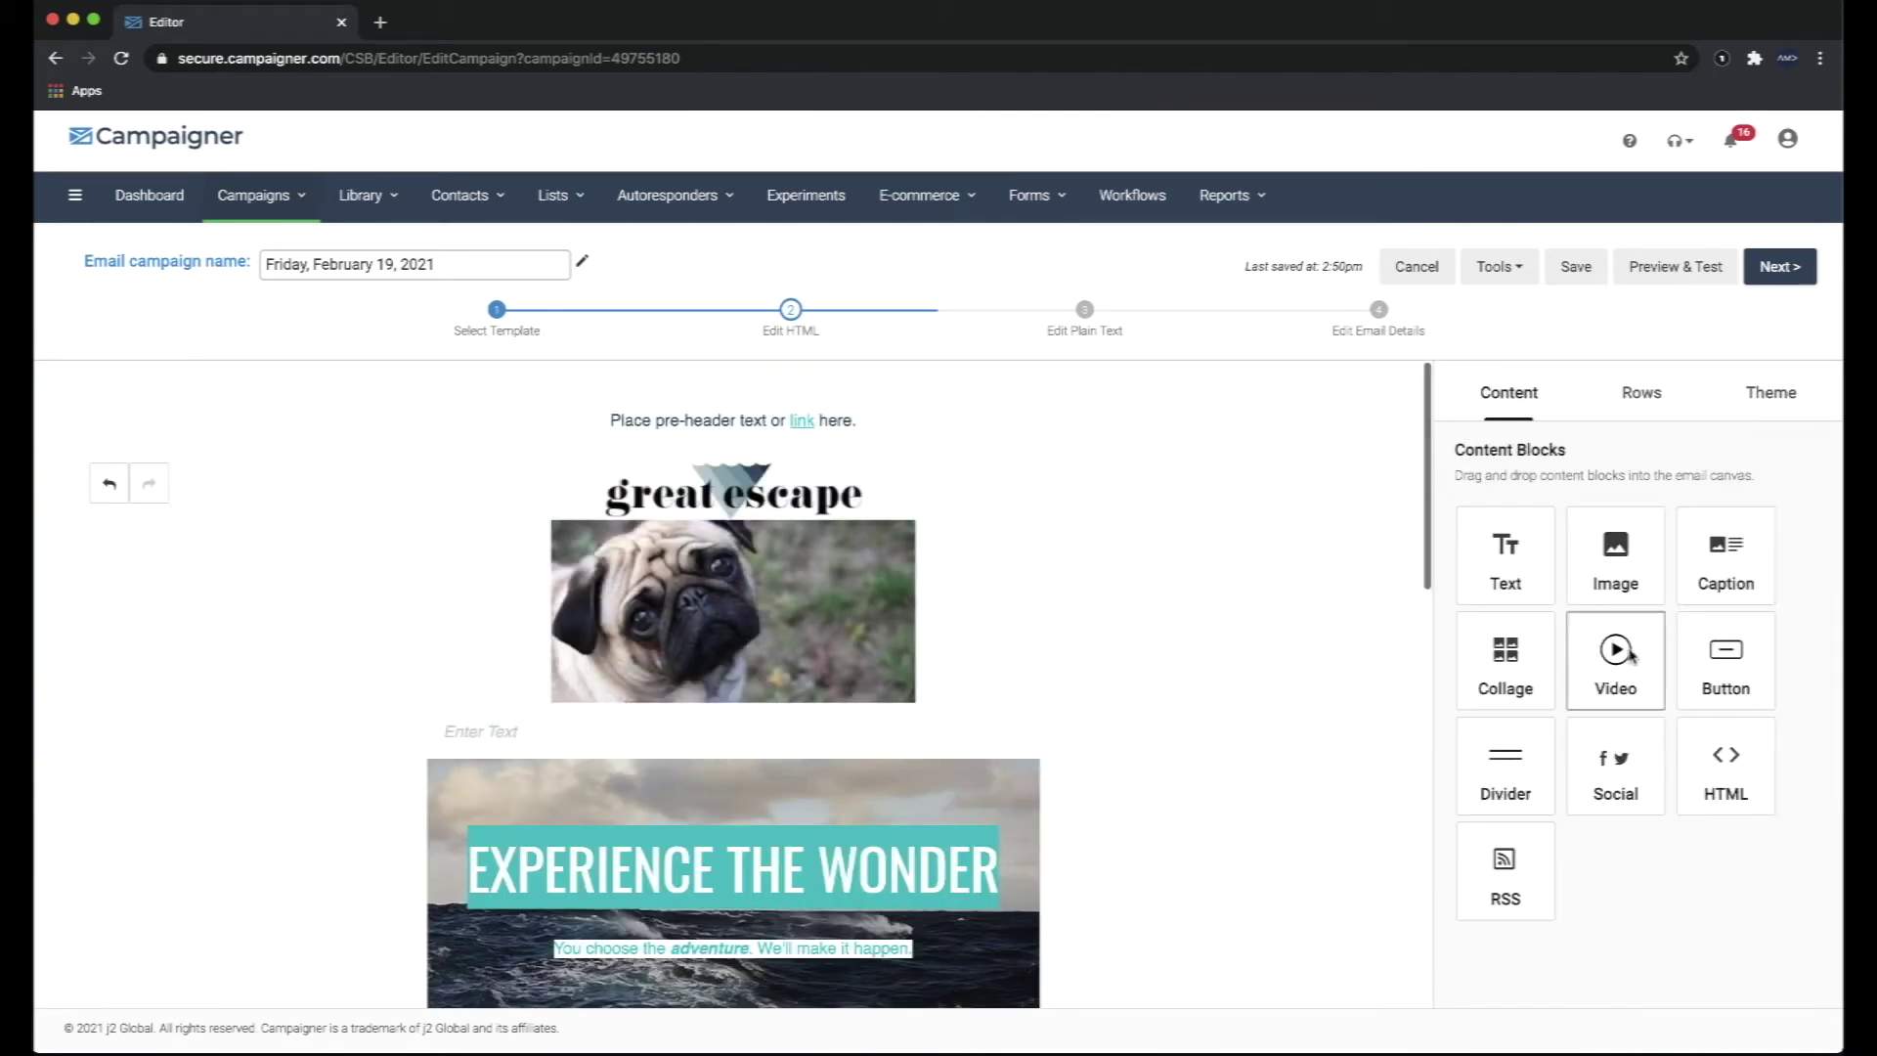
Add a video block below the pug image, review its source, size, appearance and spacing settings, and delete the block.
drag(1622, 661, 881, 704)
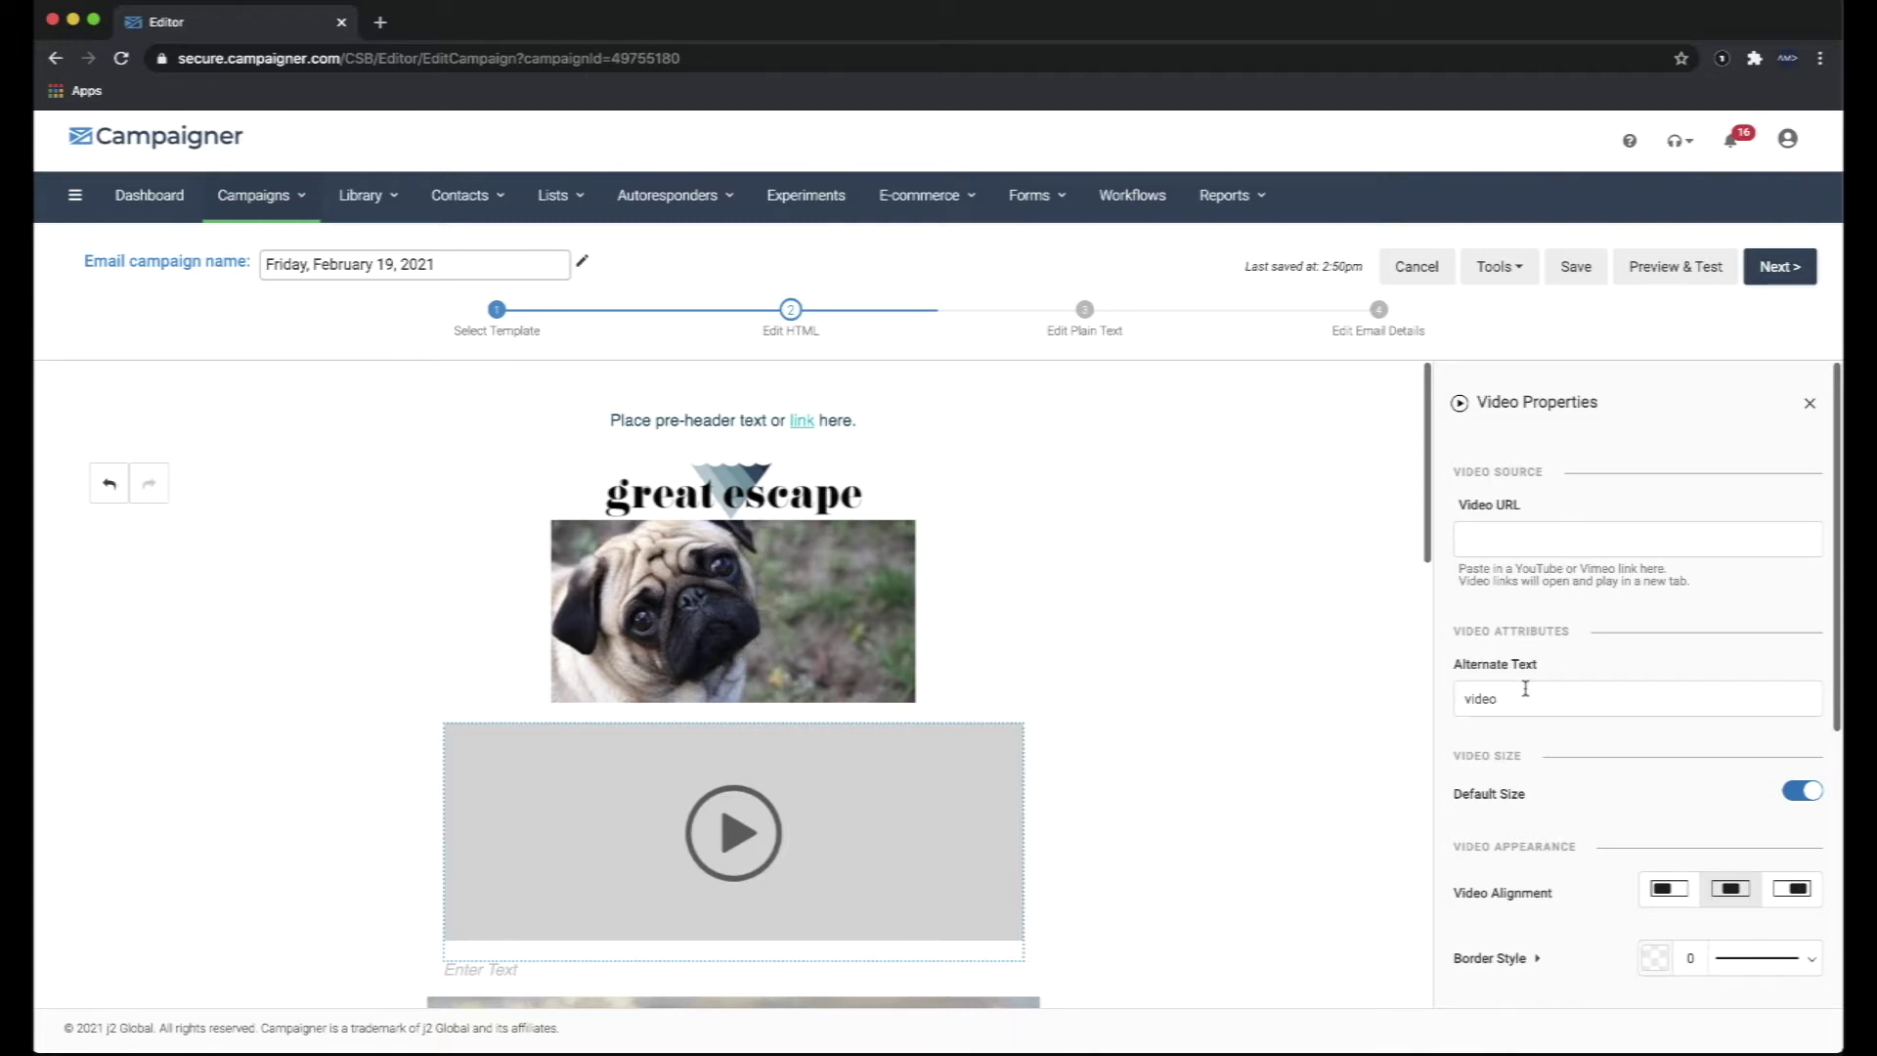
scroll(1525, 688, down, 1)
scroll(1655, 761, down, 2)
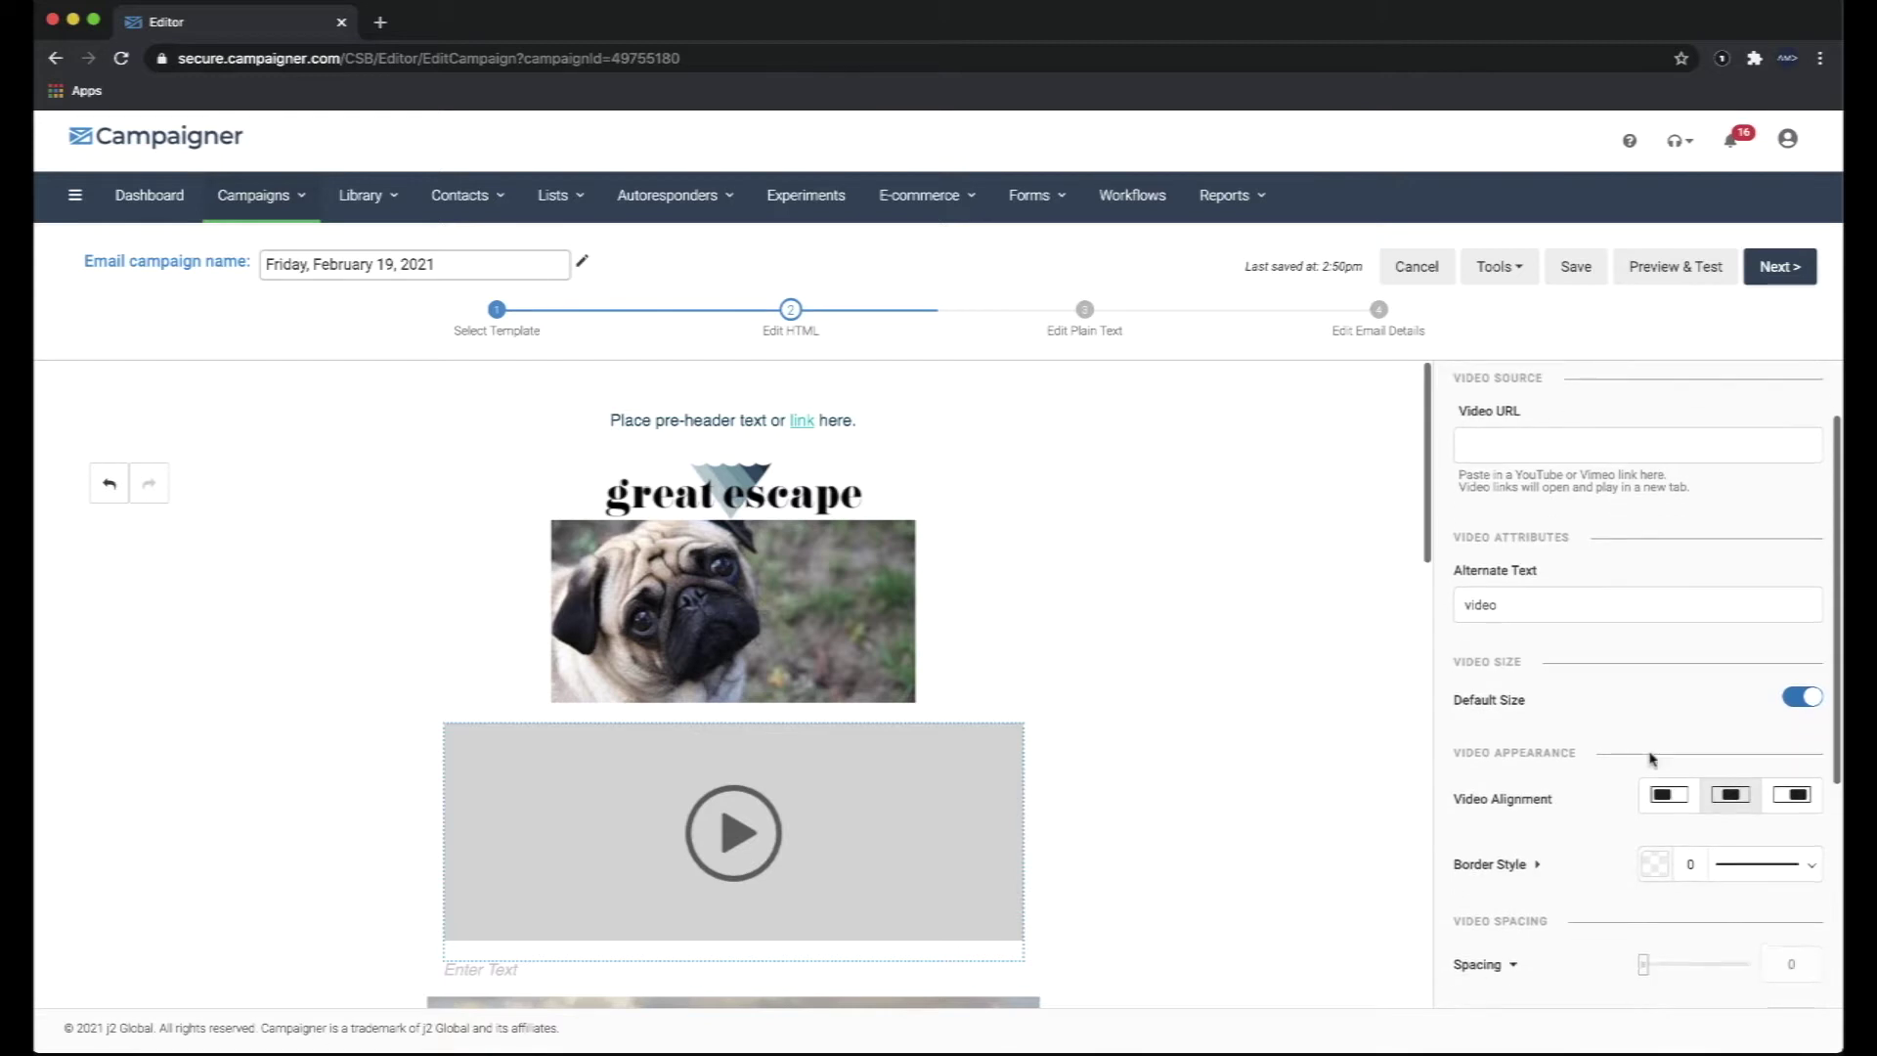
scroll(1597, 823, down, 4)
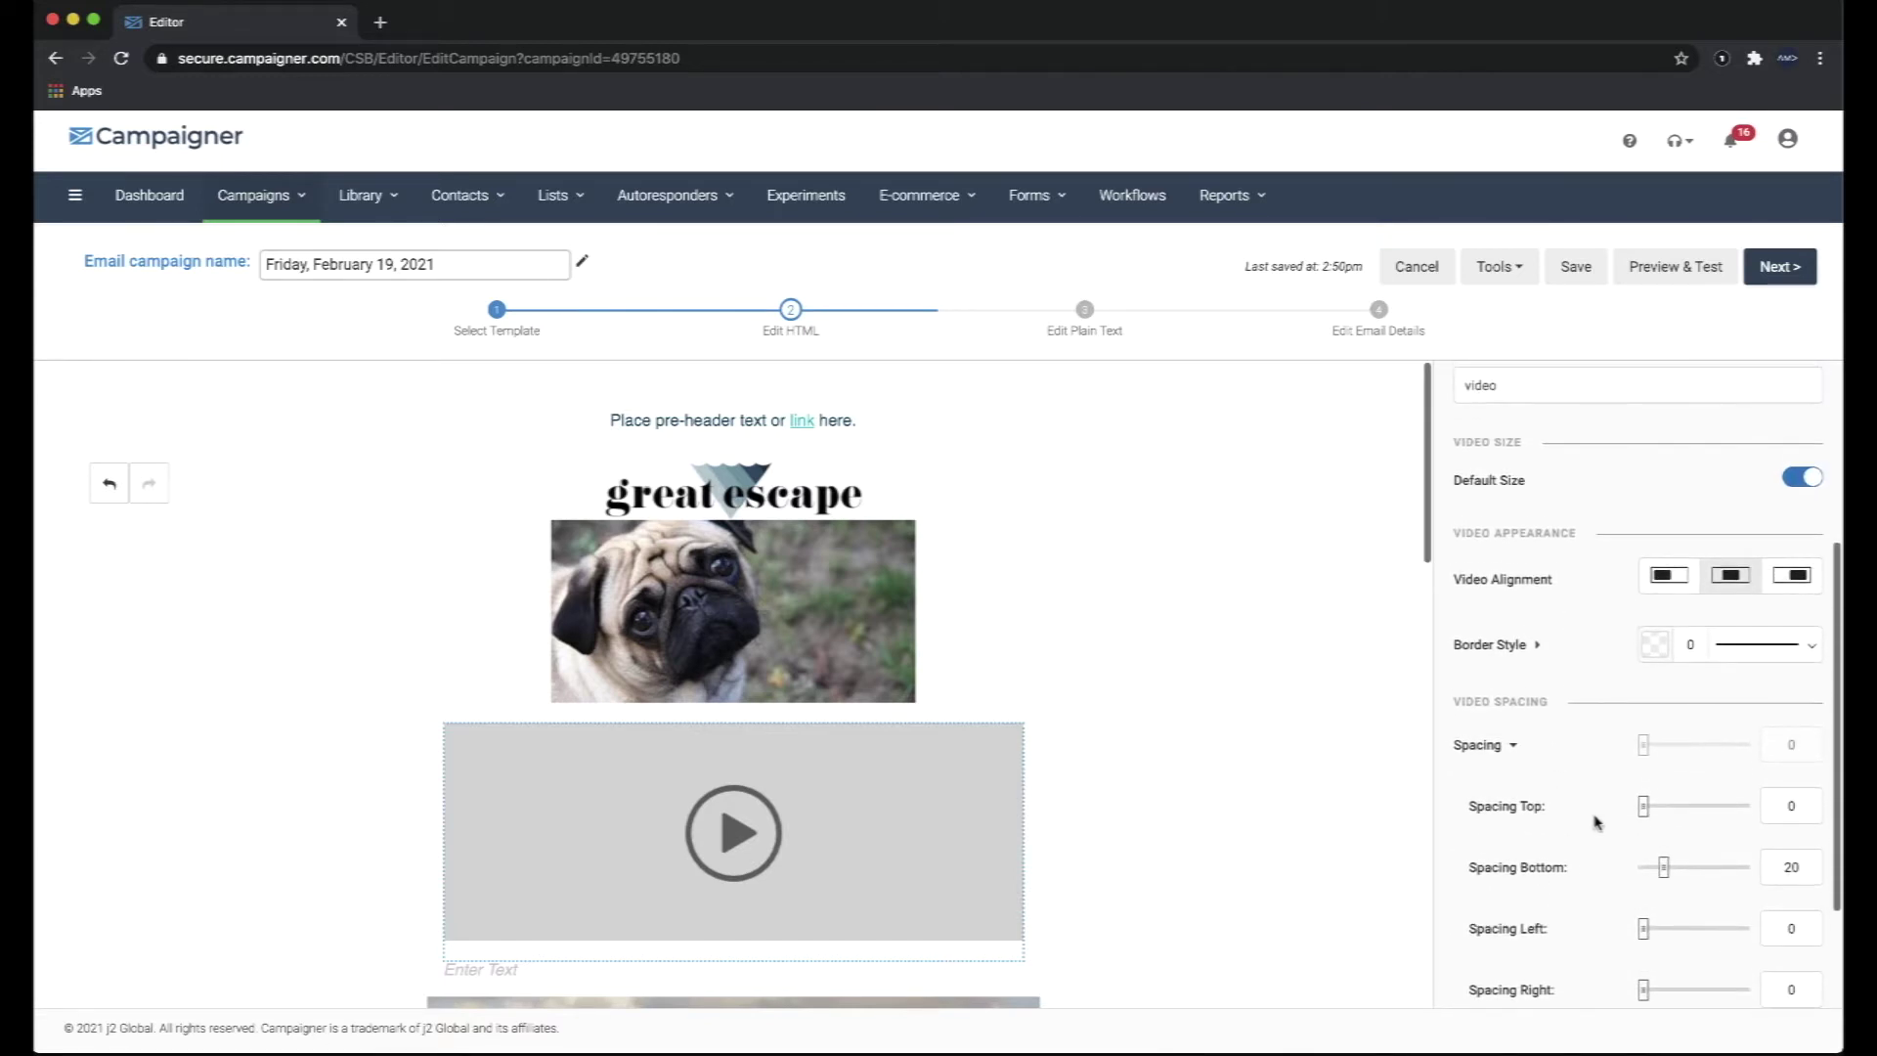
scroll(1597, 823, up, 3)
scroll(1682, 540, up, 3)
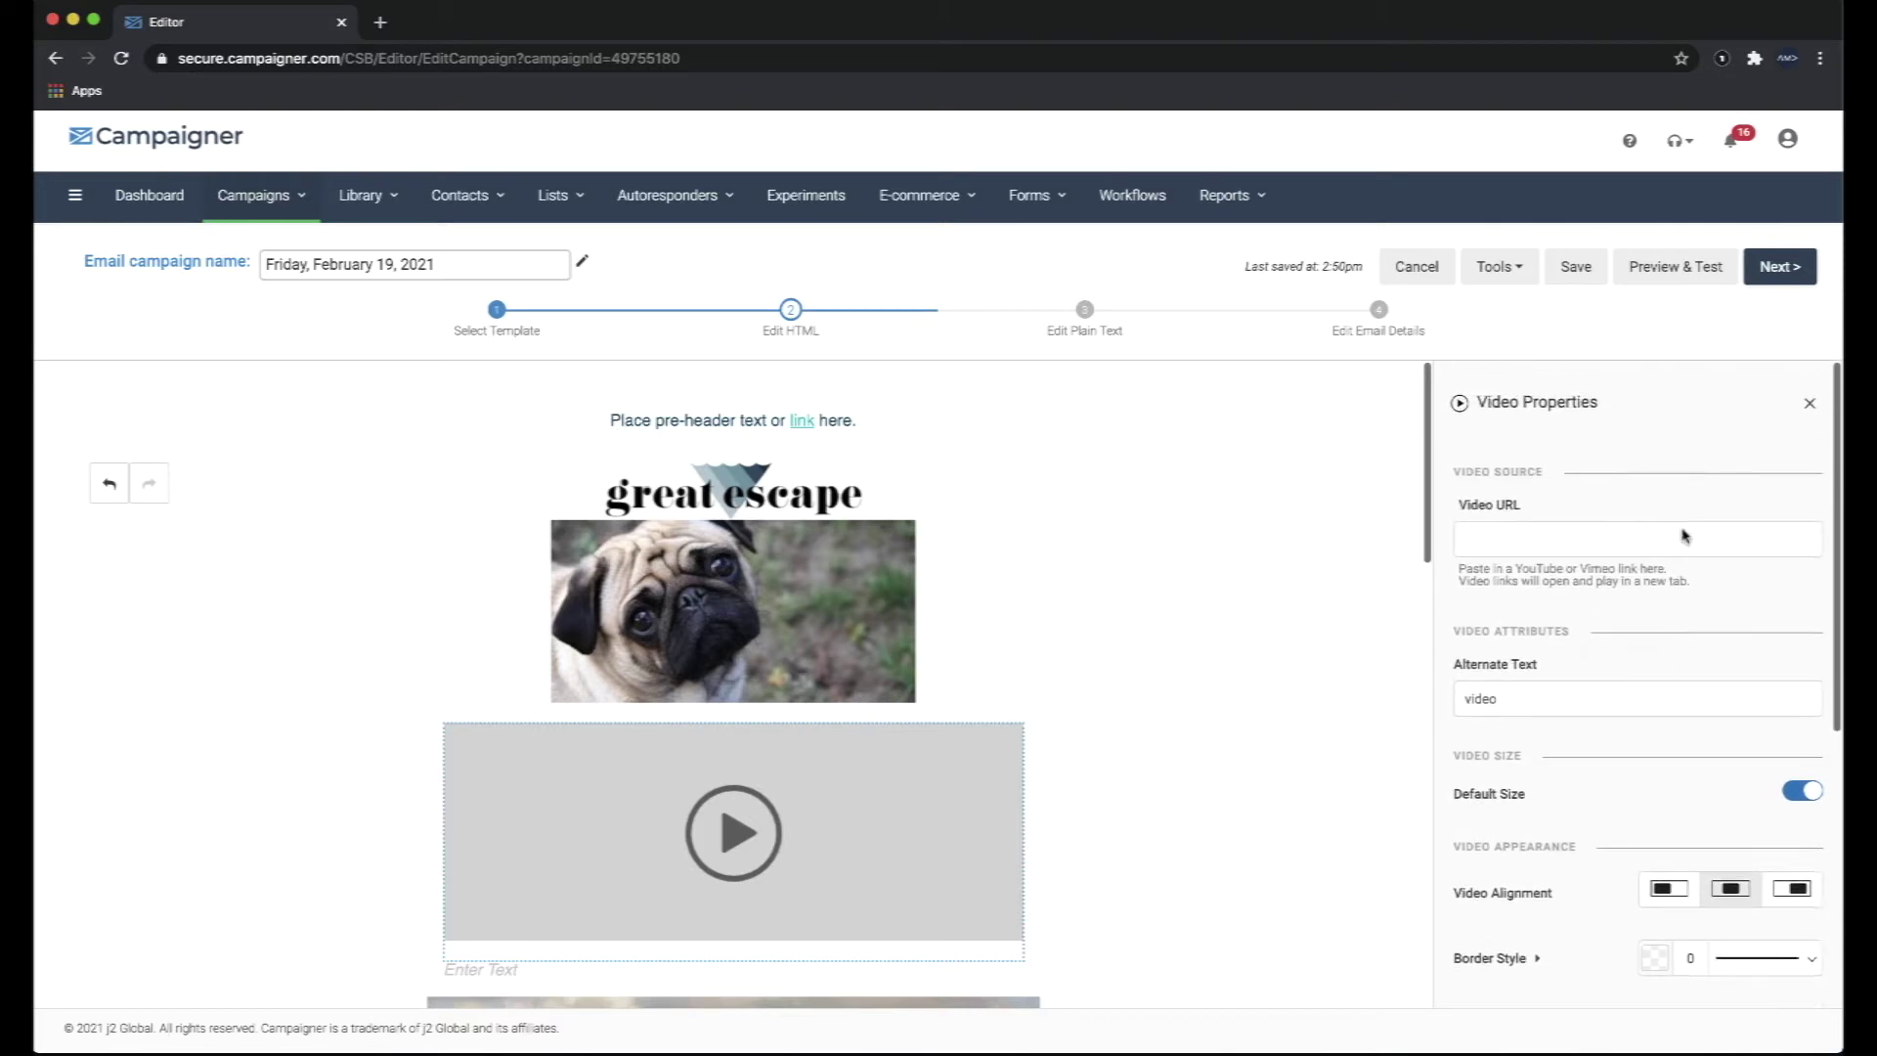
click(1810, 403)
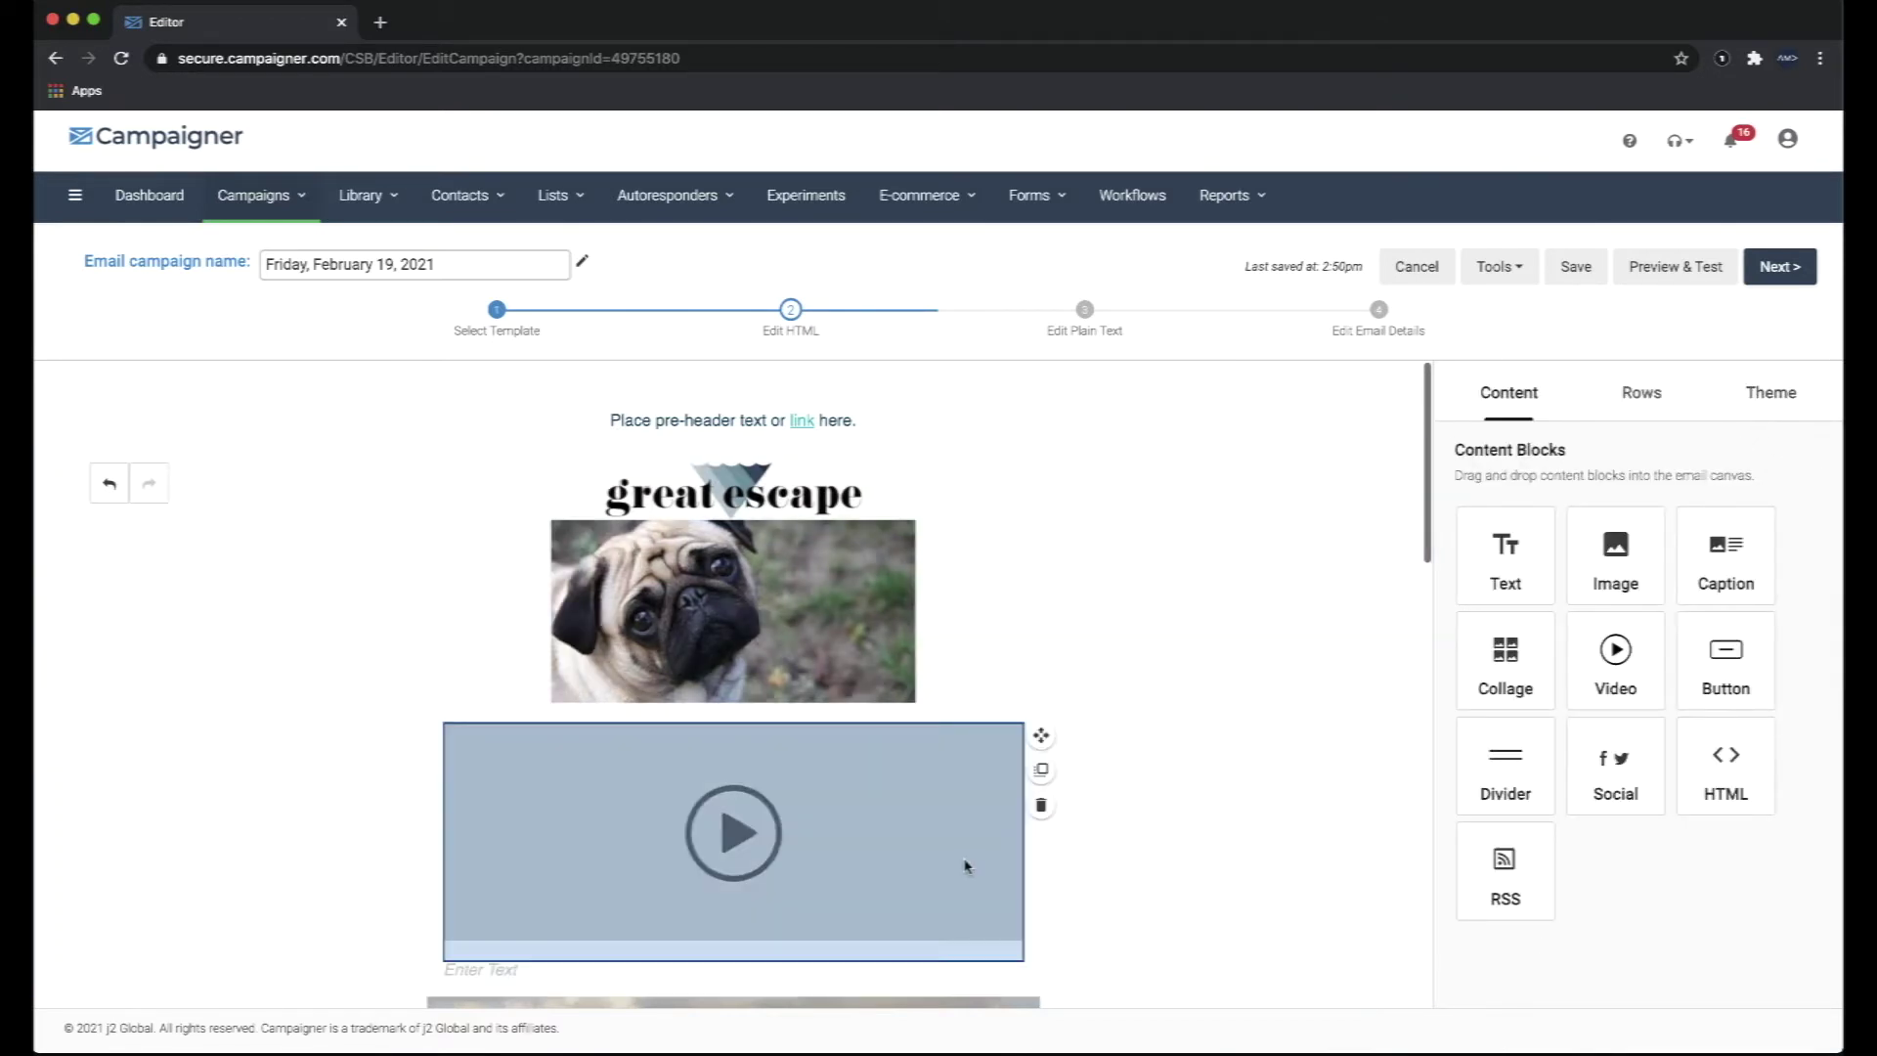
click(1042, 804)
Add a button block below the pug image, and review its text, link, style and spacing settings.
drag(1726, 662, 777, 729)
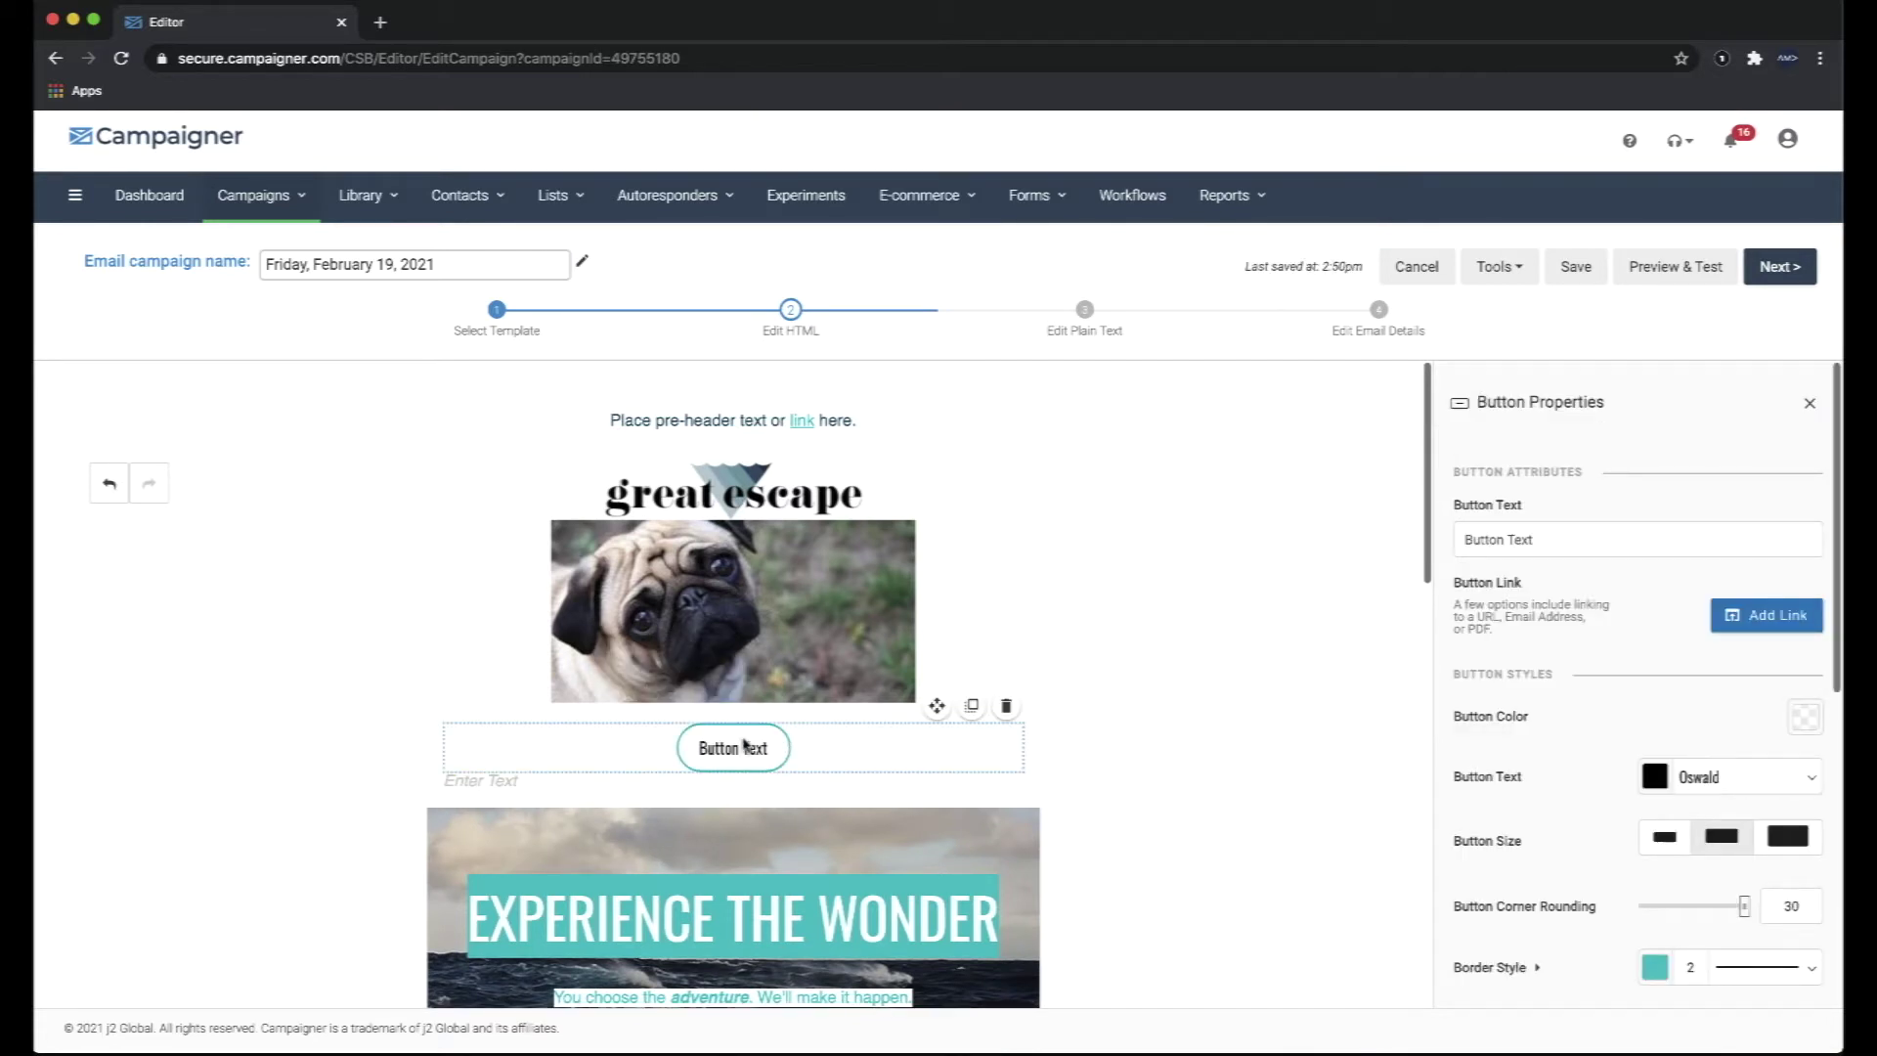
click(1479, 536)
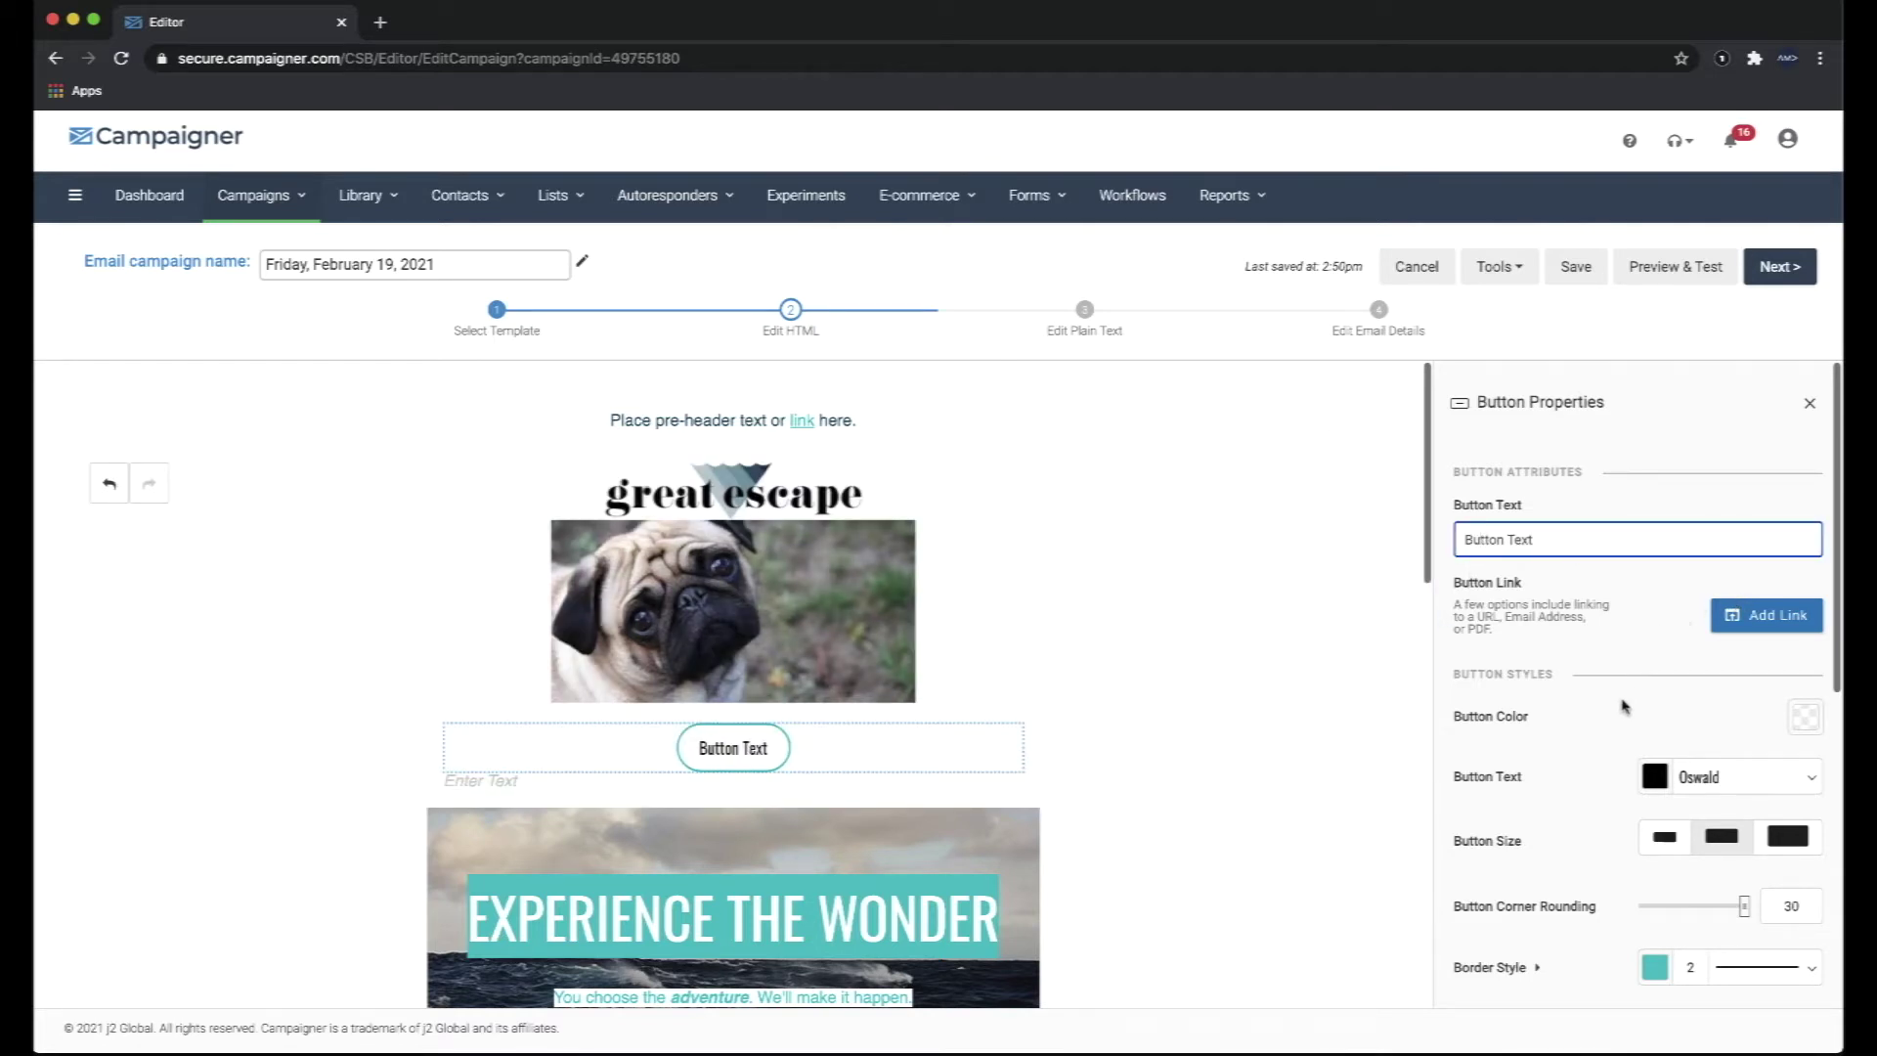
scroll(1623, 706, down, 1)
scroll(1618, 875, down, 2)
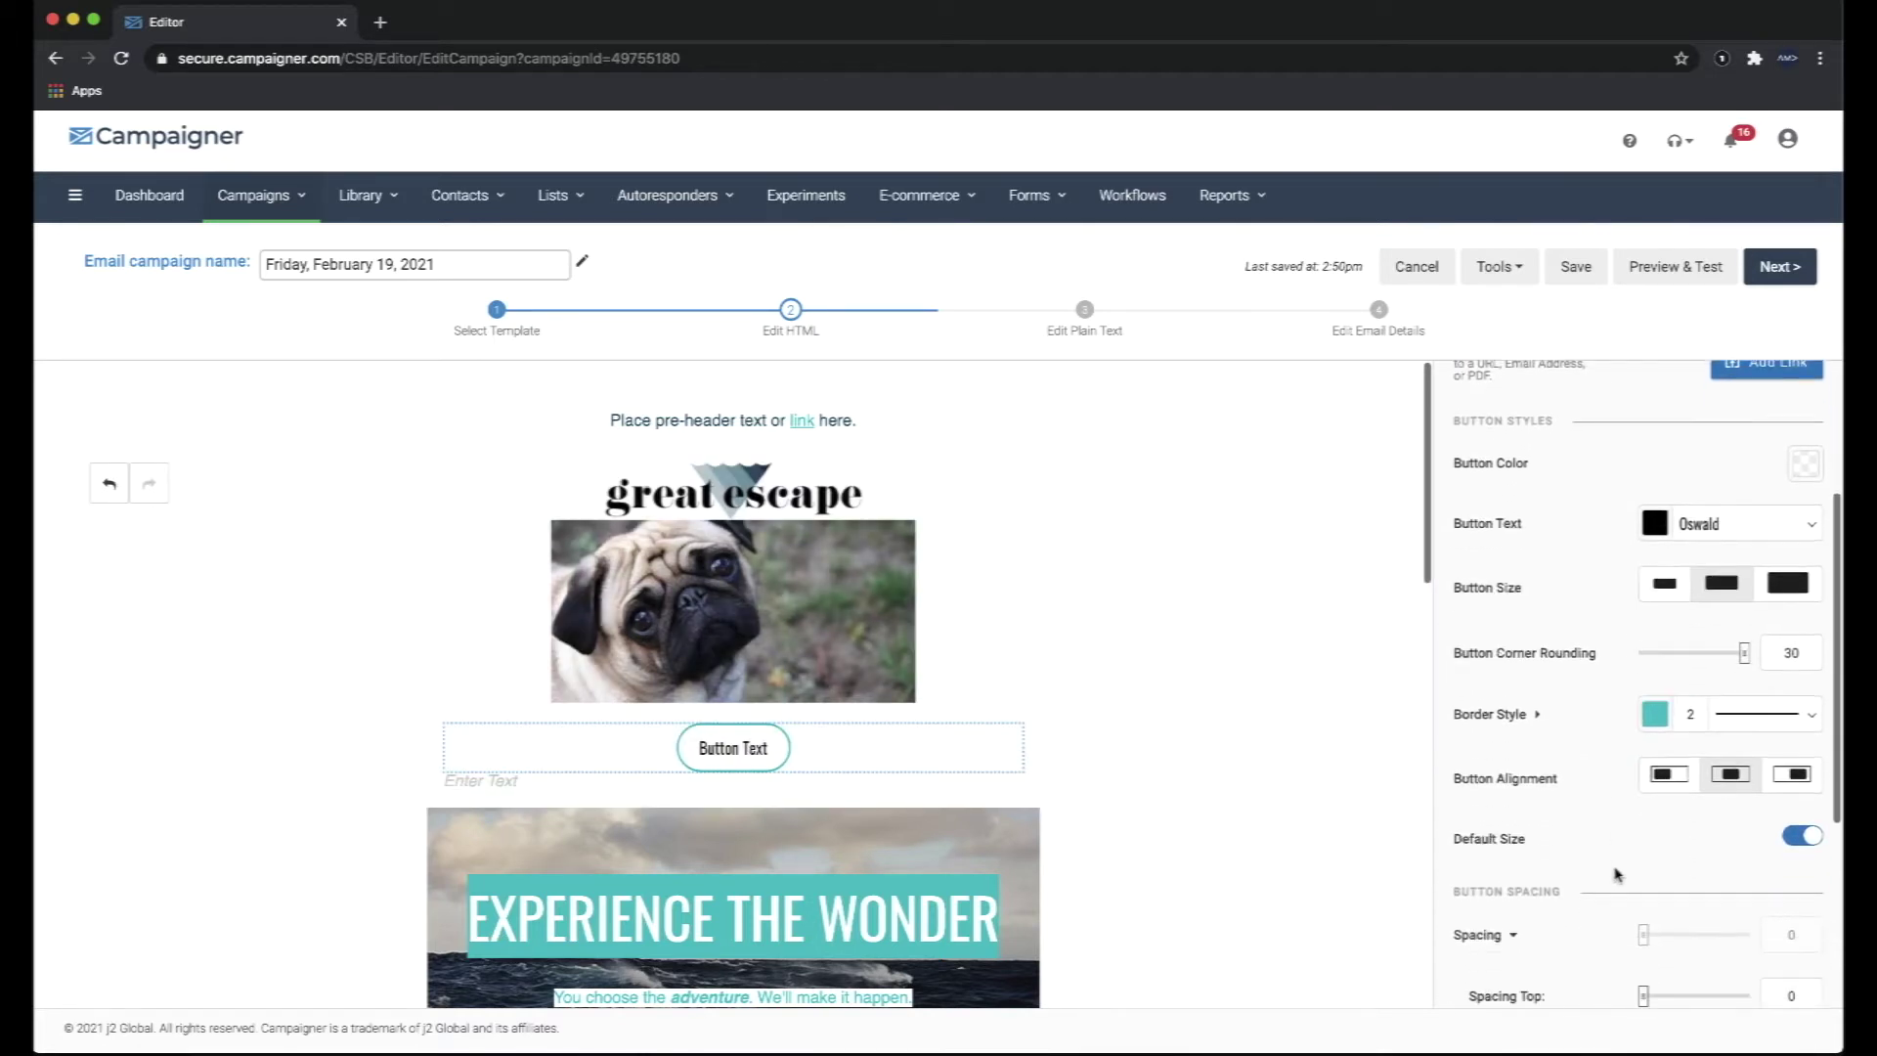
scroll(1618, 874, down, 3)
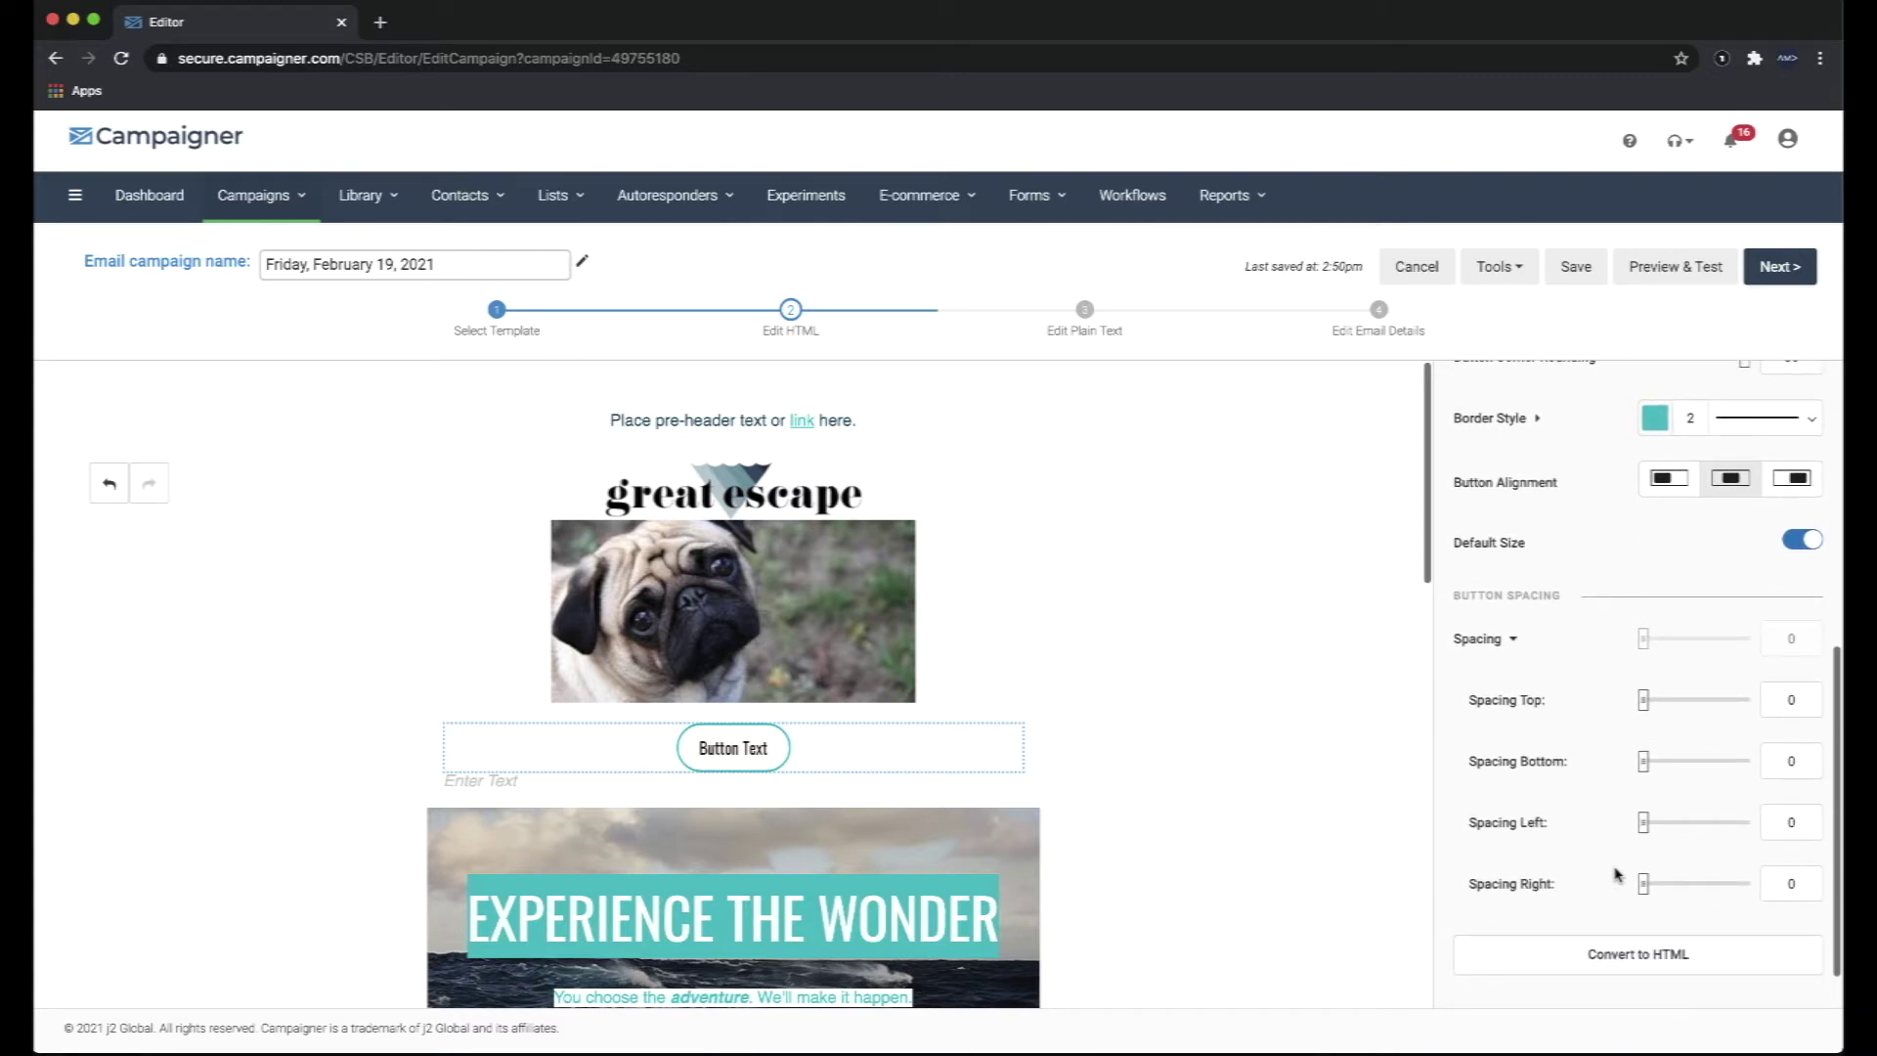
scroll(1618, 875, up, 5)
click(1810, 402)
Add a divider block directly below the button and close its properties.
drag(1511, 772, 900, 759)
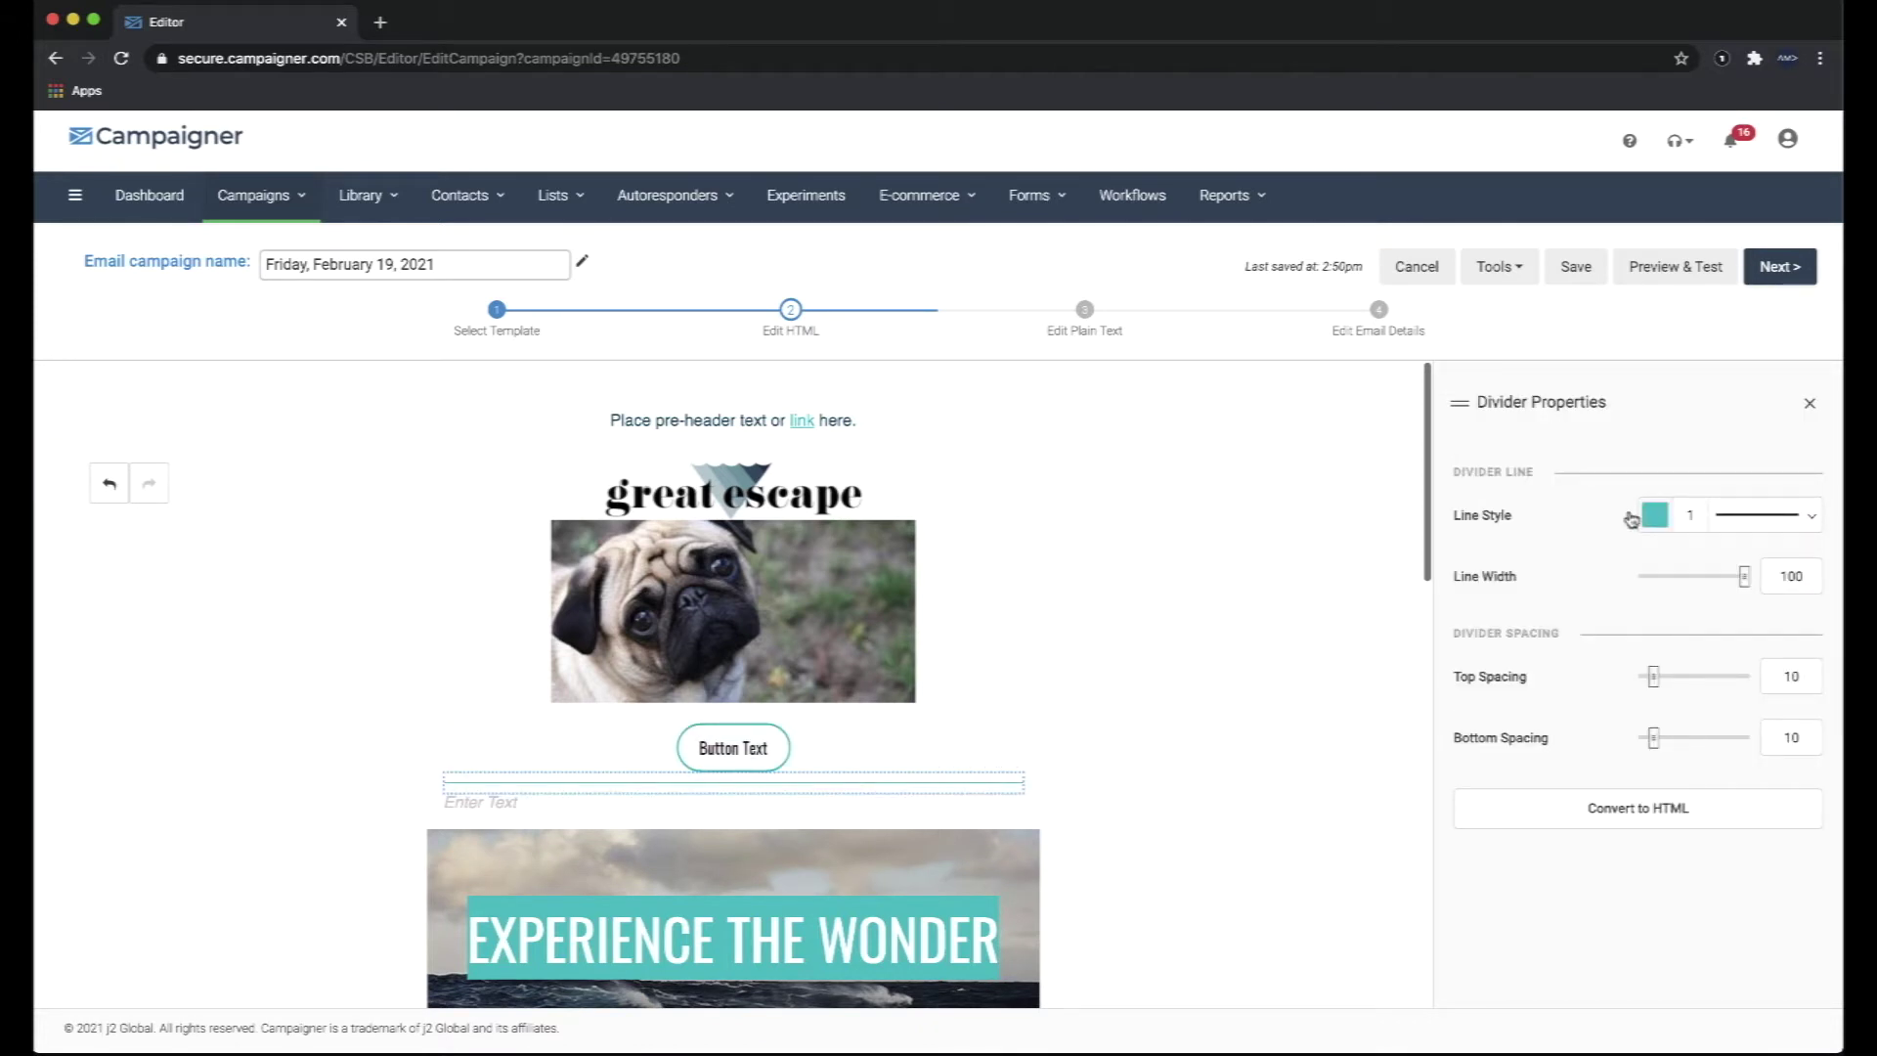
click(1812, 402)
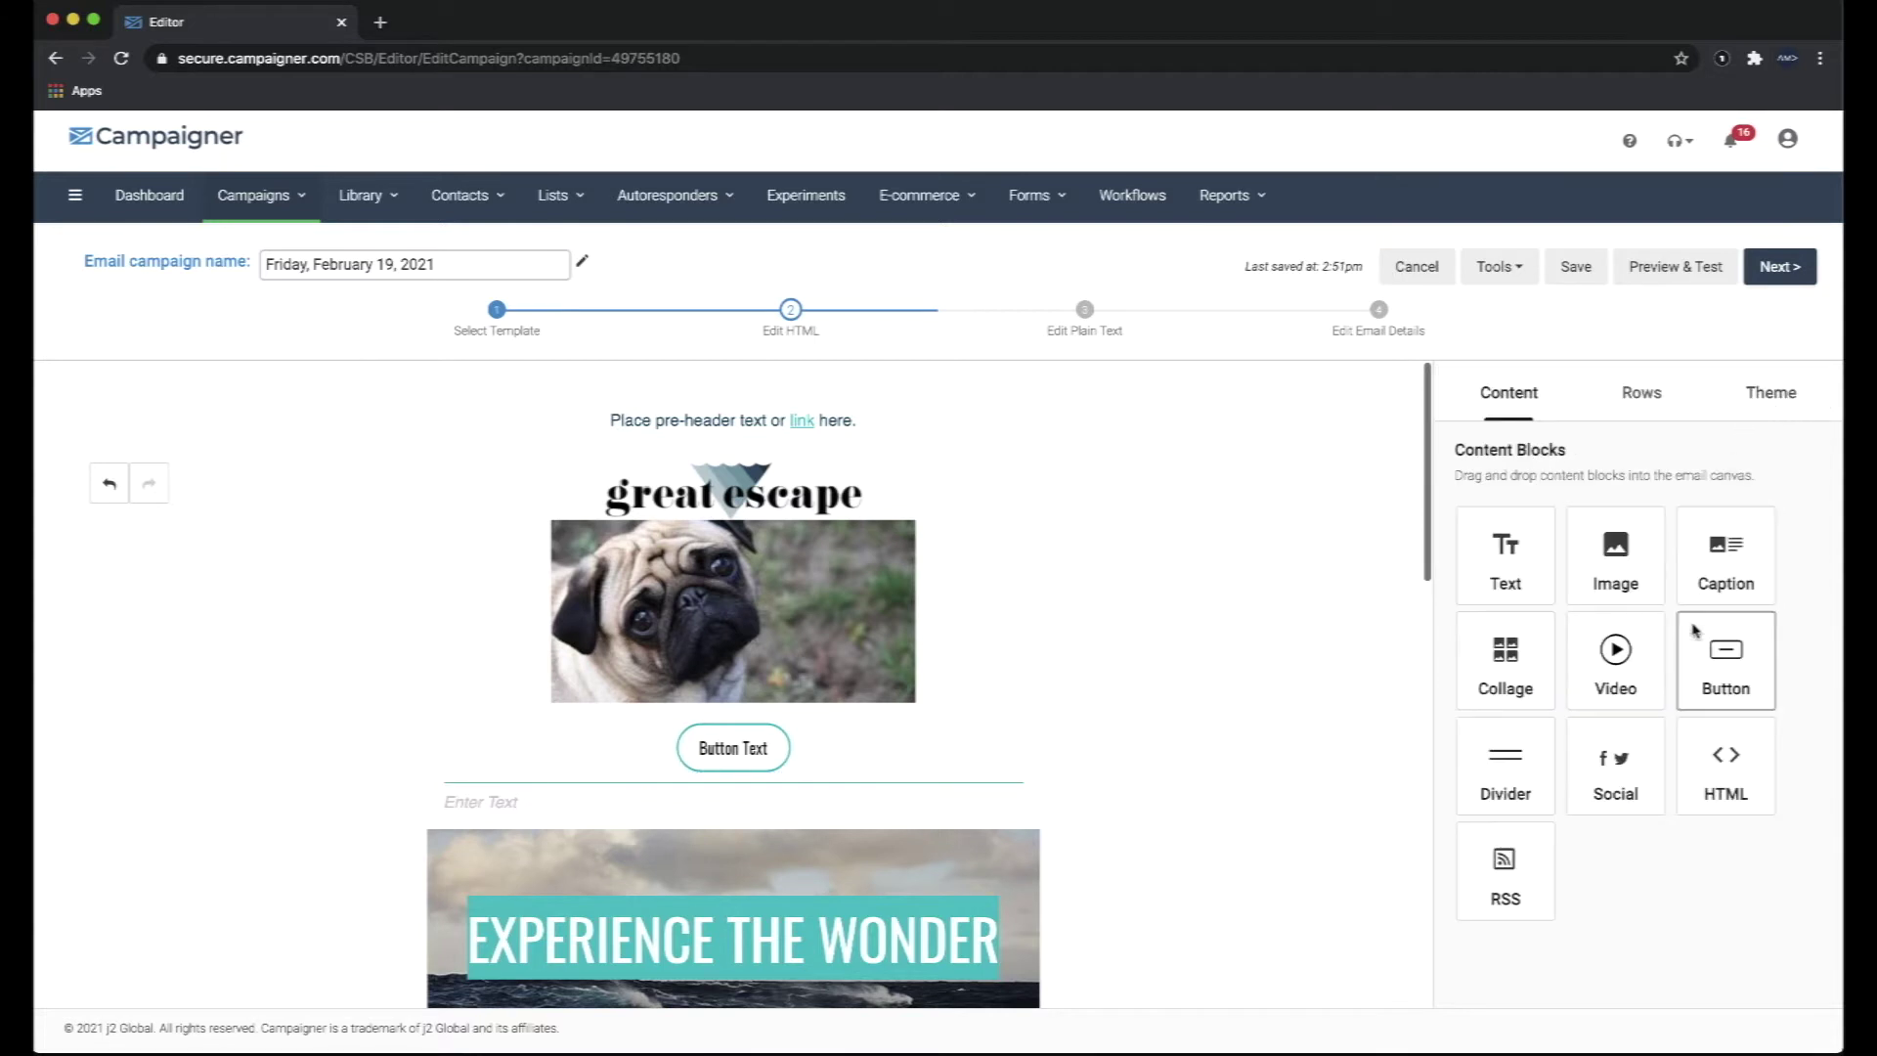
Add a social block above the great escape logo, and look through the additional services available for it.
drag(1628, 772, 805, 471)
click(739, 498)
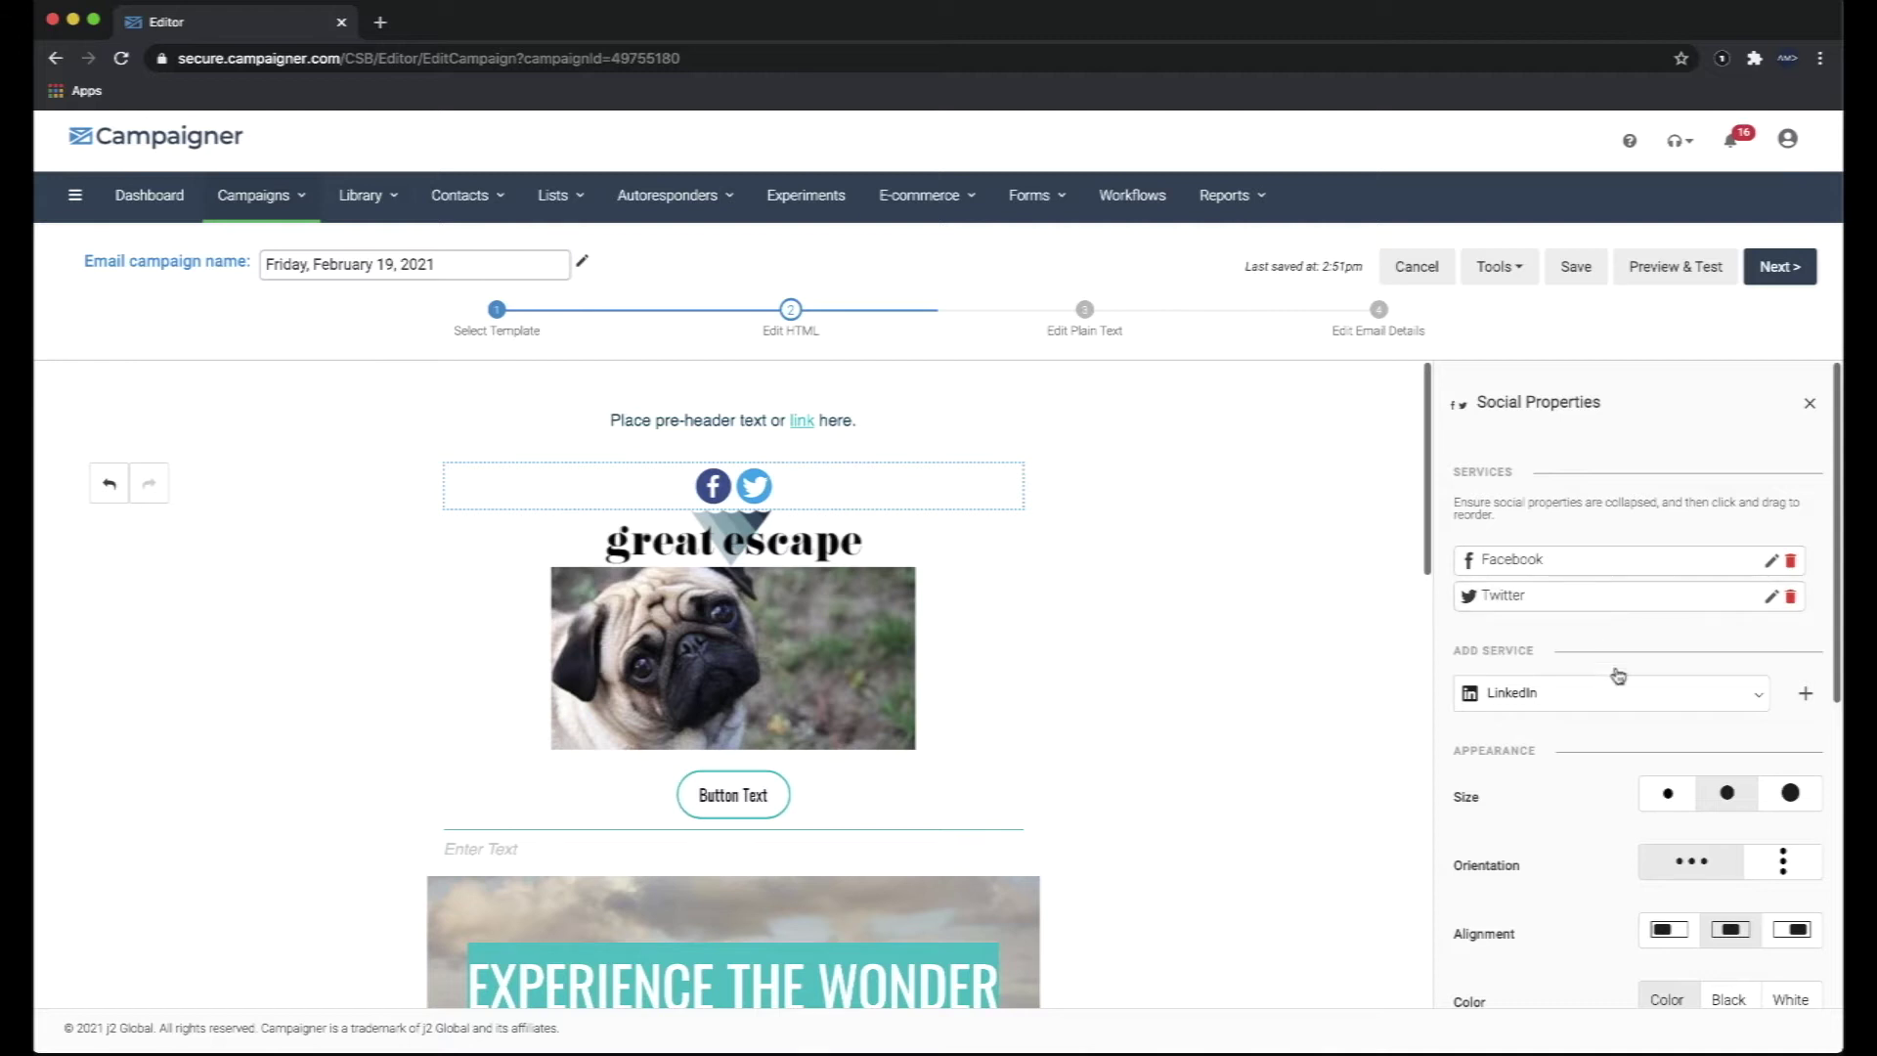
click(1741, 697)
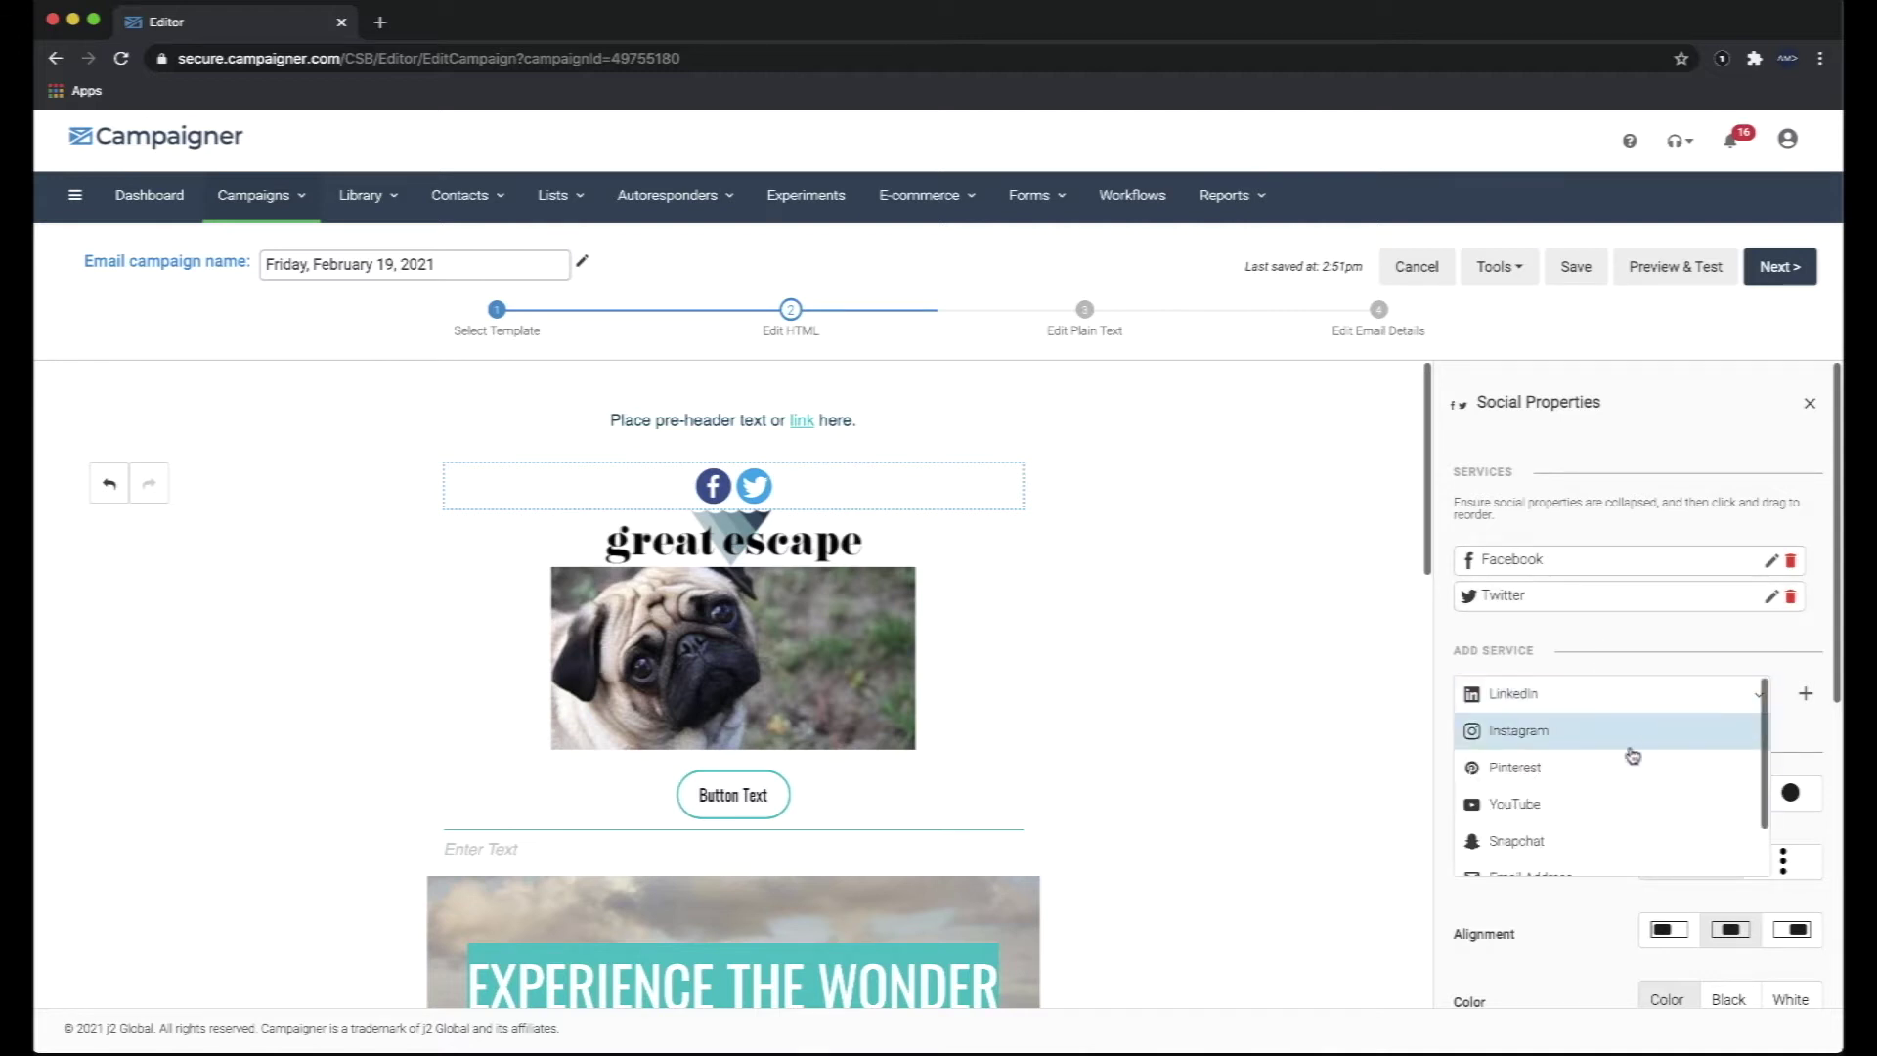
scroll(1628, 753, down, 2)
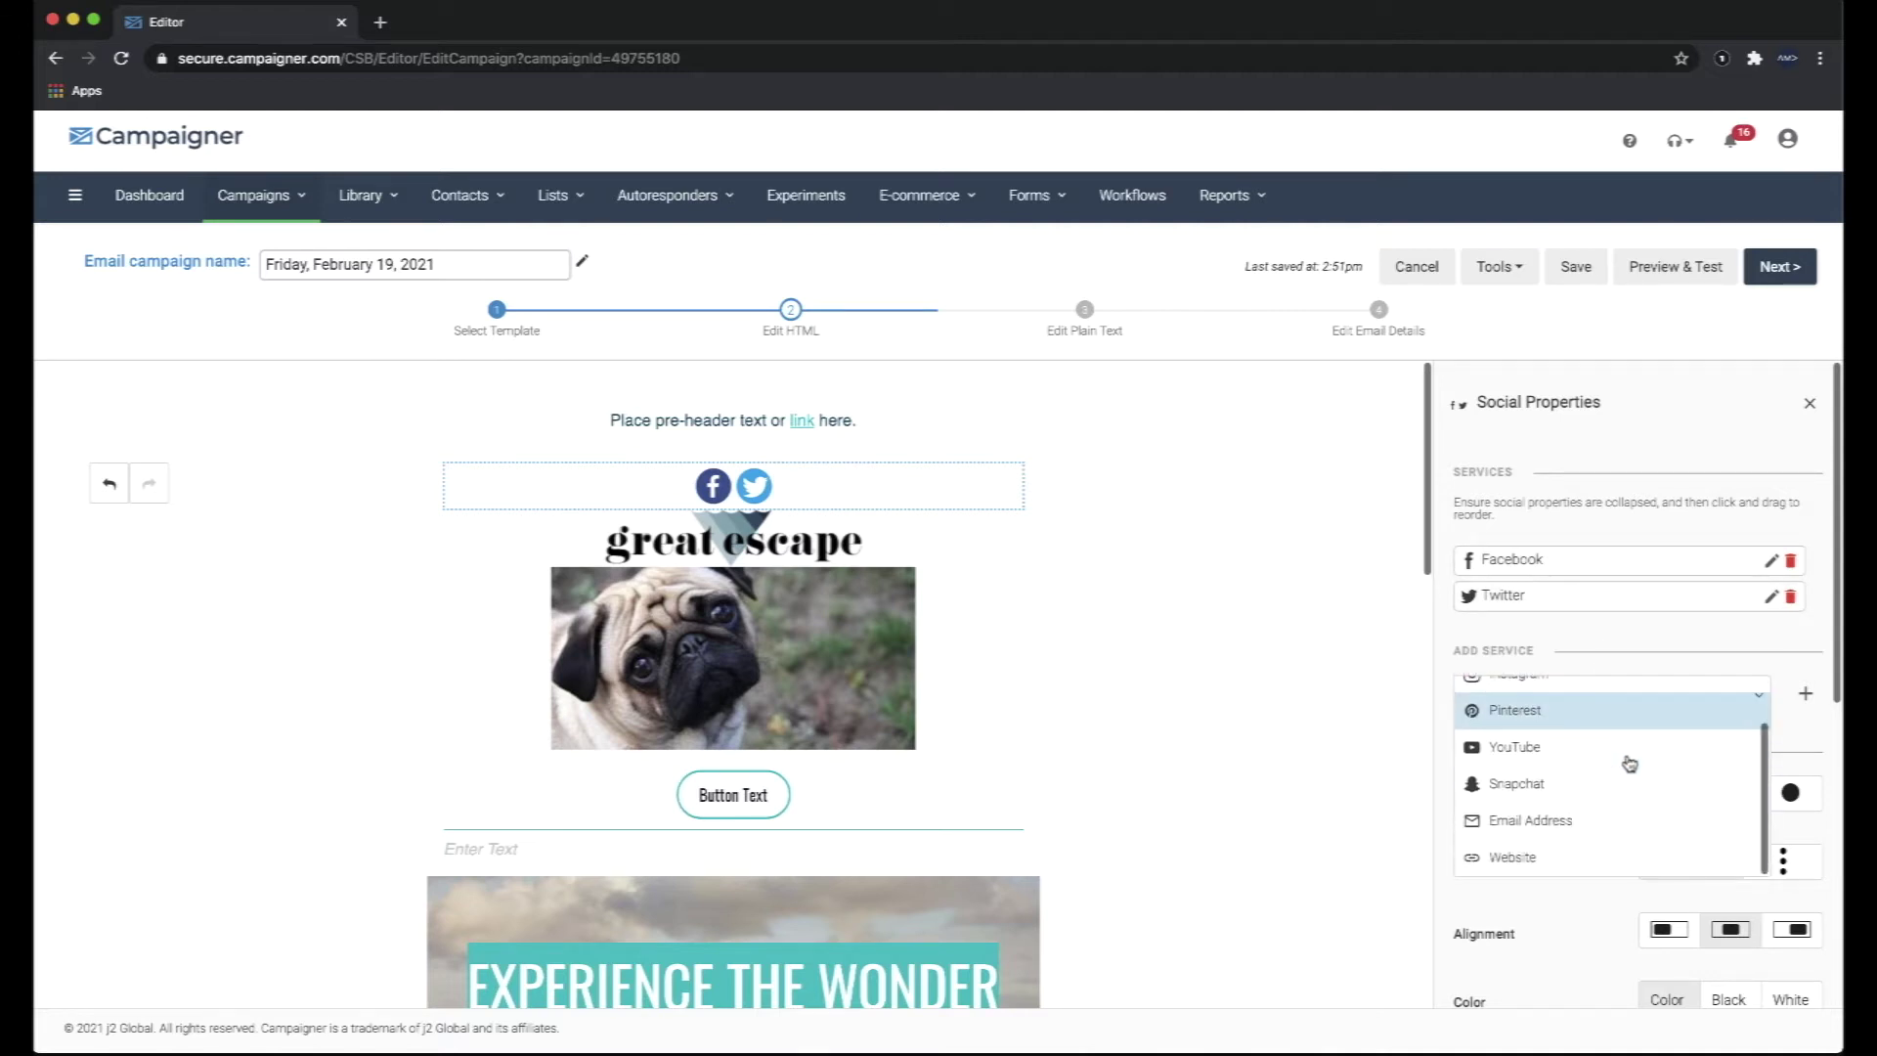
click(1597, 671)
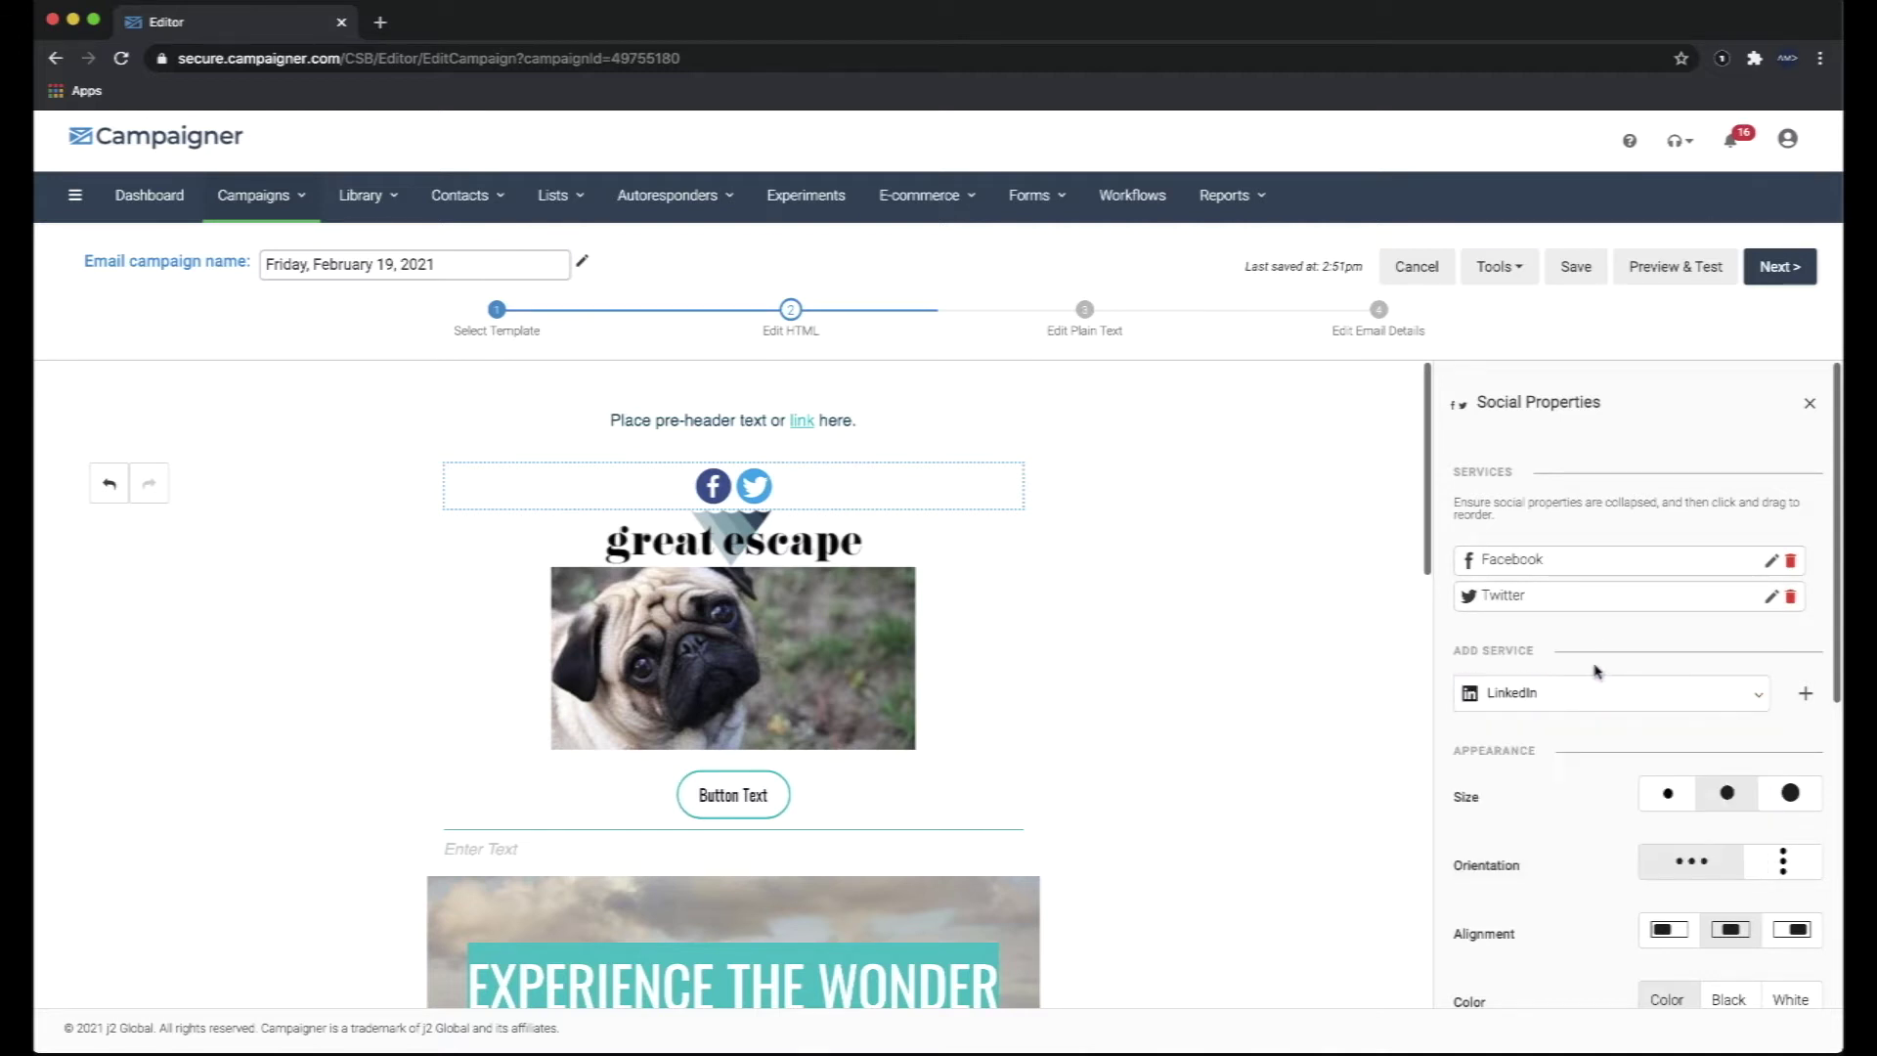
Set the social icons to the smallest size, and try vertical orientation and left alignment before restoring horizontal orientation and centre alignment.
click(1675, 795)
click(1765, 865)
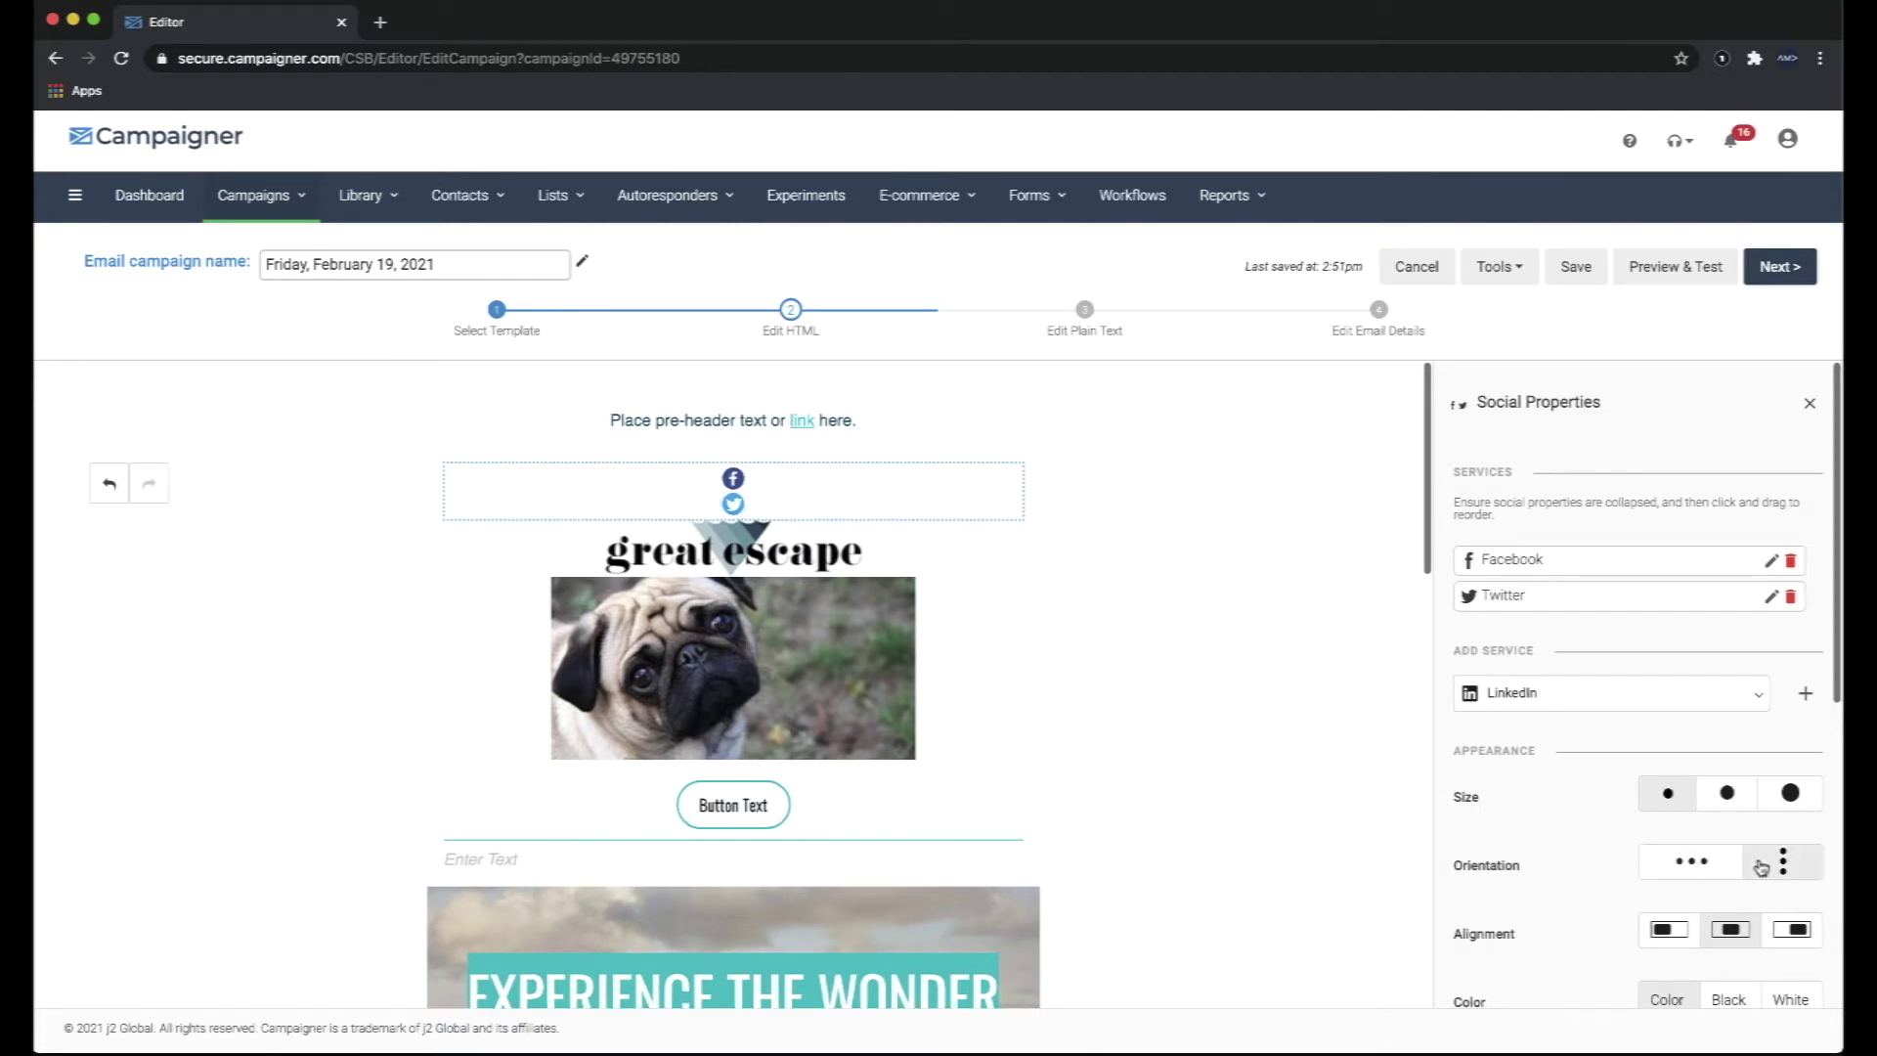
click(1677, 870)
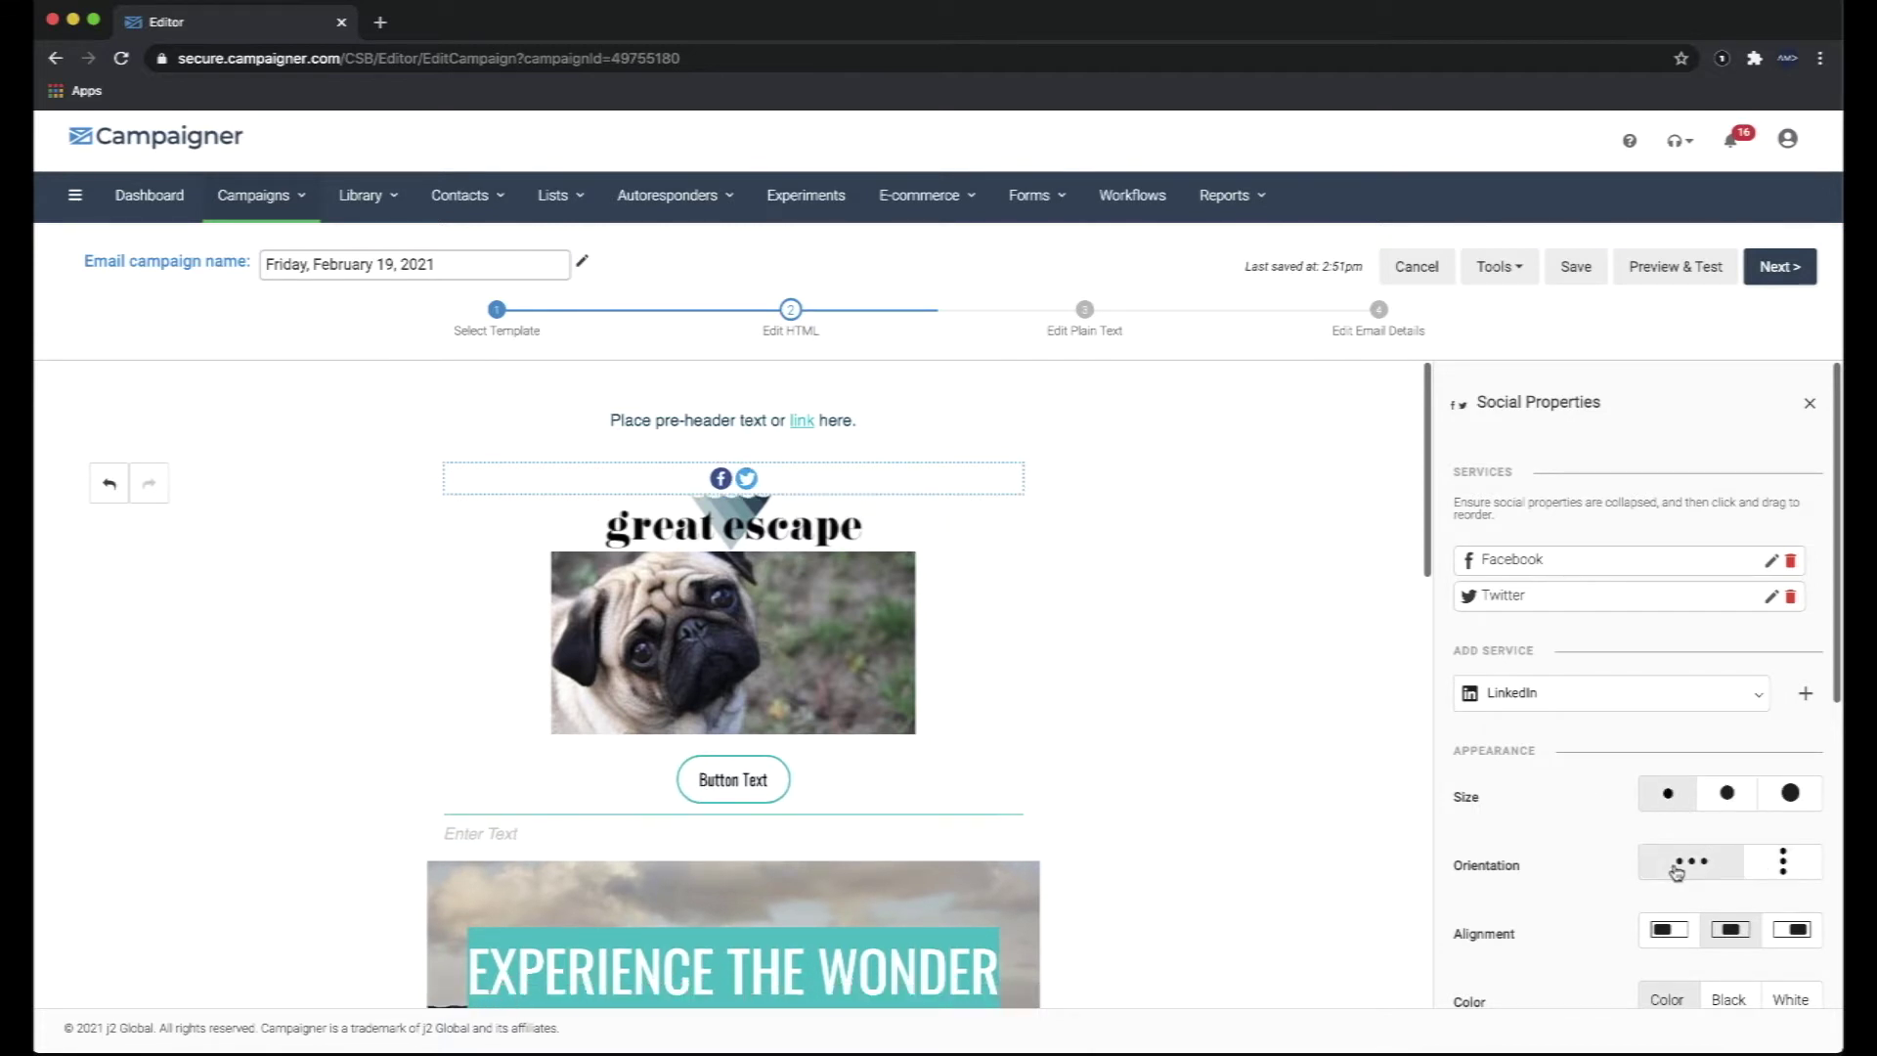
click(1670, 939)
click(1733, 937)
Try the Black colour option on the social icons, and set their colour to White.
scroll(1643, 978, down, 1)
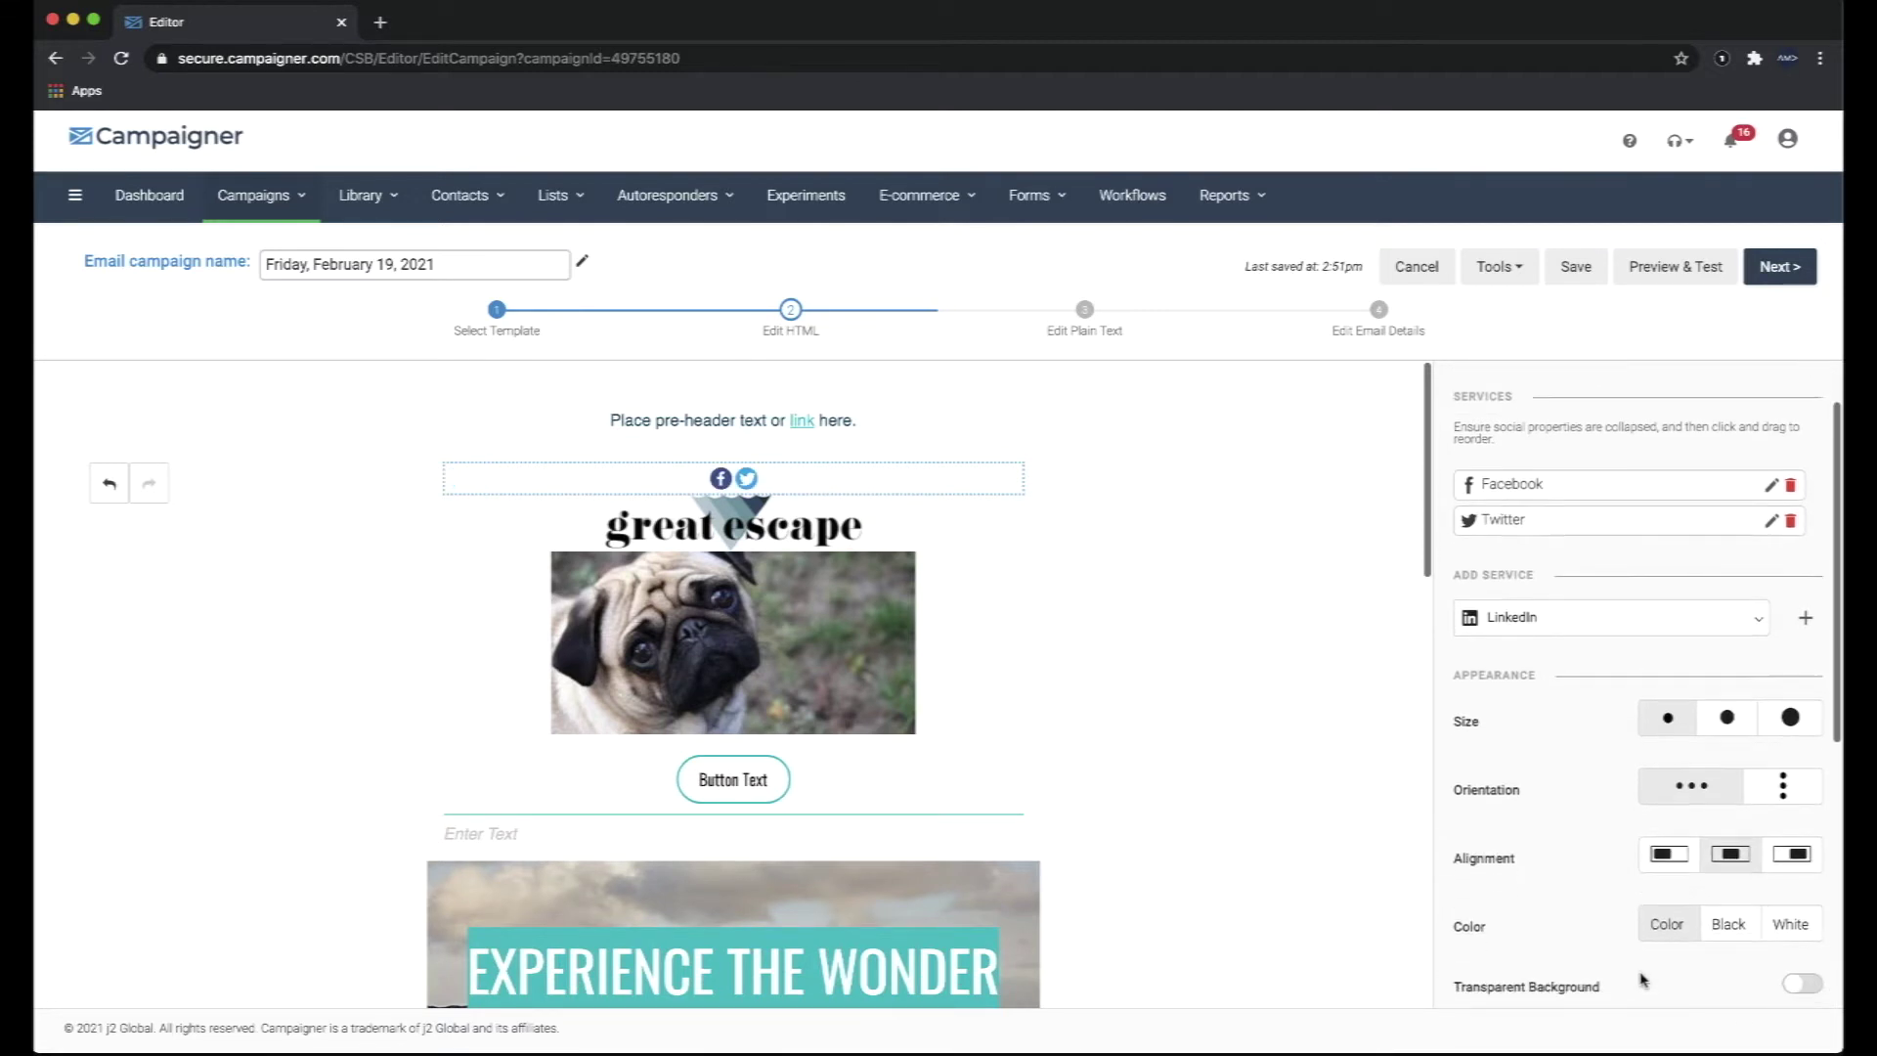
scroll(1643, 980, down, 1)
click(1721, 873)
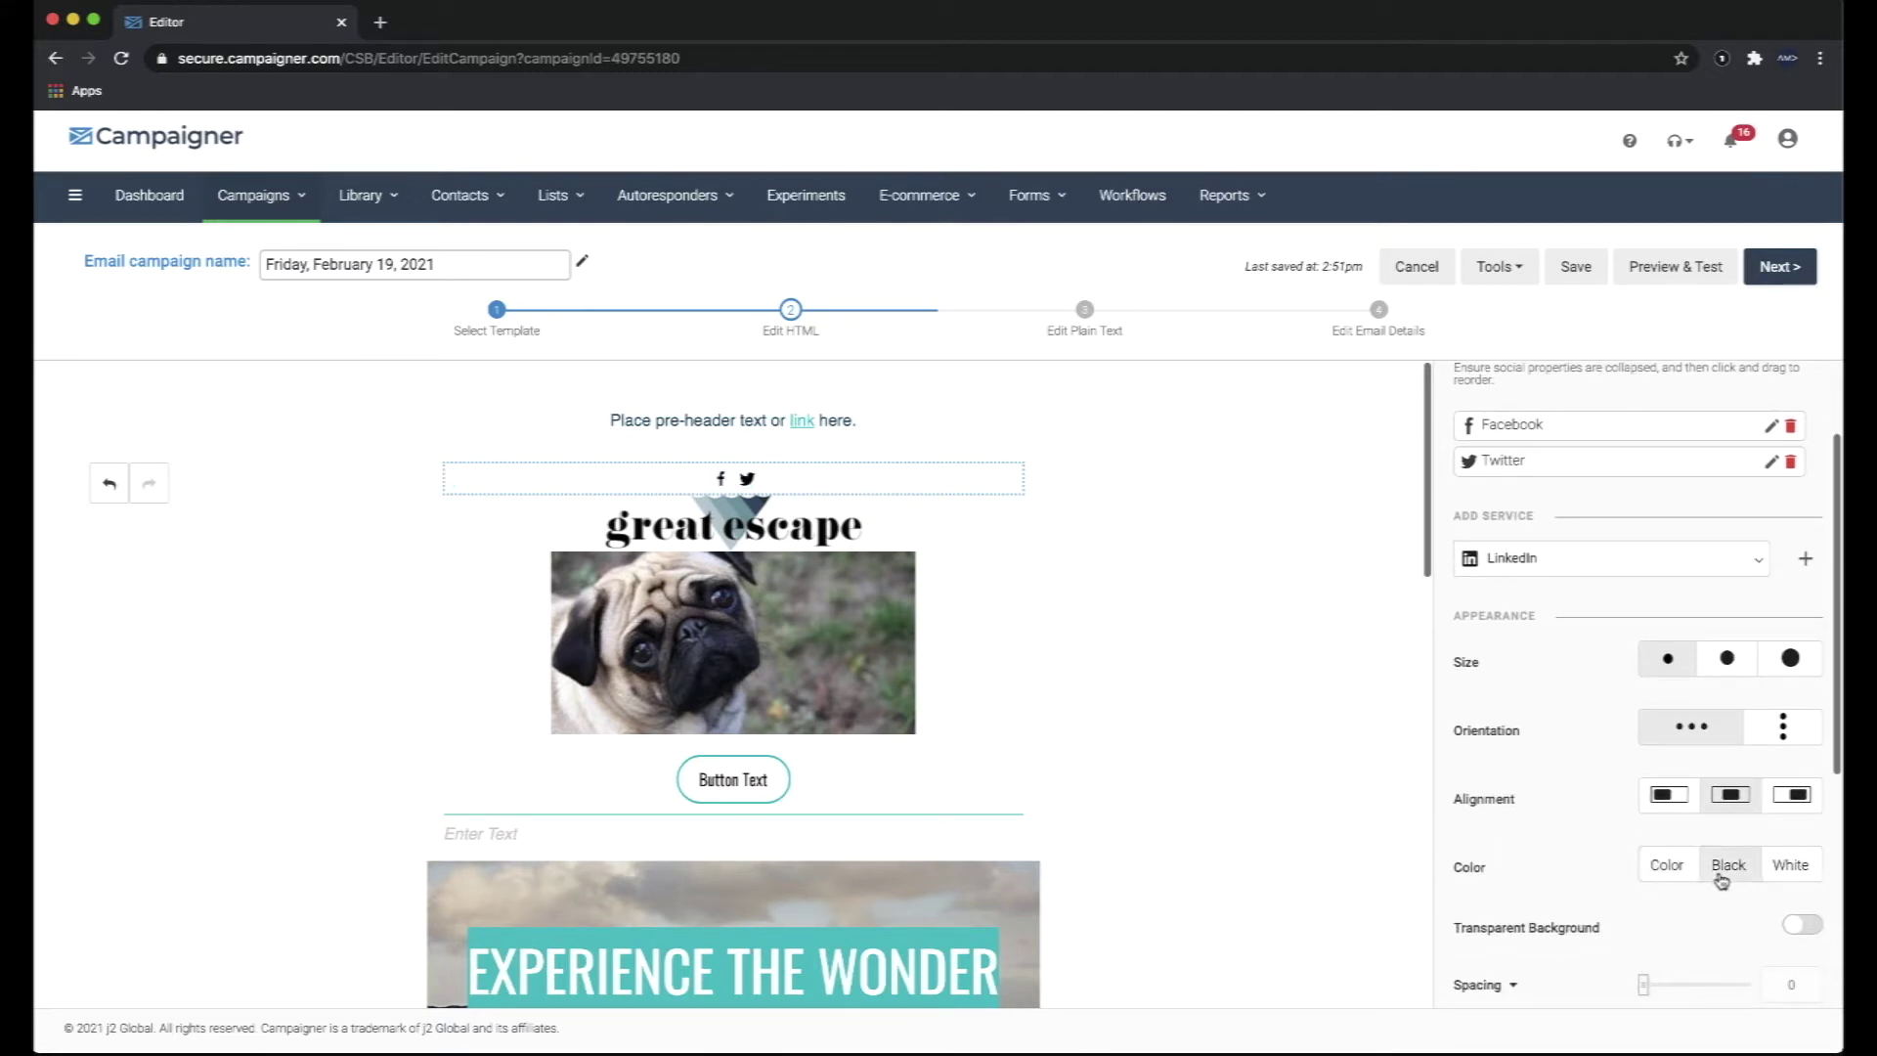
click(1788, 869)
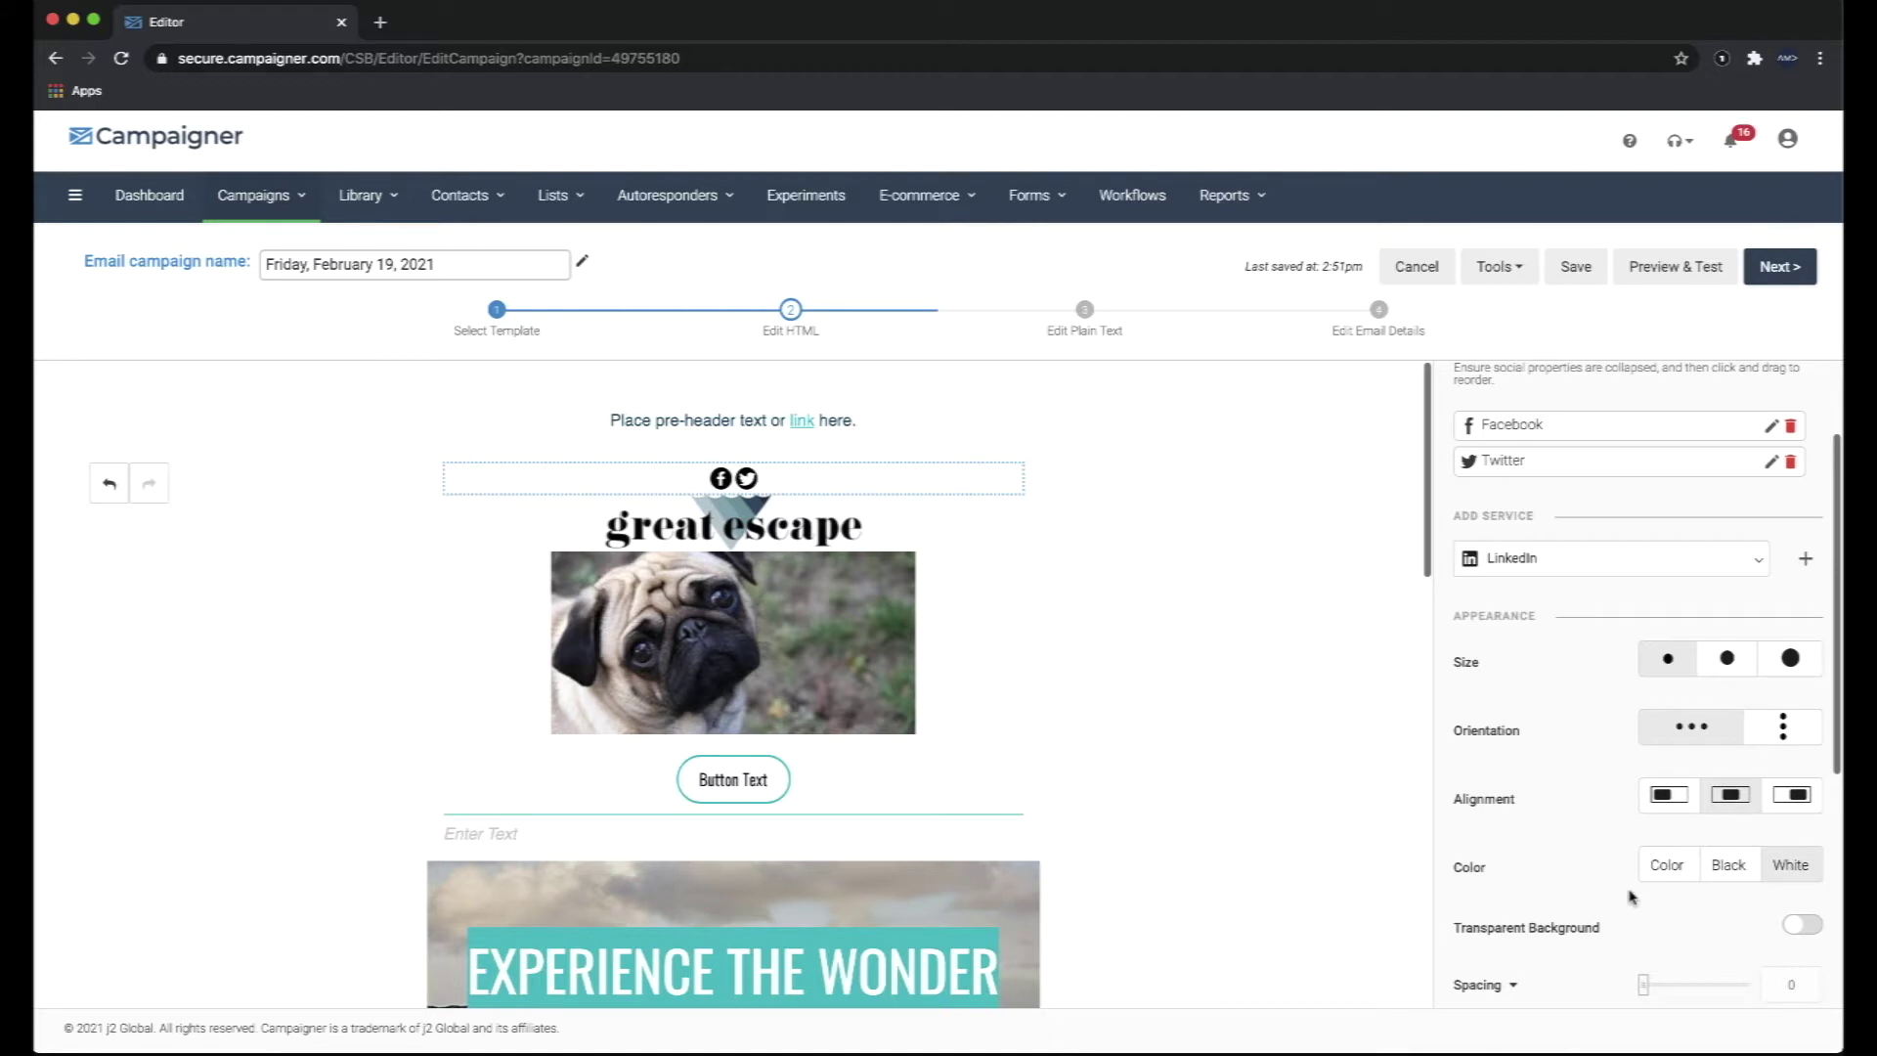
Set the social block's top spacing to 13 and bottom spacing to 18, and switch its icons to the Color option.
scroll(1631, 893, down, 3)
scroll(1631, 893, down, 2)
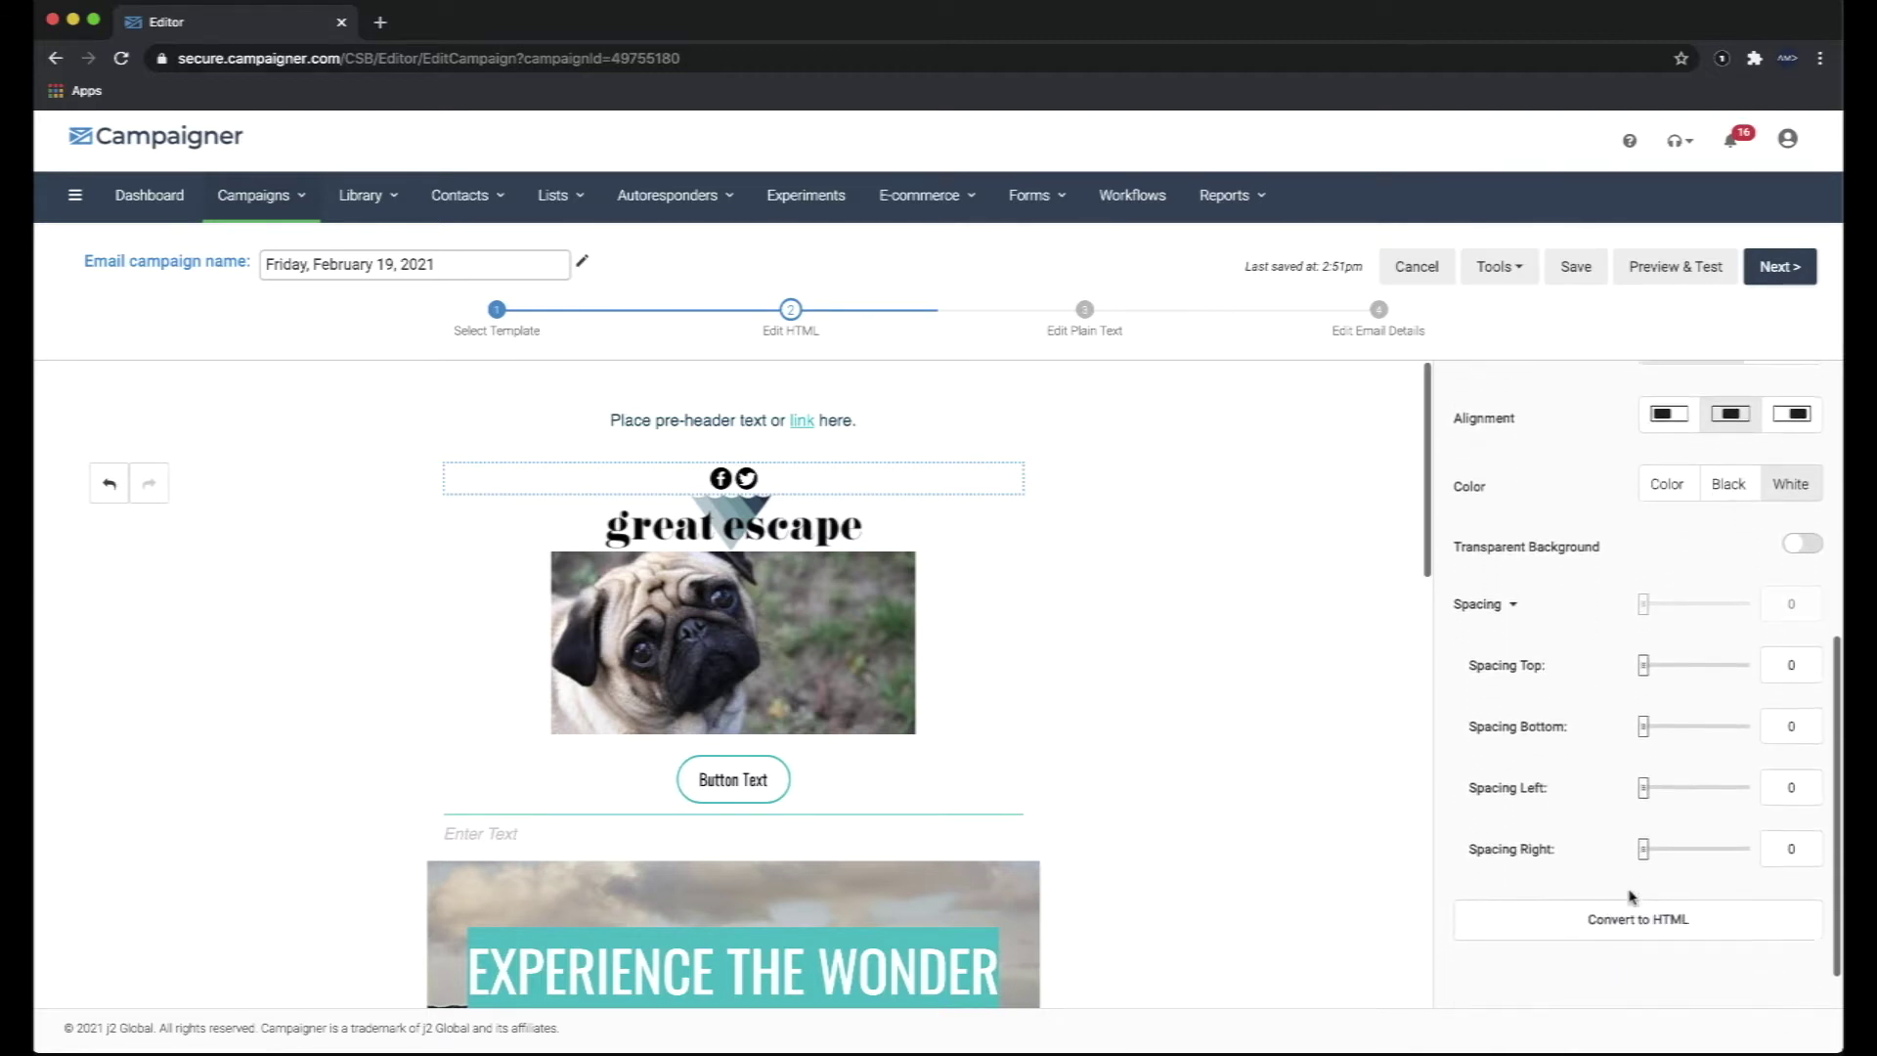
scroll(1631, 893, up, 5)
scroll(1631, 897, down, 3)
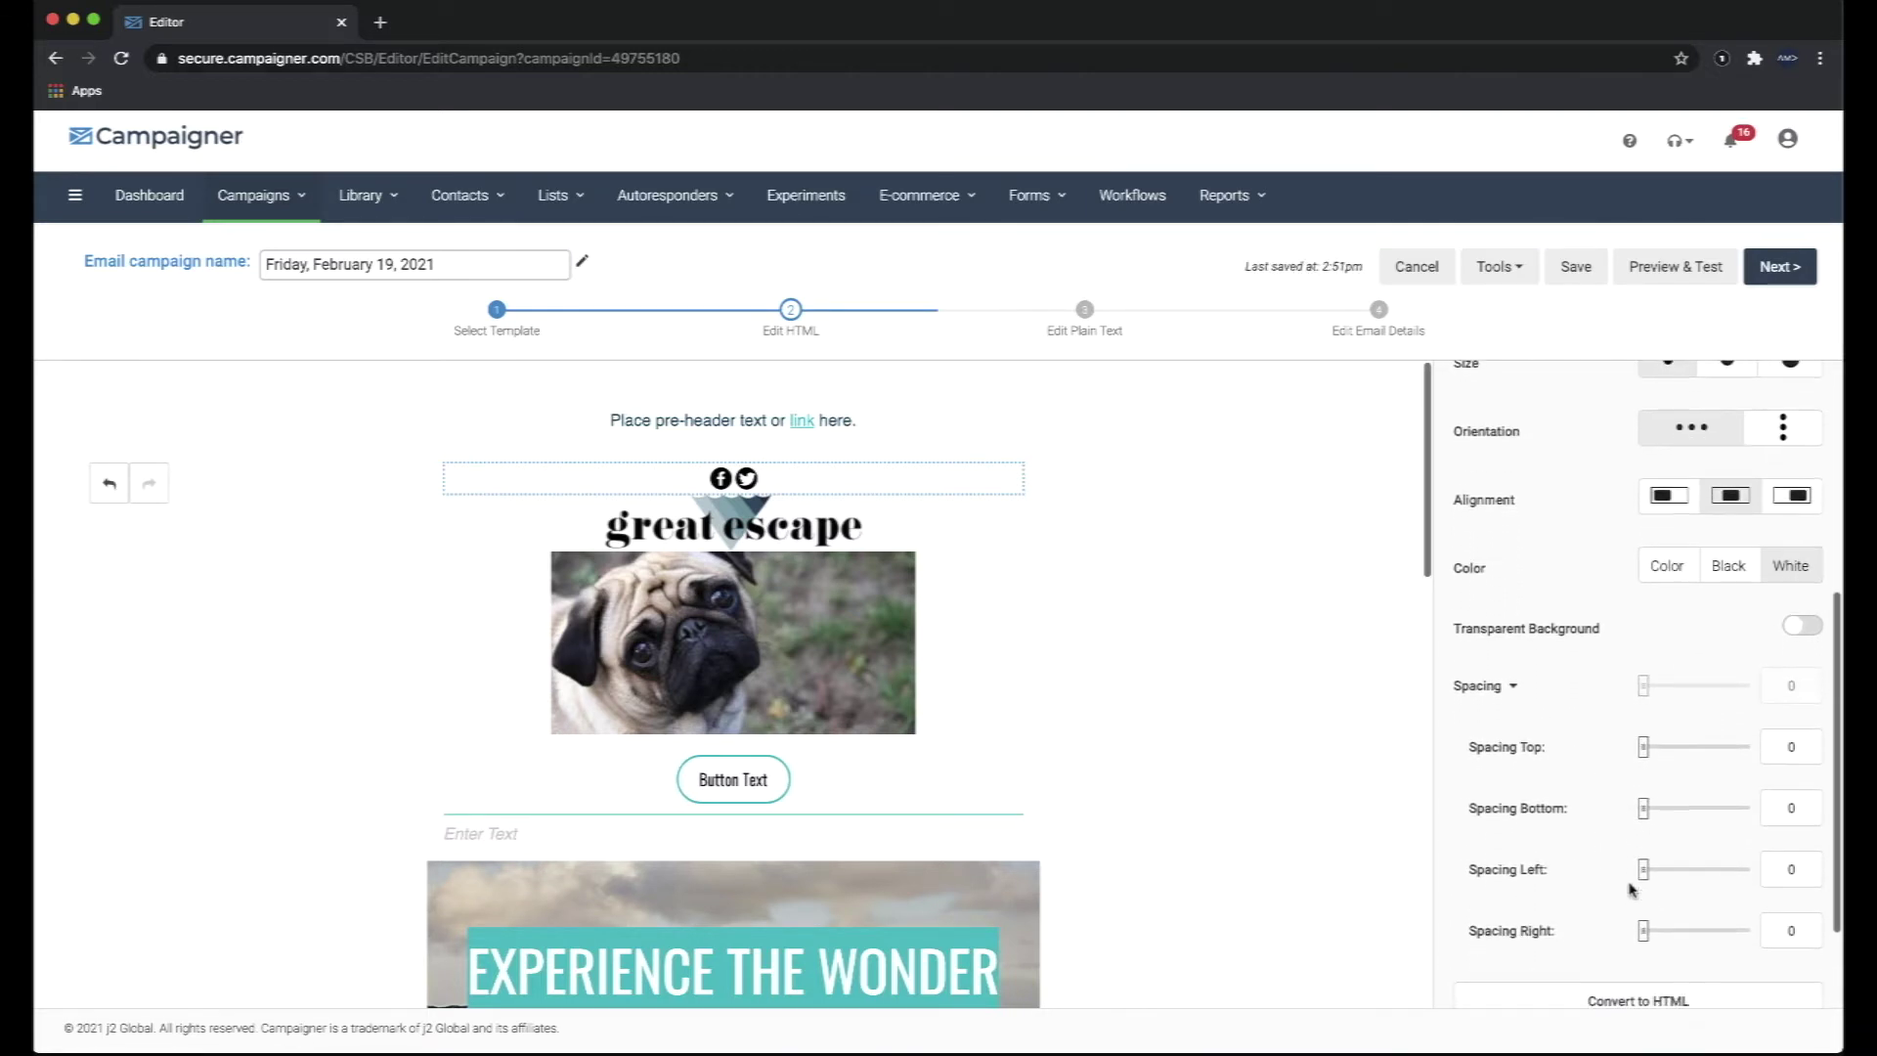
drag(1644, 747, 1663, 806)
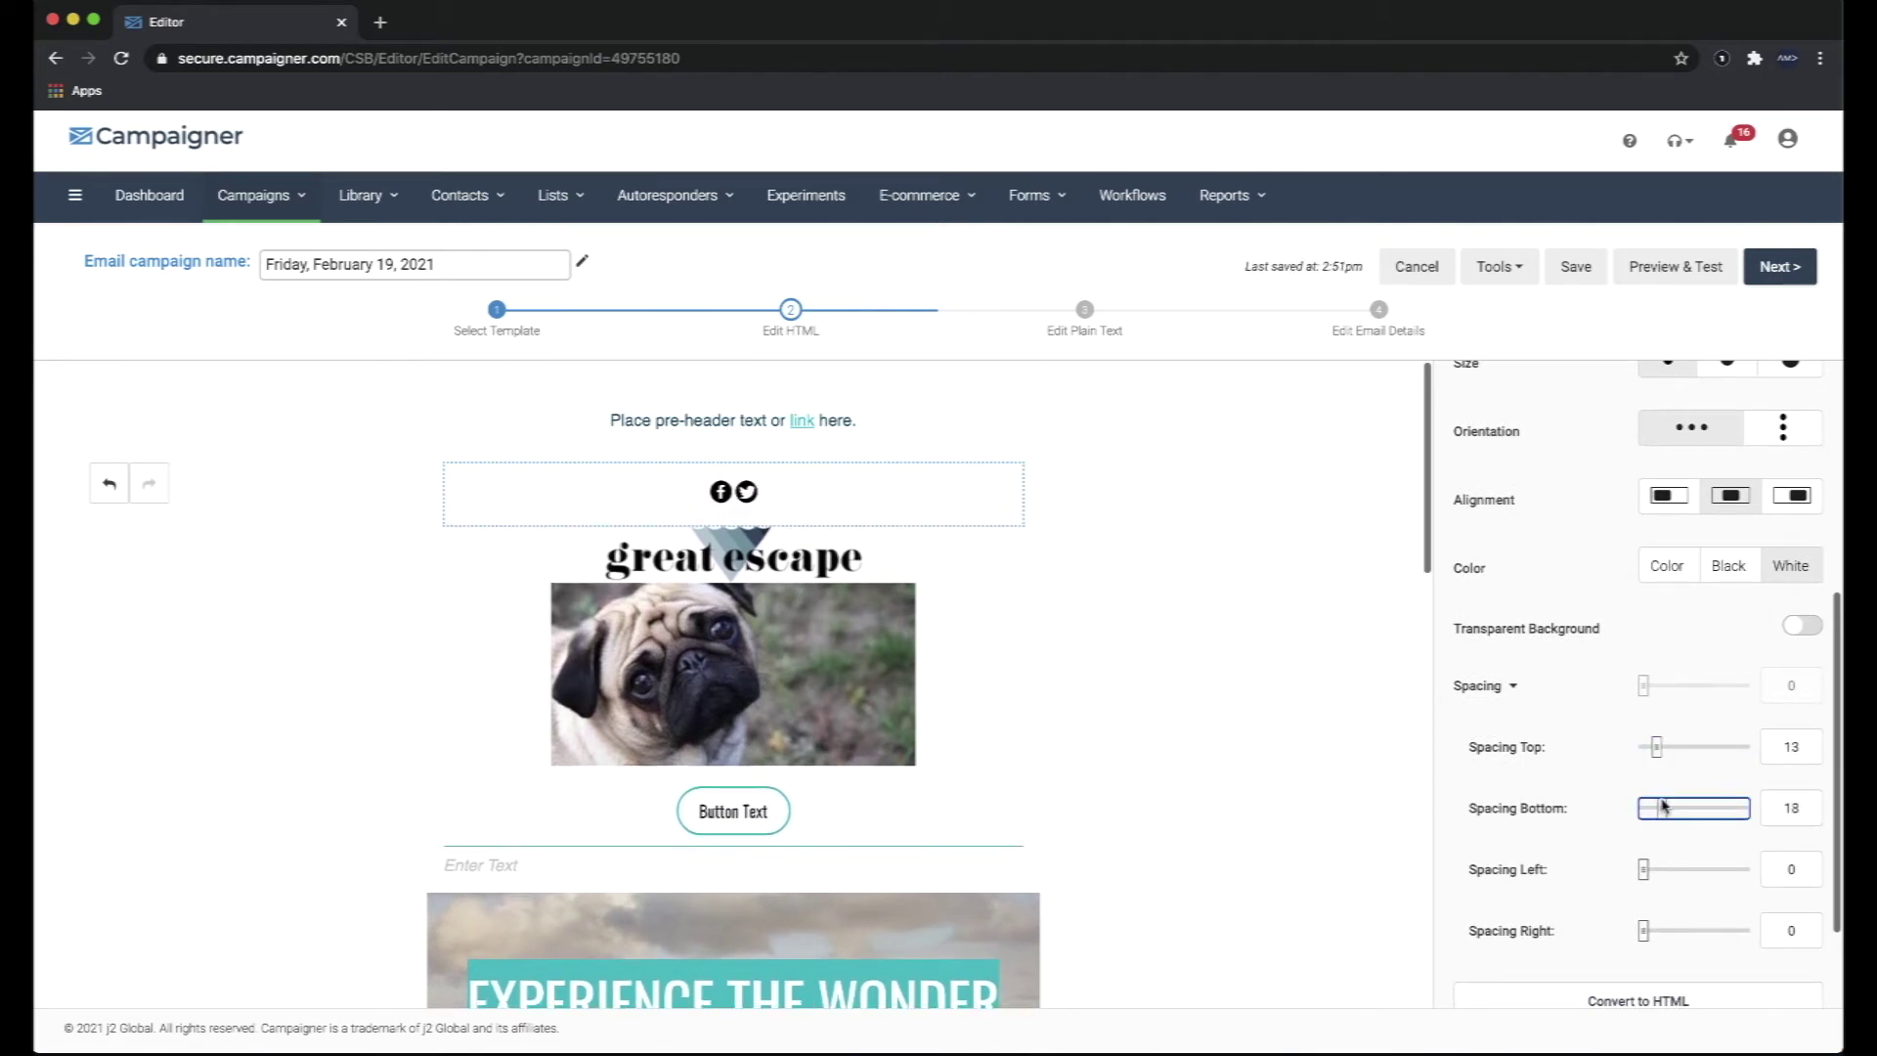
scroll(1699, 641, up, 1)
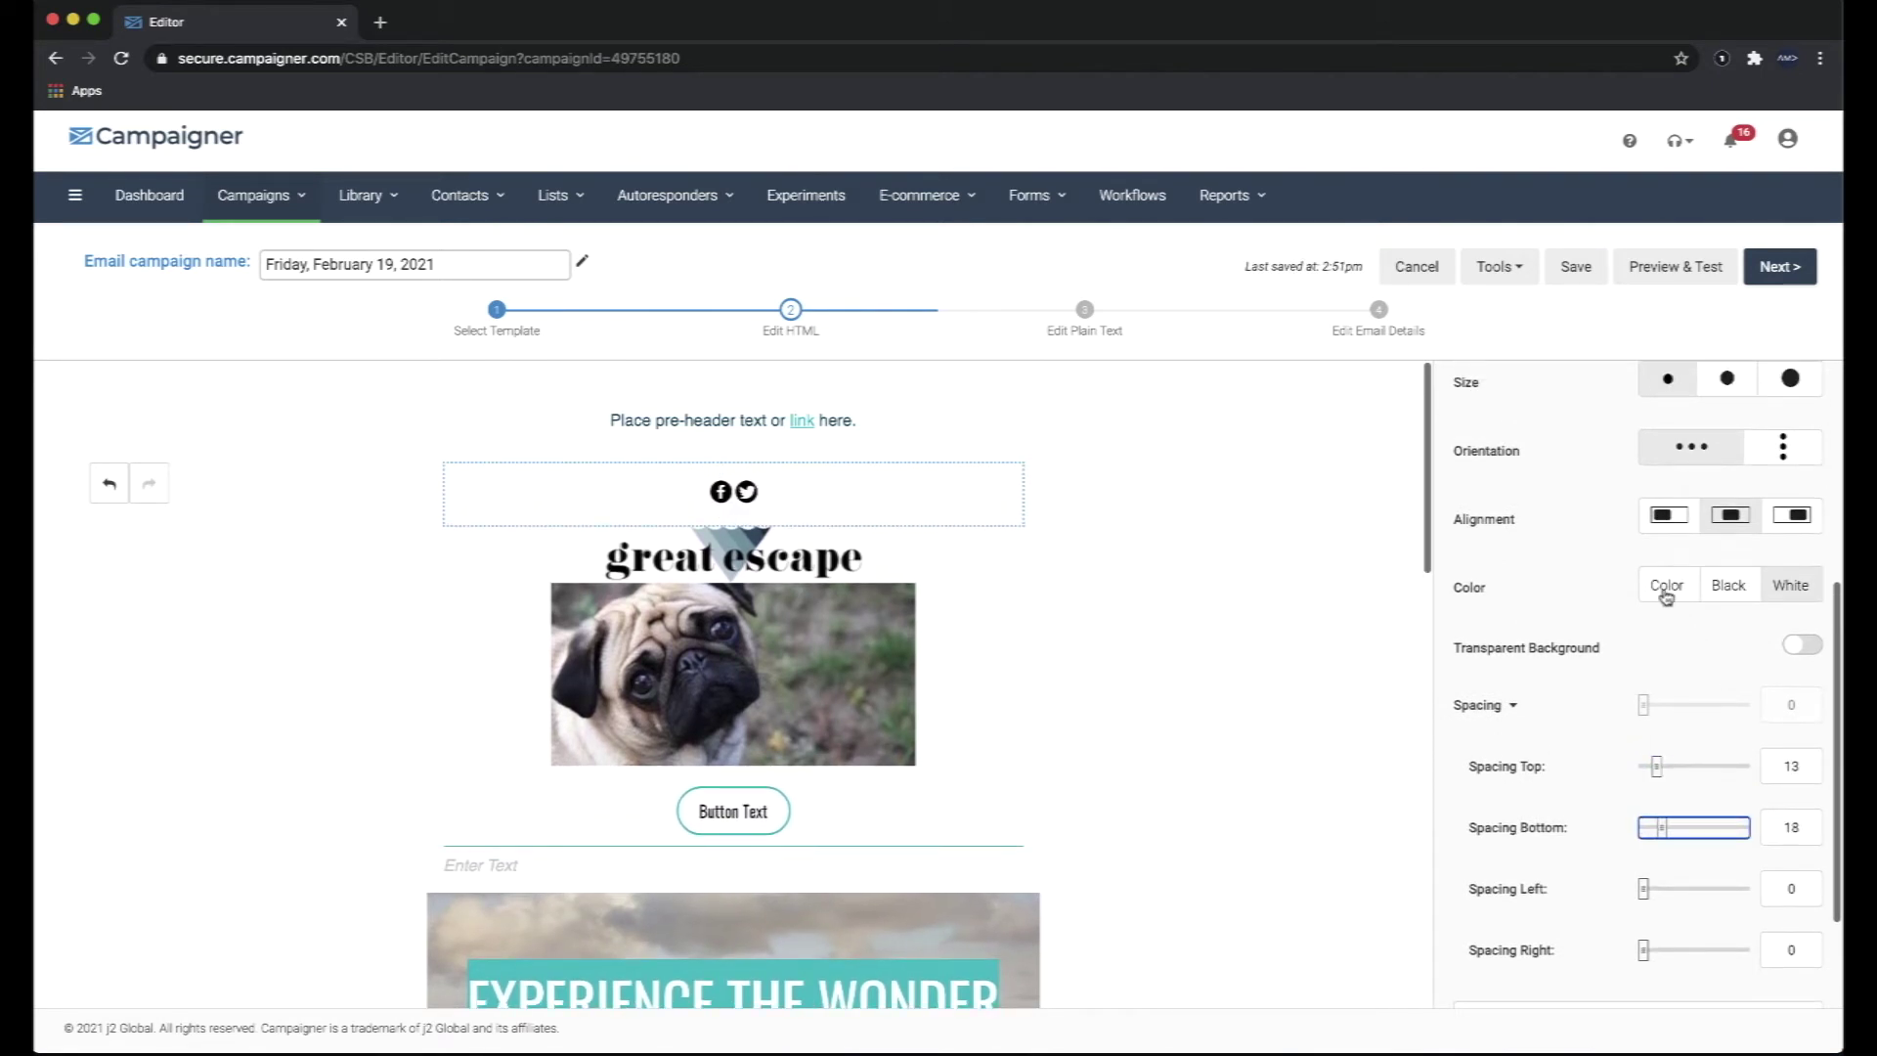
click(1667, 587)
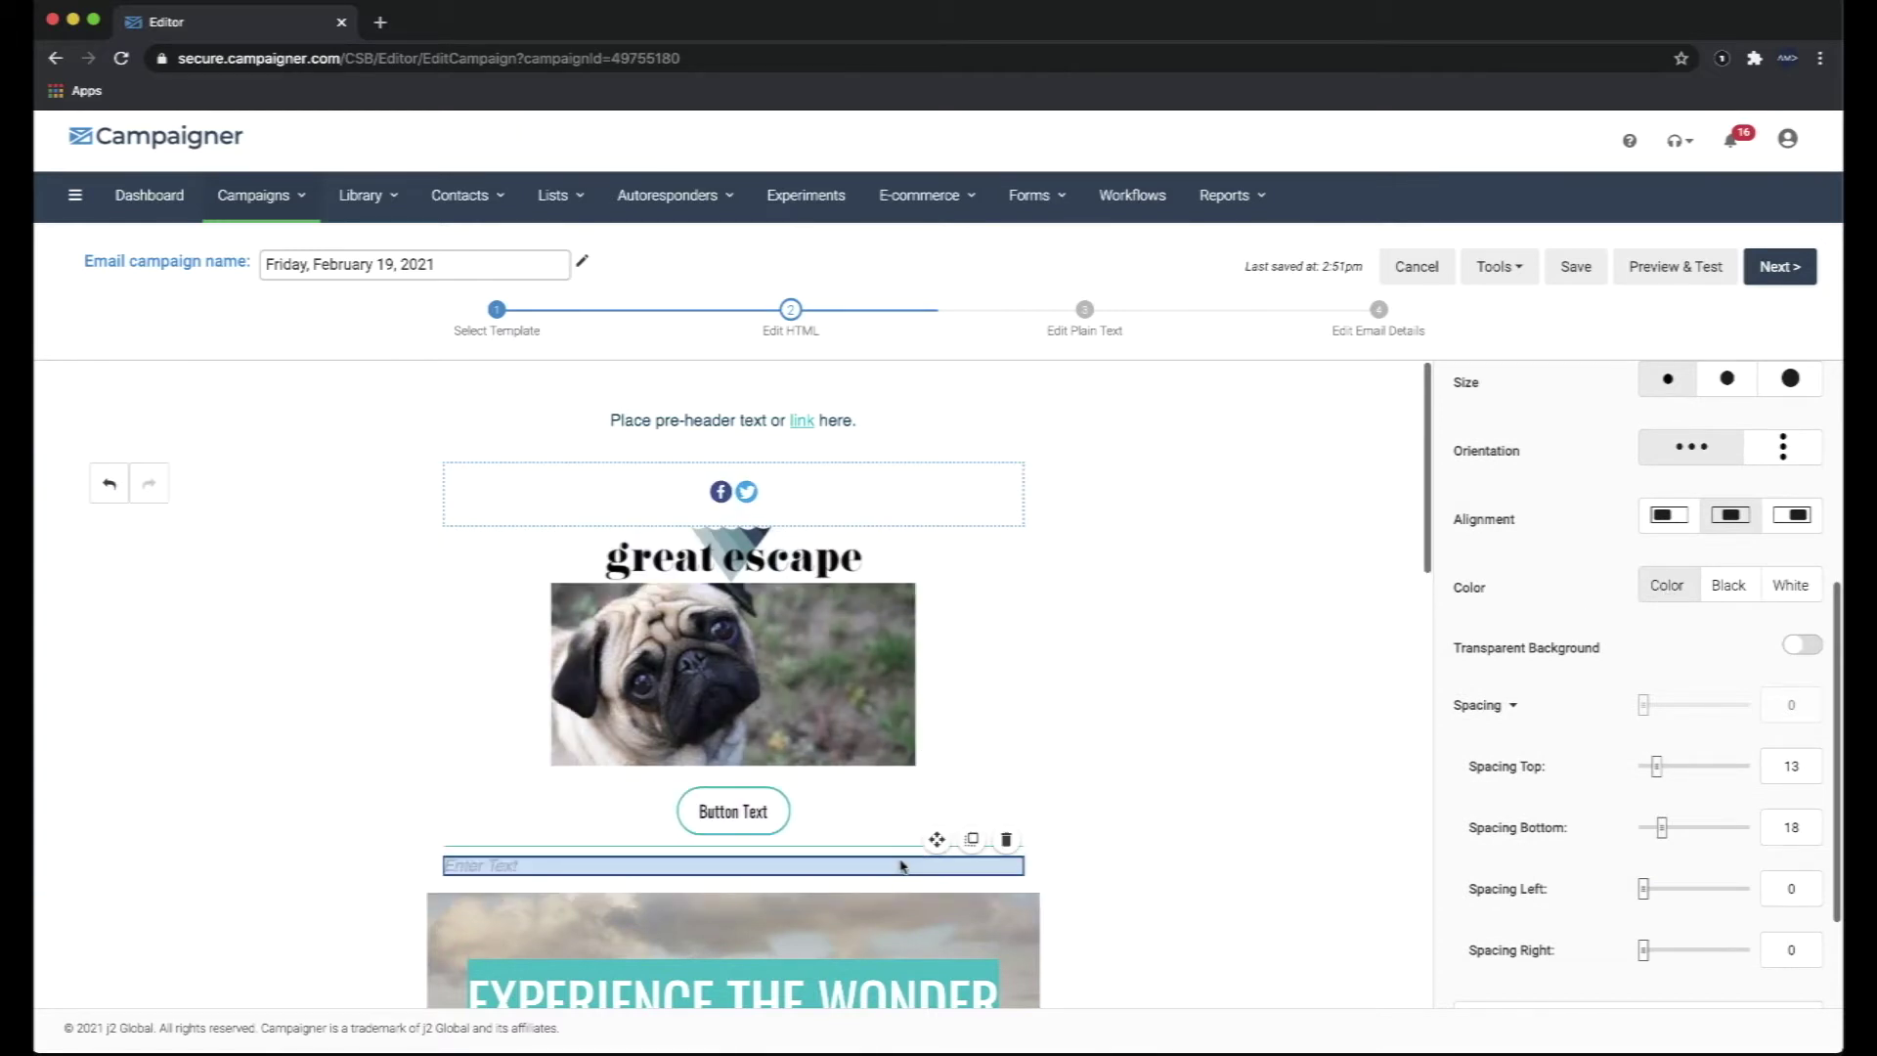
Delete the empty text block below the divider, and add an HTML block above the button without entering any code.
click(1006, 839)
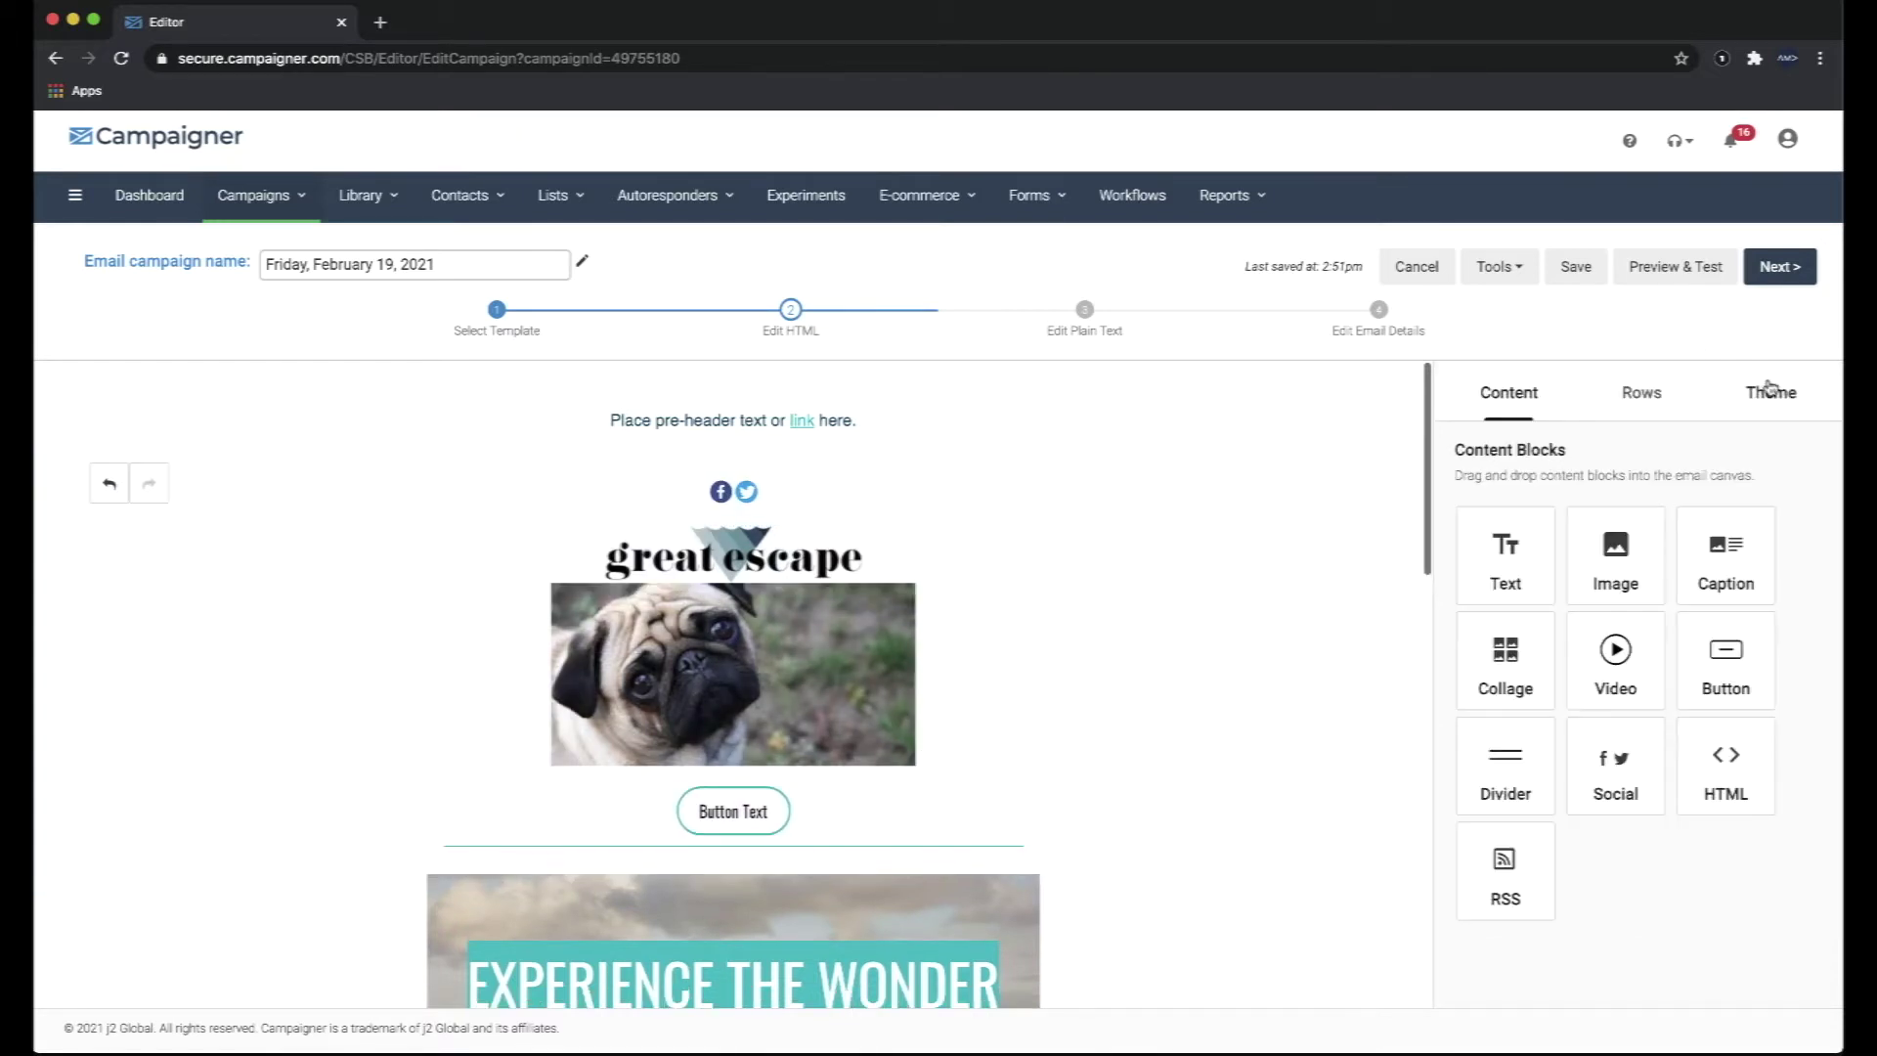
drag(1710, 761, 800, 803)
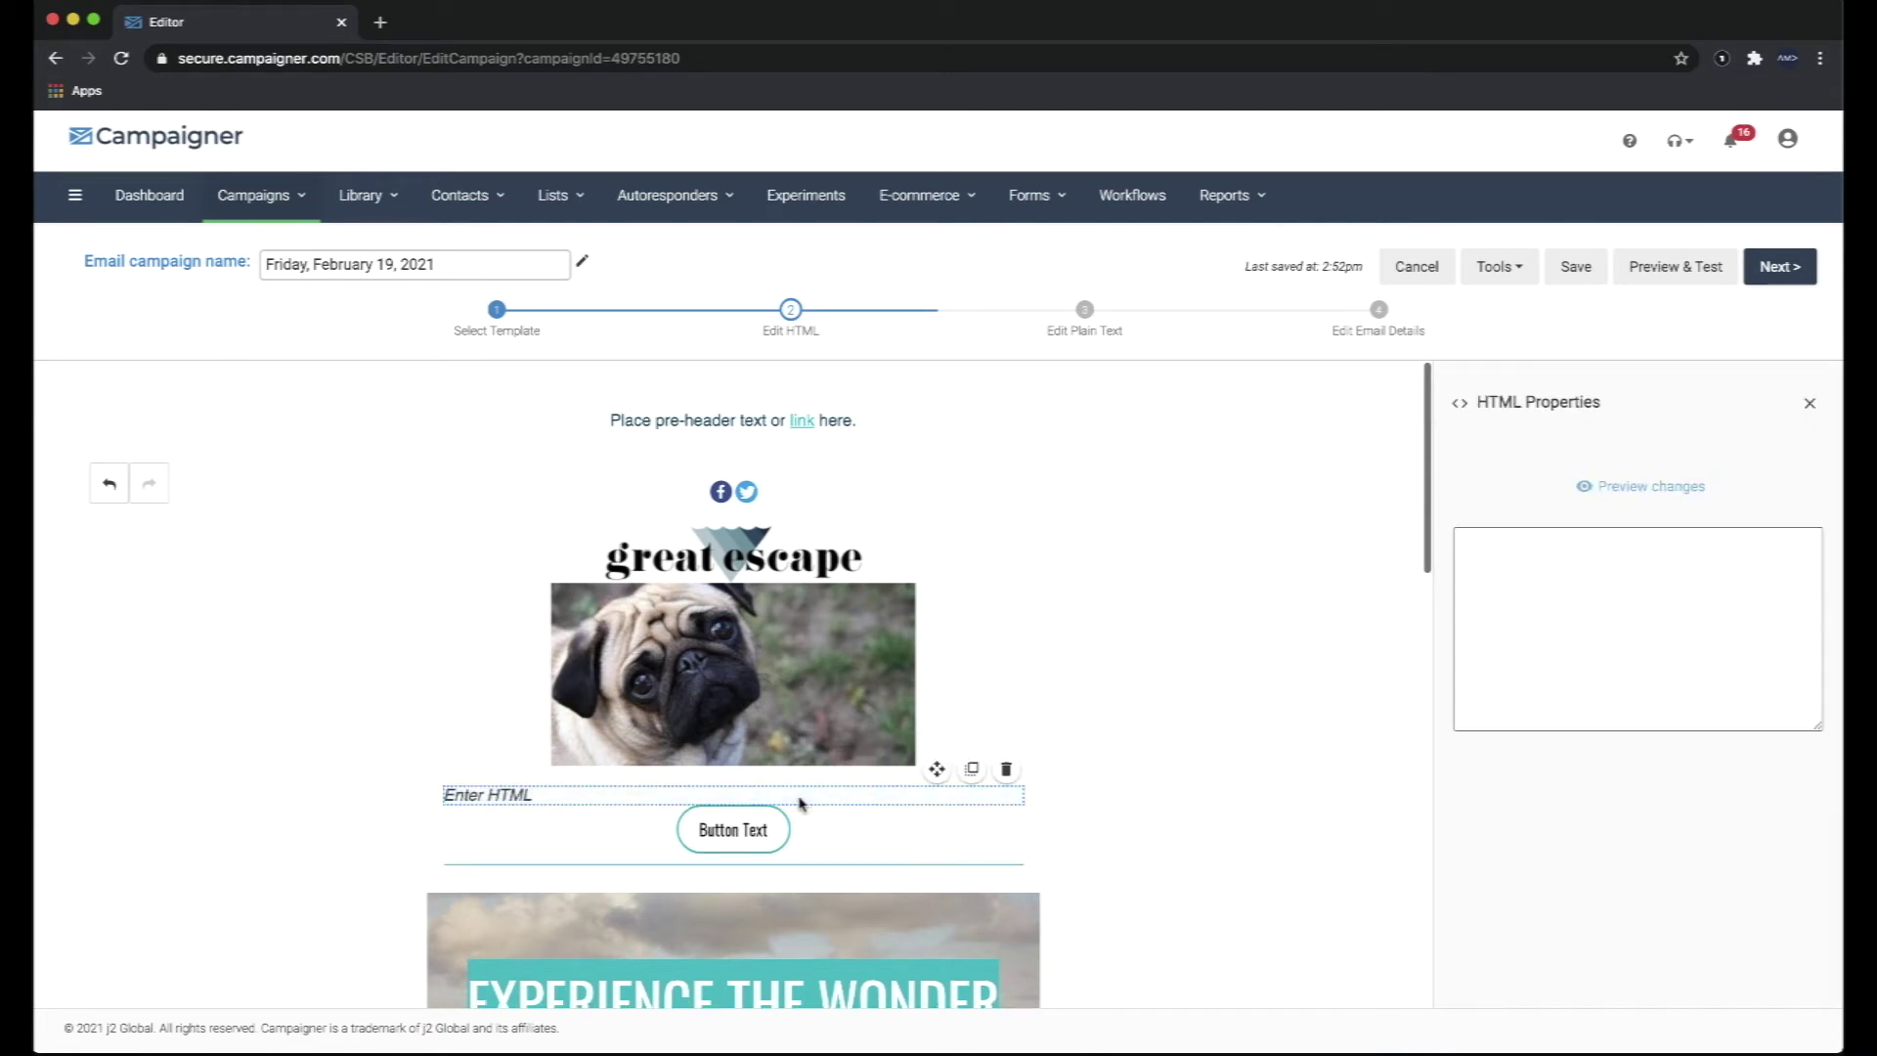
click(1525, 620)
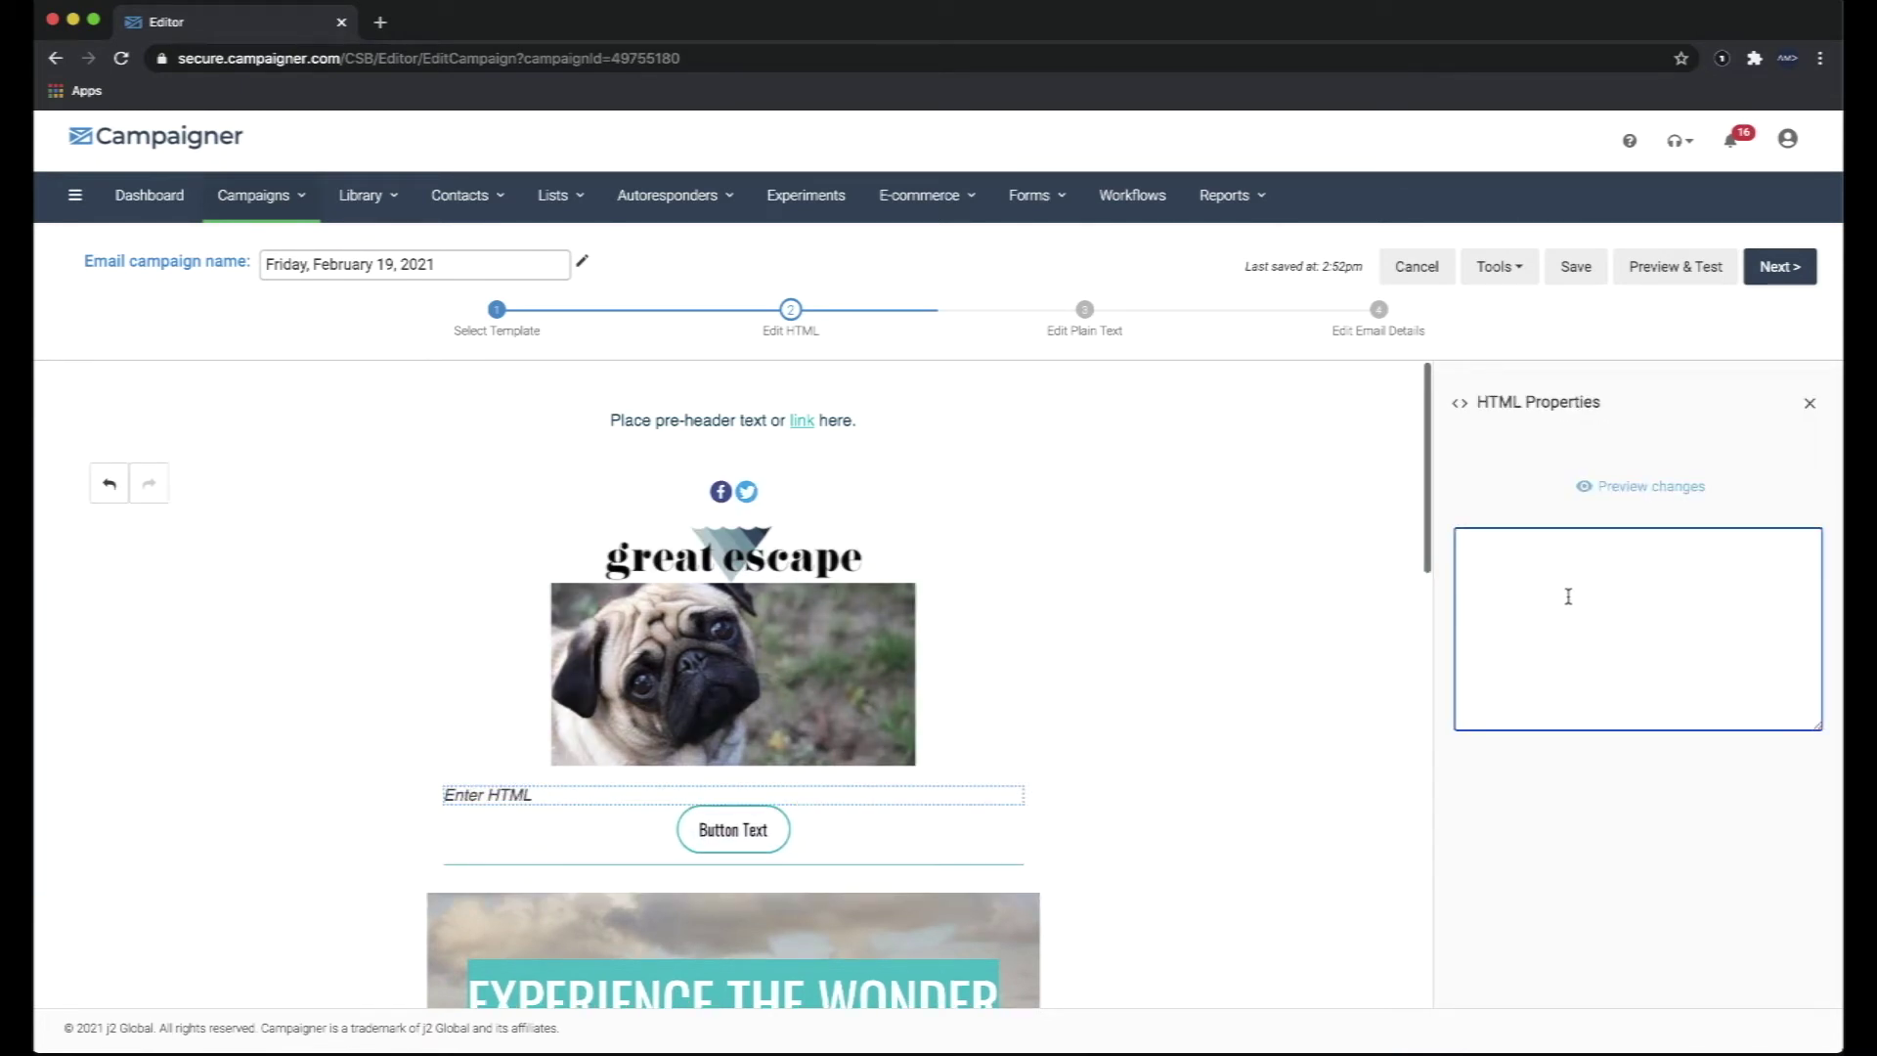
click(1810, 407)
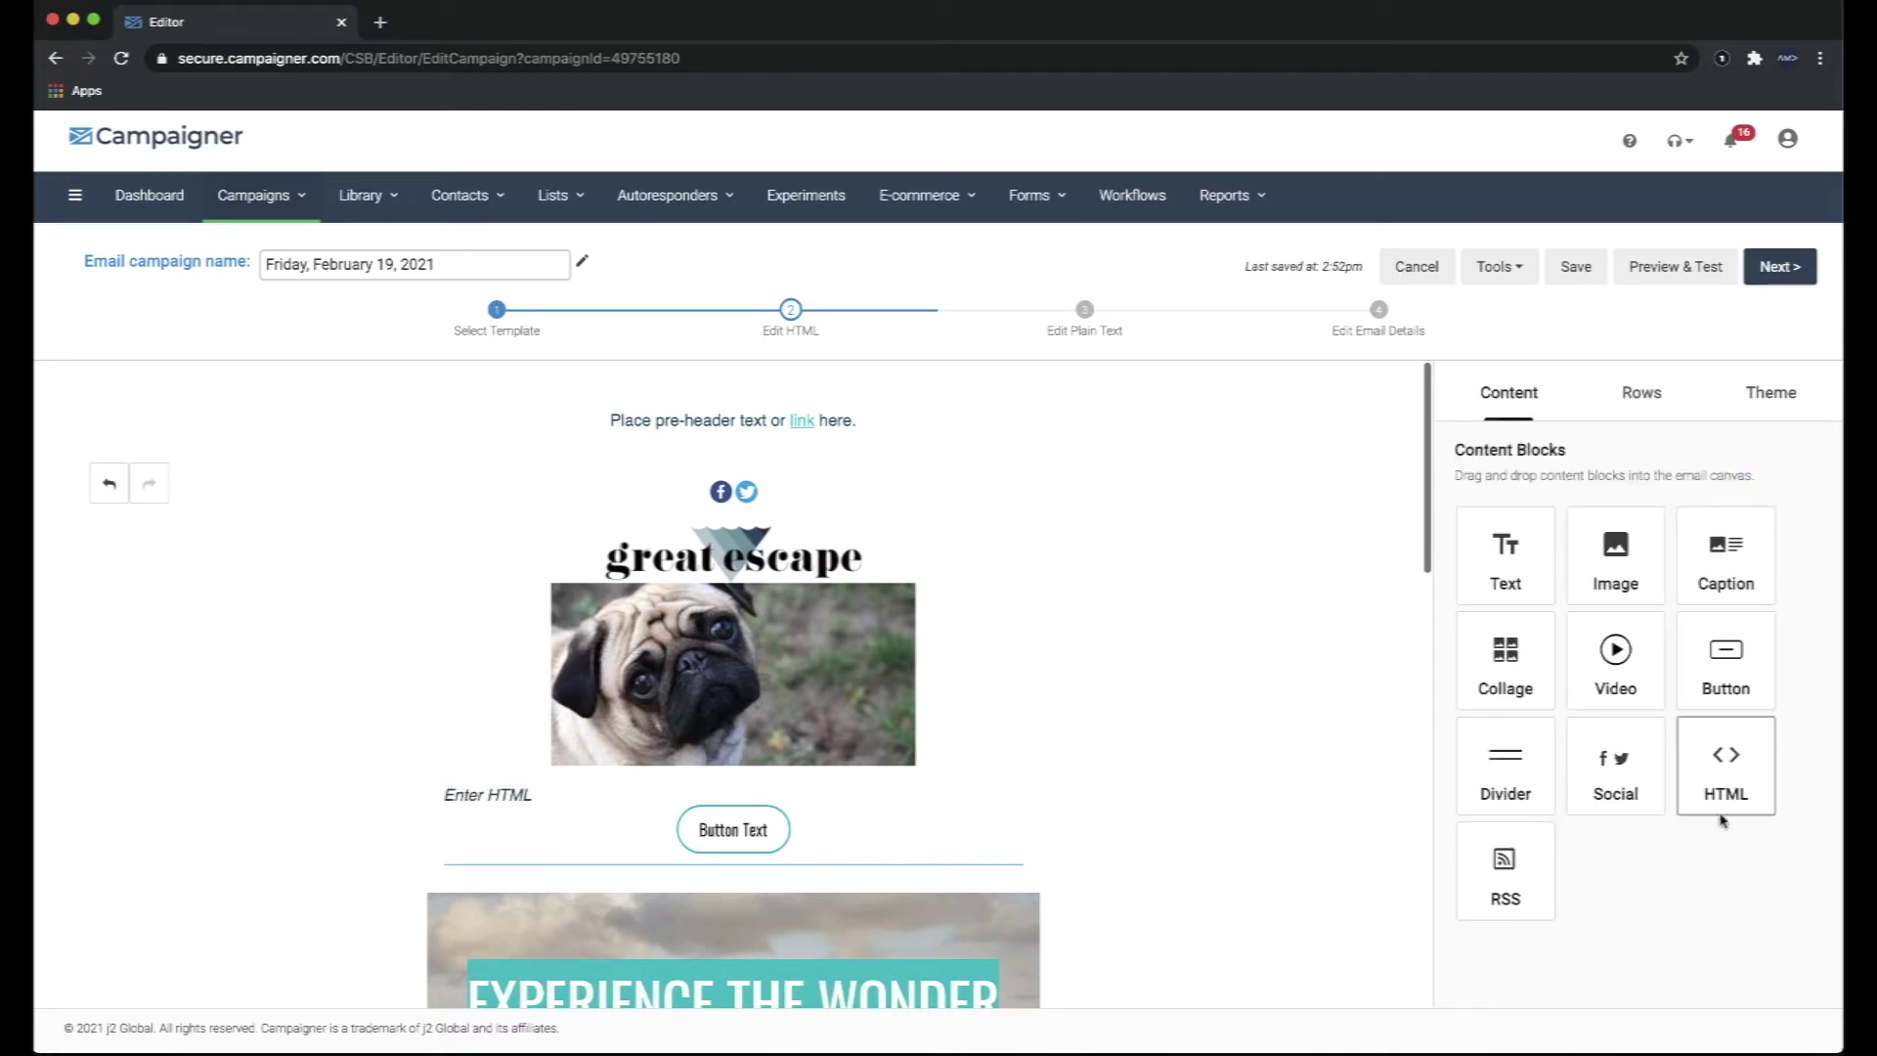
Add an RSS block directly below the pug photo, and delete the HTML block and the button beneath it.
drag(1515, 863, 848, 766)
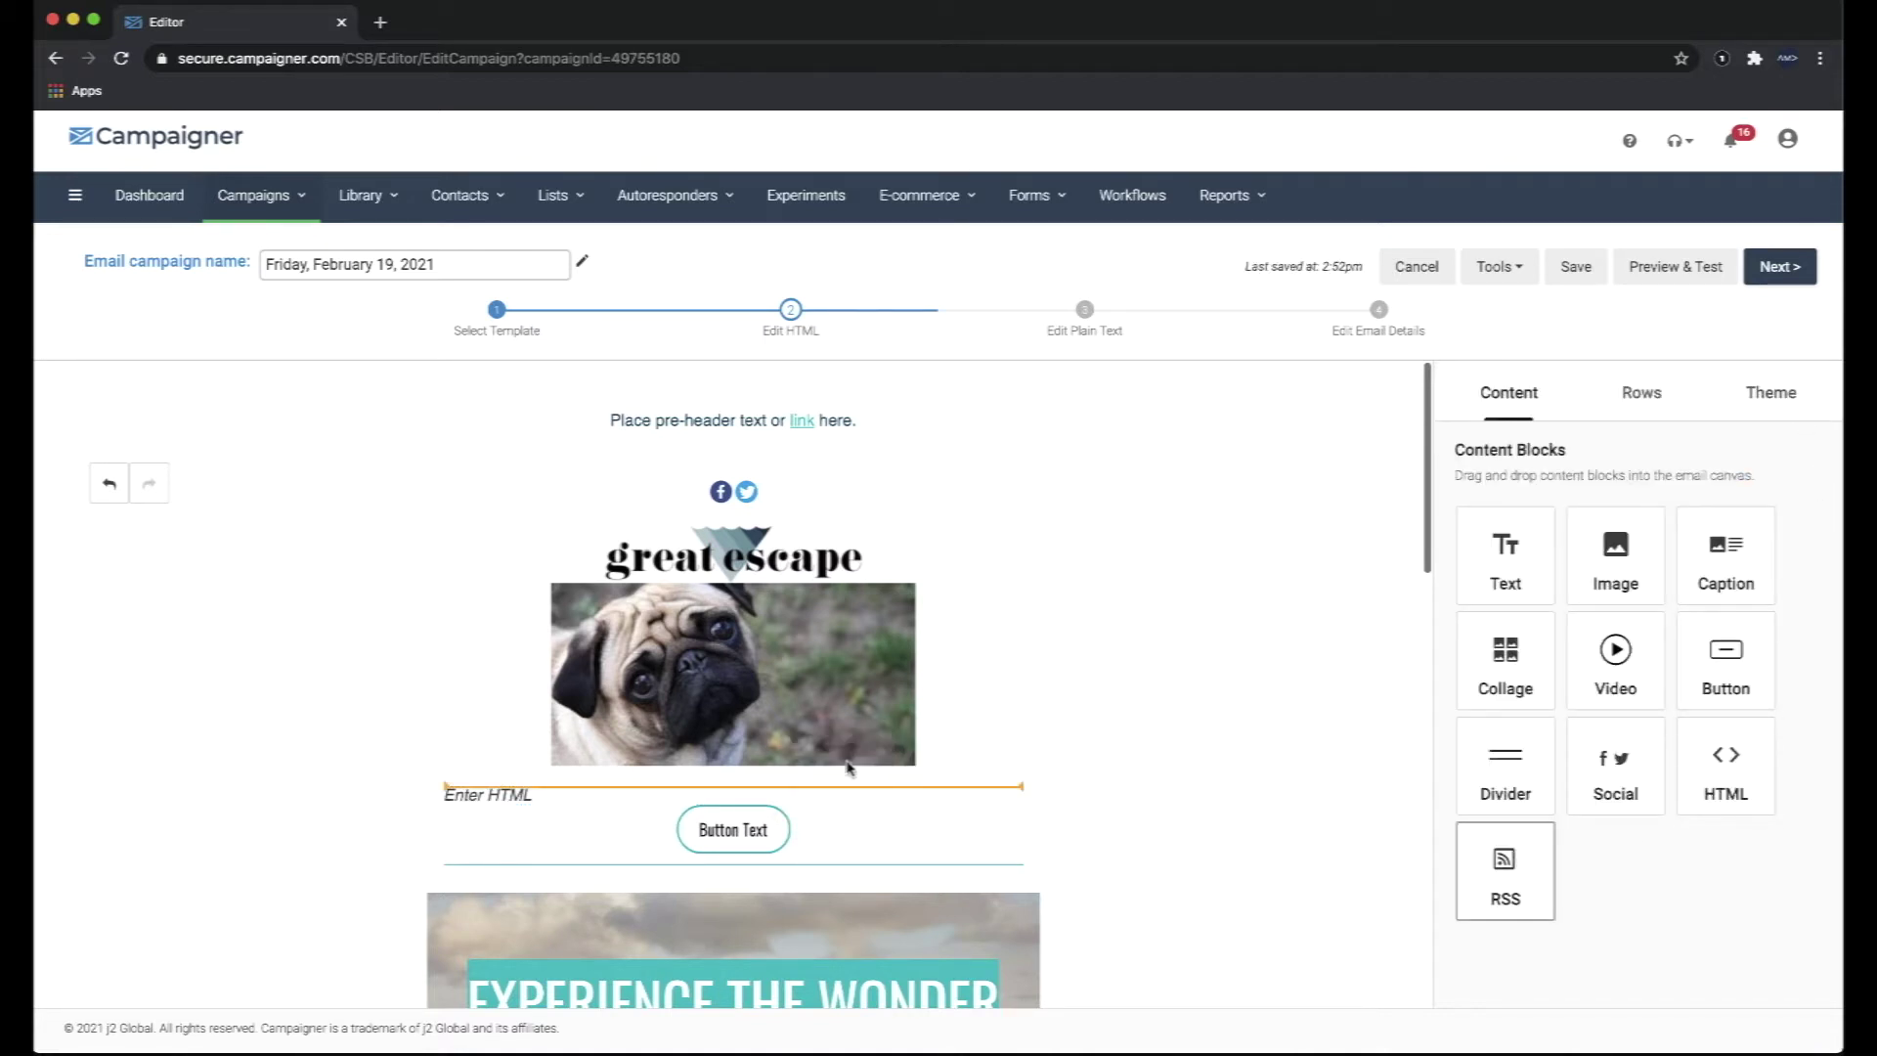
click(654, 794)
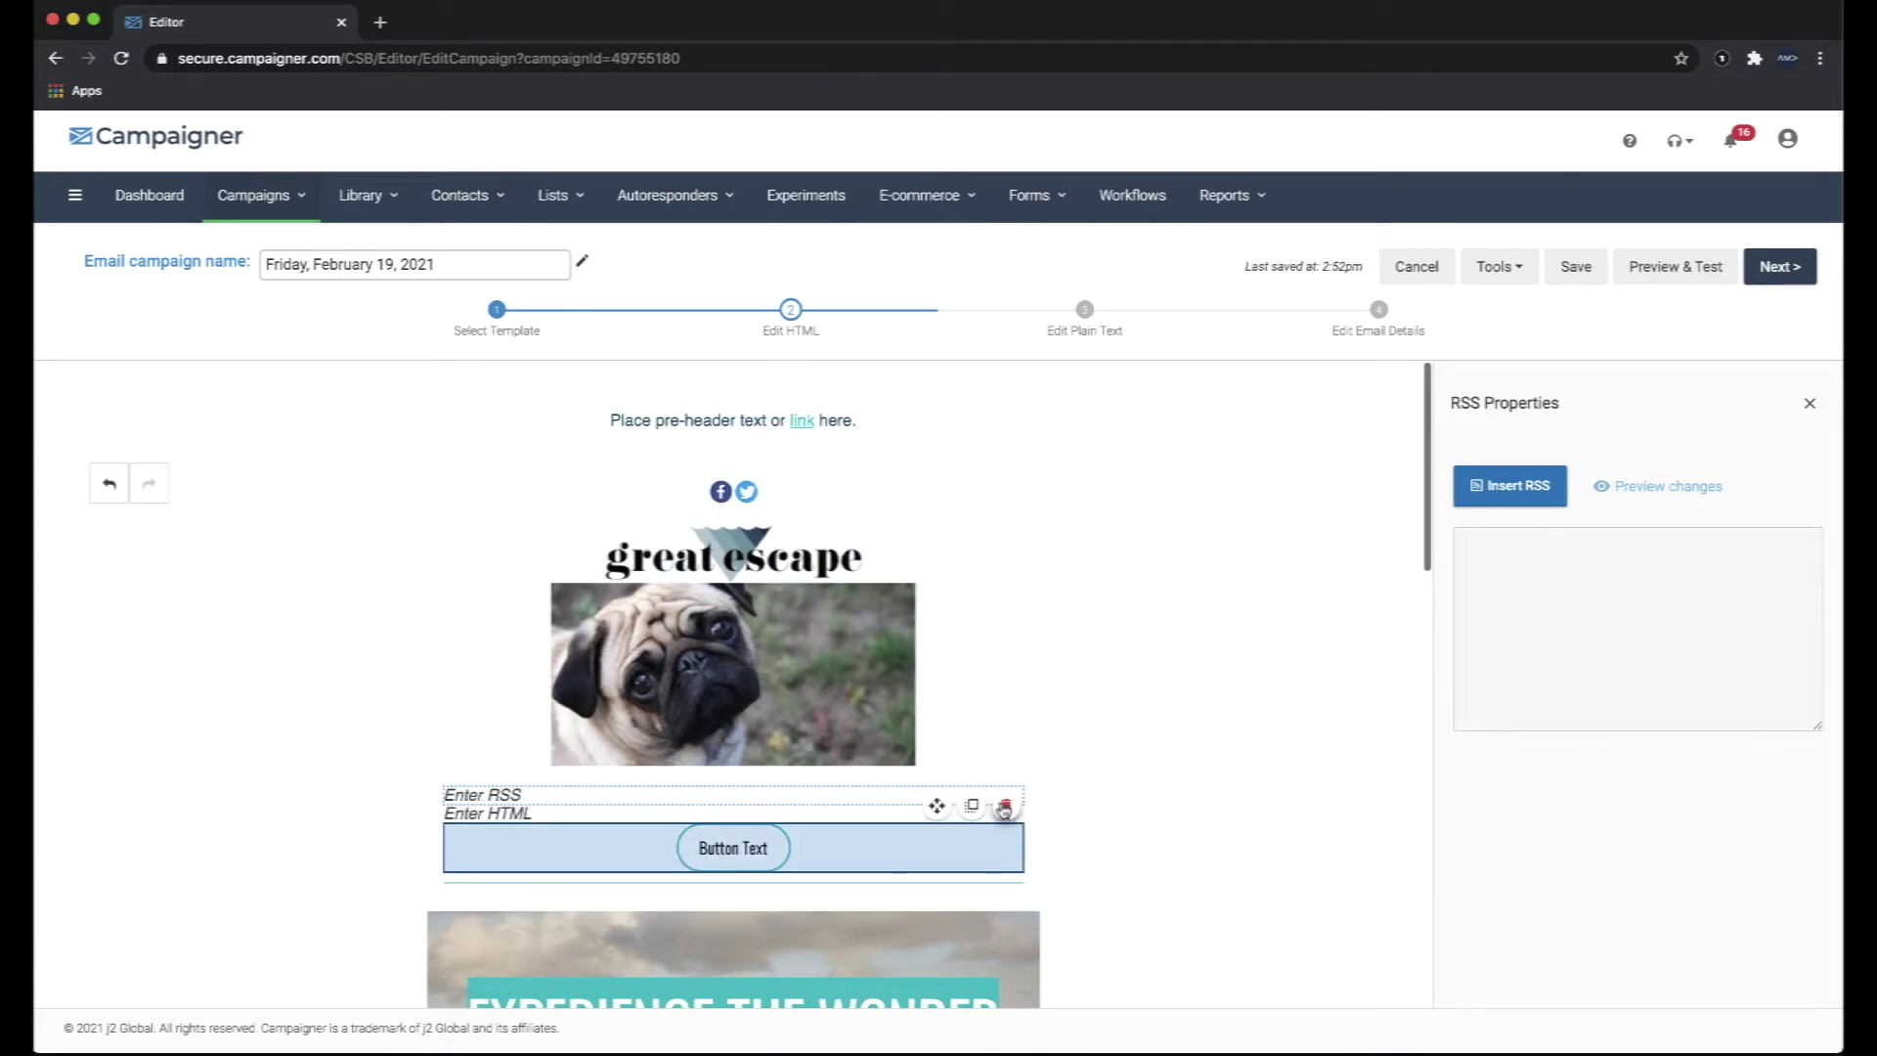
click(1006, 802)
Add a row with two equal columns below the divider, and look through its row and column properties.
click(1629, 399)
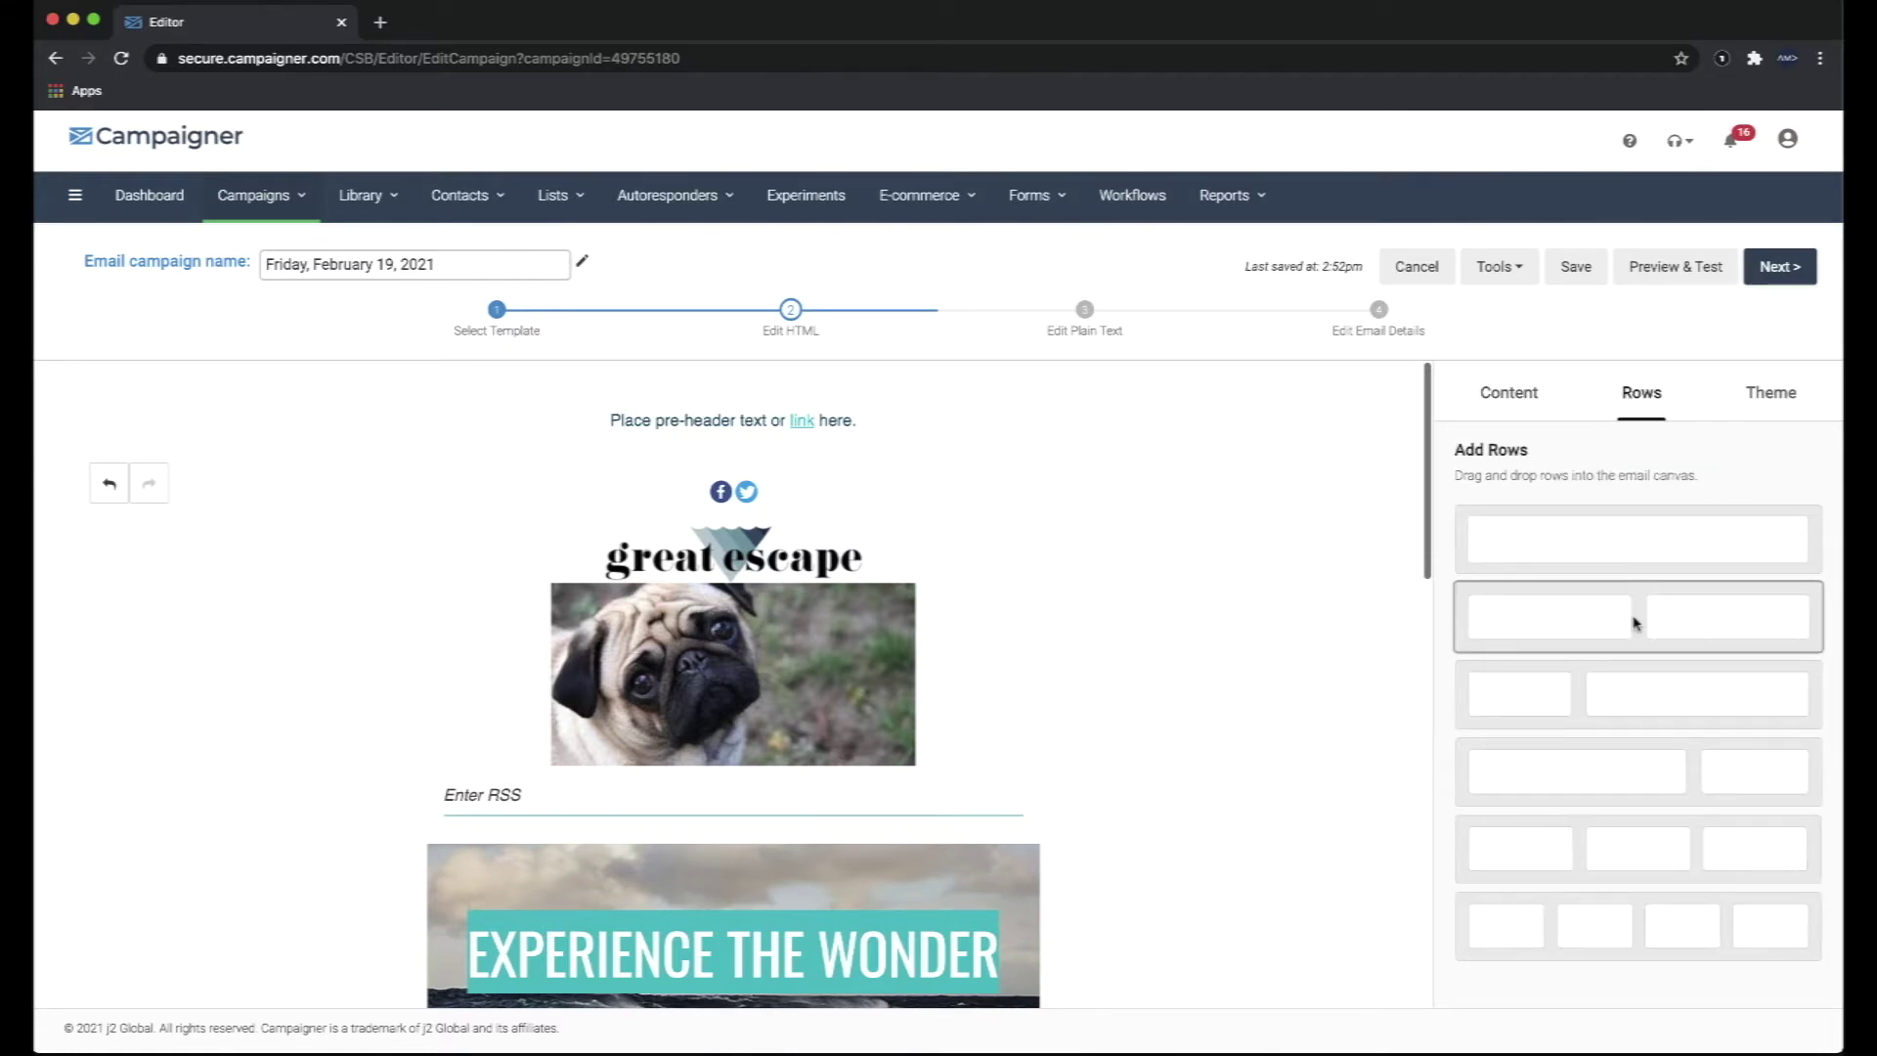
drag(1629, 622, 783, 777)
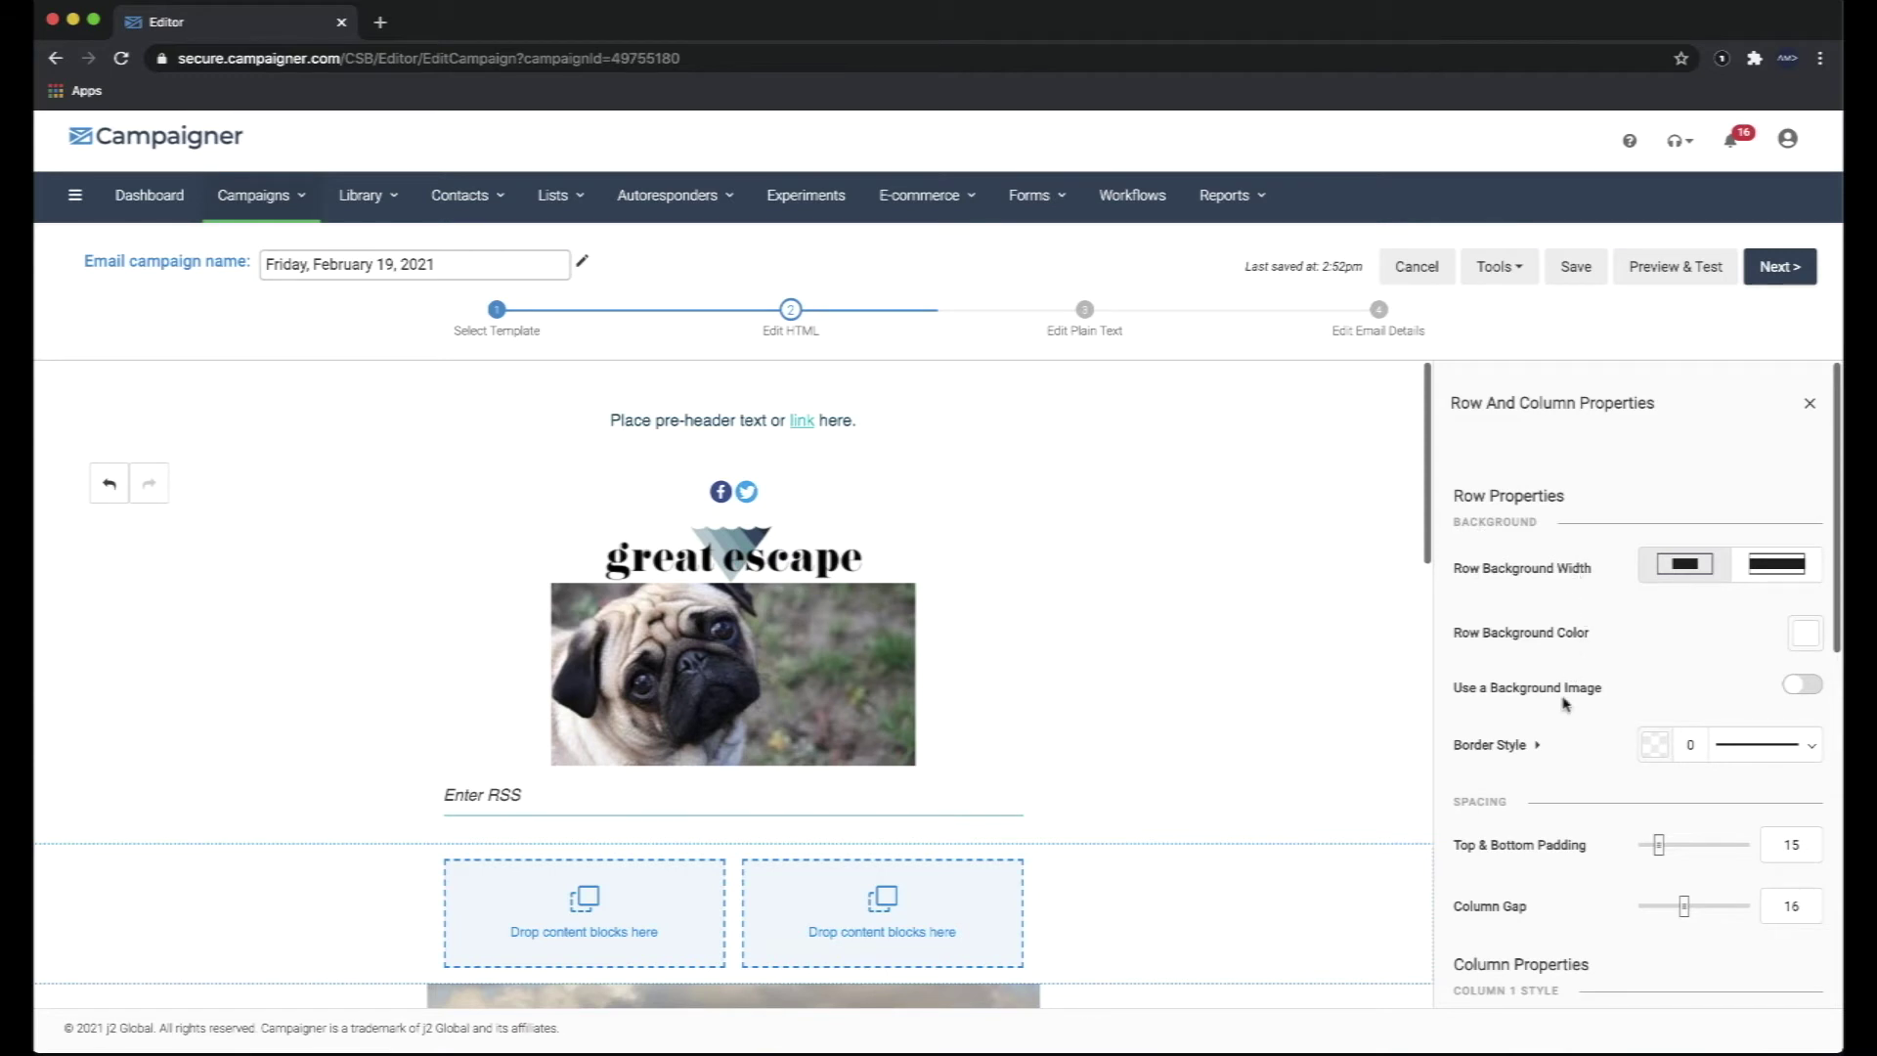
scroll(1564, 703, down, 3)
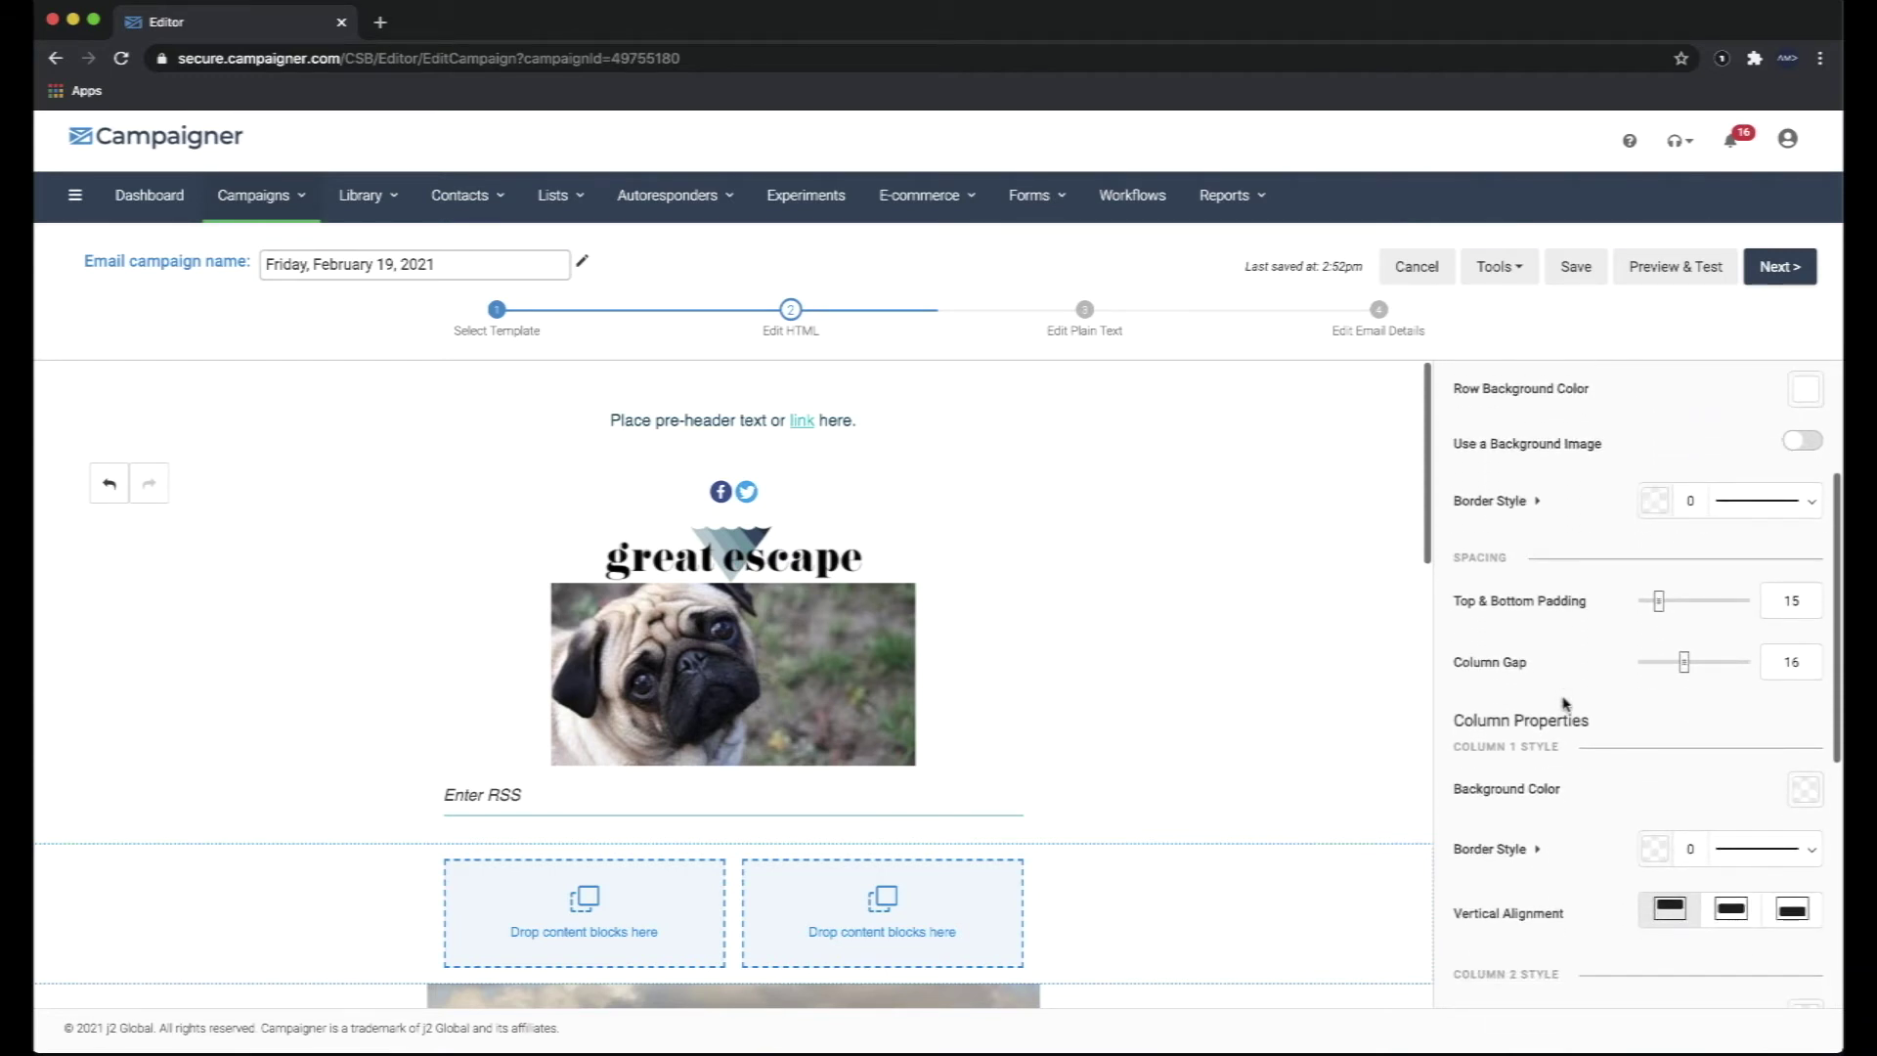
scroll(1563, 703, down, 3)
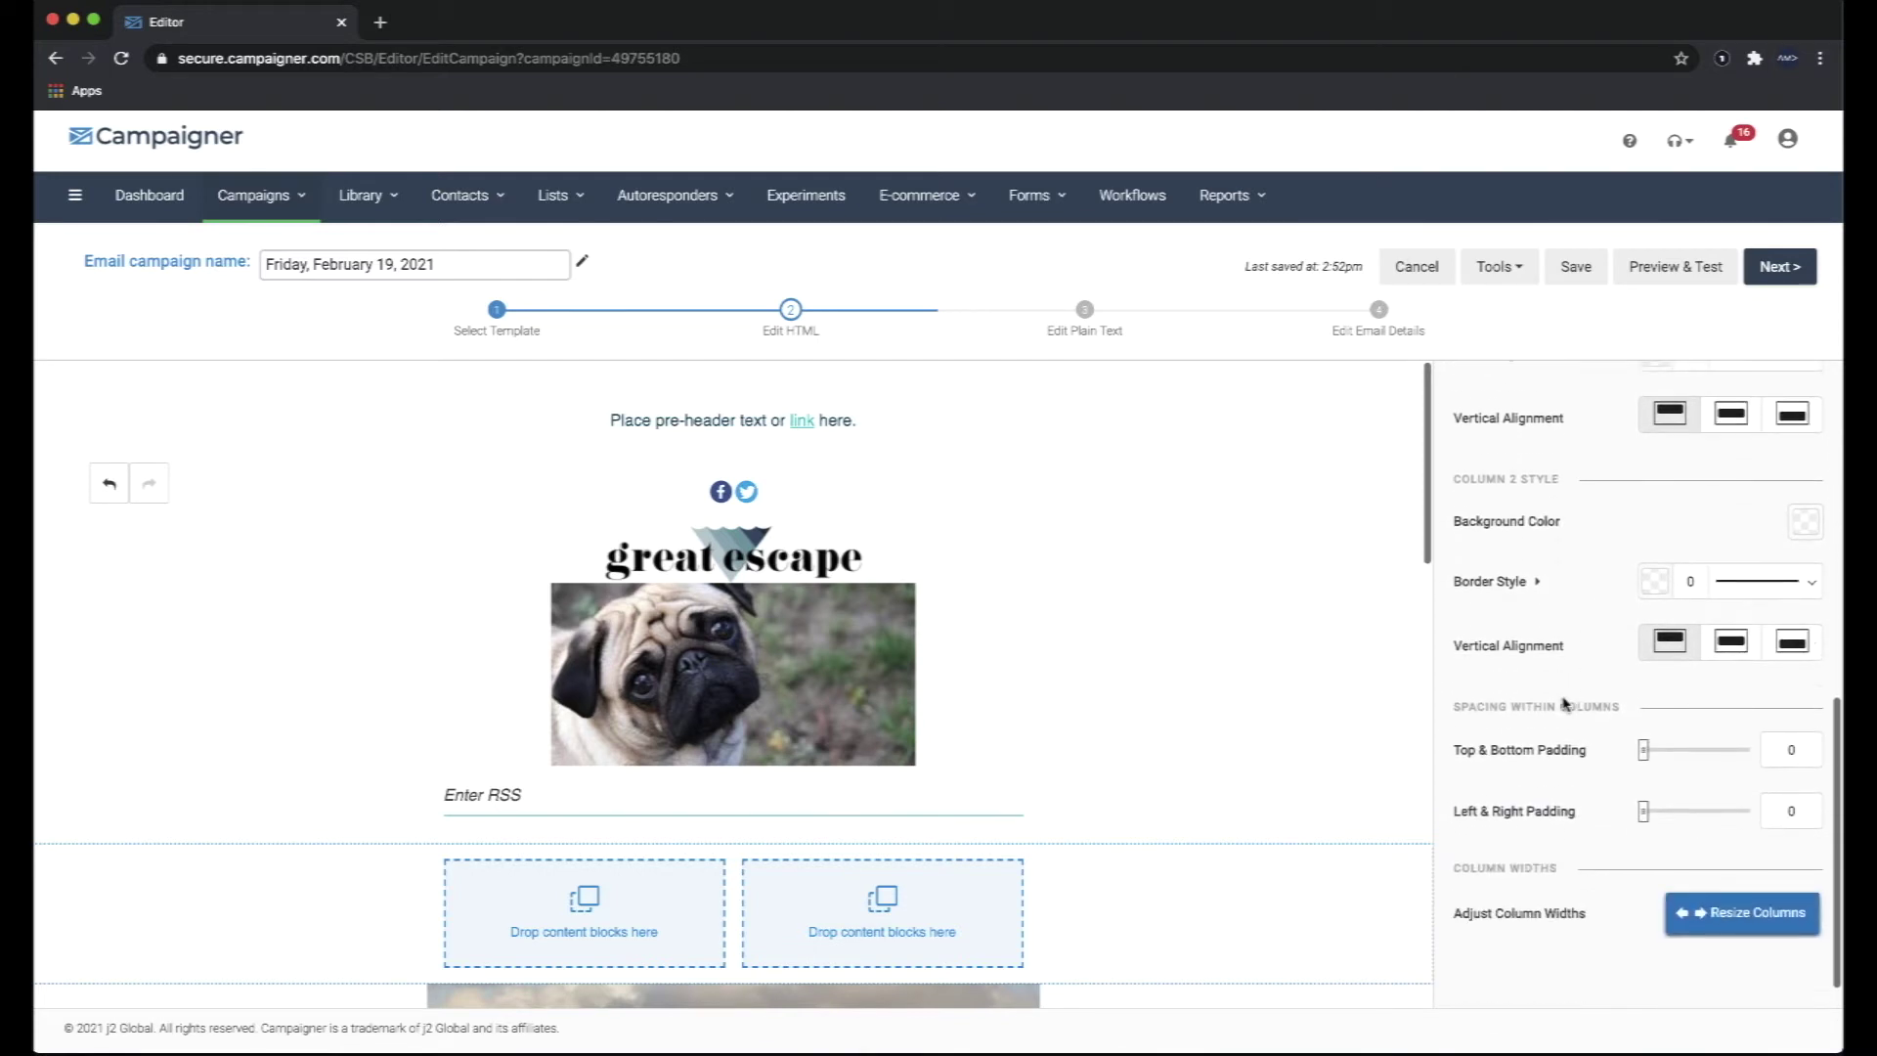
scroll(1563, 703, down, 1)
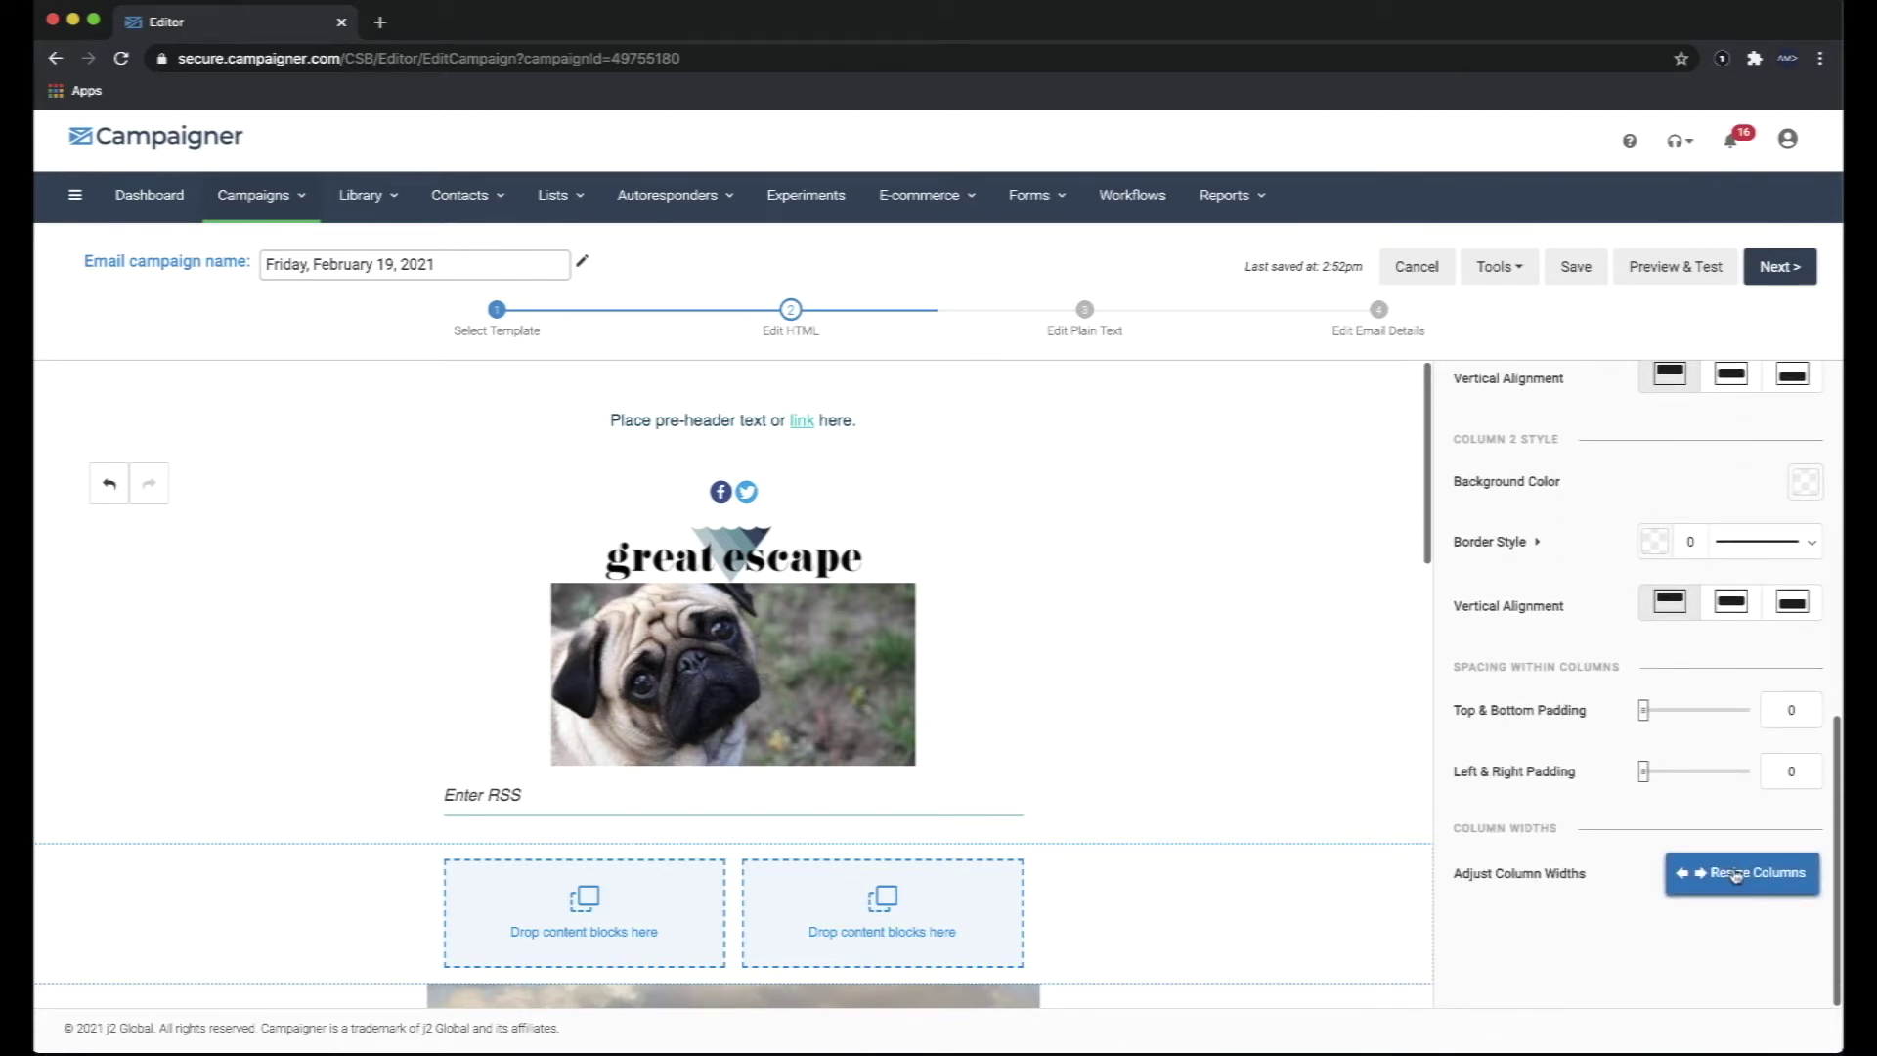
scroll(1635, 758, up, 6)
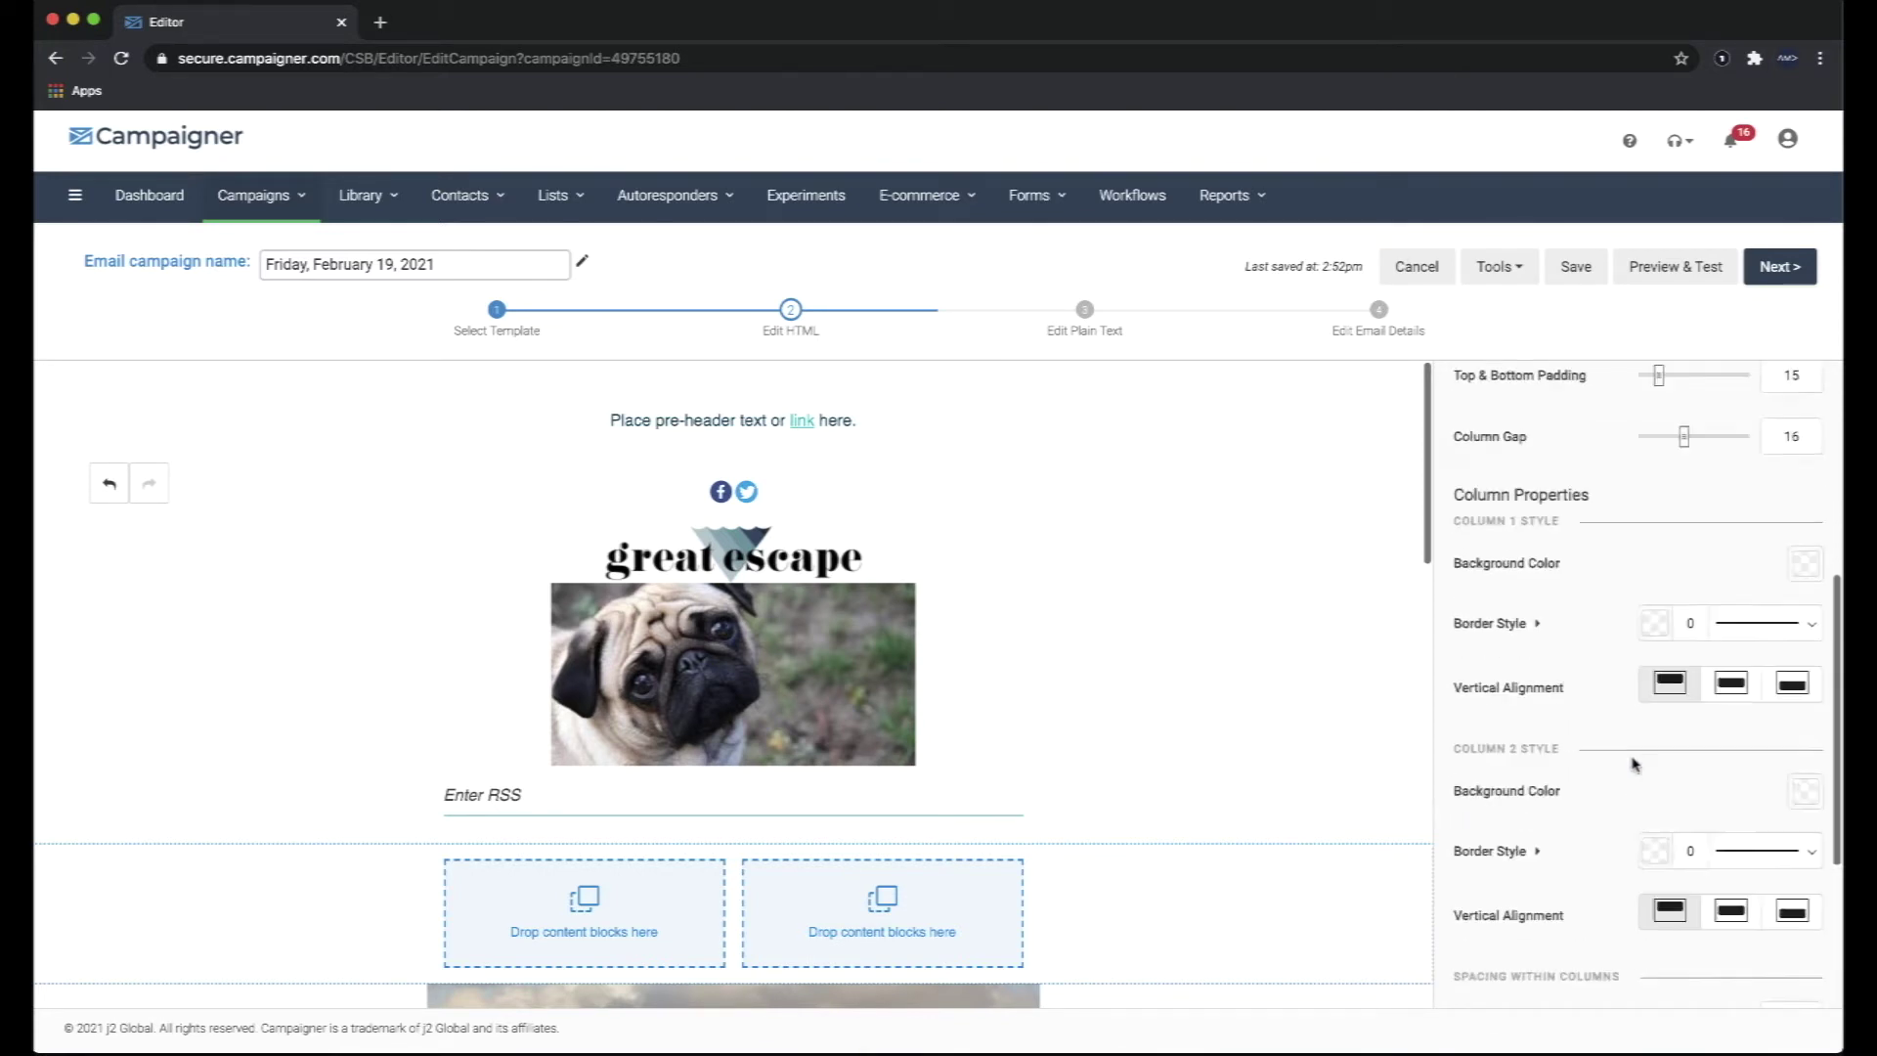
click(1802, 407)
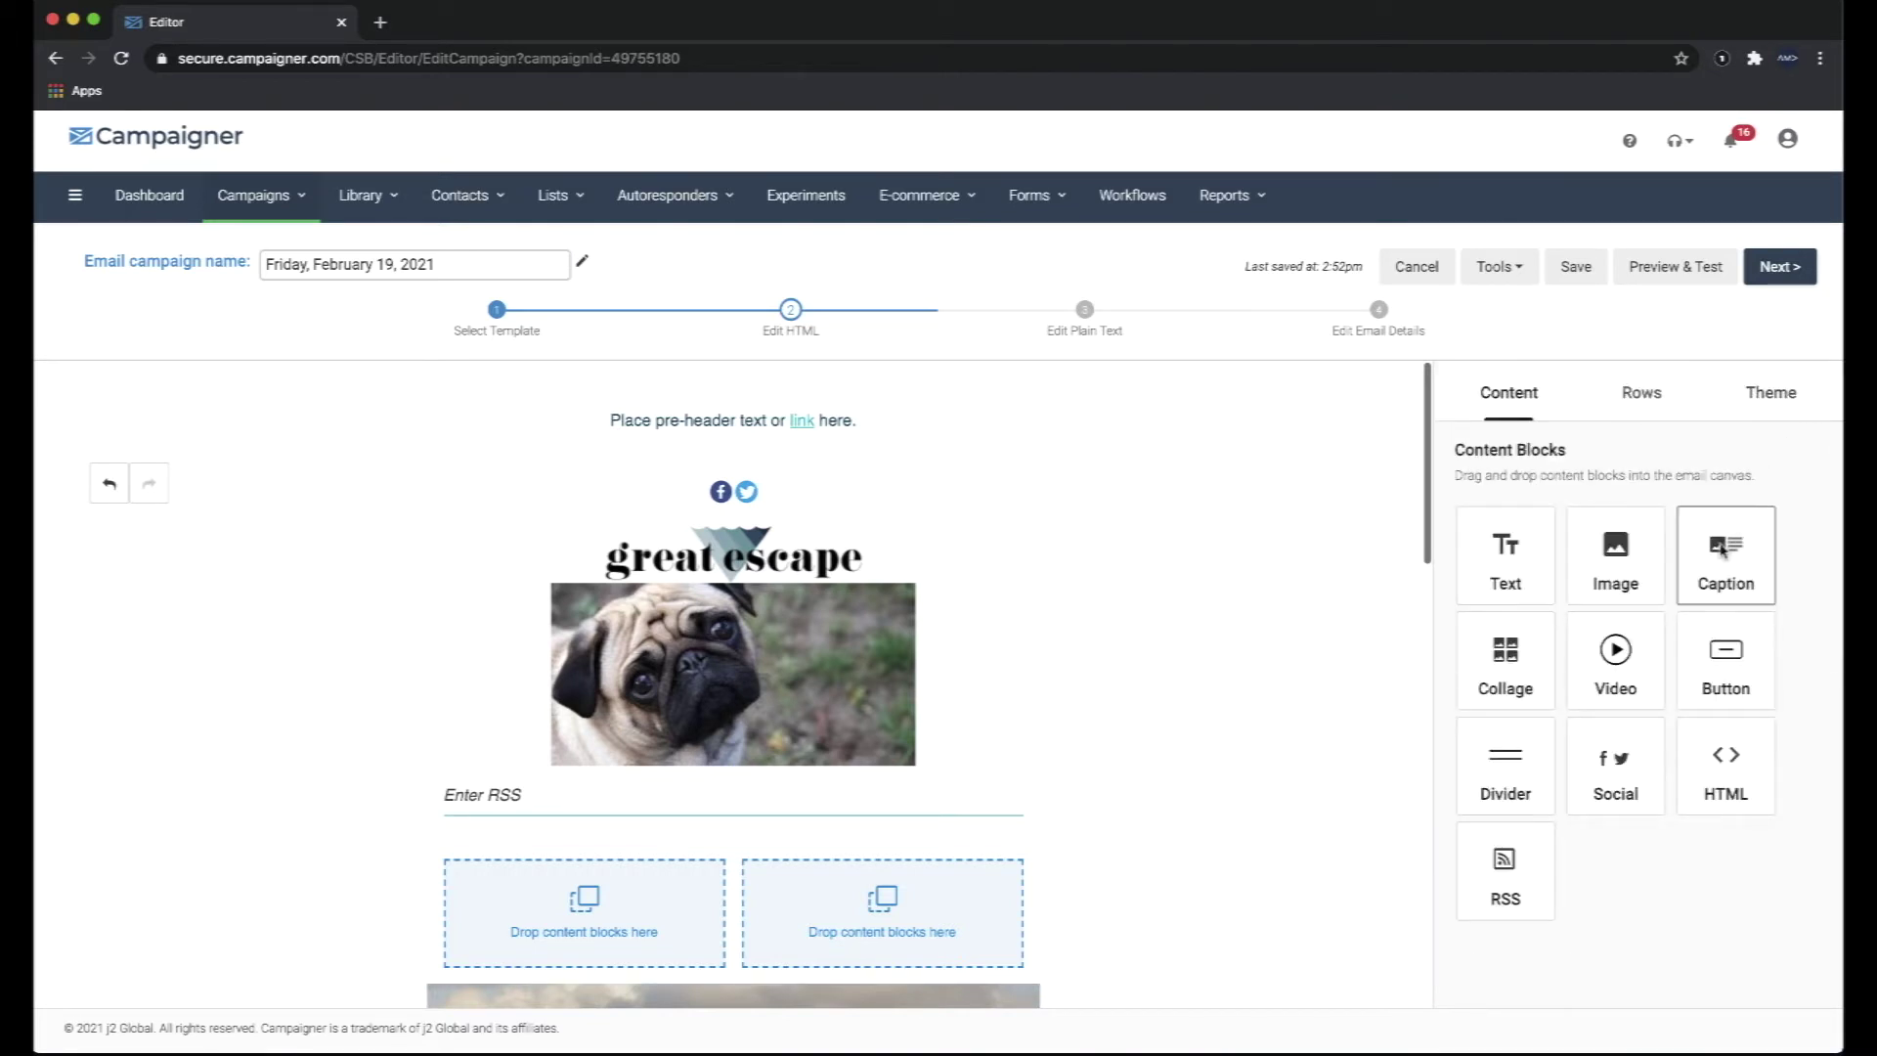
Try a four-column row above the two-column row, and delete both empty rows.
click(1660, 419)
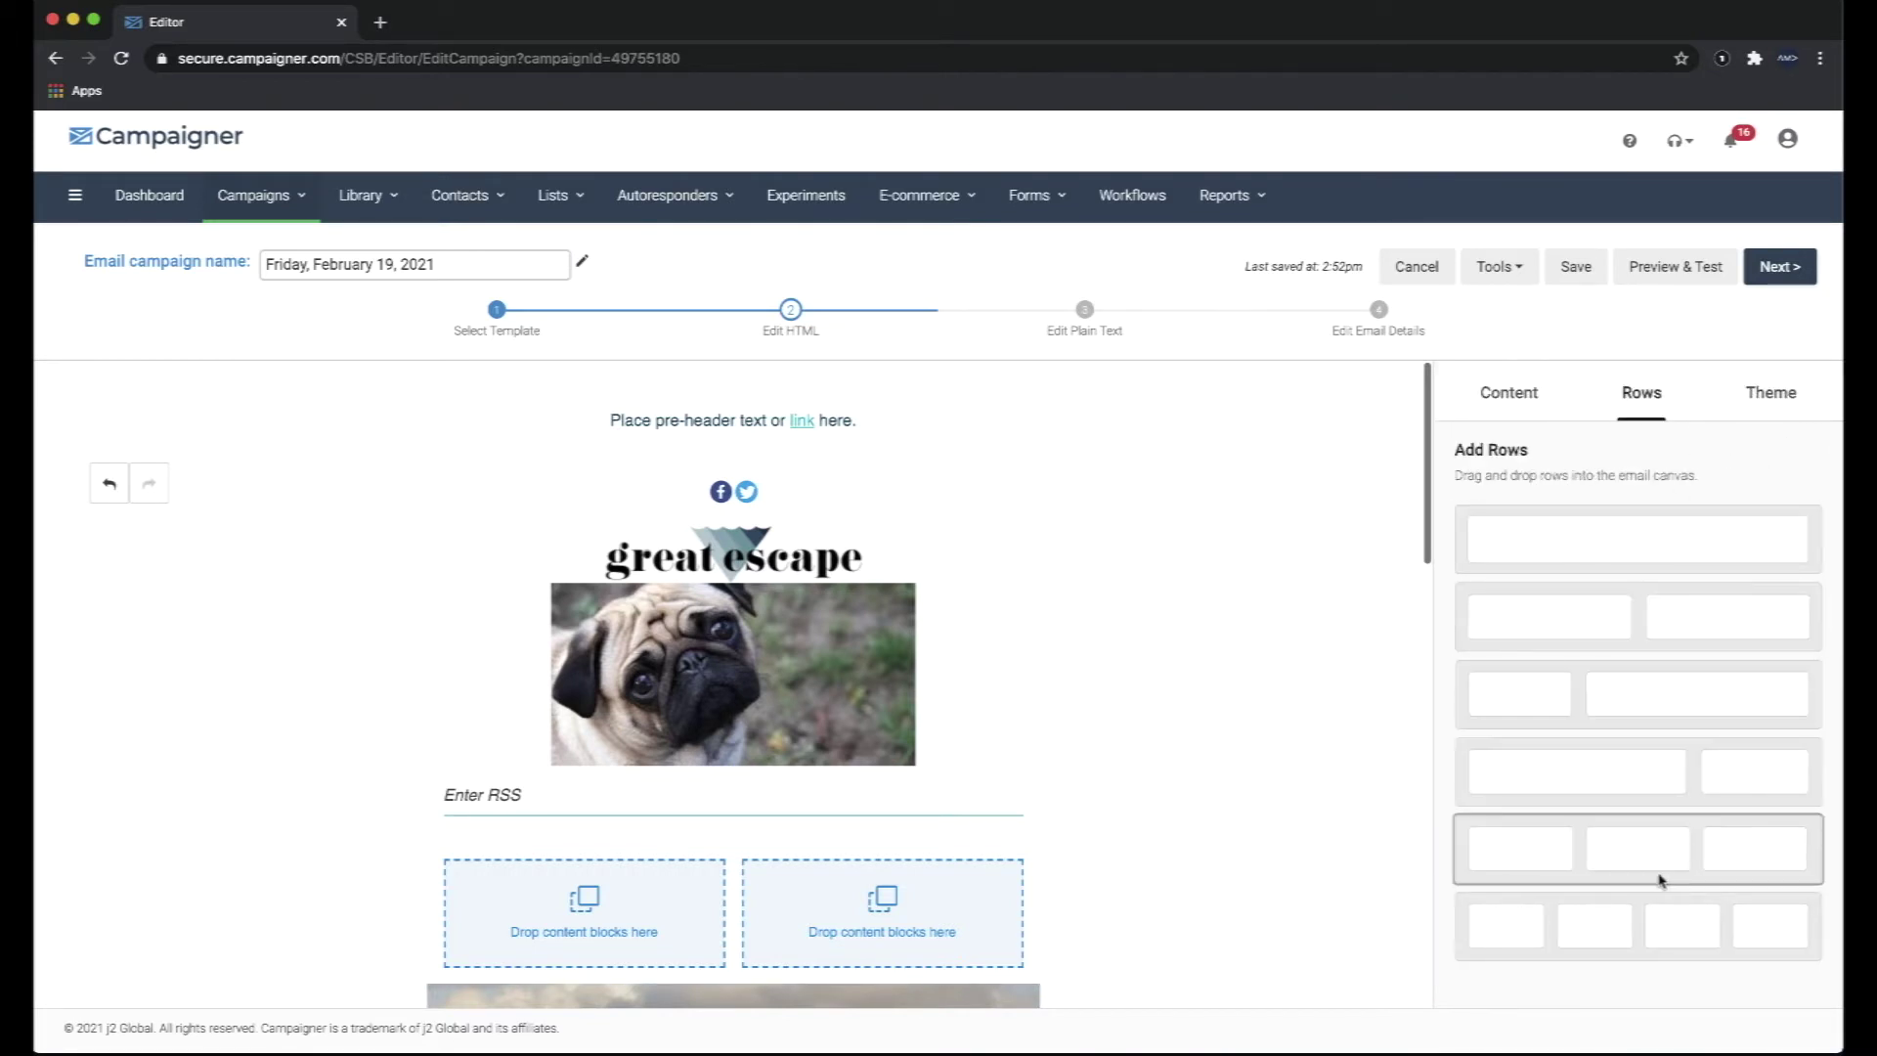
drag(1638, 926, 856, 900)
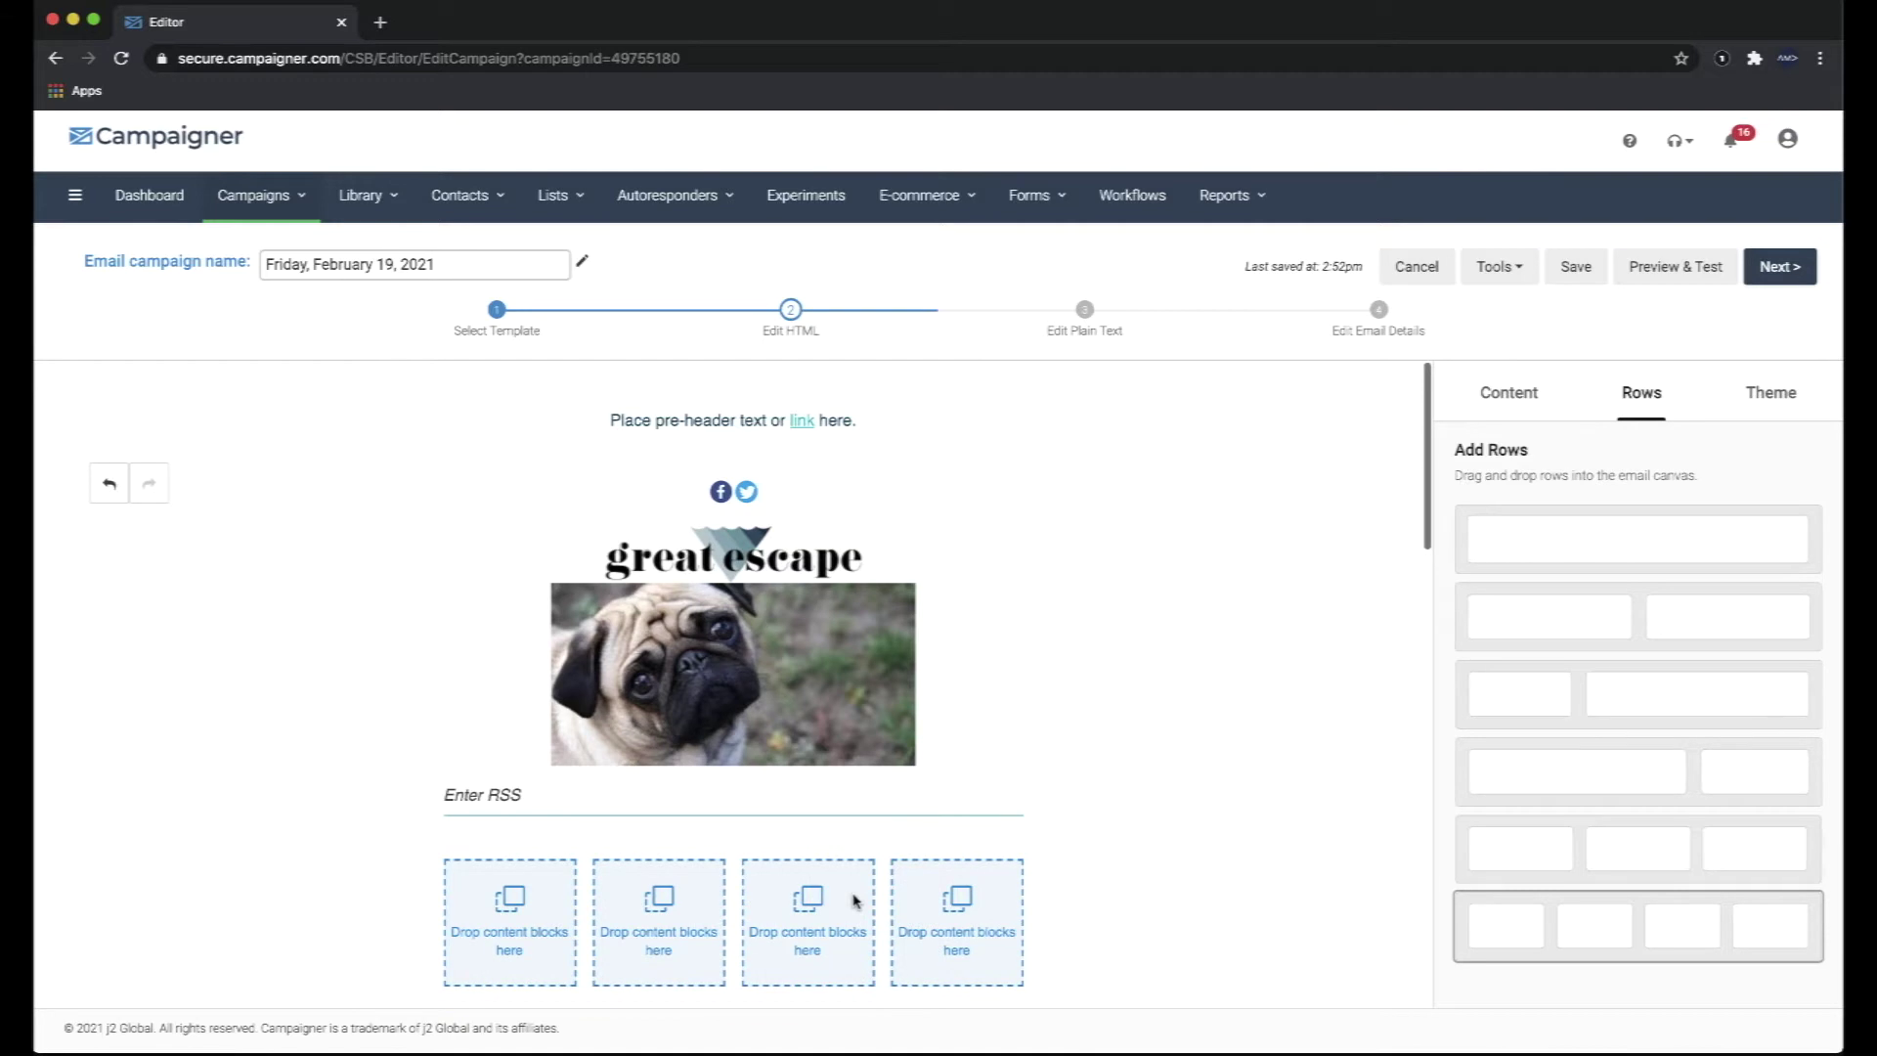
scroll(855, 901, down, 3)
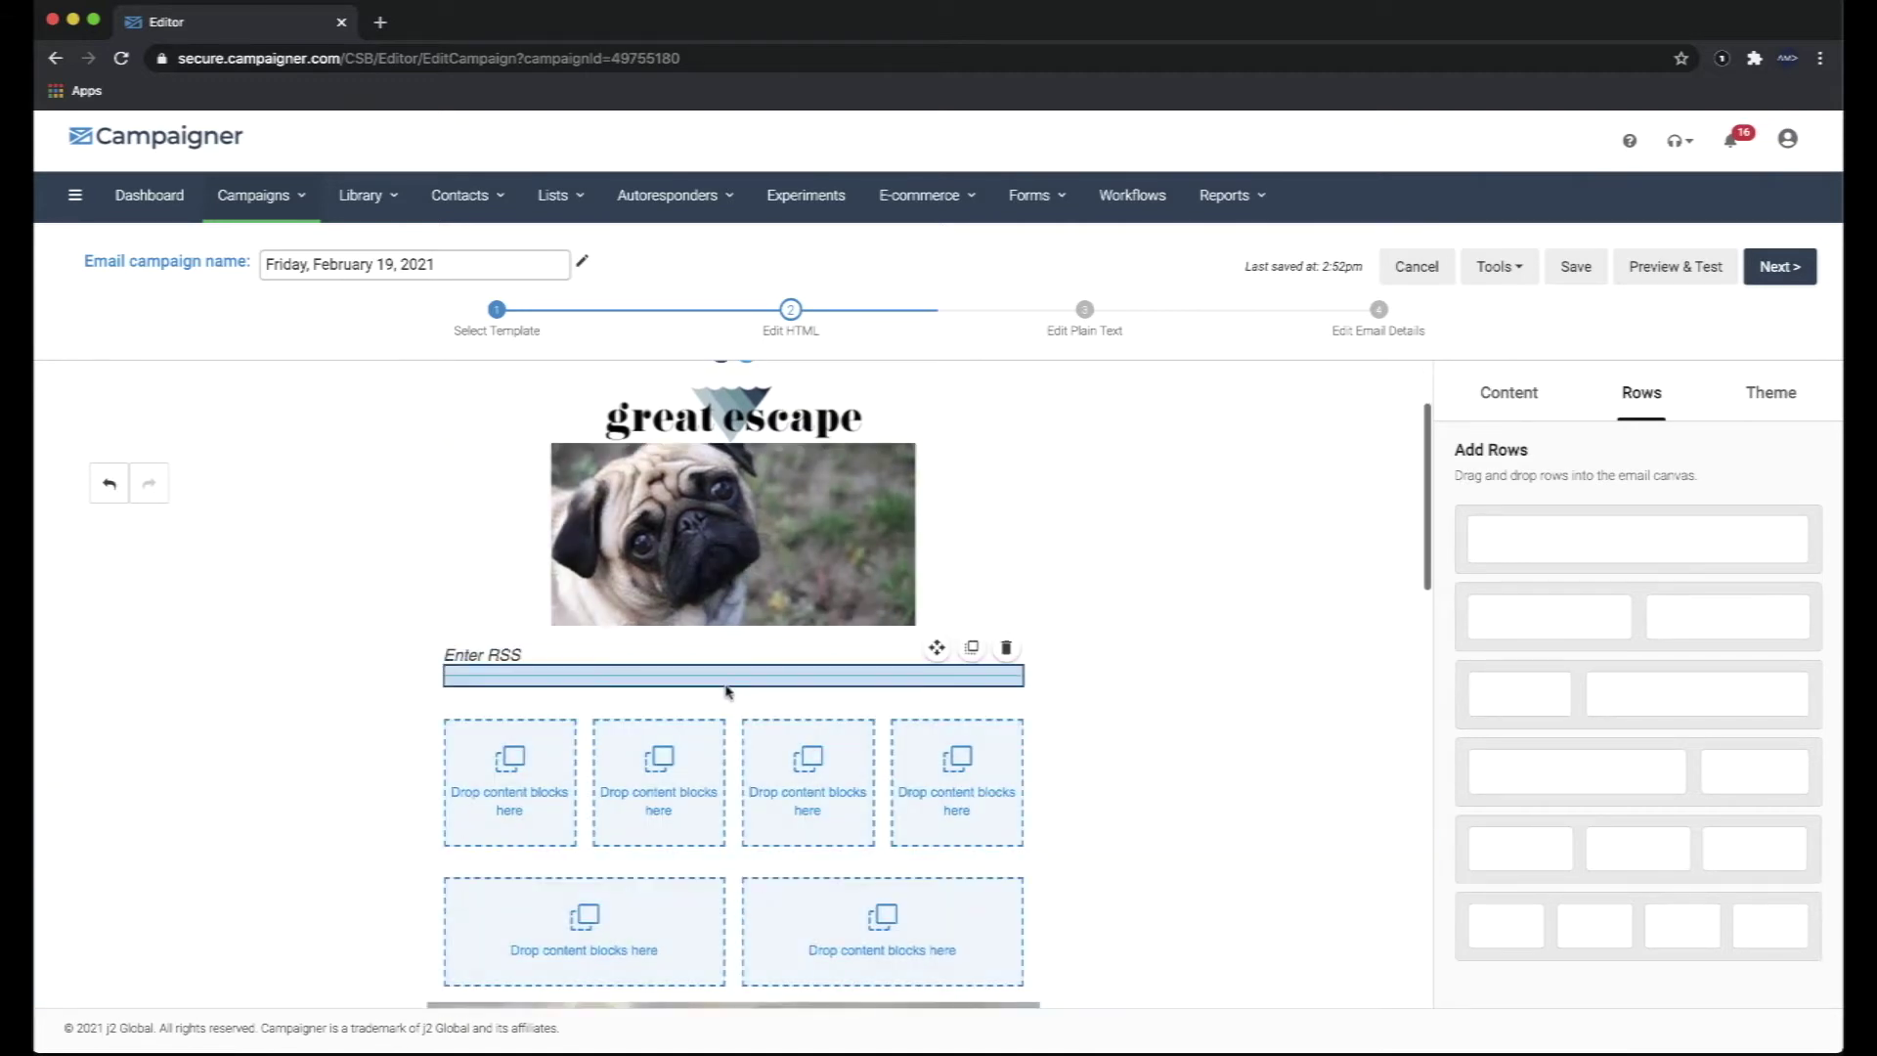
scroll(721, 930, down, 5)
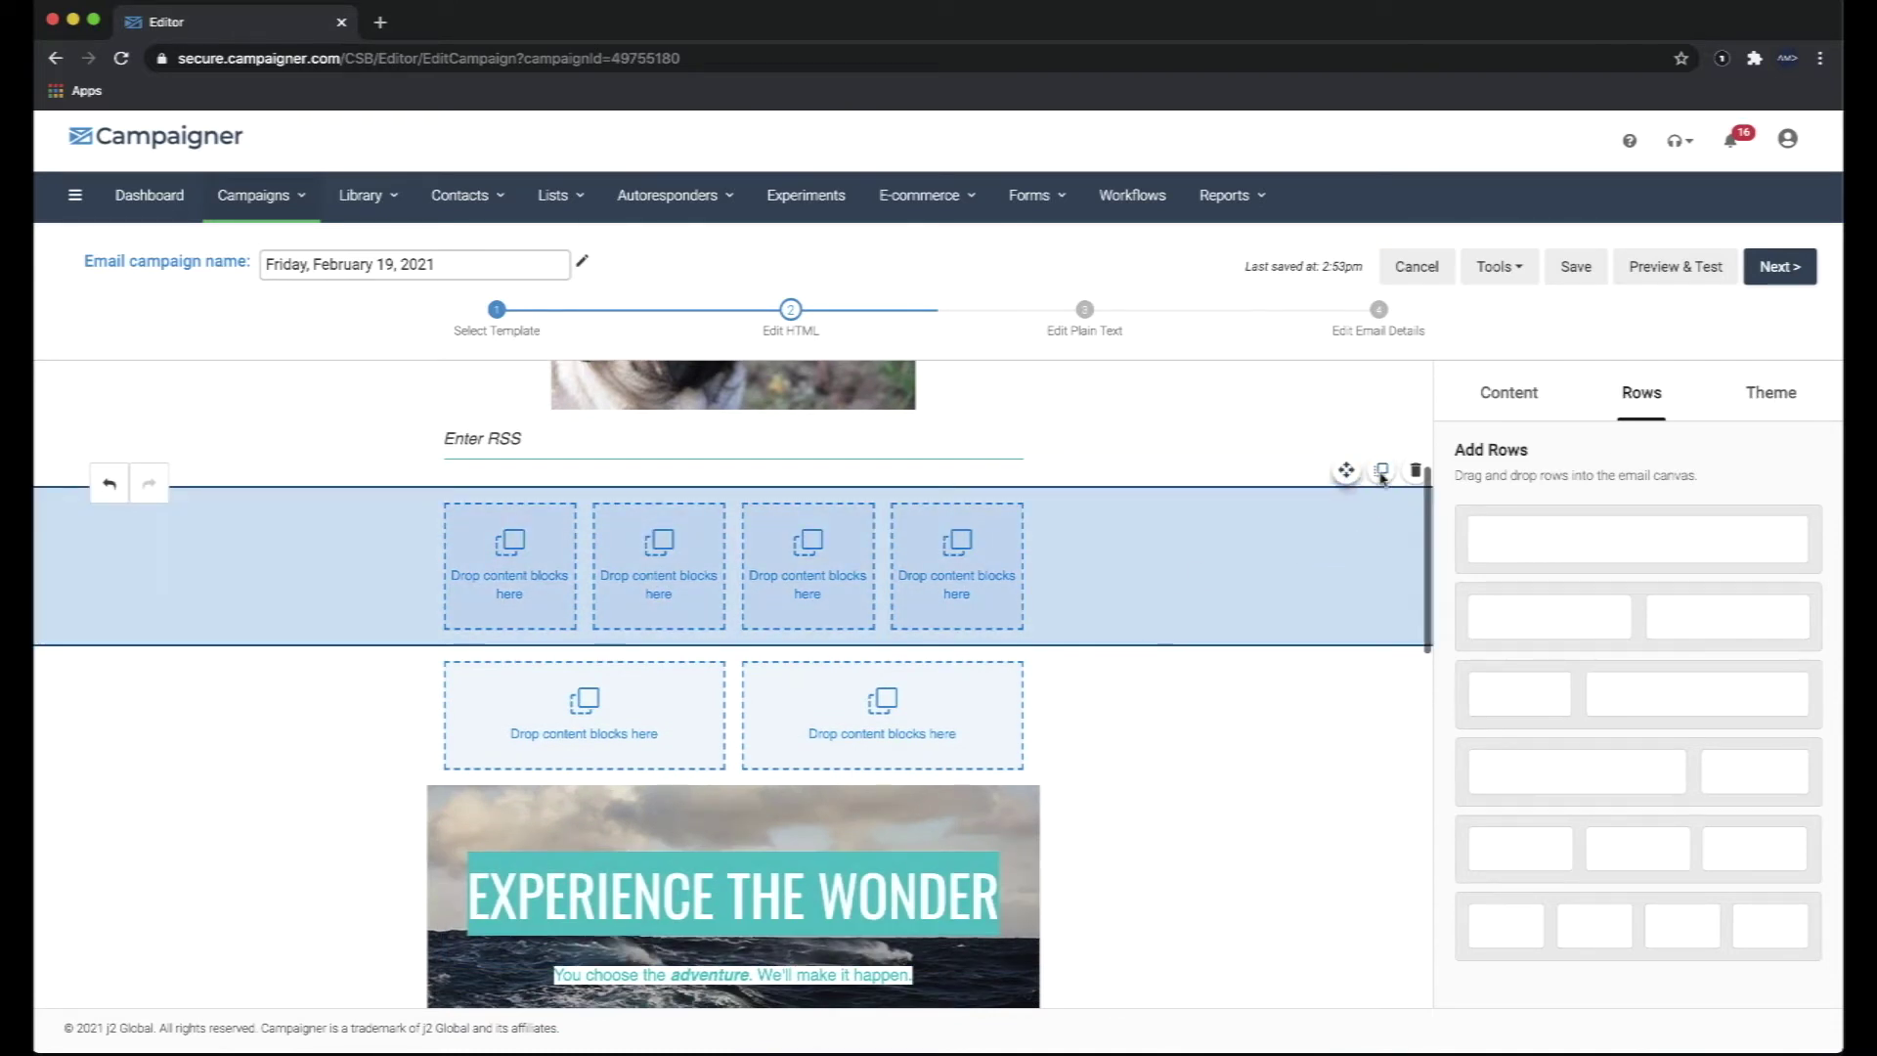
click(1416, 473)
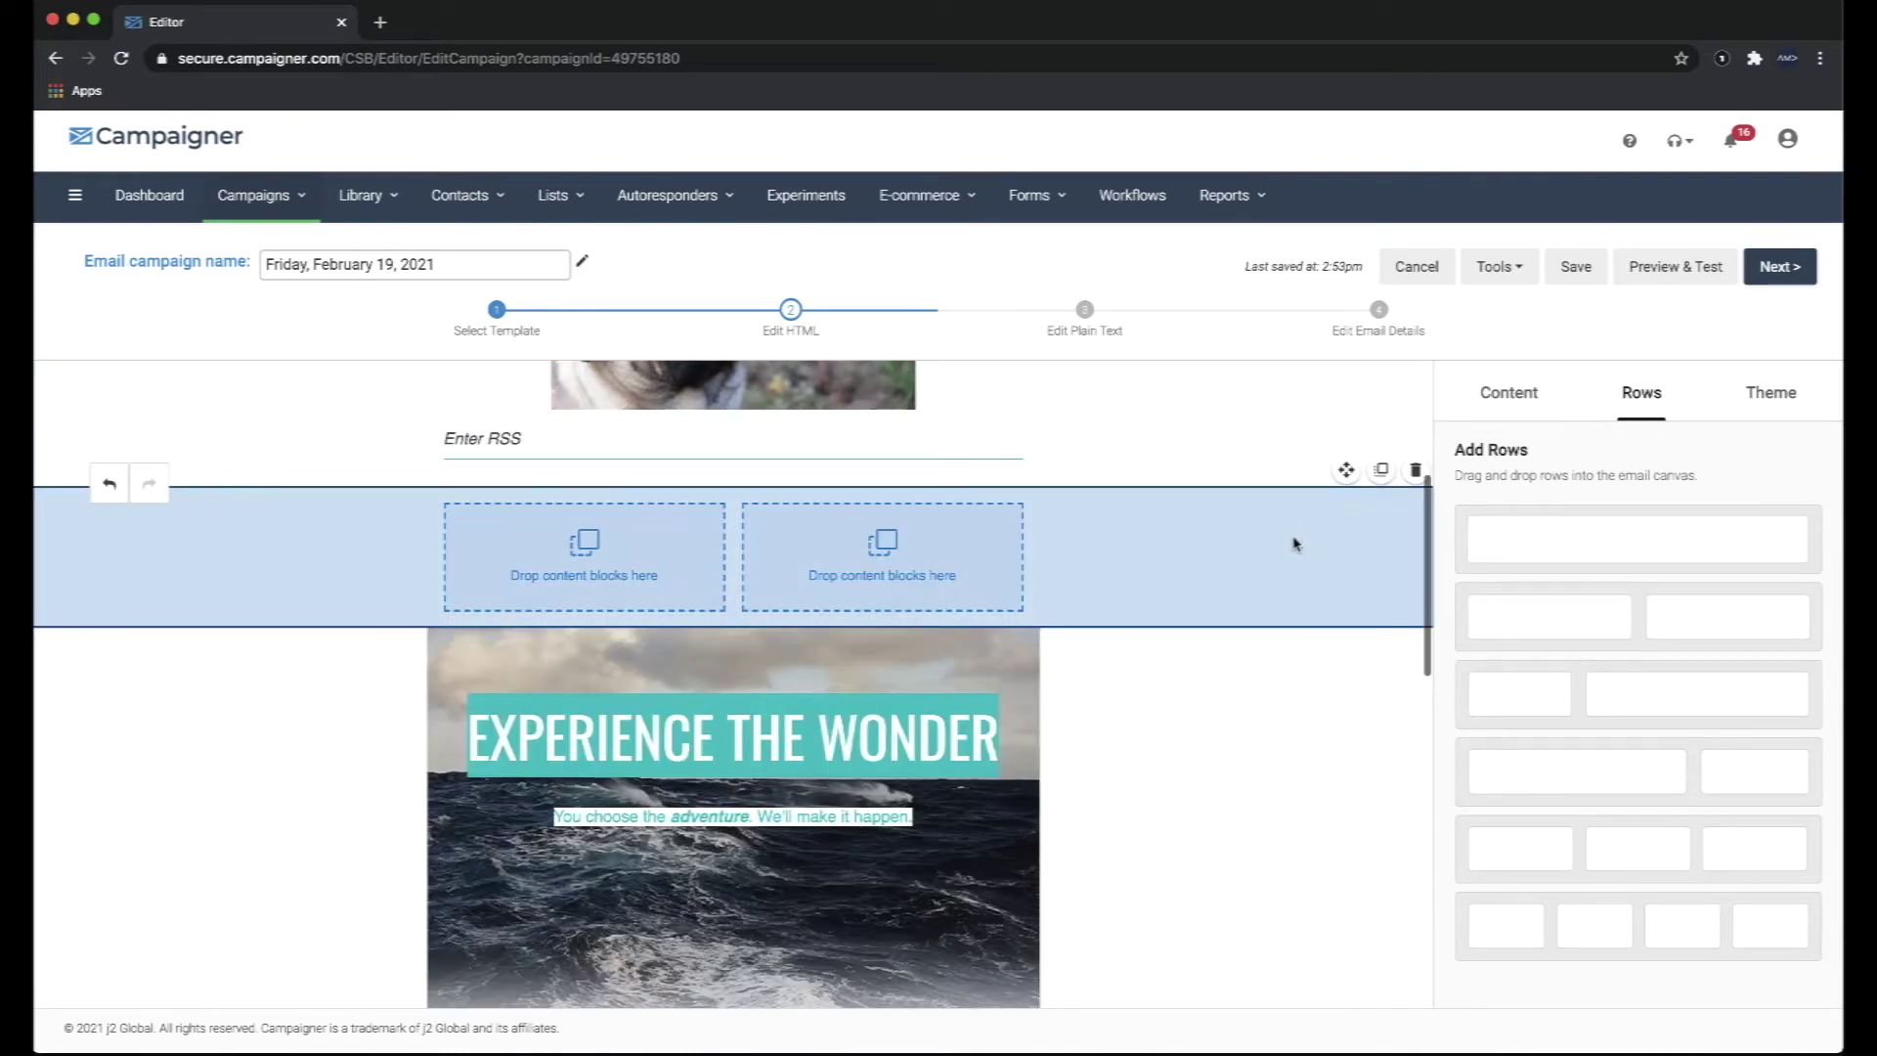
click(1415, 472)
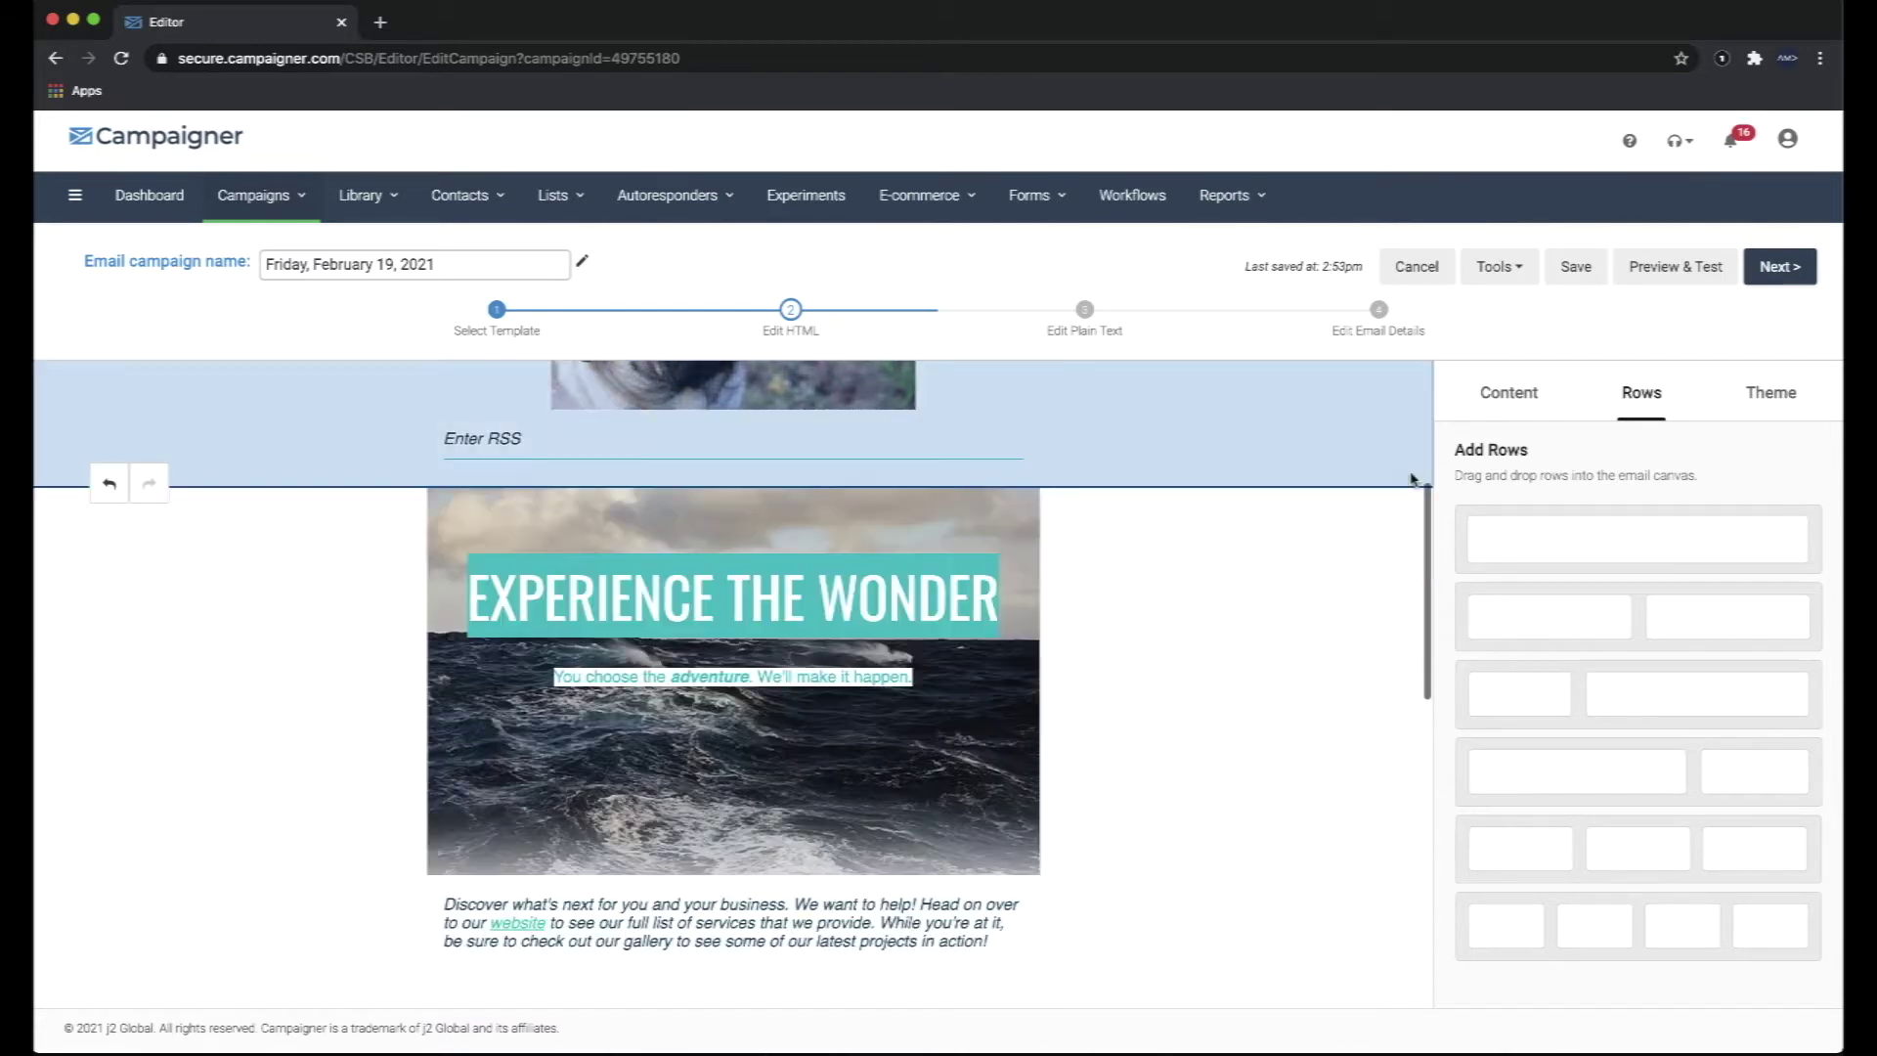
Preview the Red, White & Blue and Graduation Day themes on the email, and apply Graduation Day.
click(1766, 401)
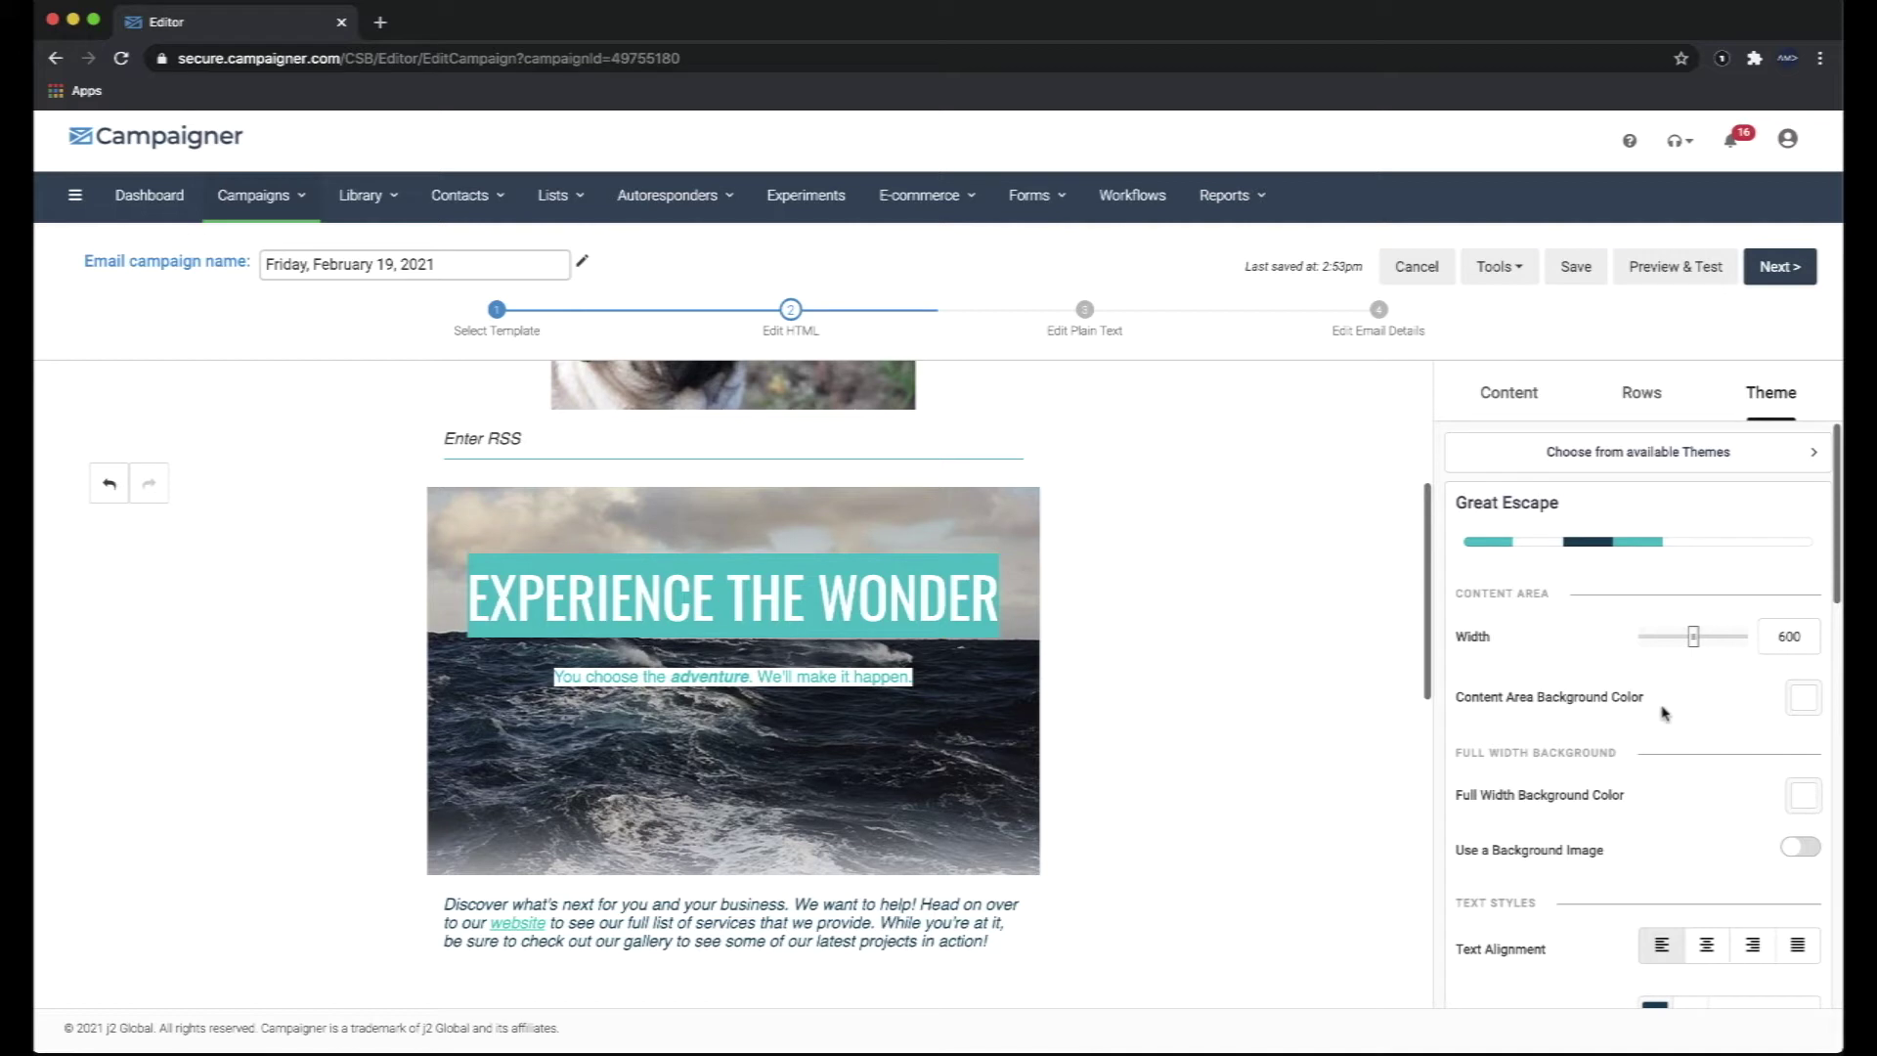
click(1610, 468)
scroll(1591, 608, down, 3)
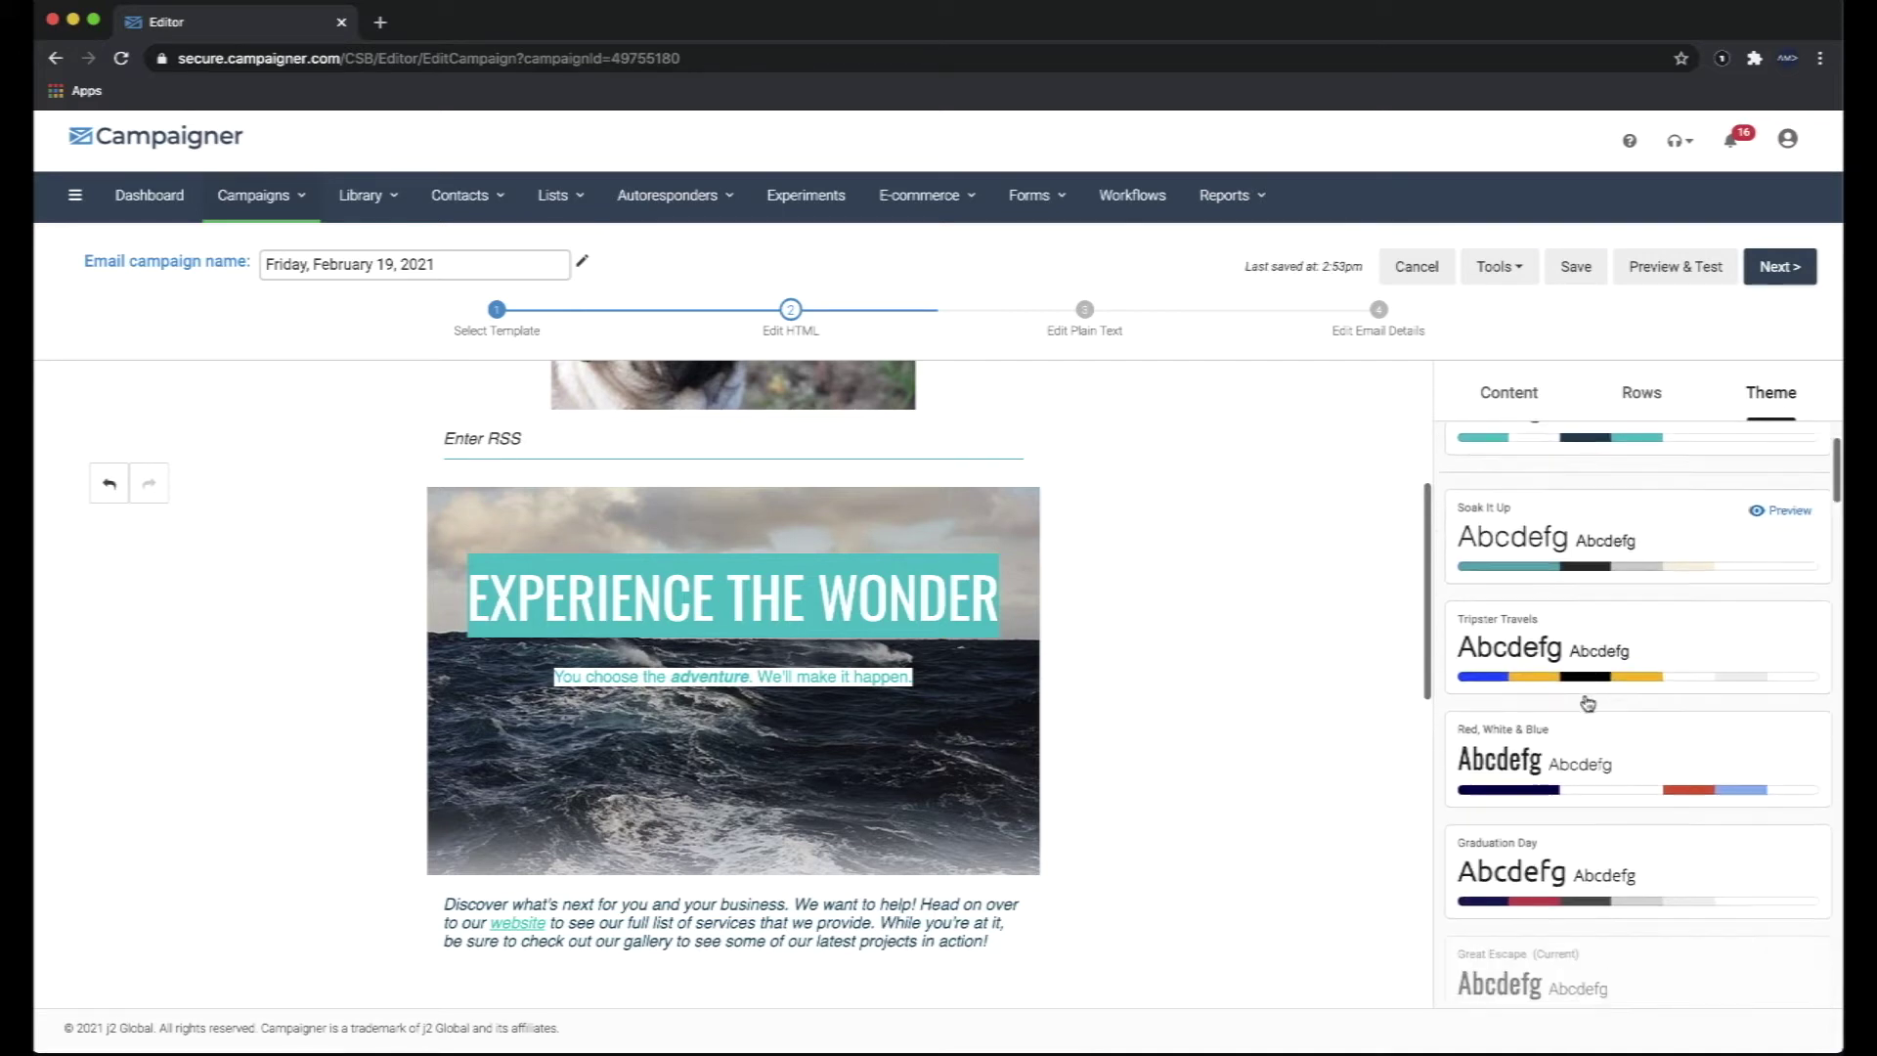
click(1584, 765)
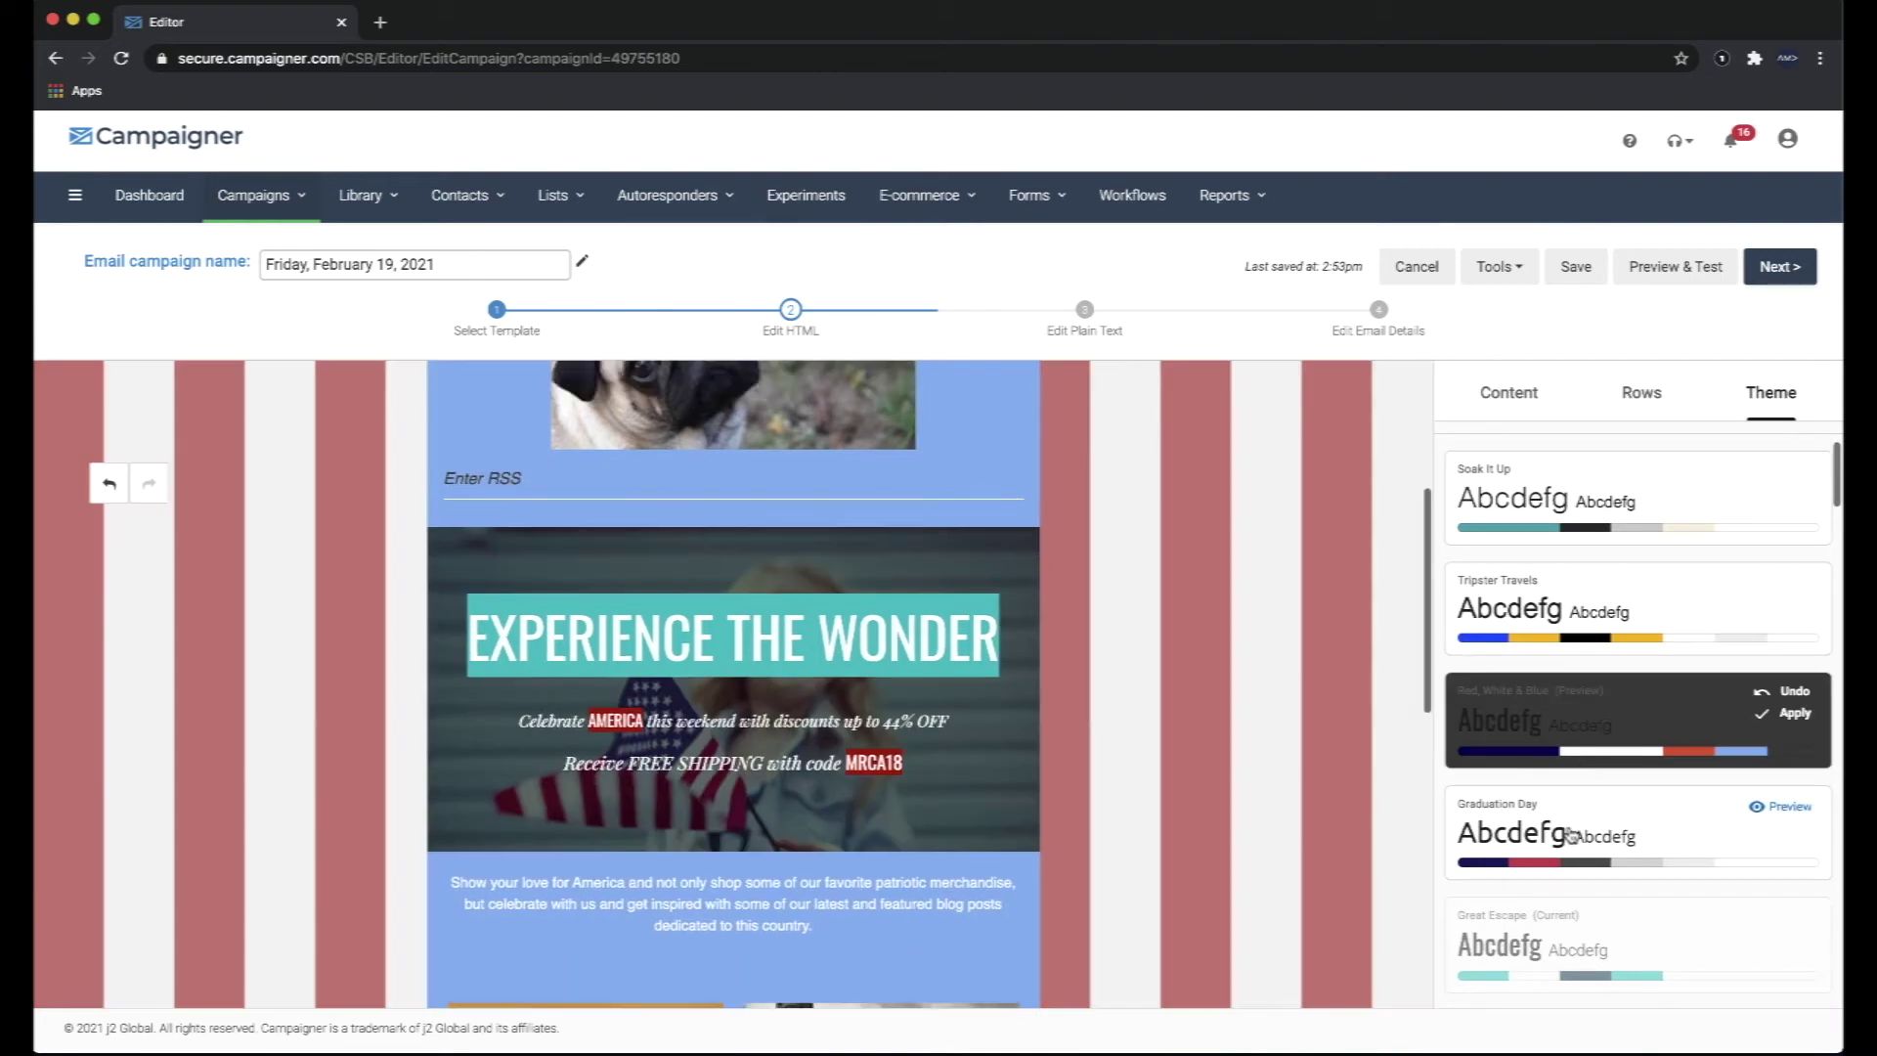
click(1569, 827)
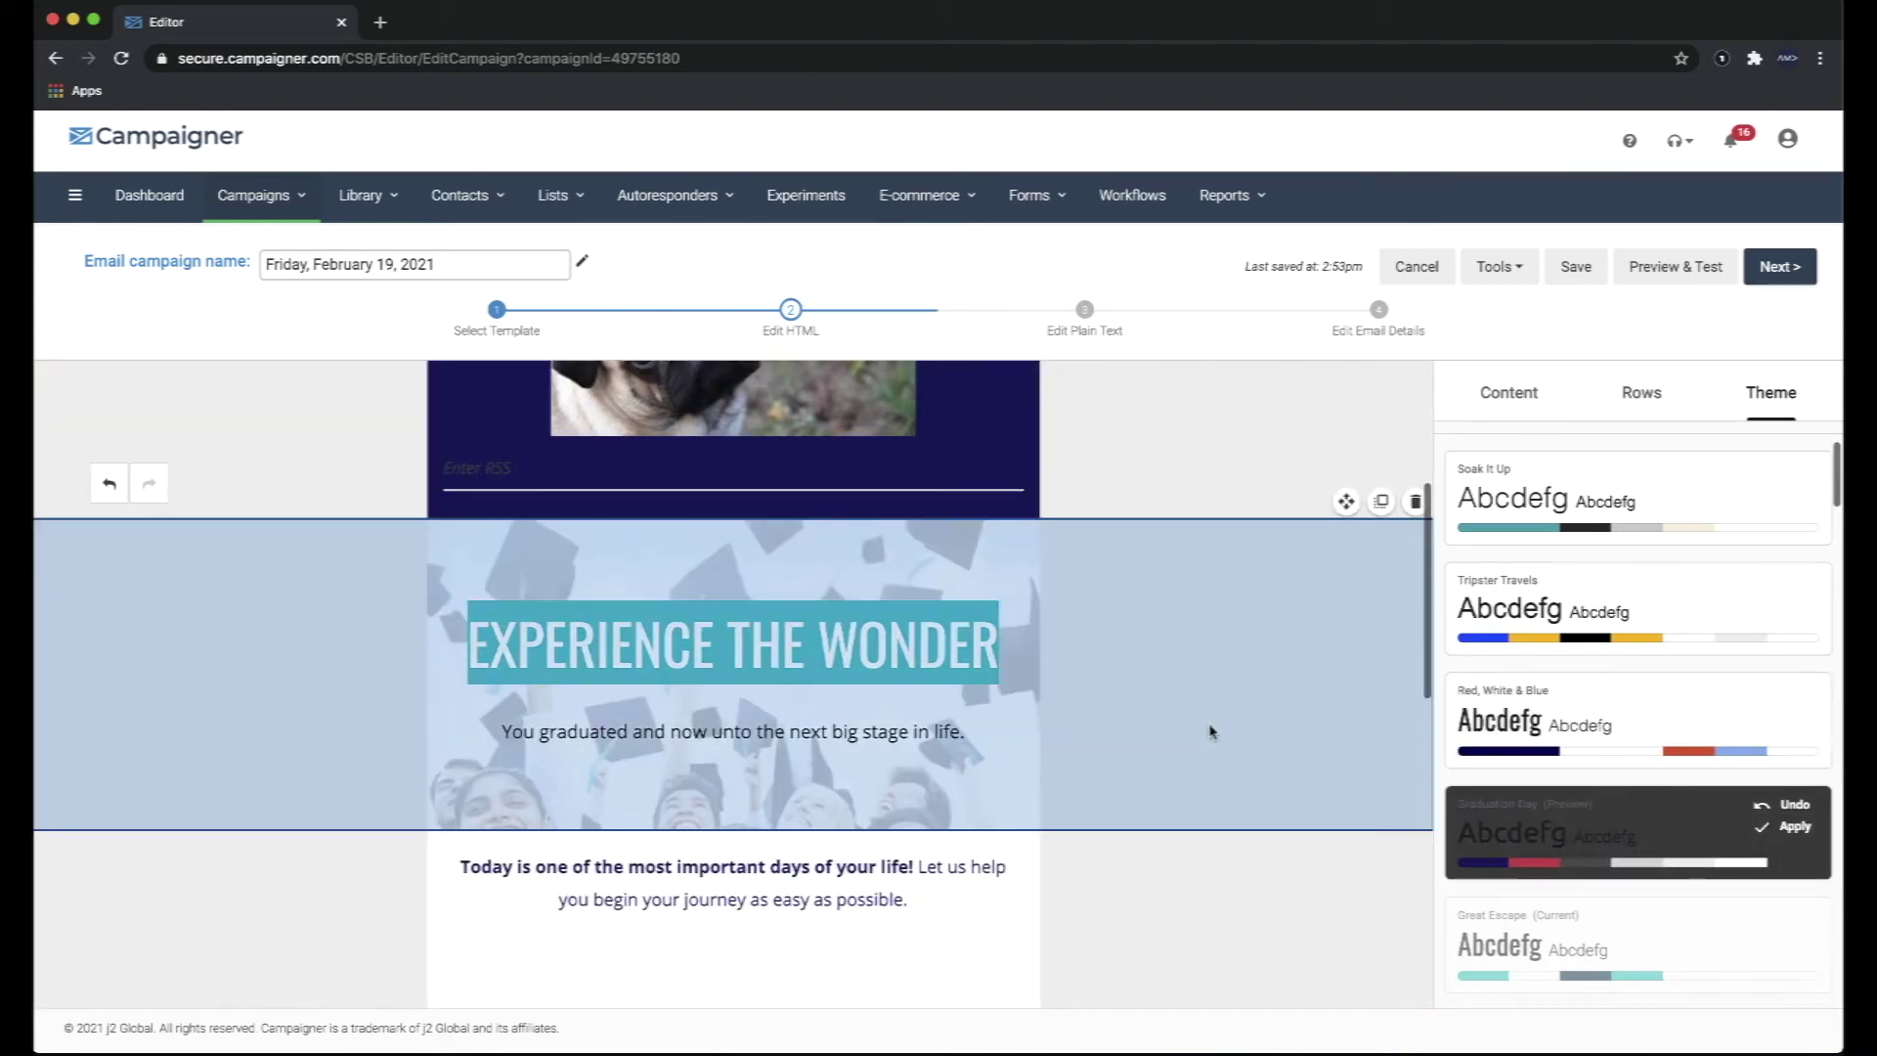
scroll(1210, 732, up, 2)
scroll(1211, 732, up, 2)
scroll(1210, 734, down, 3)
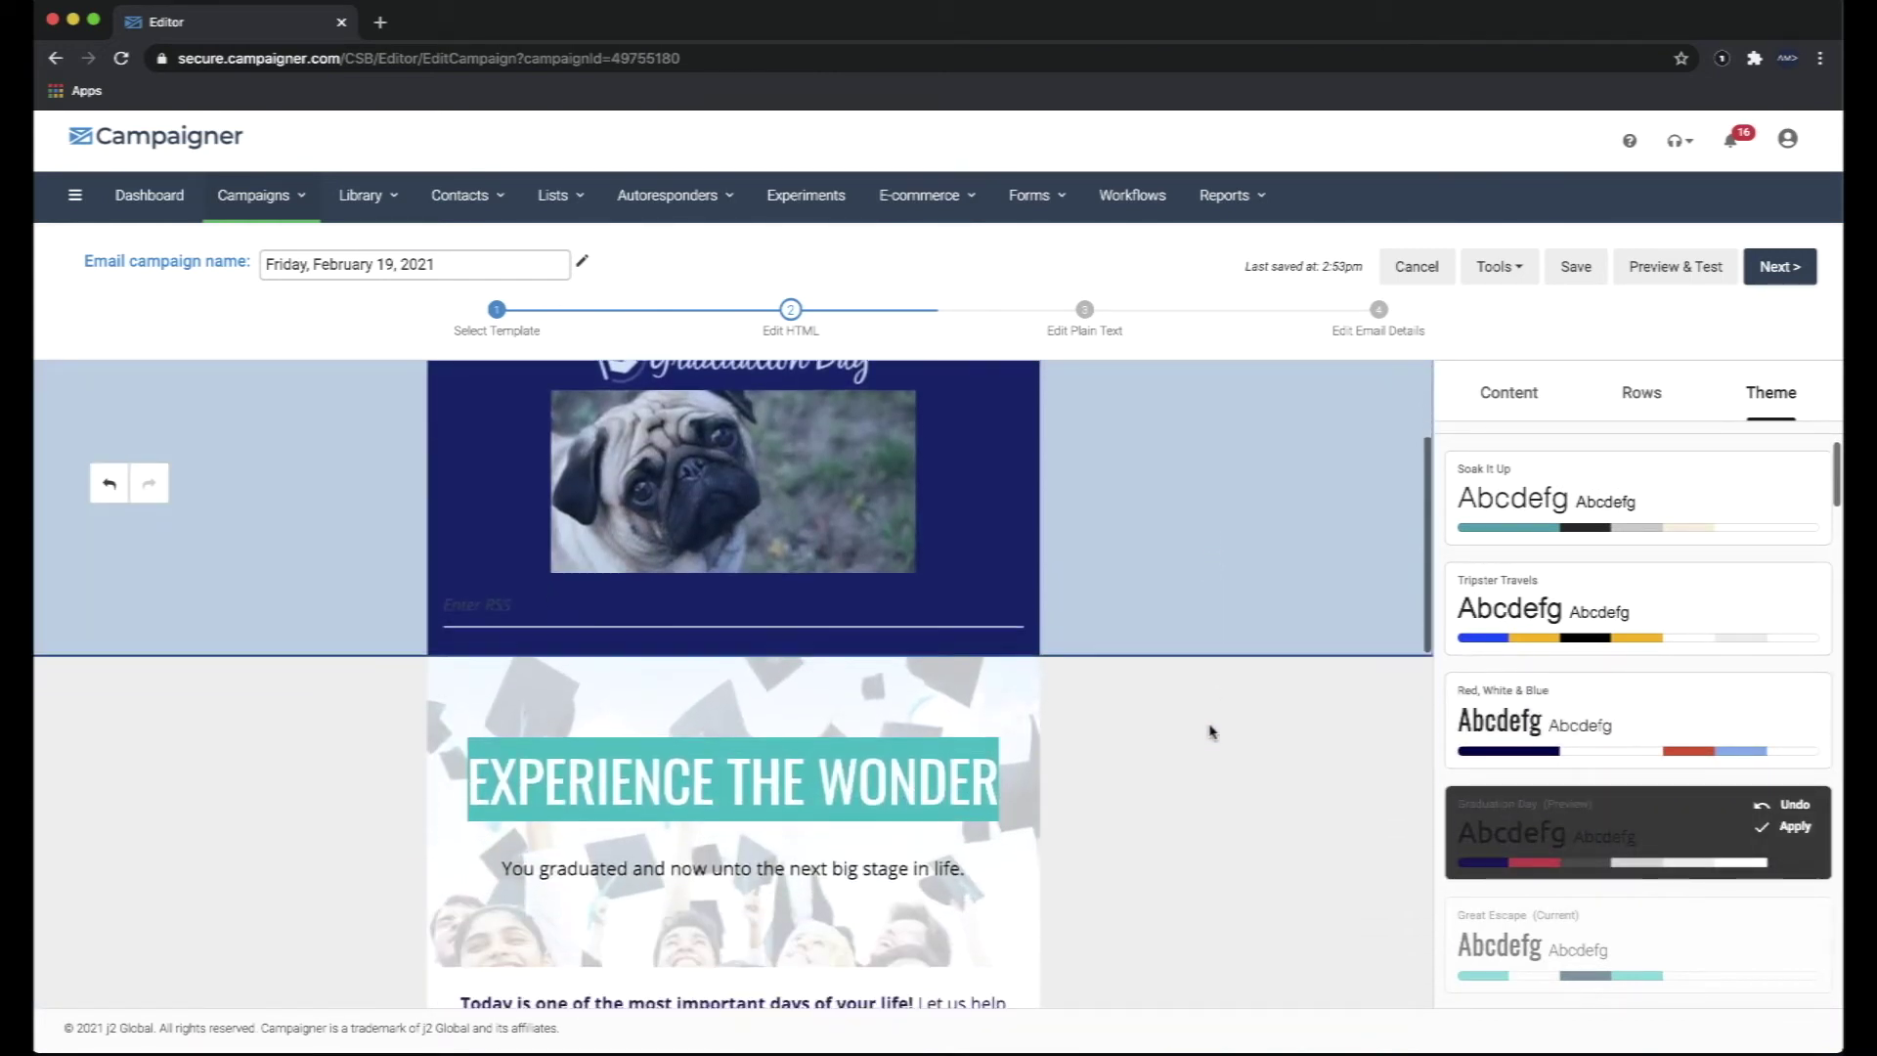
click(1794, 829)
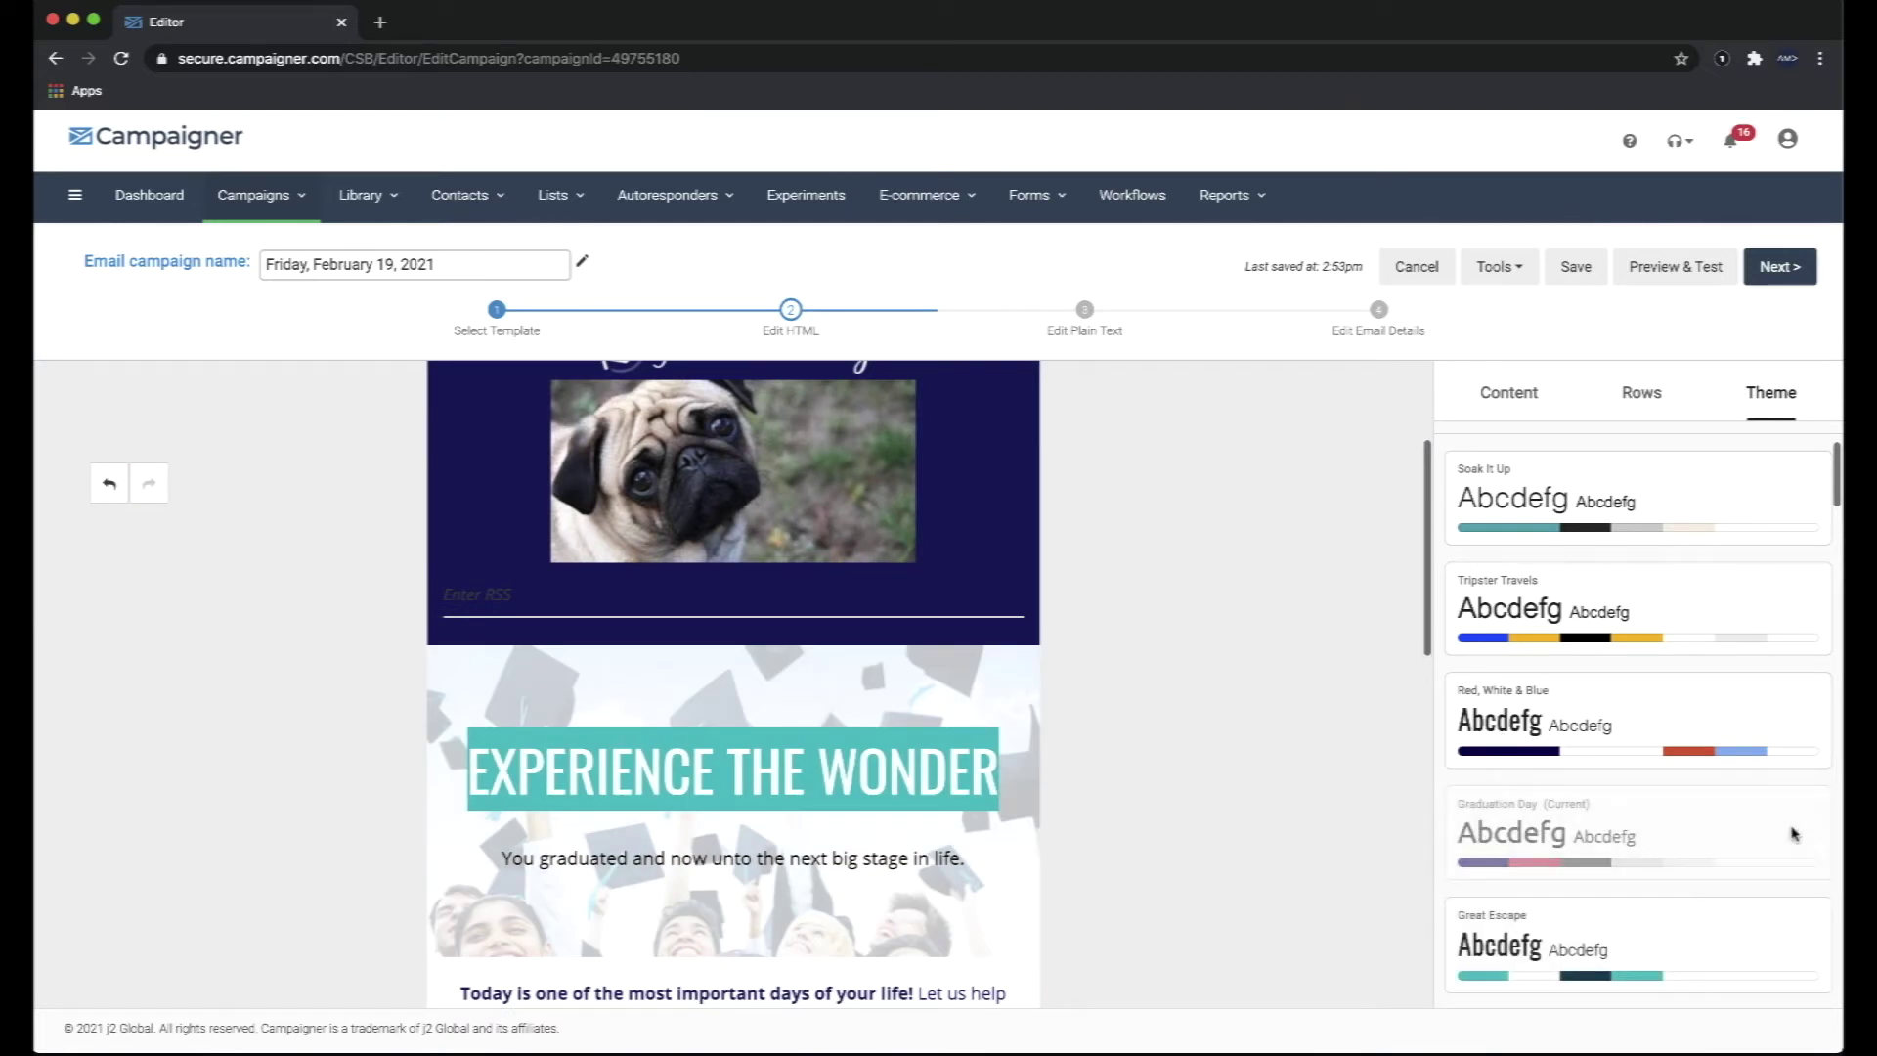
Preview the Red, White & Blue theme again, and reapply the Great Escape theme to the email.
click(1688, 702)
scroll(1635, 558, up, 2)
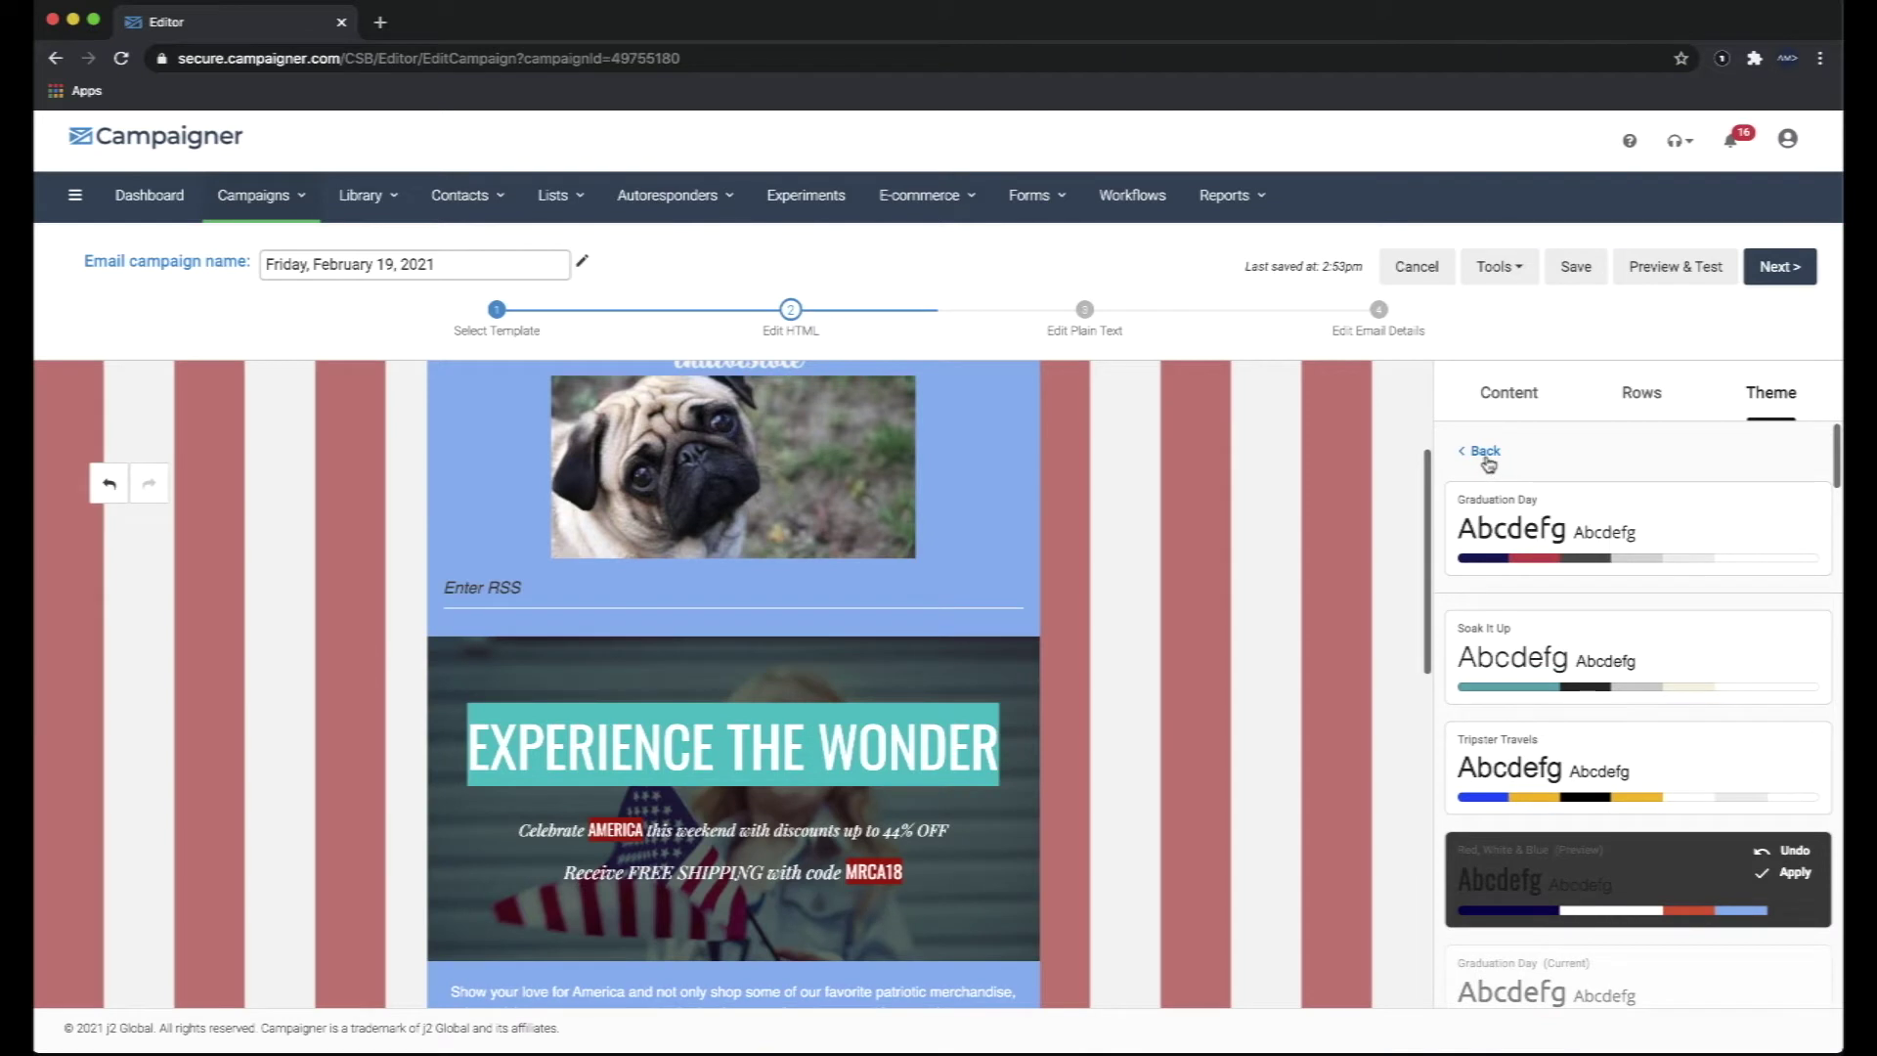
scroll(1555, 774, down, 3)
click(1584, 847)
click(1795, 849)
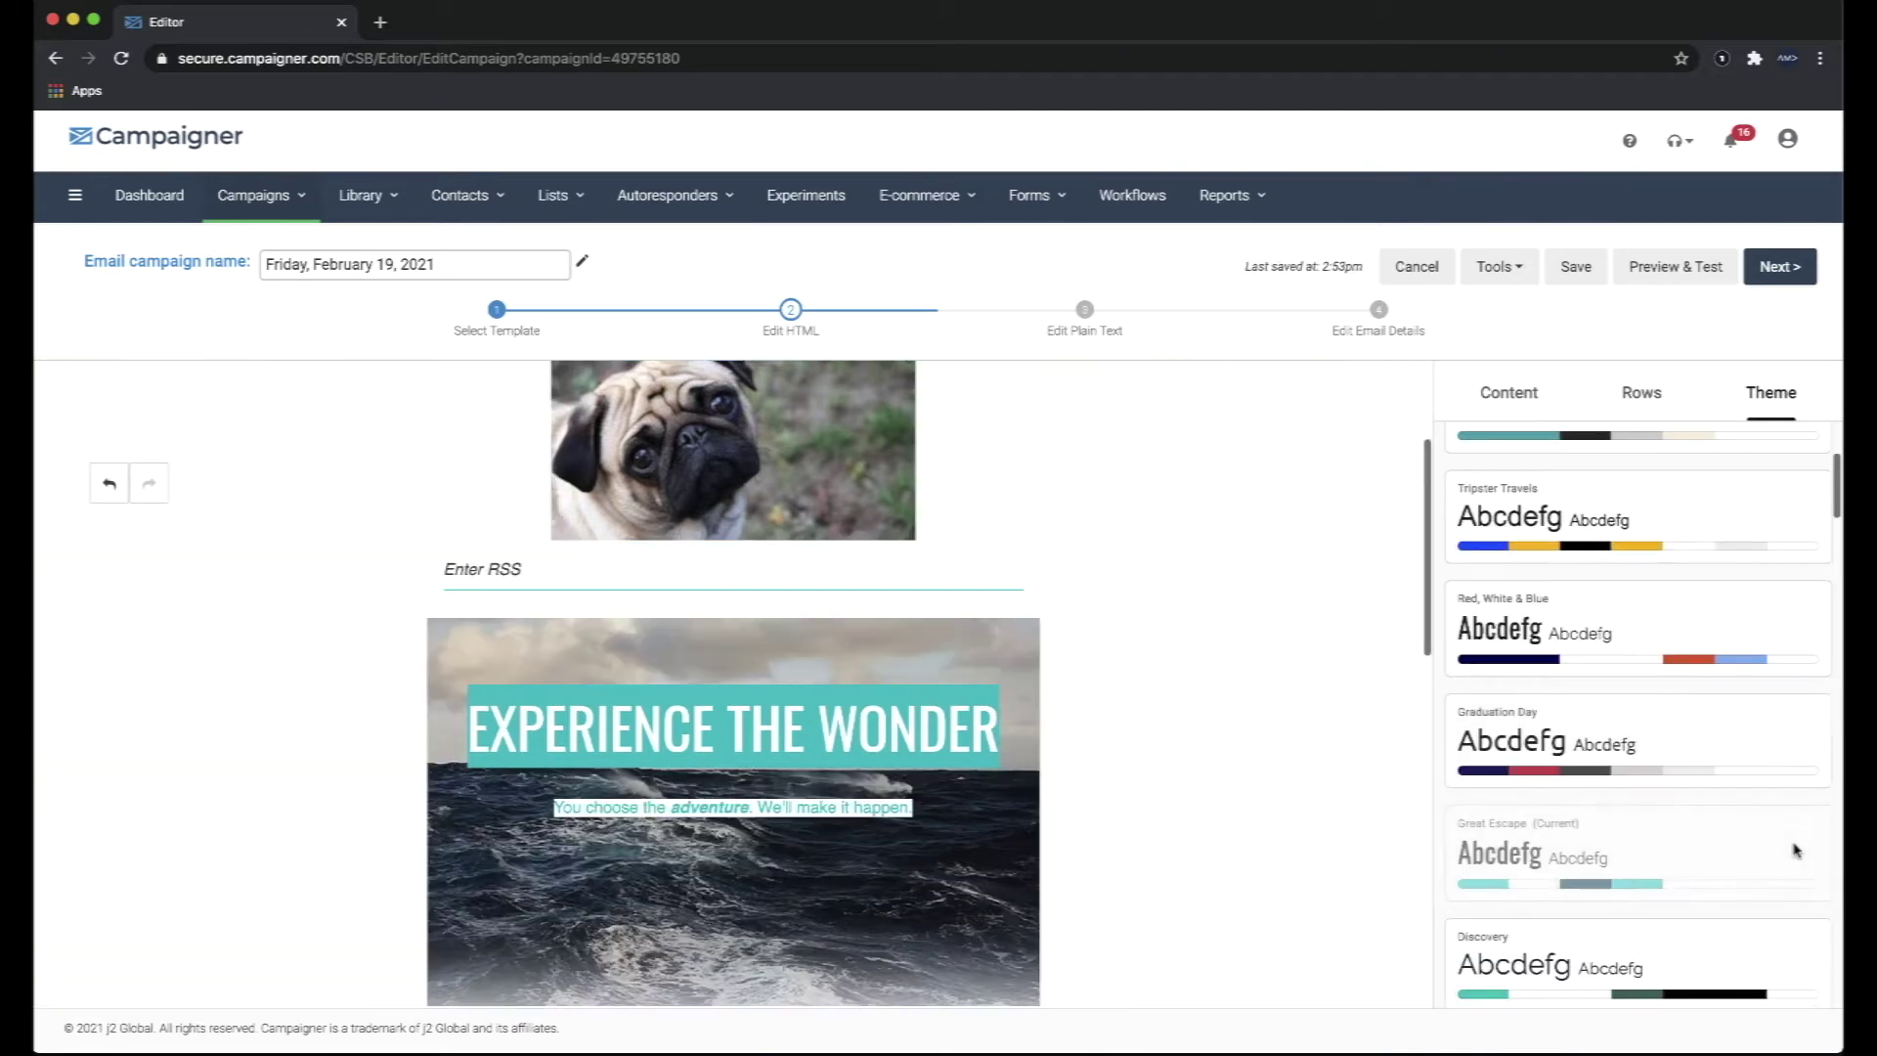
Leave the list of available themes and examine the Great Escape theme's content area, background and text style settings.
scroll(1680, 858, up, 3)
click(1482, 451)
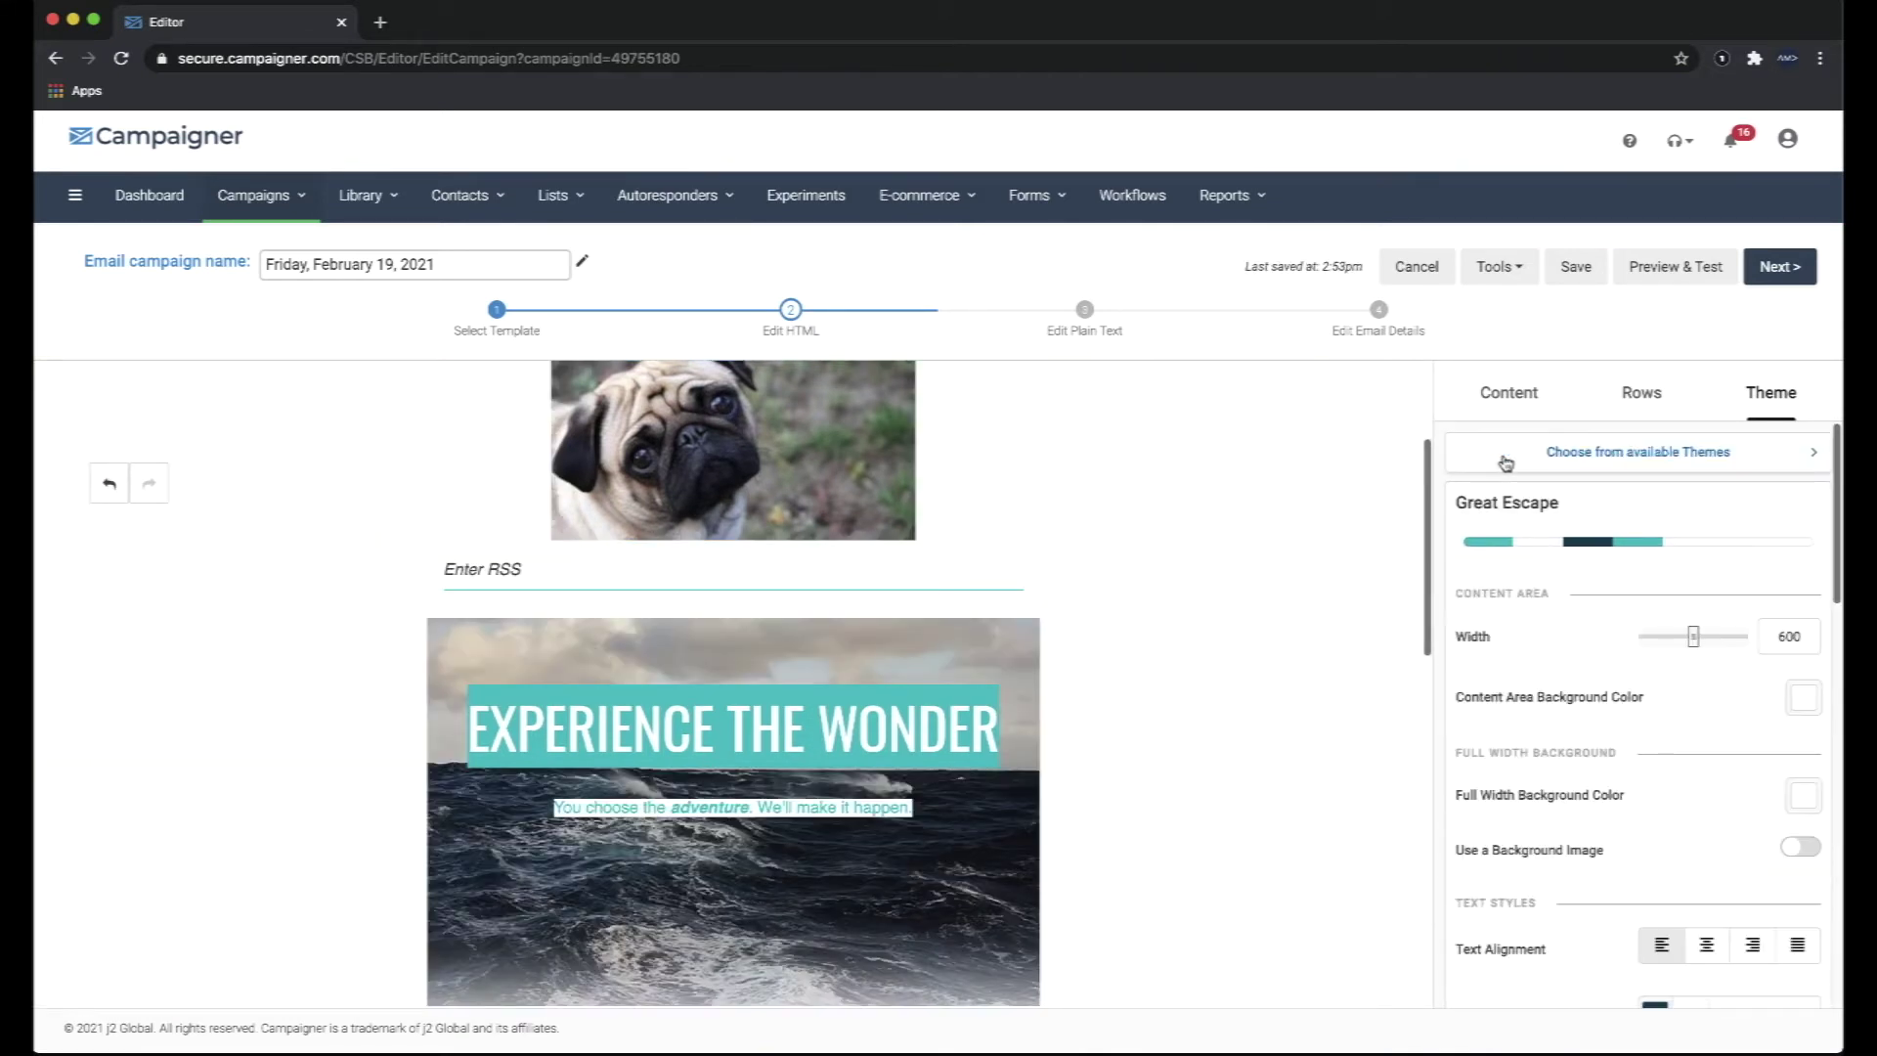
scroll(1630, 796, down, 3)
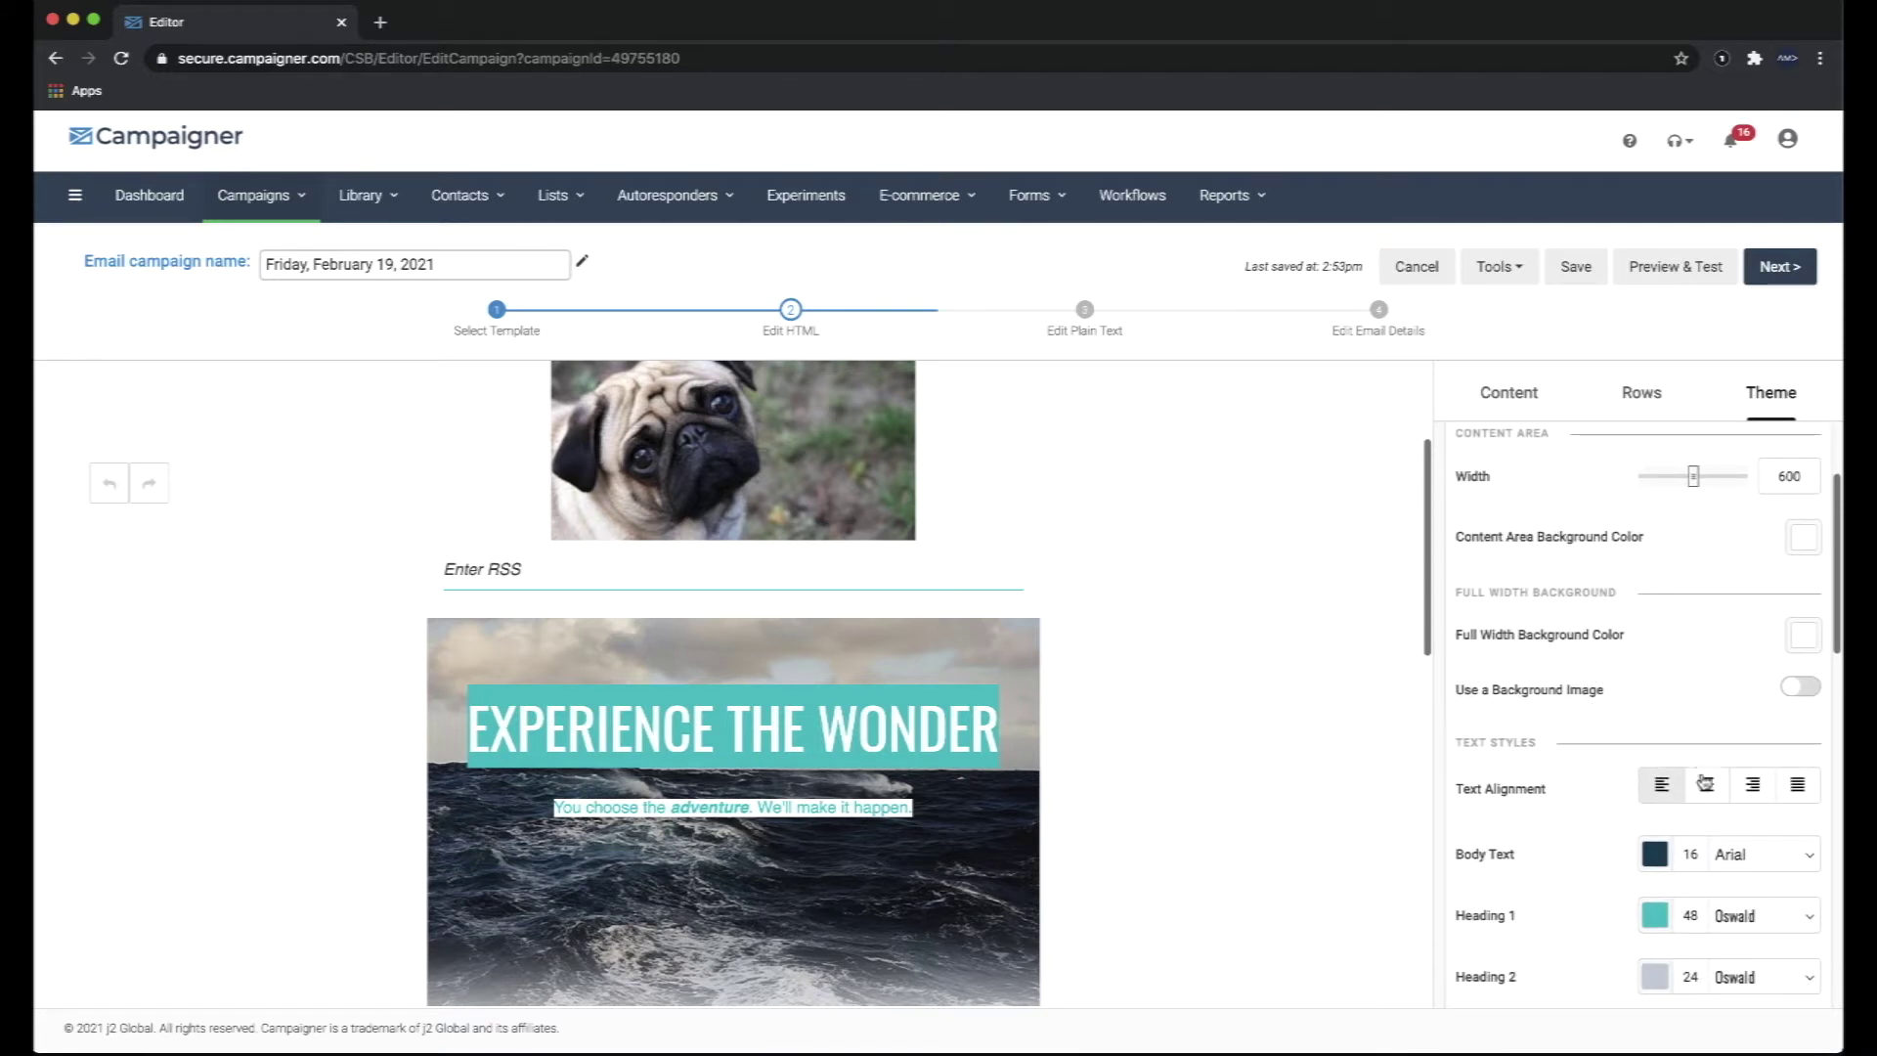
Set the theme's body text font to Arvo.
scroll(1731, 767, down, 3)
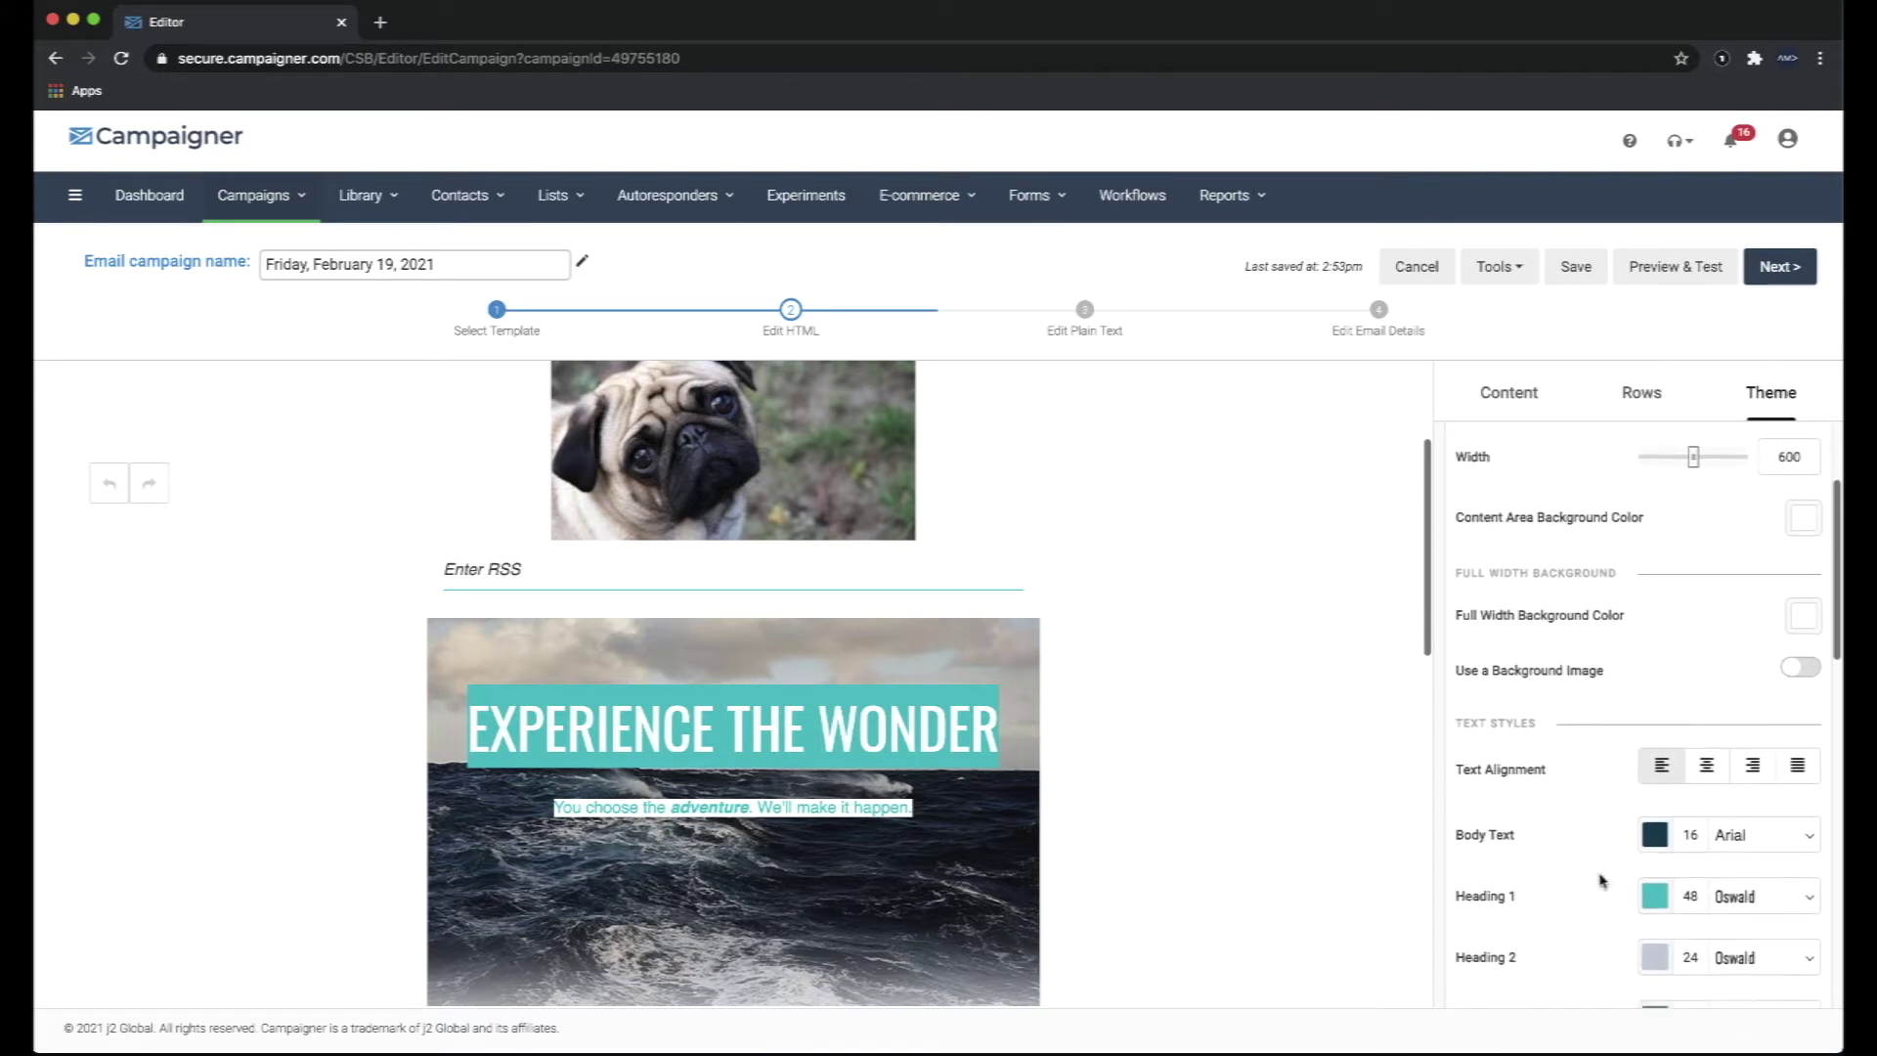
click(1756, 724)
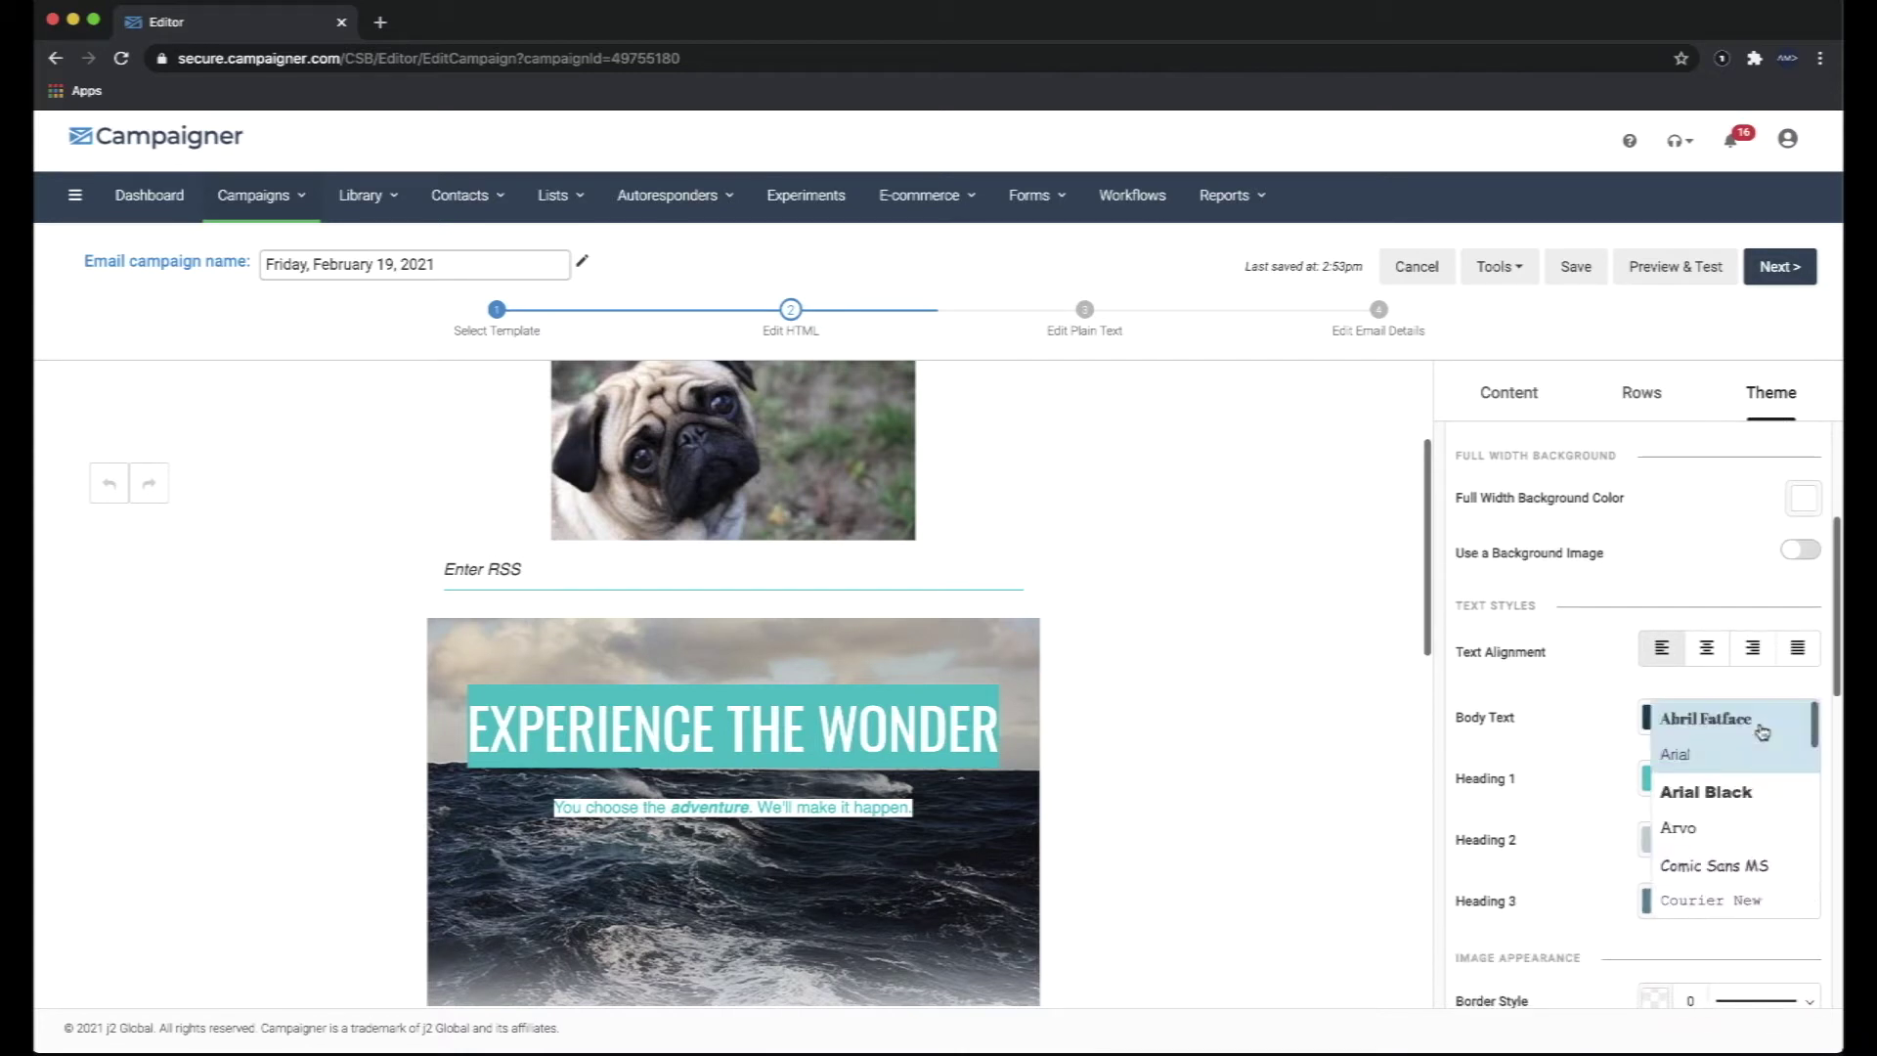
click(1706, 831)
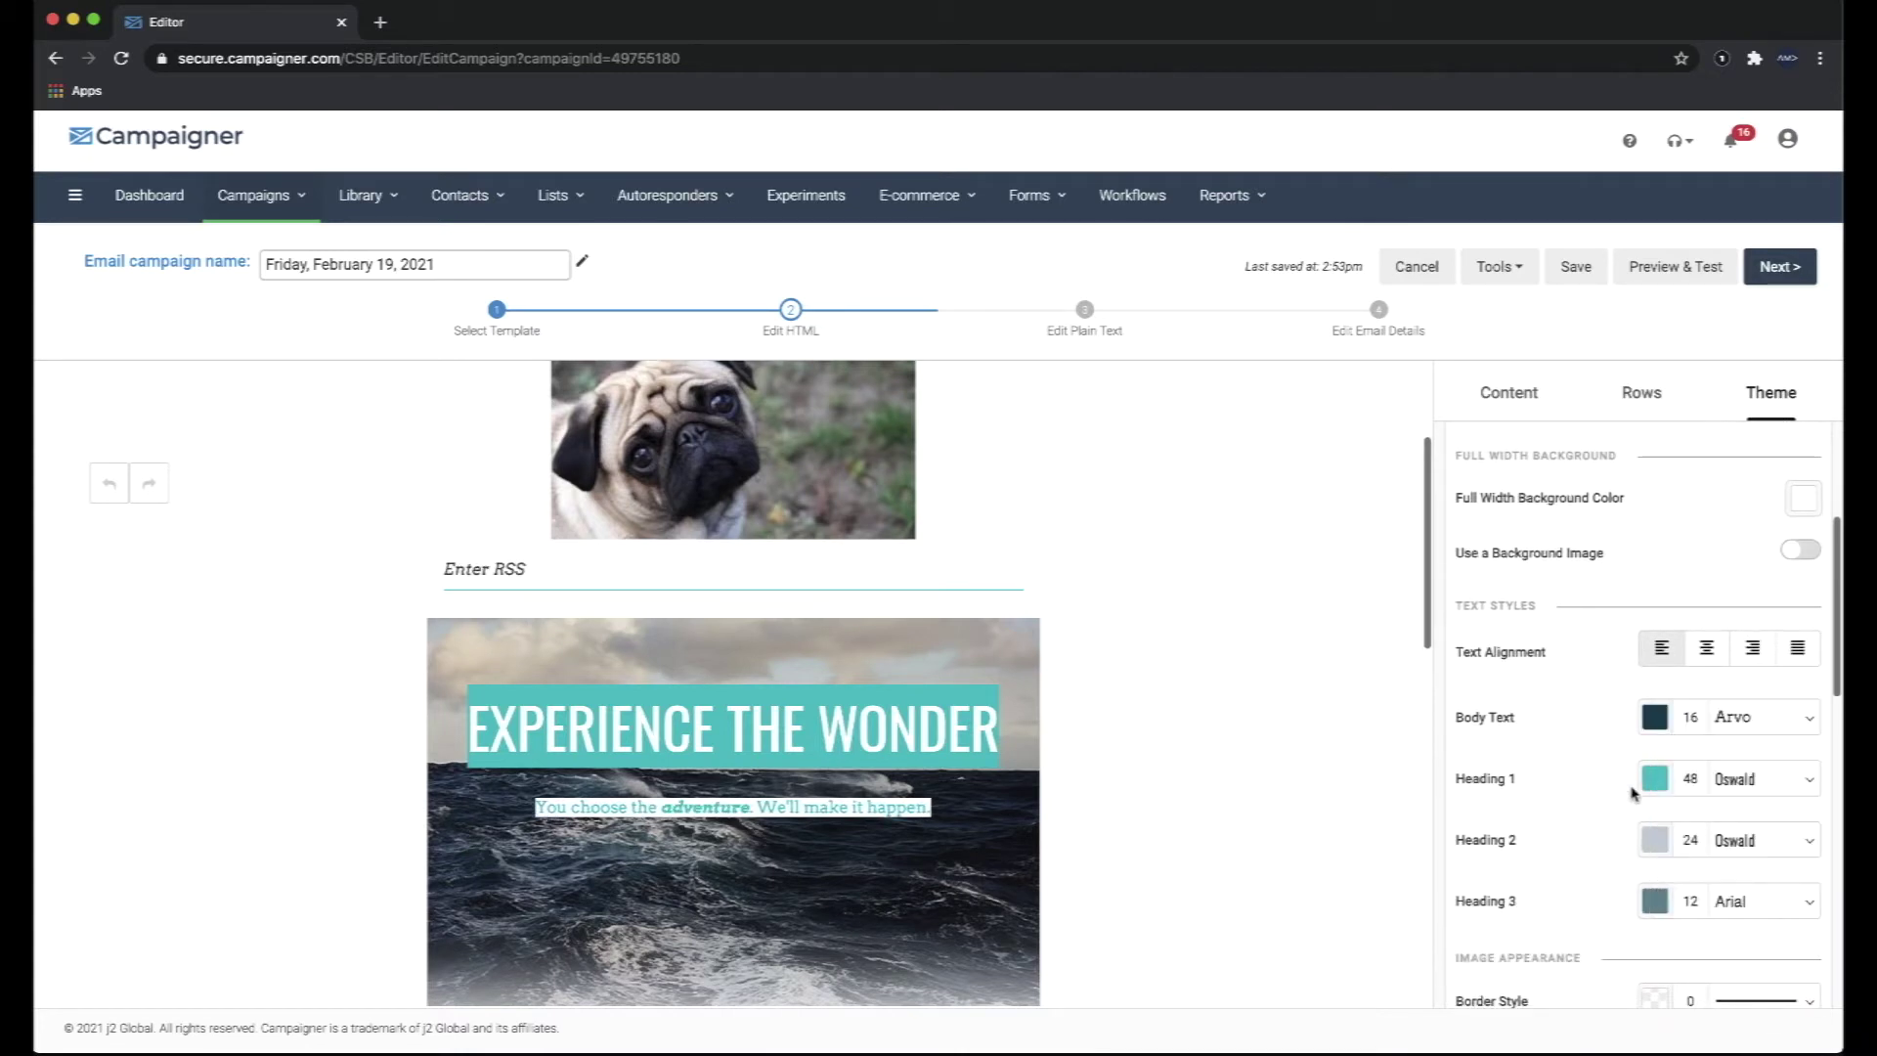
Set the theme's link color to #47B6BA and turn off link underlining.
scroll(1633, 792, down, 5)
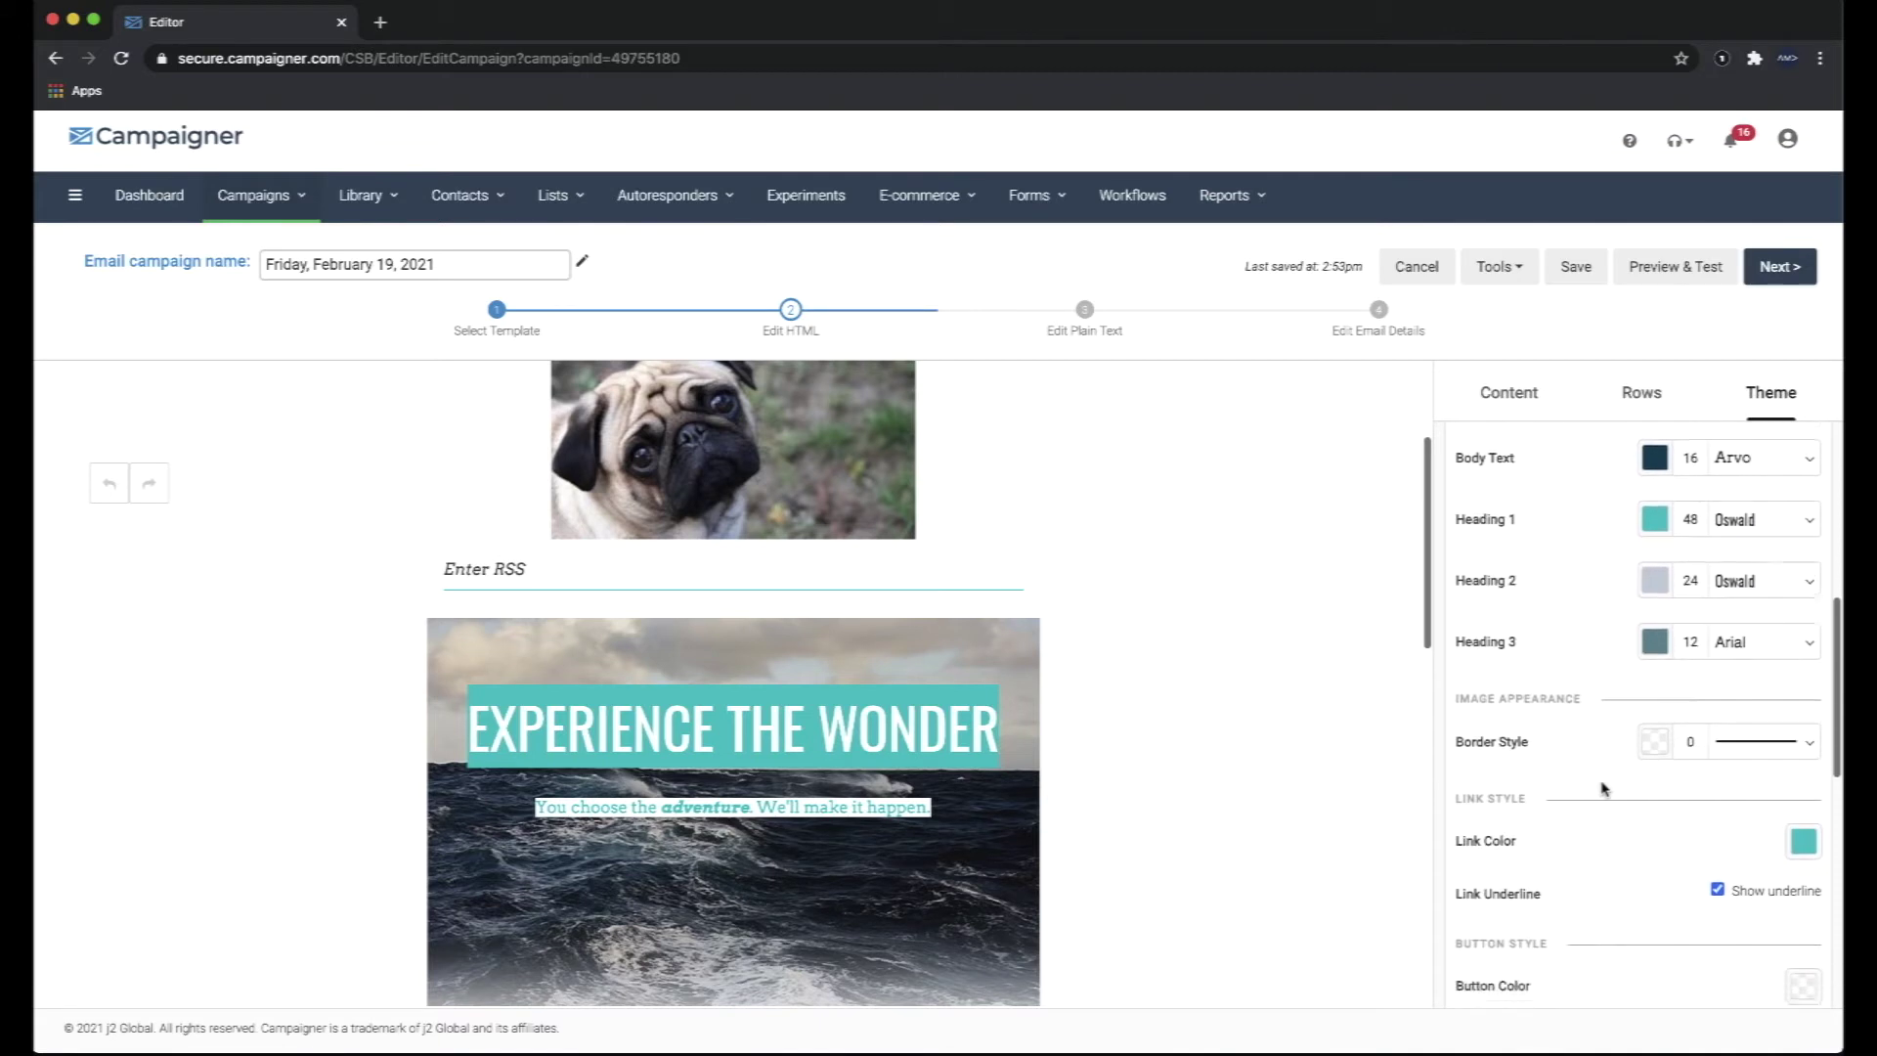
scroll(1602, 783, down, 1)
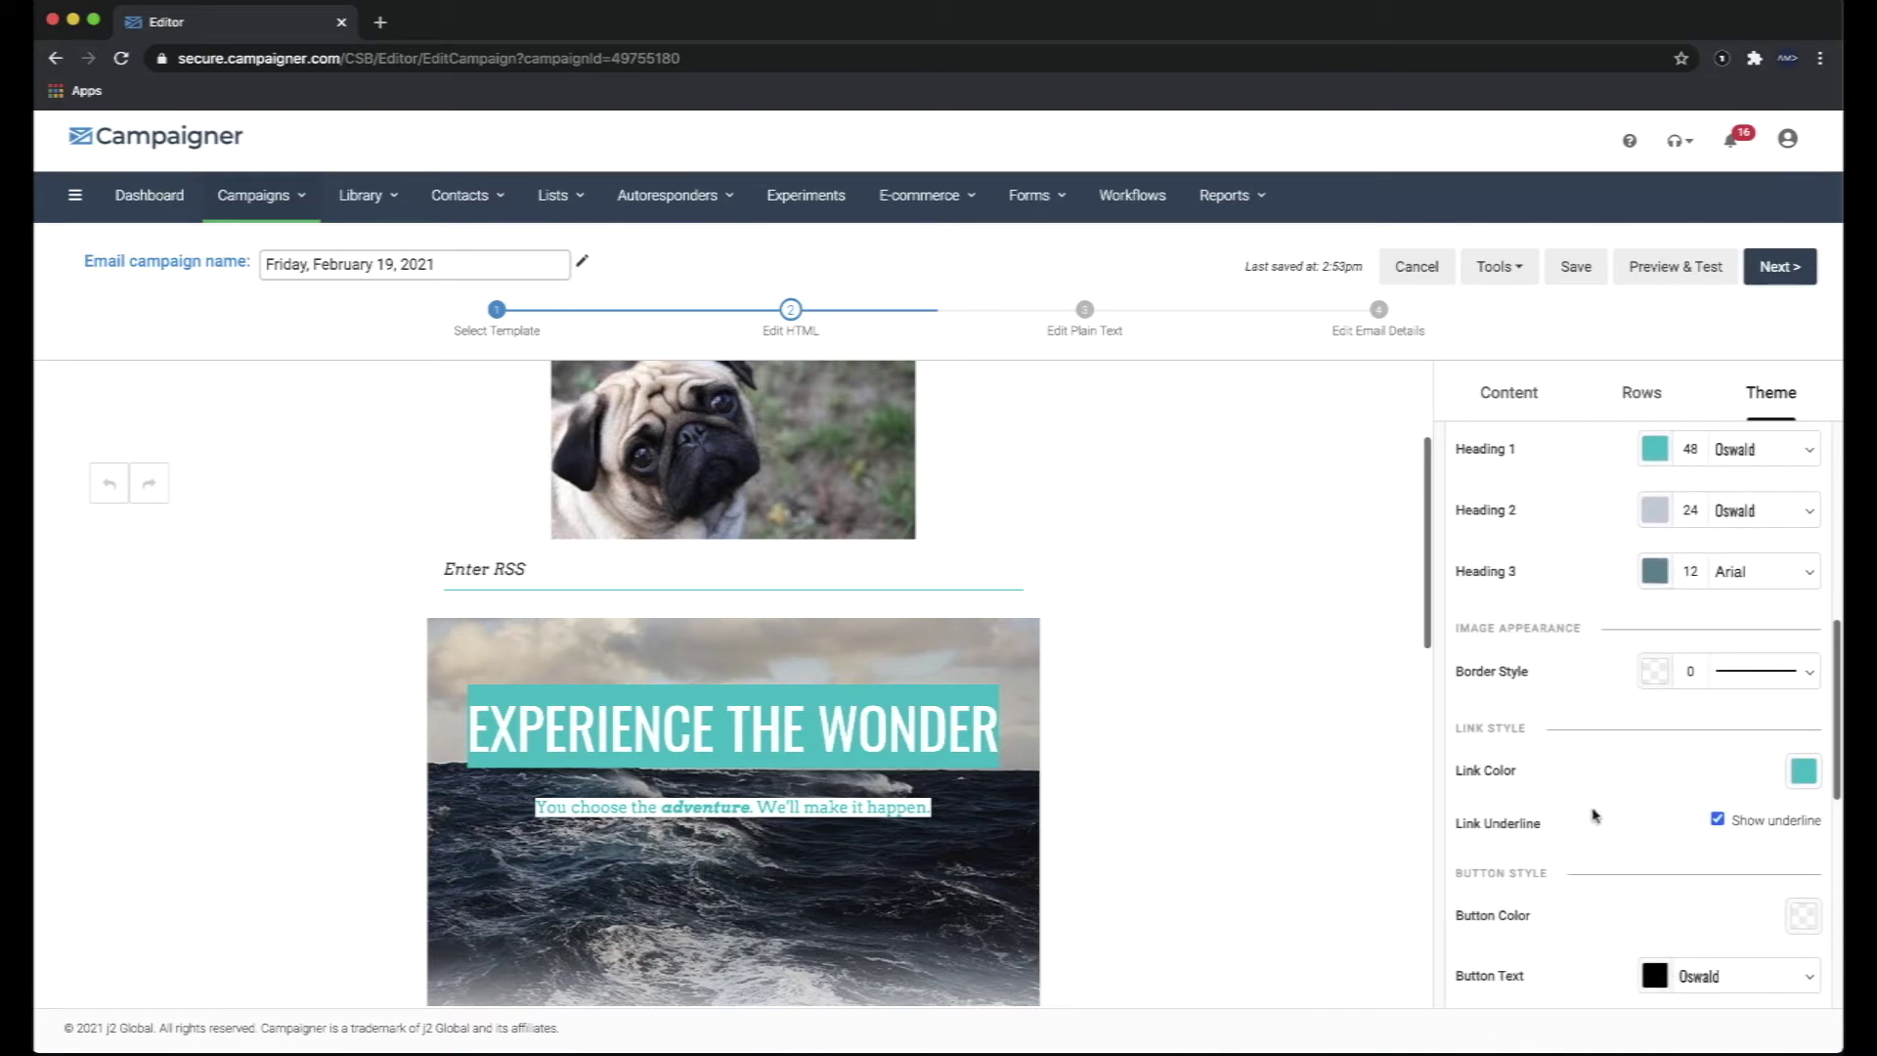
scroll(1594, 816, down, 1)
click(1797, 712)
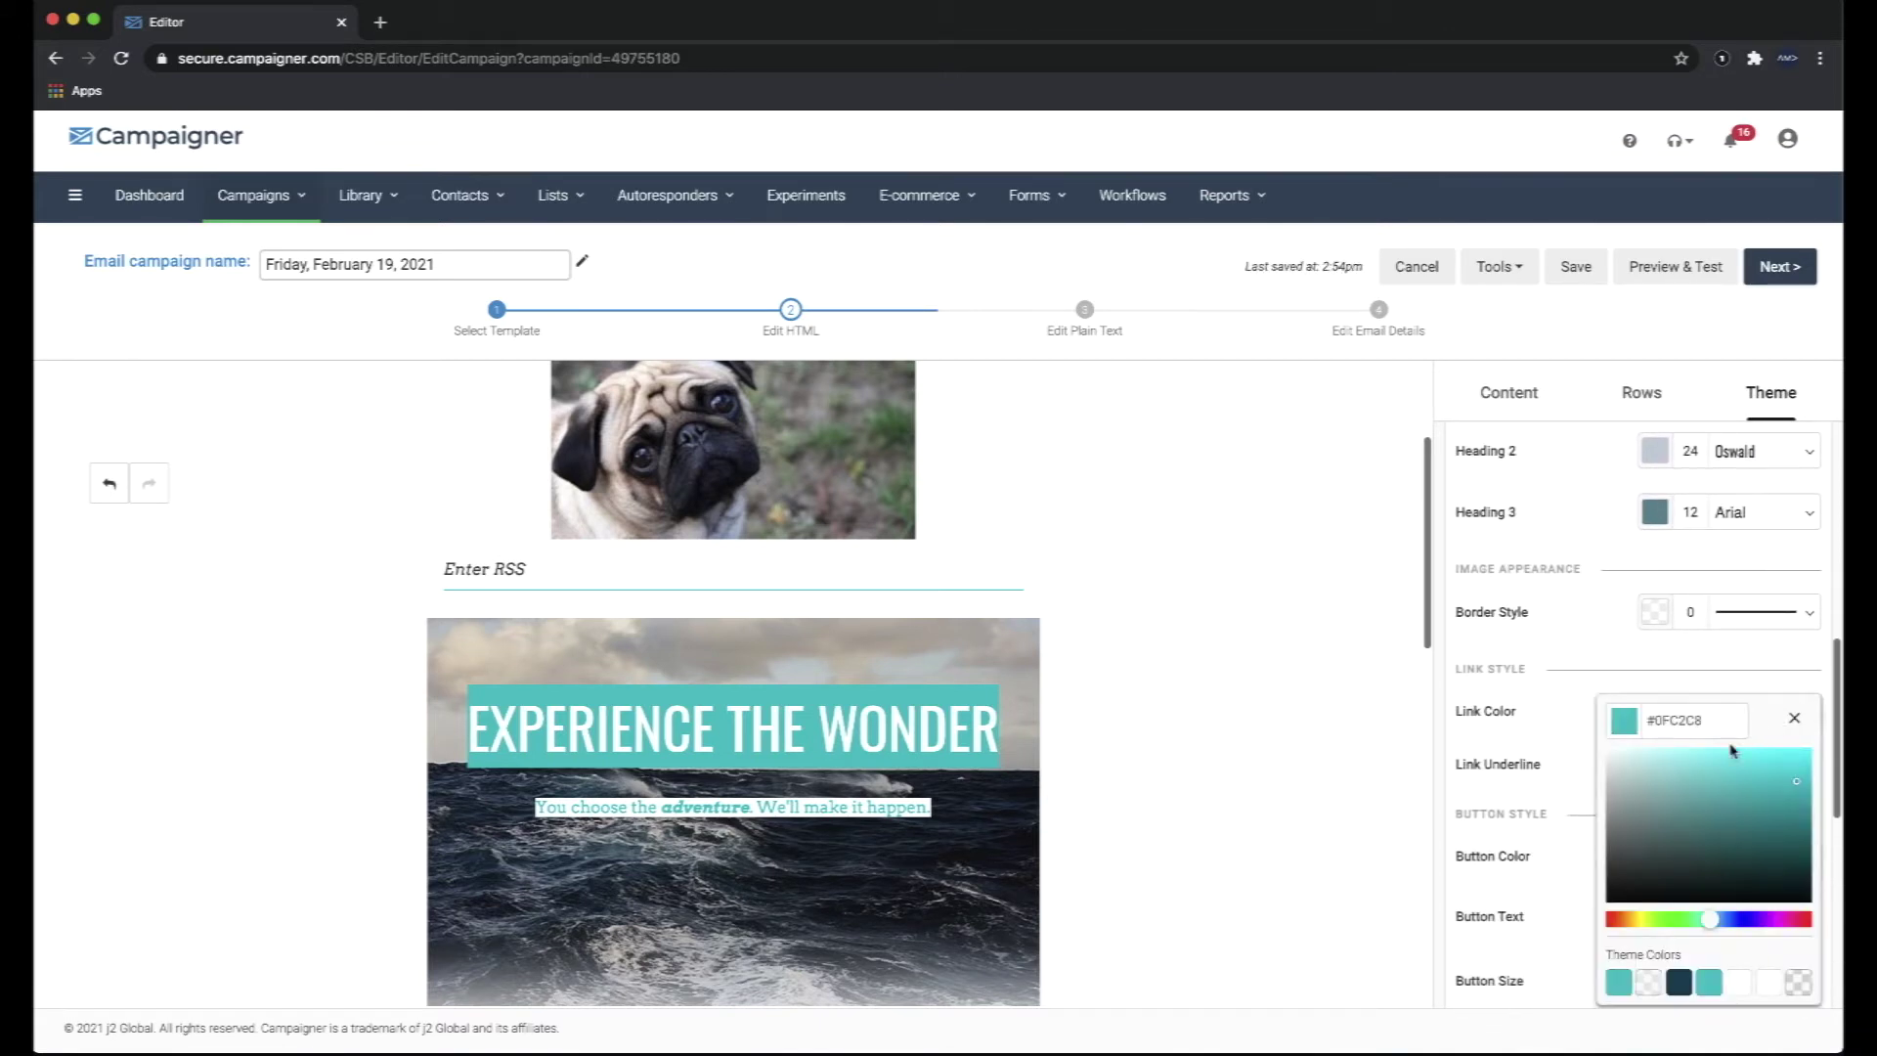
click(1735, 794)
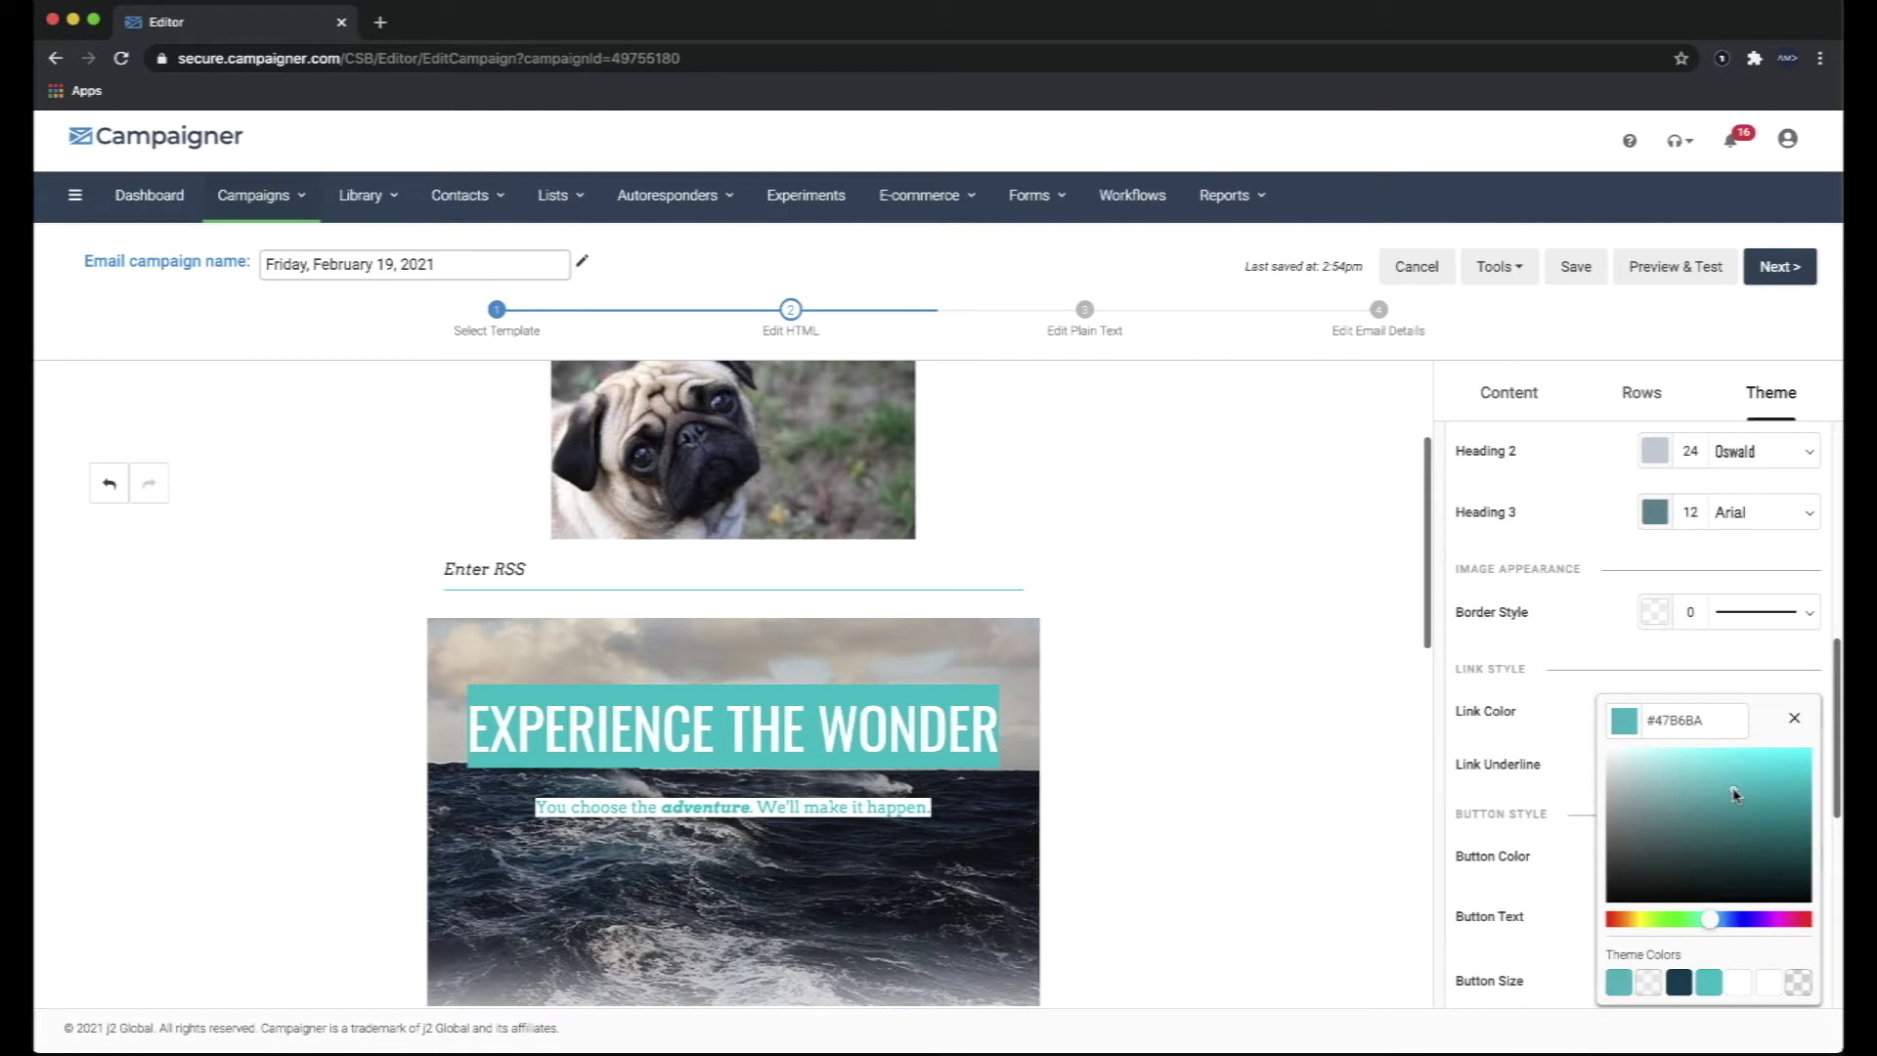
click(1584, 723)
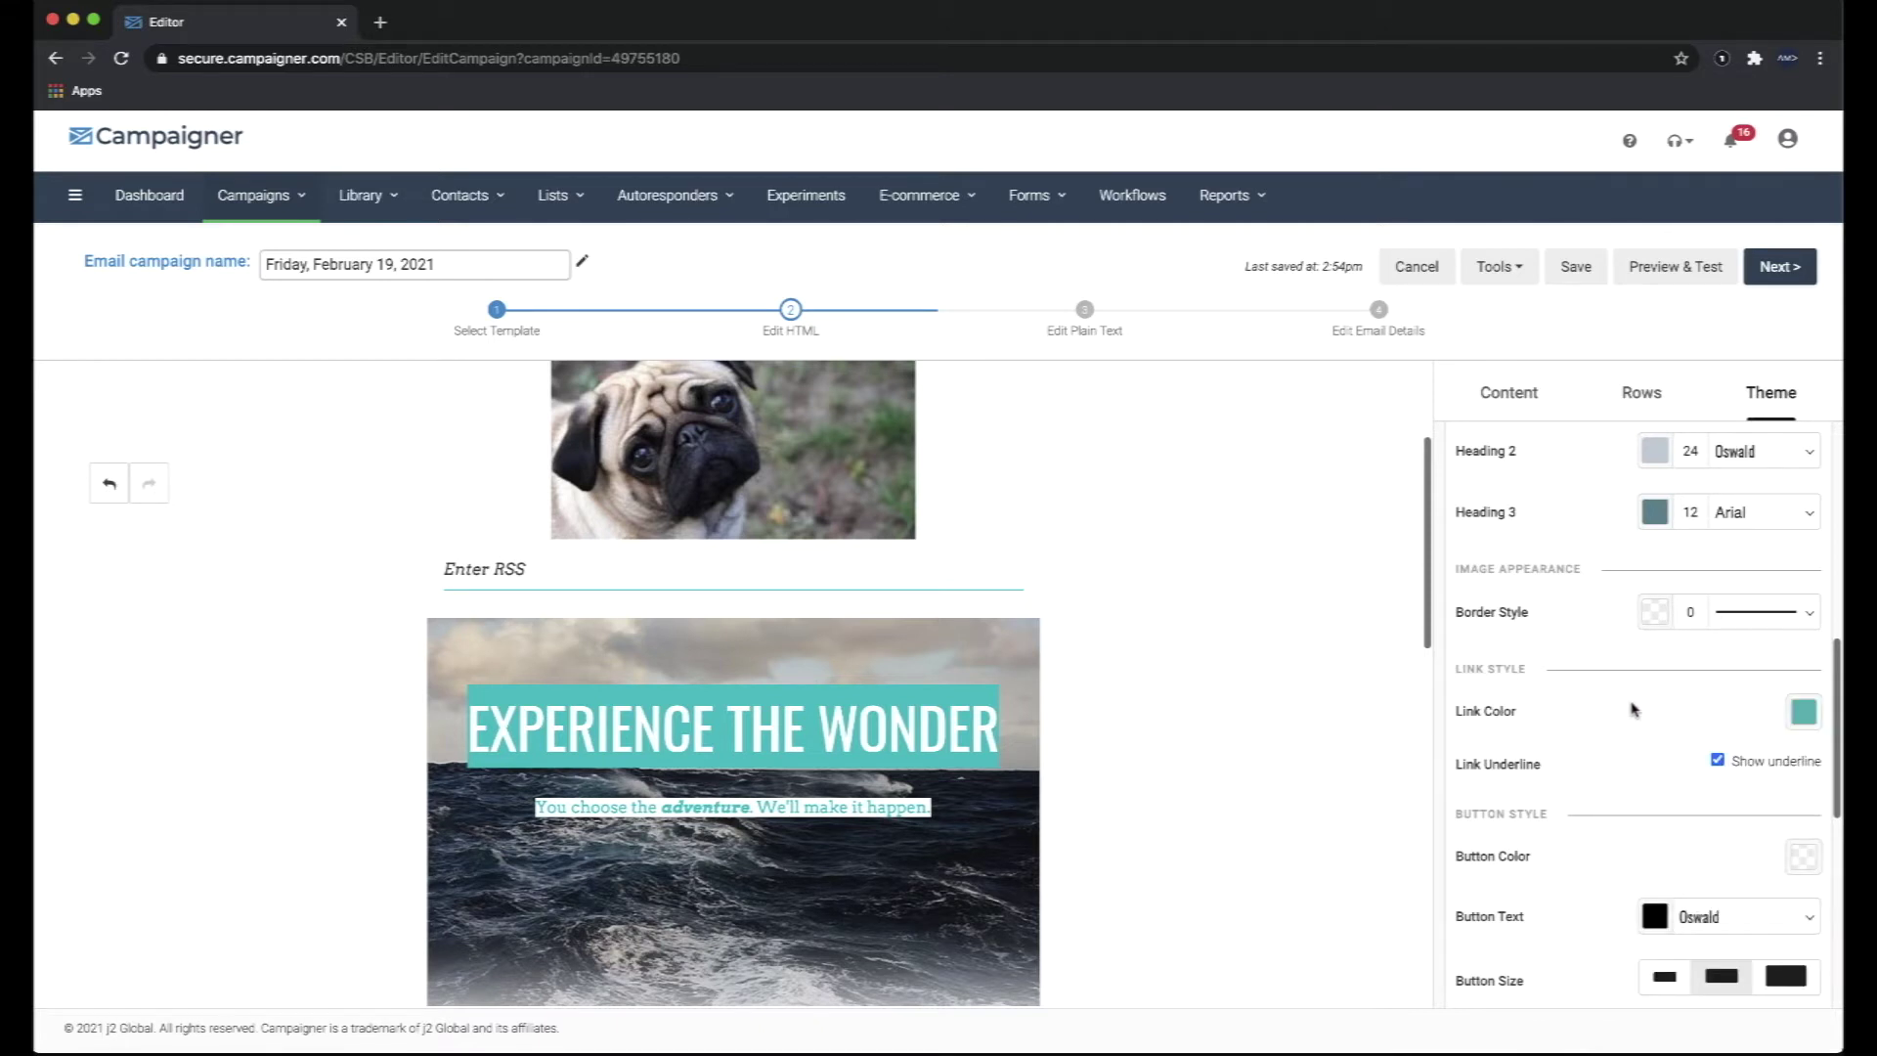
click(1718, 762)
Review the theme's button, divider, layout and margin styles, and open the properties of the row above the ocean banner.
scroll(1635, 759, down, 4)
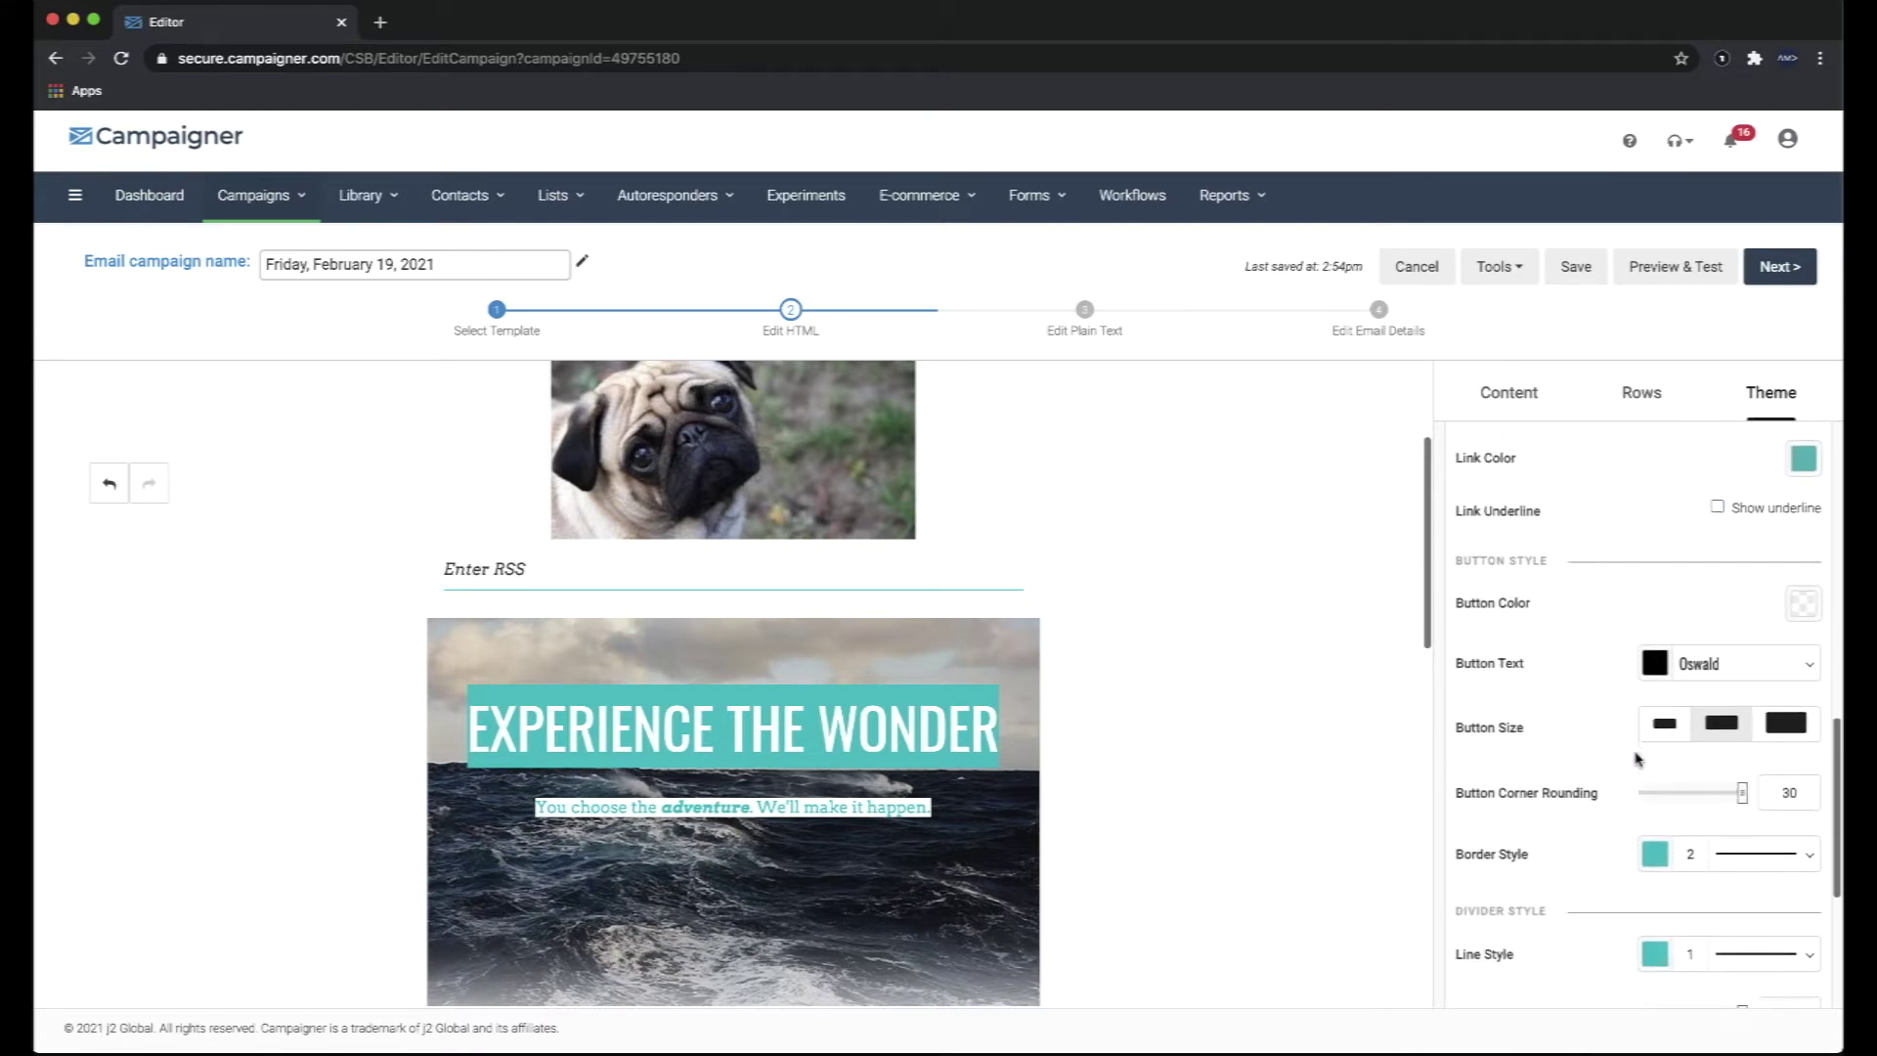
scroll(1637, 759, down, 3)
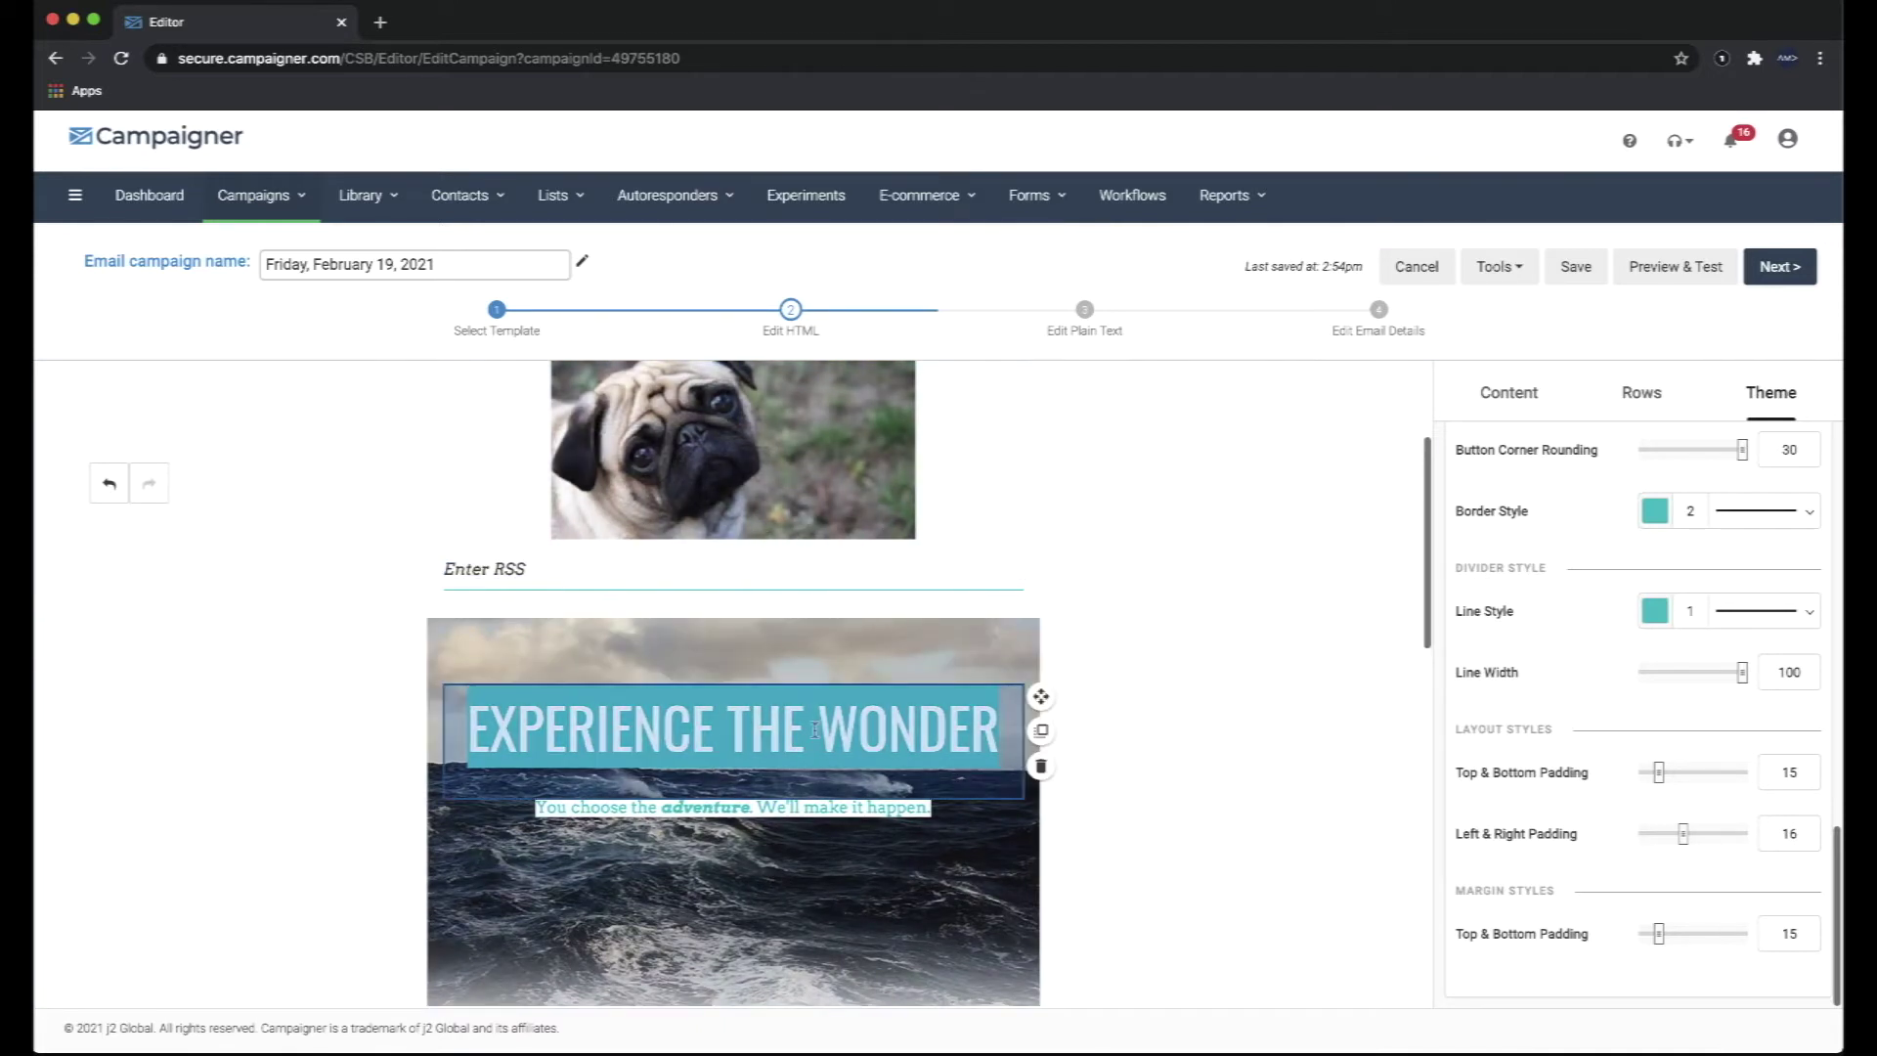
scroll(1559, 591, up, 4)
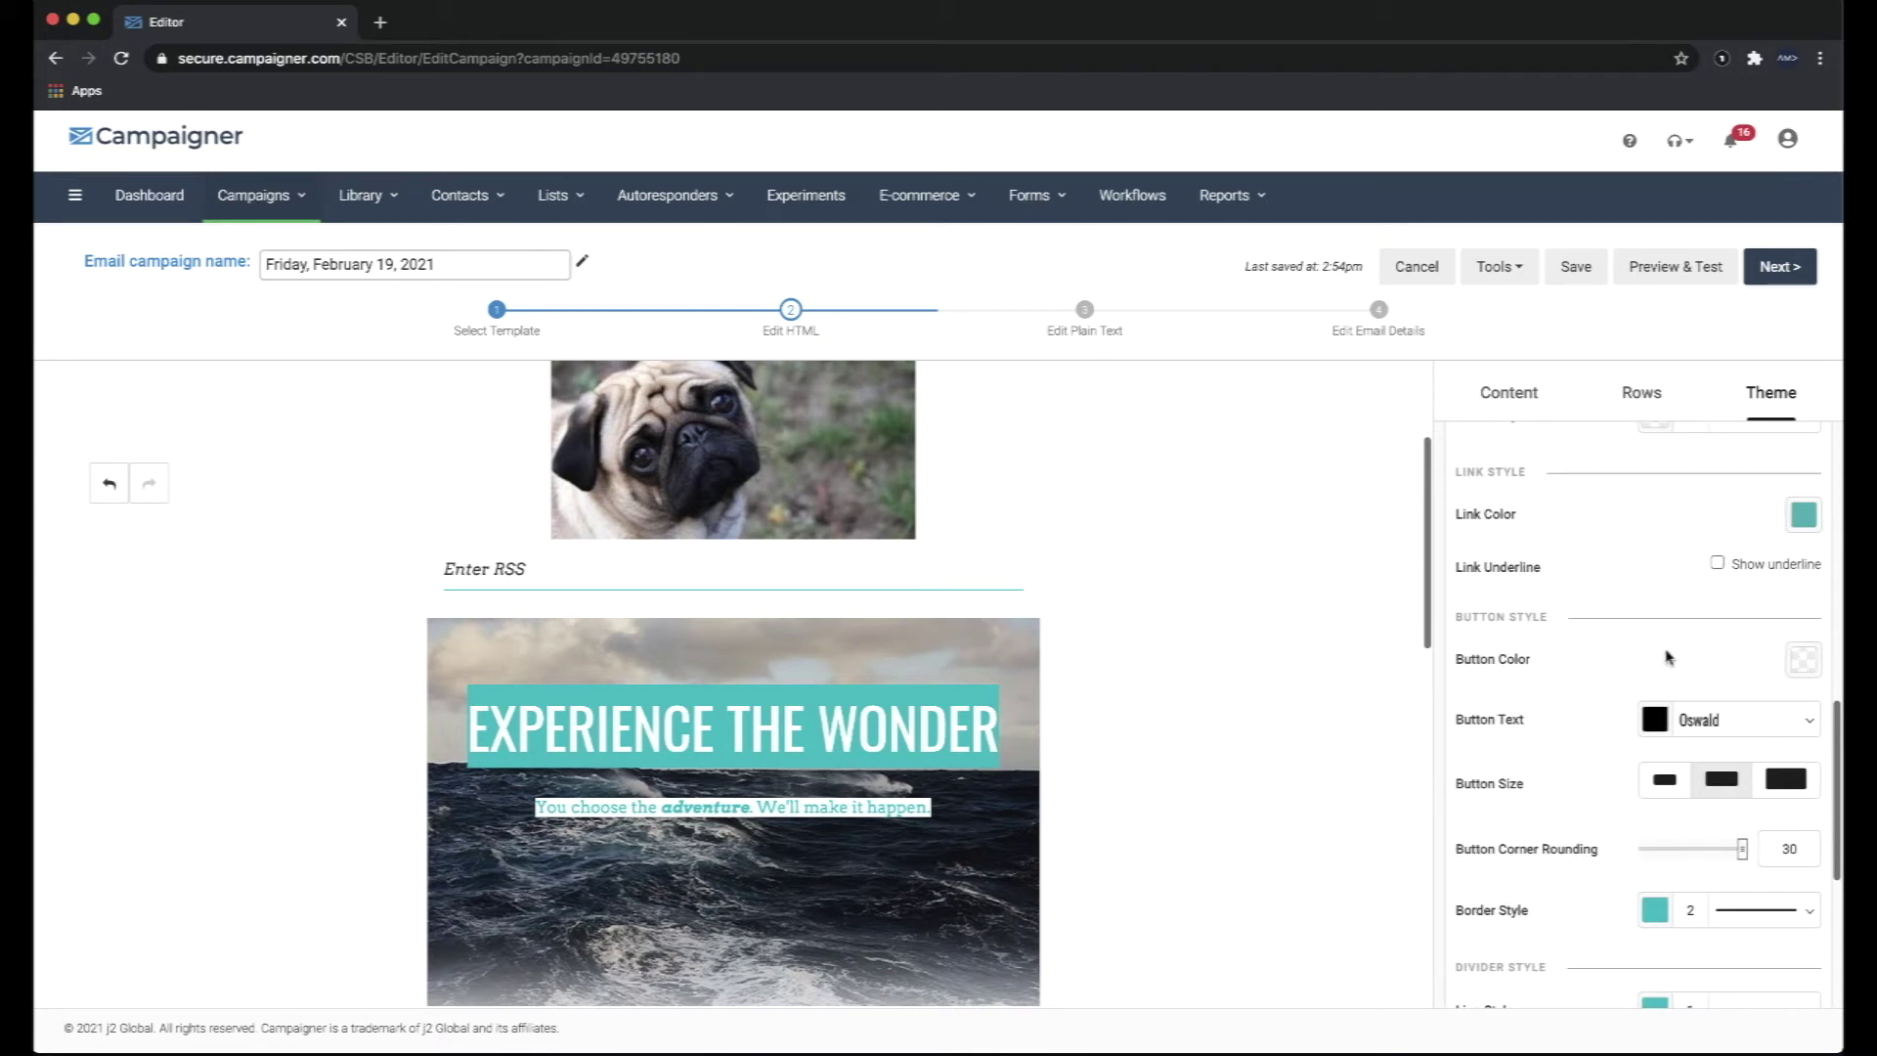
scroll(1668, 658, down, 4)
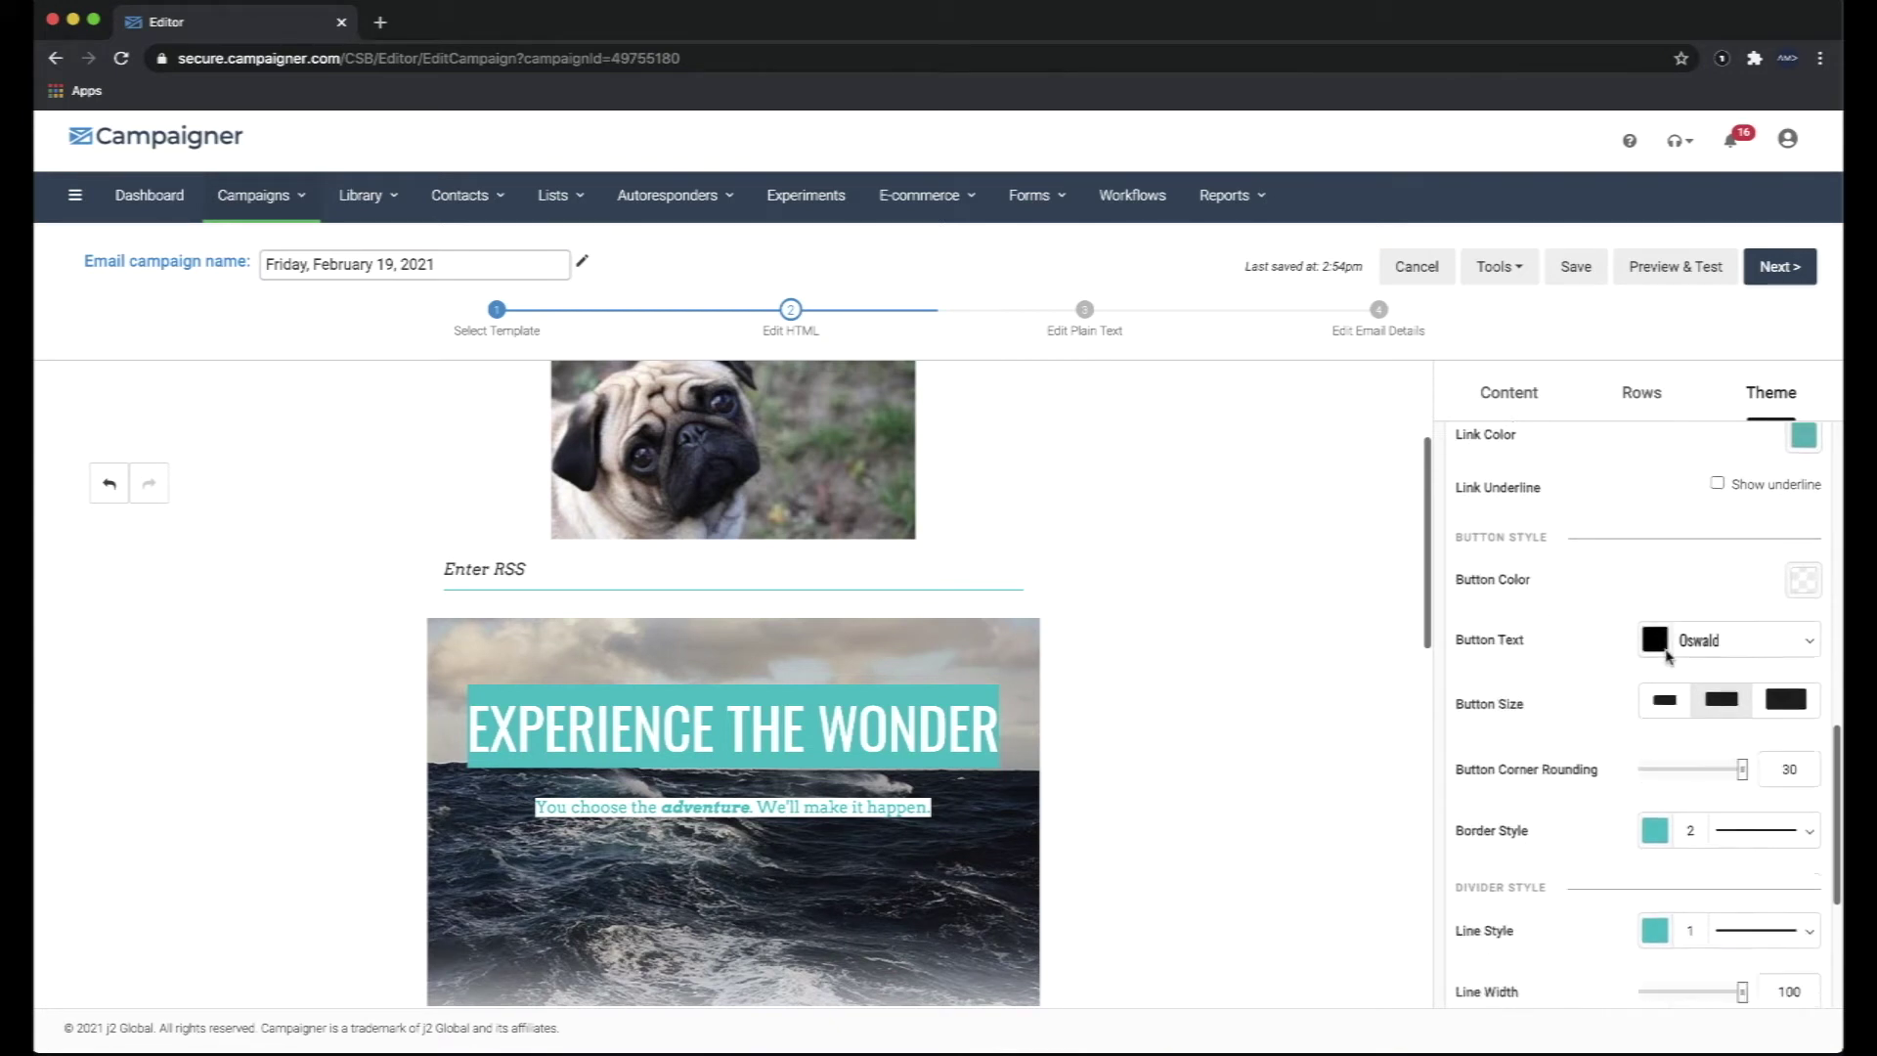
scroll(1670, 629, up, 10)
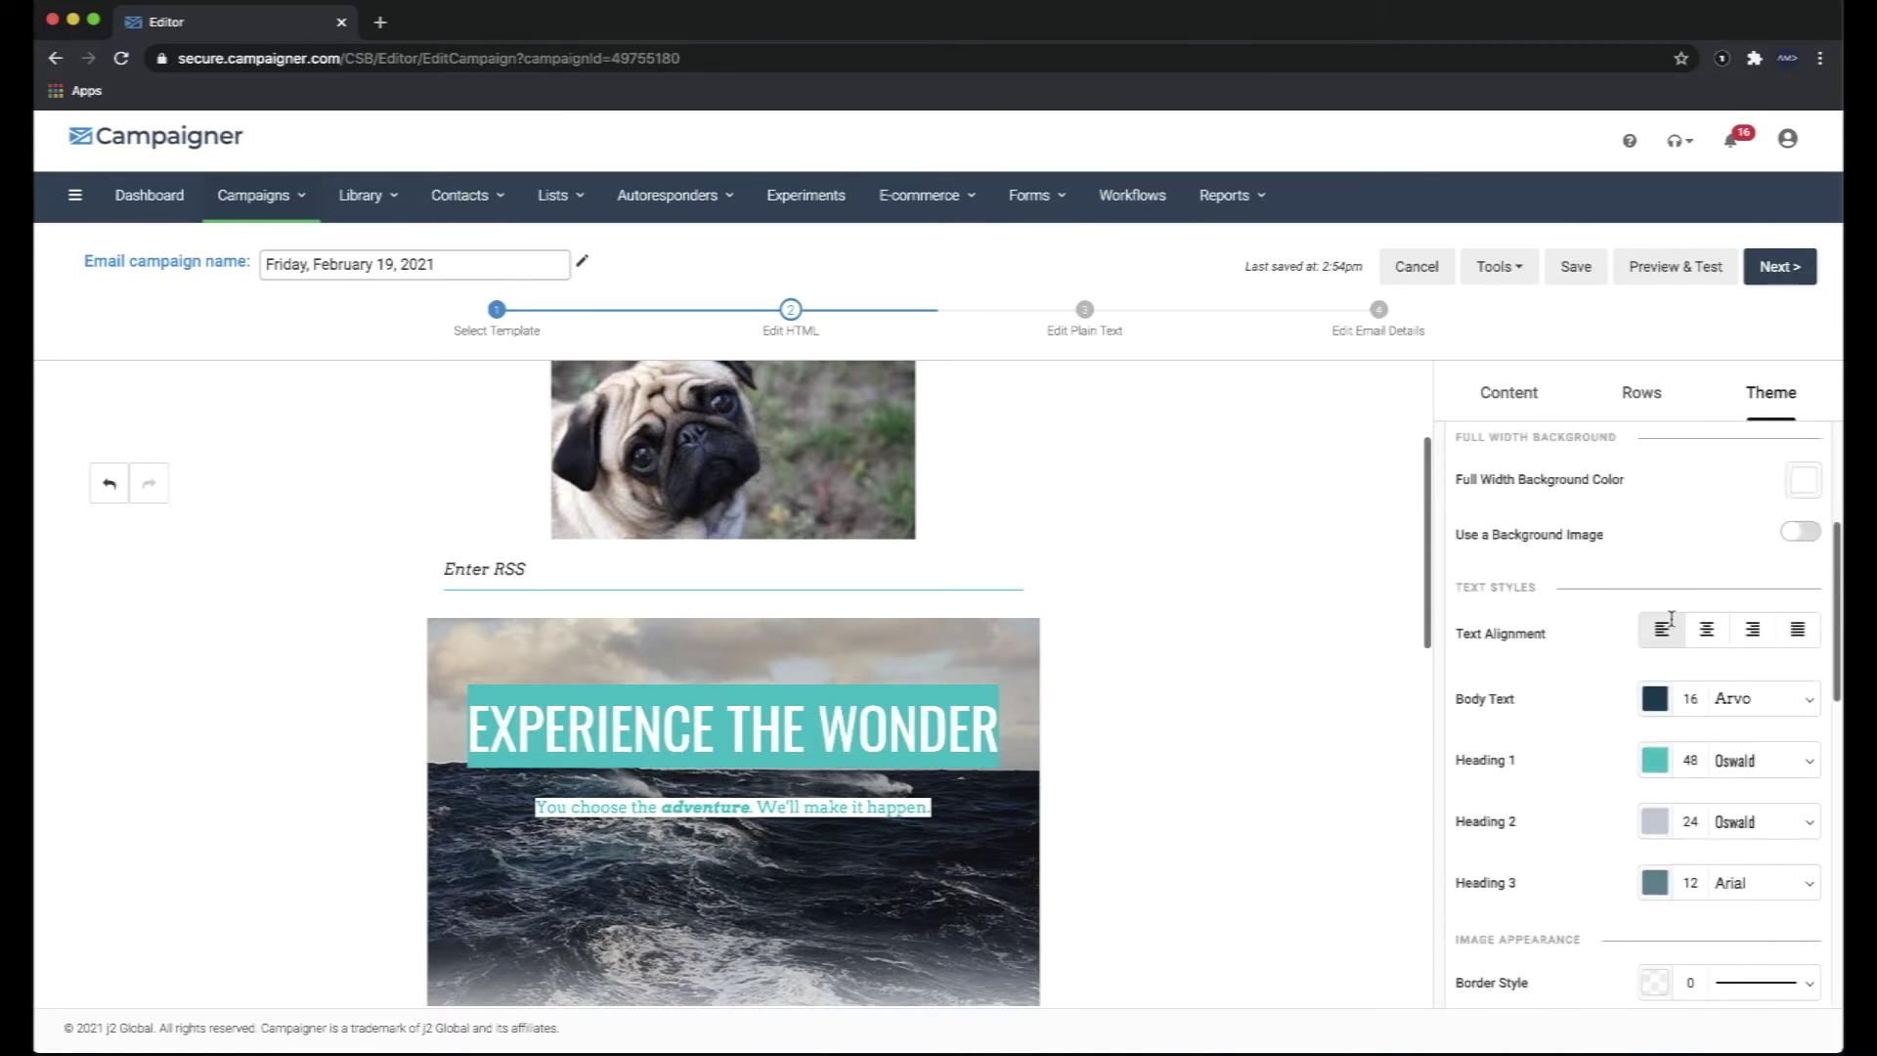
click(1393, 561)
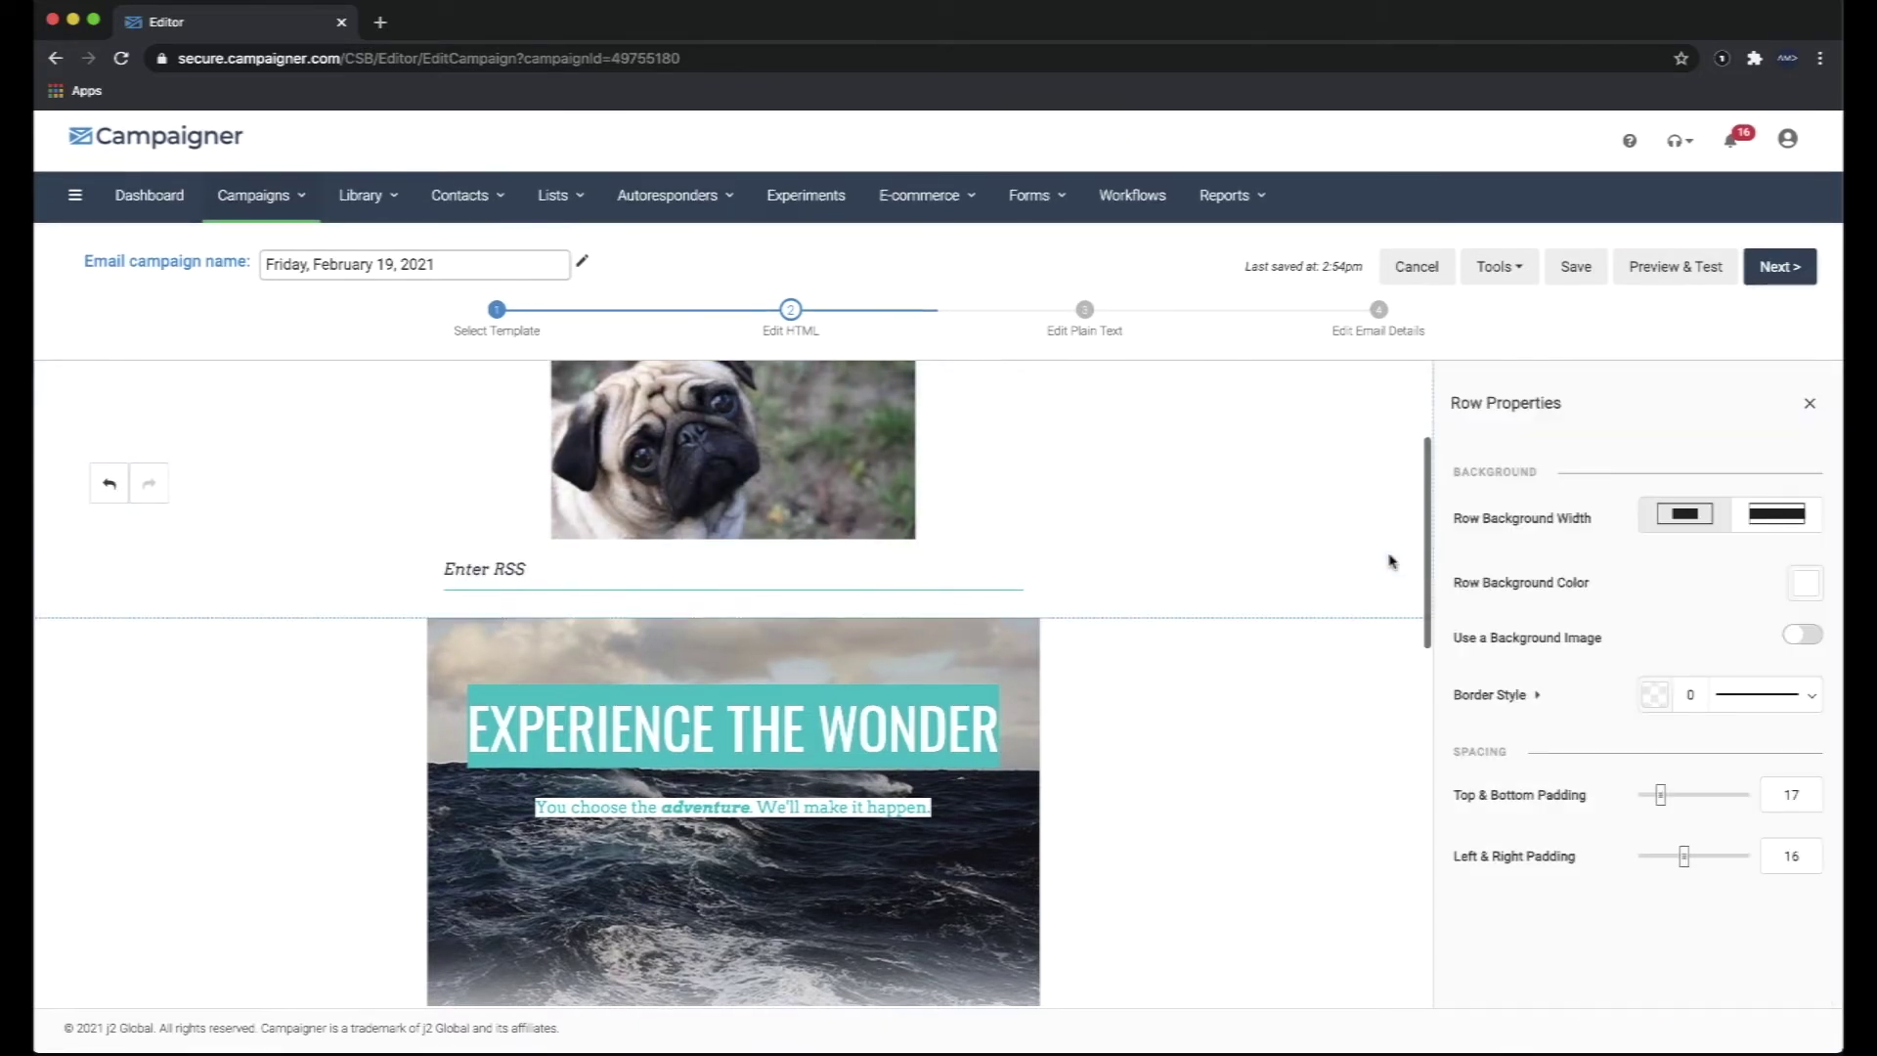
Preview the HTML email, look over the test-send and dynamic content options, and return to the editor.
click(1657, 270)
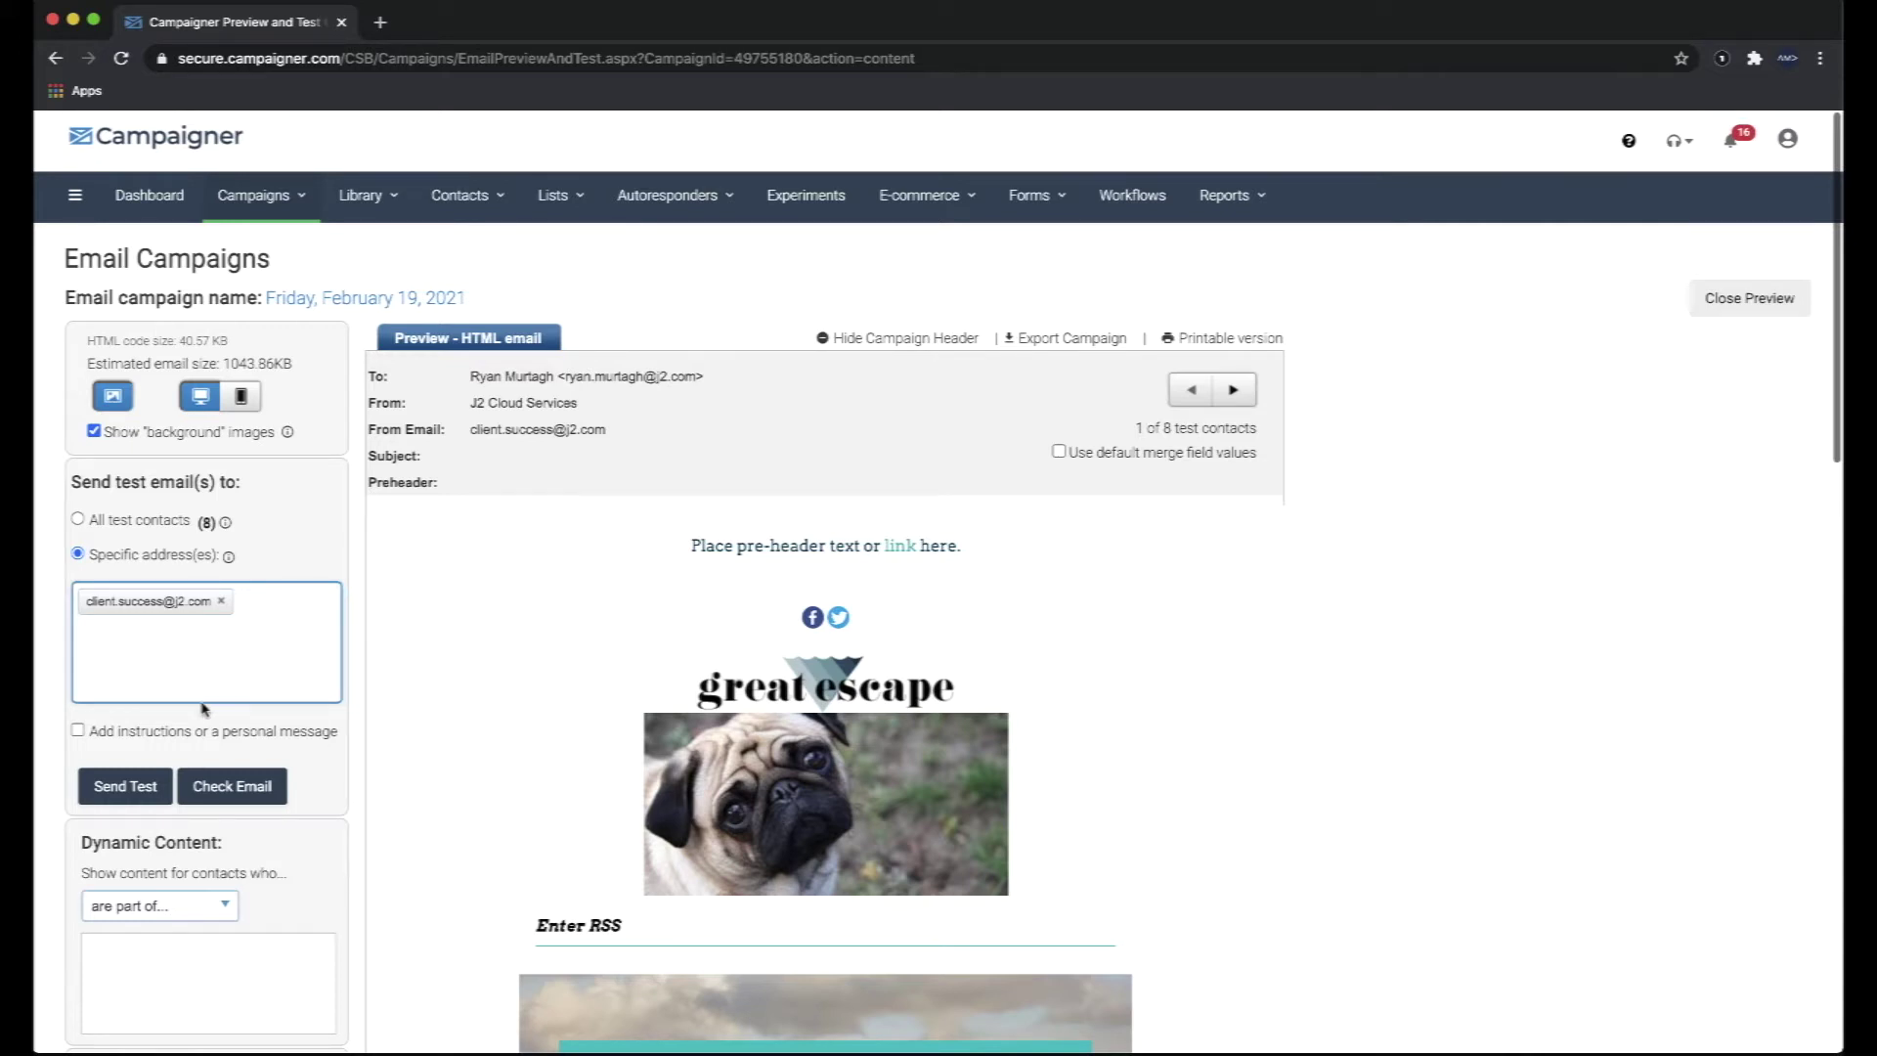
scroll(205, 709, down, 3)
scroll(206, 709, down, 1)
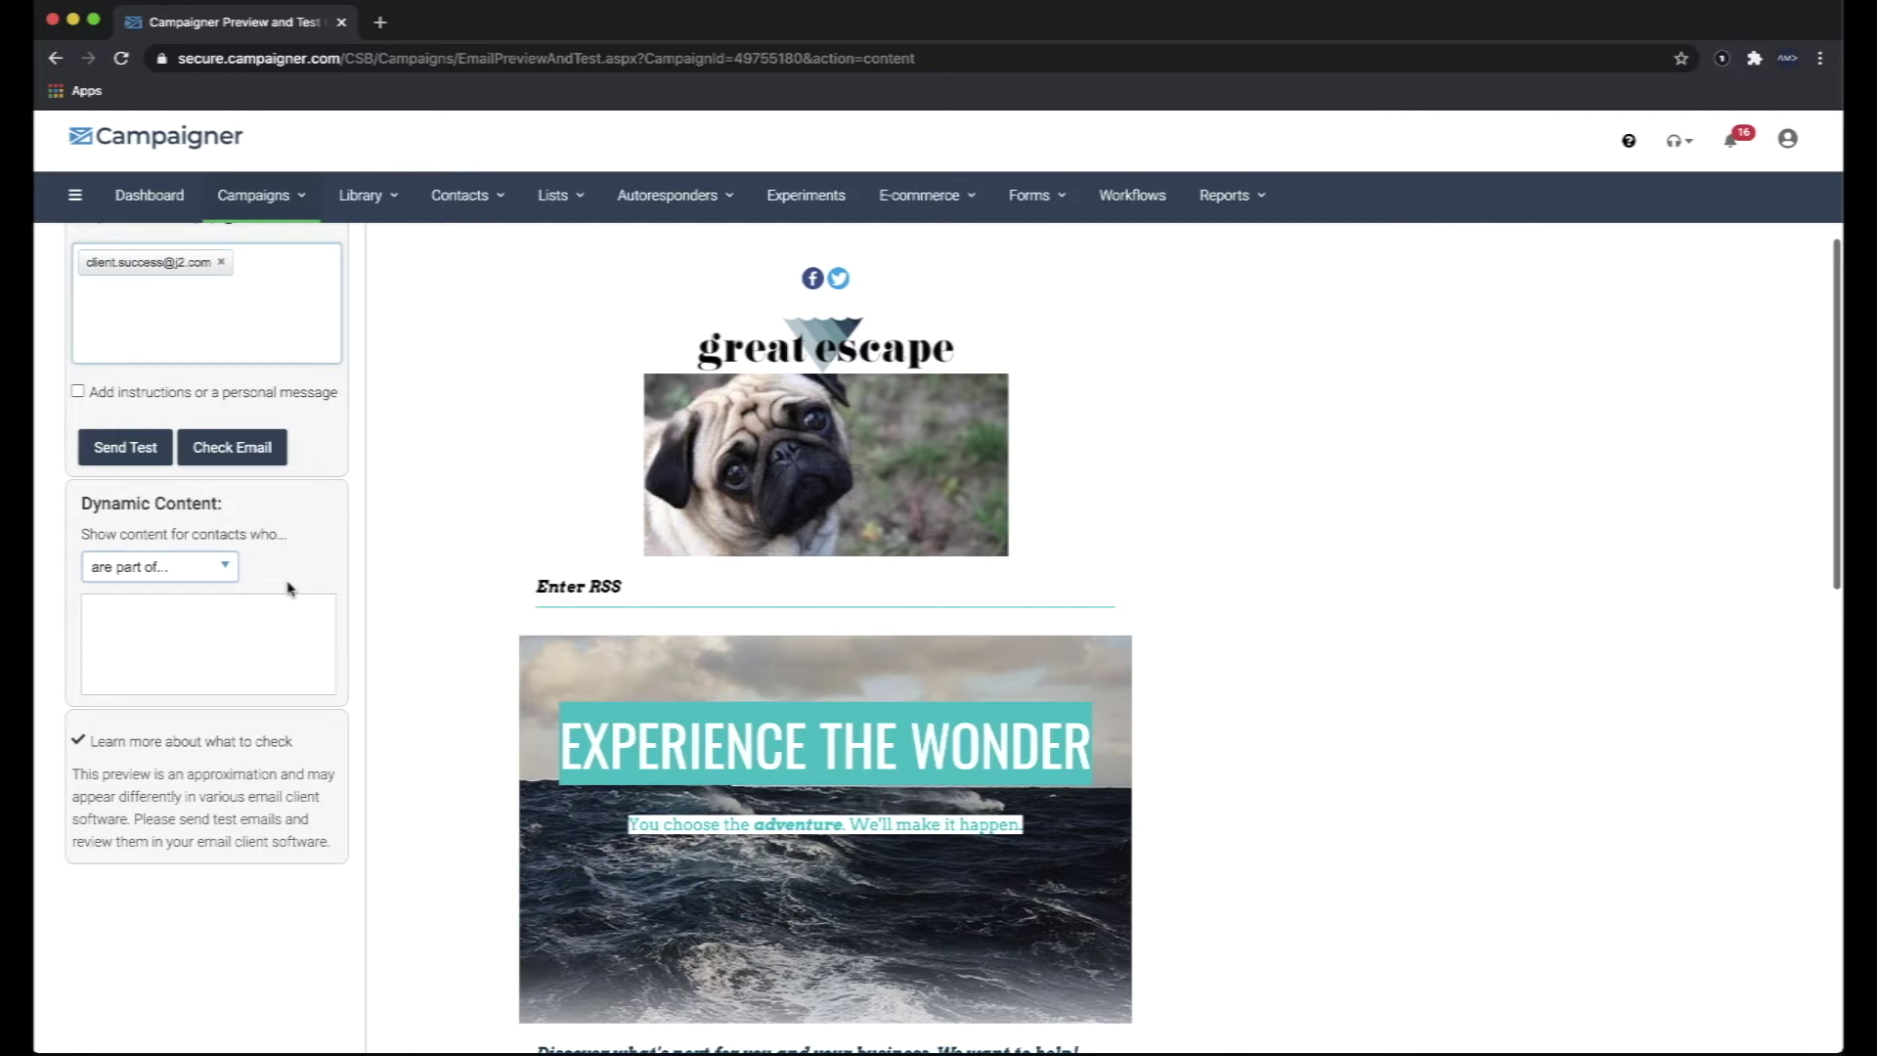
scroll(290, 588, up, 4)
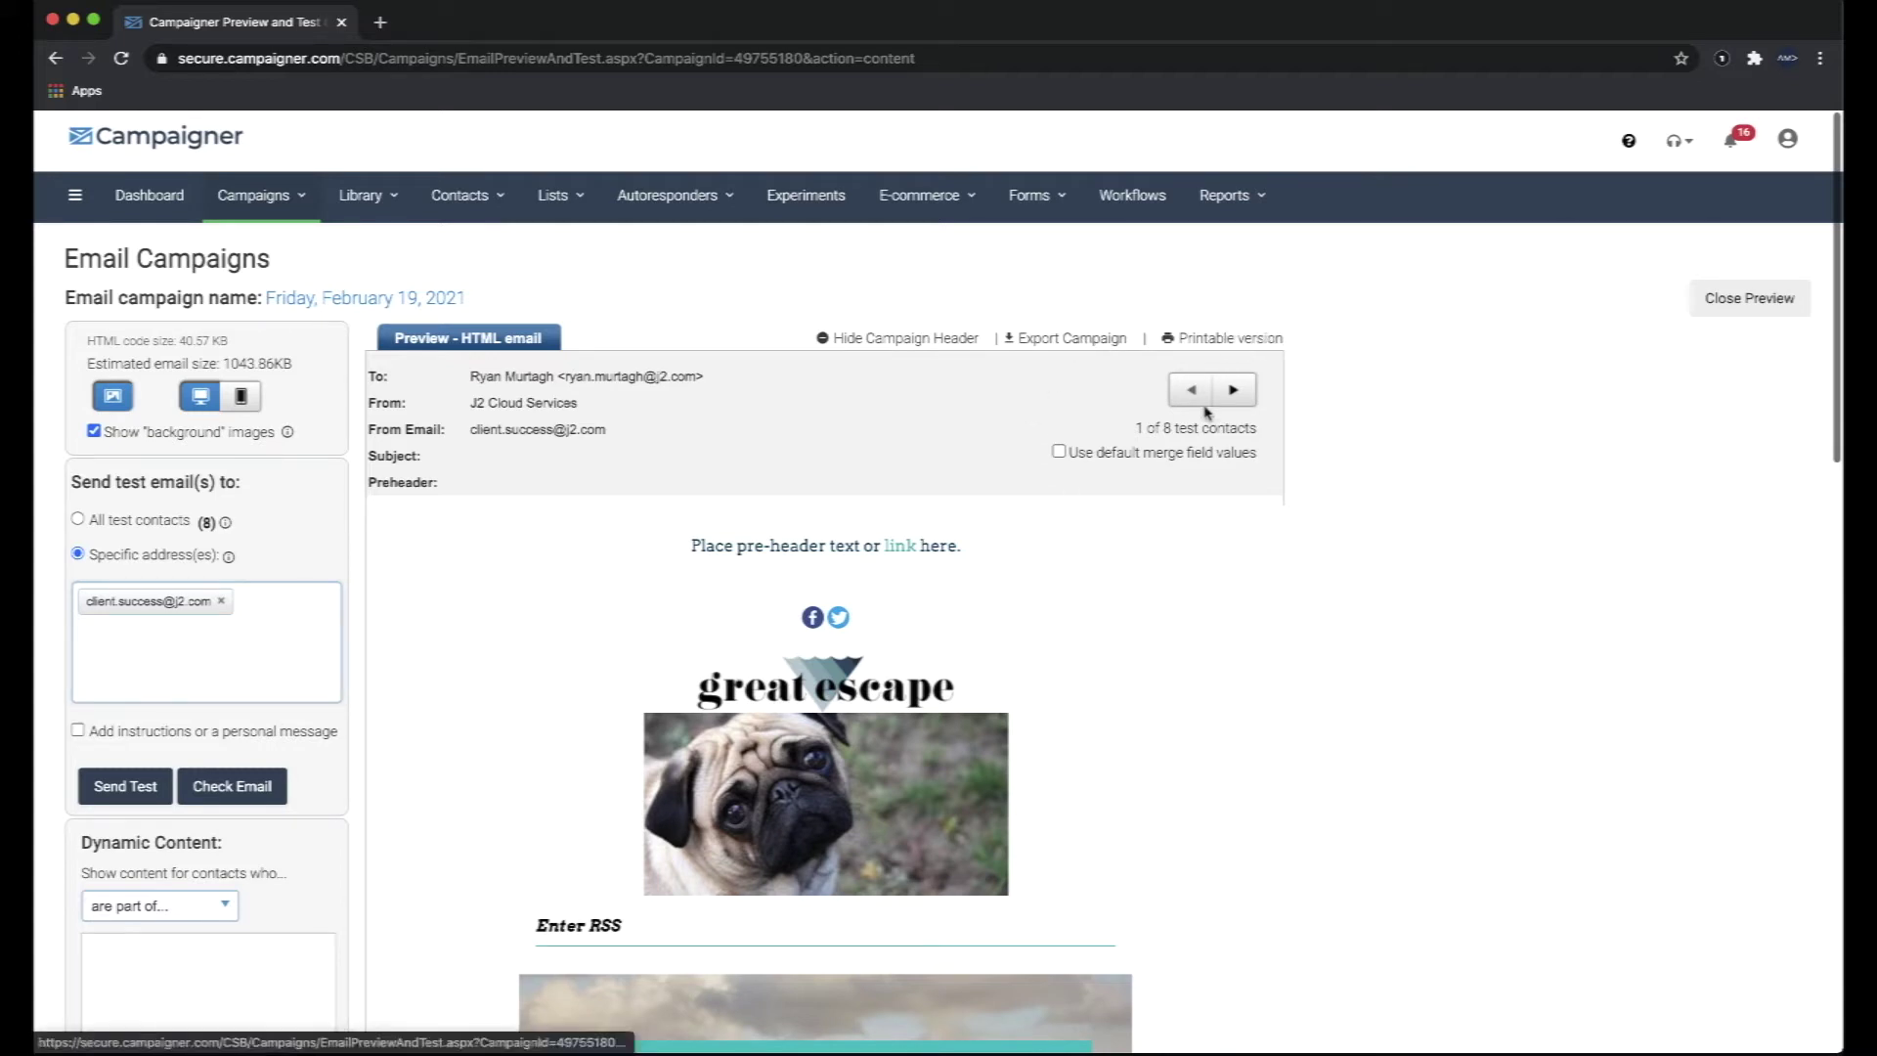
click(1723, 301)
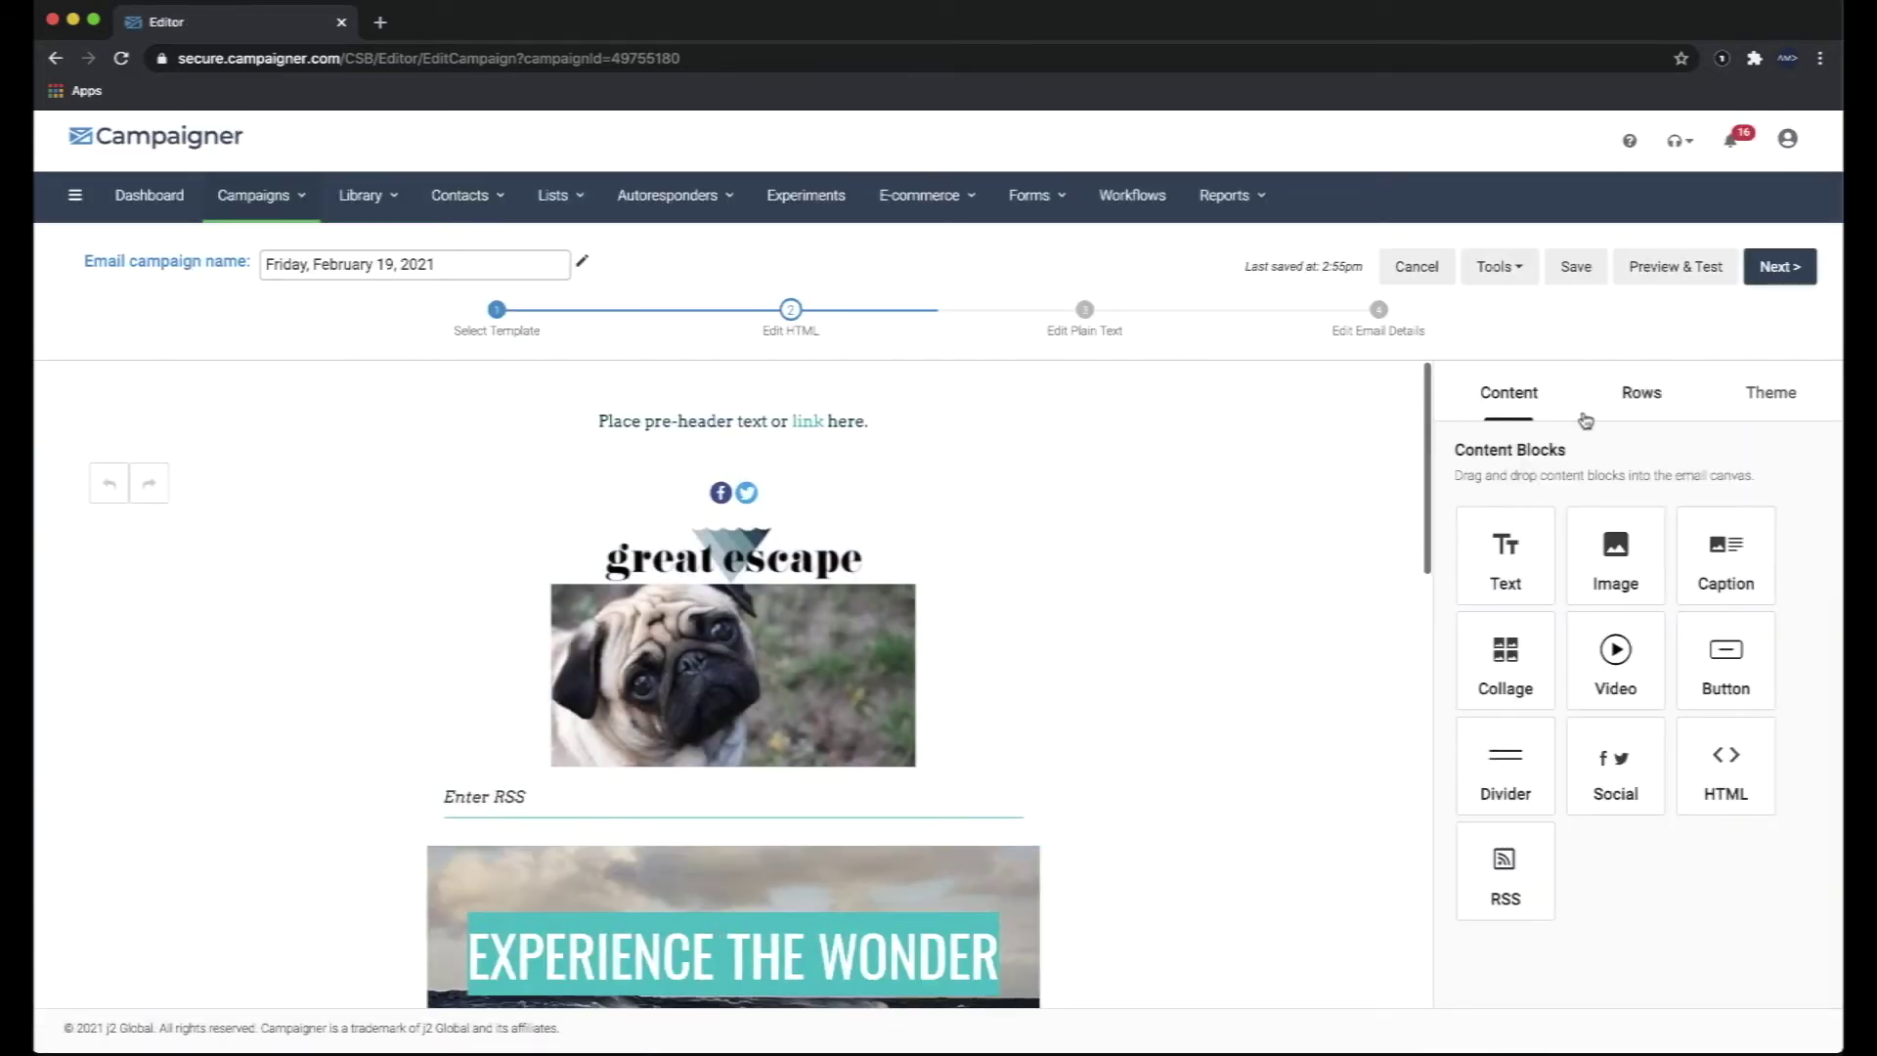
Proceed past the plain-text version to the email details and go to the subject and preheader fields.
click(1778, 284)
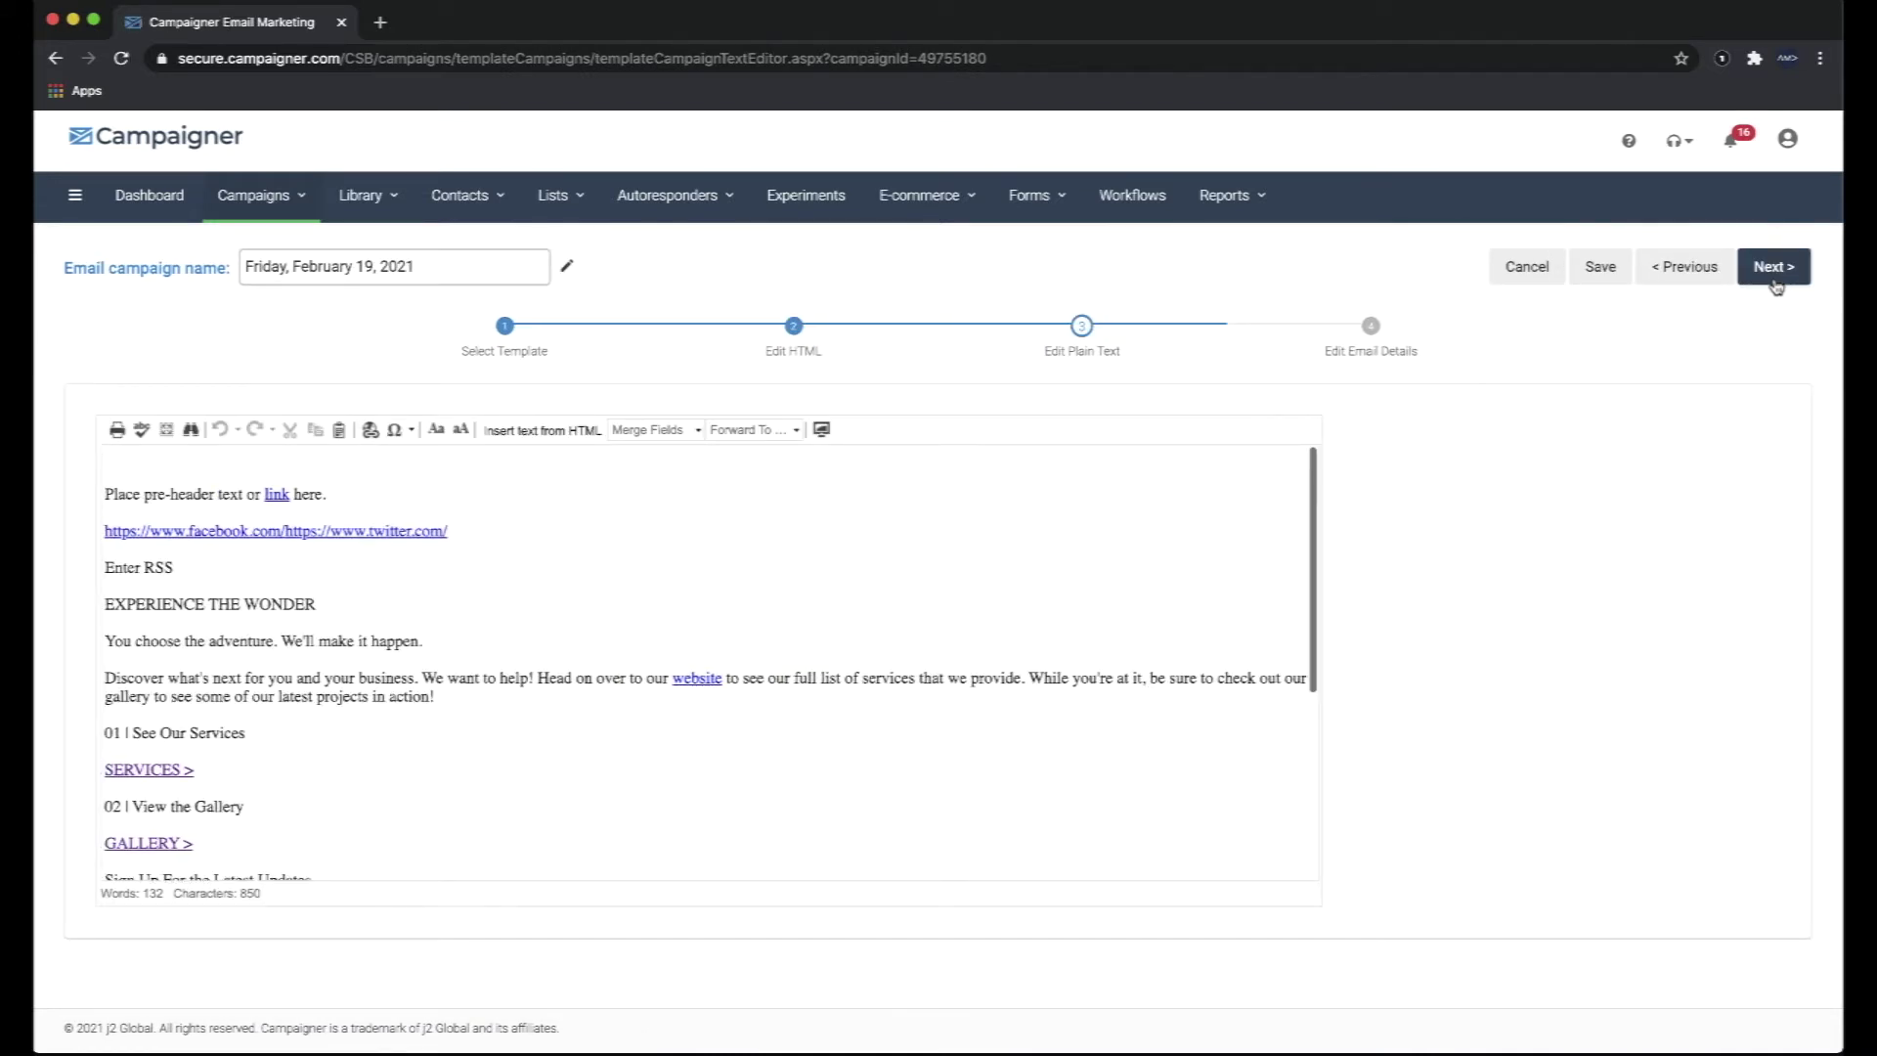
click(1778, 285)
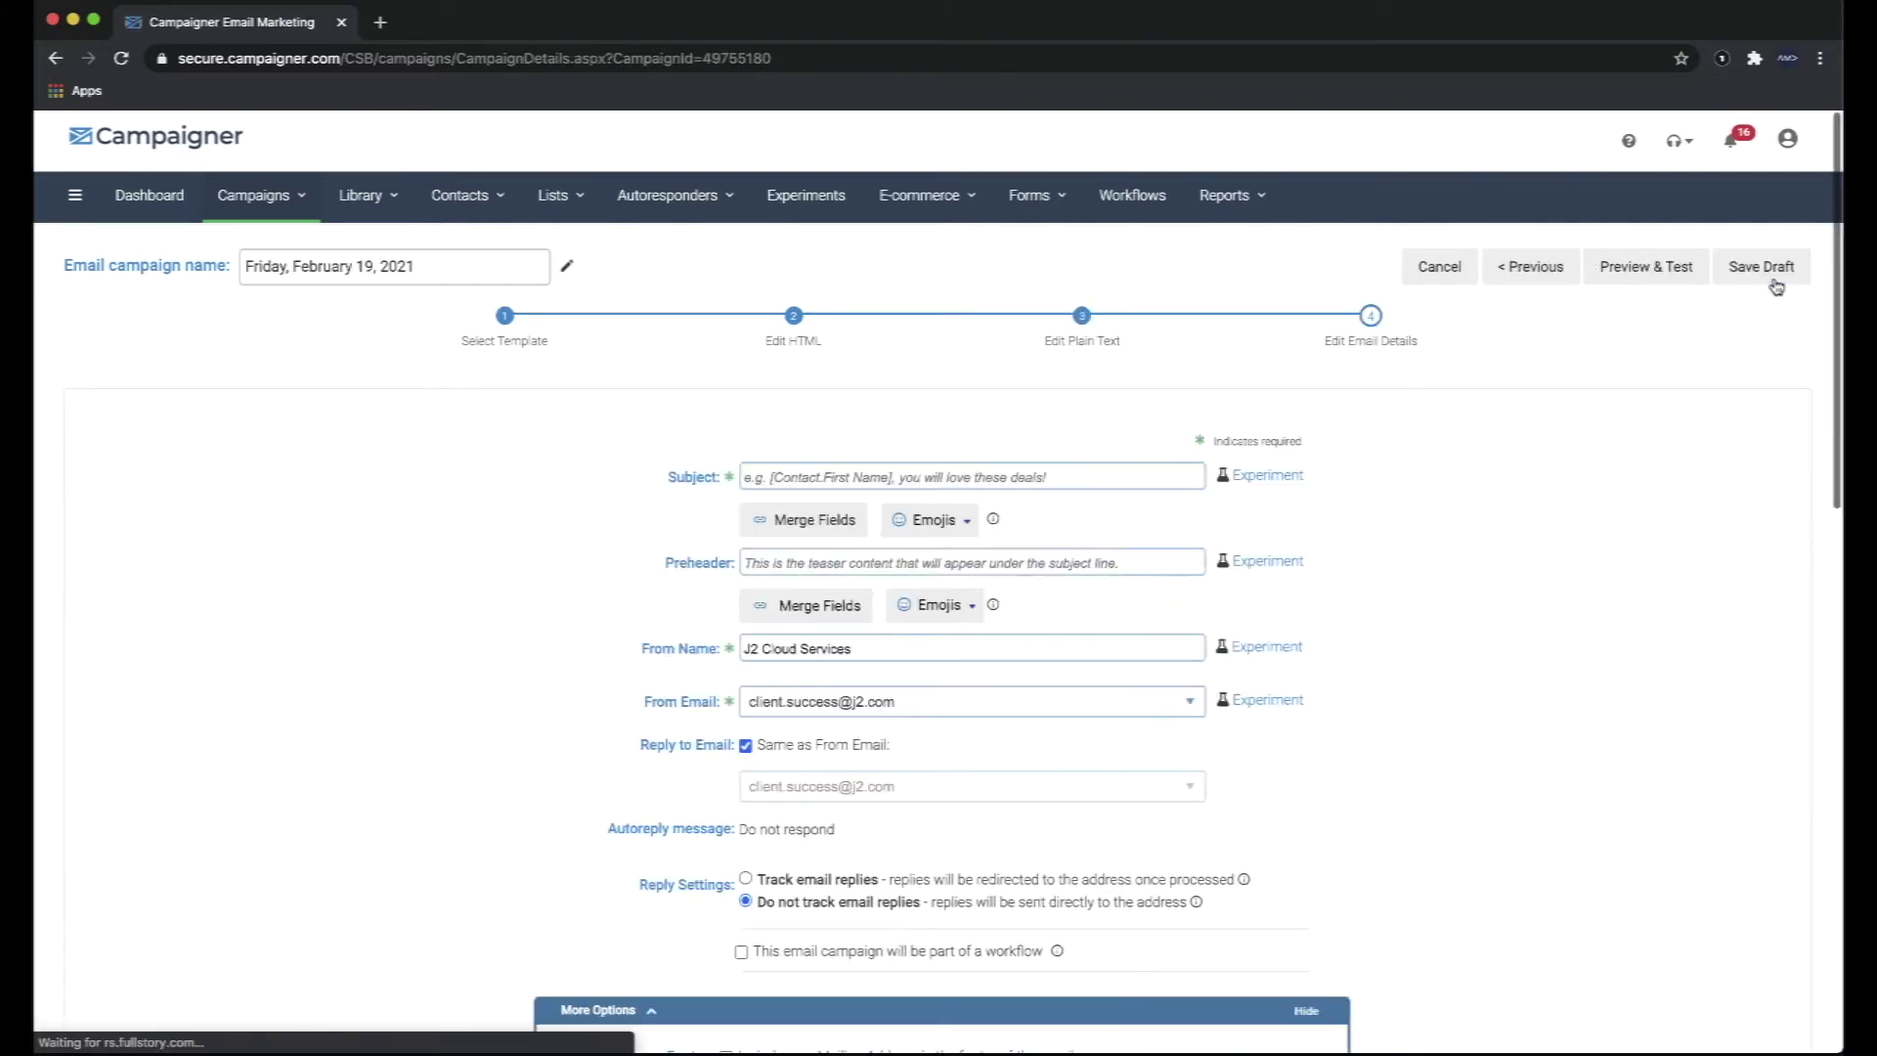
click(885, 476)
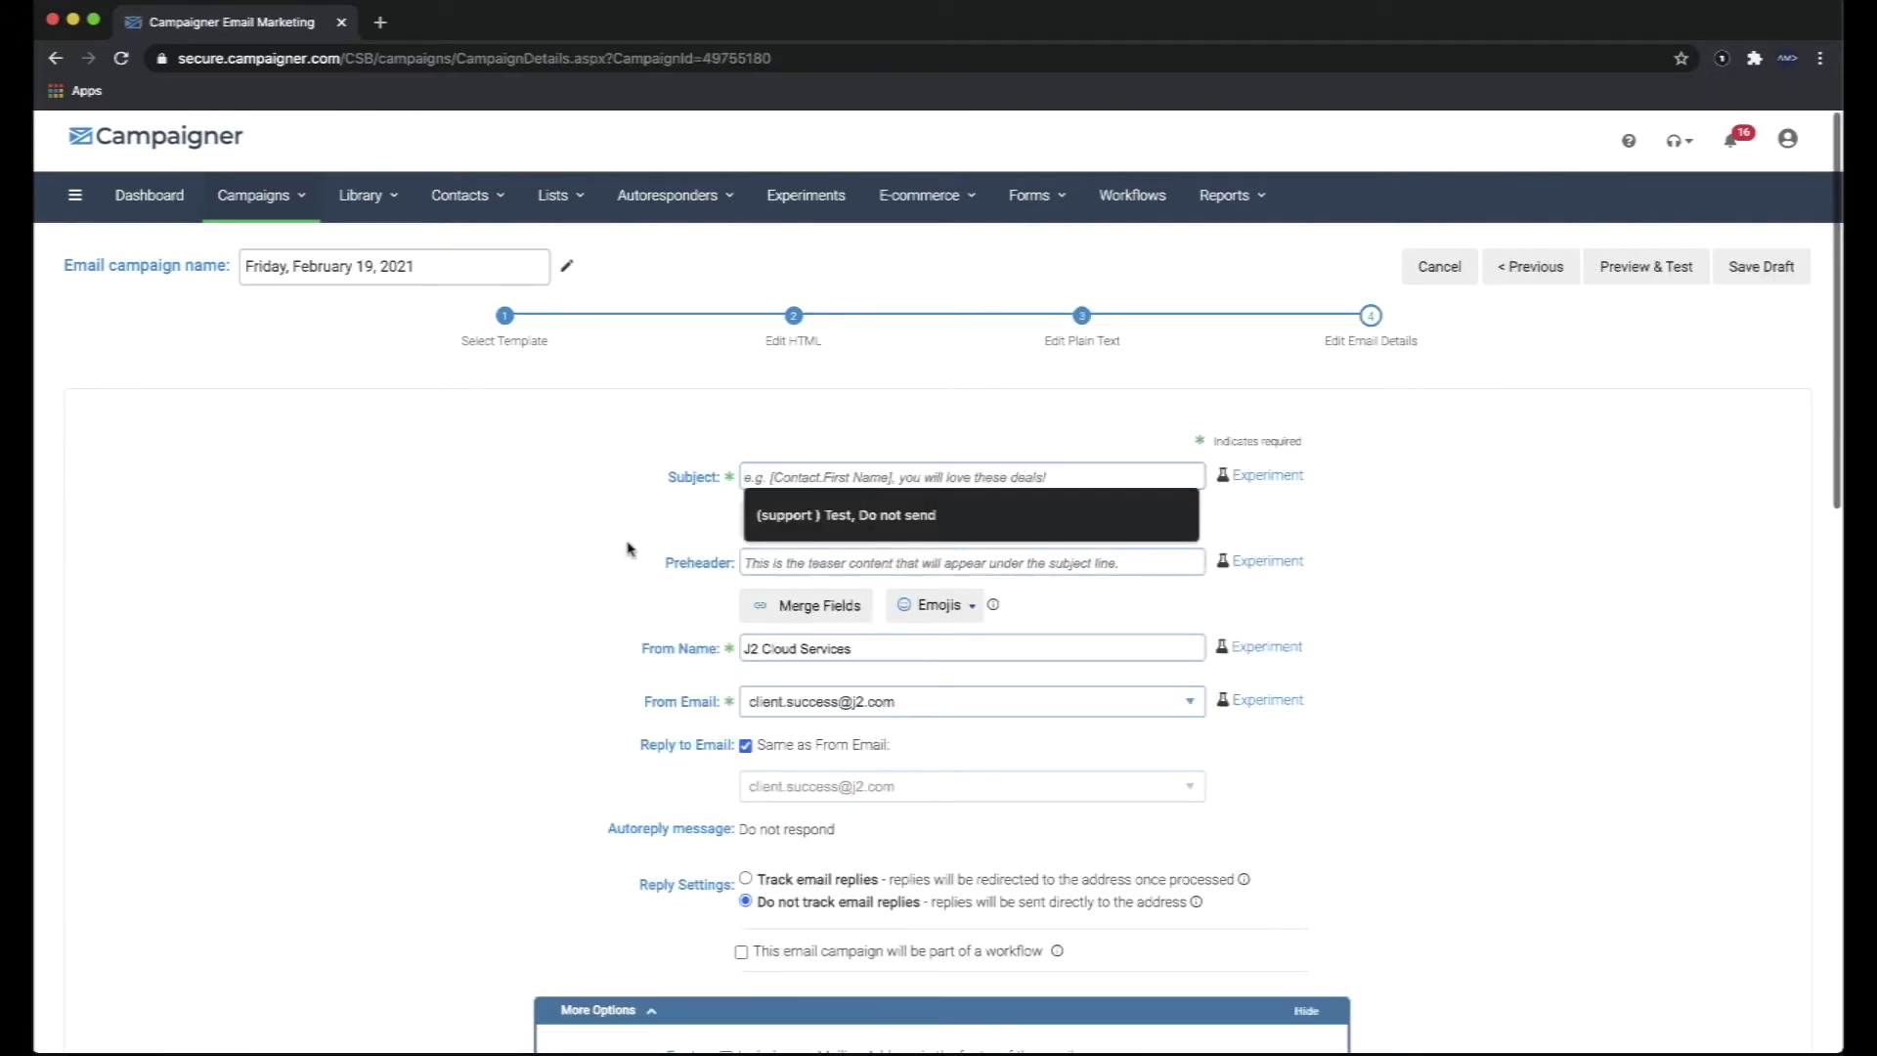
click(775, 561)
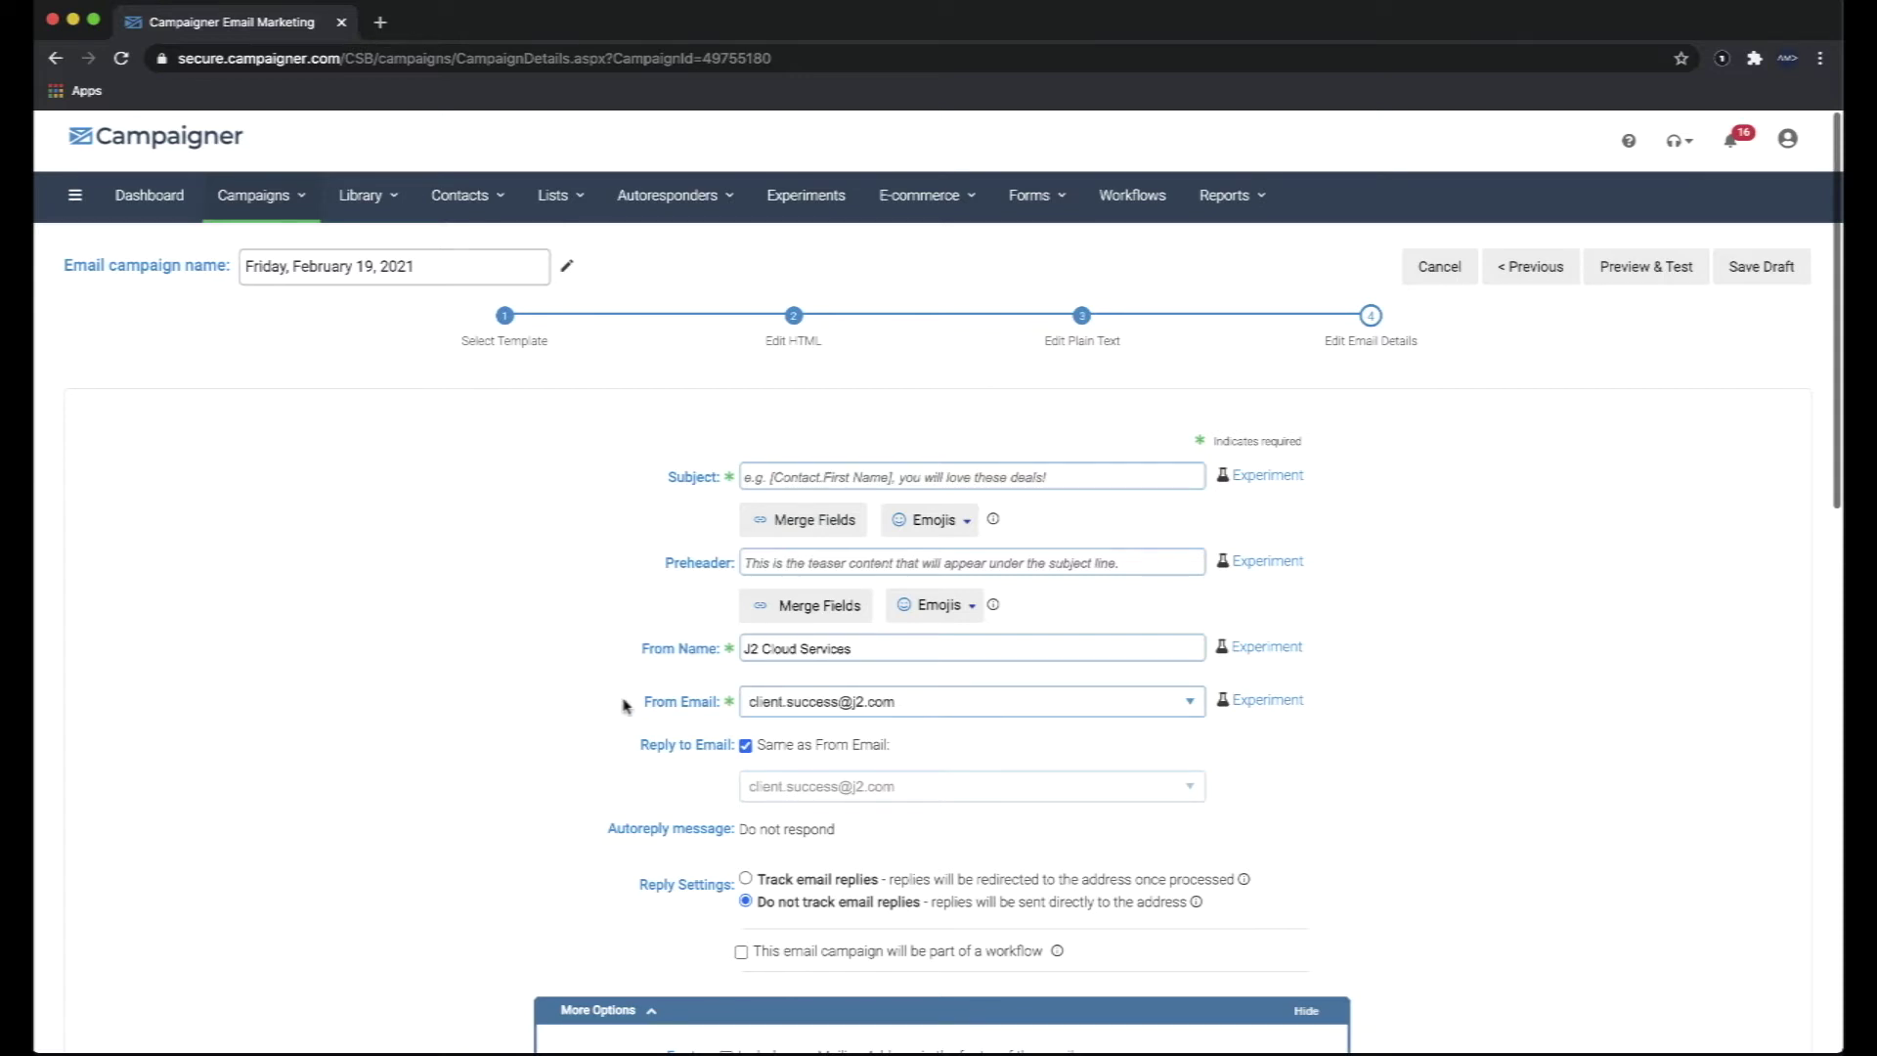
Examine the email details, including the sender and reply settings, footer, subscription form, social sharing and analytics options.
scroll(626, 706, down, 1)
scroll(626, 706, down, 1)
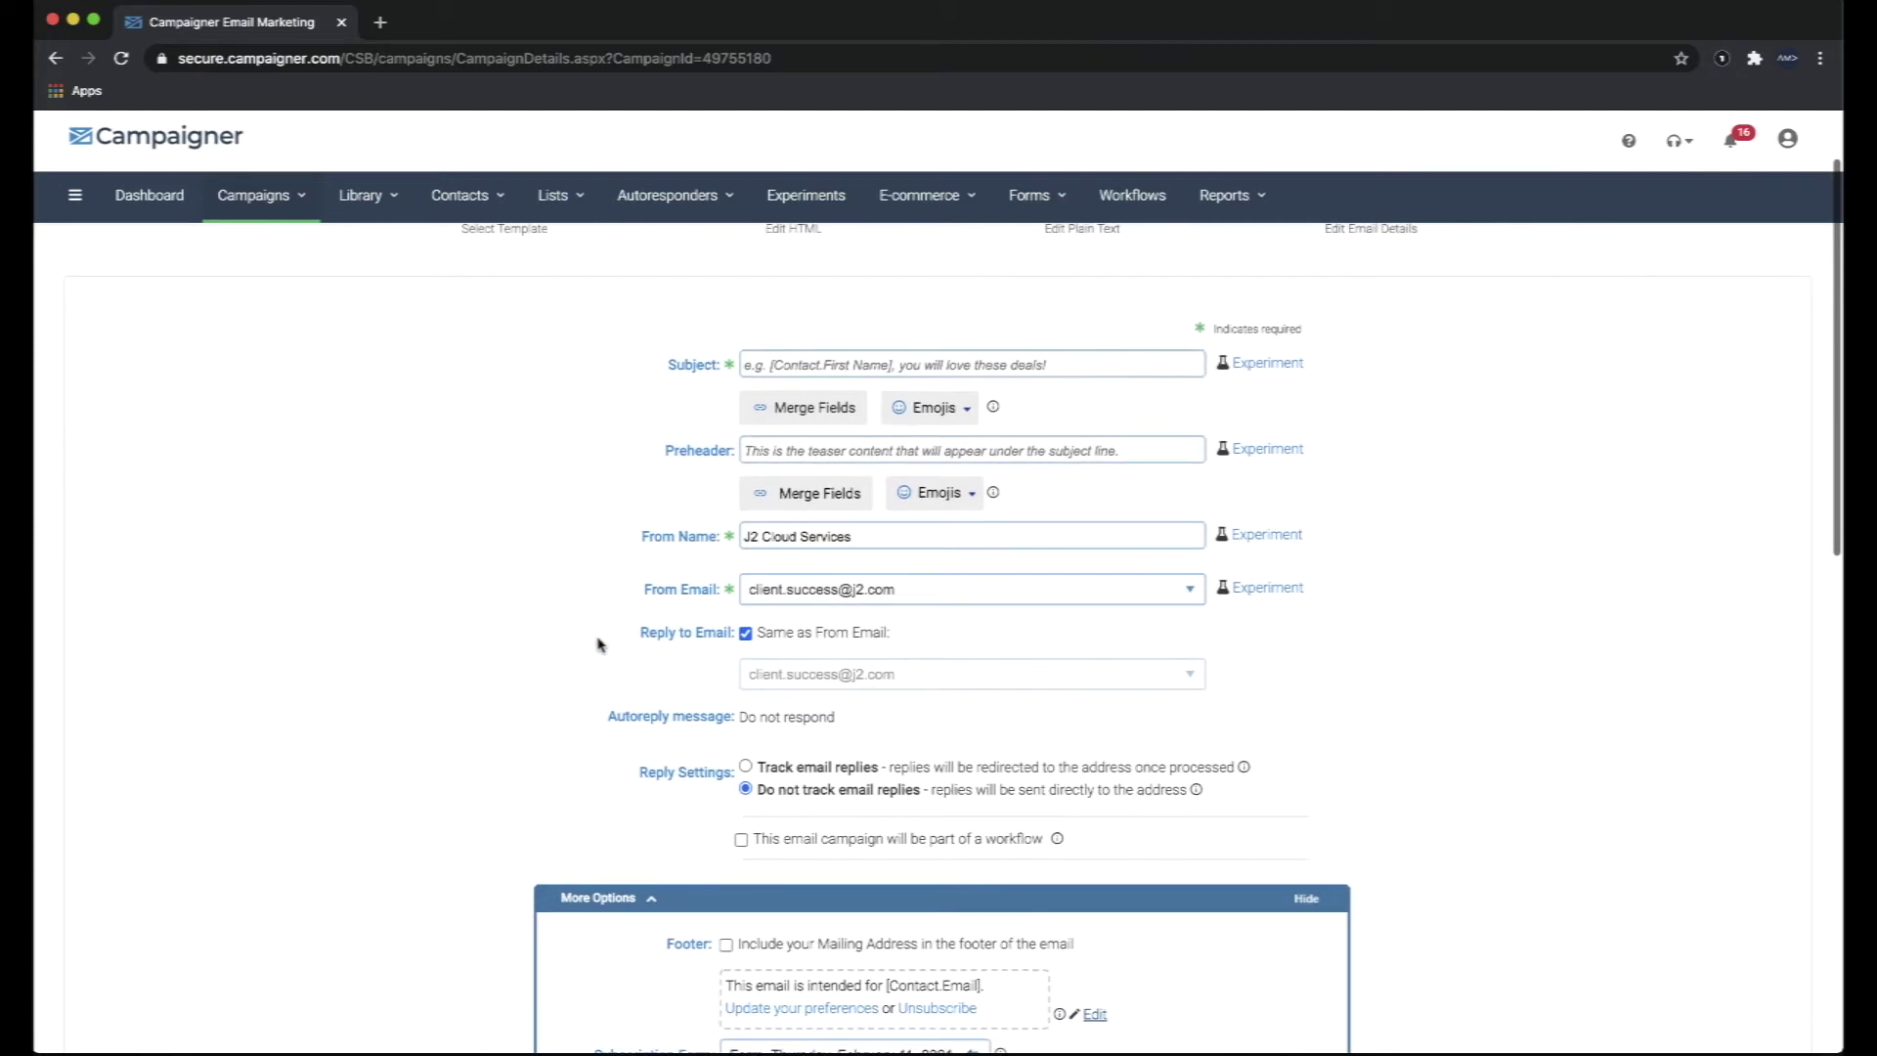
scroll(601, 645, down, 2)
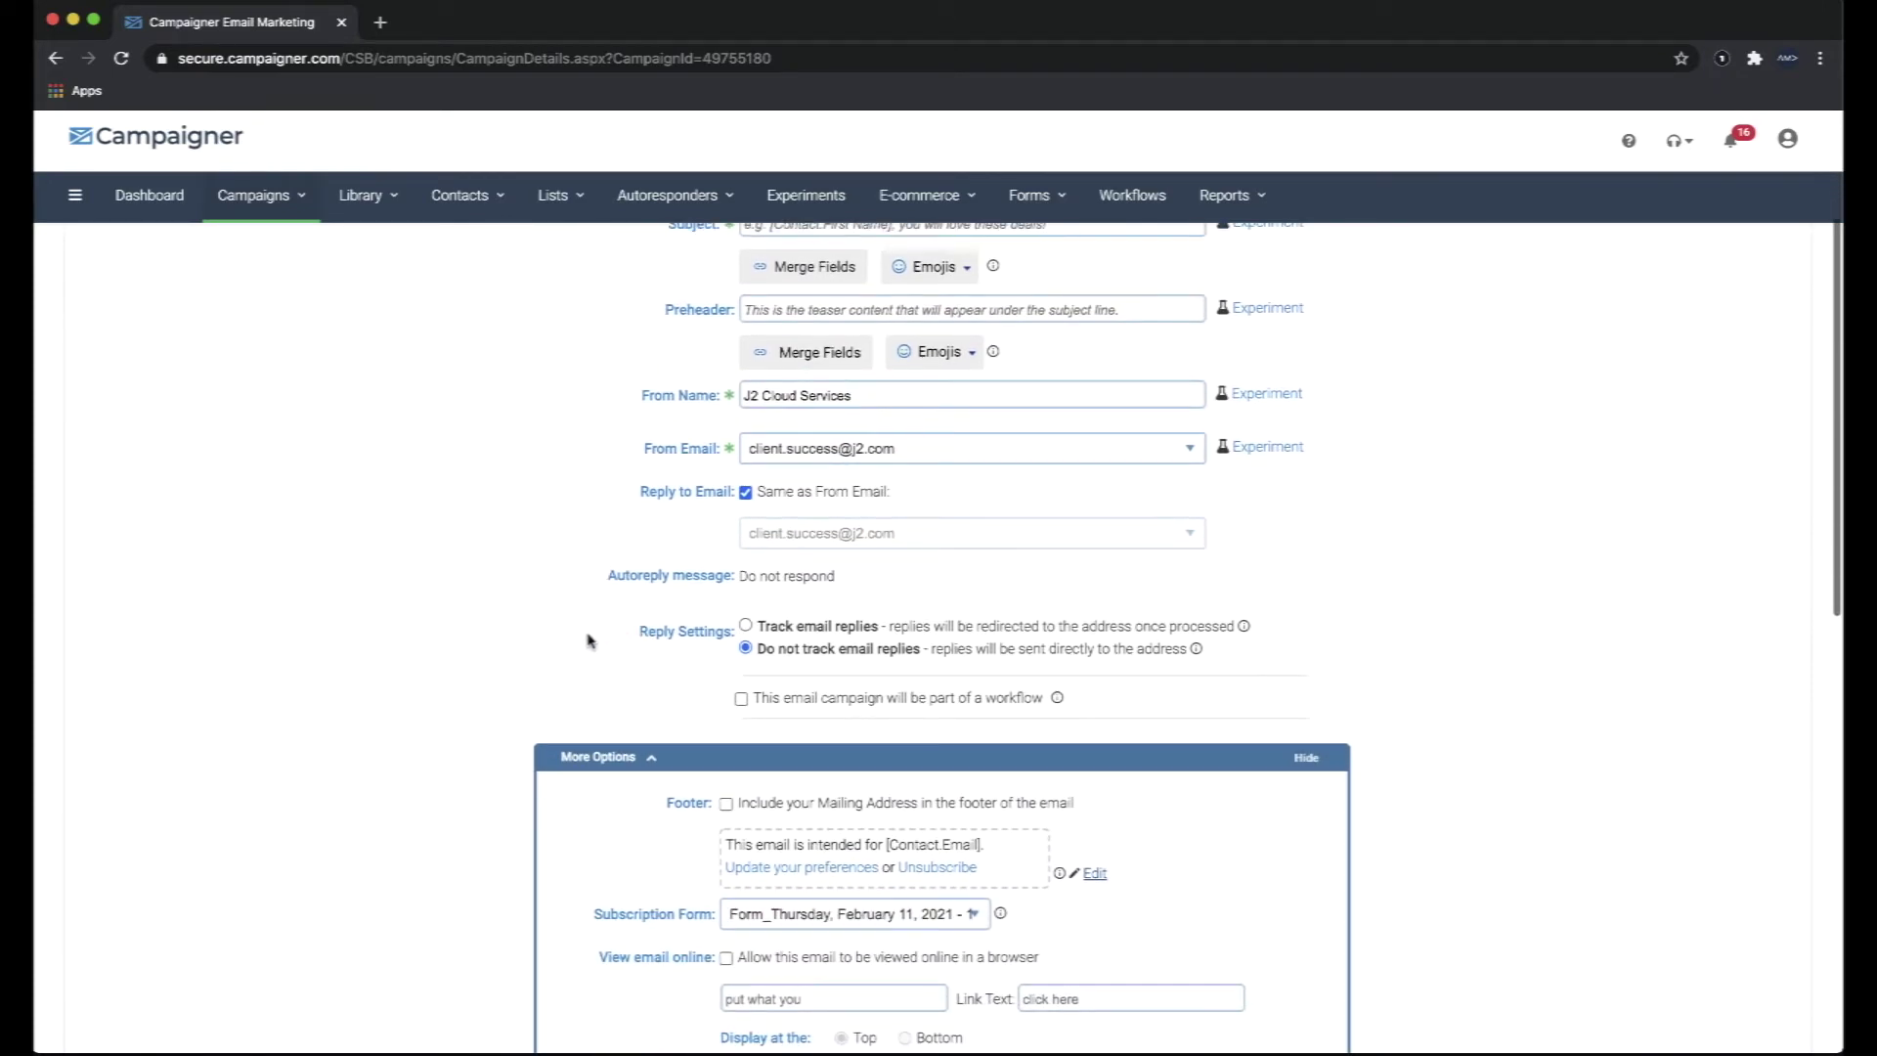
scroll(690, 716, down, 3)
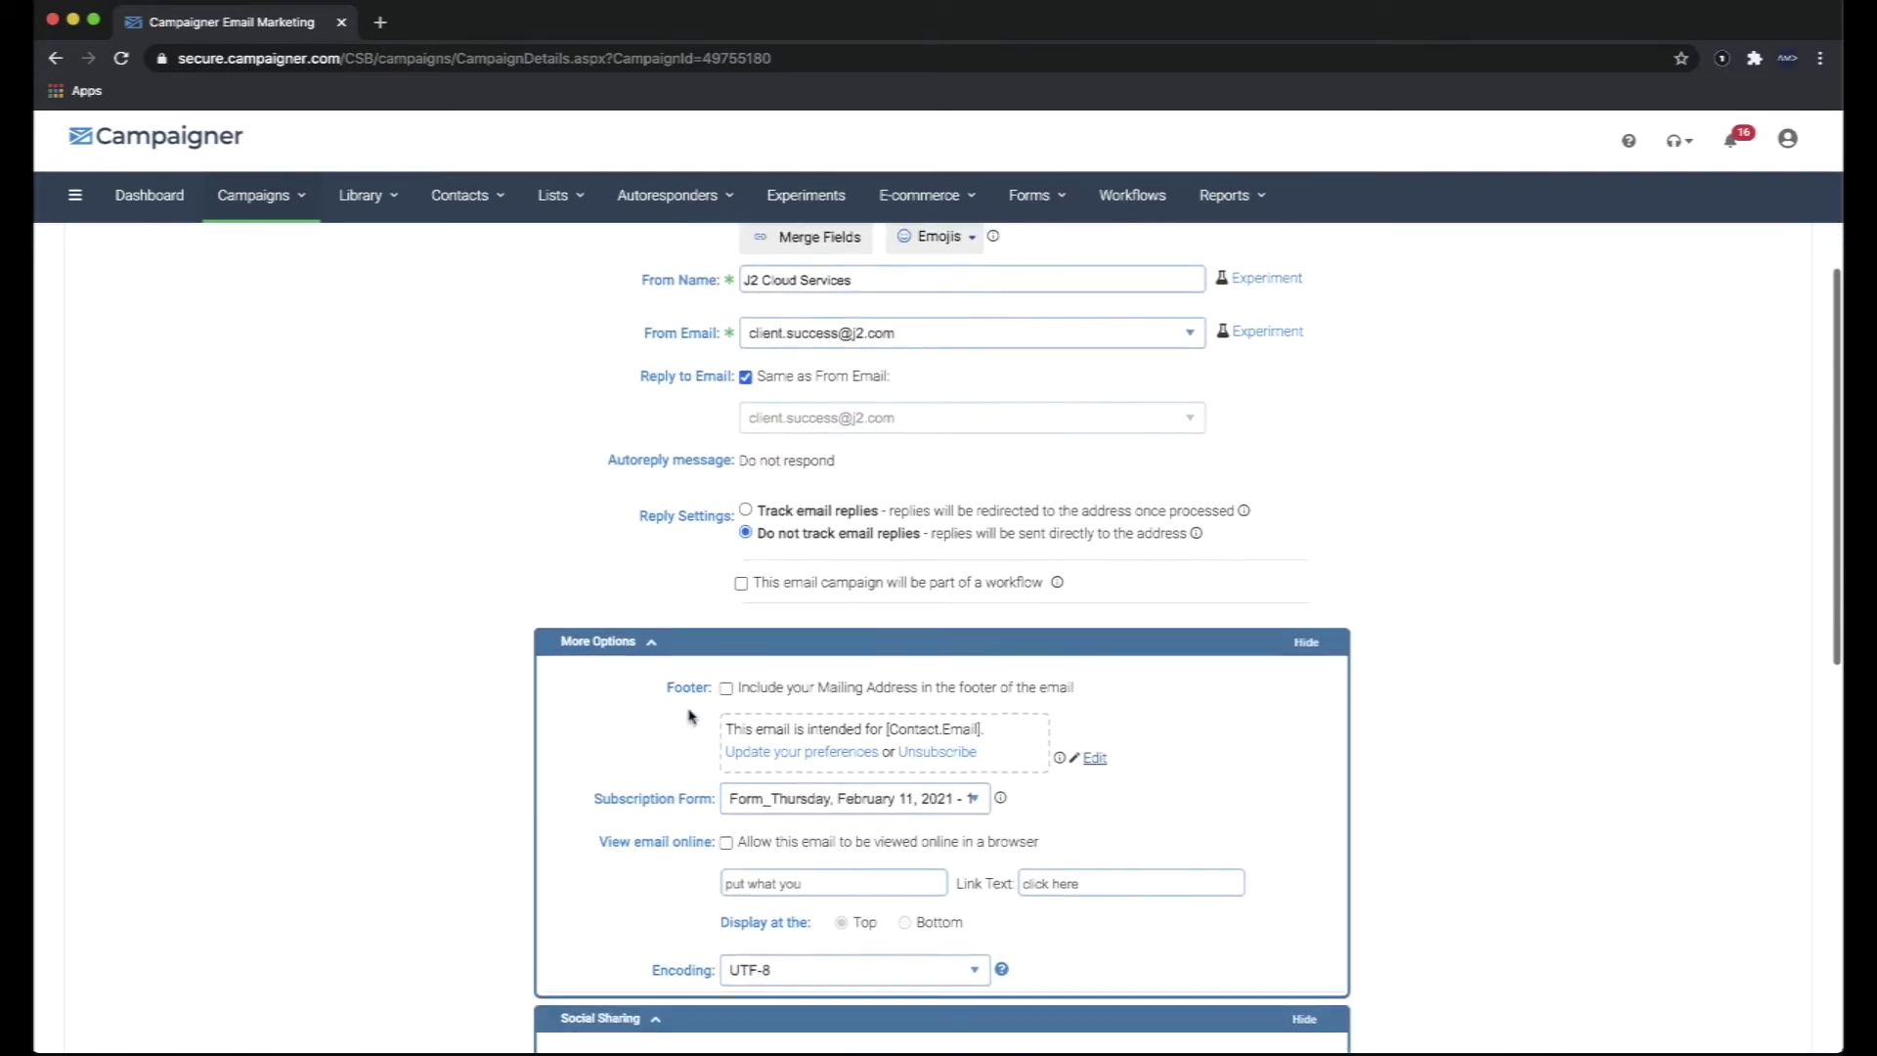
scroll(690, 713, down, 1)
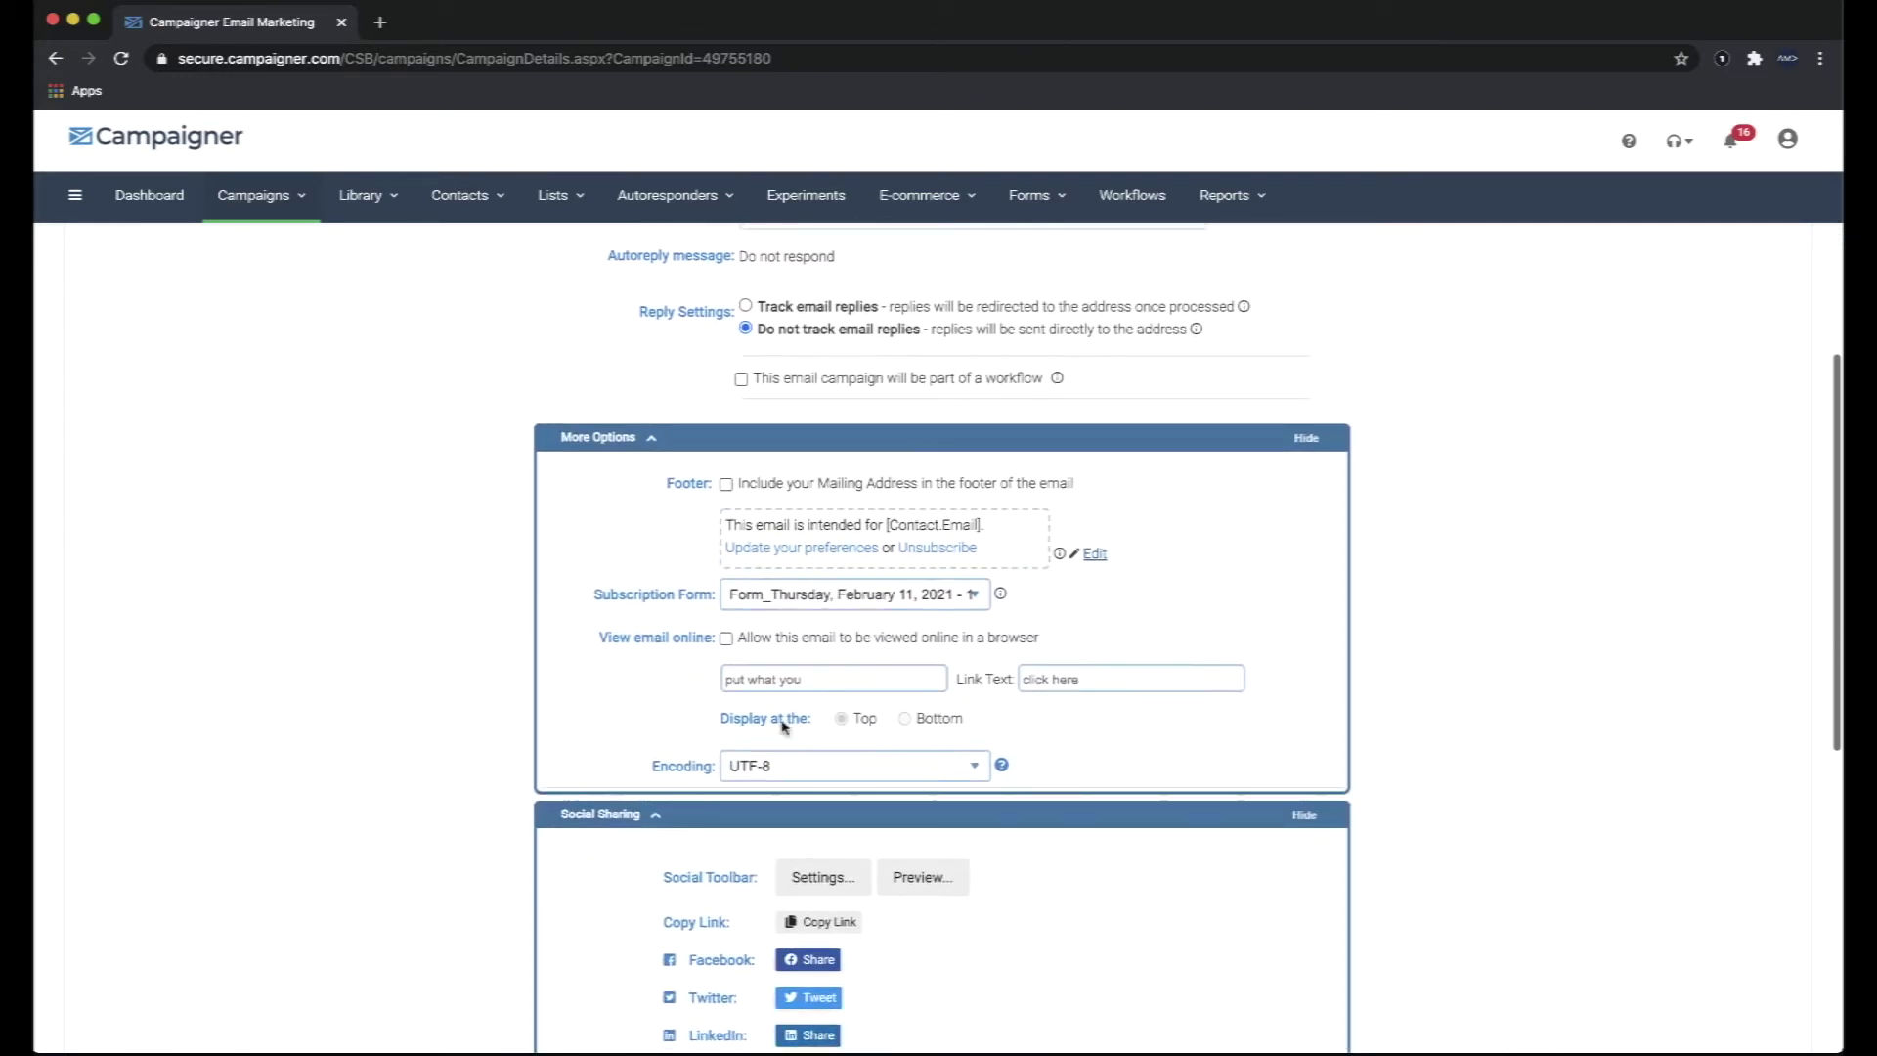
scroll(780, 729, down, 1)
scroll(781, 731, down, 3)
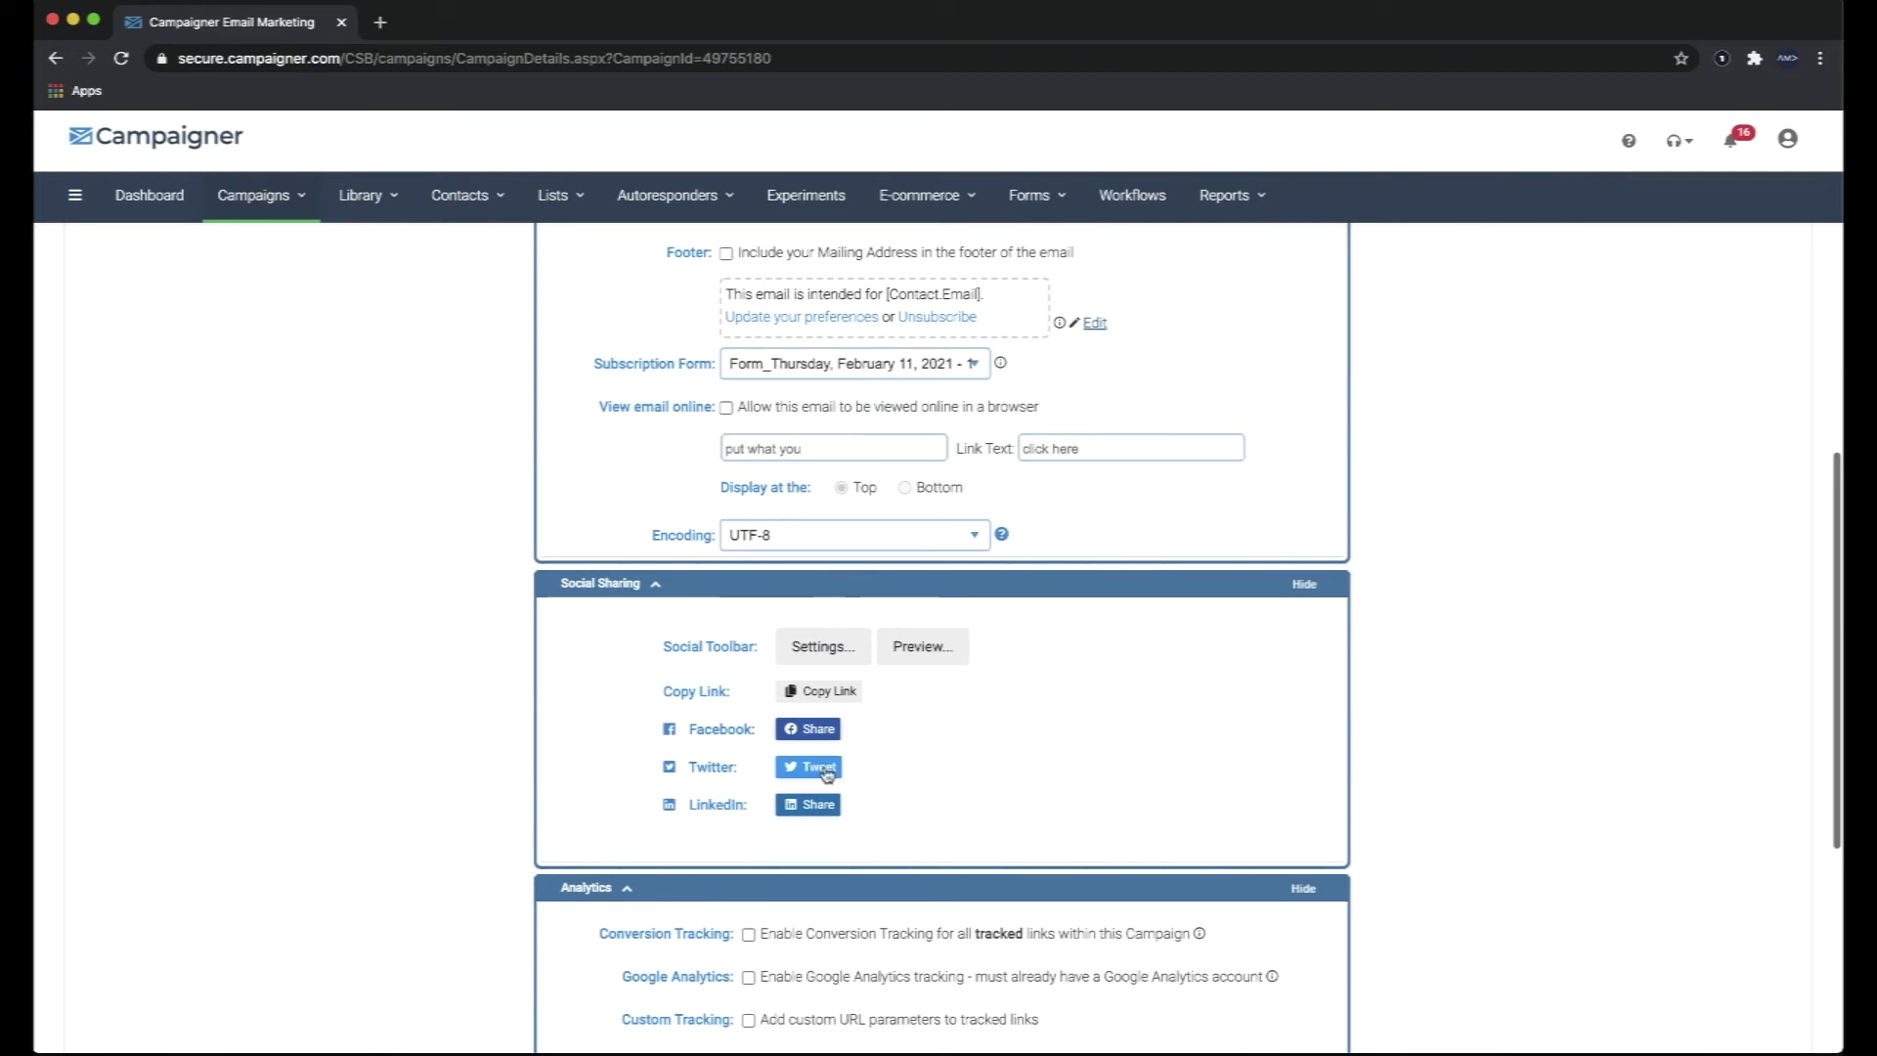
scroll(827, 774, down, 3)
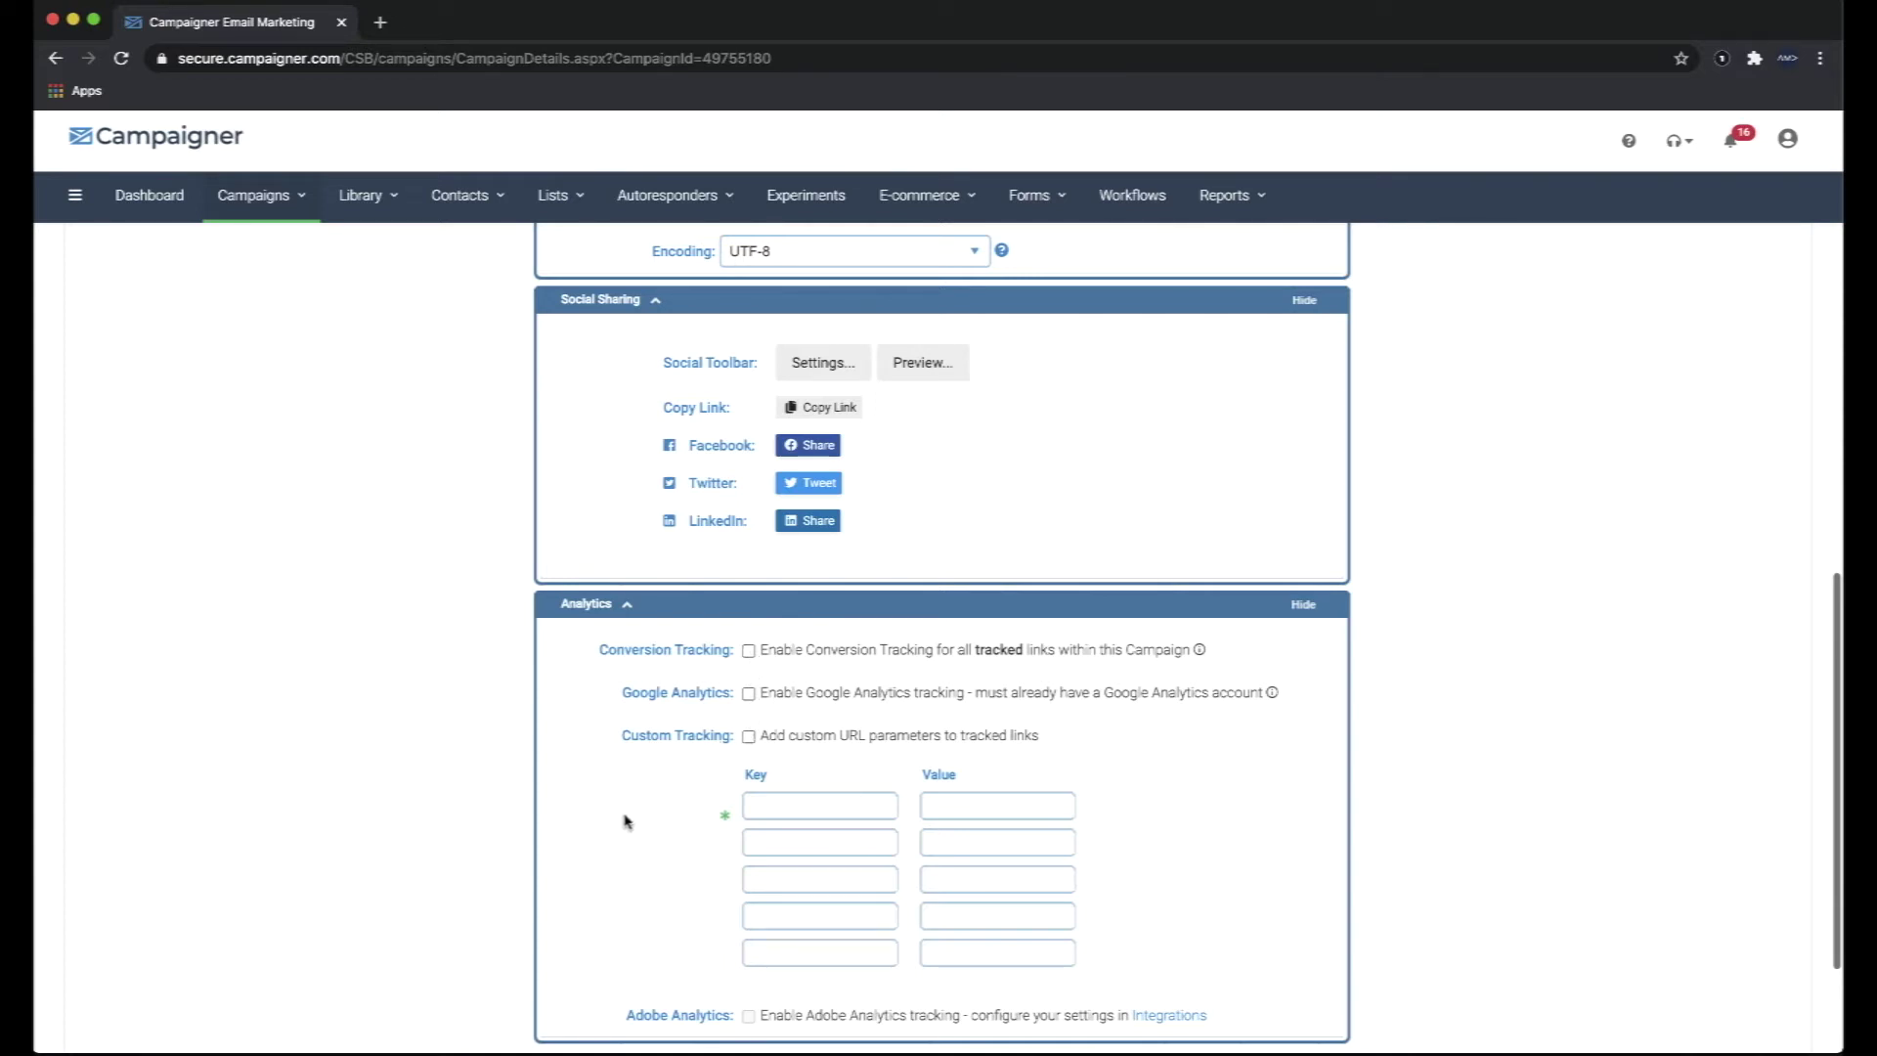
scroll(626, 822, down, 3)
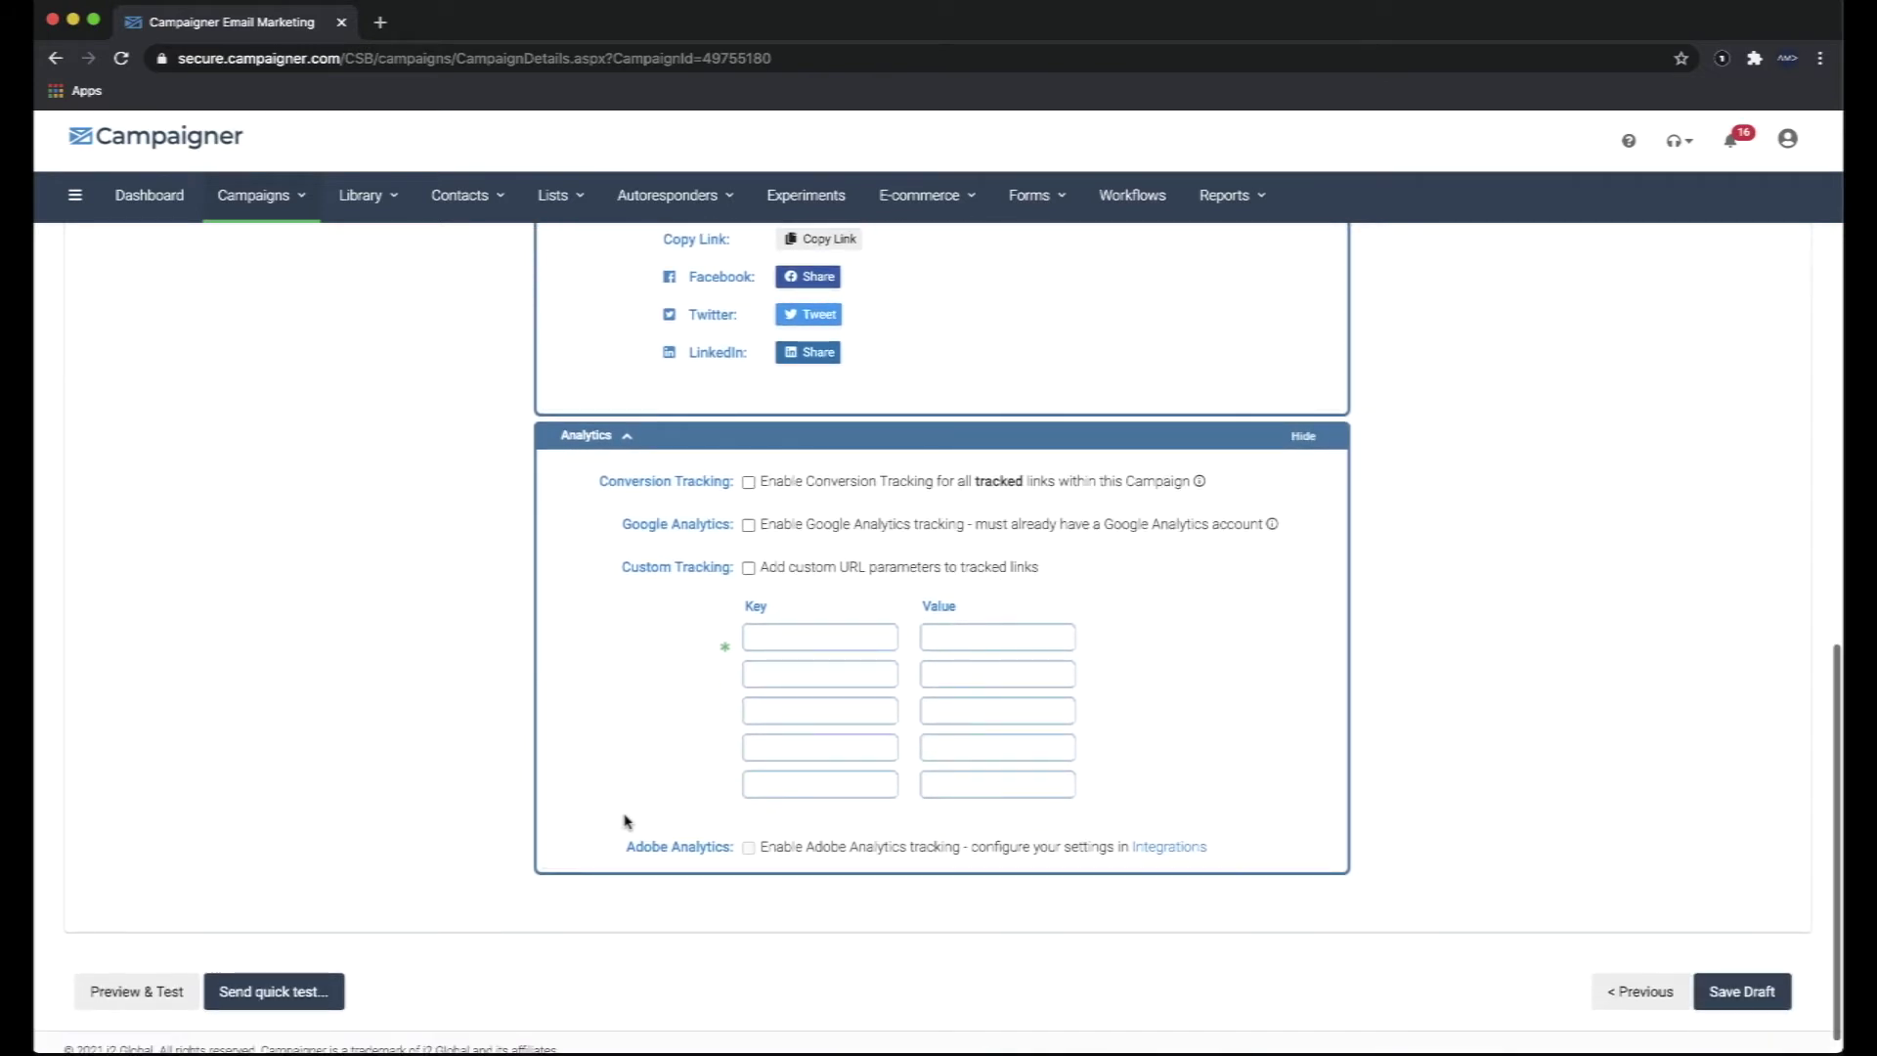
scroll(627, 822, up, 10)
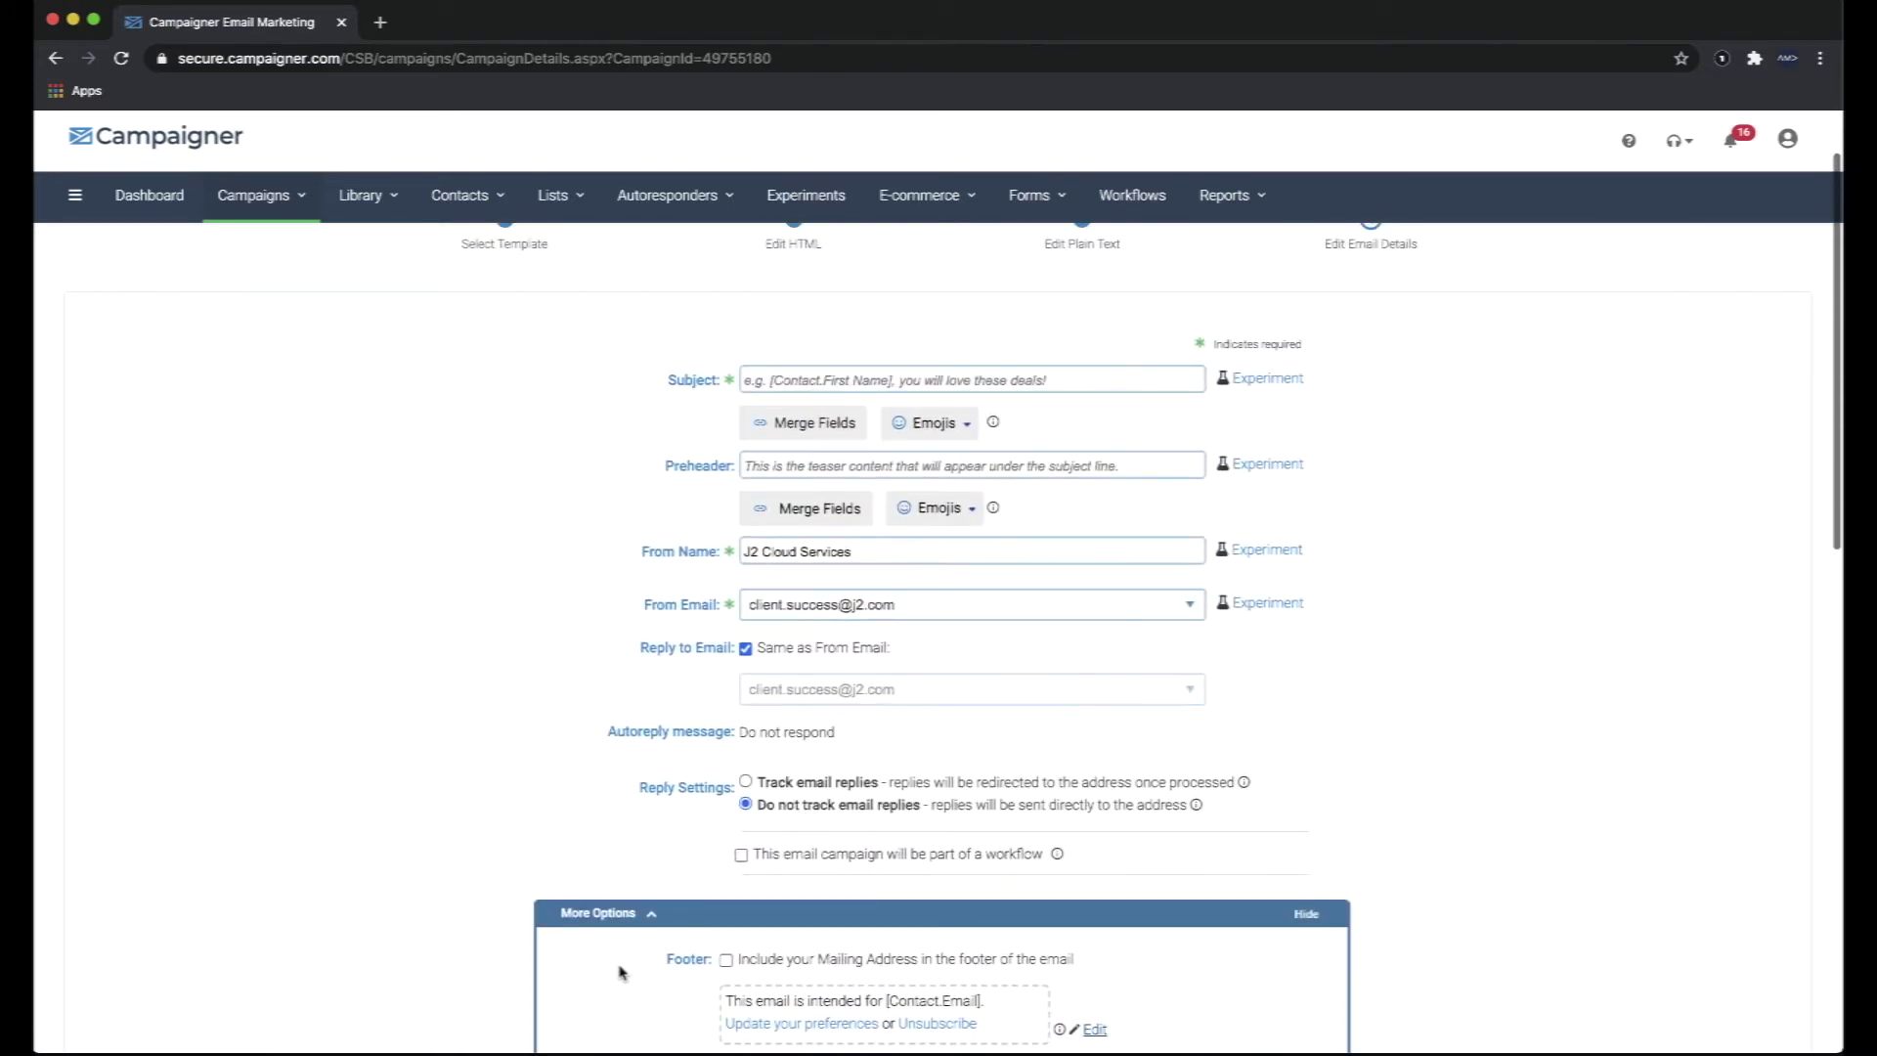
scroll(622, 973, up, 2)
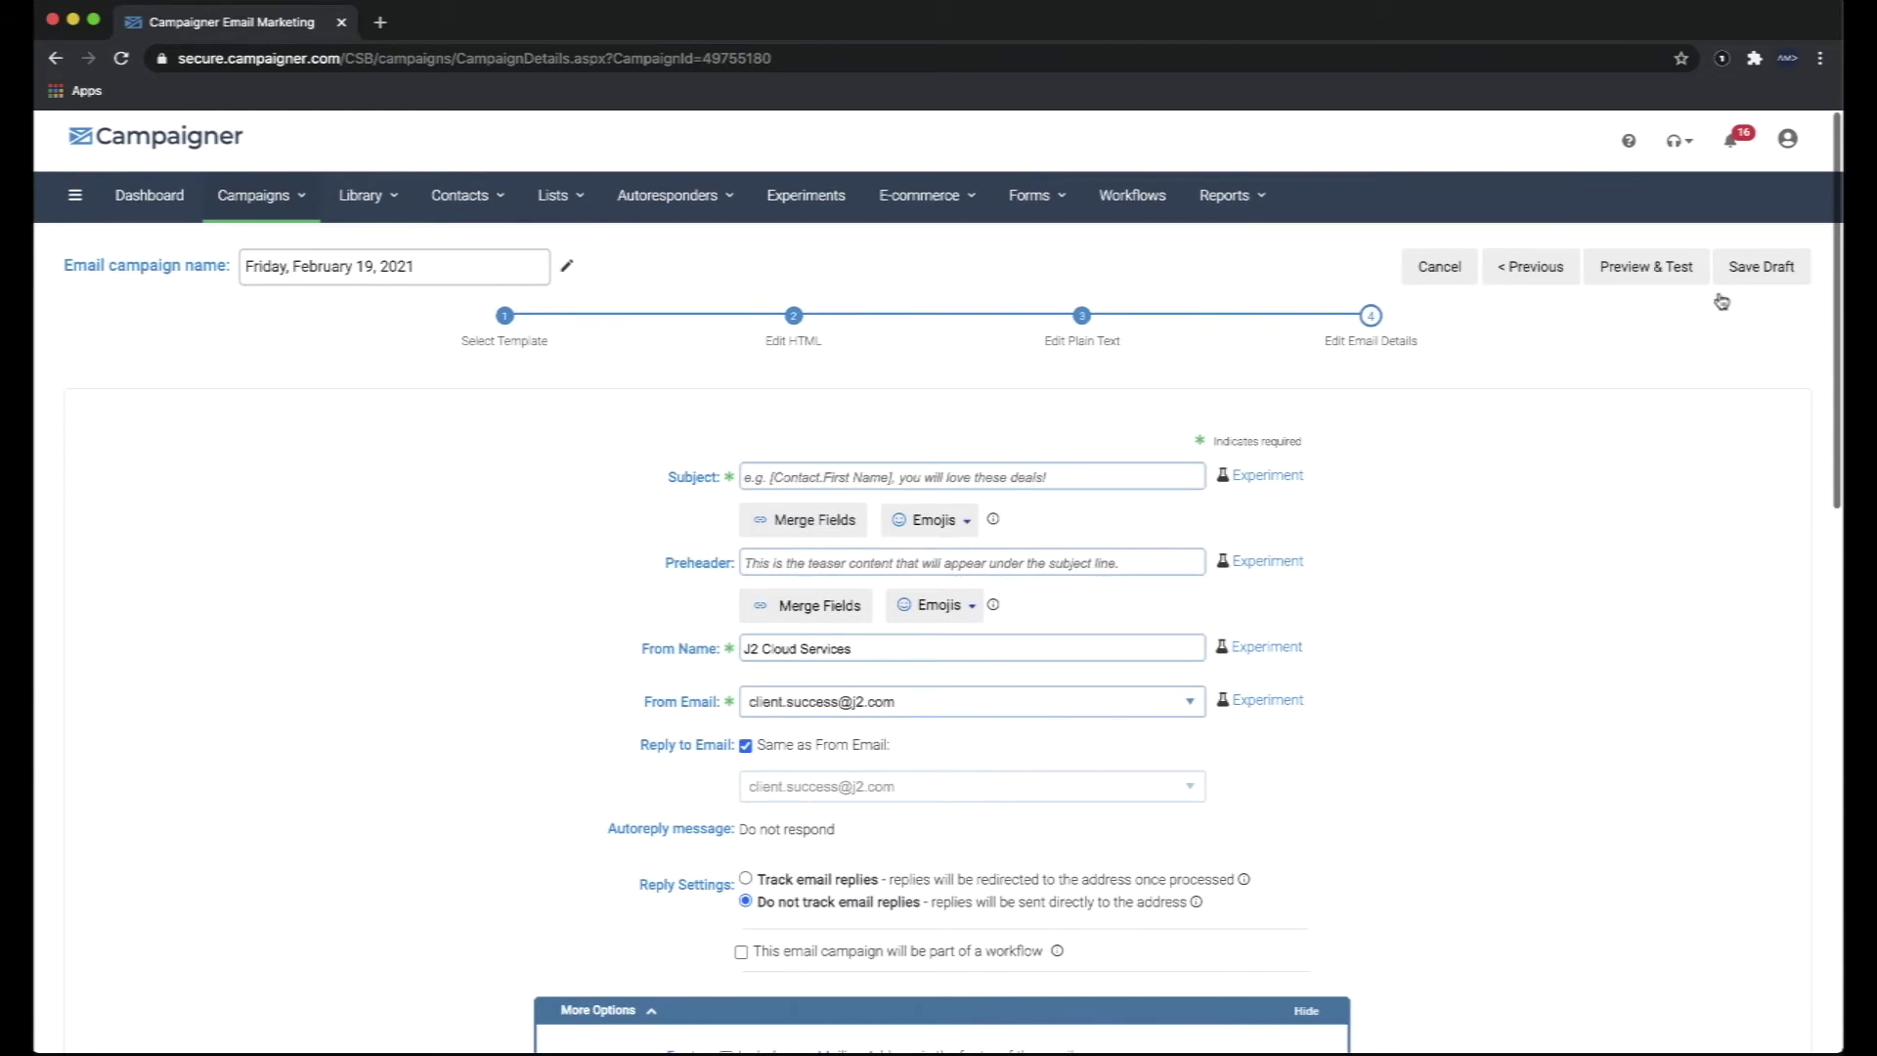
Enter "Test email" as the campaign's subject and save the draft.
click(1742, 272)
click(939, 472)
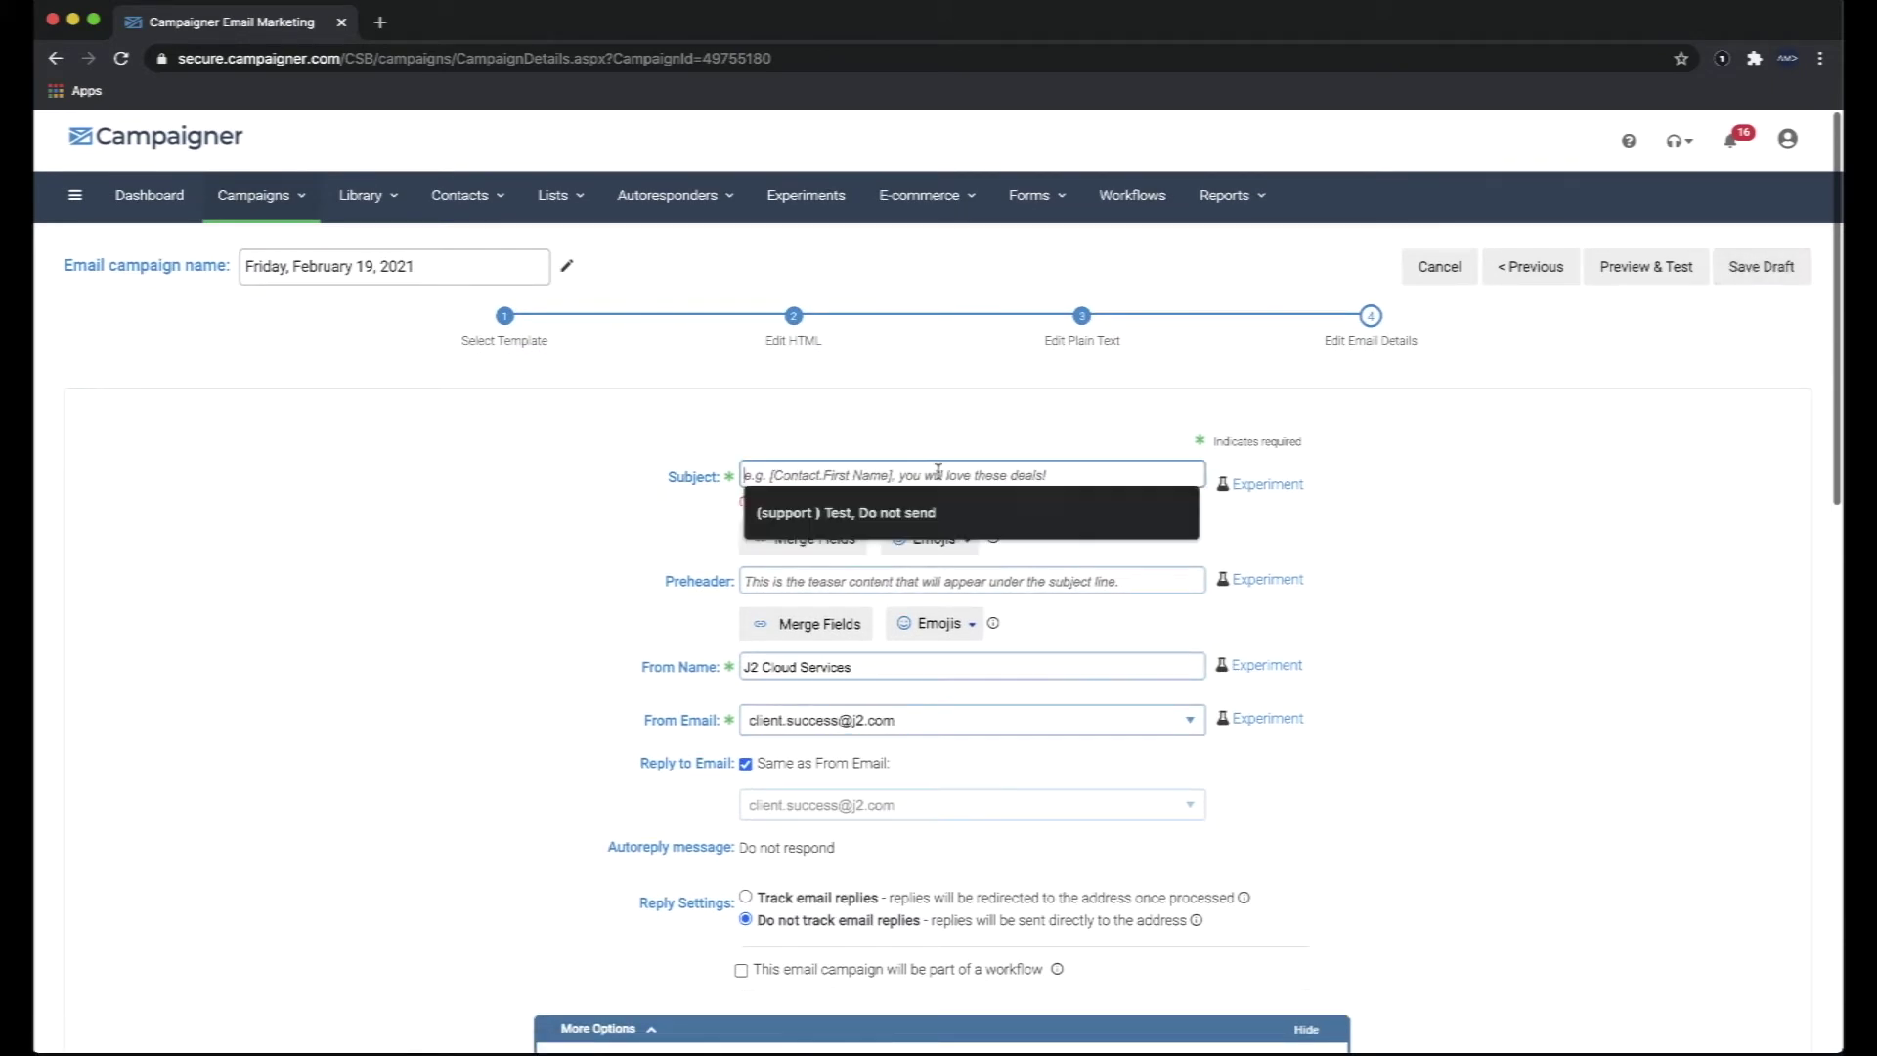
text(Test email)
click(1750, 281)
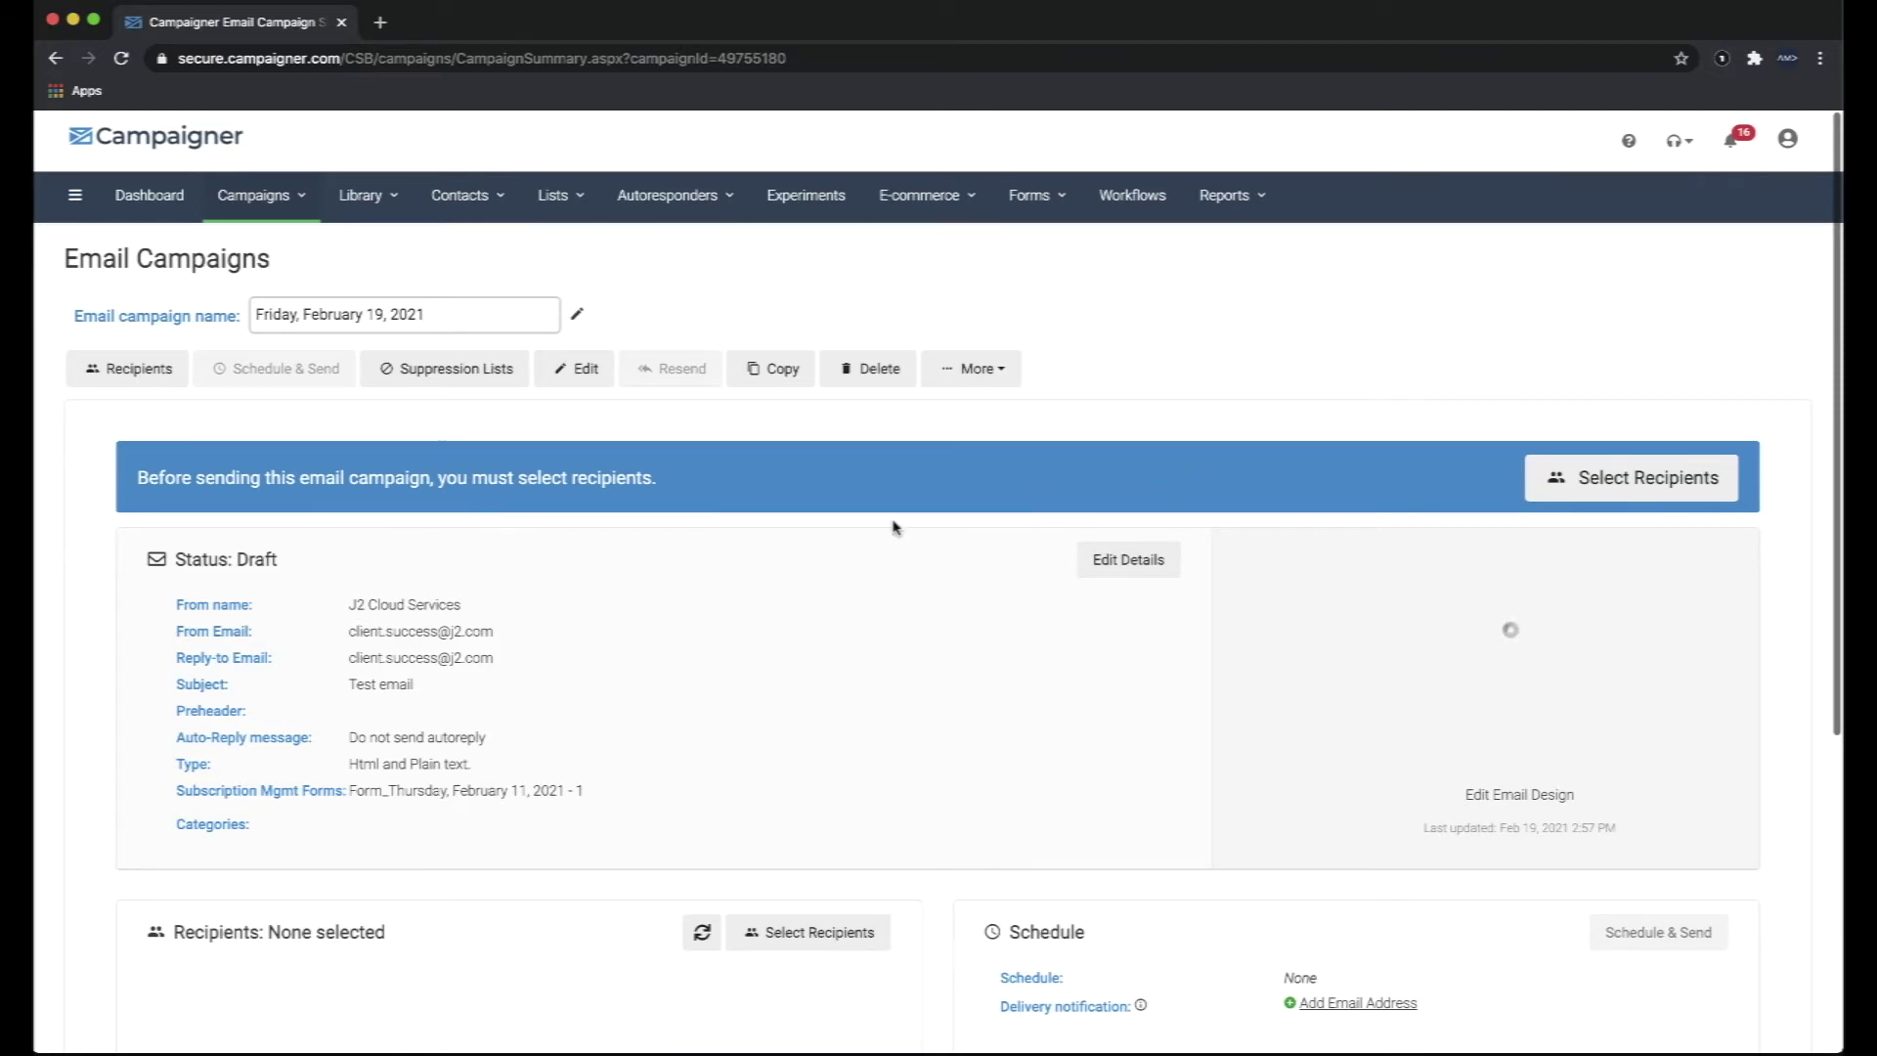
Look over the draft's summary and assign the demo mailing list with 14 active contacts as the campaign's recipients.
scroll(856, 663, down, 3)
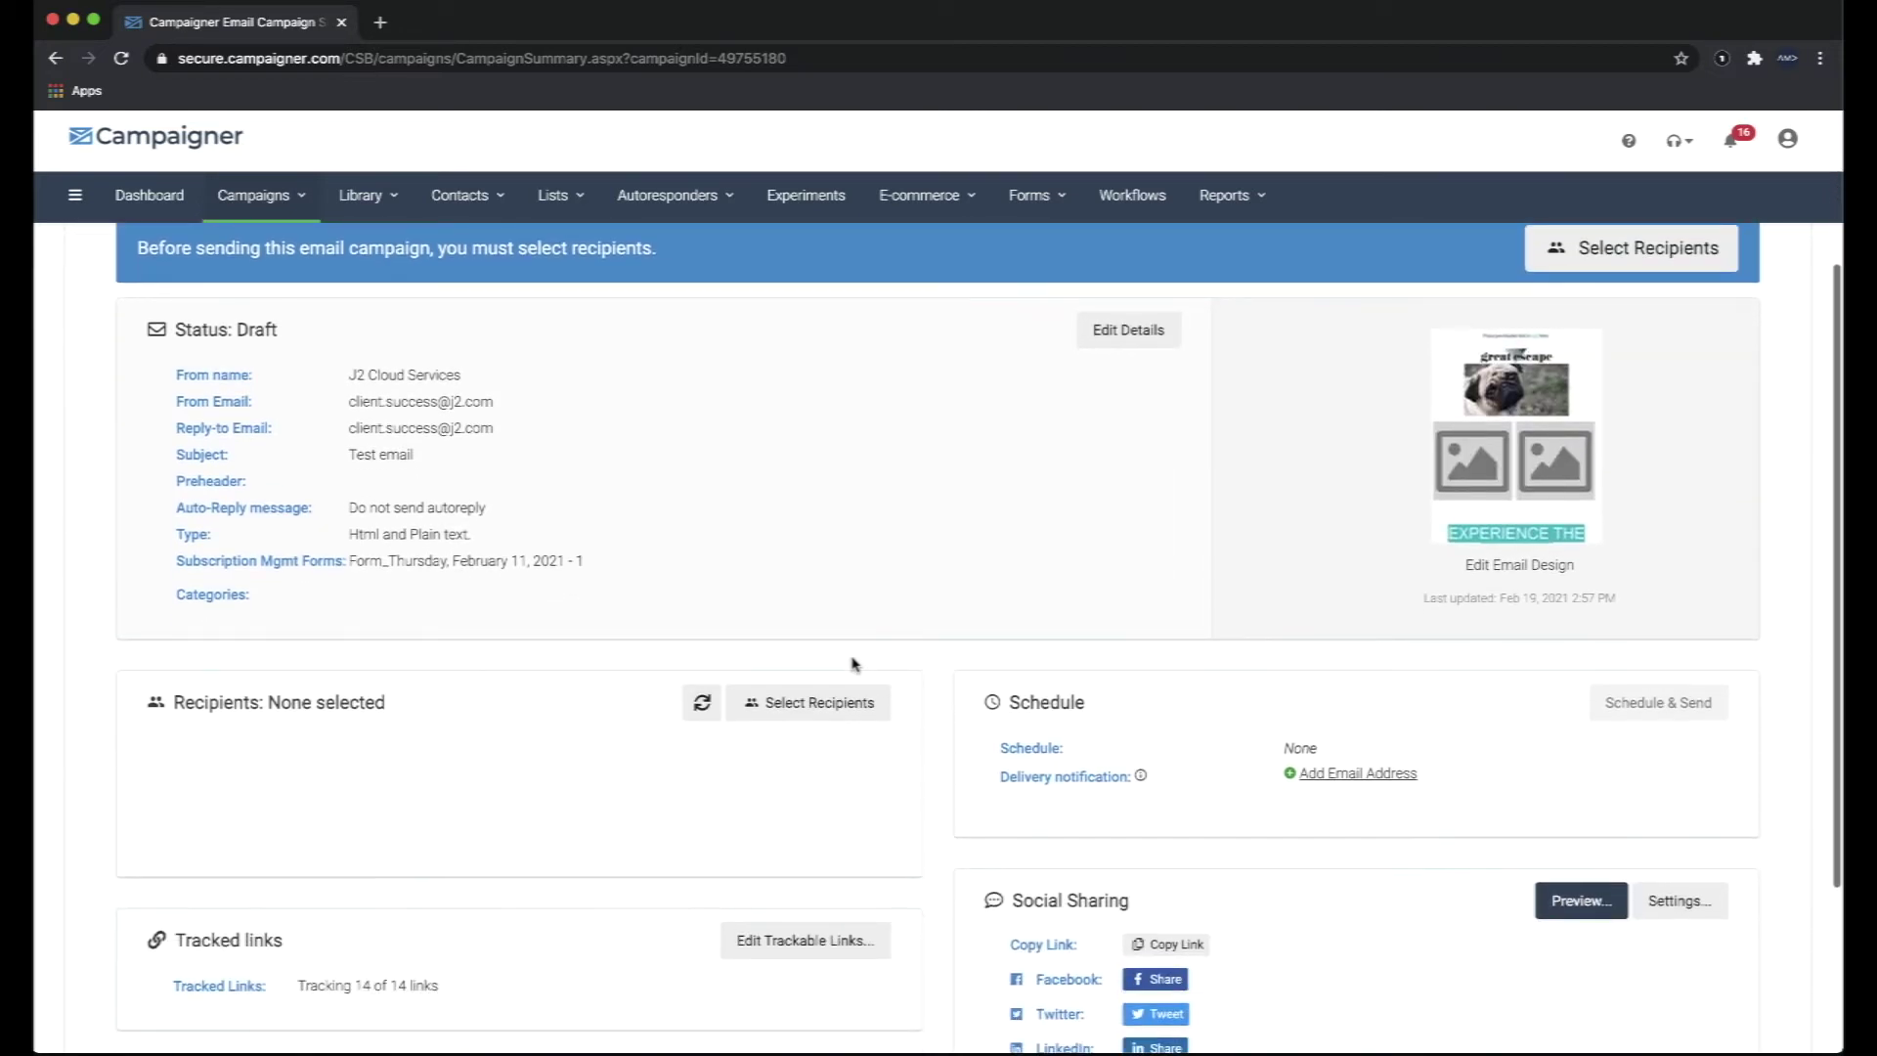
scroll(856, 665, down, 2)
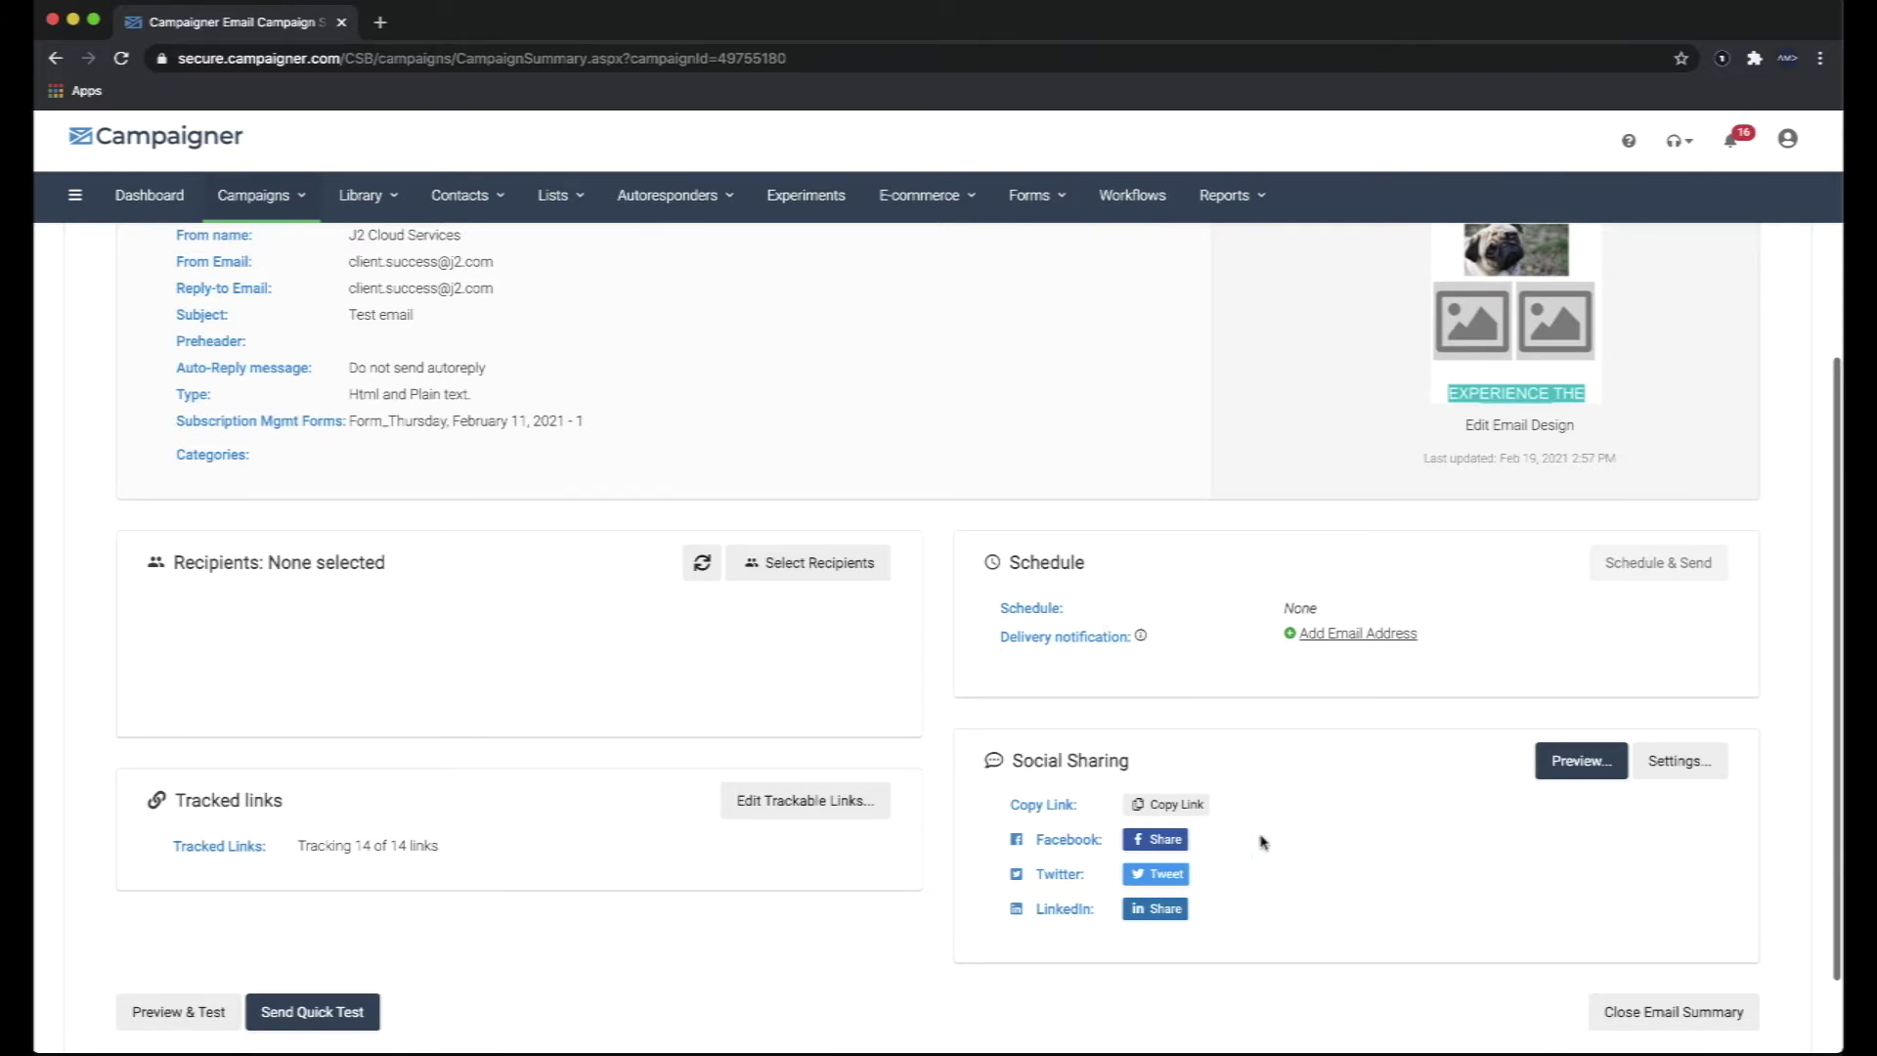
scroll(1311, 930, up, 5)
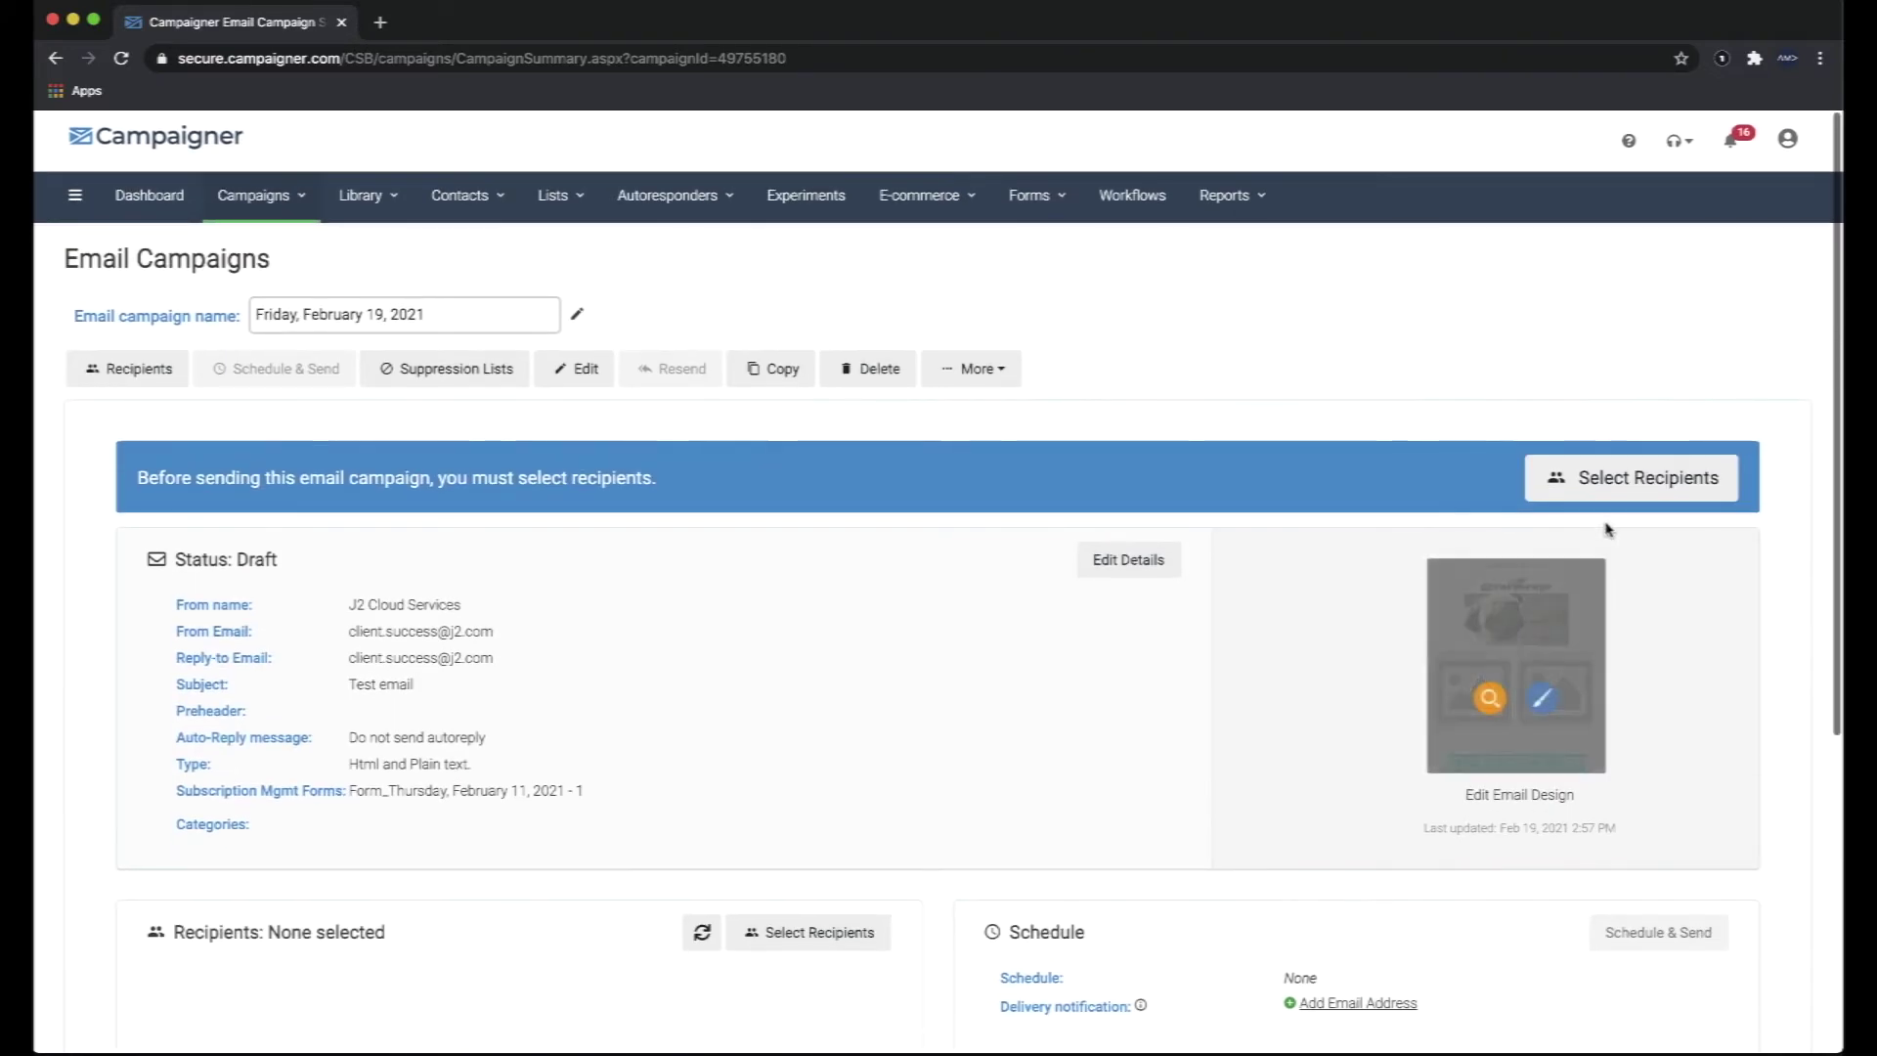
click(1614, 484)
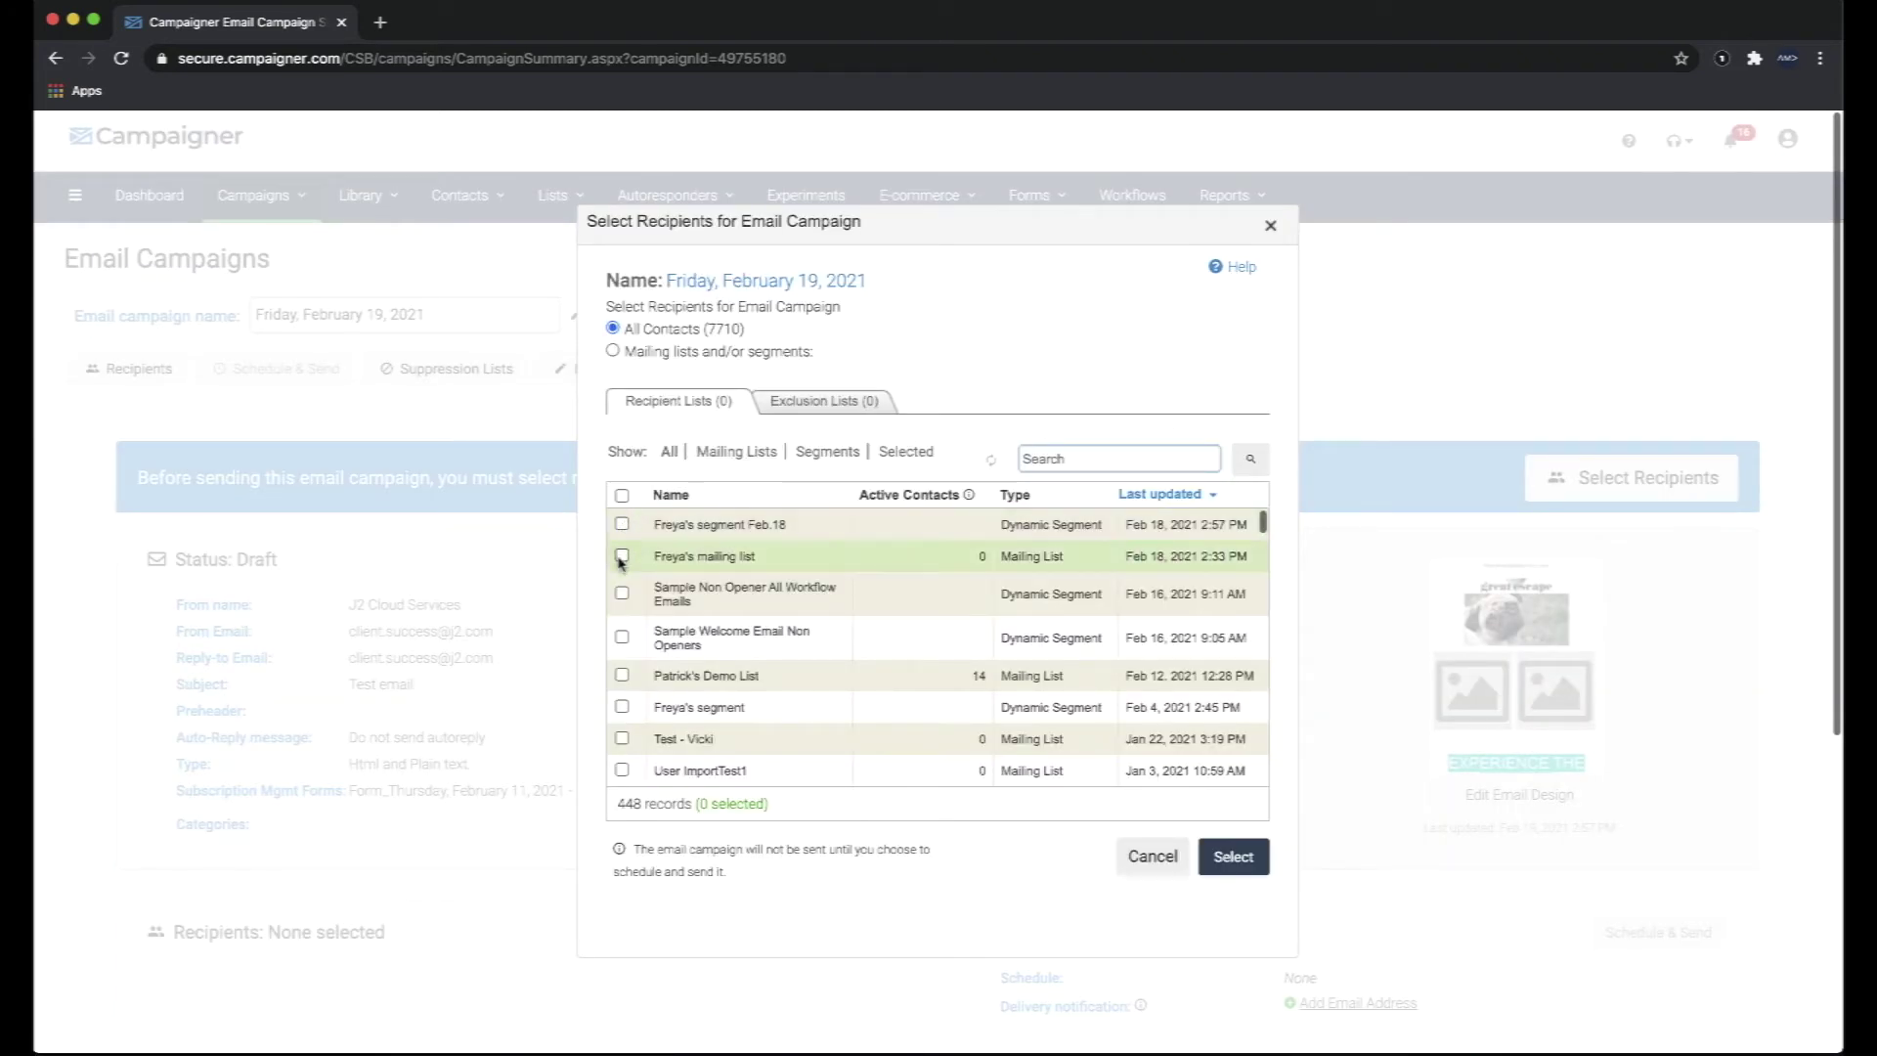
click(621, 675)
click(1236, 848)
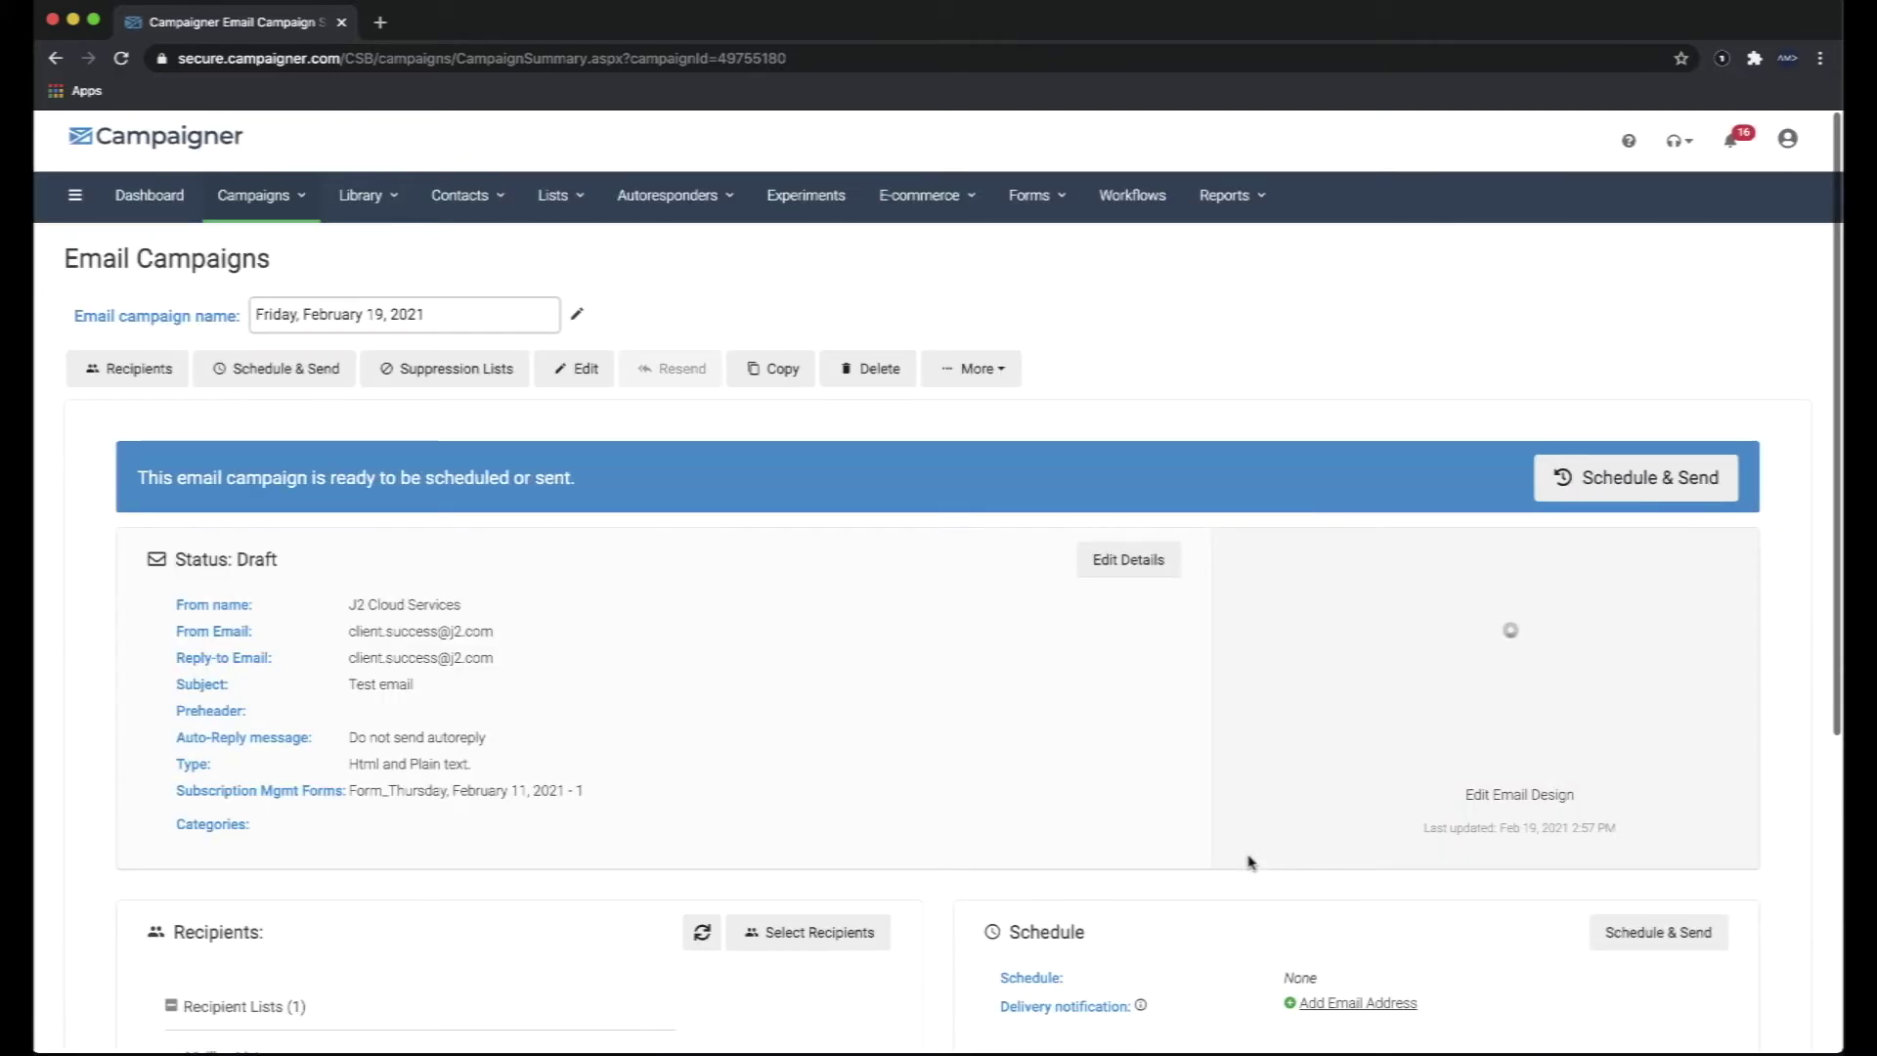
Try scheduling the campaign as a one-time send on Feb 23, 2021 3:02 PM and cancel without sending.
scroll(1251, 862, down, 3)
click(1652, 652)
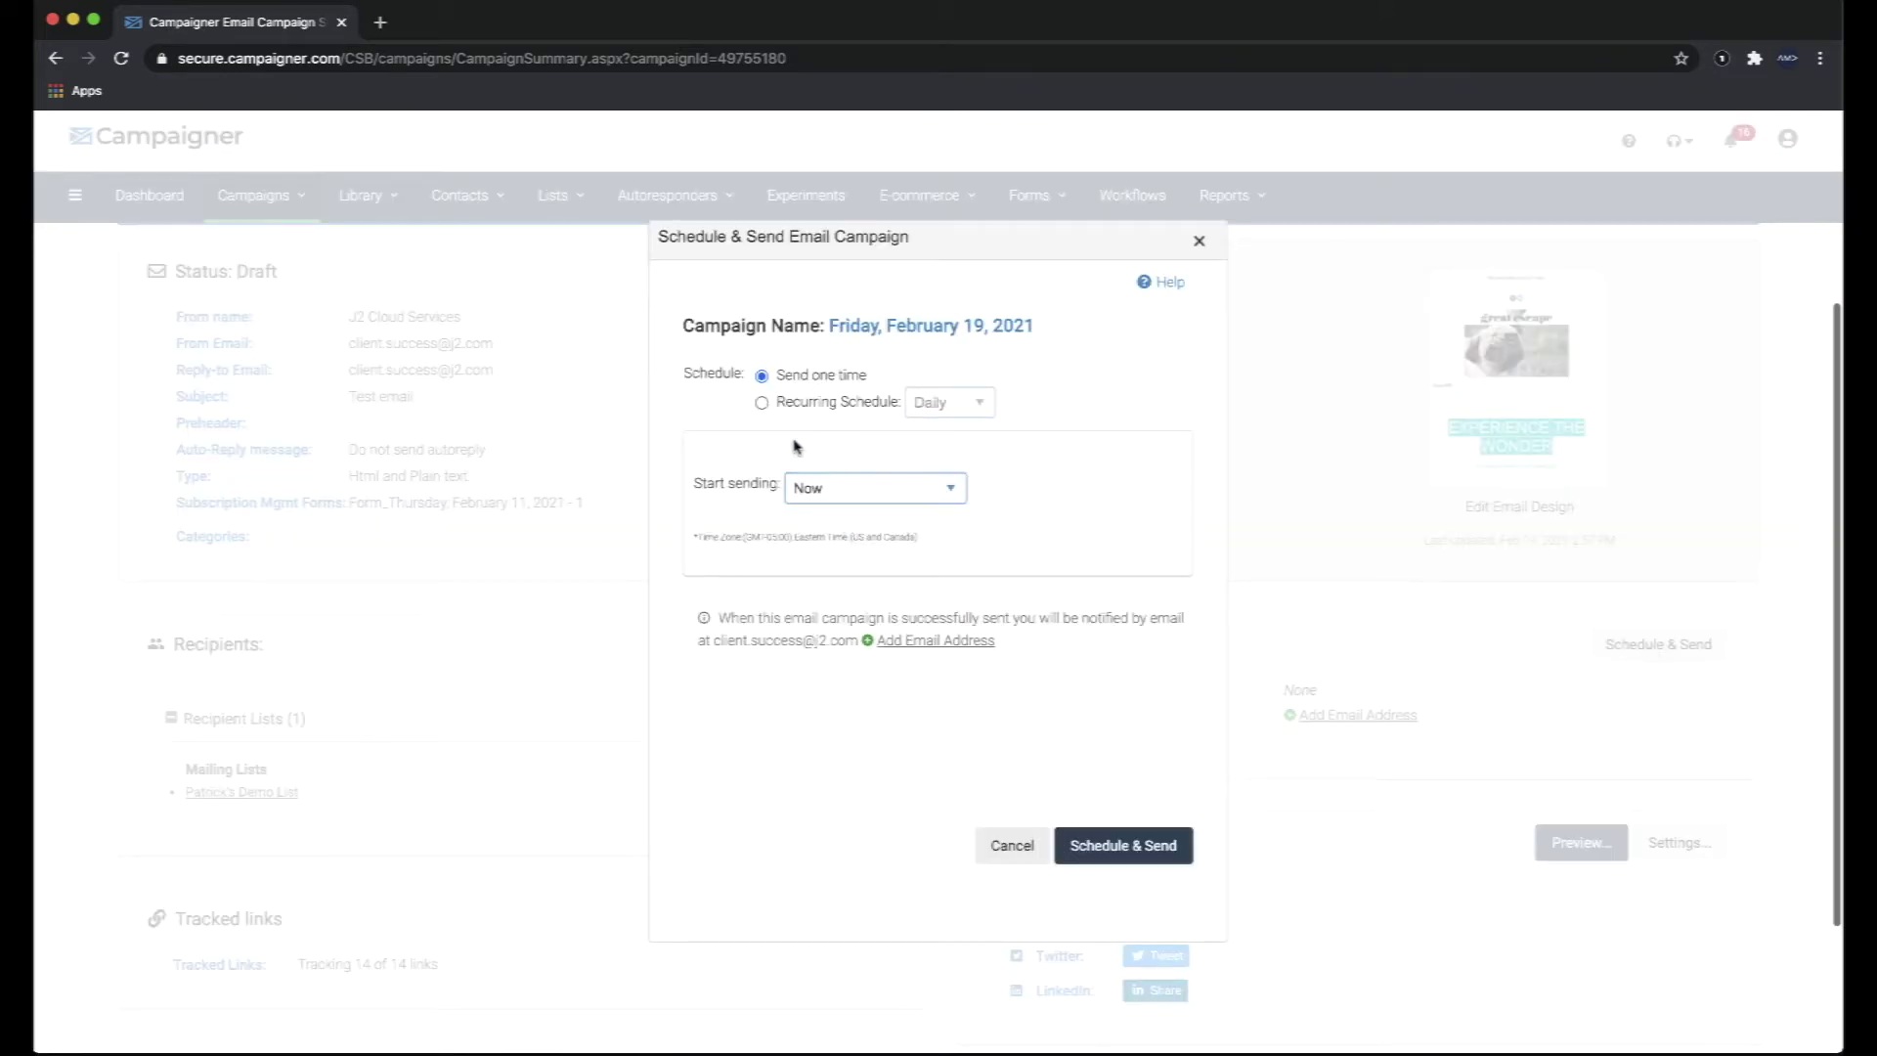
click(812, 488)
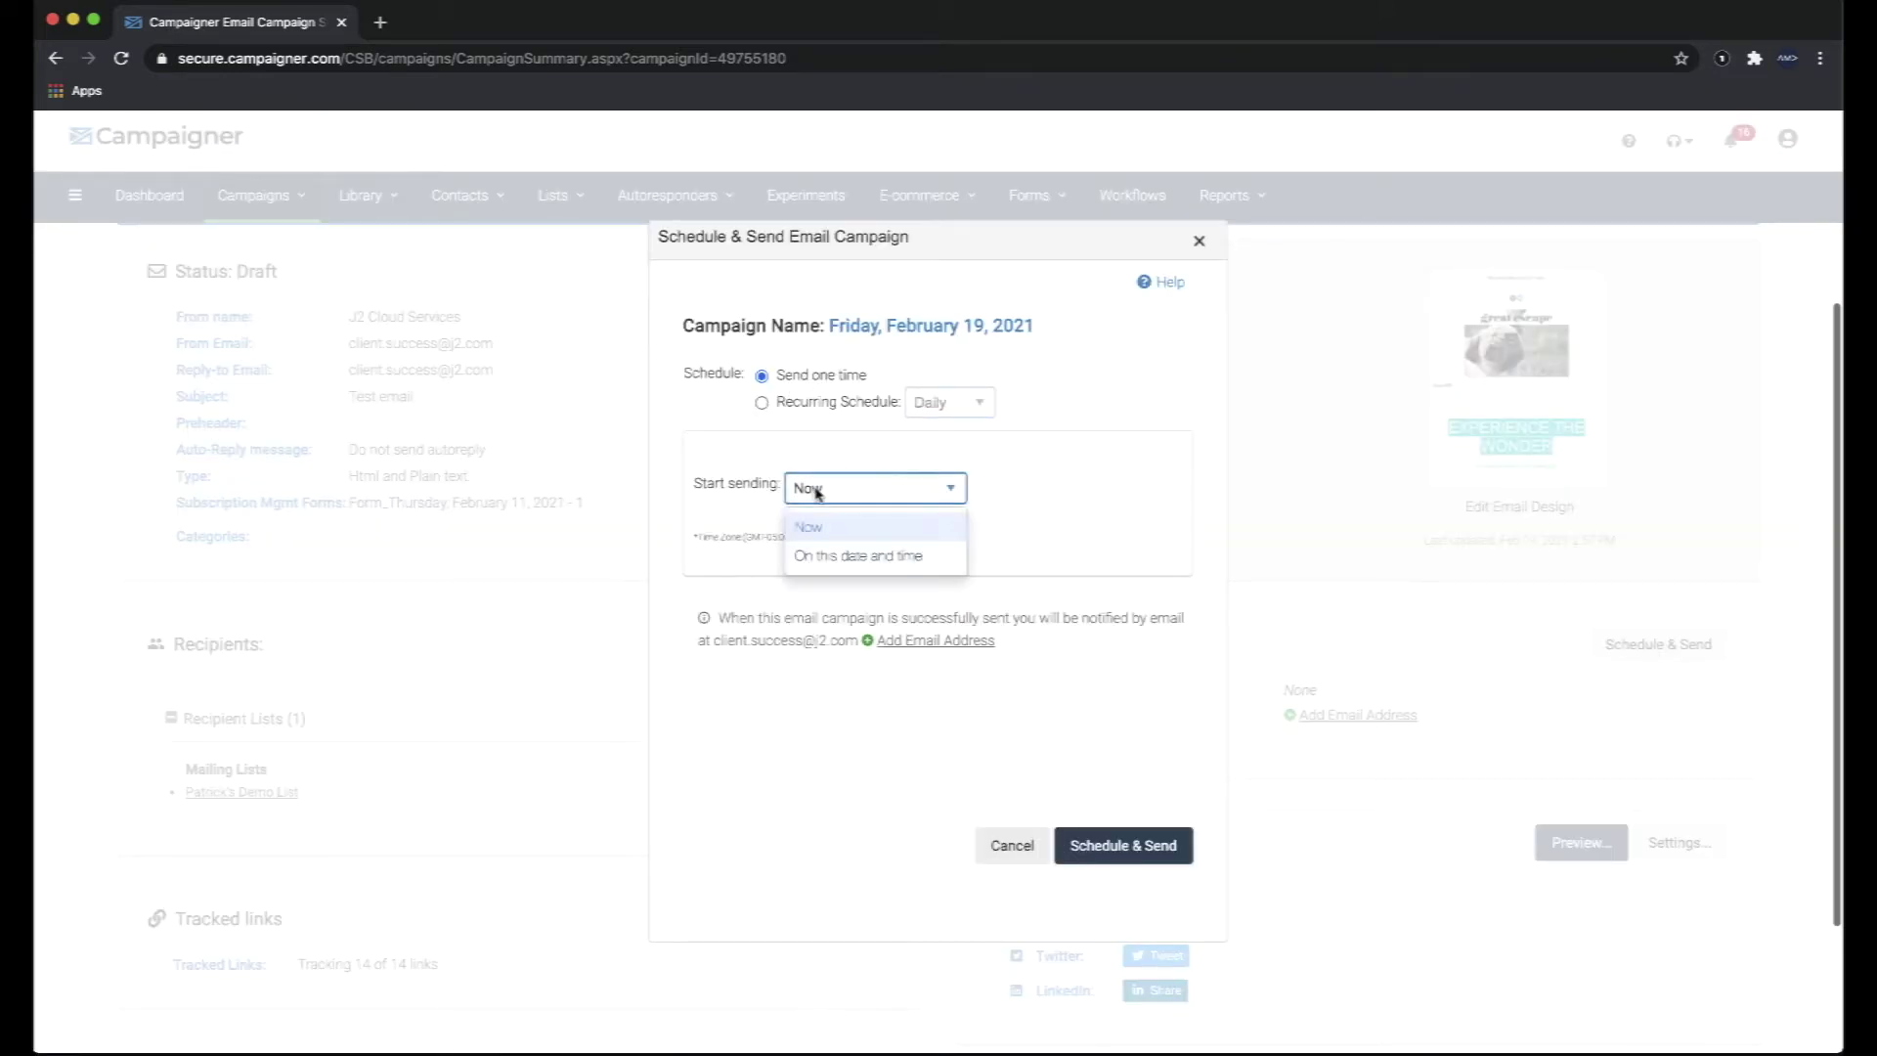
click(831, 555)
click(1025, 487)
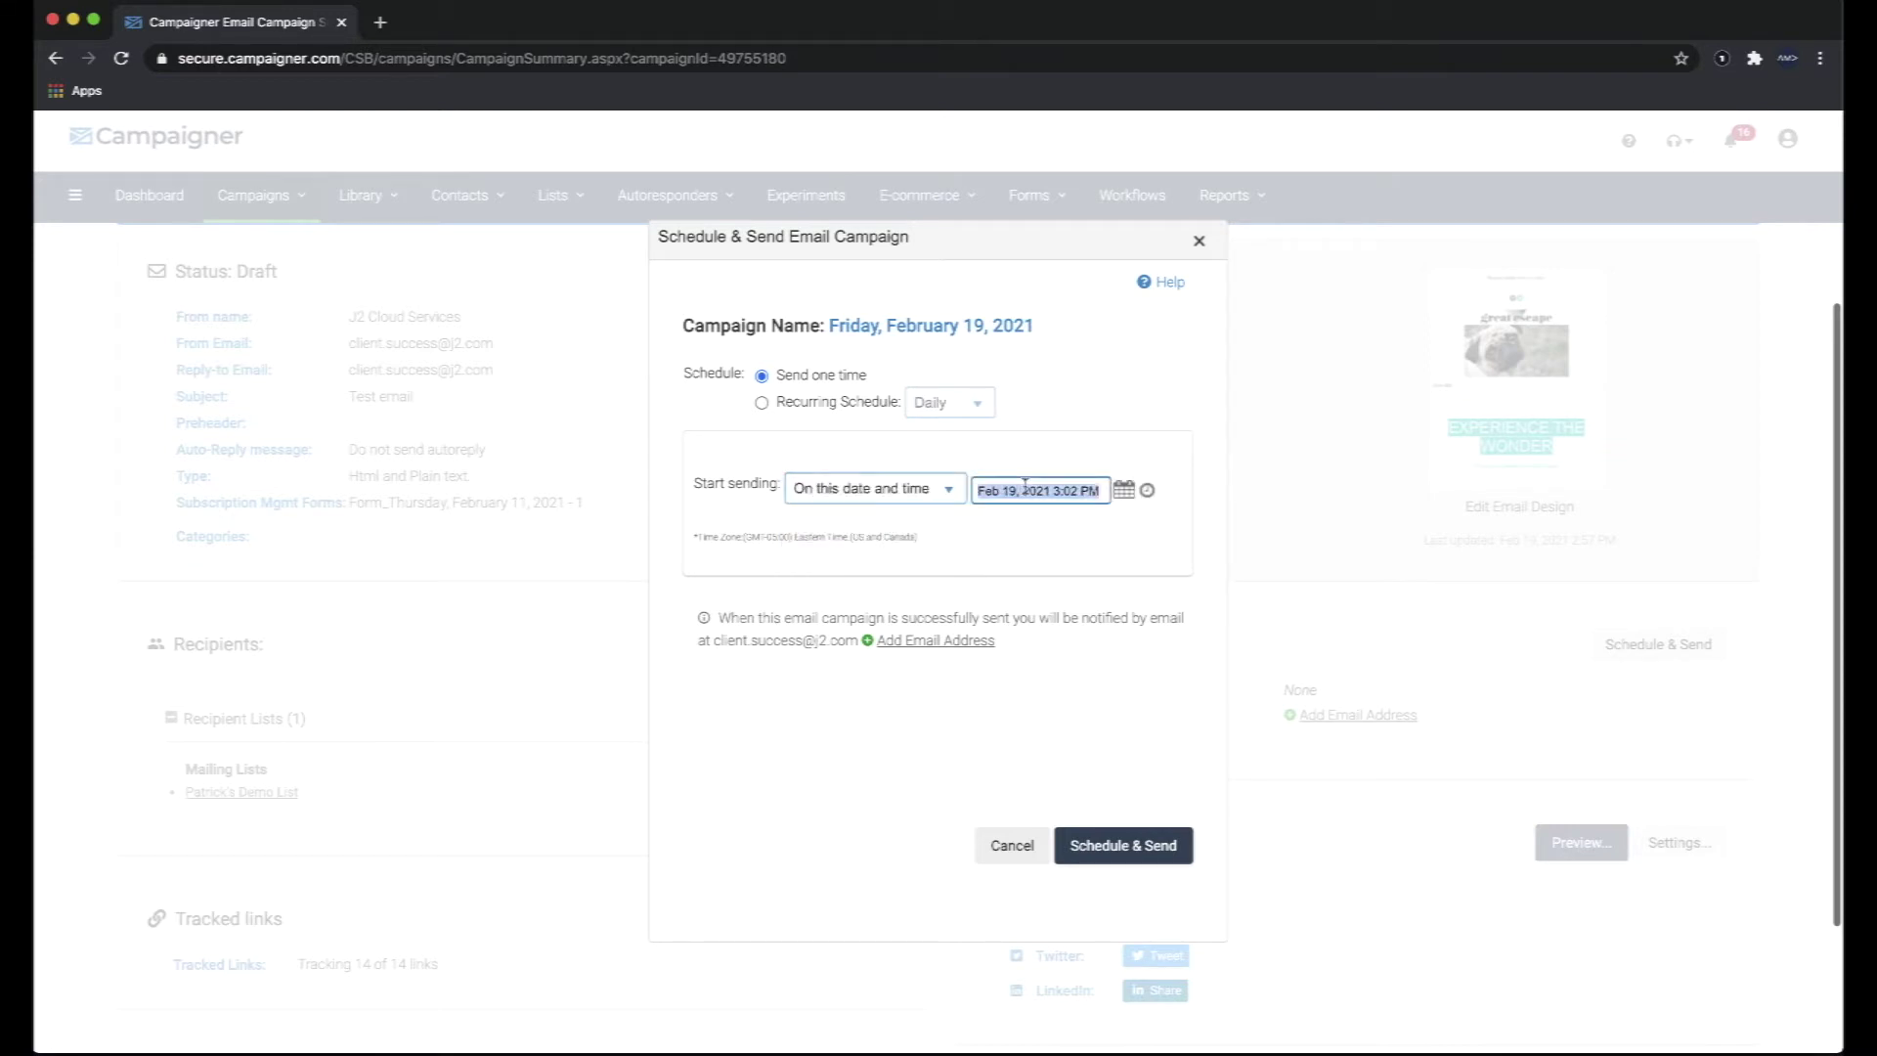
click(1124, 489)
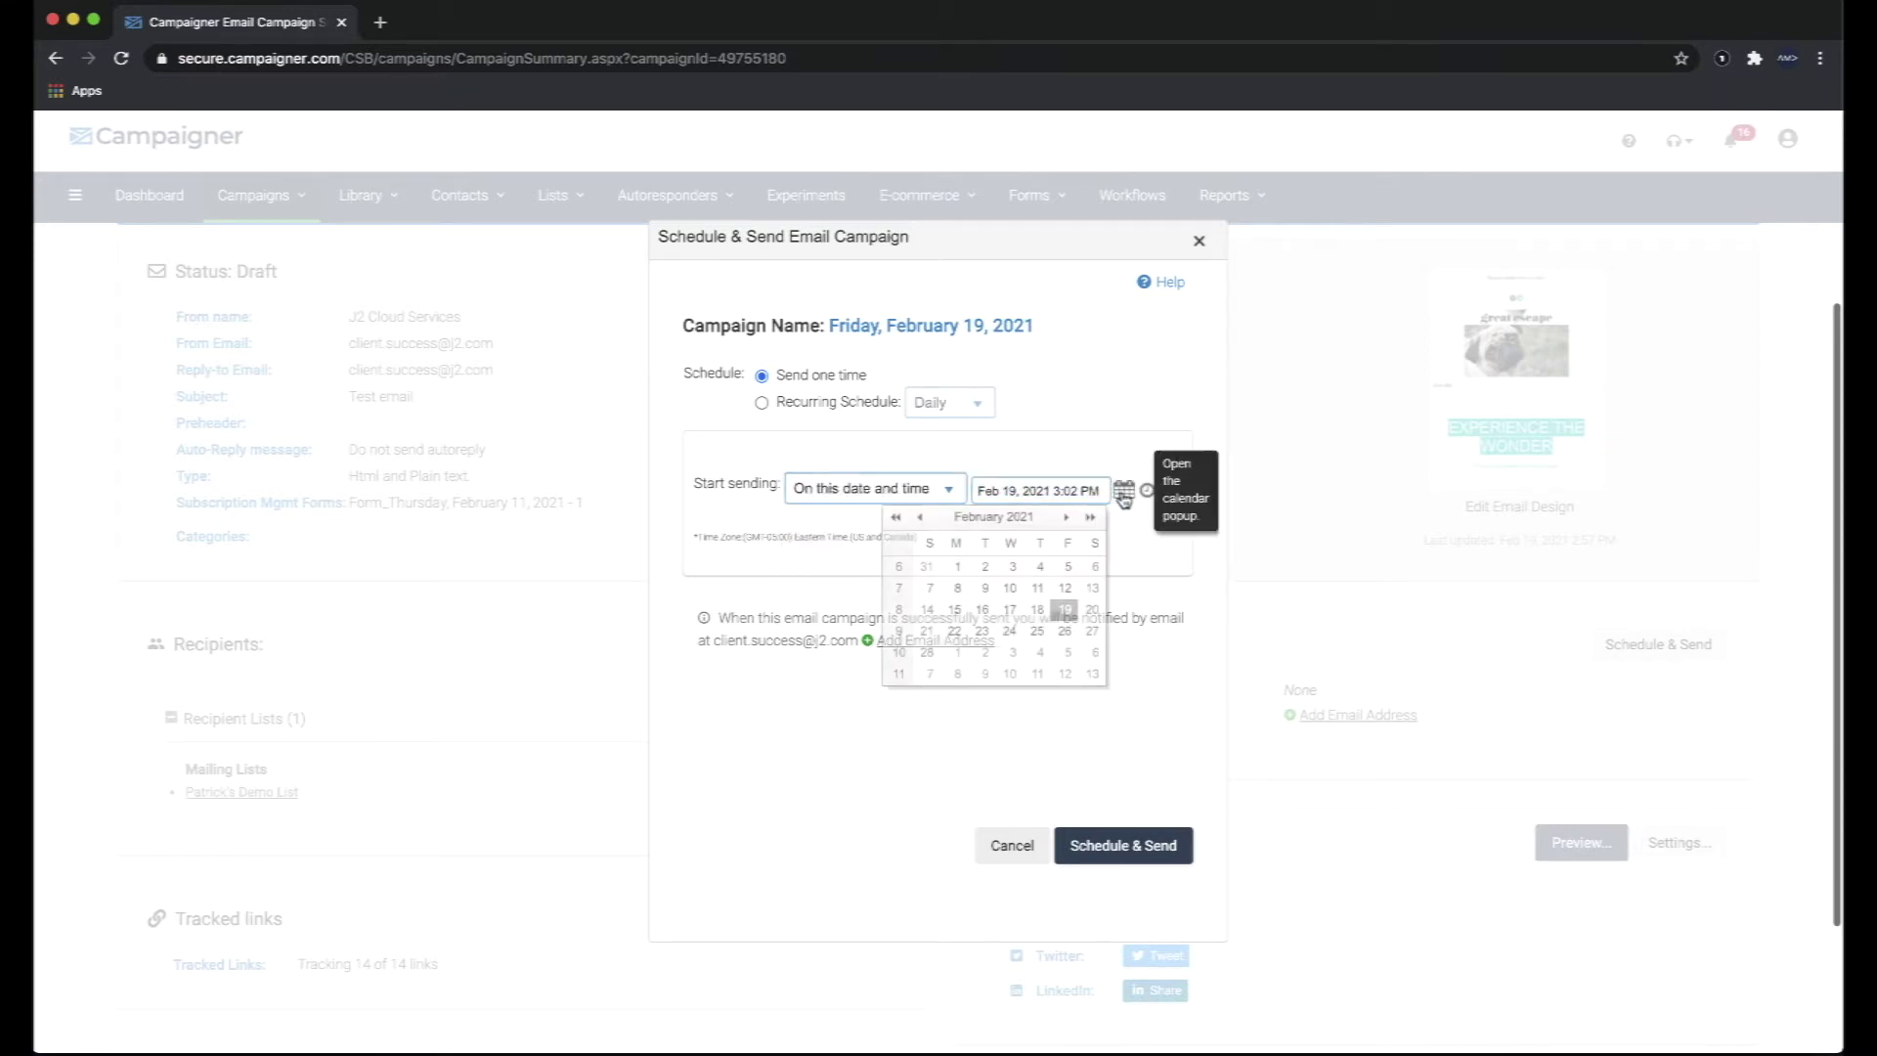
click(985, 633)
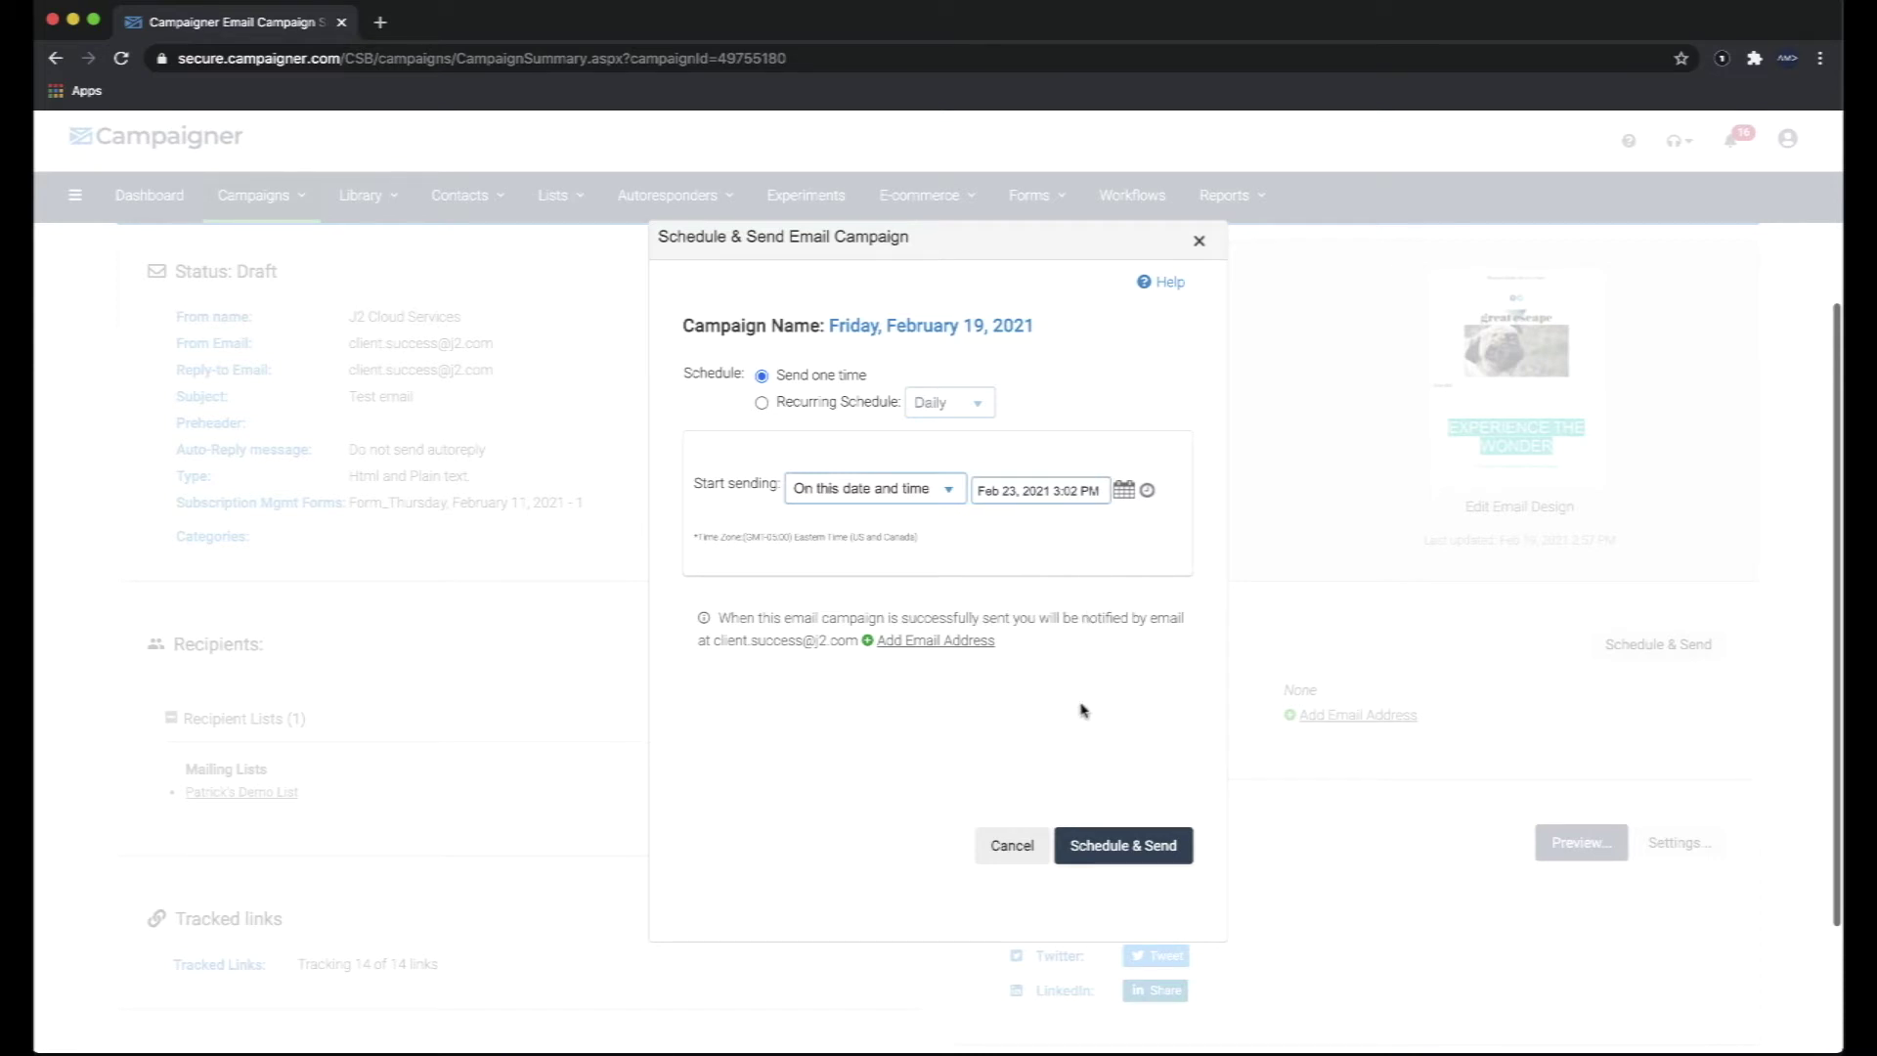
click(1012, 847)
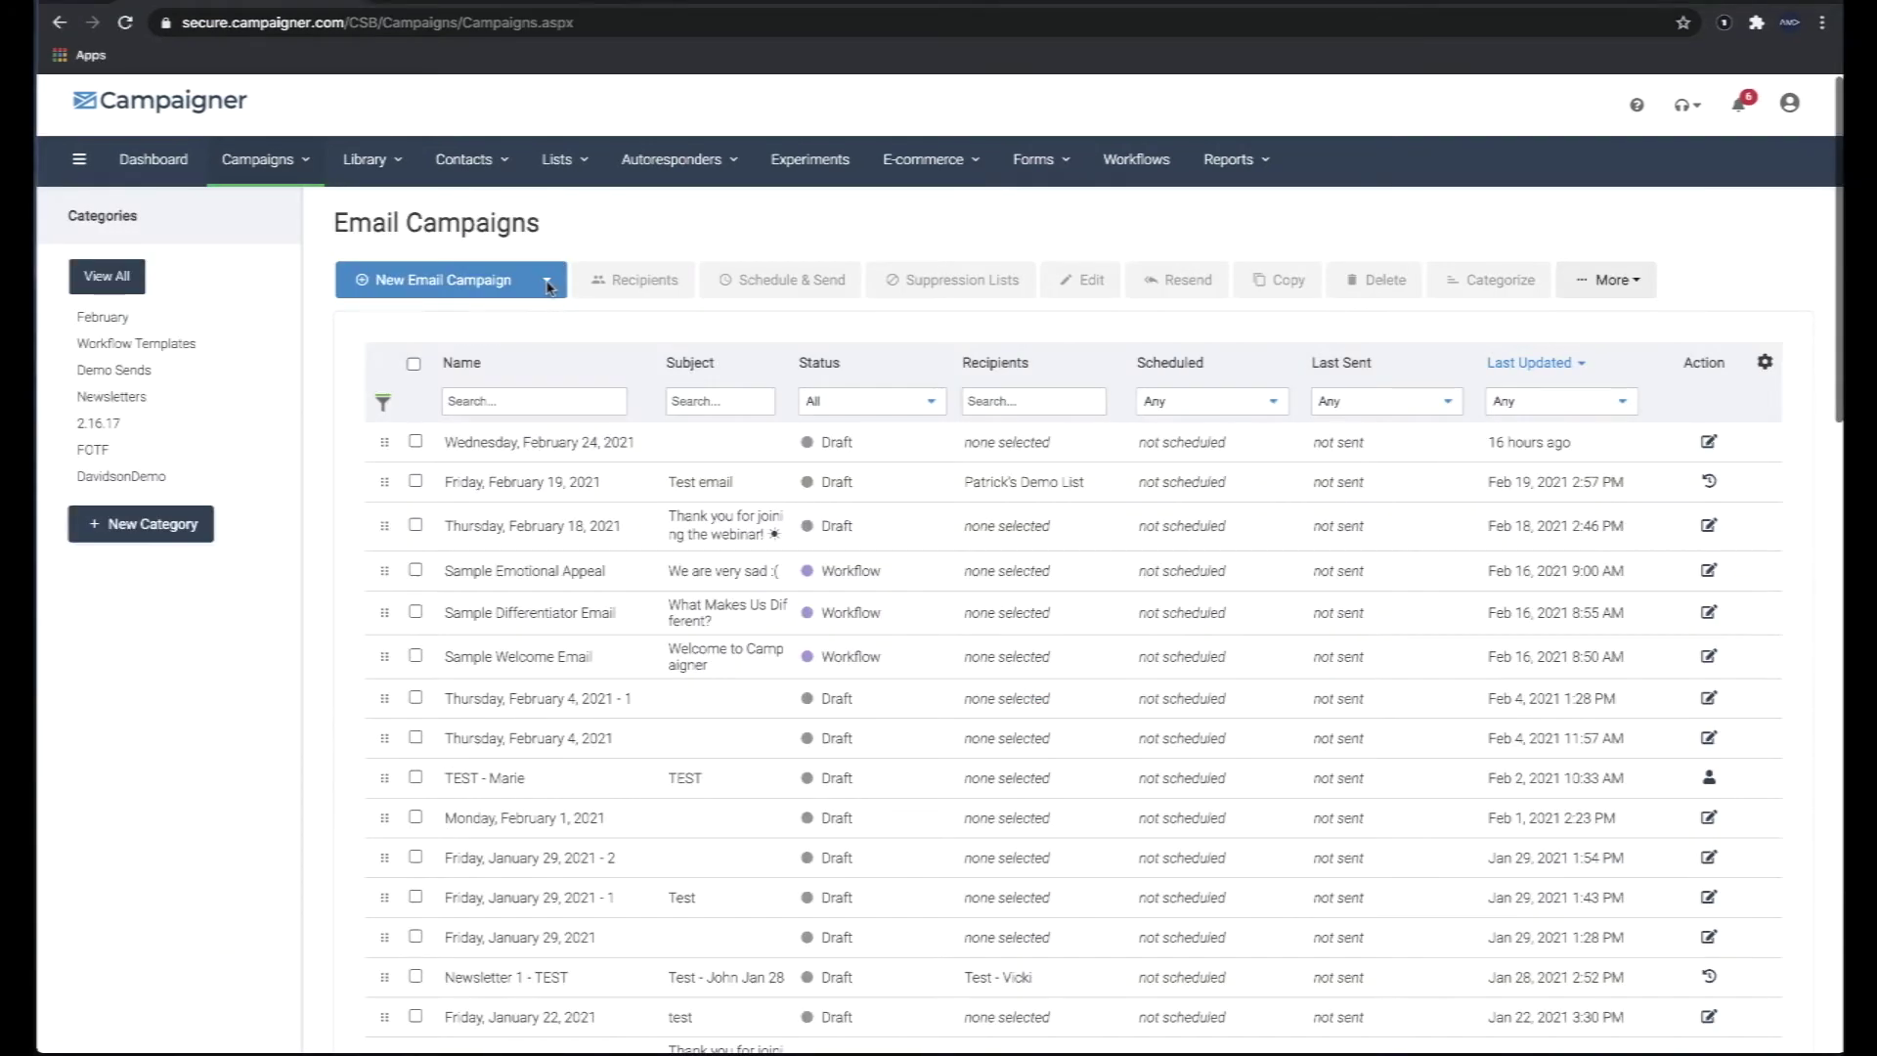
Create another email campaign from the Father's Day newsletter 4 template and proceed to its editor.
click(548, 284)
click(573, 333)
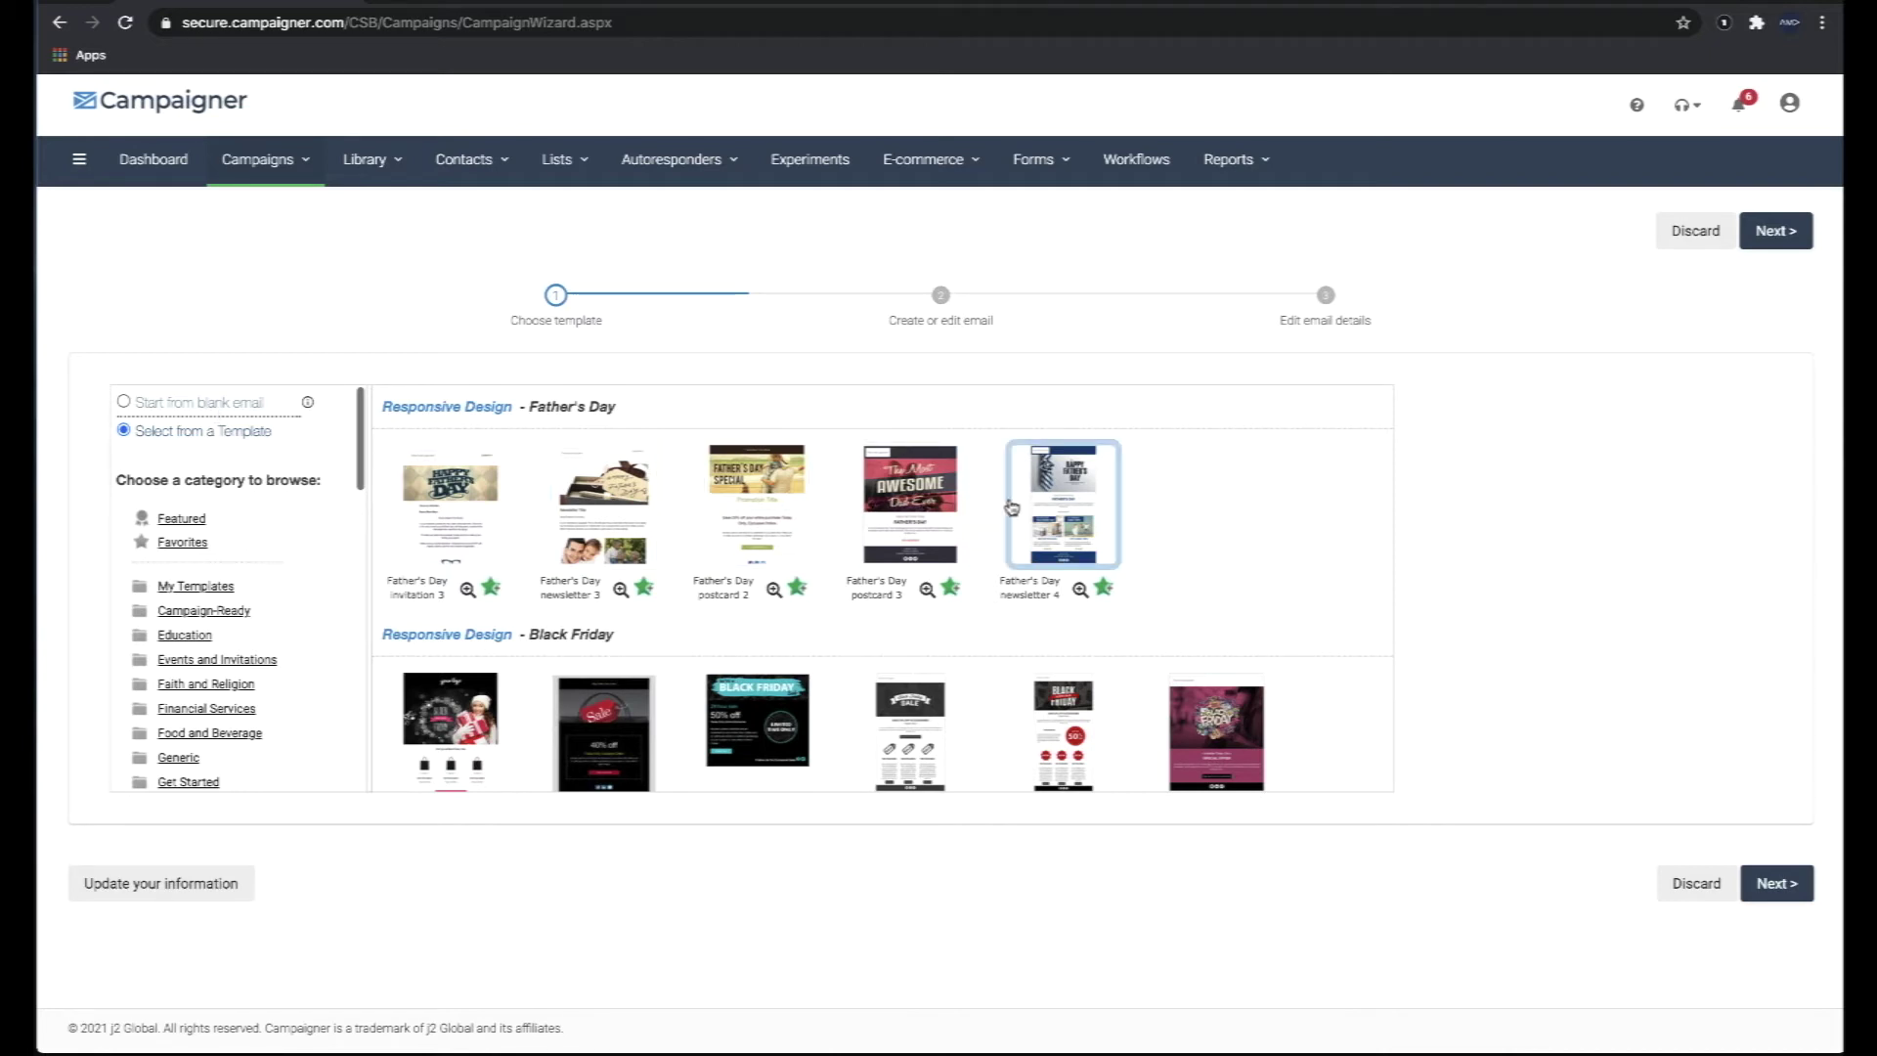
click(1072, 507)
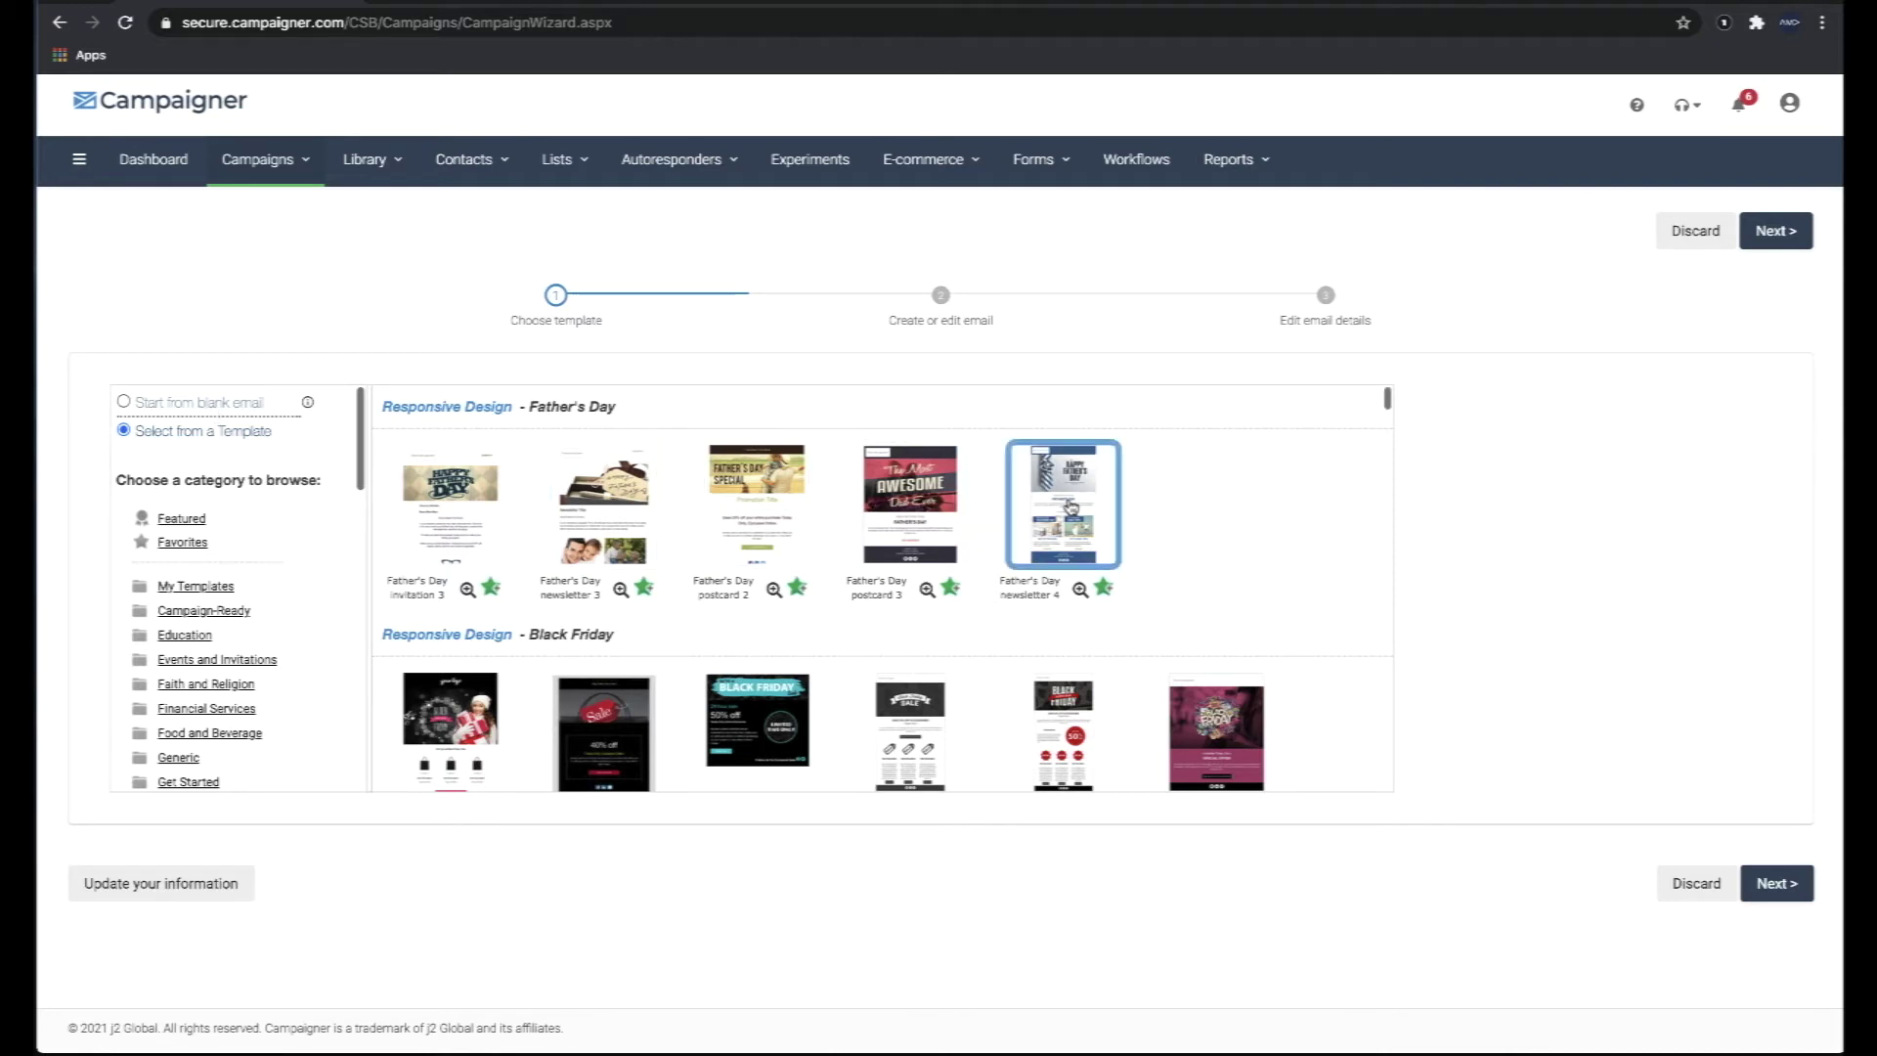
click(1784, 880)
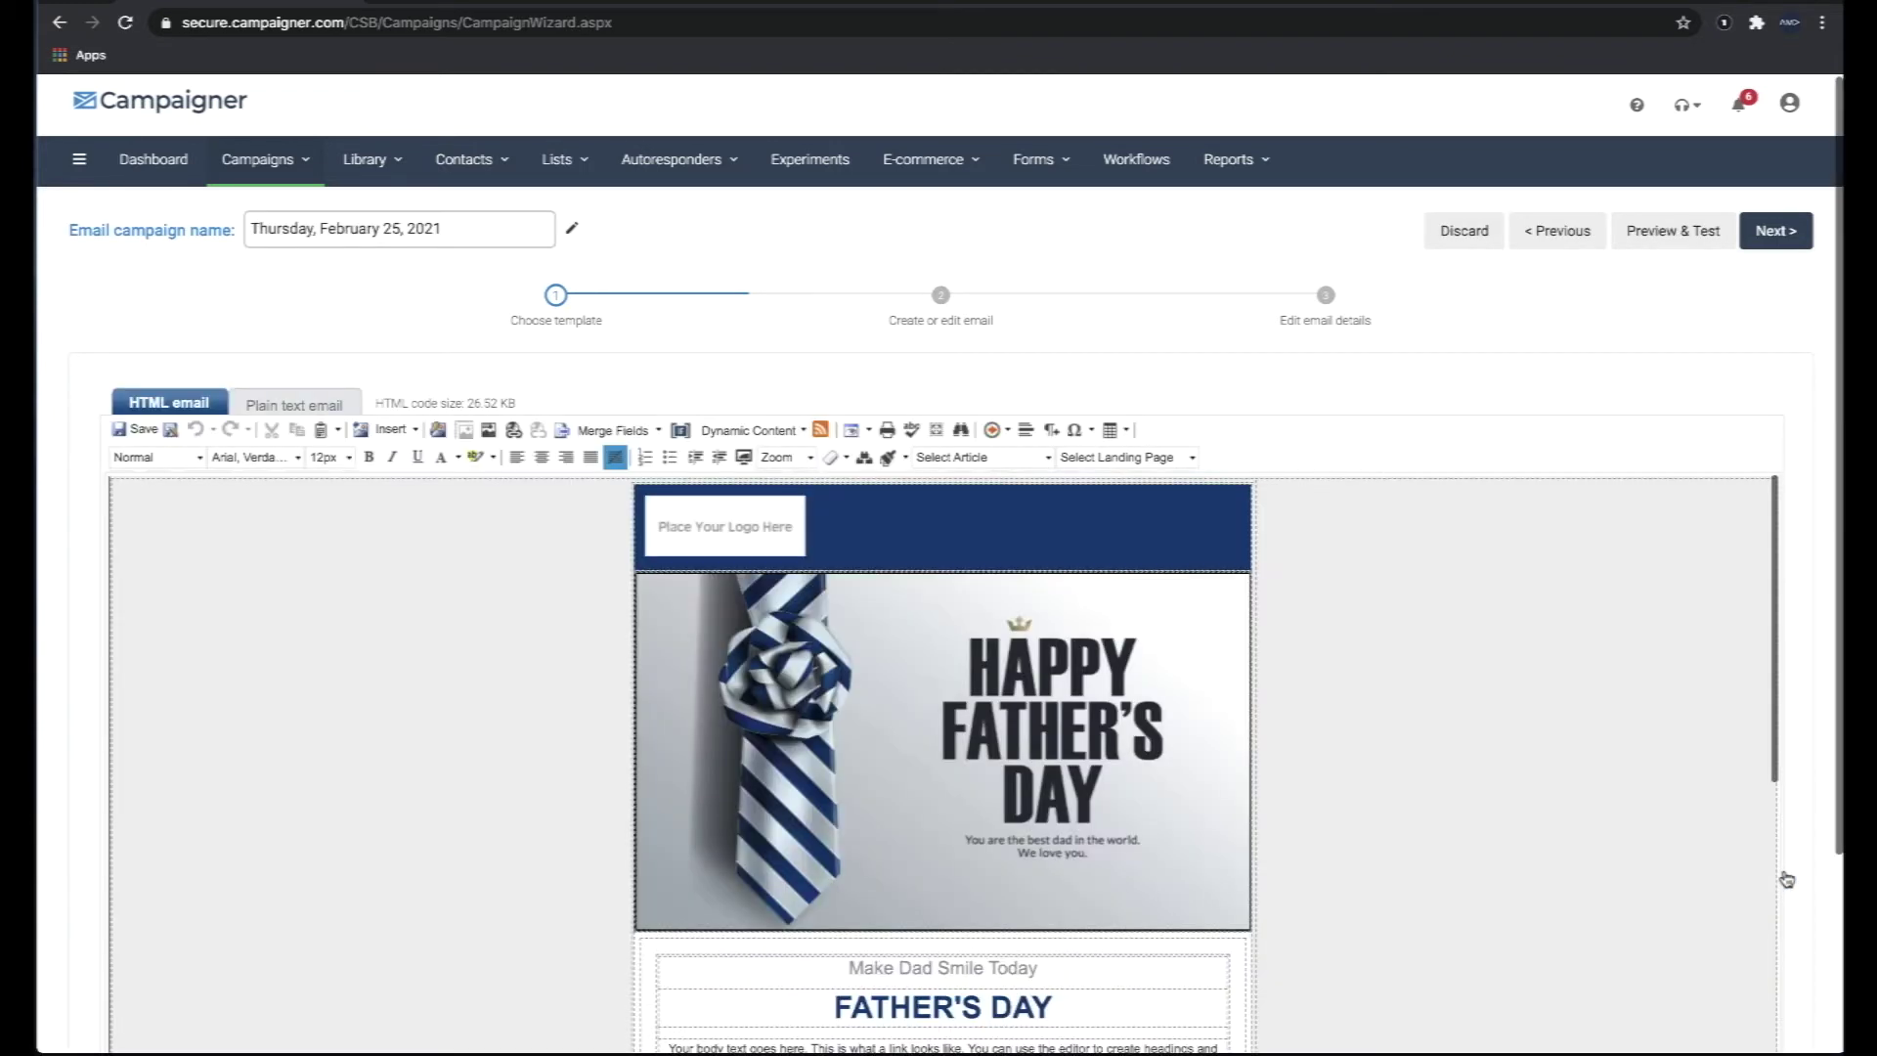
Look over the template's banner image and text blocks and the options for inserting an image.
click(1062, 724)
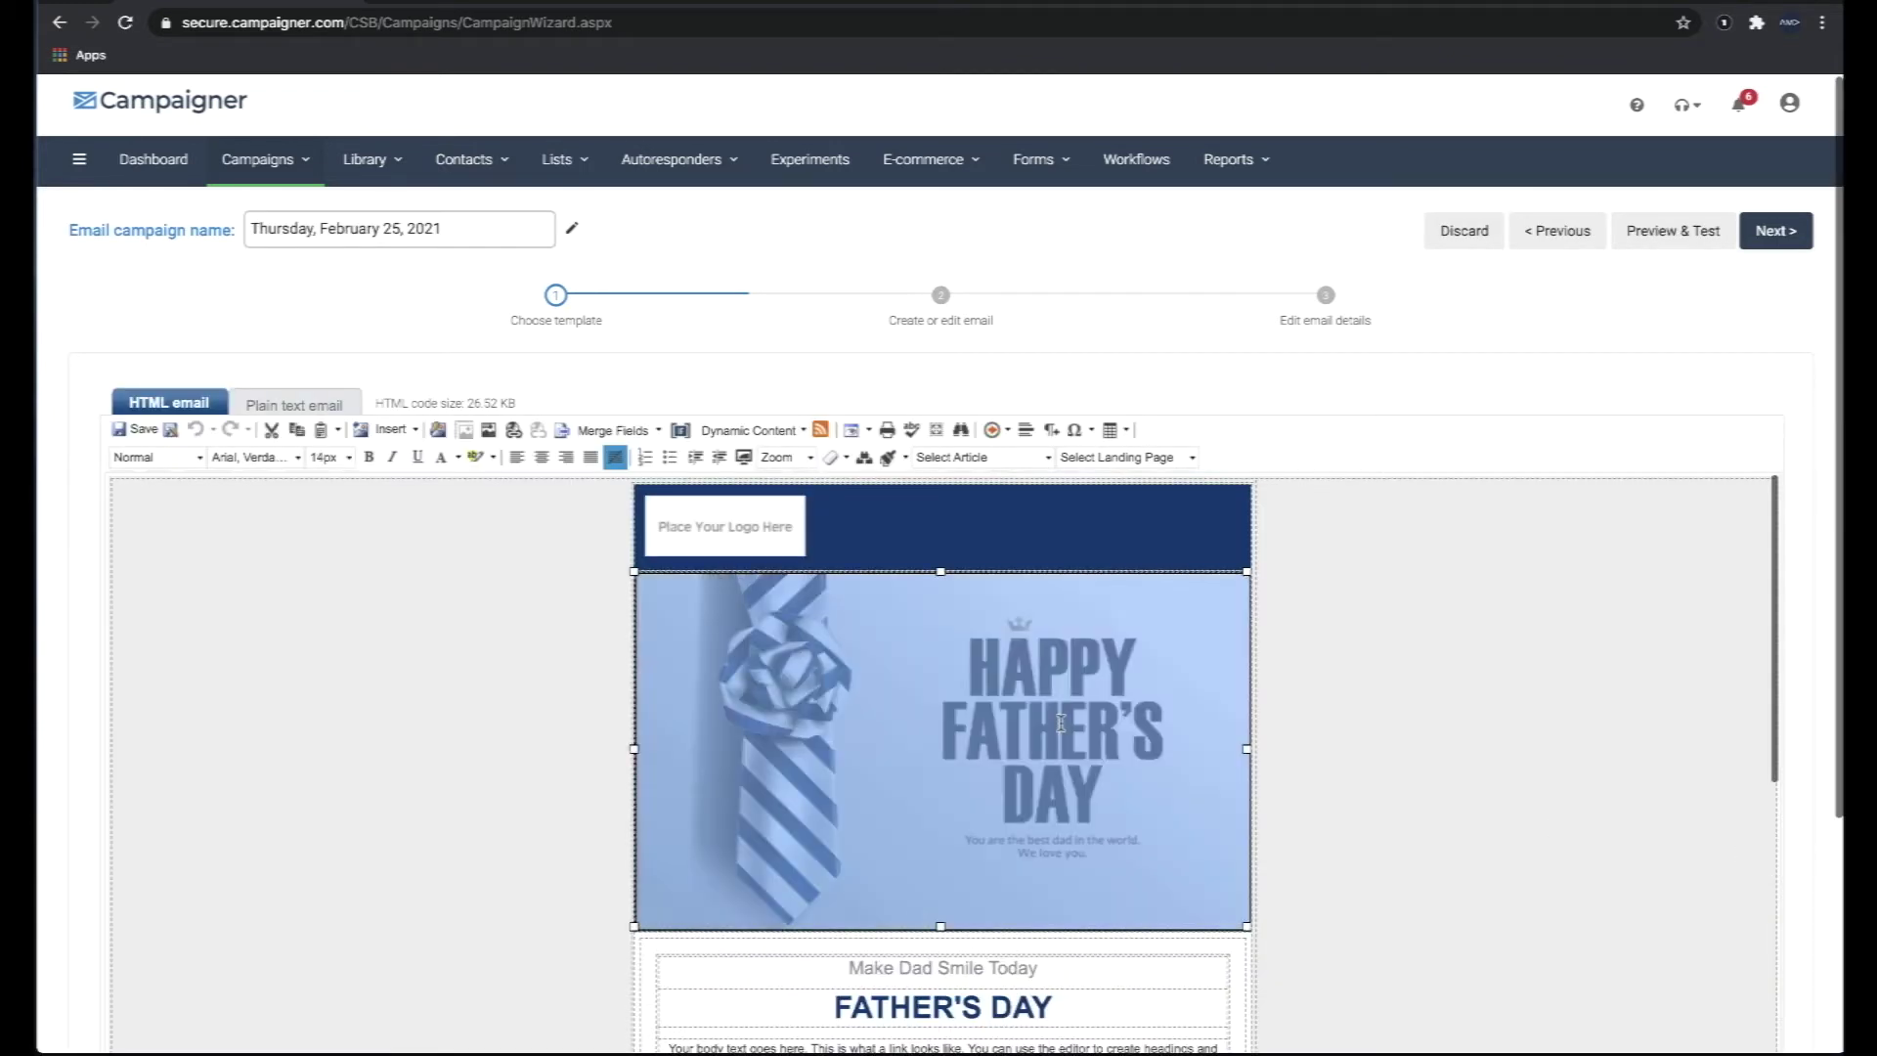
scroll(1020, 807, down, 2)
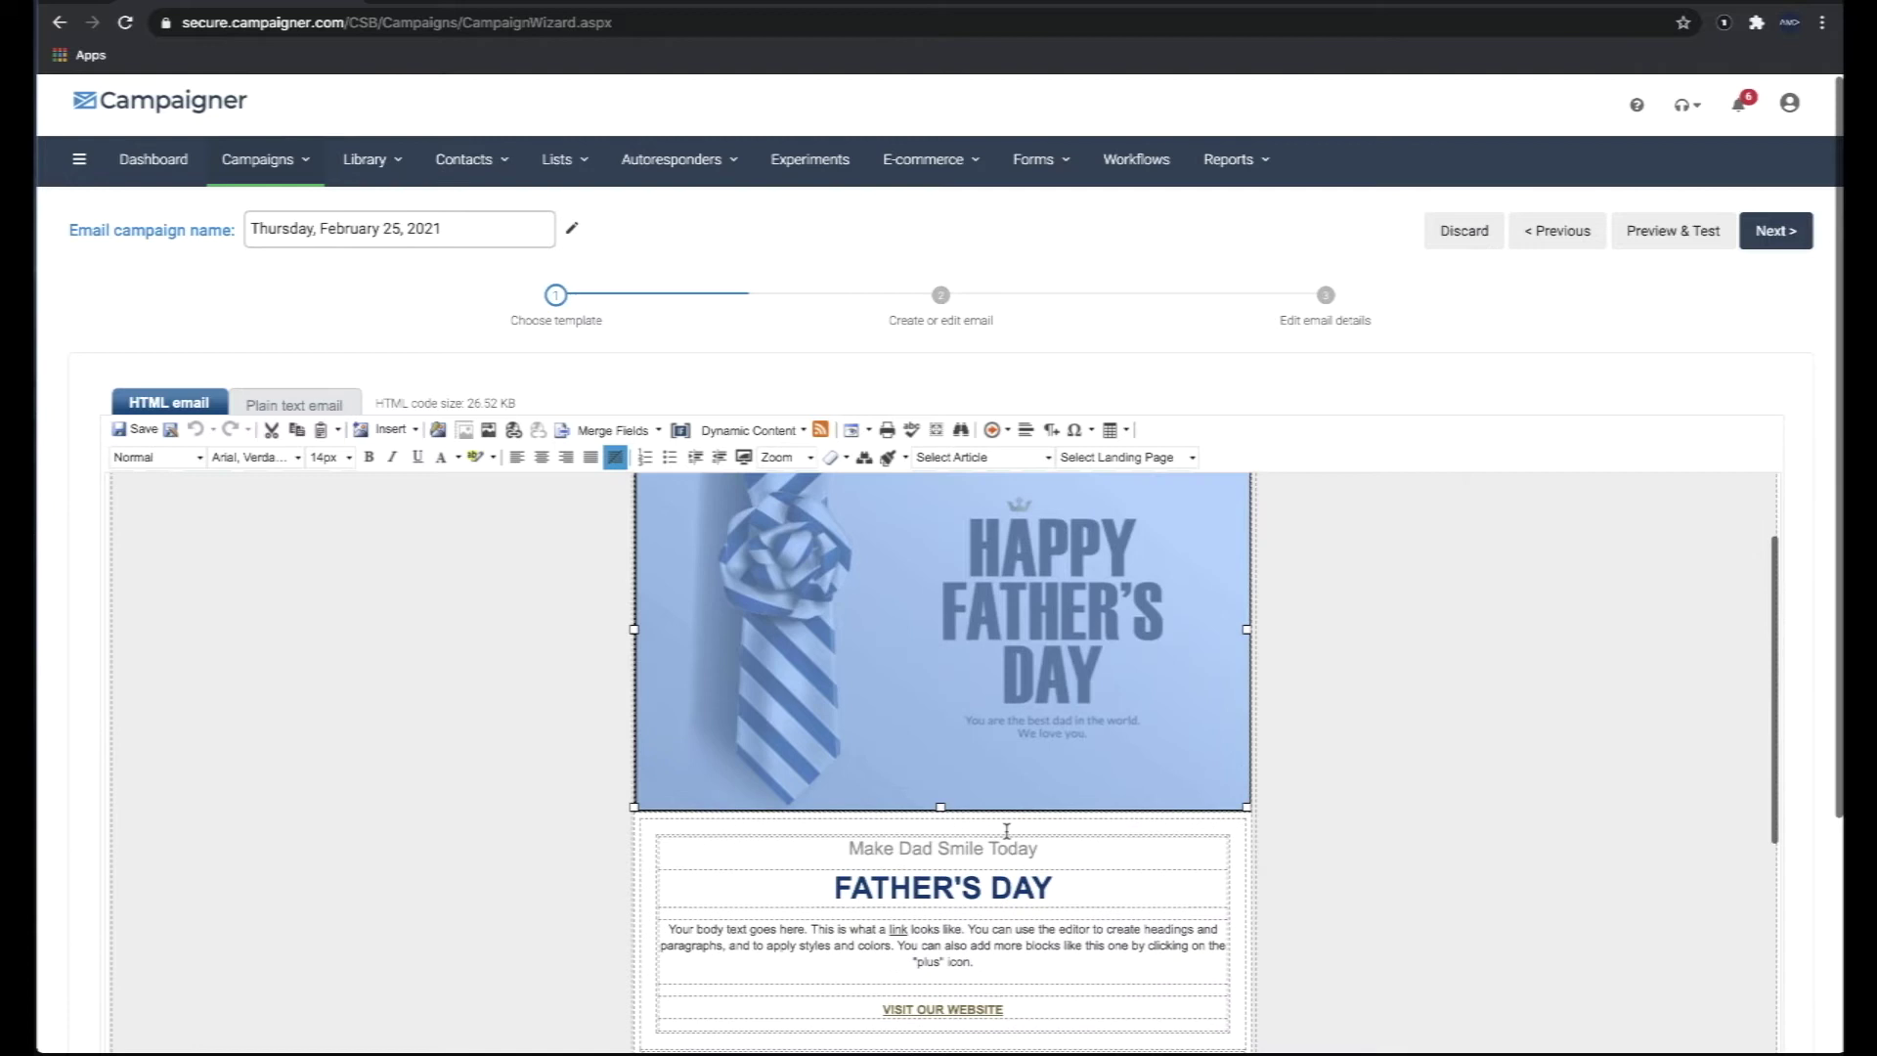
click(978, 833)
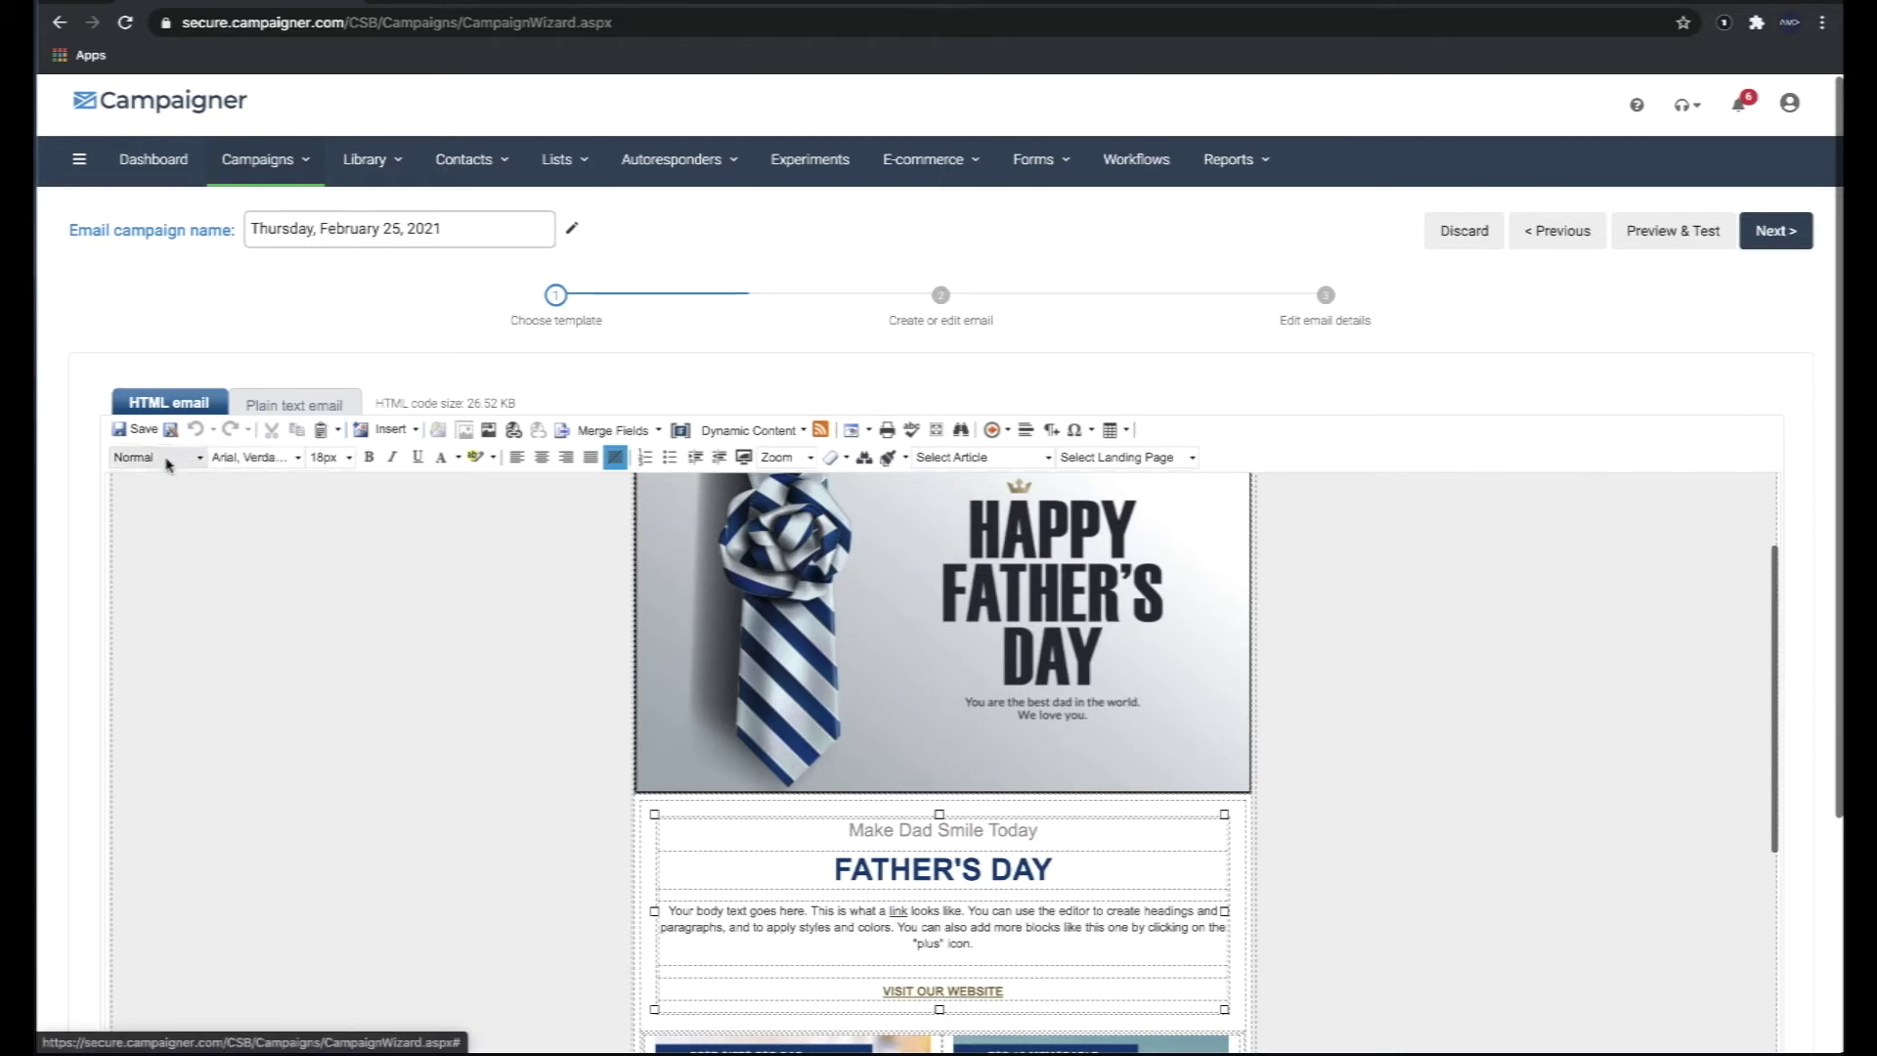
scroll(323, 430, down, 1)
click(387, 404)
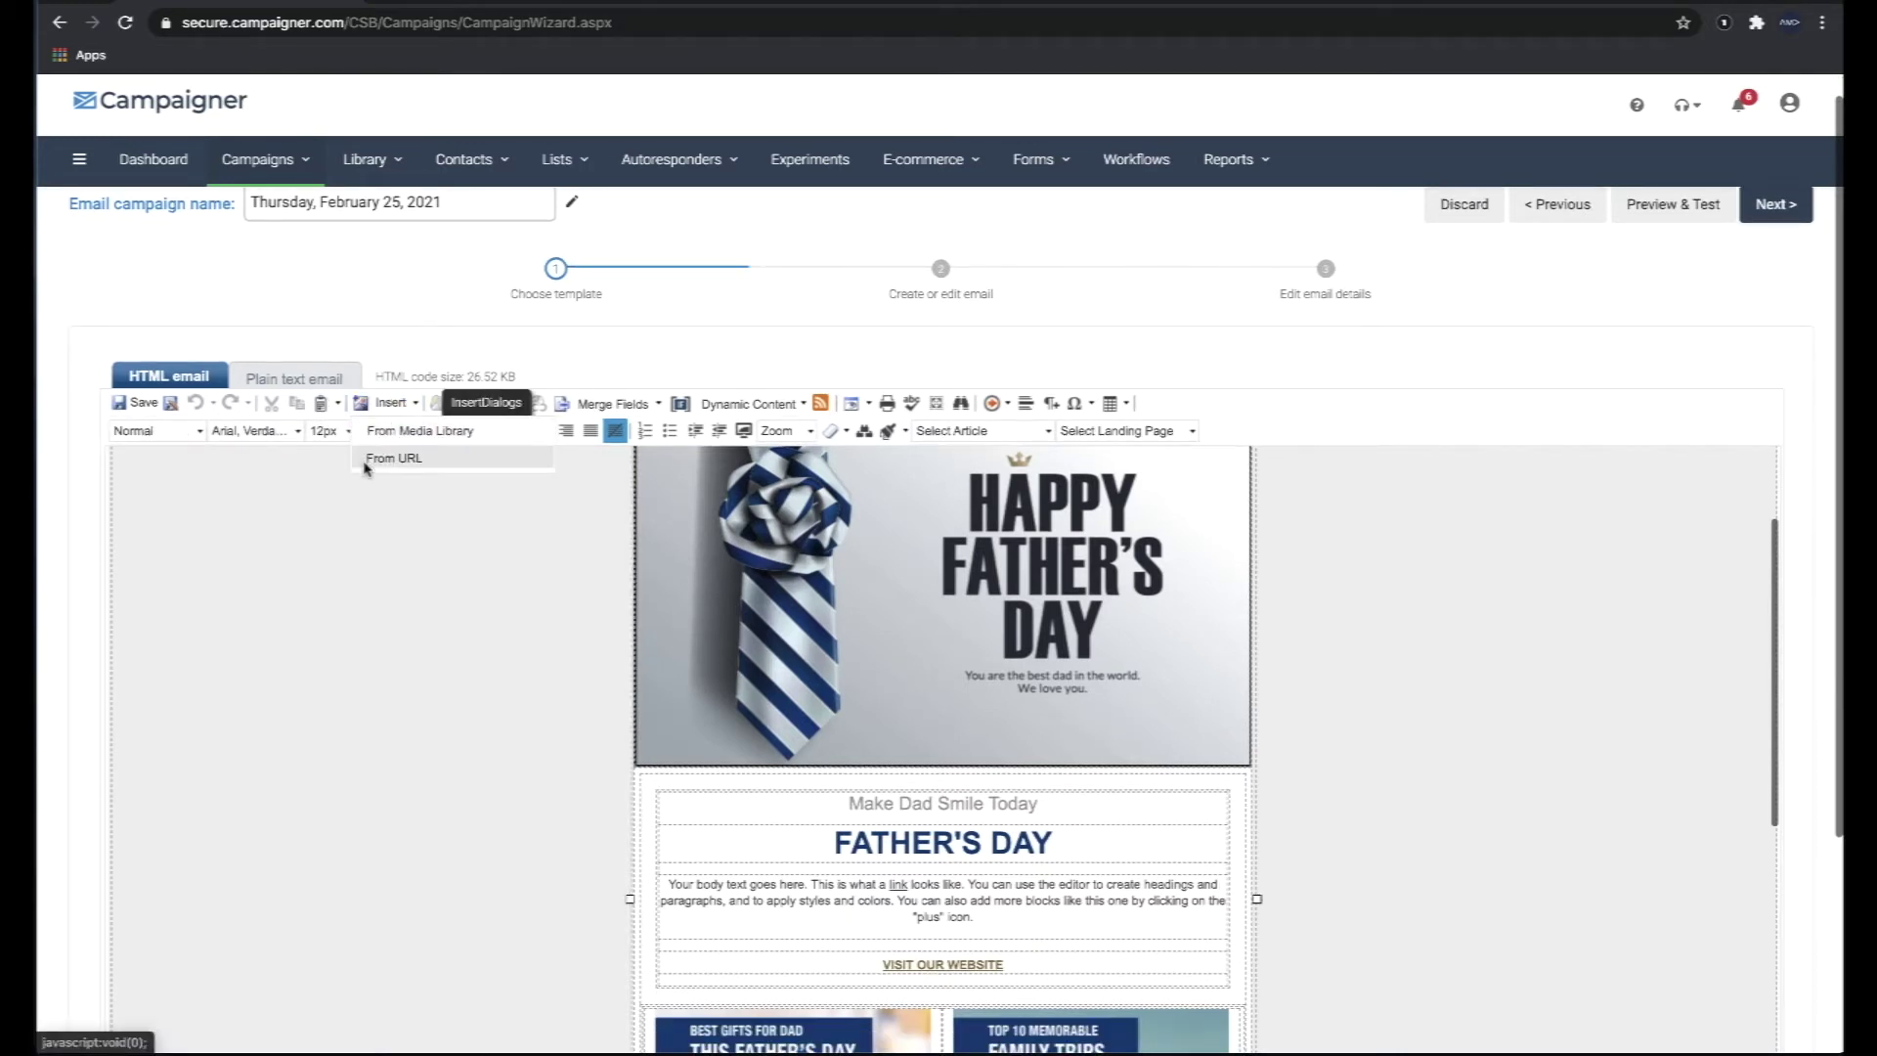
click(381, 544)
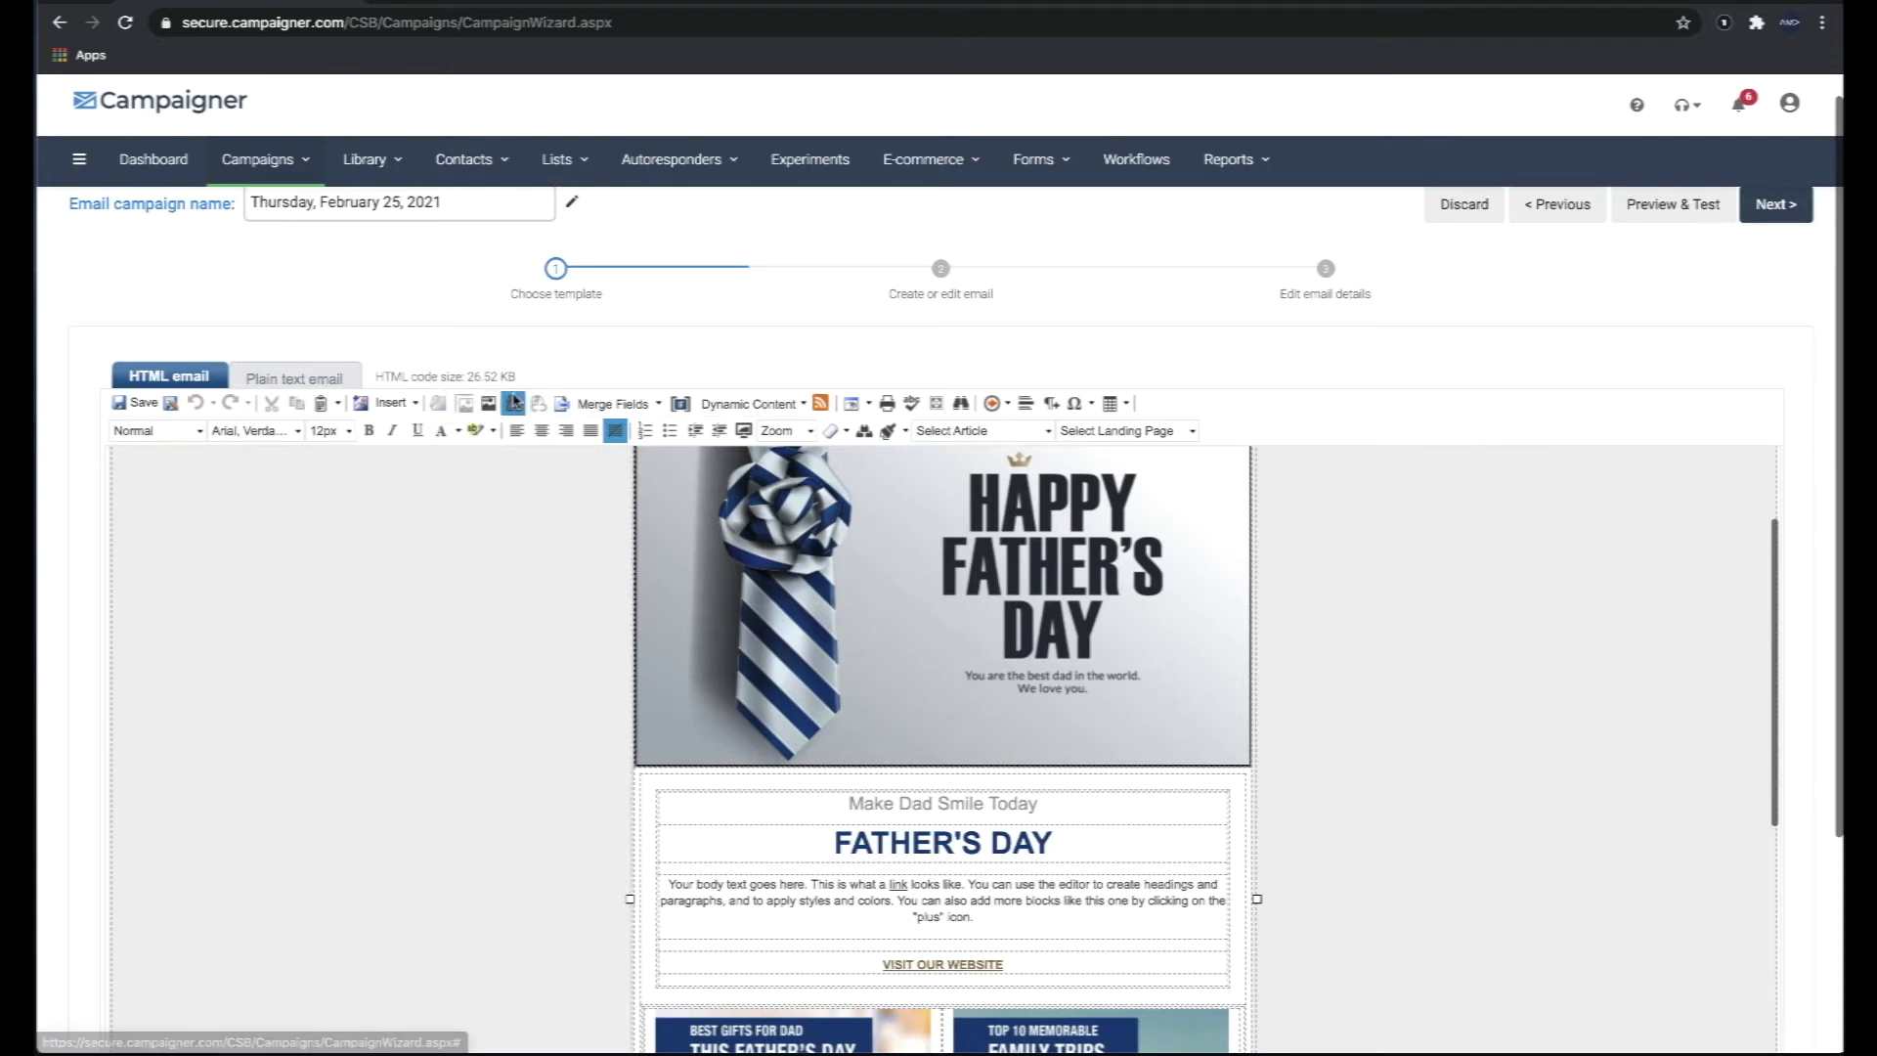
Examine the editor's merge field, dynamic content and forward-to-a-friend form options.
click(617, 409)
click(472, 497)
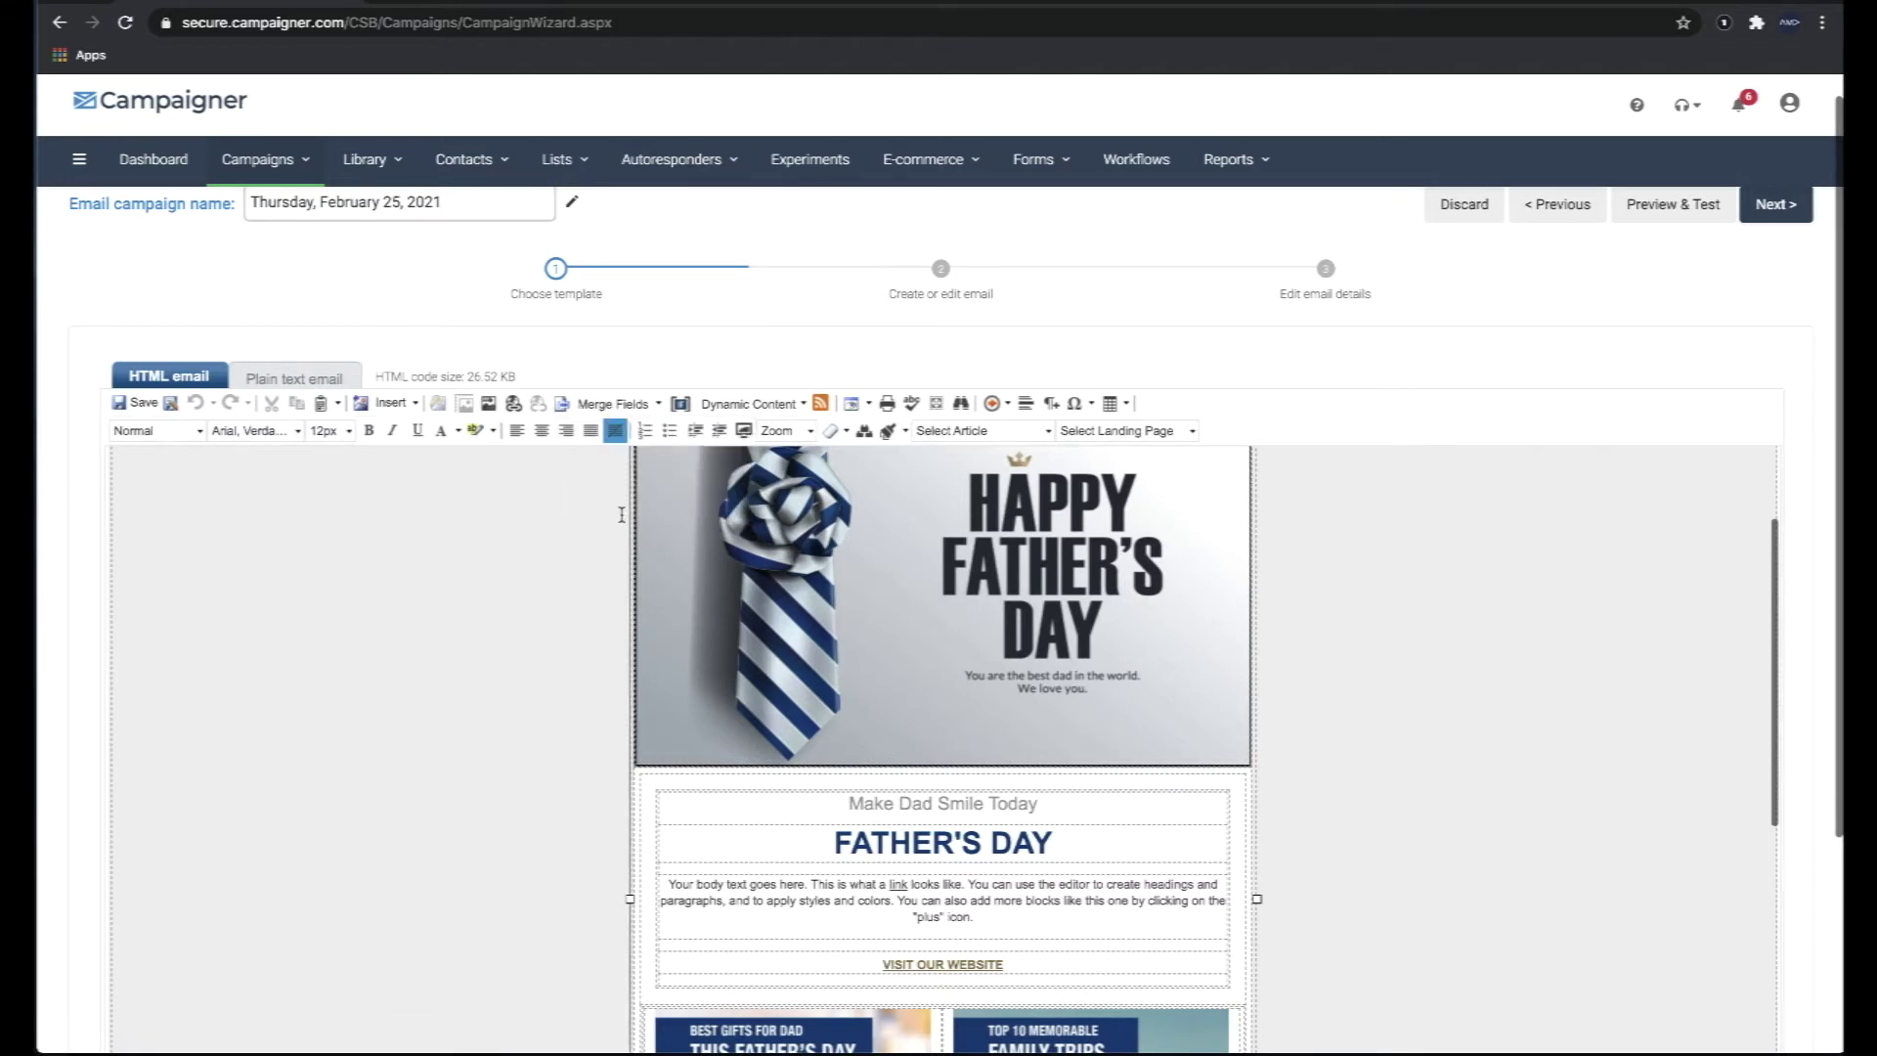
click(759, 413)
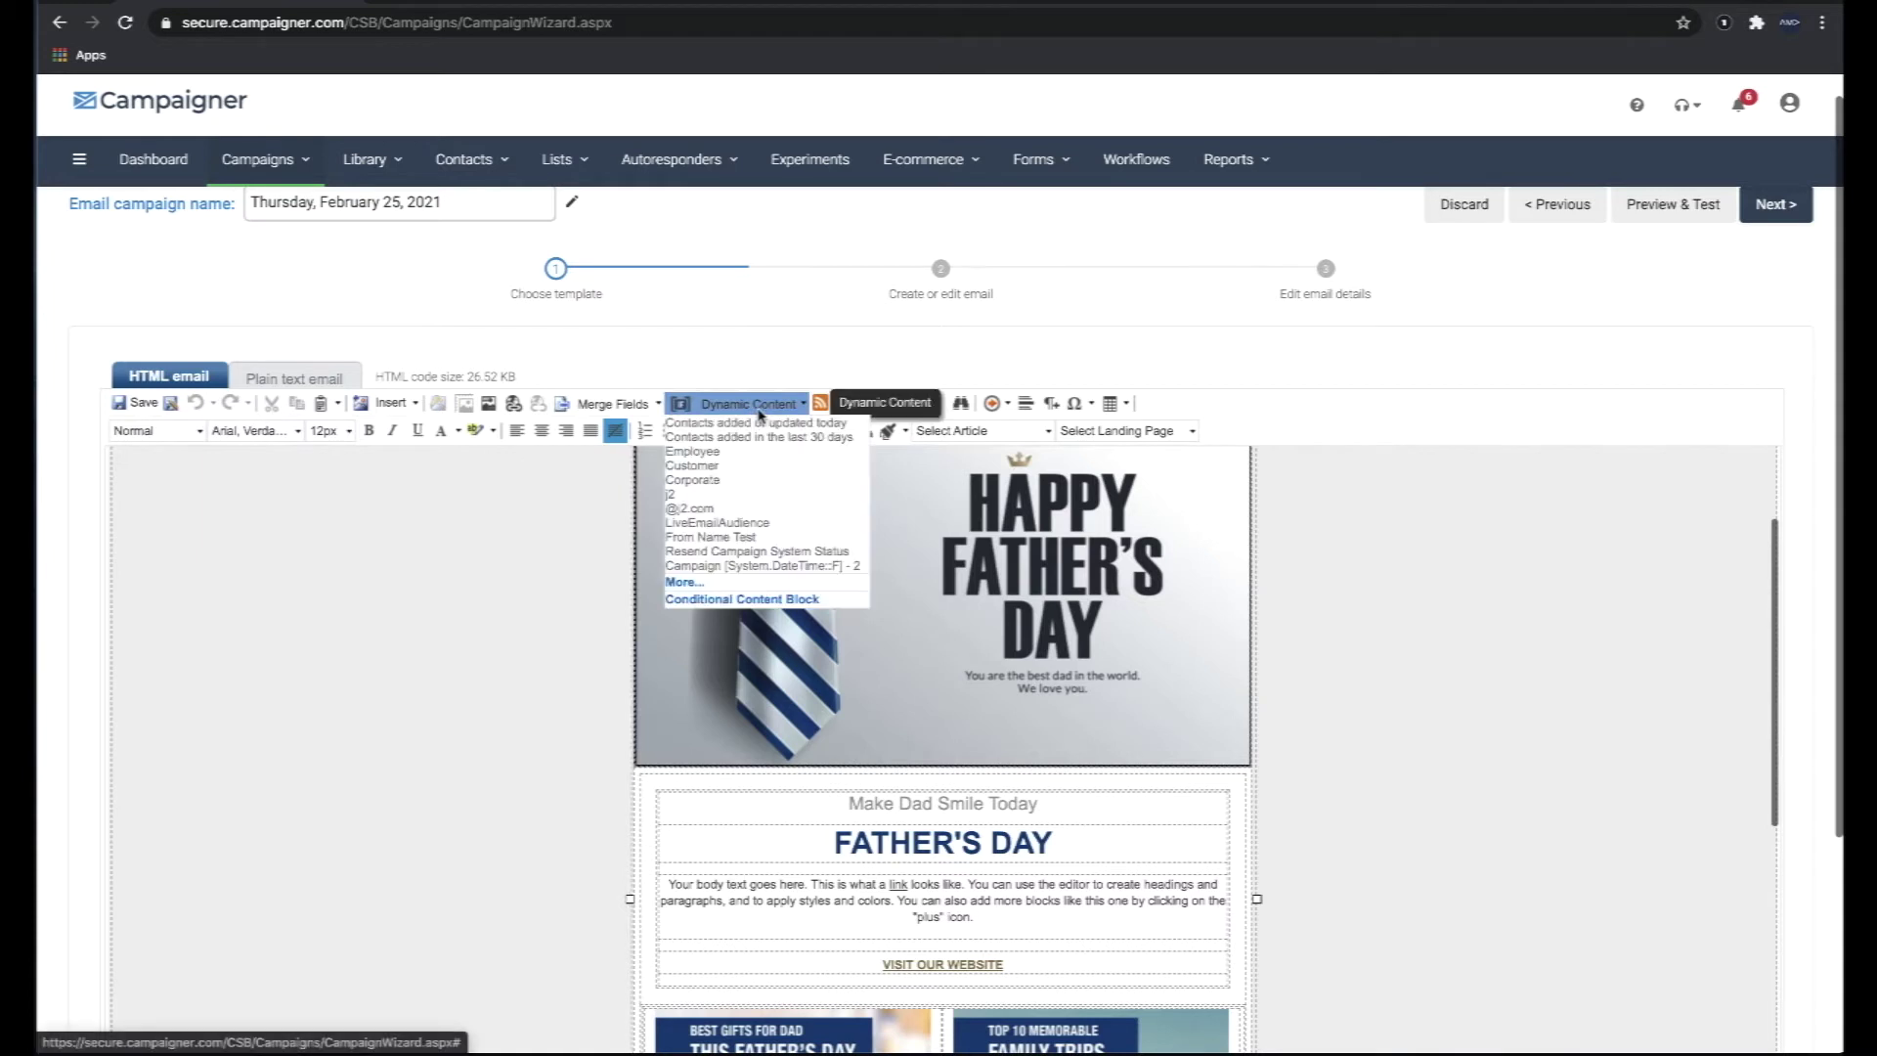
click(563, 524)
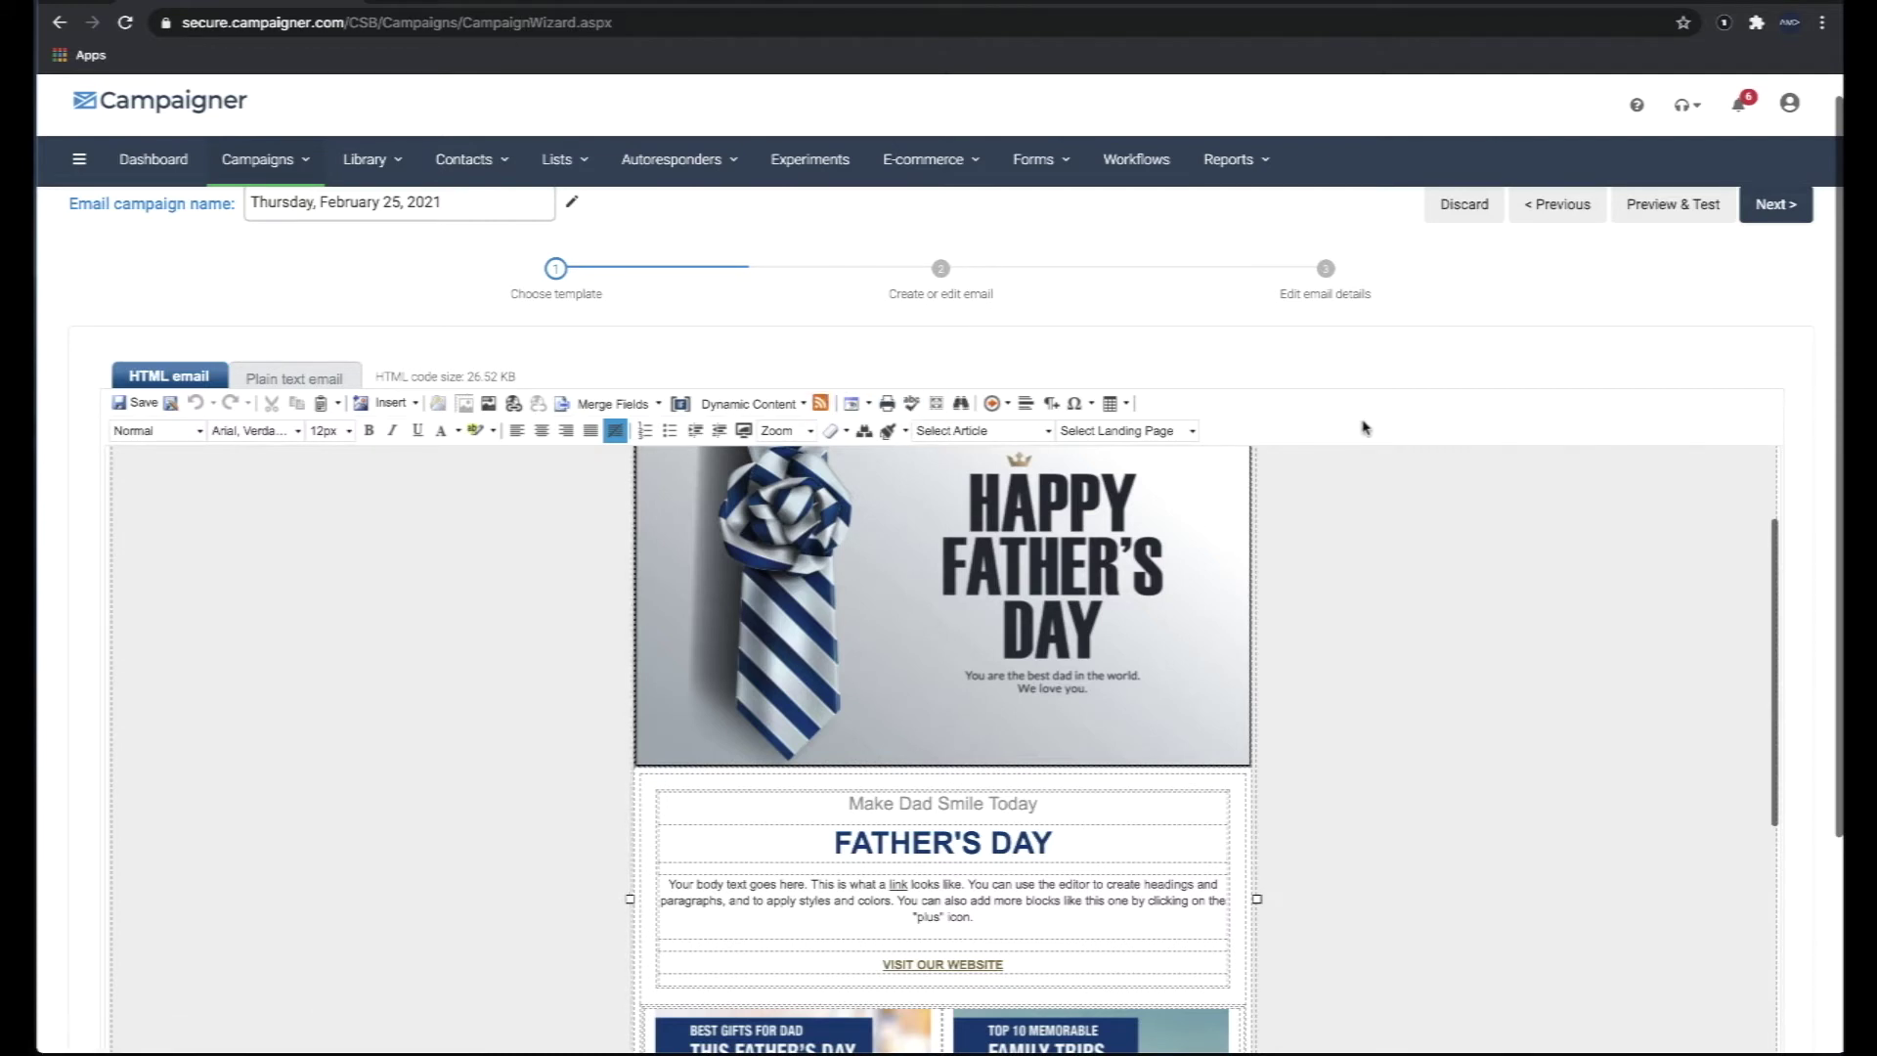
click(995, 405)
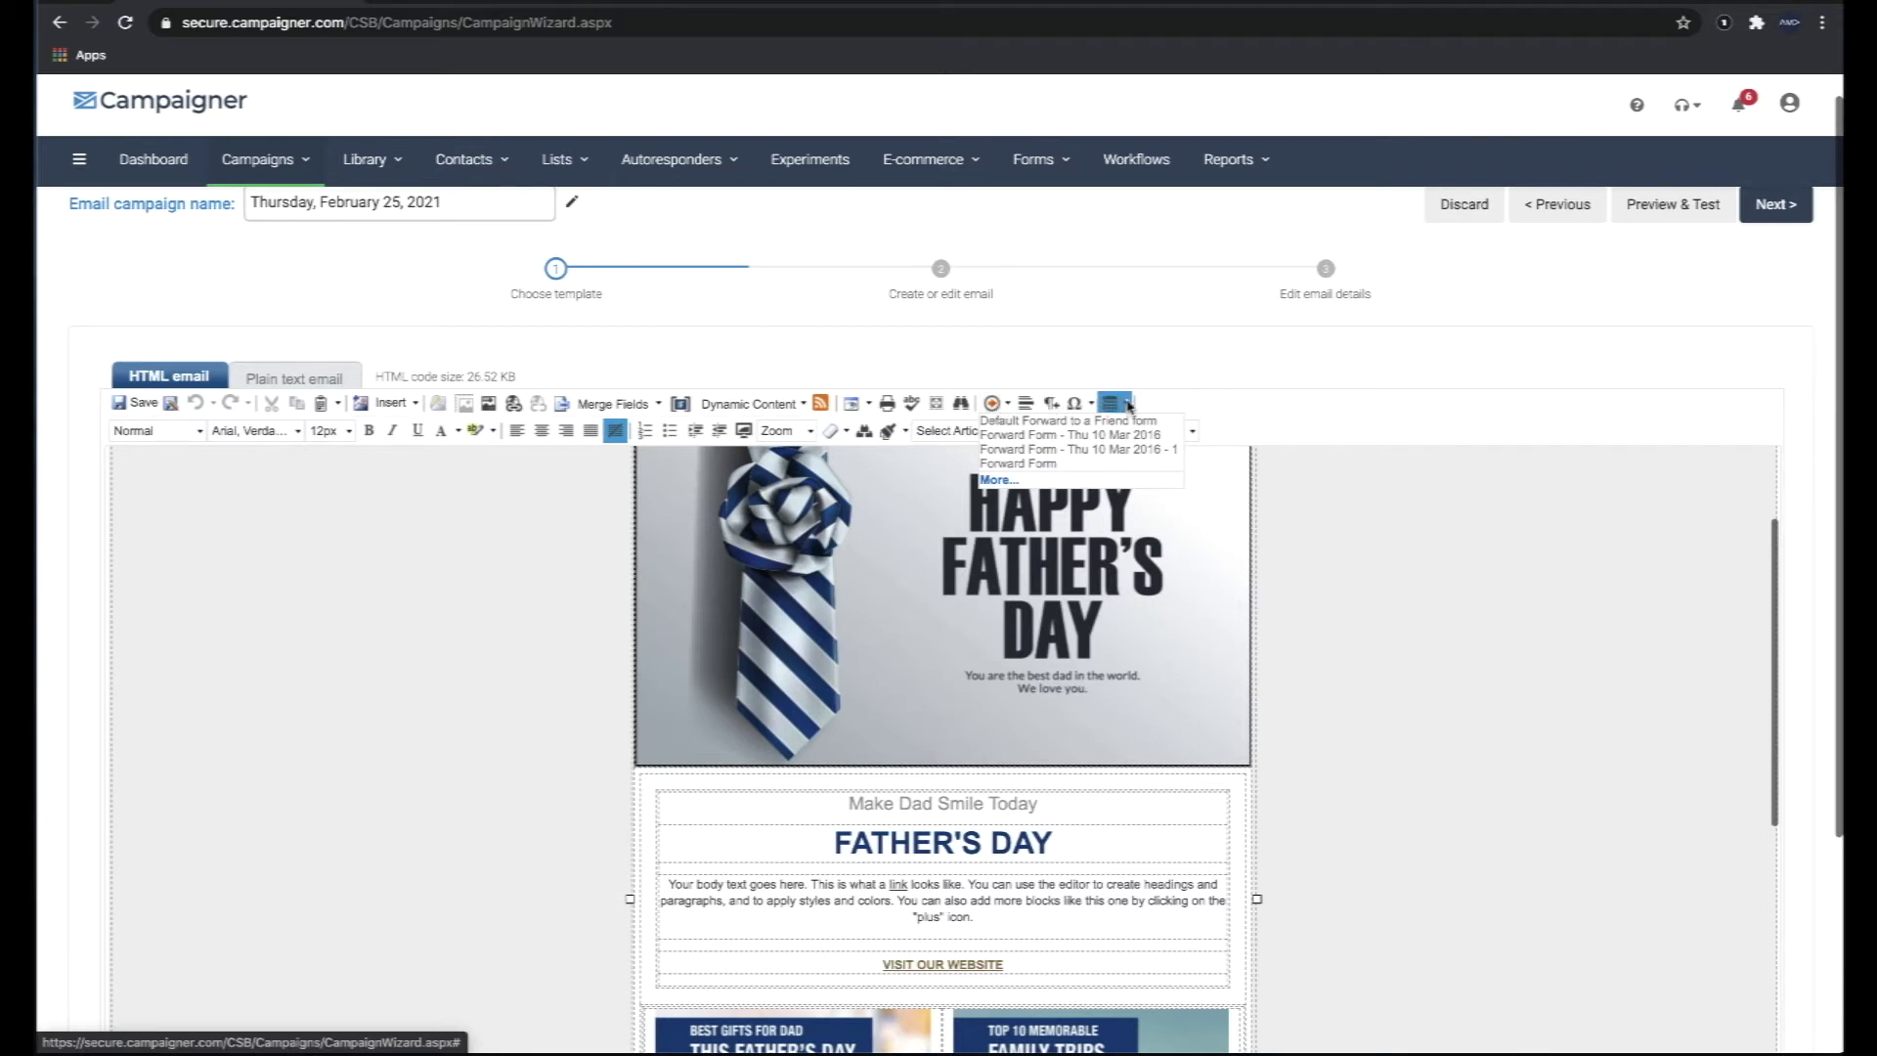
click(1322, 423)
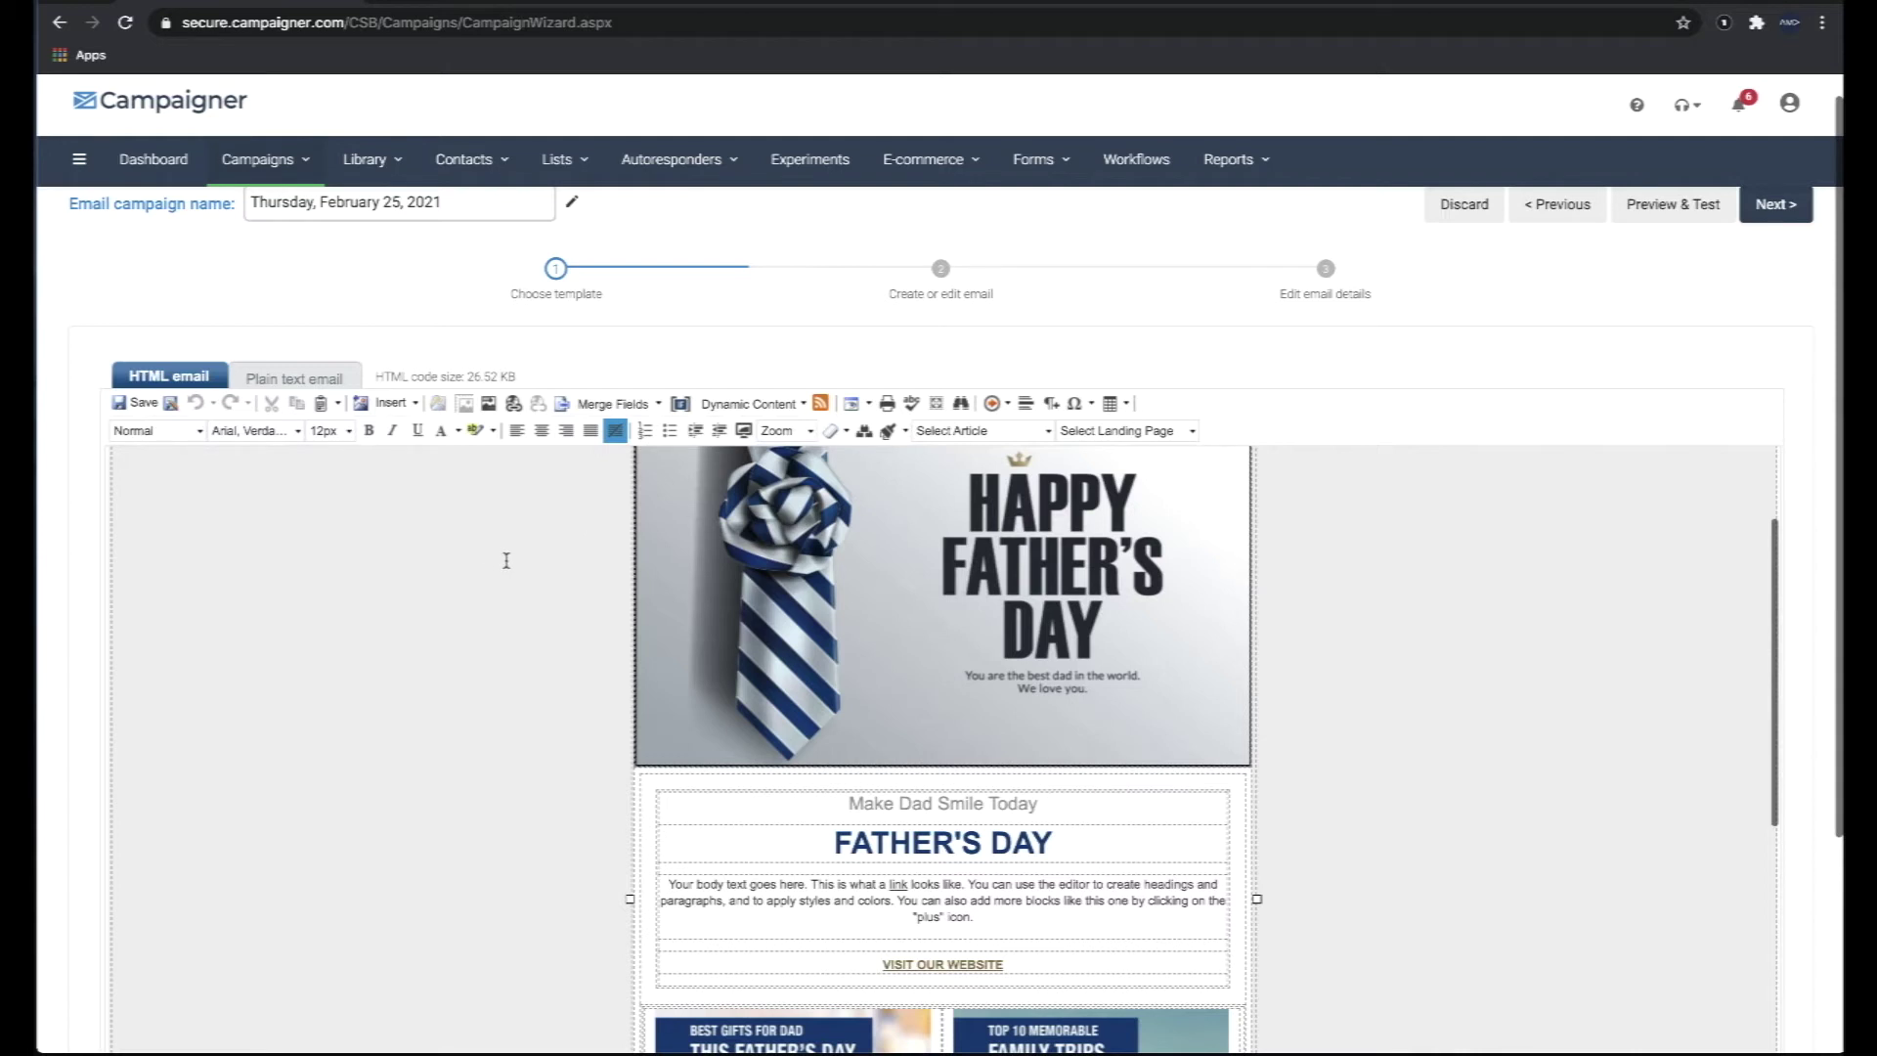
Insert the Footer_v1 article below the company details in the email's footer and look over the available landing pages.
click(975, 432)
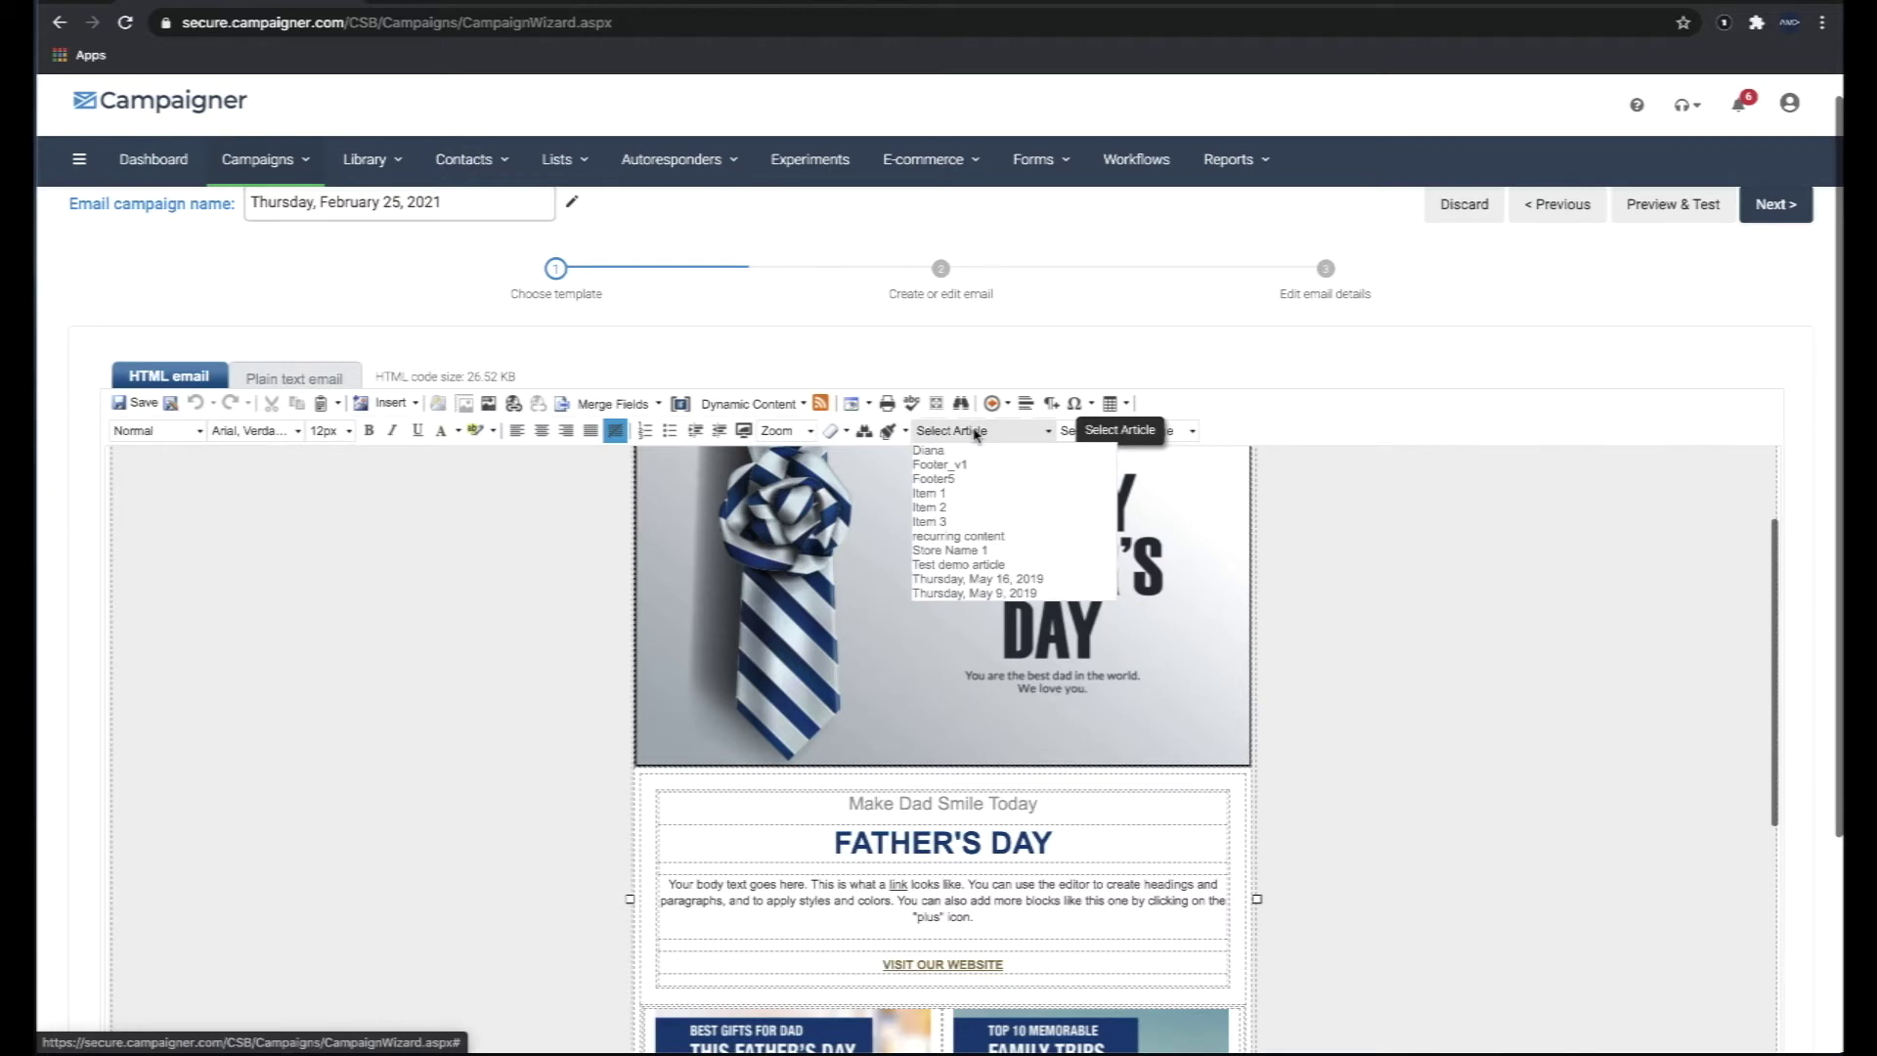
scroll(975, 450, down, 4)
click(953, 465)
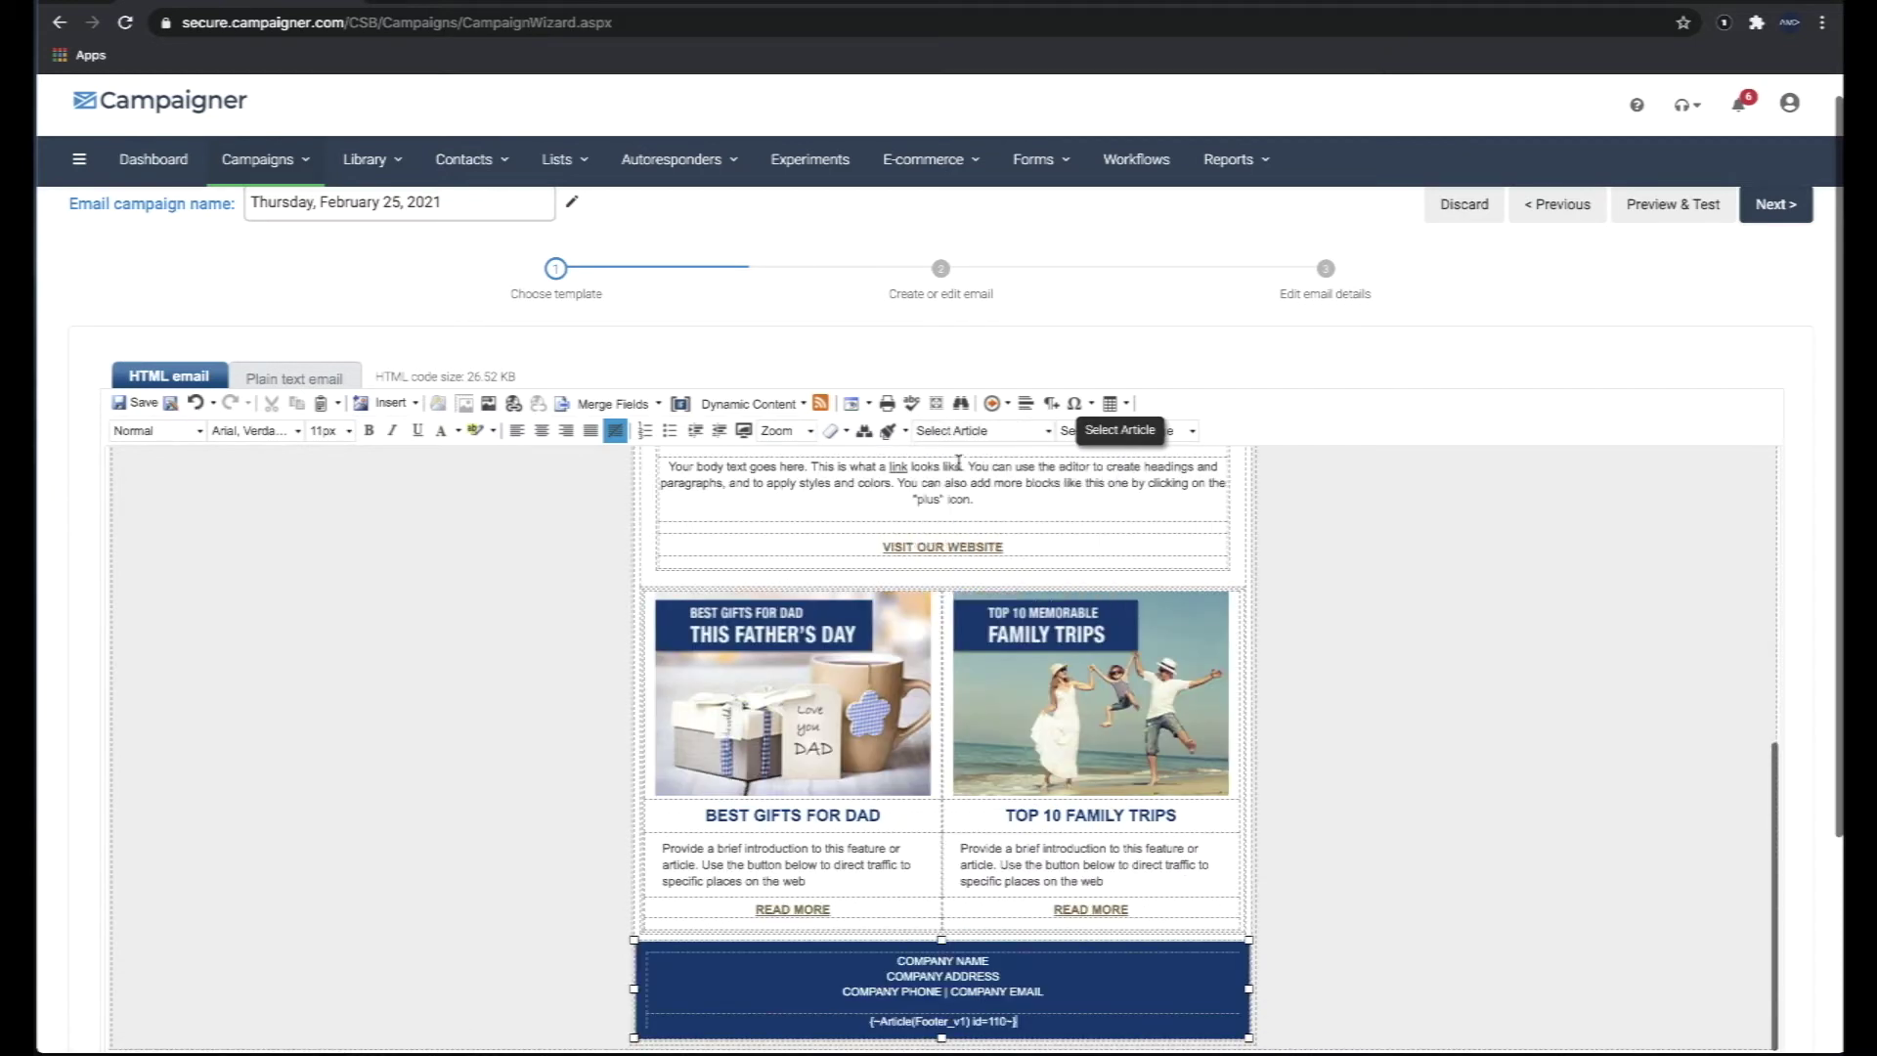
scroll(1013, 917, down, 1)
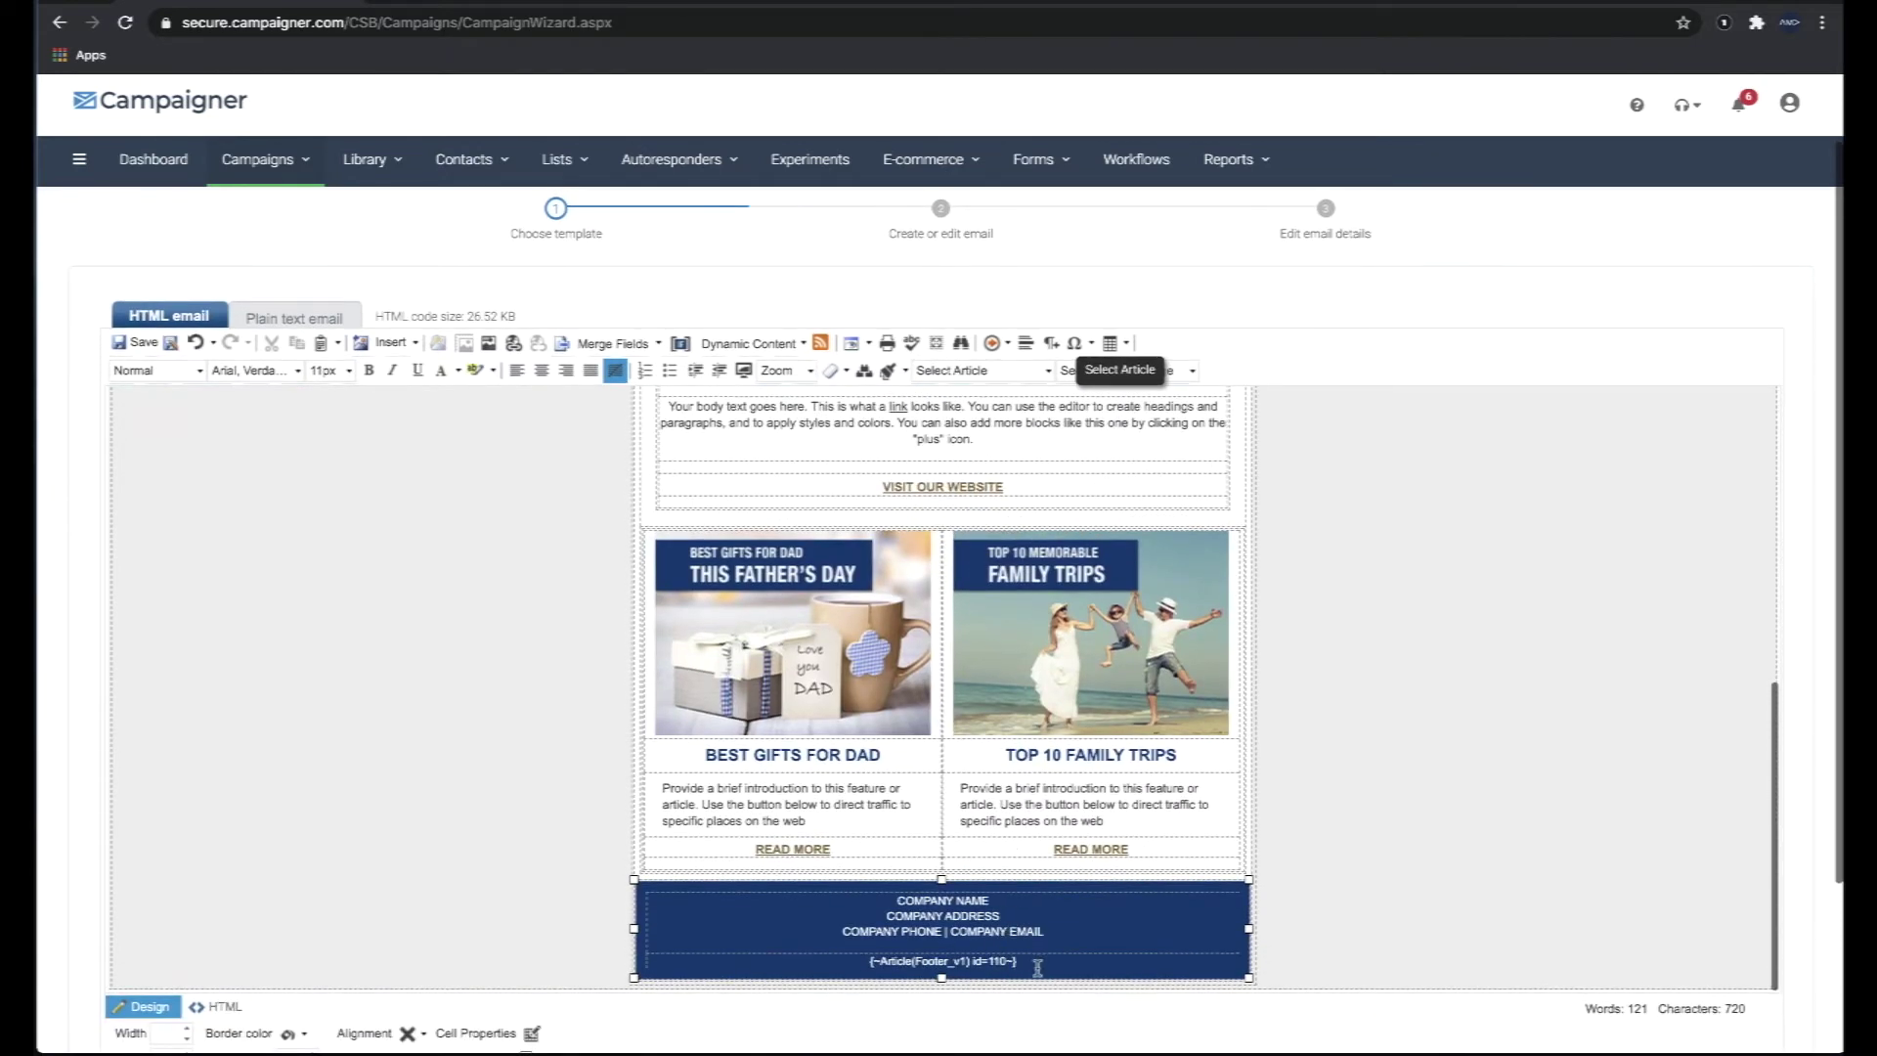
drag(1030, 962, 855, 962)
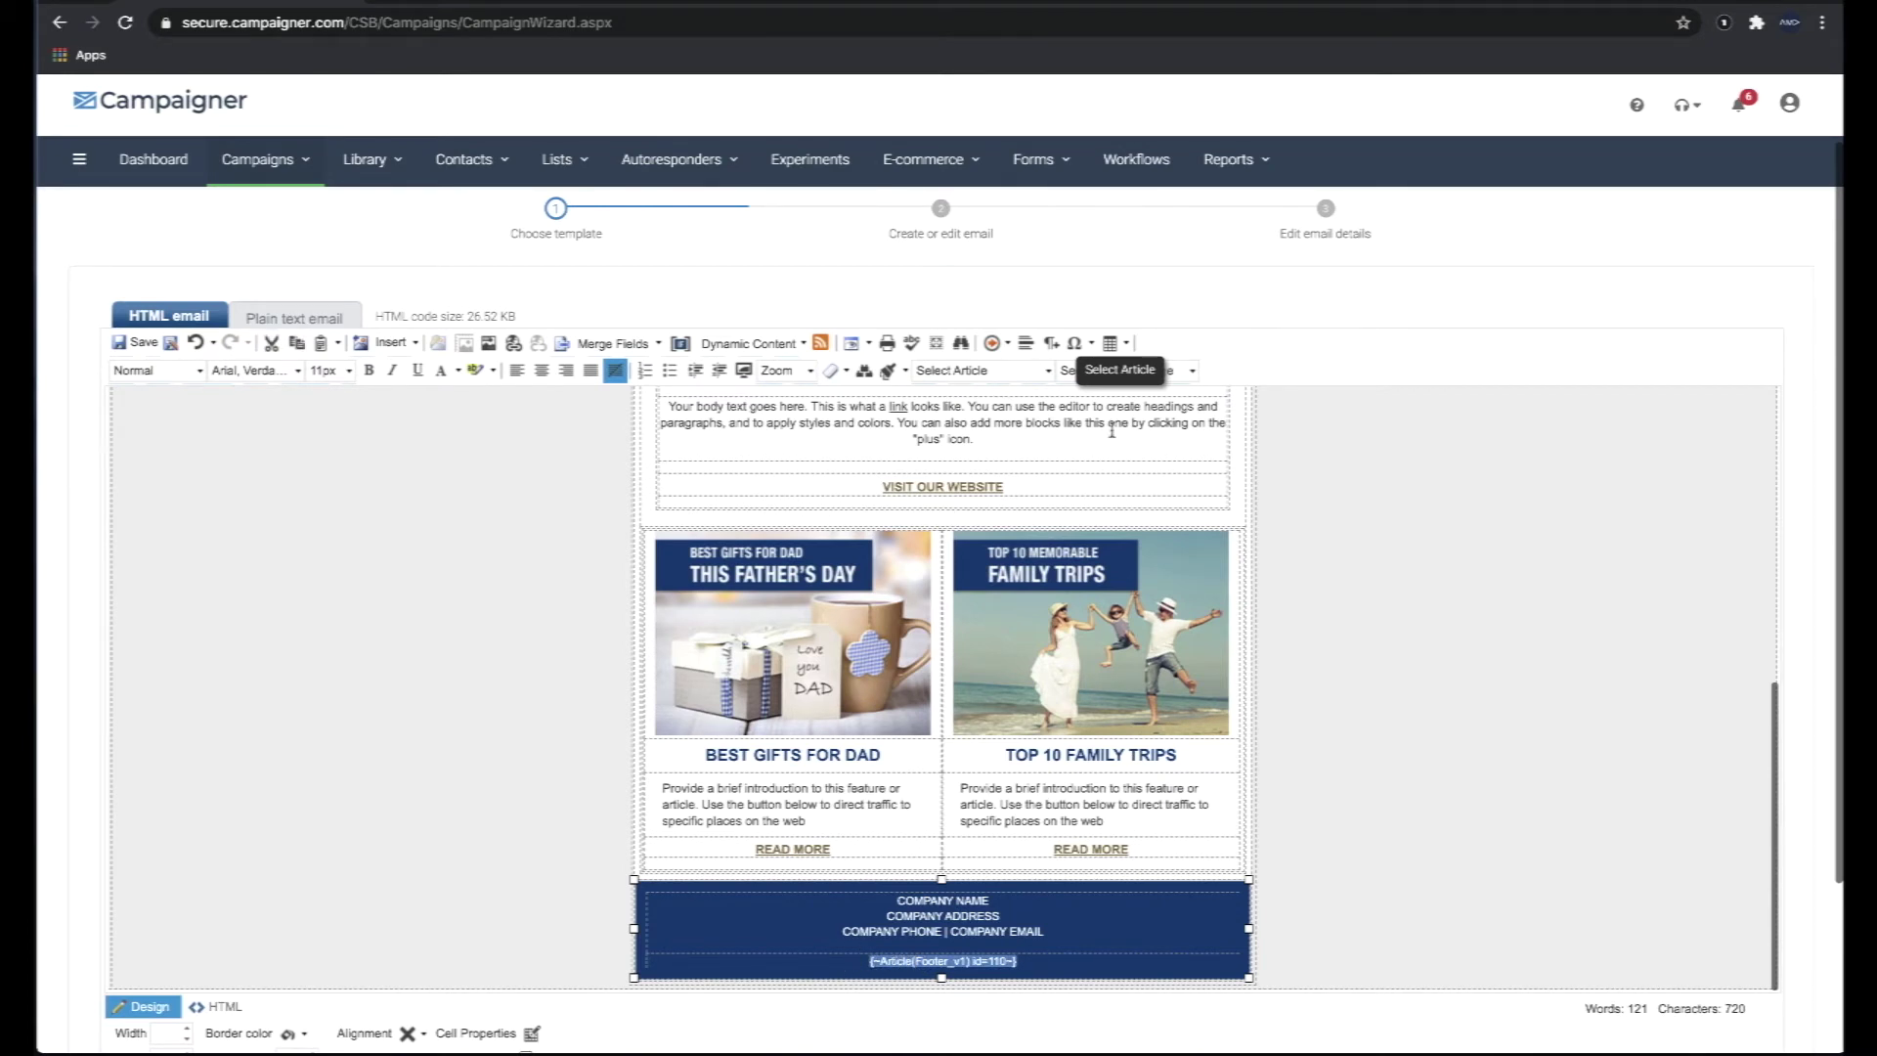
click(1140, 376)
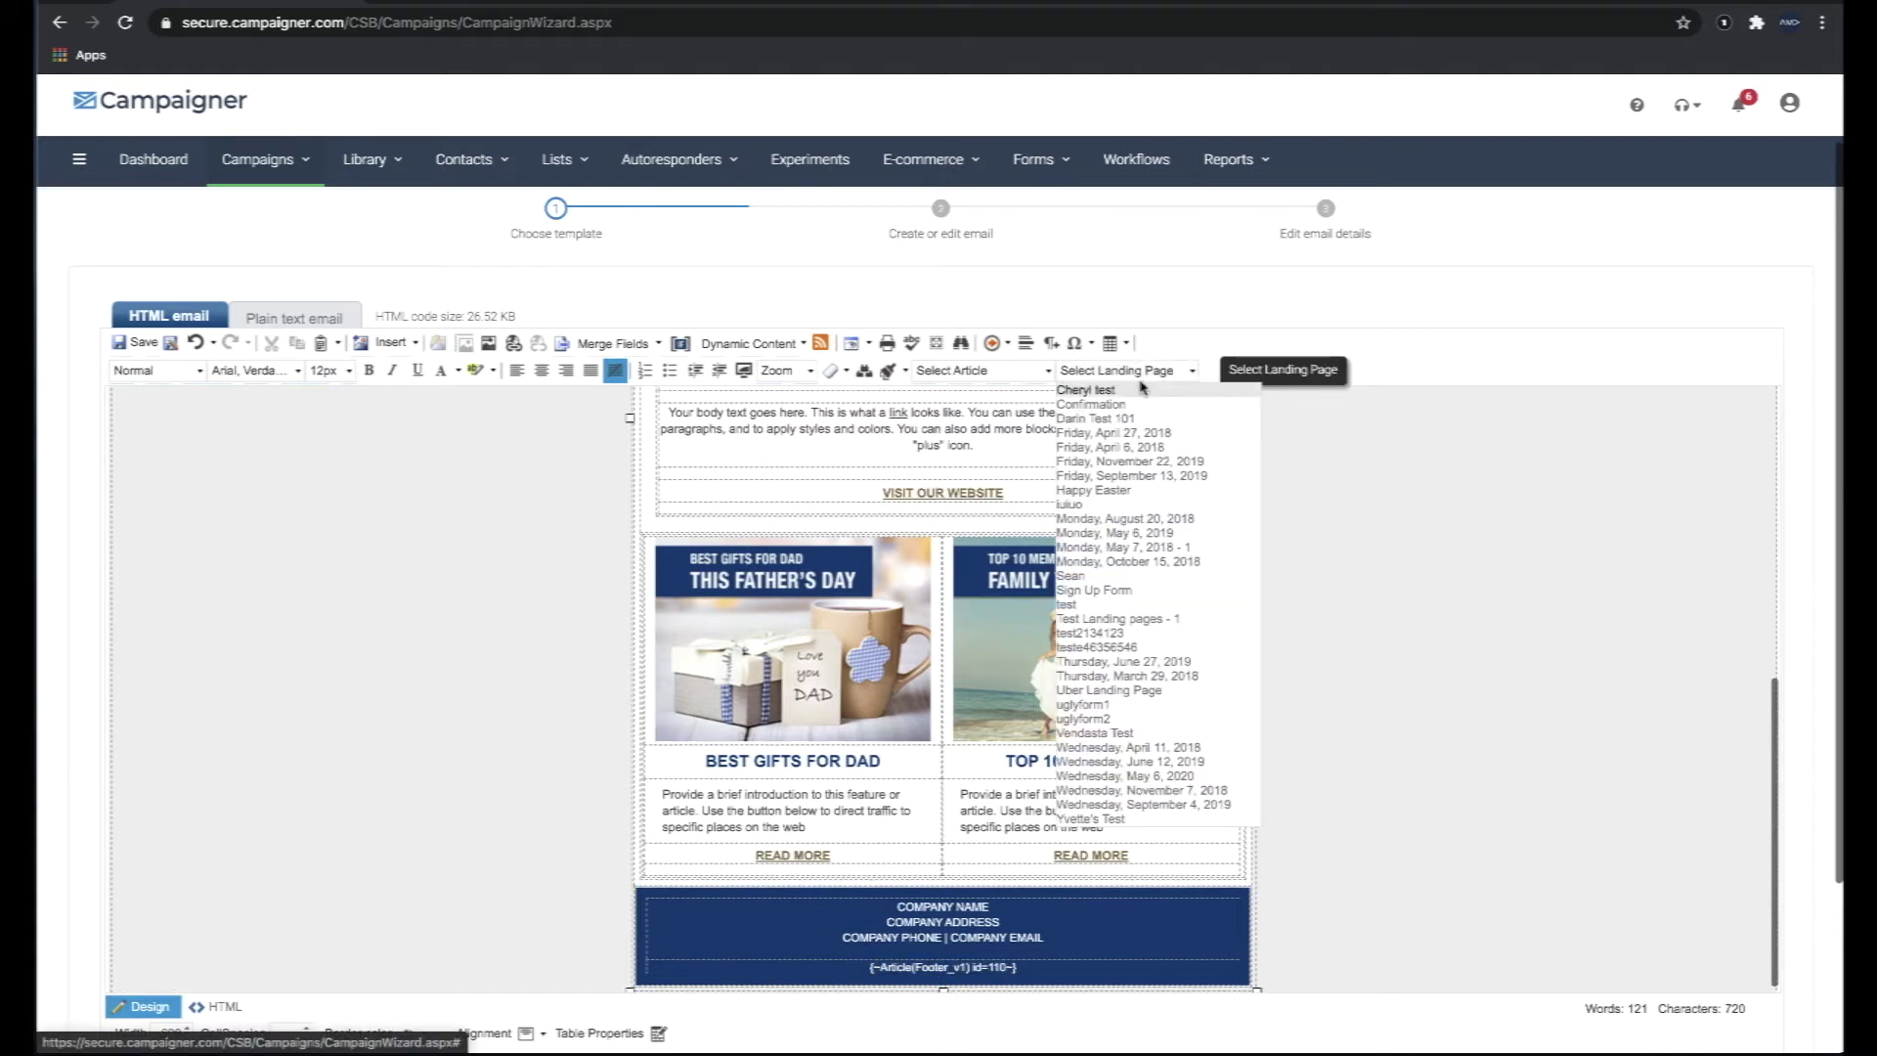
click(1347, 662)
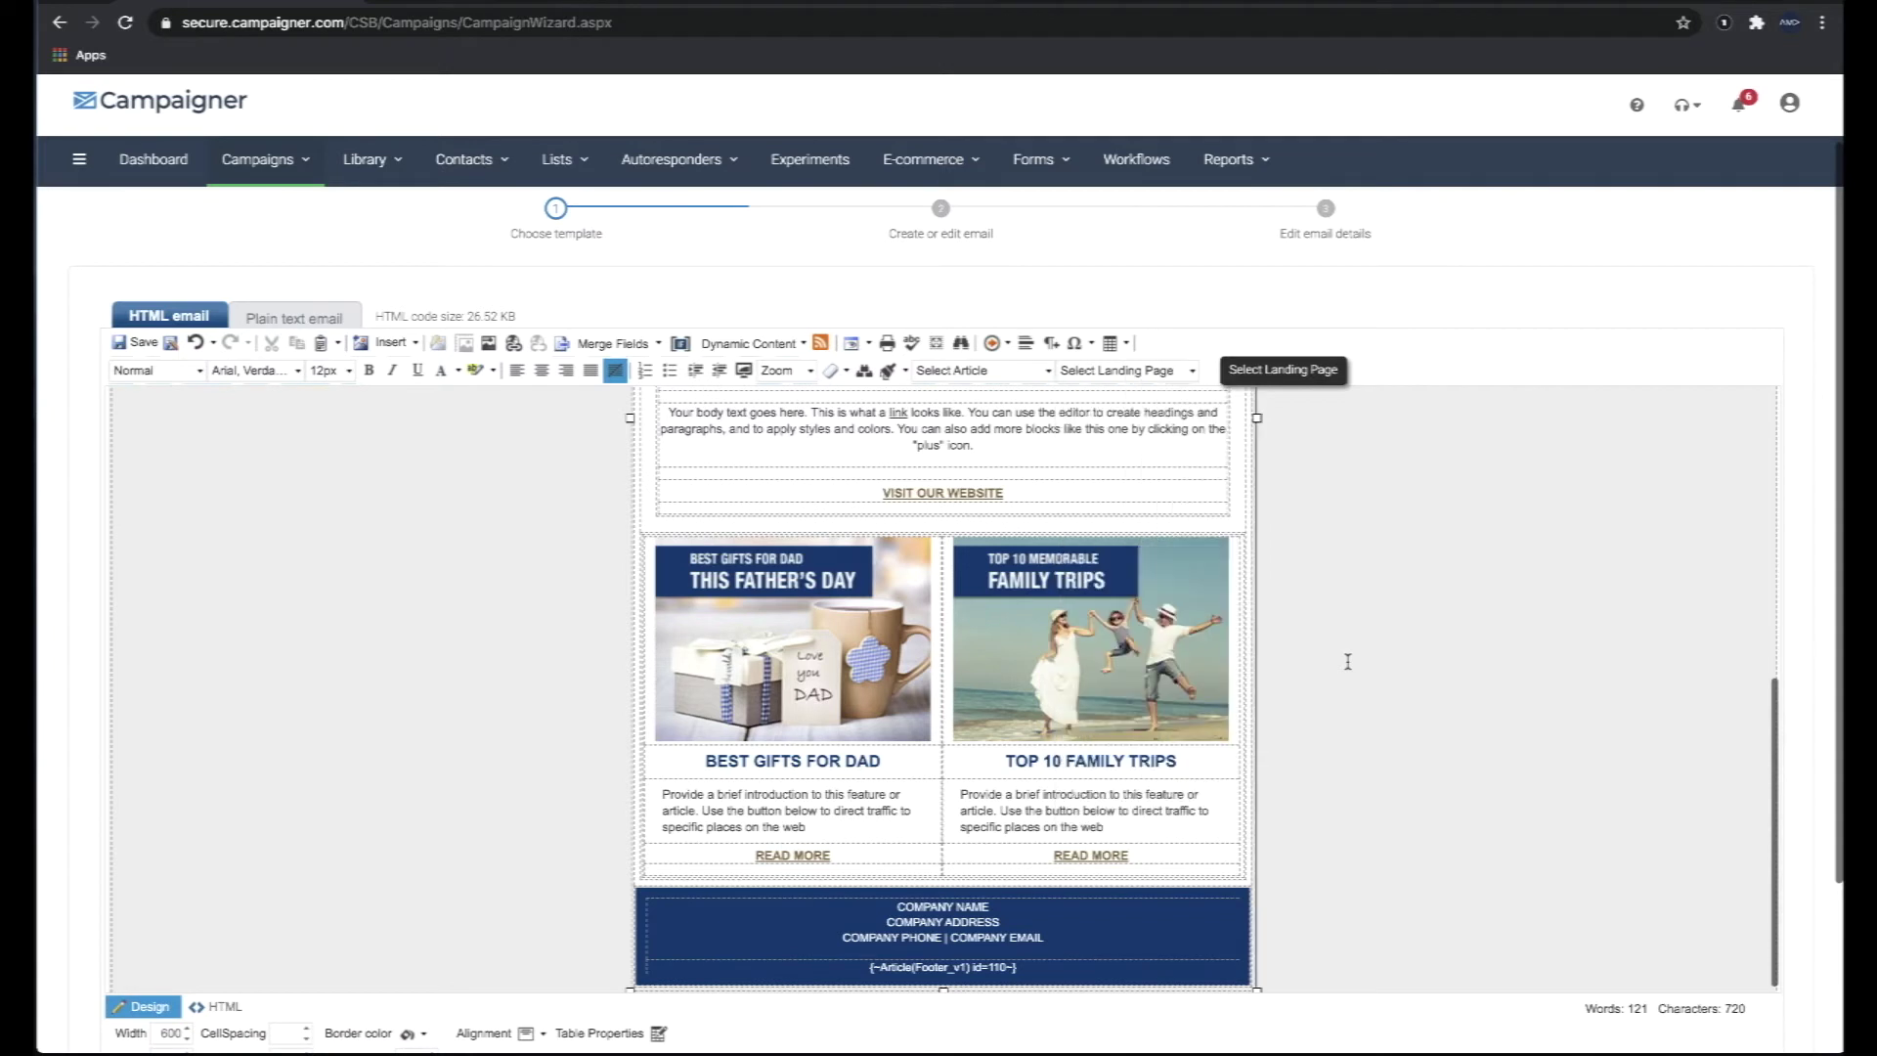
Complete the email details with "Hello" as the subject and open the HTML email preview.
scroll(1347, 662, up, 10)
click(1775, 235)
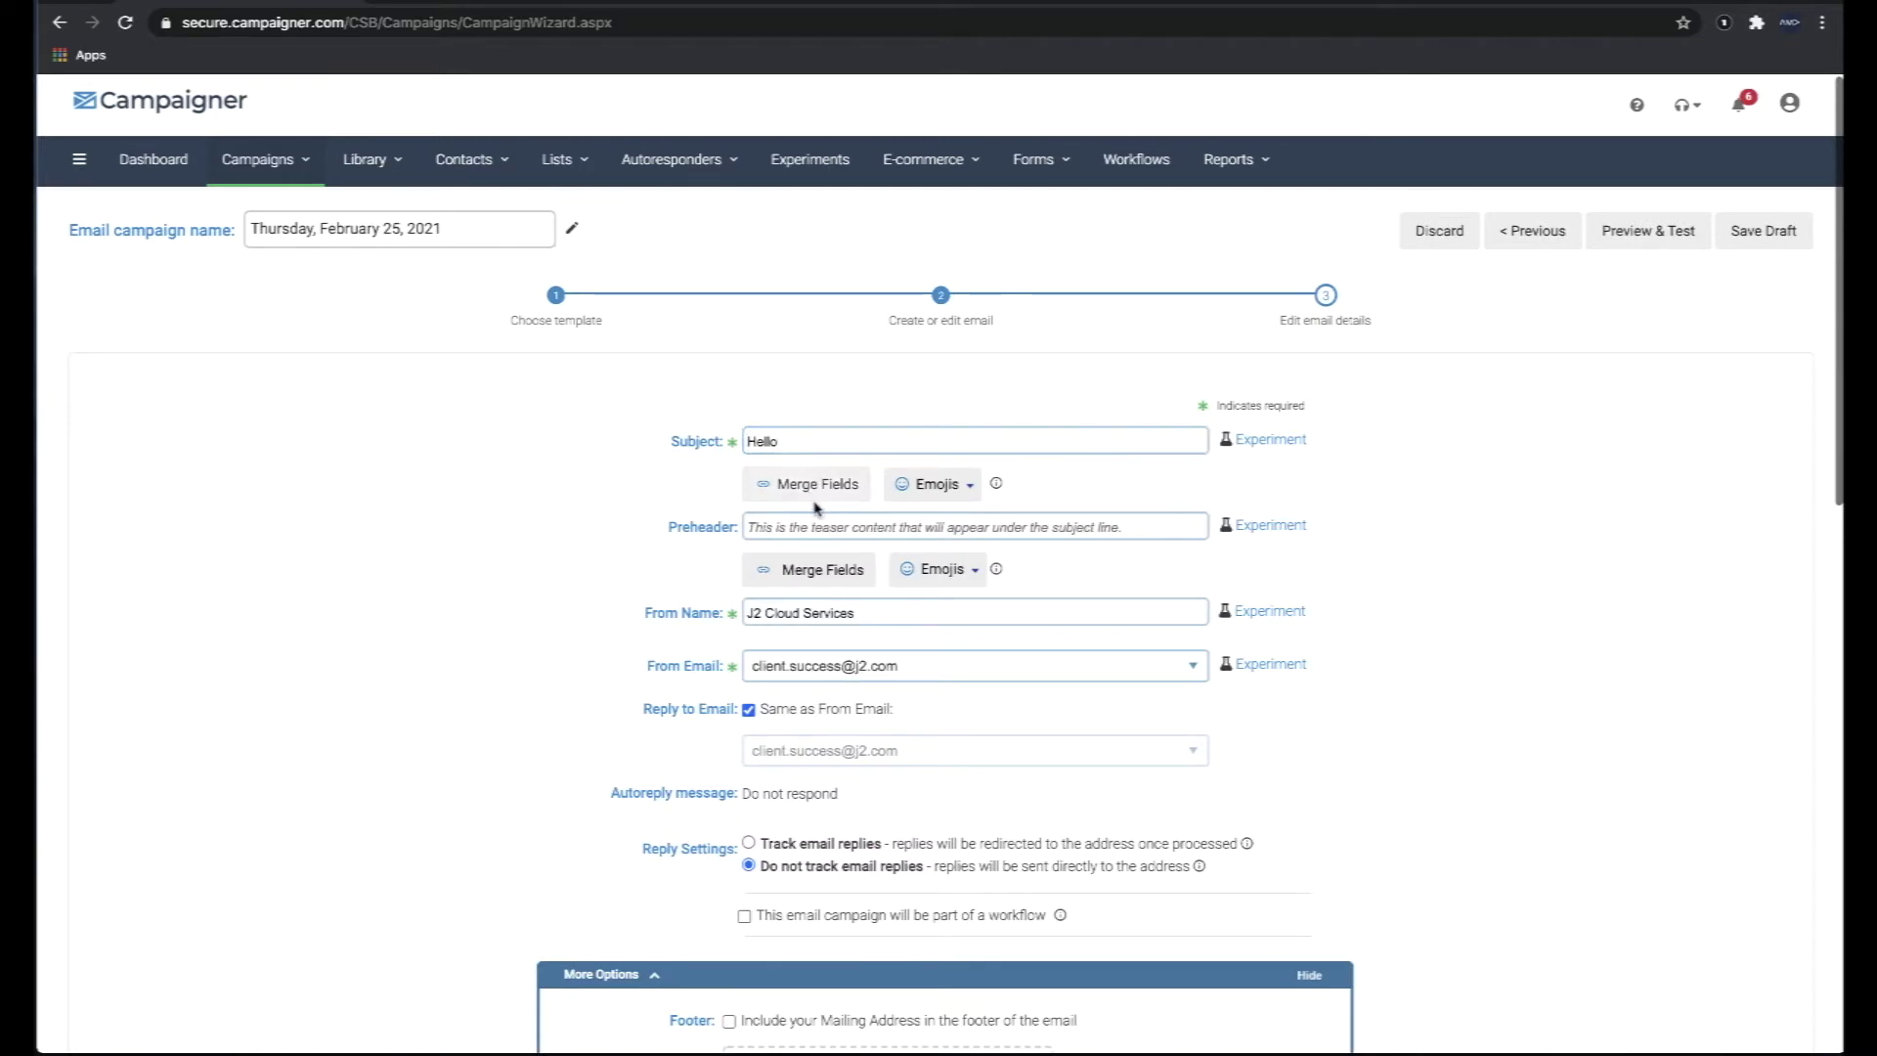
scroll(887, 732, down, 10)
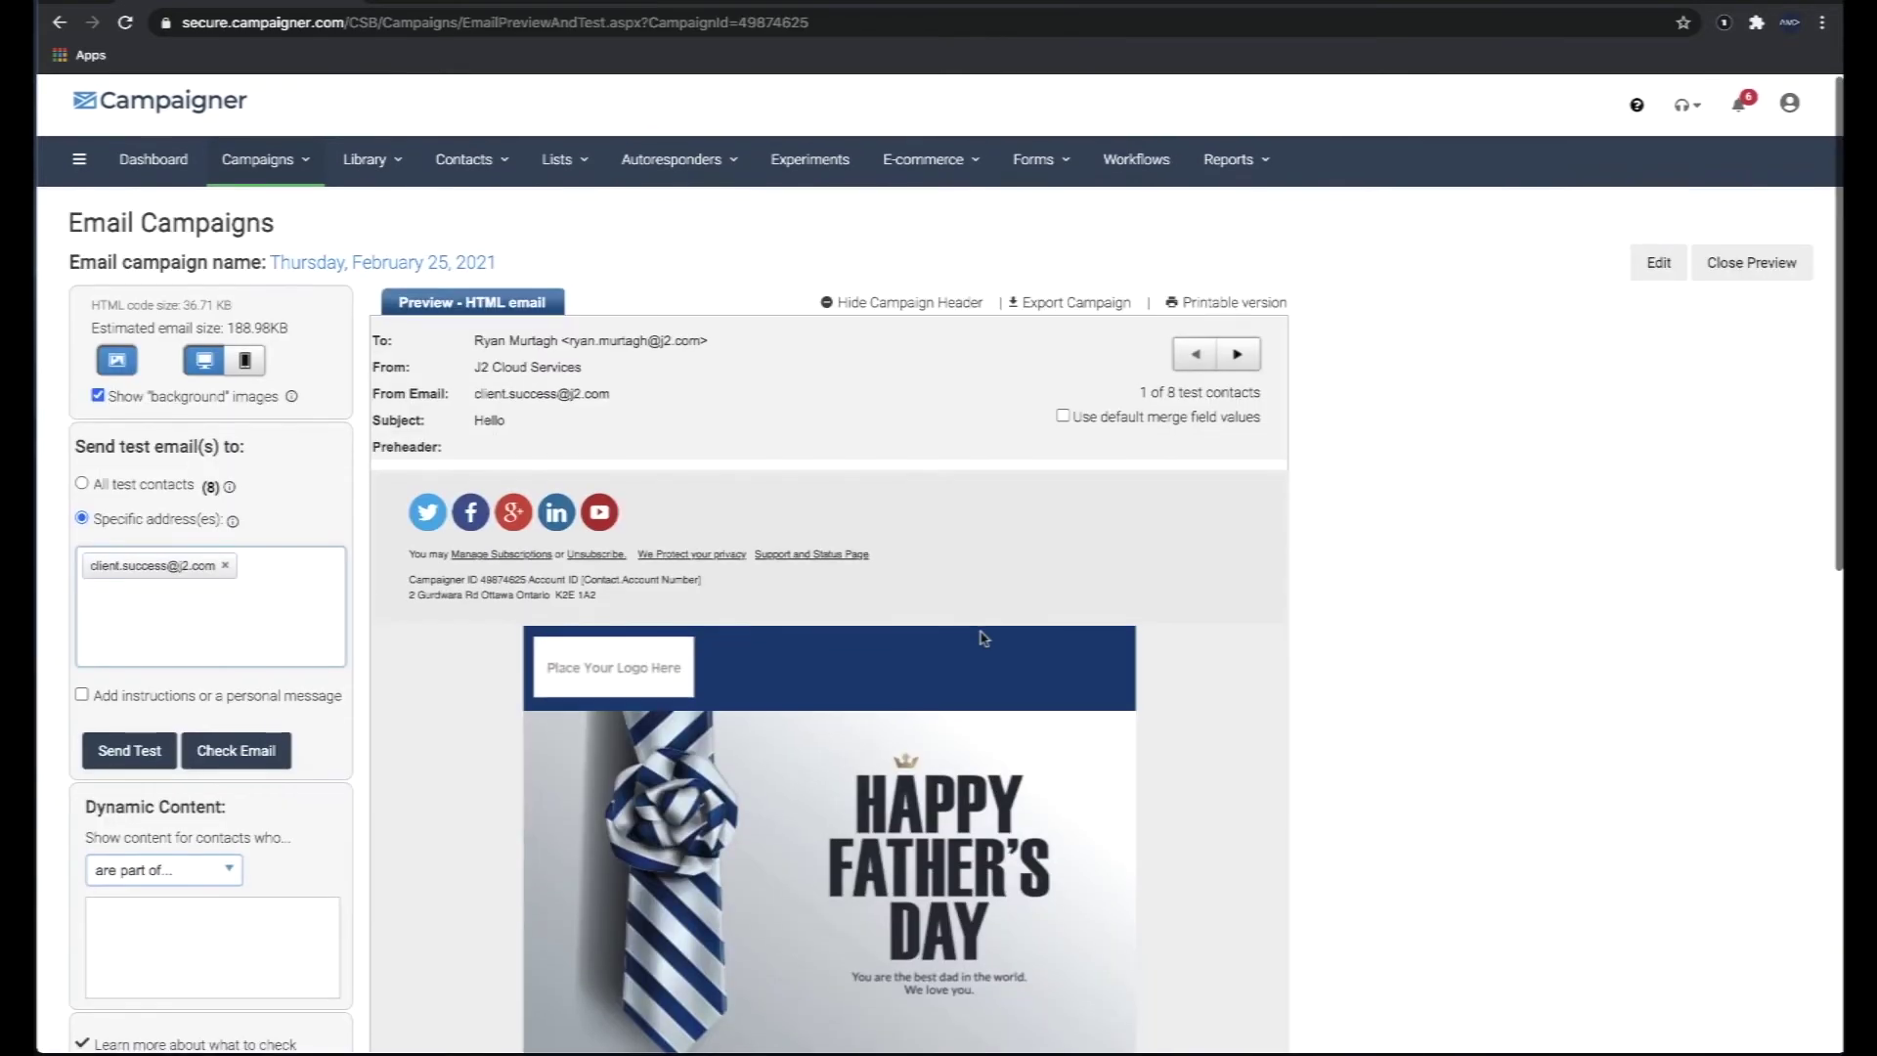
Review the HTML email down to its article footer, close the preview and look over the campaign summary.
scroll(983, 636, down, 9)
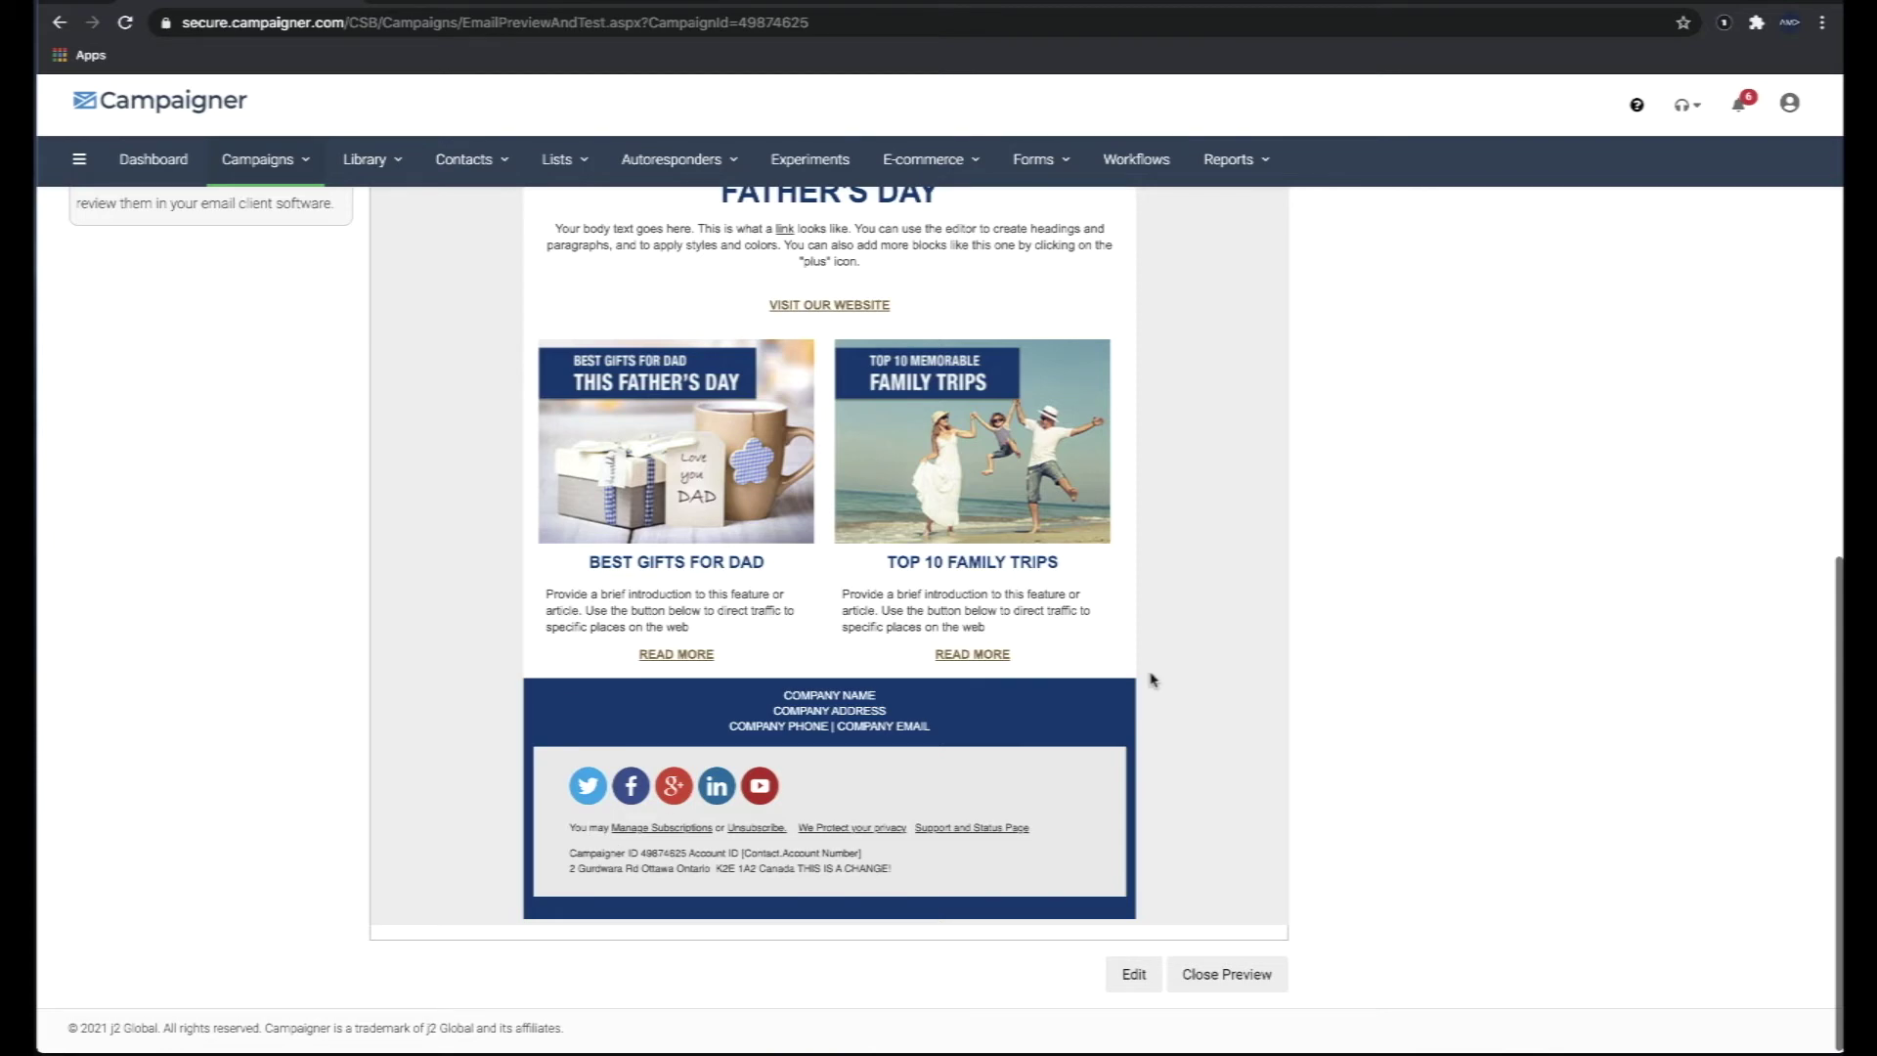
scroll(1153, 679, up, 10)
click(1717, 279)
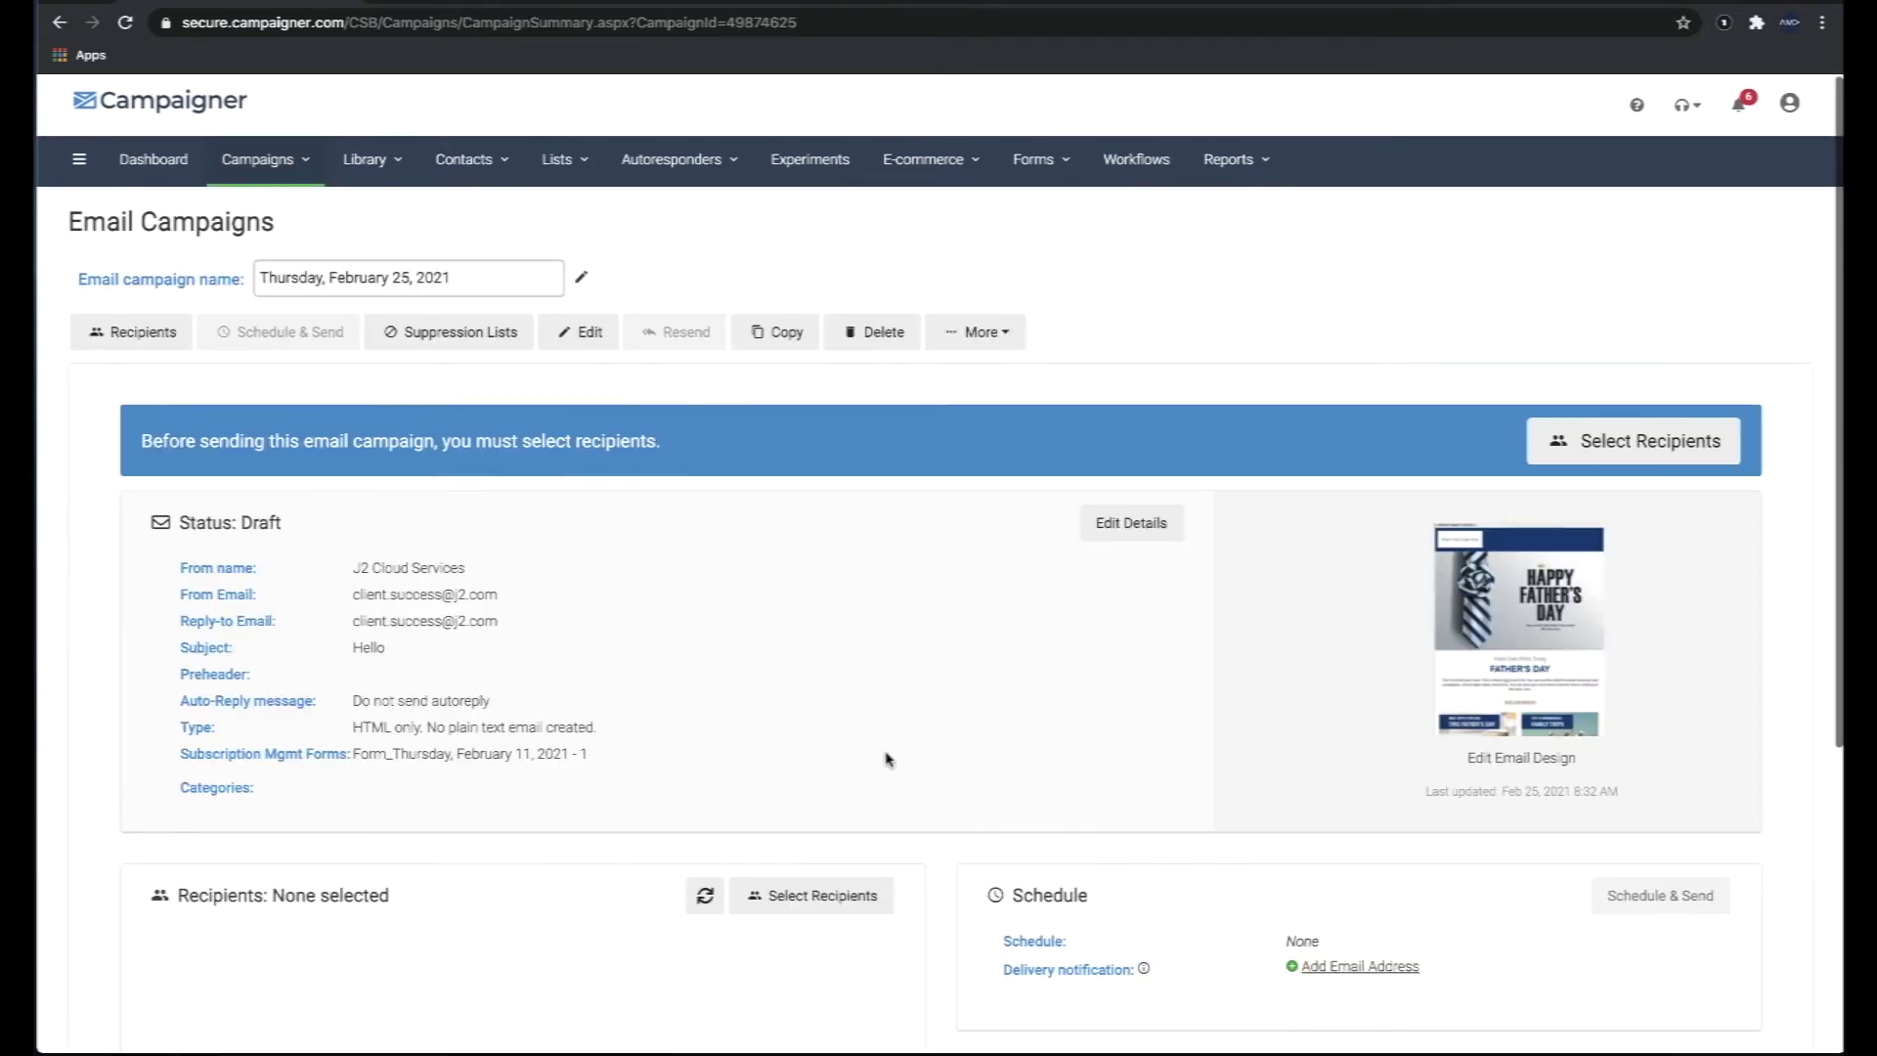
scroll(885, 758, down, 5)
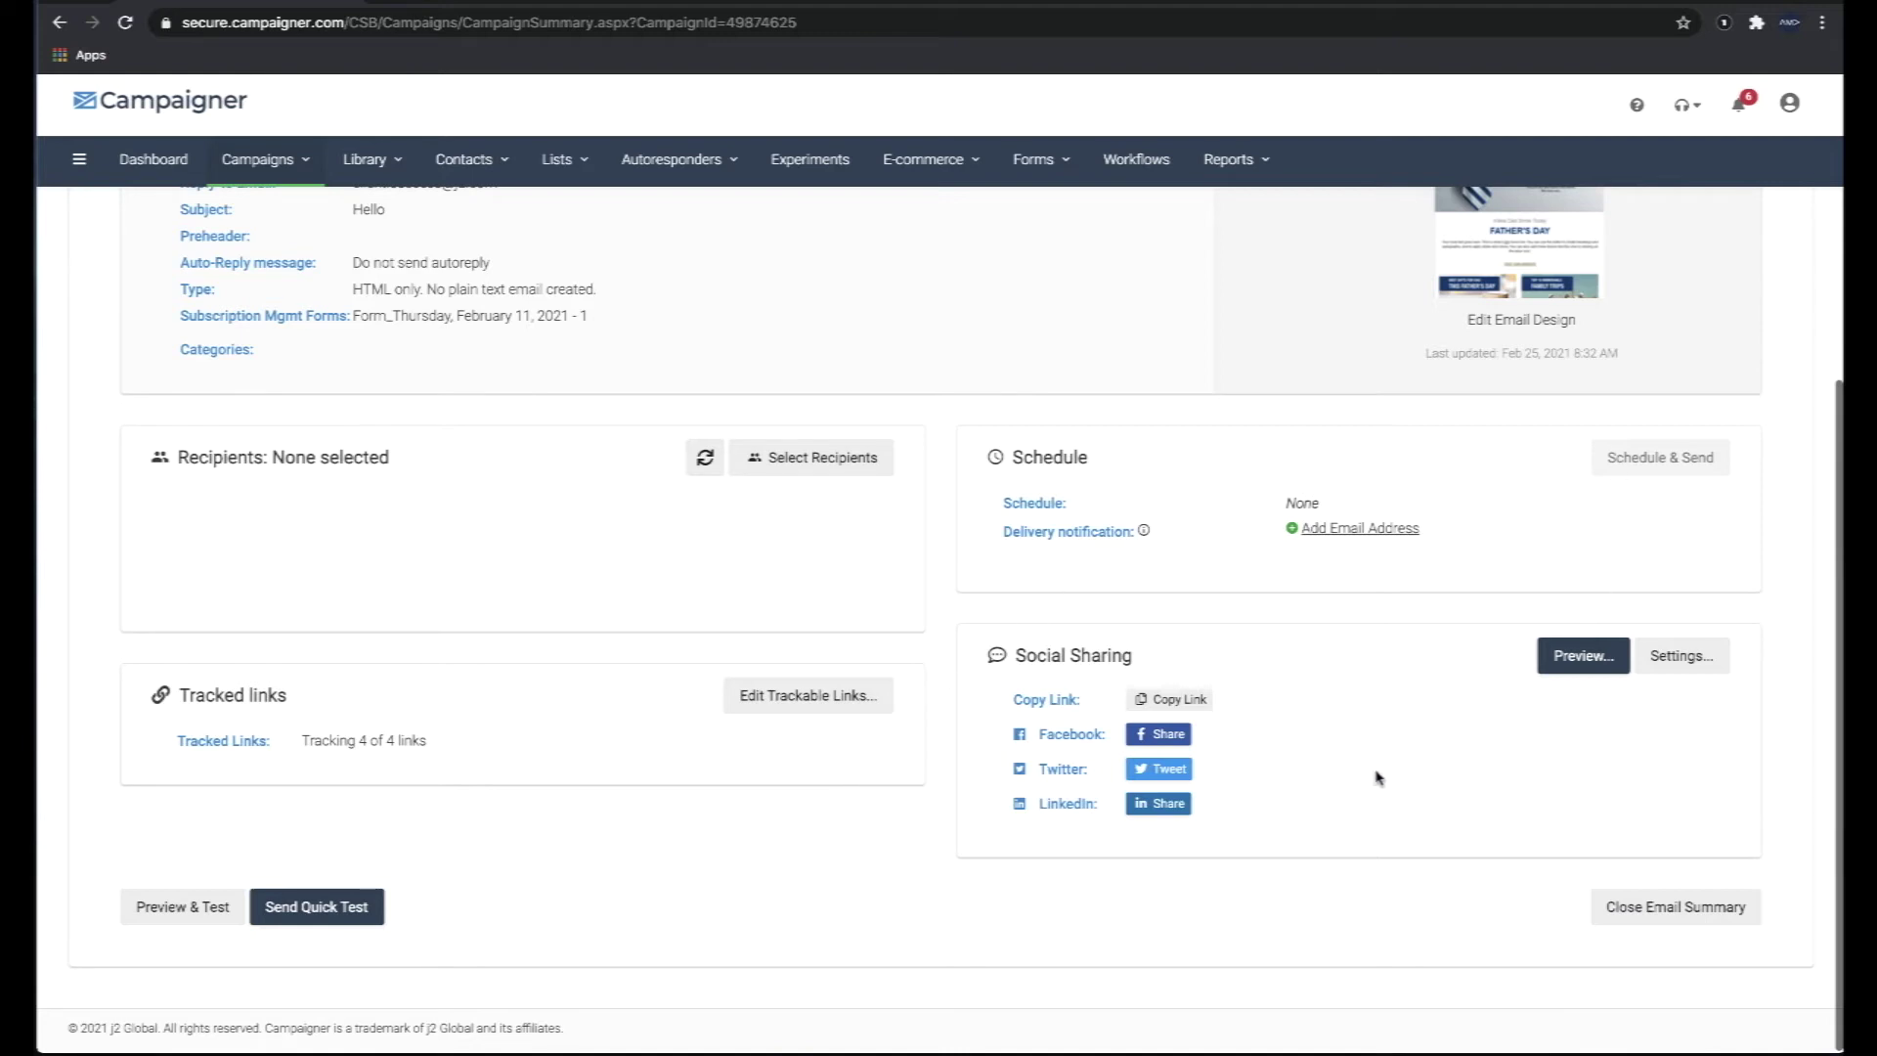
Create a new SMS campaign from the SMS campaigns list and check its editable campaign name.
scroll(1379, 777, up, 5)
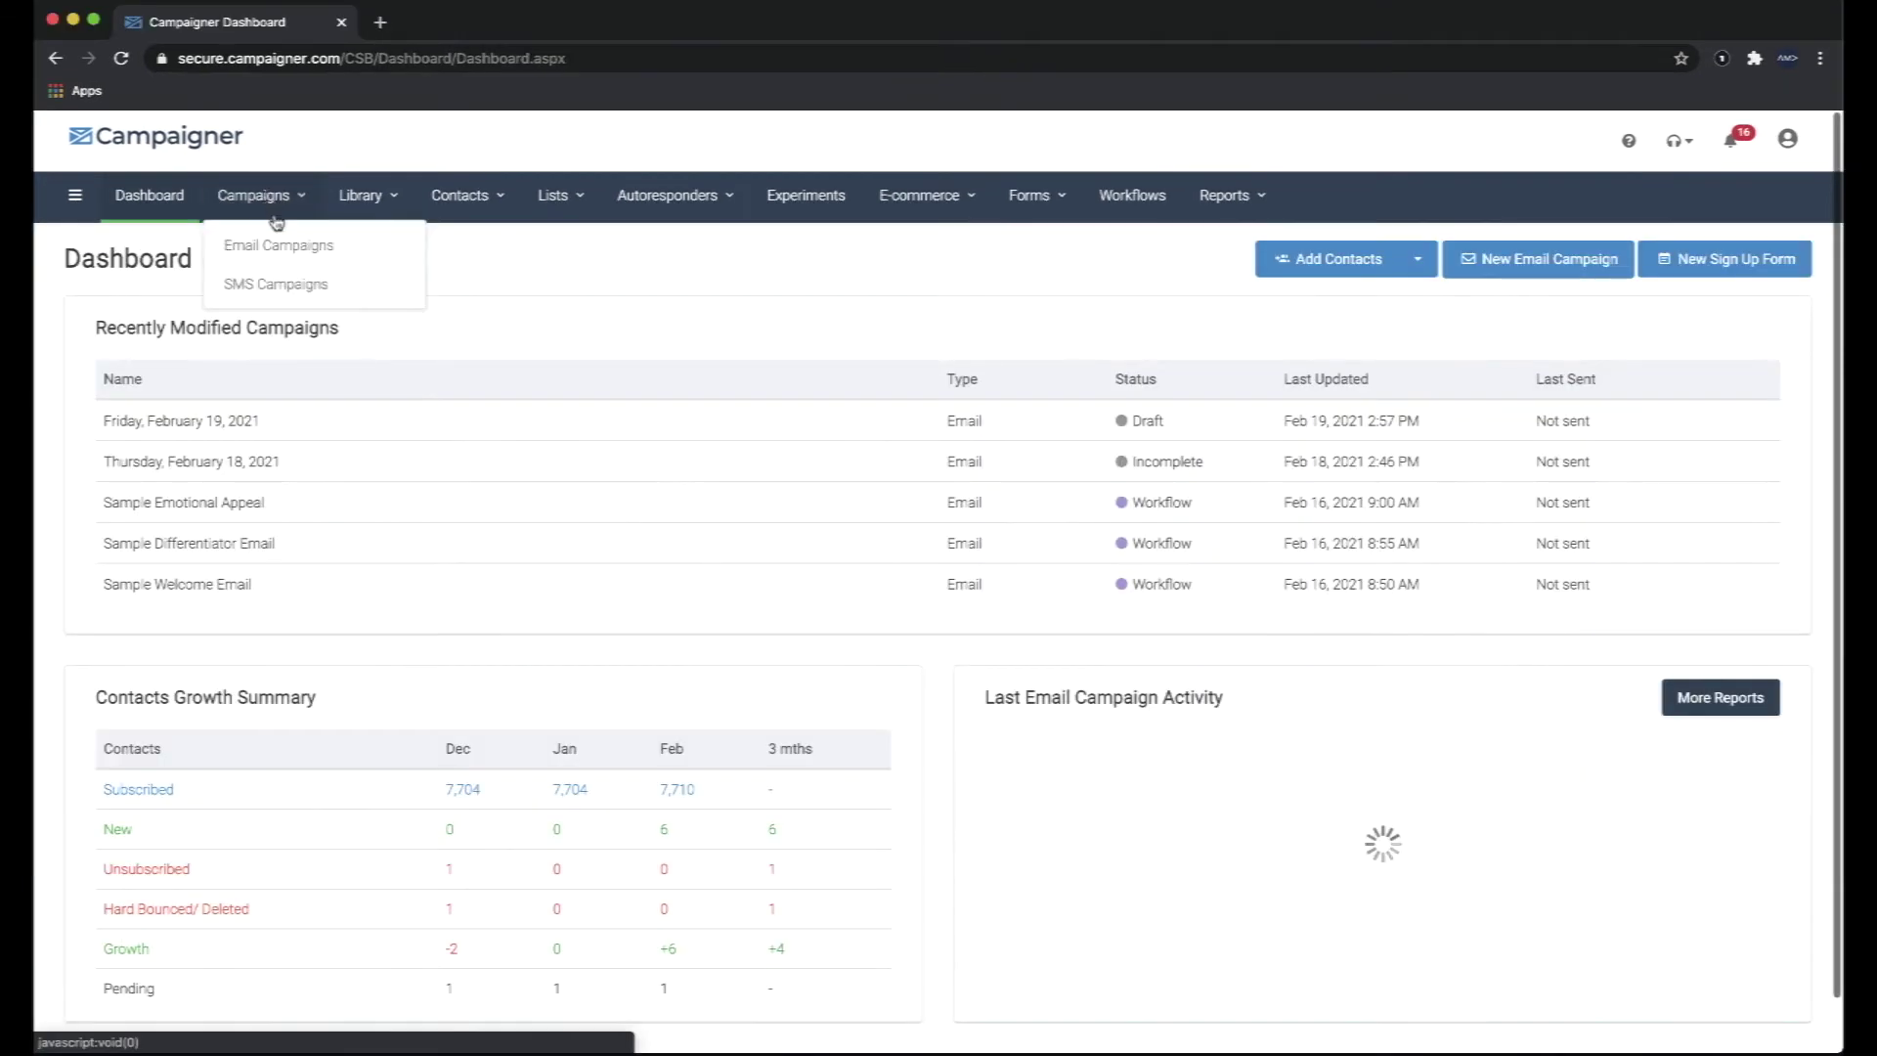
click(279, 291)
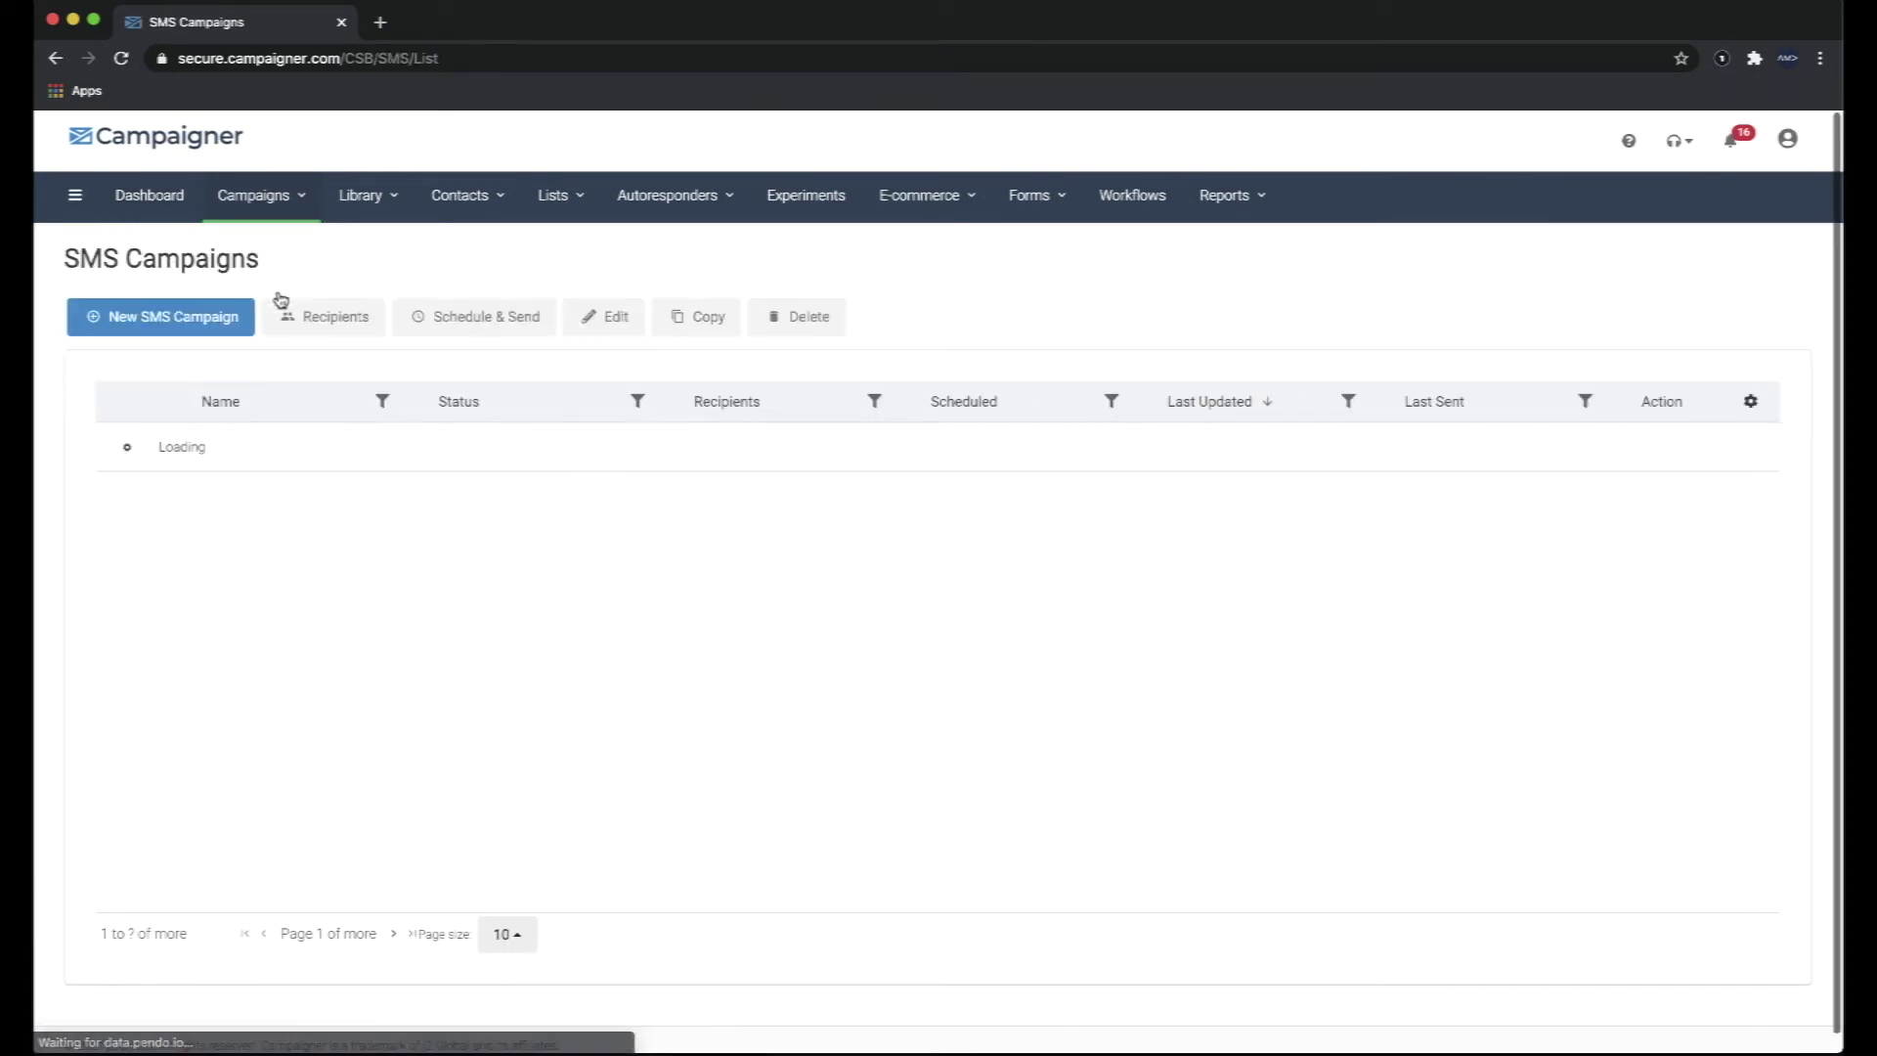
click(240, 322)
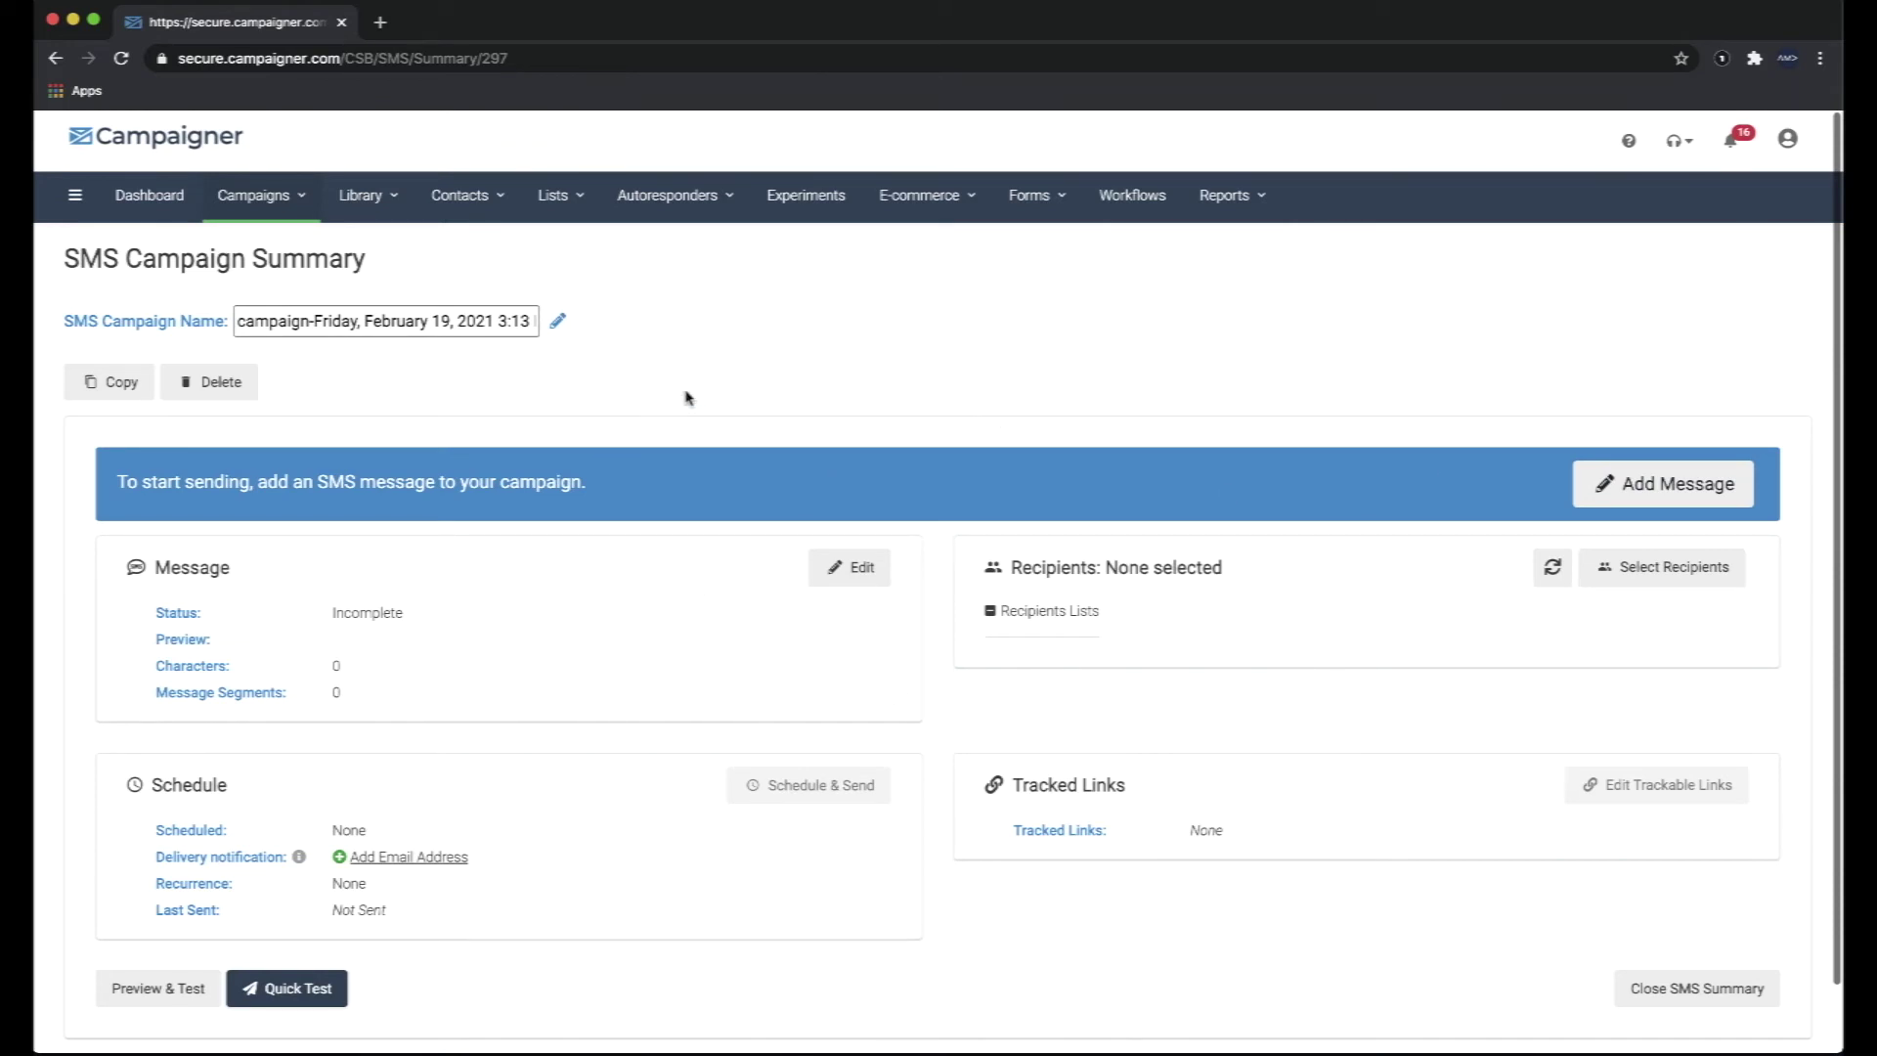
triple_click(391, 321)
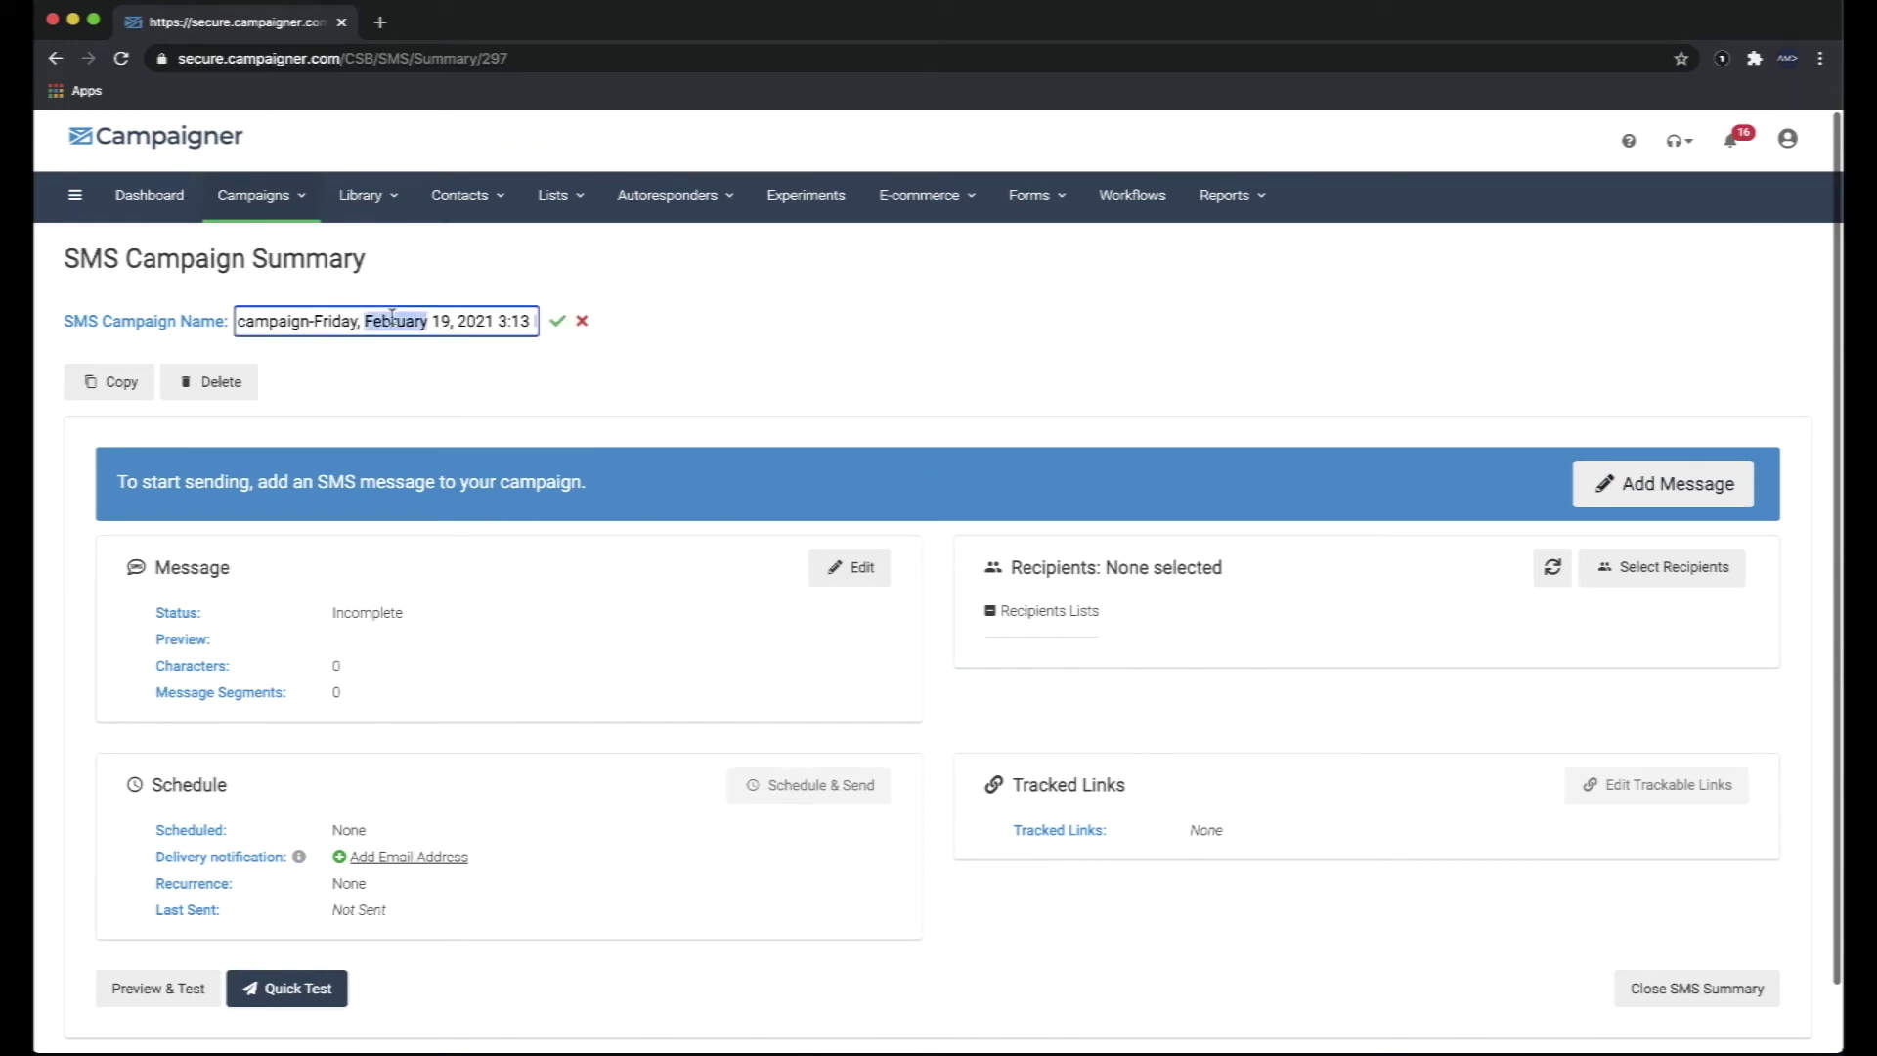
click(882, 365)
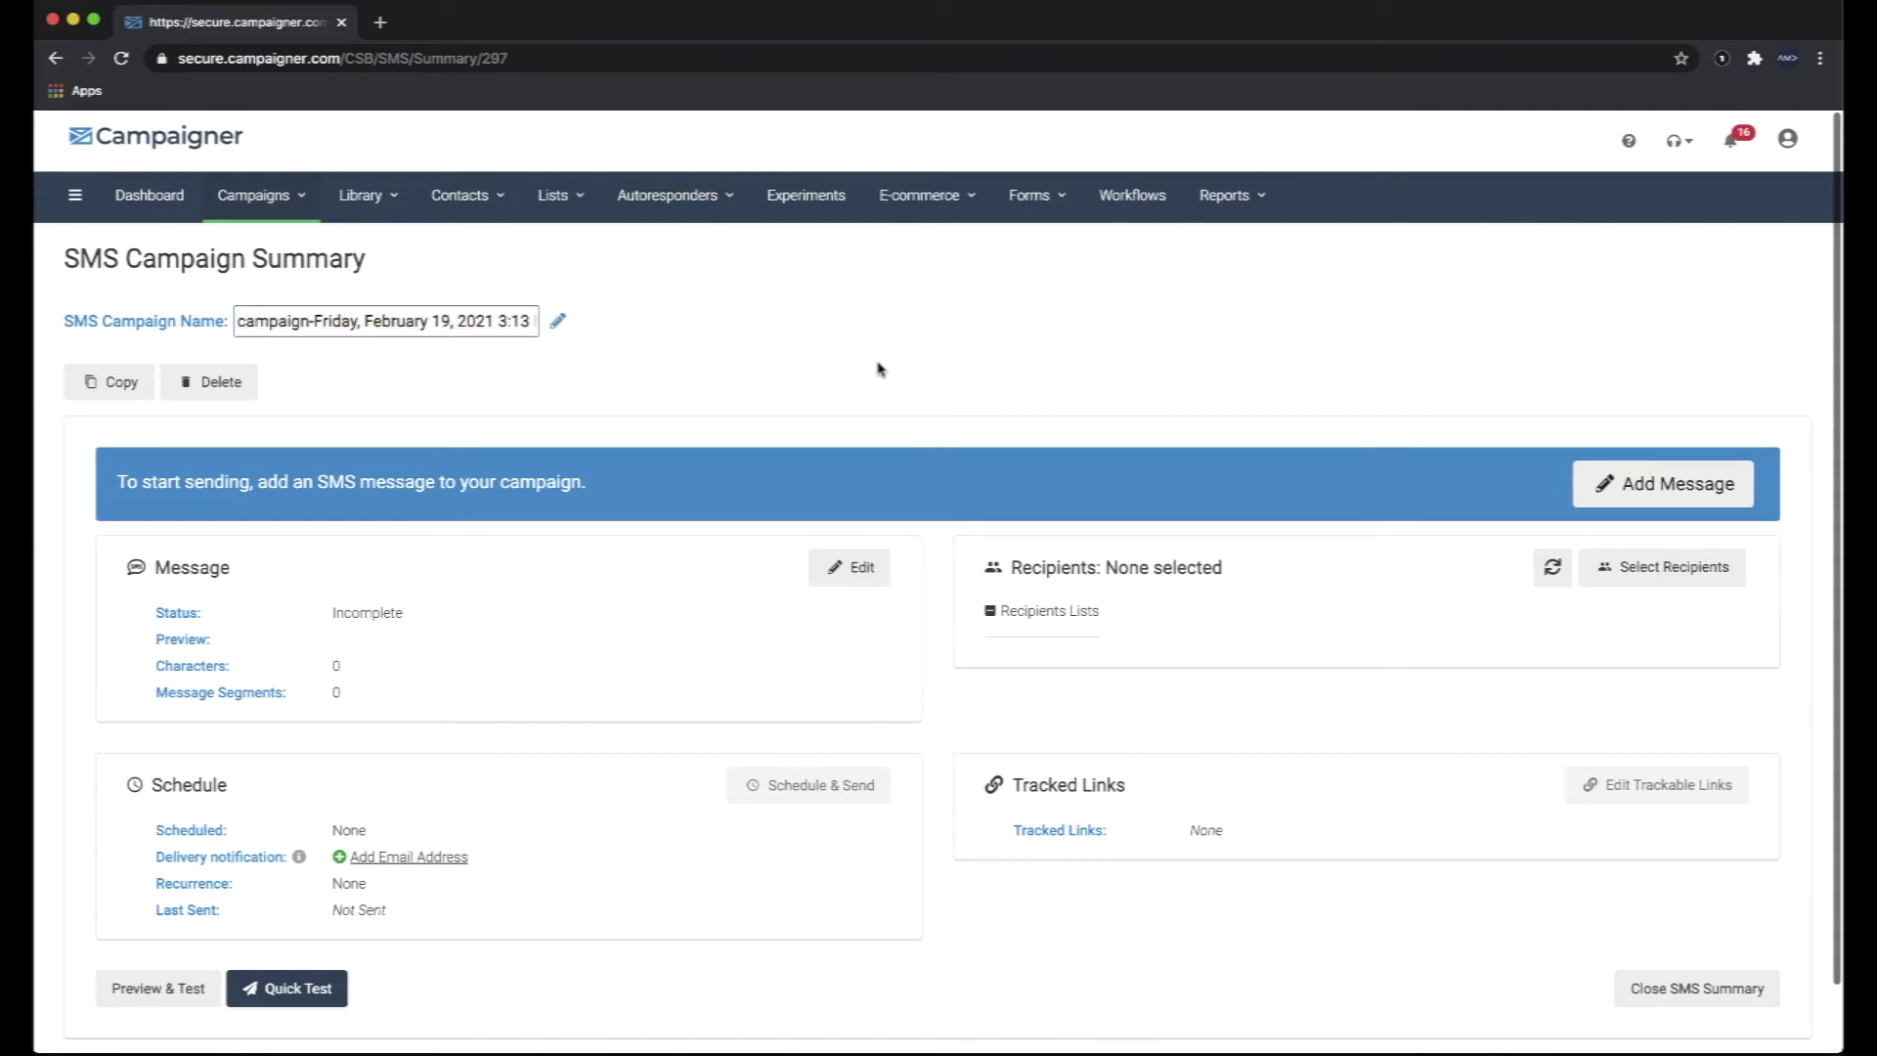
Add the SMS message "Hello there, this is a test!", insert the Last Name merge field before it, and save.
click(1619, 479)
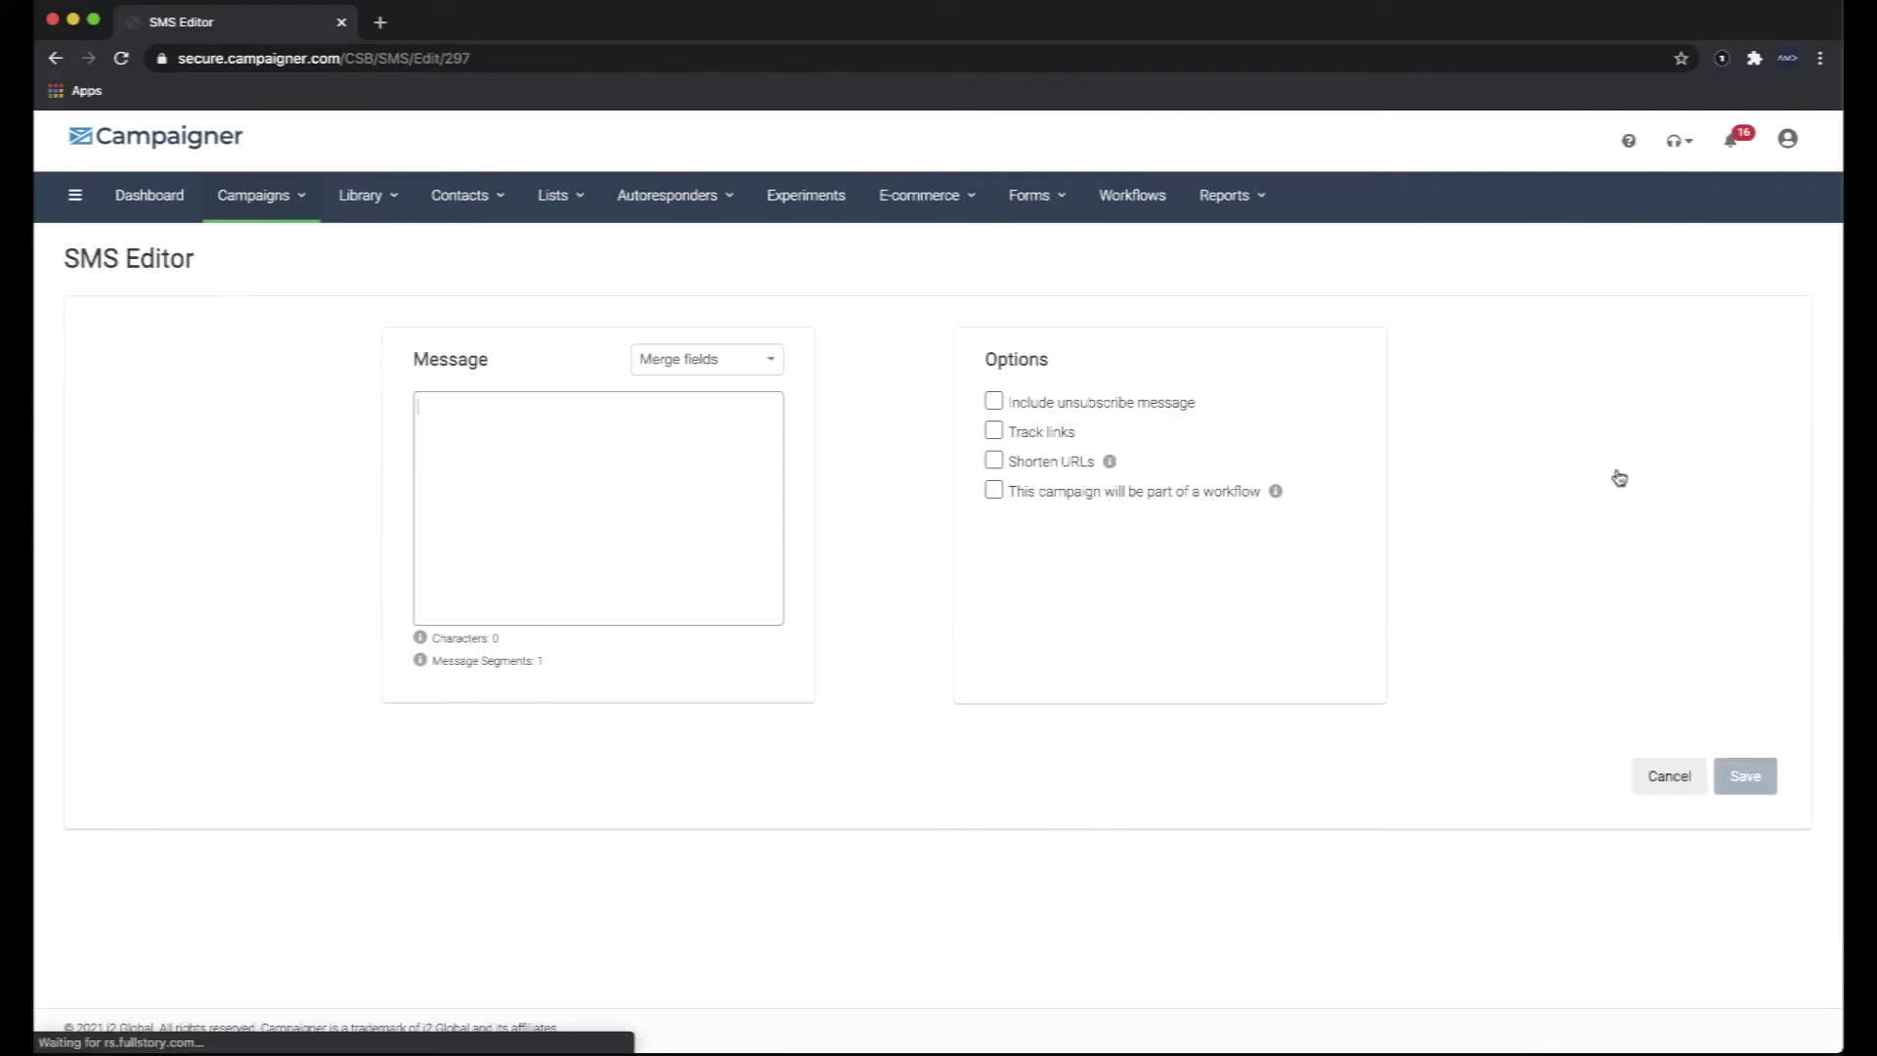
text(Hello there, this is a test!)
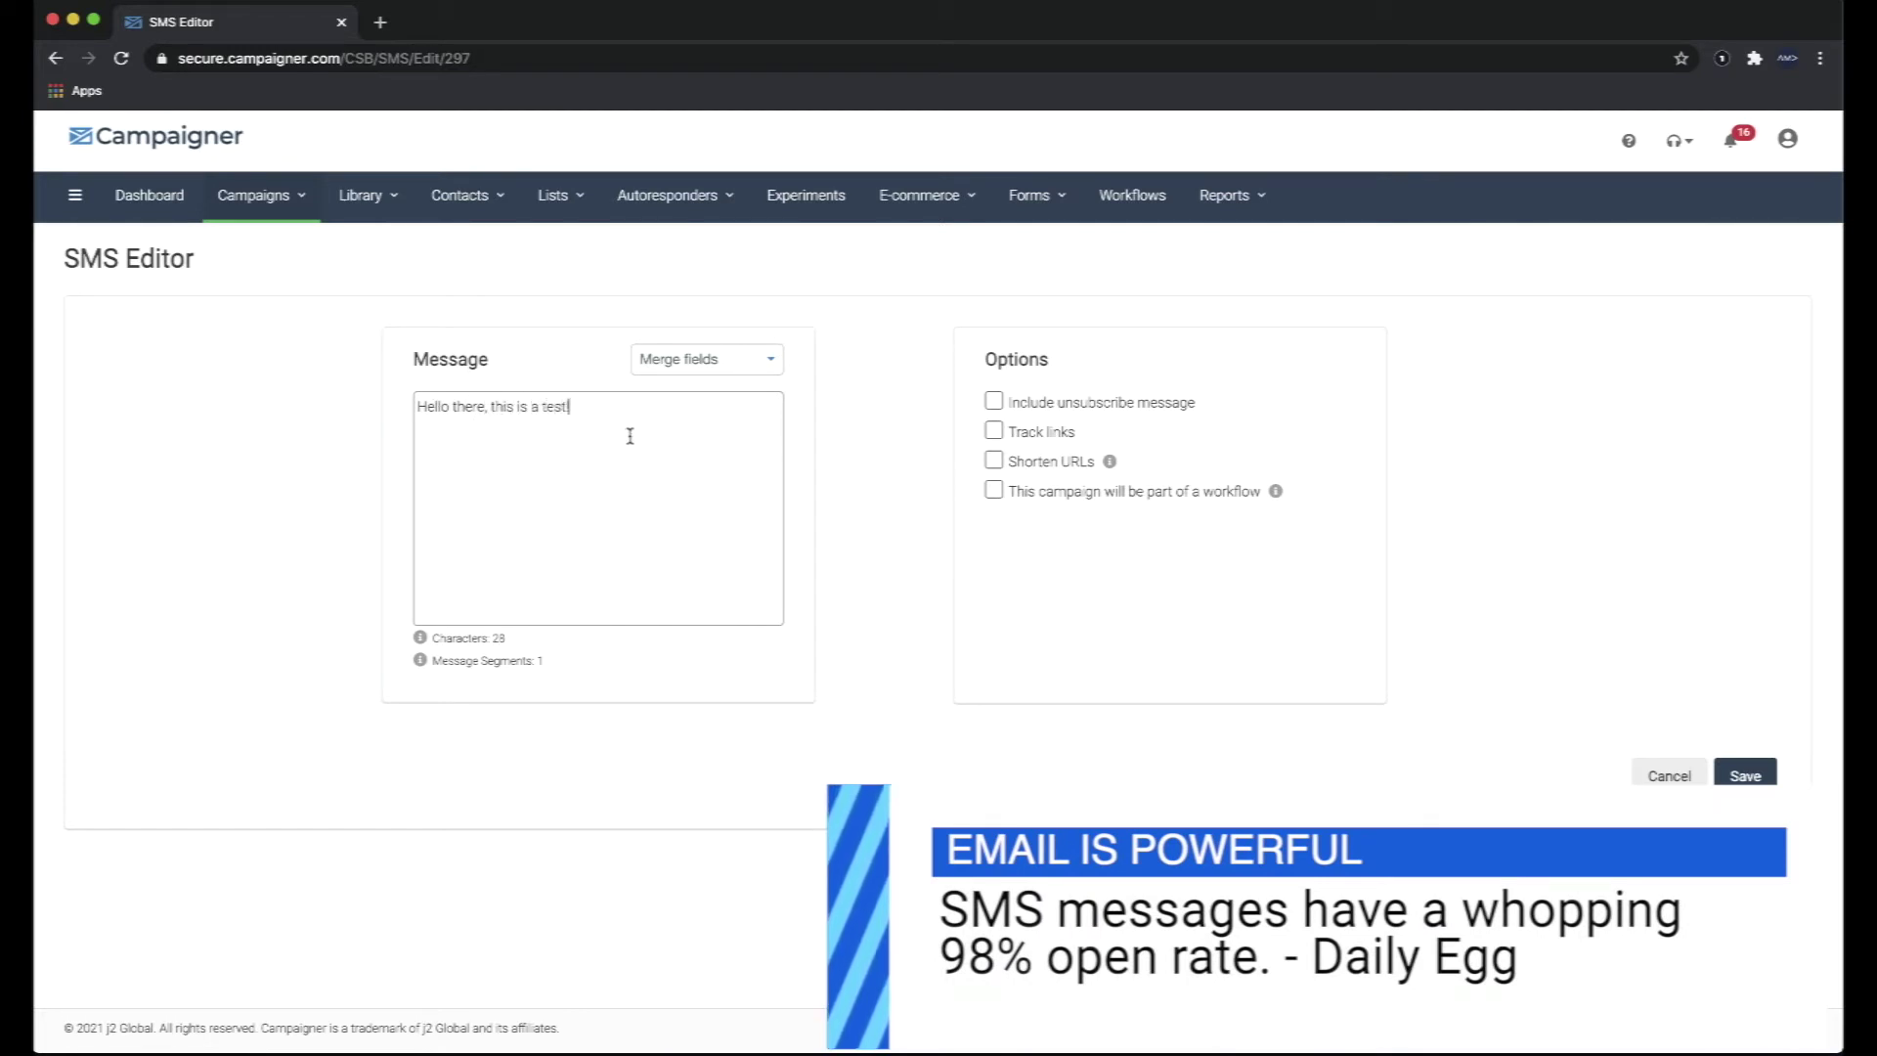
click(705, 363)
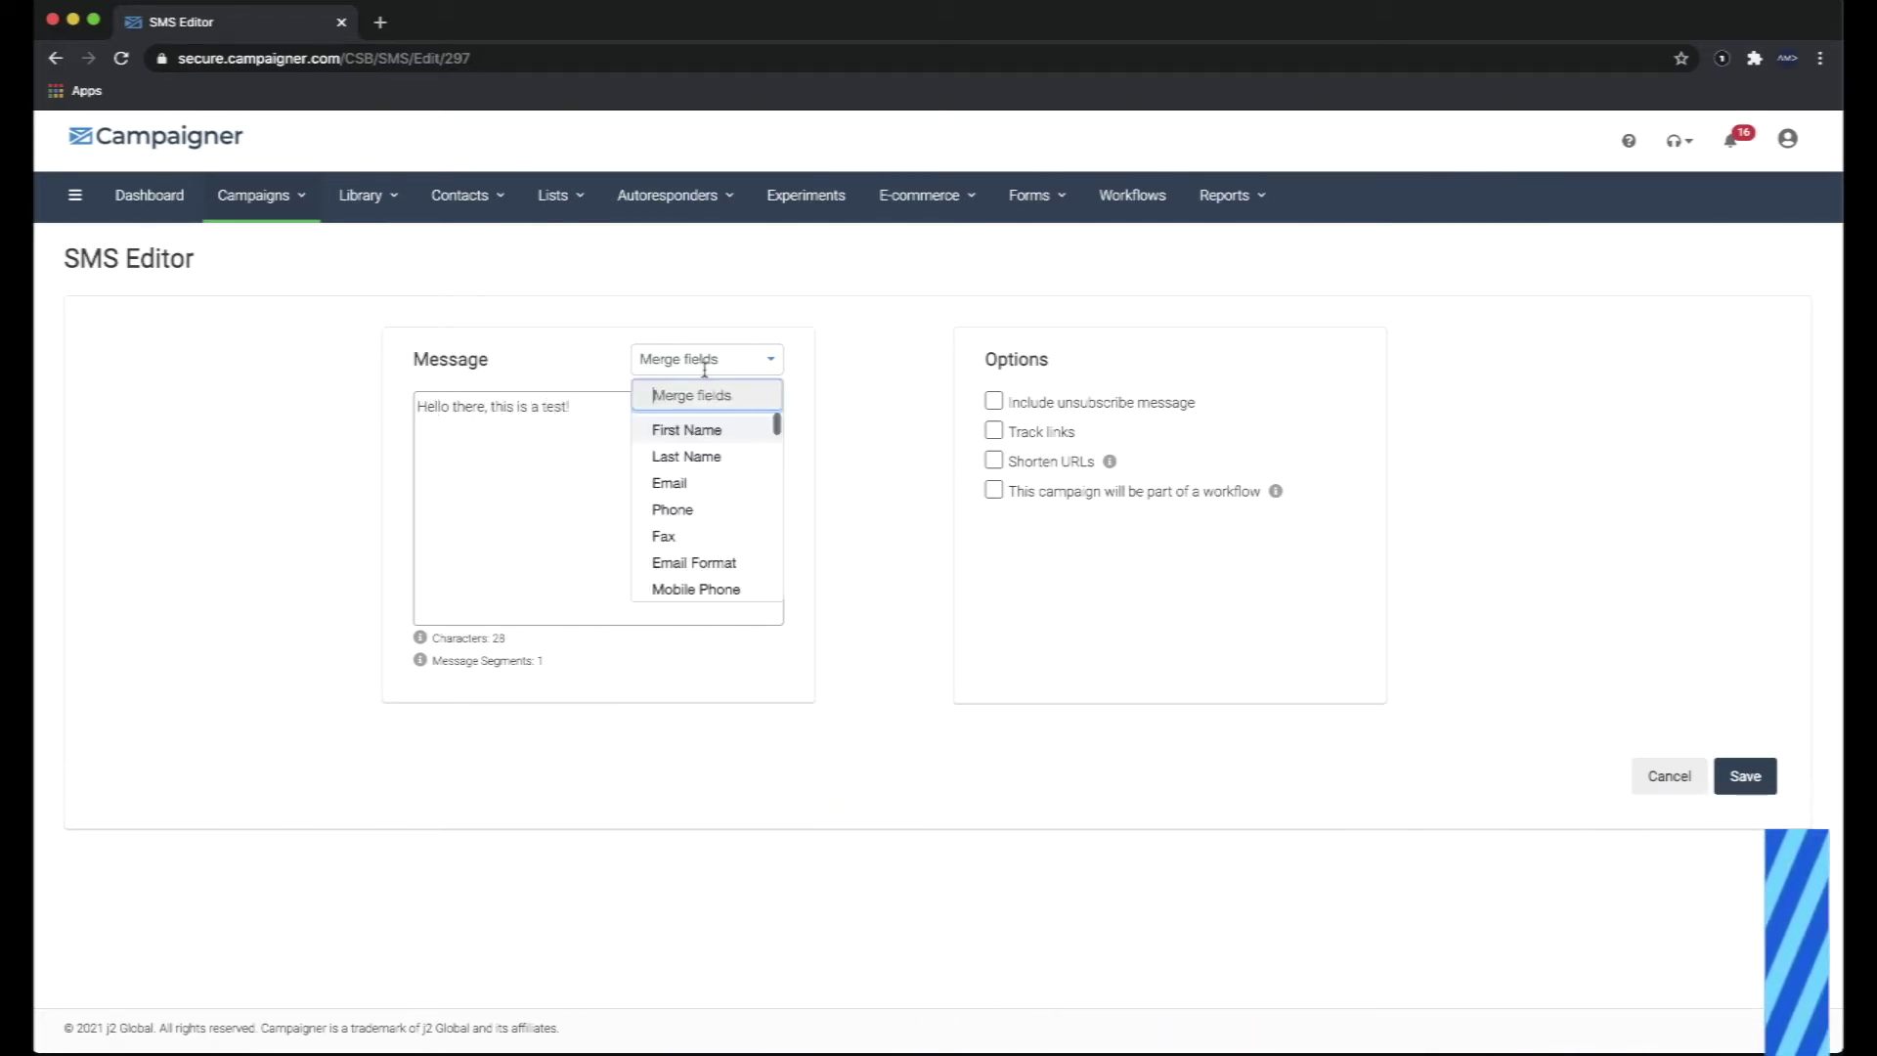
click(700, 457)
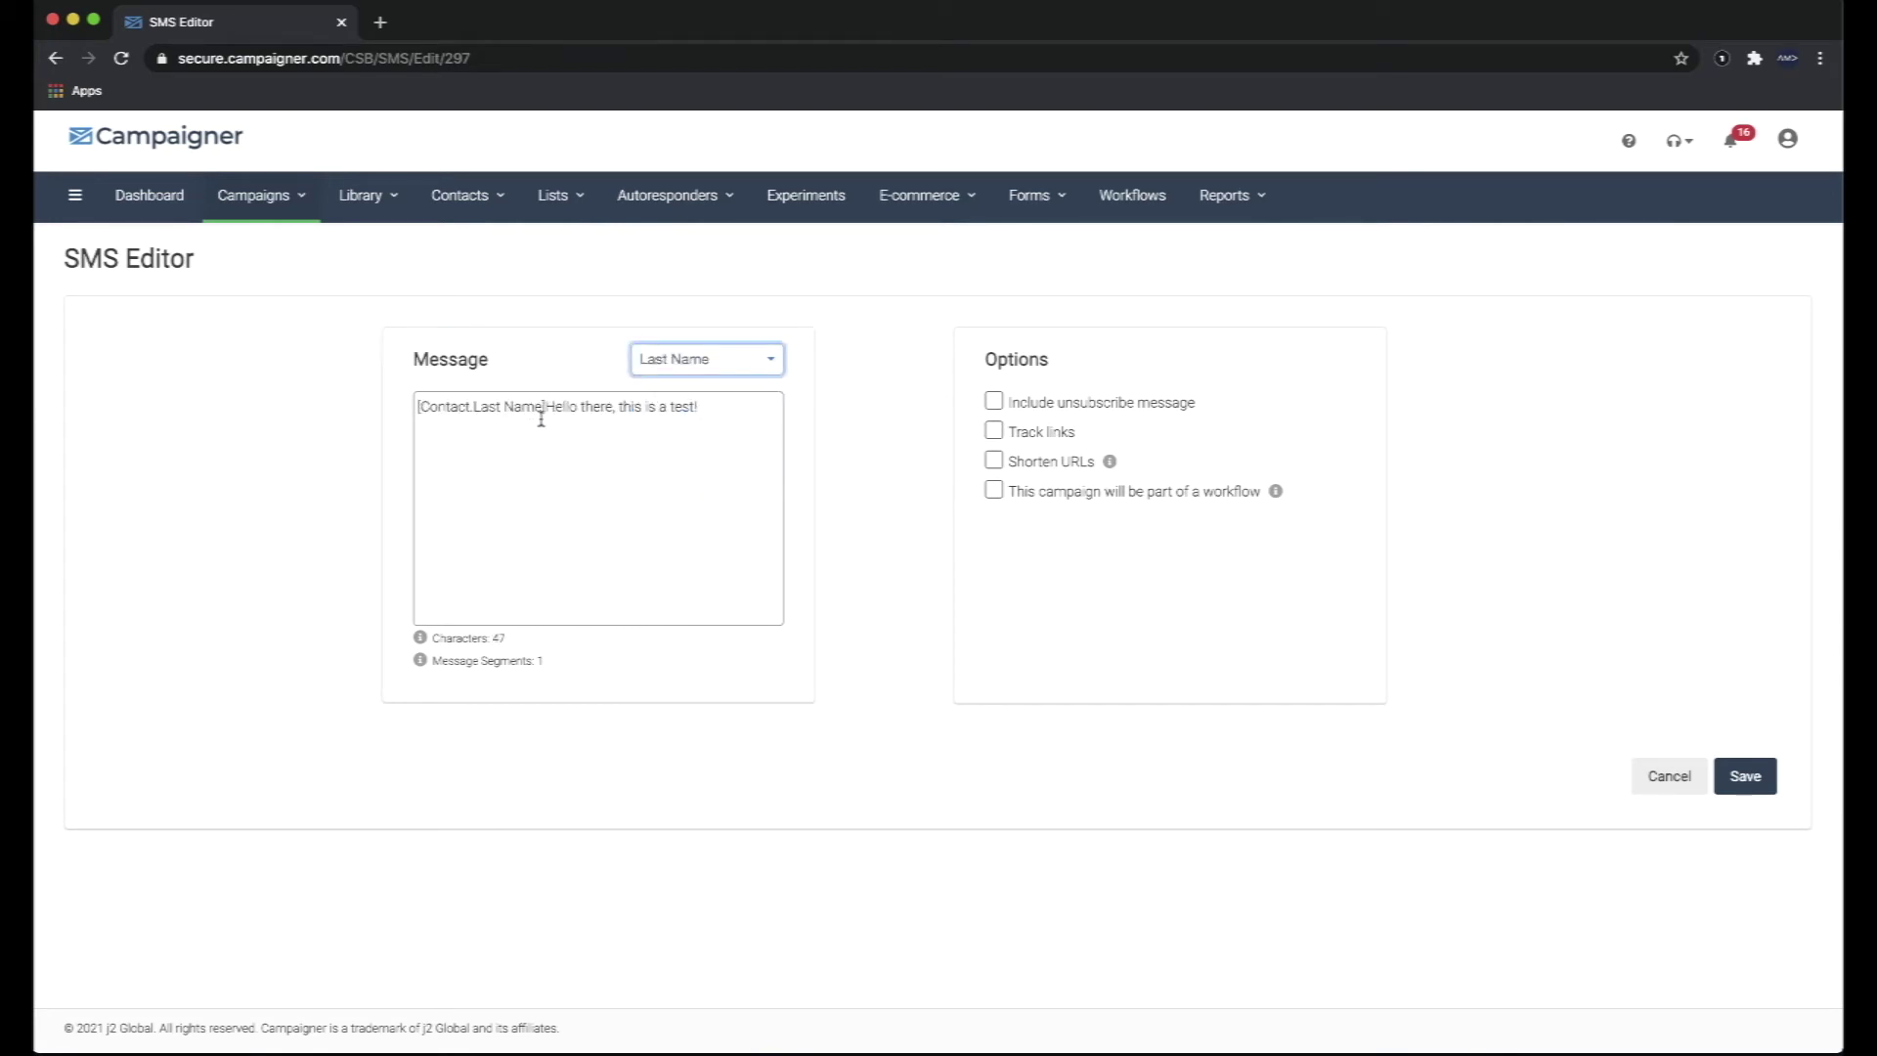
click(552, 468)
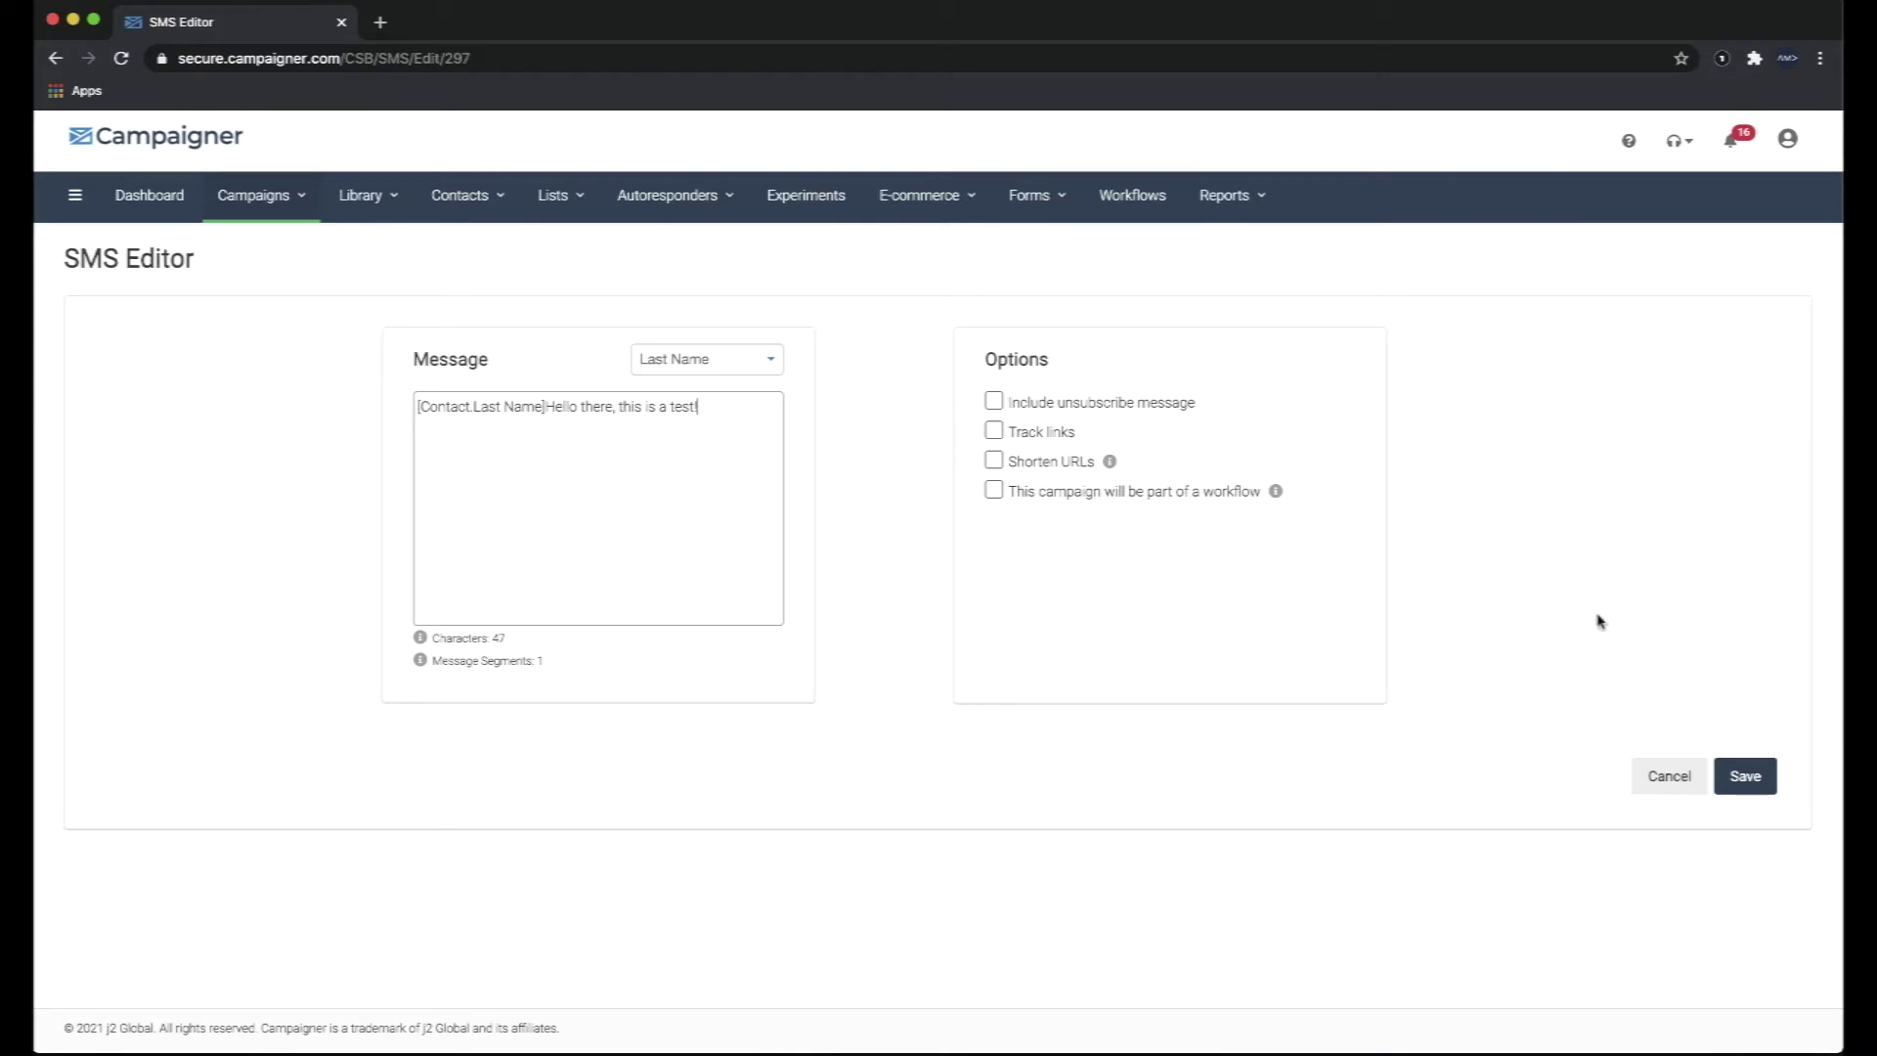
click(1746, 775)
Assign the mailing list last updated Feb 18, 2021 2:33 pm as the SMS campaign's recipients.
click(1618, 575)
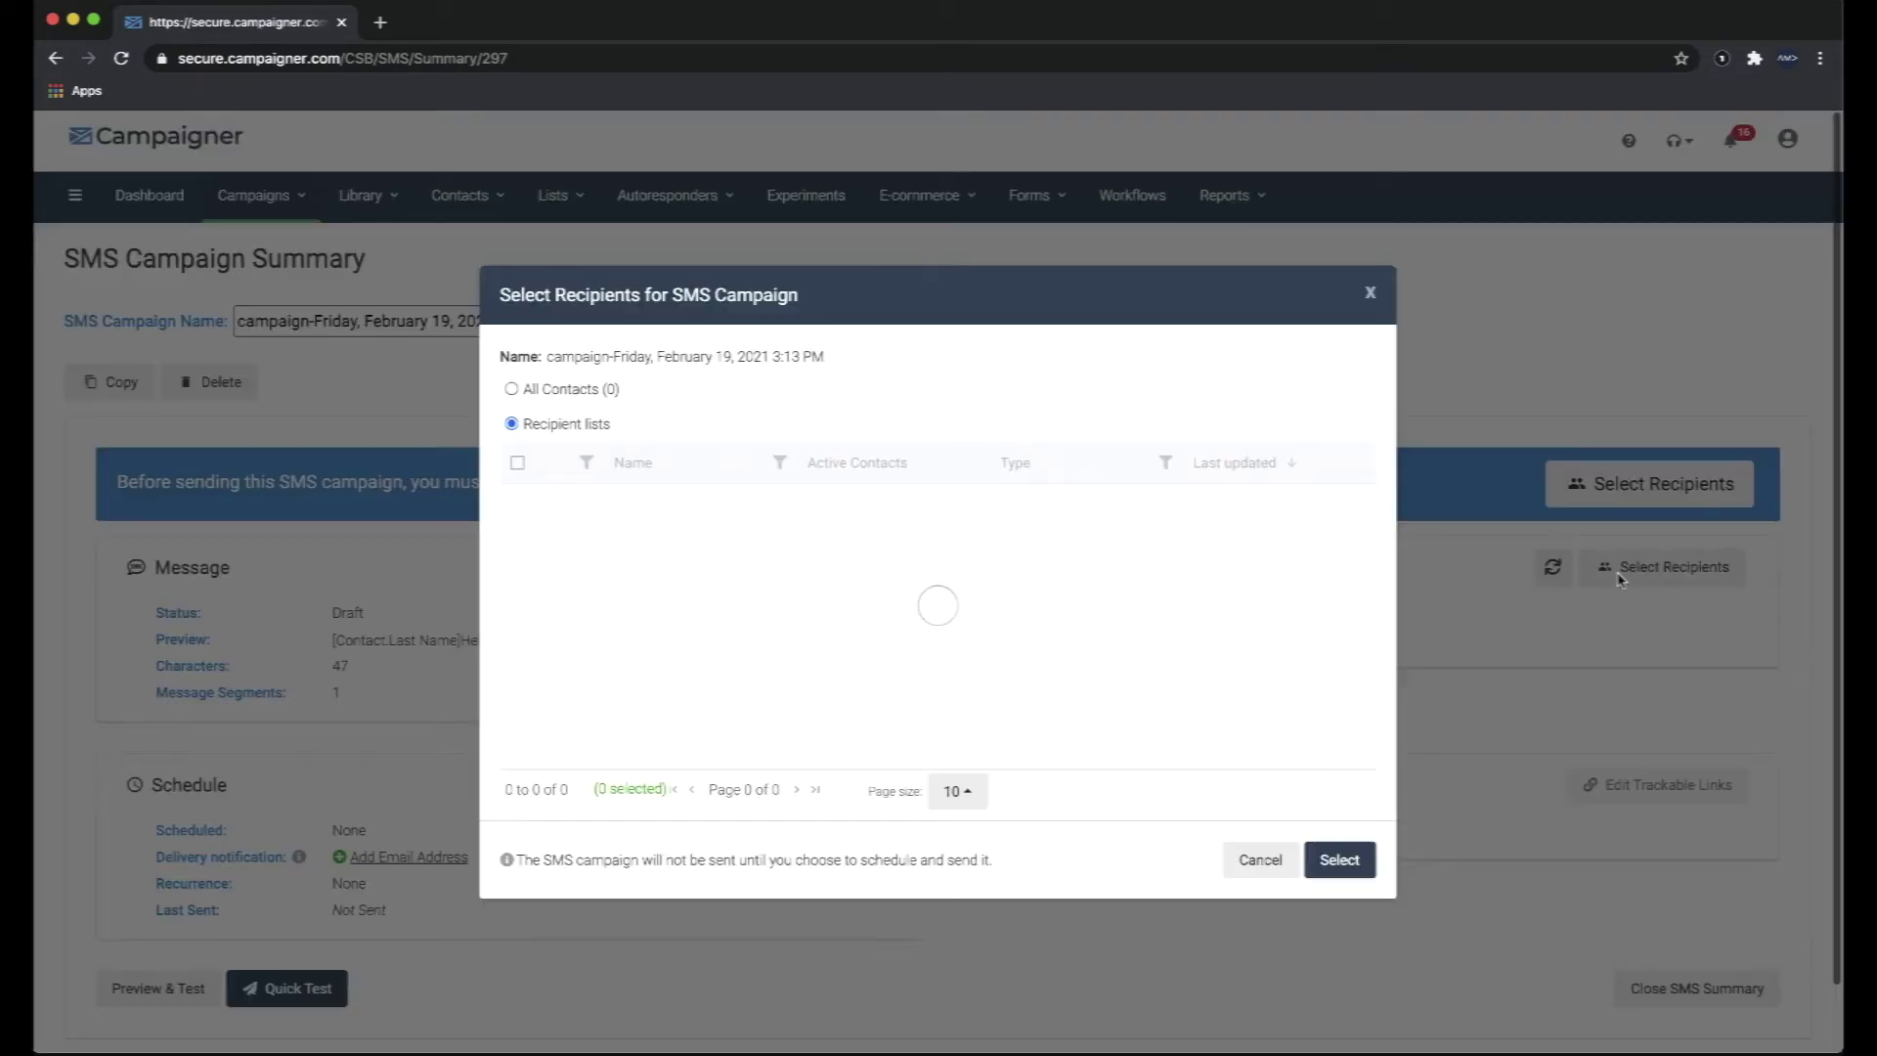
click(518, 557)
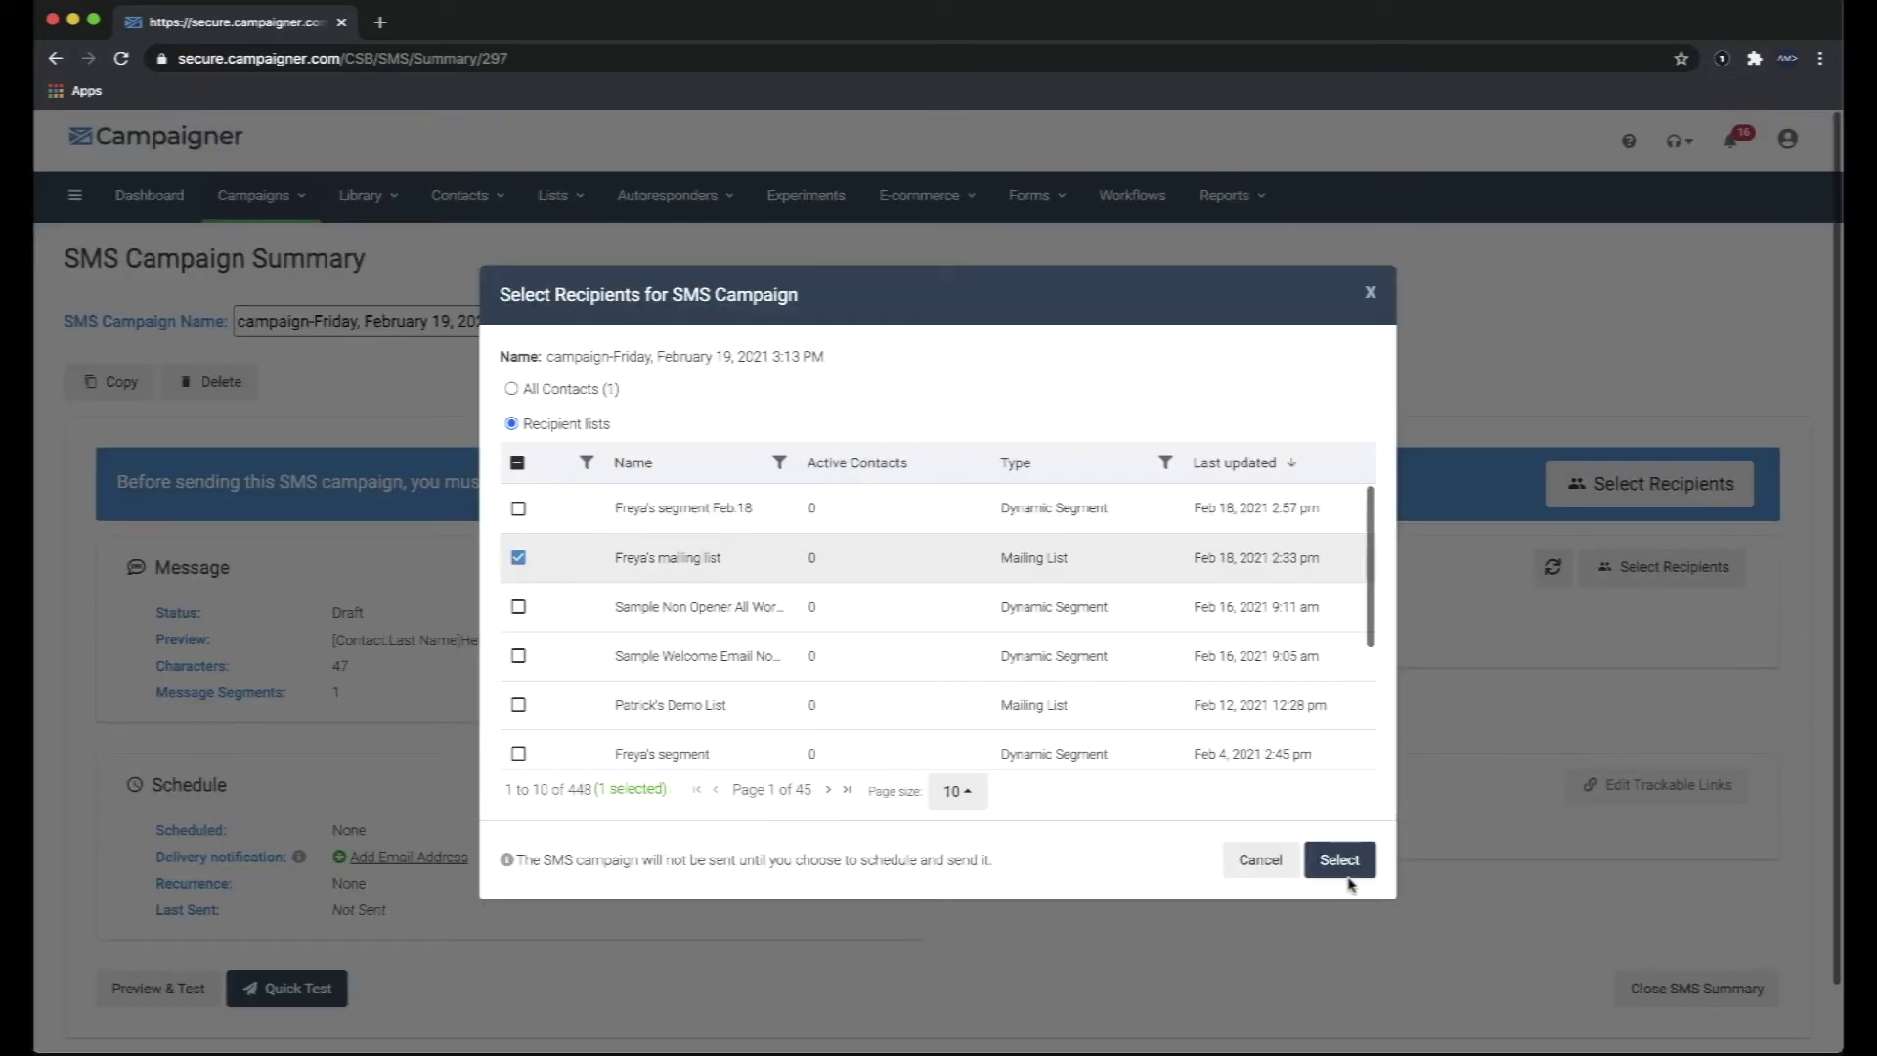
click(1342, 876)
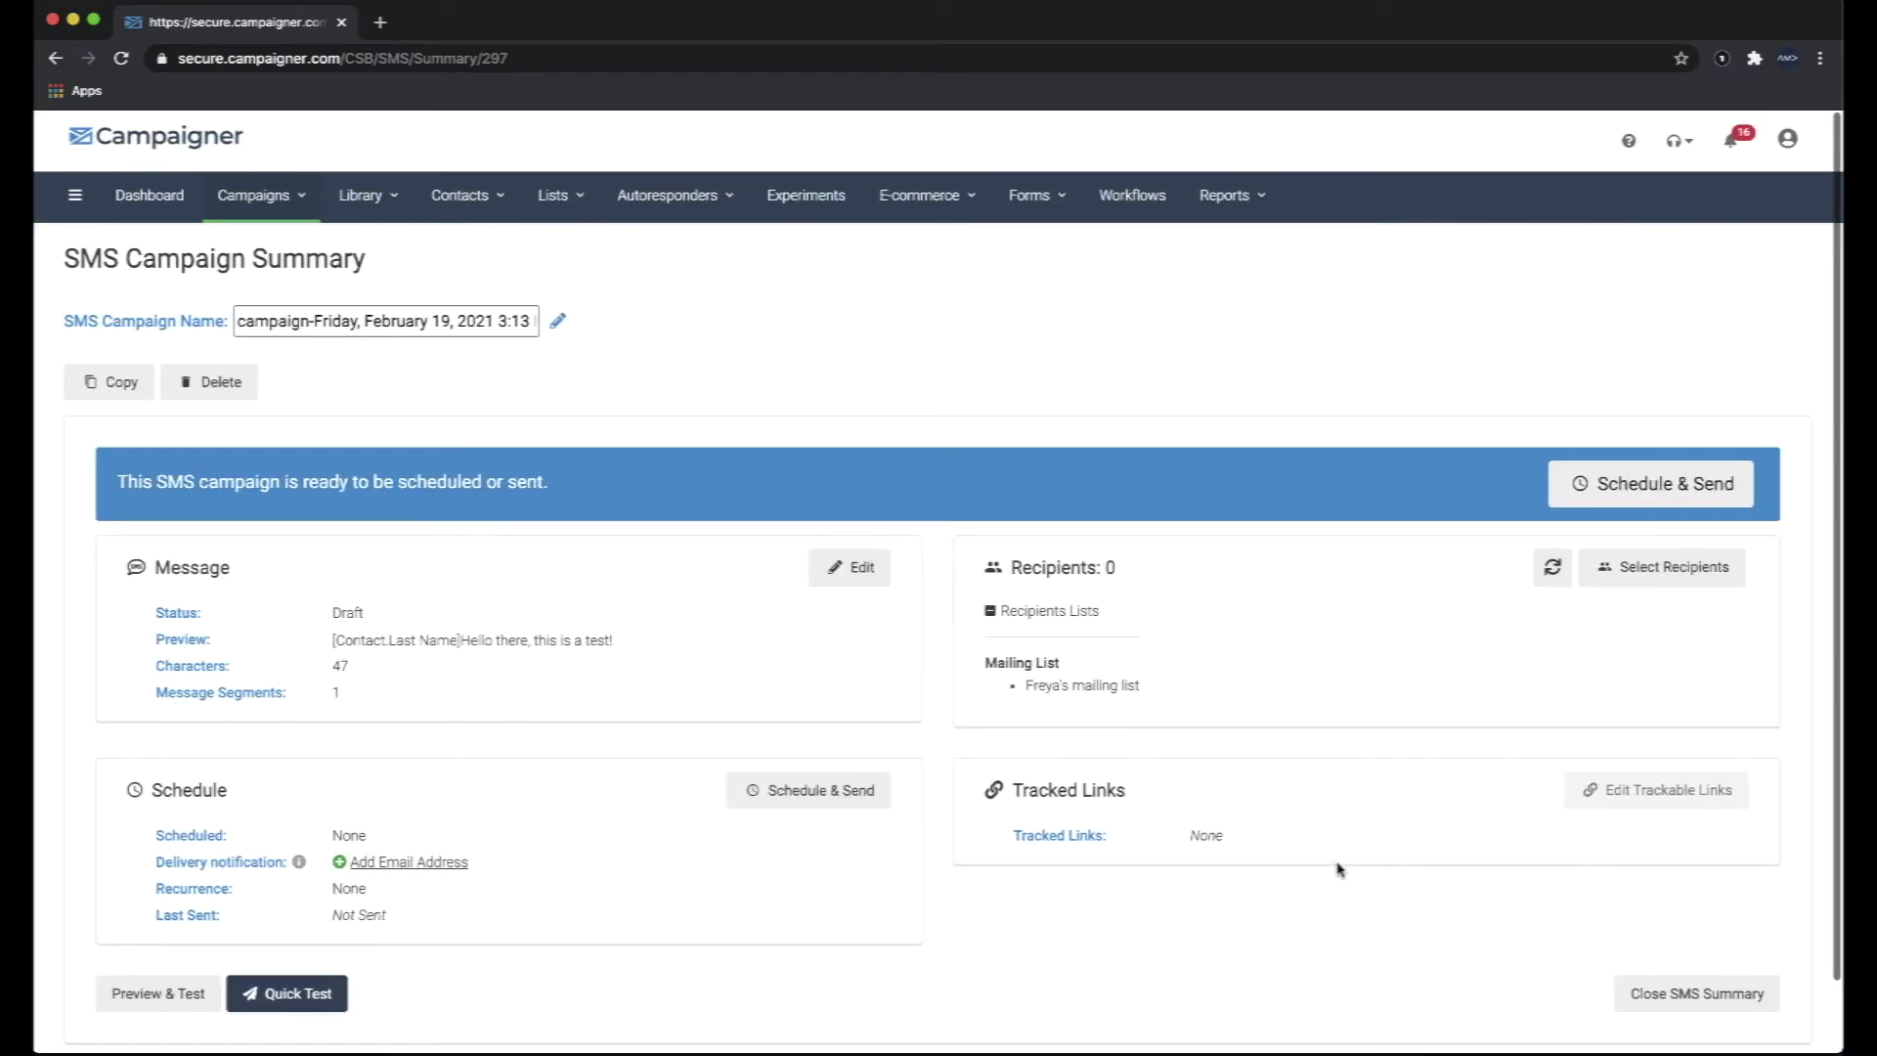
Try out a one-time send date of February 24, 2021 in the SMS campaign's schedule and cancel it.
click(779, 801)
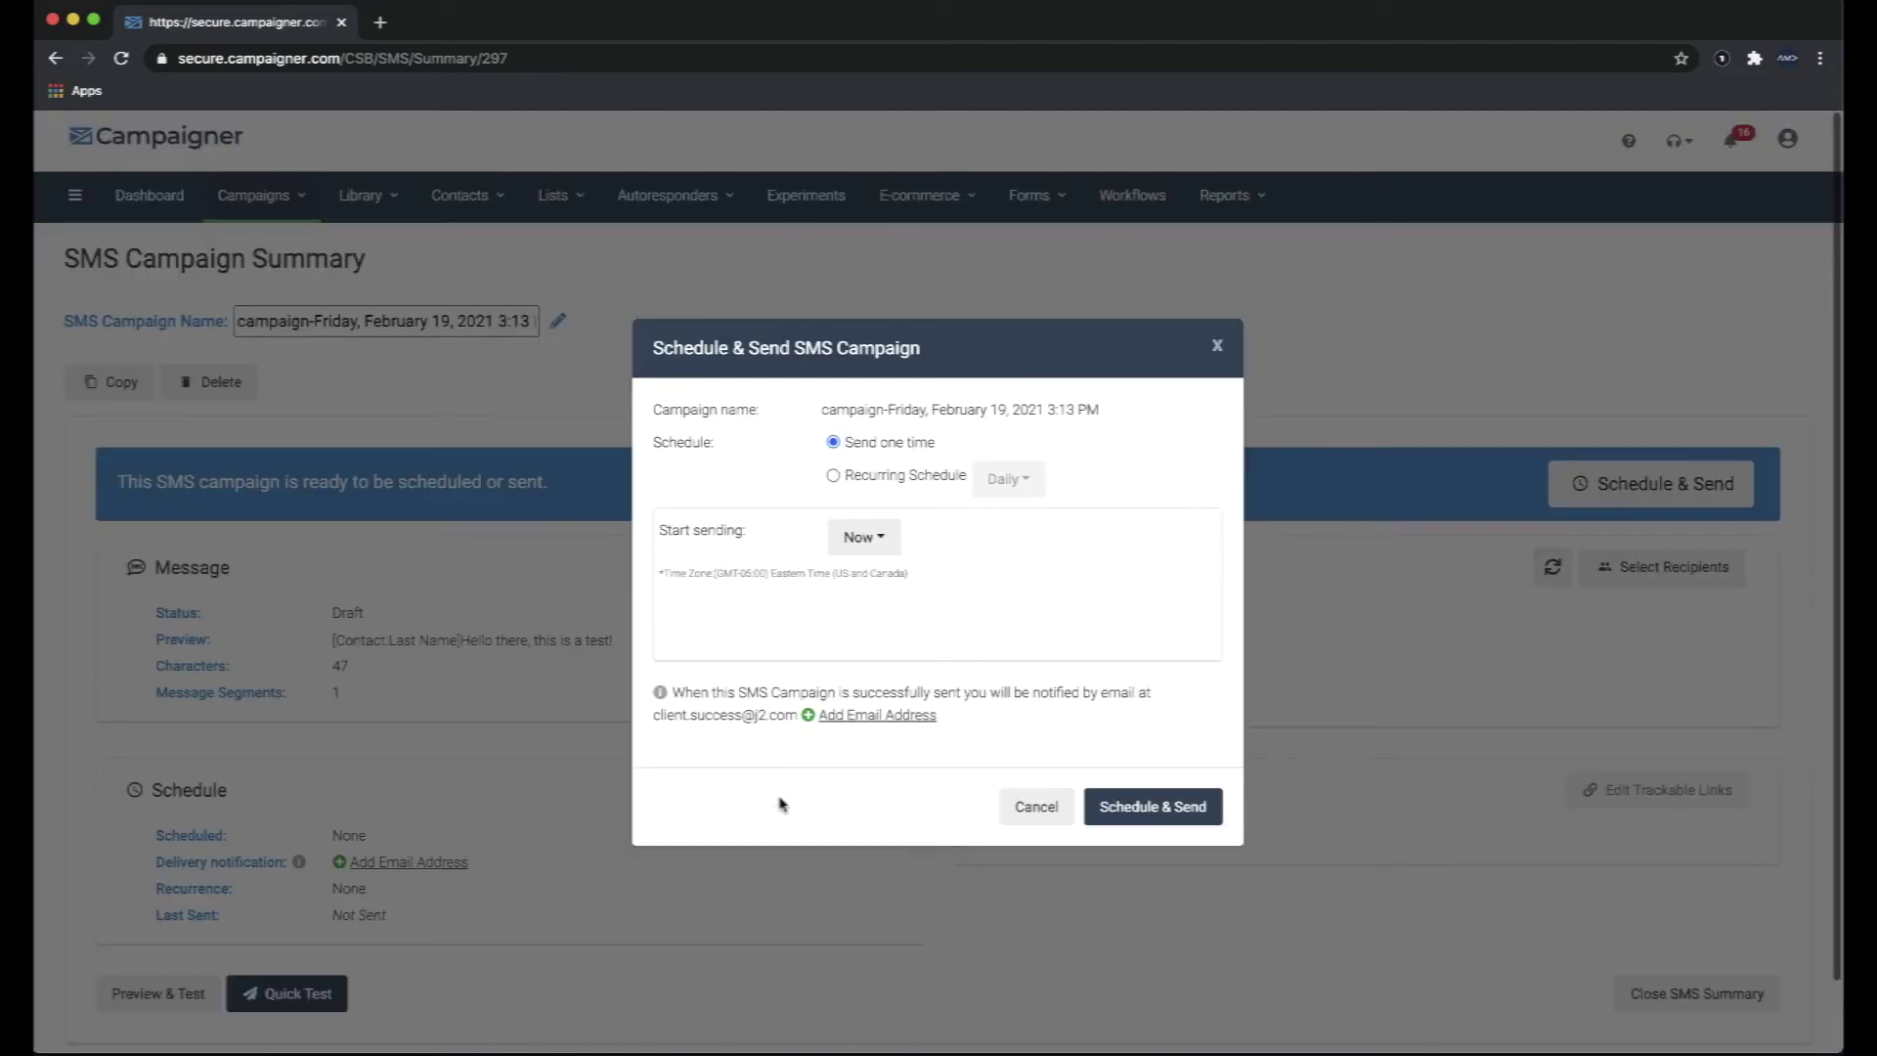
click(863, 537)
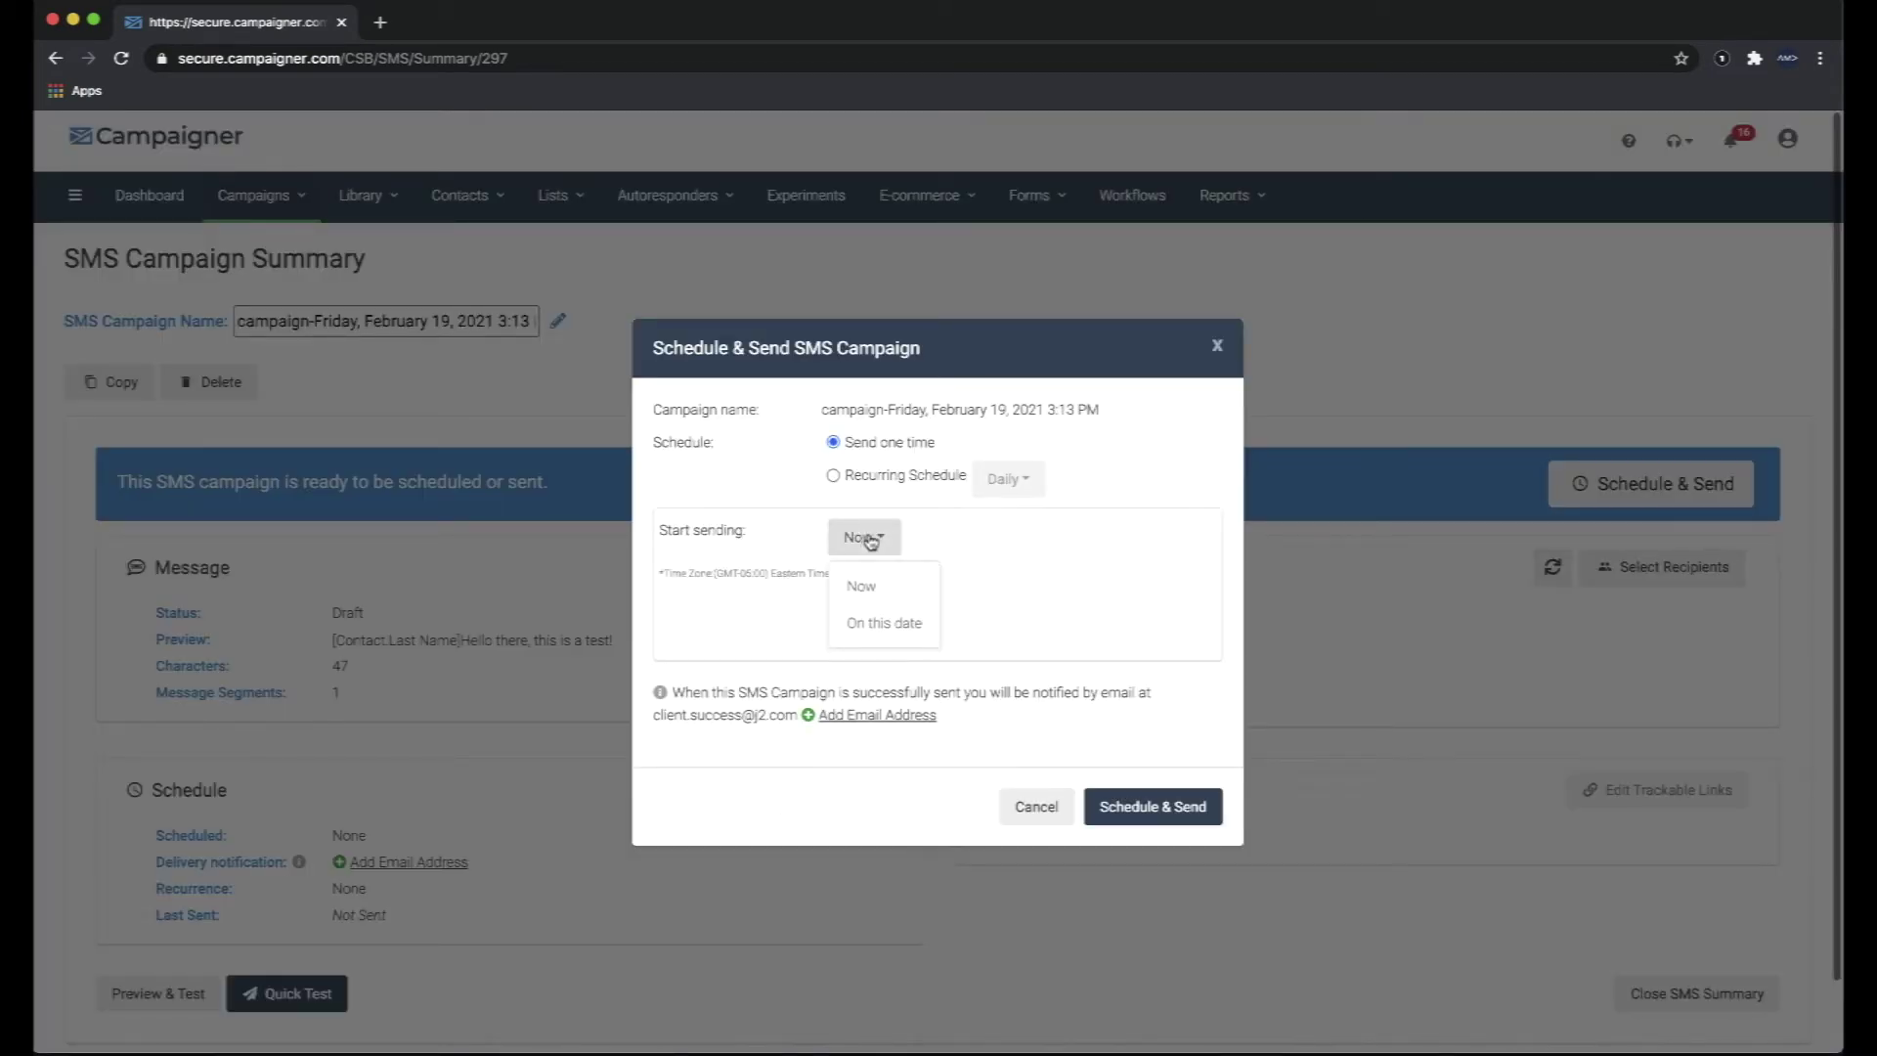
click(869, 624)
click(1000, 534)
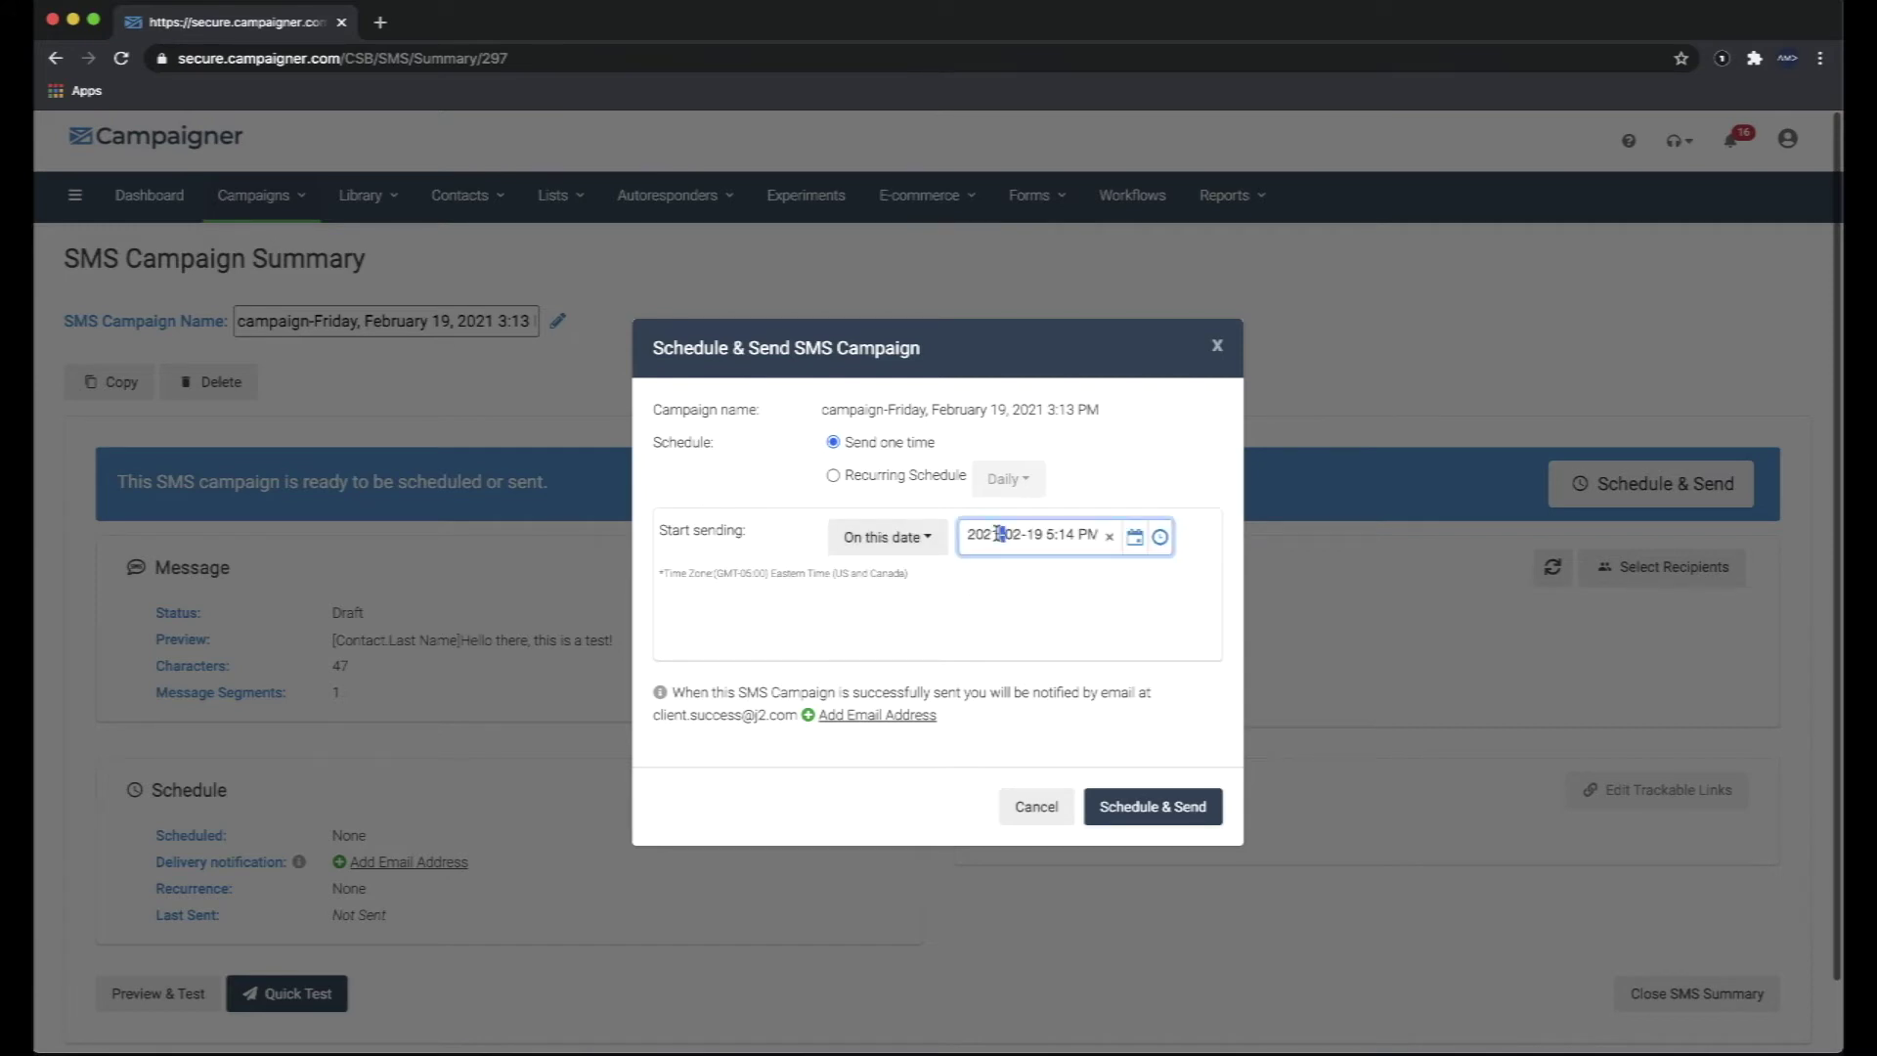
click(1134, 540)
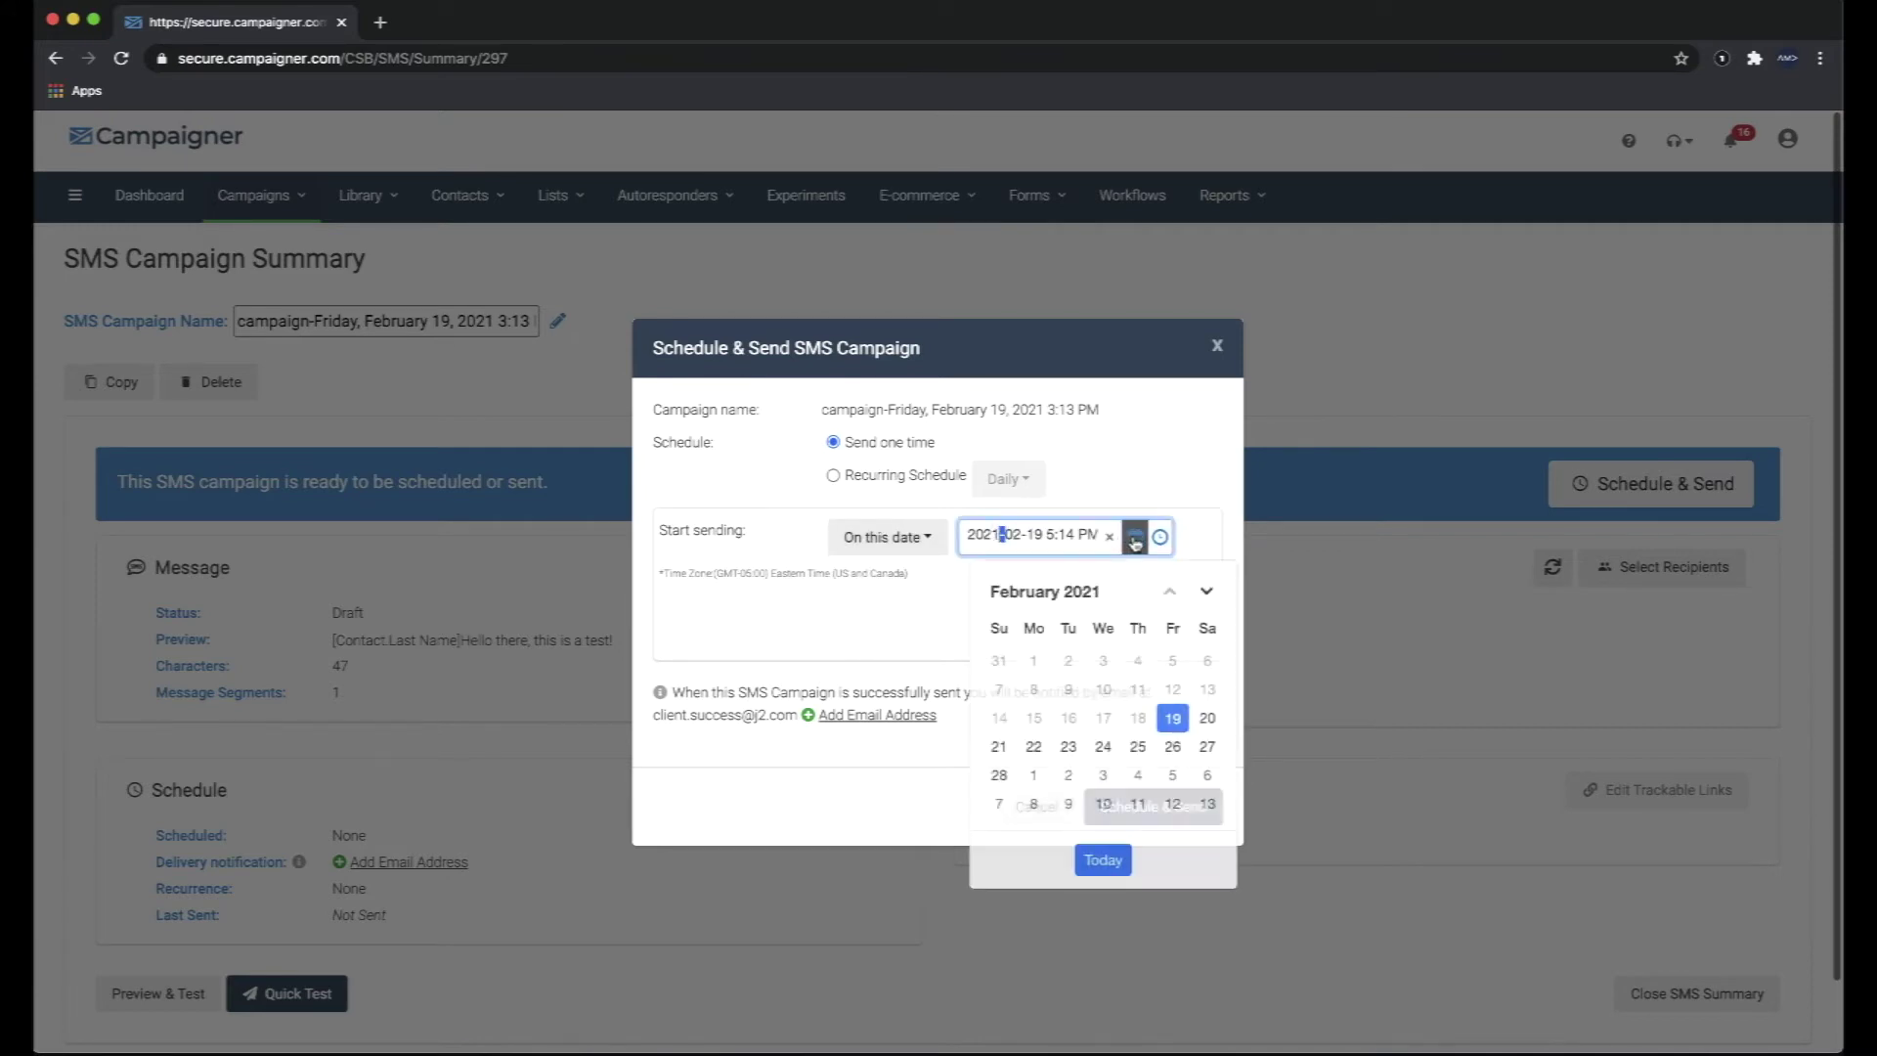
click(1092, 753)
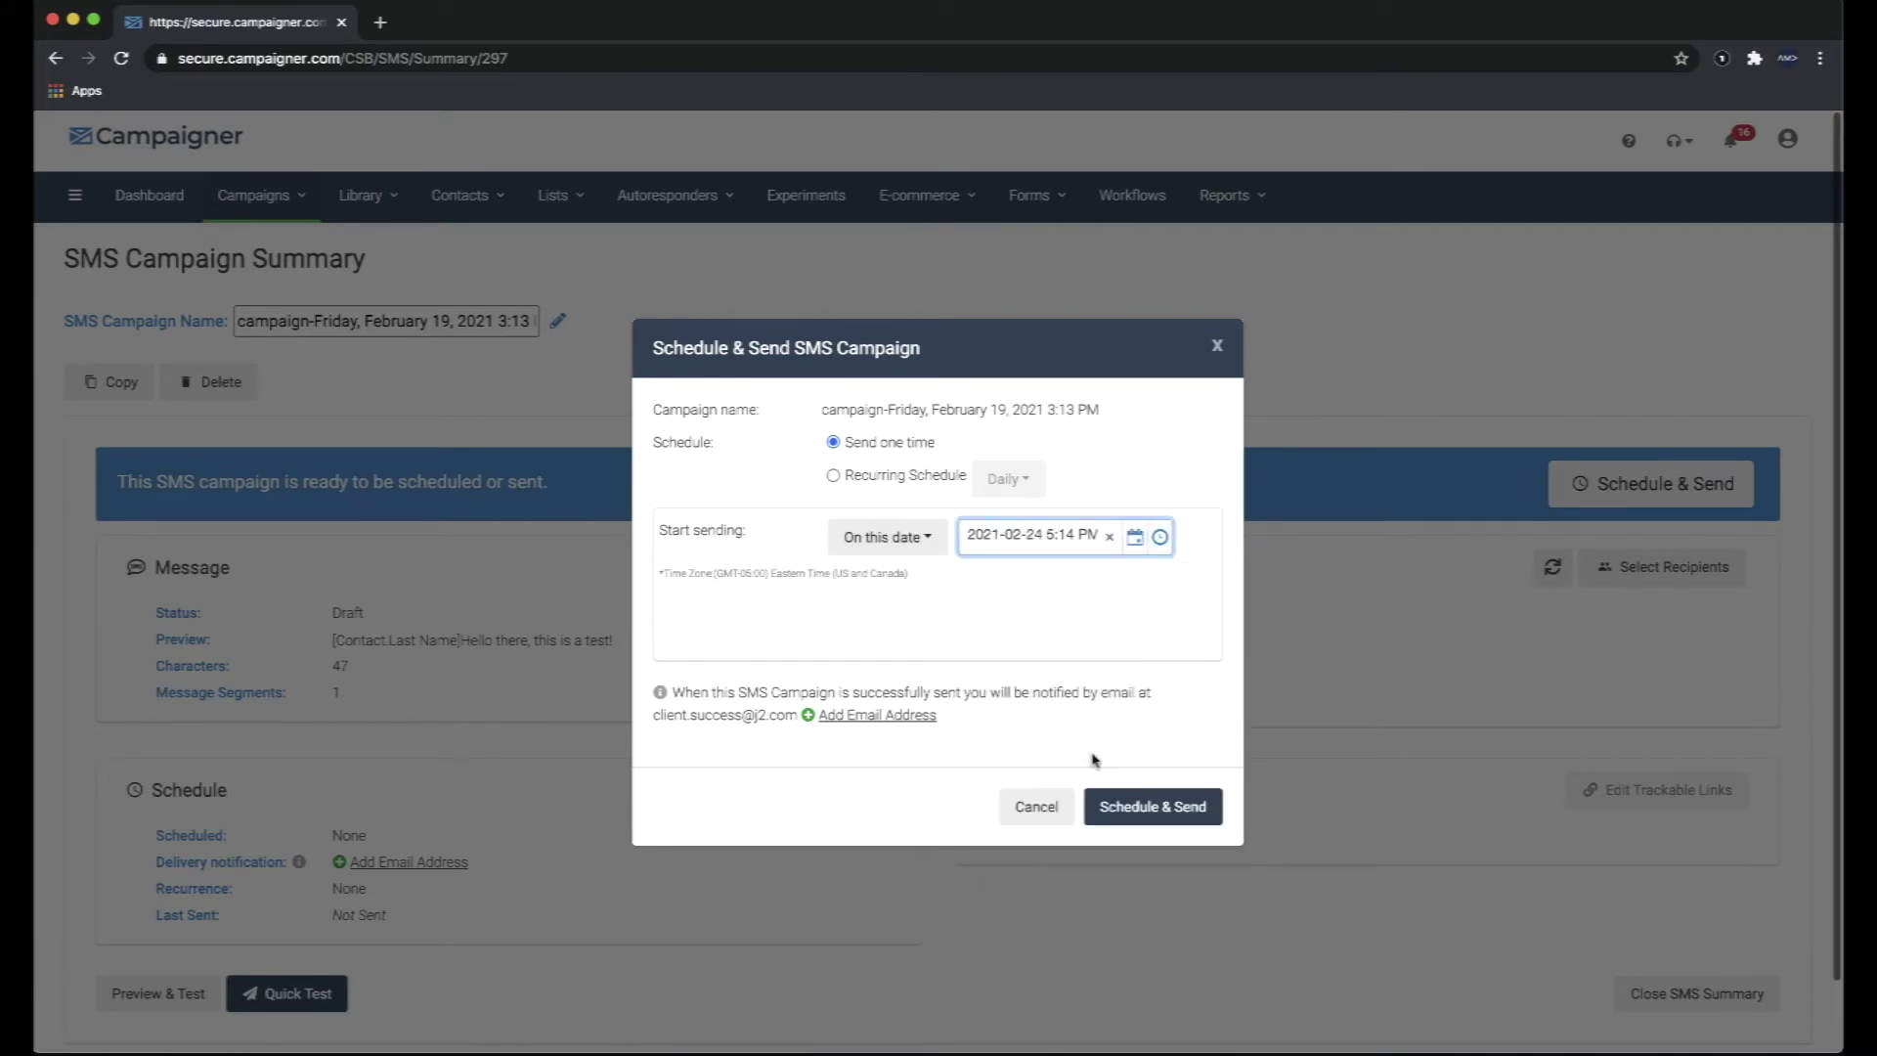
click(1040, 806)
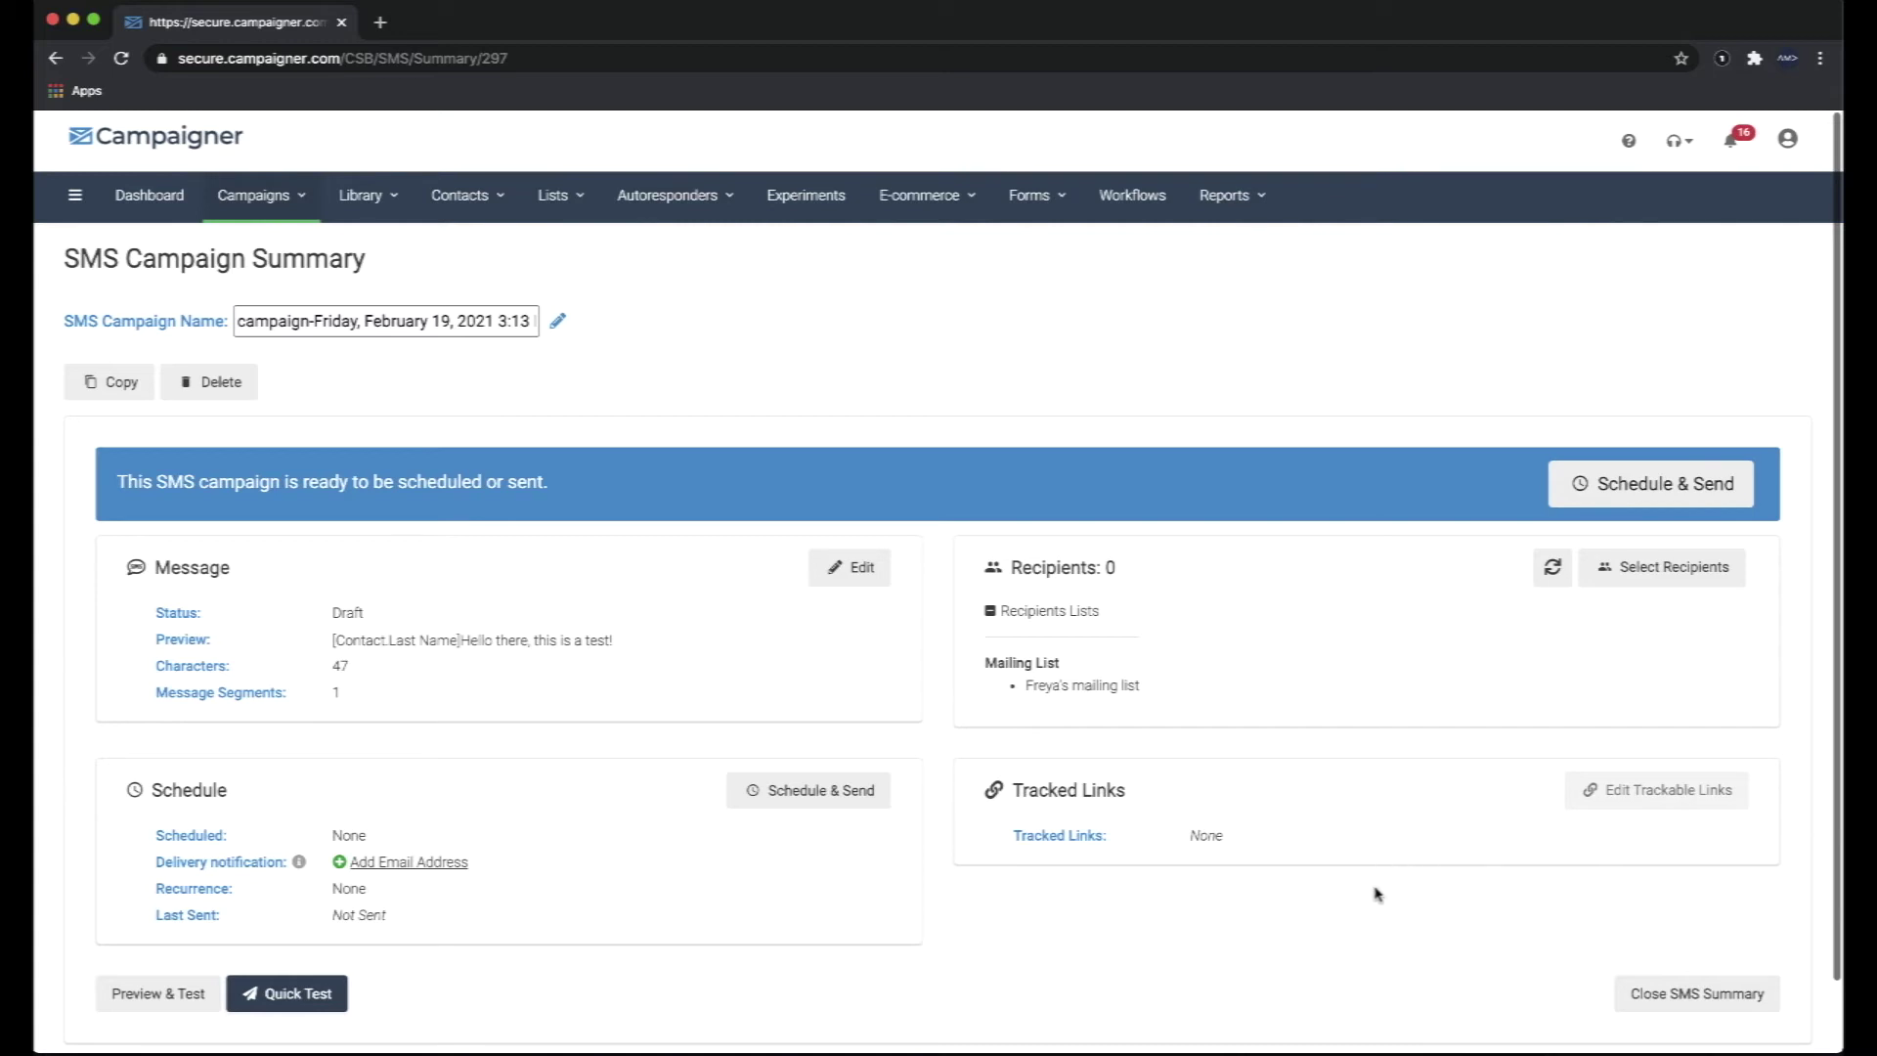
Close the SMS campaign summary and look over the available autoresponder types.
scroll(1377, 894, down, 1)
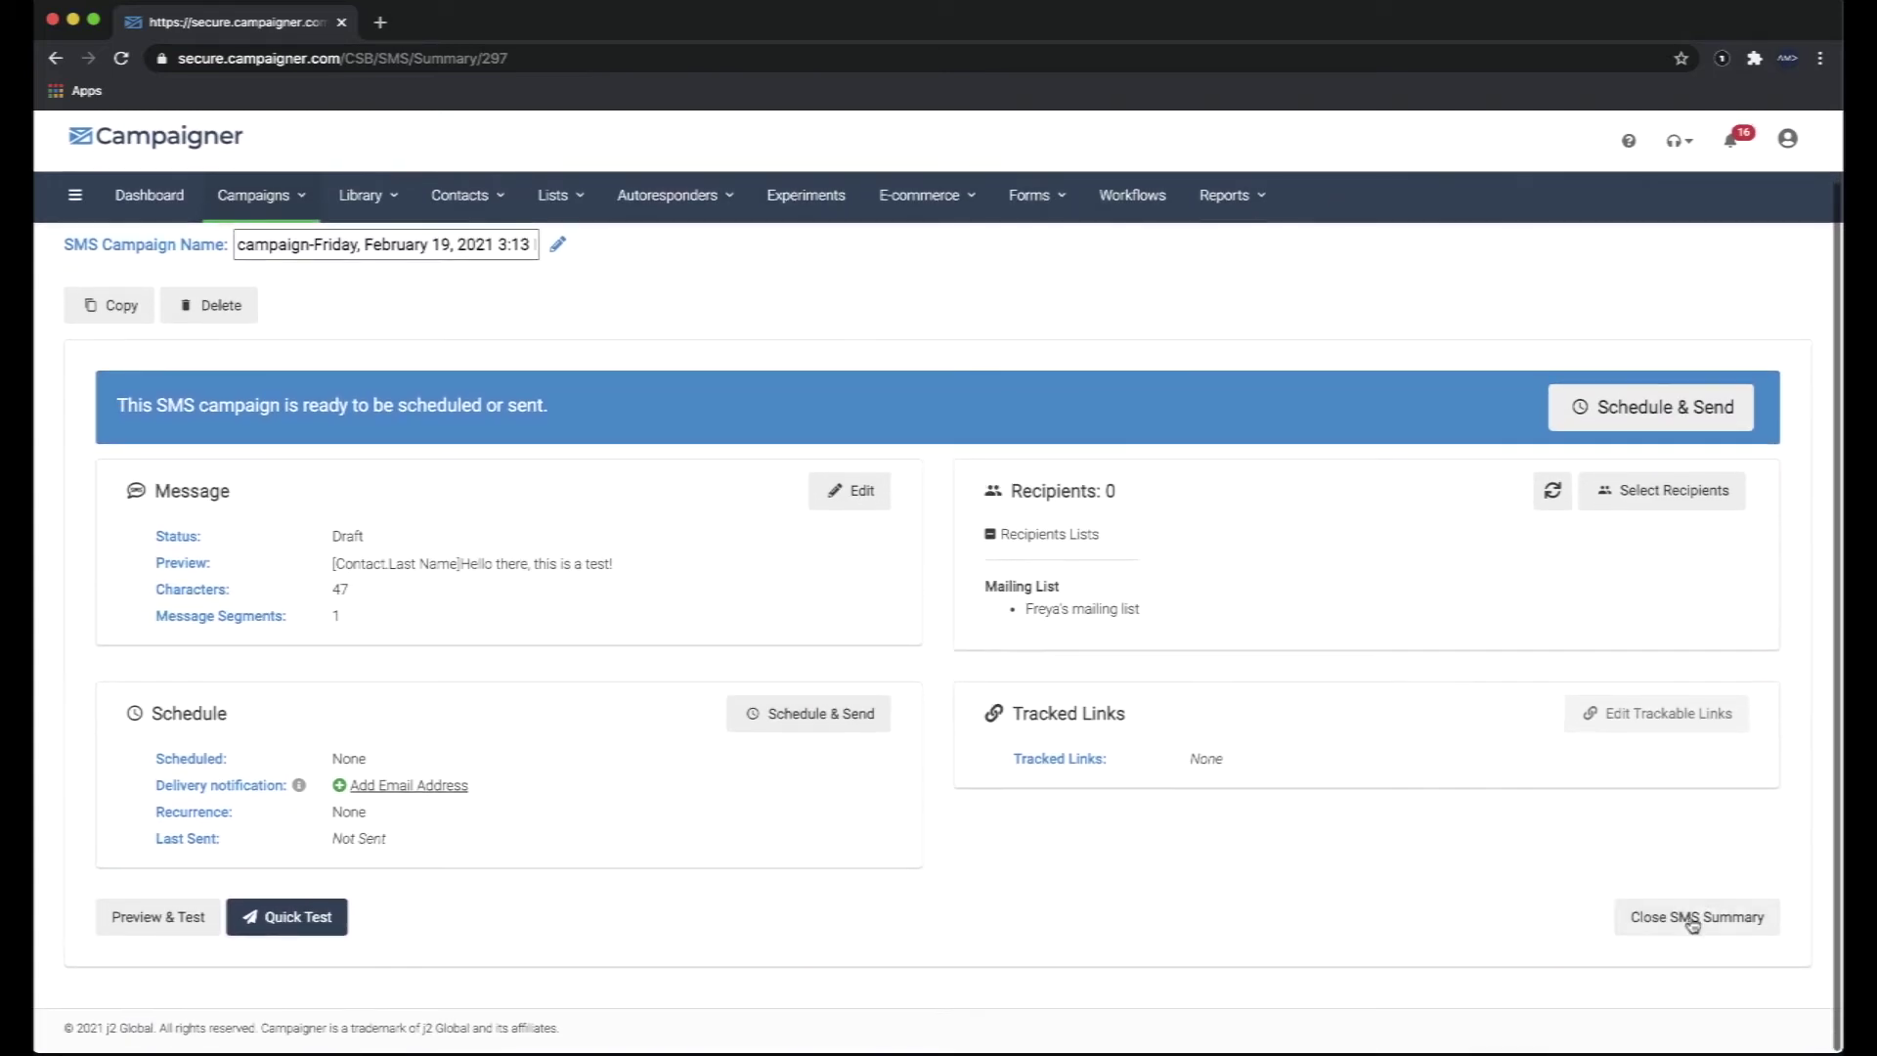
click(1693, 919)
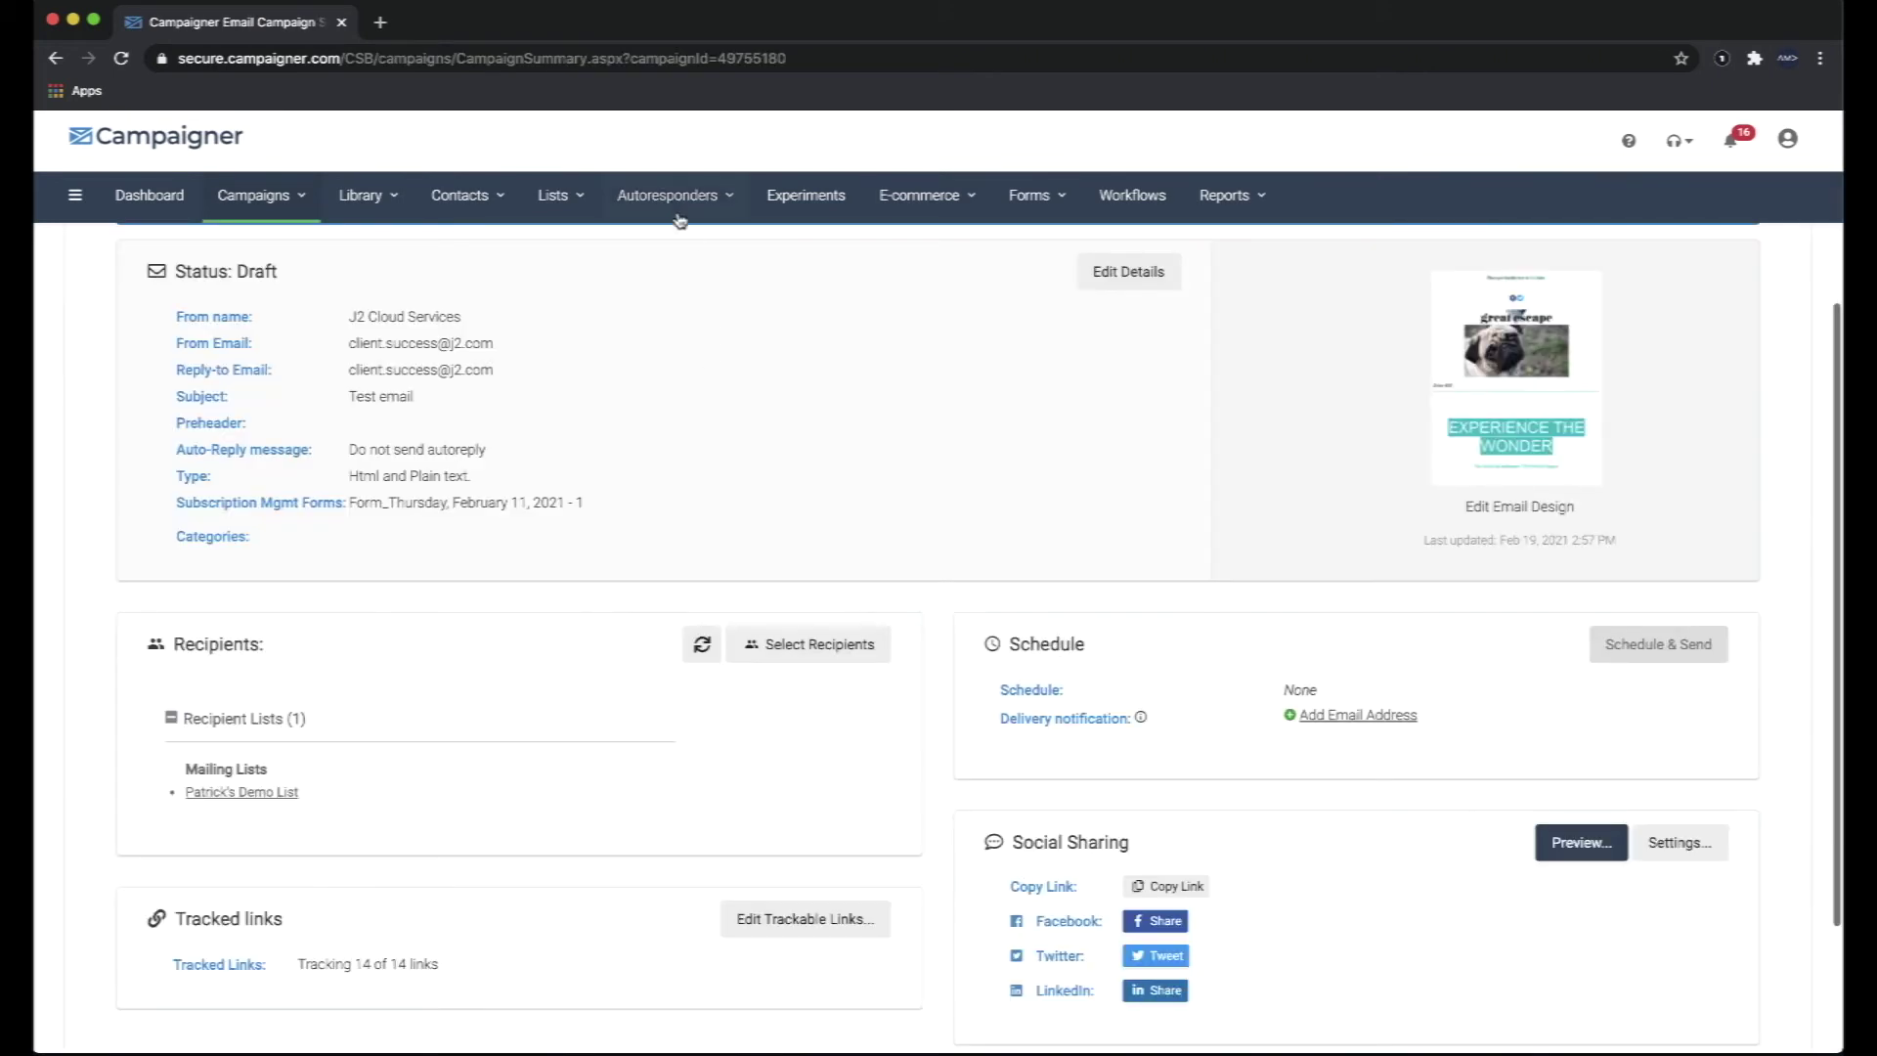
mouse_move(678, 213)
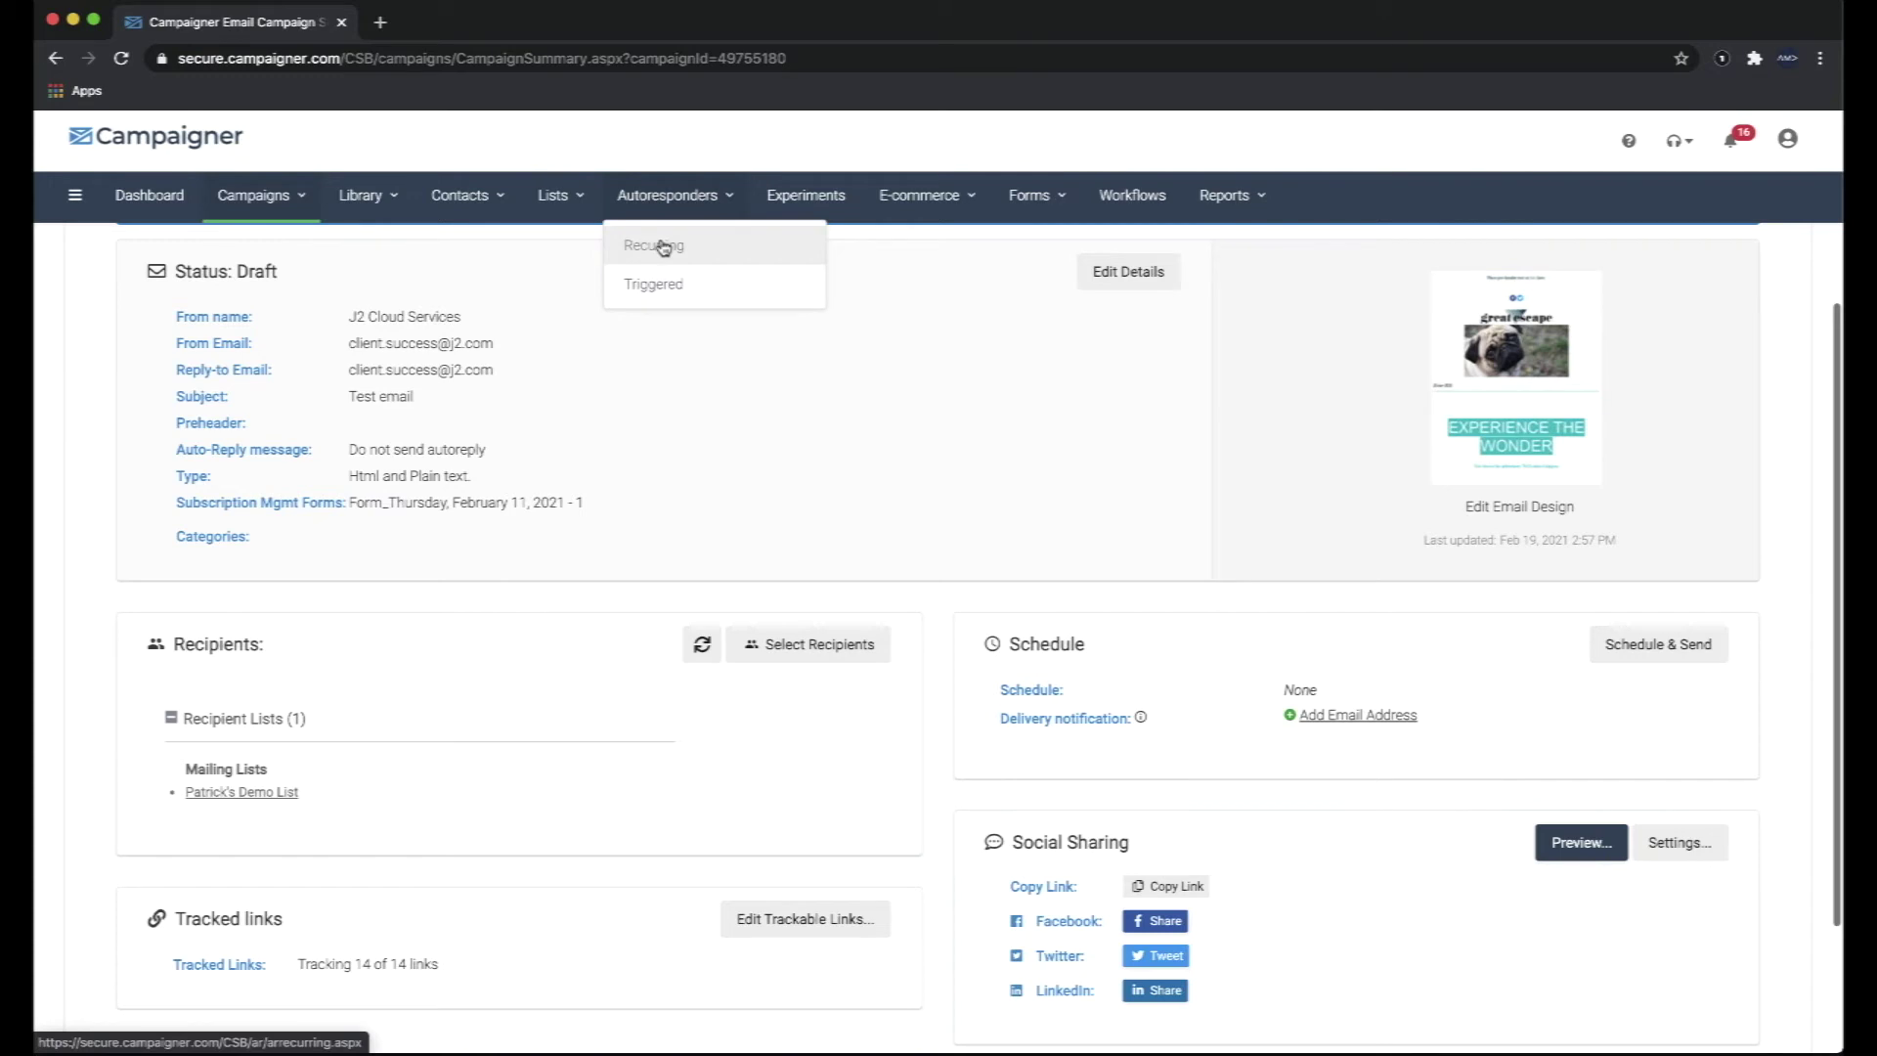
click(666, 210)
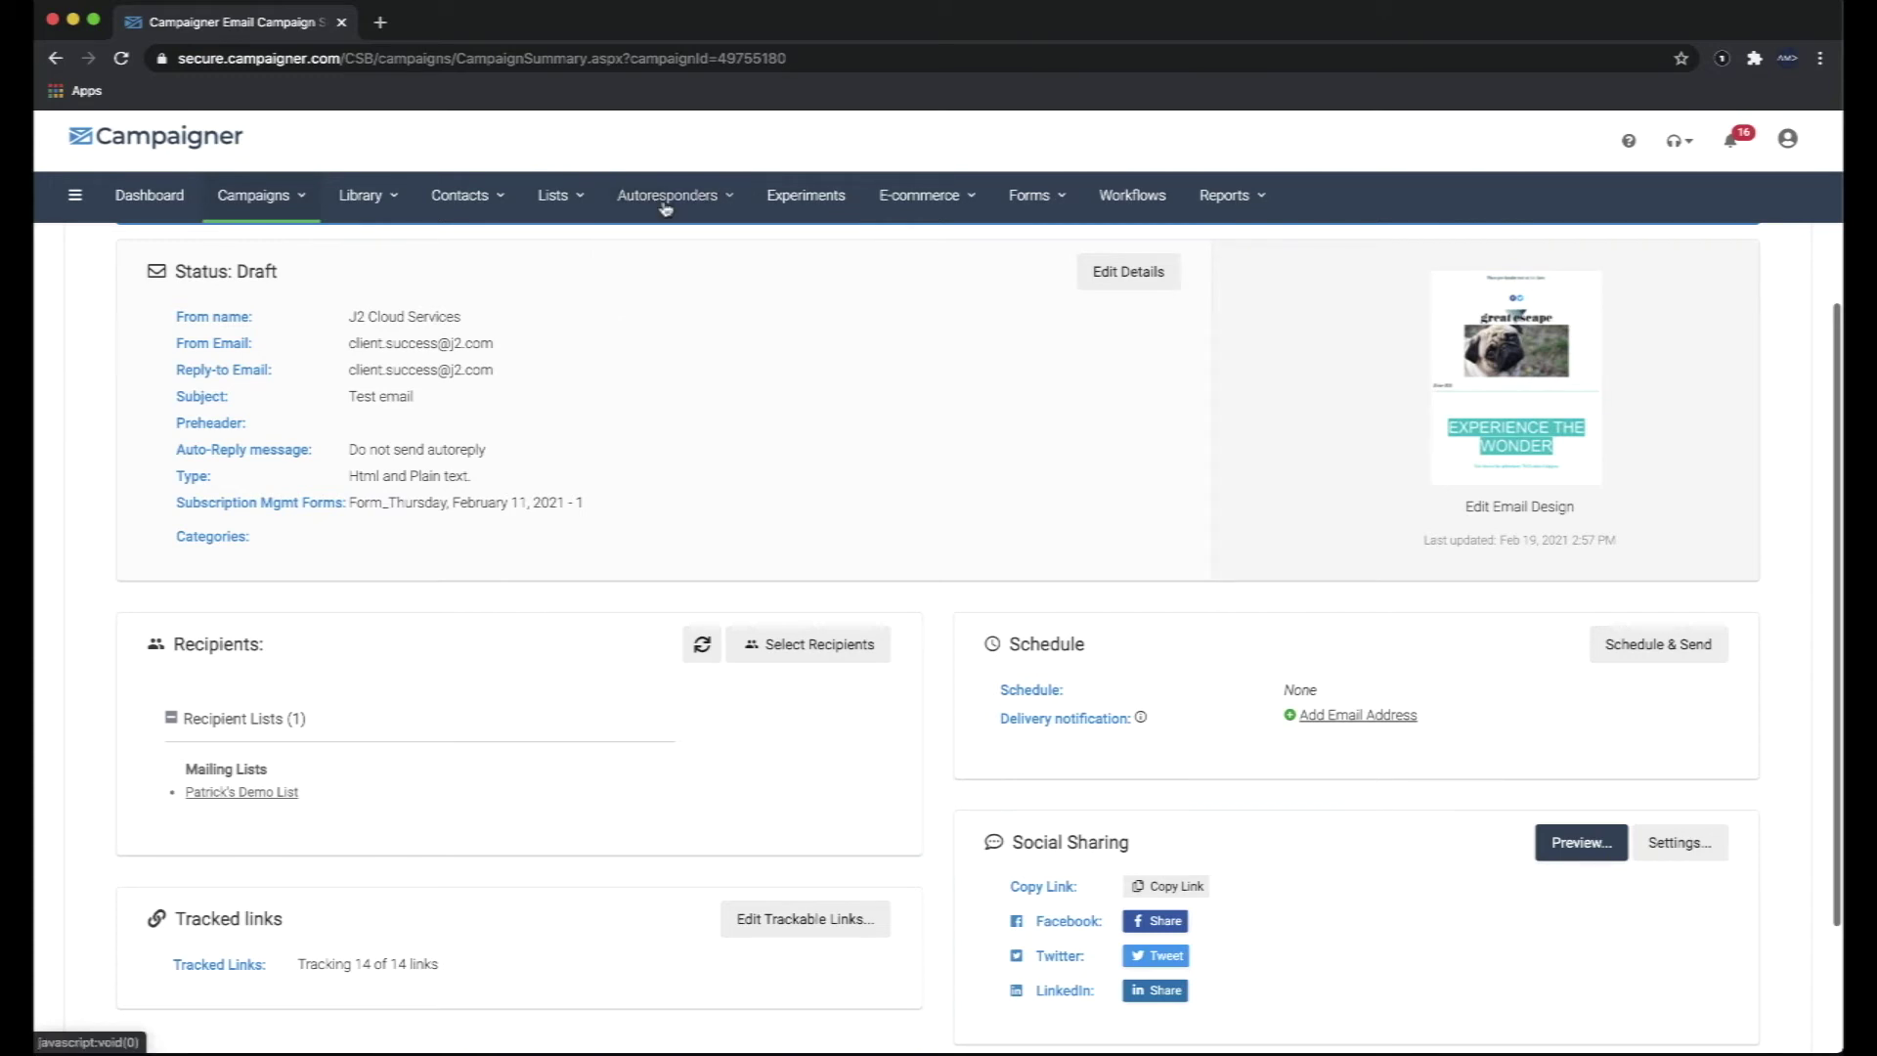
click(669, 201)
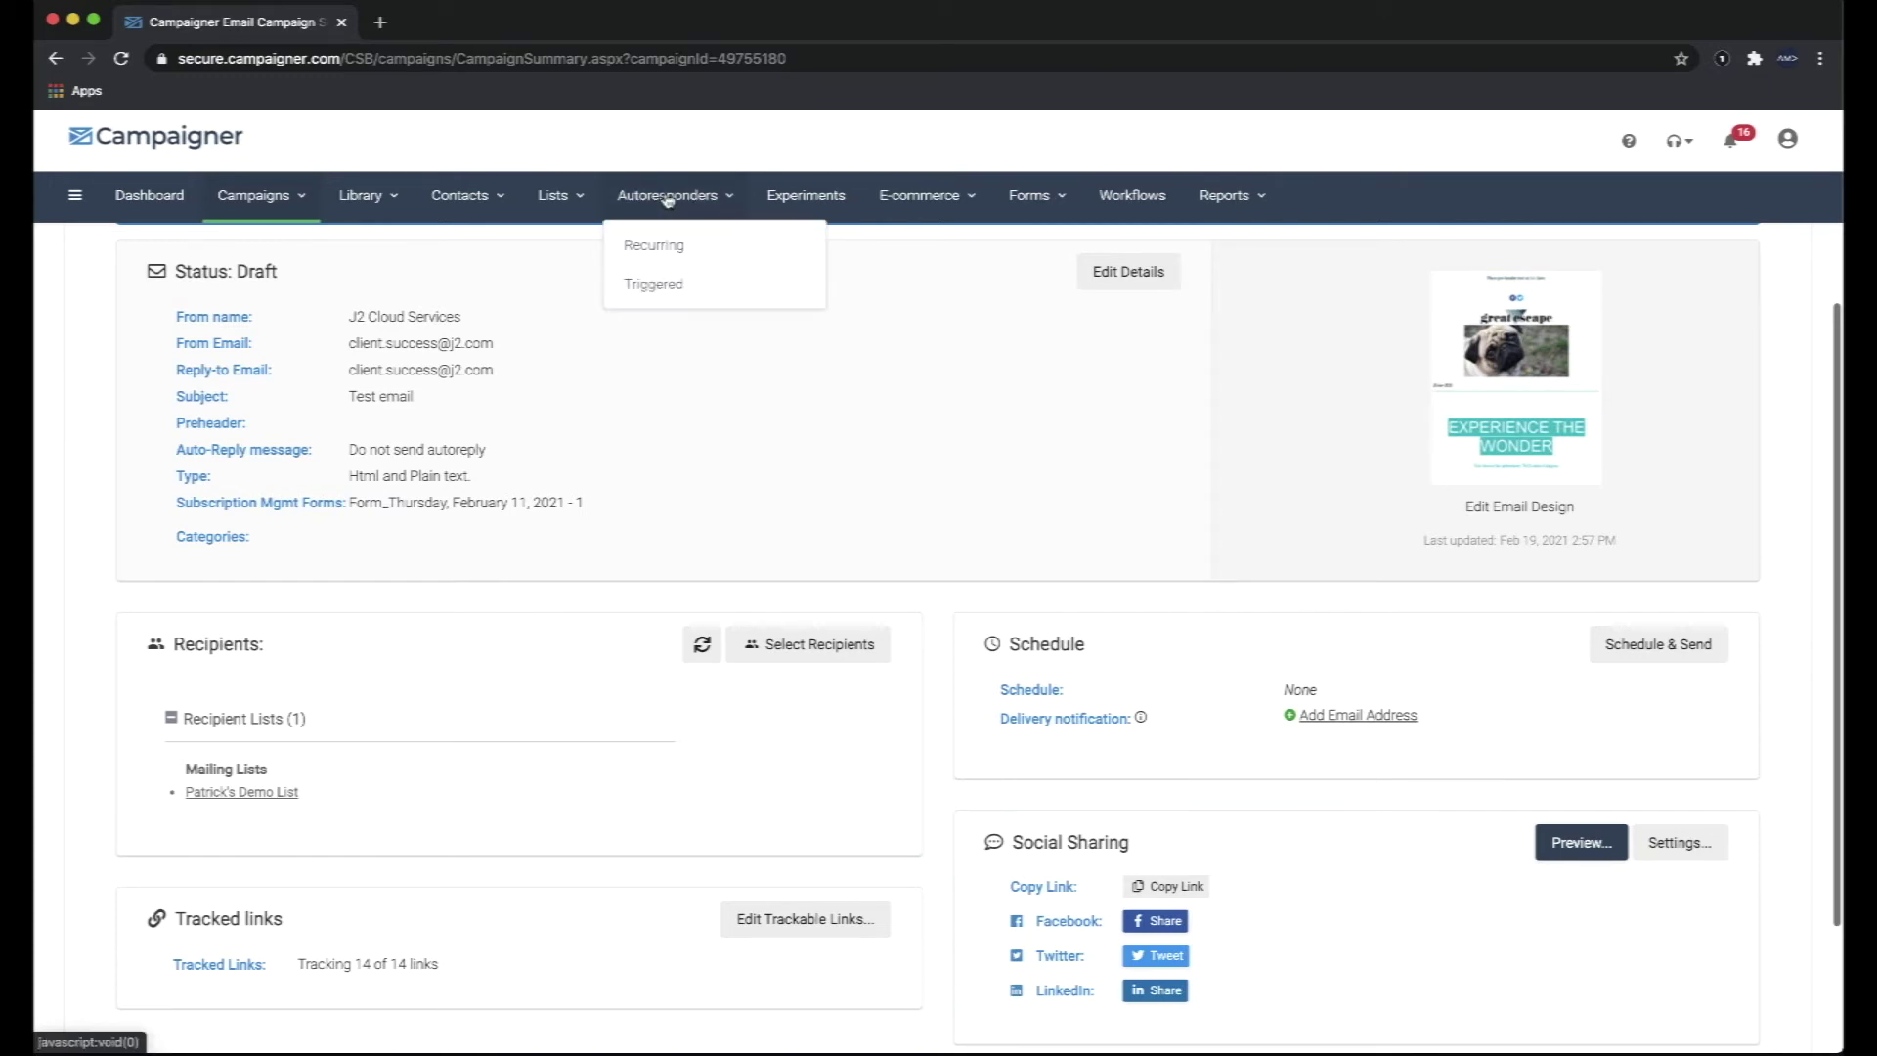
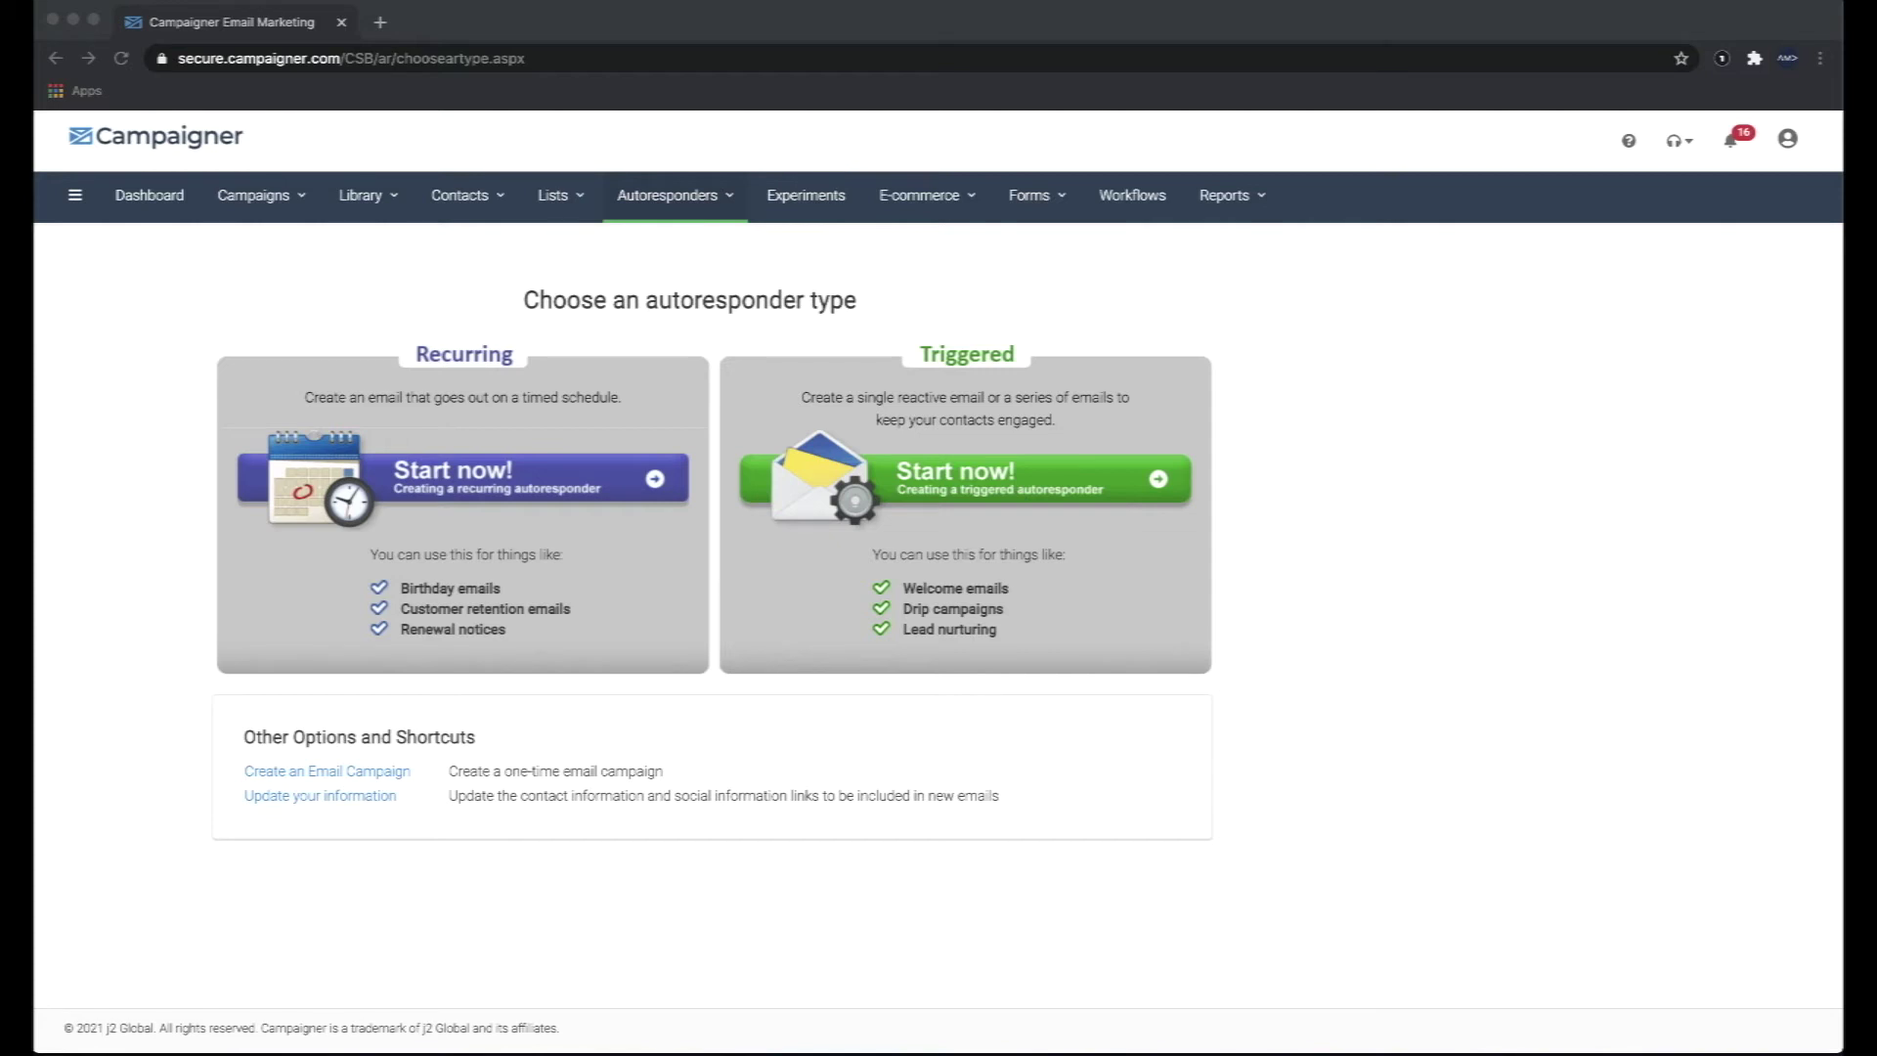
Open the experiments page and examine the experiment's name and type settings.
click(813, 199)
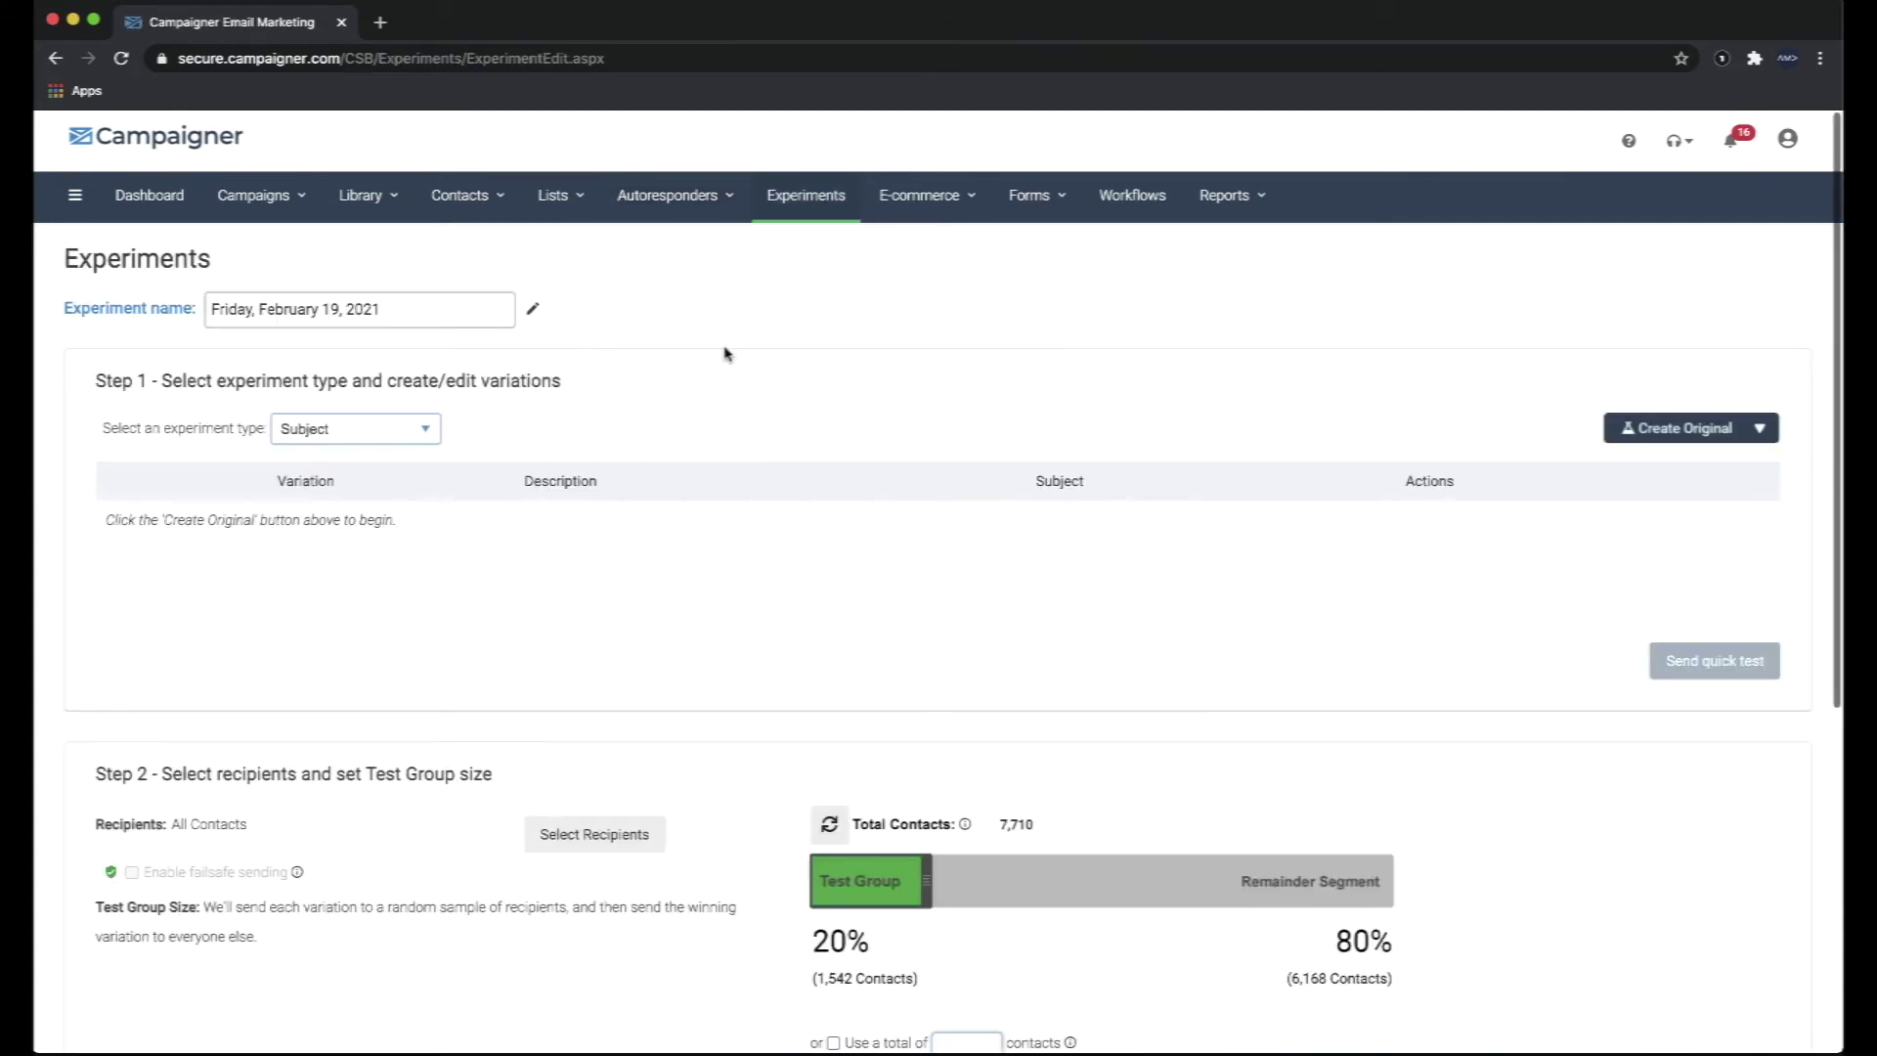
triple_click(428, 311)
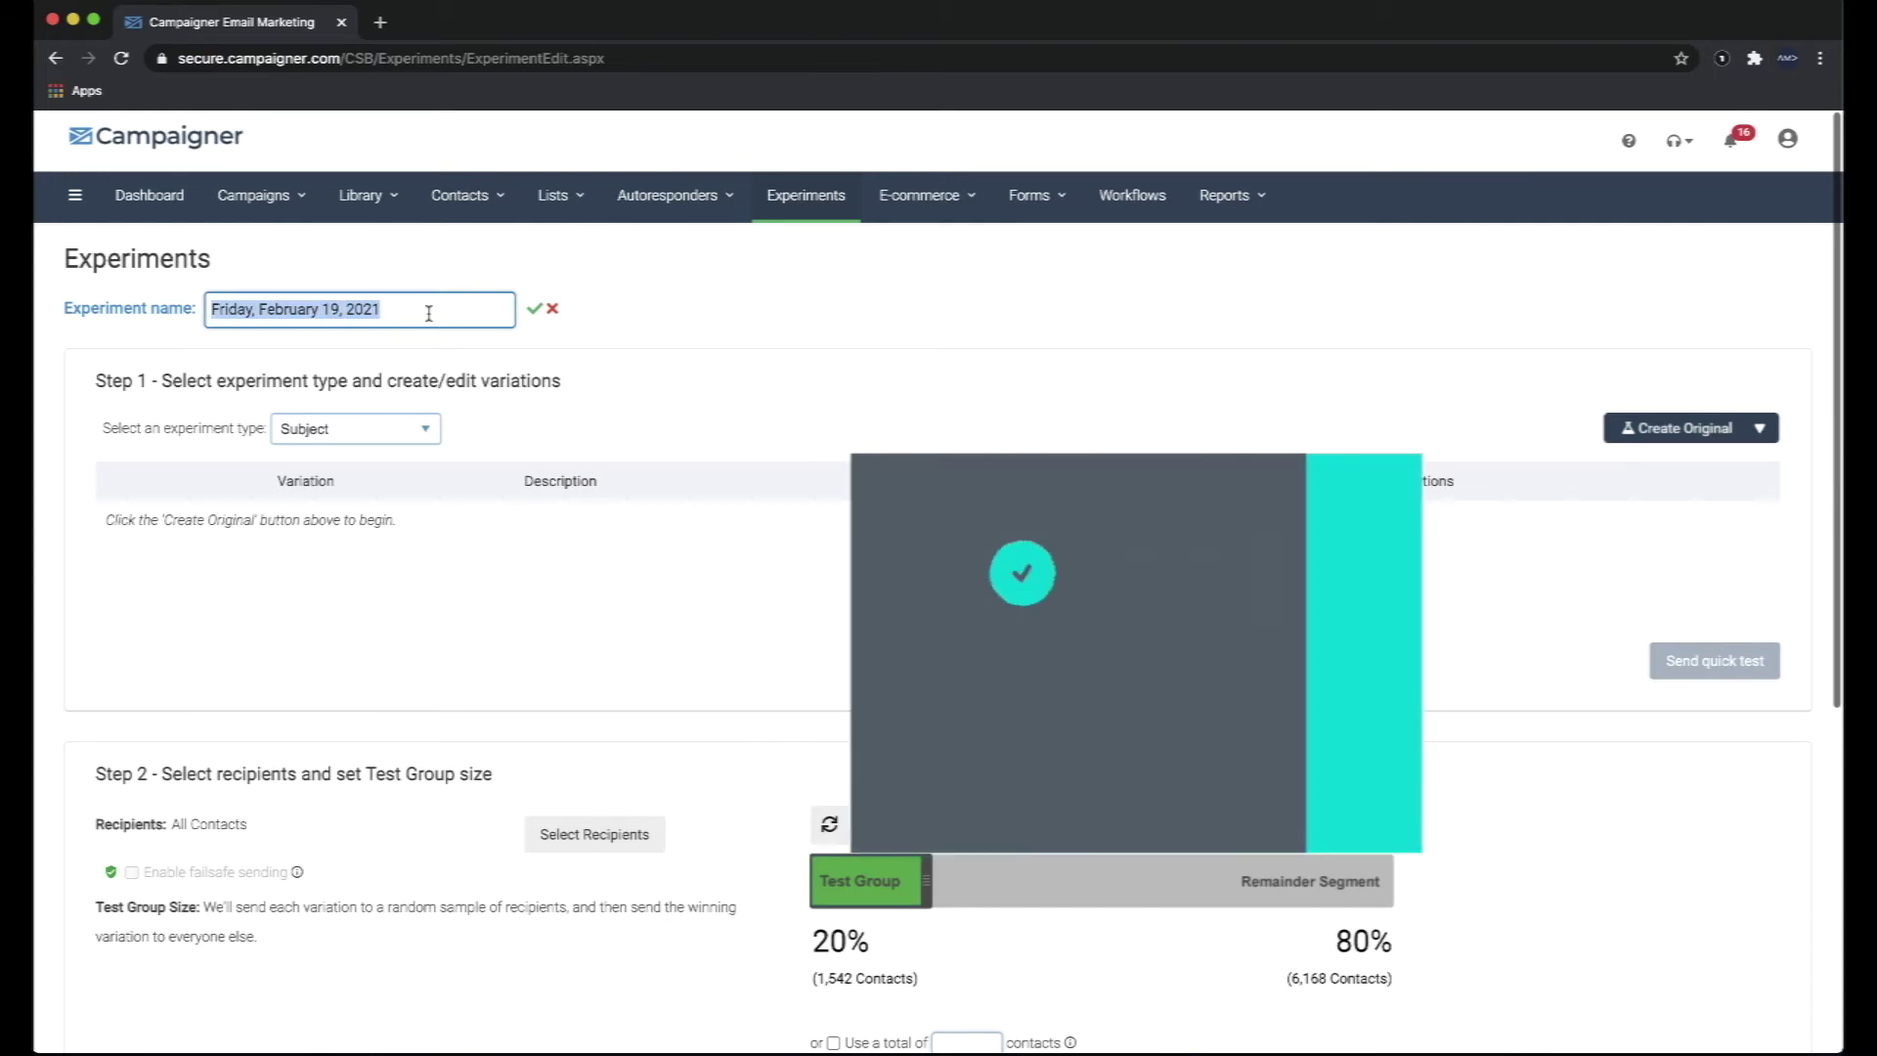
click(415, 429)
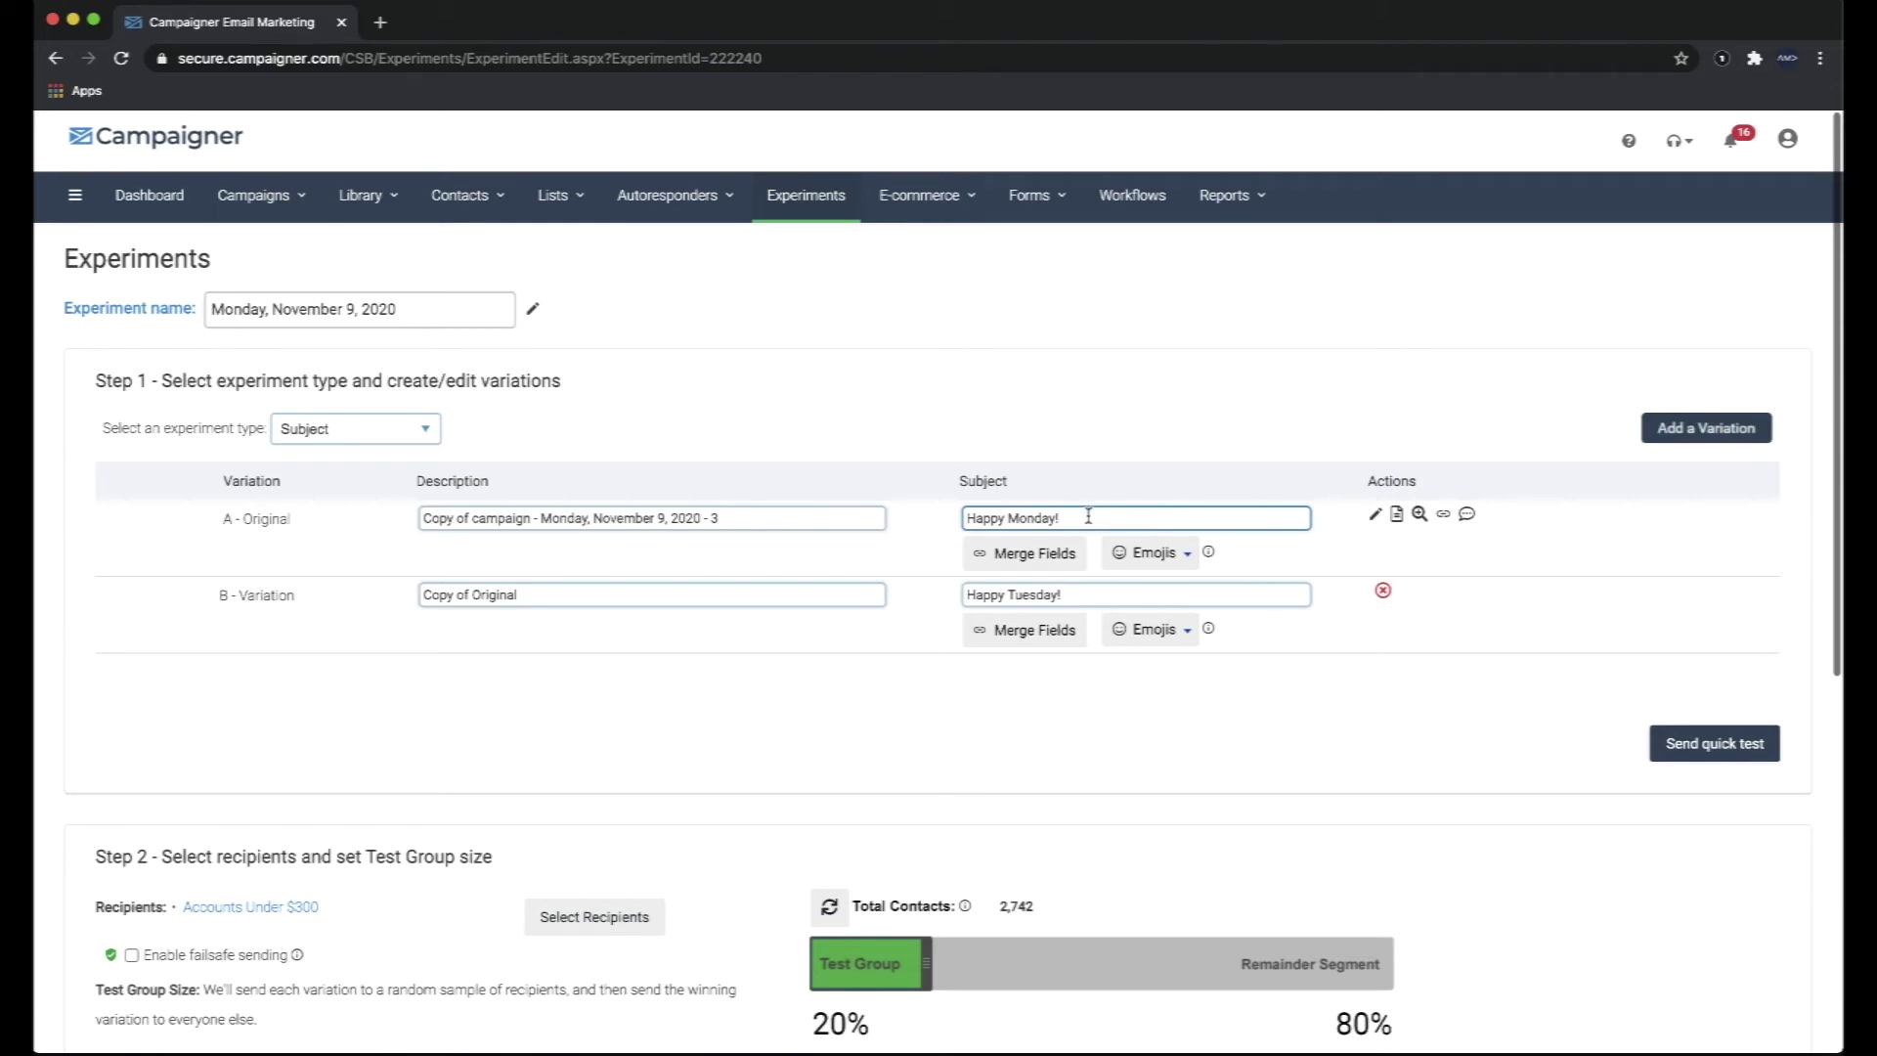
Change variation B's subject to "Happy Day!" and use a total of 1,000 contacts for the experiment's test group.
double_click(1027, 597)
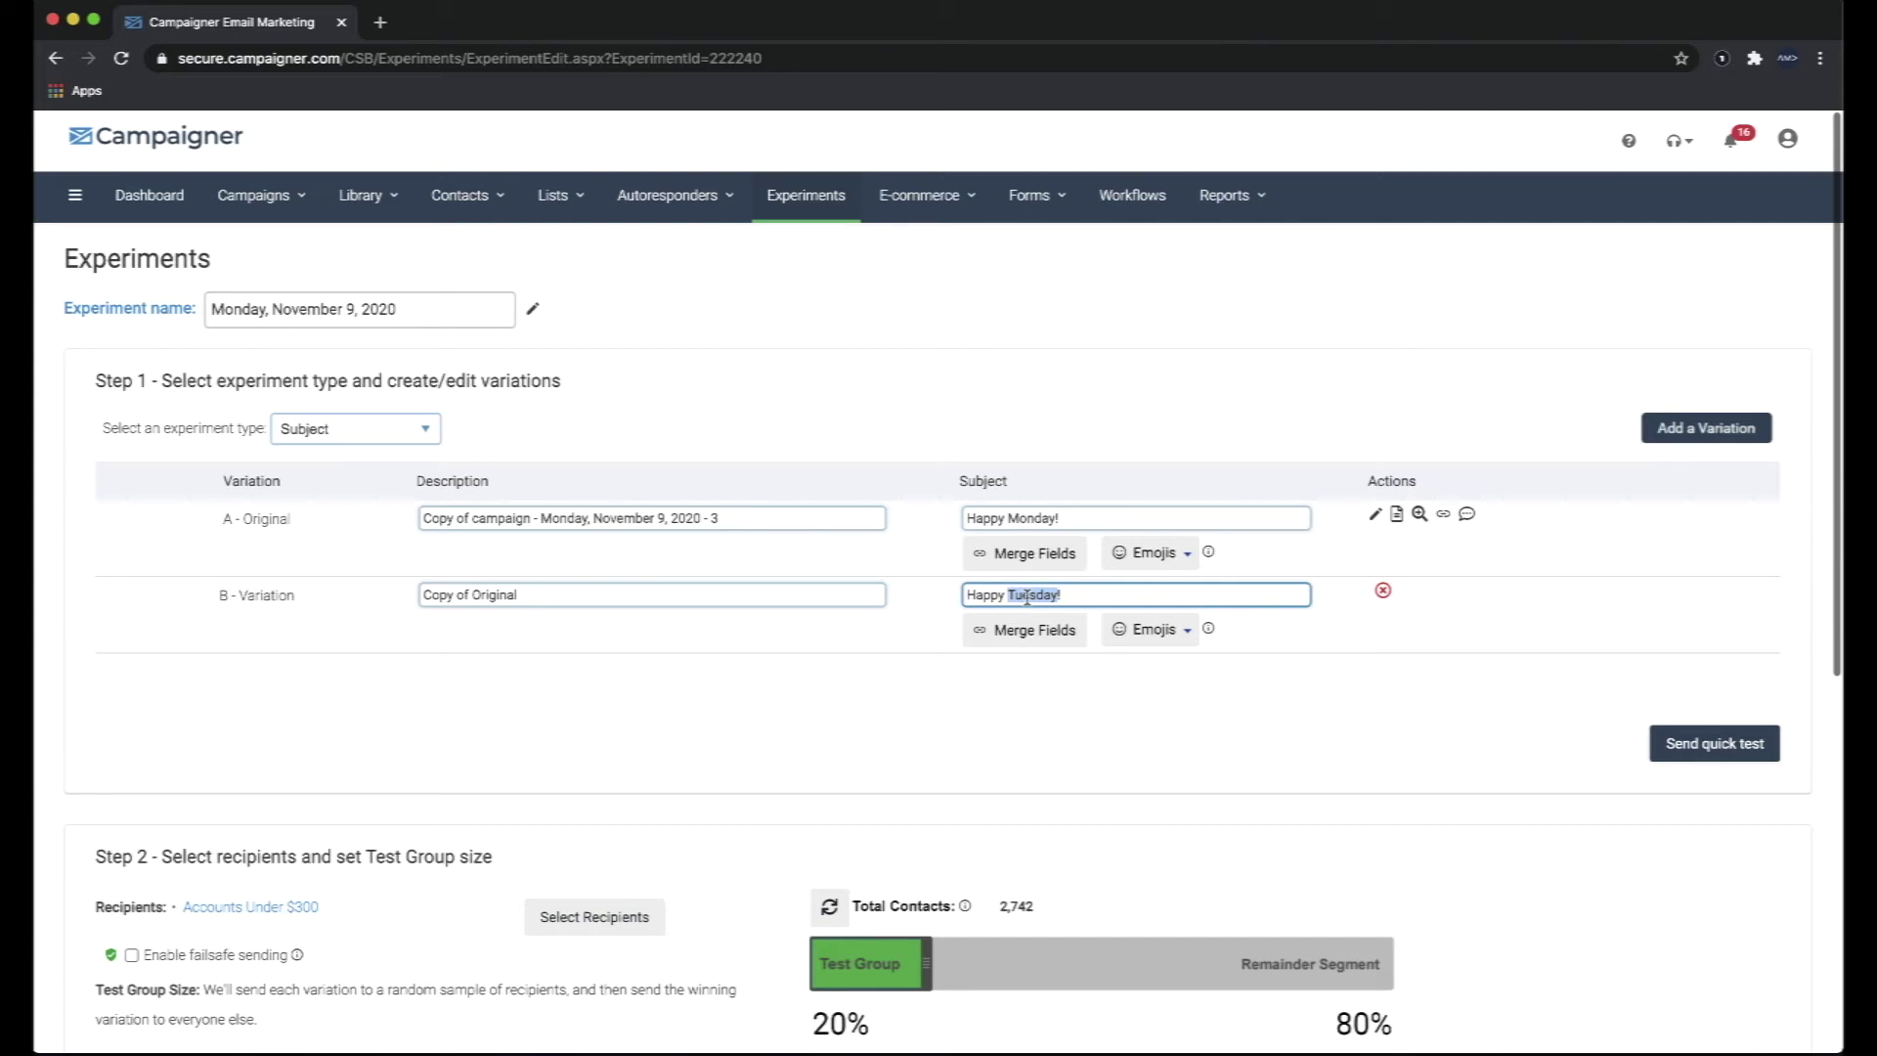
text(Day)
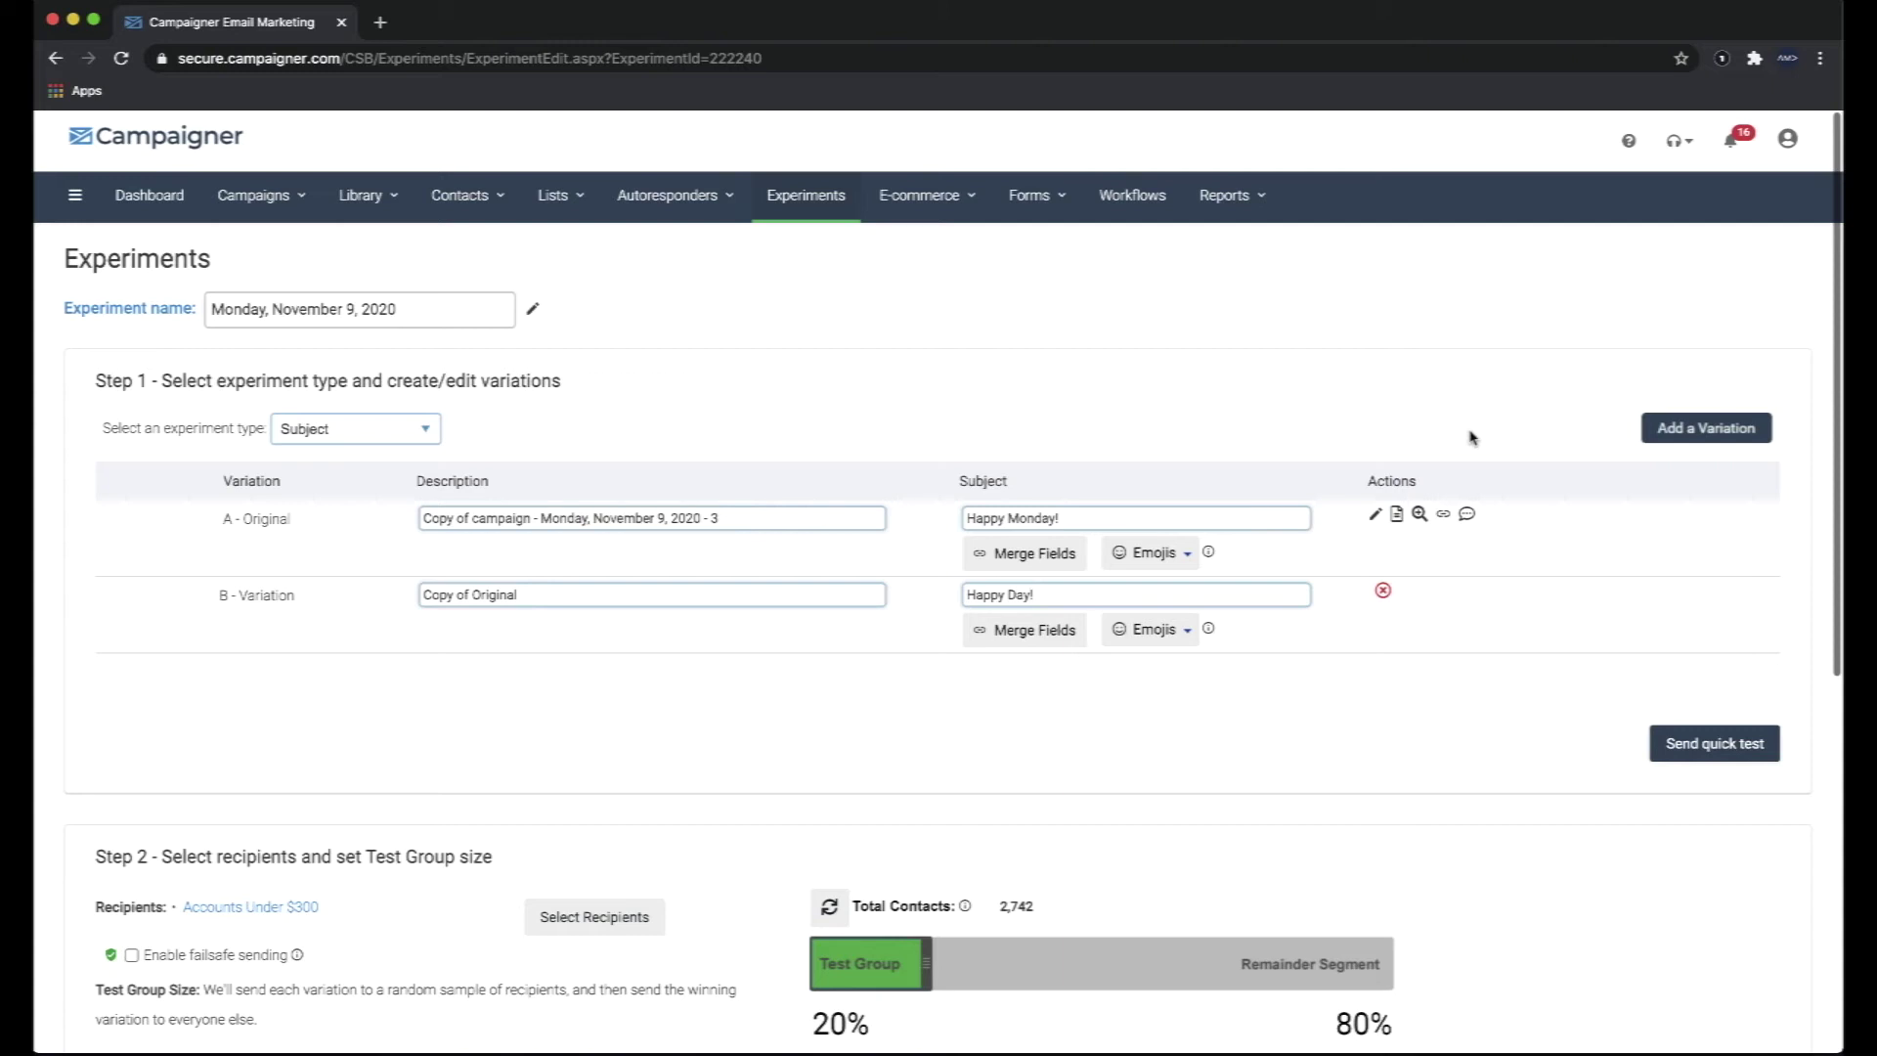
scroll(1216, 584, down, 5)
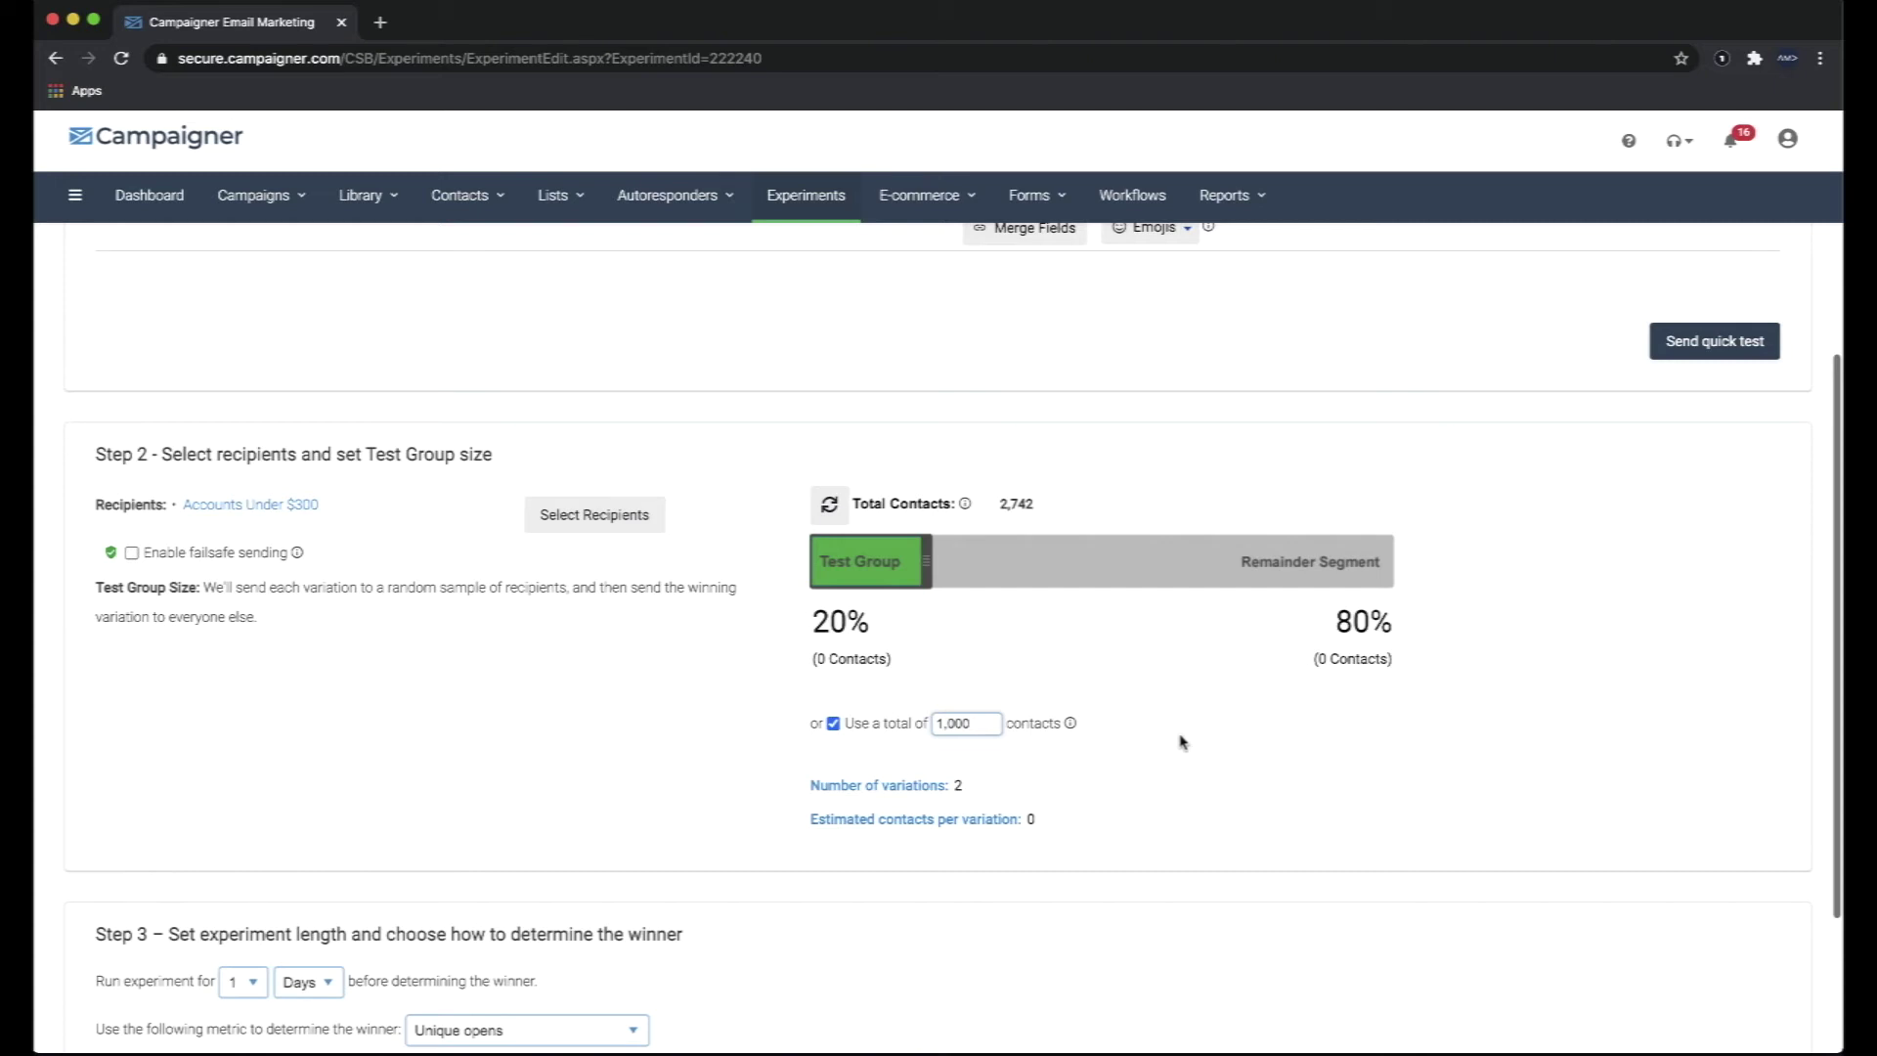
Set the experiment to run for 3 days and review the metrics available for determining the winner.
scroll(1181, 741, down, 1)
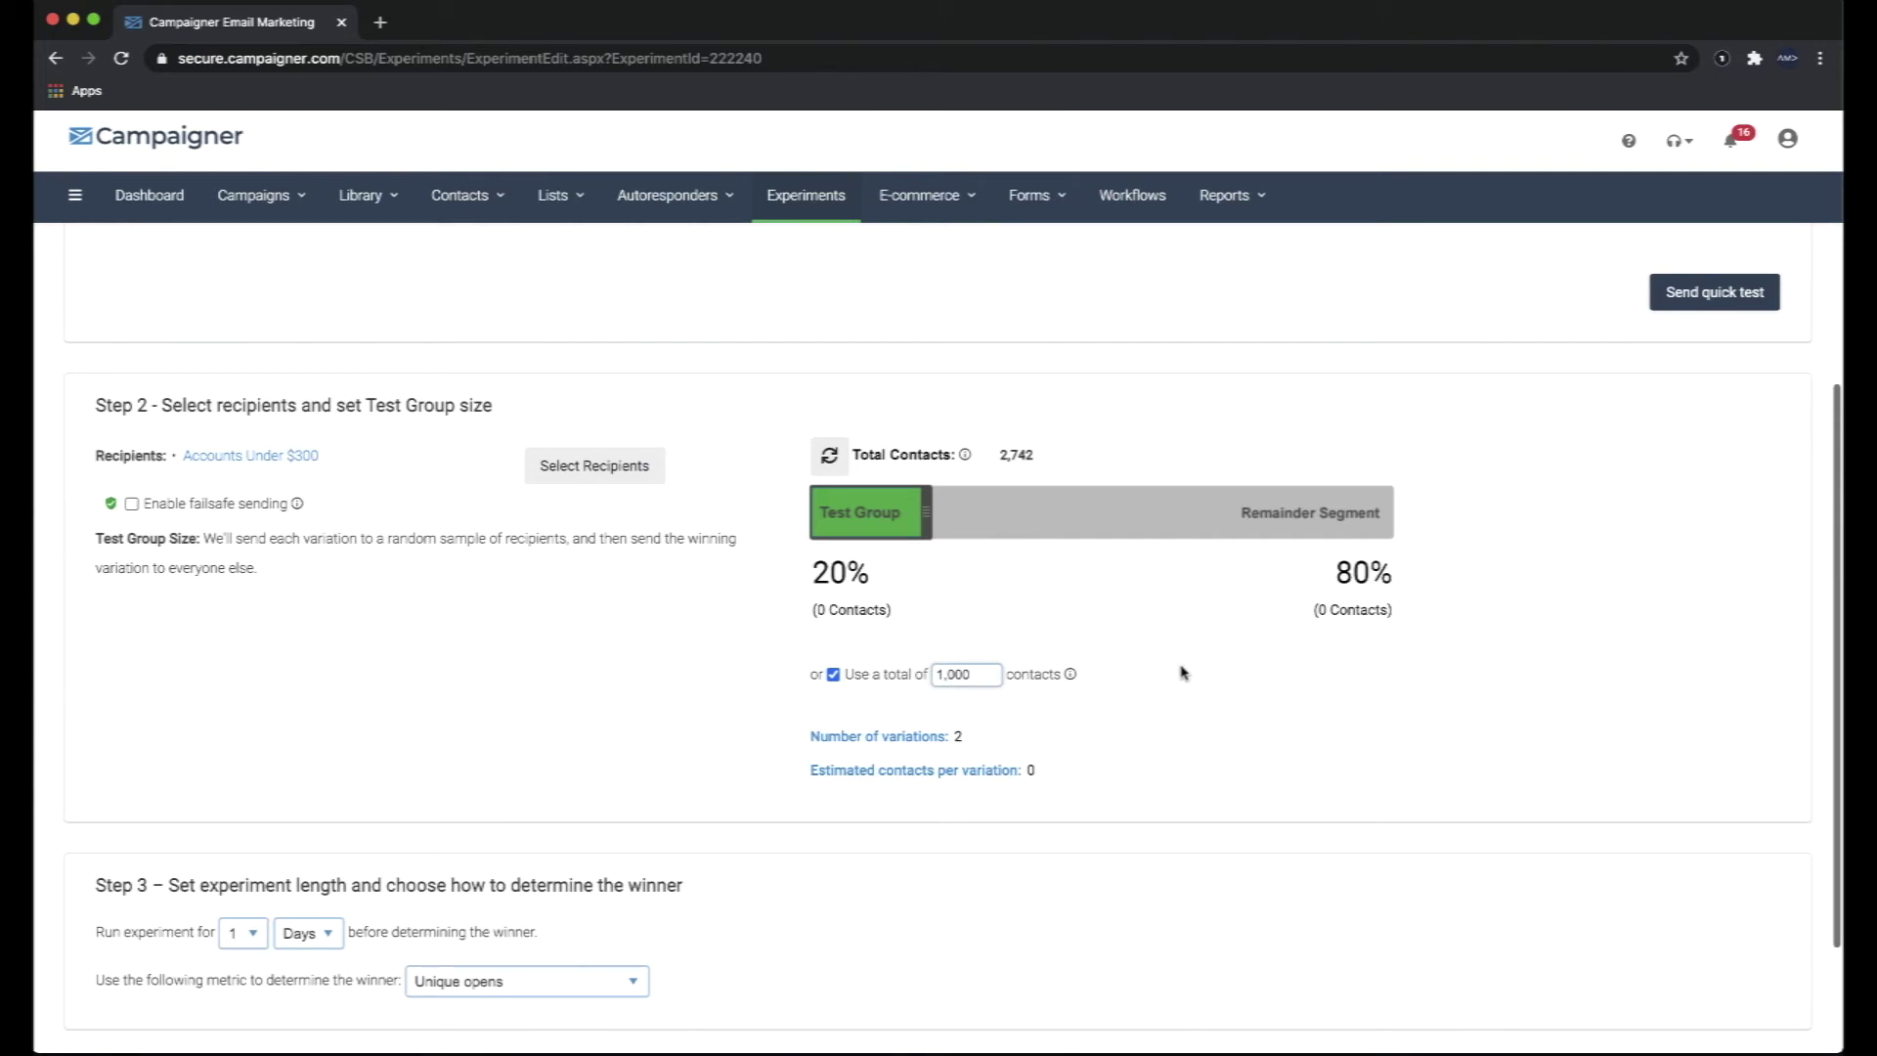
scroll(1234, 745, down, 3)
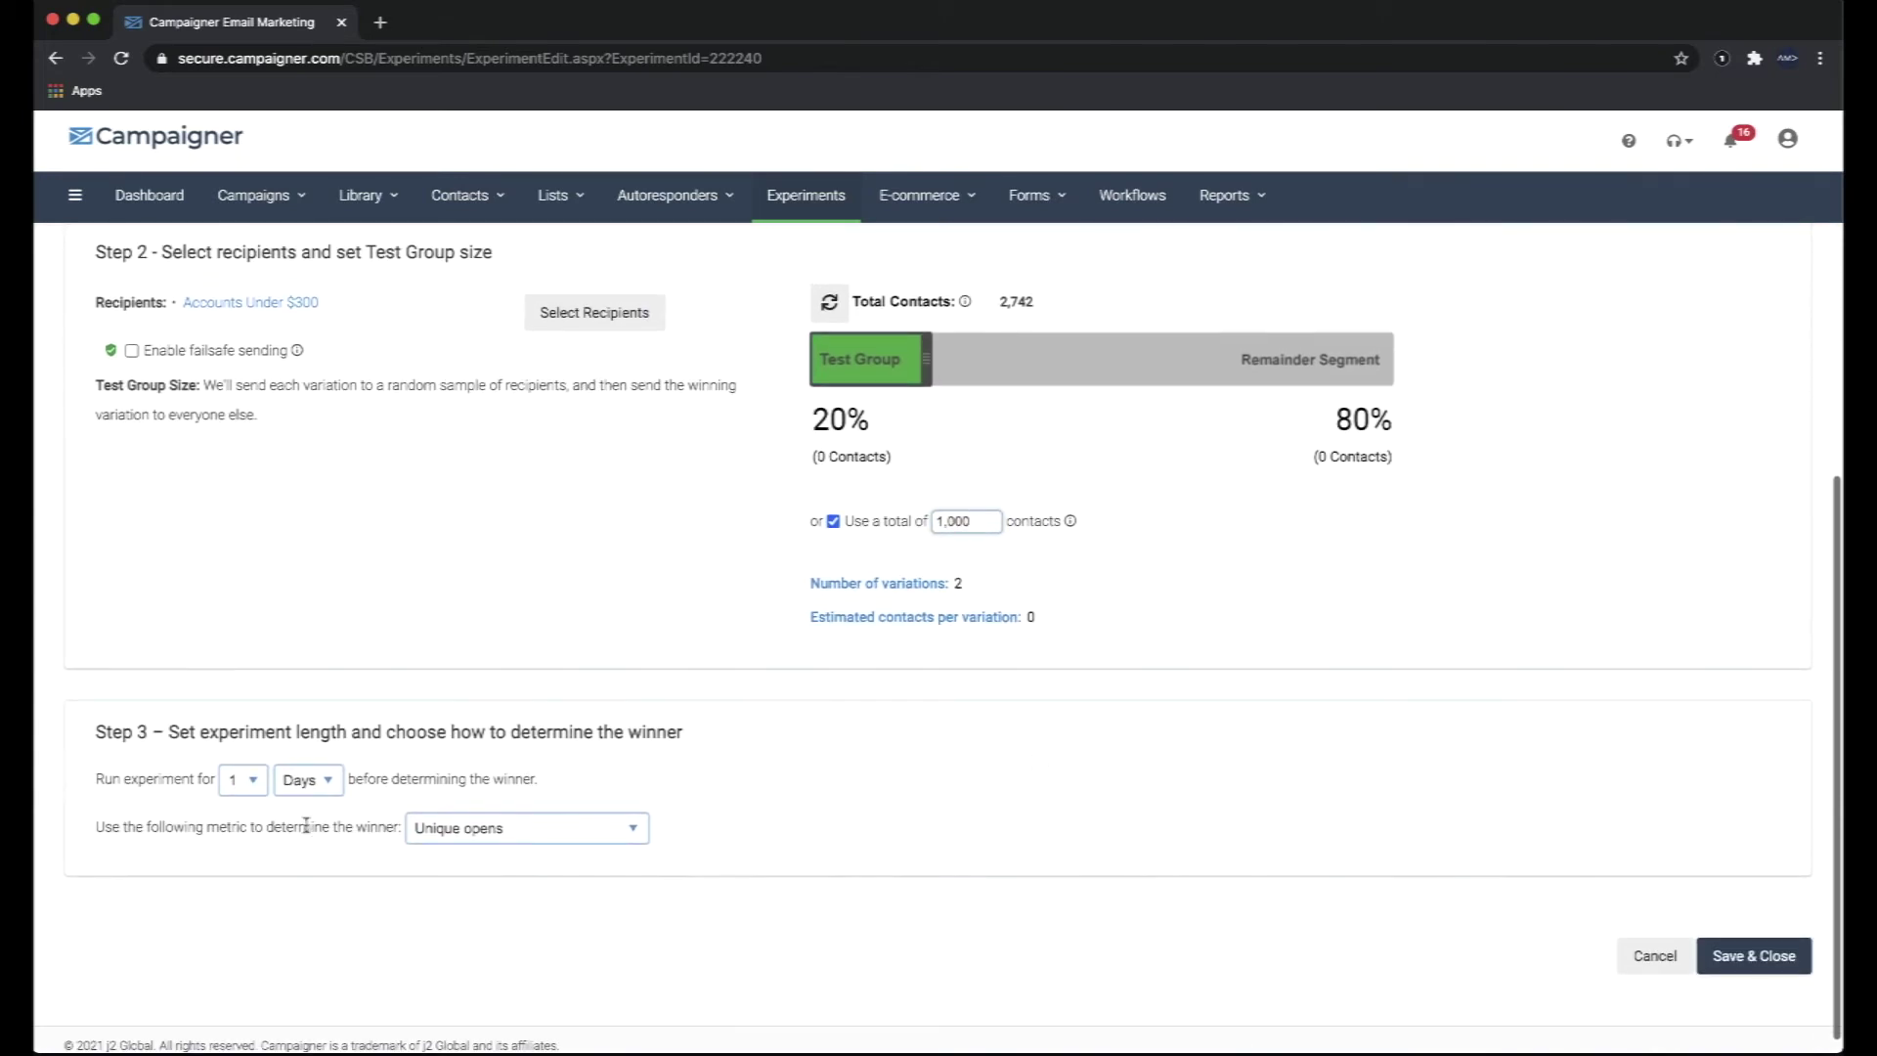
click(247, 780)
click(236, 876)
click(479, 843)
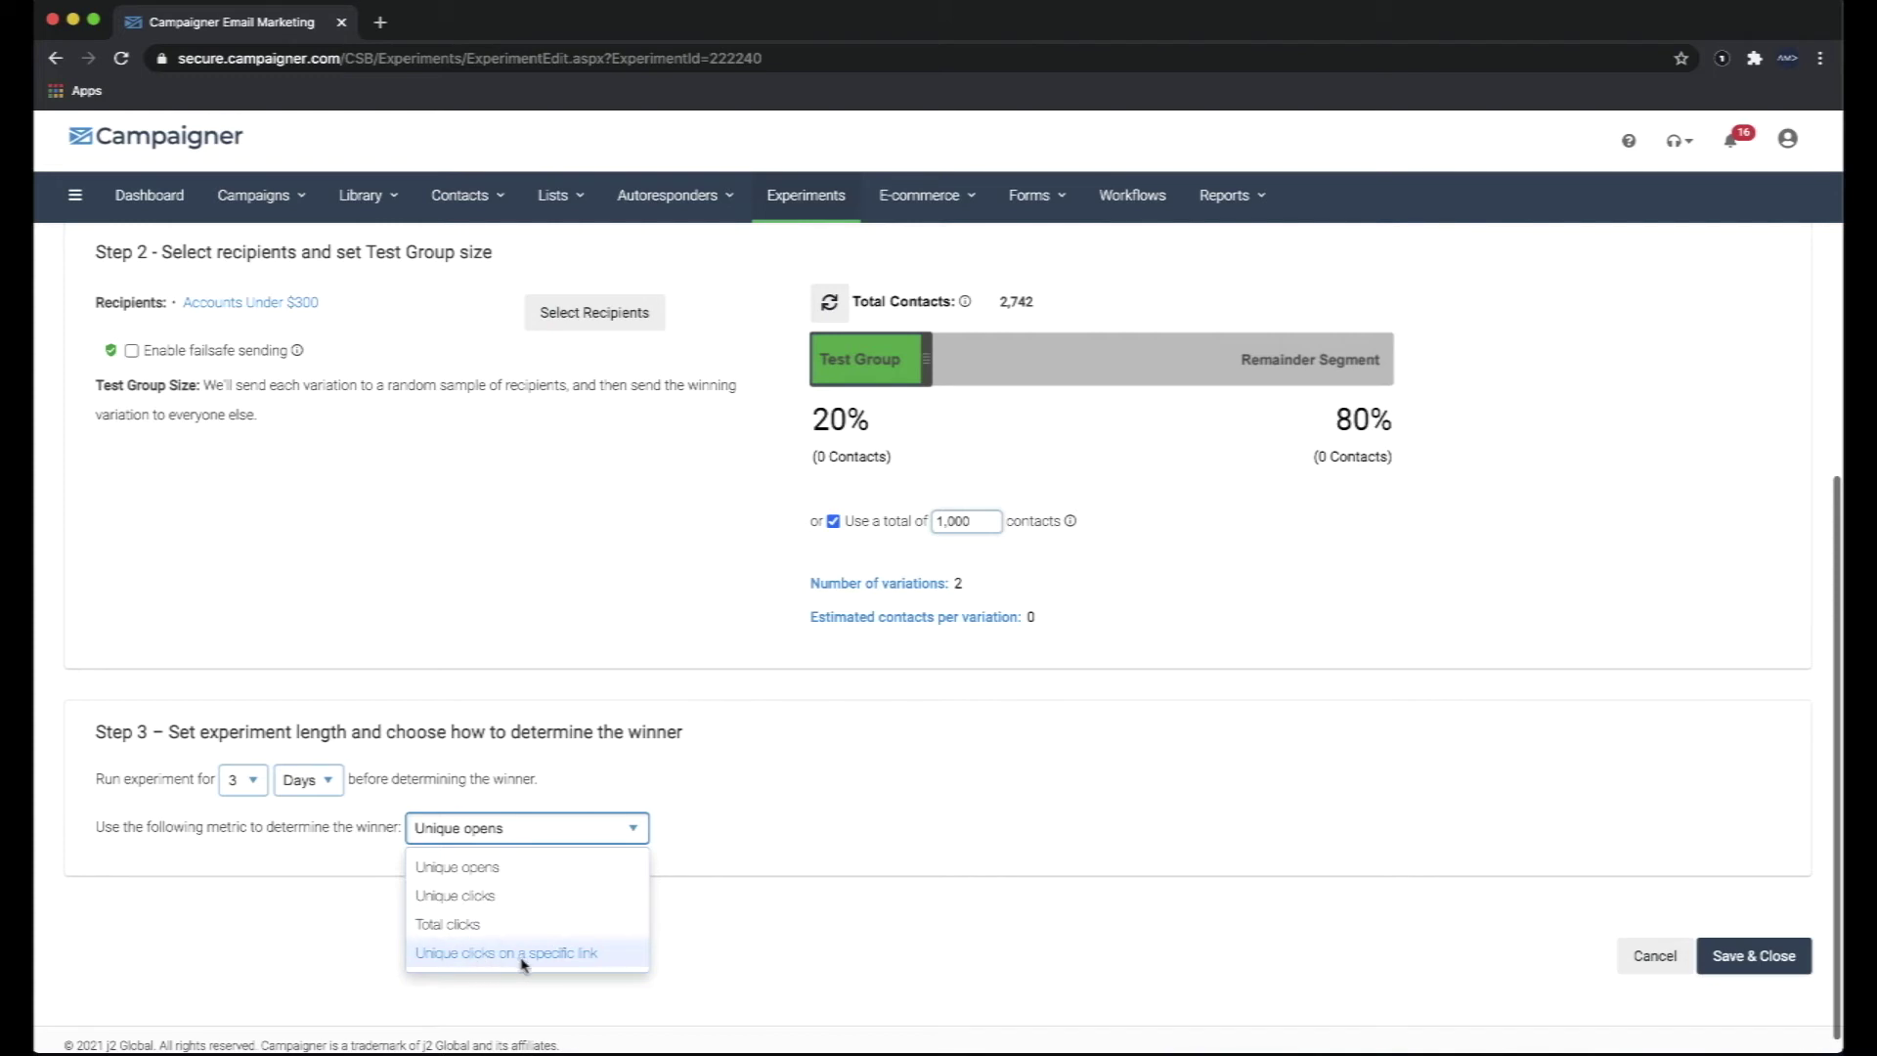
click(838, 847)
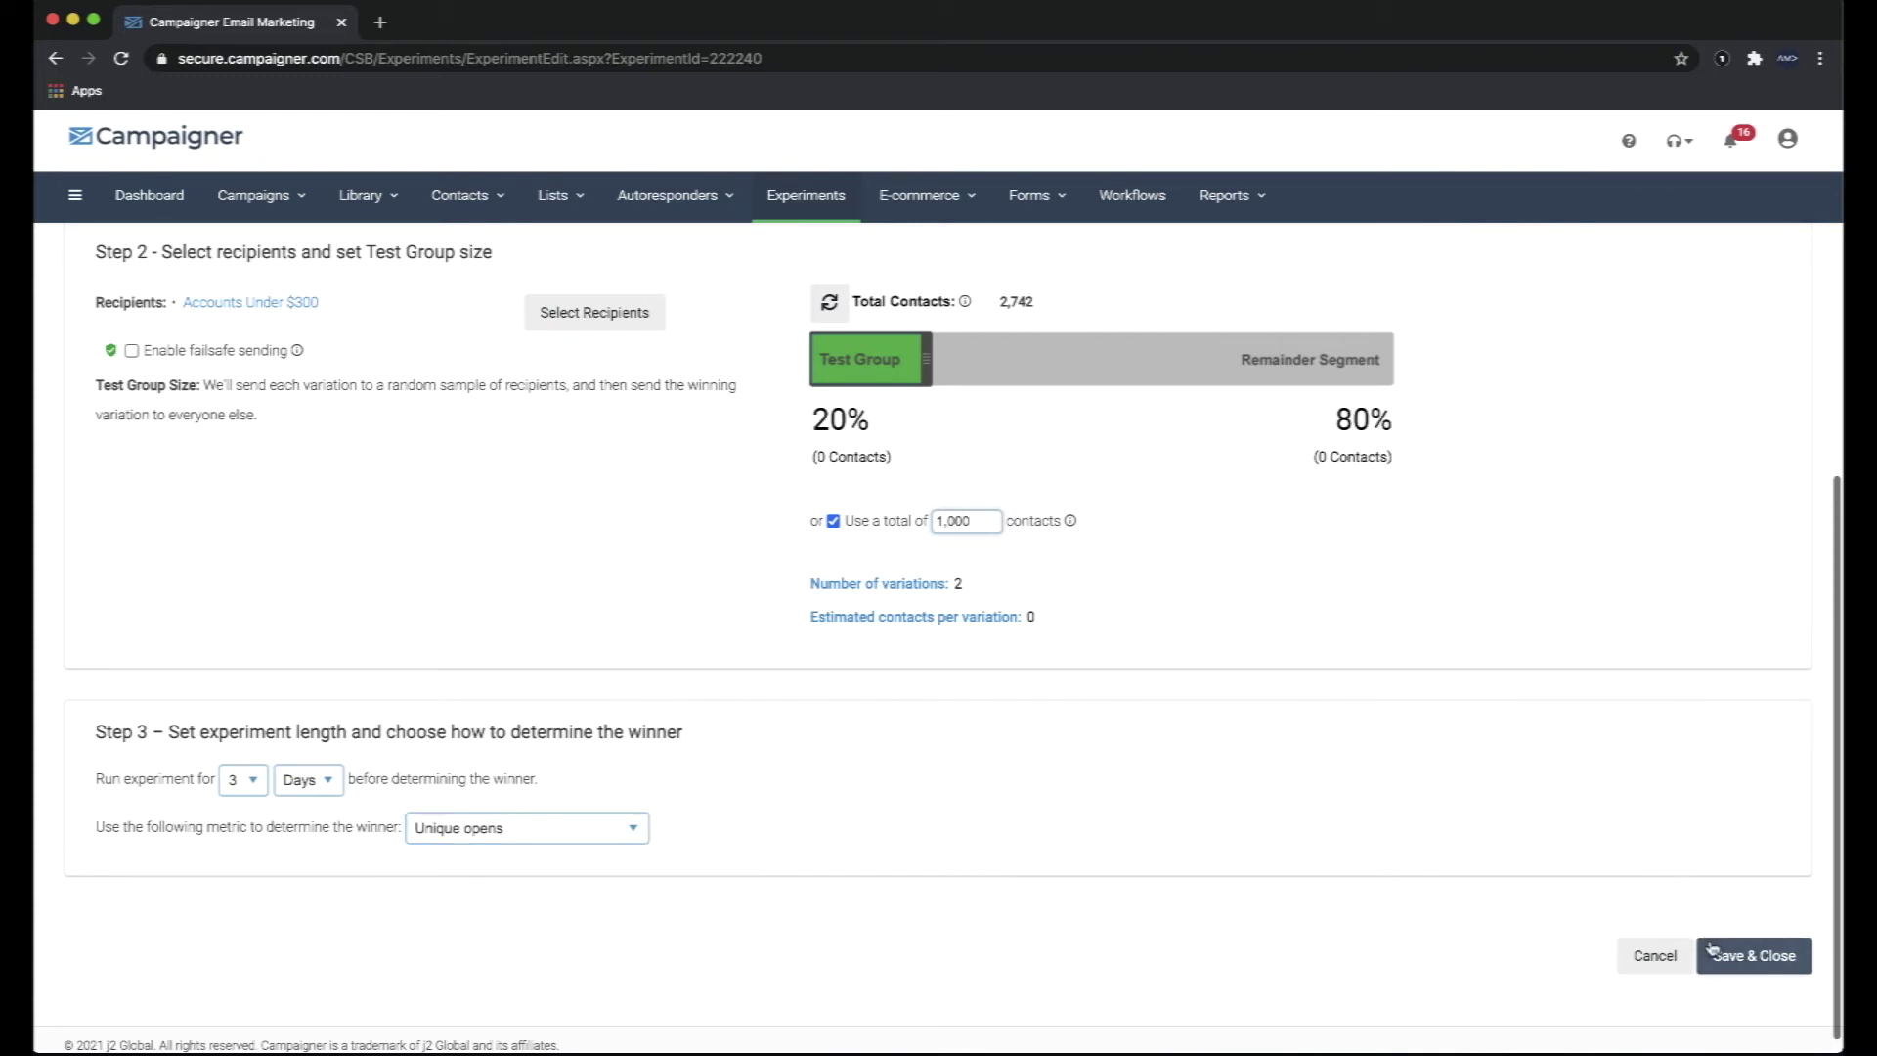
Cancel the experiment edits and open the e-commerce products list.
click(1657, 955)
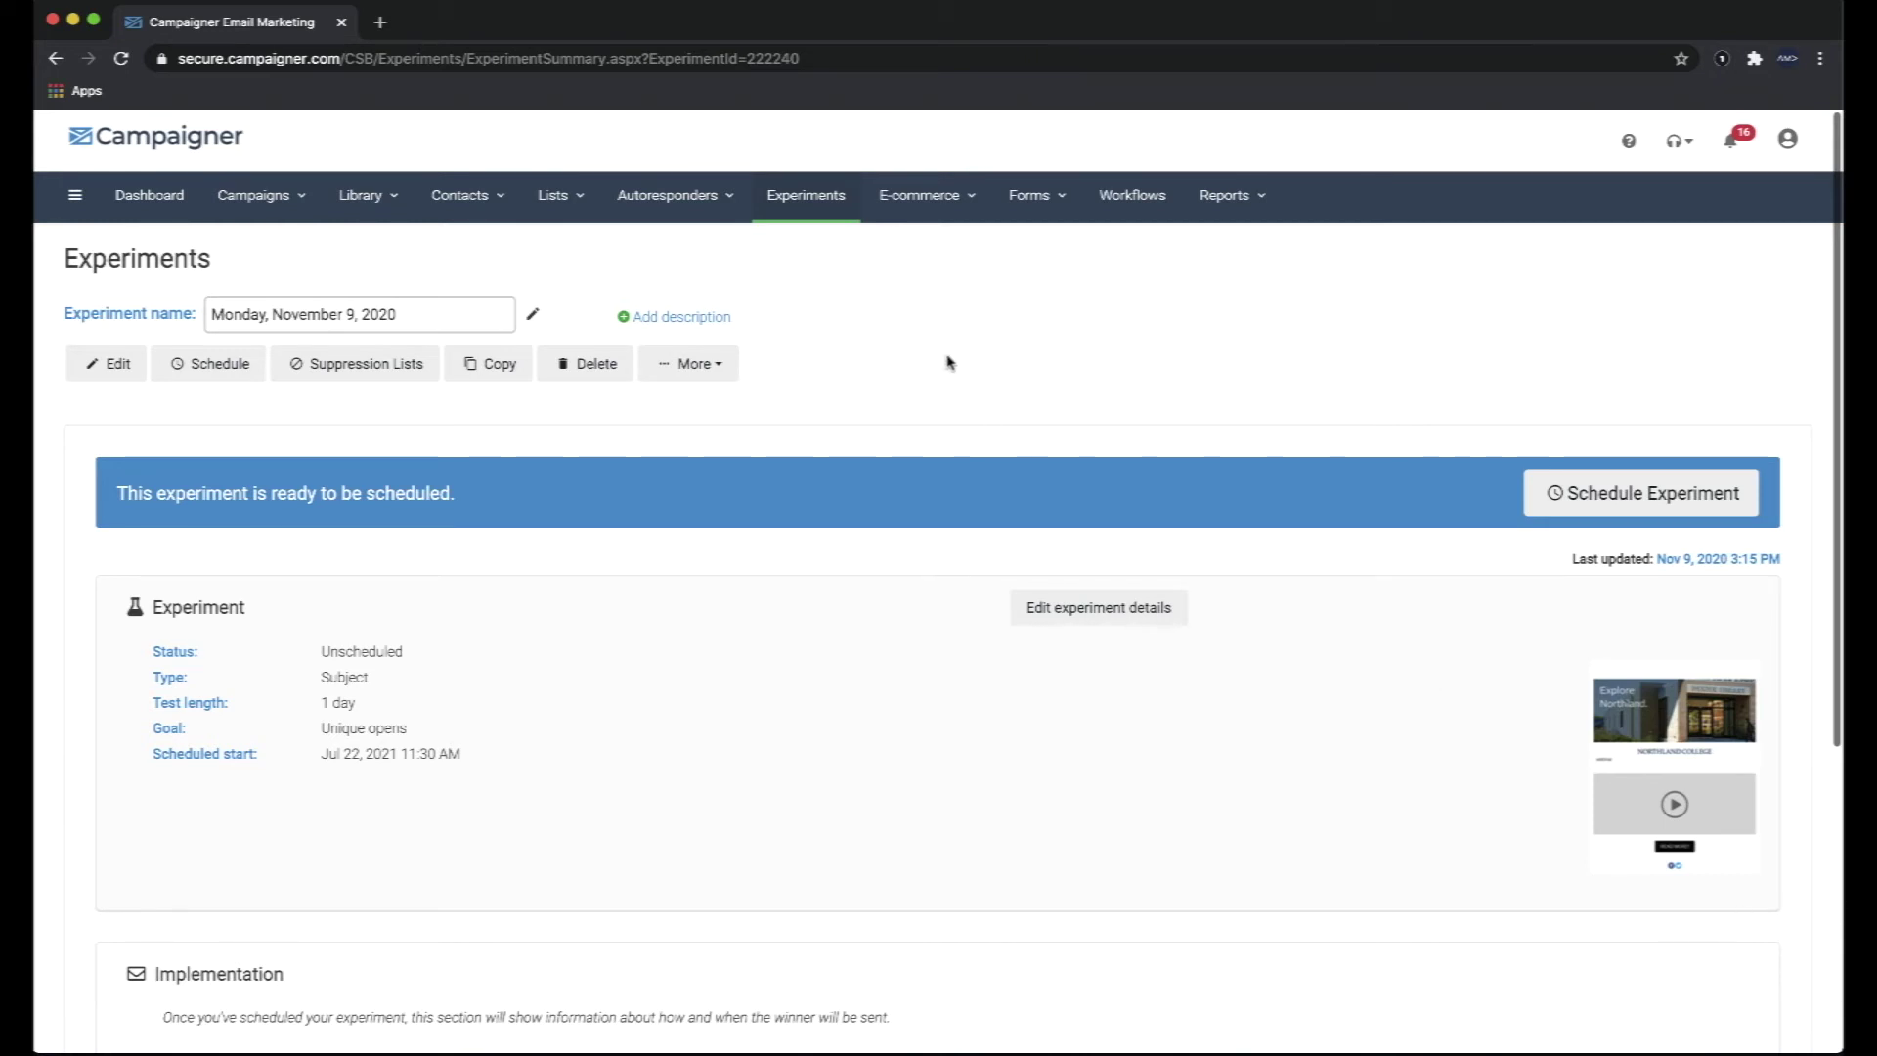
click(929, 196)
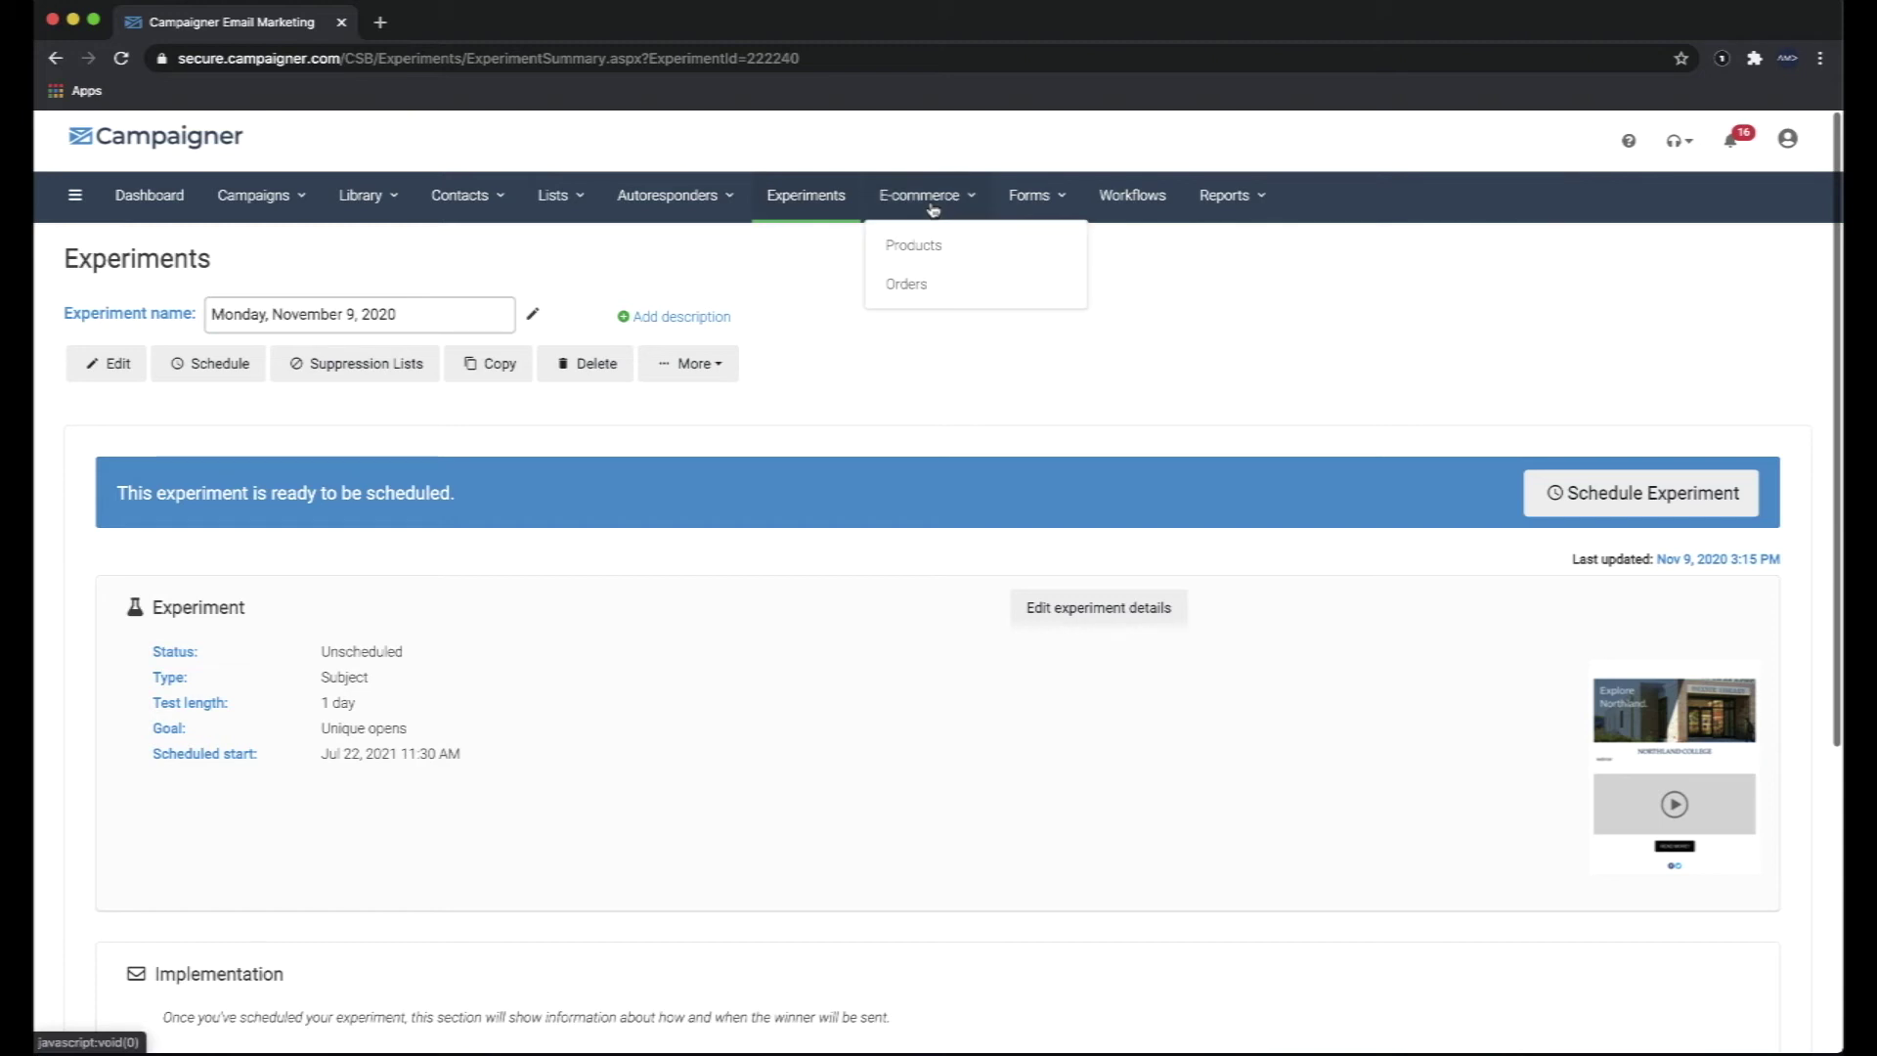
click(926, 248)
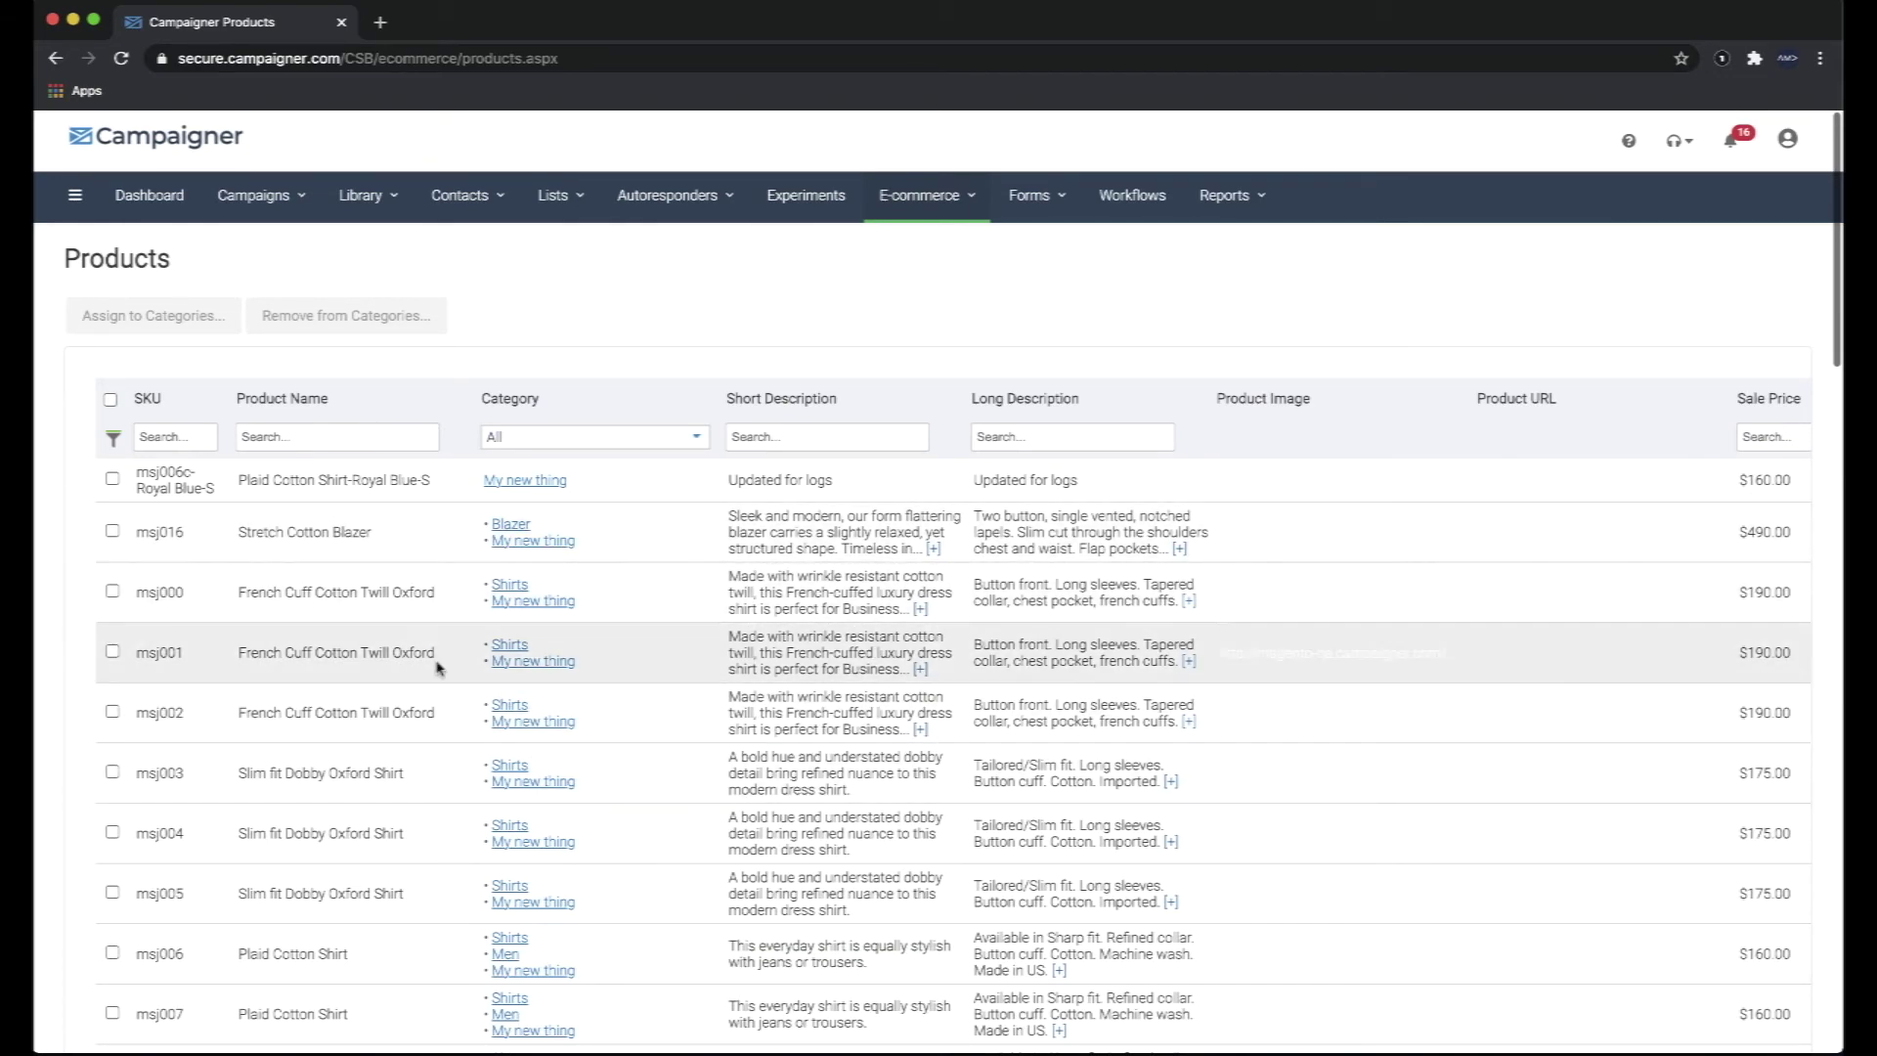
Open the e-commerce orders list and expand the first pending order to view its line items.
click(914, 200)
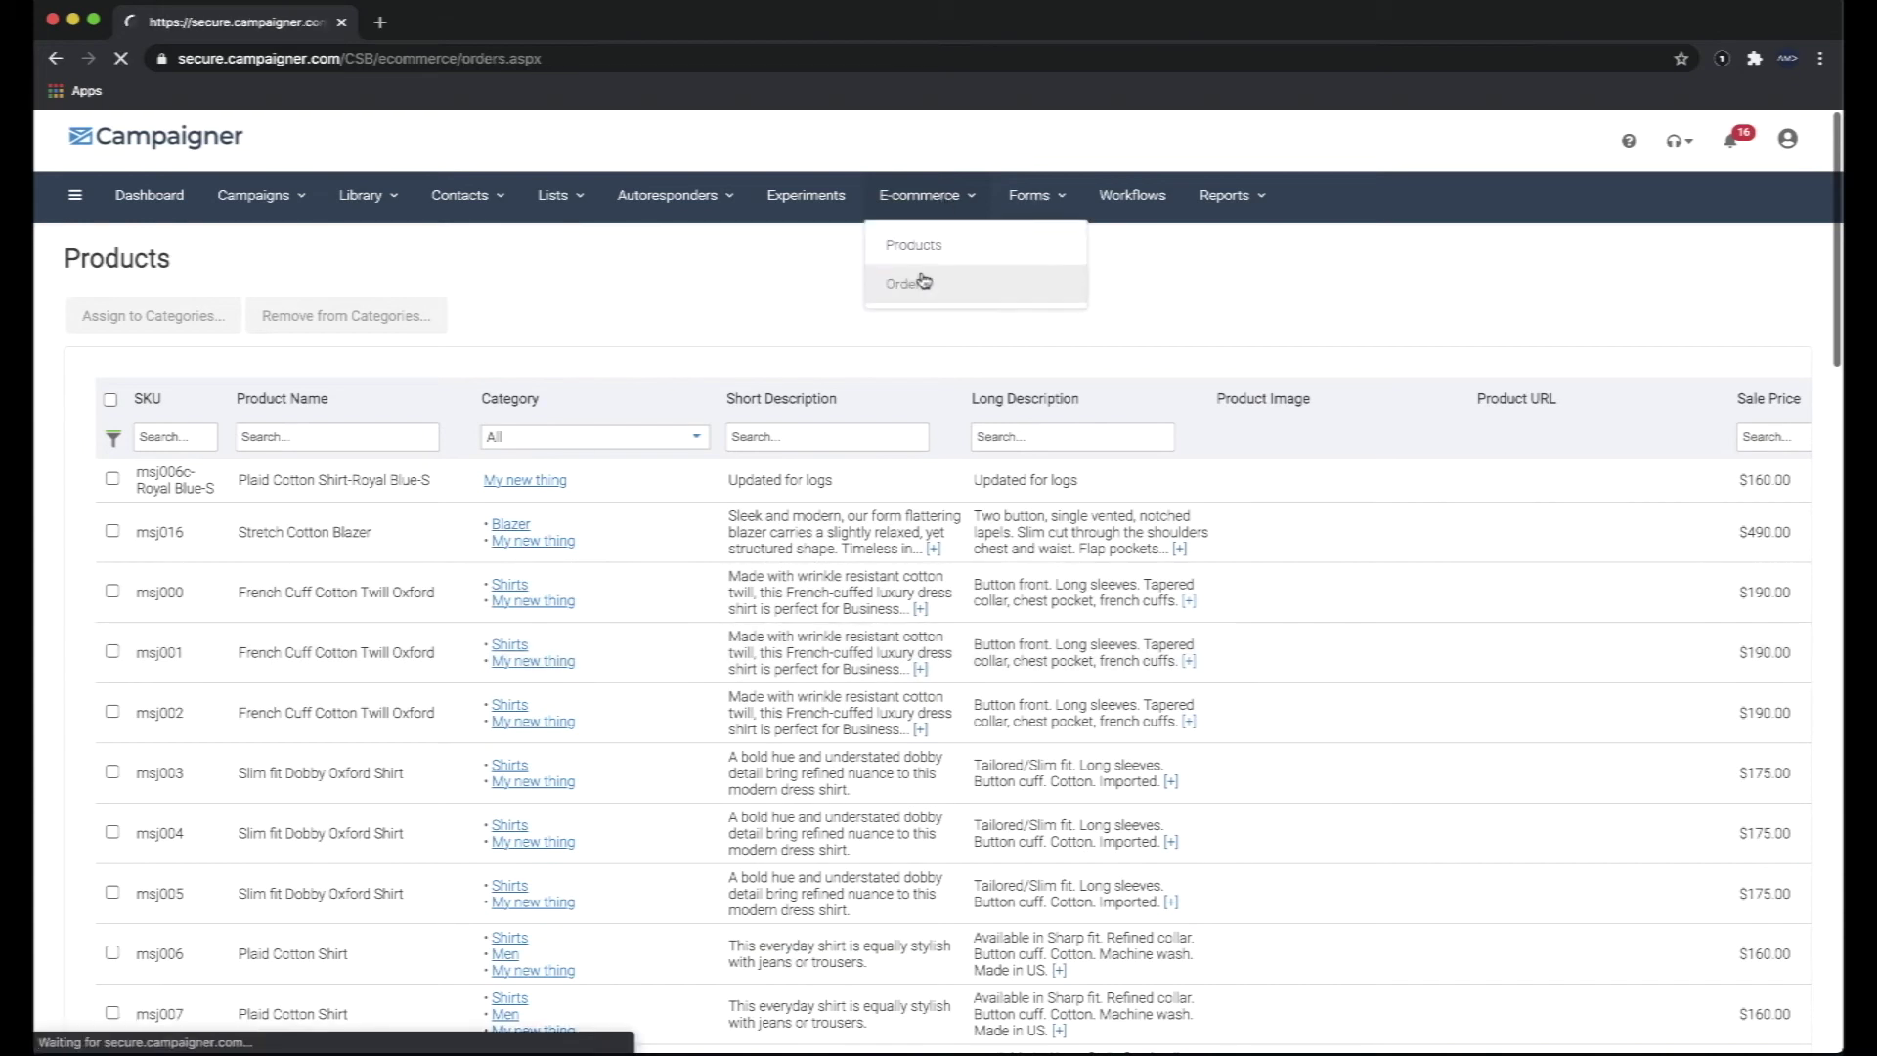
click(914, 281)
scroll(641, 541, down, 2)
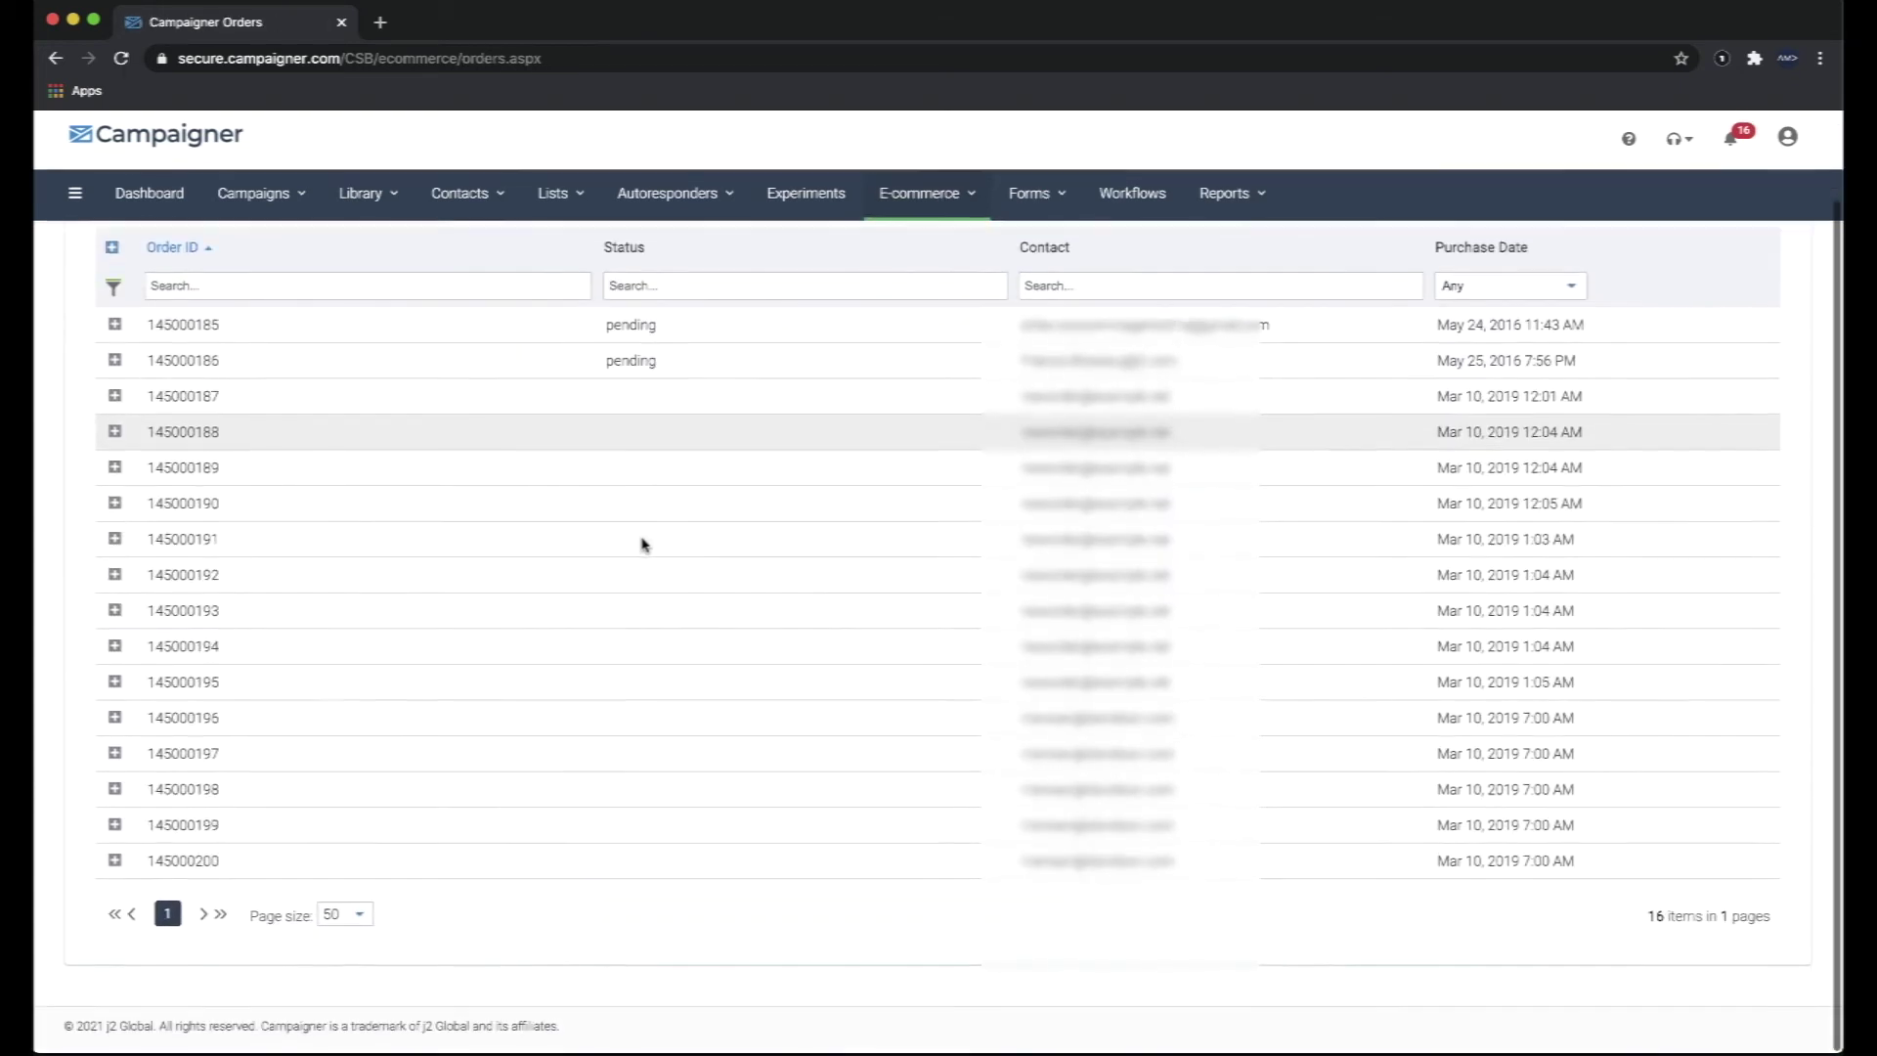
click(114, 327)
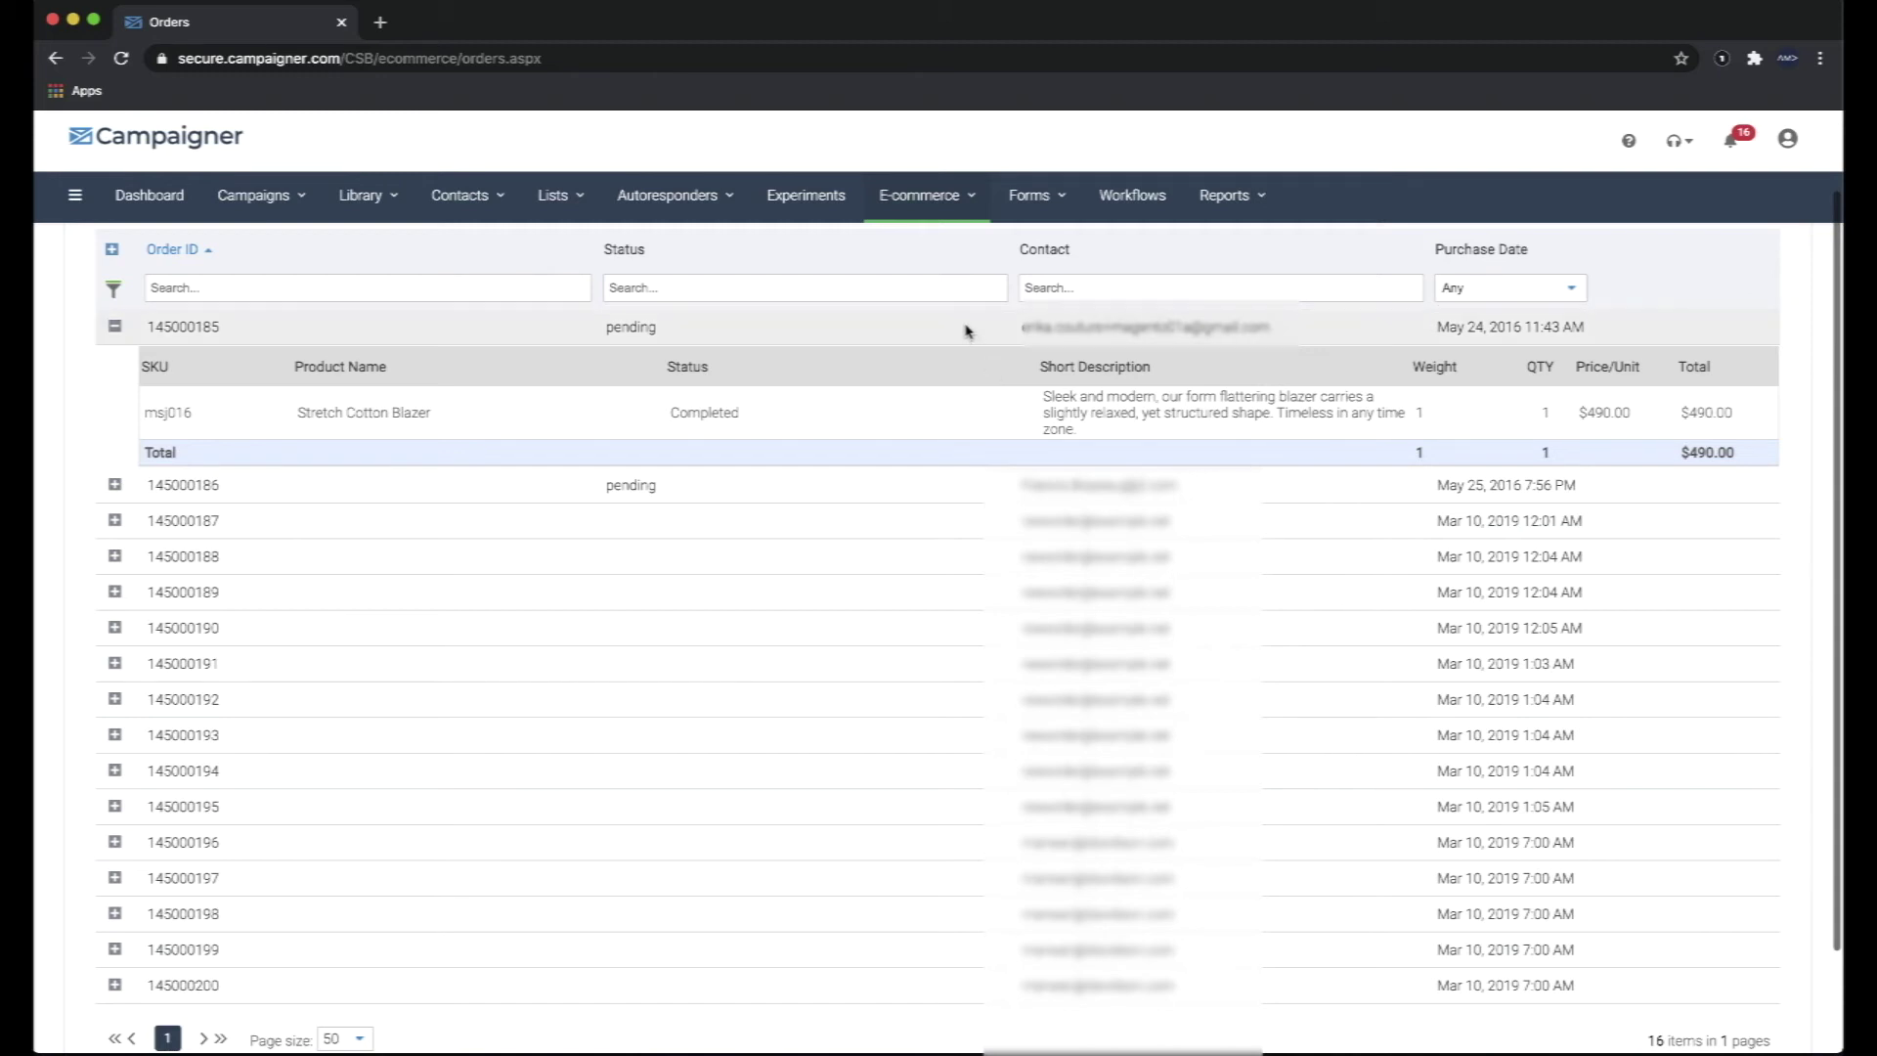
Create a sign-up form that automatically adds subscribers to the Buc test mailing list, then save and continue to its design.
click(1029, 208)
click(1031, 248)
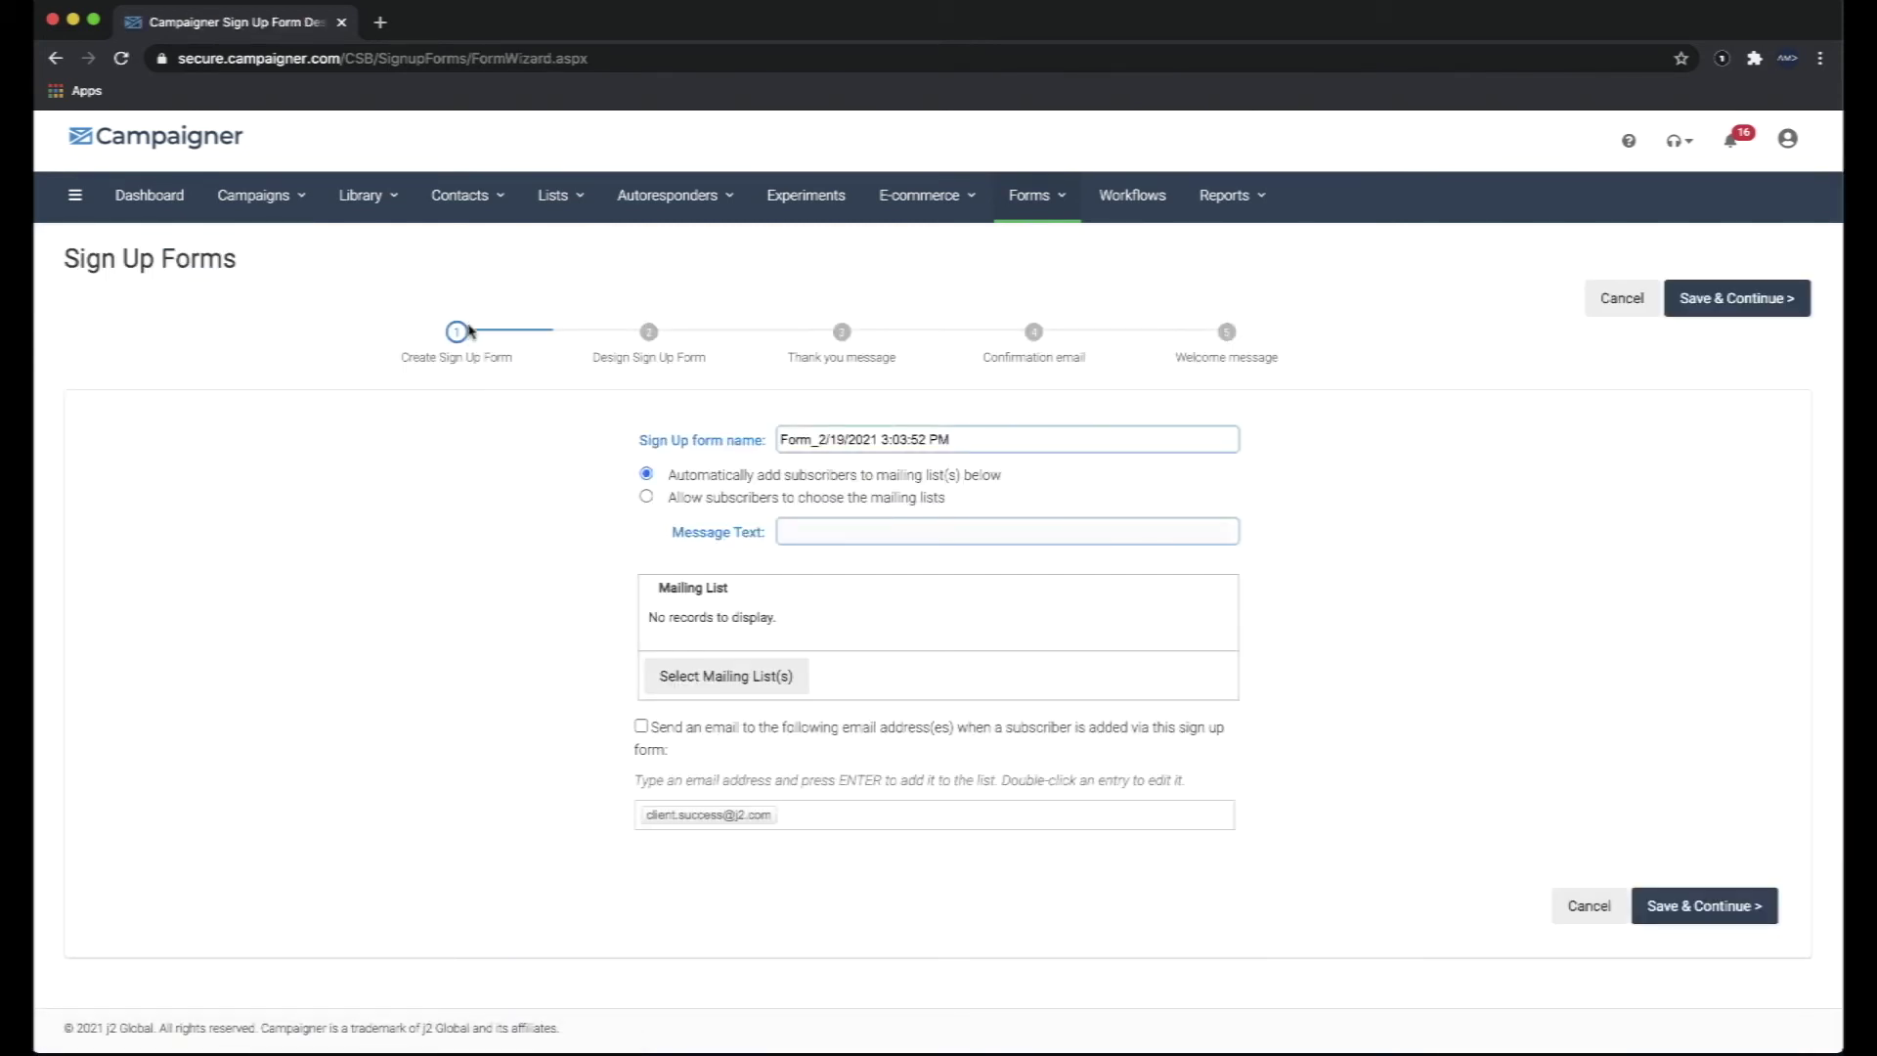
click(890, 441)
click(733, 676)
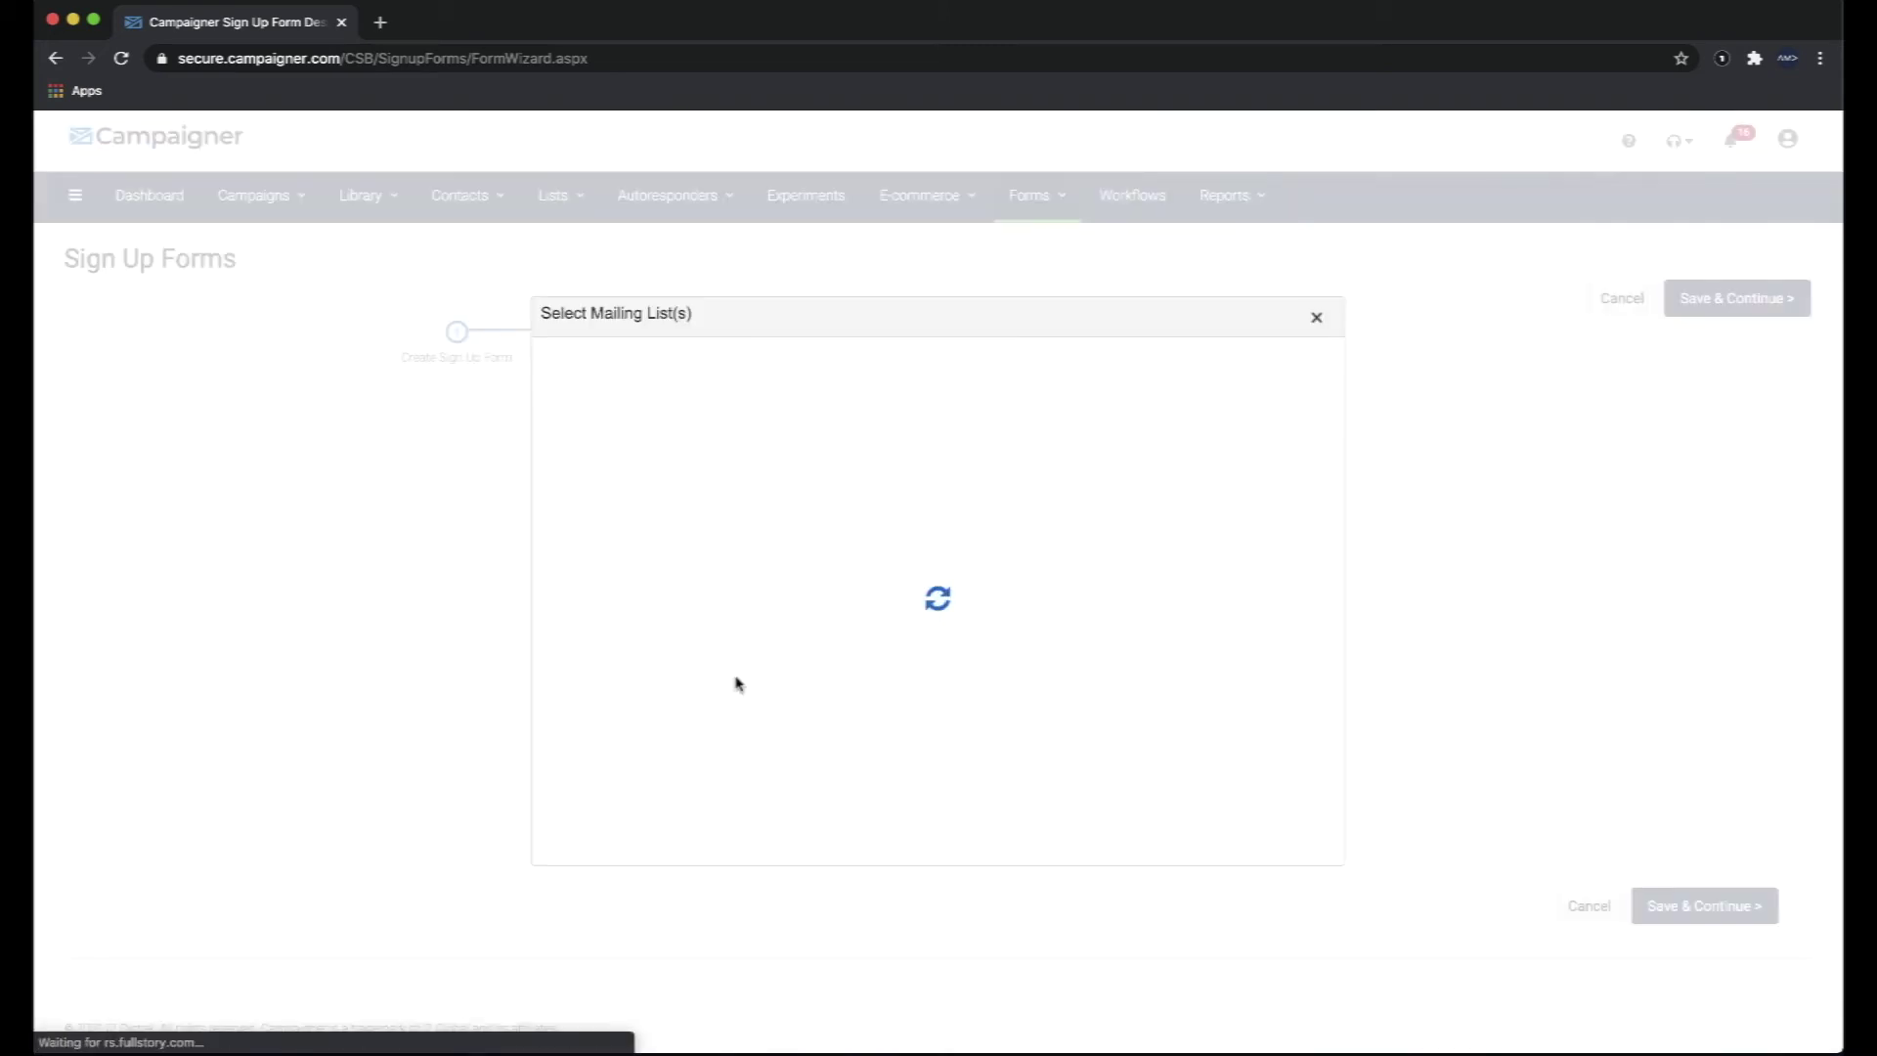
click(575, 541)
click(1274, 797)
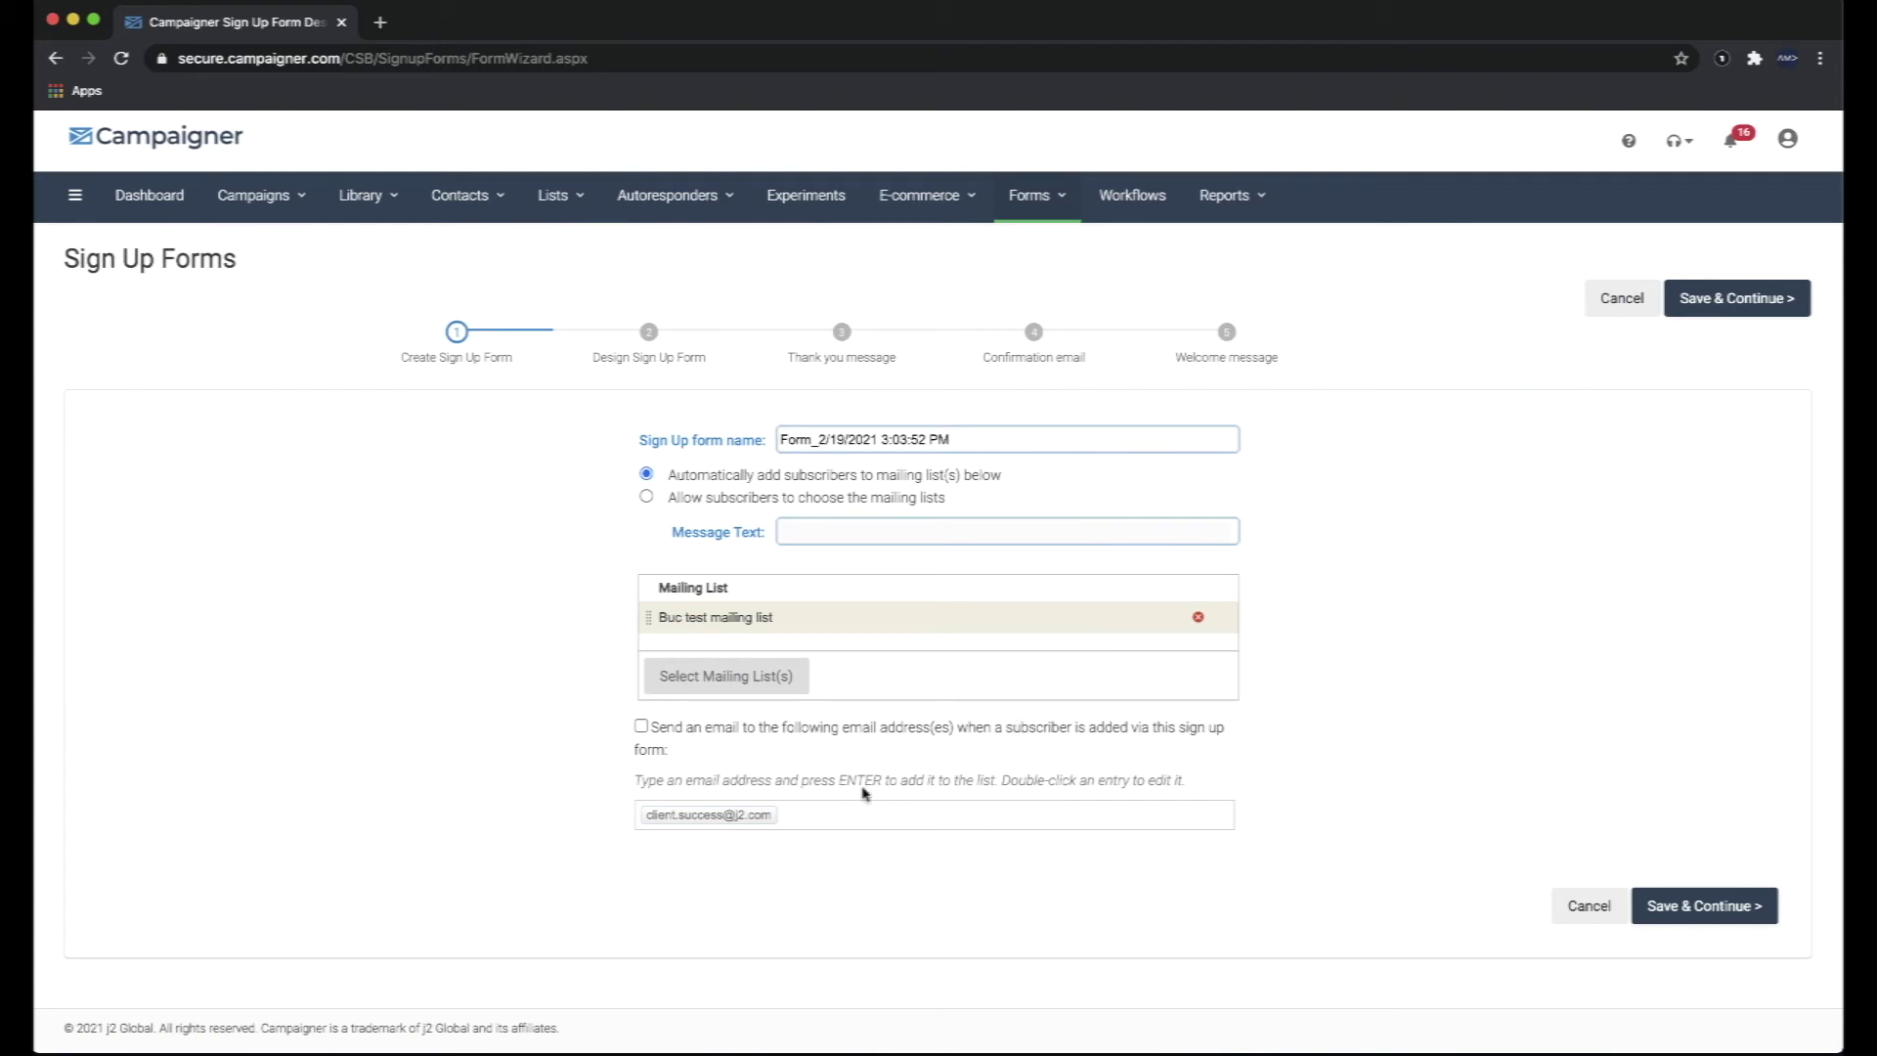
click(1684, 893)
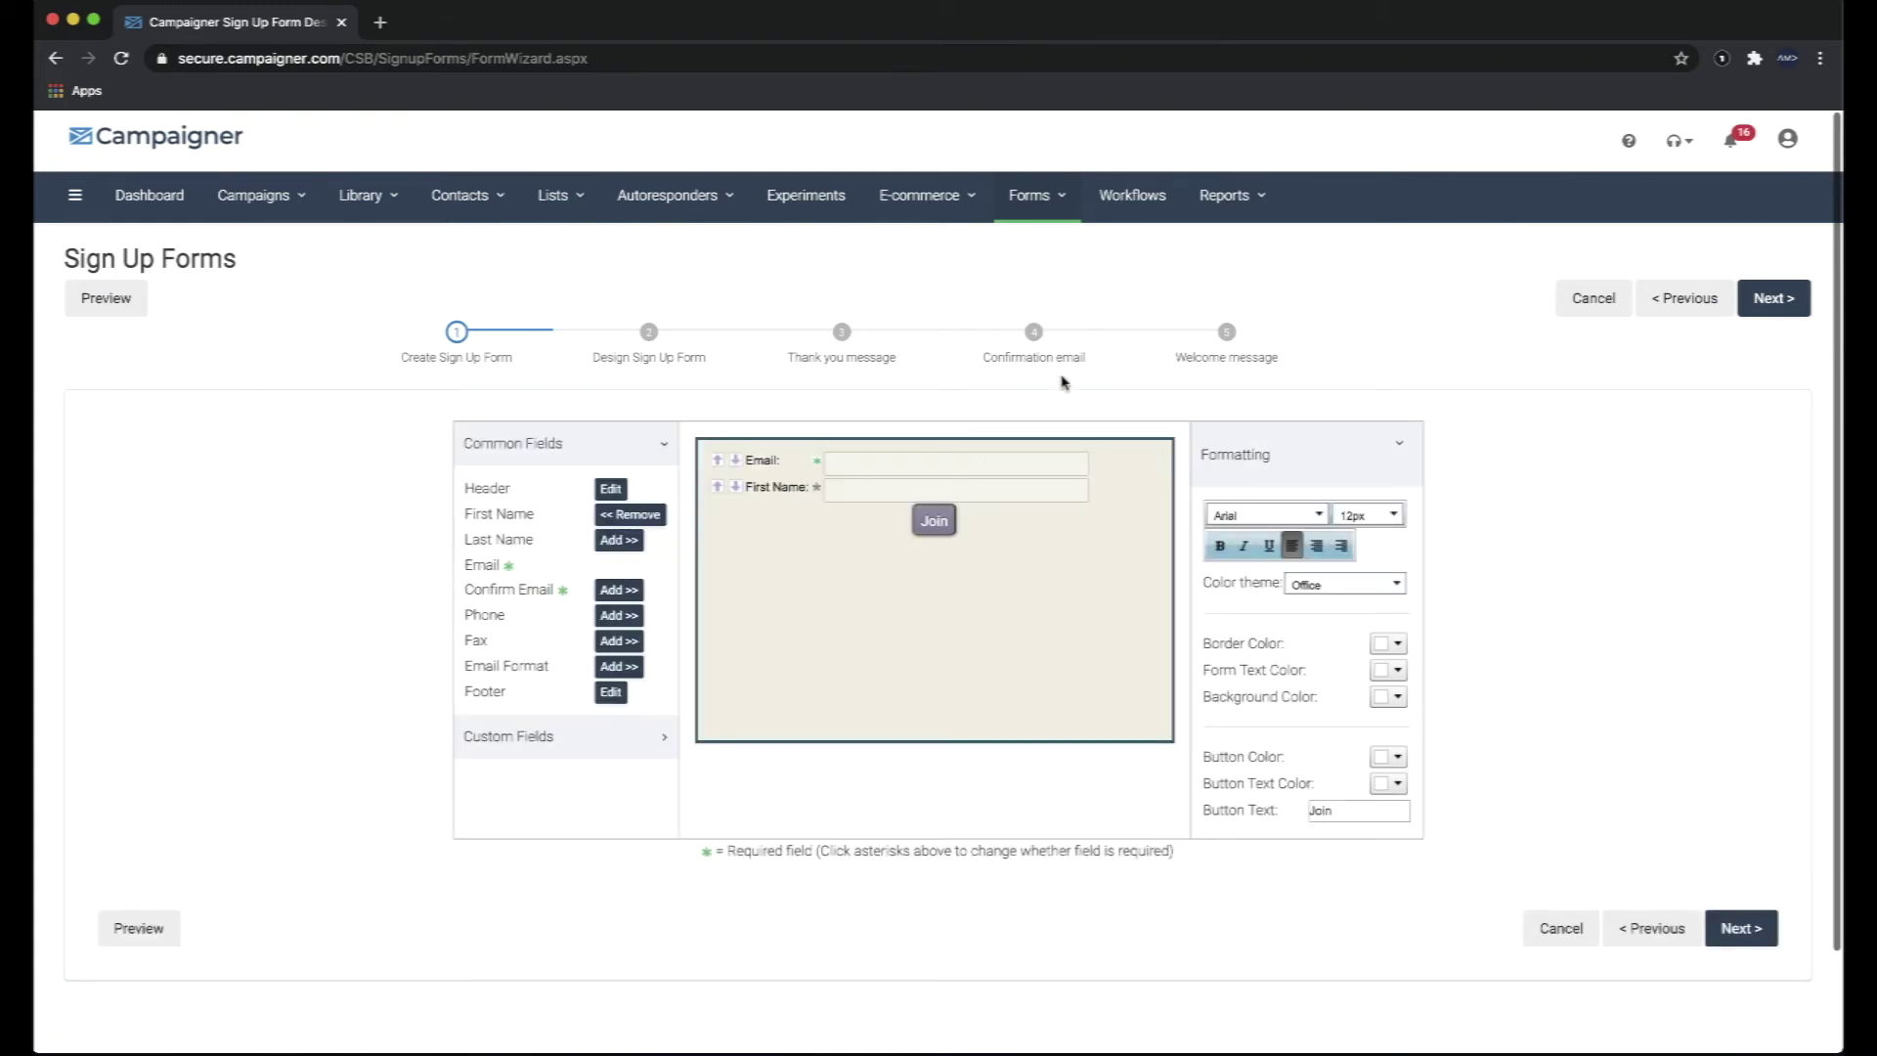
Examine the sign-up form's common fields and formatting options, including the background color setting.
scroll(1293, 735, down, 1)
scroll(1292, 735, down, 1)
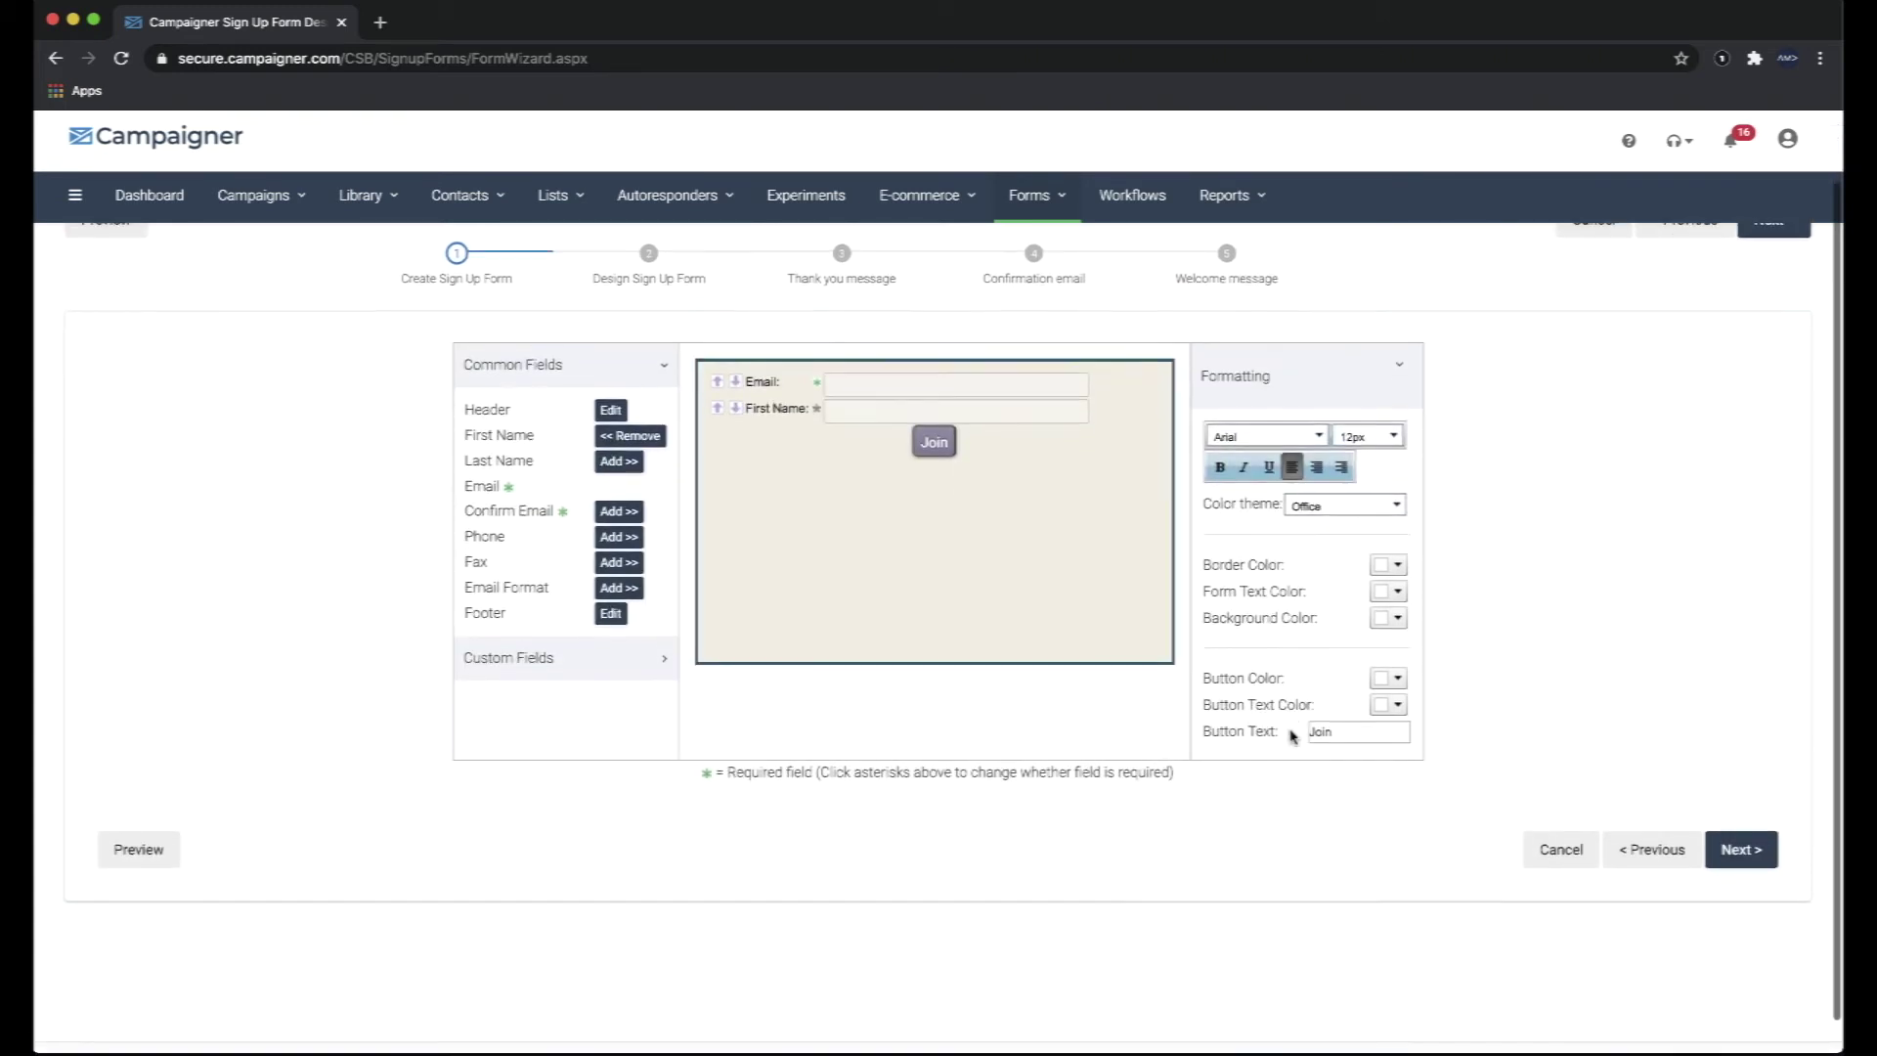
scroll(1293, 735, up, 1)
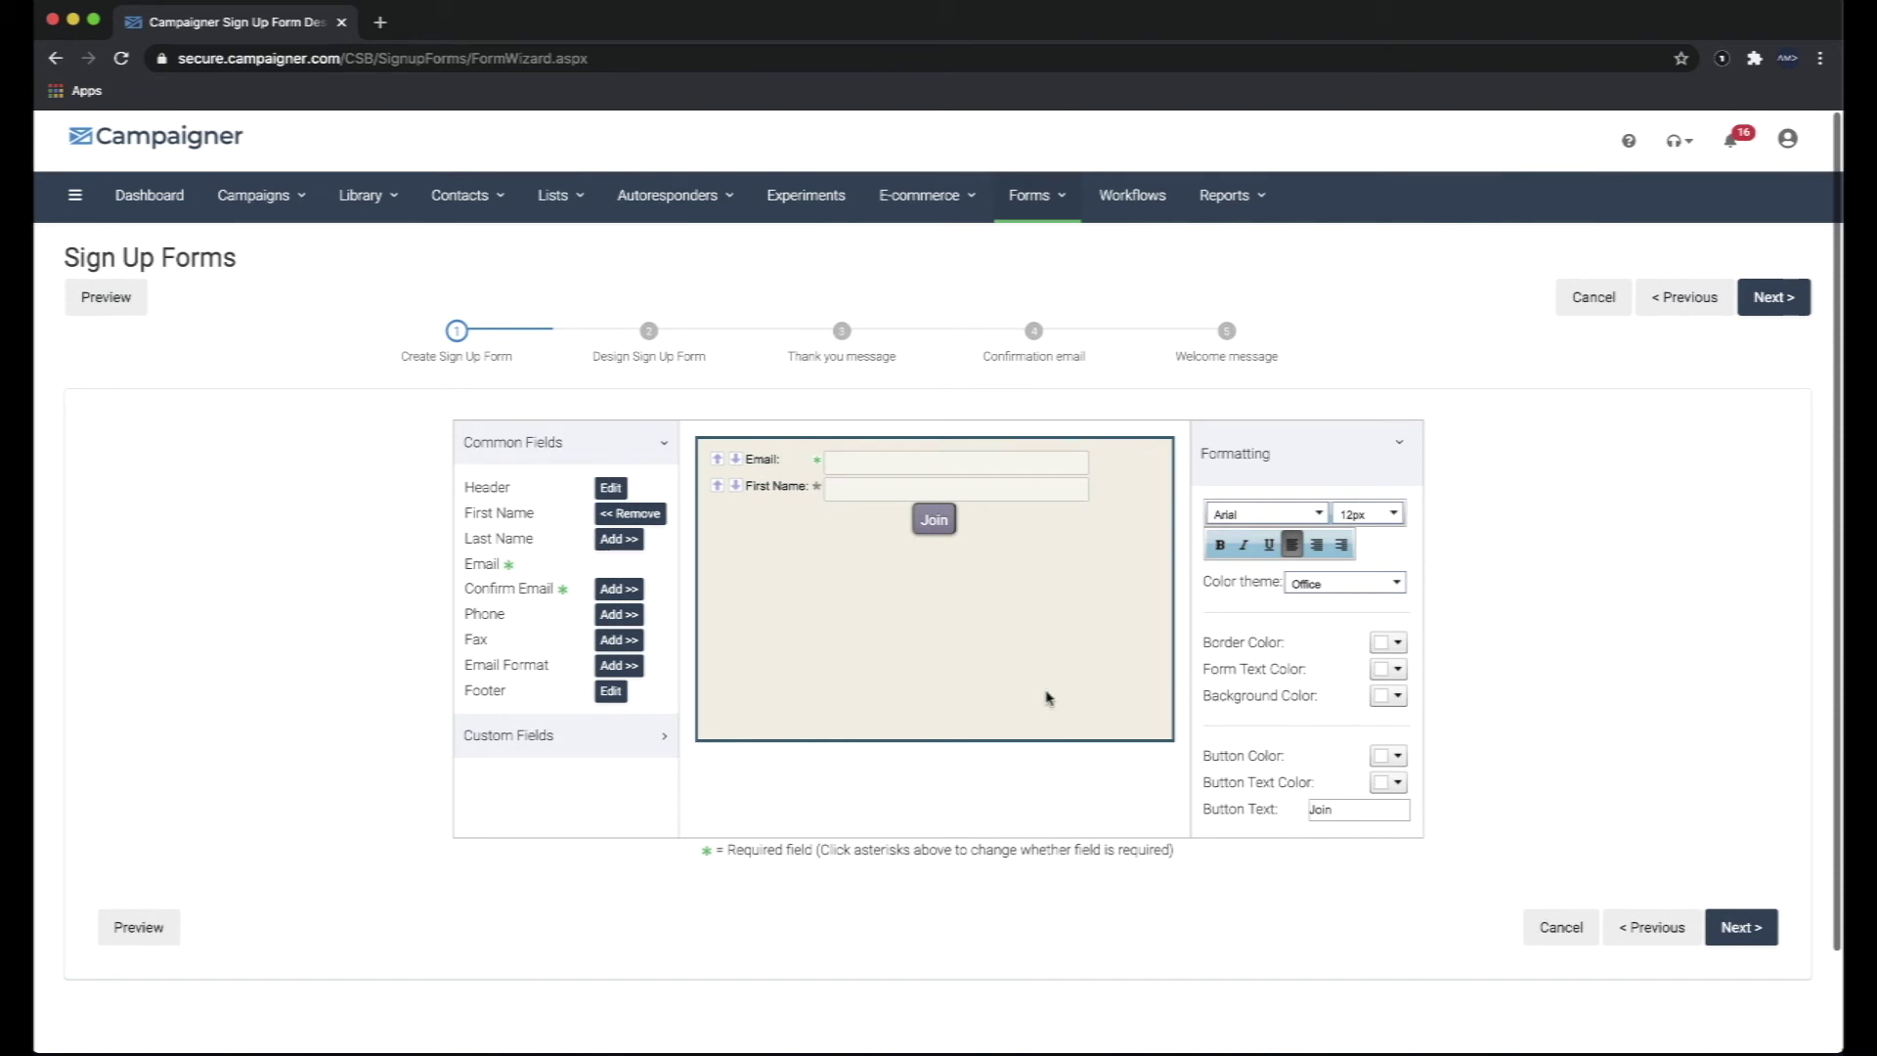
click(1379, 696)
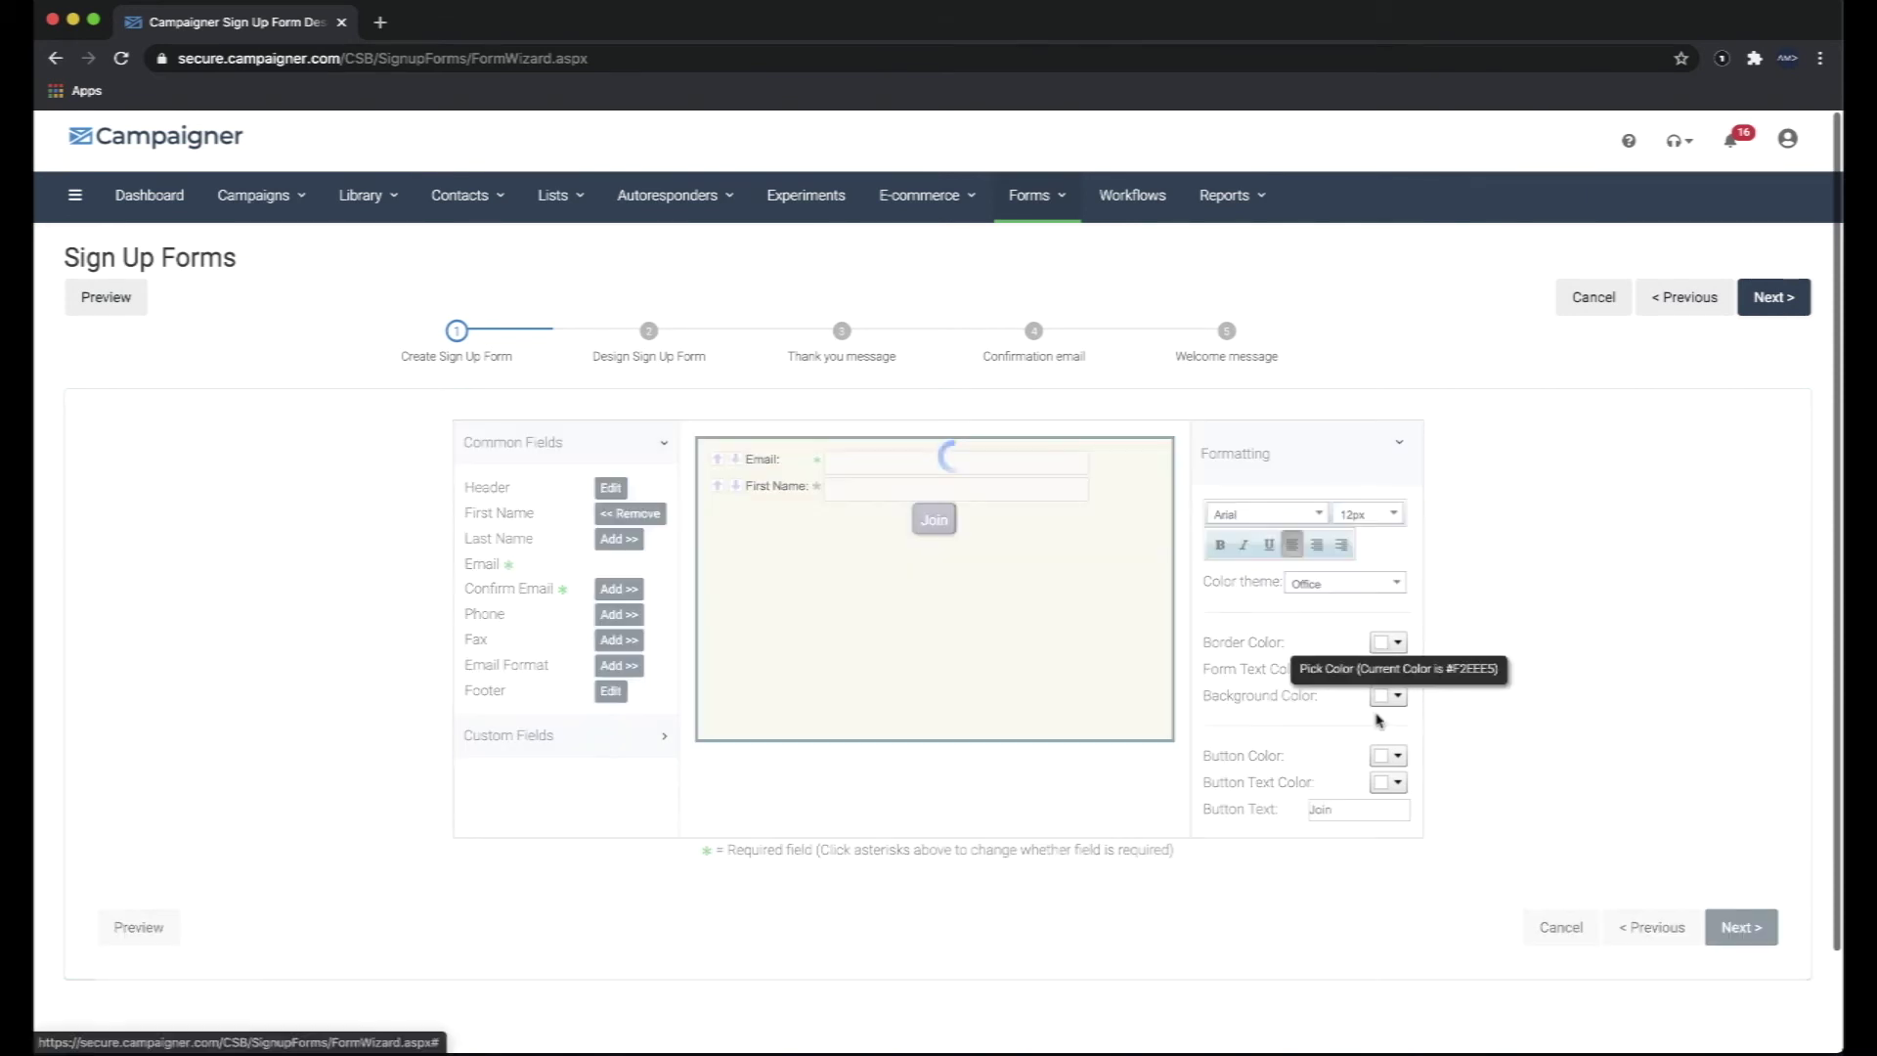
Accept the sign-up form's design, default thank-you message and default confirmation email, continuing to the welcome message.
click(1742, 927)
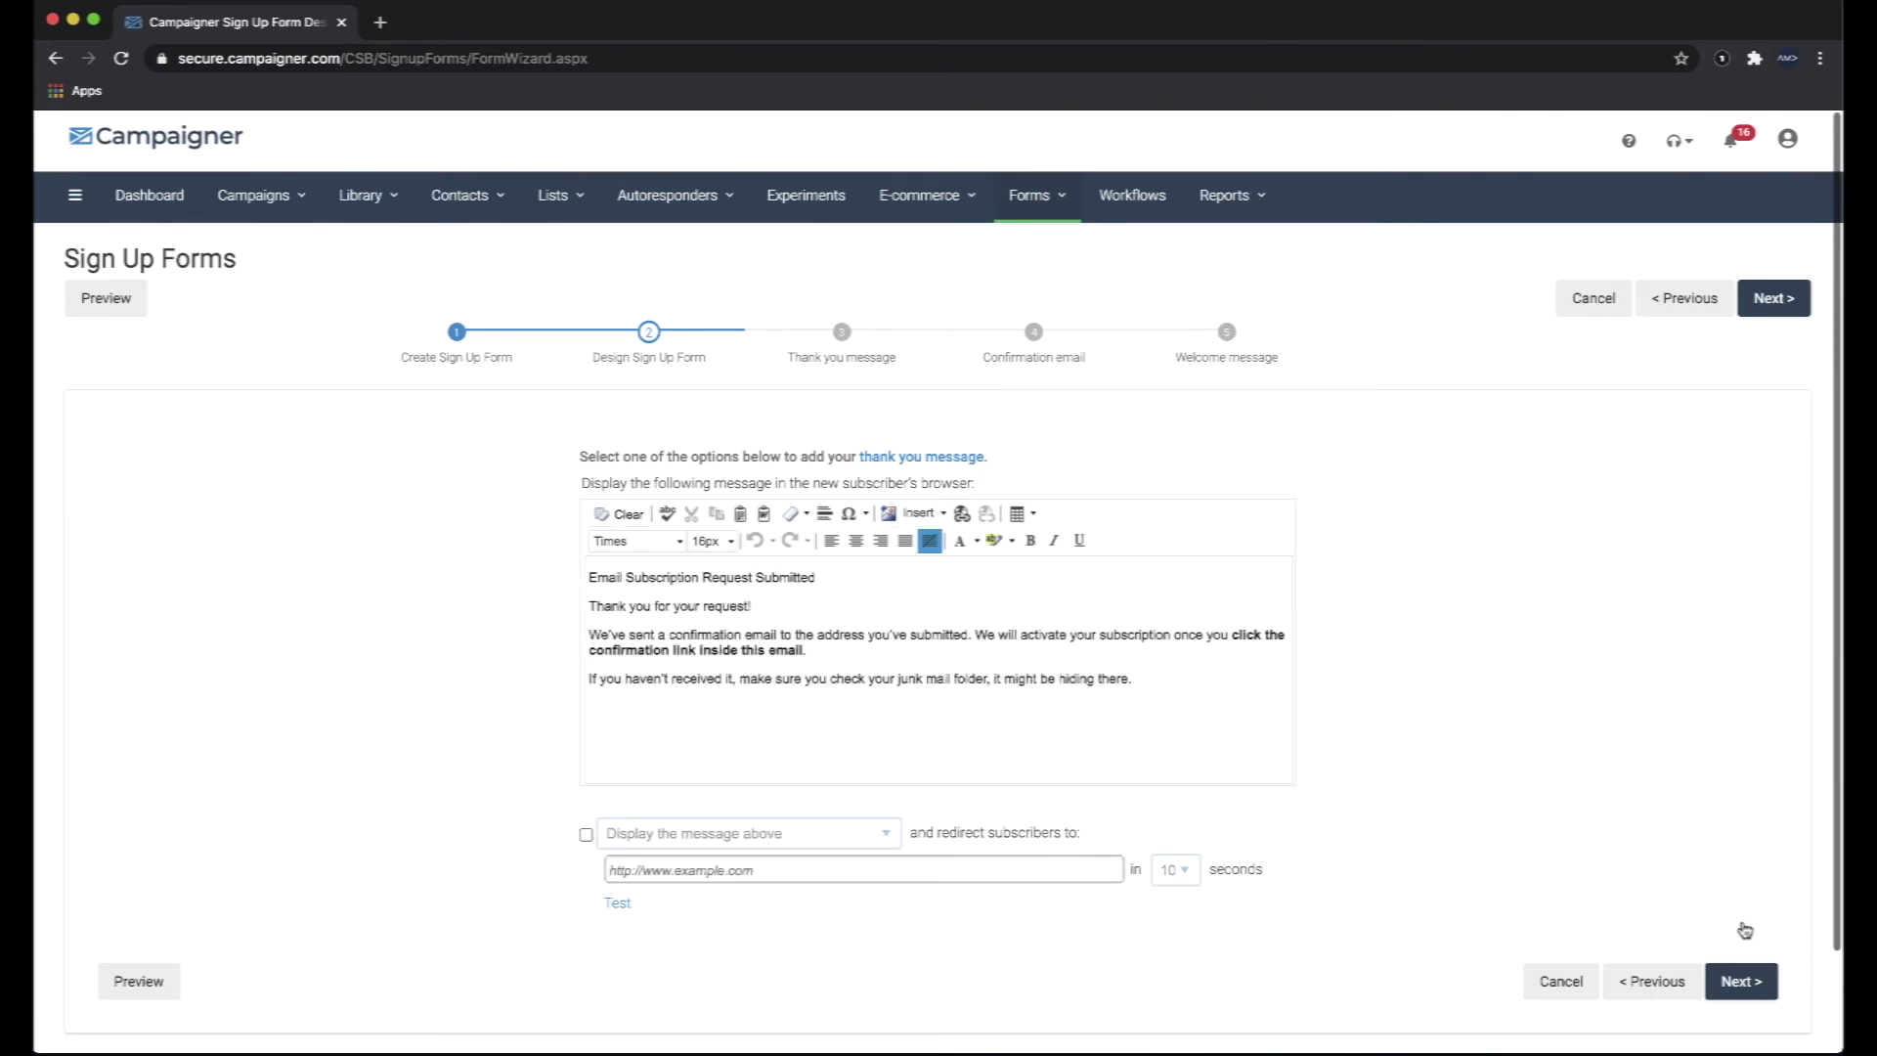
click(1741, 987)
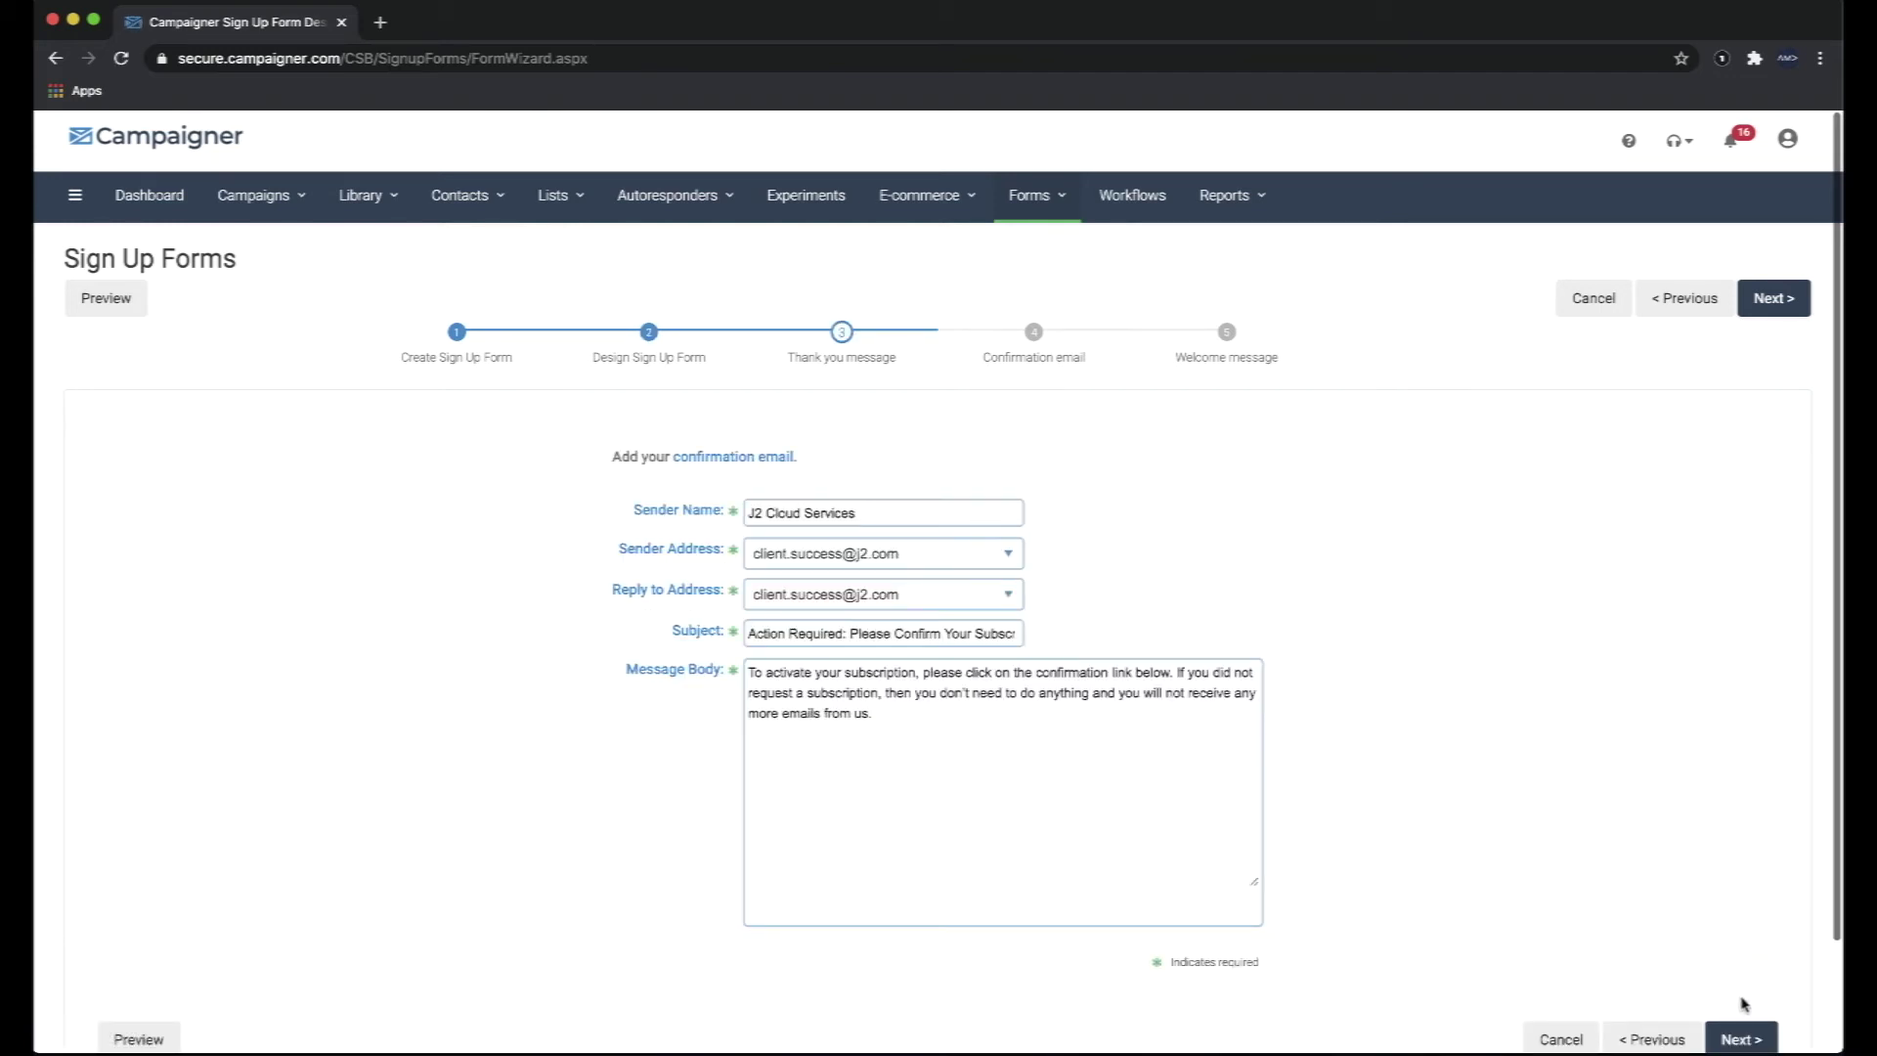
click(1732, 1039)
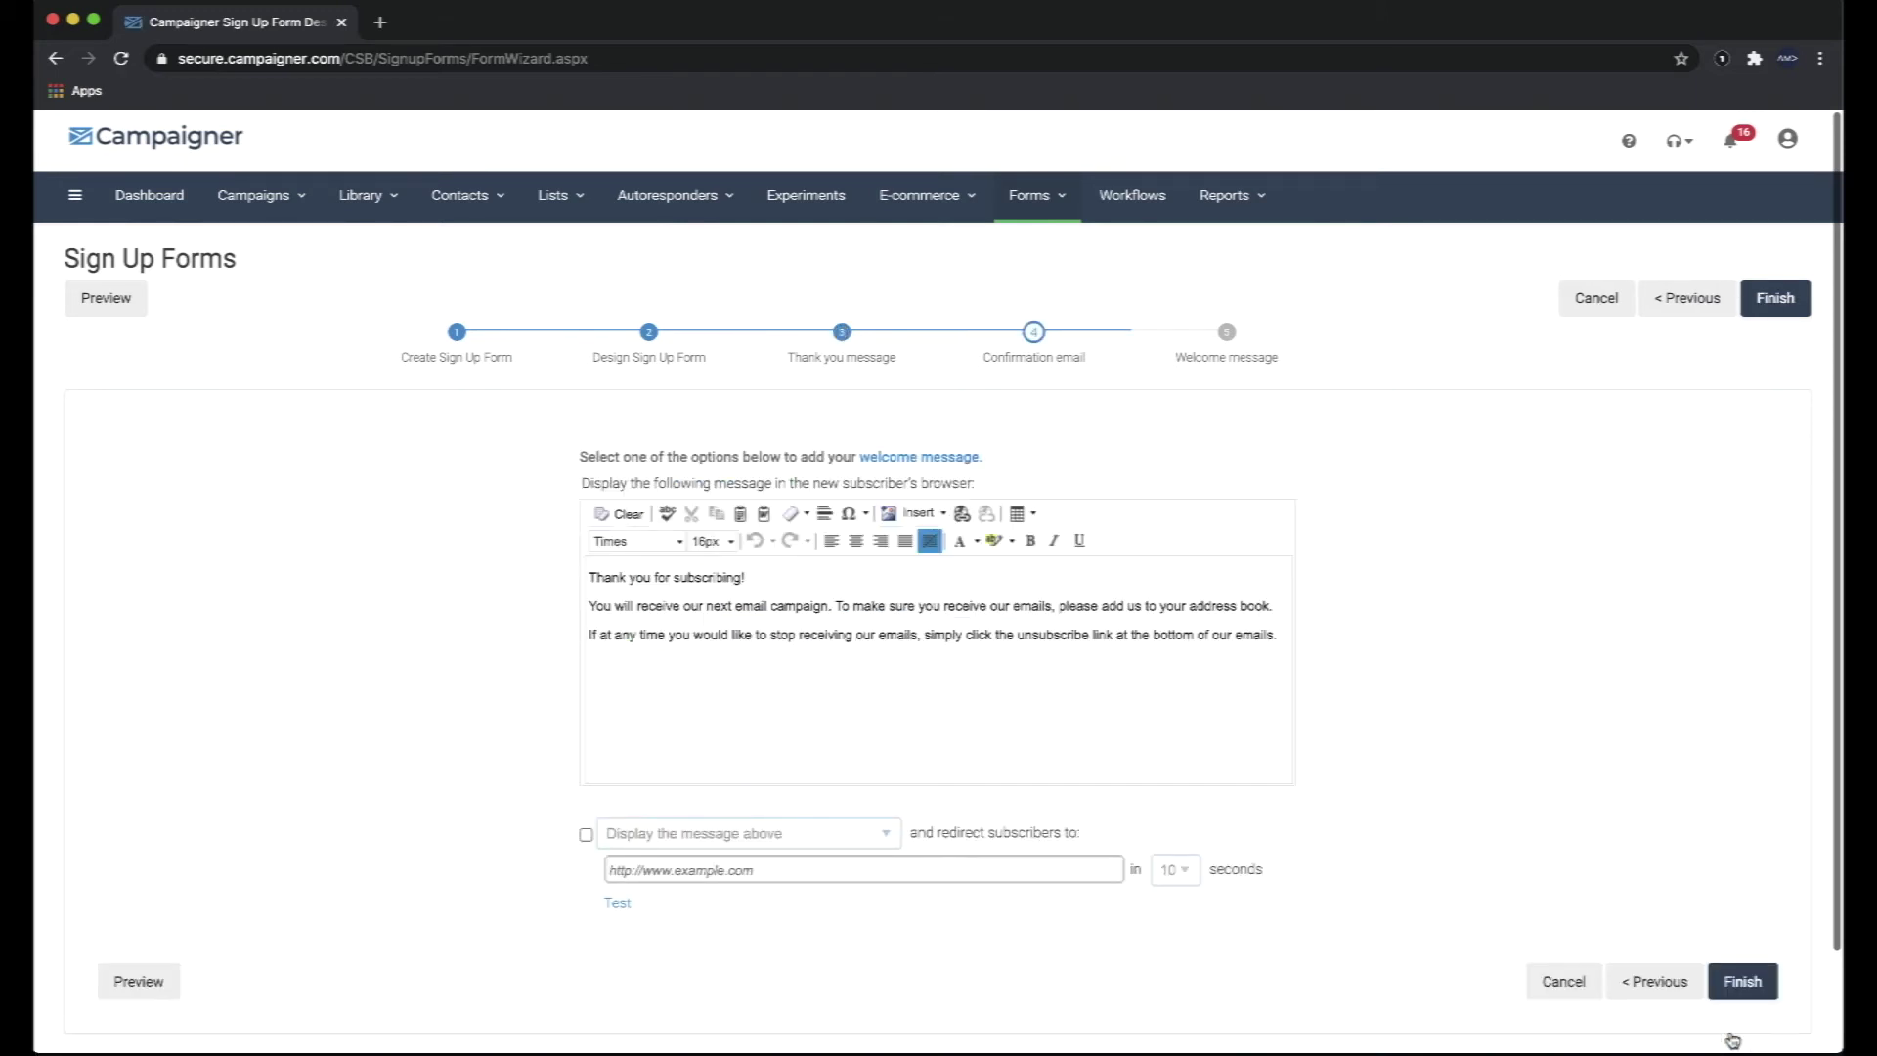
Finish the sign-up form with the default welcome message and highlight its iframe embed code.
click(1777, 307)
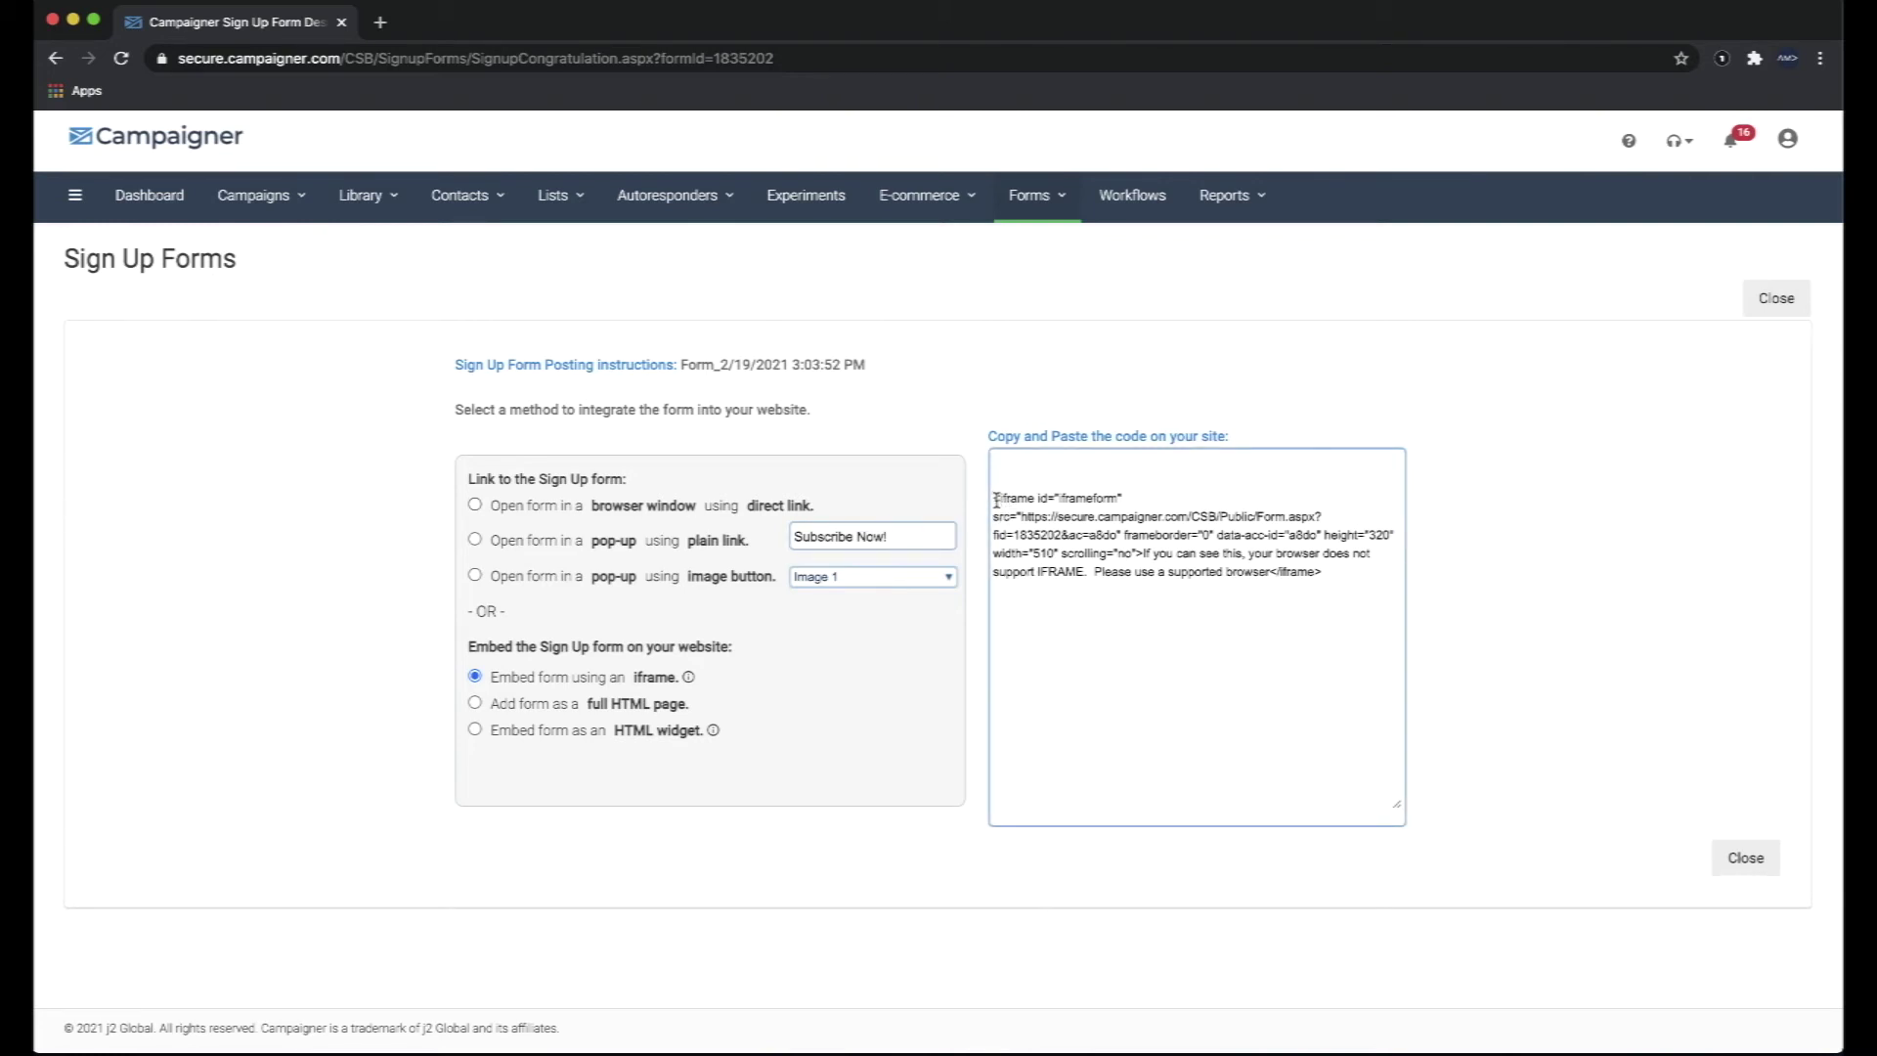
drag(996, 500, 1326, 594)
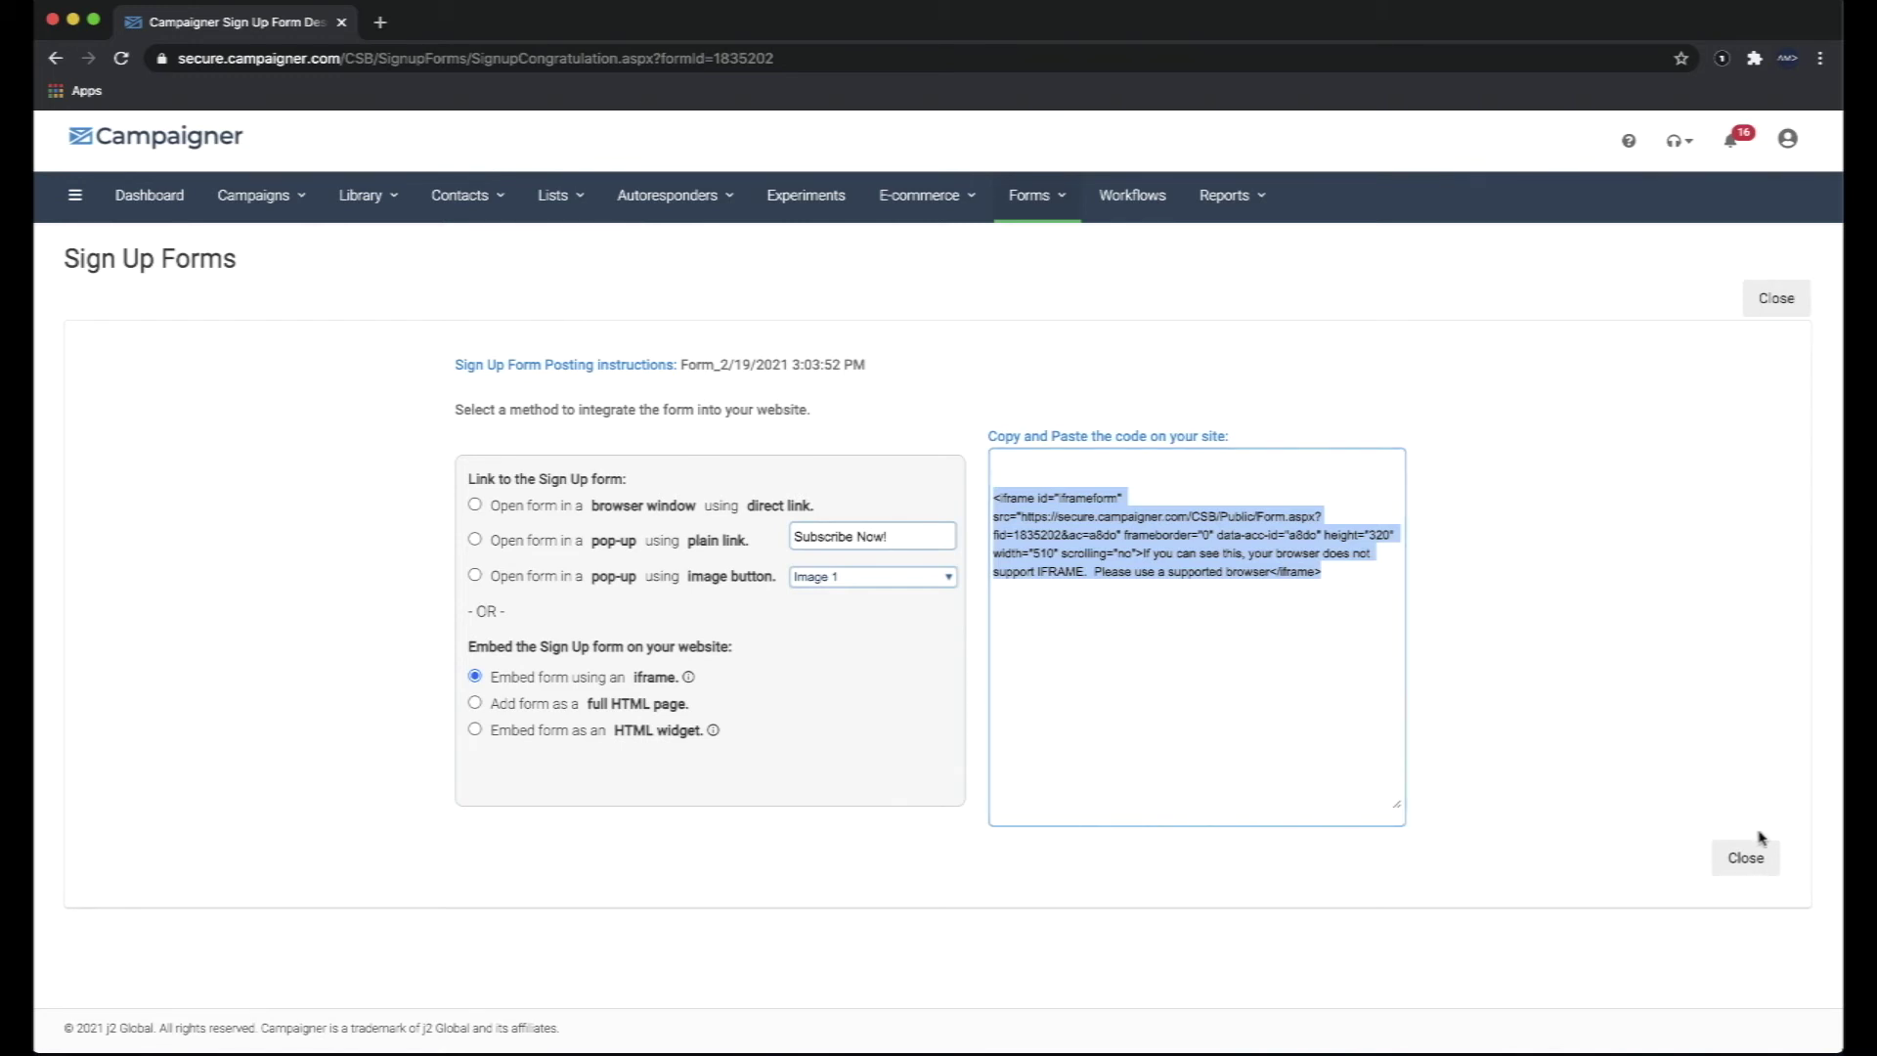
click(1557, 759)
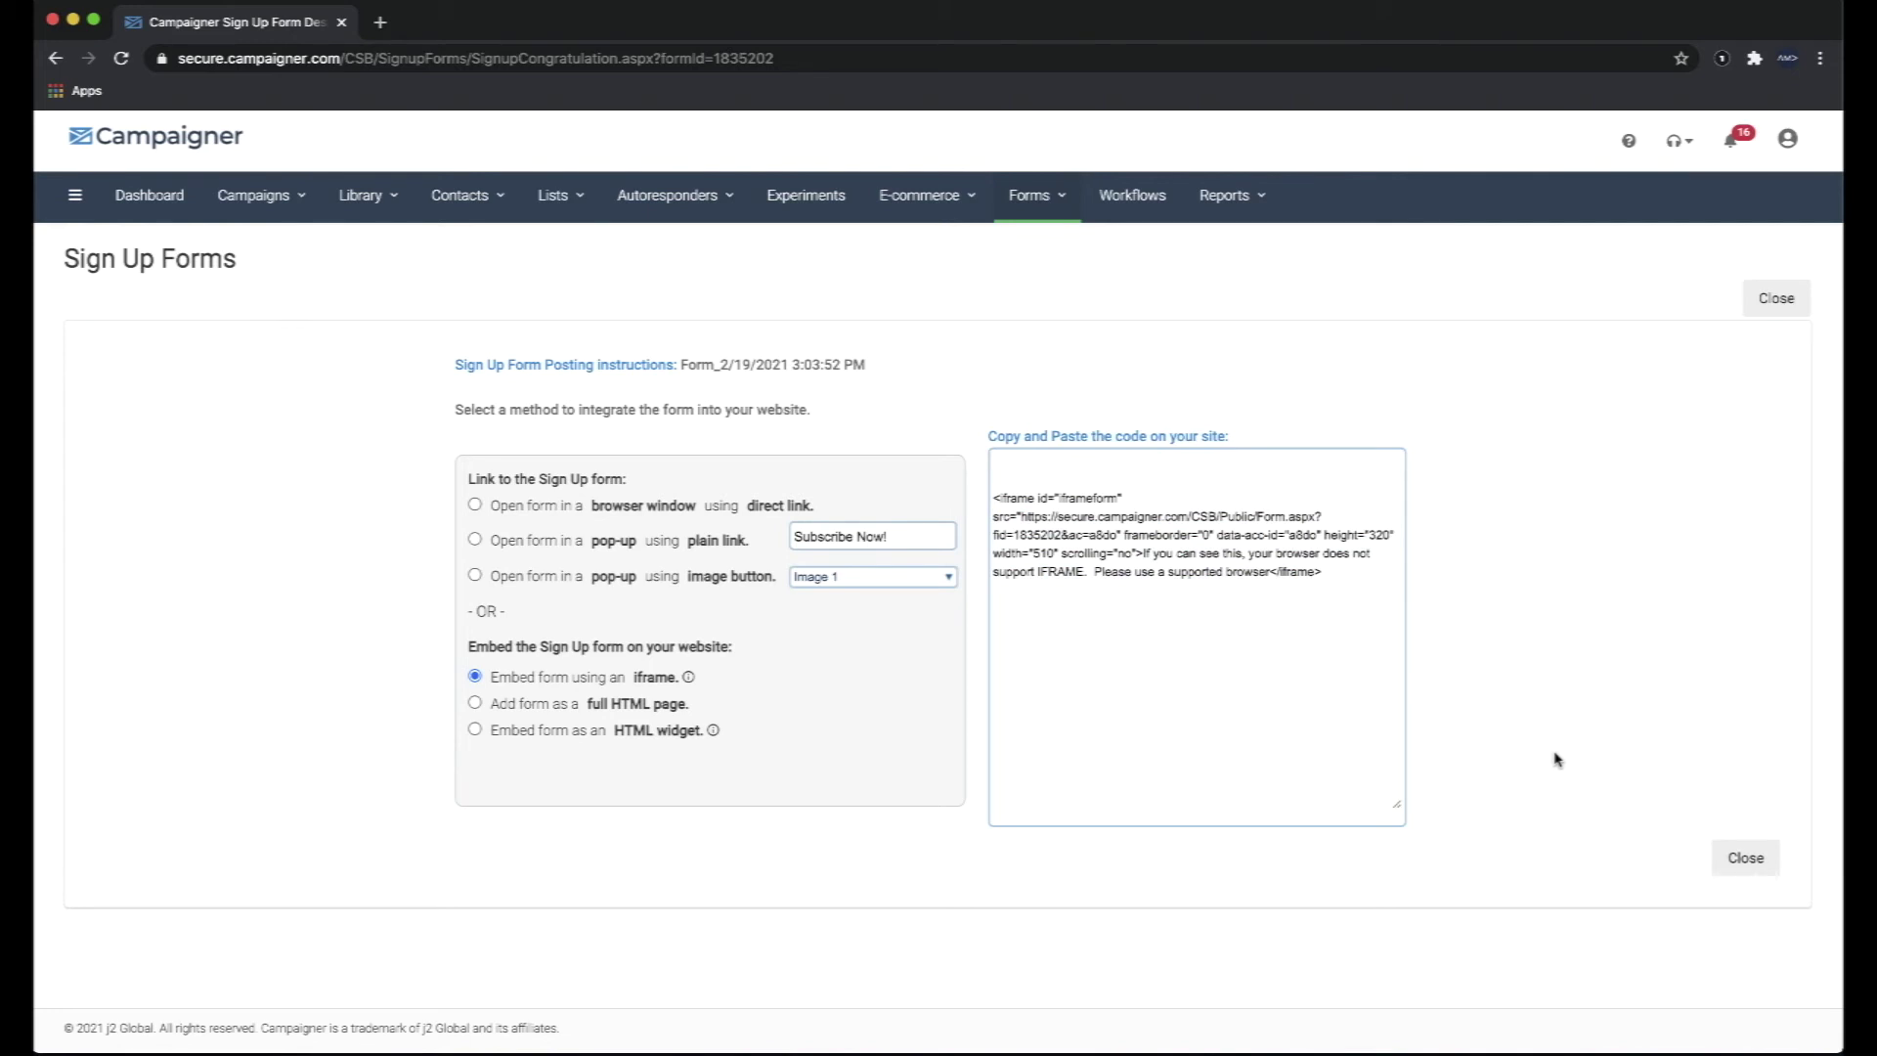
Open the Sample Demo Nurture Workflow from the workflows list for editing in the workflow editor.
click(1134, 208)
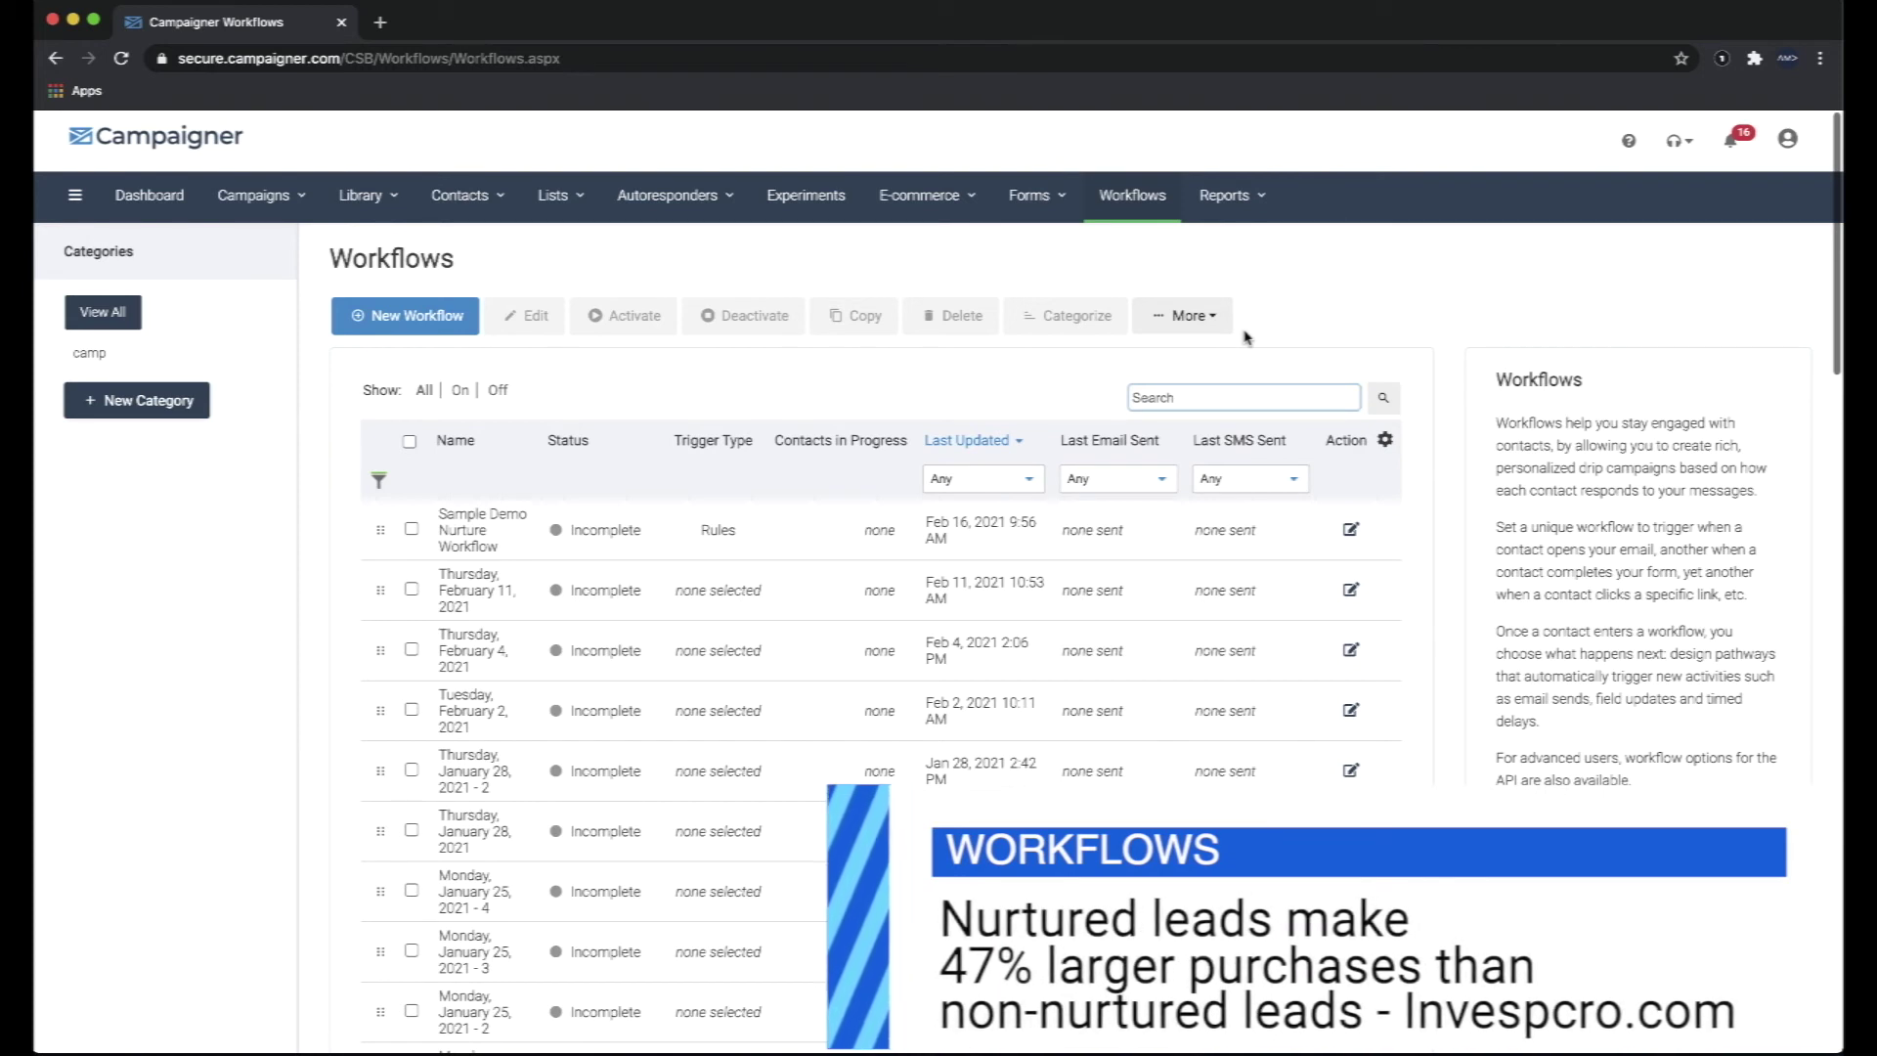
click(471, 538)
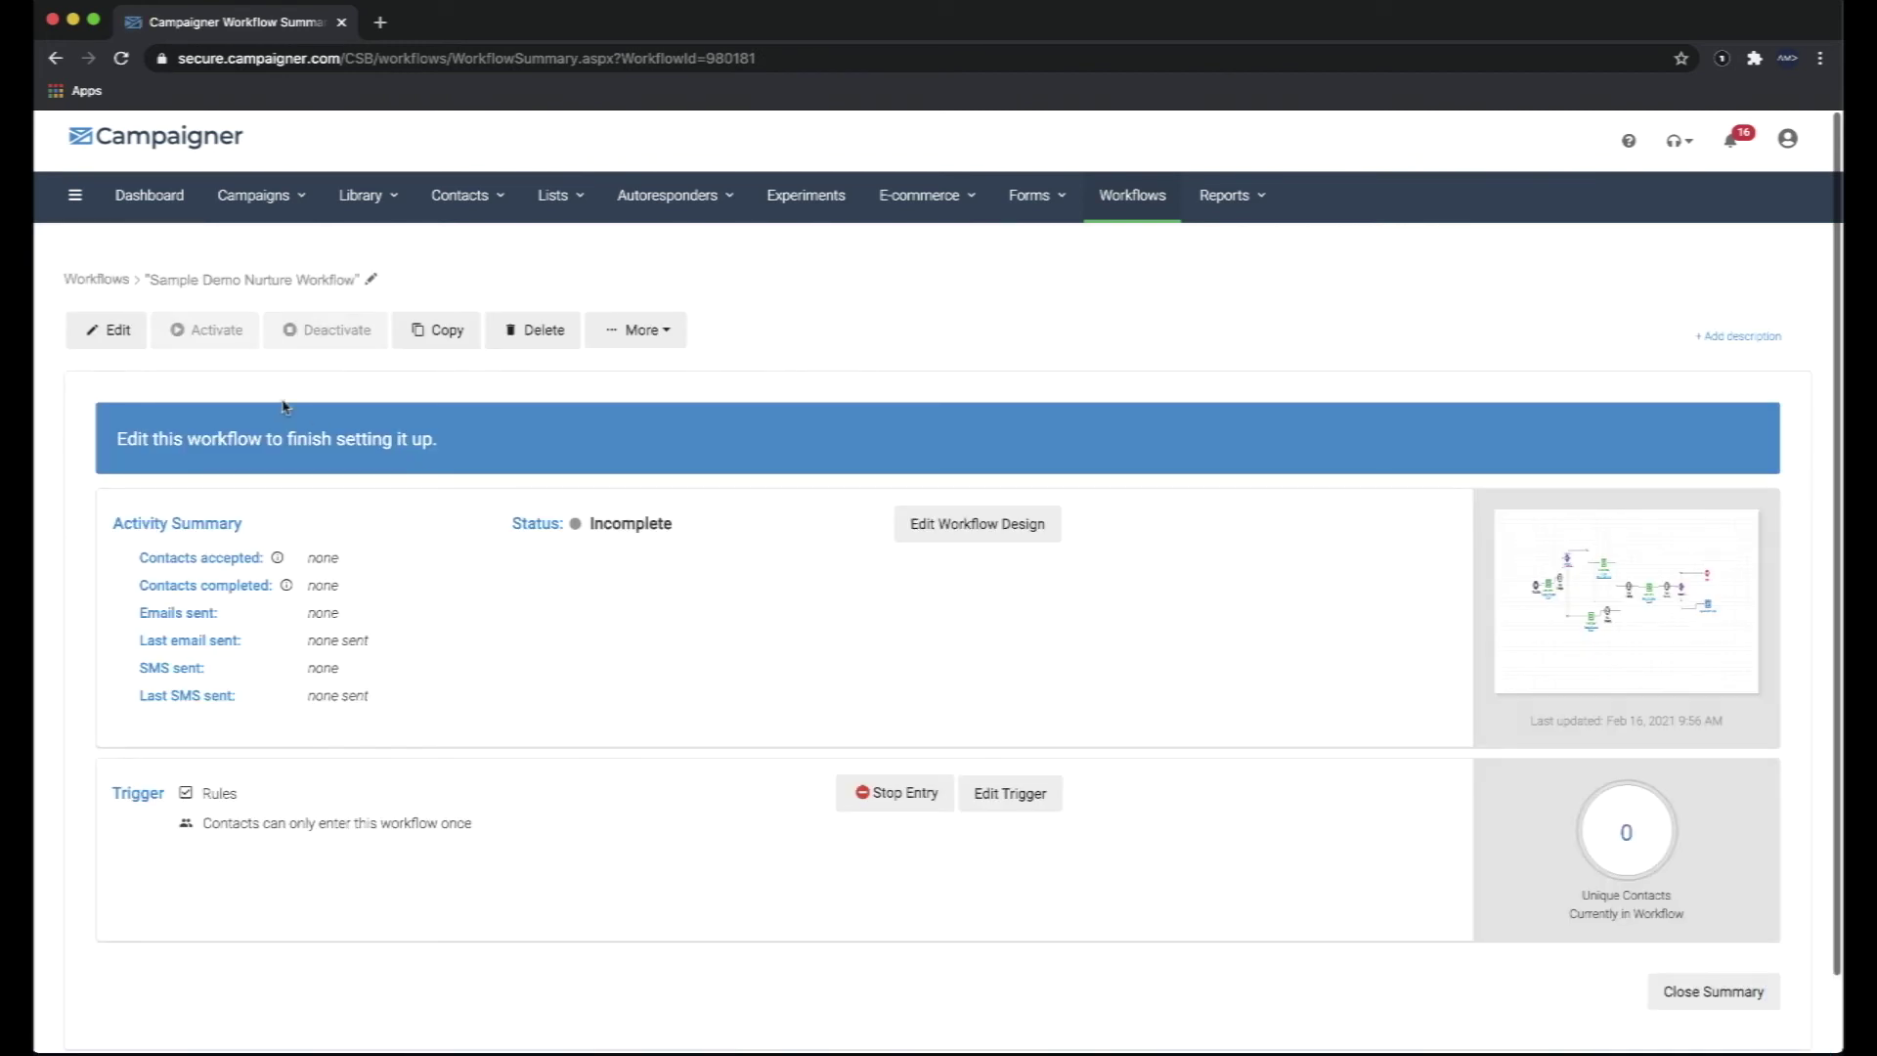
click(117, 337)
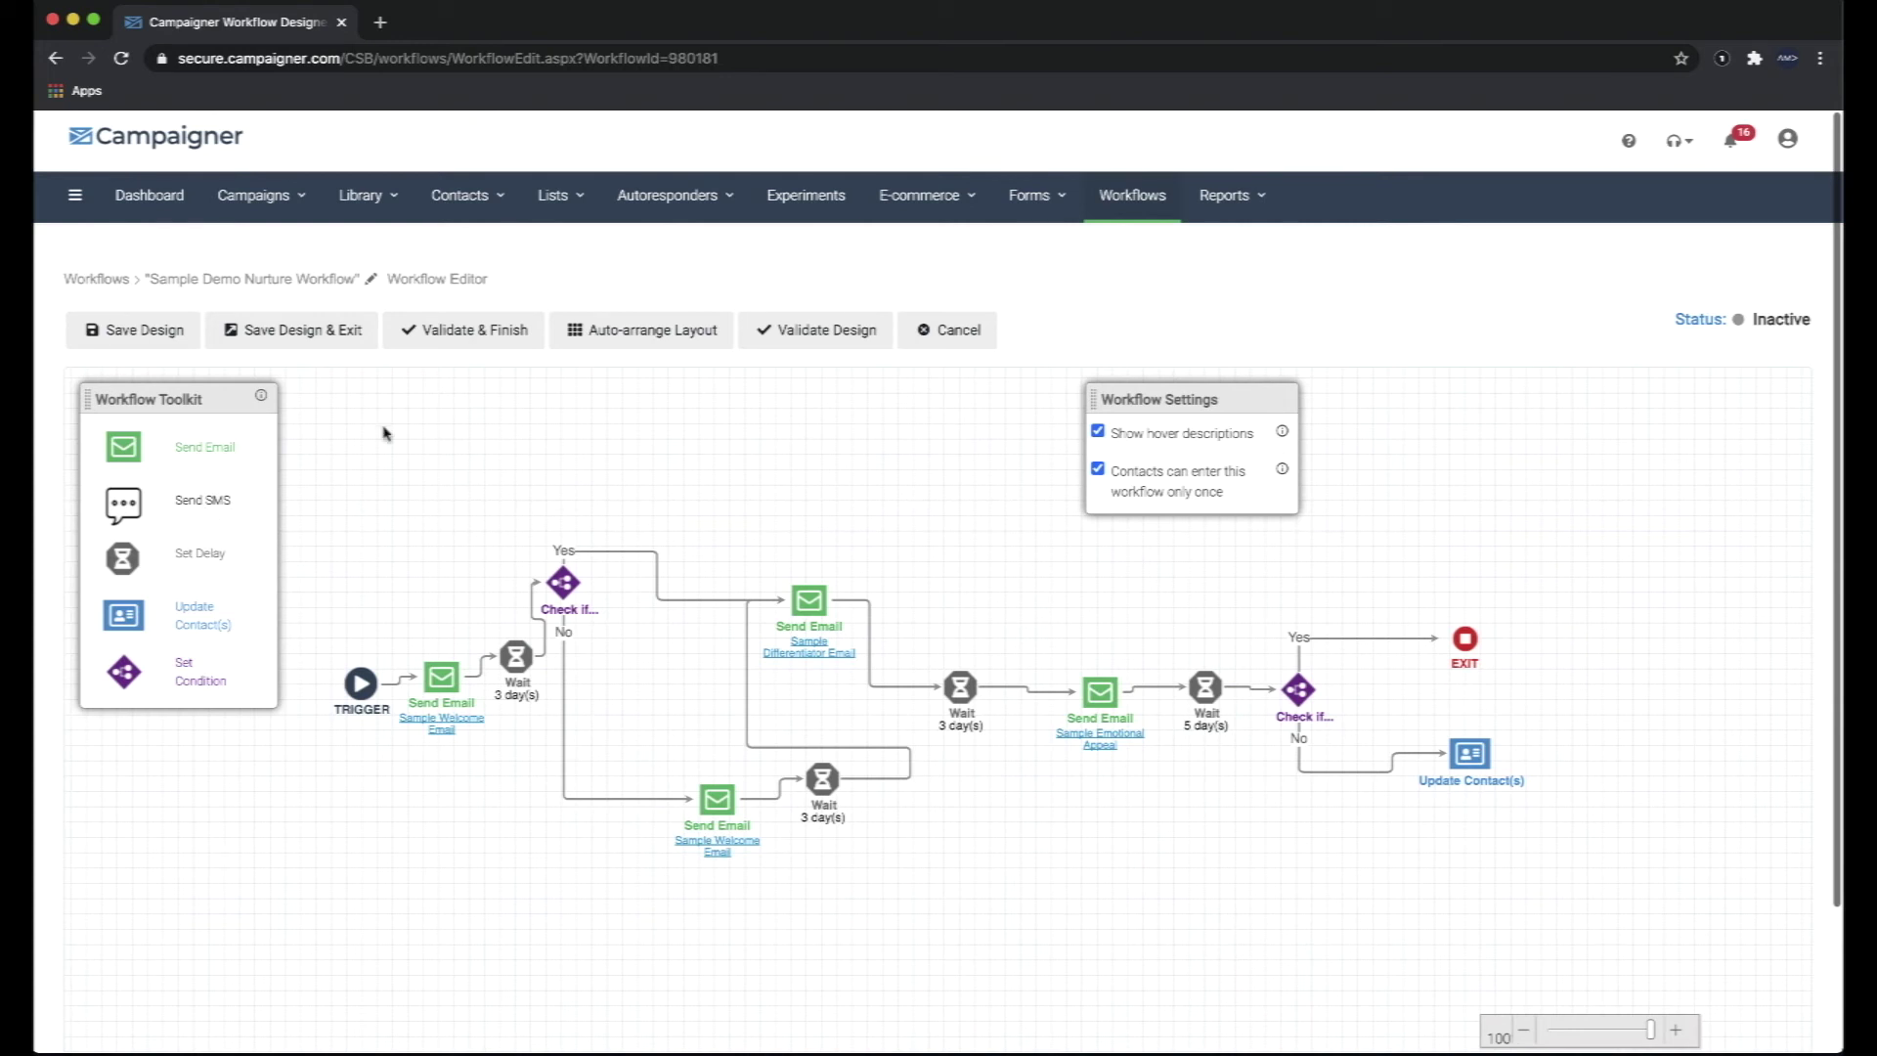
Review the workflow trigger's filter types and accept the List Membership rule for contacts added to Campaigner example list.
mouse_move(637, 555)
mouse_move(360, 711)
click(360, 684)
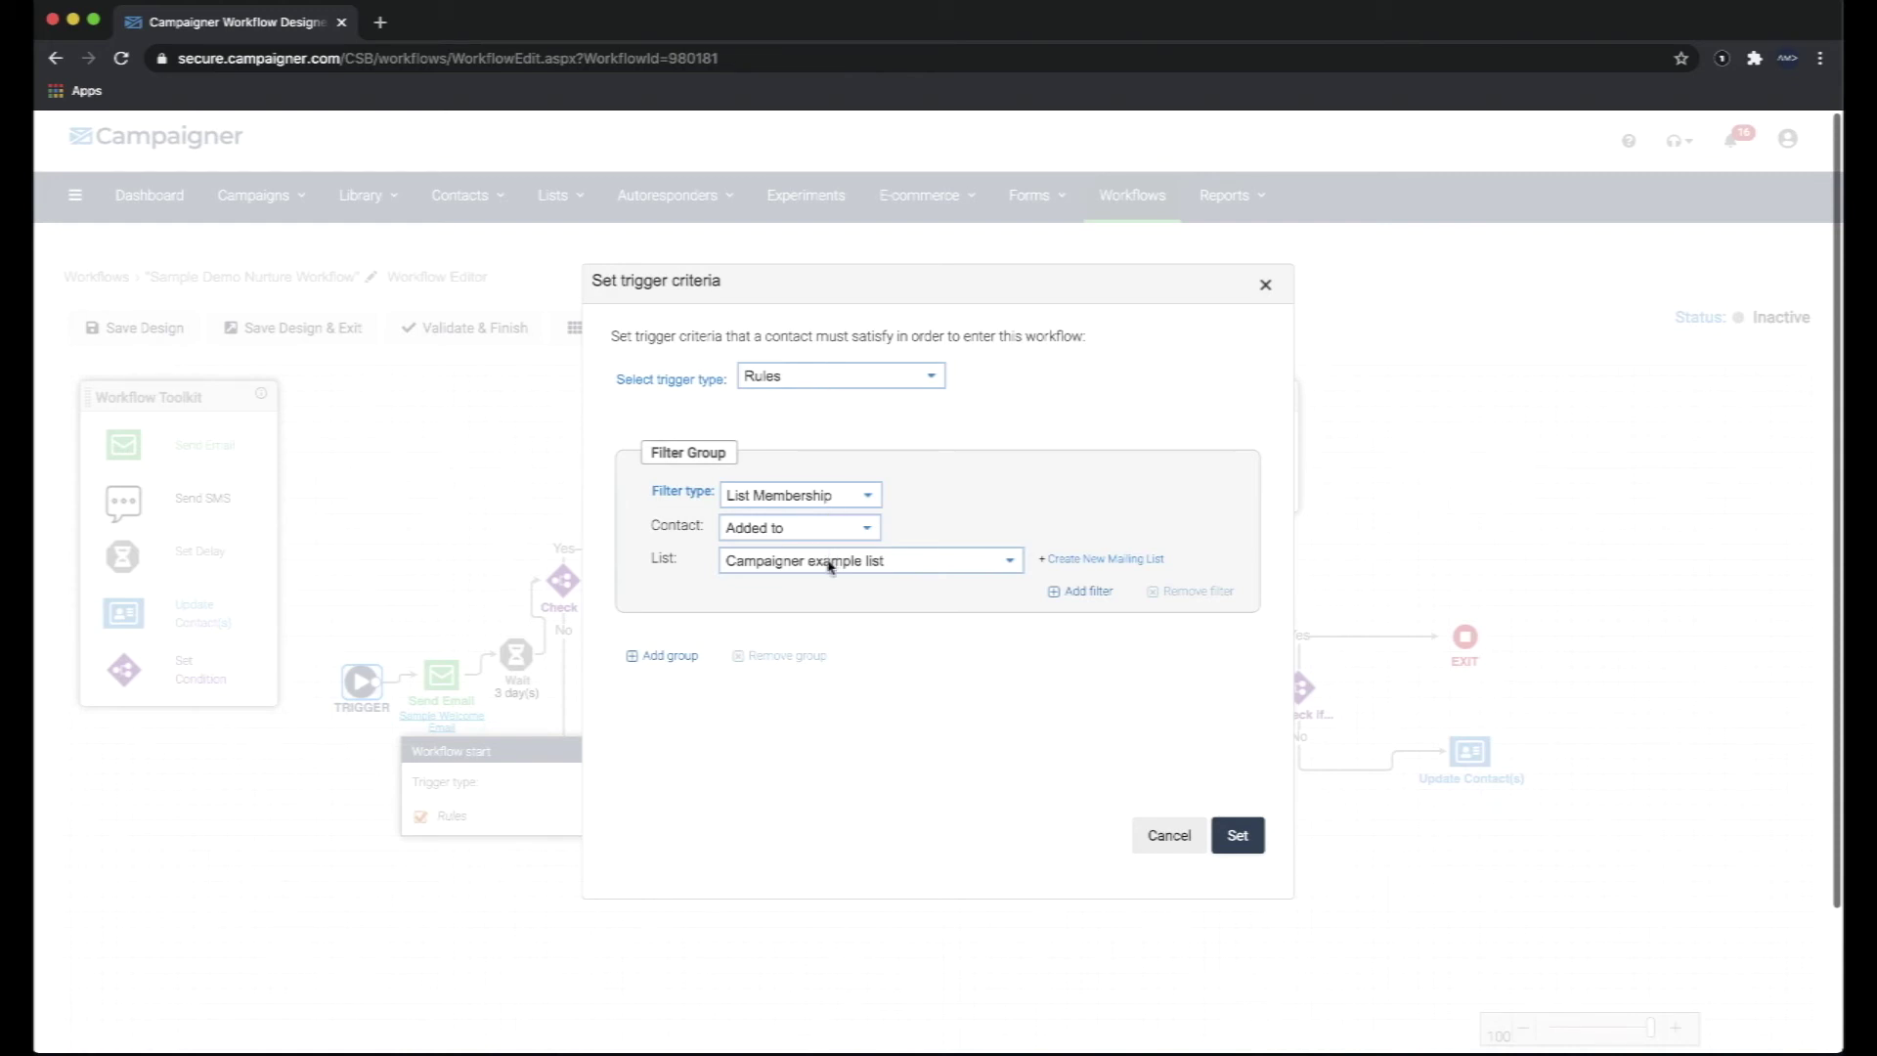
click(810, 499)
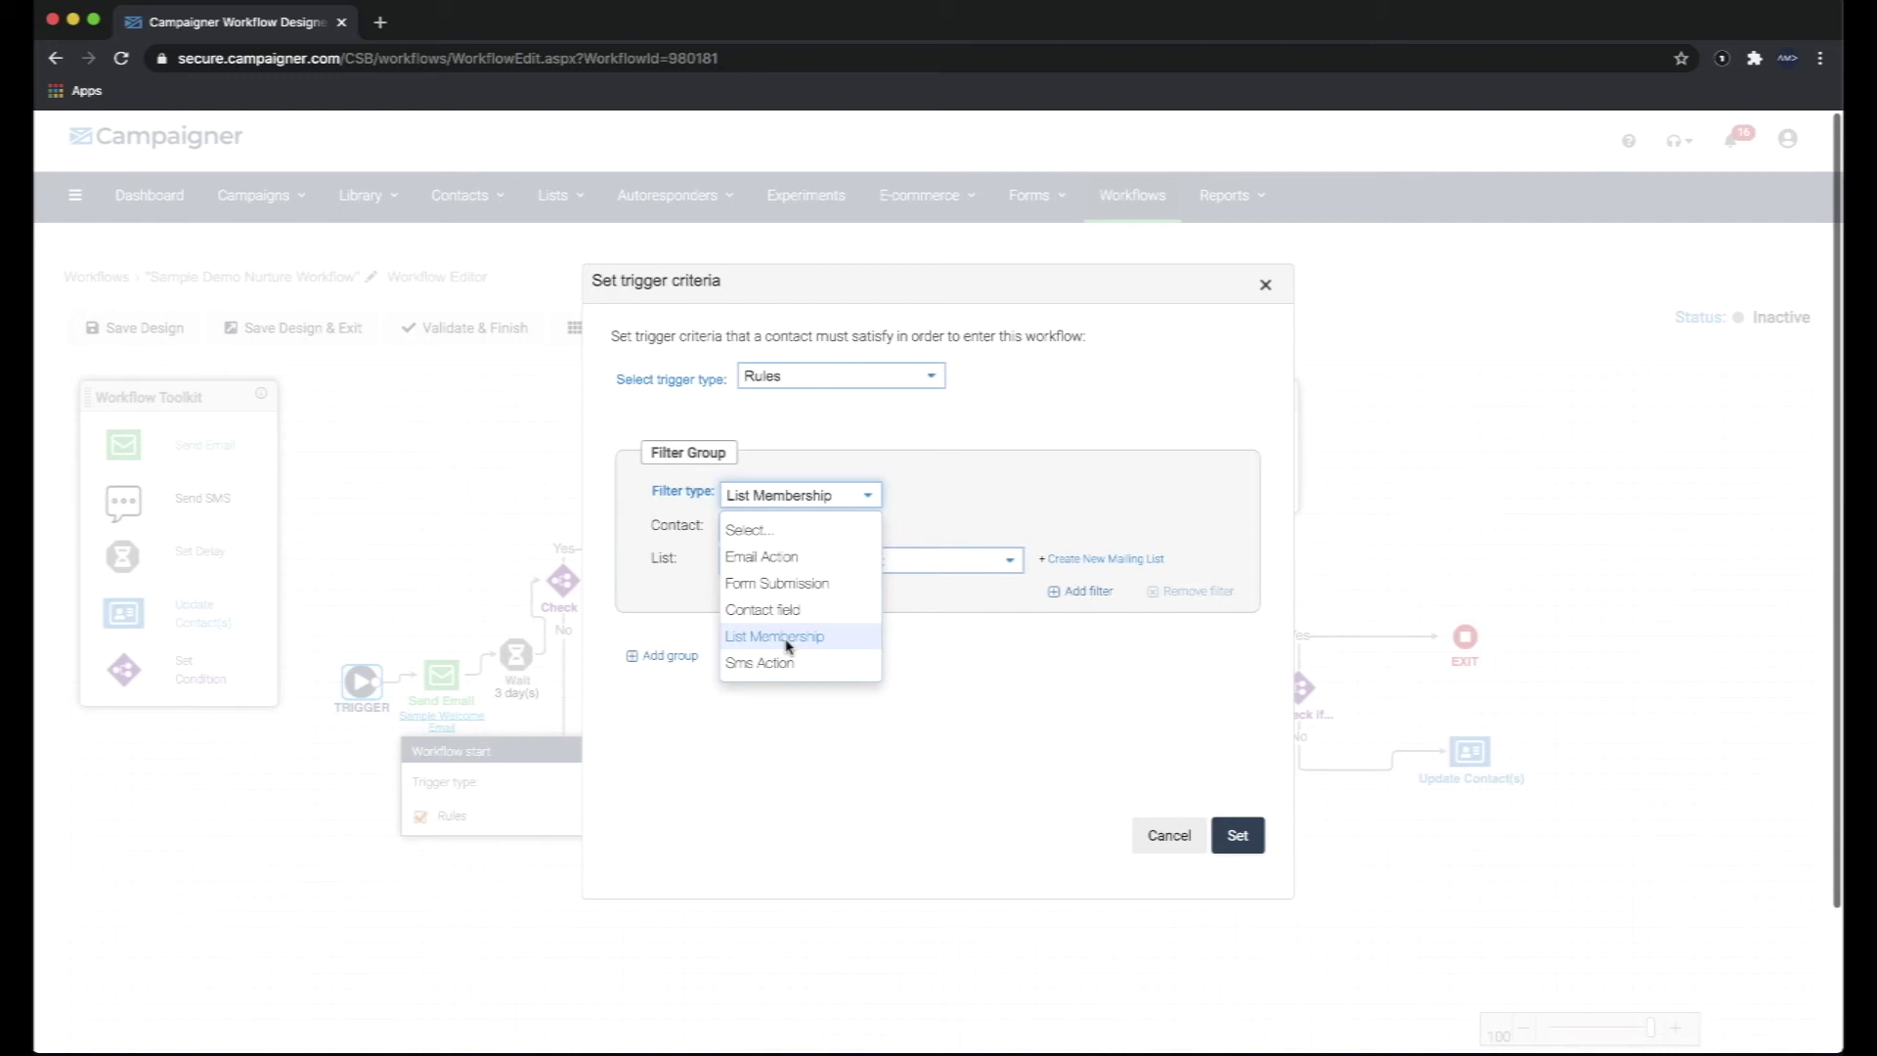
click(932, 473)
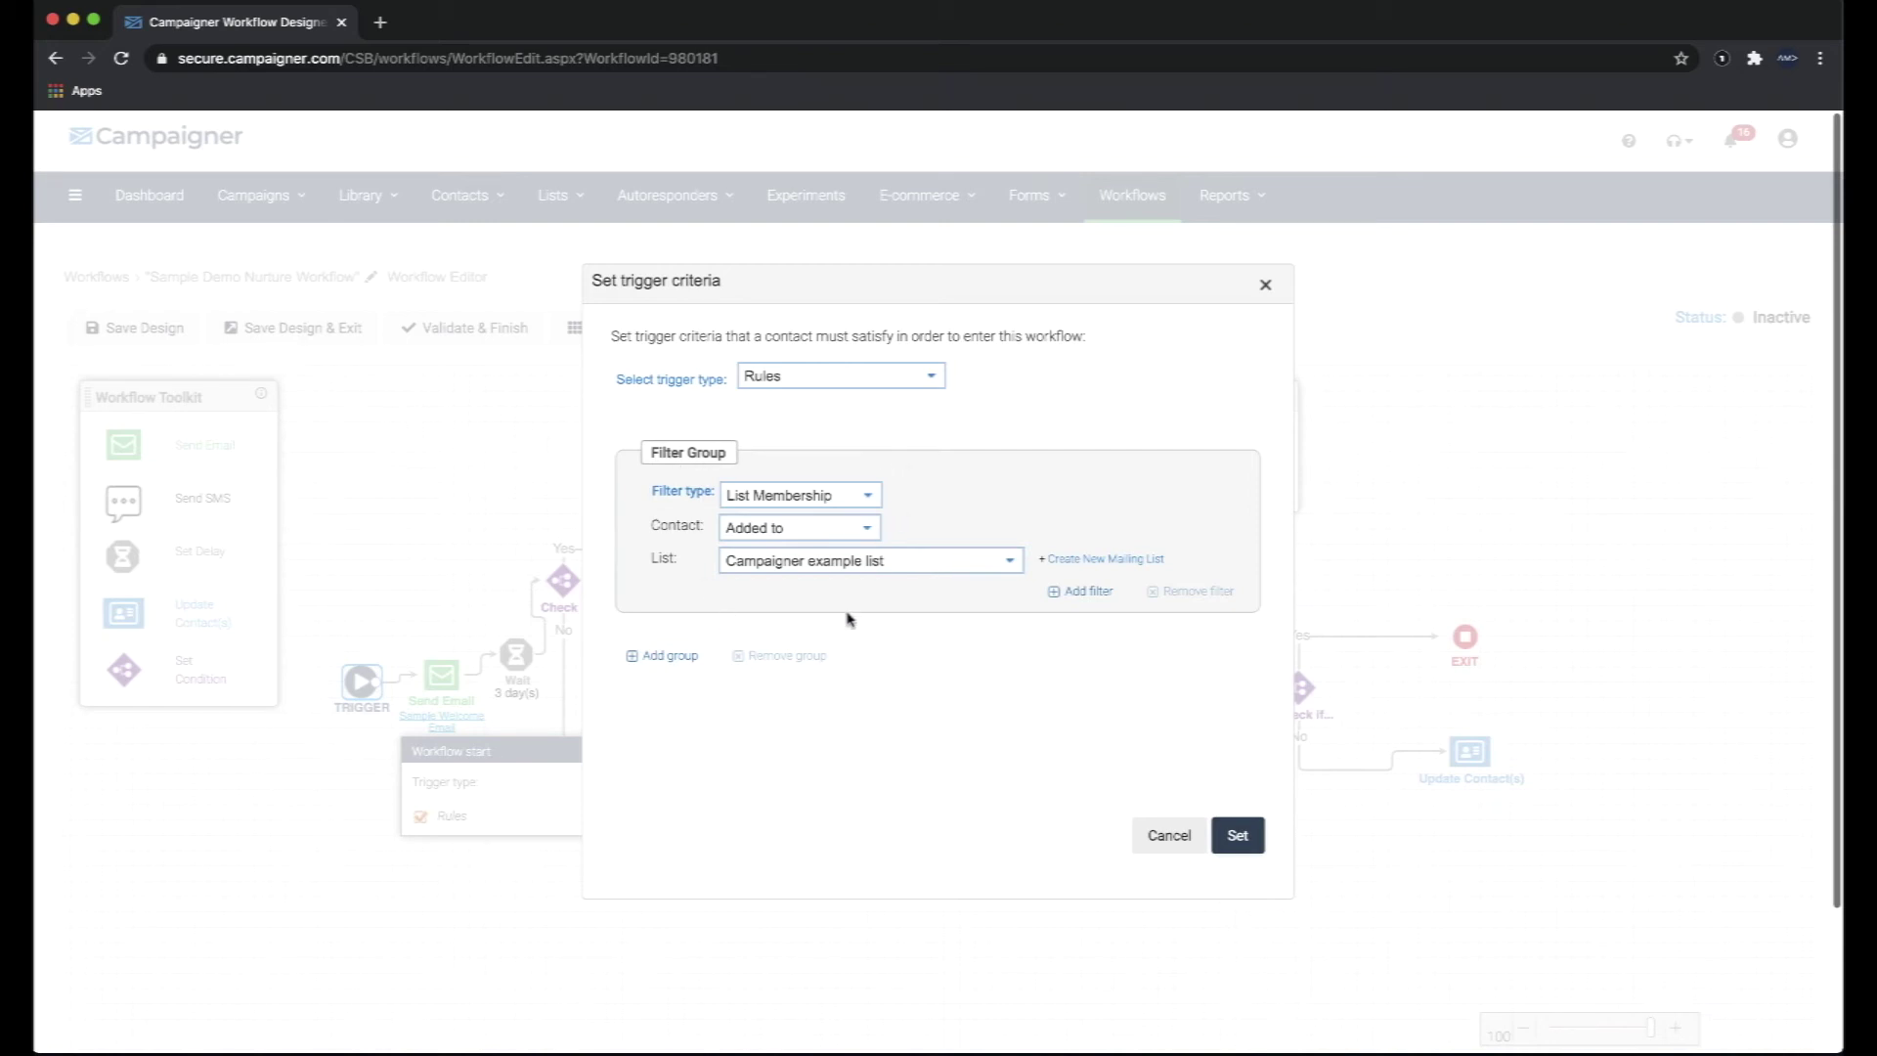
click(1236, 838)
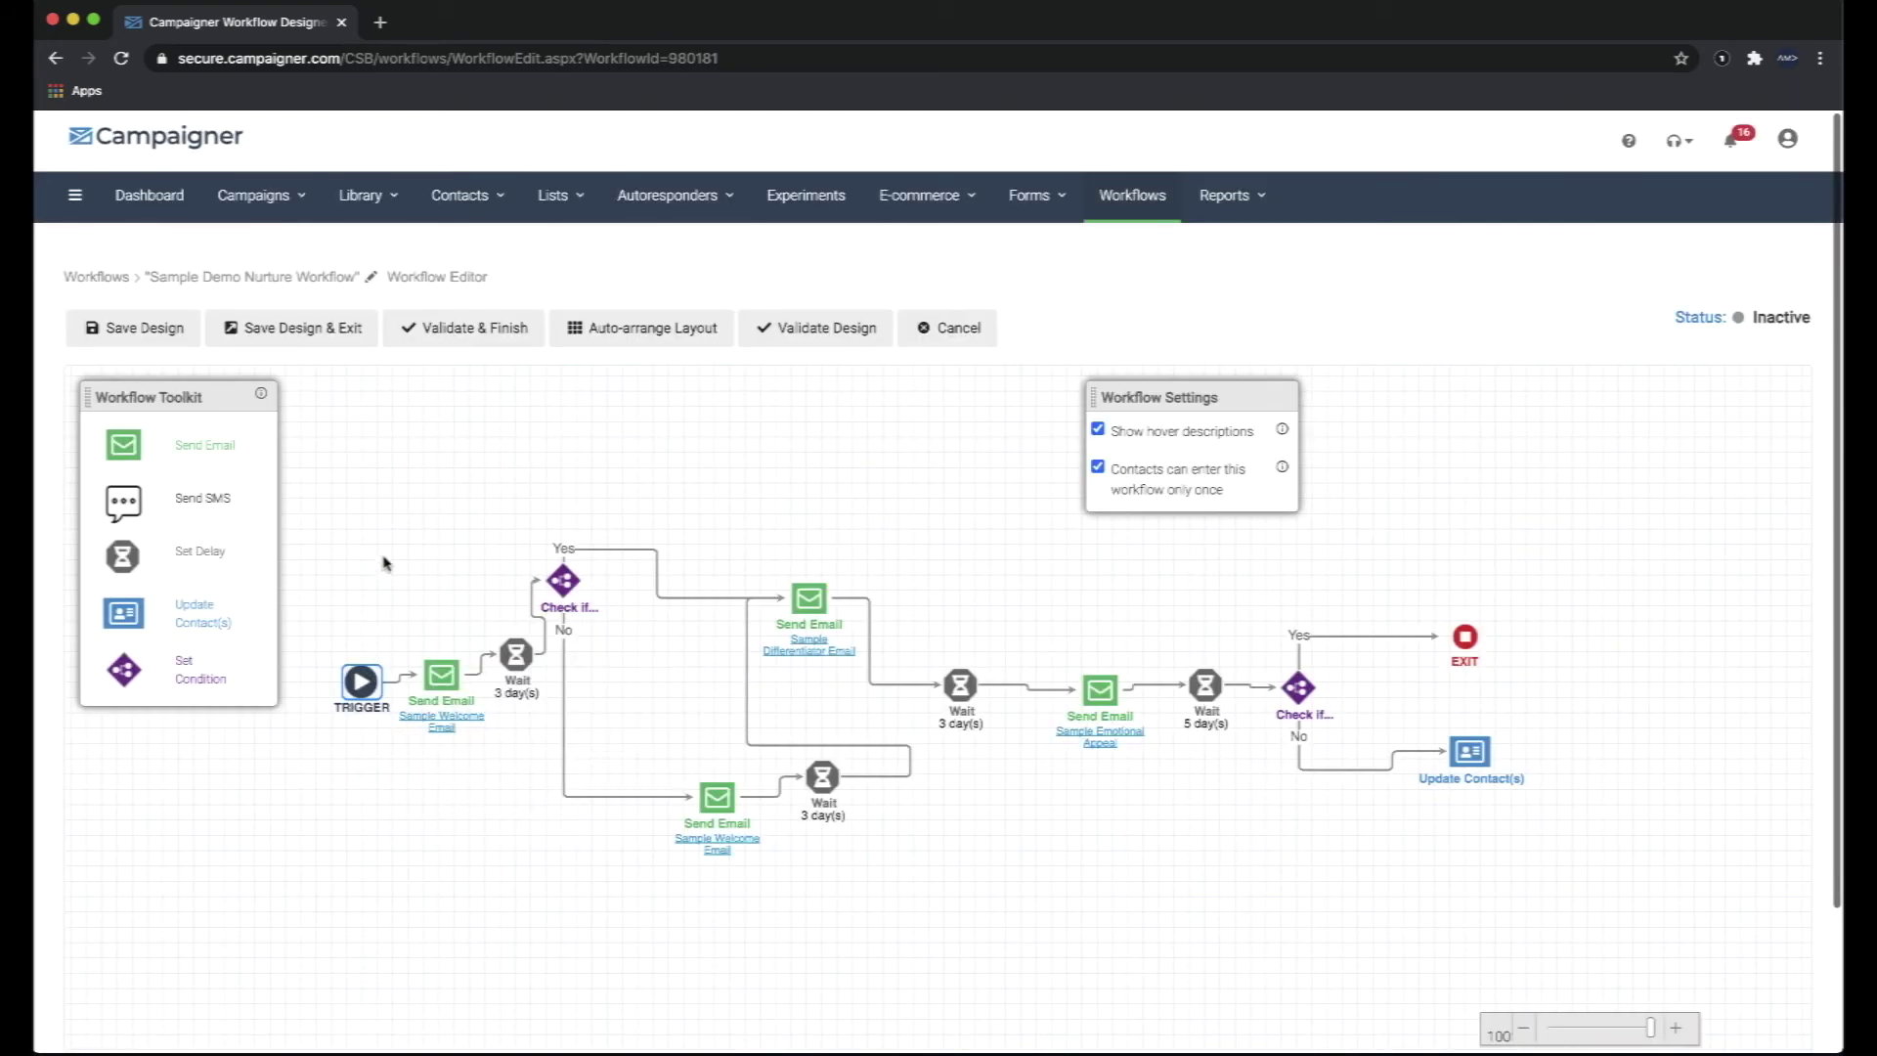
Inspect the campaign choice of the first Send Email step and the length settings of the delay following it.
double_click(442, 678)
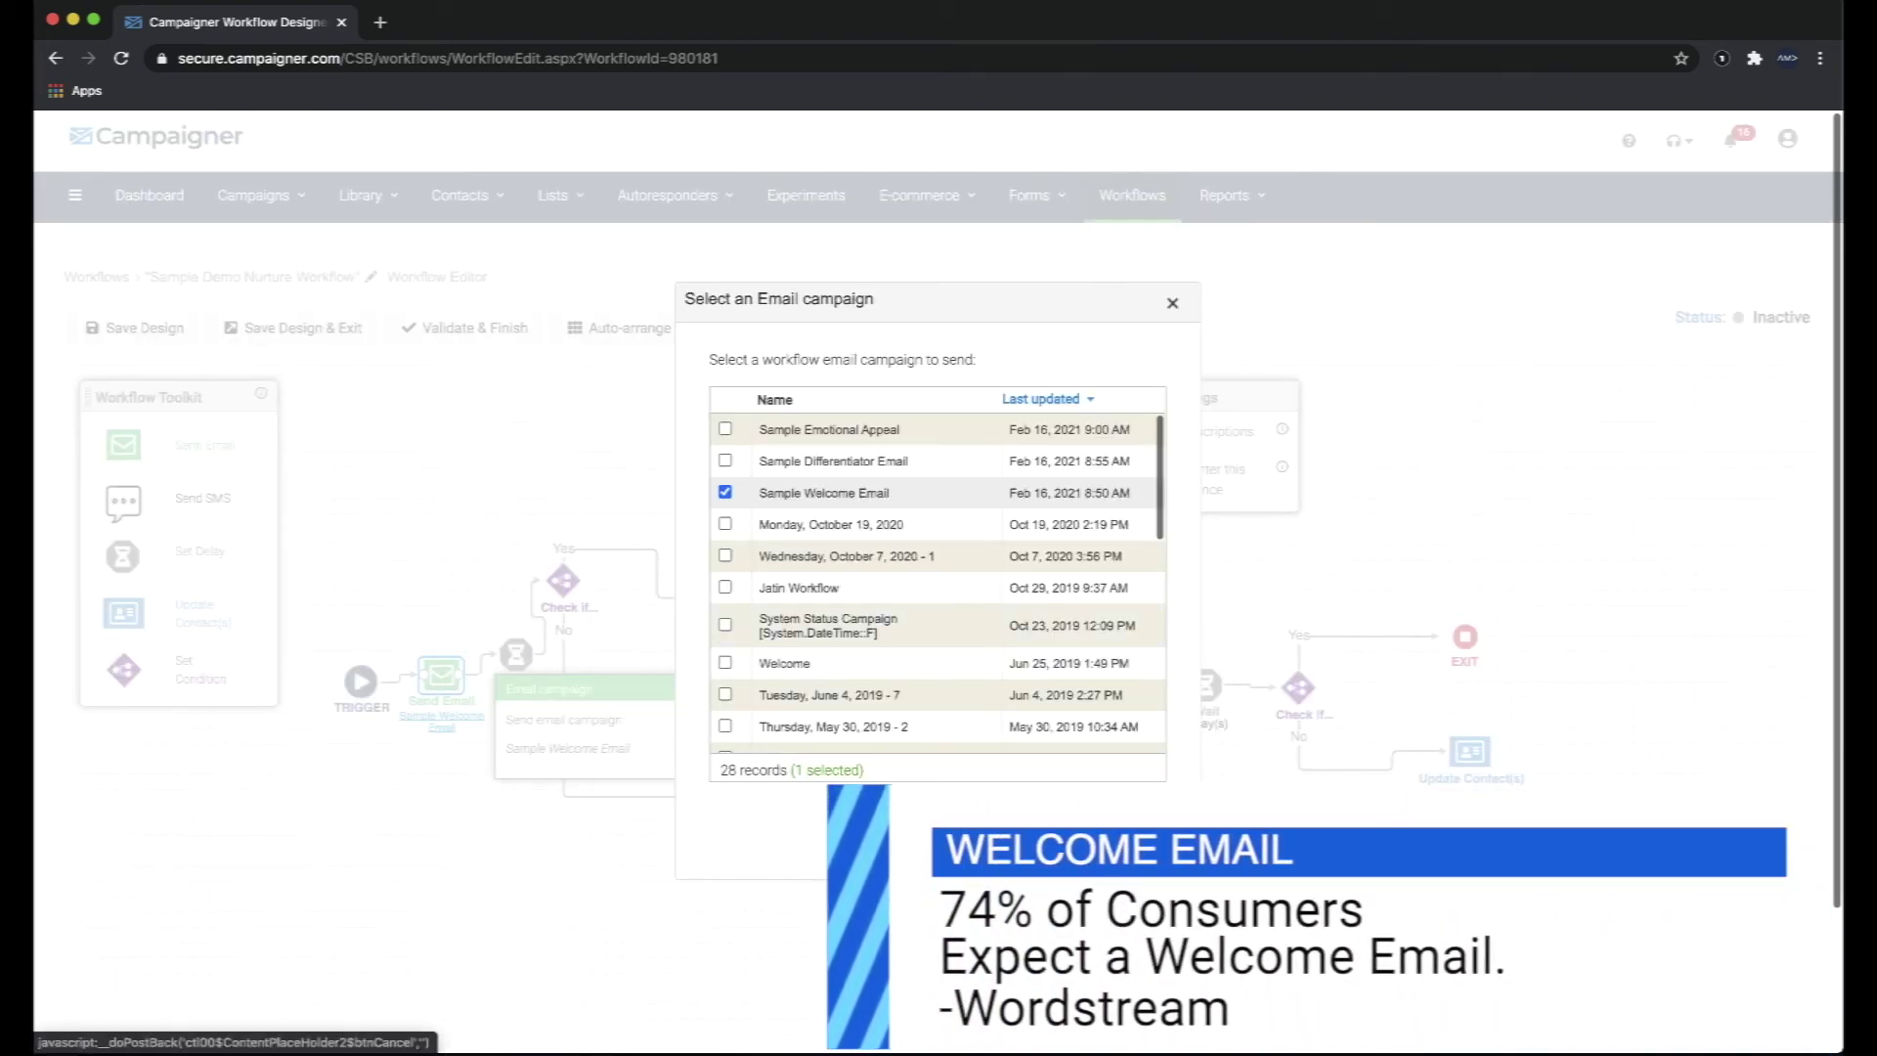
click(1046, 832)
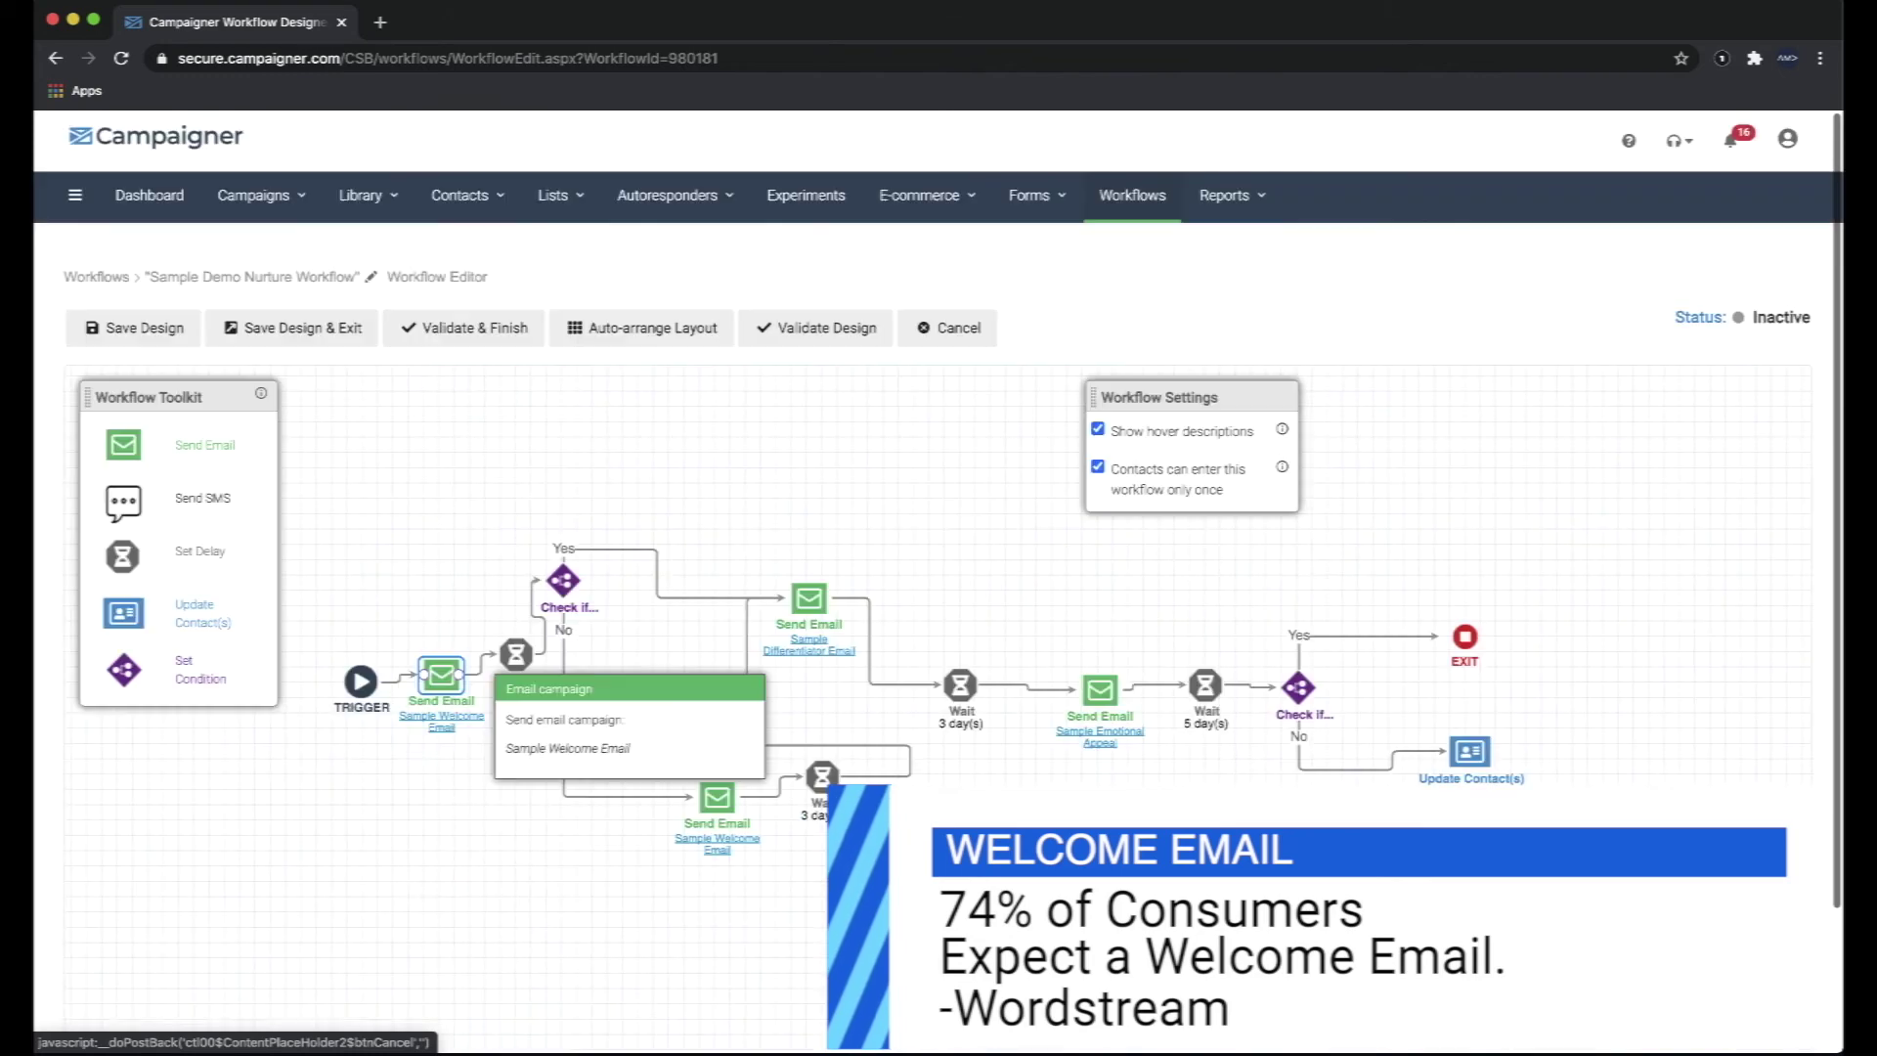
double_click(519, 662)
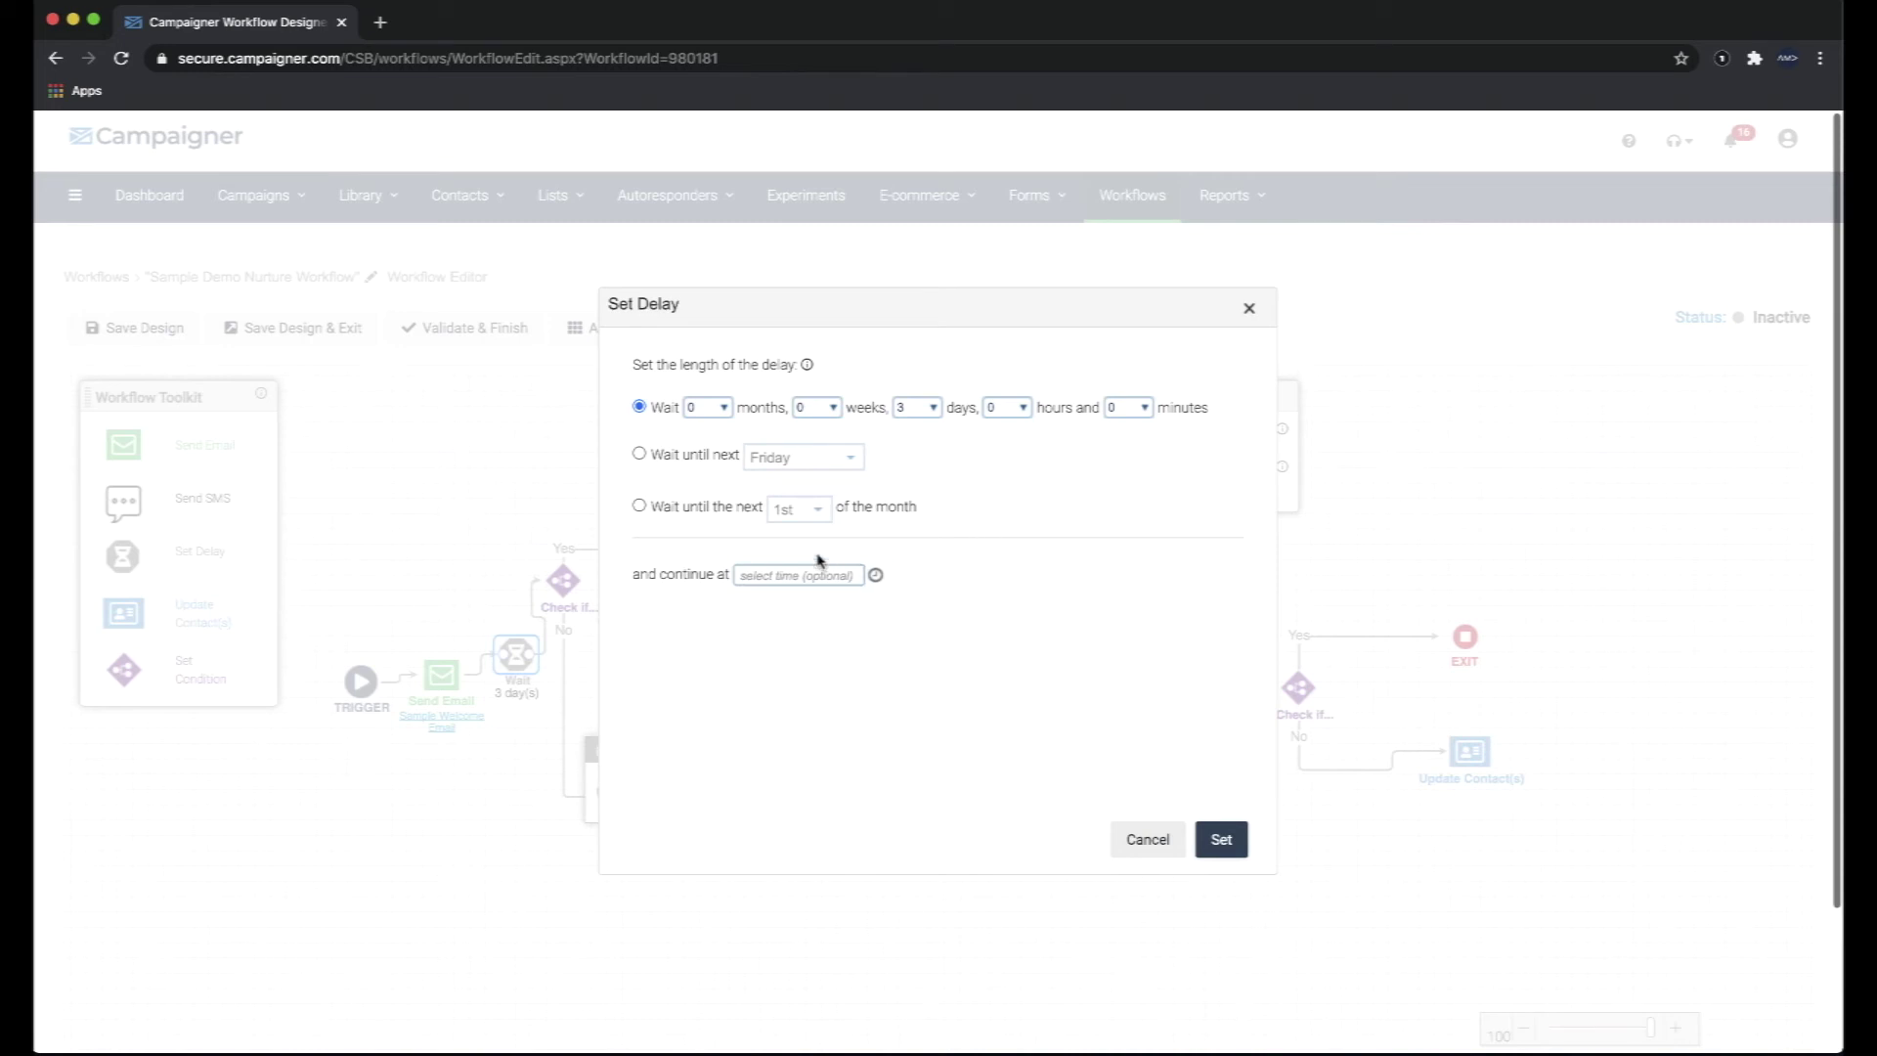
click(1148, 839)
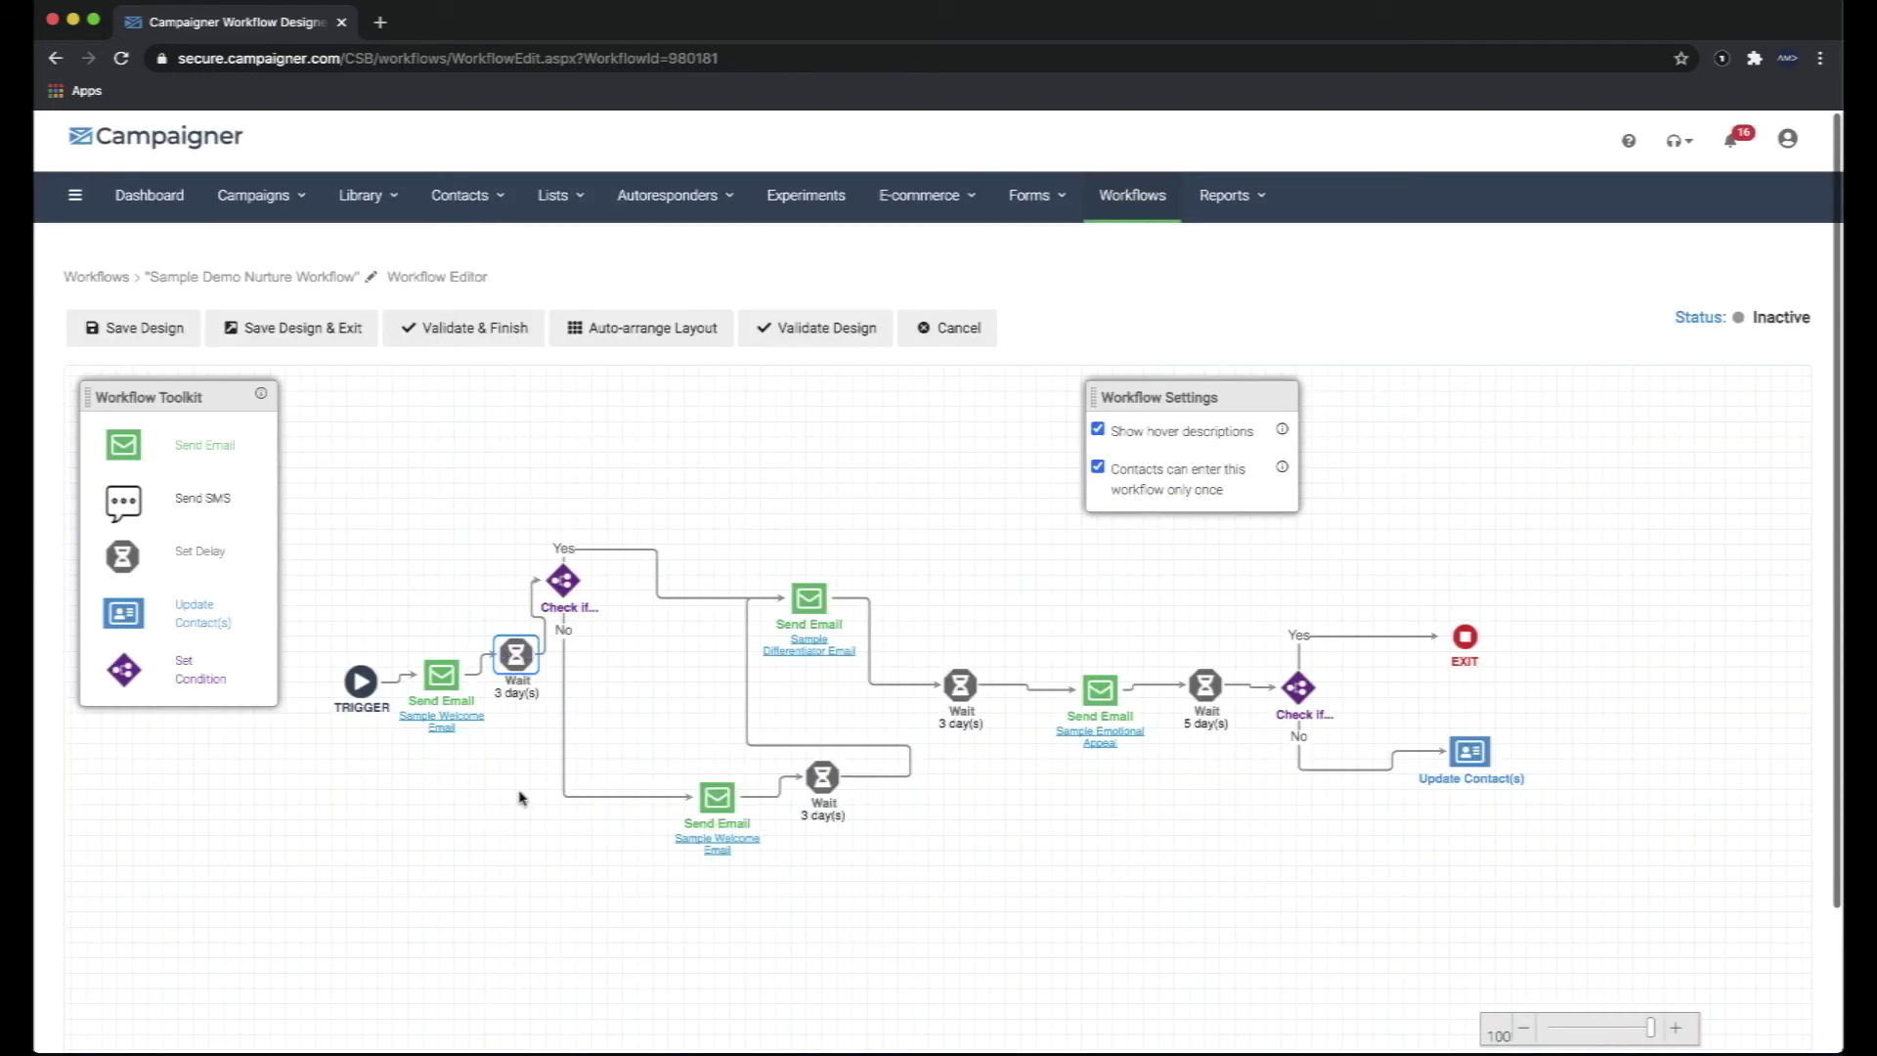
mouse_move(519, 667)
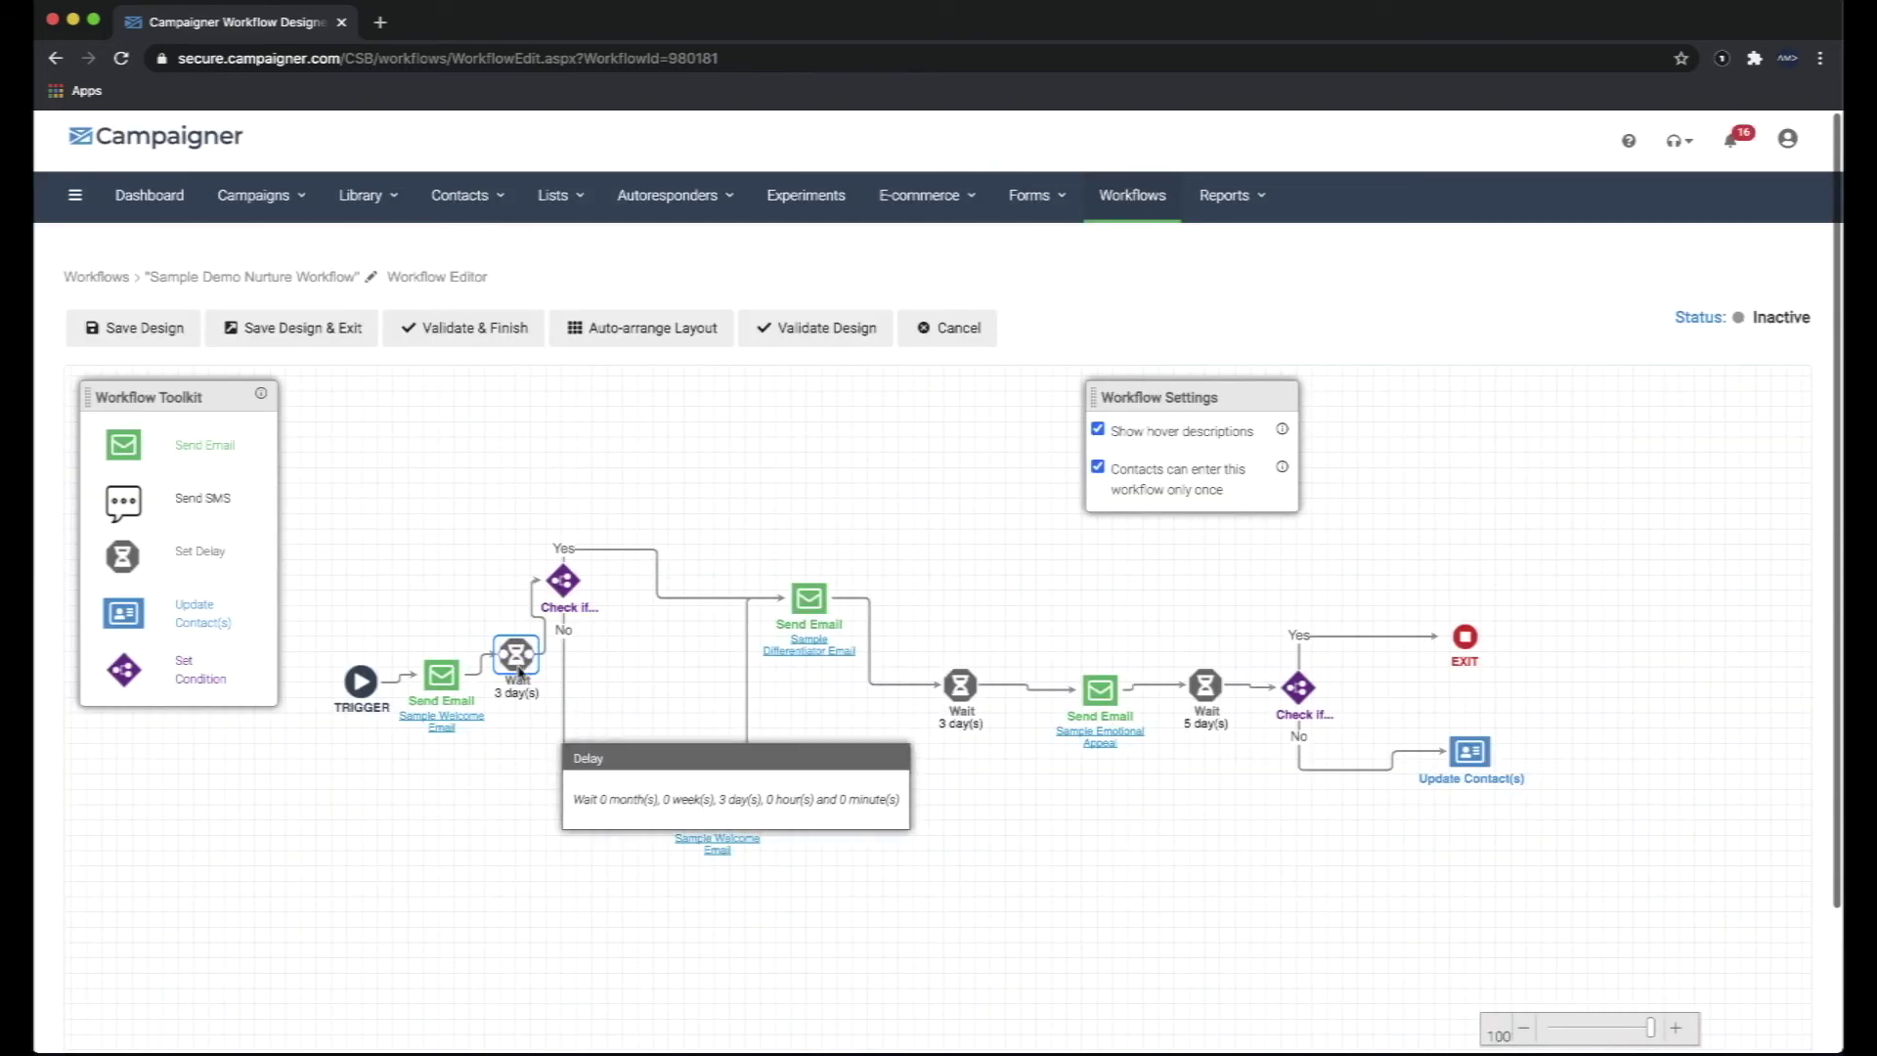
Inspect the mailing list or segment behind the first condition and the email campaign on its Yes branch.
double_click(561, 581)
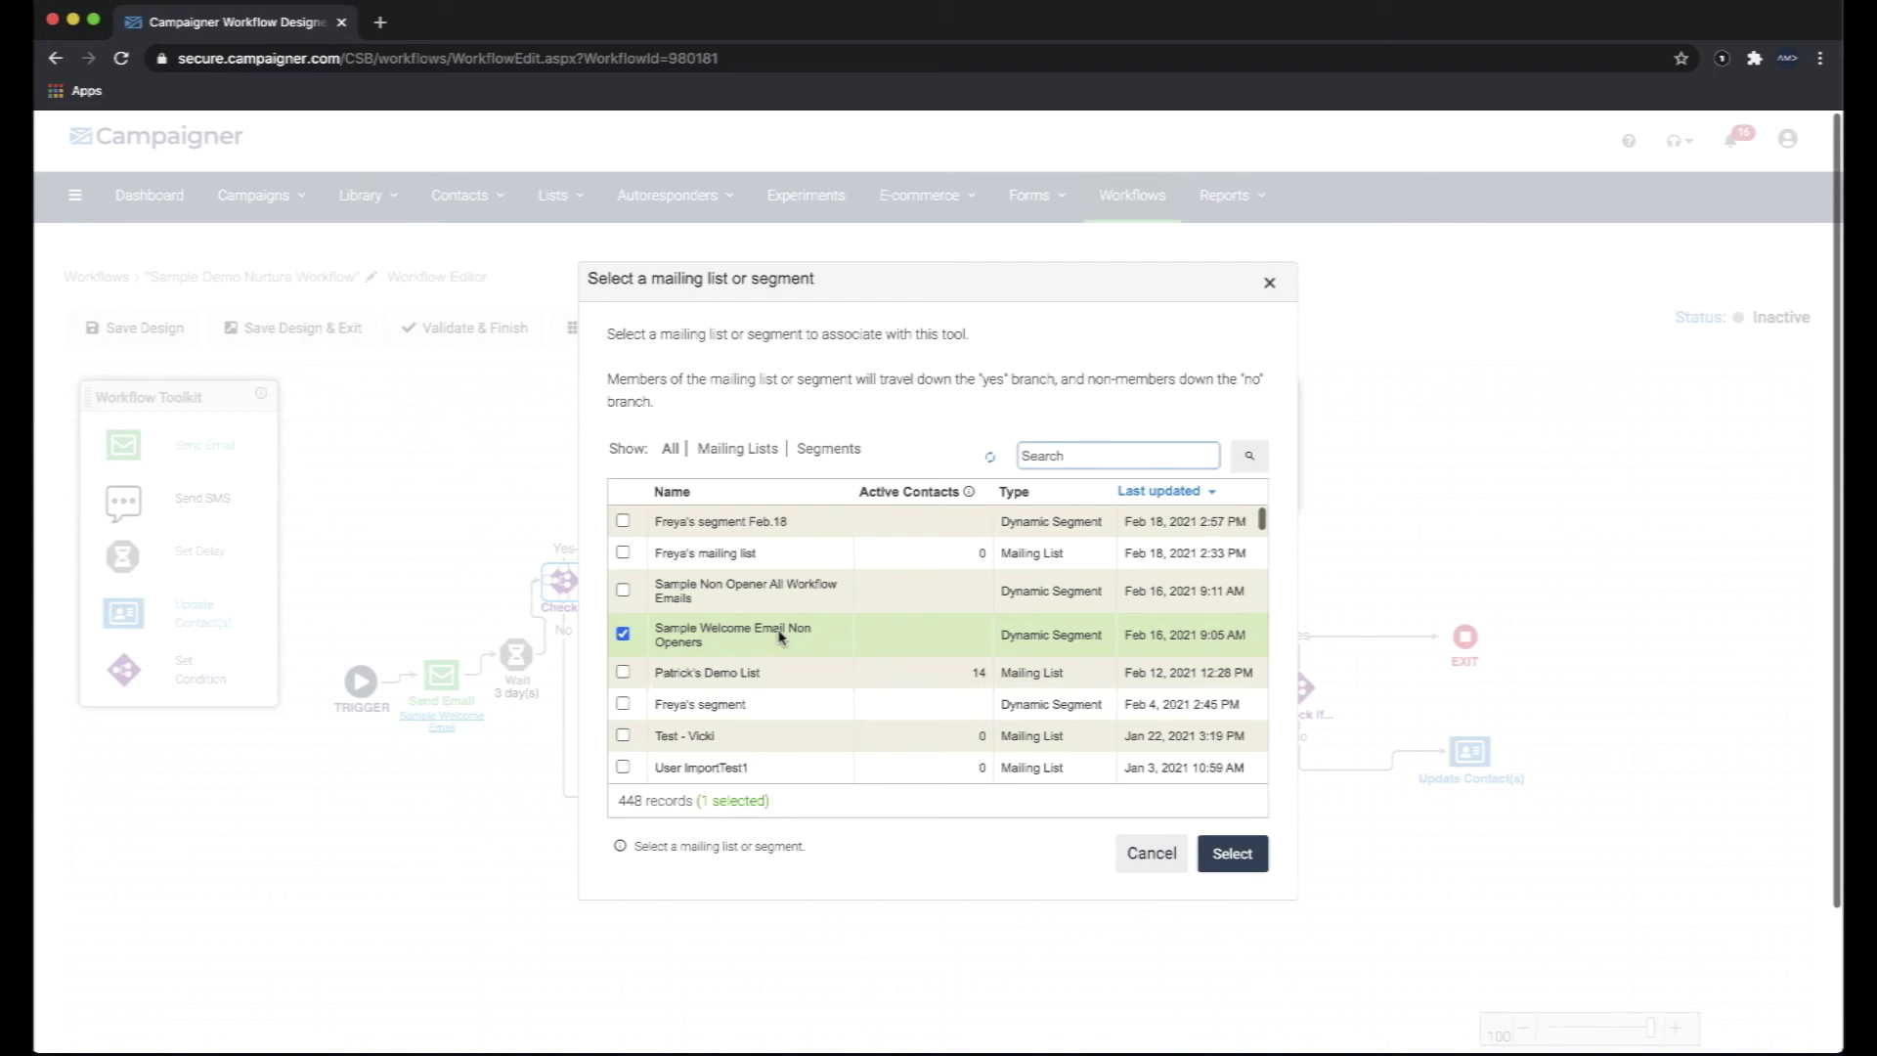
click(1139, 854)
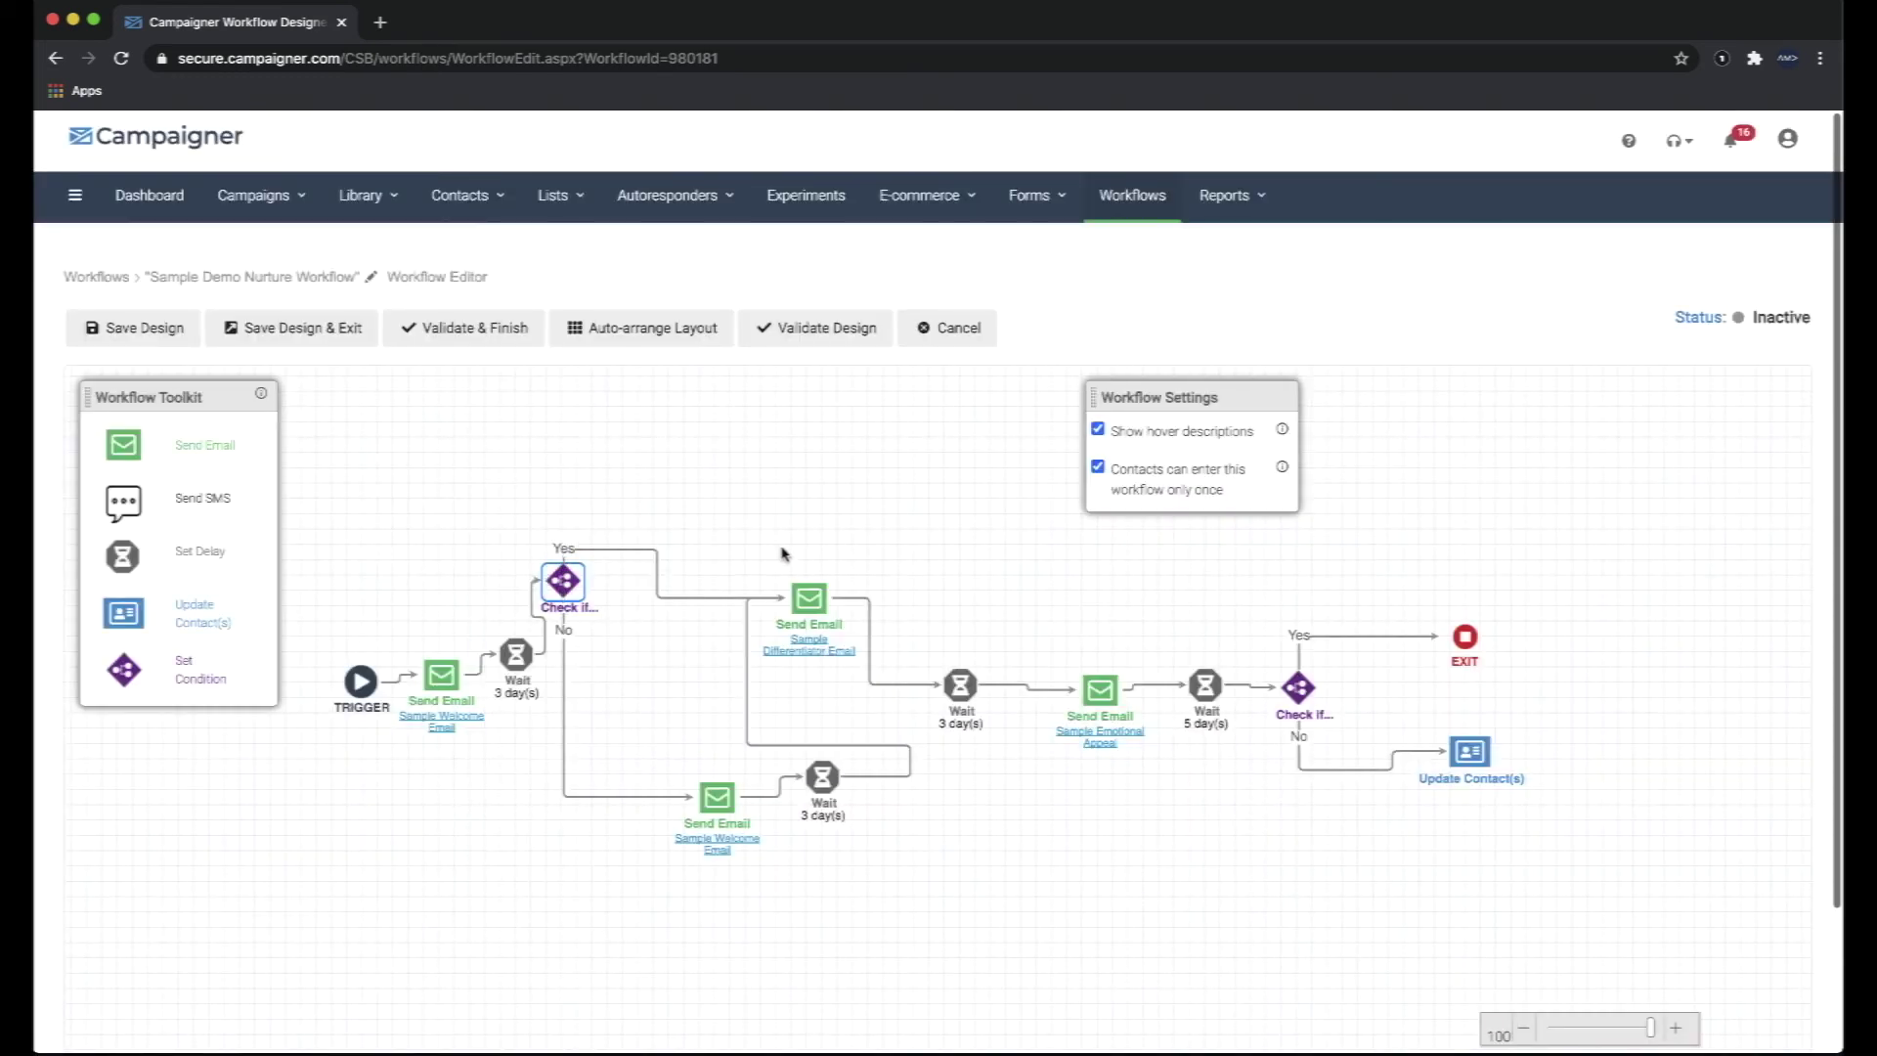
mouse_move(815, 593)
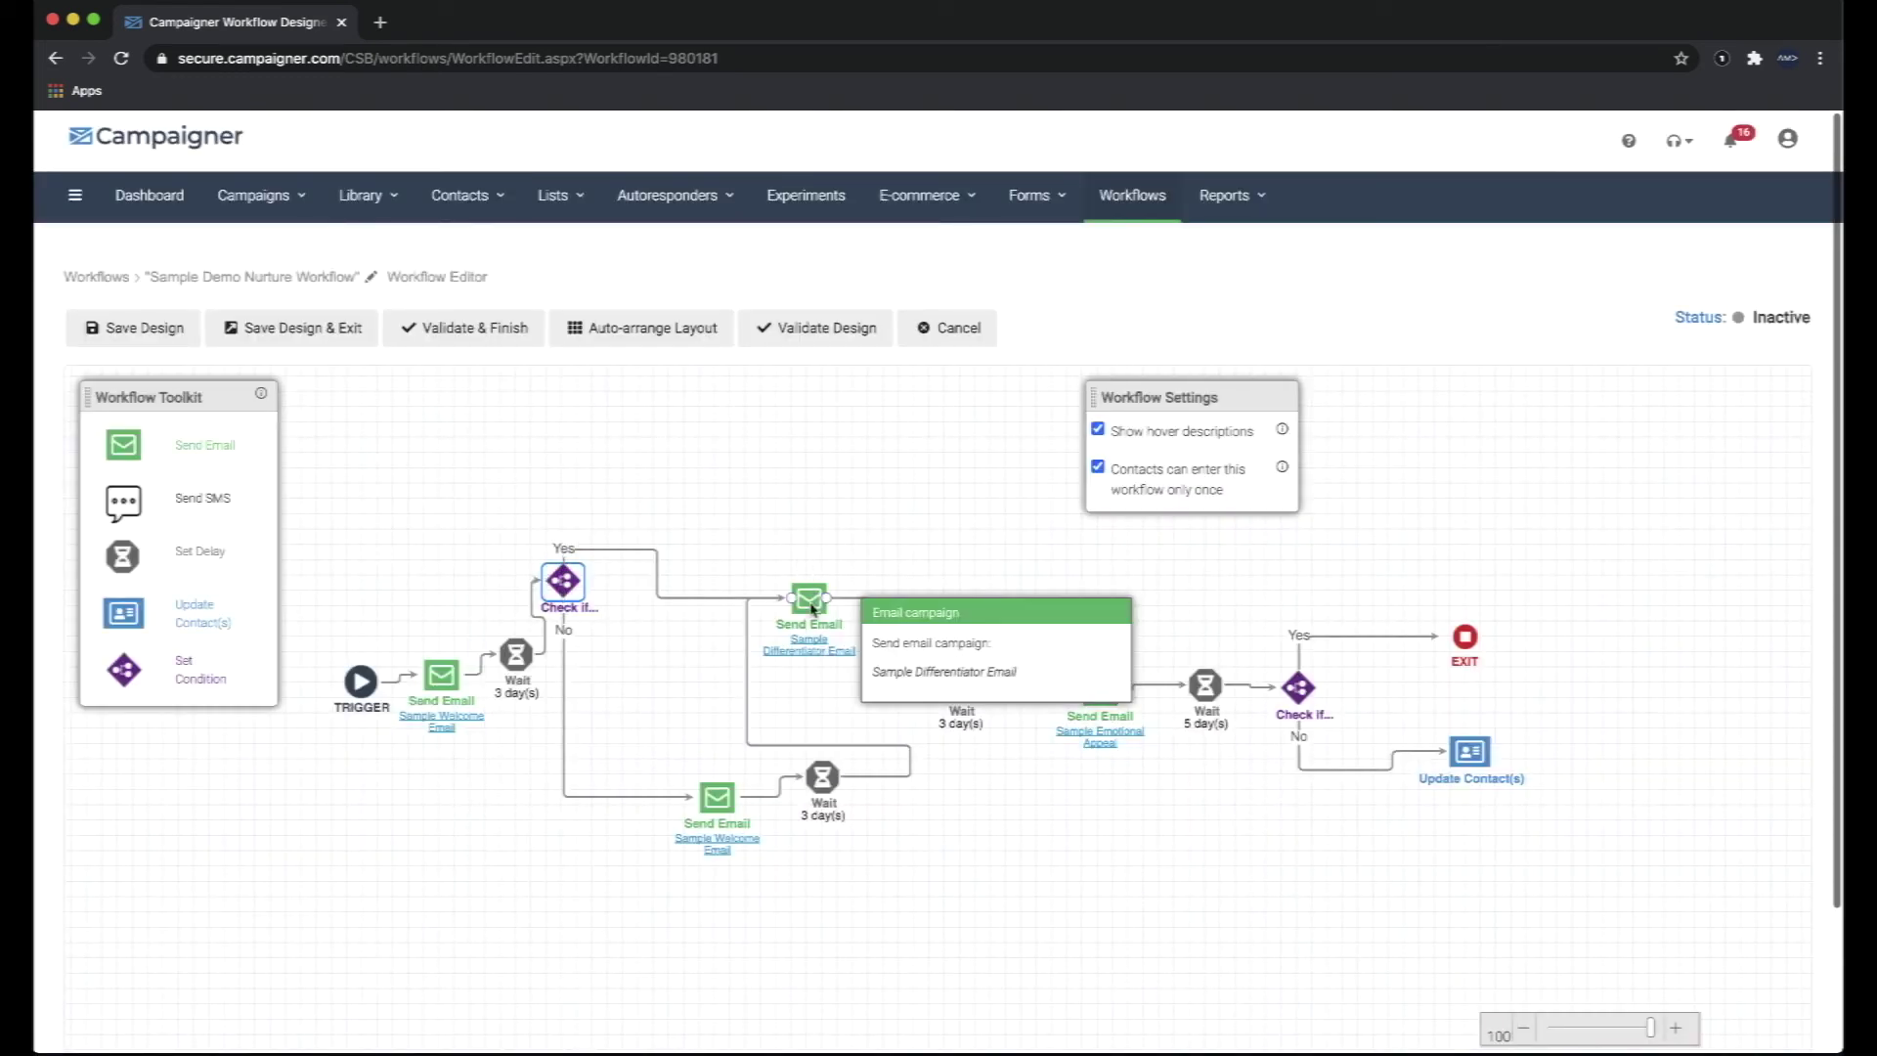
mouse_move(691, 824)
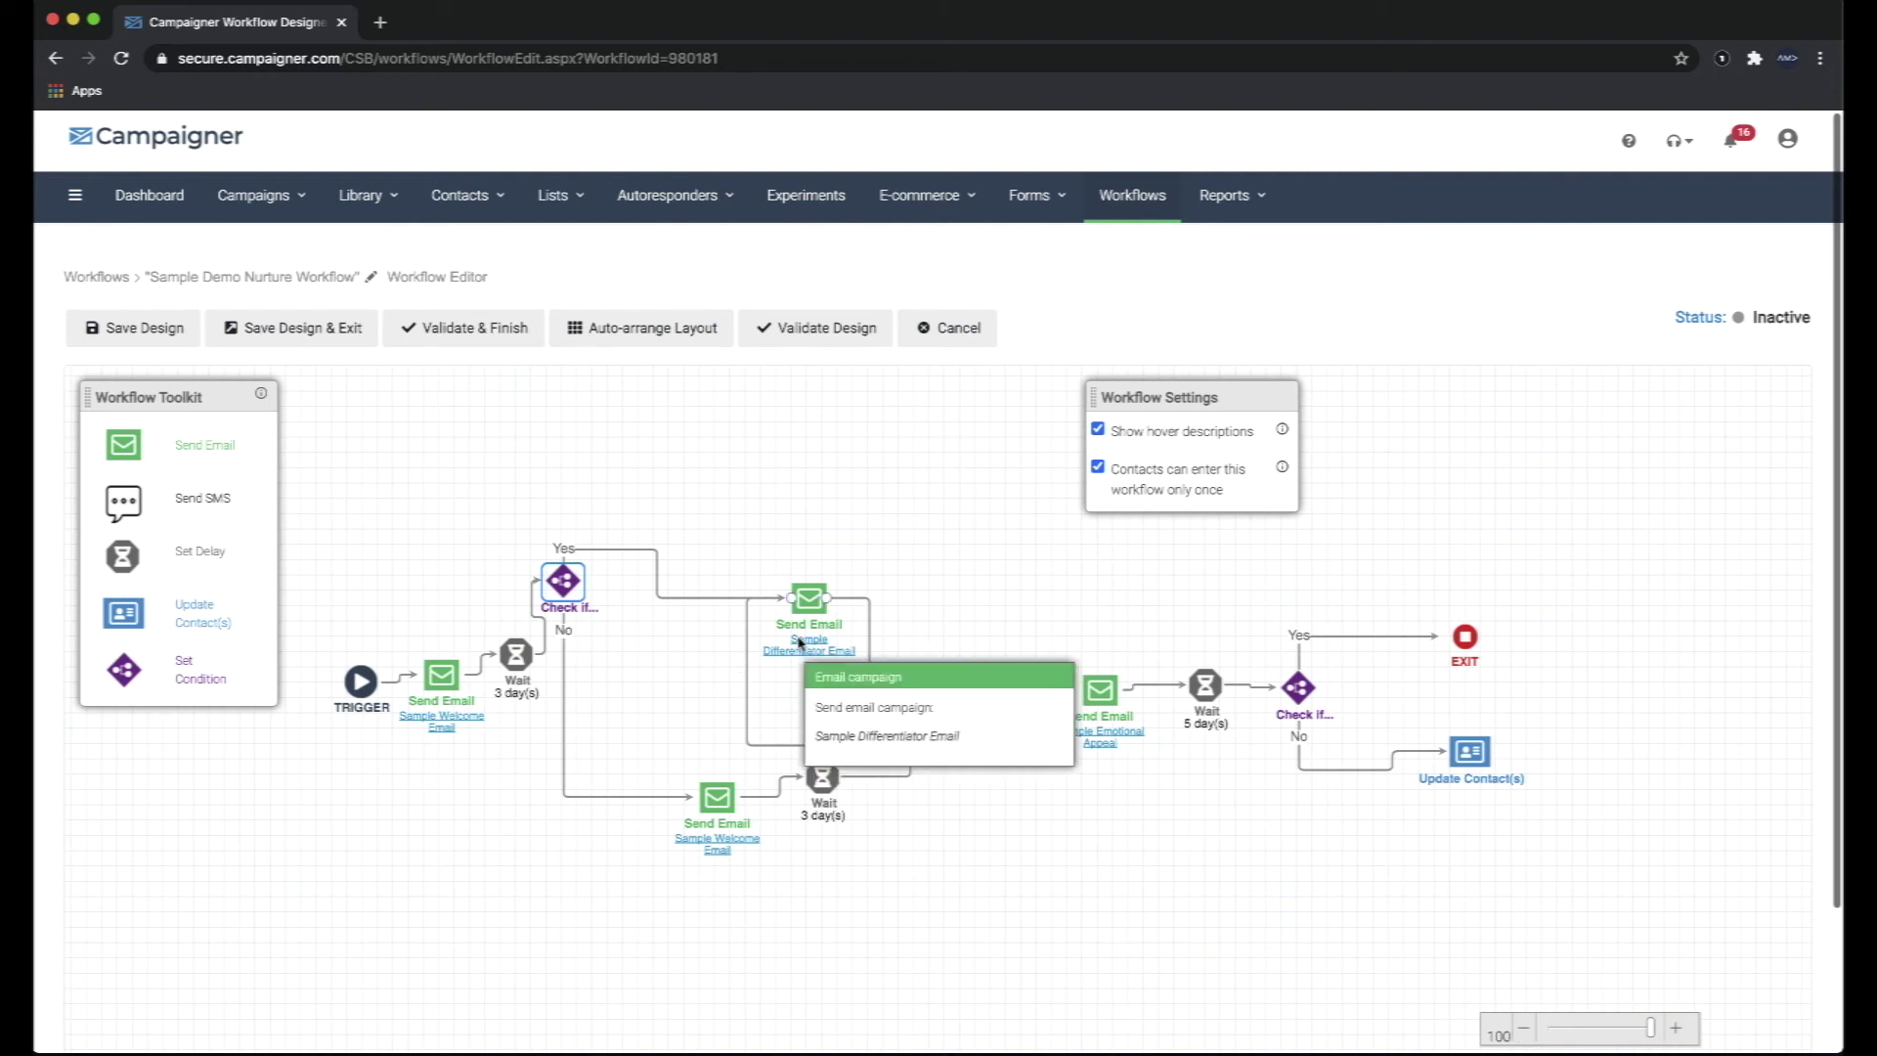
Set the last condition before the exit to check the Sample Non Opener All Workflow Emails segment.
mouse_move(584, 642)
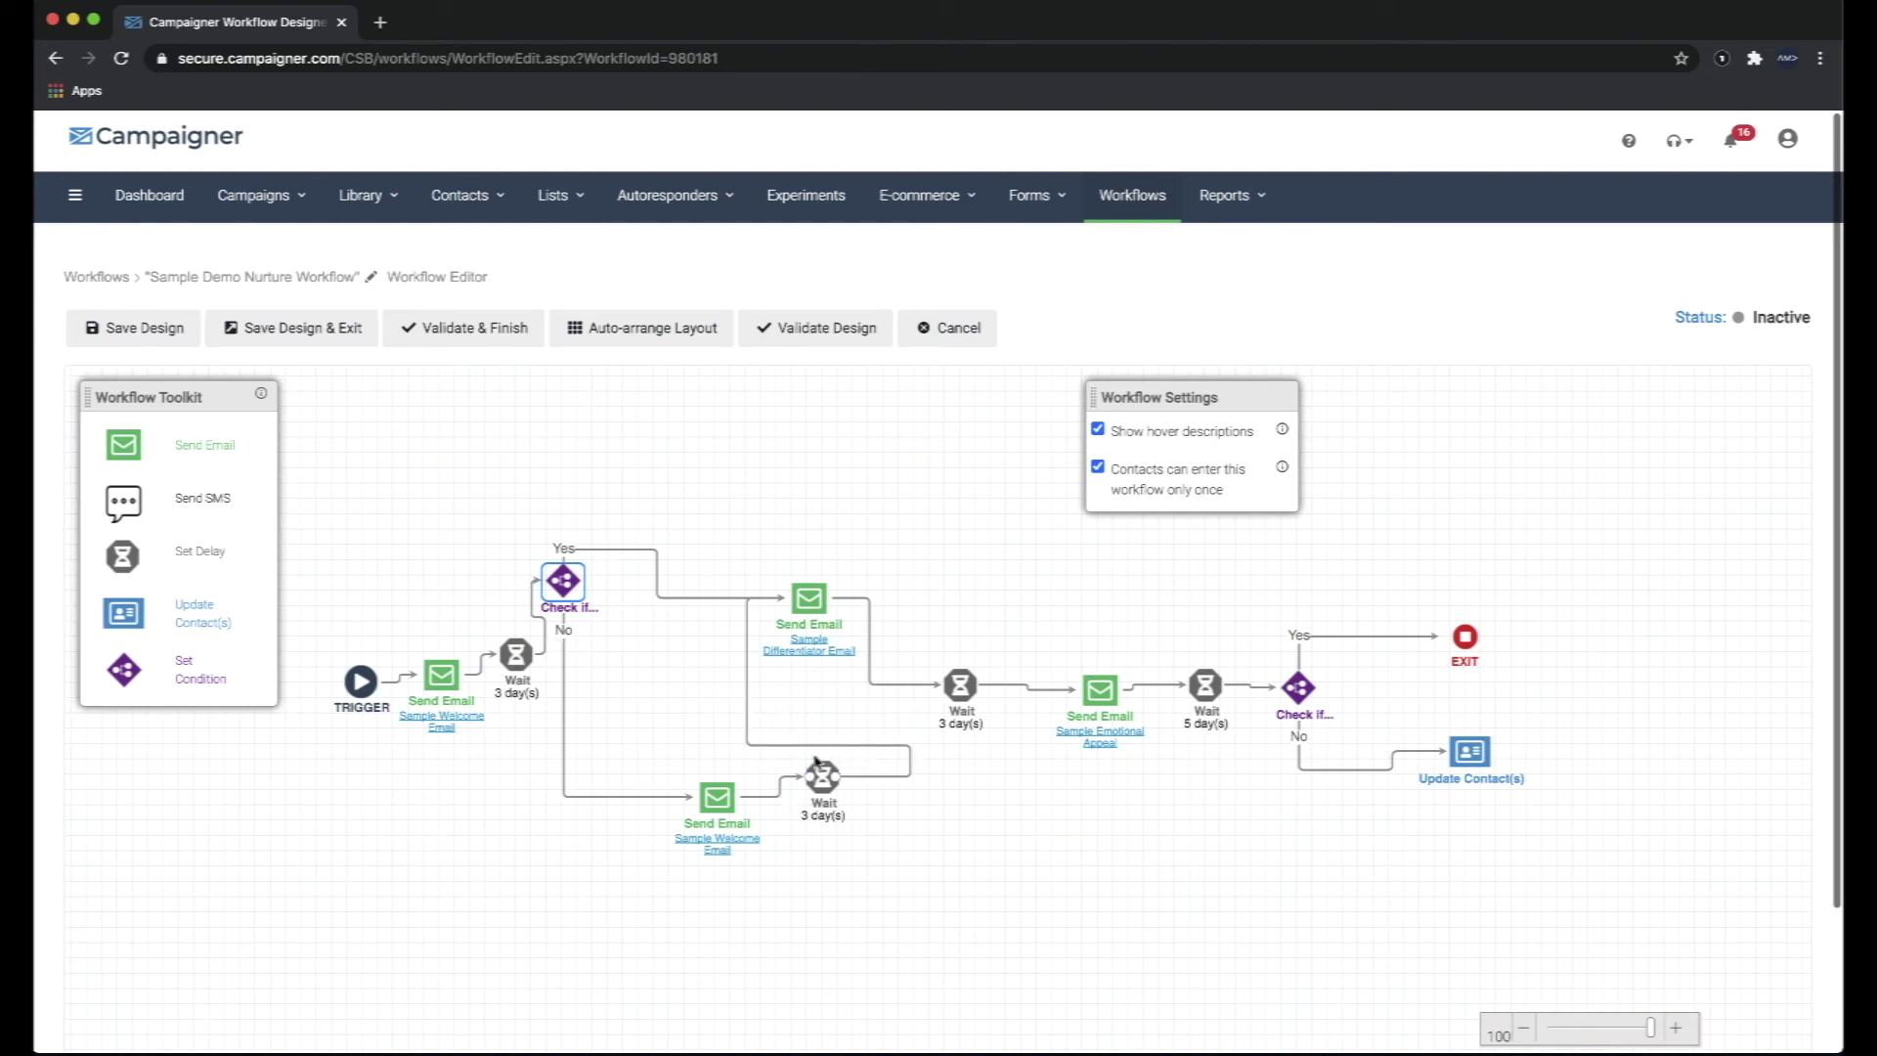
mouse_move(797, 631)
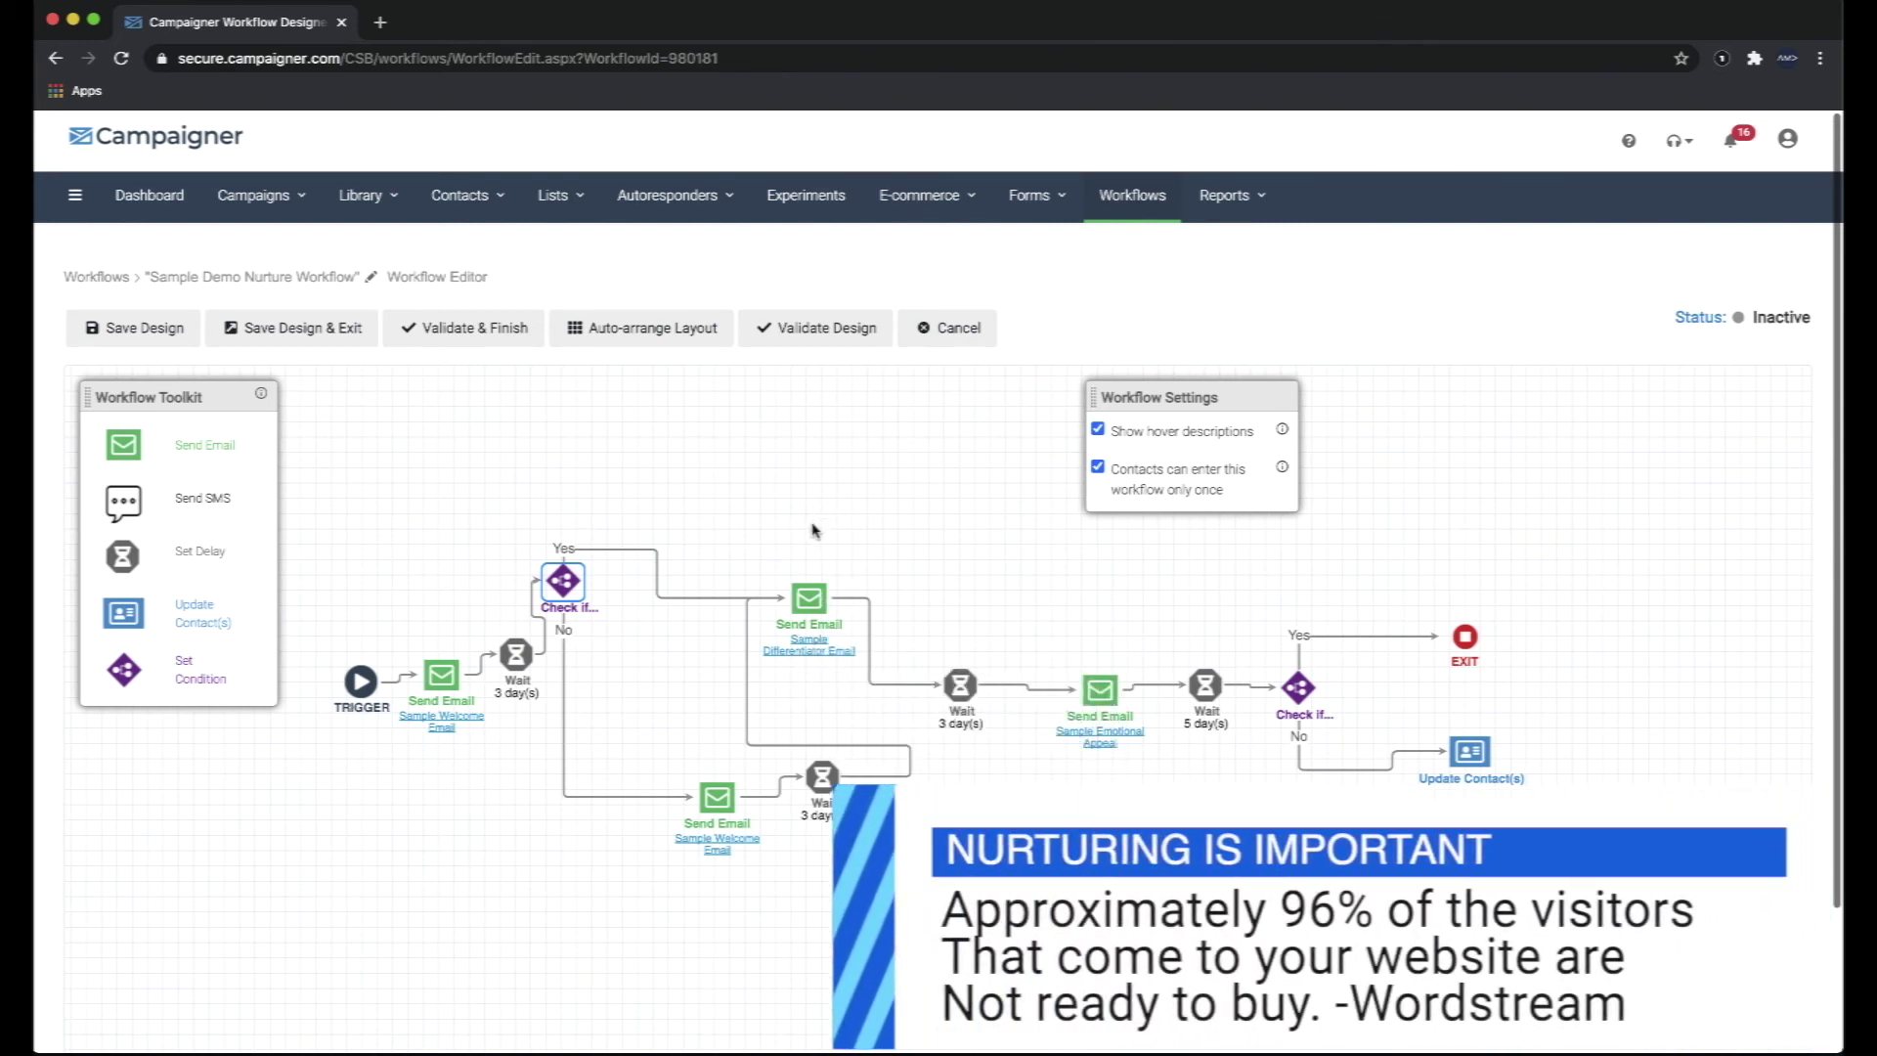
mouse_move(977, 658)
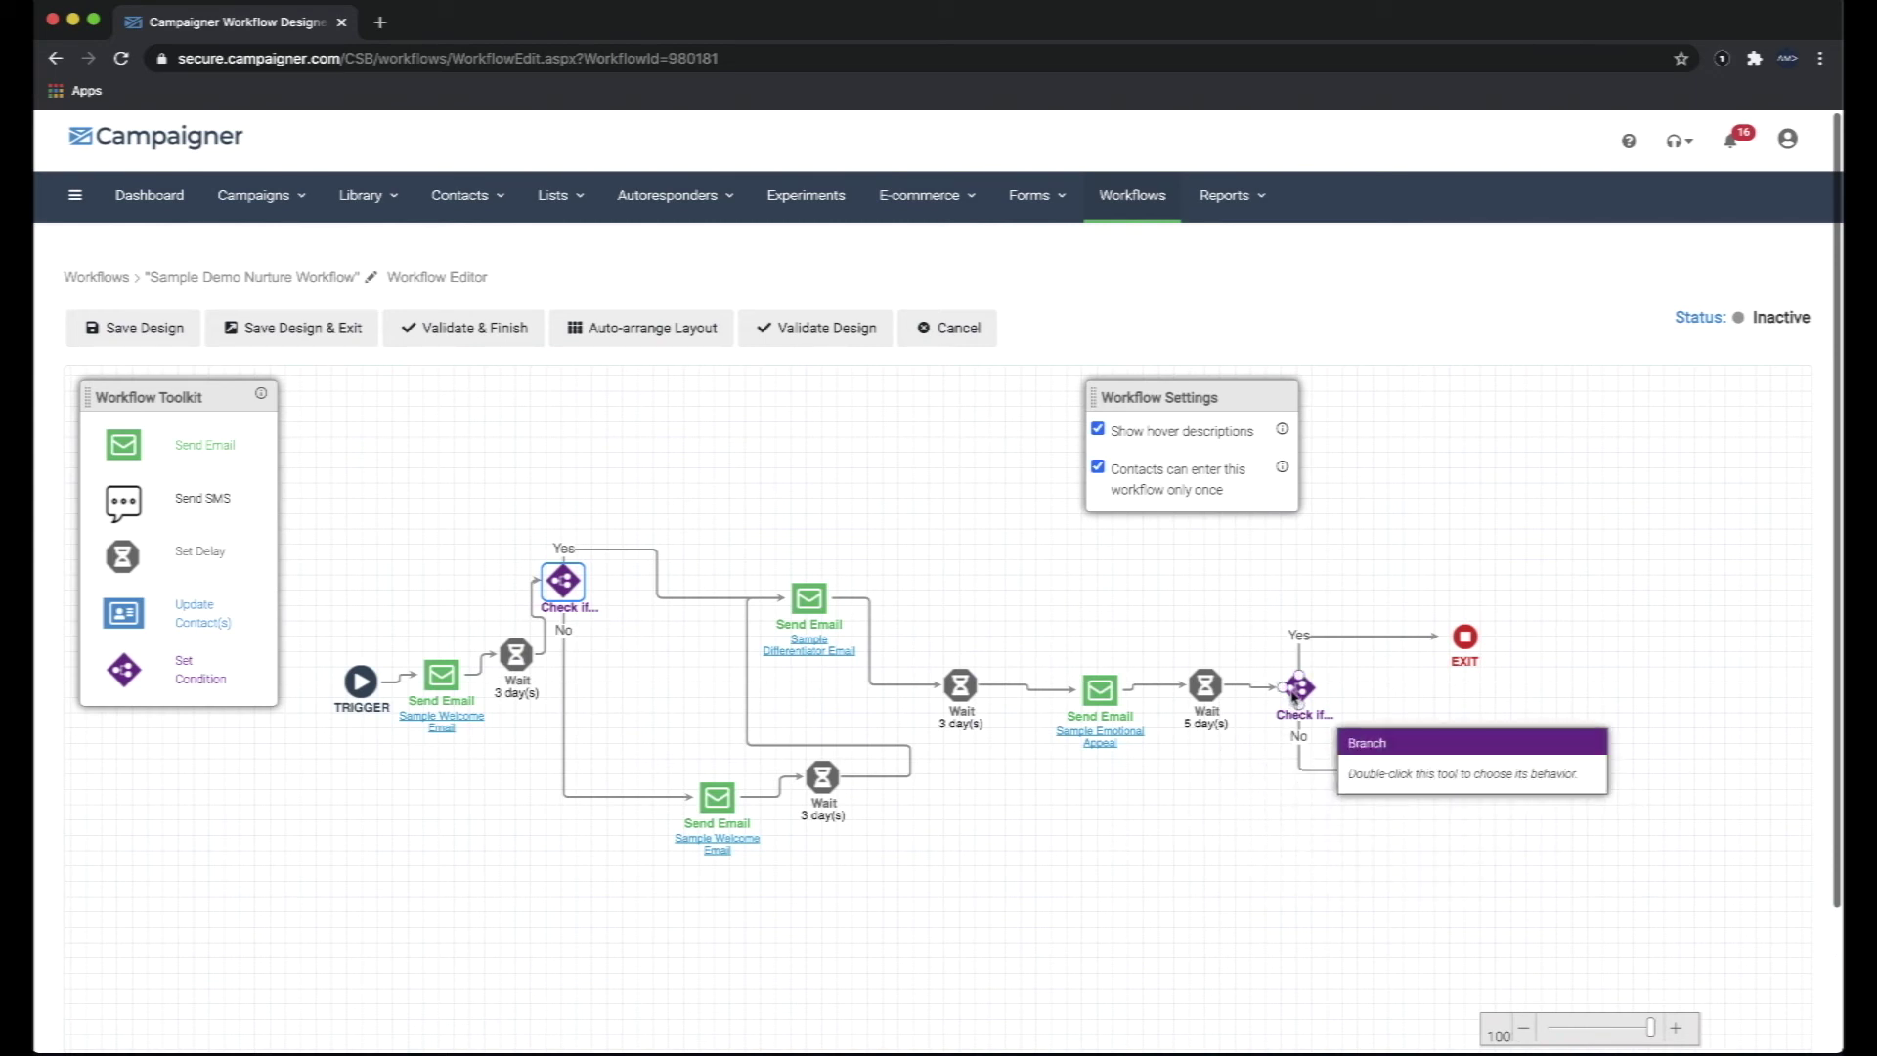
double_click(1295, 689)
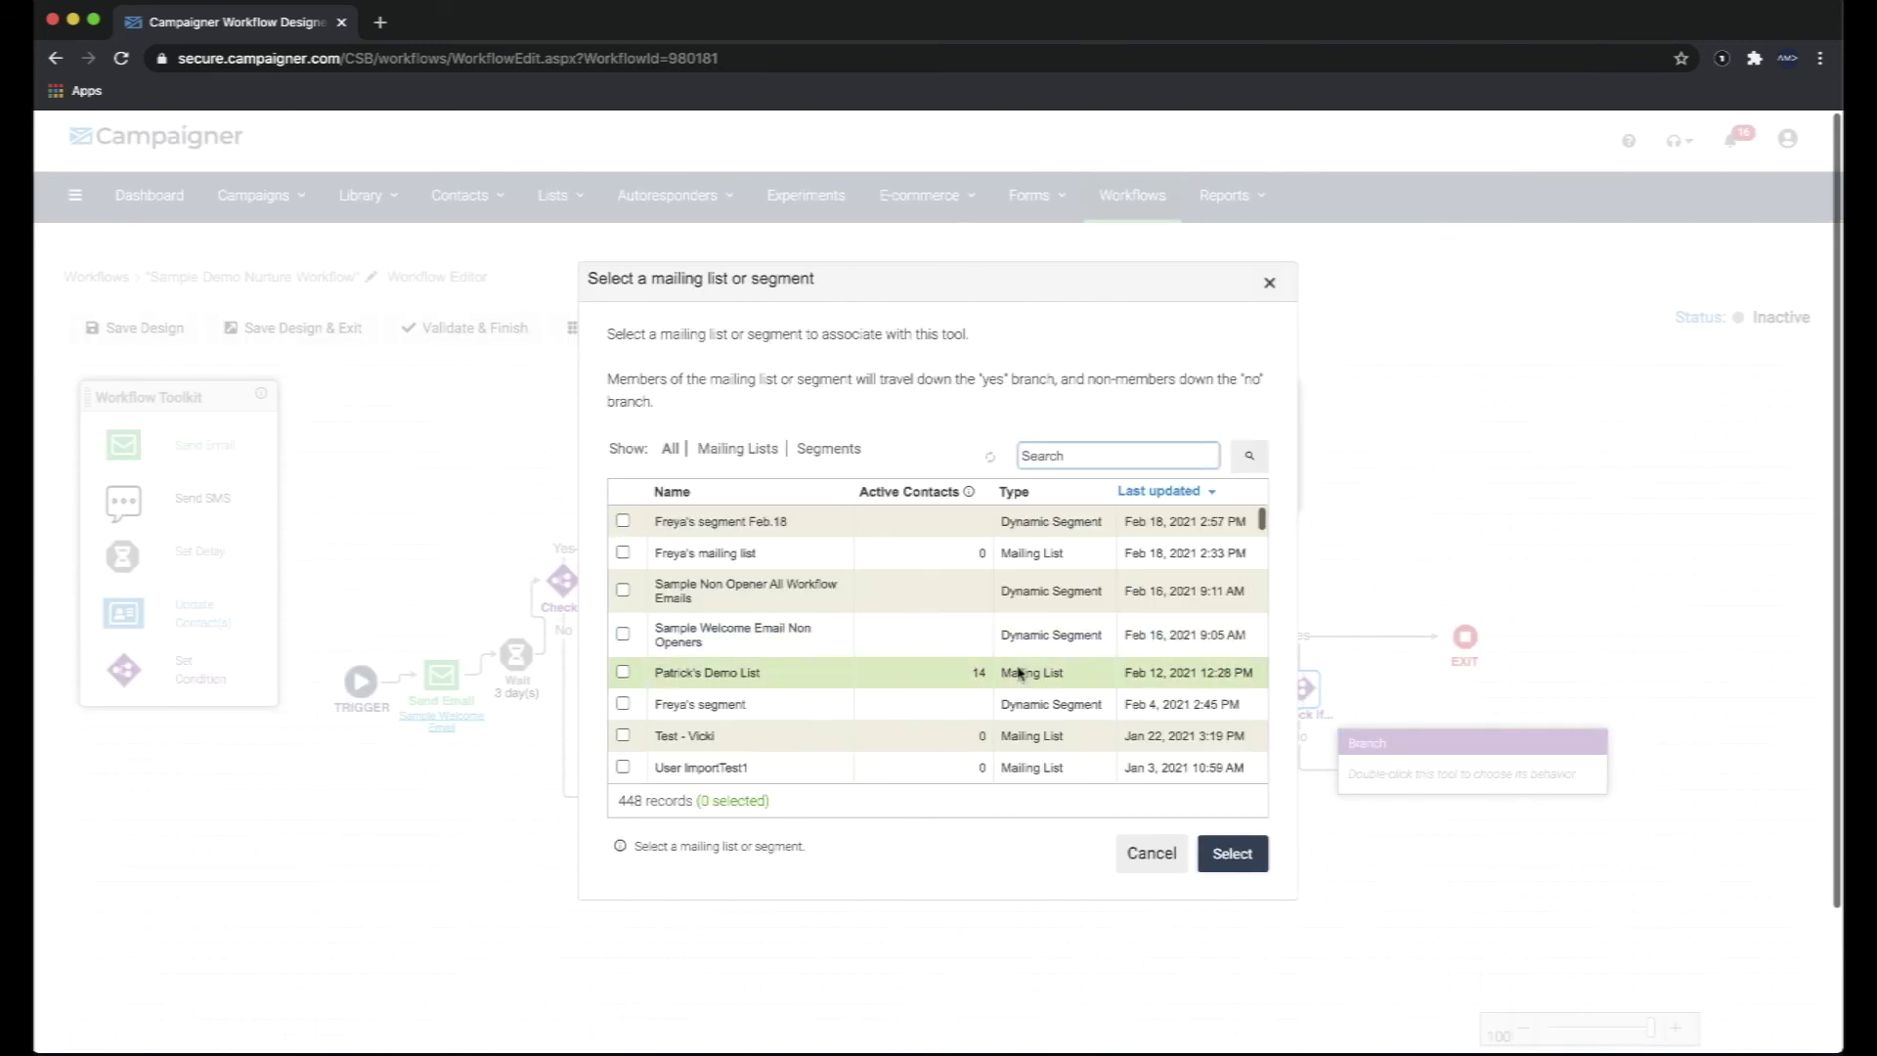
scroll(883, 697, down, 3)
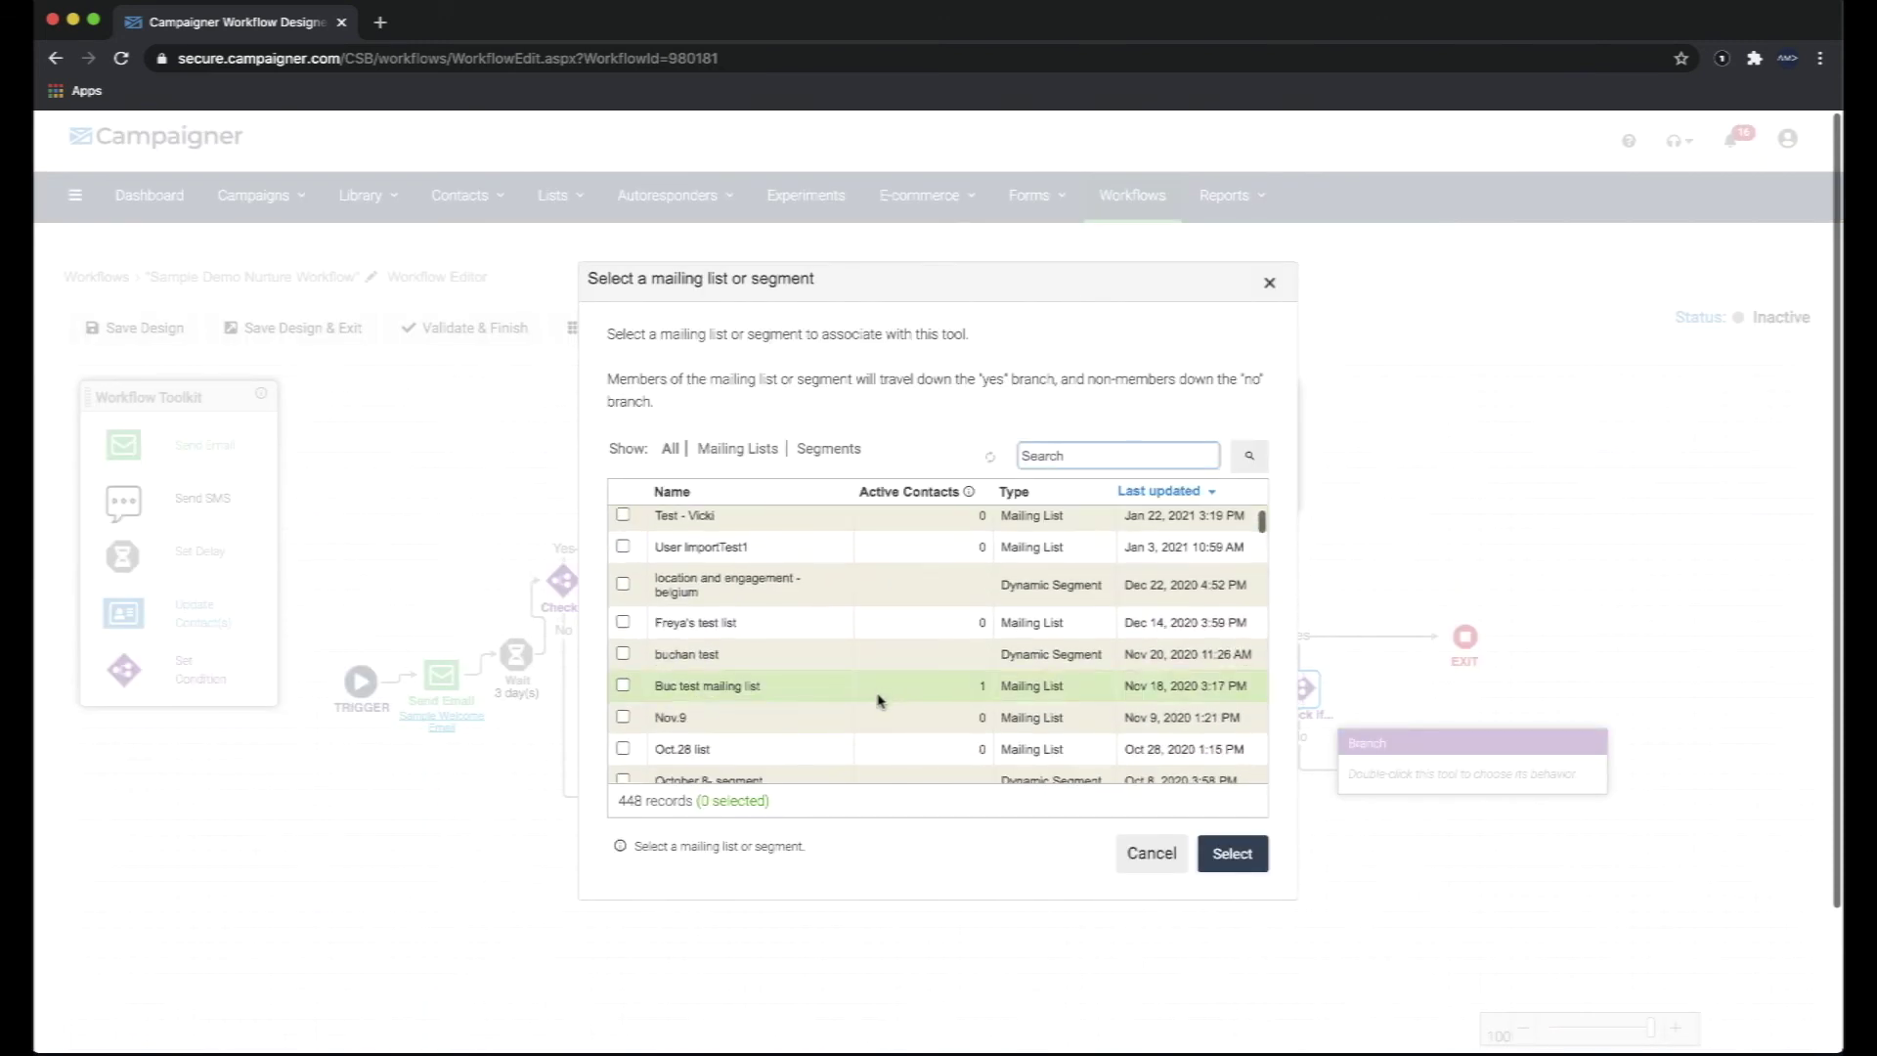
scroll(880, 700, up, 3)
click(623, 590)
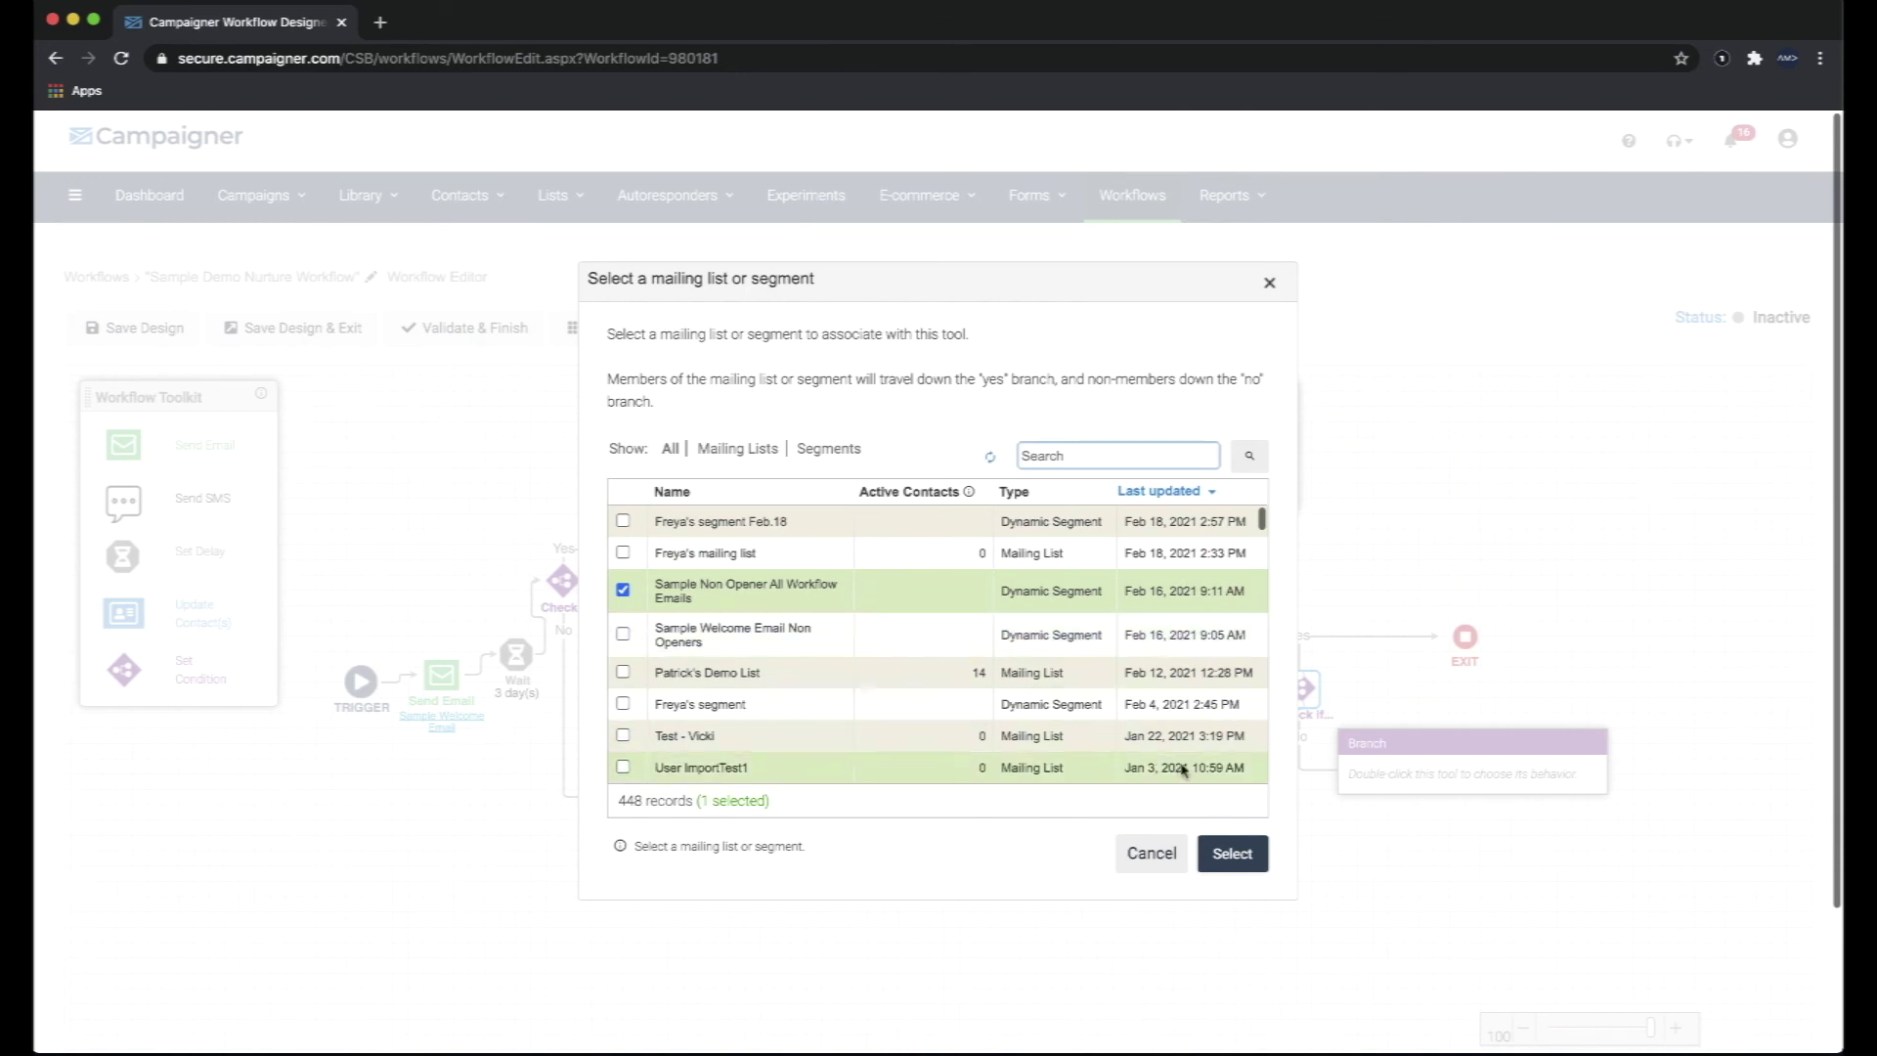
click(1232, 854)
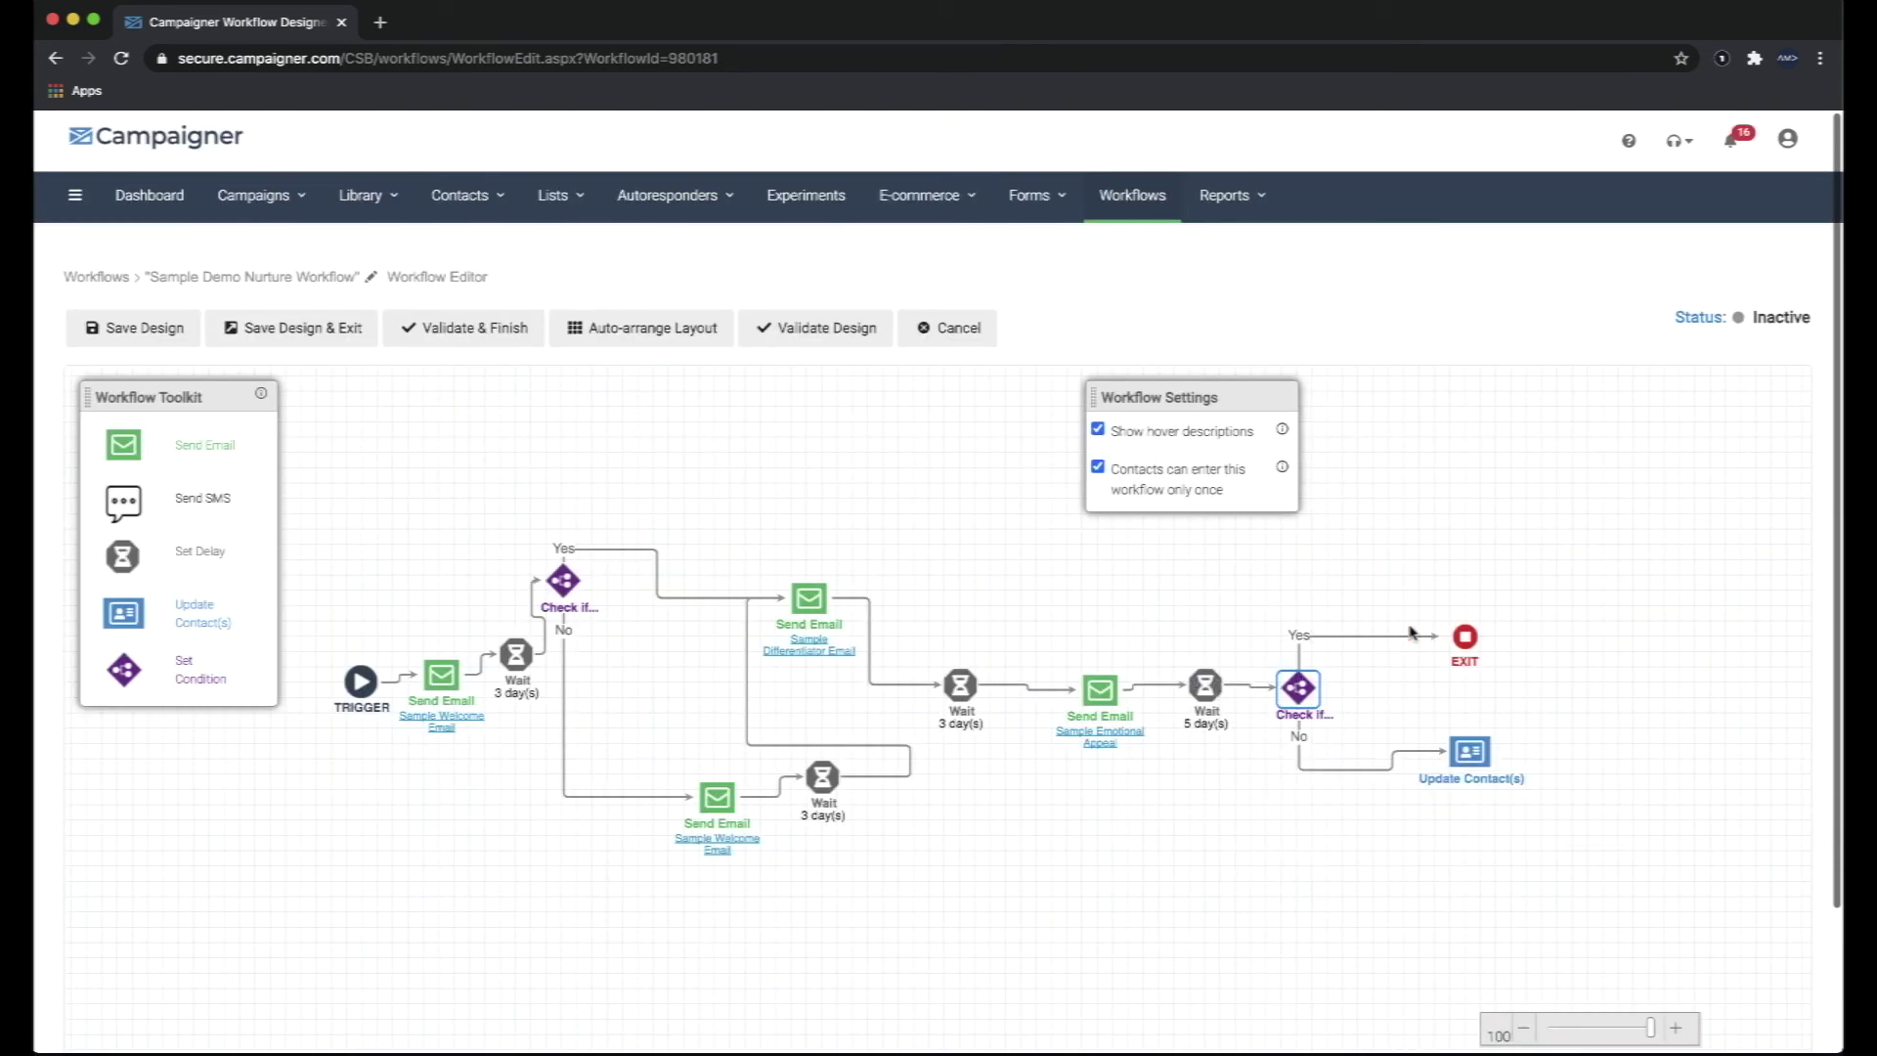
Inspect the Update Contact(s) action's add/remove list choices and Contact Field update type, and discard any changes.
double_click(1469, 758)
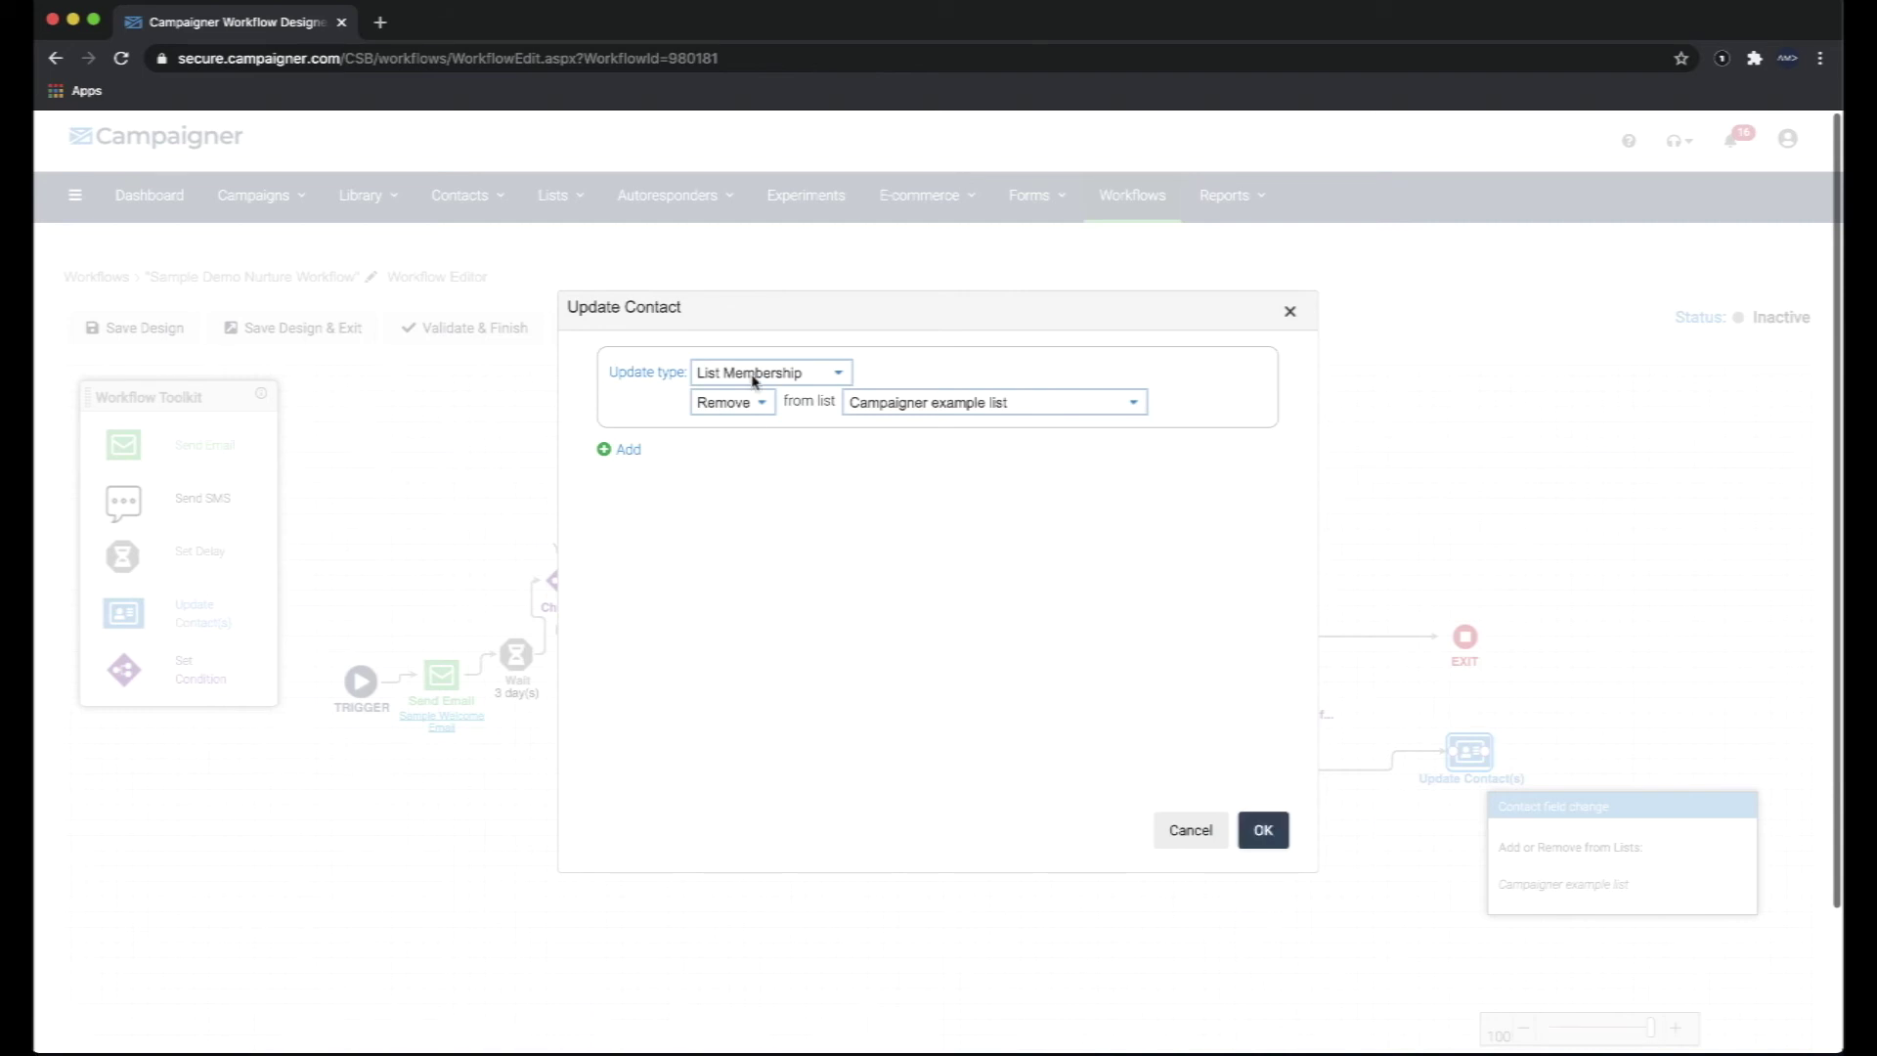
click(736, 405)
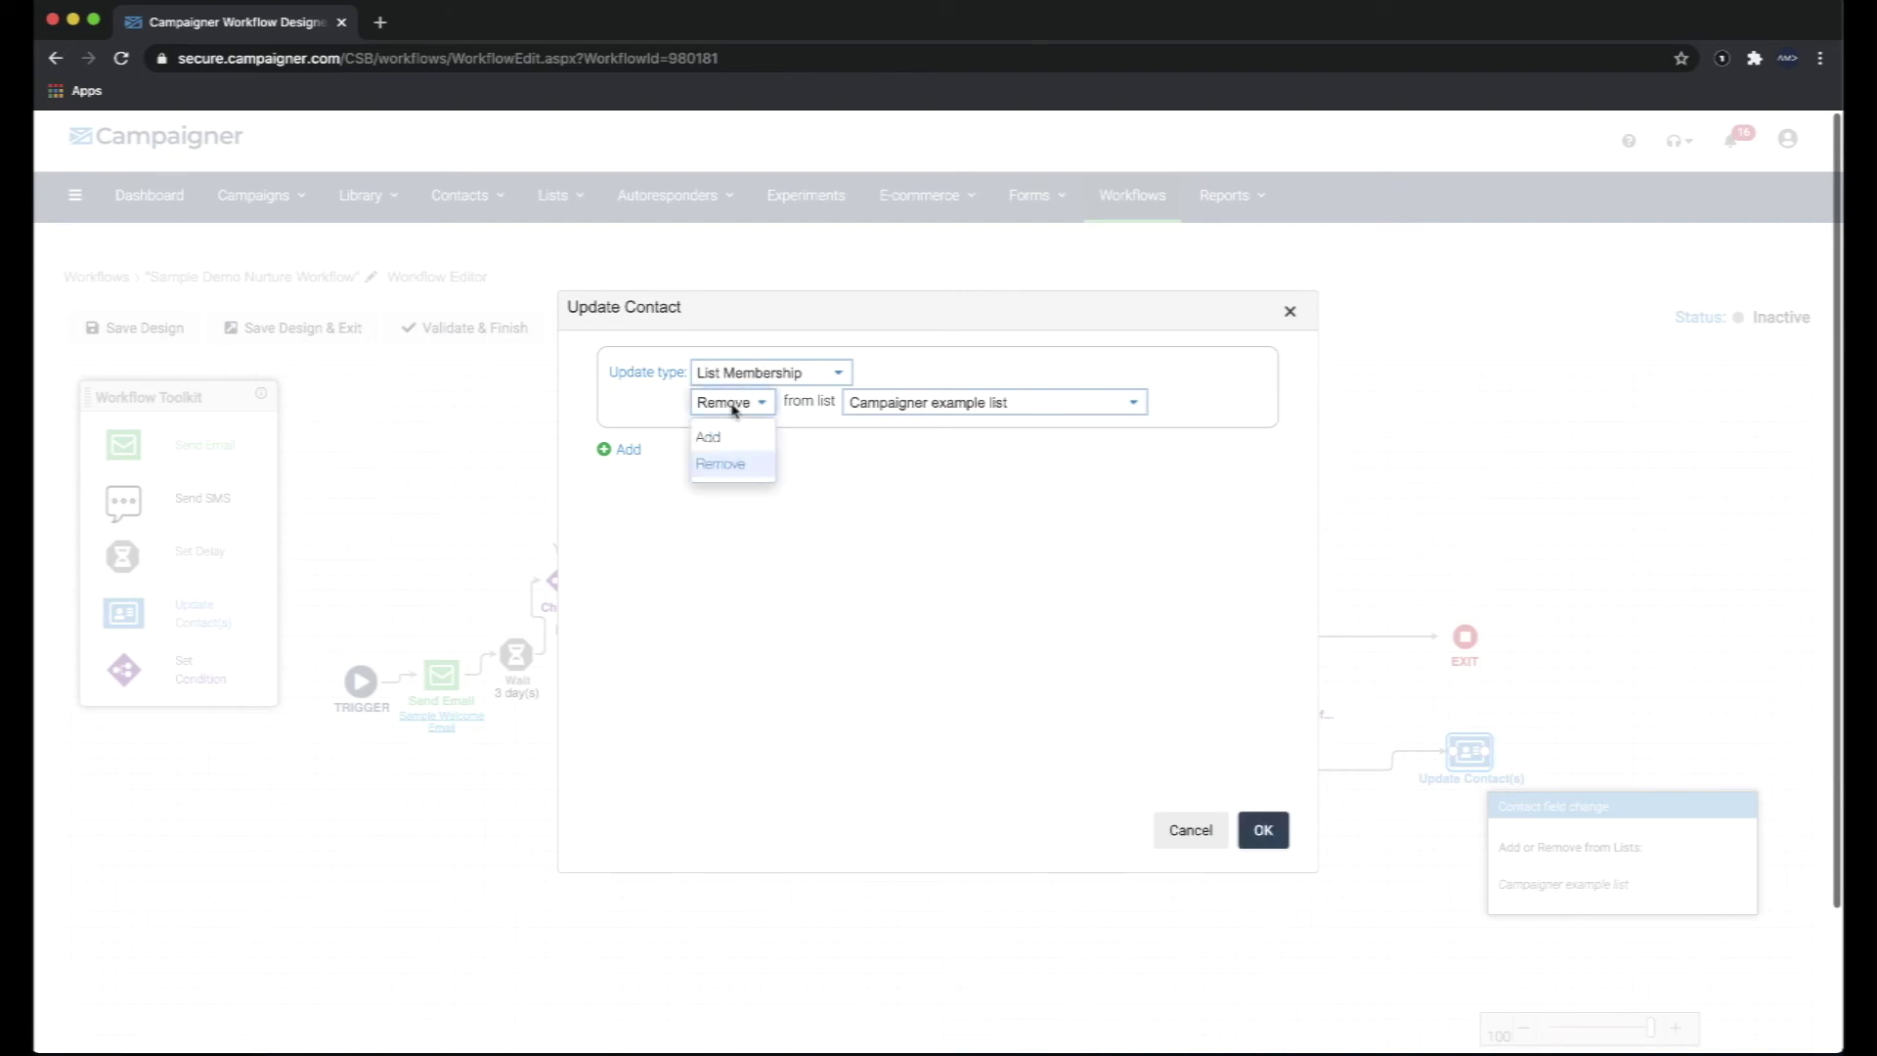
click(812, 544)
click(773, 375)
click(767, 403)
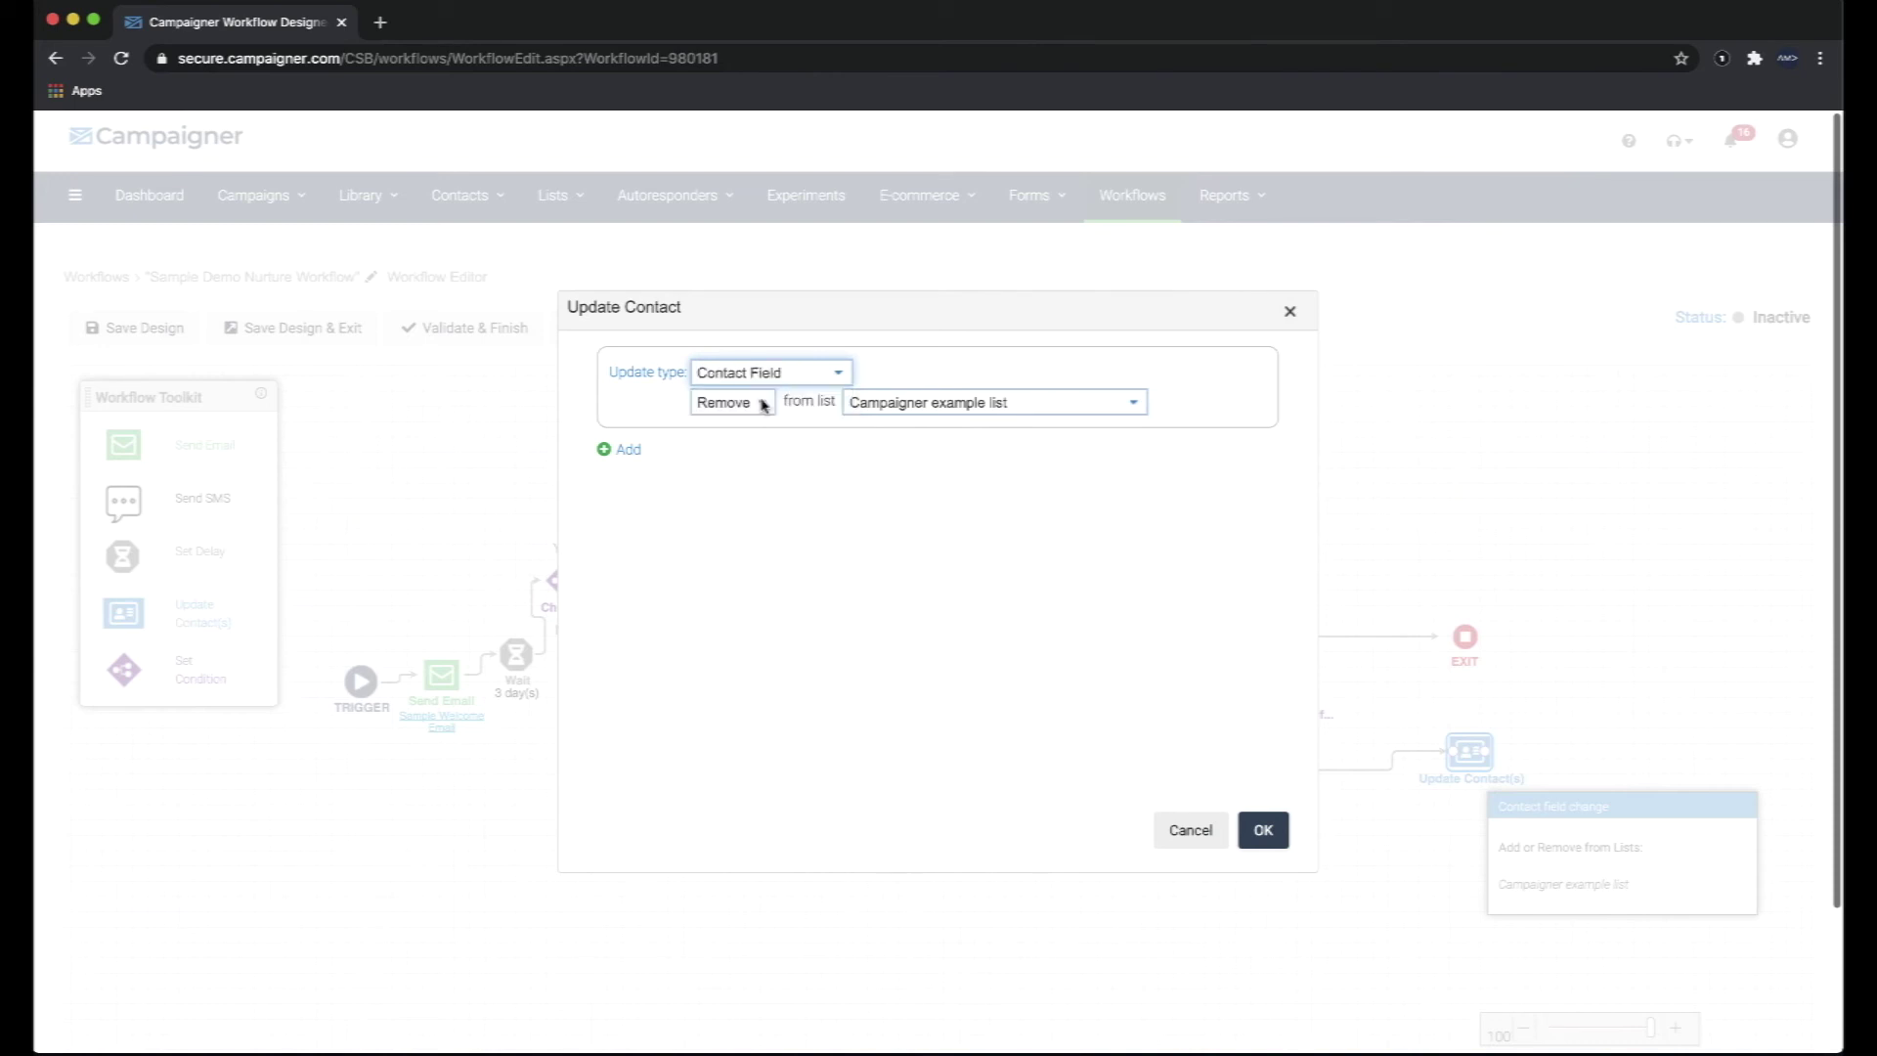
click(809, 404)
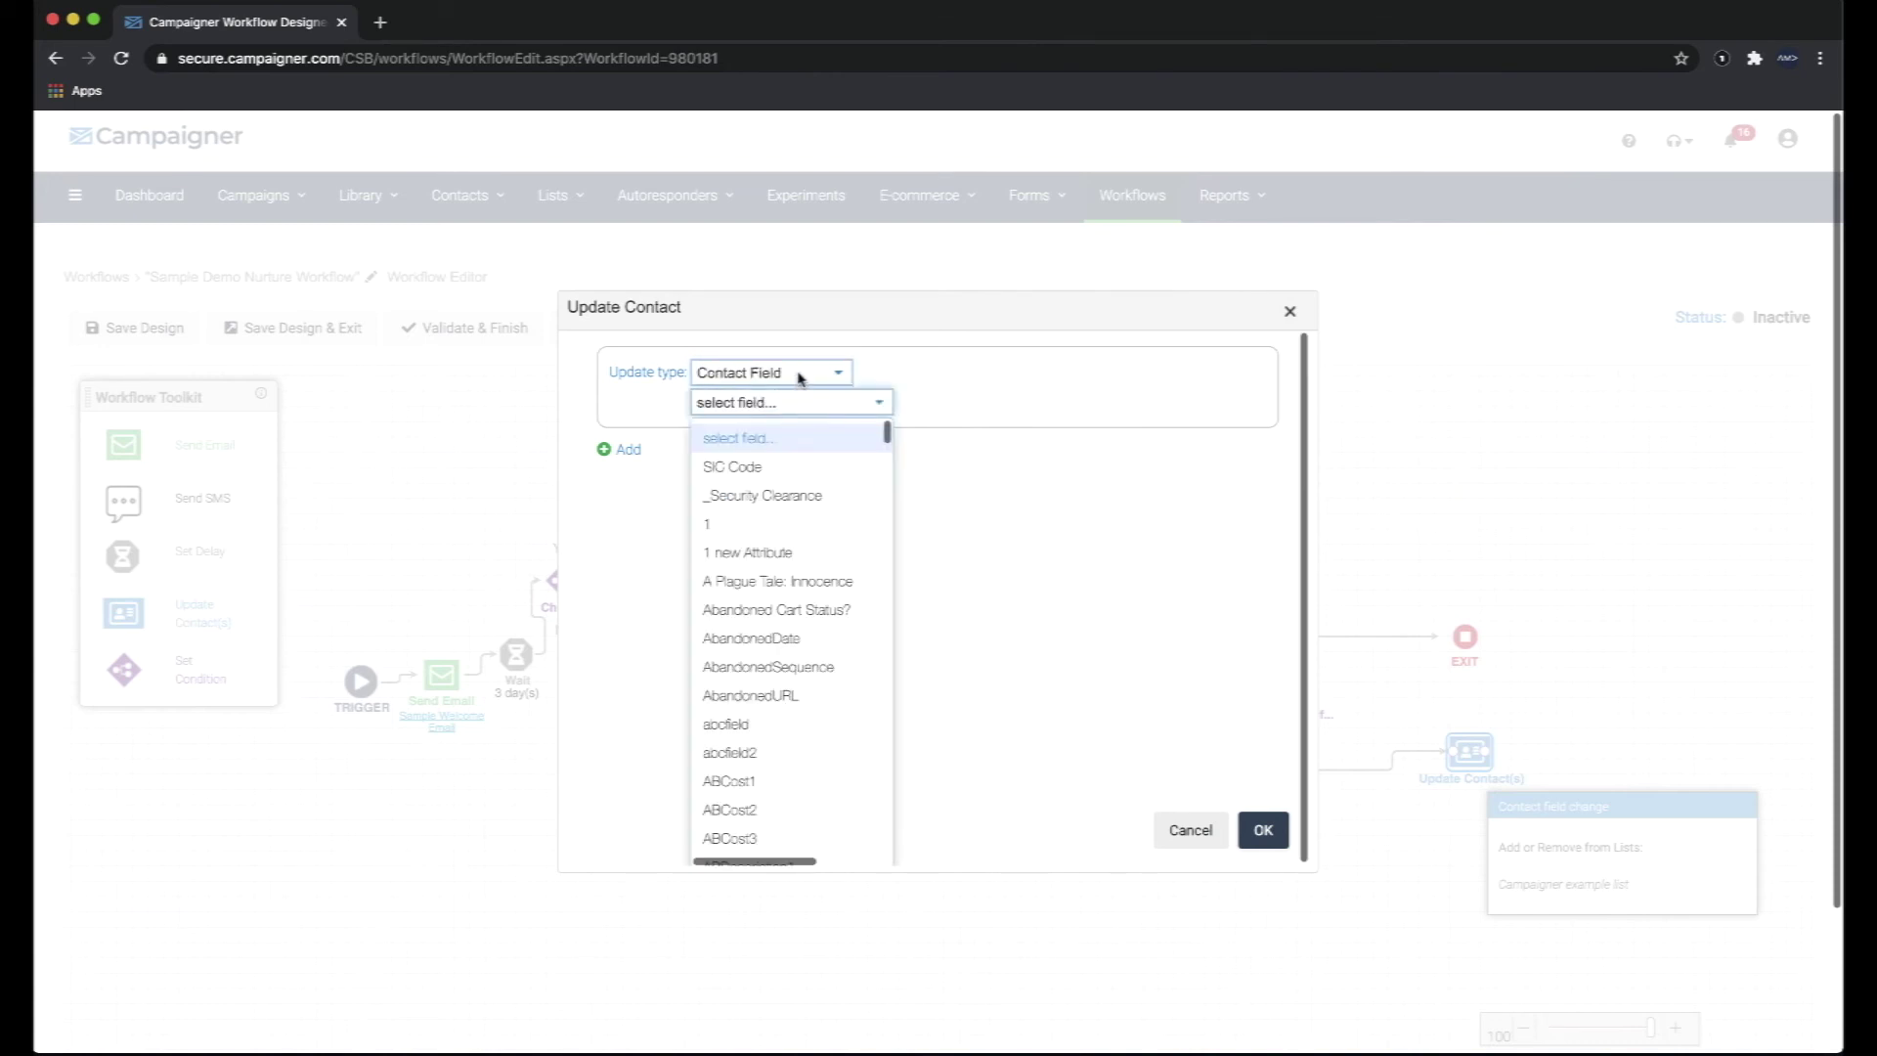
click(800, 378)
click(784, 436)
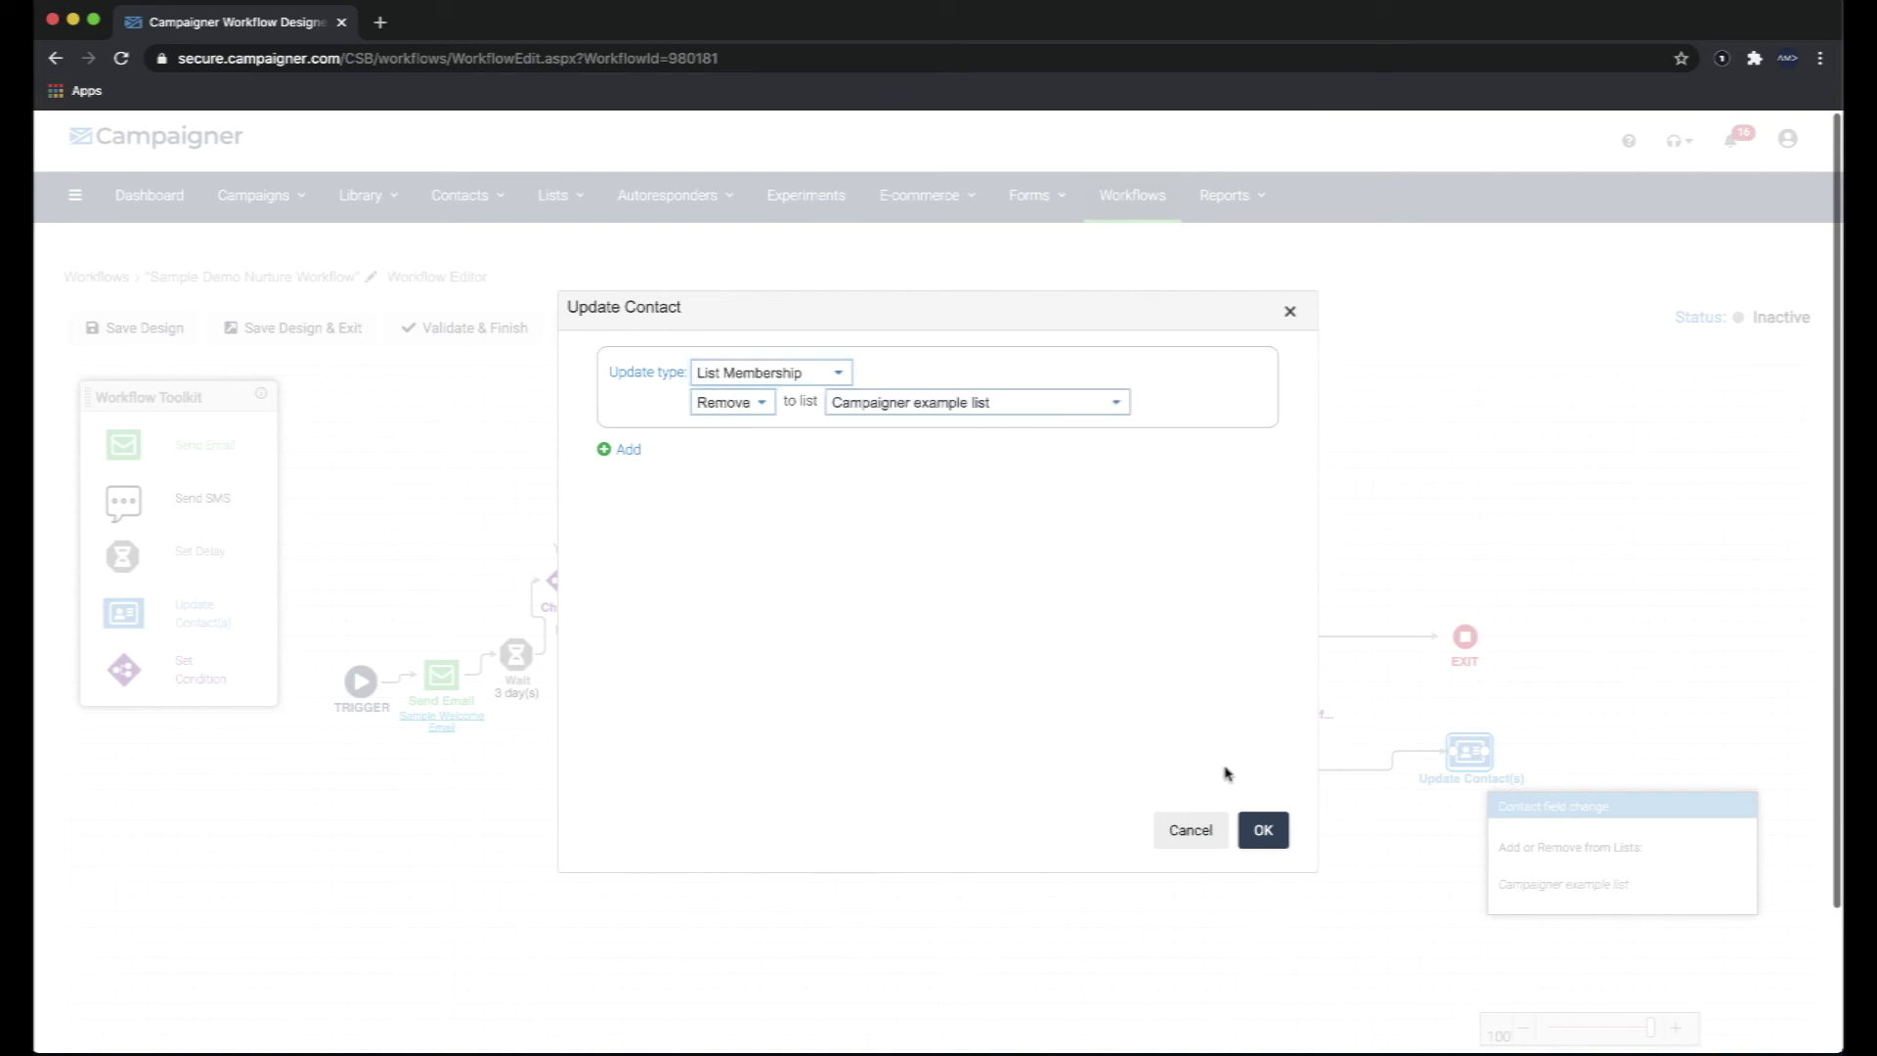
click(1203, 830)
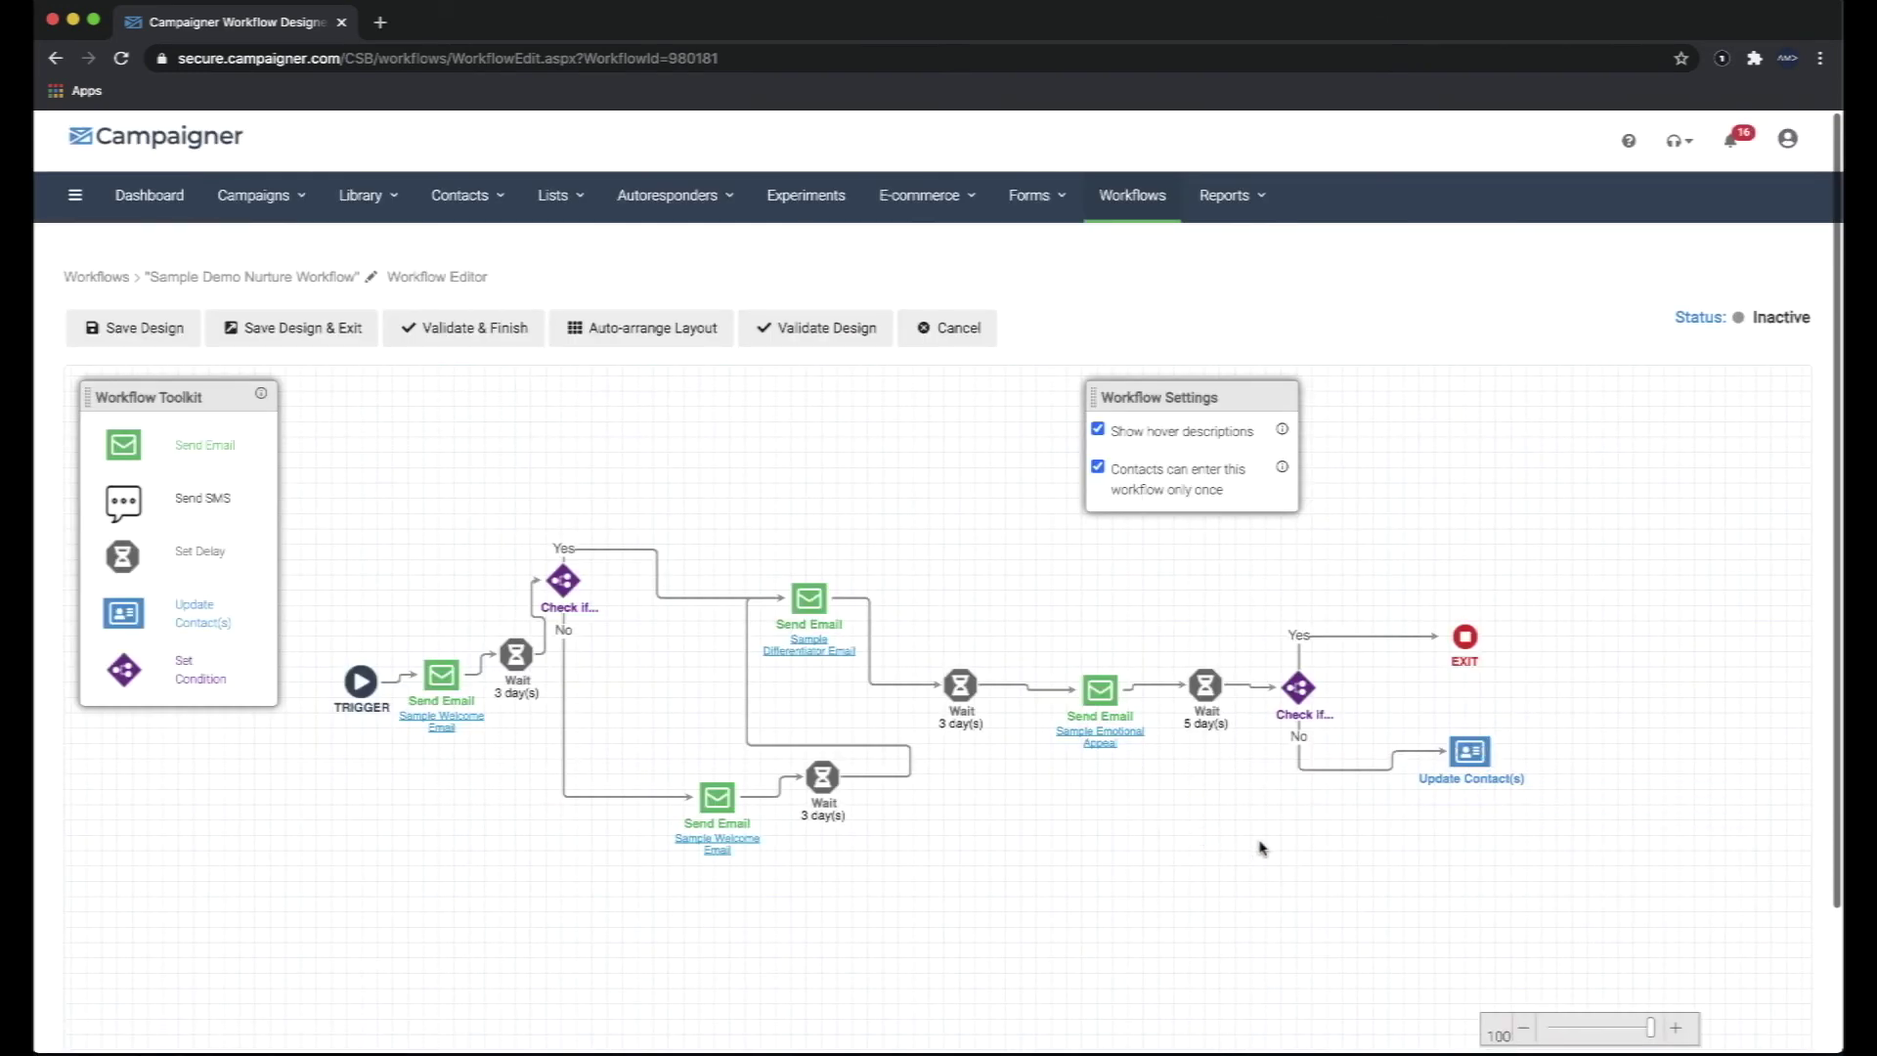
mouse_move(862, 577)
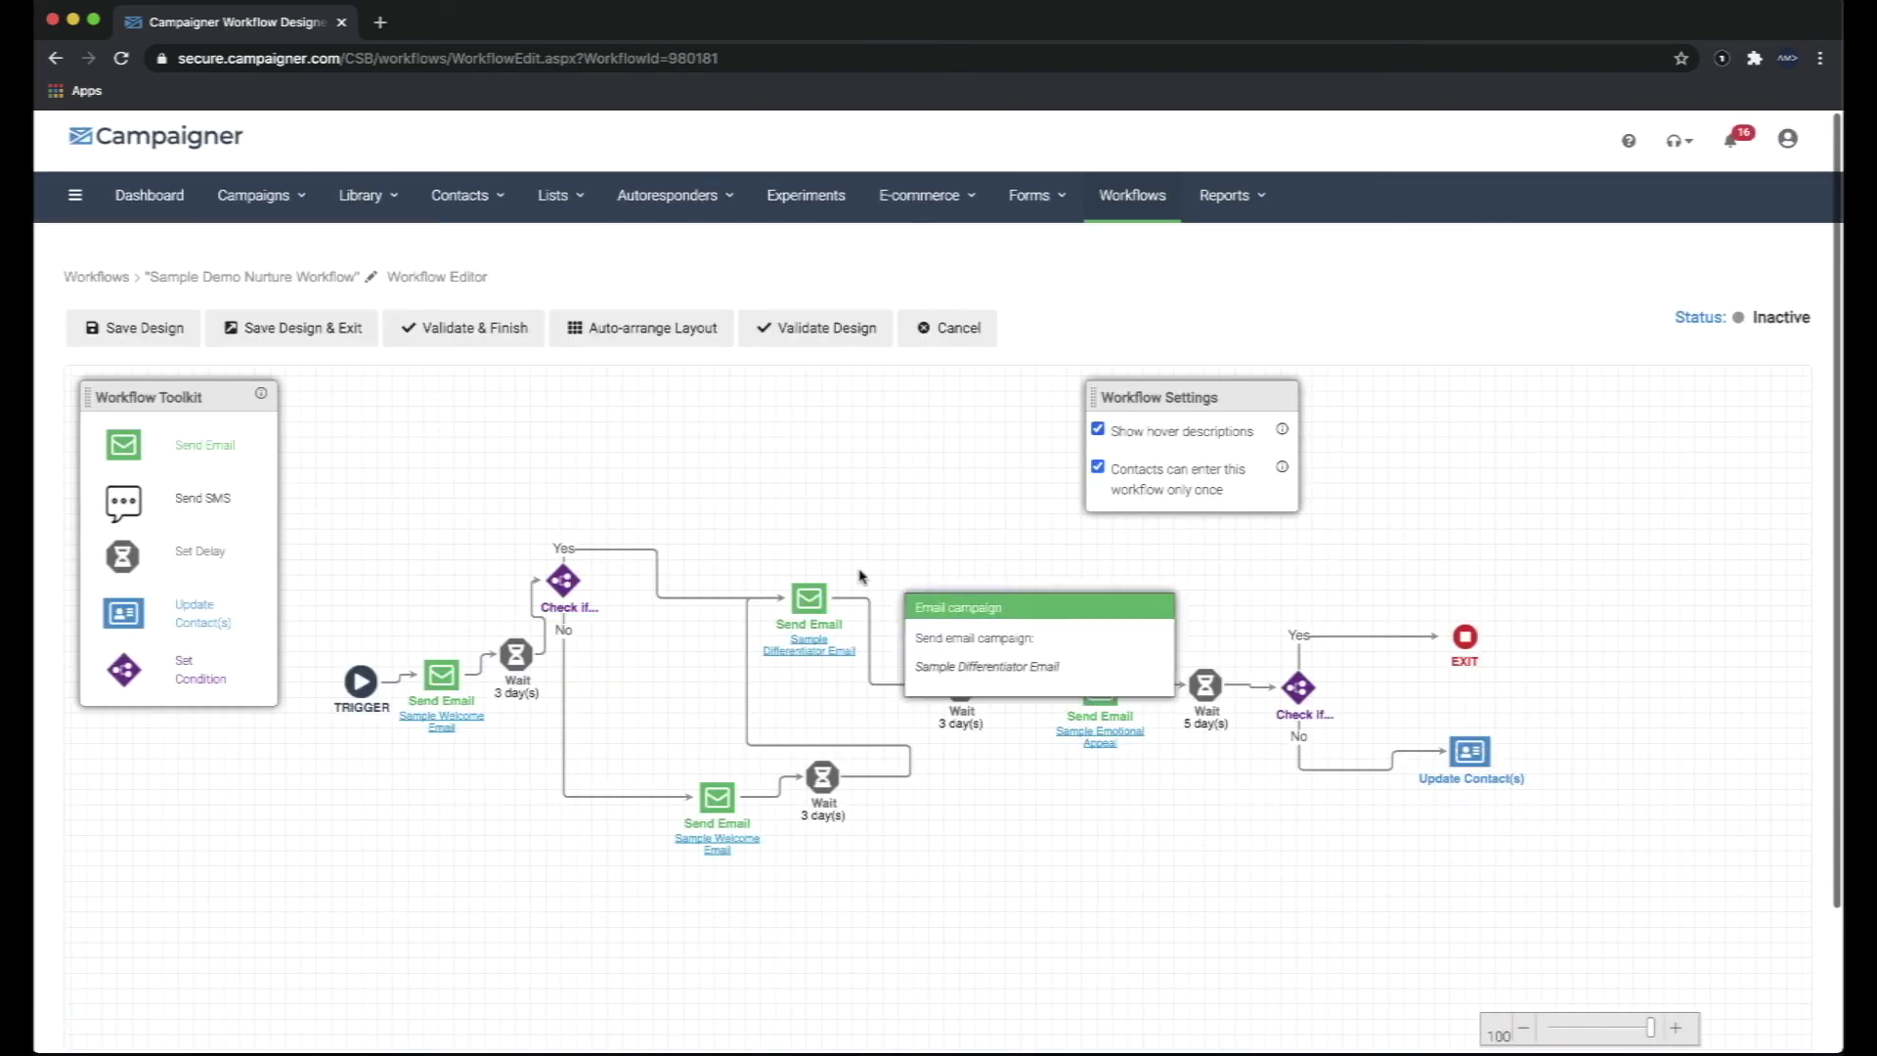
mouse_move(564, 581)
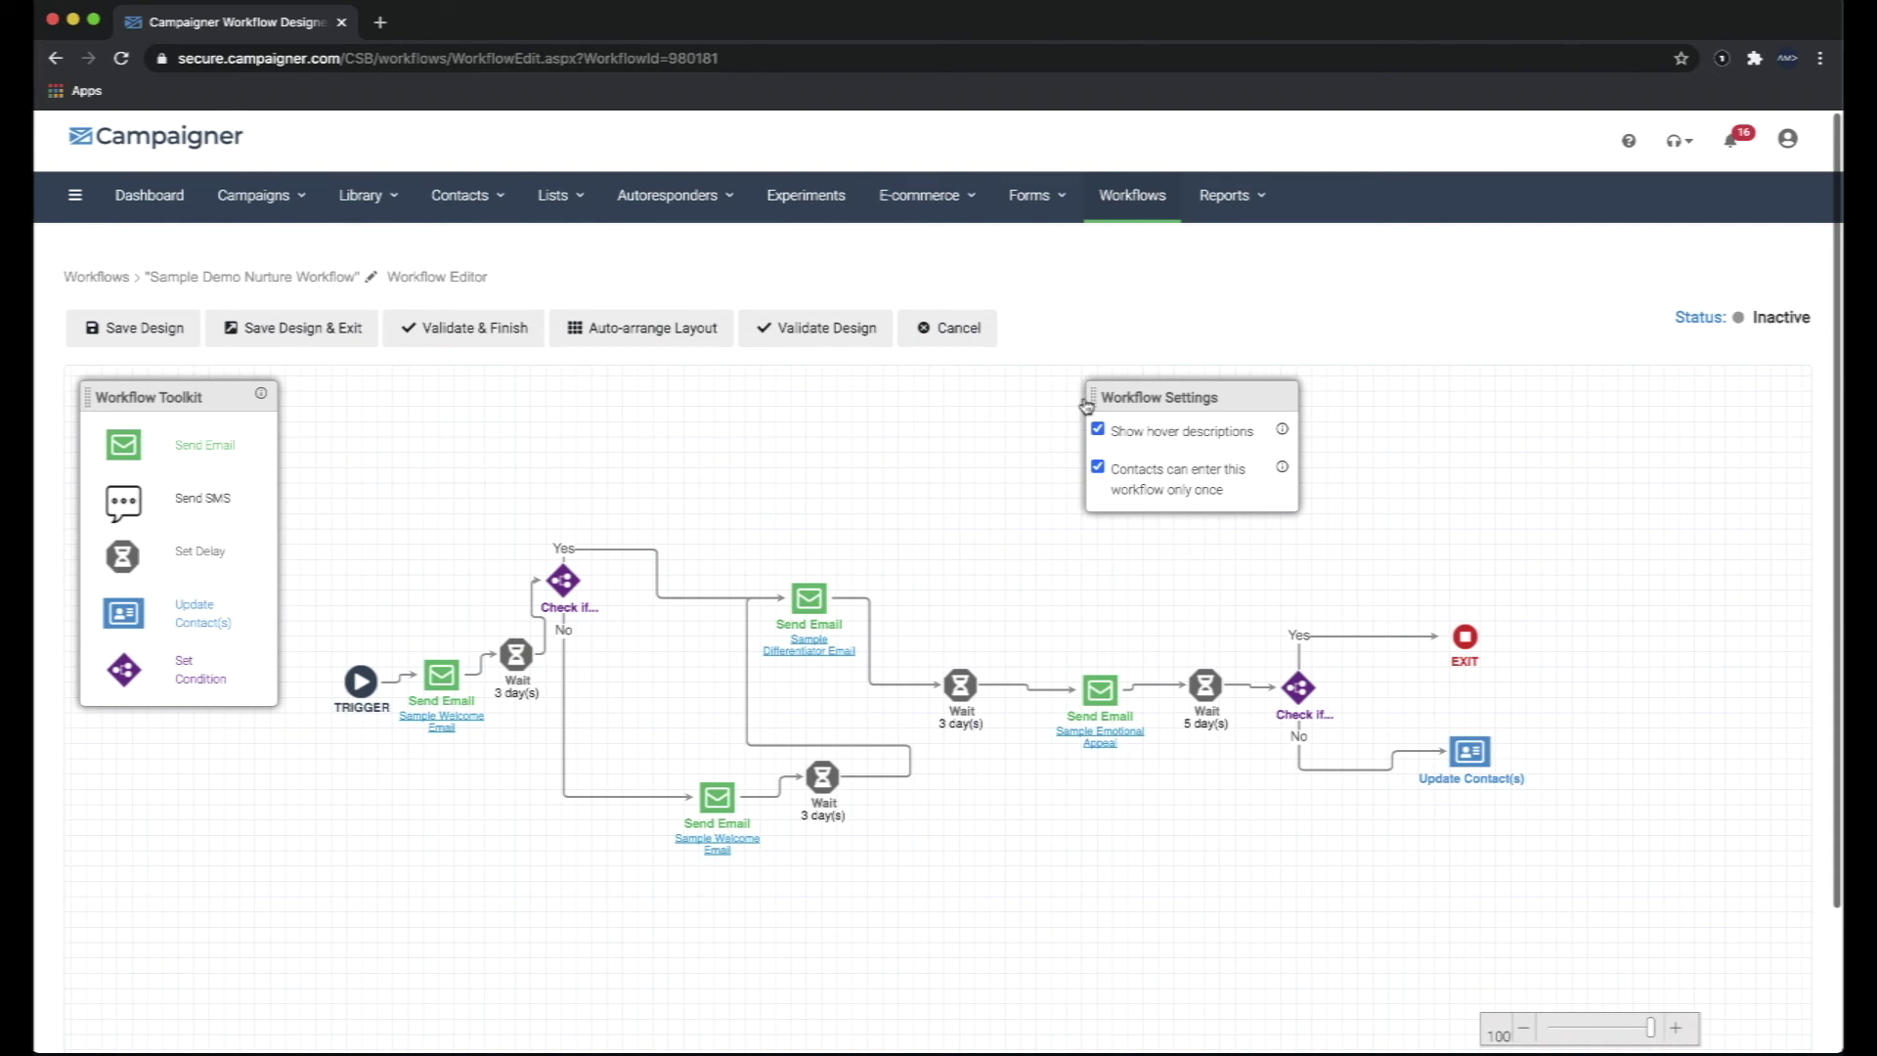
Open the email campaign report for Hang with Hank - Under $300 and review its campaign overview.
click(1249, 201)
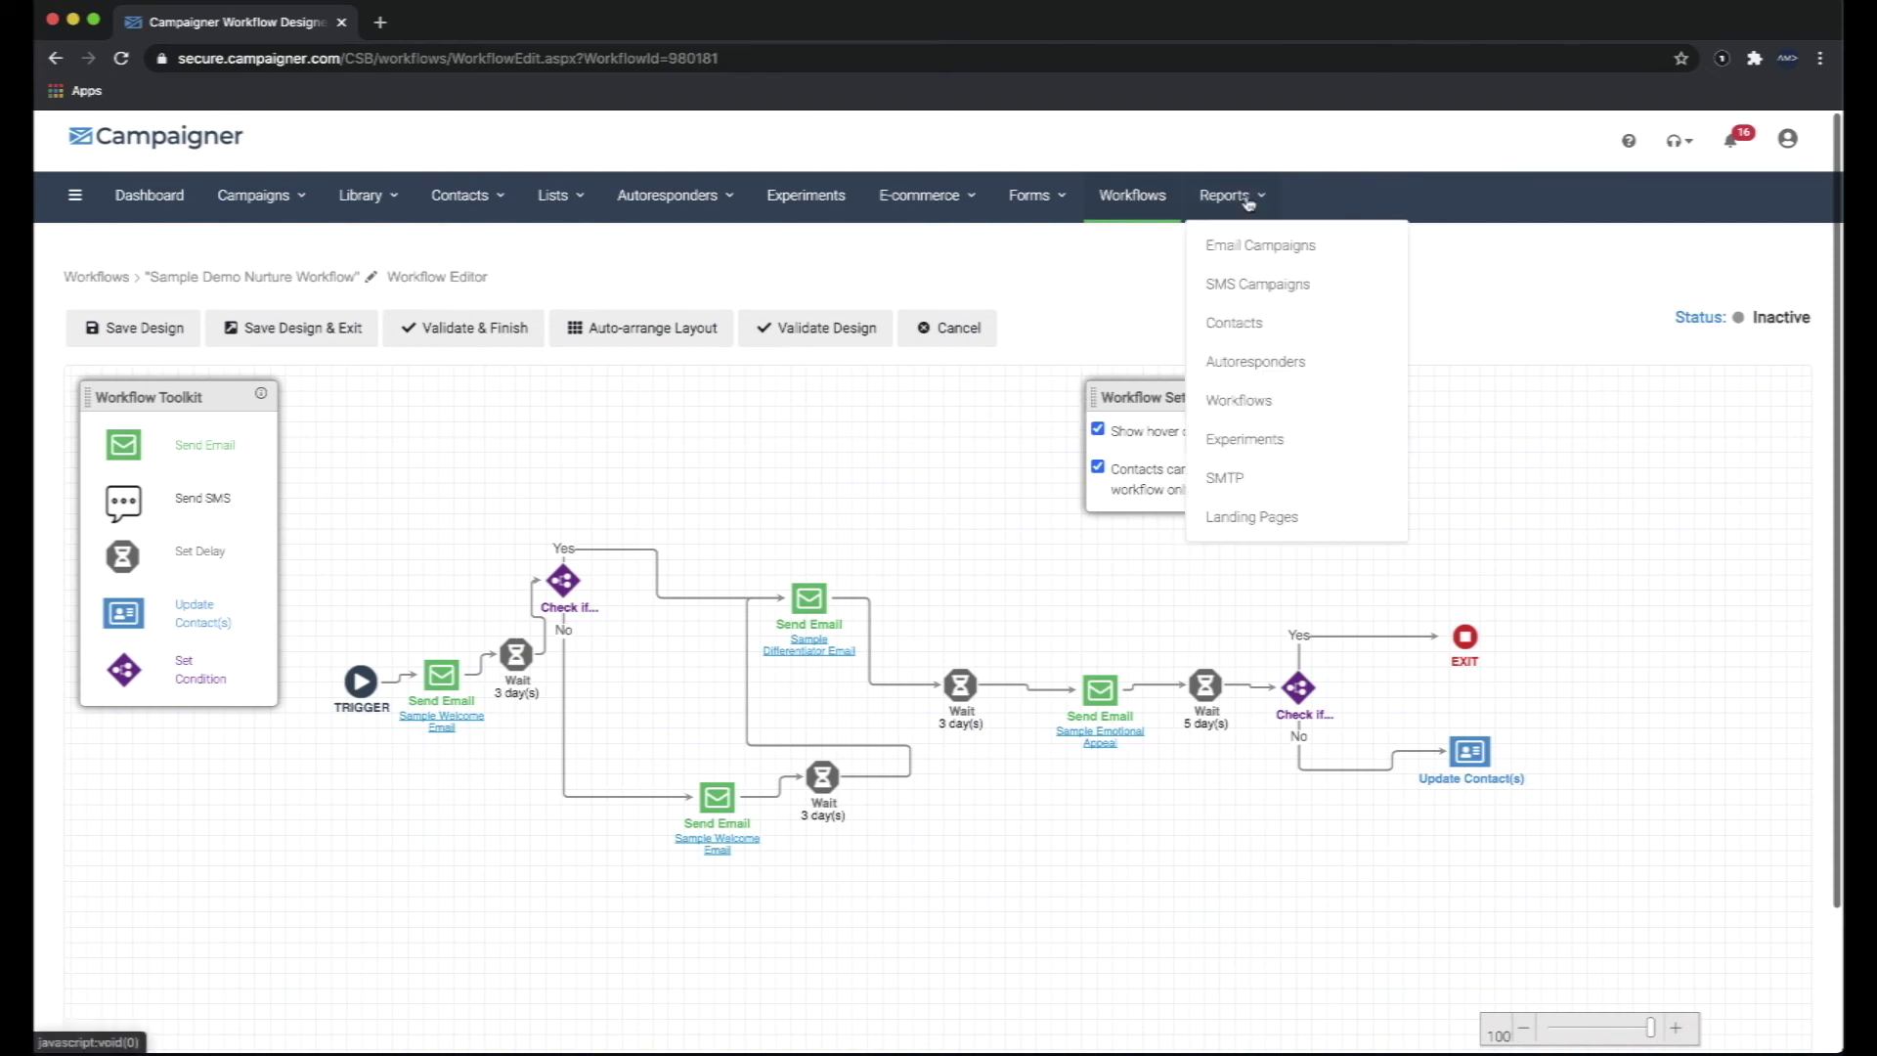
click(1252, 245)
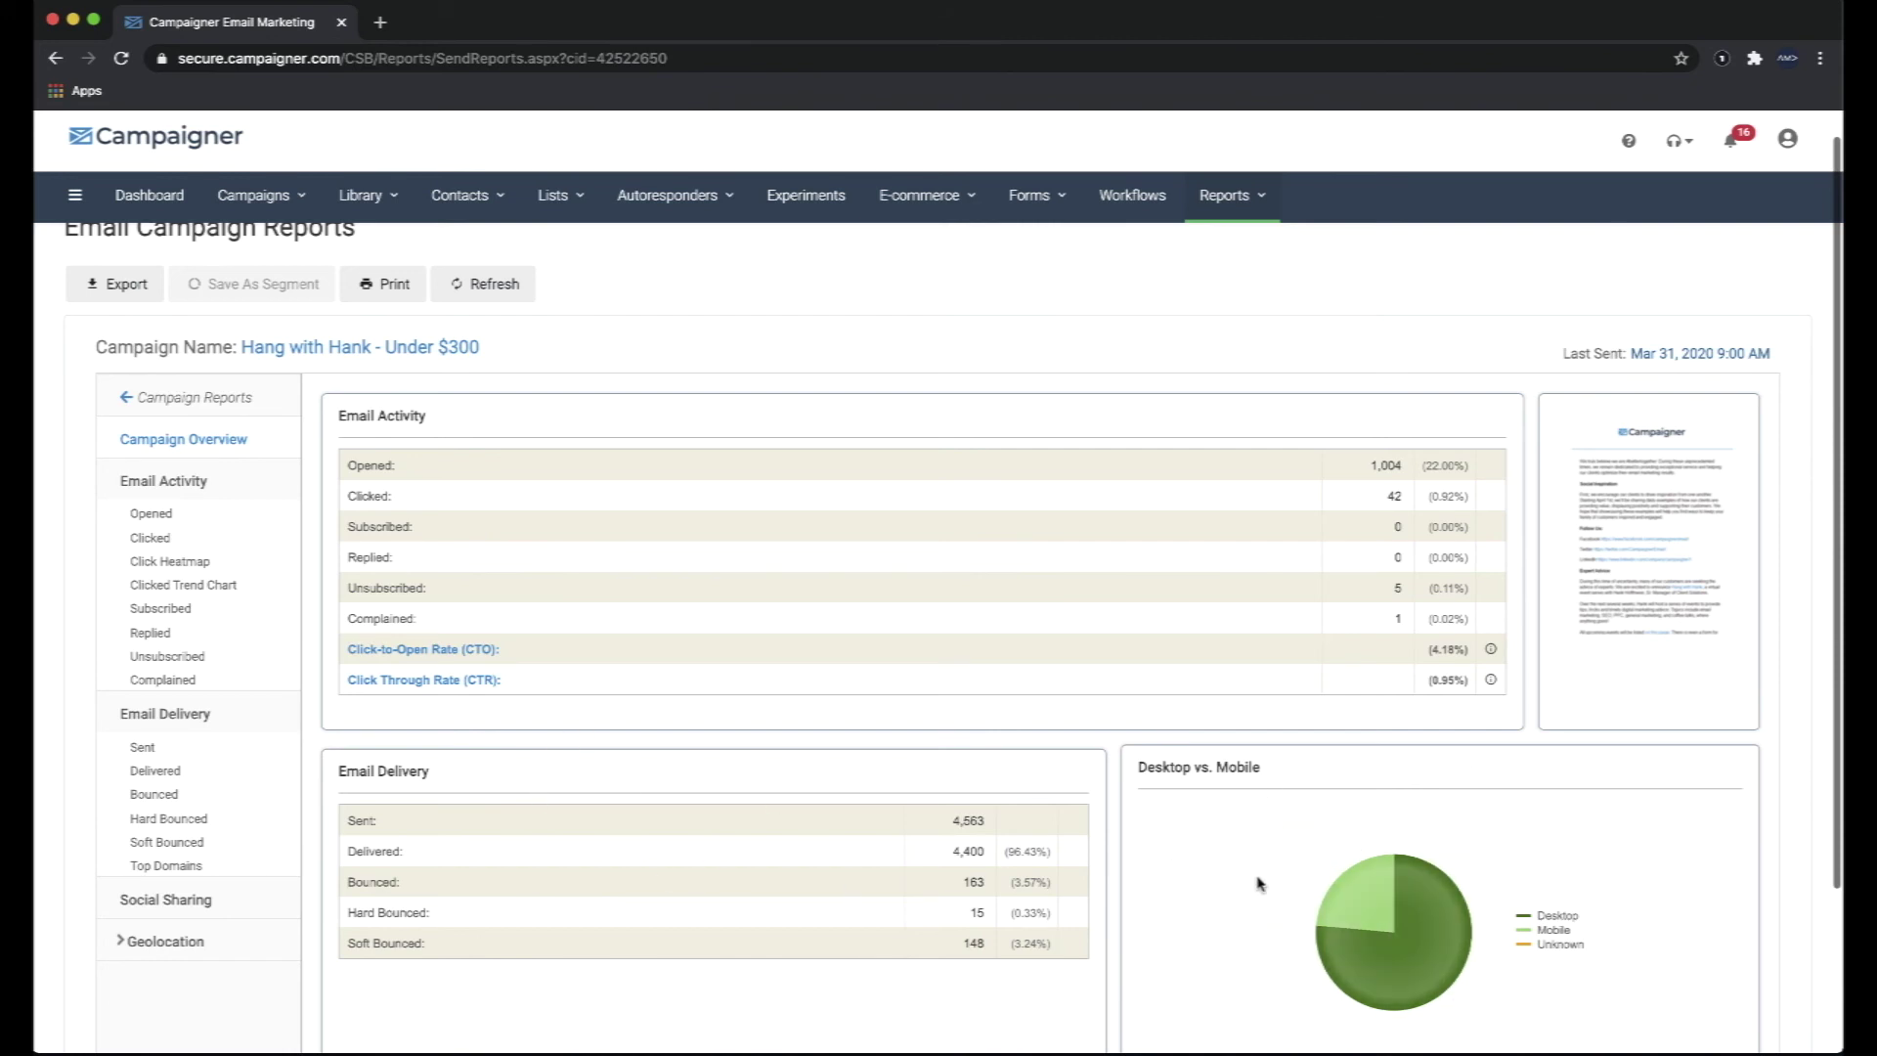
scroll(1258, 883, down, 2)
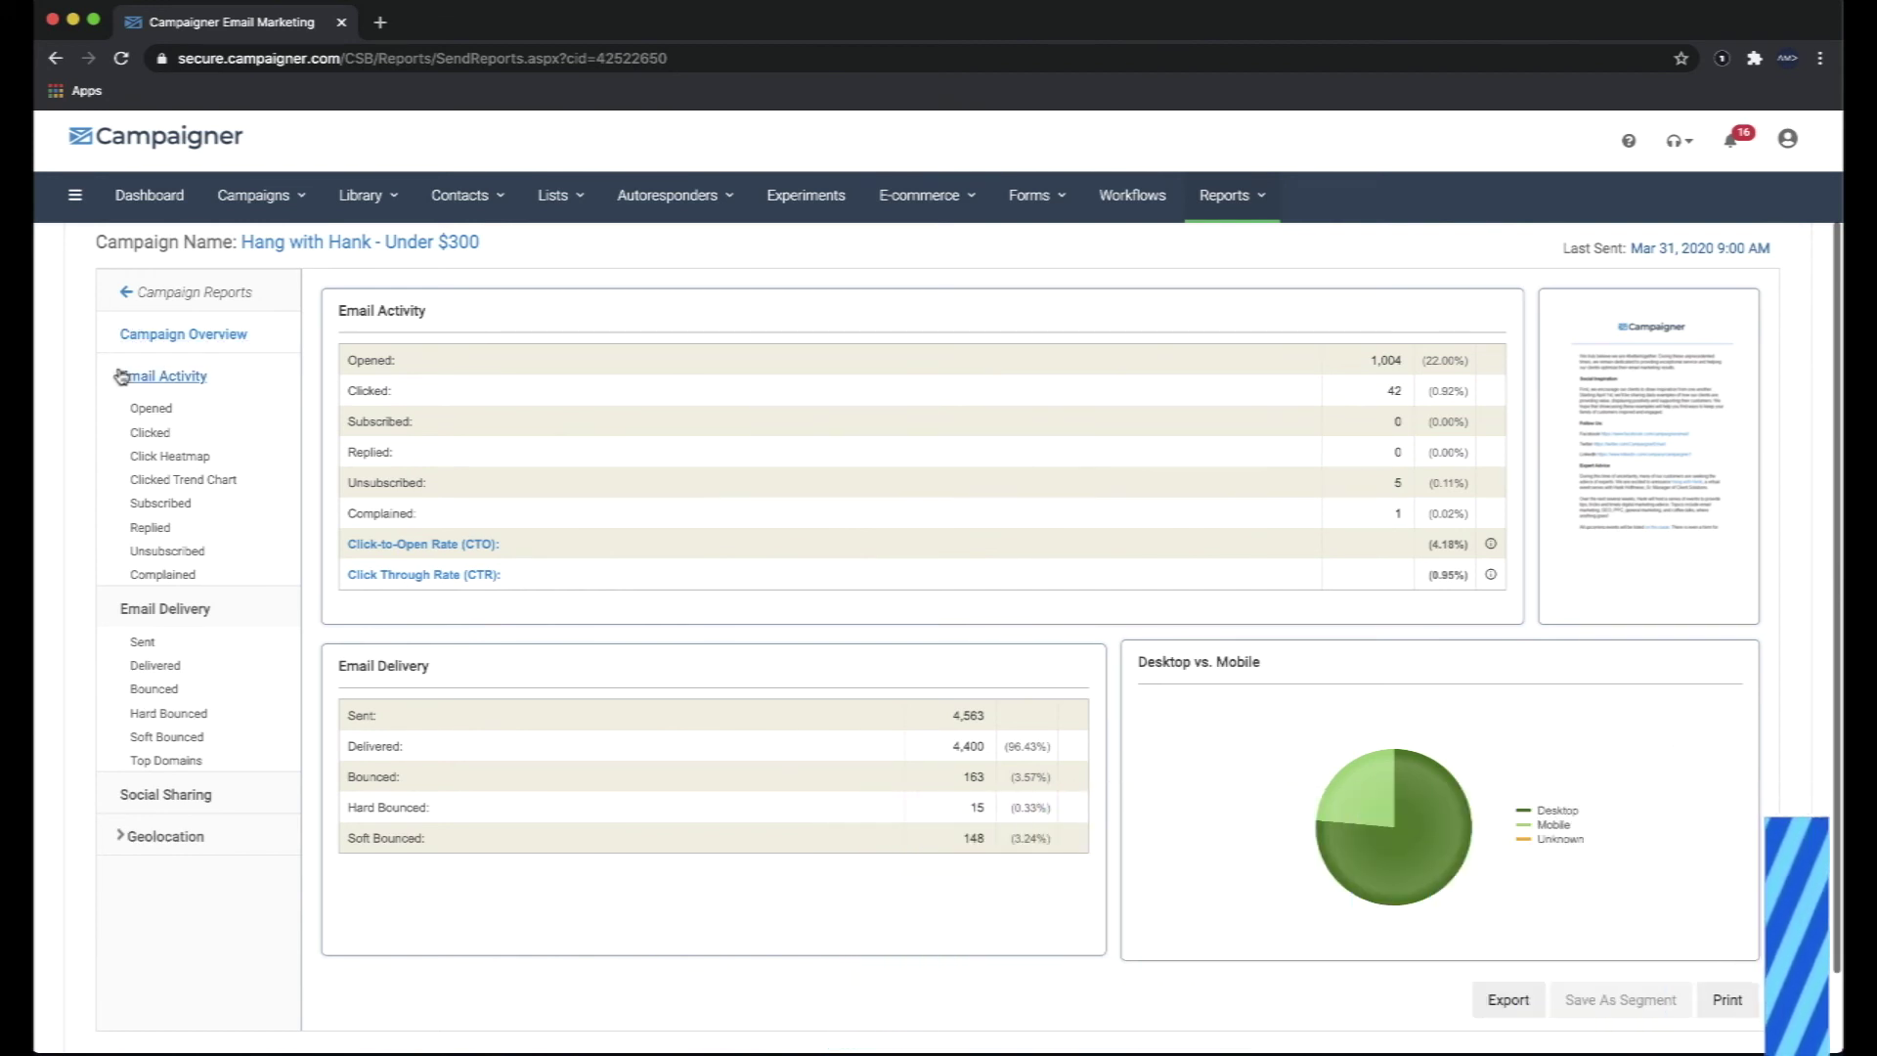
Examine the campaign's click activity in the Clicked, Click Heatmap and Clicked Trend Chart reports.
click(149, 433)
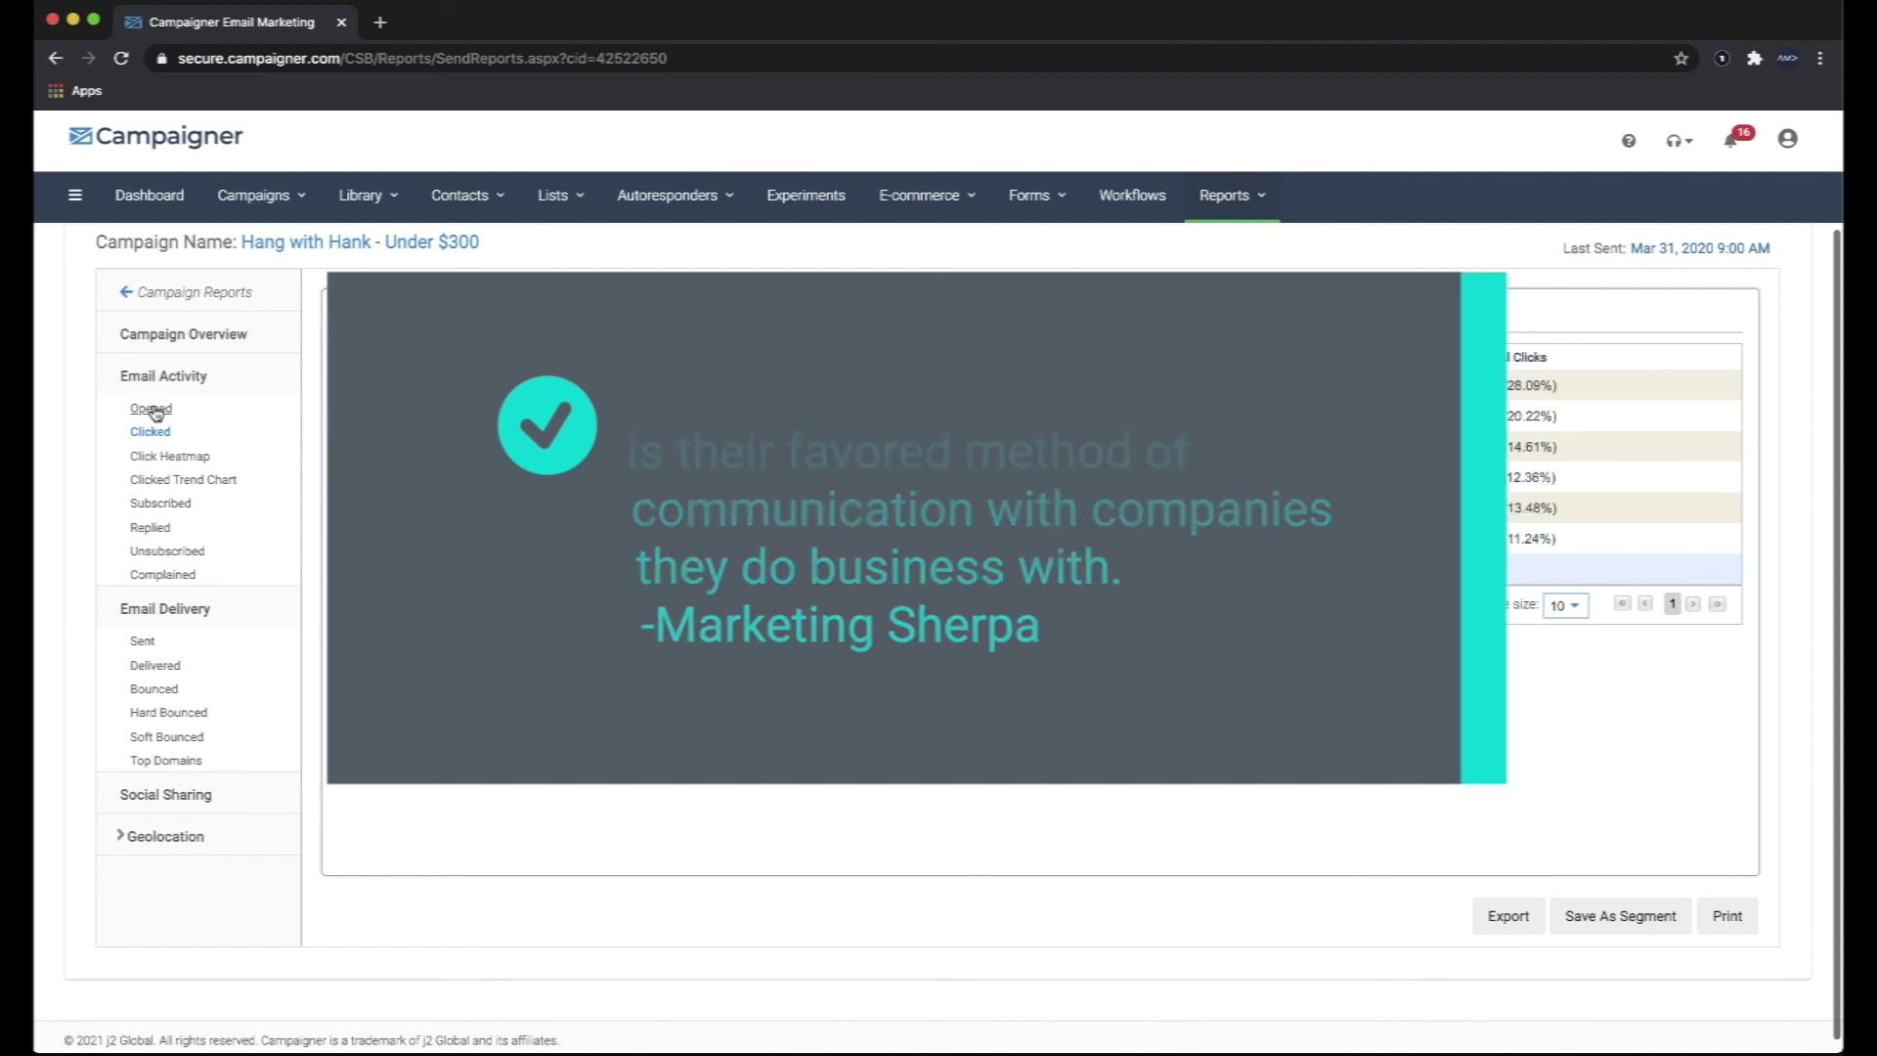
click(167, 457)
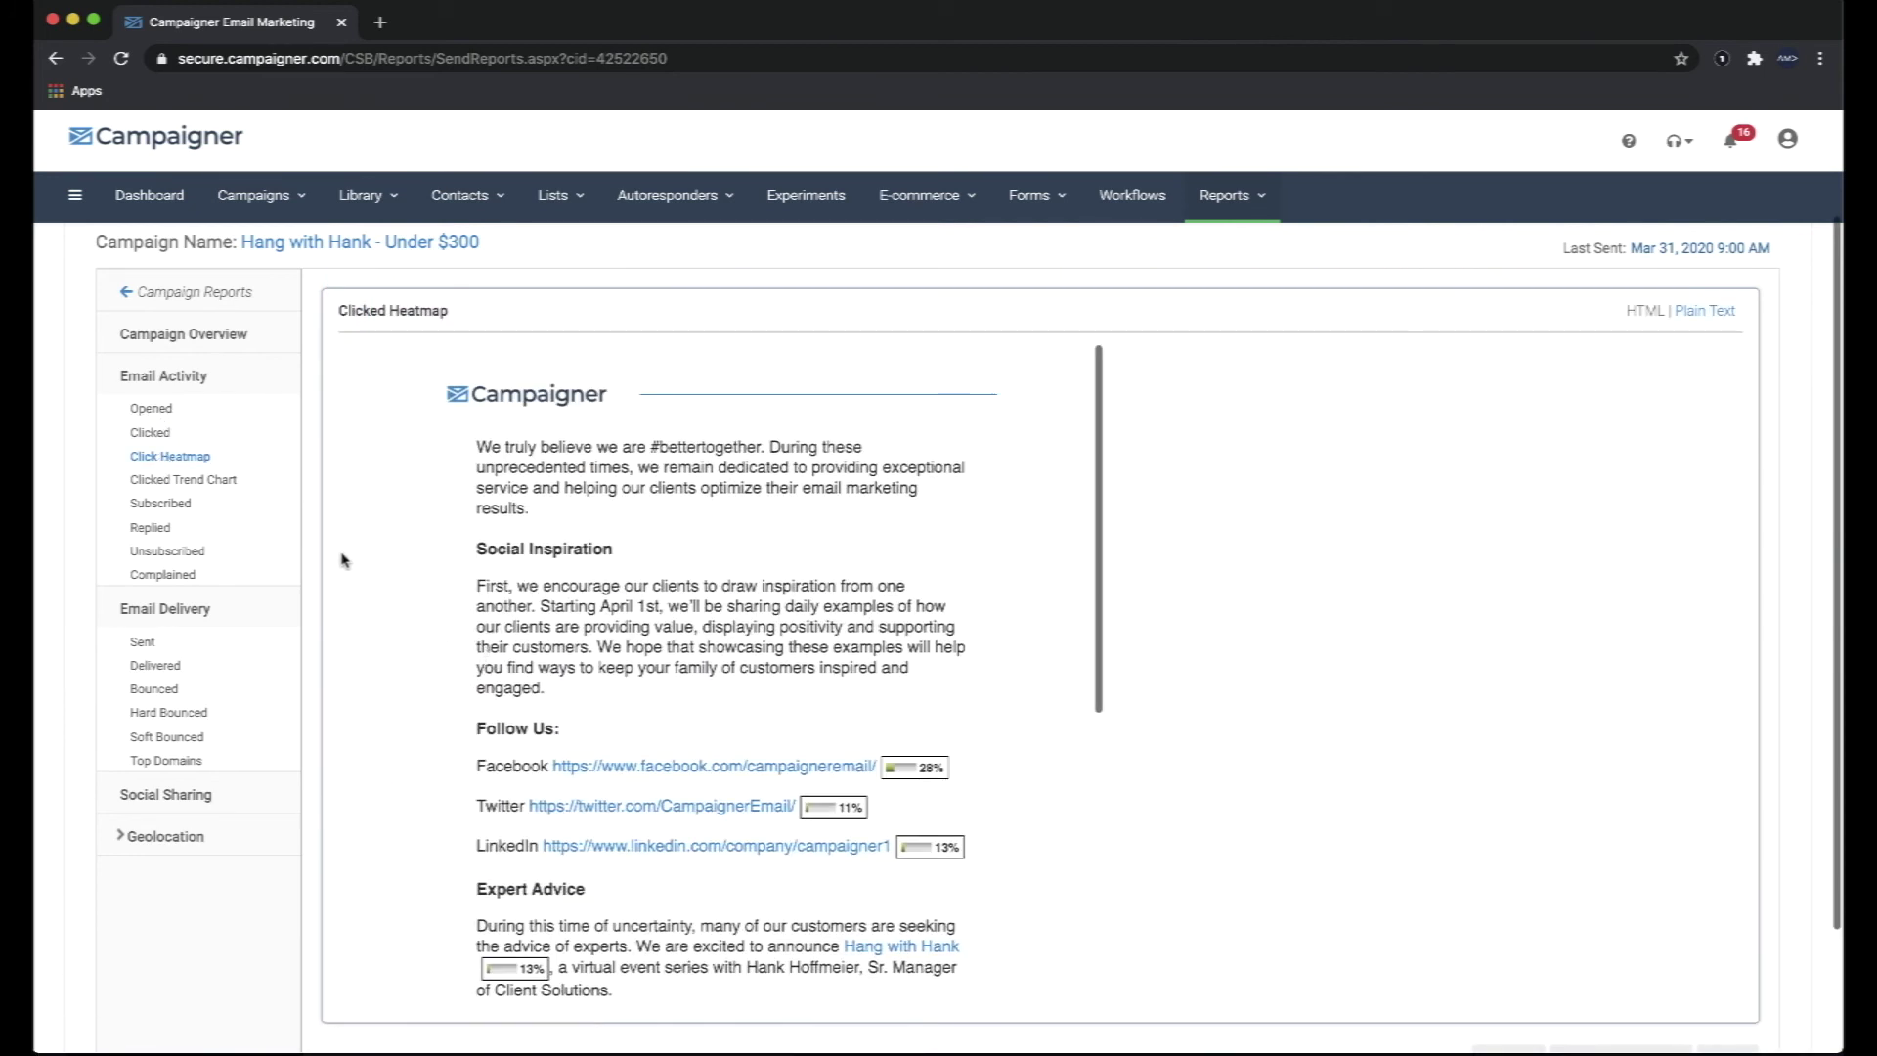
click(208, 483)
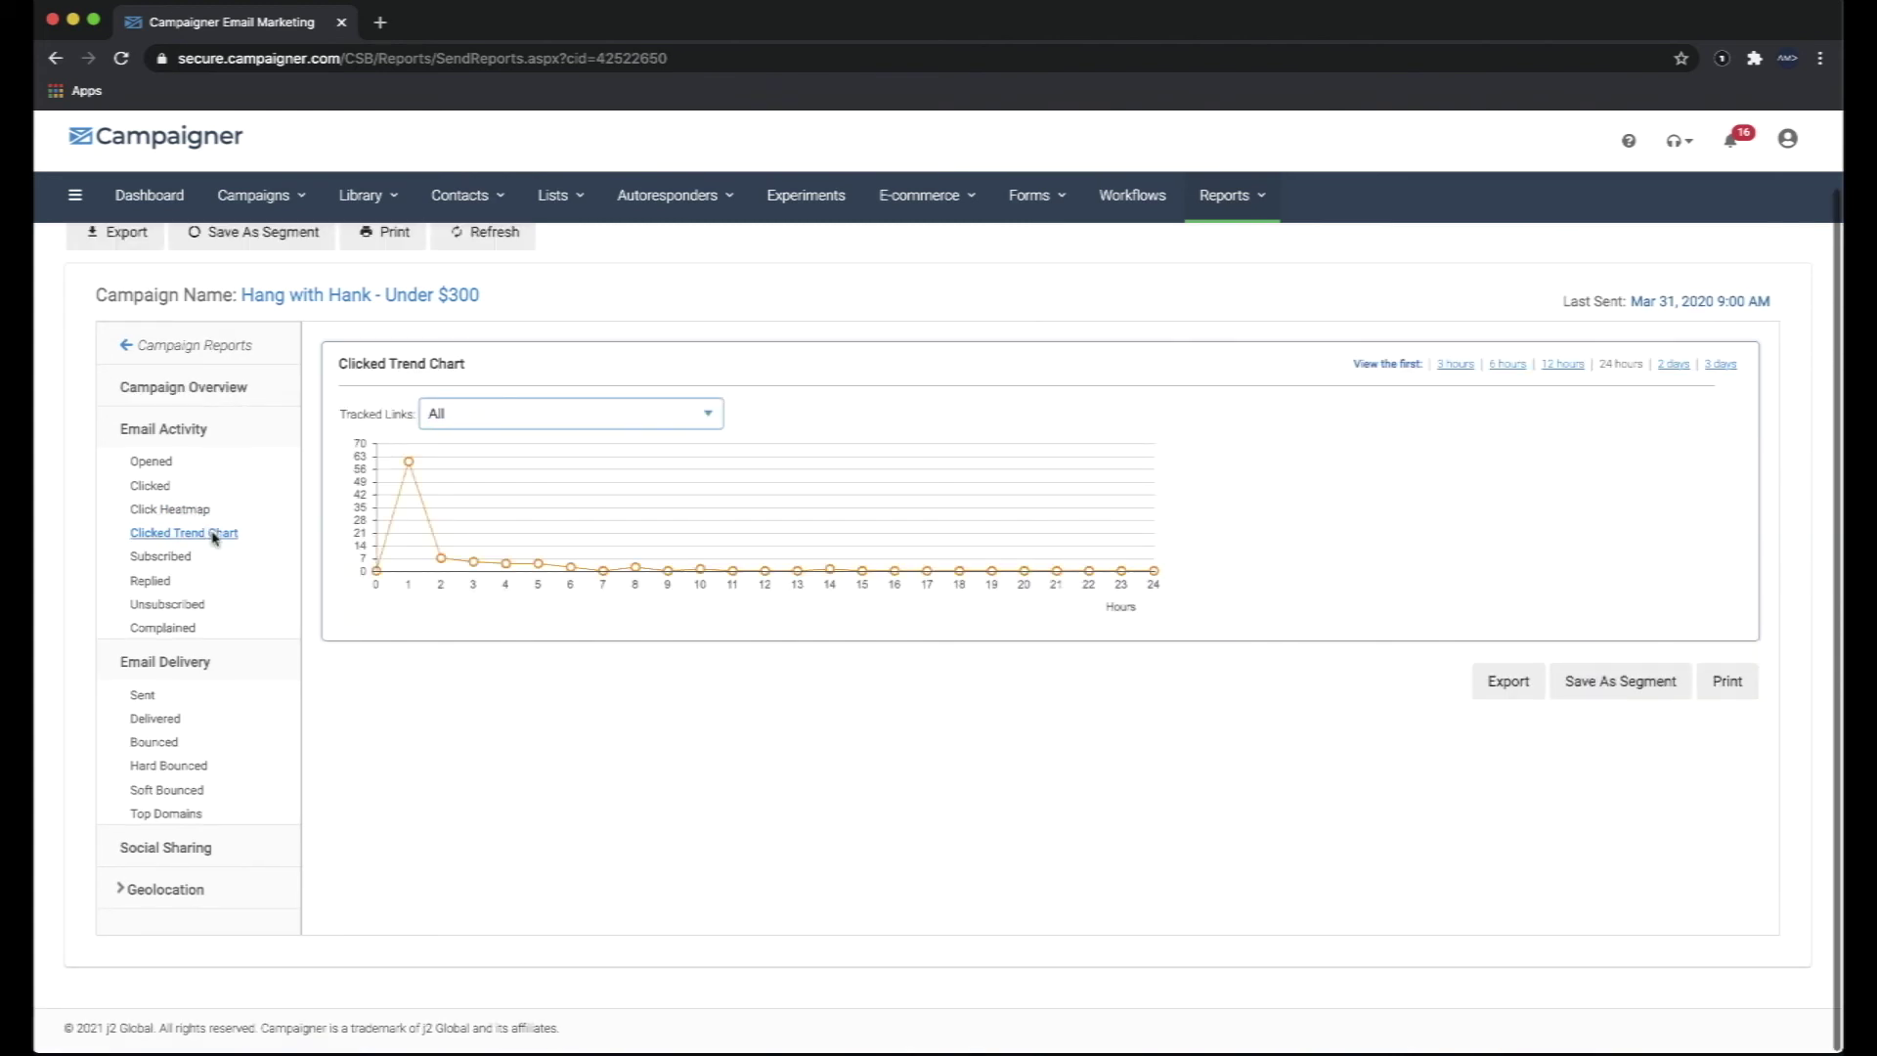
Review the campaign's Bounced, Social Sharing and Geolocation reports, including the geolocation table by city.
click(154, 743)
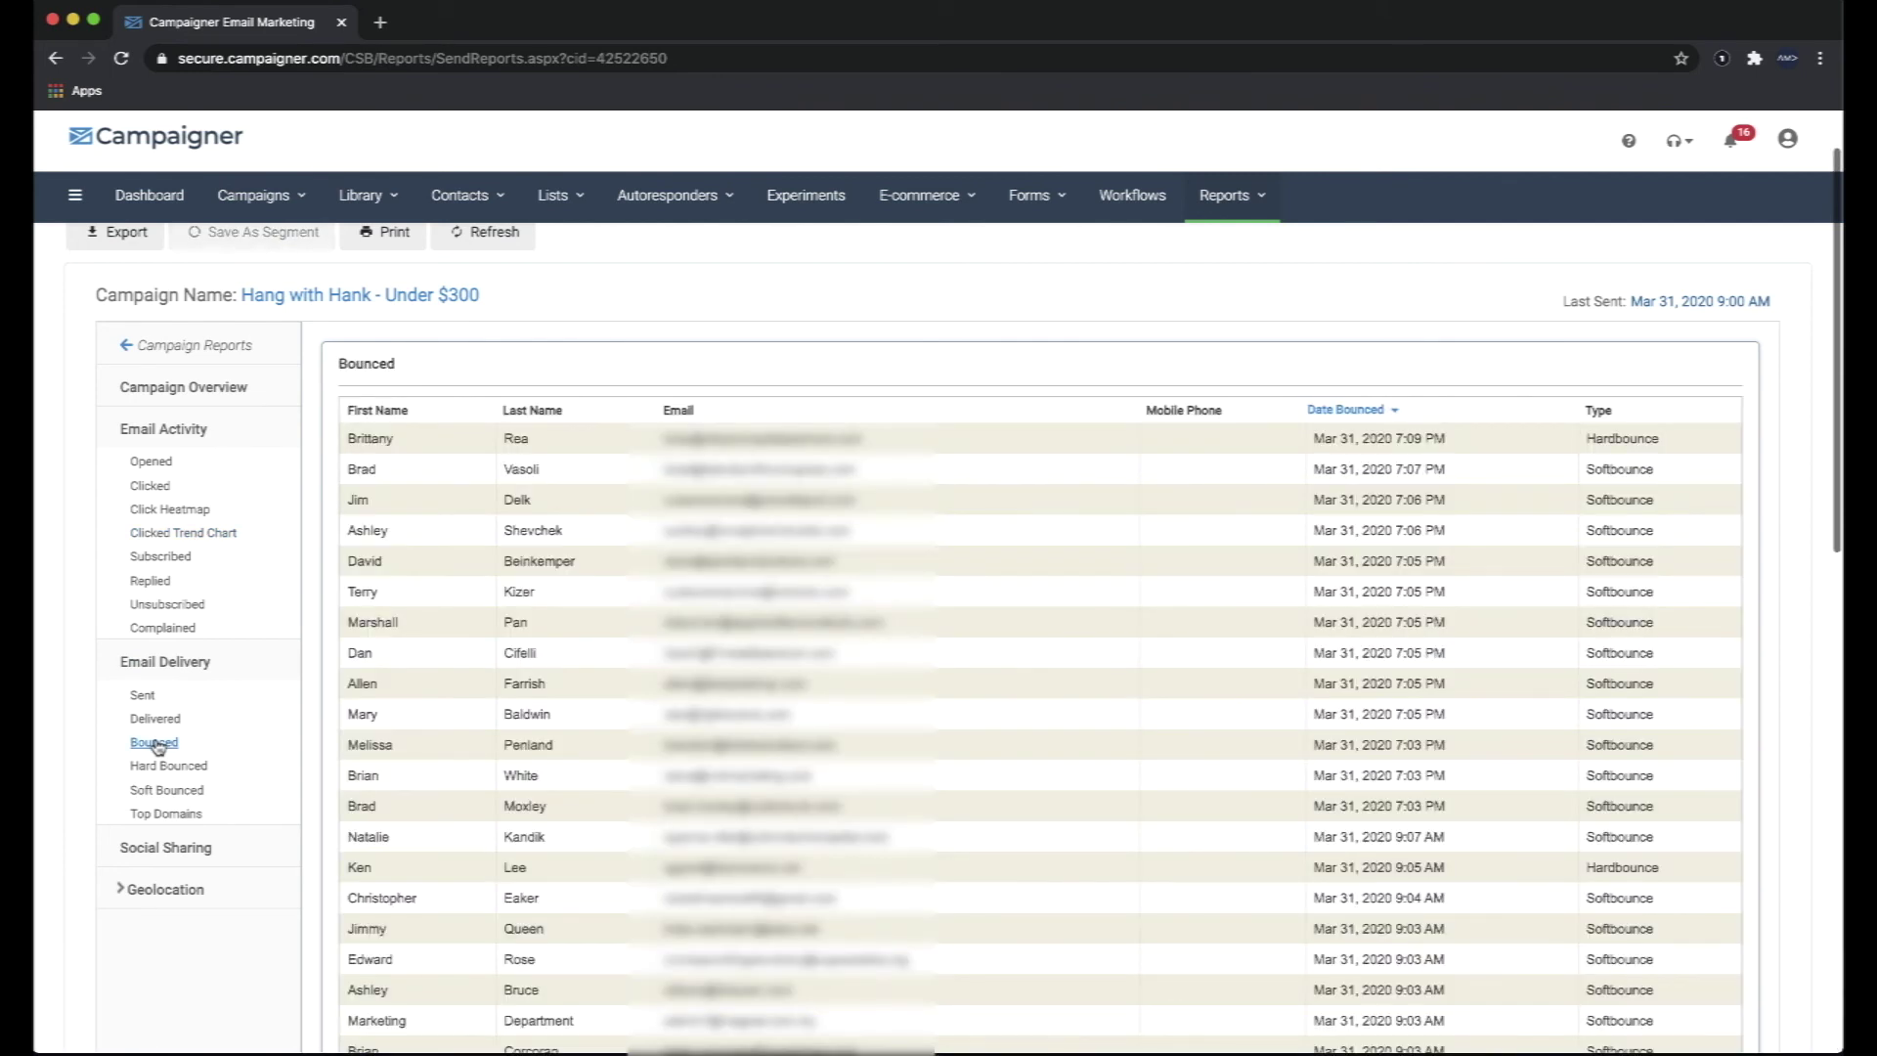
click(161, 849)
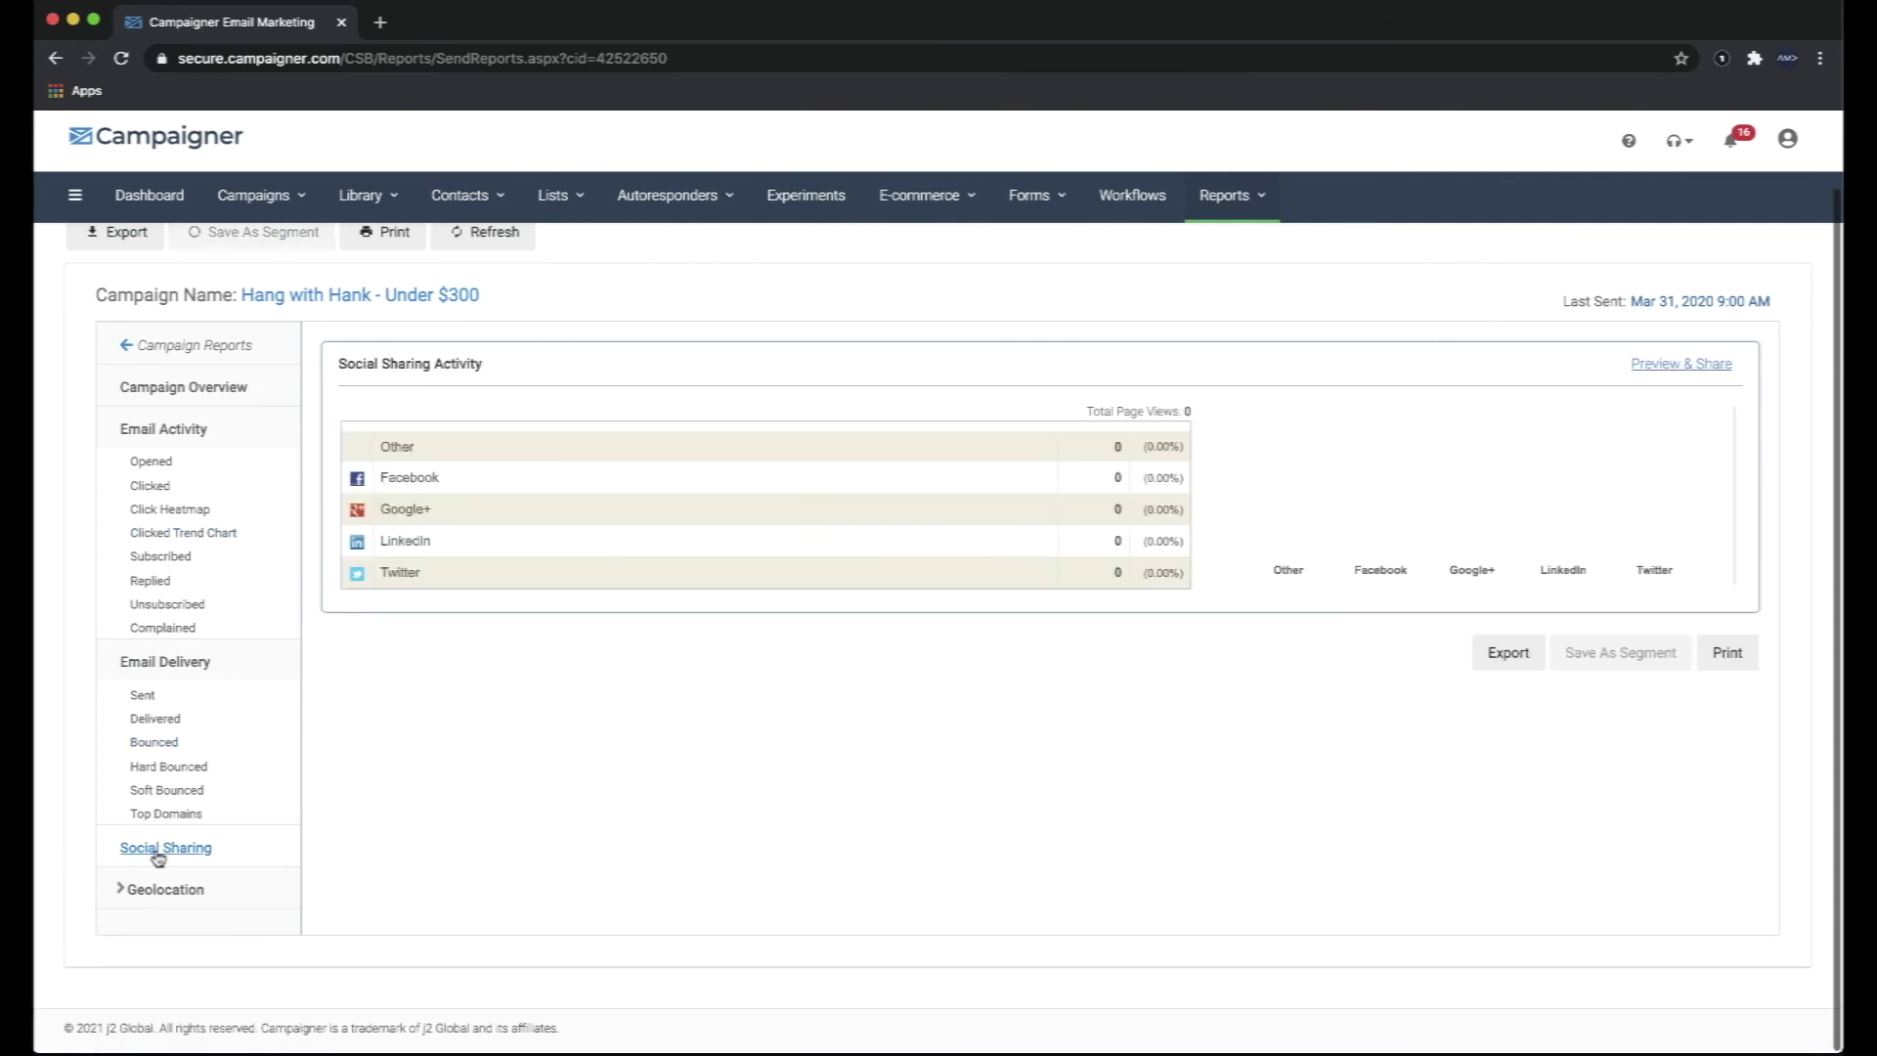
click(162, 891)
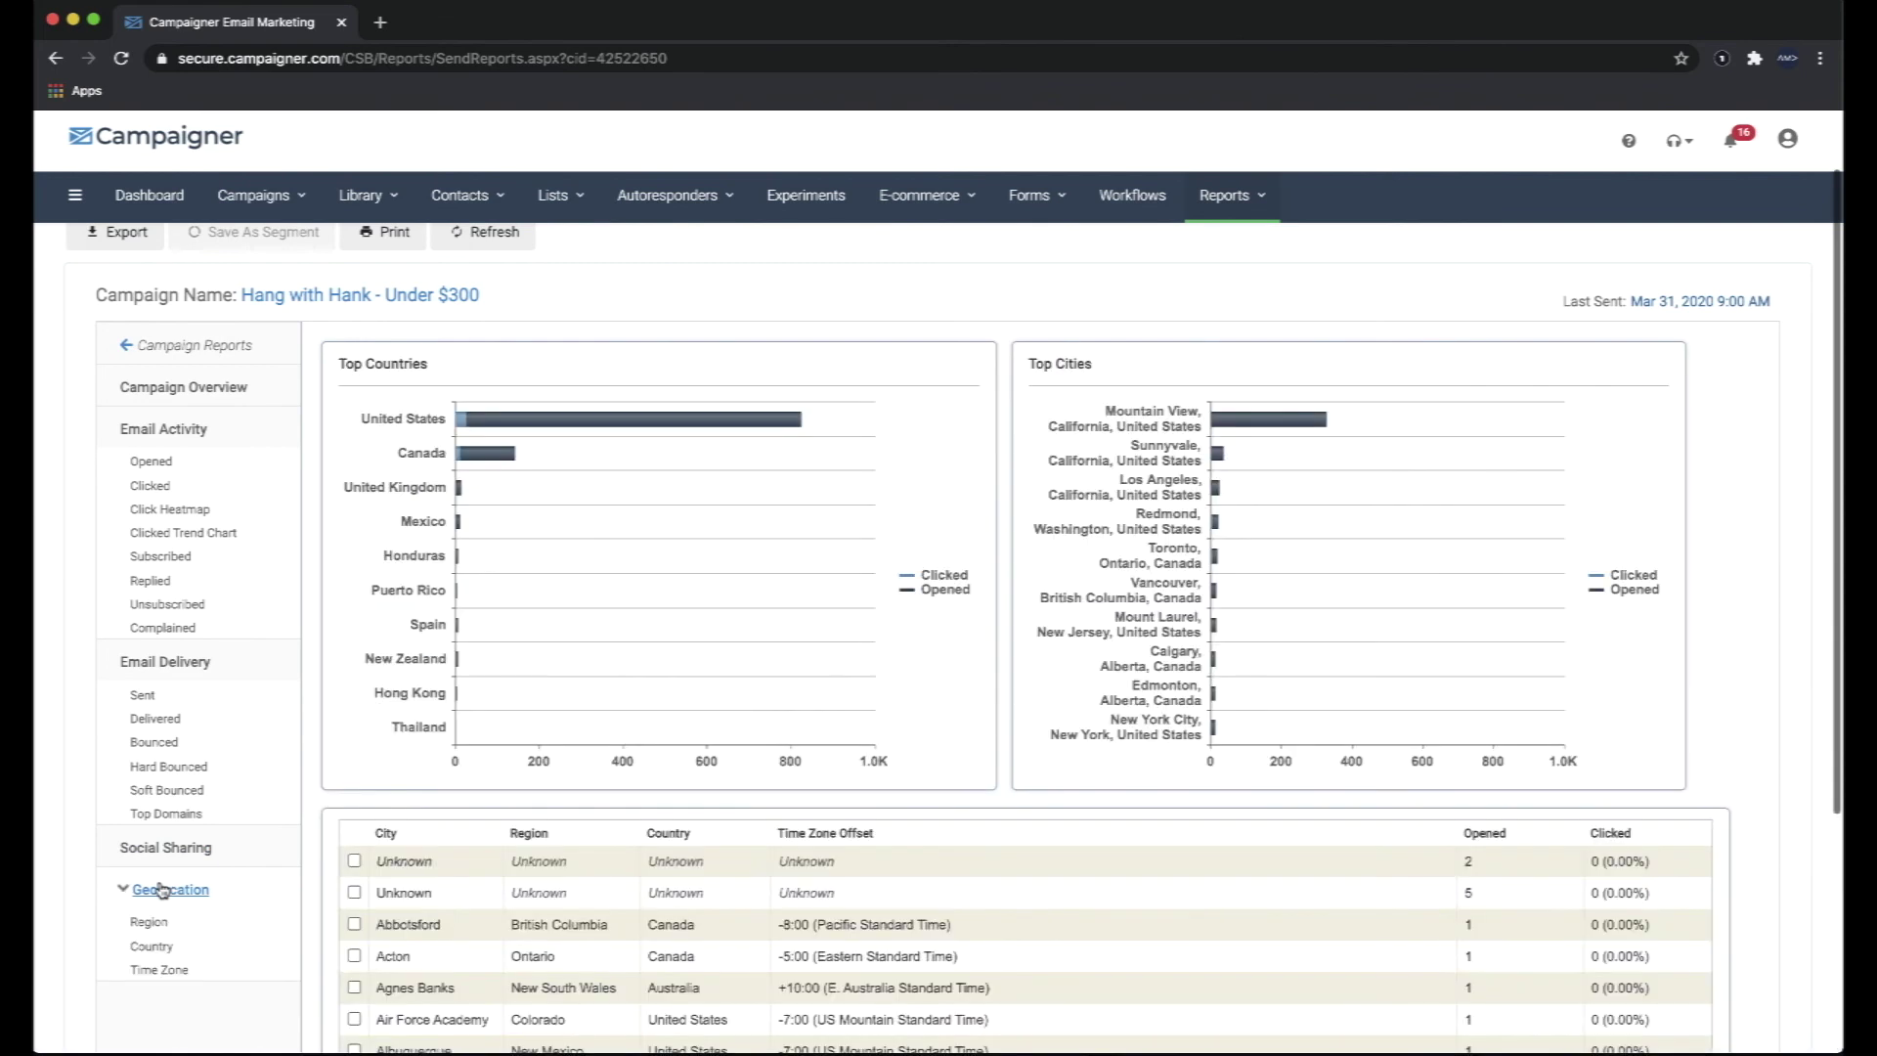
scroll(395, 937, down, 3)
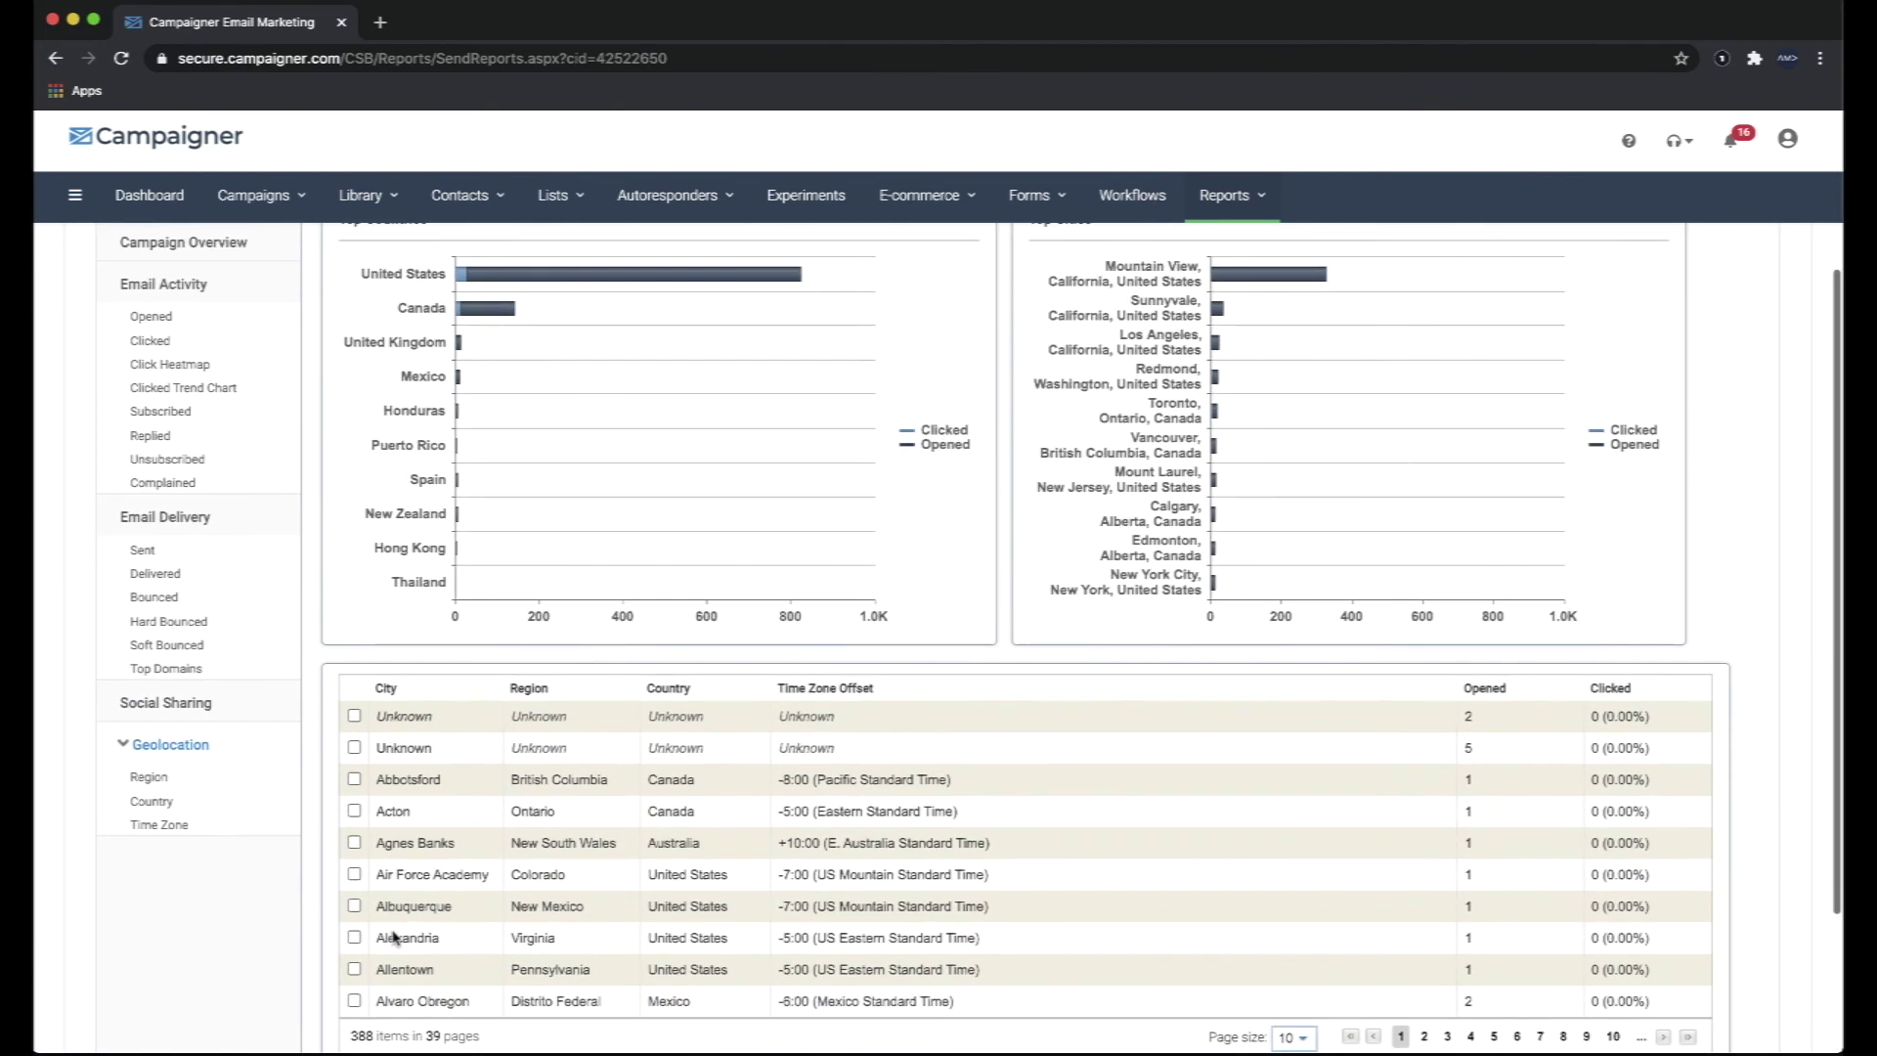
scroll(395, 937, down, 2)
Open the SMS campaign report for ZIFF TEST SMS - 1 to view its activity and delivery figures.
scroll(395, 936, up, 5)
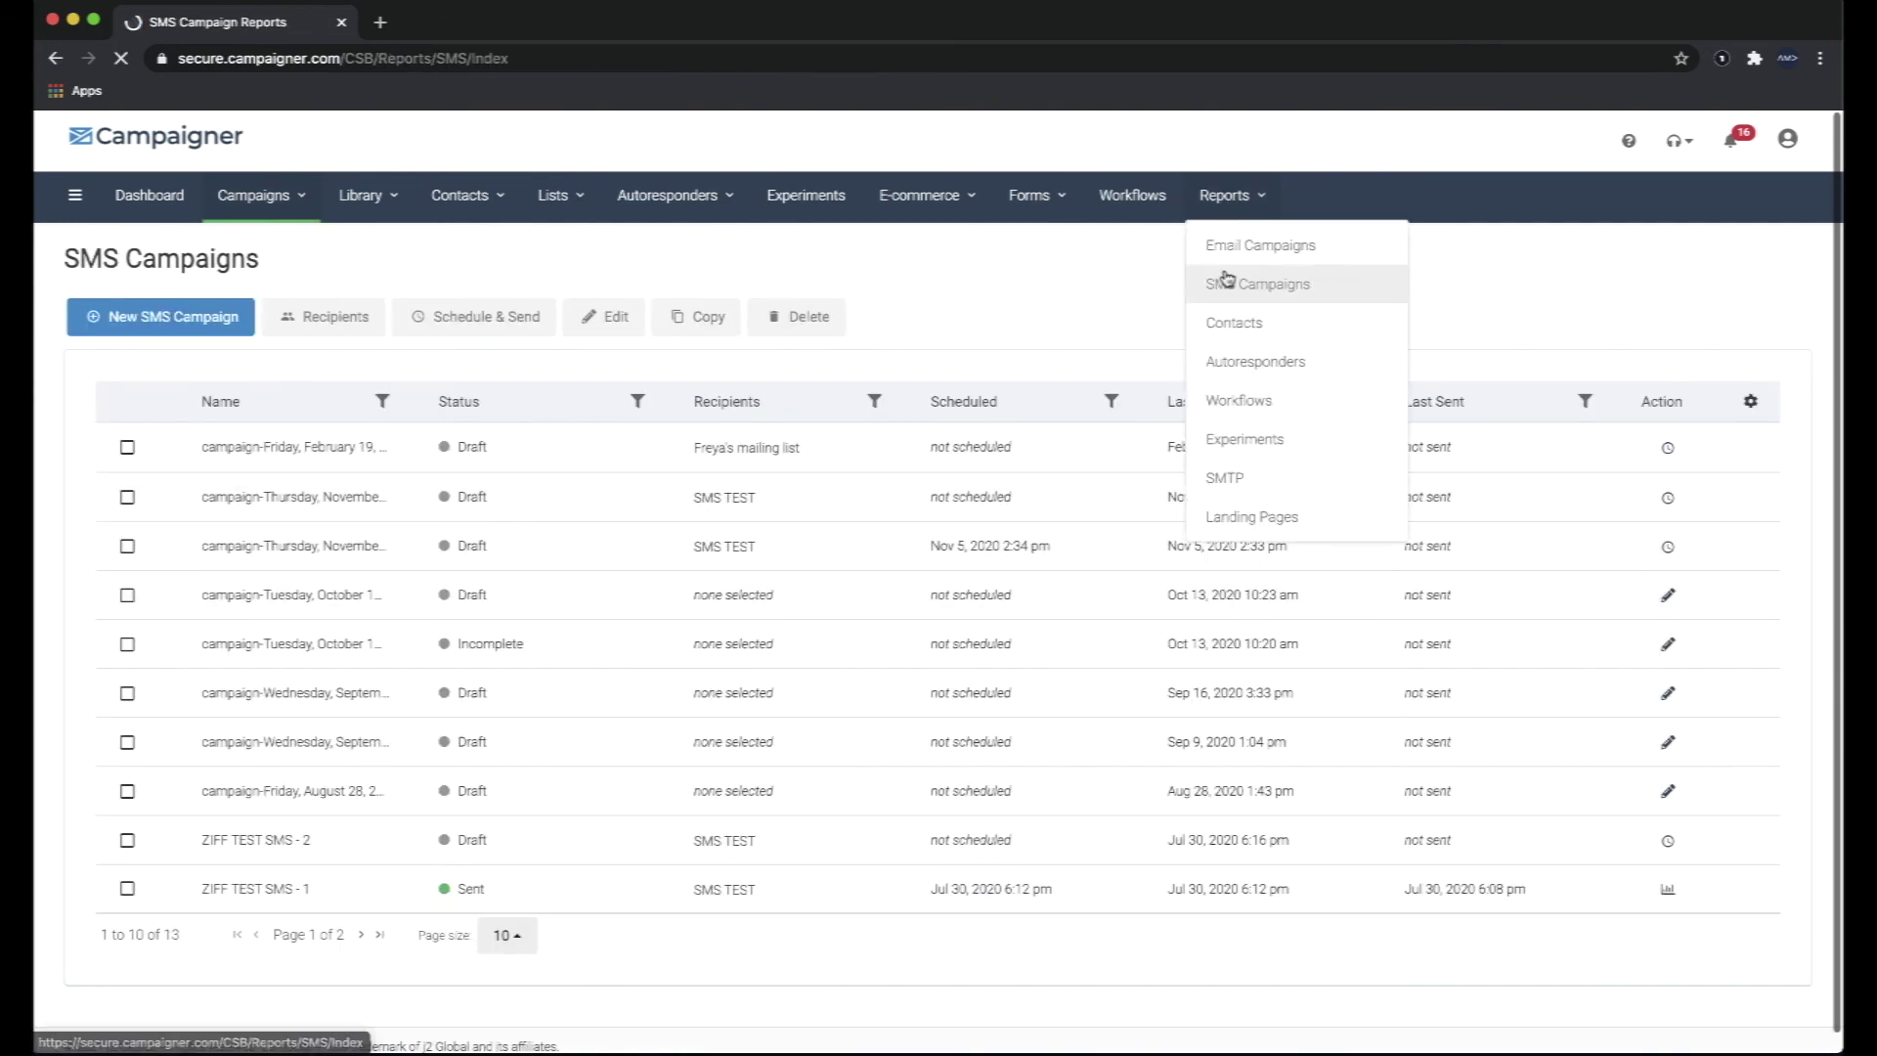
click(1257, 280)
click(587, 440)
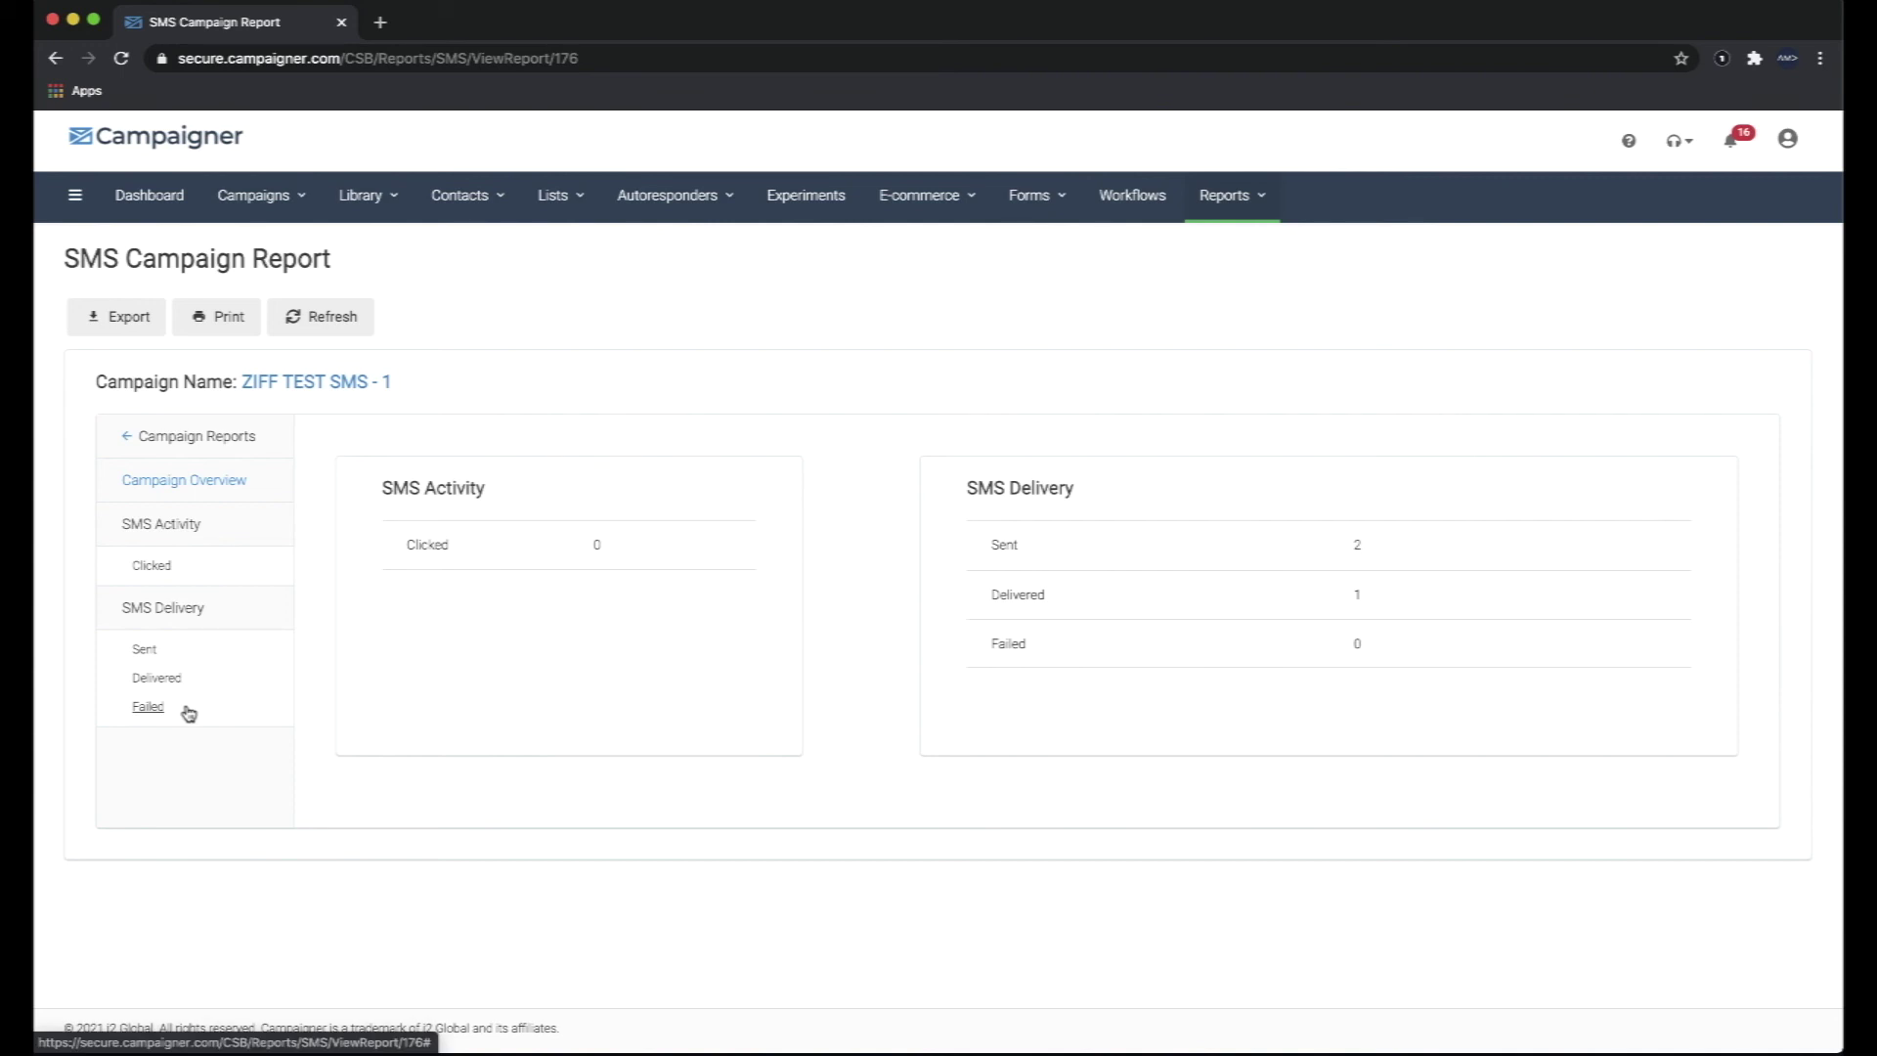
Open the workflow report for Ram Trucks and show all messages sent.
click(1224, 195)
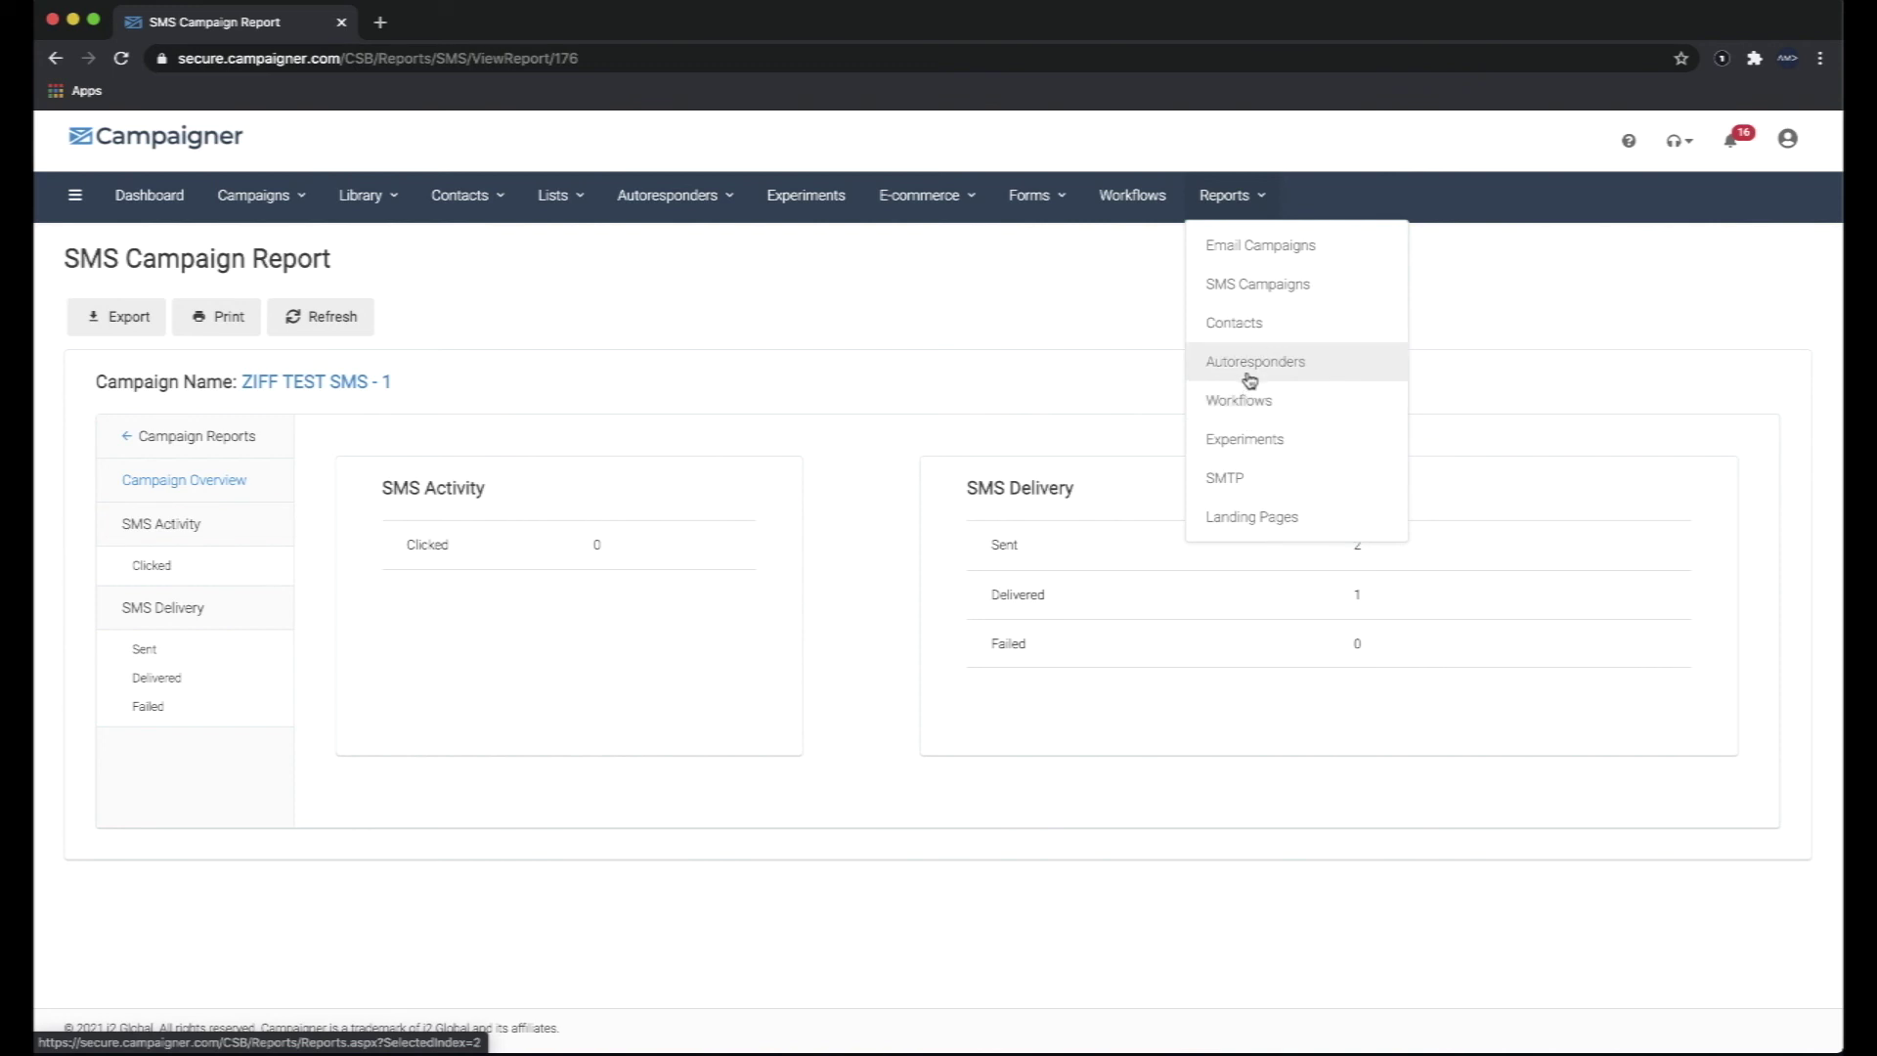
click(1242, 403)
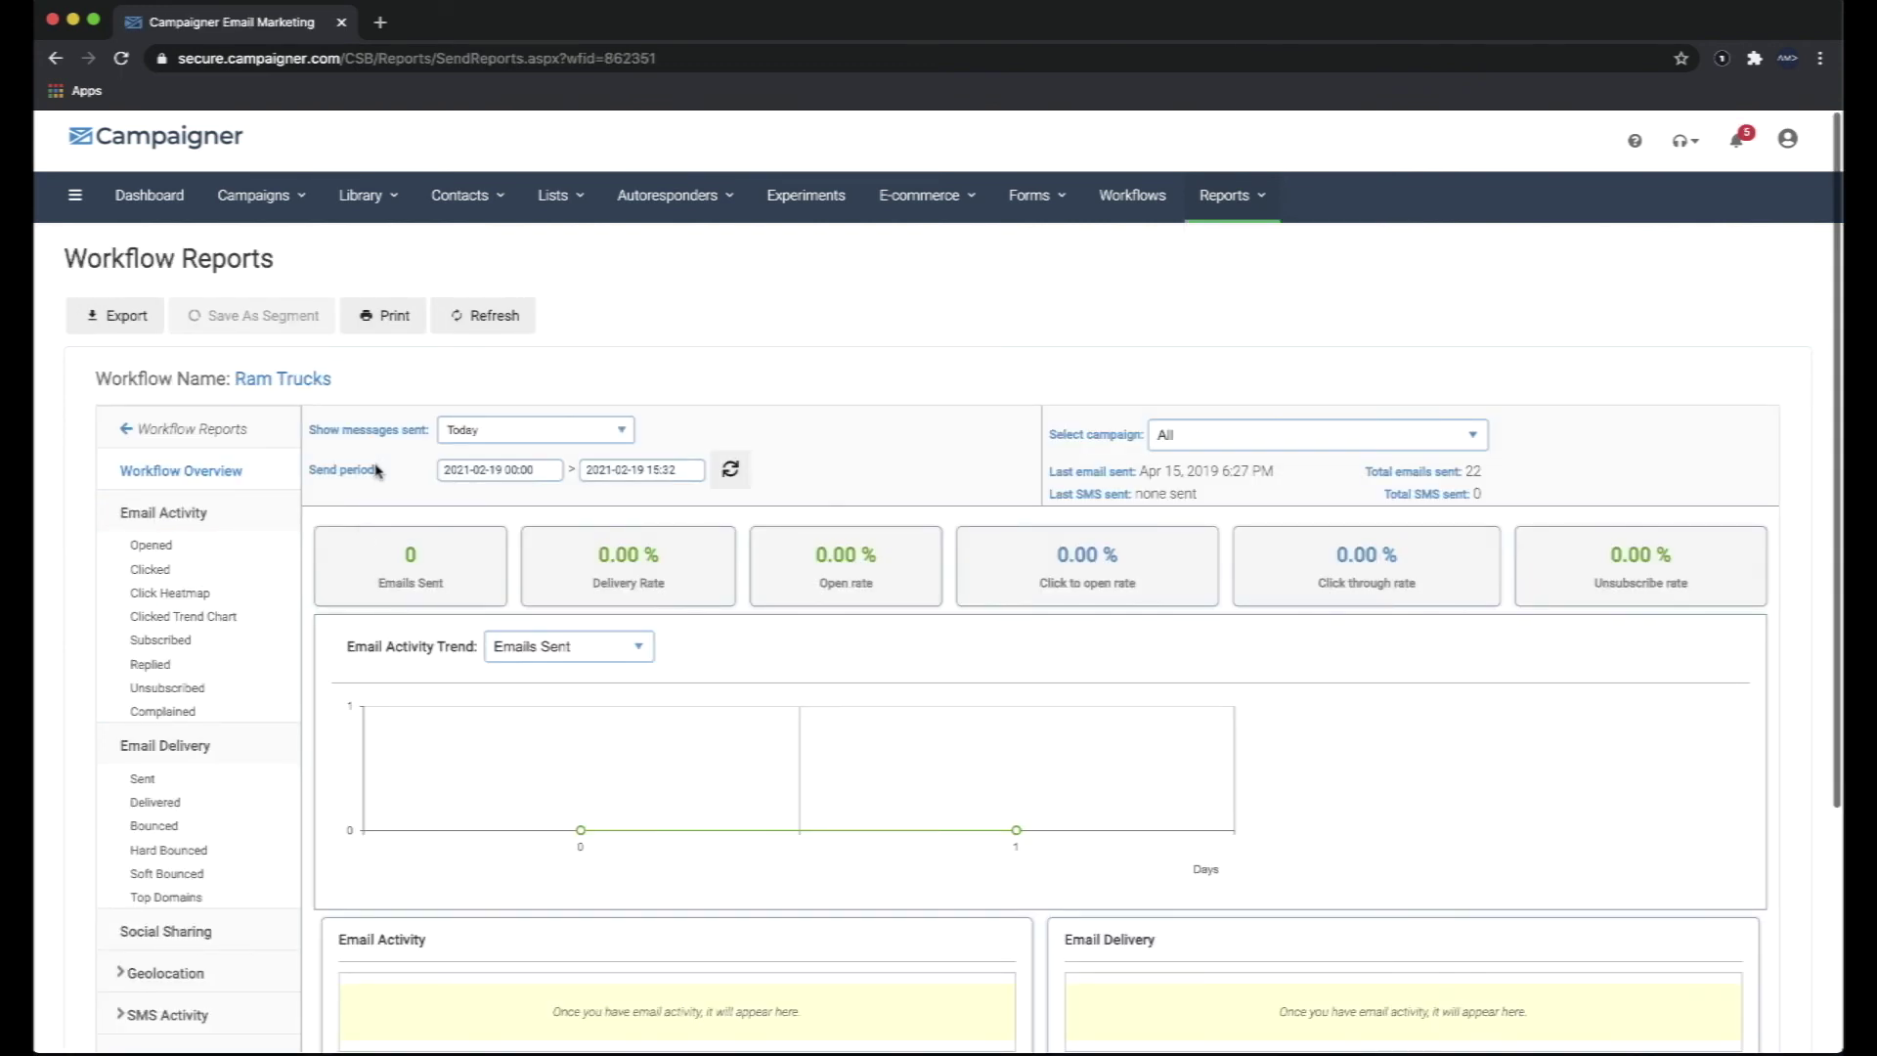
click(491, 434)
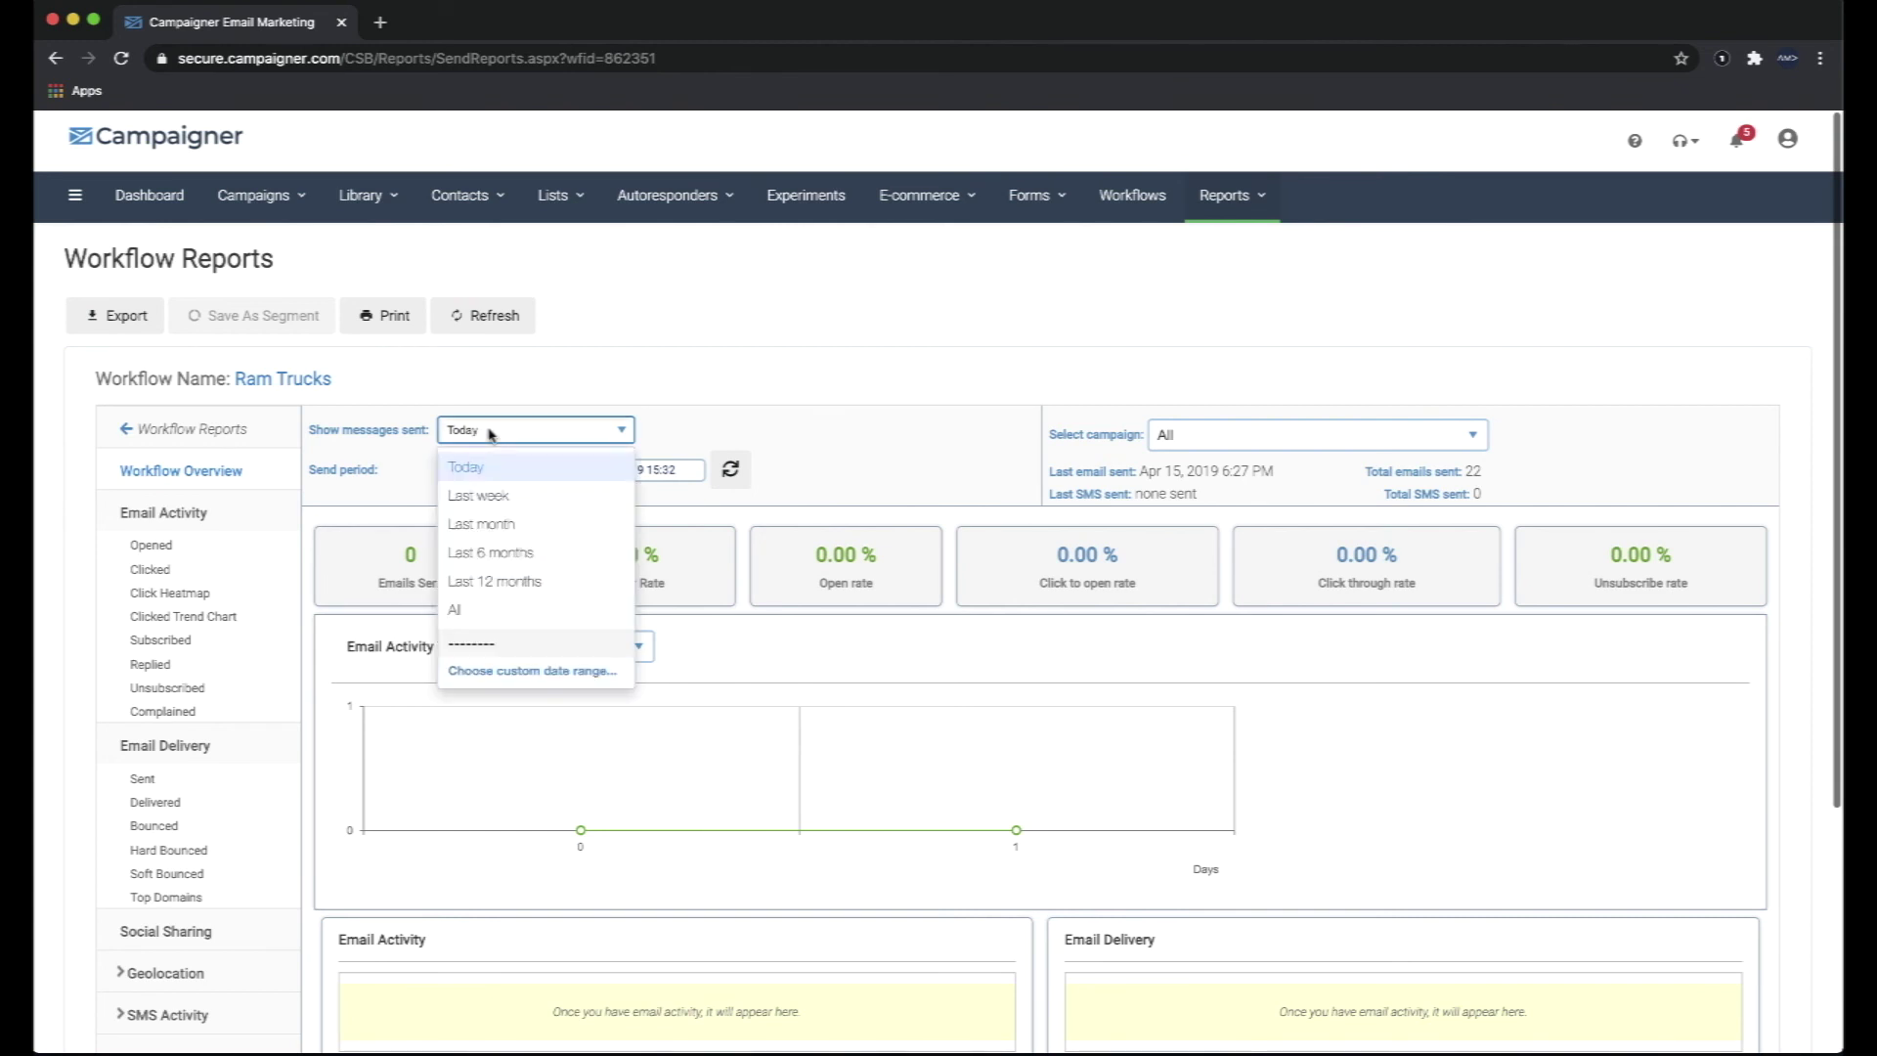
click(474, 613)
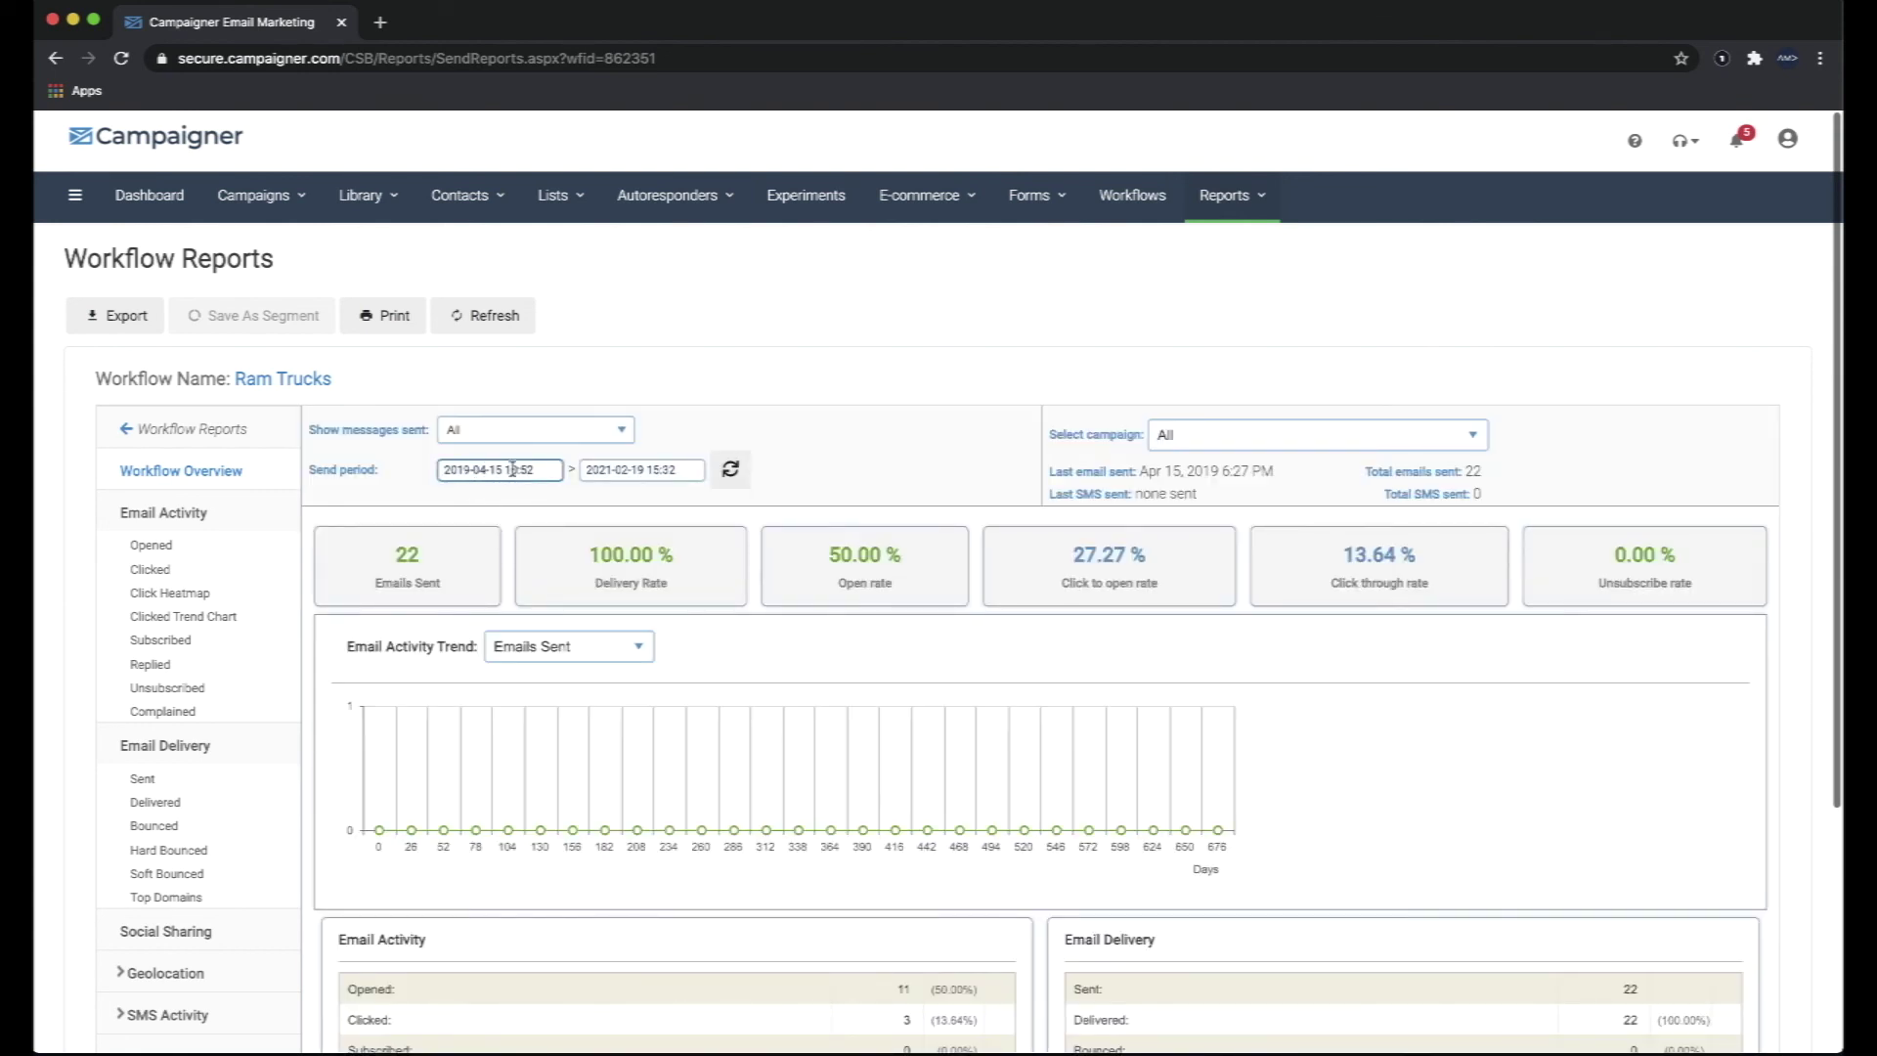
Check which campaigns the Ram Trucks report can be filtered by, and review its email activity and delivery tables.
click(1193, 441)
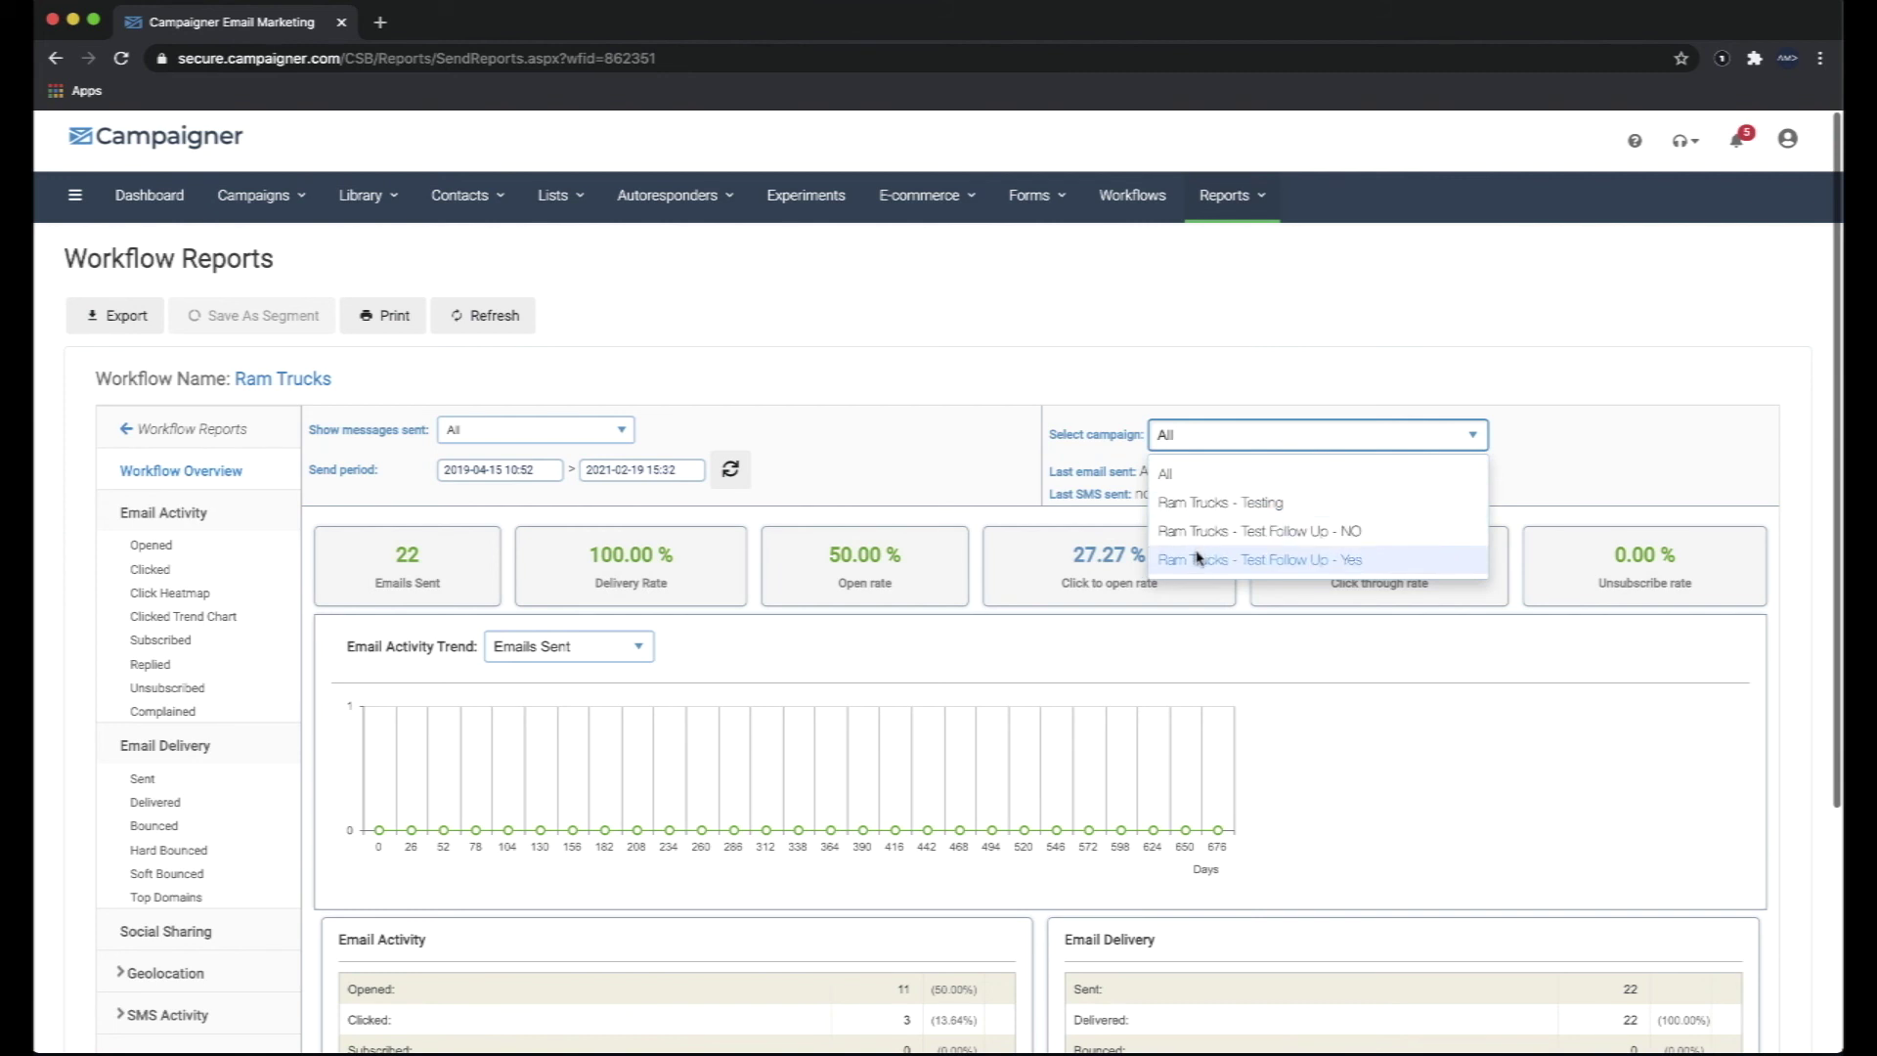
click(981, 440)
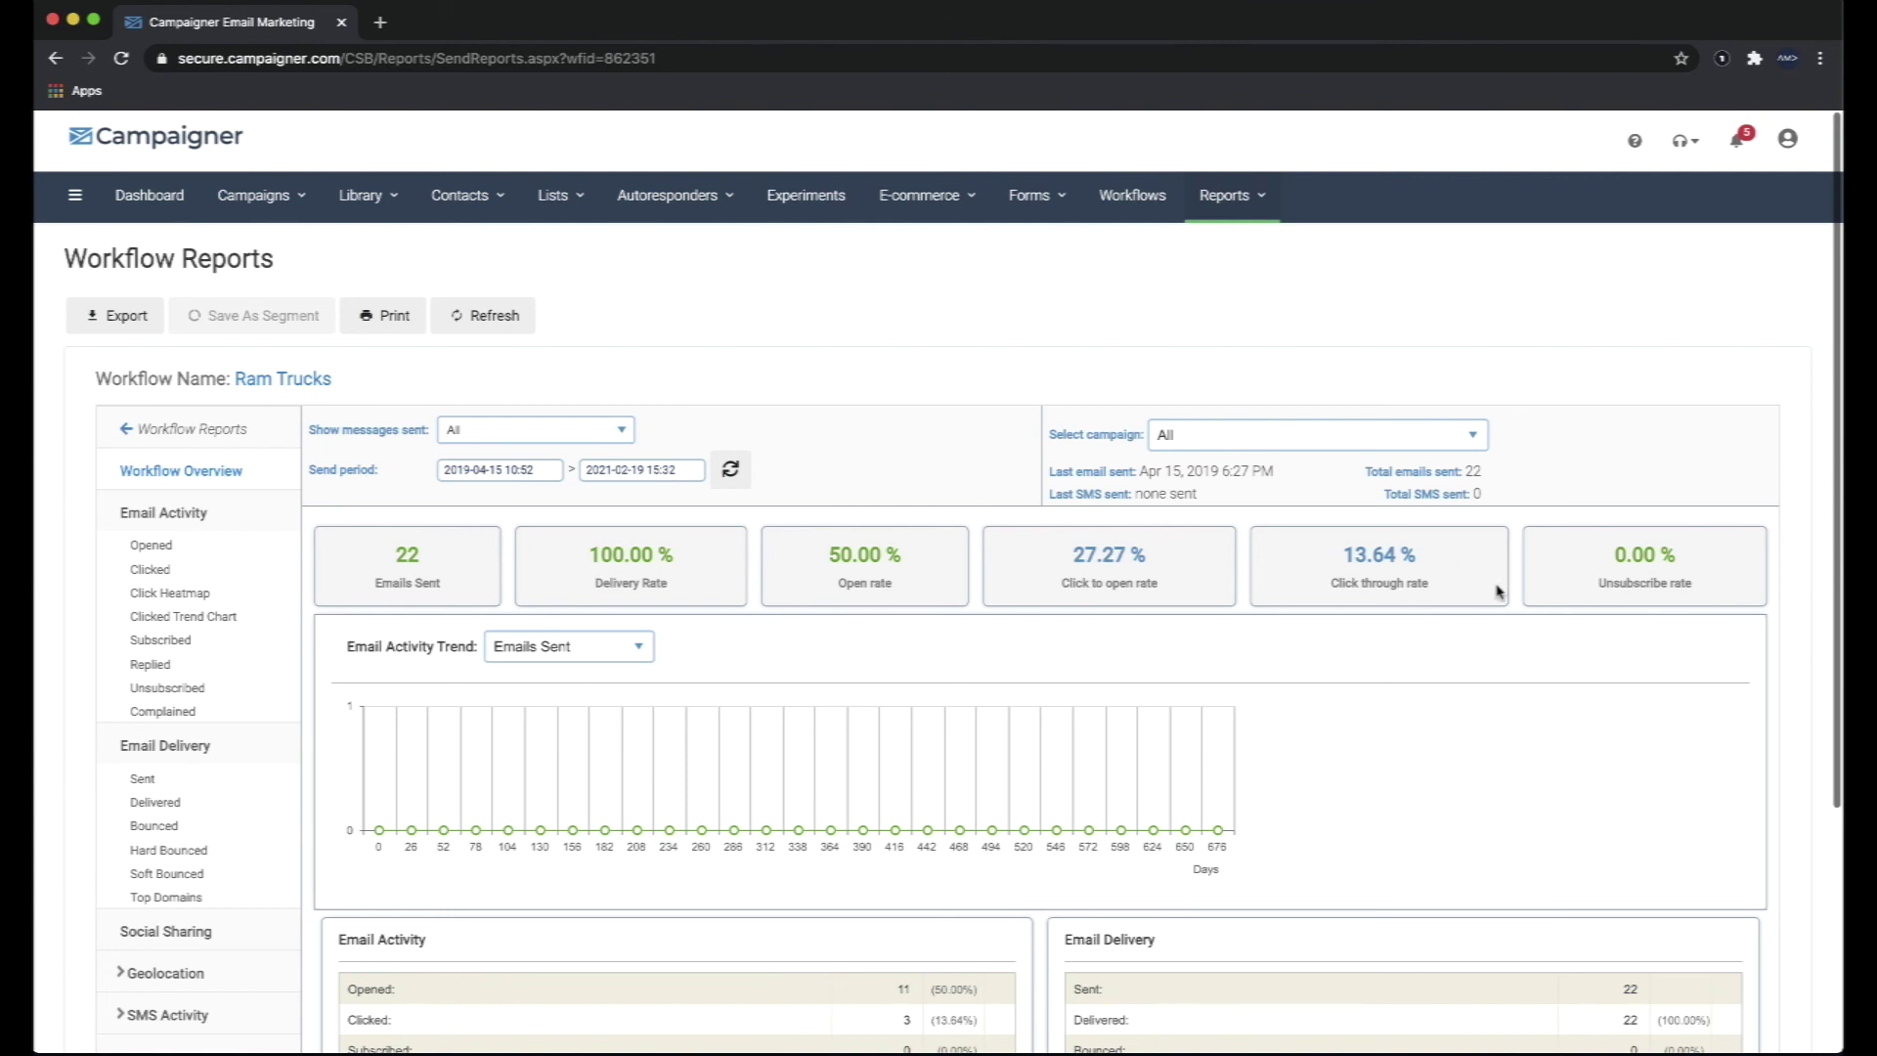
scroll(1408, 700, down, 3)
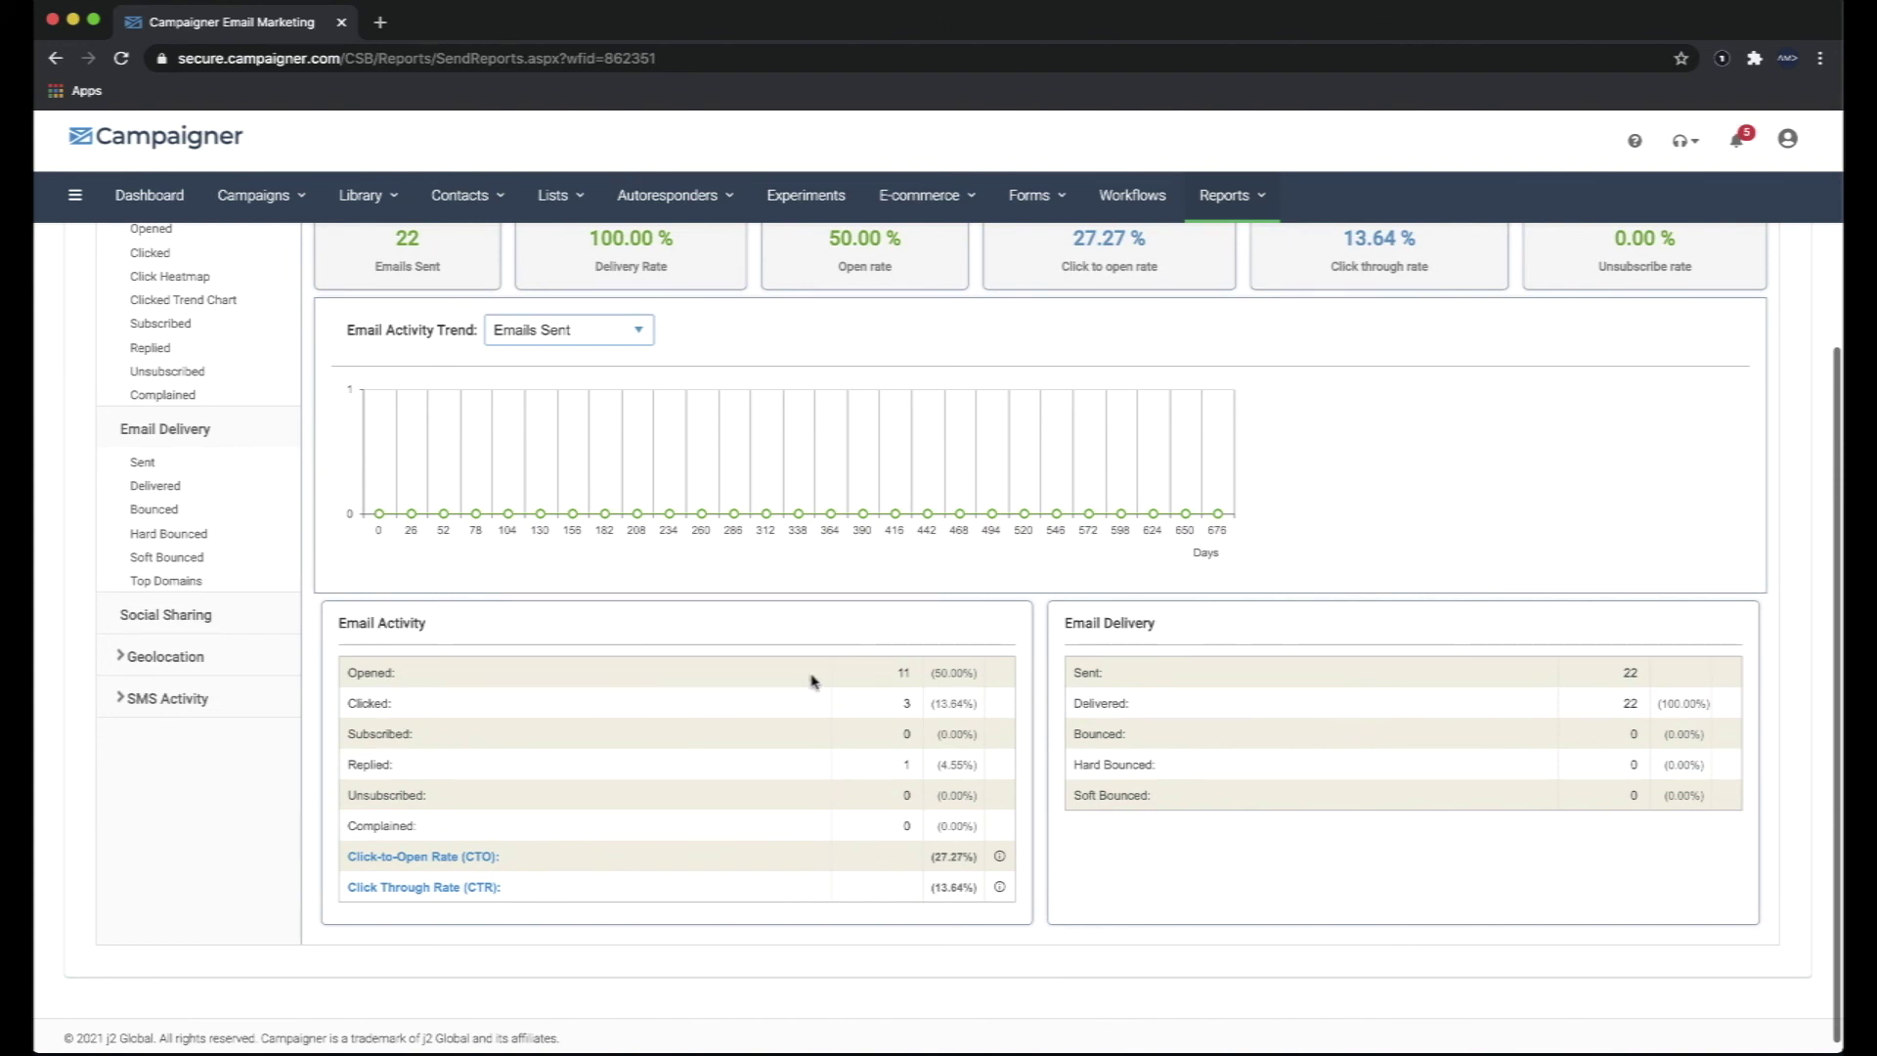
scroll(812, 681, up, 3)
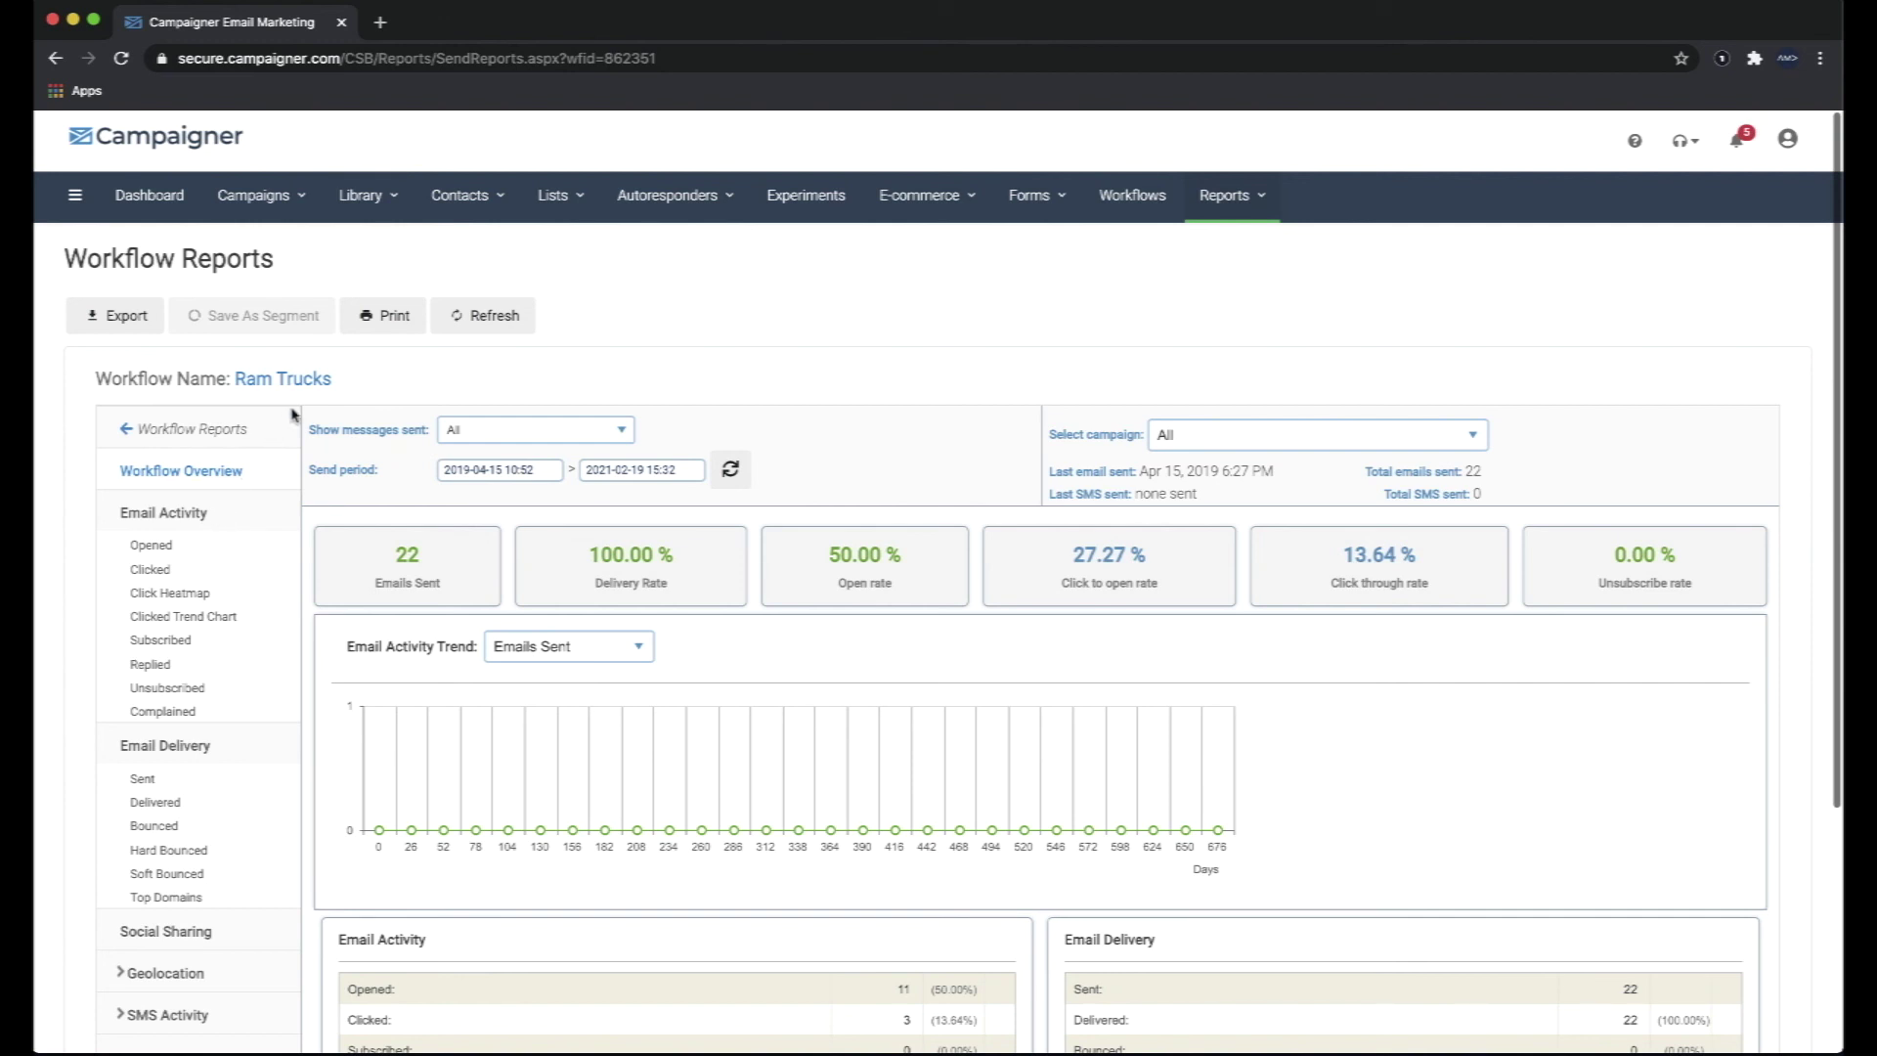
Expand the SMS Activity reports of the Ram Trucks workflow report.
scroll(183, 646, down, 2)
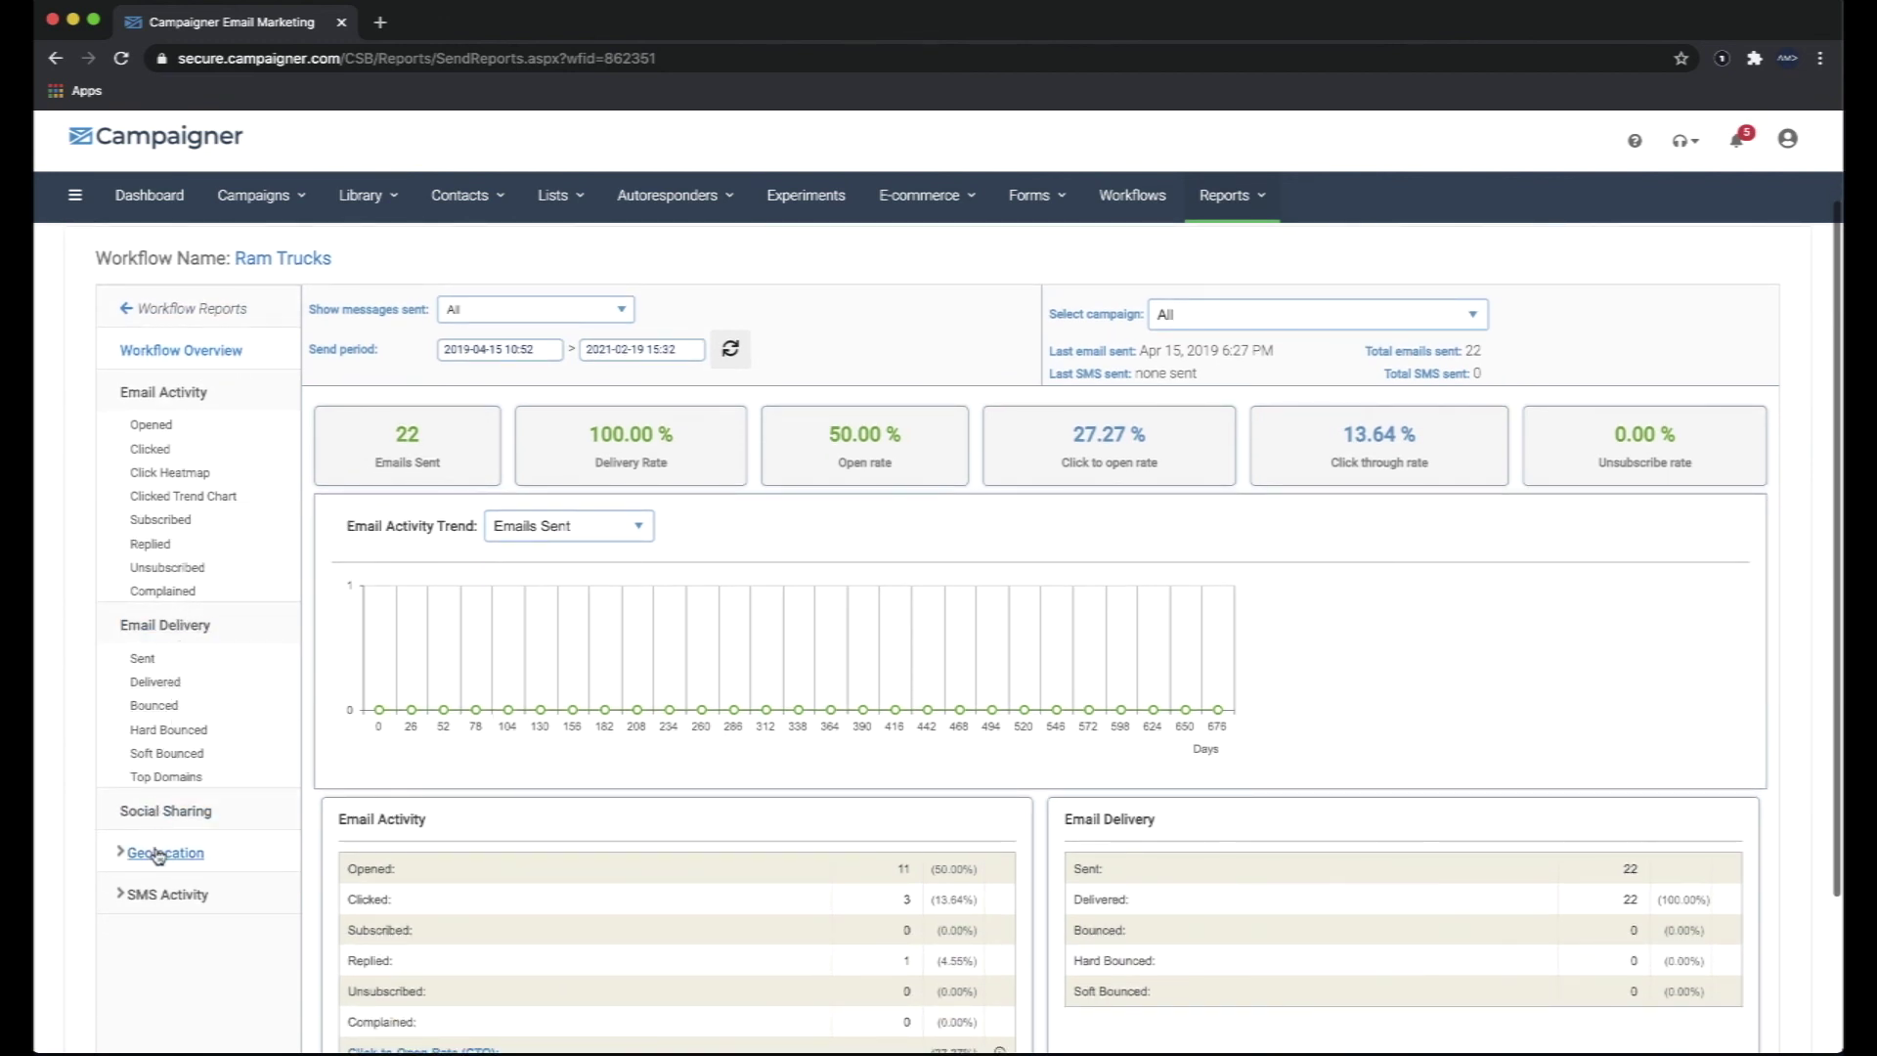
click(162, 895)
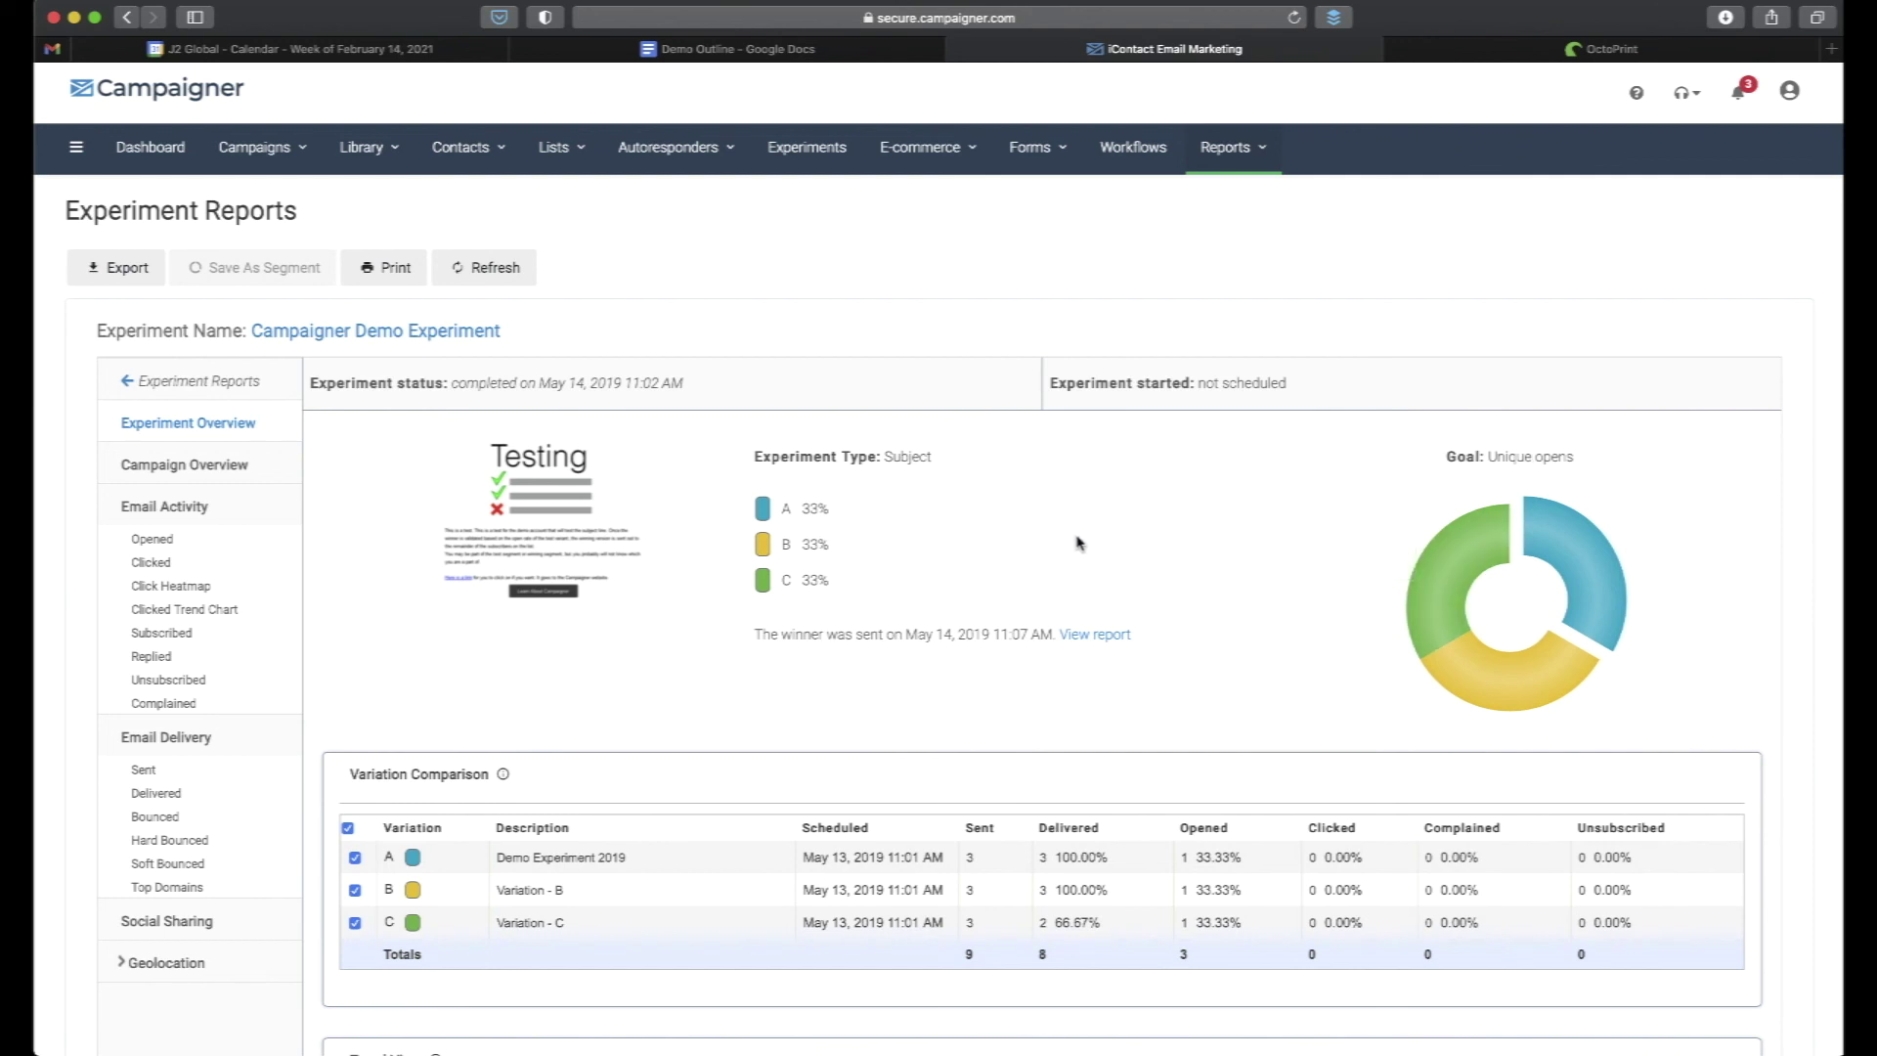
Review the Campaigner Demo Experiment report, including the variation comparison, the trend view's display options and the engagement table.
scroll(931, 613, down, 2)
scroll(931, 613, down, 3)
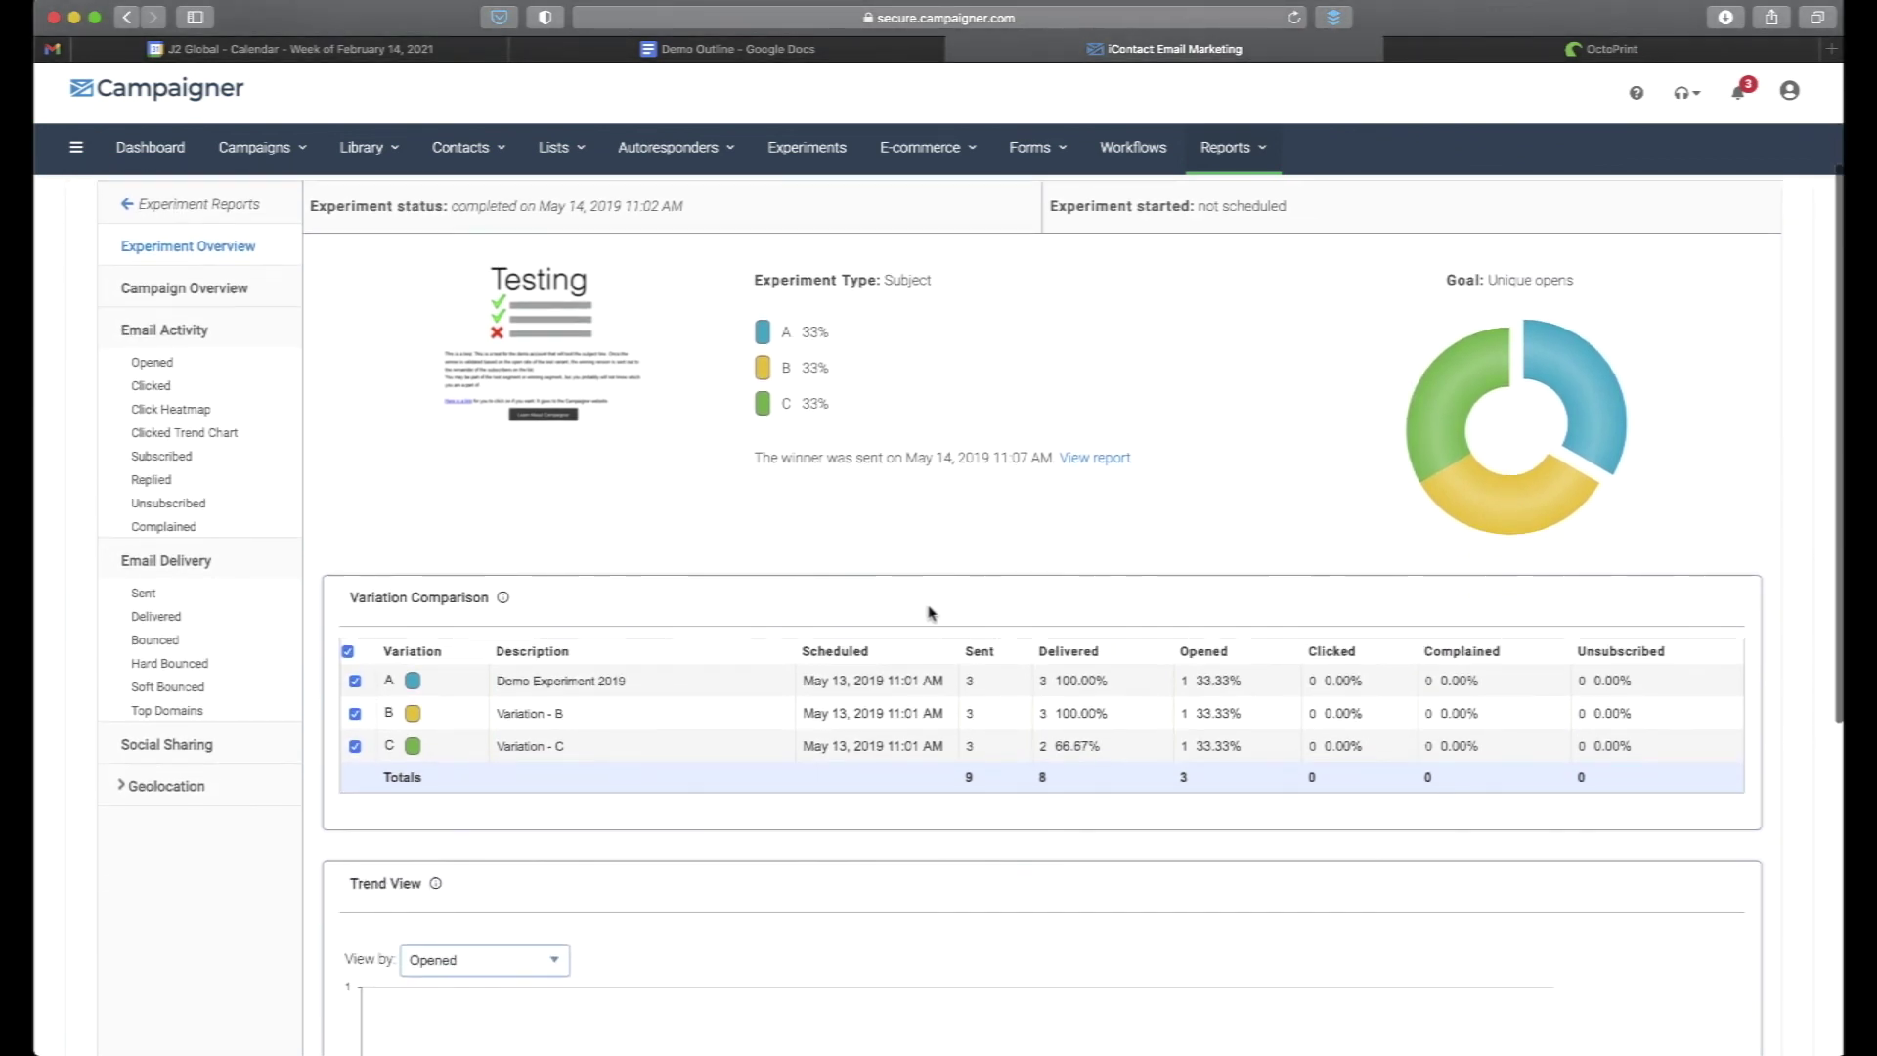
scroll(773, 726, down, 10)
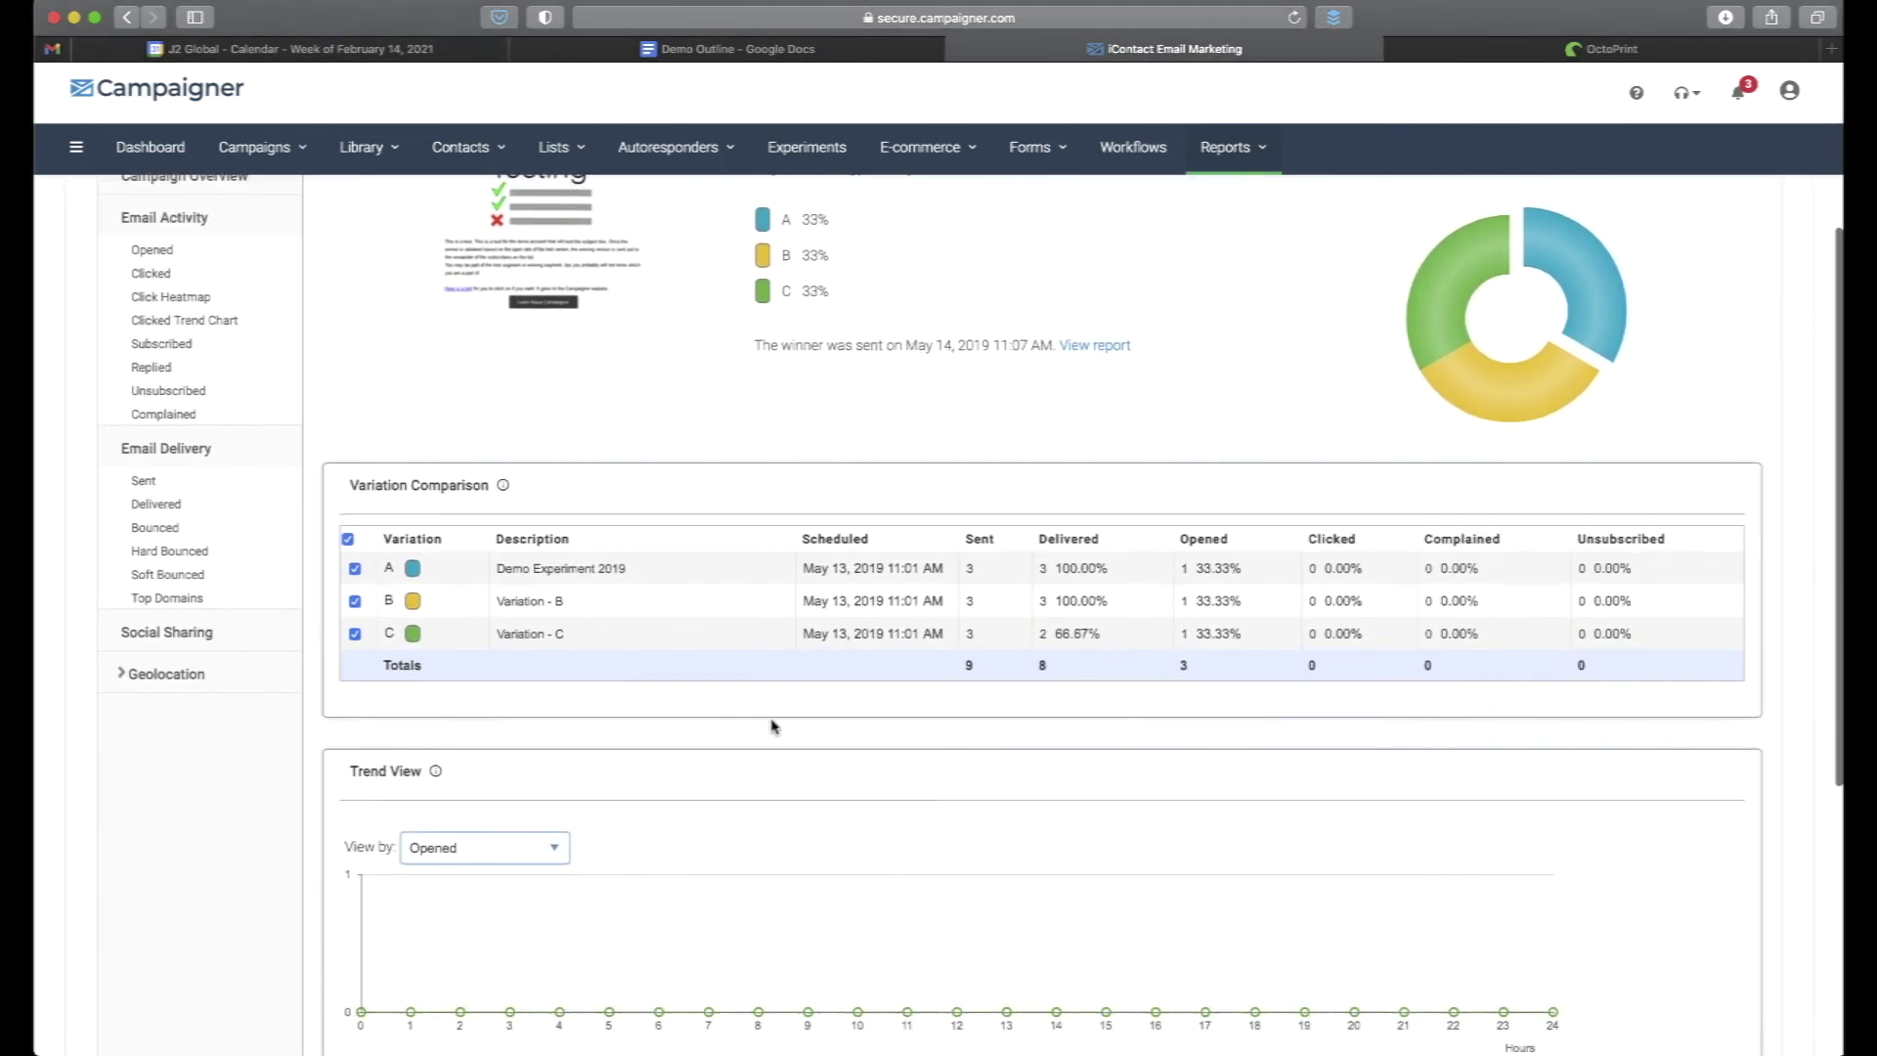
click(507, 587)
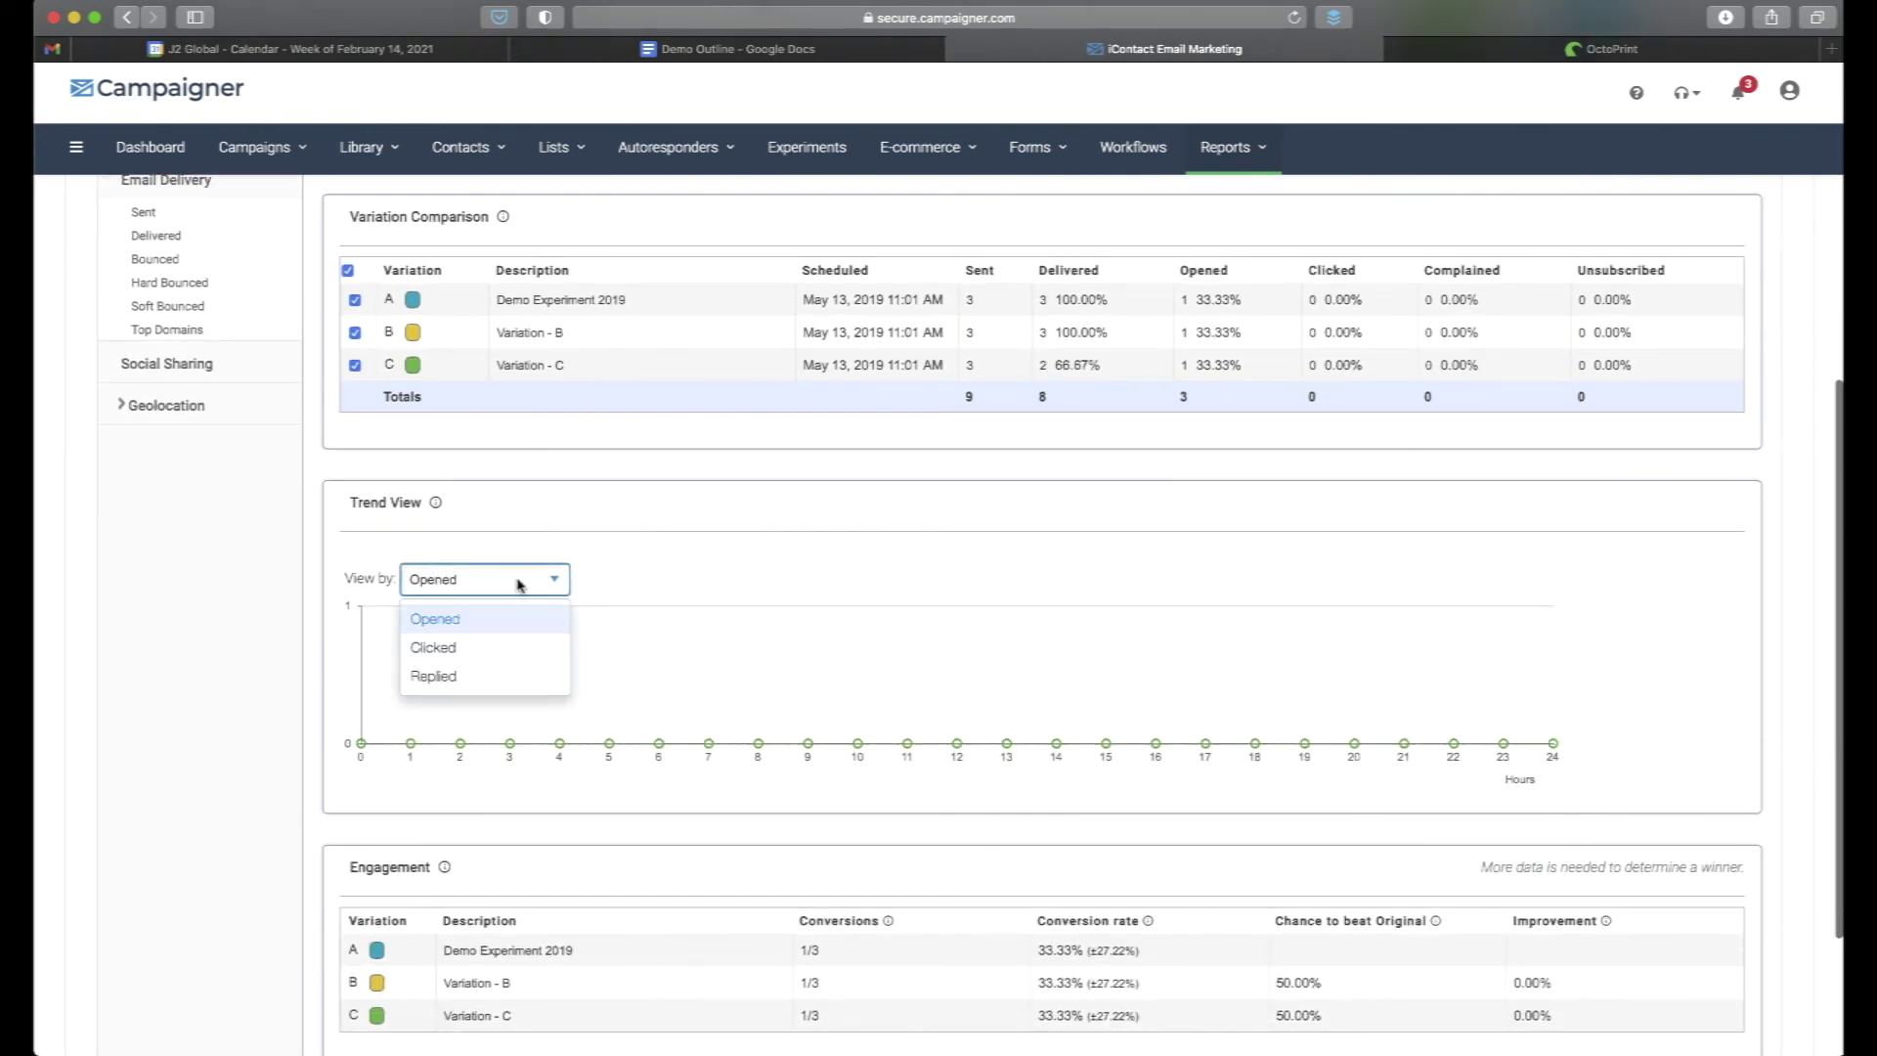
click(740, 614)
scroll(740, 614, down, 5)
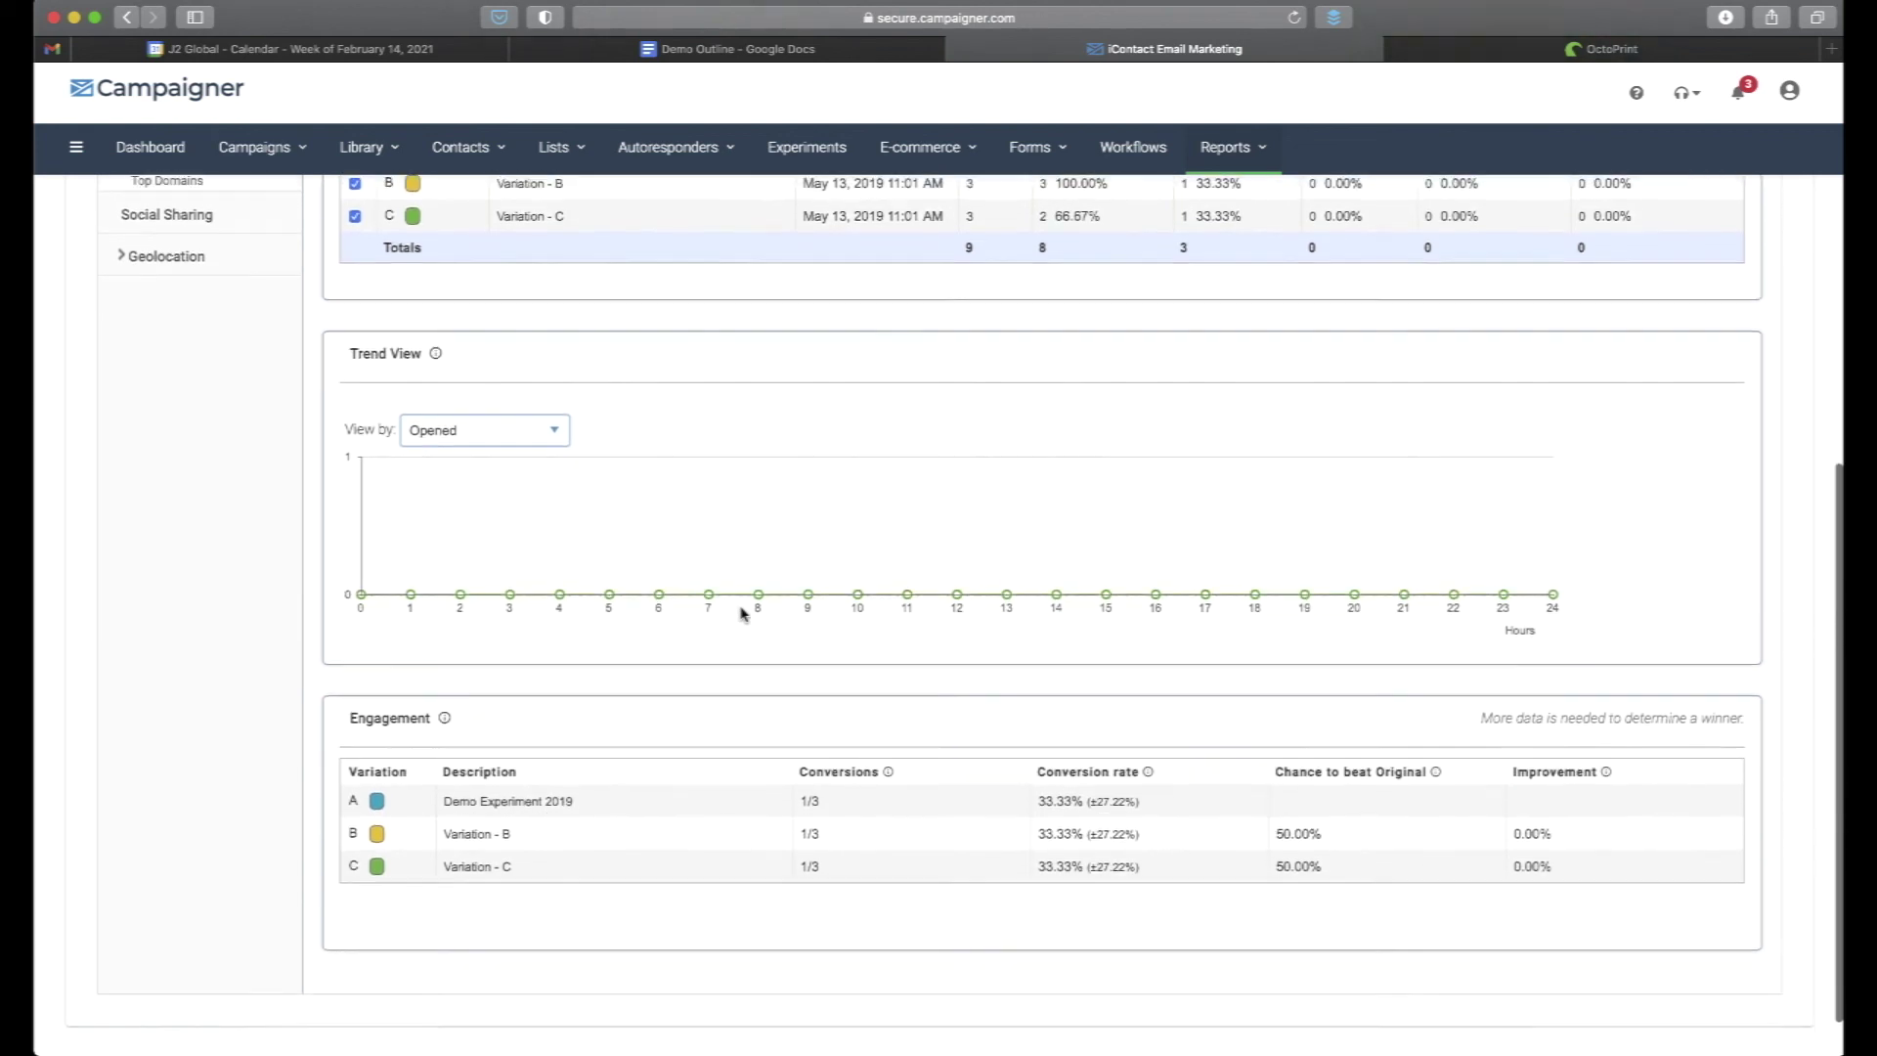
scroll(740, 614, up, 5)
scroll(740, 614, up, 5)
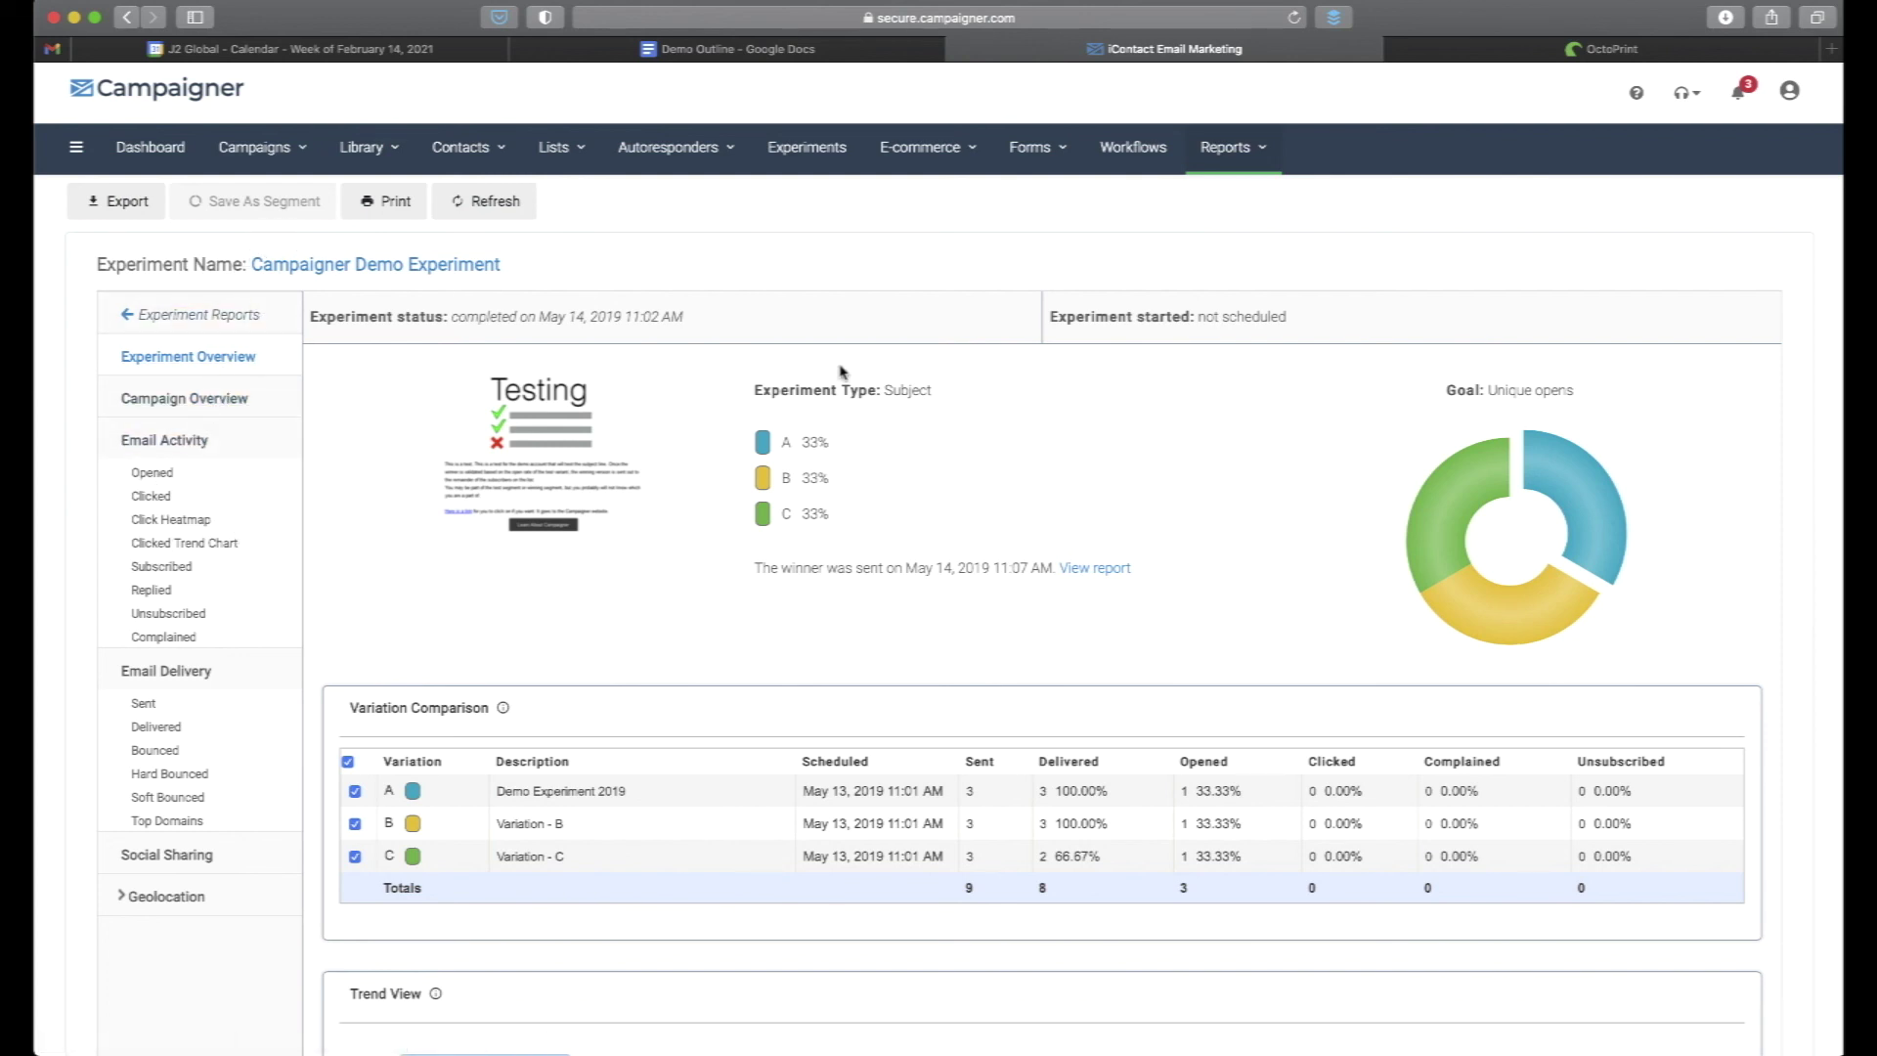
scroll(841, 371, up, 2)
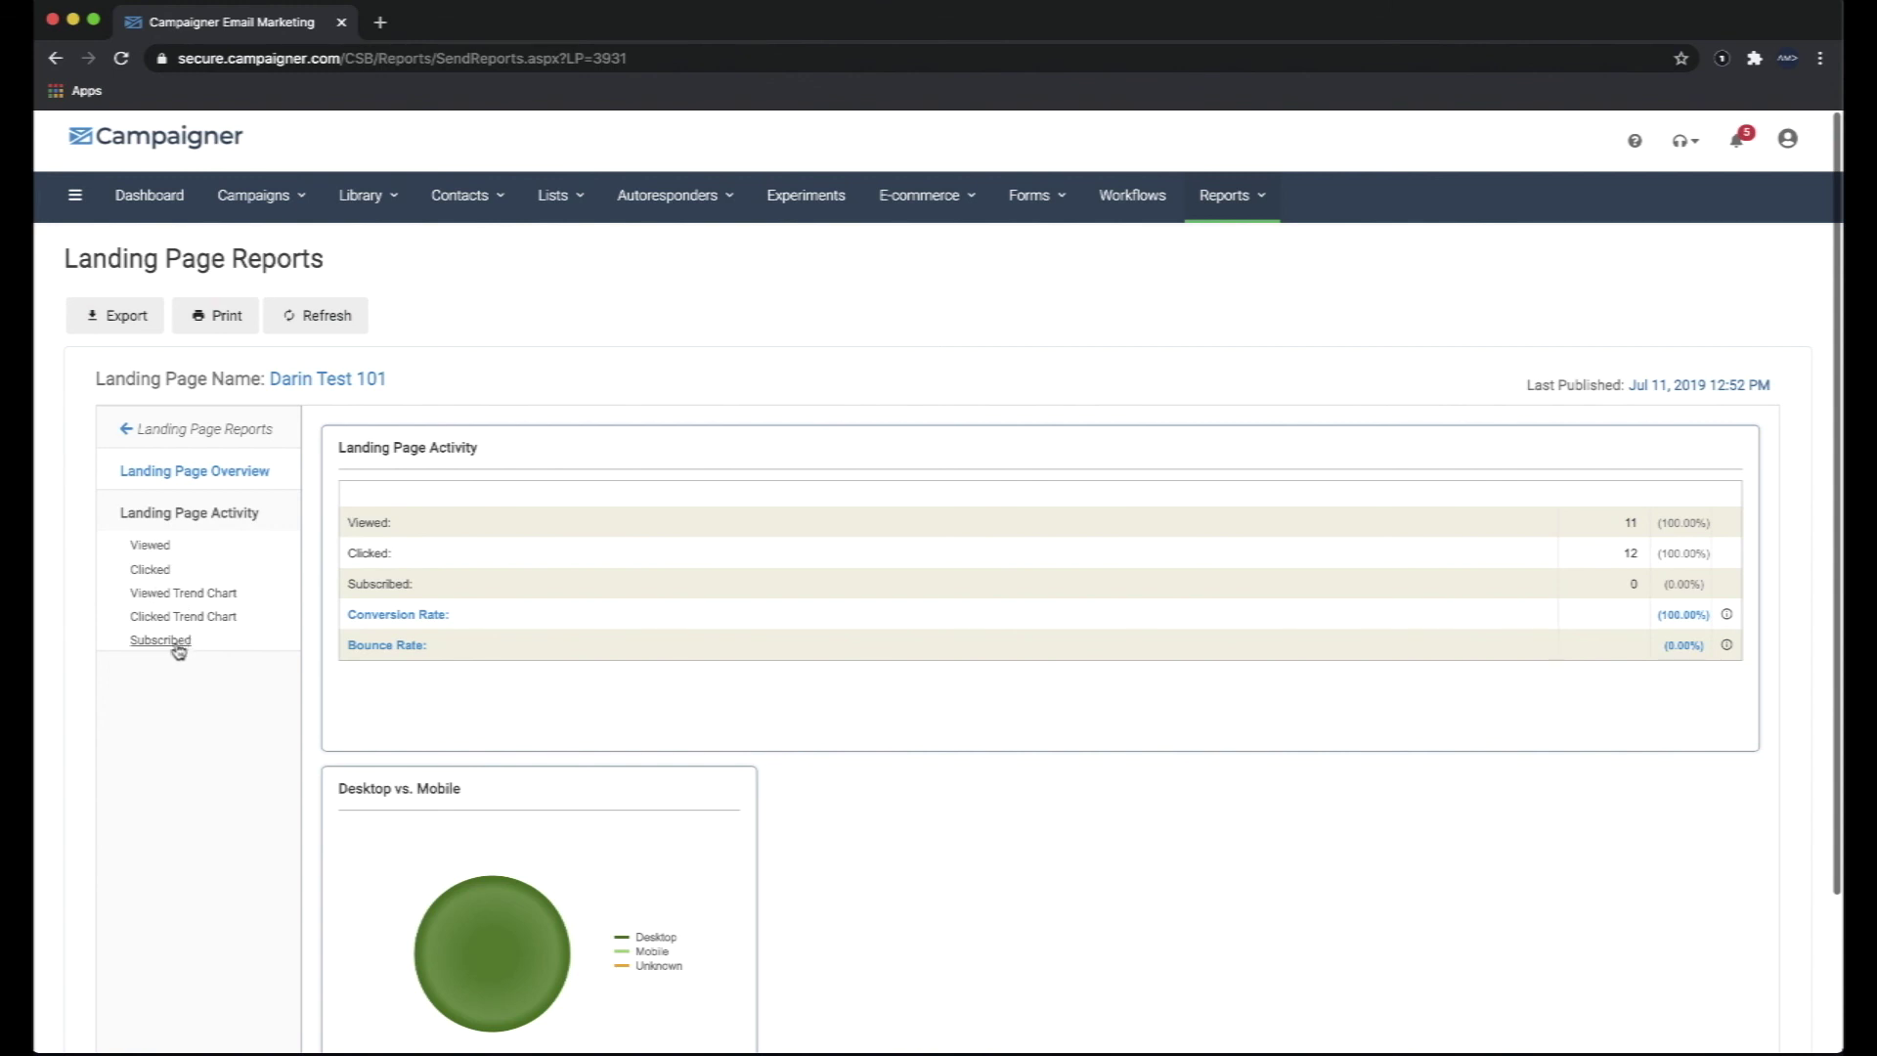
Review the landing page report's activity table and its Desktop vs. Mobile chart.
scroll(782, 851, down, 2)
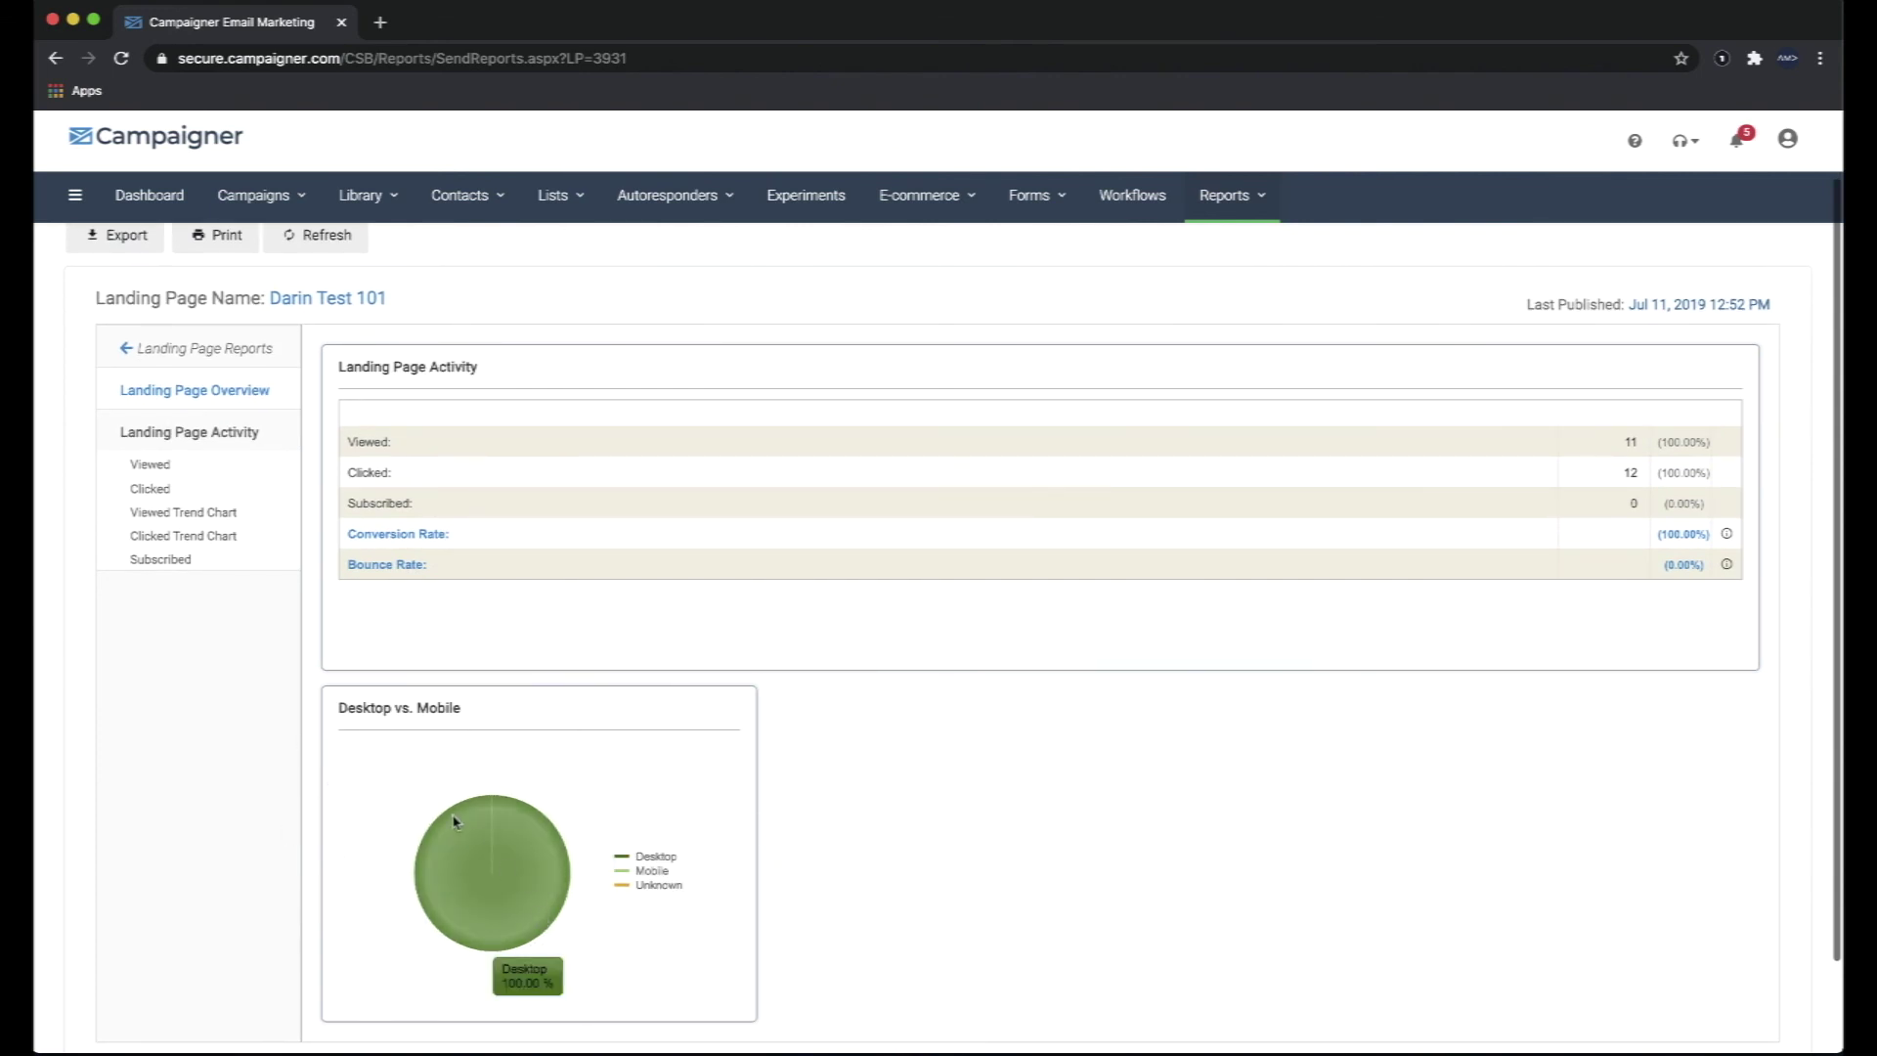
scroll(978, 704, up, 2)
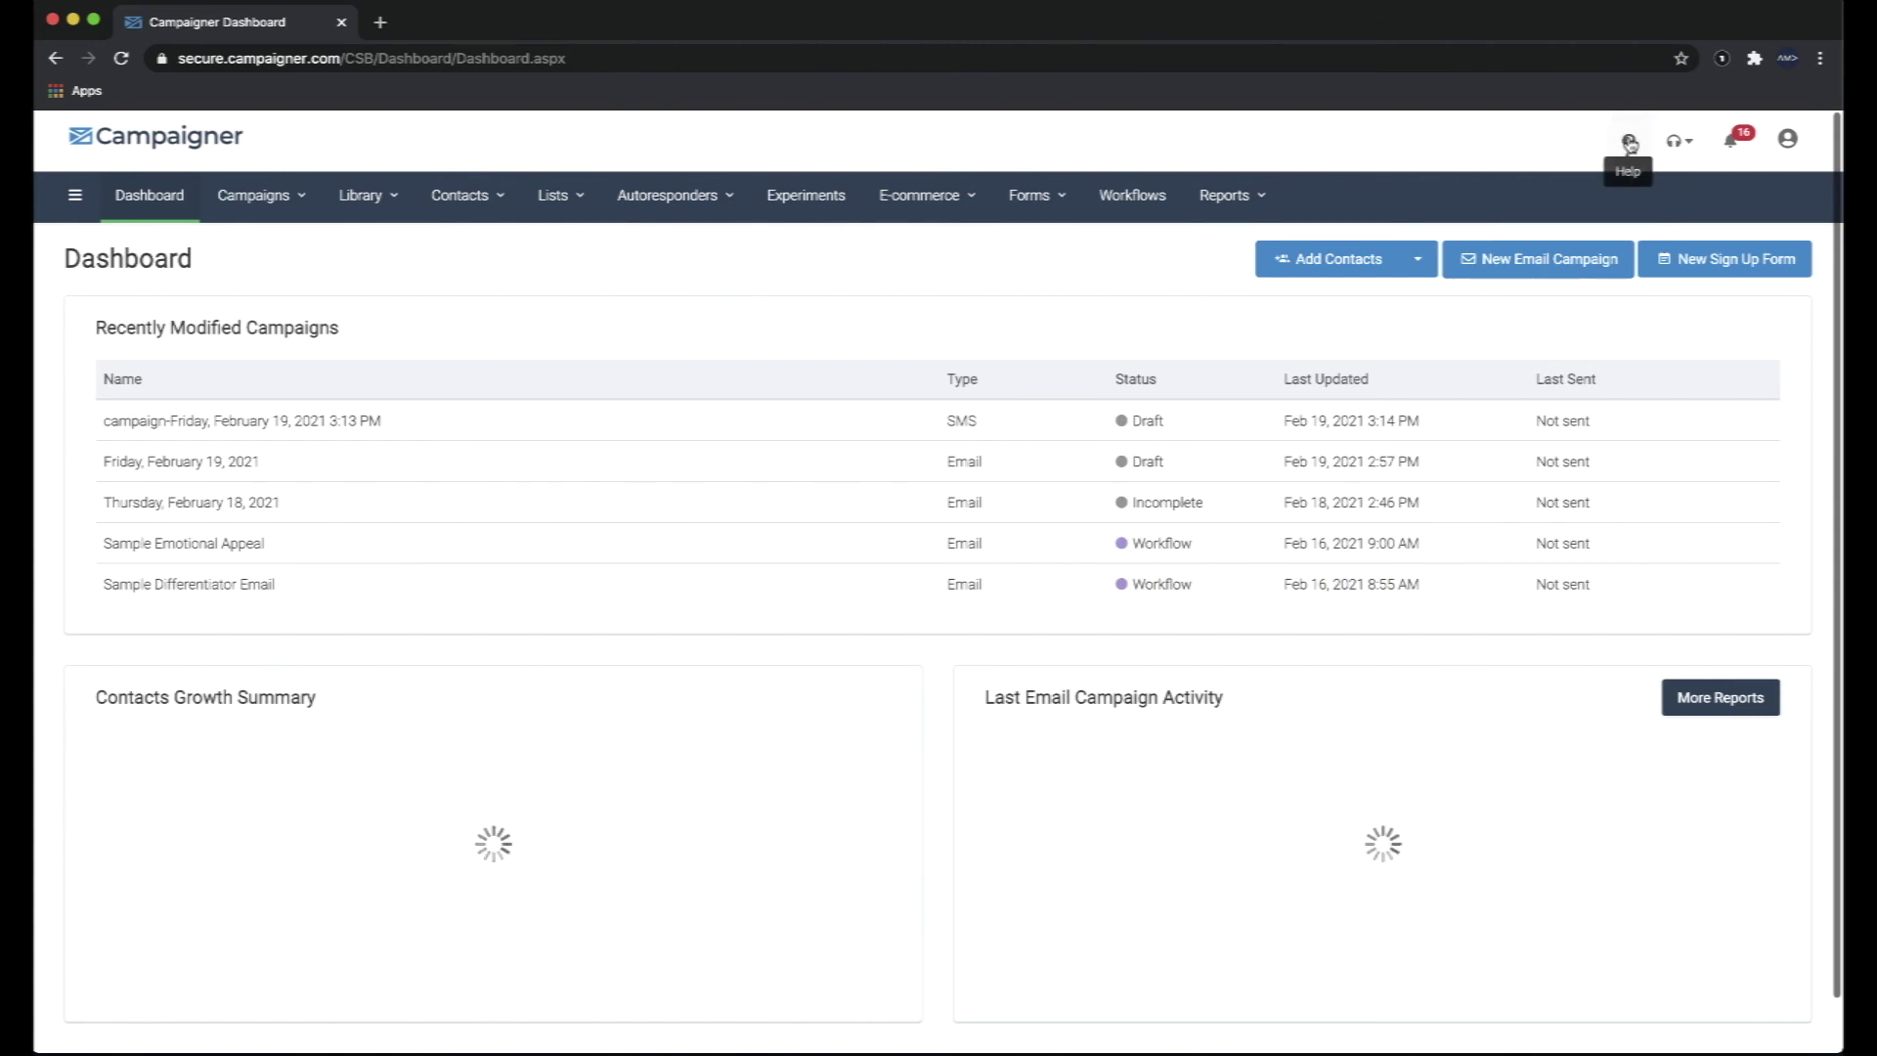
Check the available support options and open the Message Center.
click(1680, 142)
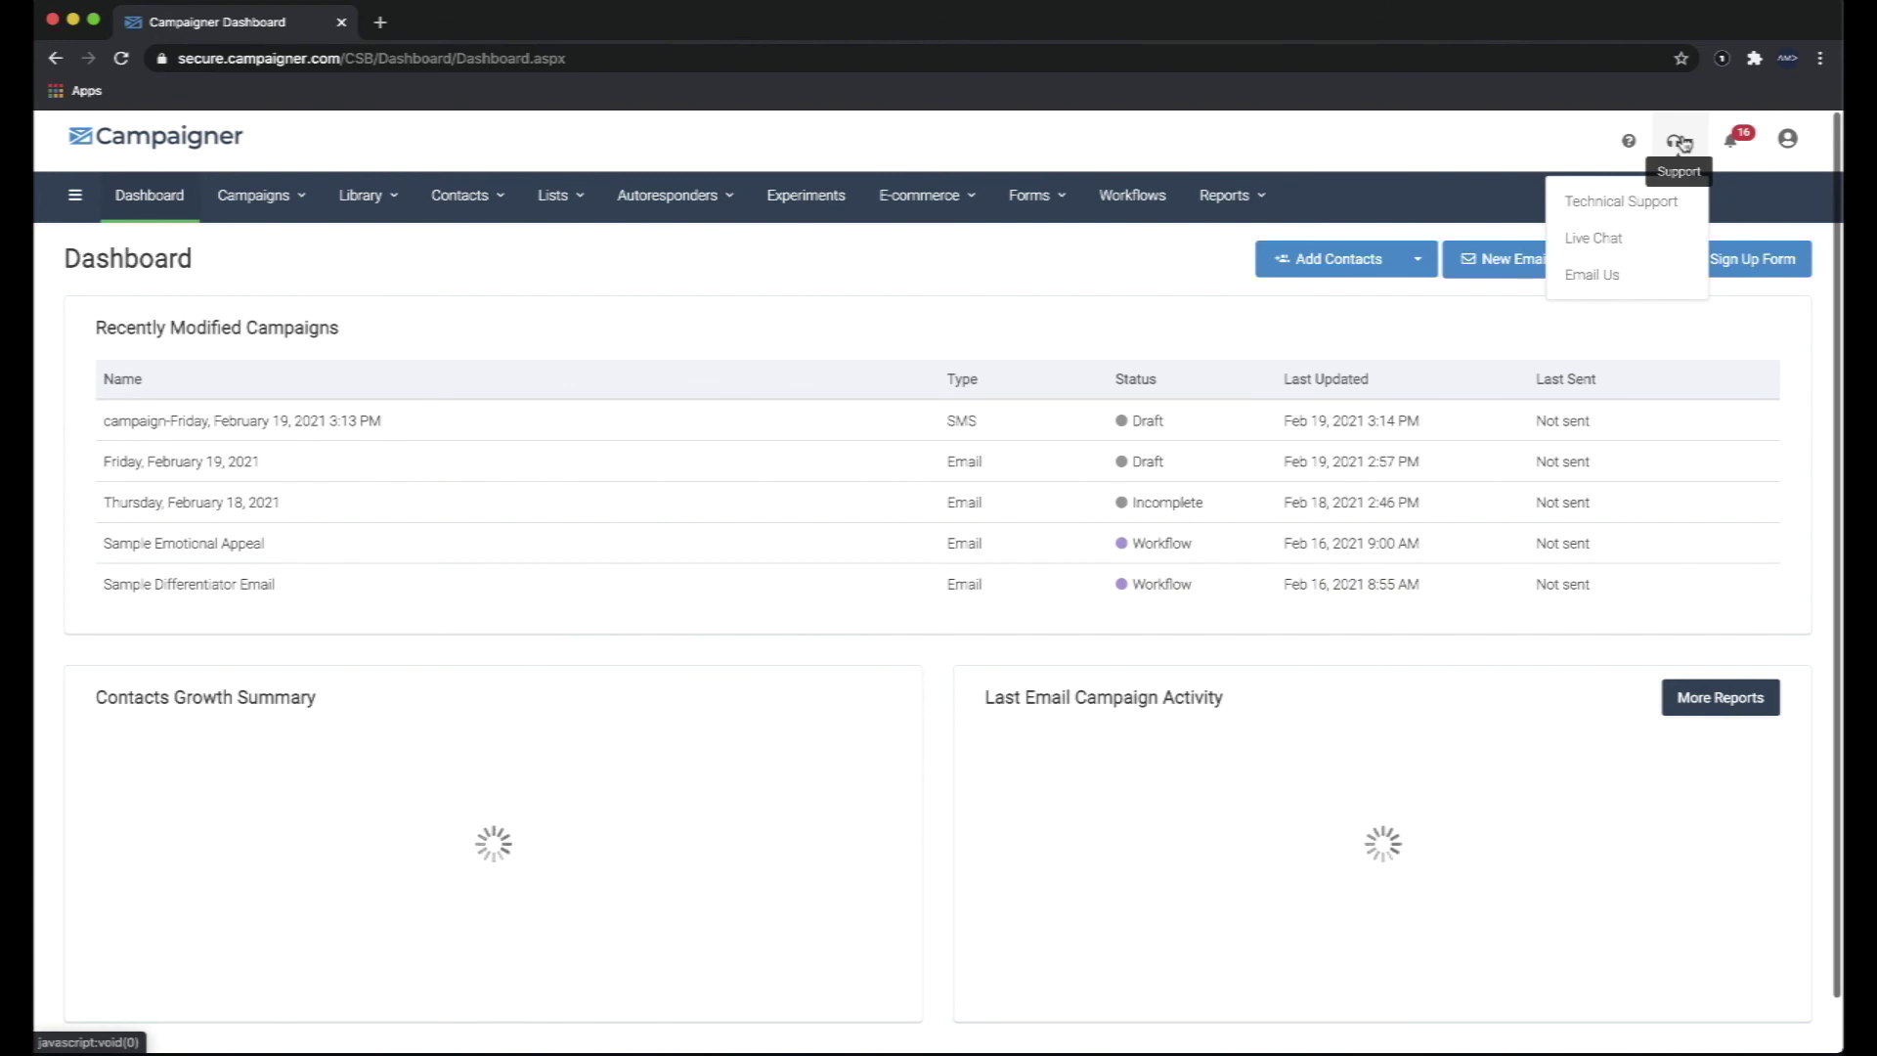
click(1731, 140)
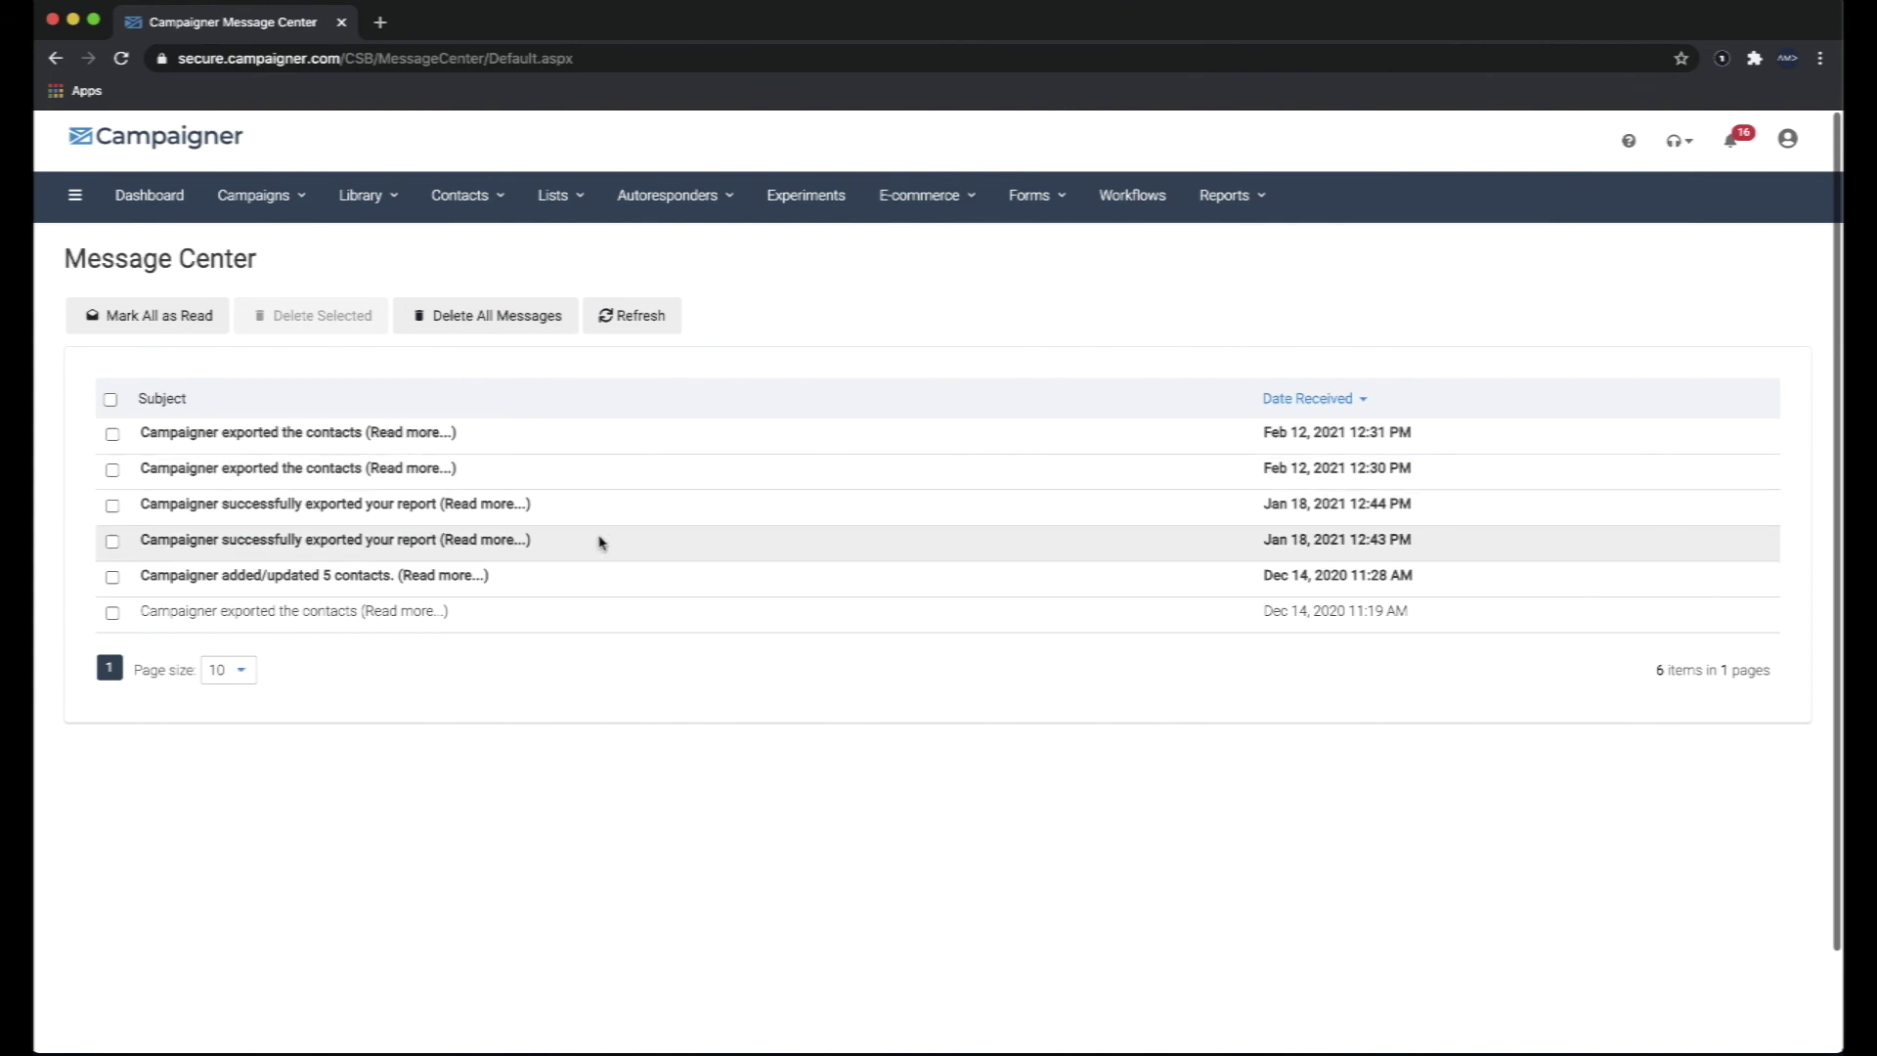
Open the account settings and review the password, date format, time zone, default sender, notification and auto-sign out options.
click(1788, 140)
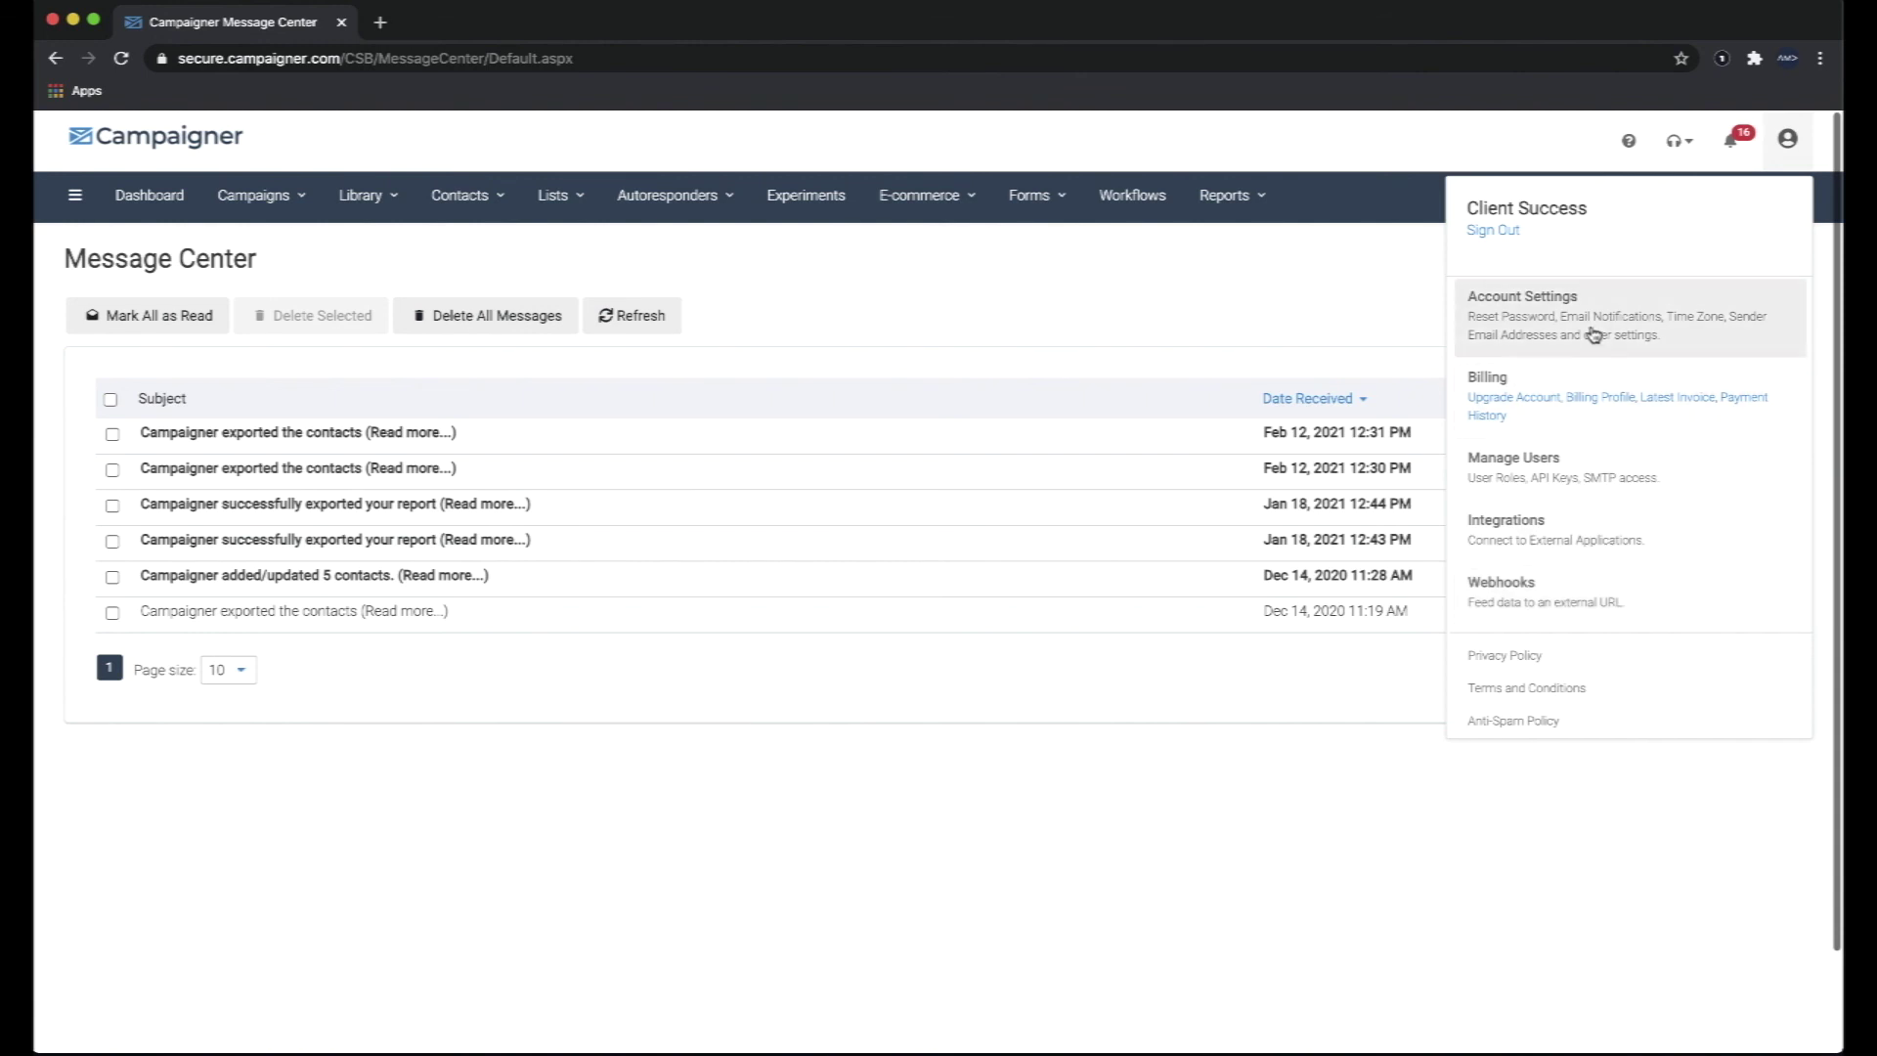
click(1508, 326)
scroll(1359, 694, down, 1)
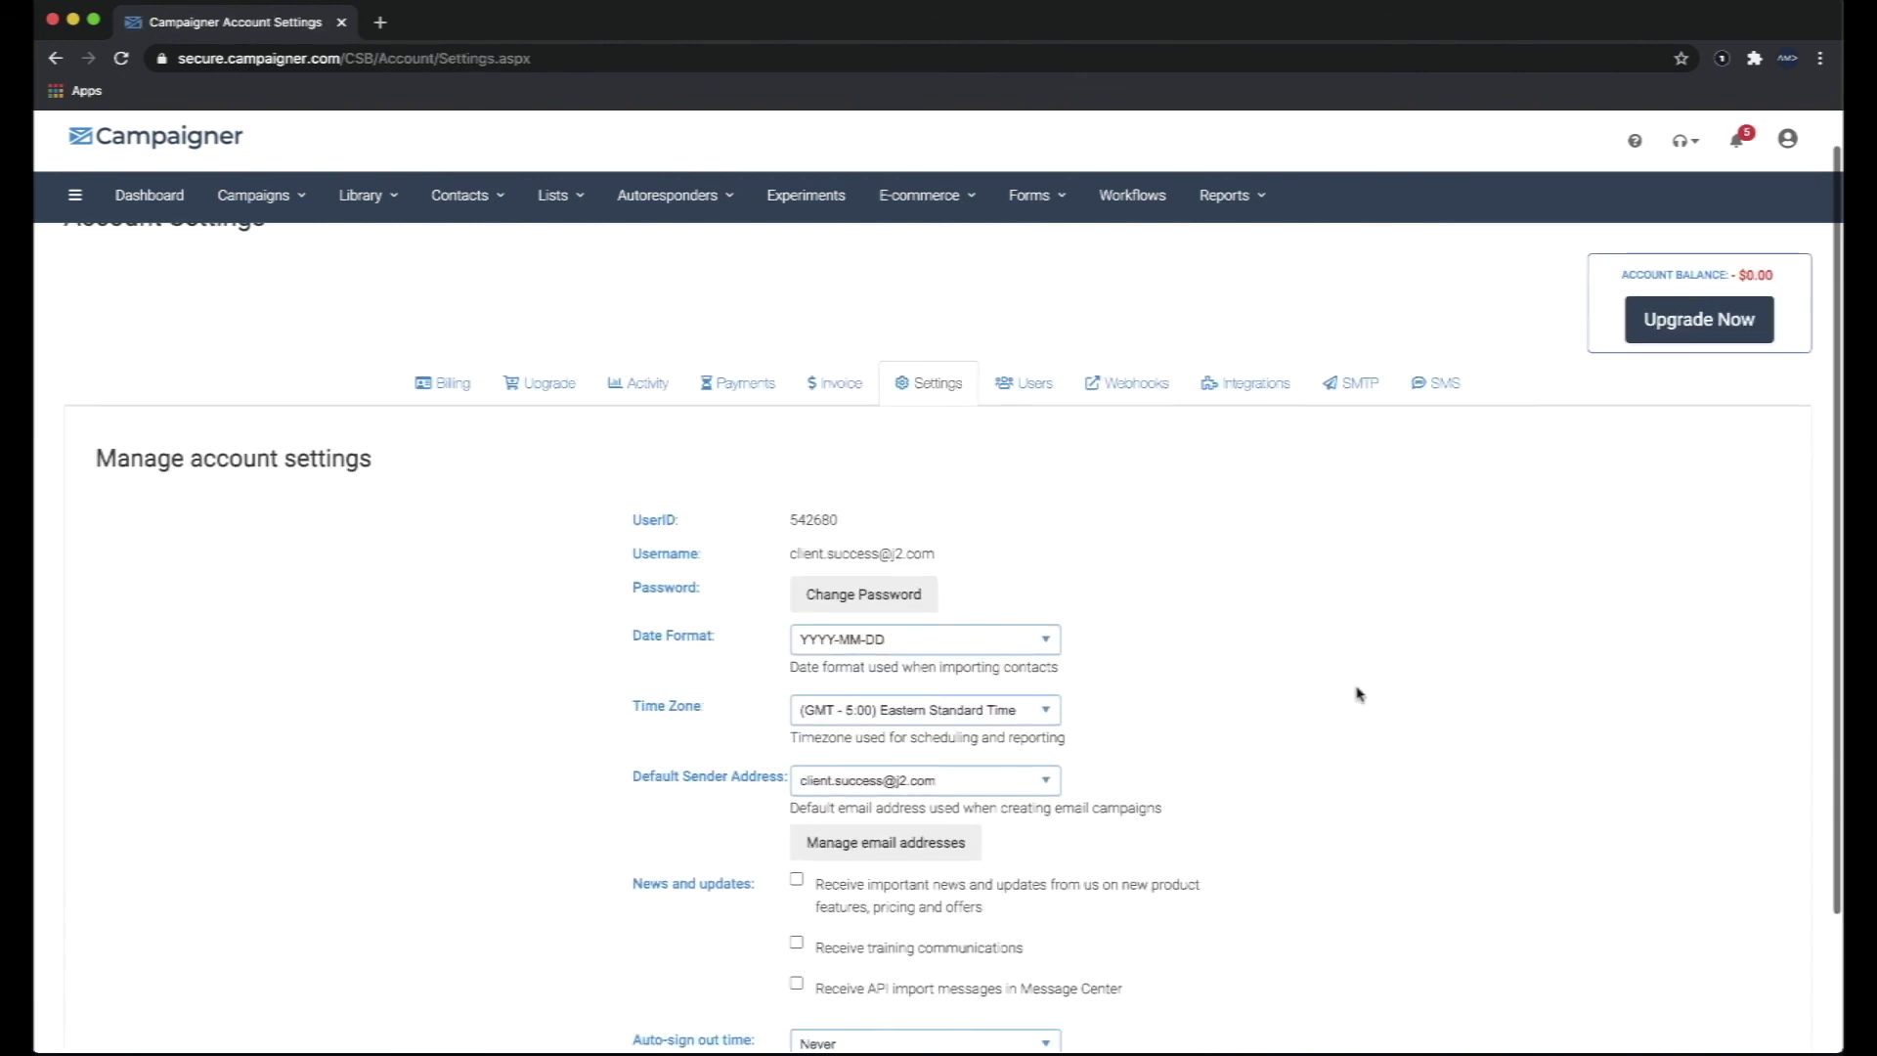
scroll(1359, 694, down, 3)
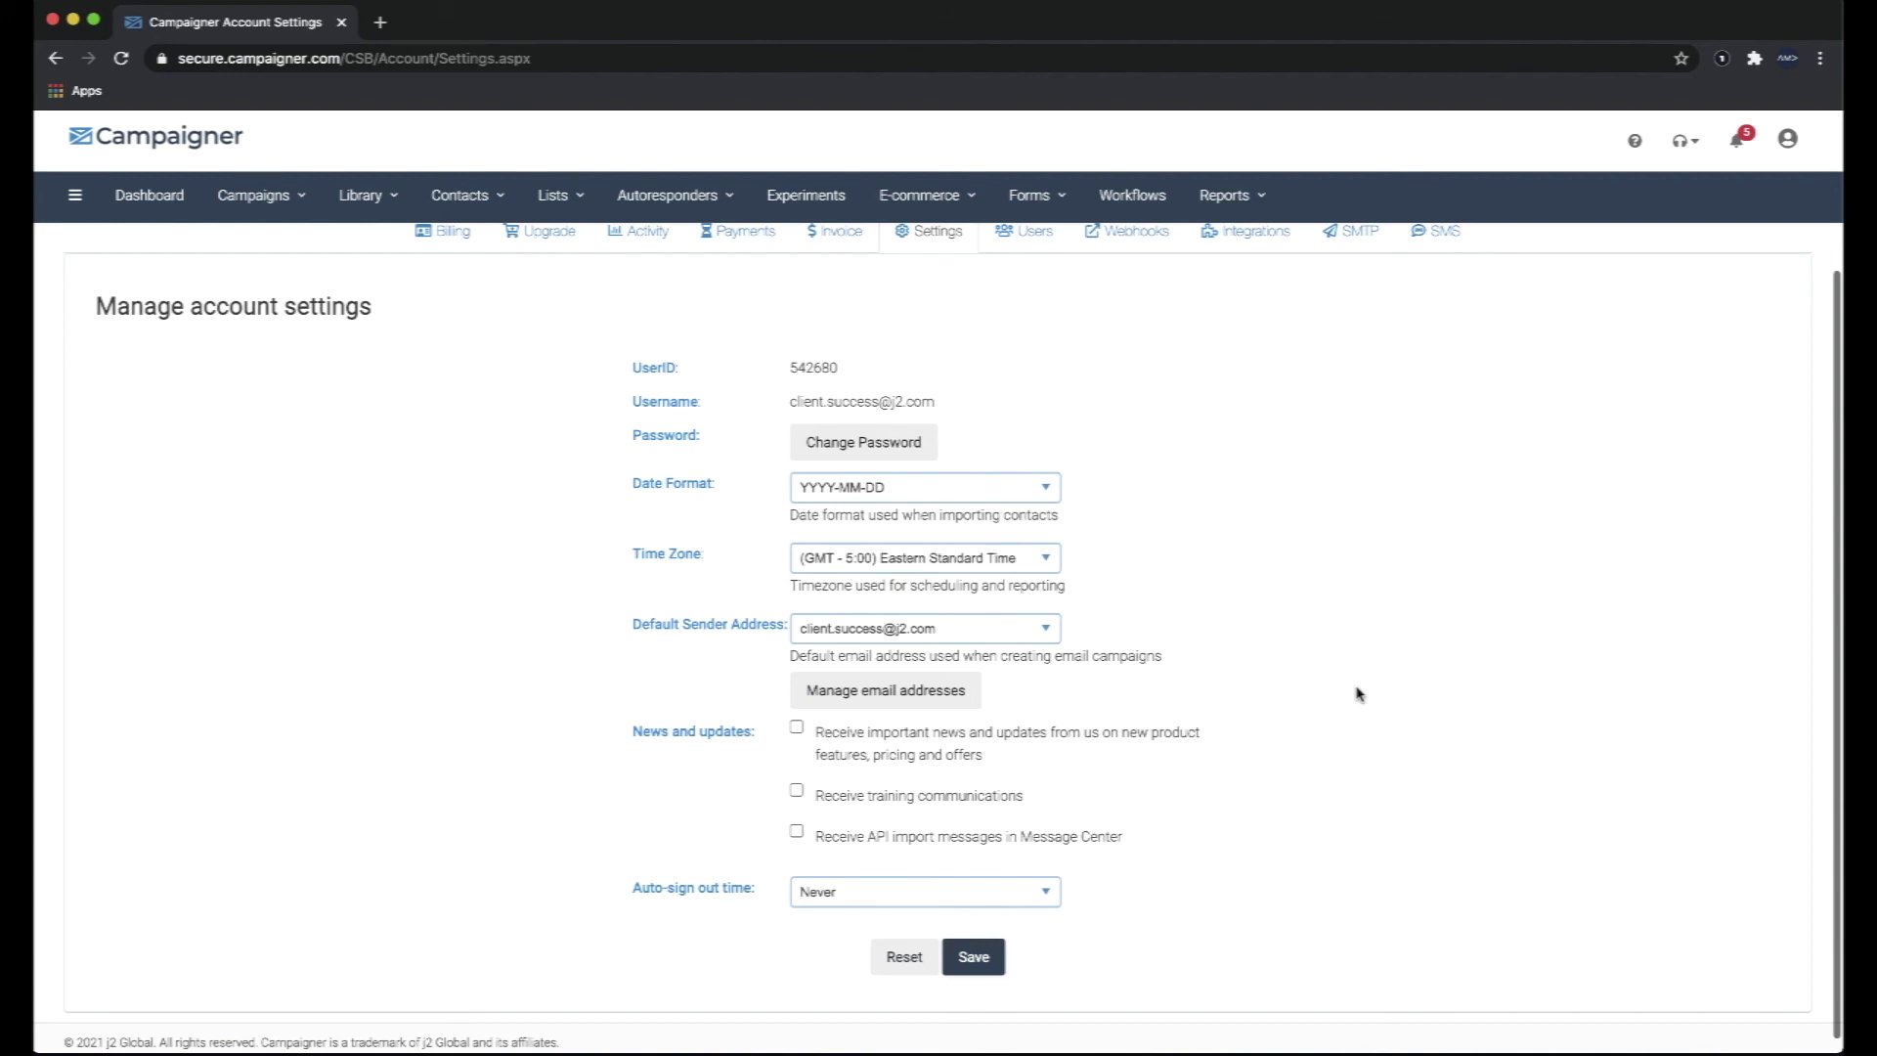
scroll(1344, 665, up, 4)
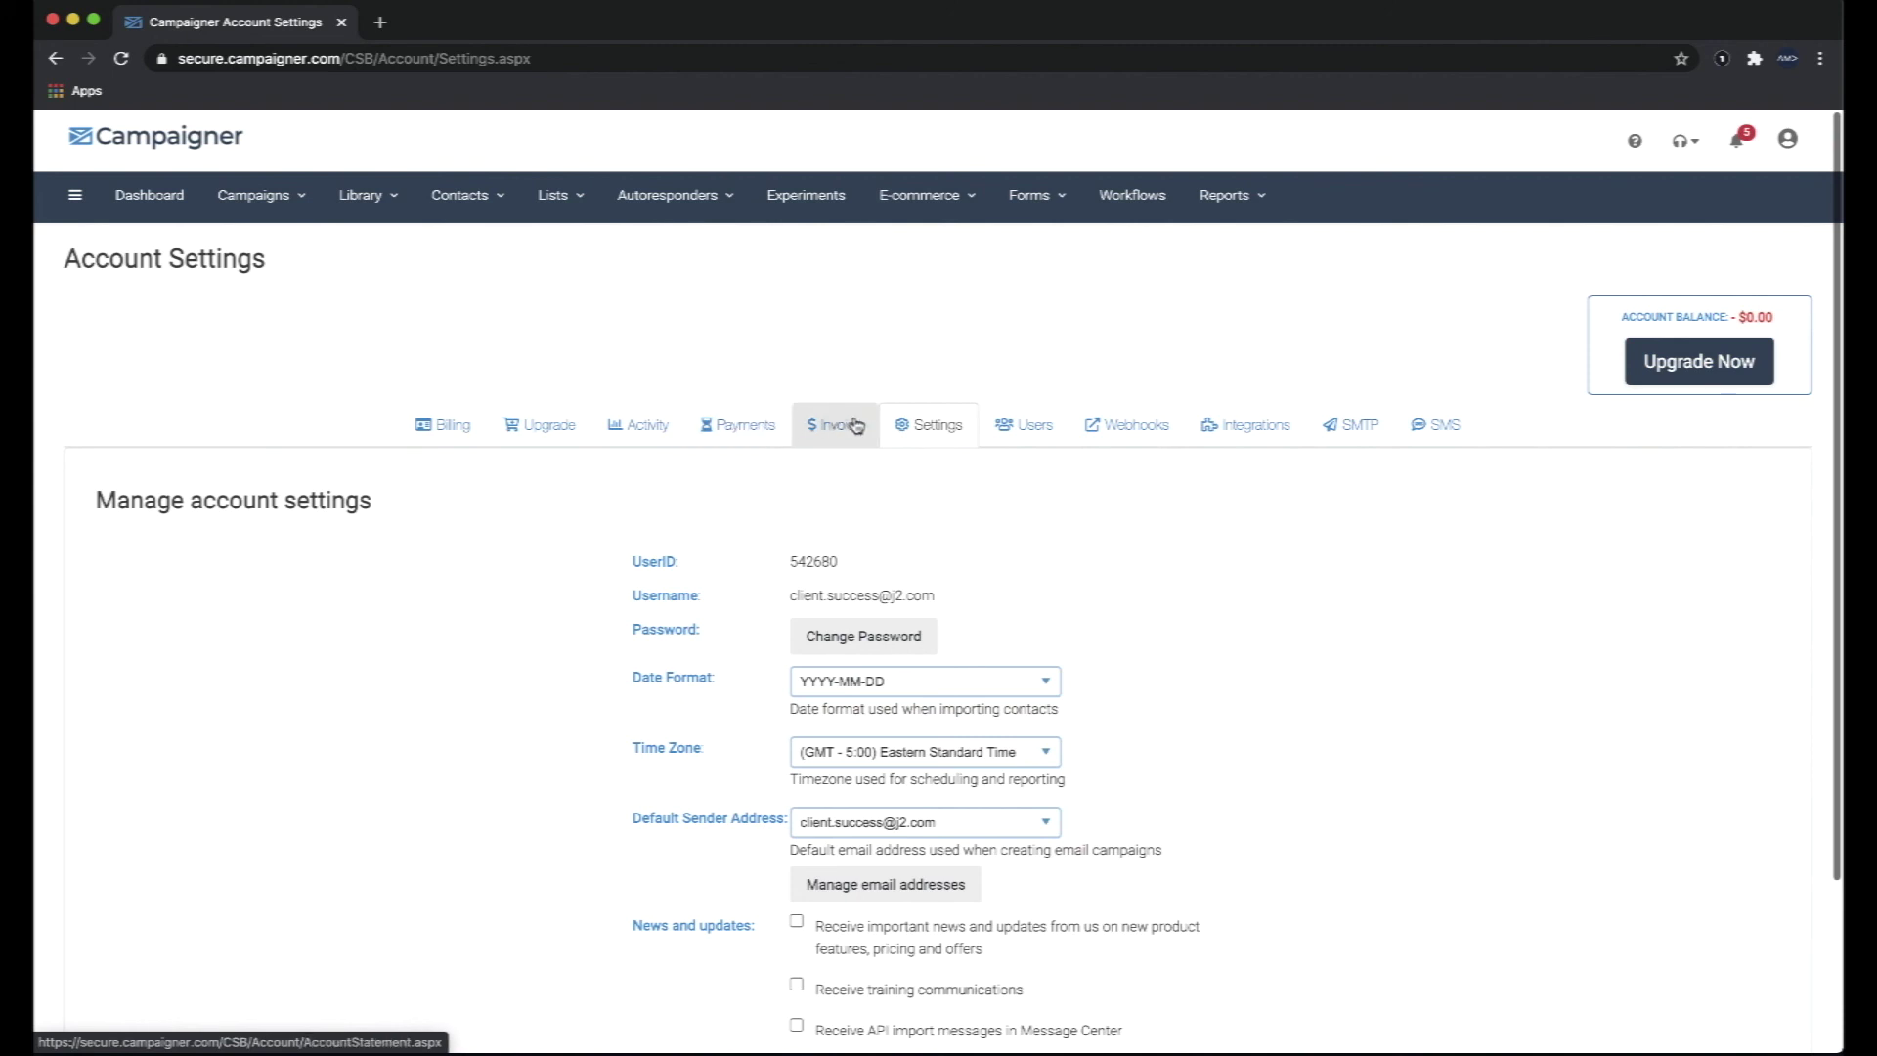
Open the account users and start a new user with the Designer role.
click(1025, 424)
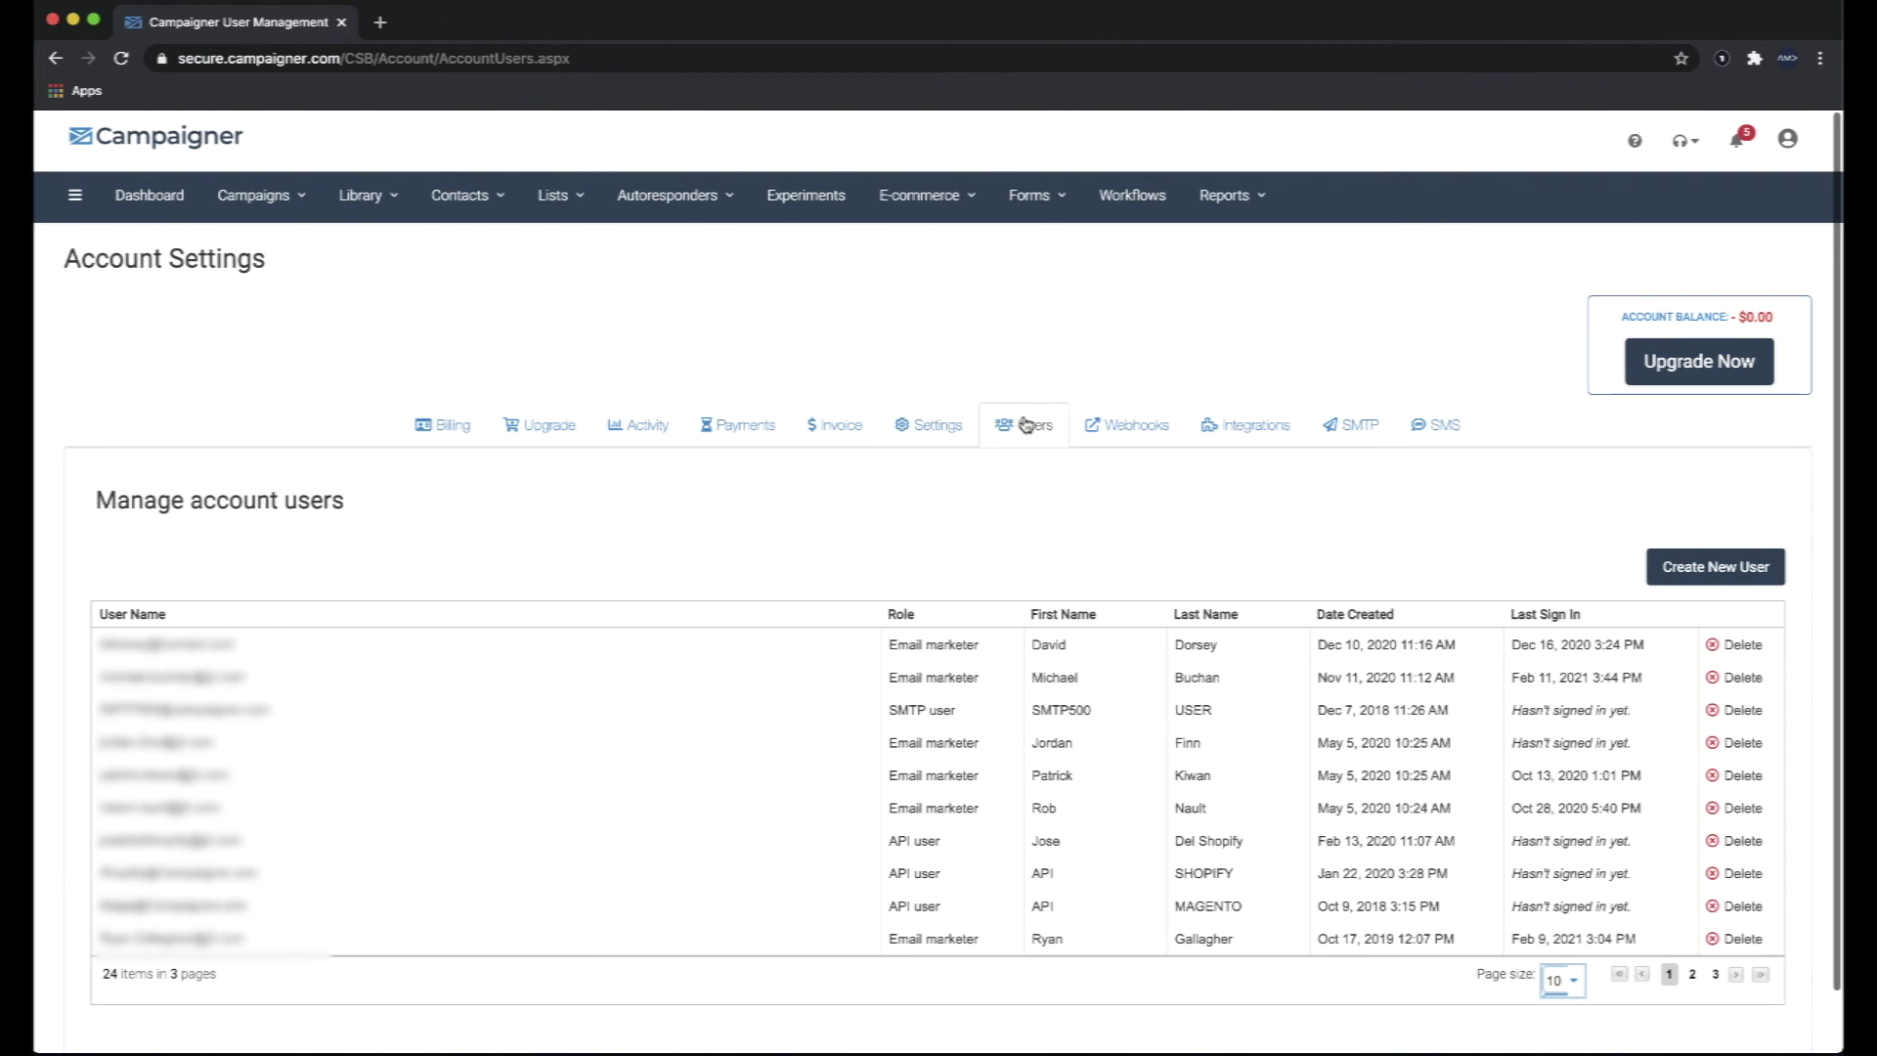
click(1721, 567)
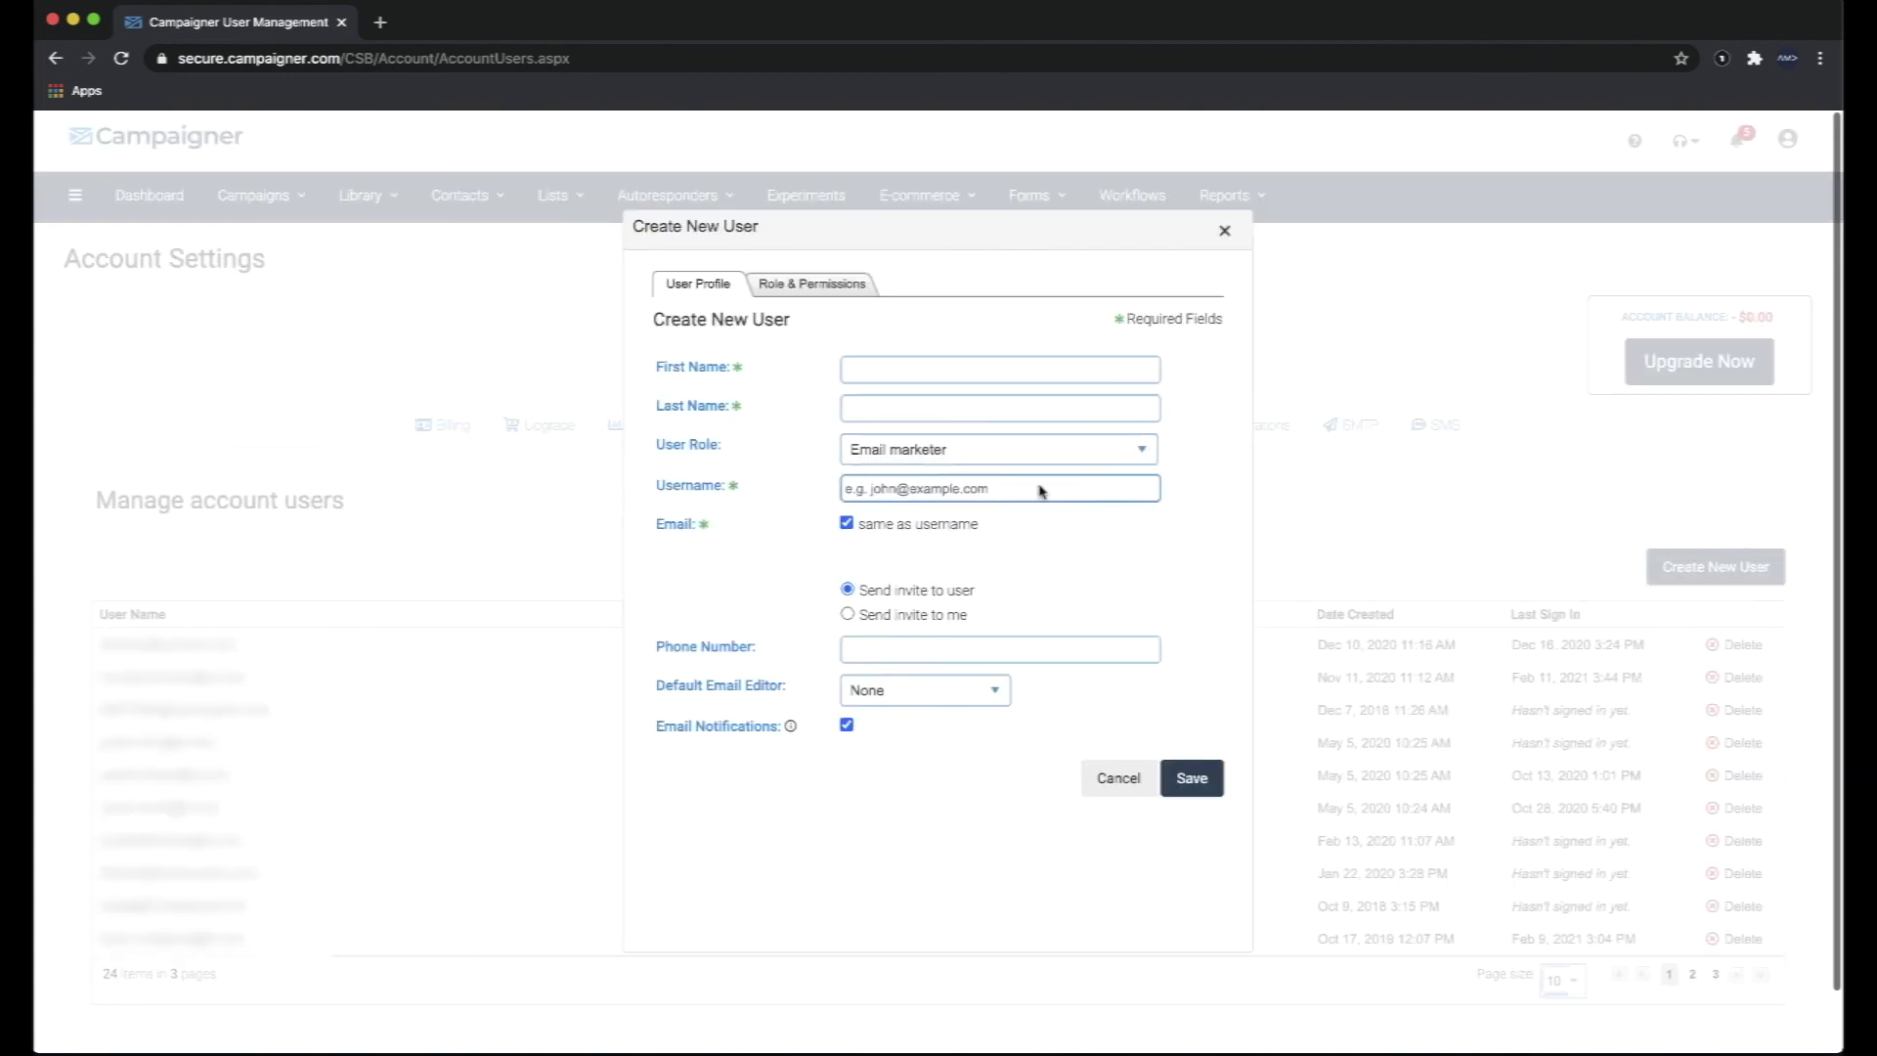
click(925, 456)
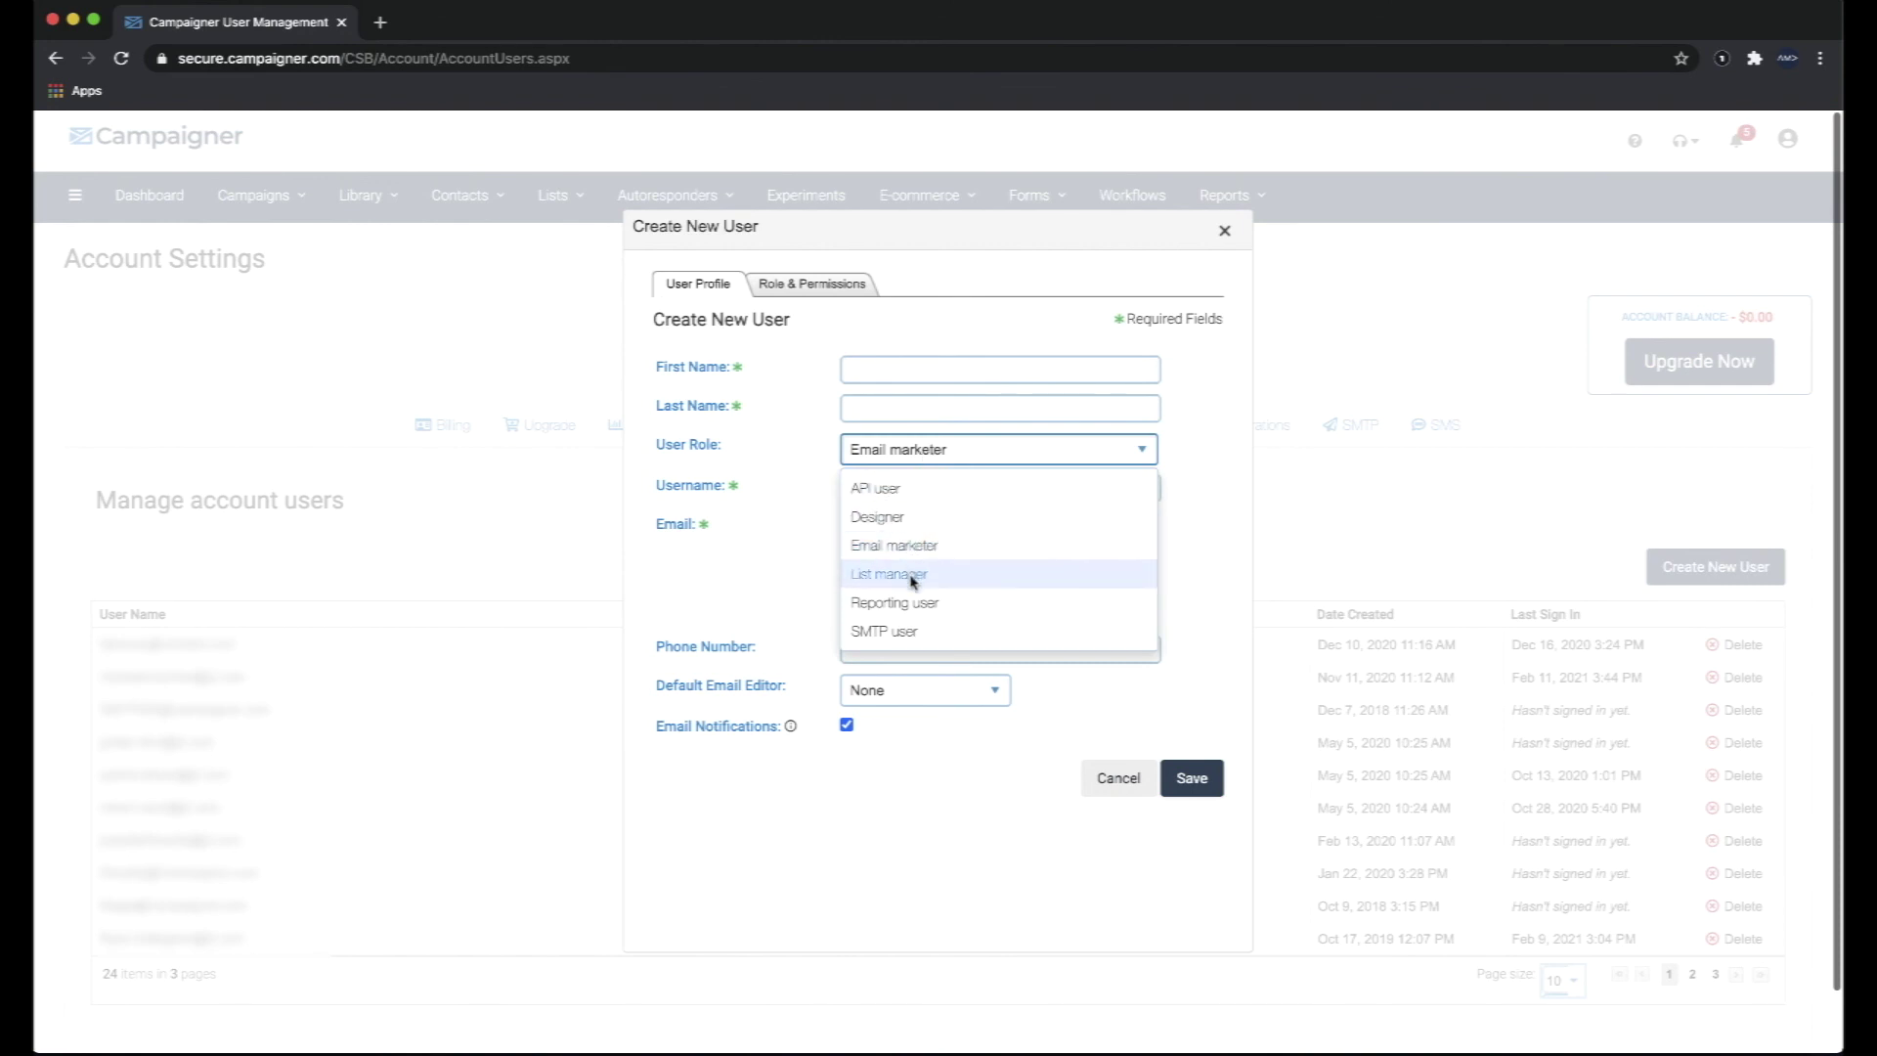
click(898, 517)
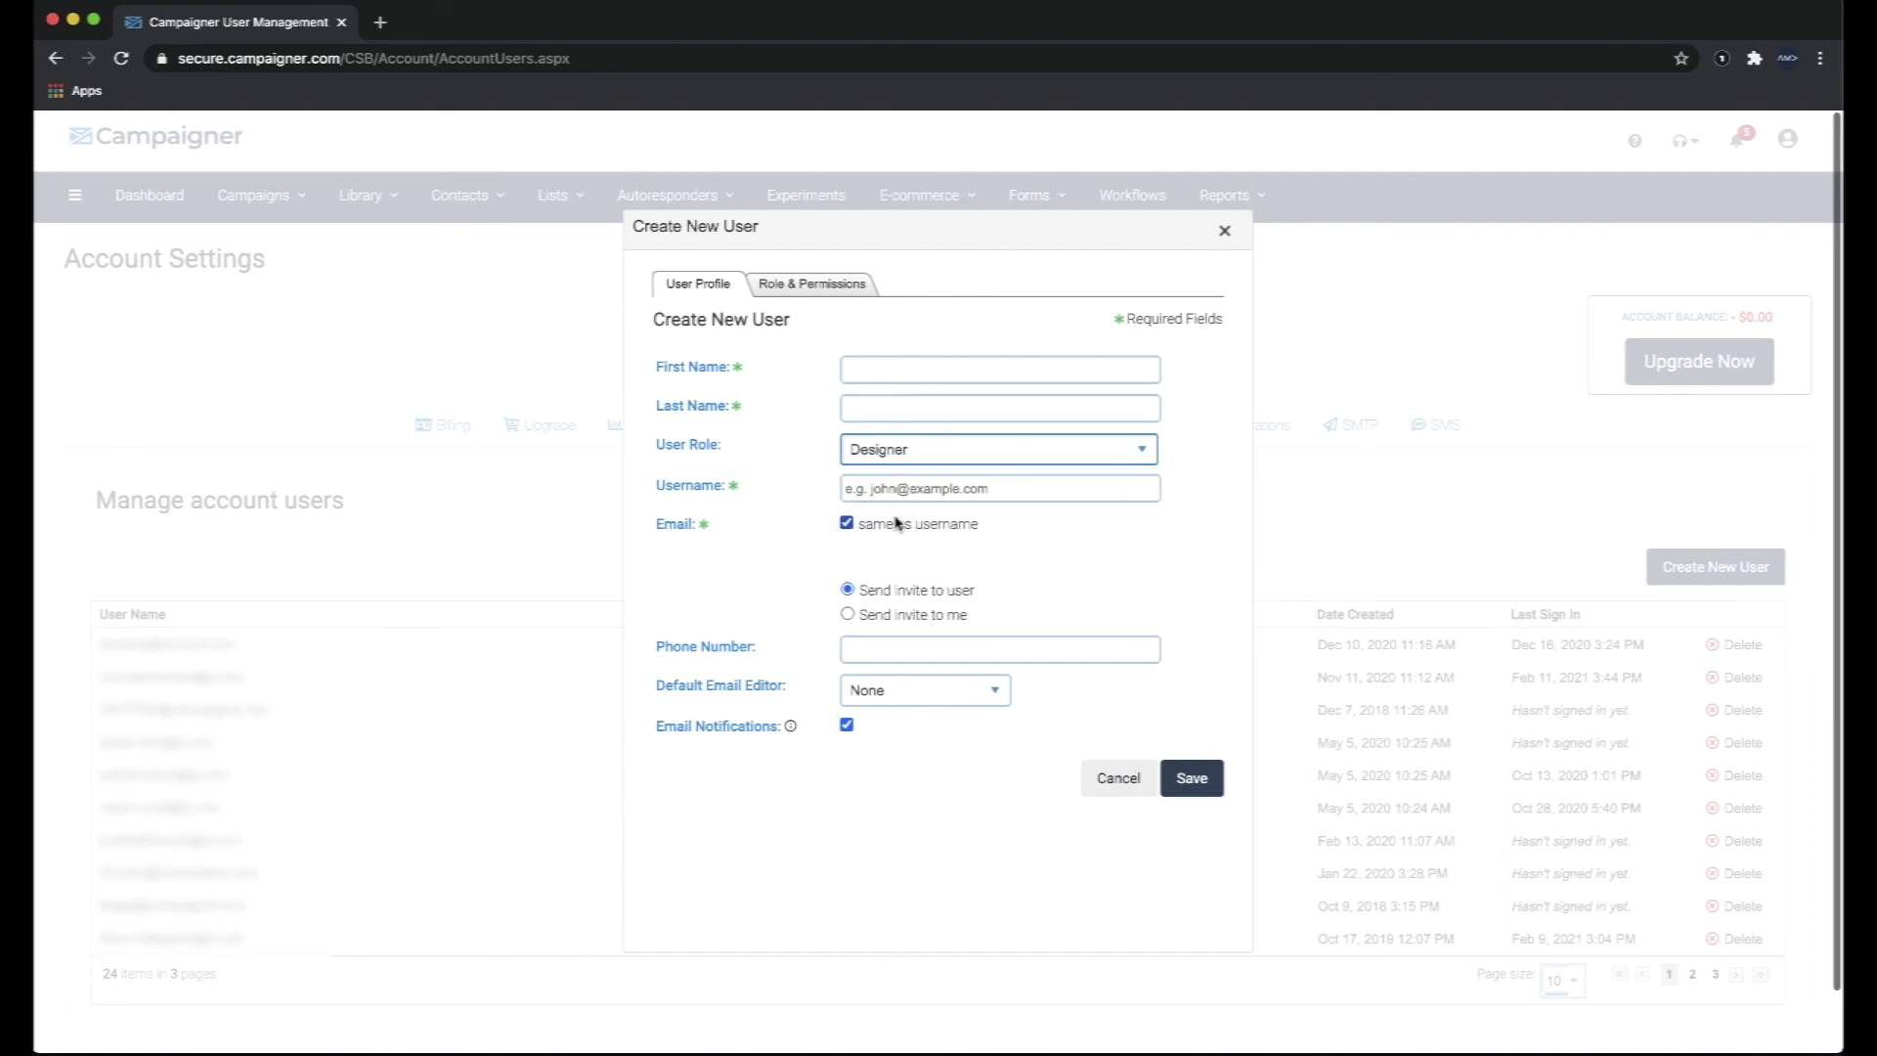
Review the role and extra permissions a Designer gets, and cancel creating the new user.
click(797, 286)
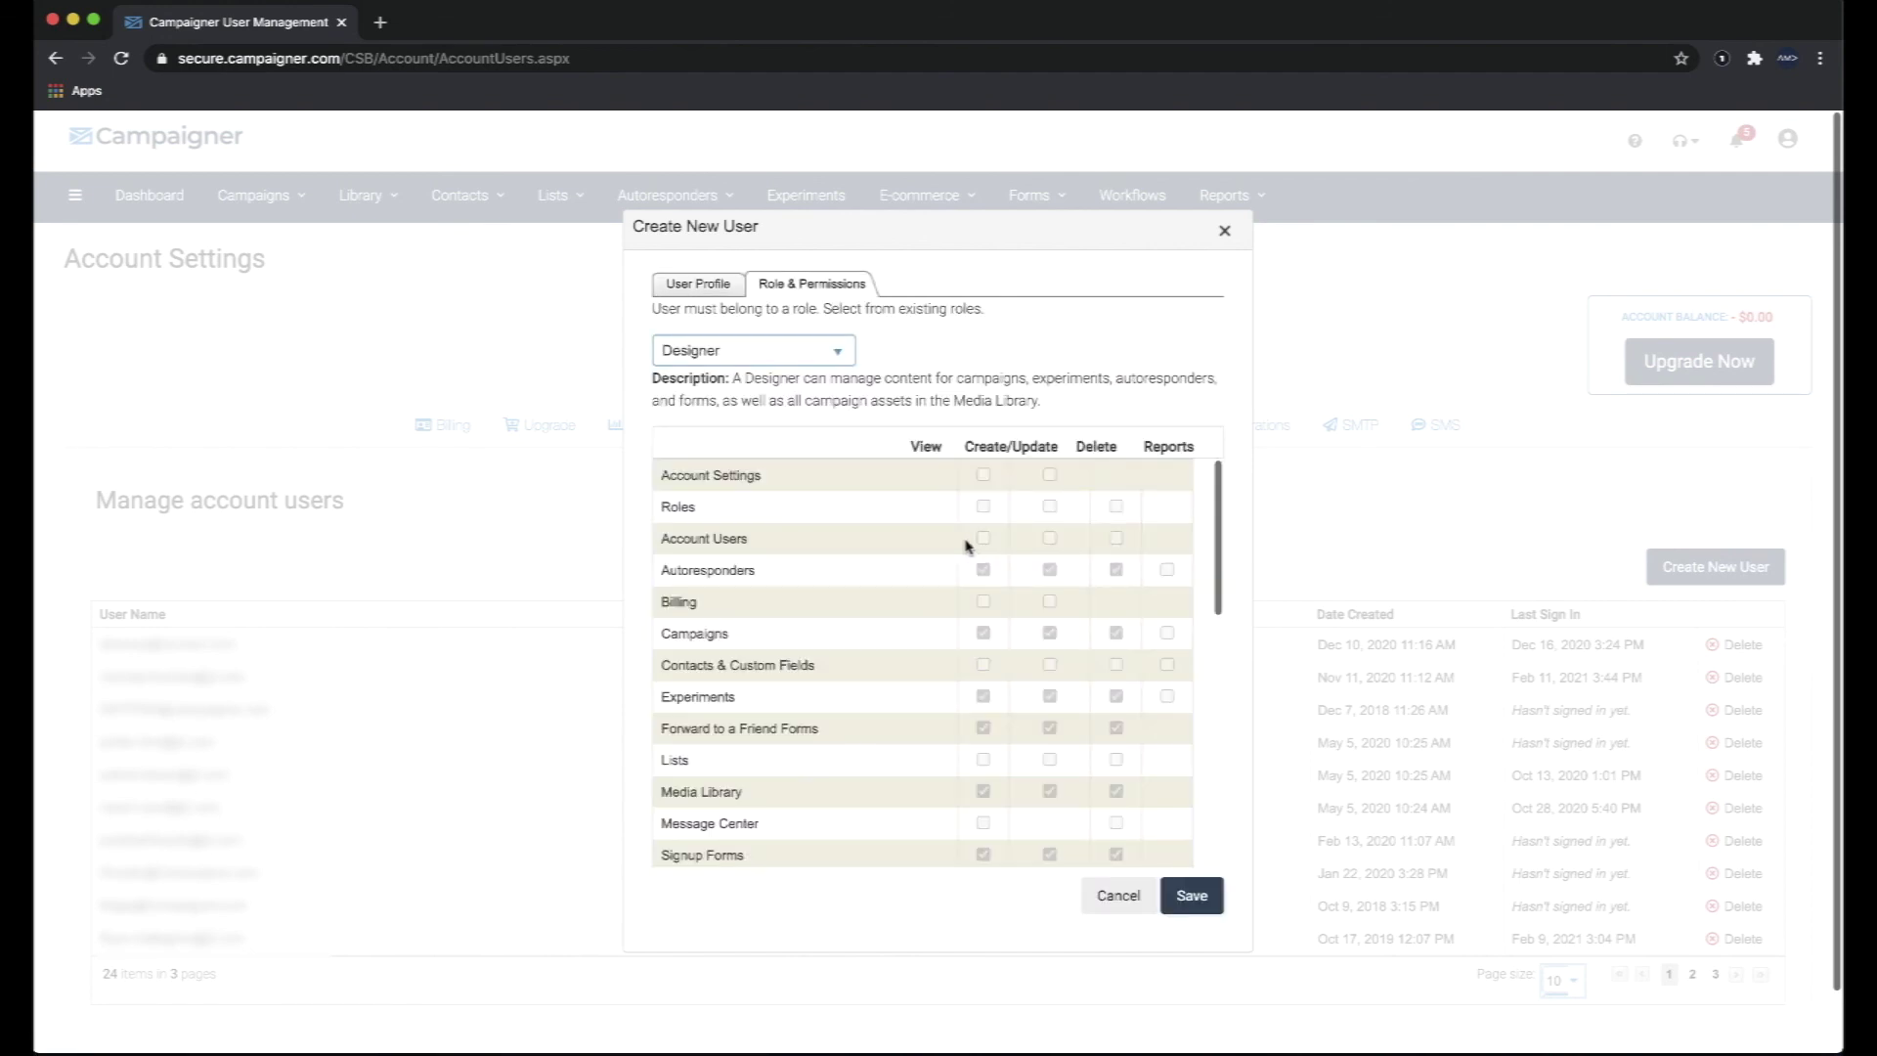
scroll(888, 804, down, 10)
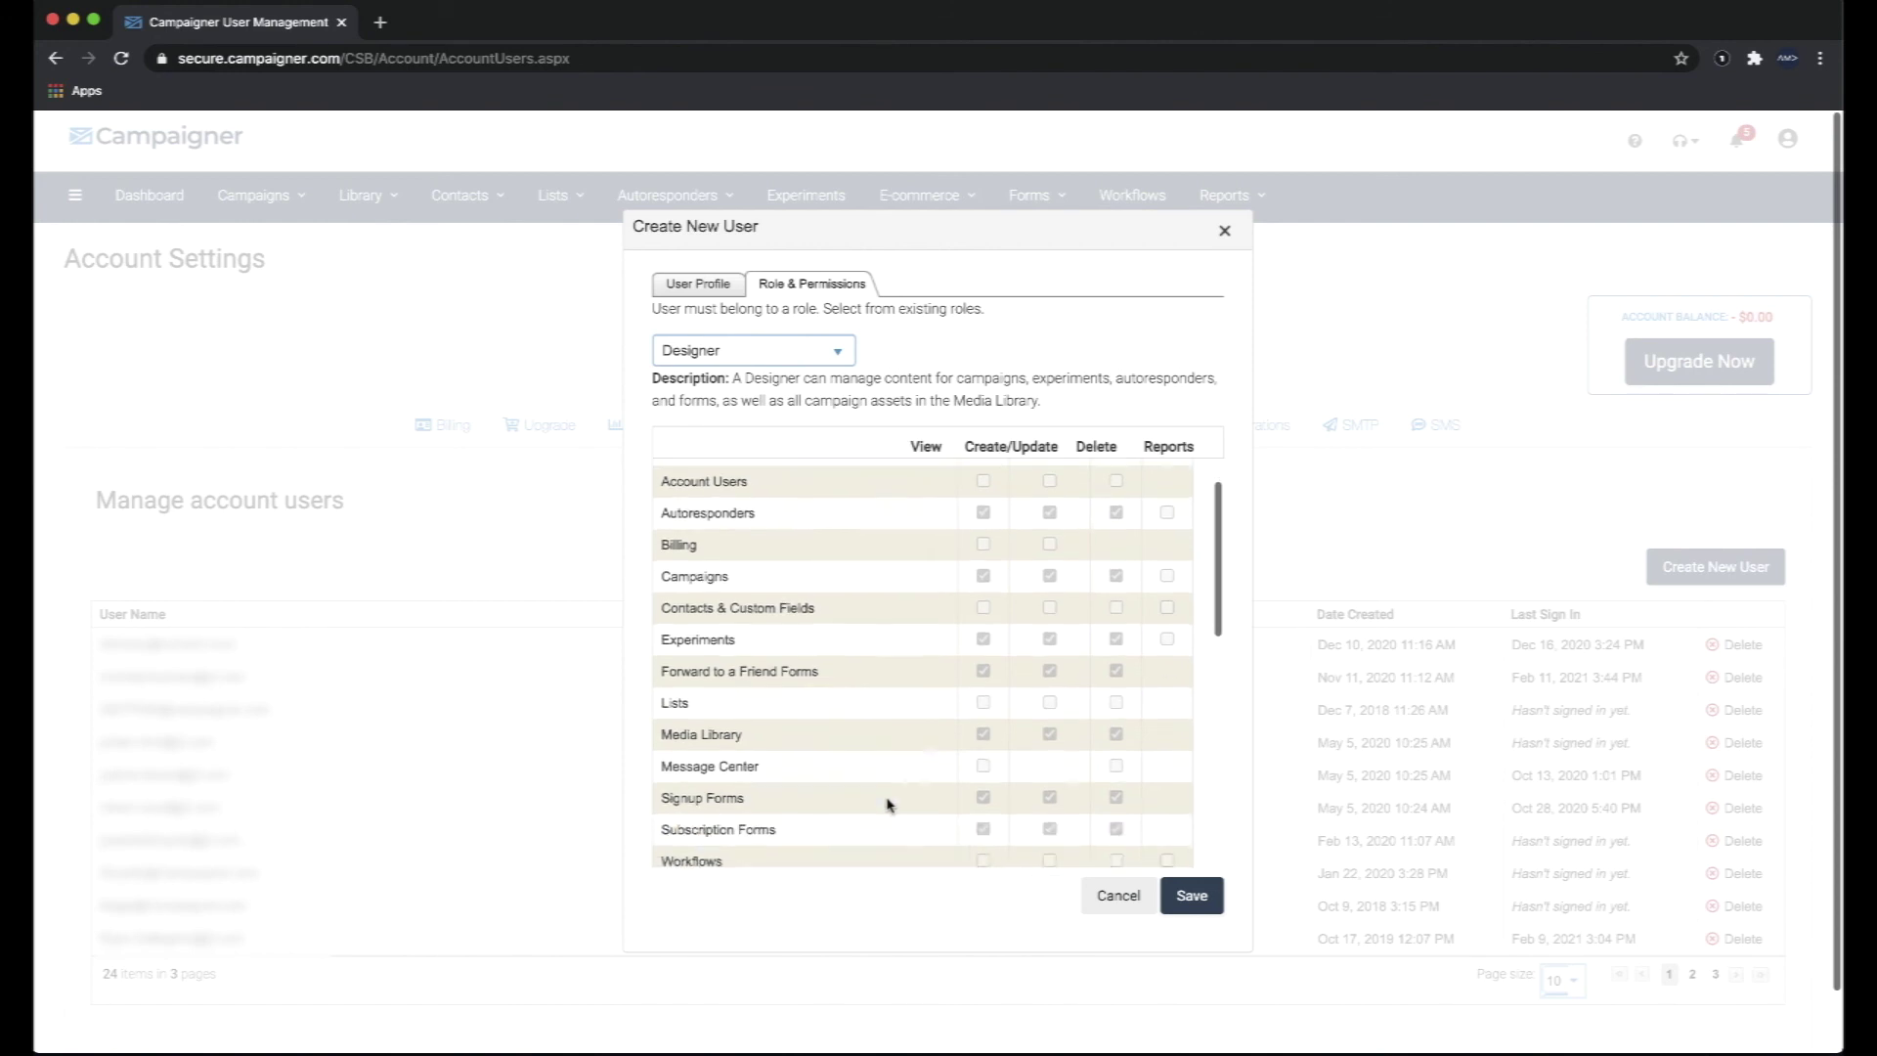
scroll(888, 804, down, 3)
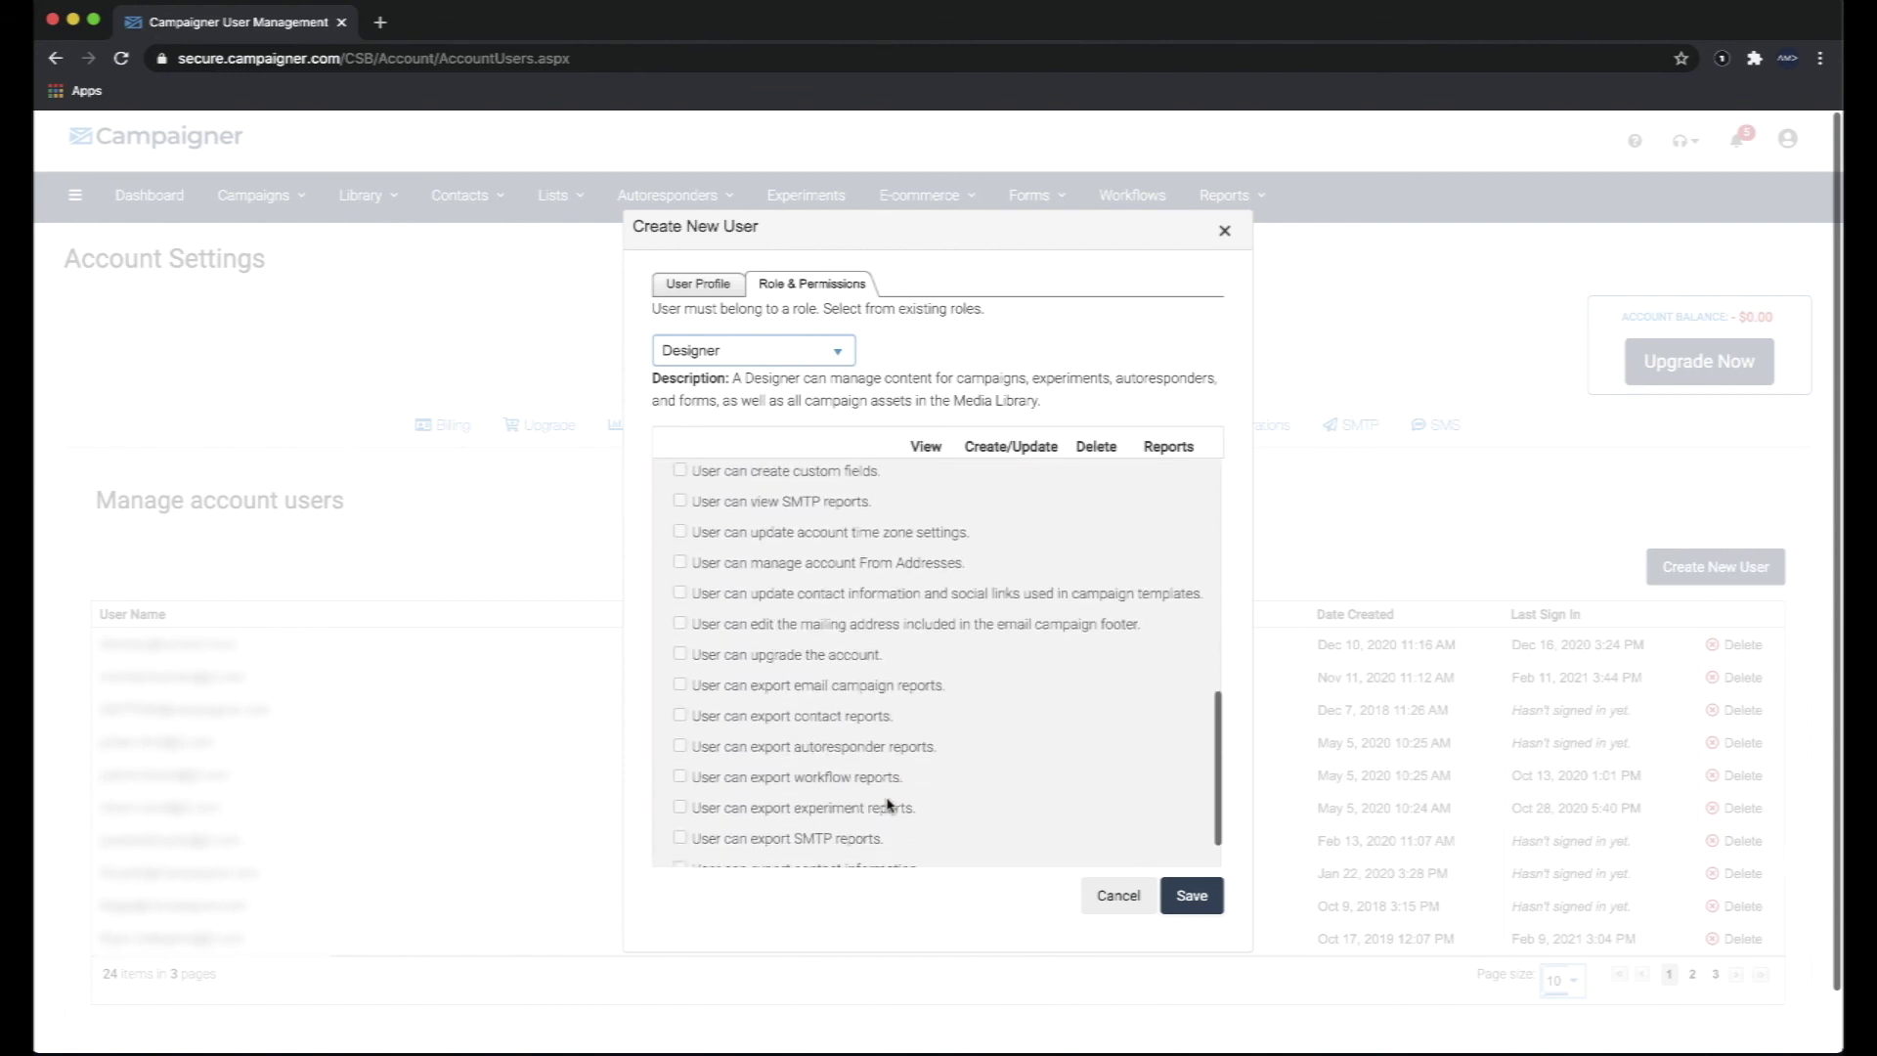
click(1105, 892)
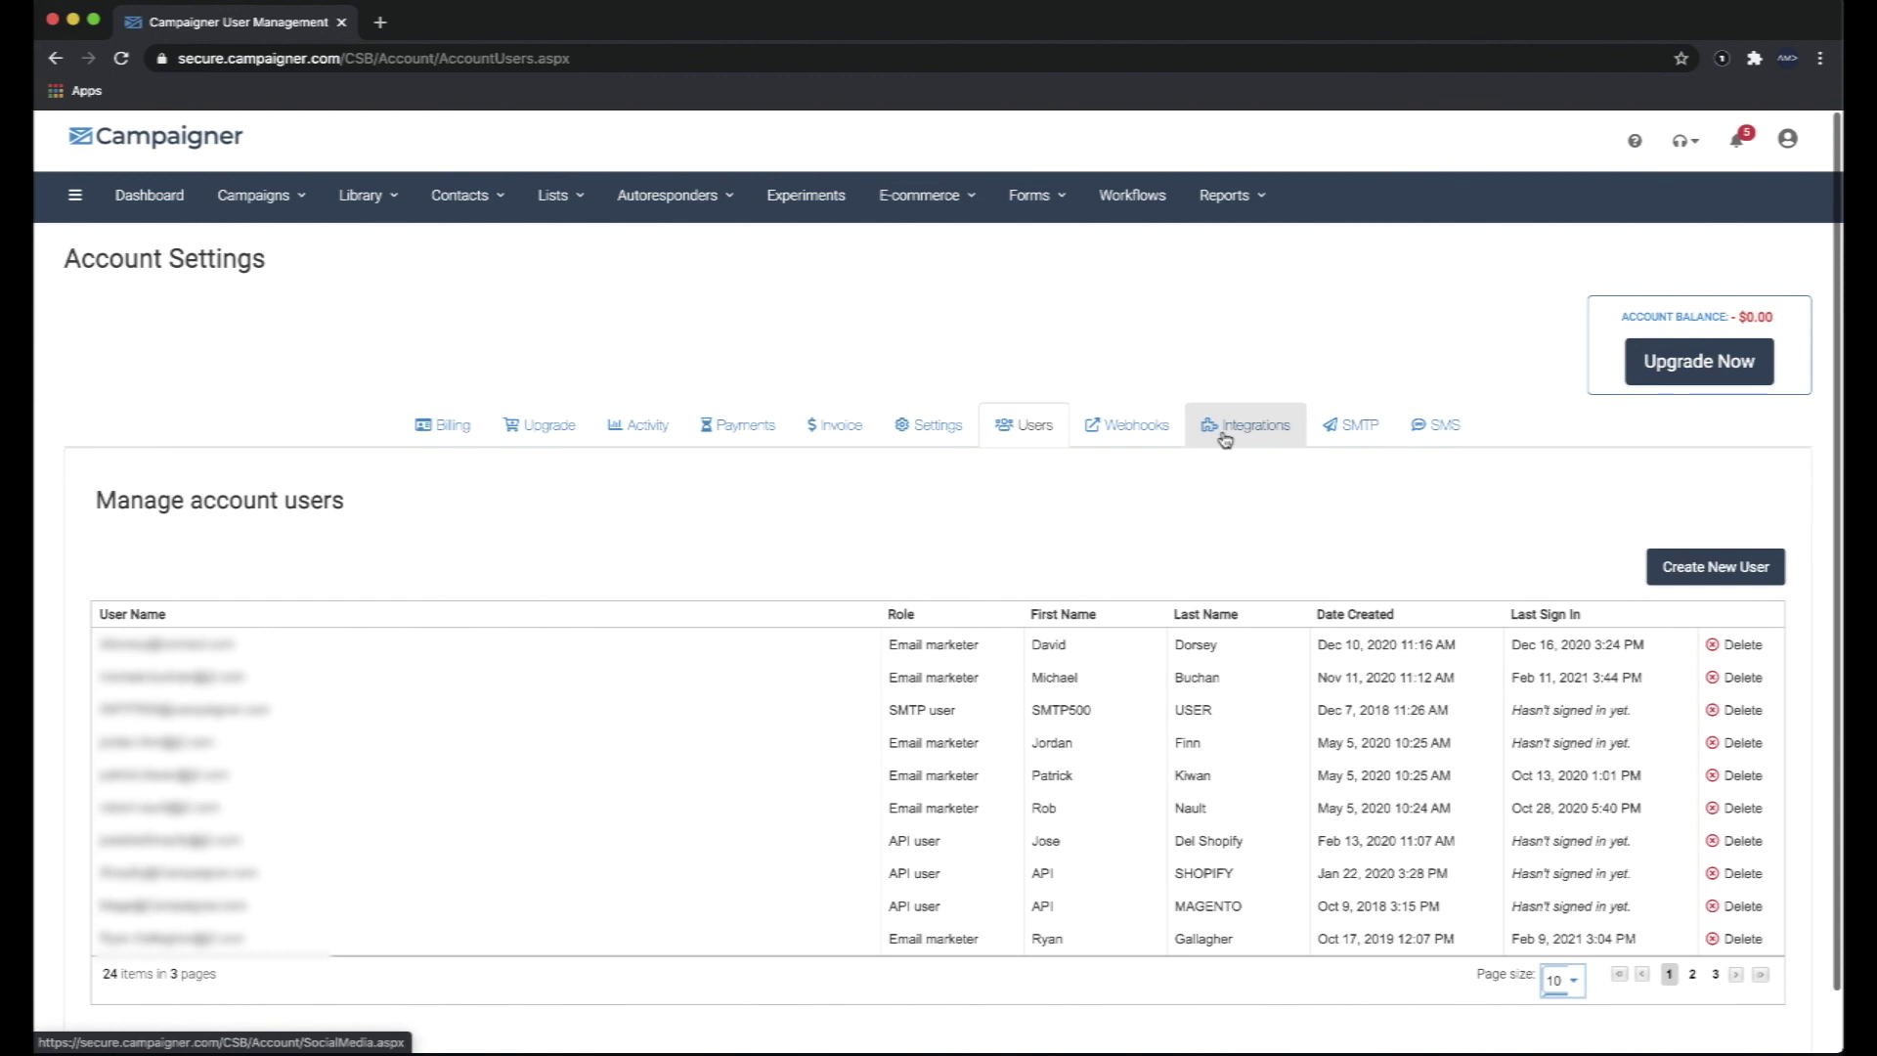
View the account's SMTP report groups and open its SMS settings.
click(1354, 430)
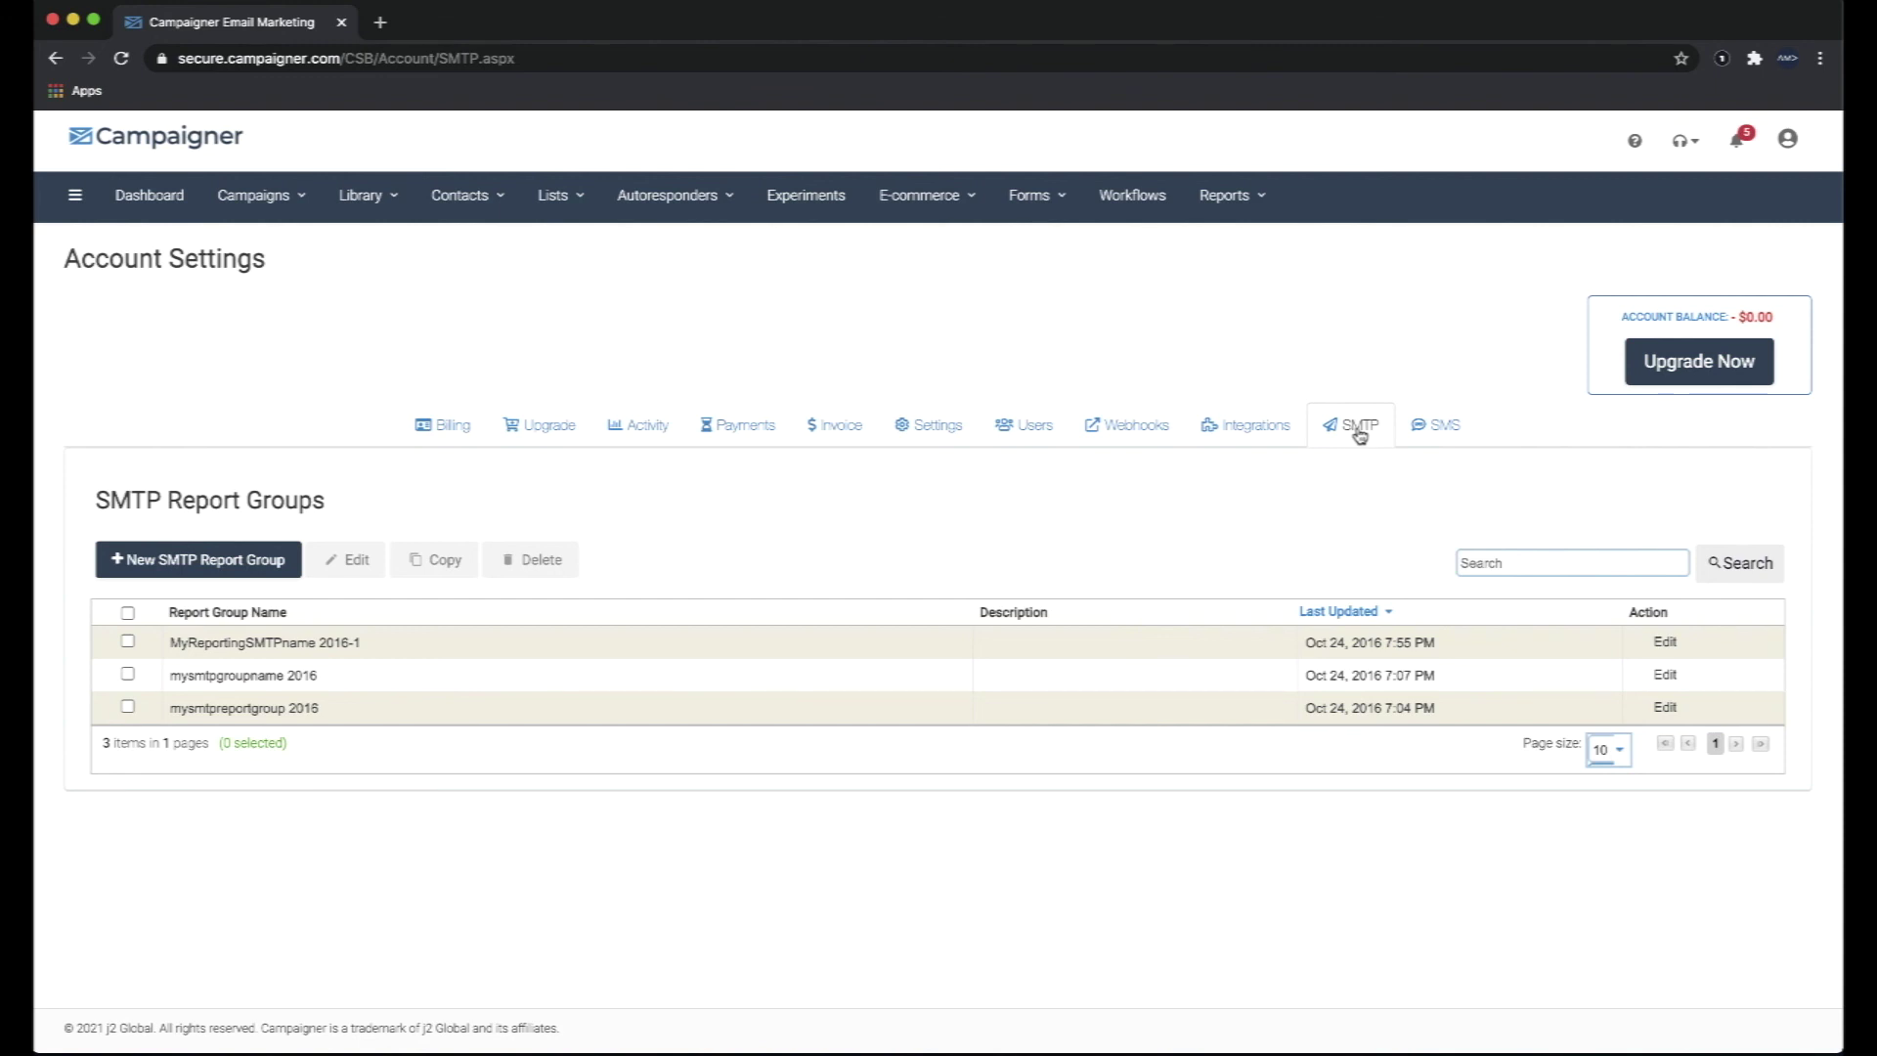
click(1420, 434)
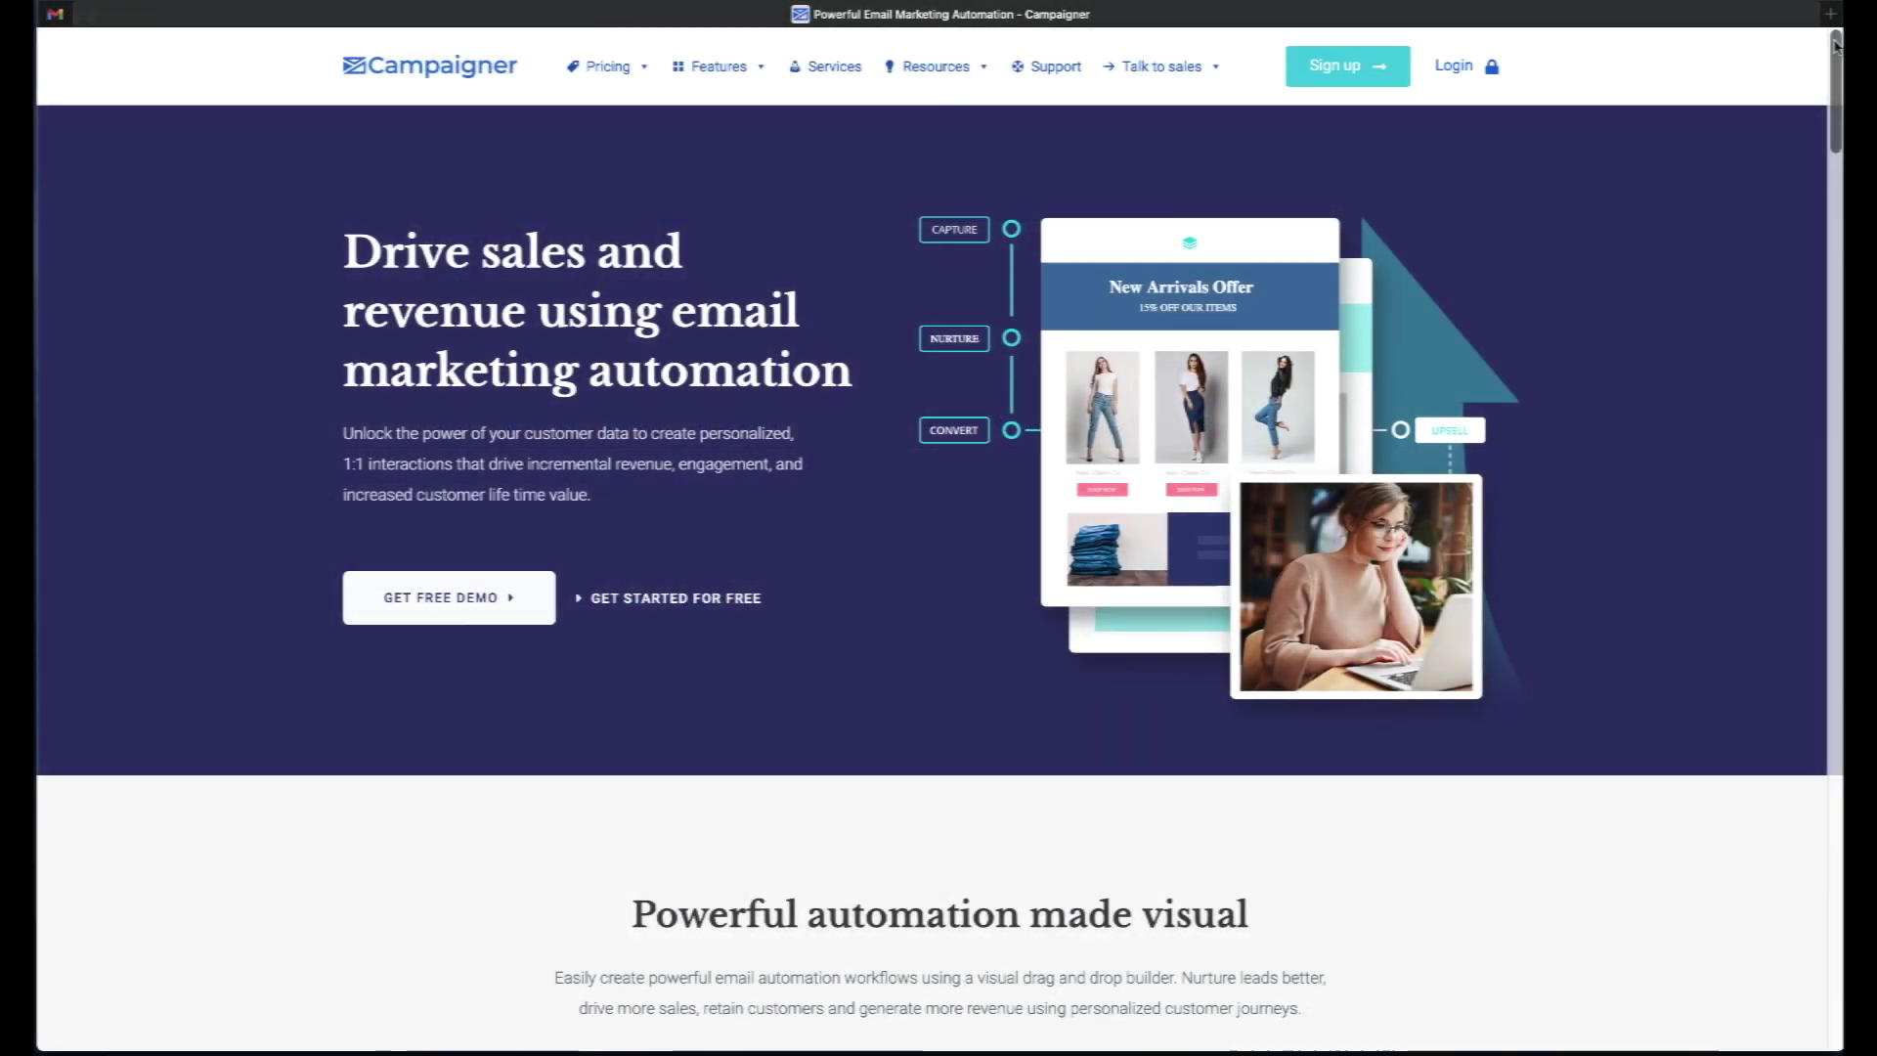
Browse the Campaigner website's home page down to the free trial offer.
drag(1836, 46, 1839, 923)
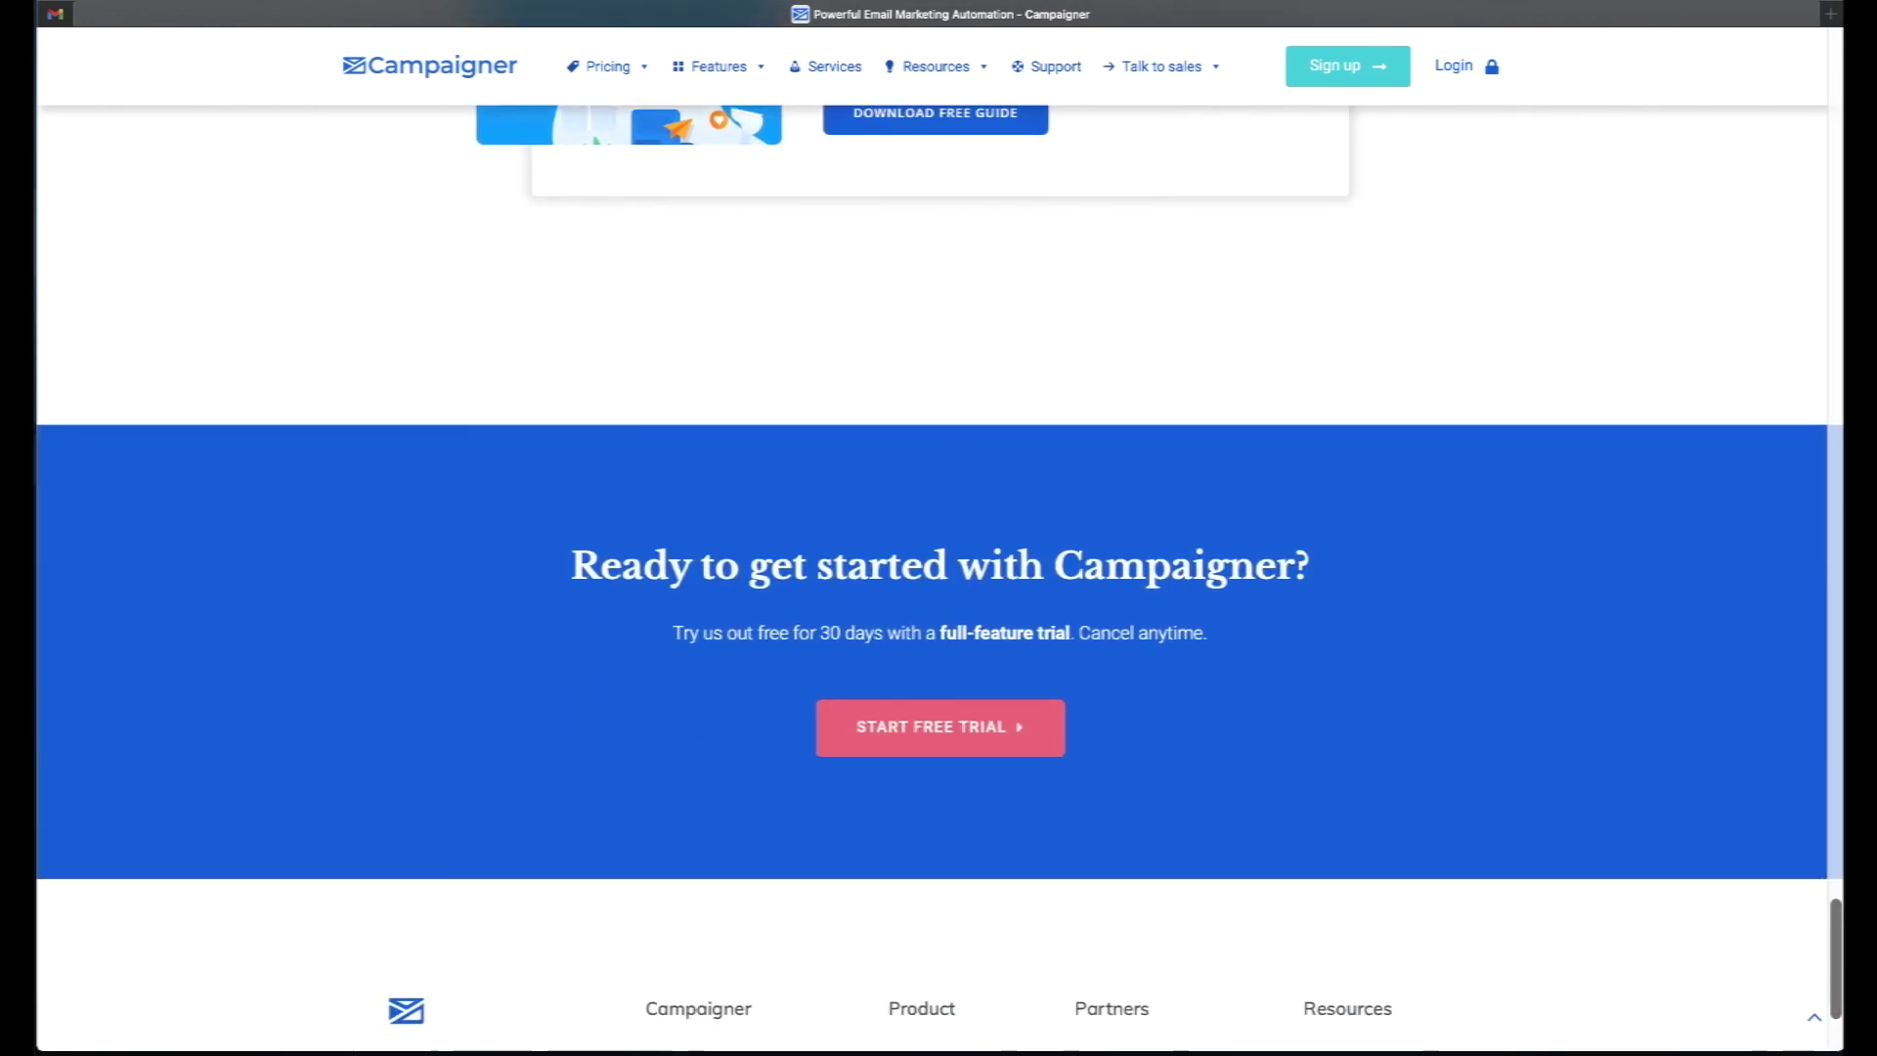
click(1480, 2)
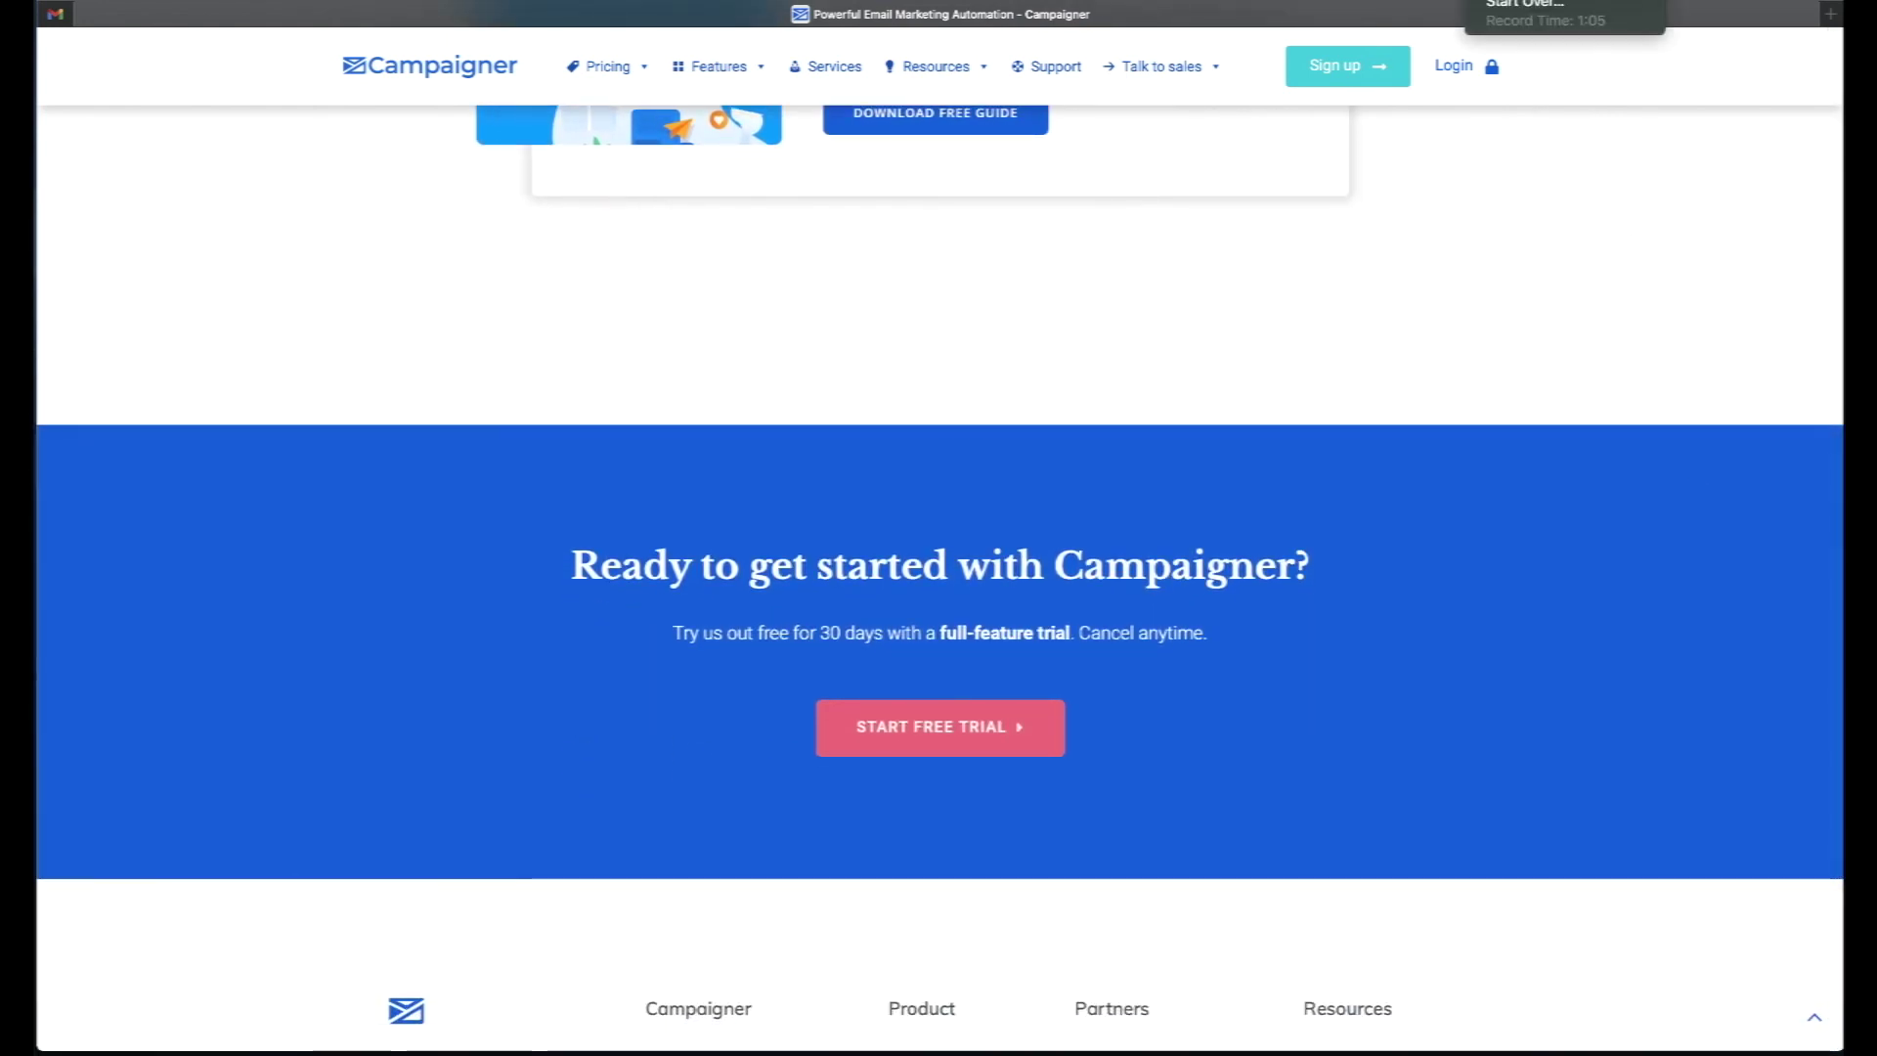